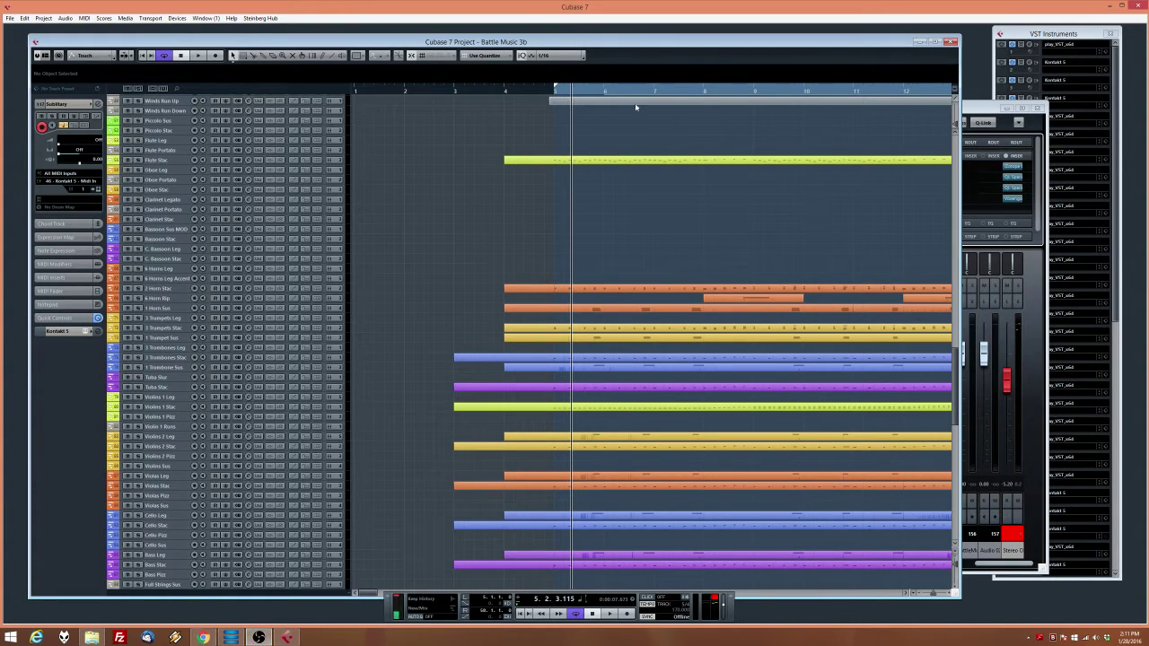
Play the arrangement from bar 5 and widen the project window to follow more bars of the orchestral tracks
click(557, 95)
key(space)
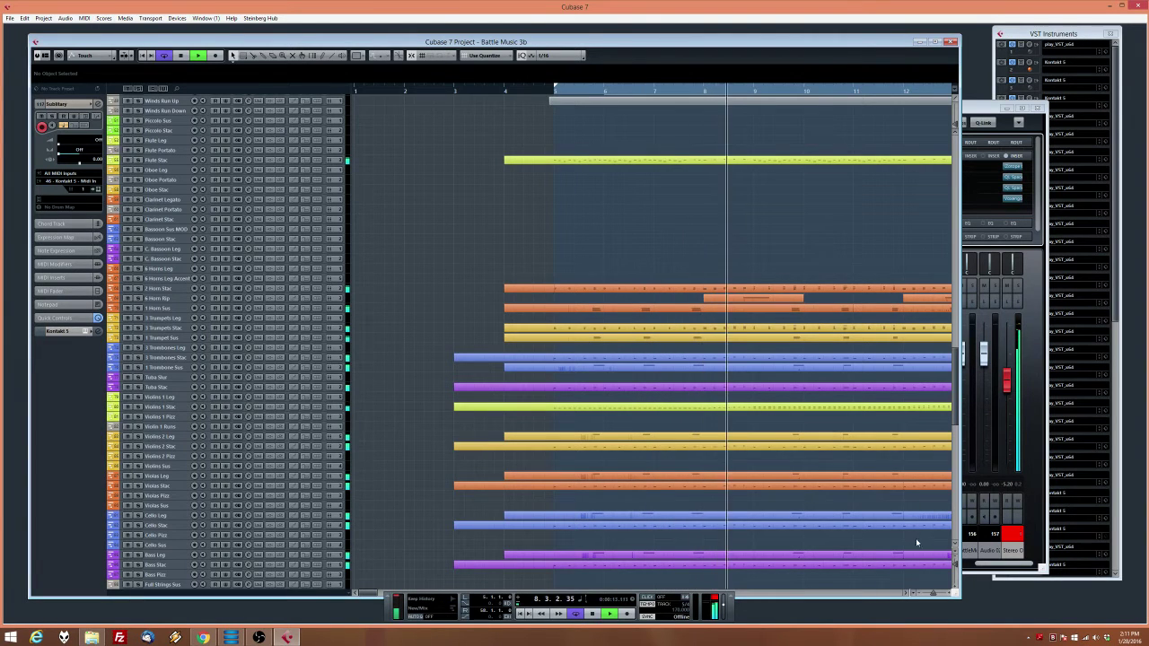
drag(954, 399, 955, 419)
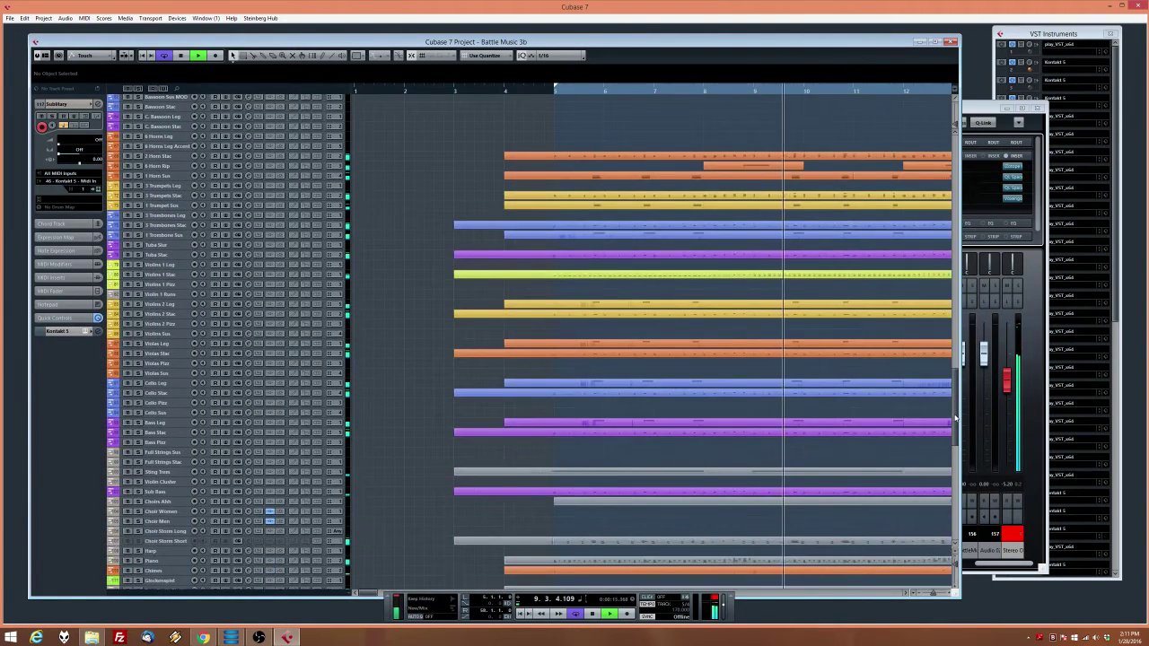
key(g)
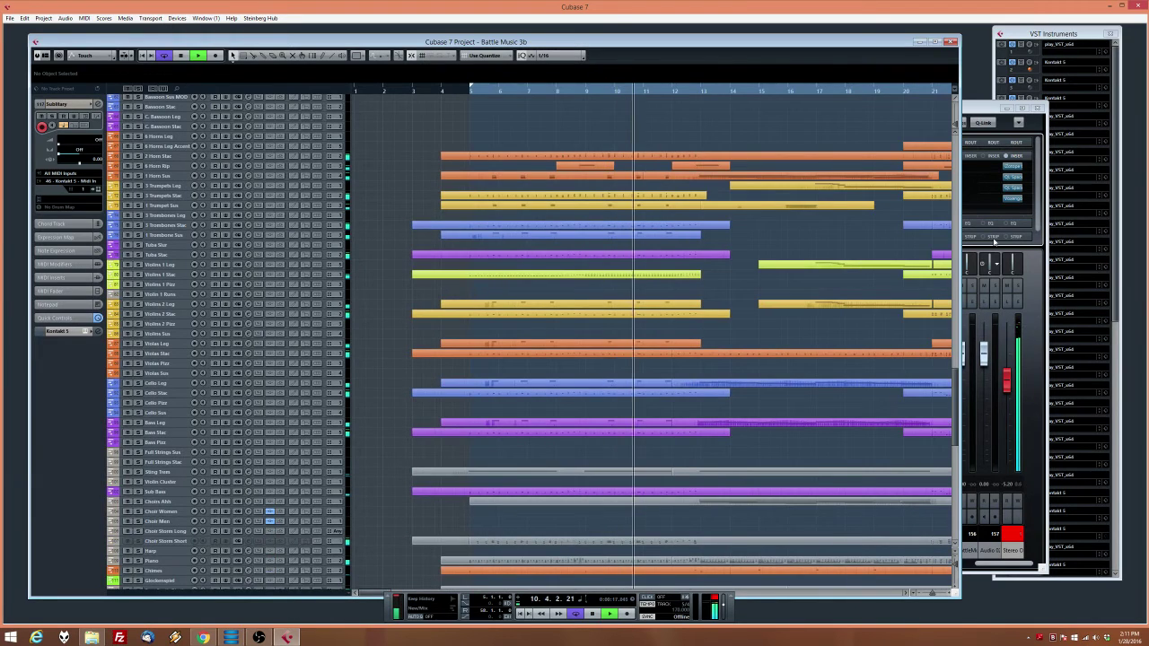
drag(960, 575, 1047, 576)
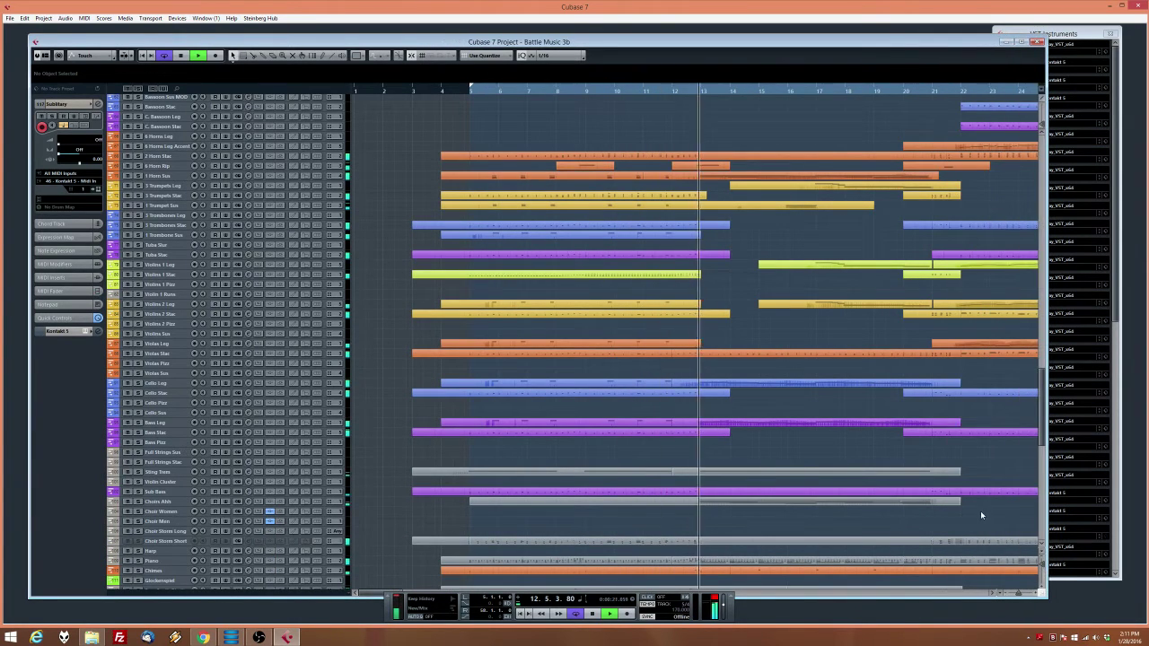
key(XF86AudioLowerVolume)
key(XF86AudioRaiseVolume)
key(XF86AudioRaiseVolume)
key(XF86AudioRaiseVolume)
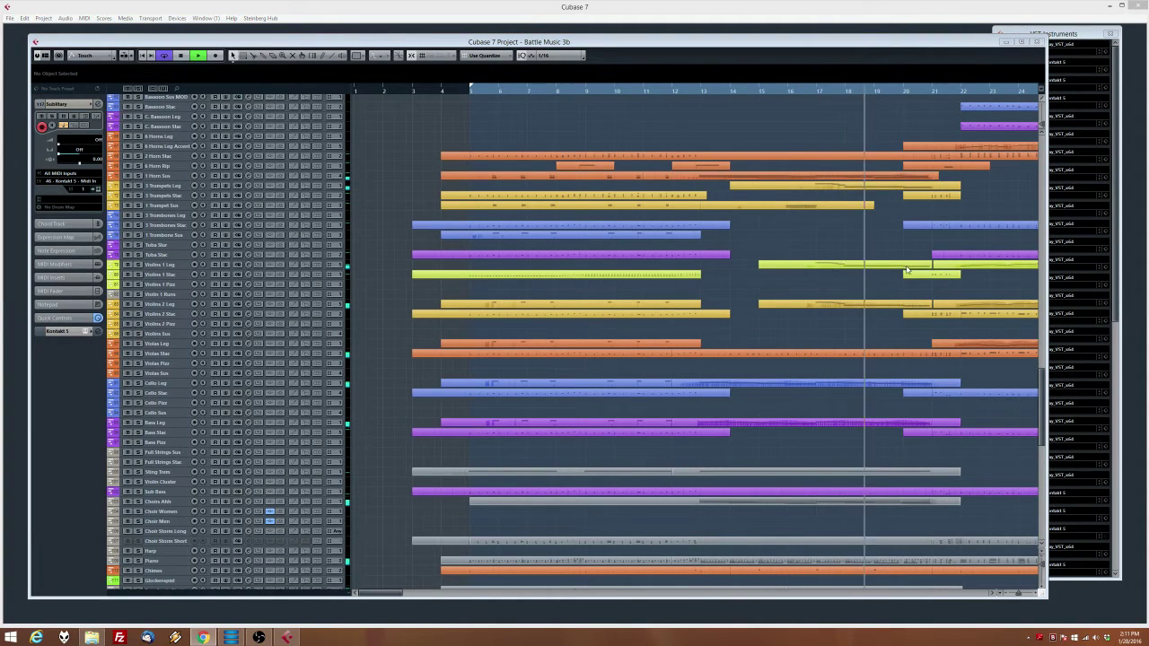
Examine the notes of the 3 Trumpets Leg part in the Key Editor and return to the project
key(F2)
click(881, 187)
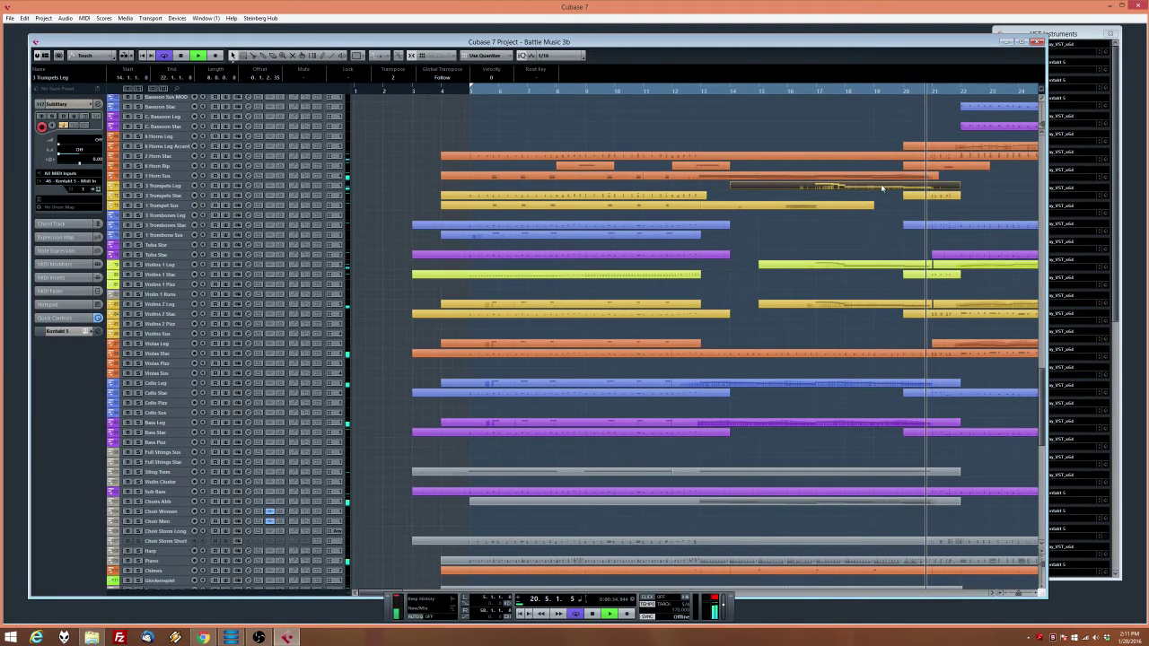
double_click(881, 188)
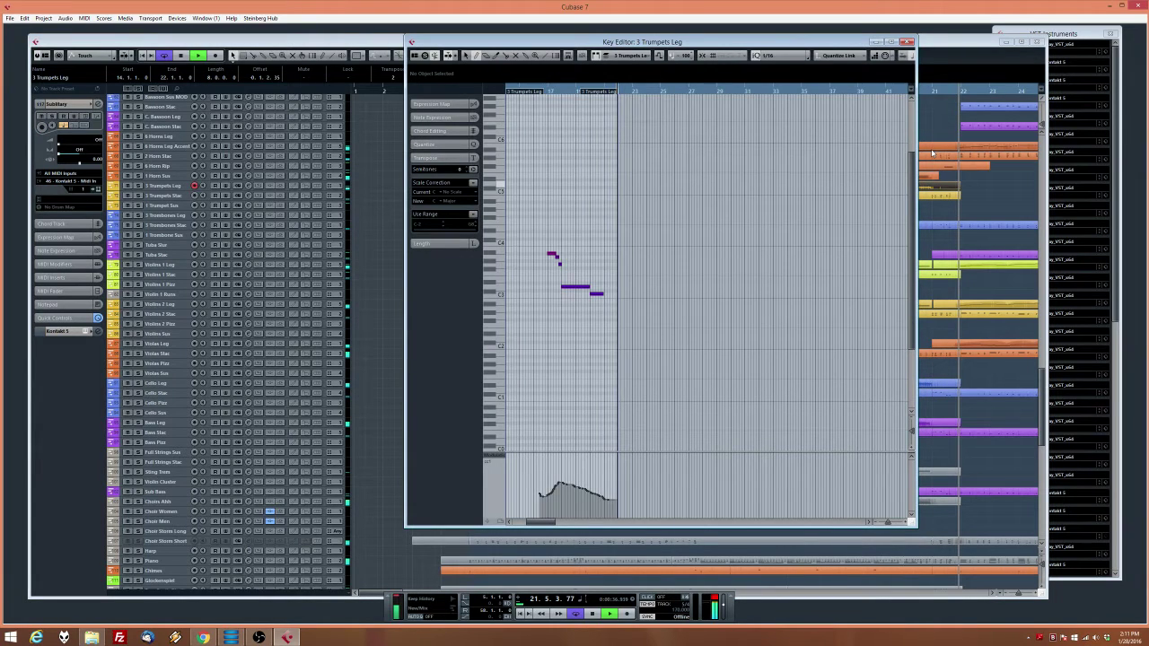
key(Return)
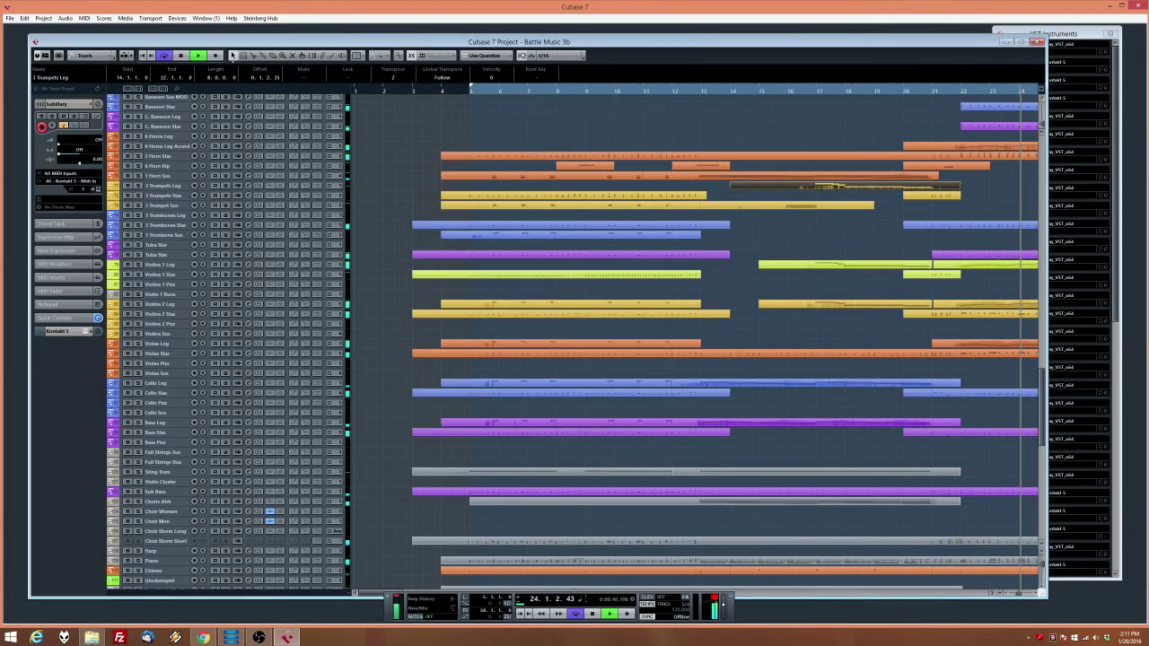
key(F2)
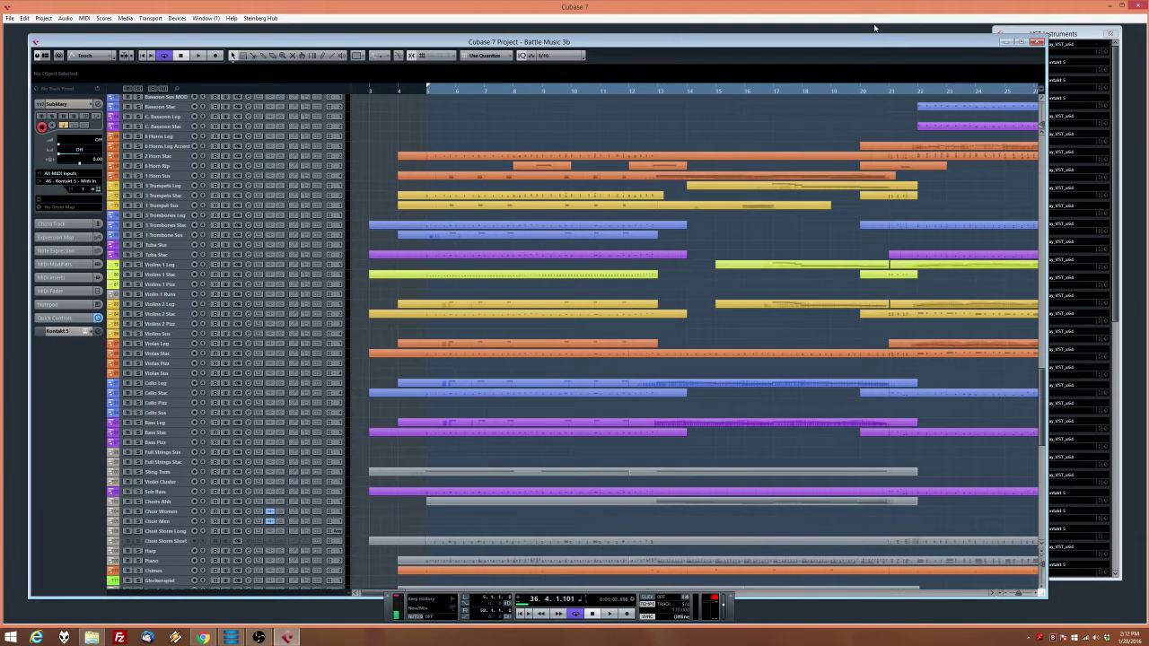
Bypass the QL Spaces reverb inserts on the group channels and the first three inserts on the Stereo Out channel in the MixConsole
key(F3)
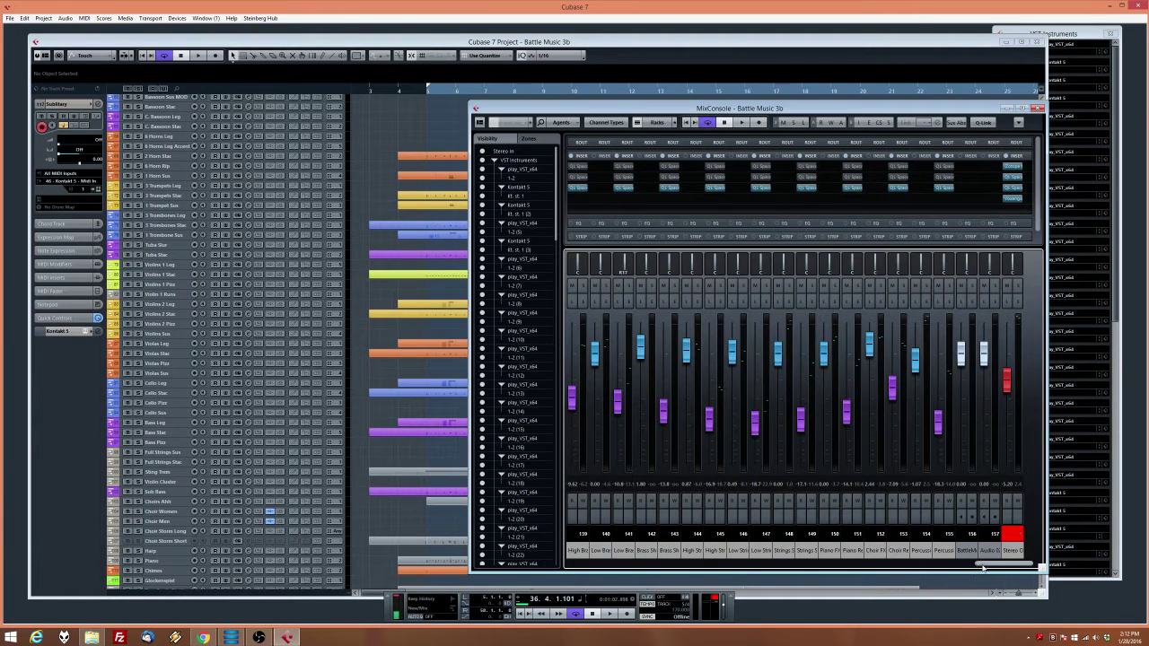
drag(983, 567, 956, 567)
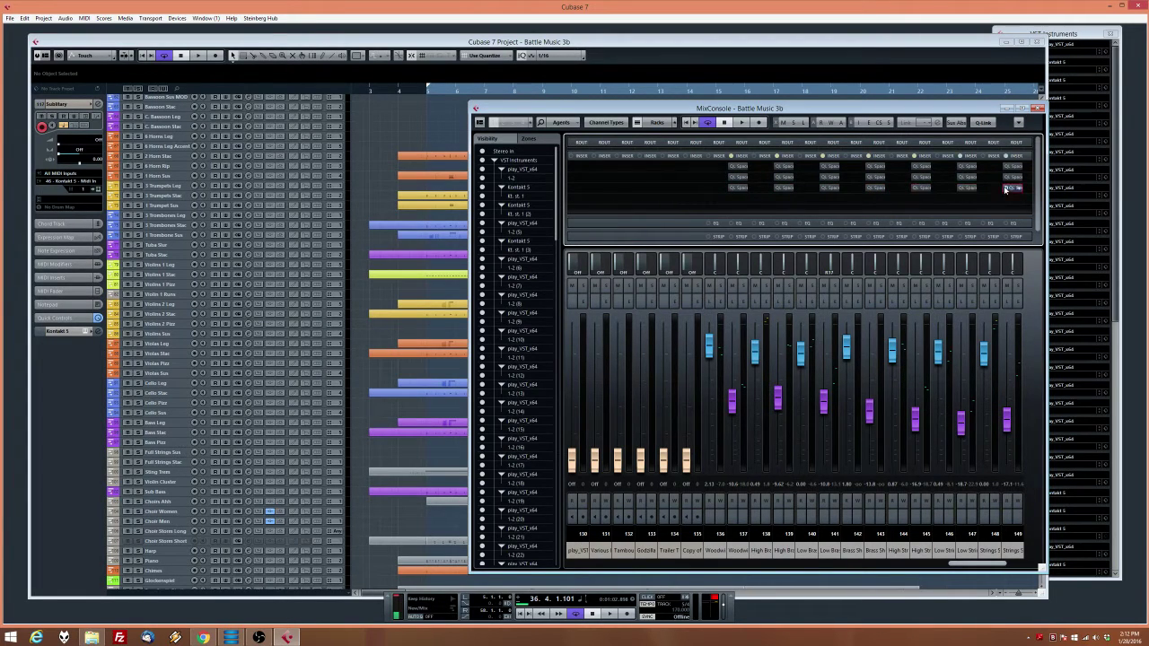
drag(981, 564, 1010, 564)
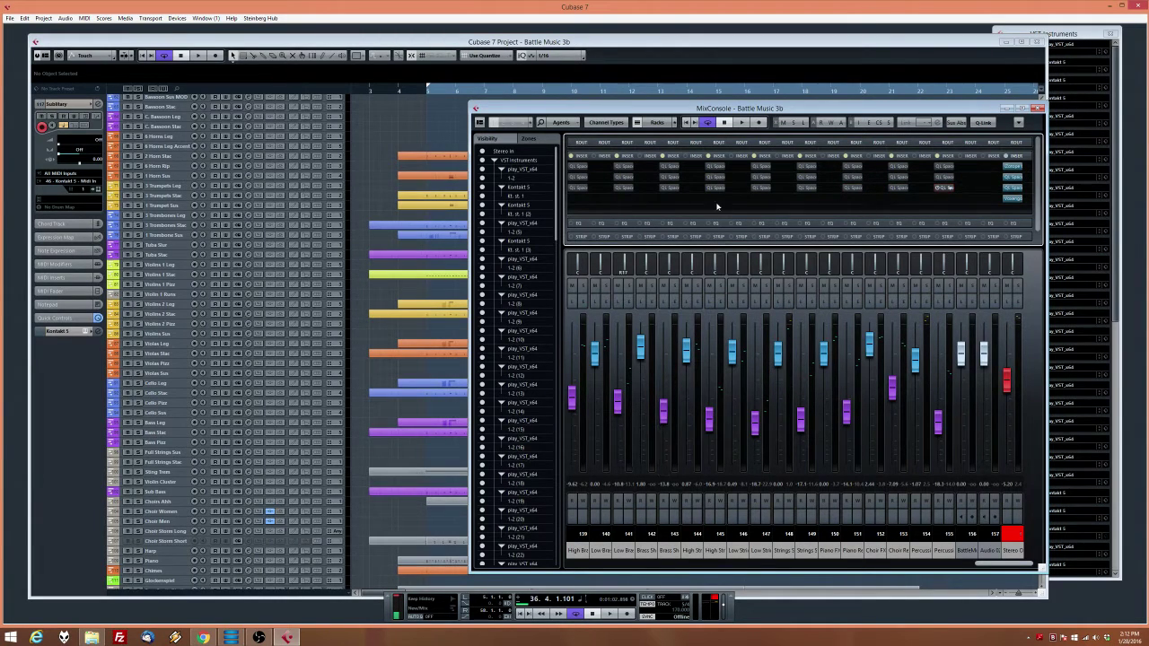
click(1007, 188)
click(1005, 166)
drag(1010, 566, 1018, 571)
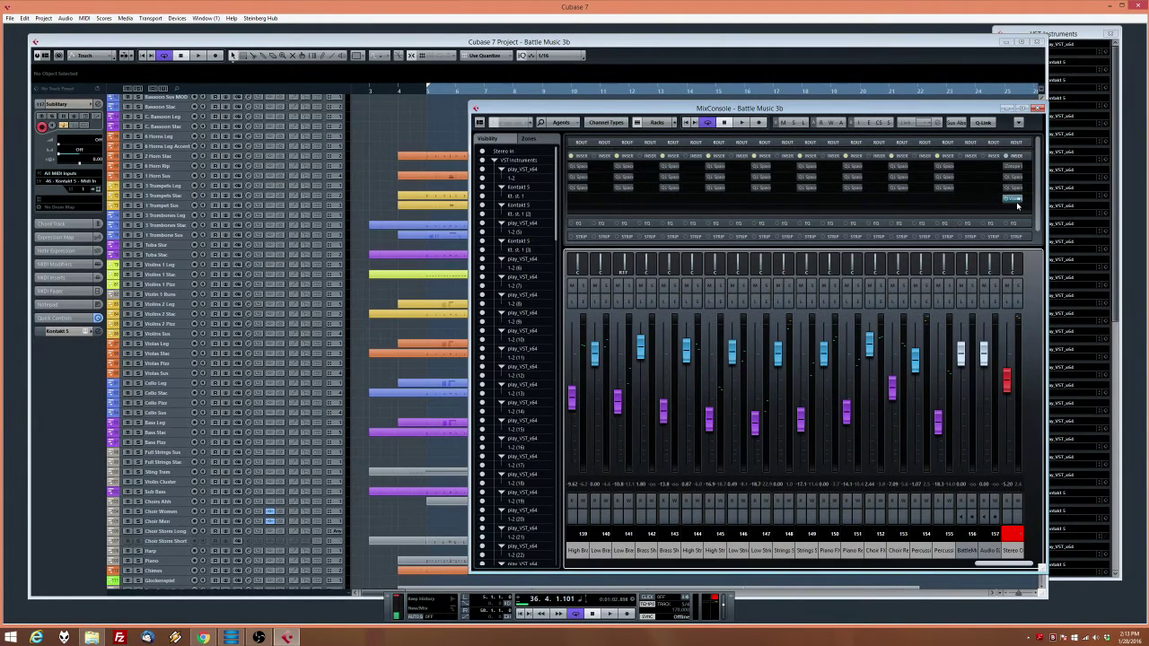
Move the Stereo Out channel's VoxengoRecorder to insert slot 5, leaving slot 4 with No Effect, and start the recorder
drag(1013, 201, 1015, 209)
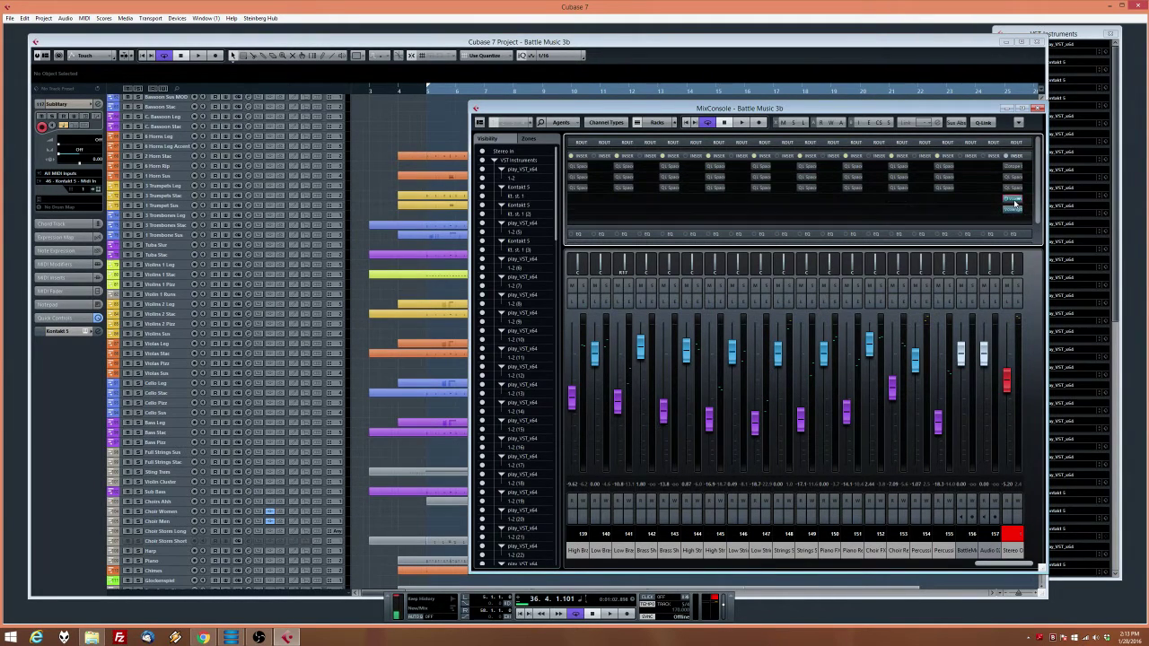
click(1020, 206)
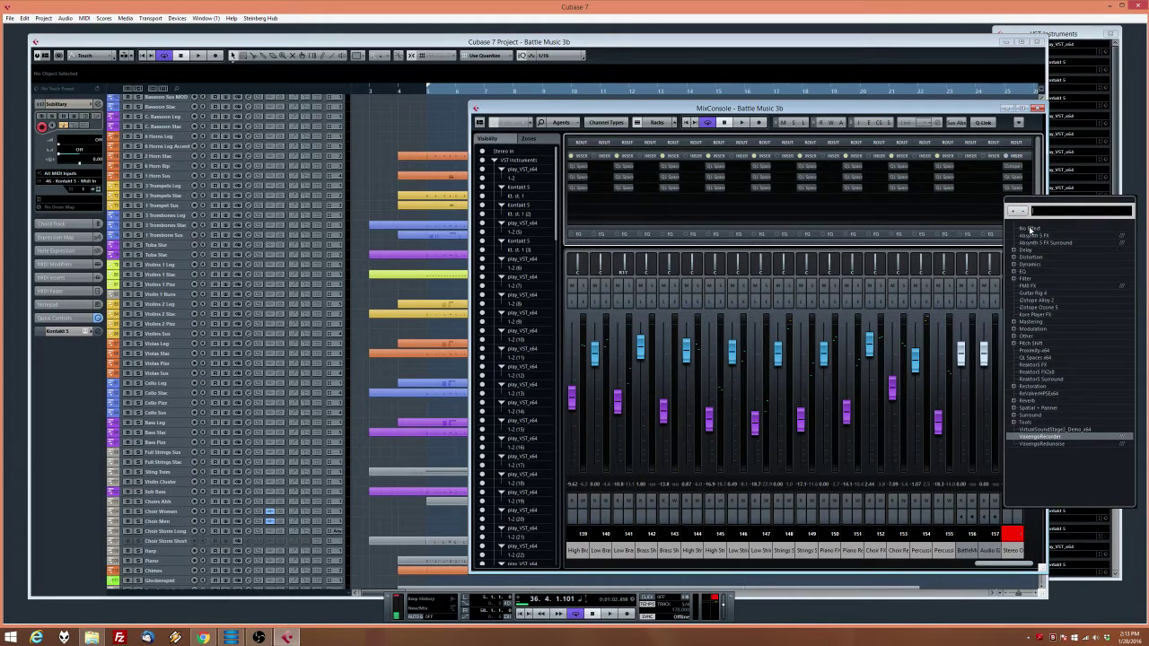
click(1029, 229)
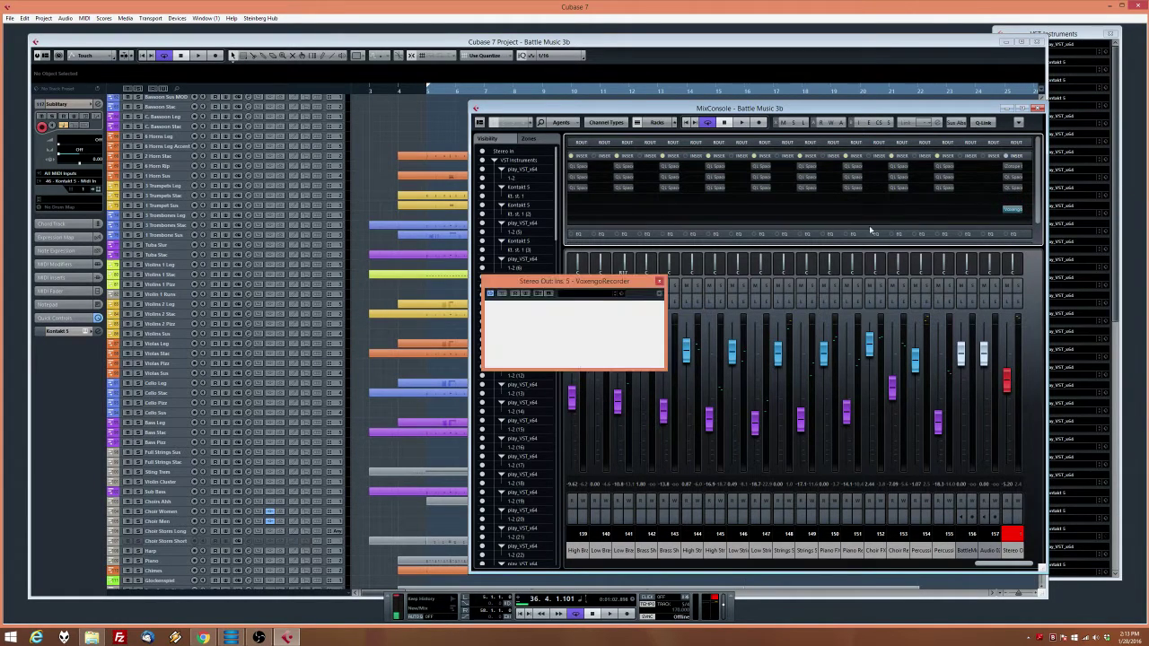
click(643, 356)
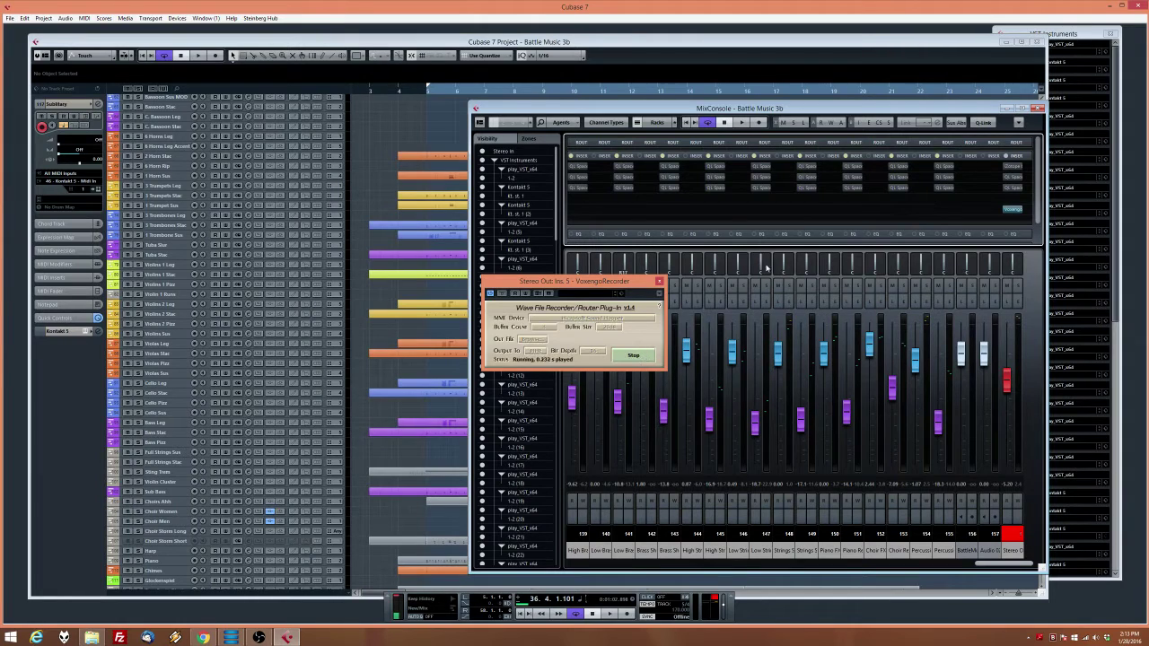
click(920, 209)
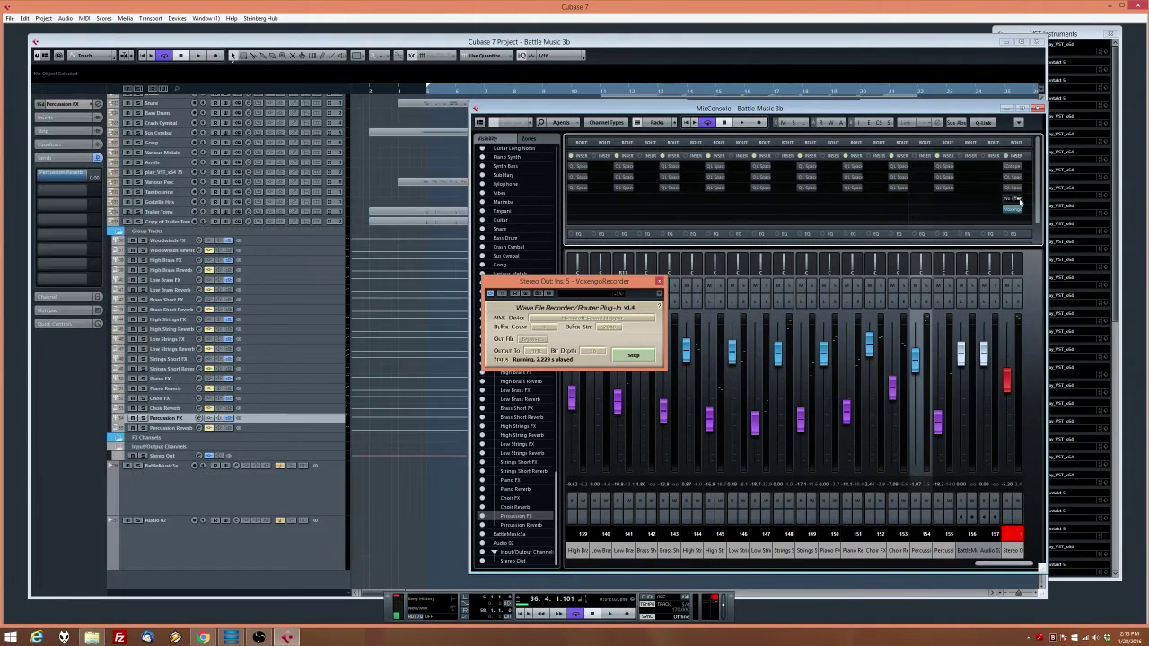
click(660, 282)
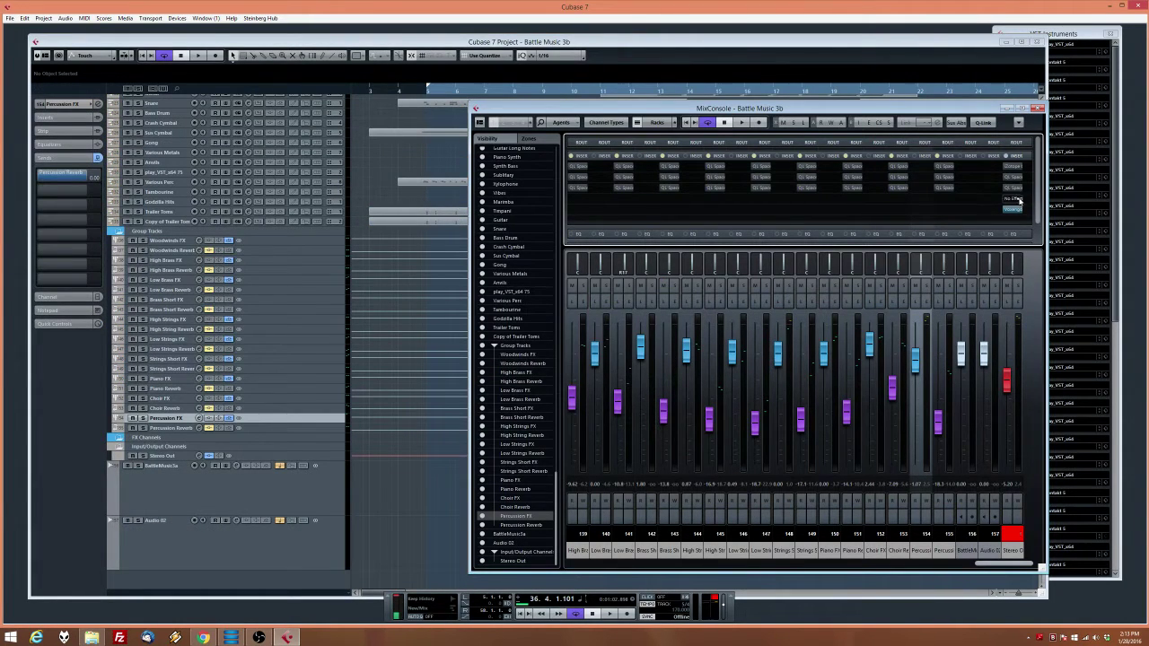
Add the REVerence reverb to insert slot 4 of the Stereo Out channel and move its window clear of the track list
click(1019, 198)
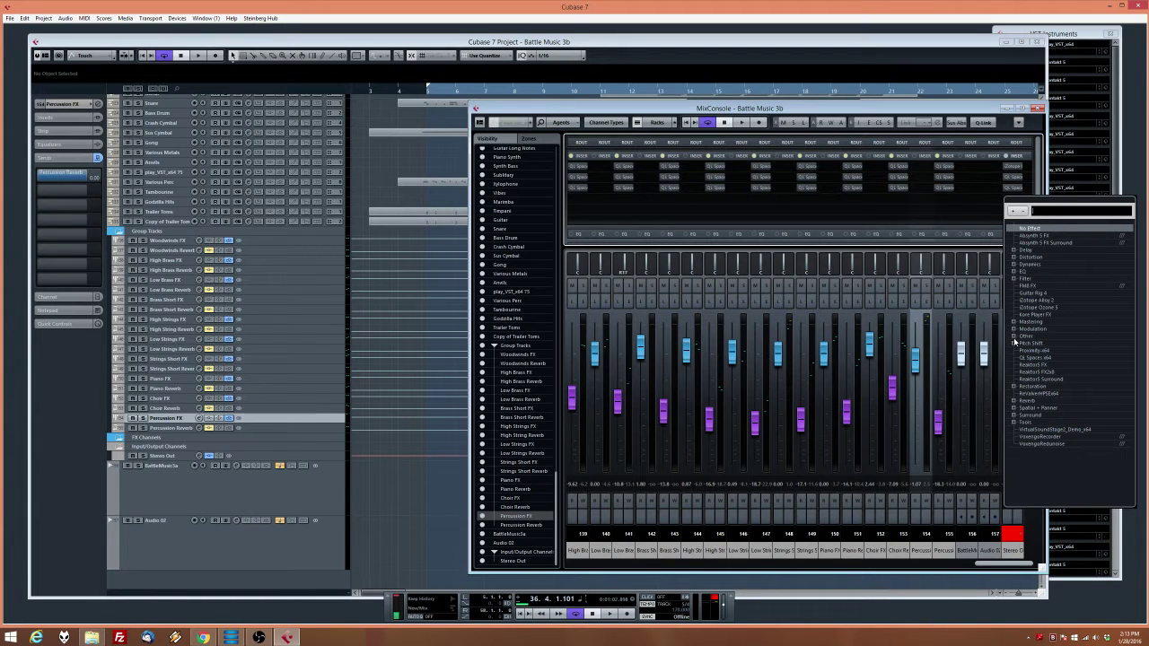
click(1014, 401)
click(1049, 414)
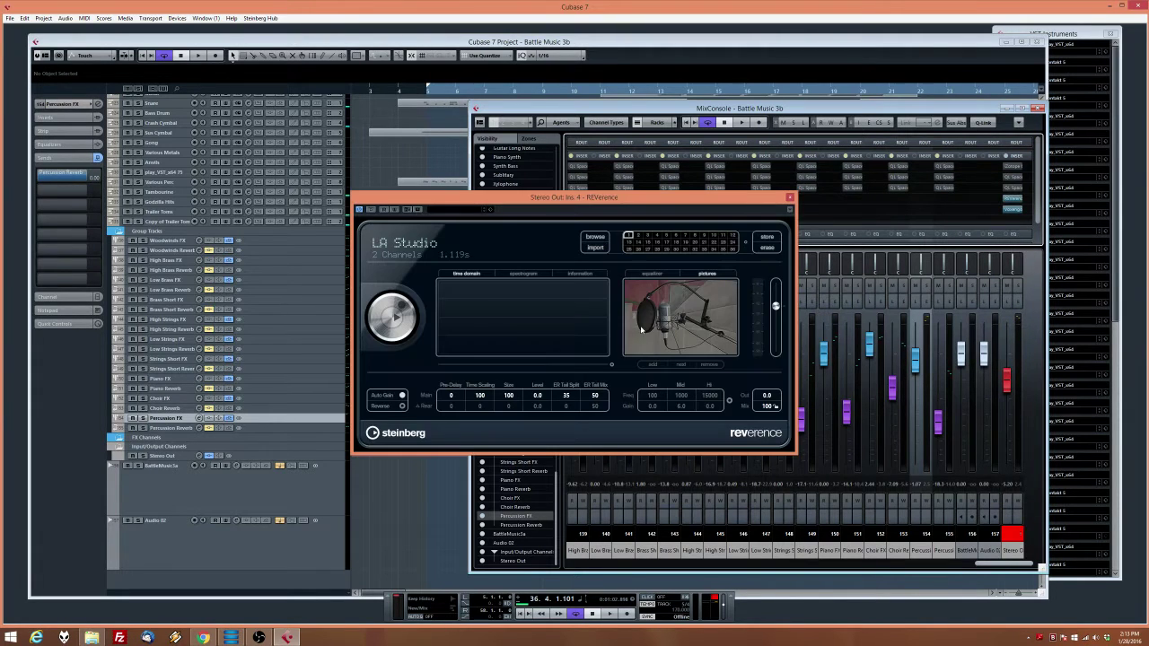
drag(537, 201, 665, 199)
Load the Large Viennese Hall 1 preset in REVerence
click(621, 203)
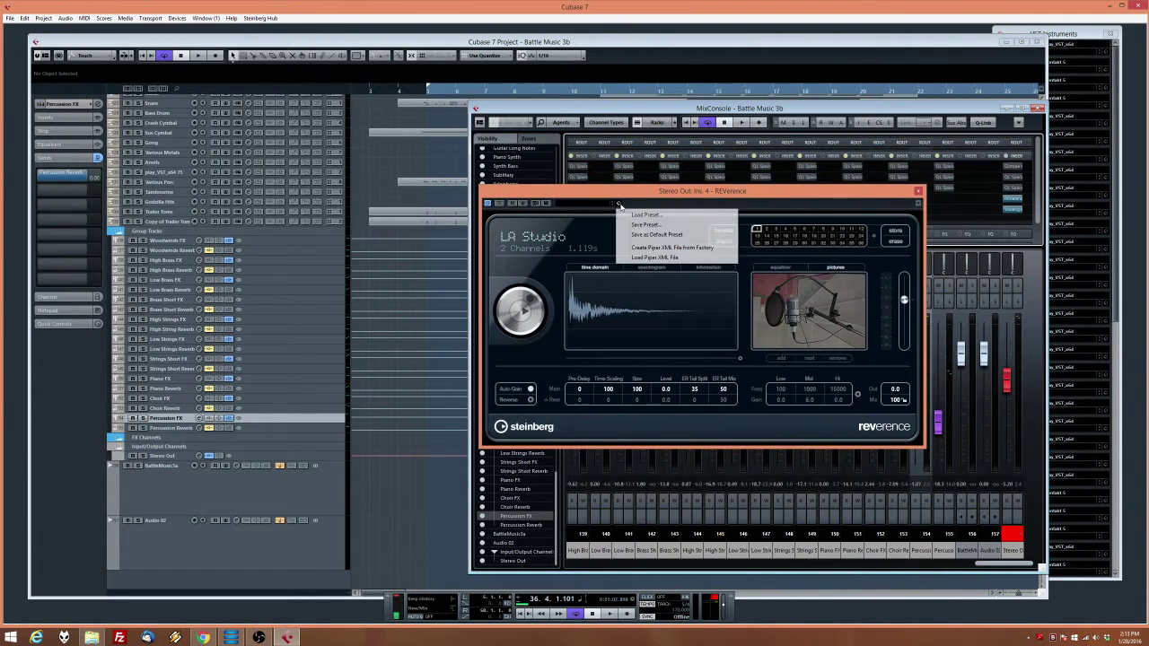
click(637, 224)
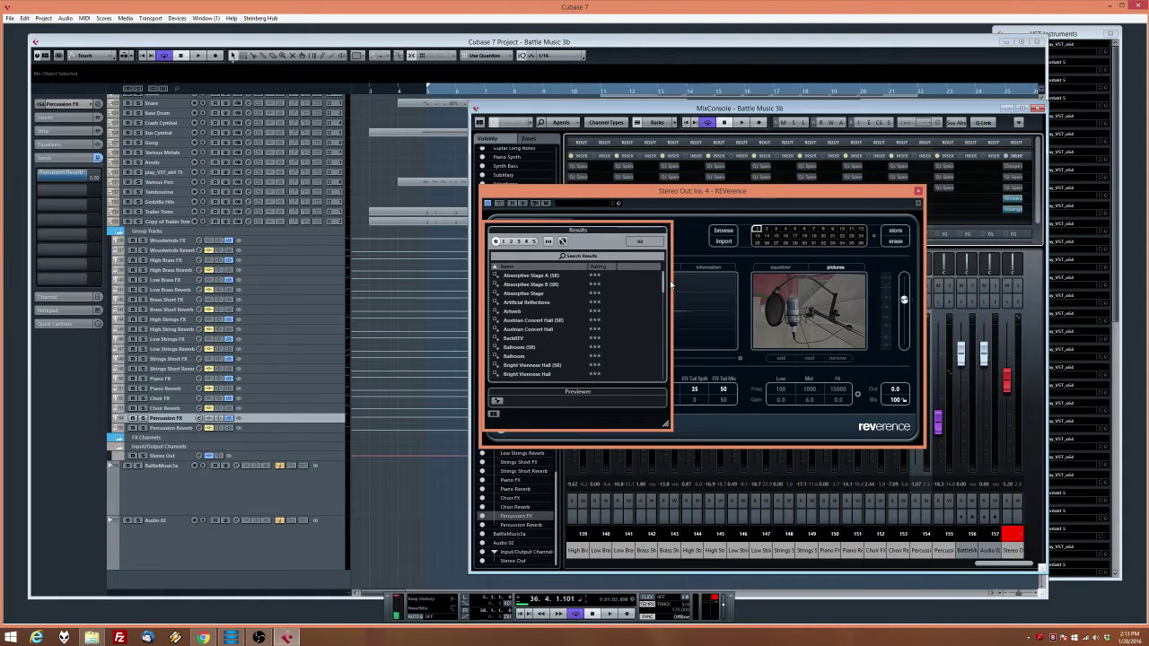
scroll(665, 290, down, 3)
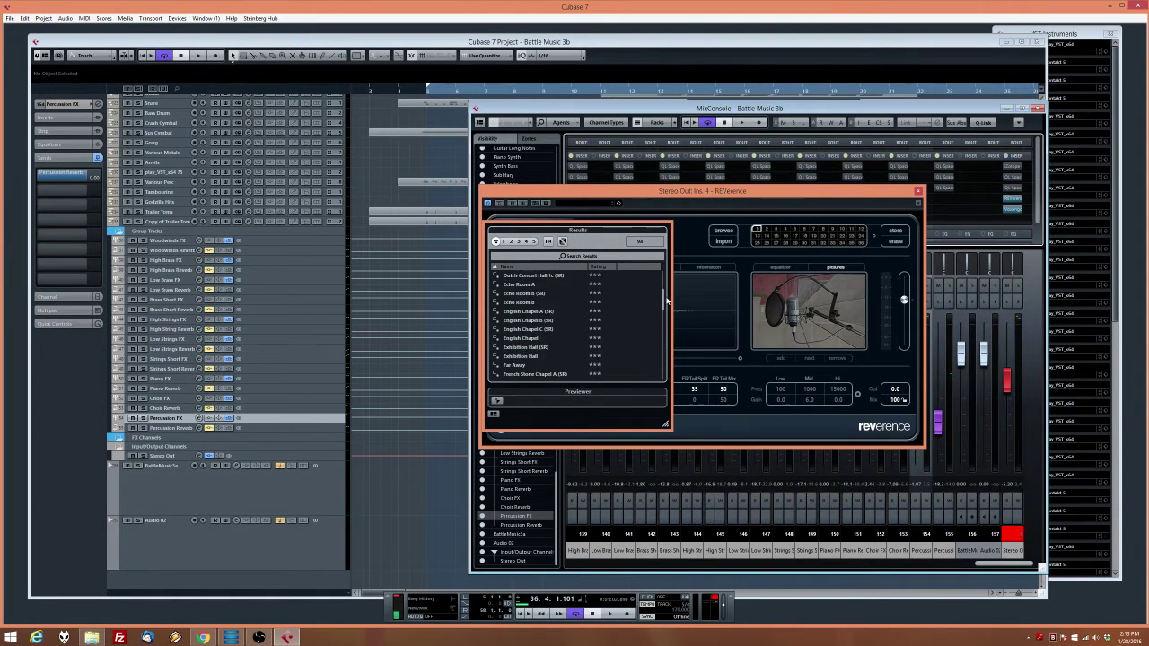
scroll(664, 305, down, 2)
drag(664, 308, 664, 315)
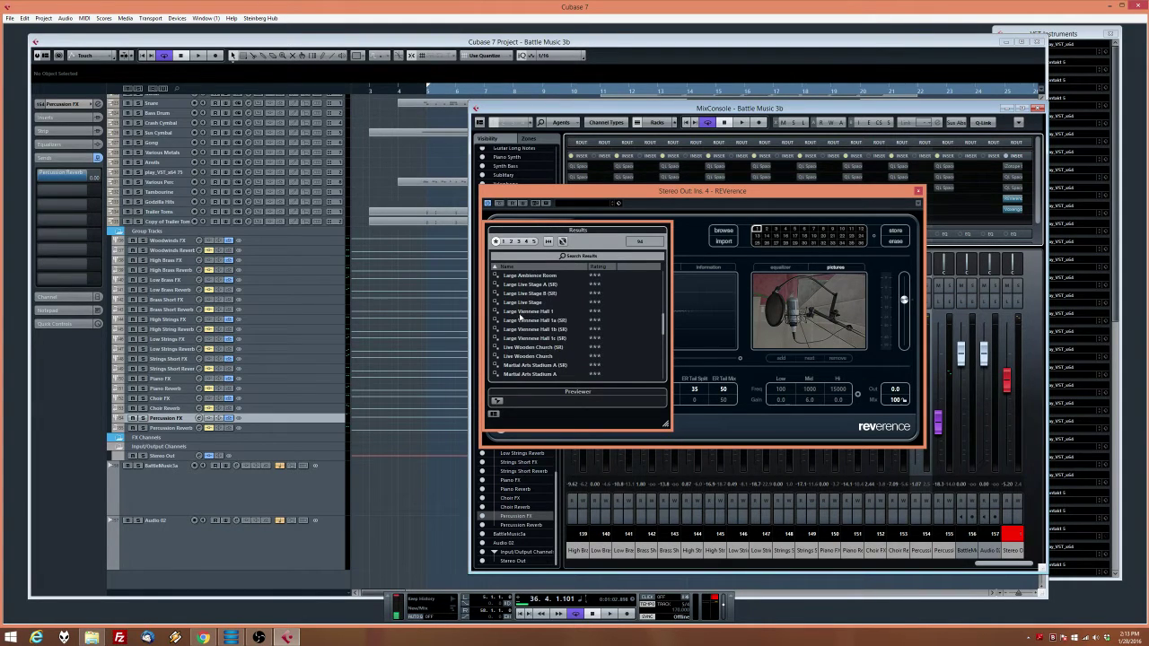
double_click(519, 312)
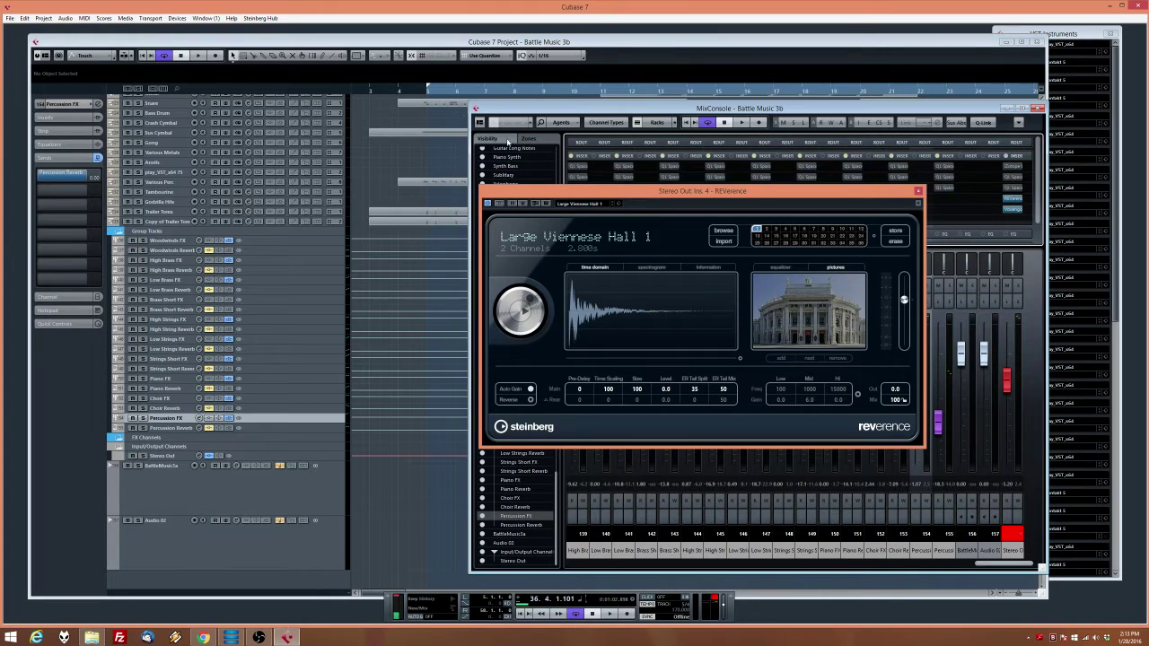
While auditioning the opening bars, set REVerence's Mix to 17 and enable its equalizer with a low gain of -2.5
click(416, 93)
key(space)
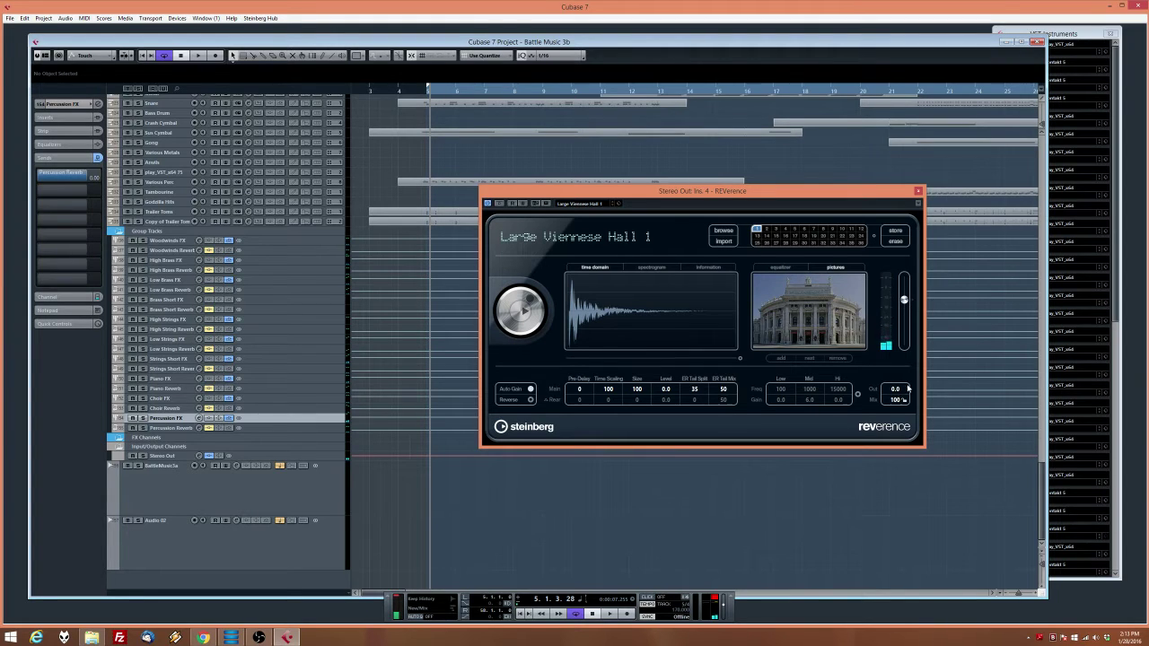
key(space)
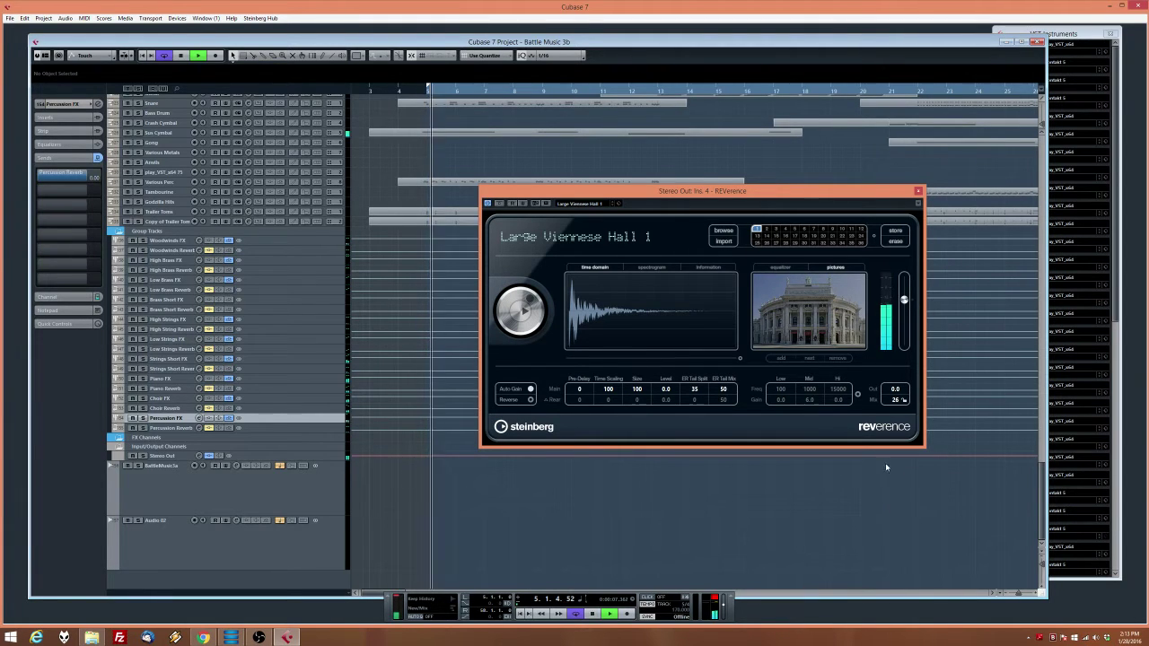
scroll(454, 130, up, 1)
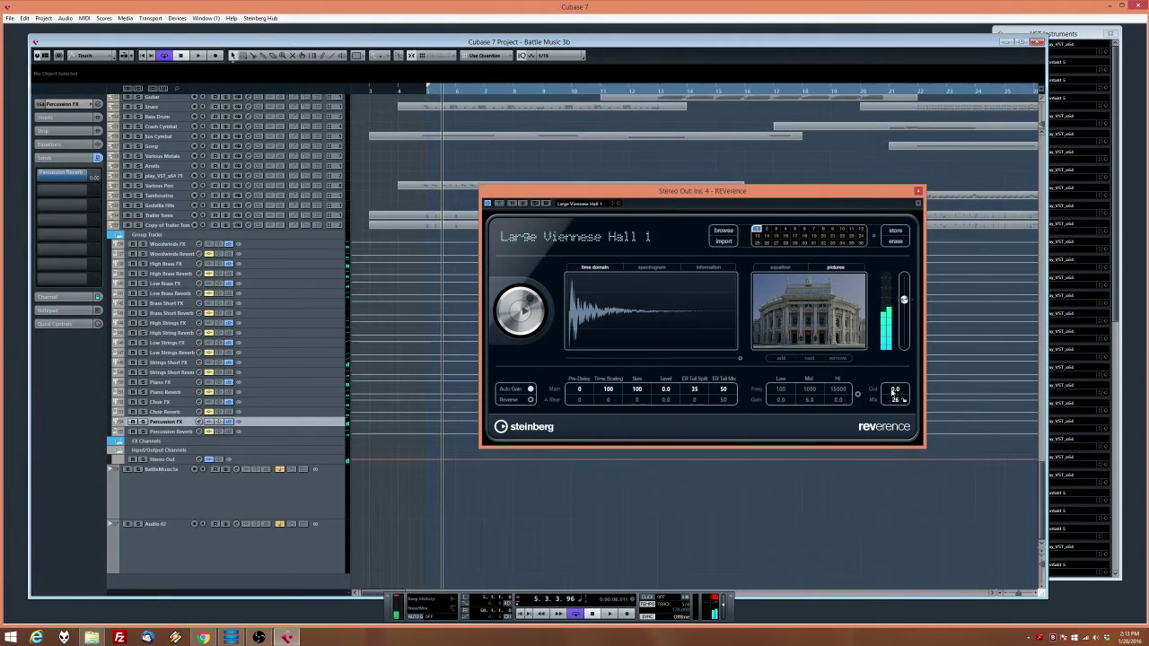
key(space)
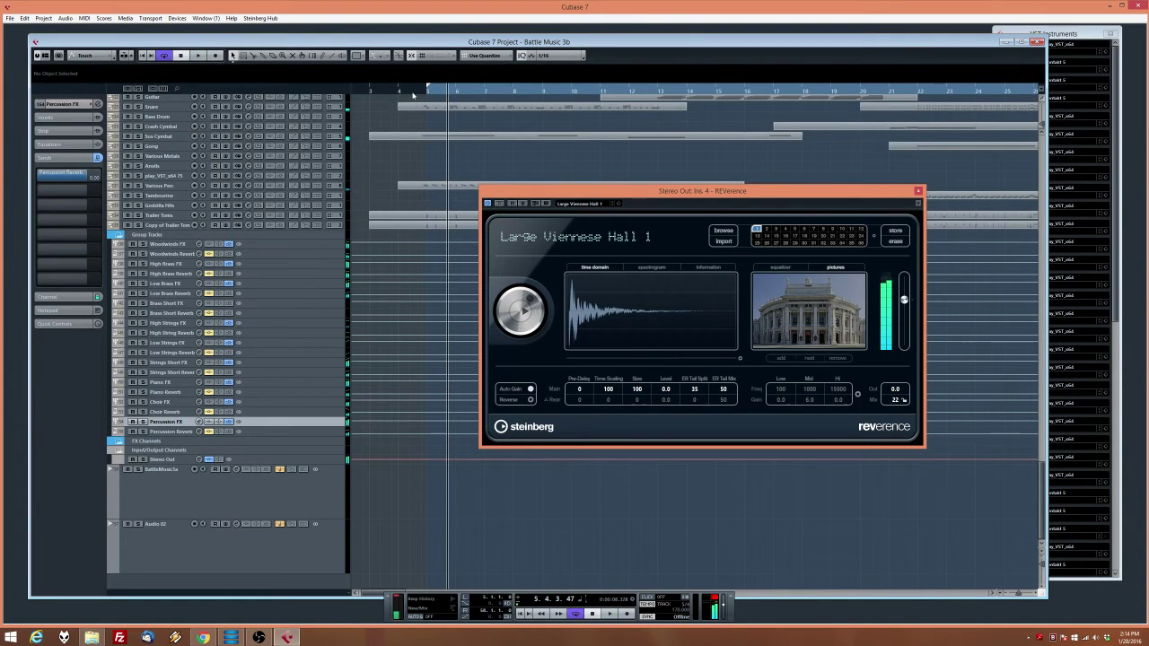
key(space)
scroll(466, 171, up, 5)
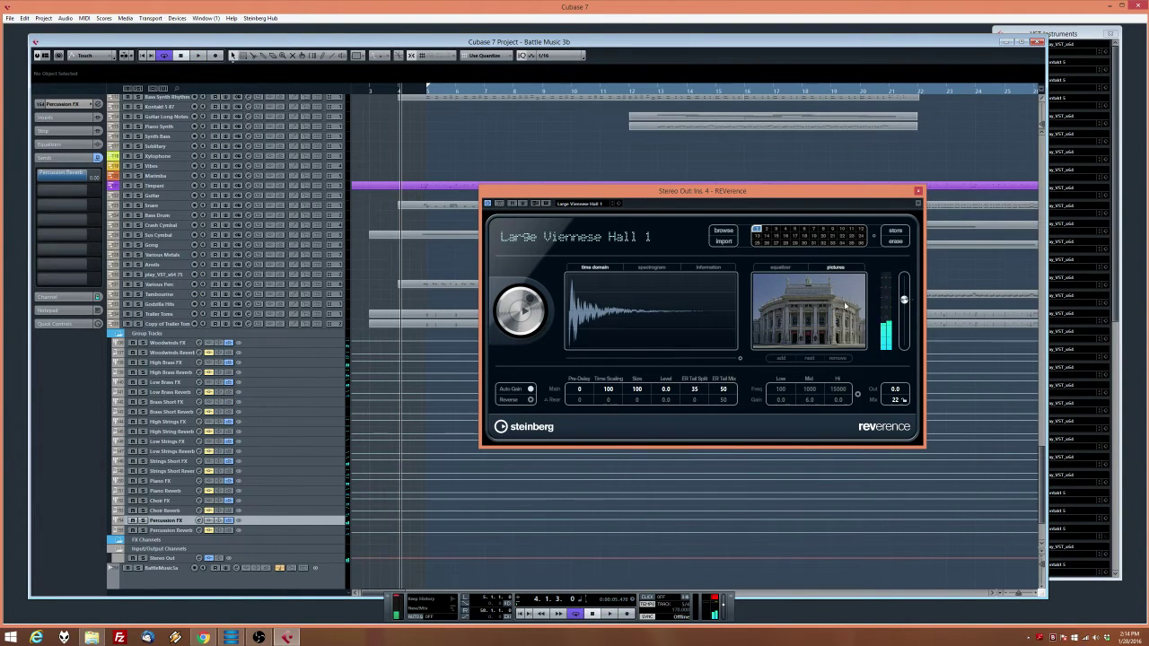
key(space)
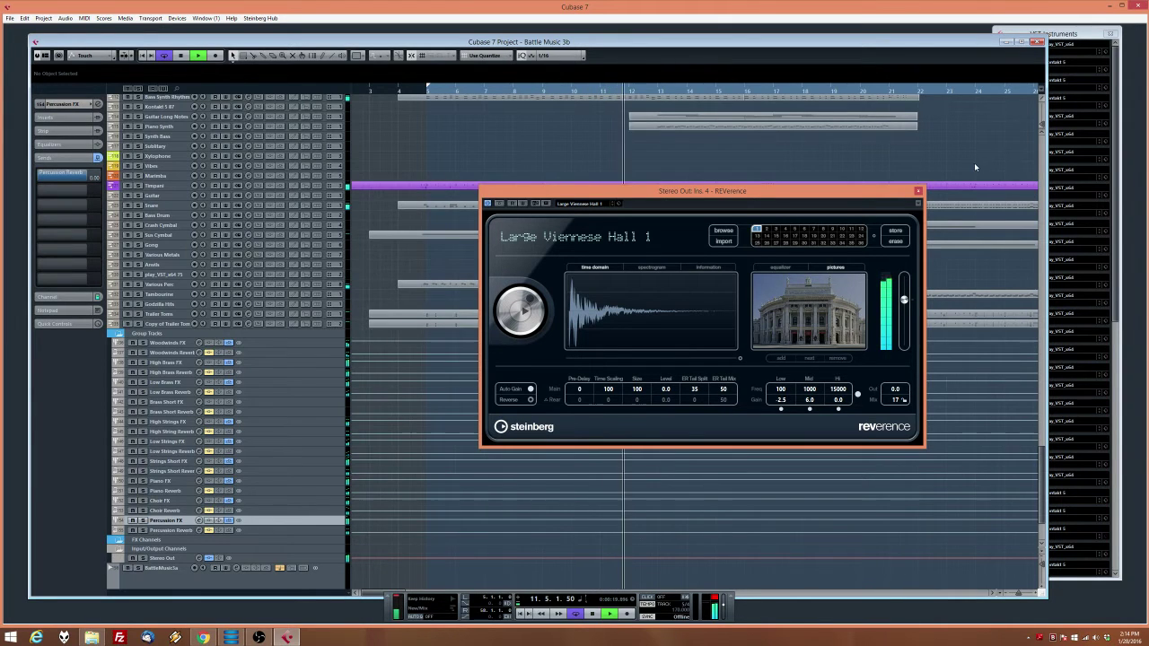
Close the REVerence window and listen to the arrangement from about bar 11 onward, following the tracks
scroll(975, 167, up, 4)
click(917, 190)
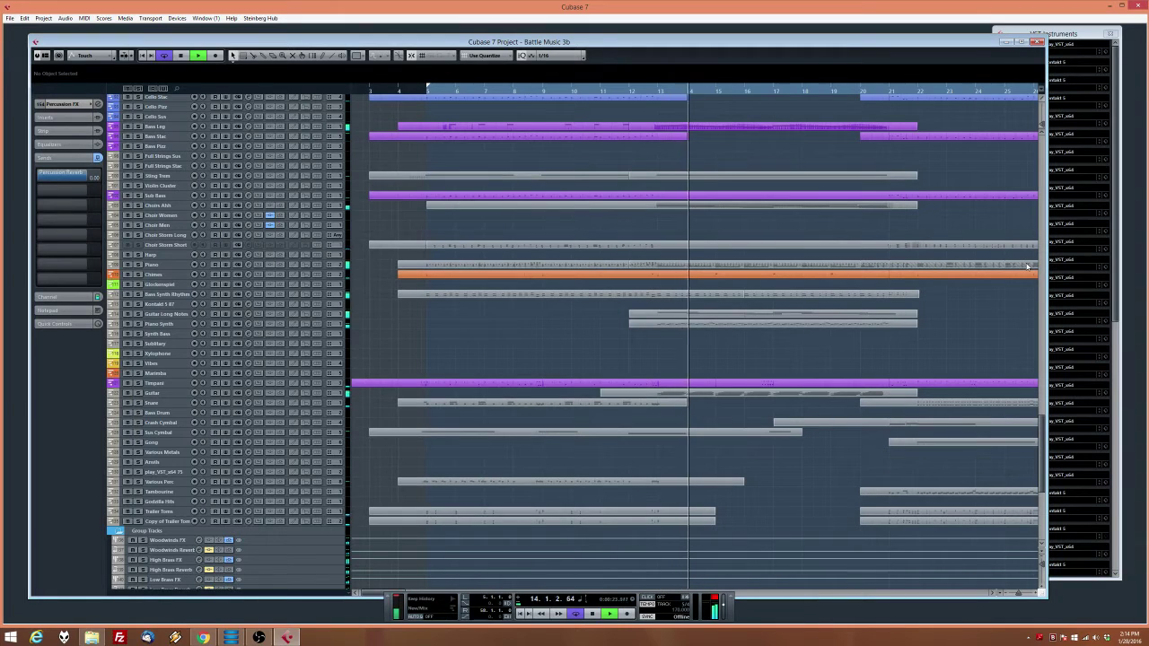
drag(1017, 336, 1063, 334)
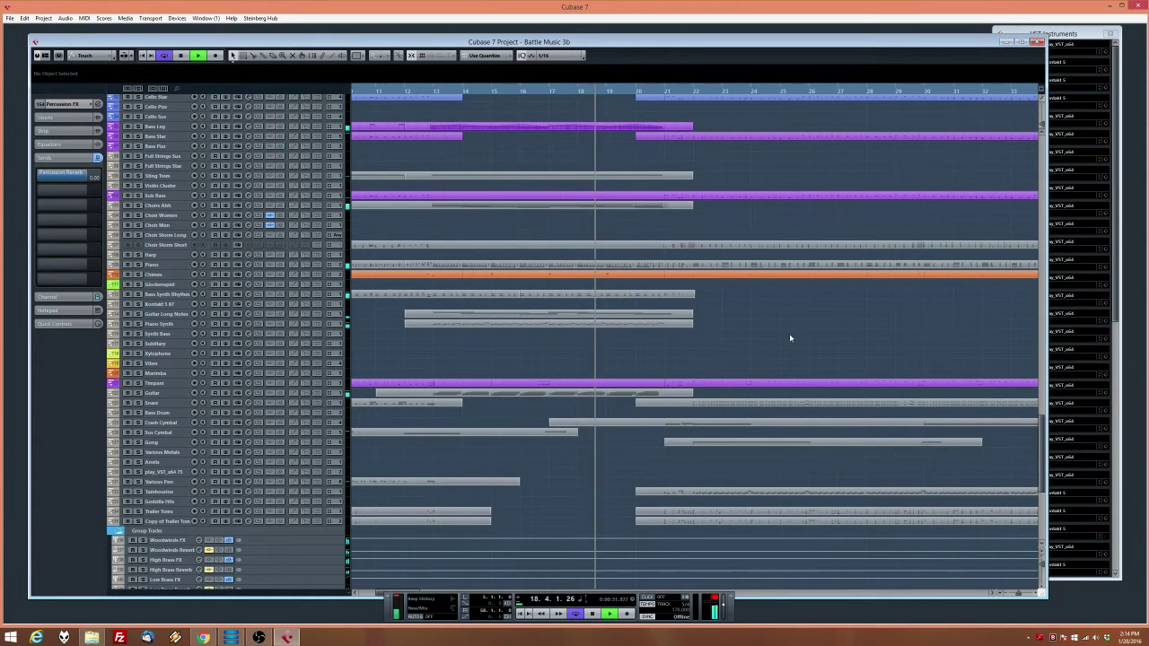
key(F3)
key(F3)
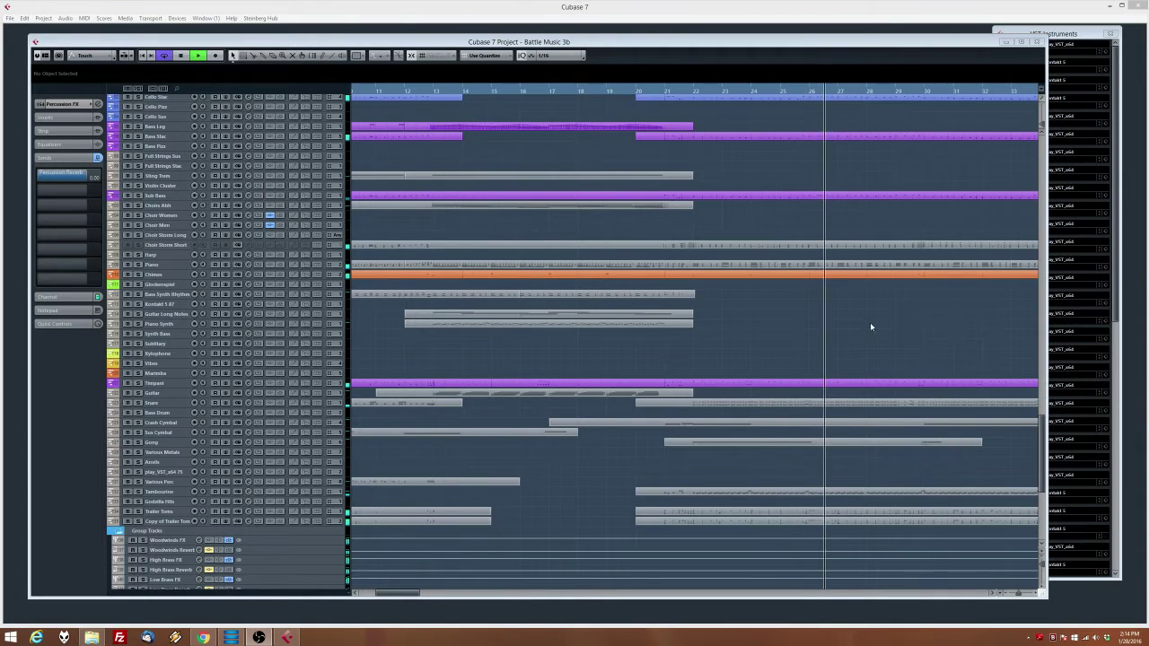
Show the Transport panel and listen through to about bar 51, following the clips of the lower instruments and the string tracks
key(F2)
drag(981, 323, 945, 318)
key(F2)
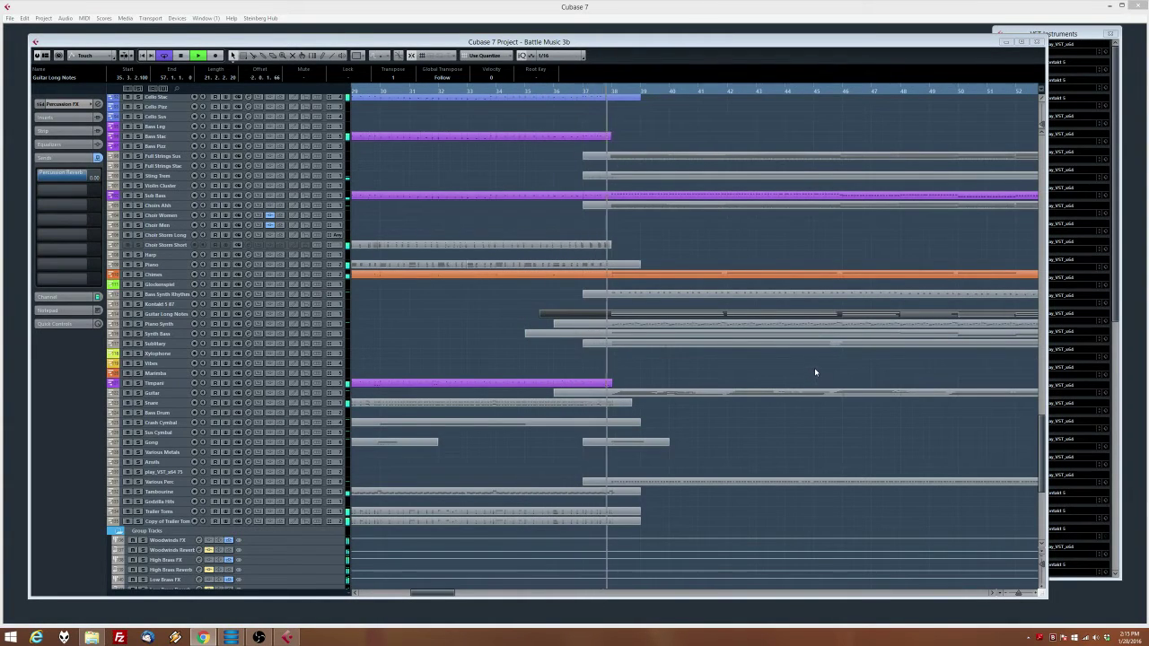
click(816, 369)
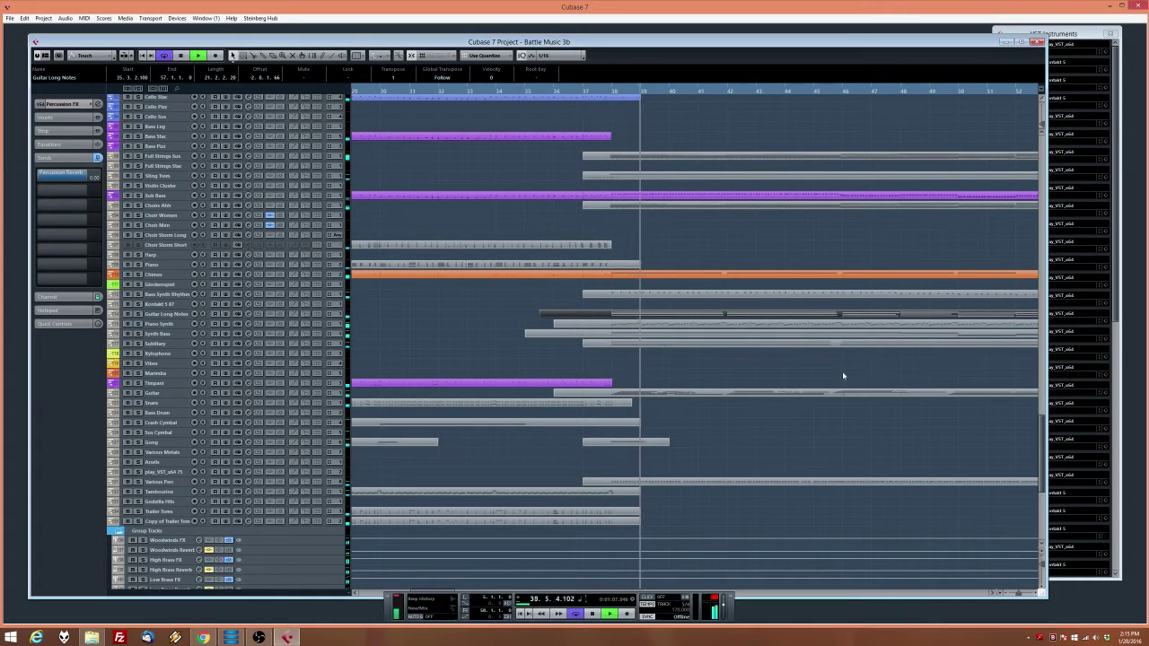
drag(990, 364, 584, 372)
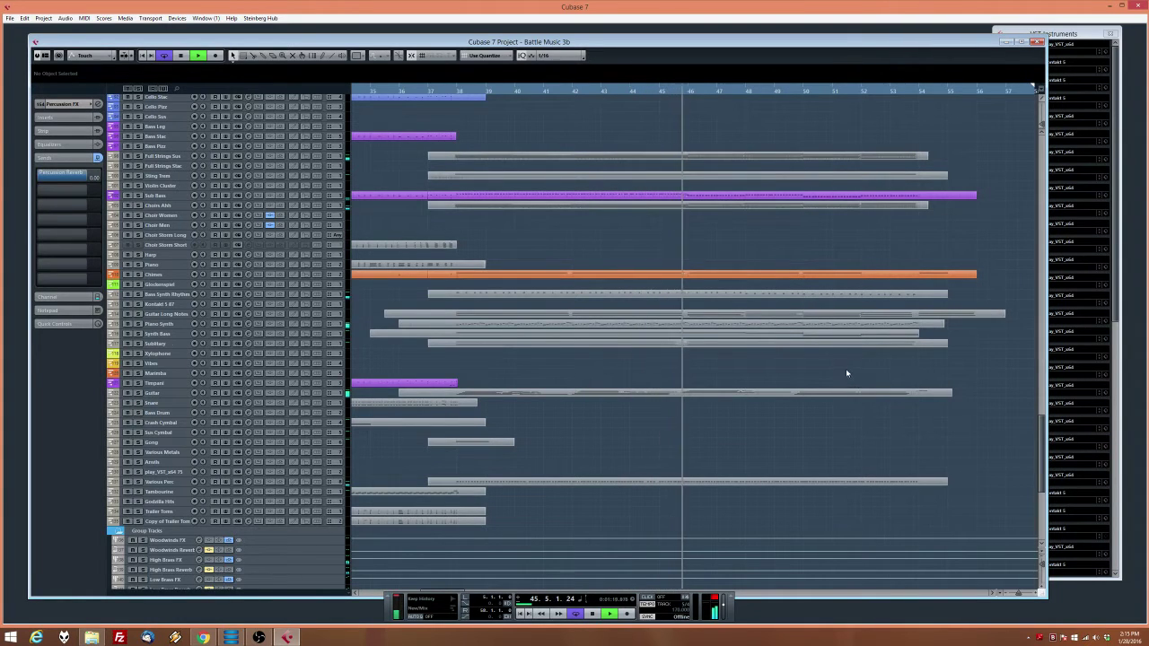
scroll(846, 368, up, 4)
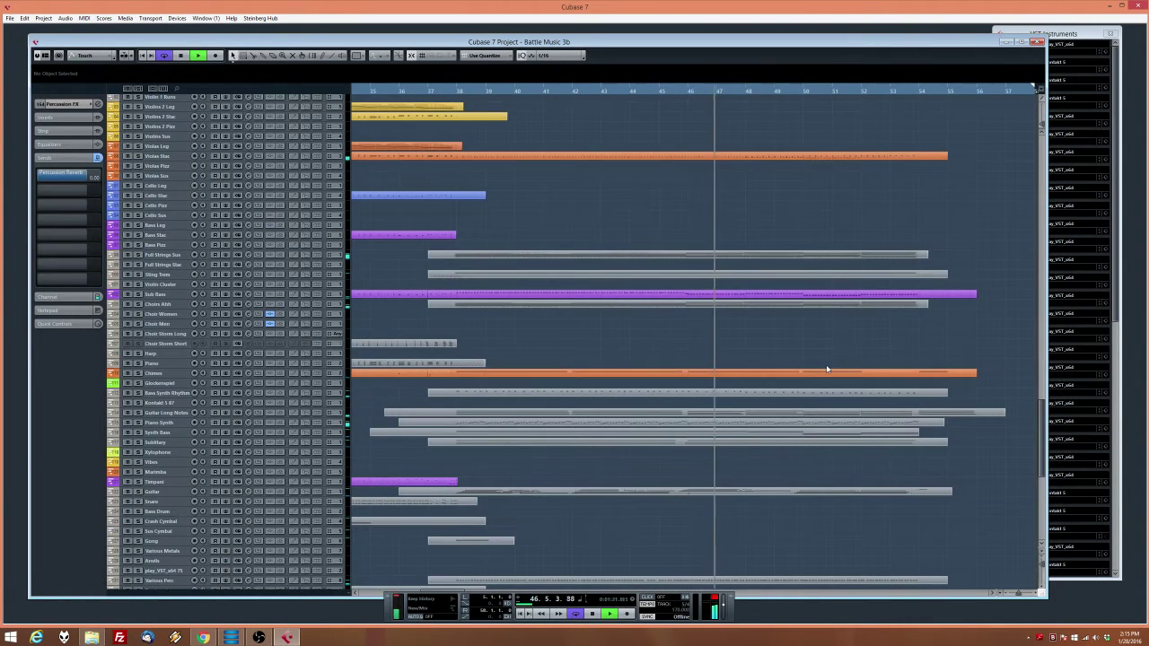
scroll(818, 359, up, 4)
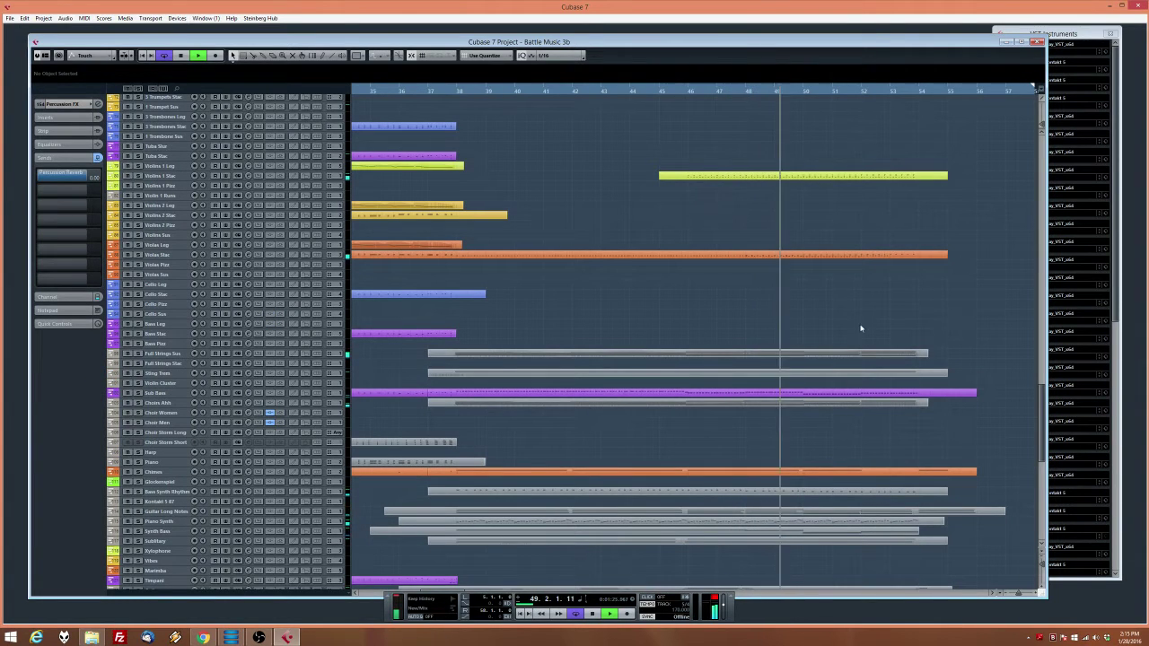
scroll(763, 354, down, 4)
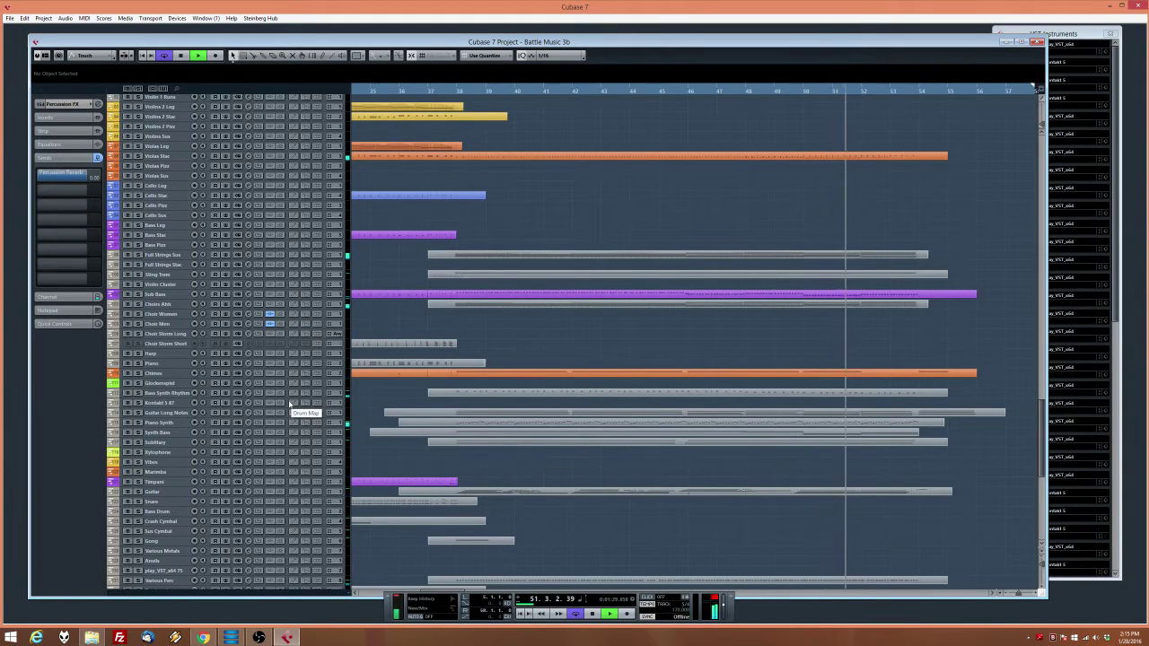
key(XF86AudioLowerVolume)
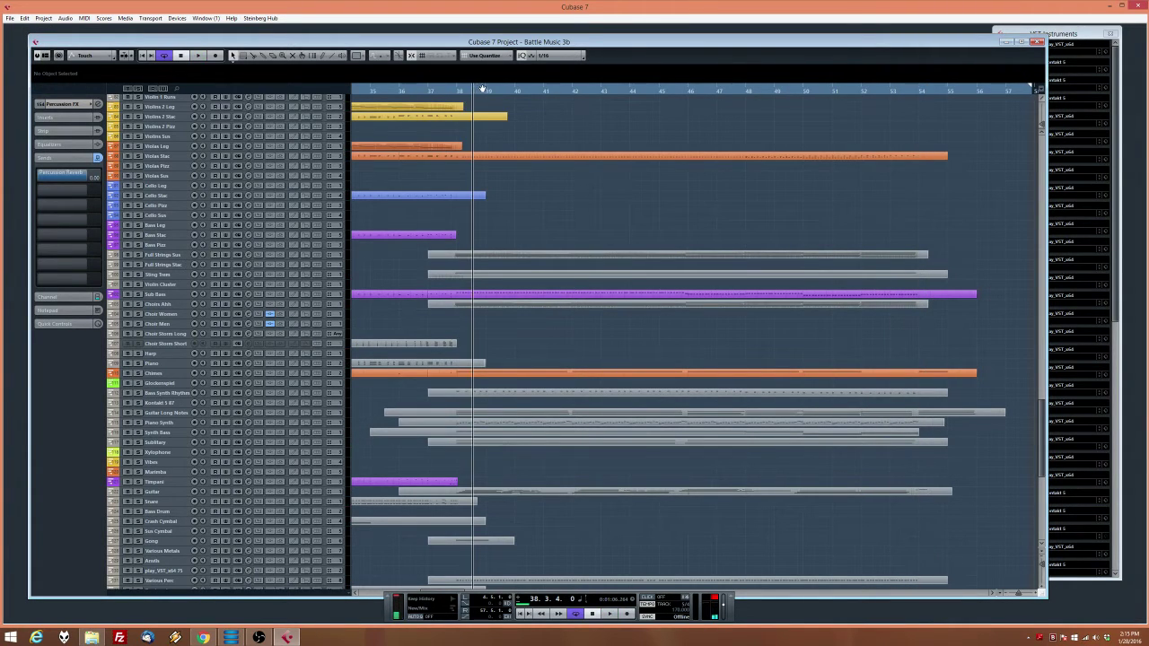
Select the Bass Stac track, audition from bar 37, and record a staccato bass line from about bar 37 to bar 54
click(426, 91)
key(space)
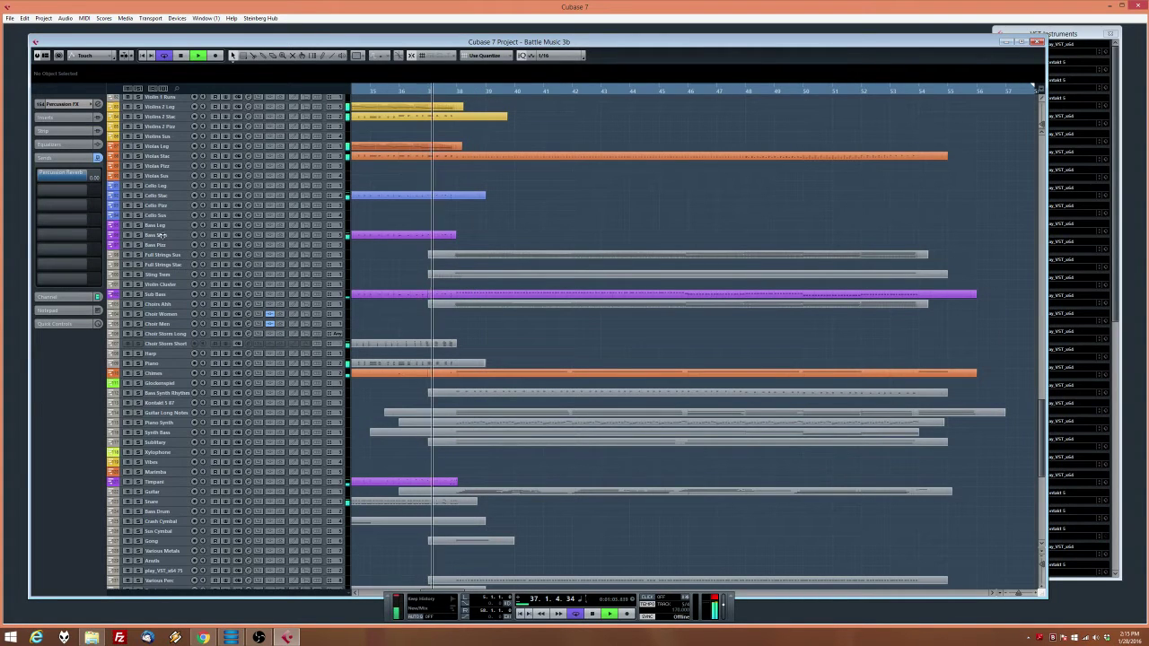
click(218, 235)
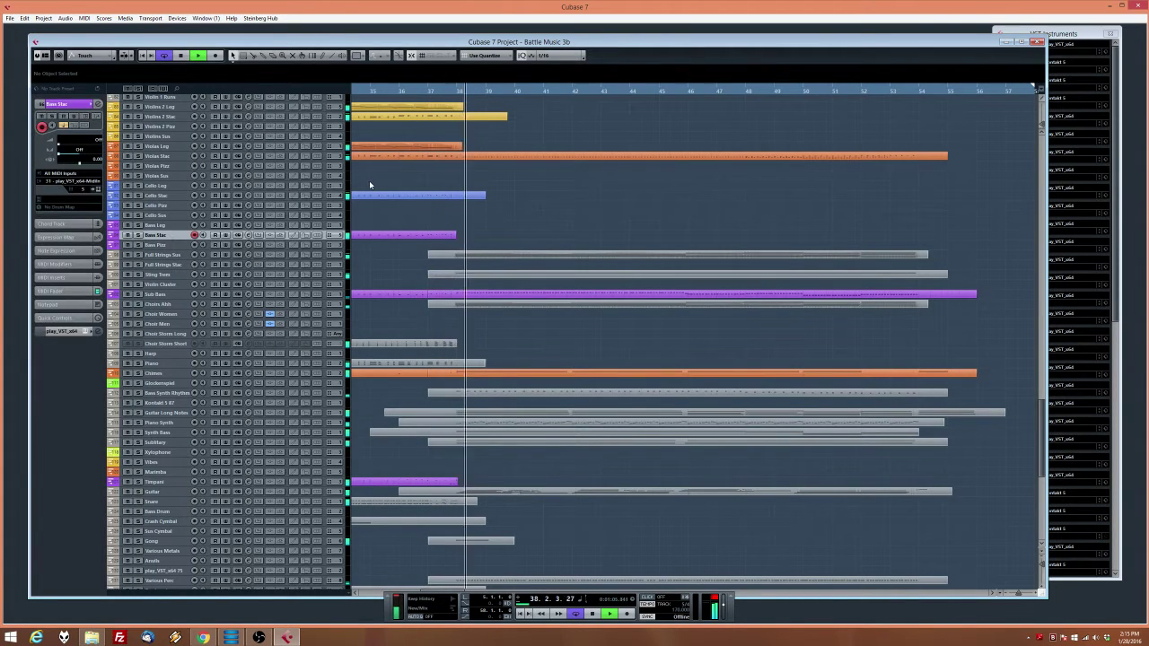
key(space)
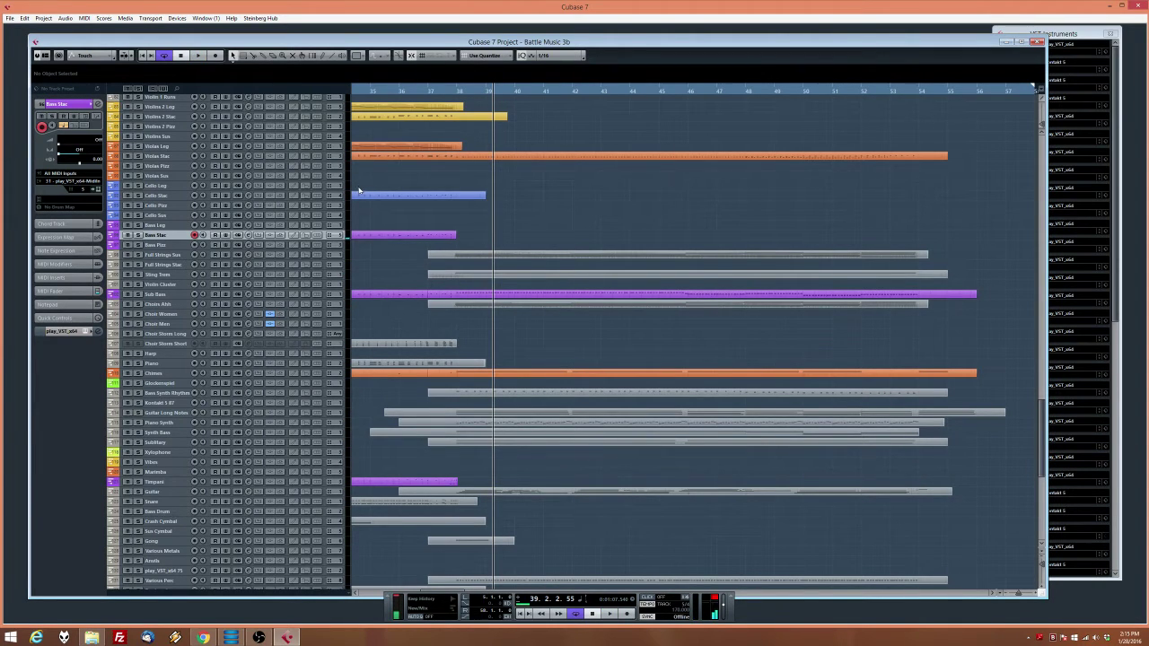
click(426, 92)
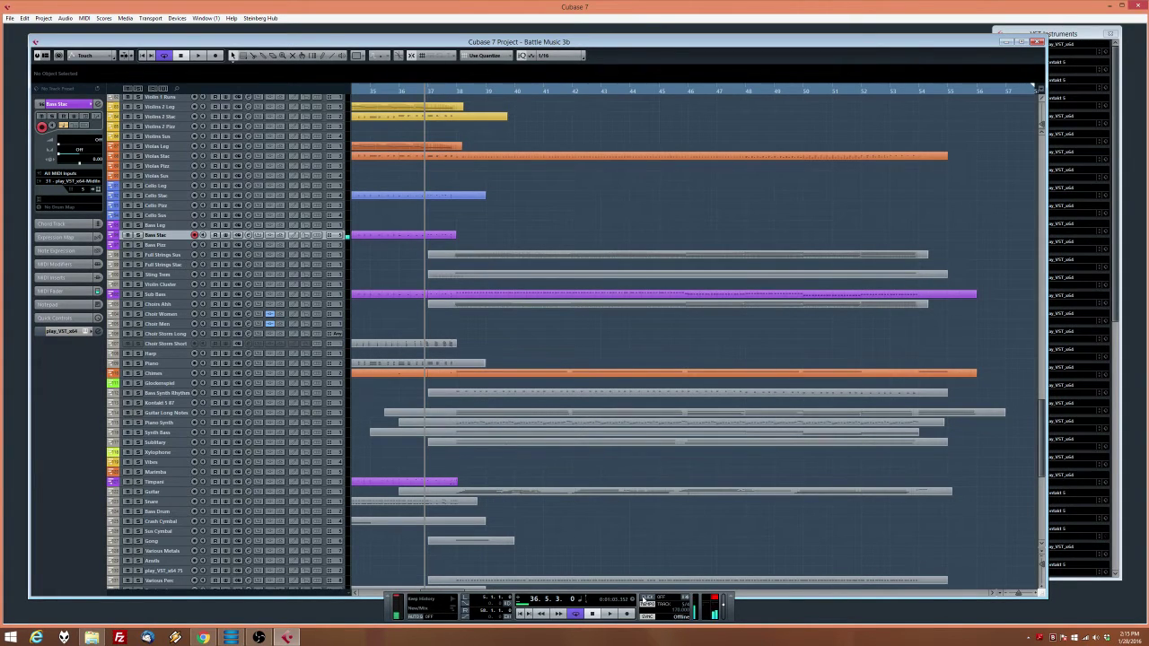
click(628, 615)
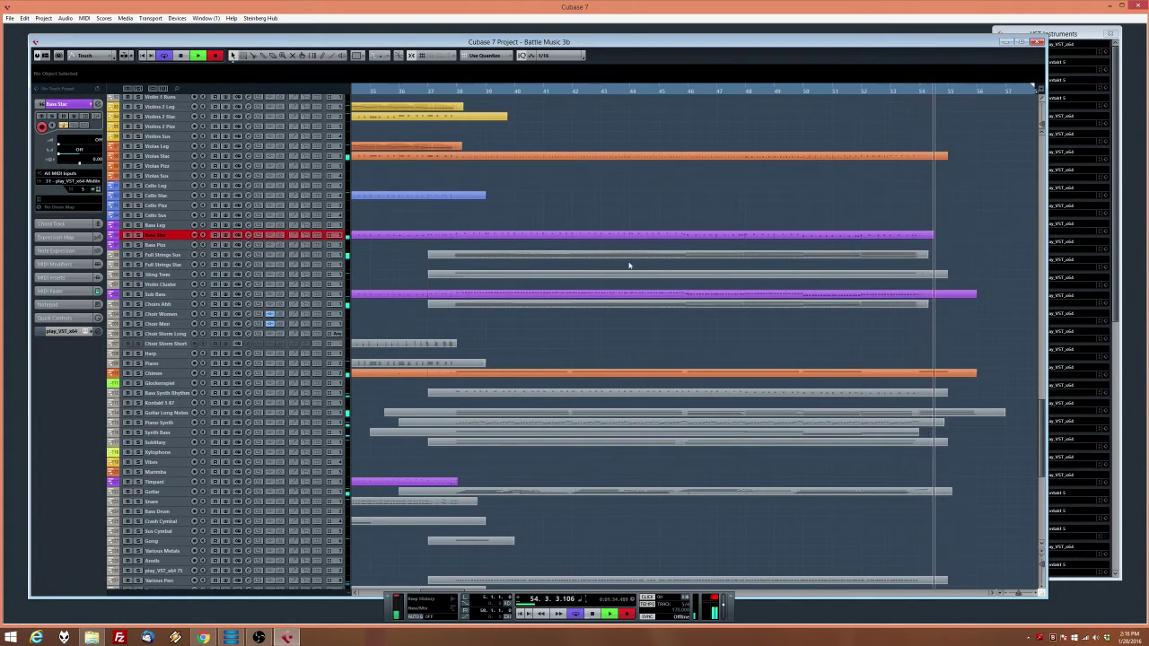
key(space)
Shift all newly recorded Bass Stac notes to line up with bar 38 and shorten the part to end at about bar 55
double_click(638, 235)
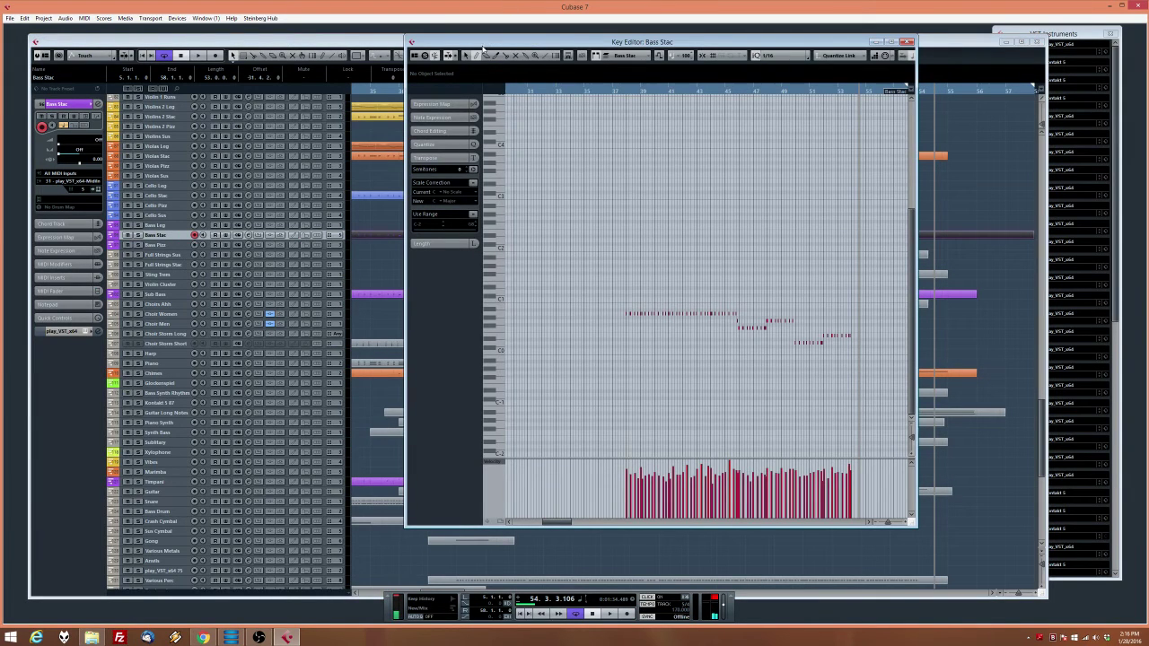
key(ctrl+a)
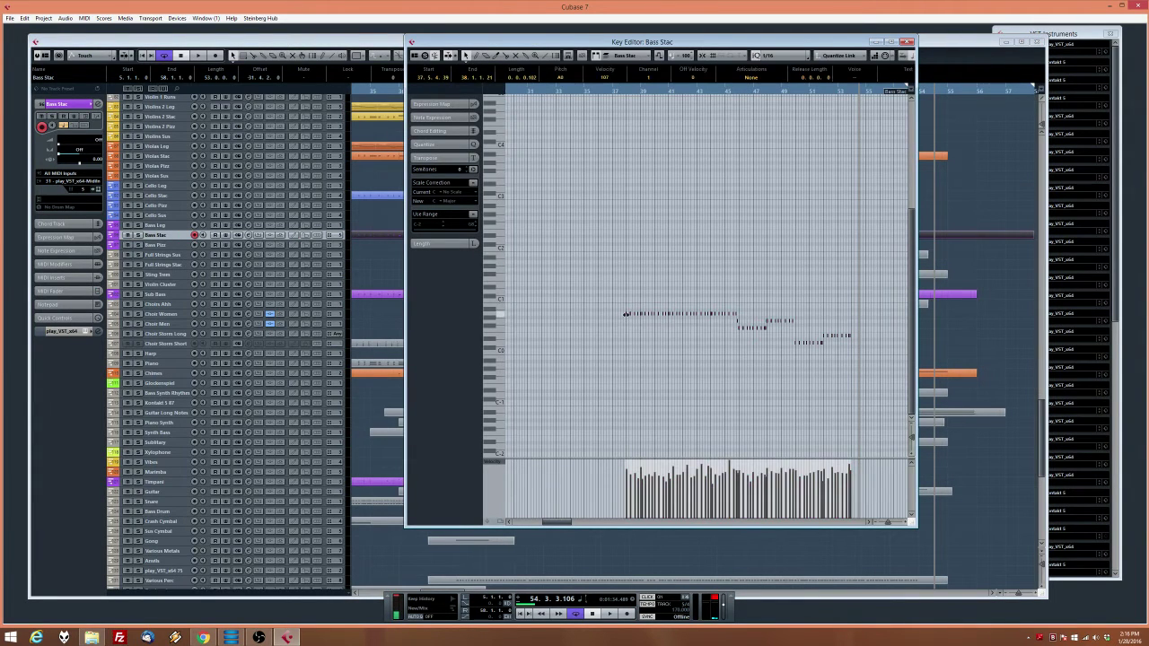
click(625, 315)
key(ctrl+a)
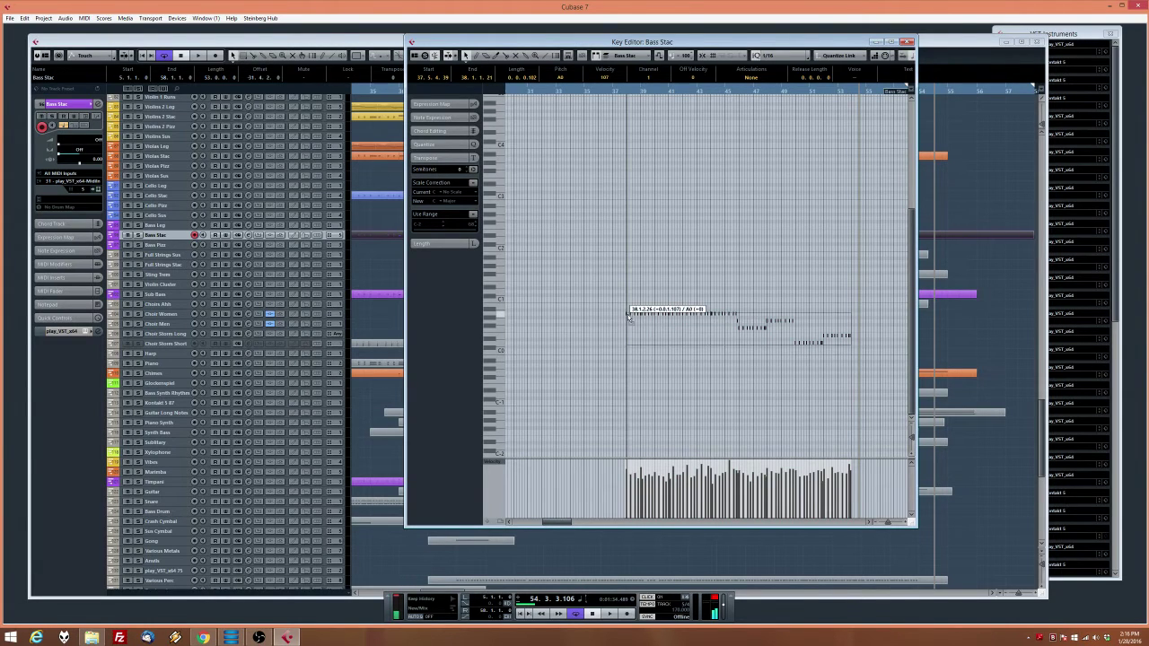
drag(627, 316, 629, 316)
key(h)
key(h)
key(h)
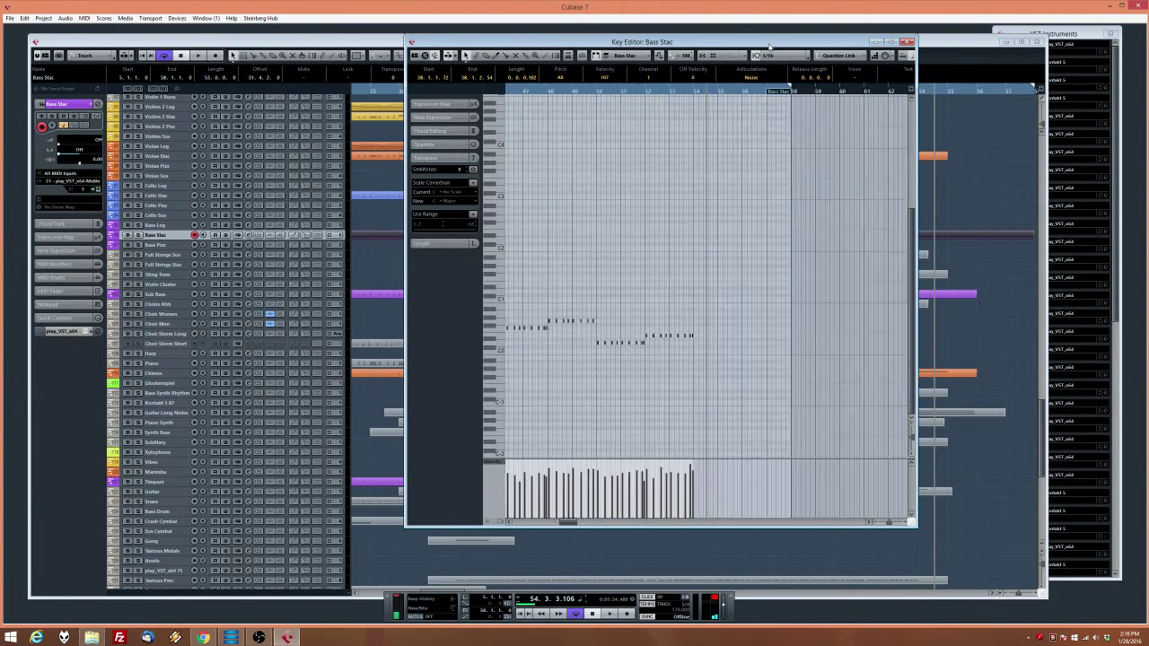
drag(706, 367, 618, 269)
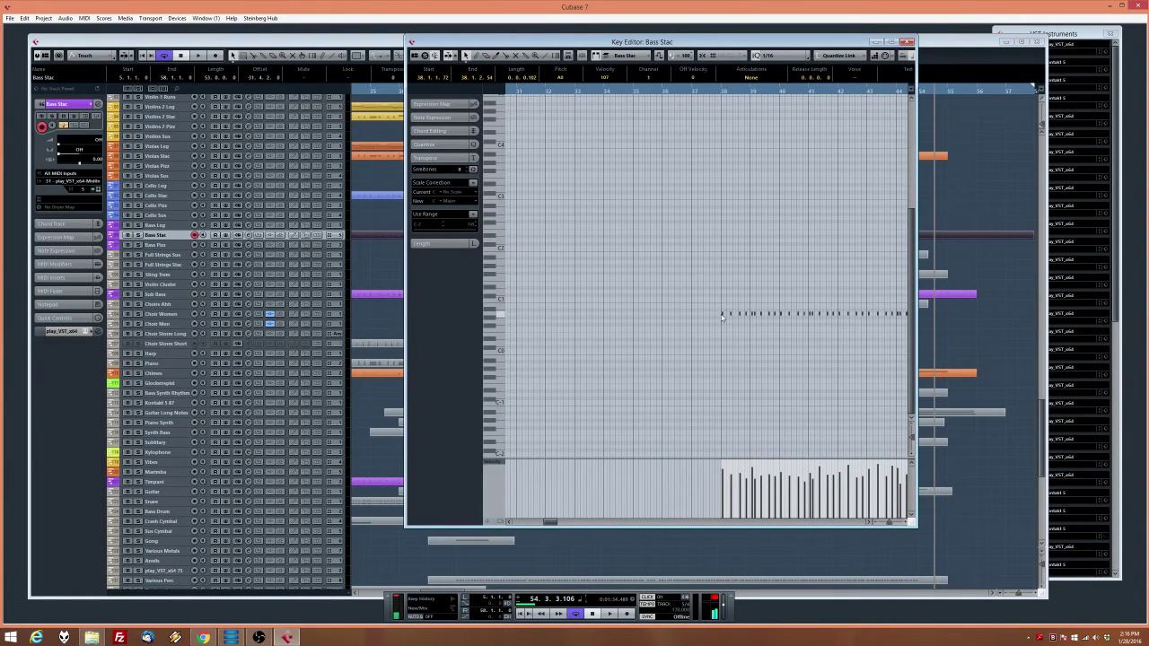
drag(721, 316, 721, 316)
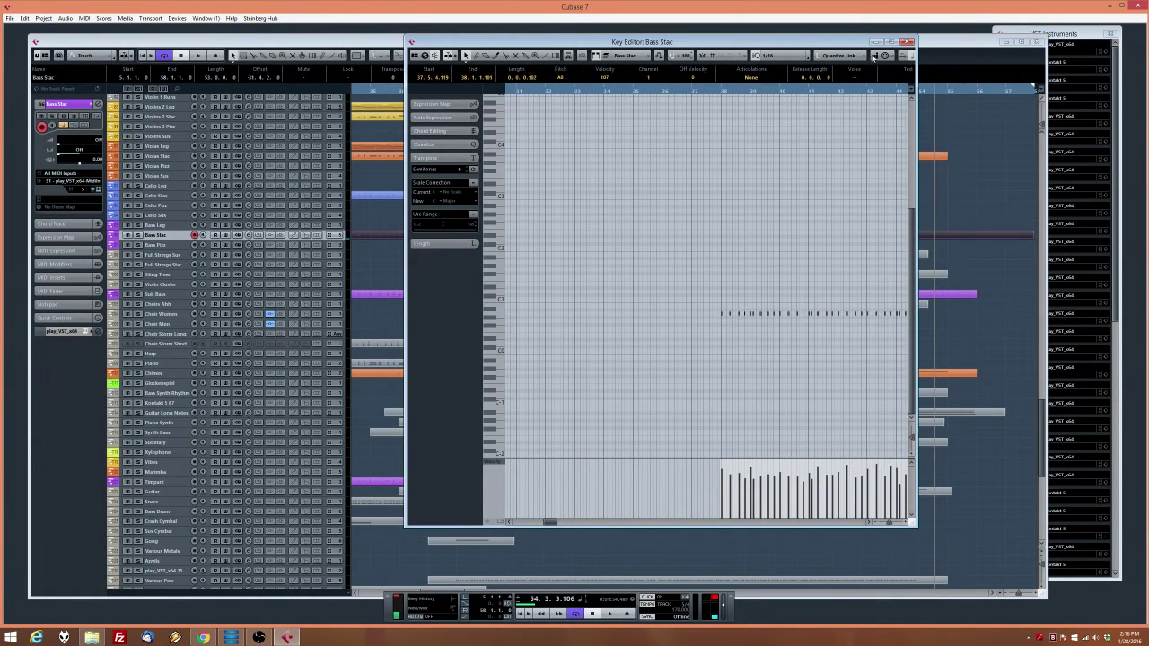
click(908, 42)
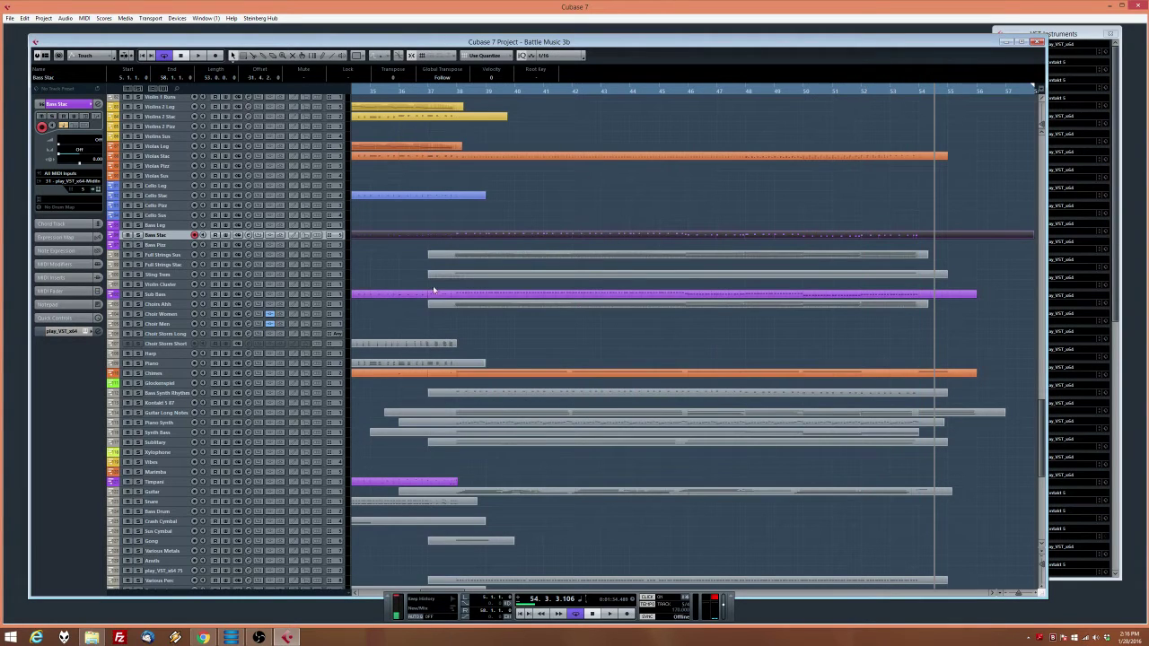
click(517, 220)
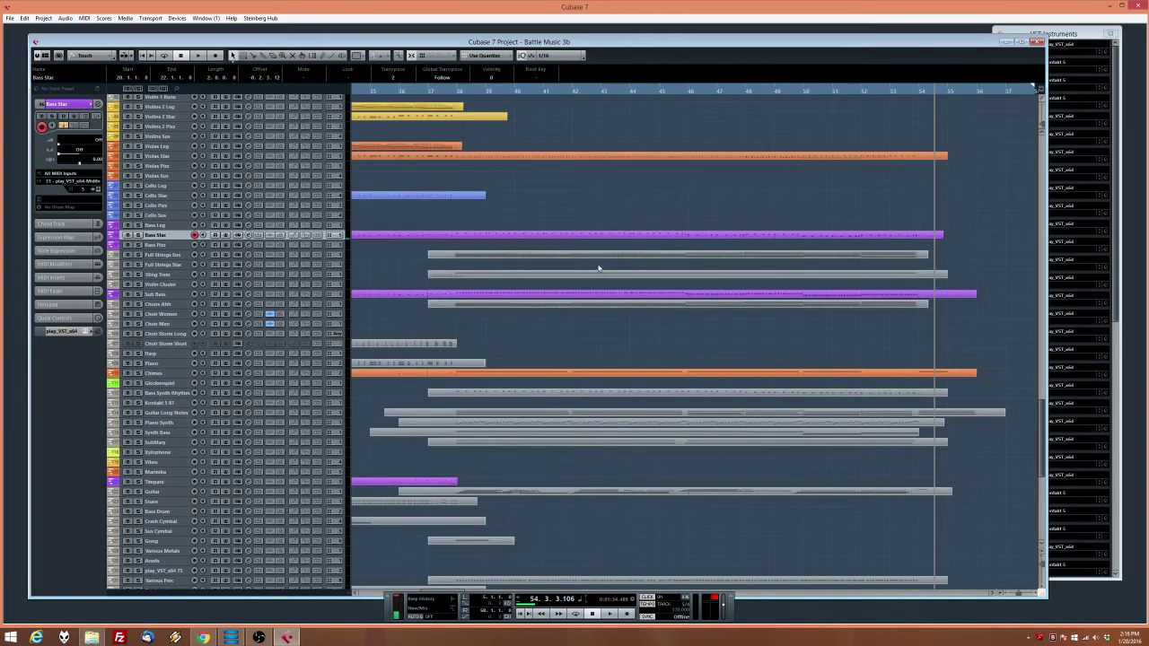
Record a staccato line on the Cello Stac track during playback, from about bar 37 to bar 54
click(162, 197)
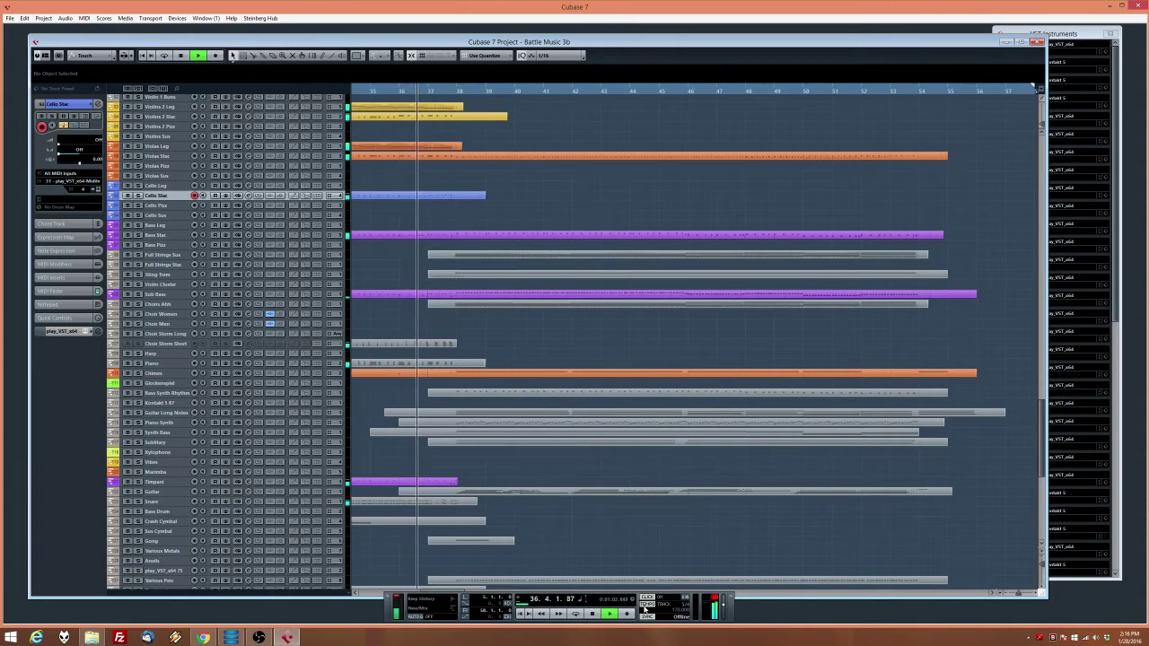
click(627, 614)
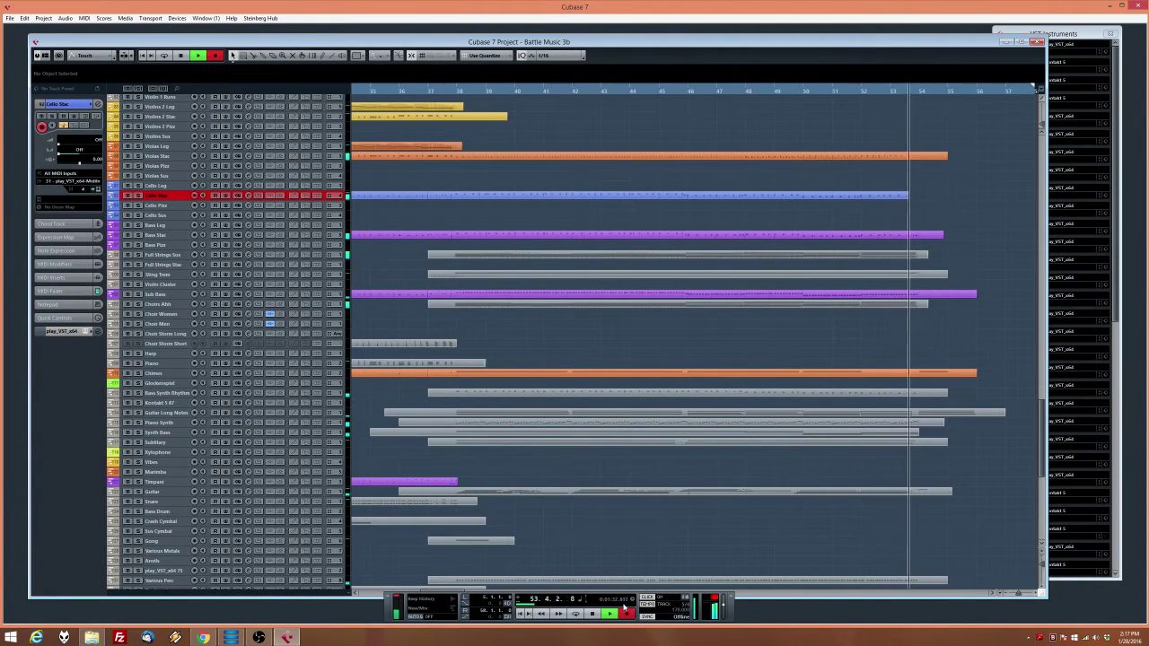
key(space)
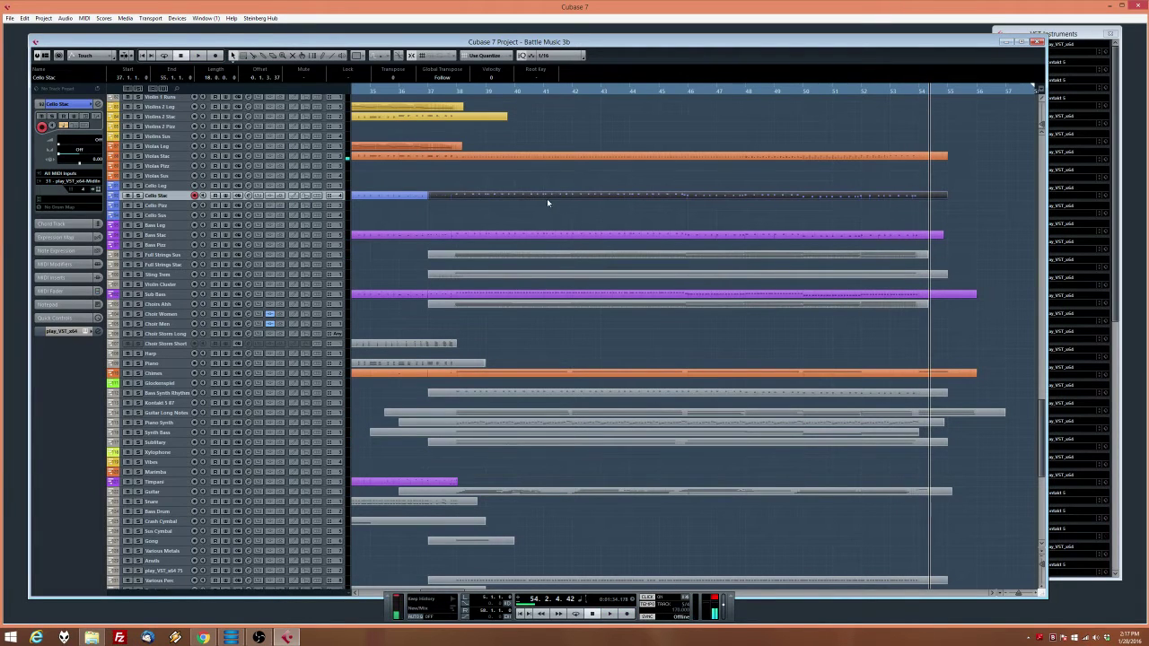
Review the new Cello Stac notes in the Key Editor, play them from about bar 38, and close the editor
double_click(536, 194)
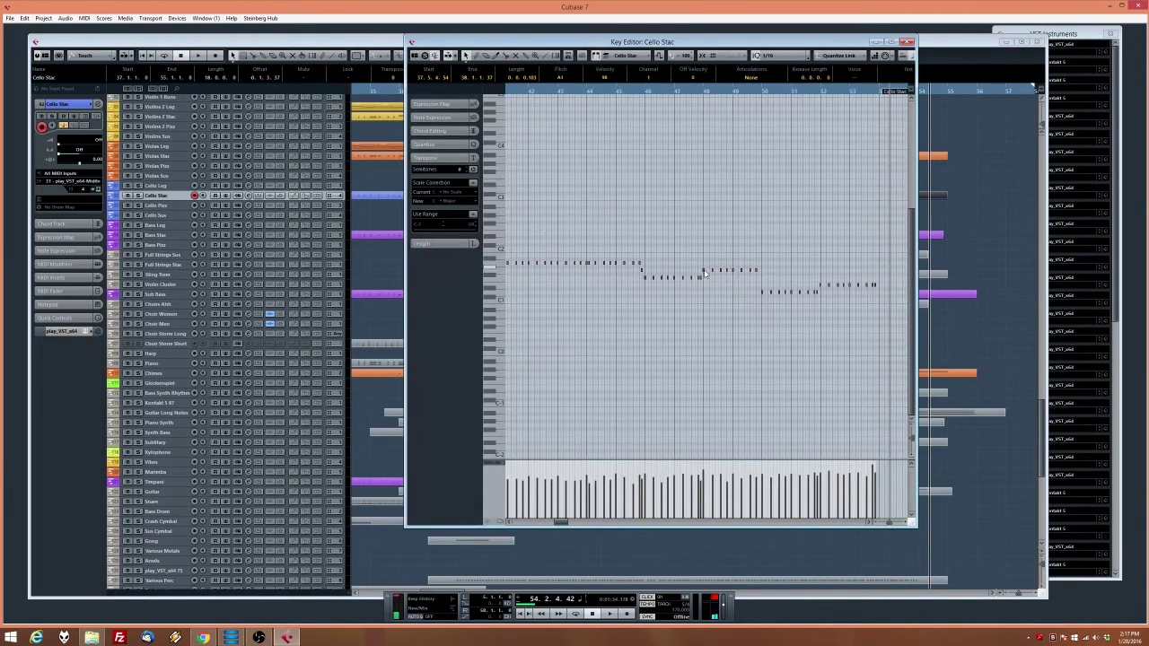
drag(645, 278, 900, 310)
click(822, 94)
key(space)
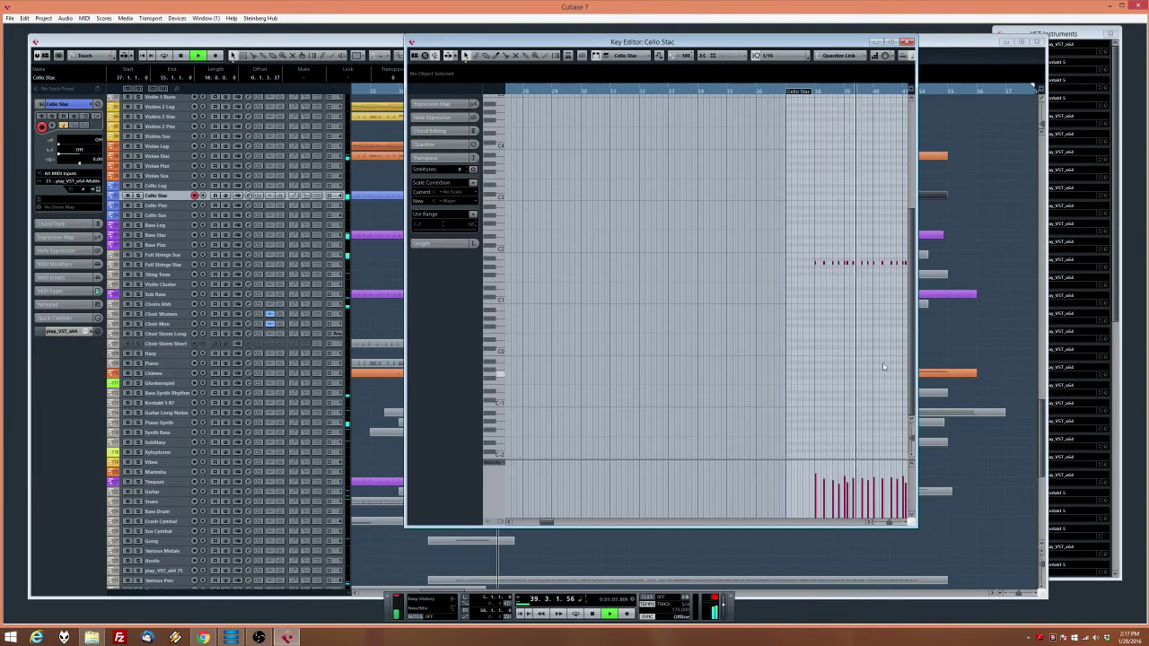
click(908, 41)
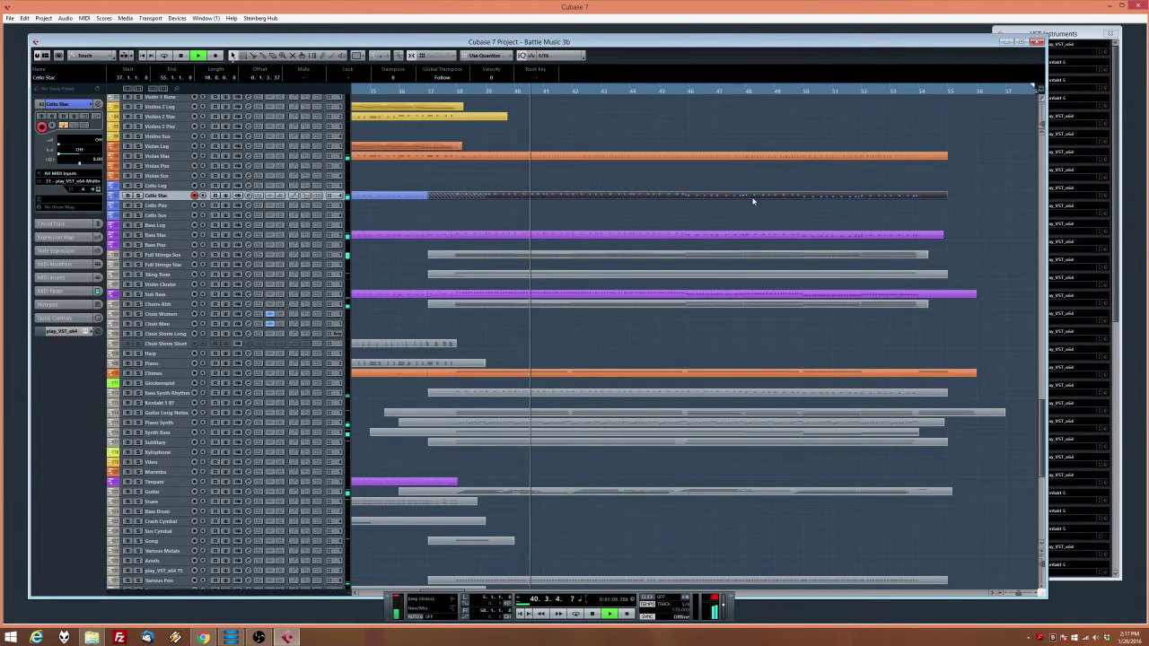
Solo the Bass Synth Rhythm track, inspect its part in the Key Editor, and audition it from the first note at bar 38
scroll(752, 200, up, 3)
scroll(640, 235, down, 5)
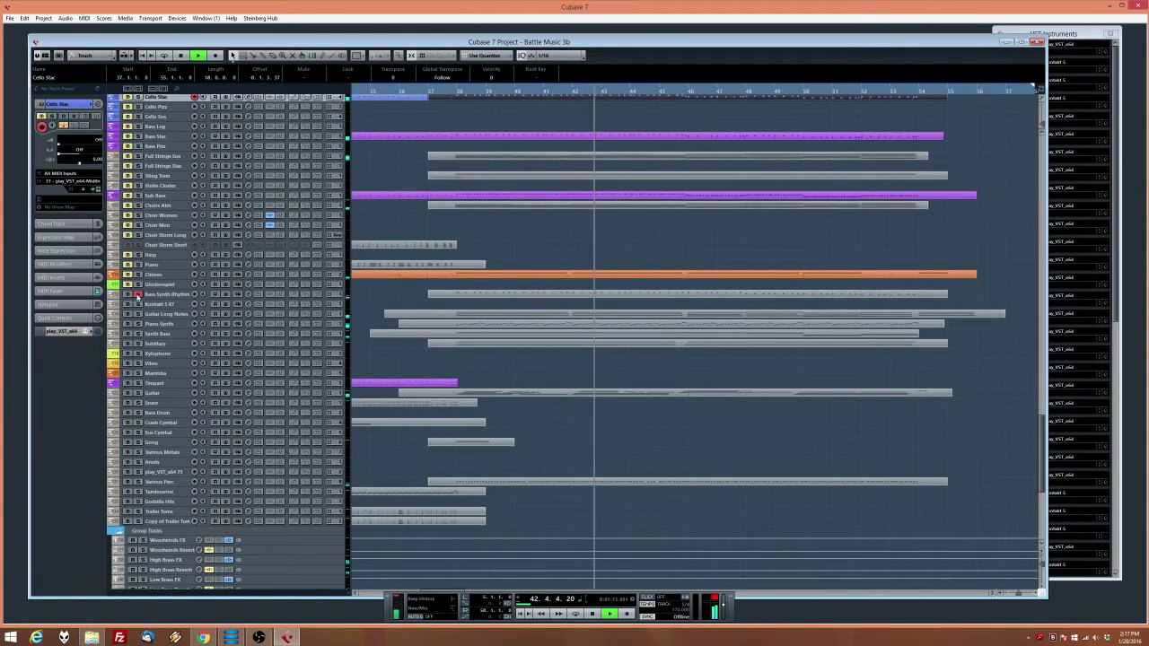
double_click(458, 296)
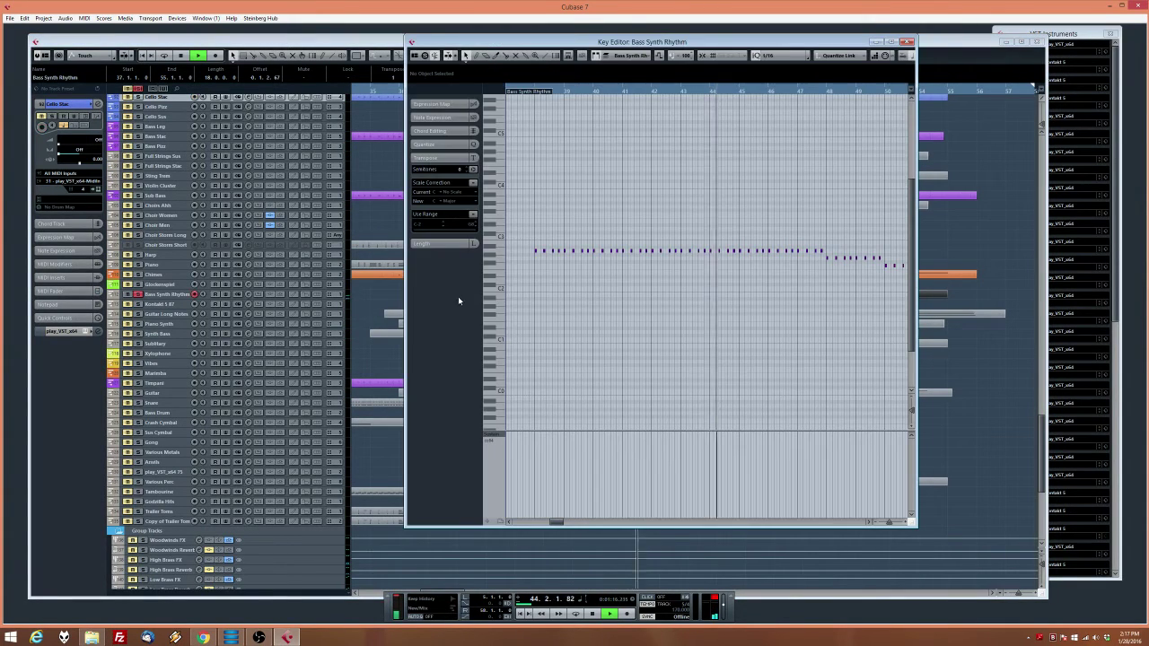
click(535, 252)
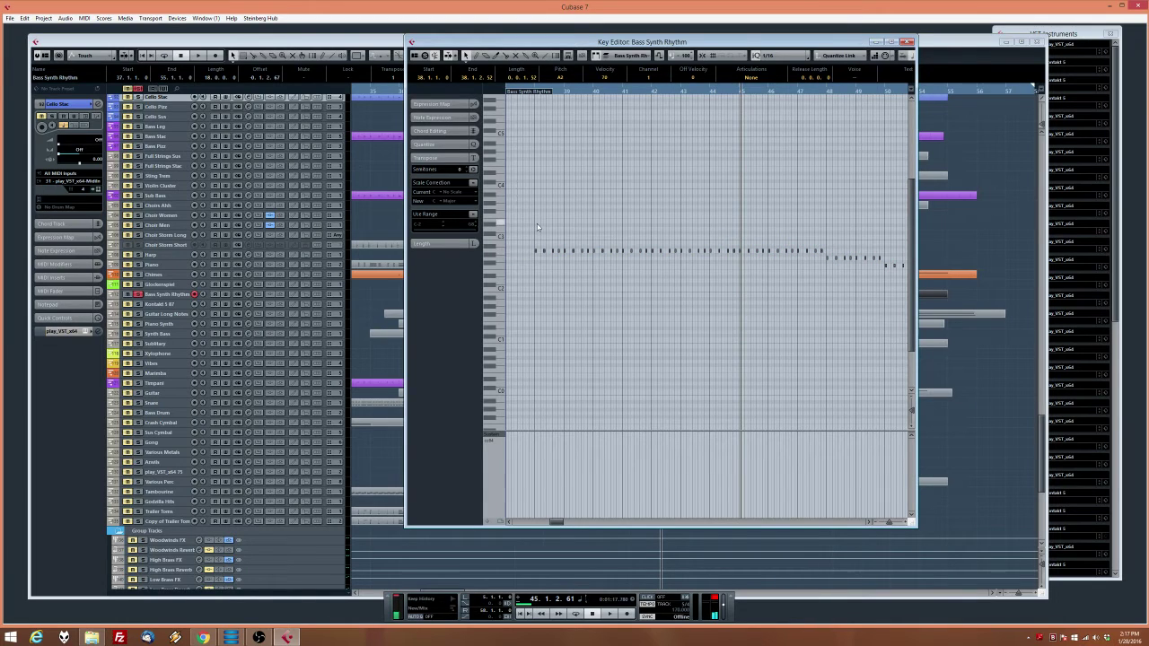
drag(568, 91, 536, 91)
key(space)
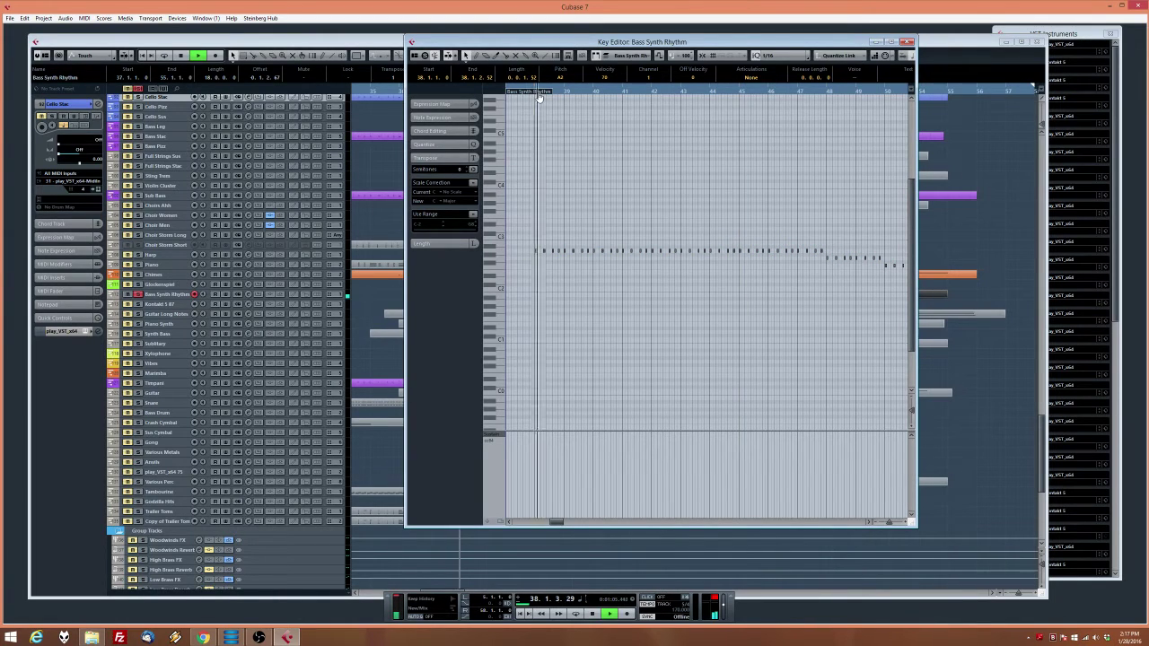
key(Escape)
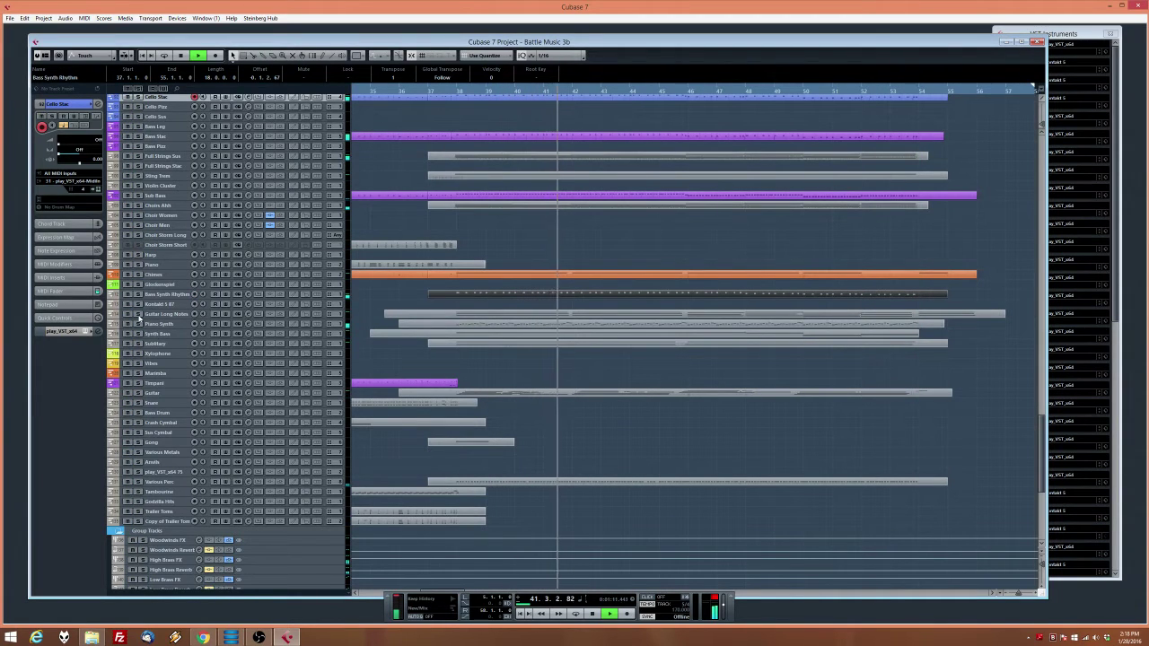
Stop playback, select the Kontakt 5 87 track, and open its Kontakt 5 instrument from slot 44 of the VST Instruments rack
key(space)
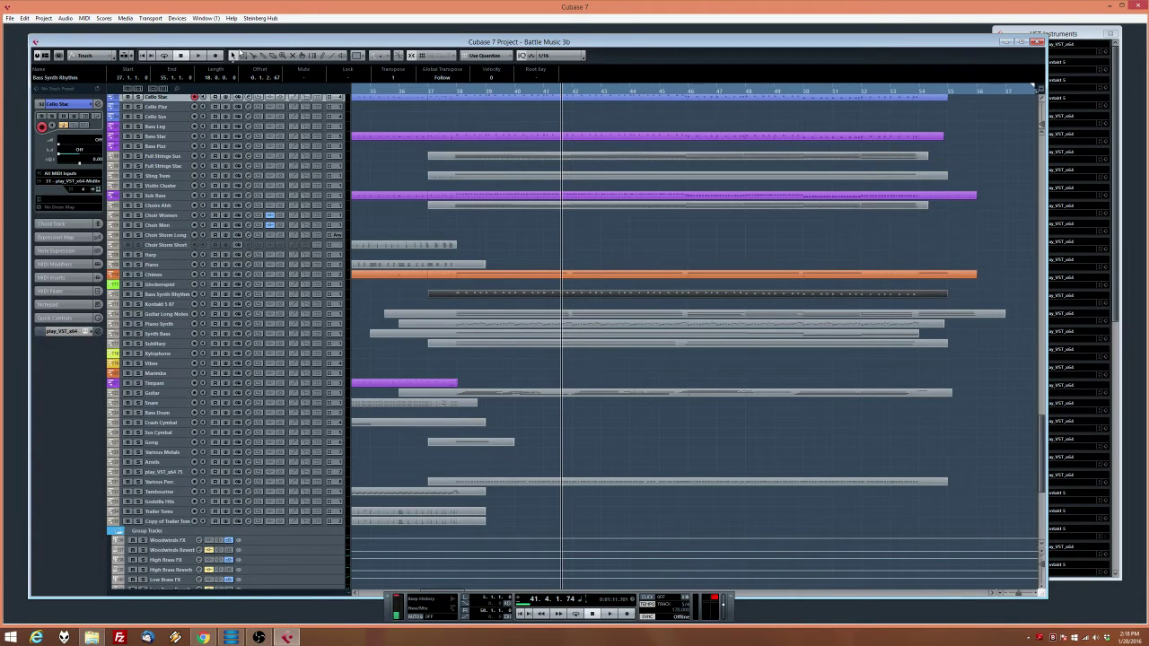
click(400, 91)
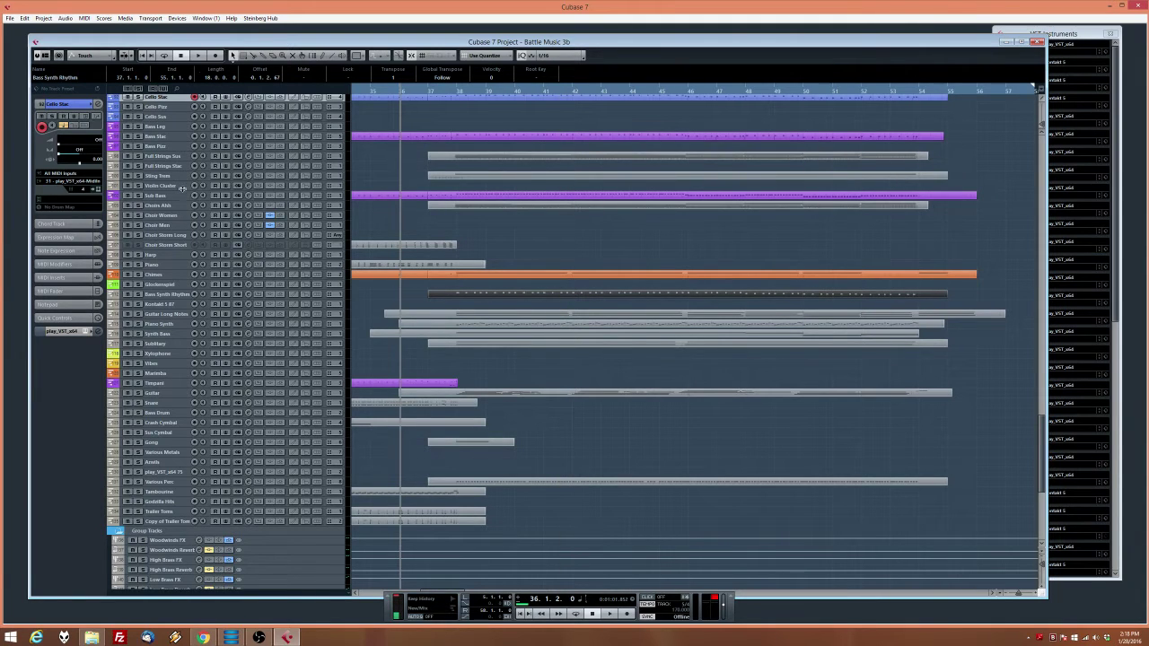
click(169, 302)
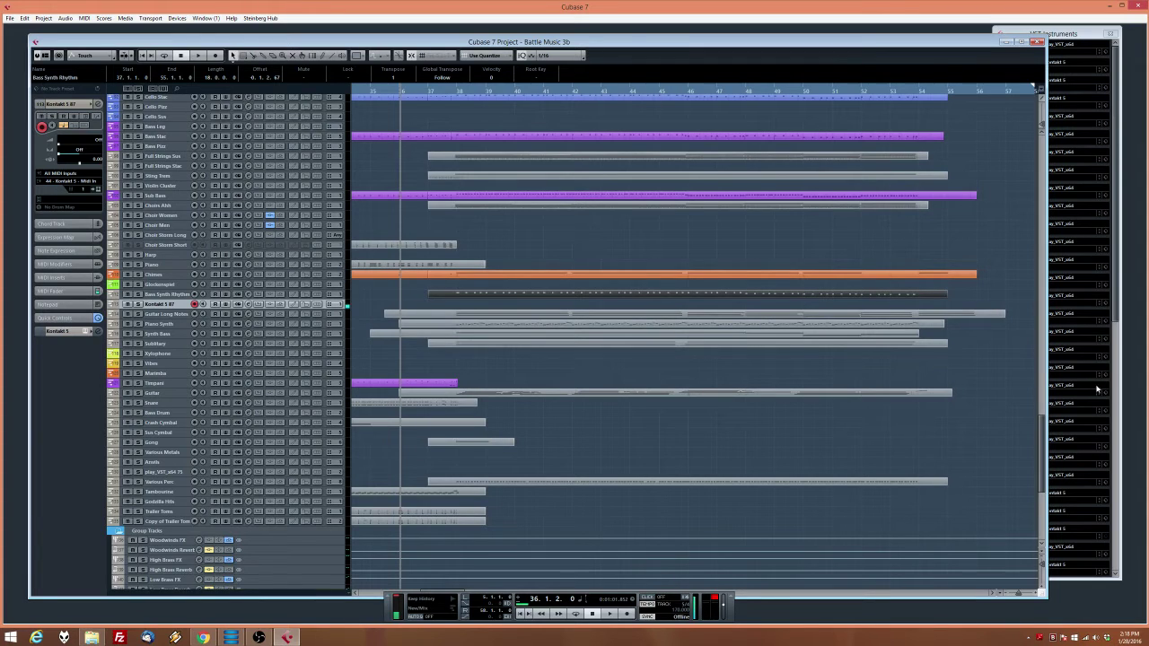
drag(1114, 315, 1113, 517)
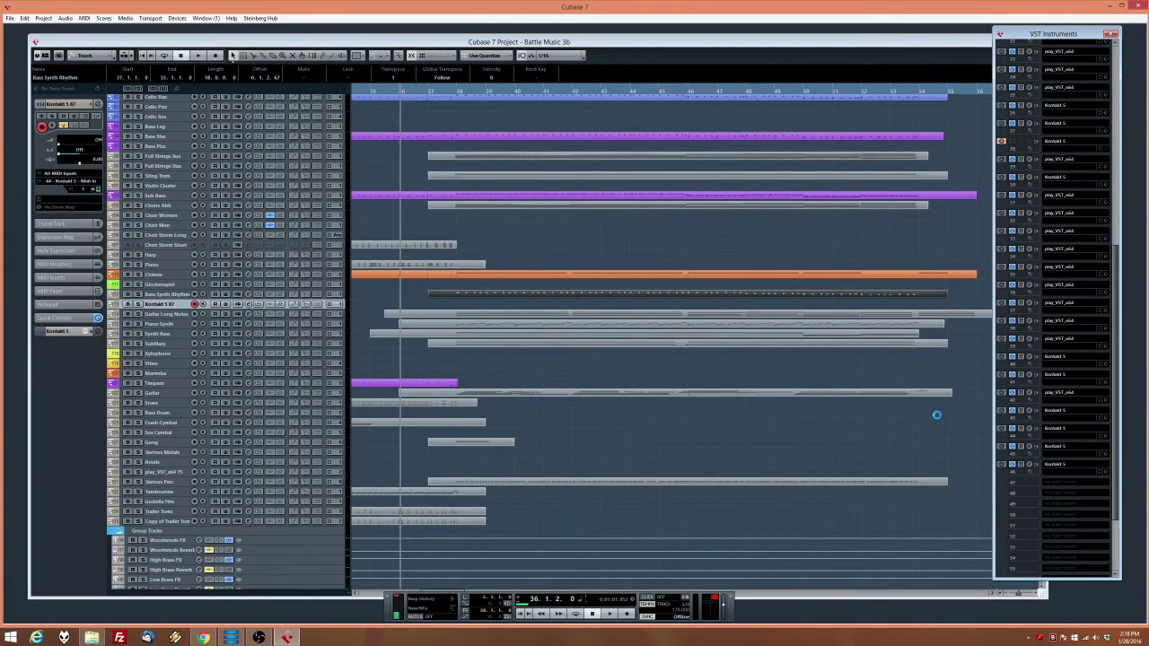
drag(1059, 75, 882, 78)
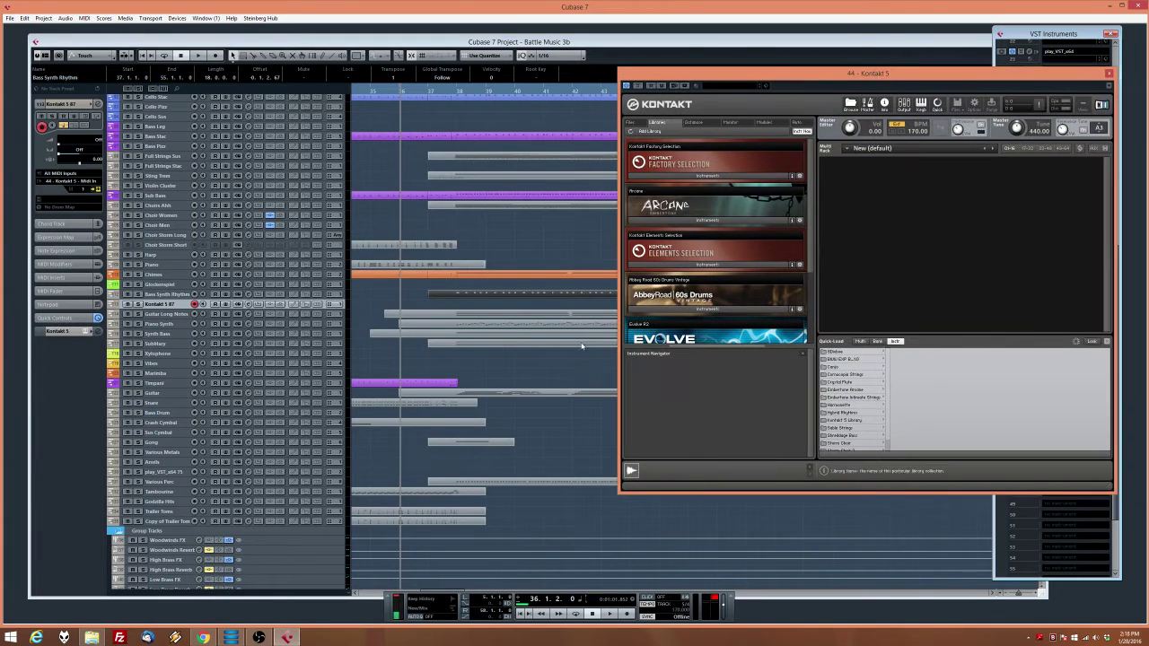
Browse Kontakt Elements Selection and the Kontakt 5 Library's category folders for a suitable bass sound
scroll(809, 232, down, 2)
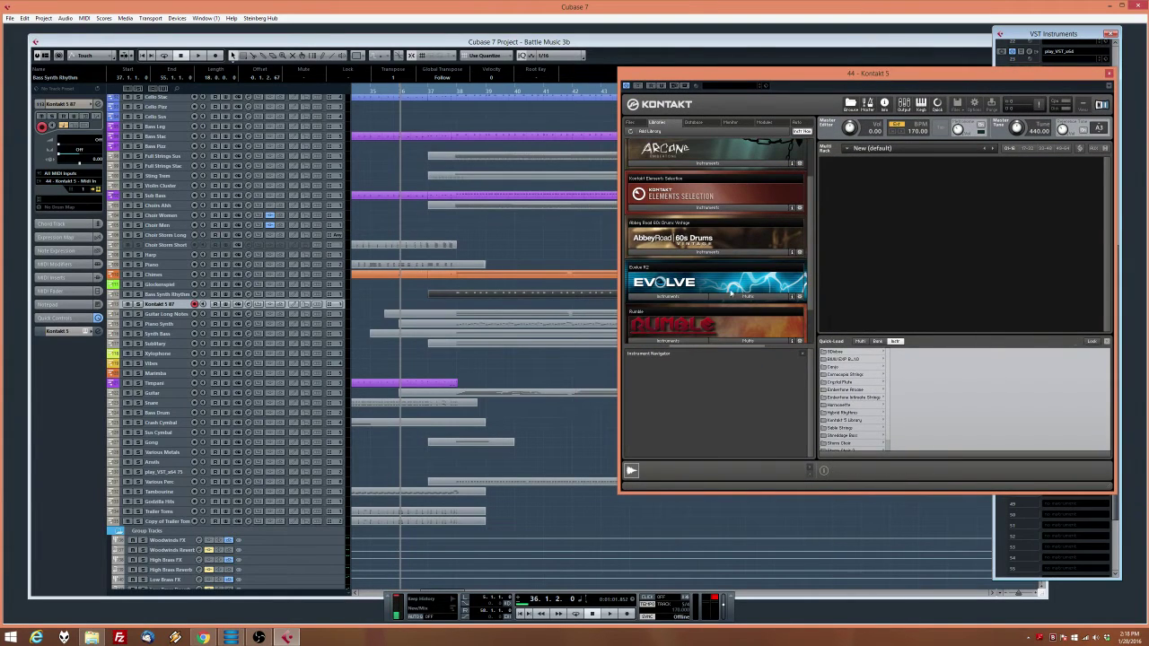
click(668, 209)
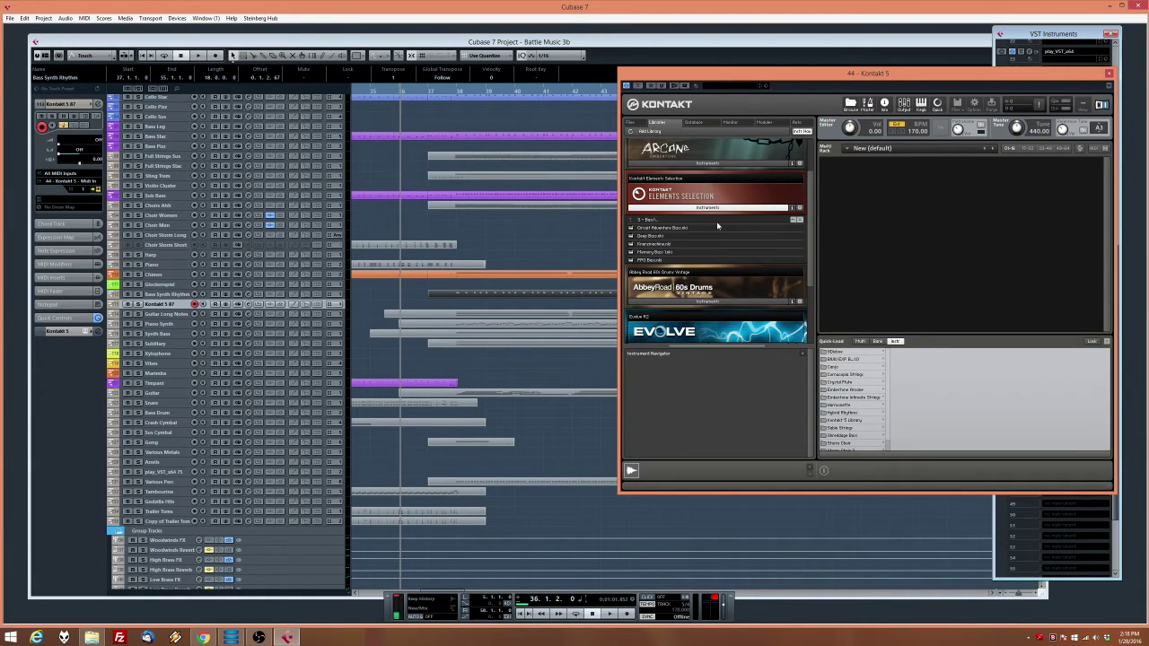
click(864, 420)
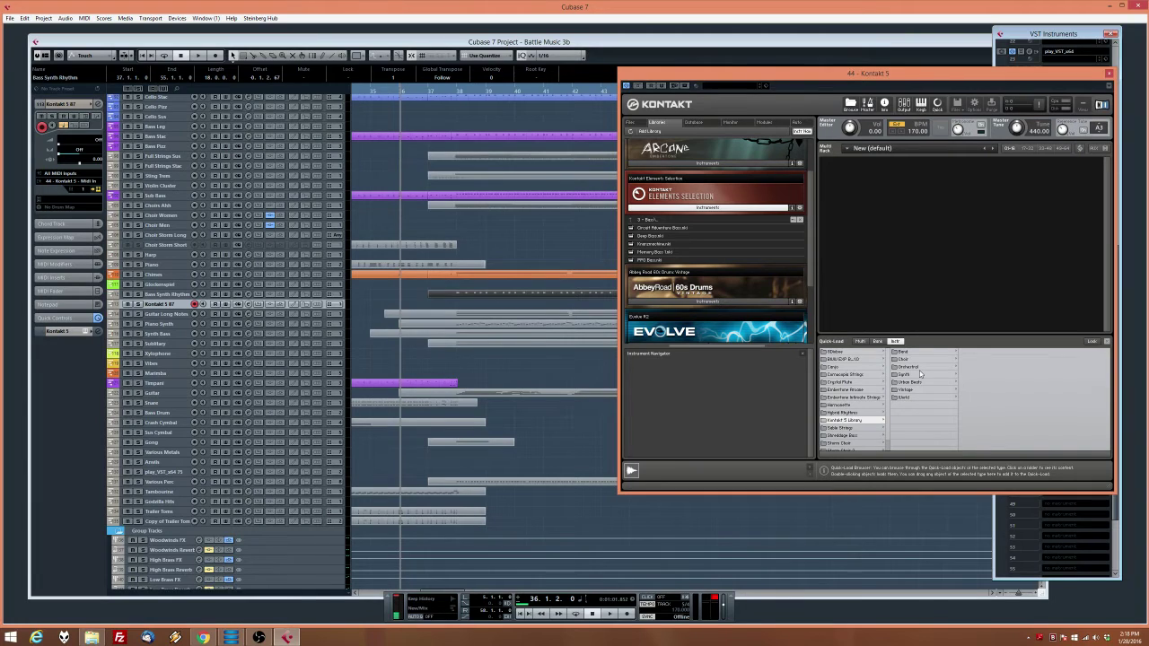
click(920, 367)
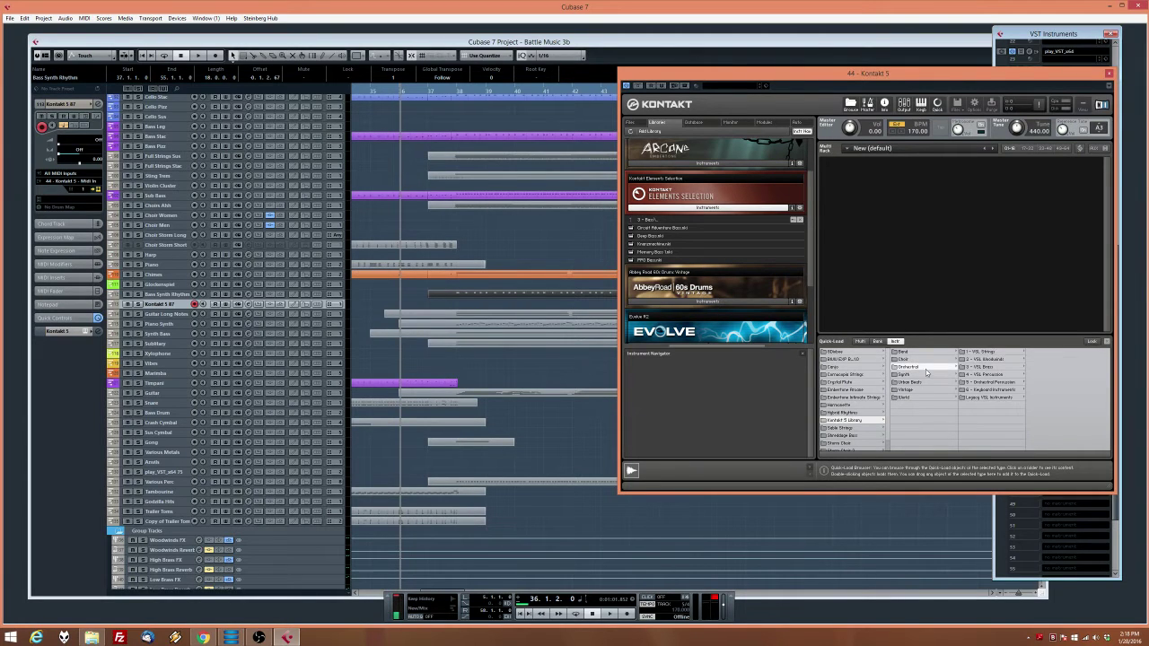
click(925, 382)
click(913, 366)
click(913, 354)
click(915, 389)
click(913, 396)
click(913, 373)
click(913, 359)
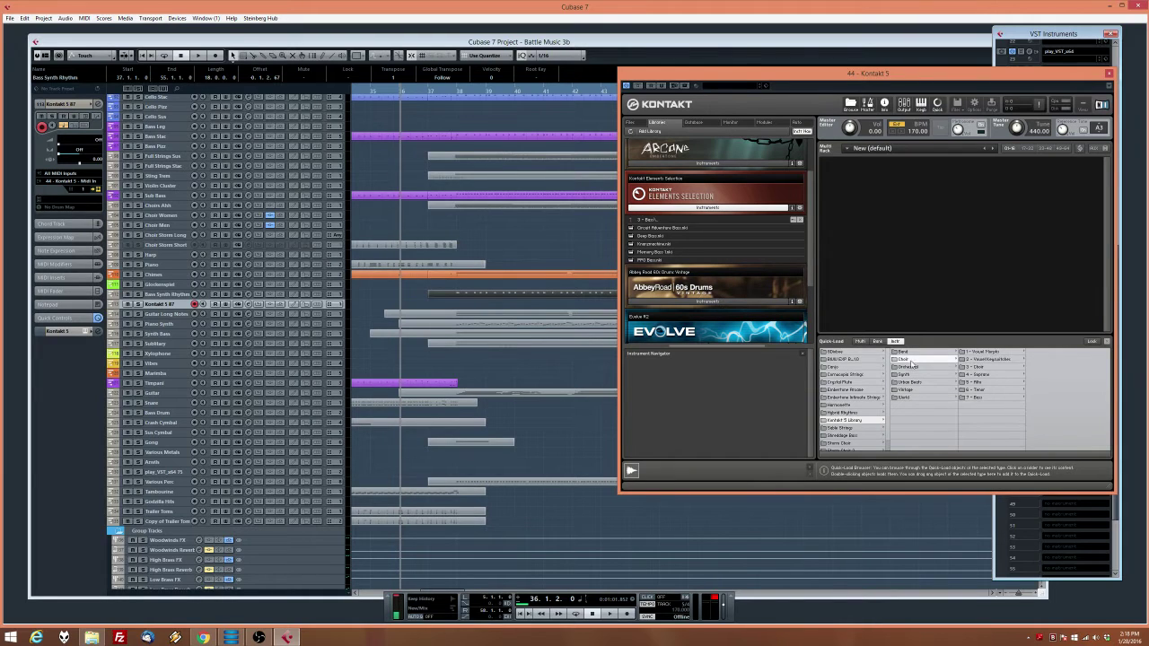
click(912, 366)
Load the Sub Engineer Bass instrument from the Bass folder of the Kontakt 5 Library's Synth category
click(913, 374)
click(984, 360)
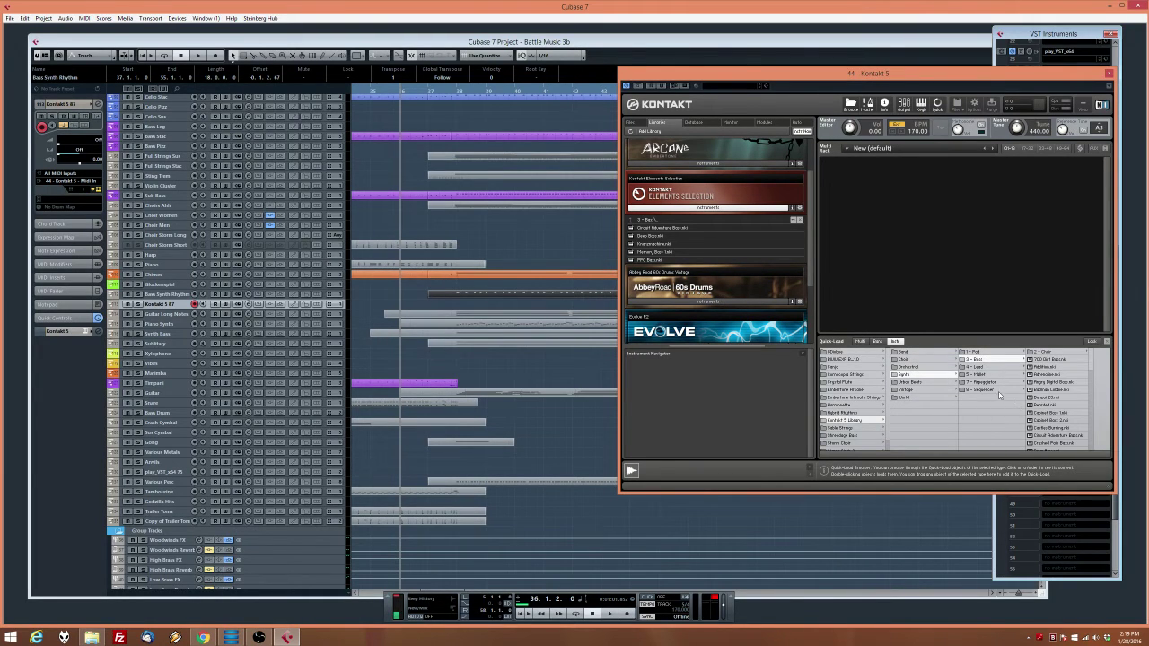
click(1002, 382)
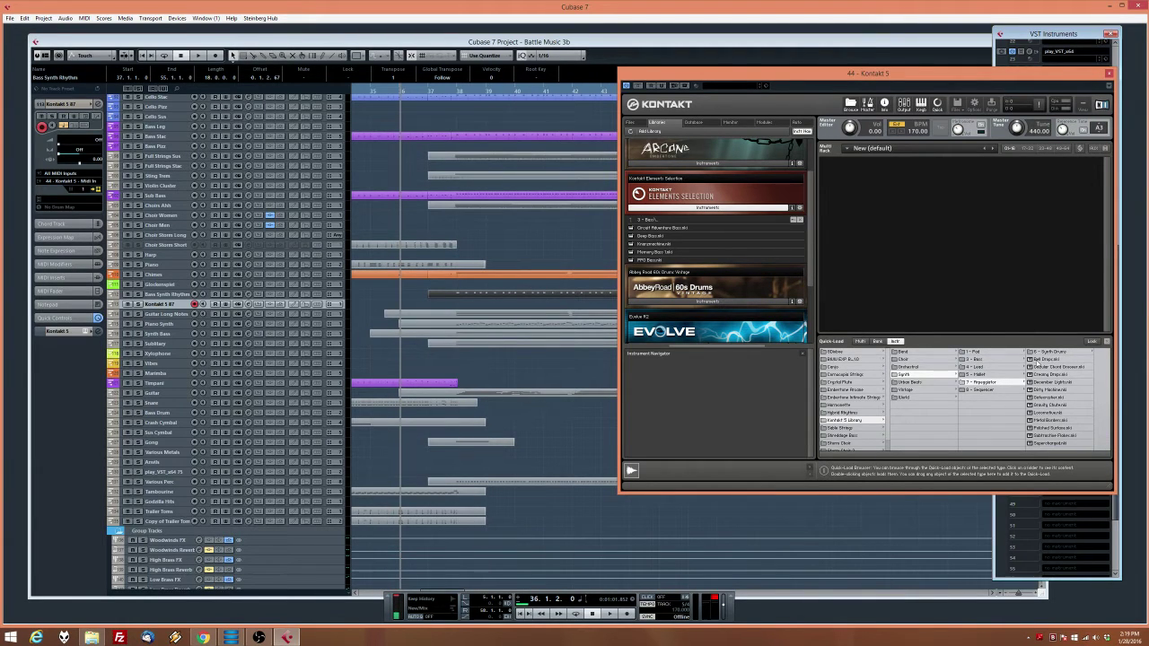
click(985, 360)
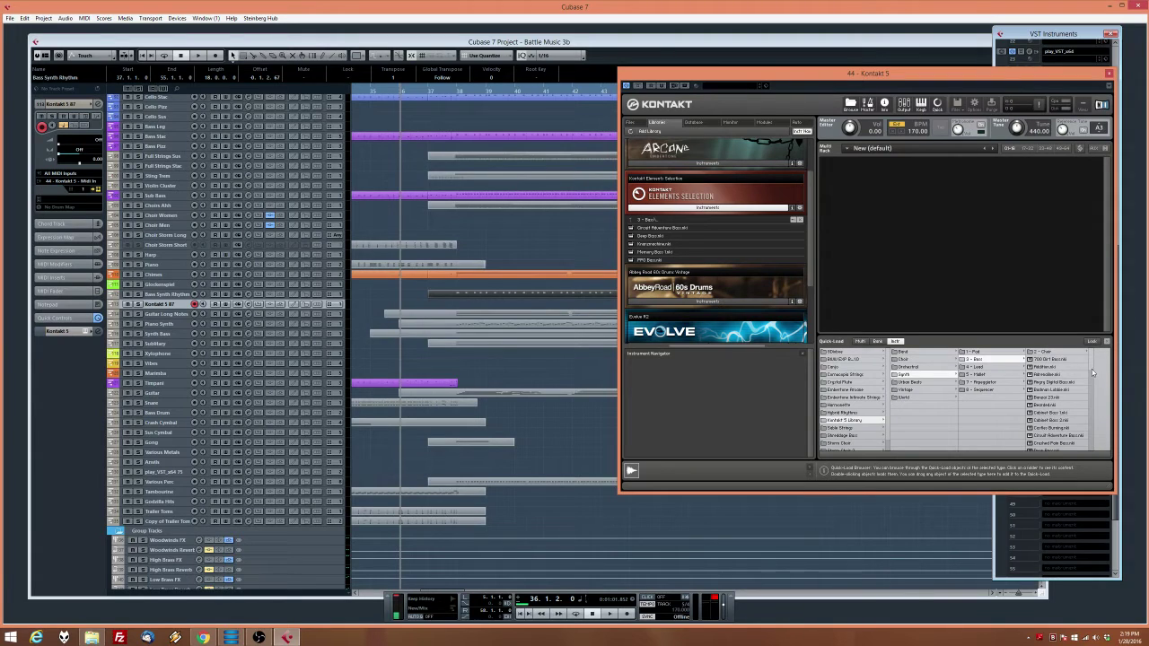
scroll(1091, 369, down, 3)
scroll(1089, 384, down, 6)
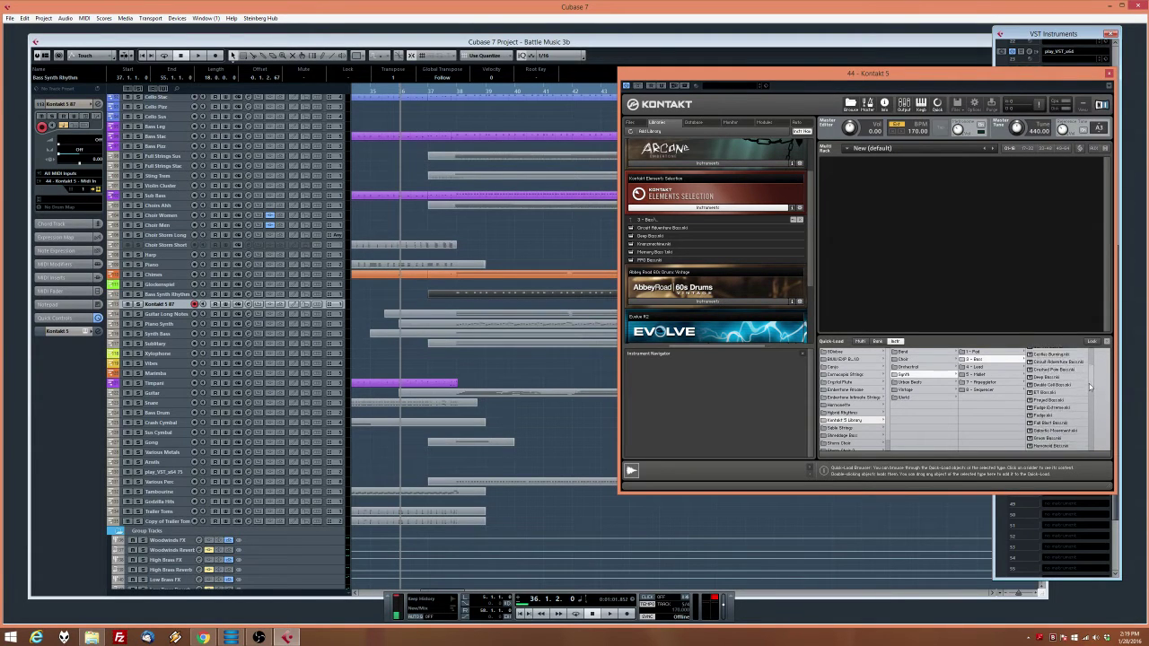
scroll(1094, 416, down, 10)
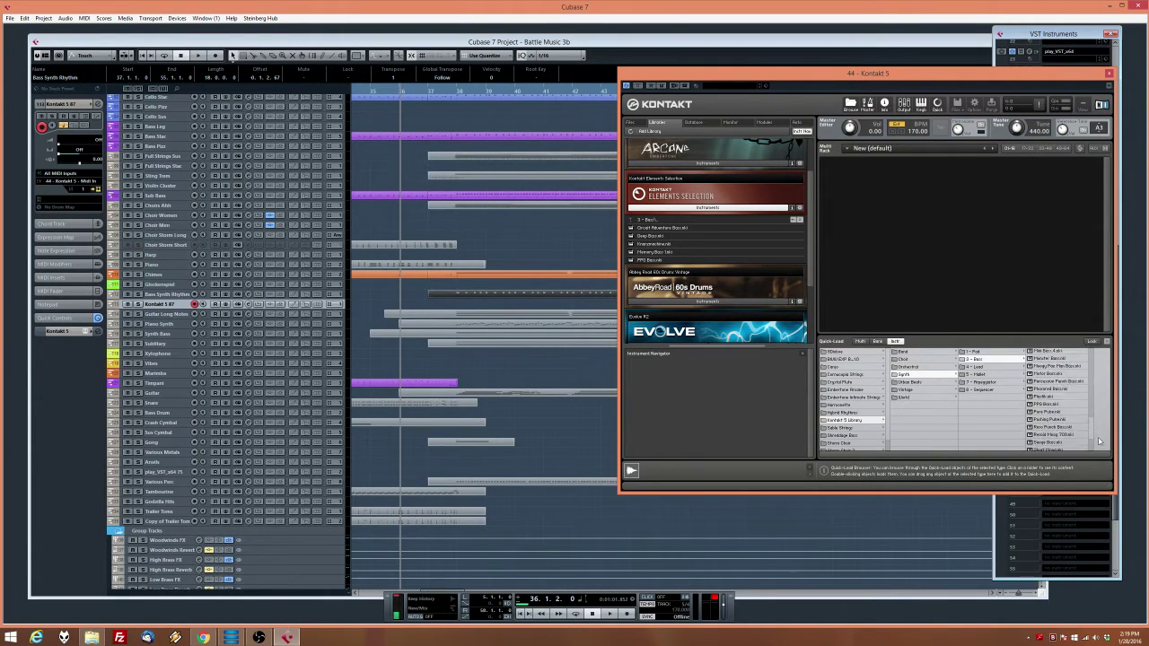
double_click(1060, 421)
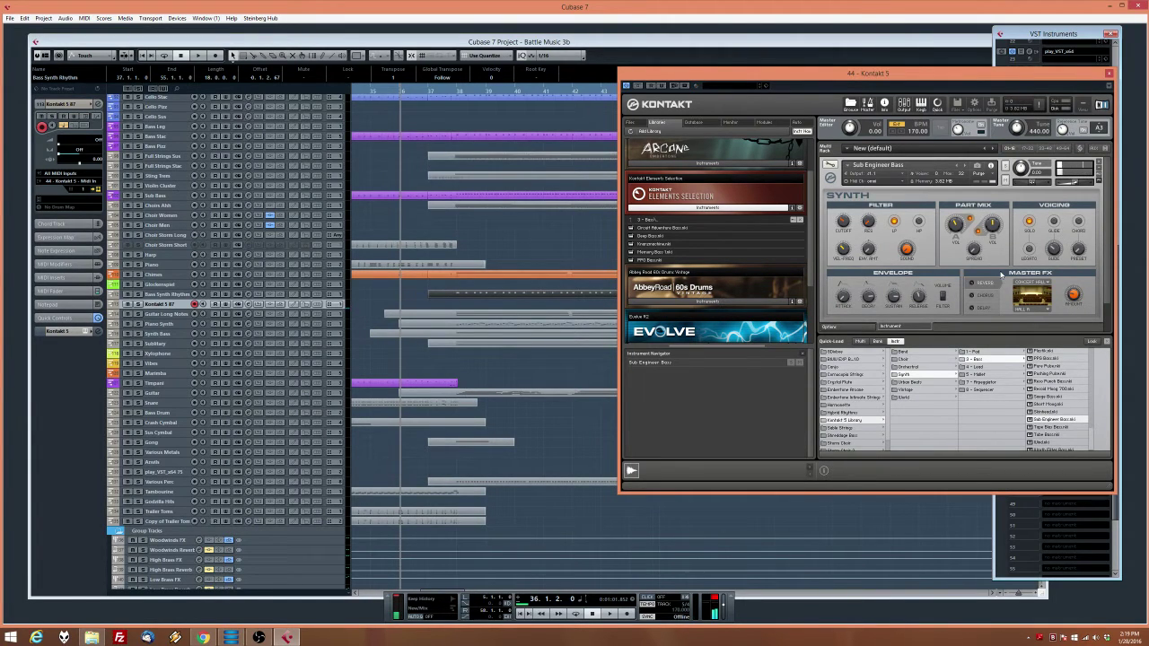
Record a sub bass line on the Kontakt 5 87 track during playback, from about bar 37 to bar 54
click(389, 92)
key(space)
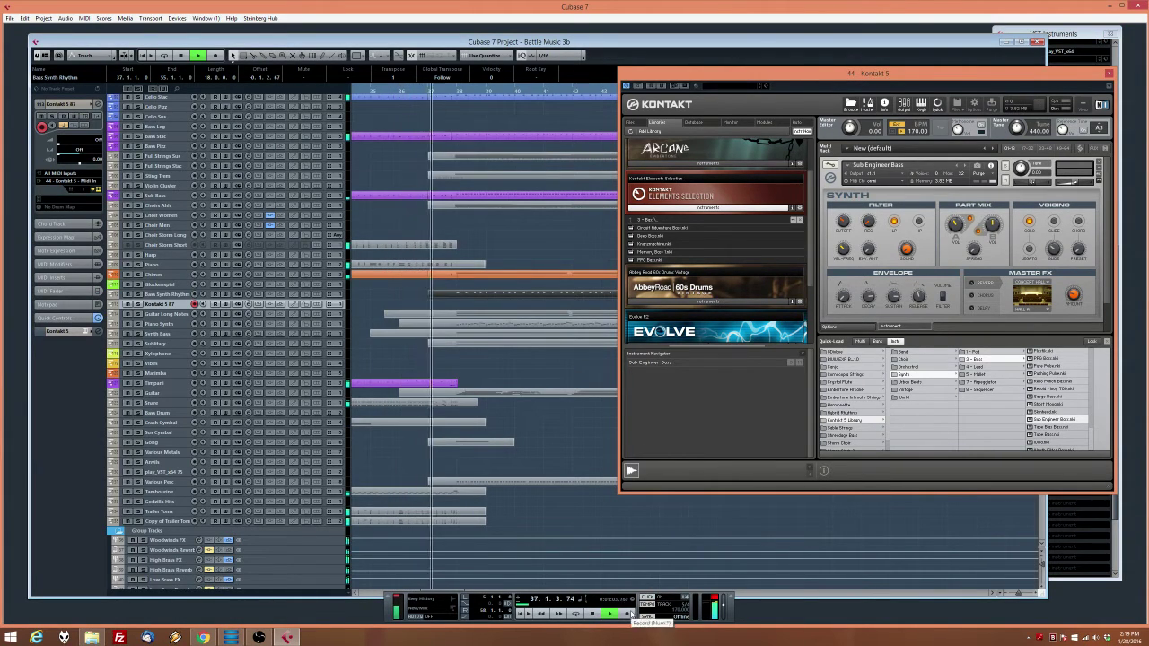
click(627, 614)
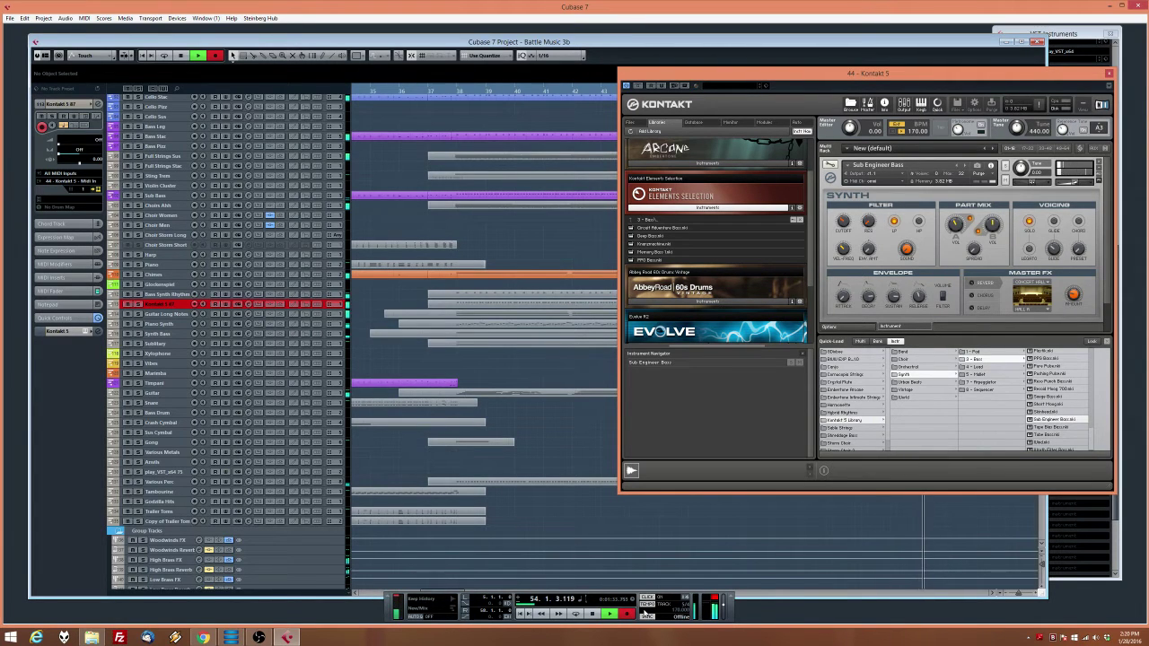
key(space)
Open the new Kontakt 5 87 part in the Key Editor, nudge its notes slightly in time, and play them from about bar 38
double_click(542, 305)
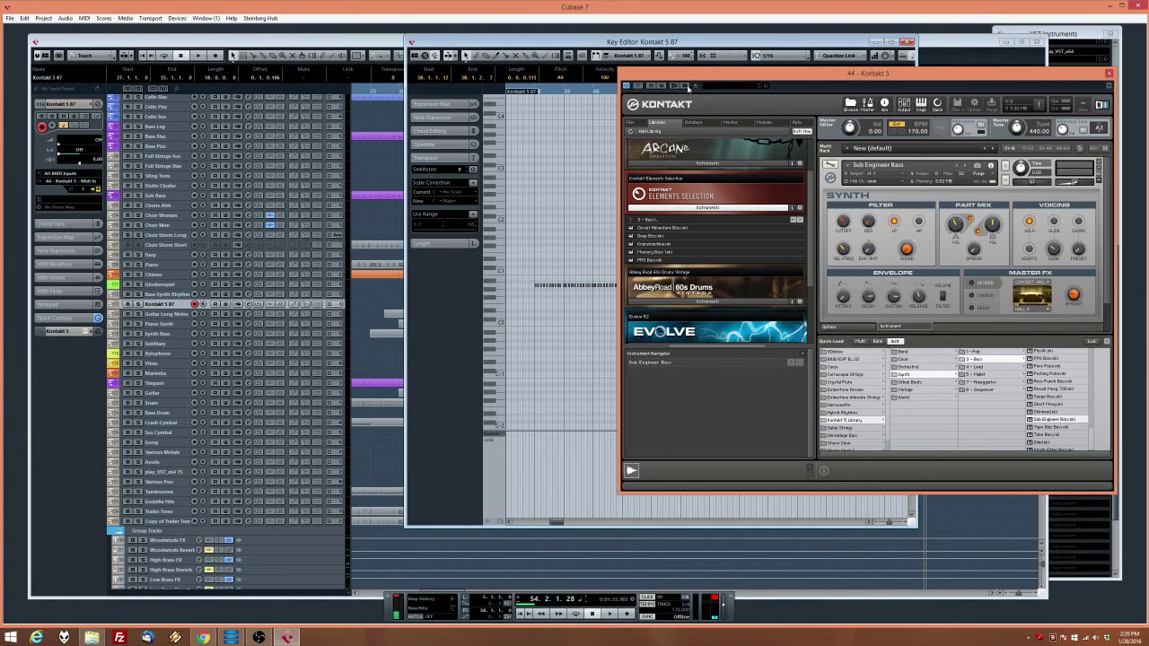
drag(689, 87, 906, 139)
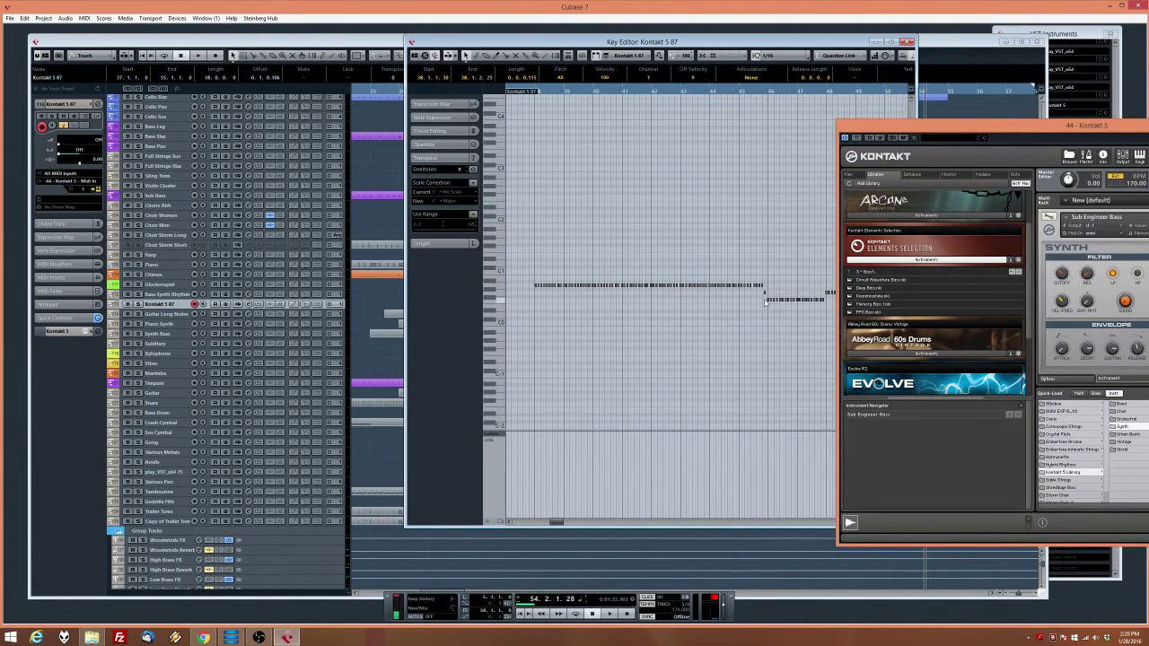
drag(769, 301, 768, 302)
key(h)
key(h)
key(h)
key(h)
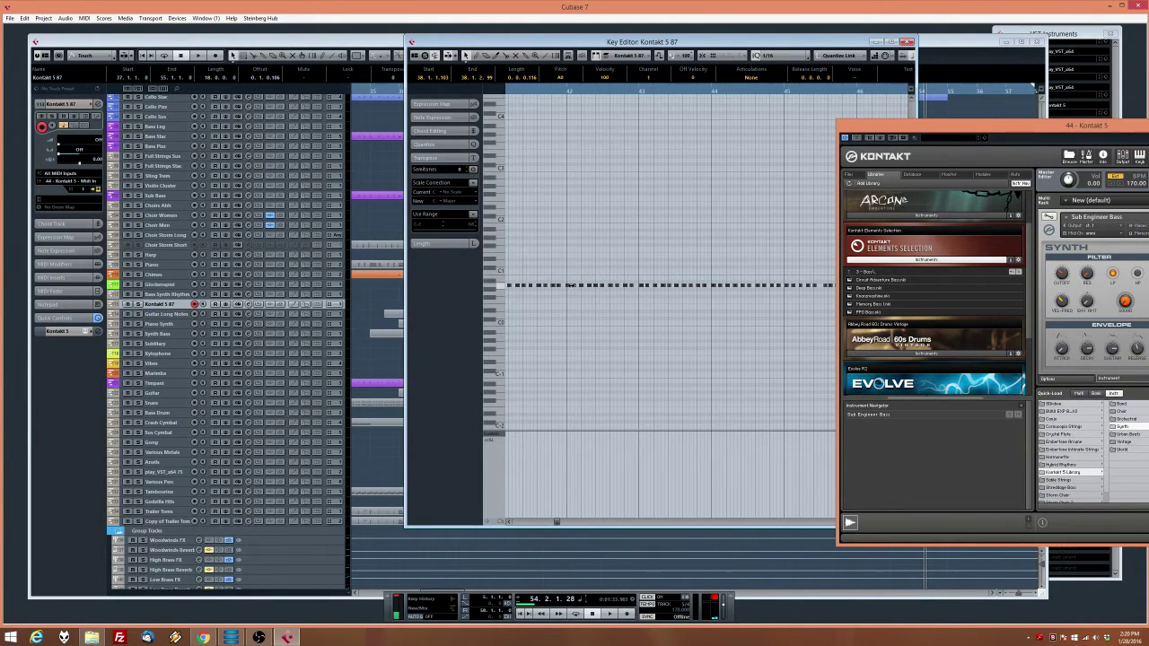
drag(567, 288, 568, 287)
key(g)
key(g)
key(g)
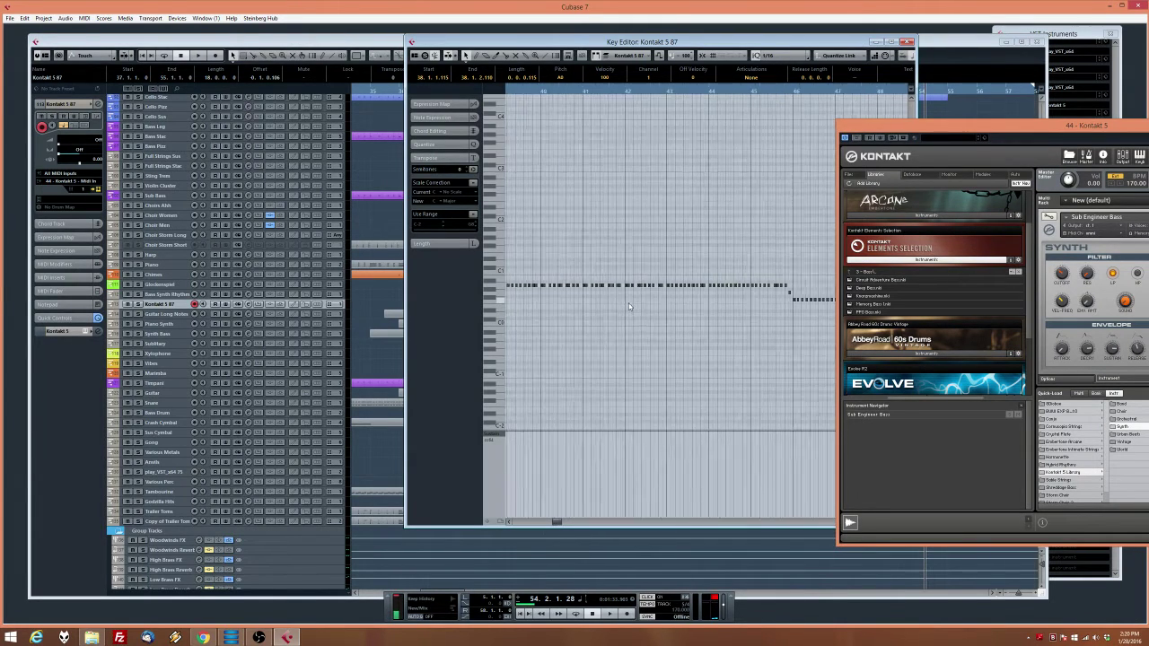
drag(605, 93, 584, 92)
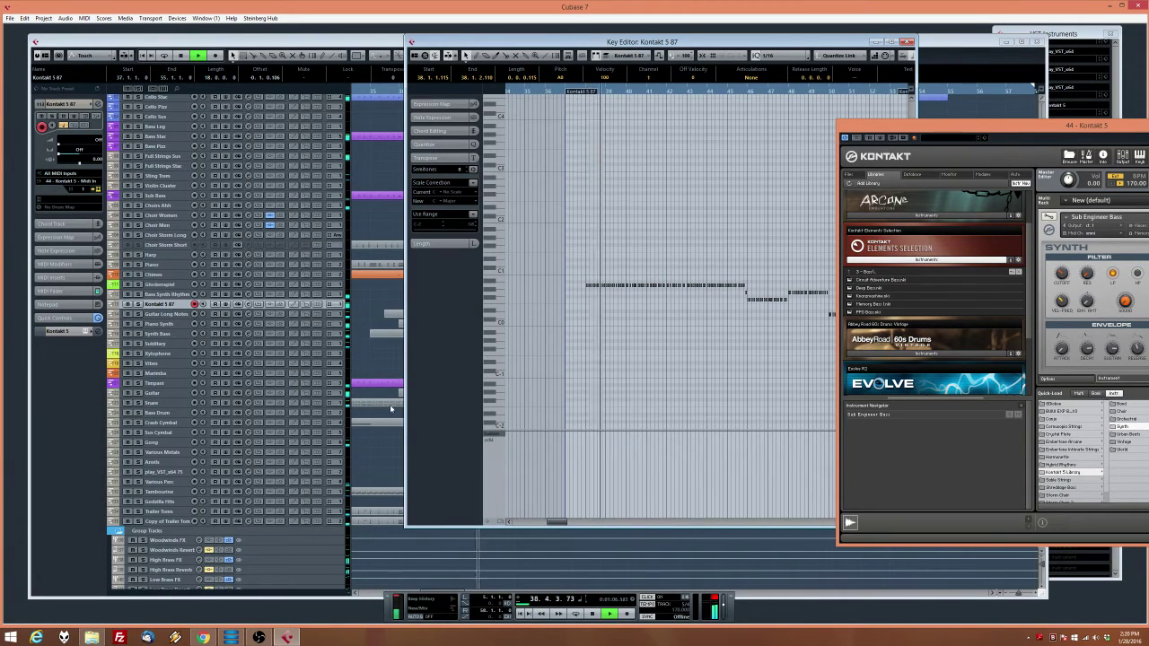
Set the Key Editor's quantize value to 1/8, replay the part from about bar 37, and close the editor
click(770, 56)
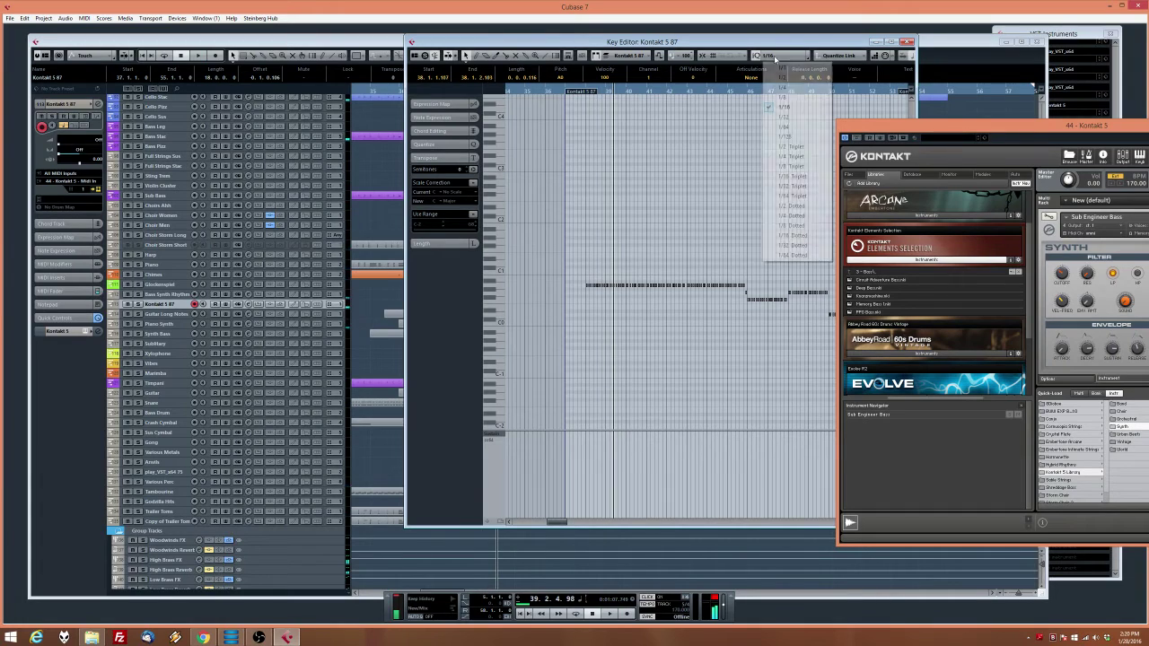
click(782, 96)
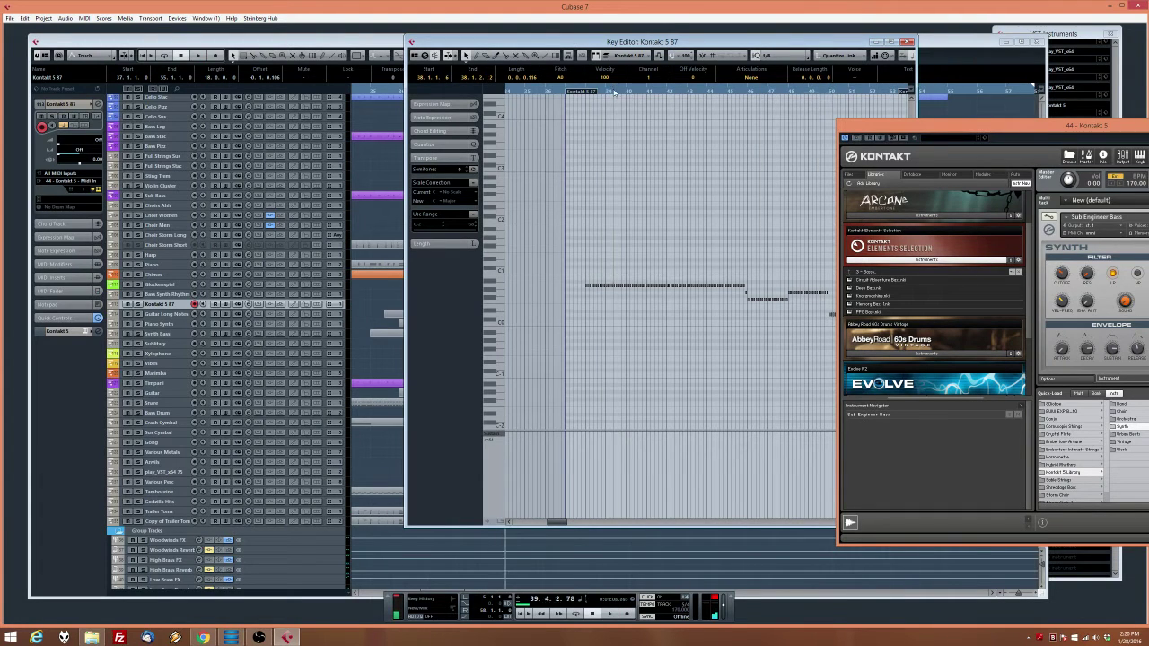
click(580, 91)
key(space)
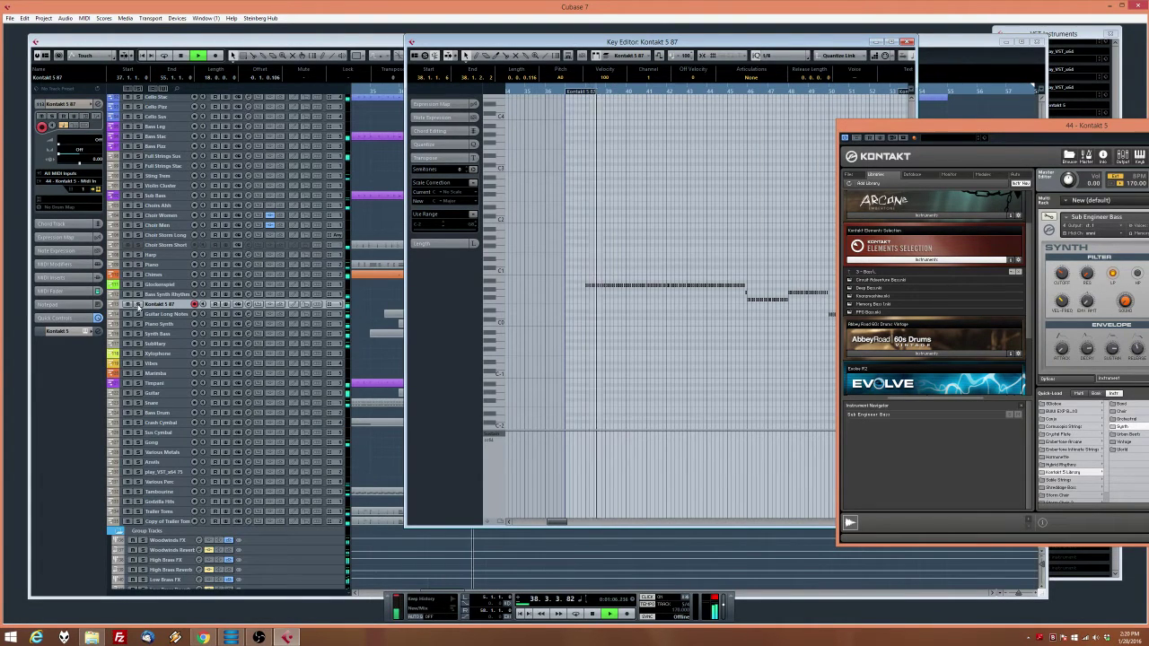
key(Escape)
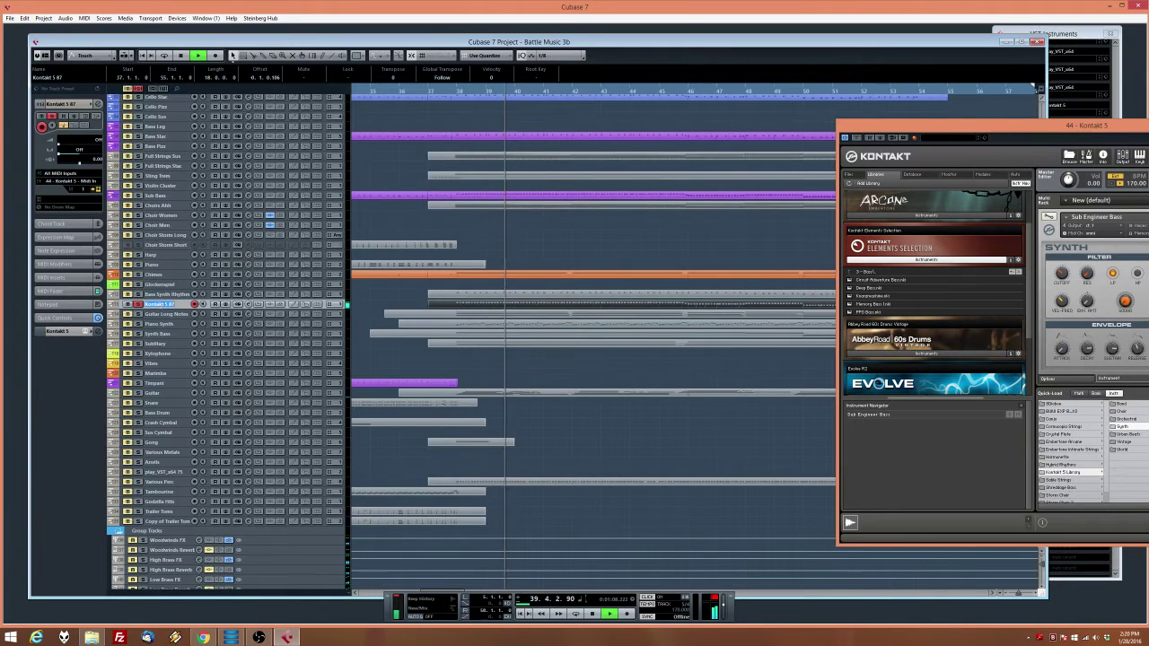
Rename the soloed Kontakt 5 87 track as Sub Bass 2 and move it directly below the Sub Bass track
text(Sub)
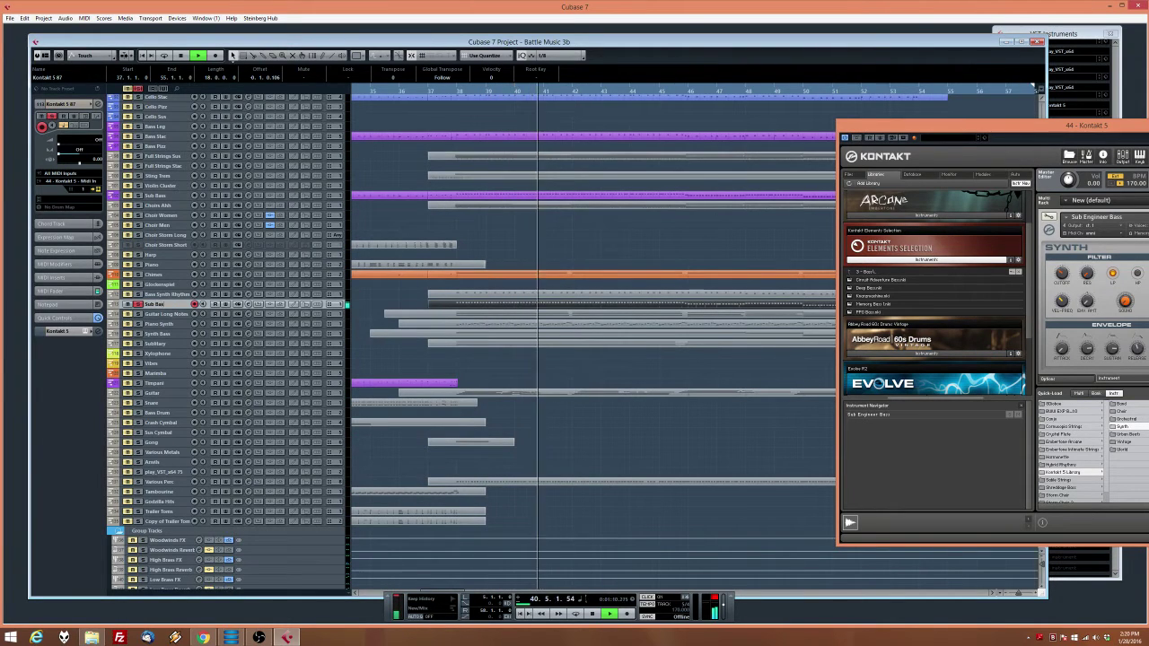
text( Bass 2)
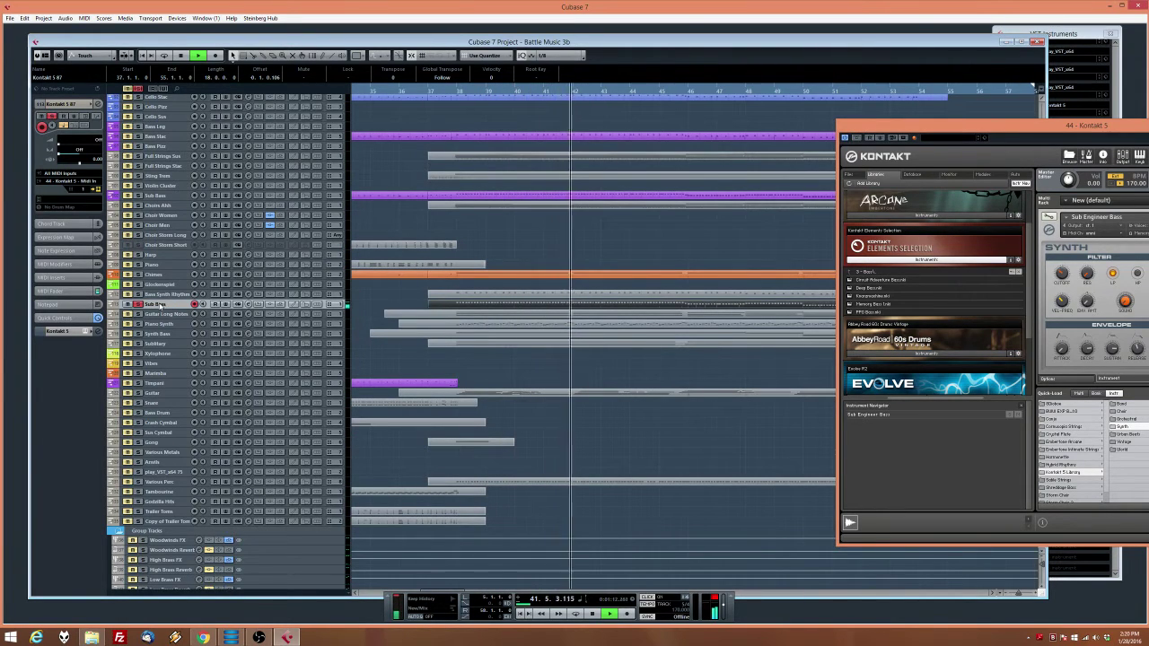
key(Return)
drag(160, 306, 151, 208)
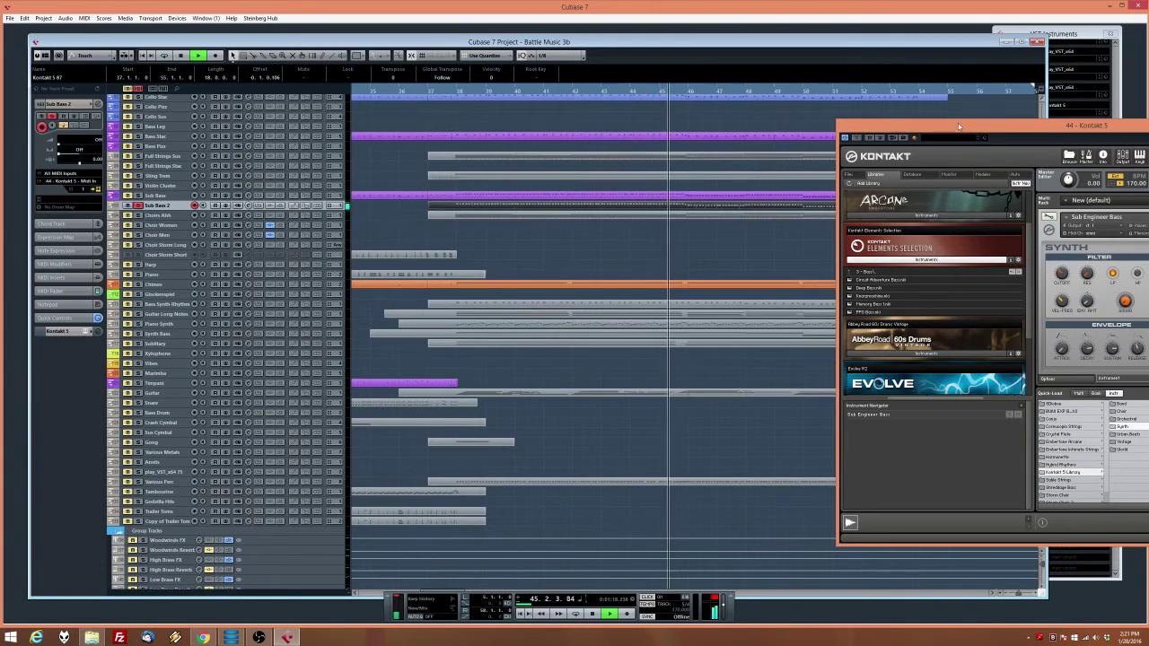
Review the Kontakt libraries and the Synth Bass instrument list down to Sub Engineer Bass while the soloed part plays
drag(951, 125, 657, 46)
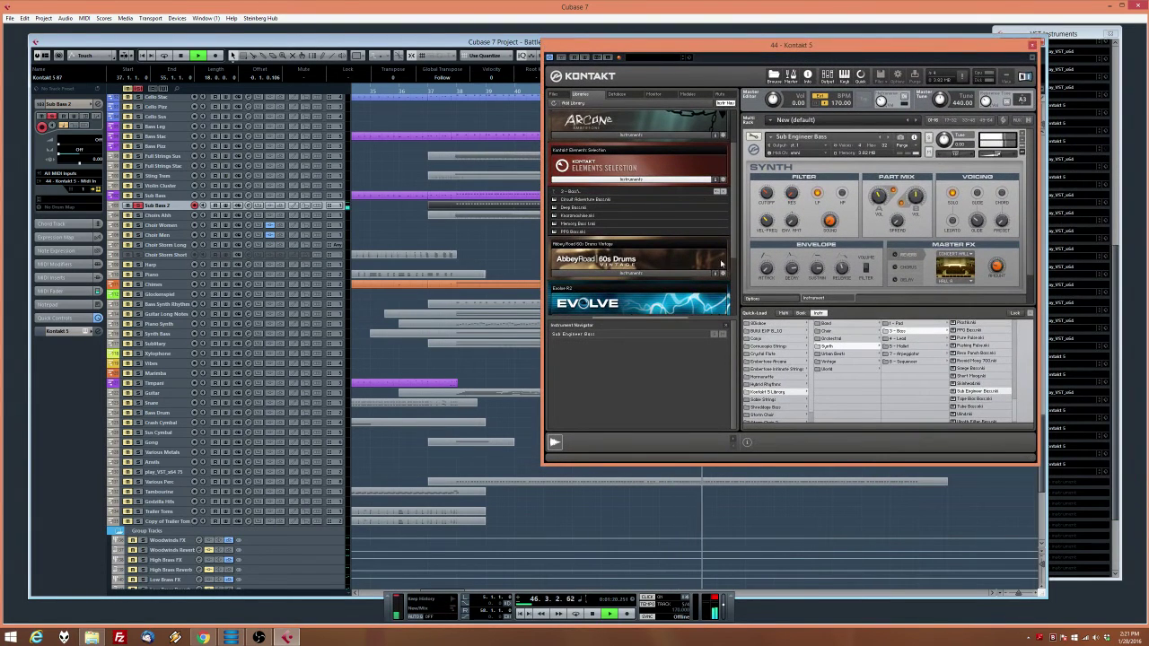
scroll(743, 242, down, 3)
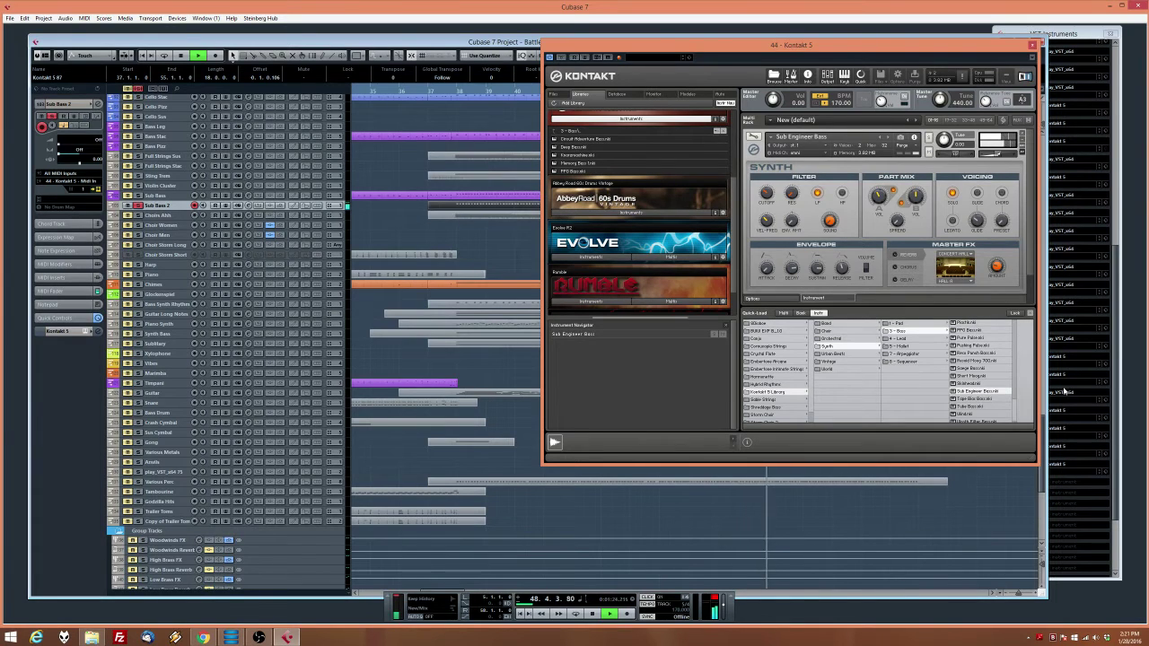
scroll(1016, 370, down, 3)
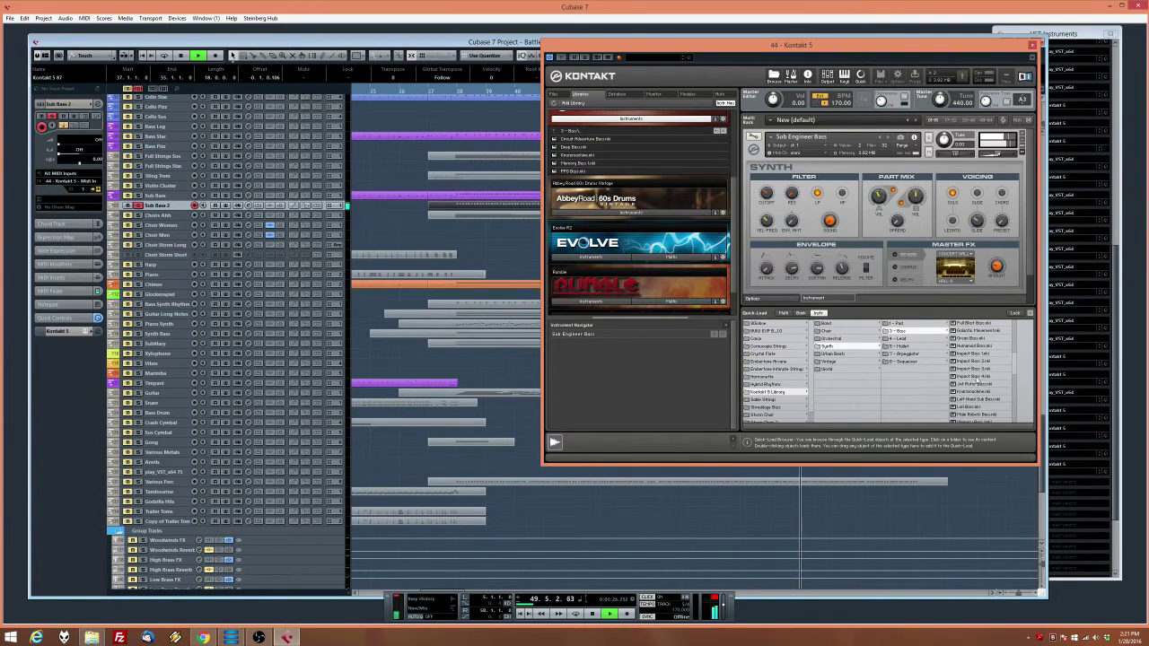
scroll(1011, 378, down, 5)
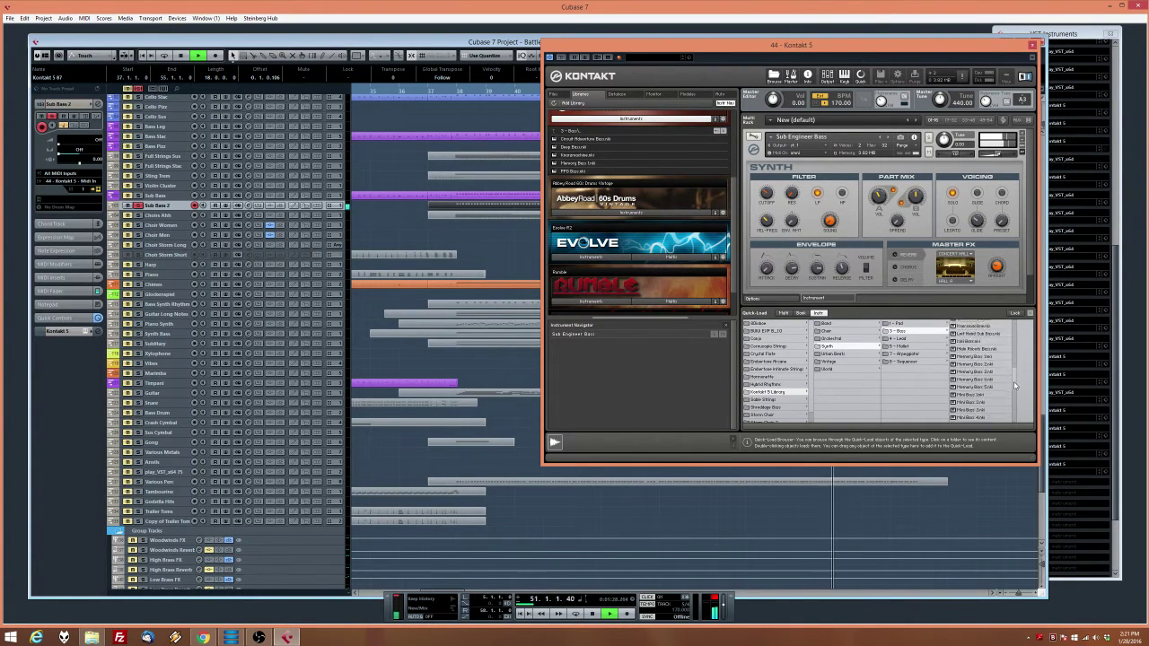
scroll(1014, 396, down, 3)
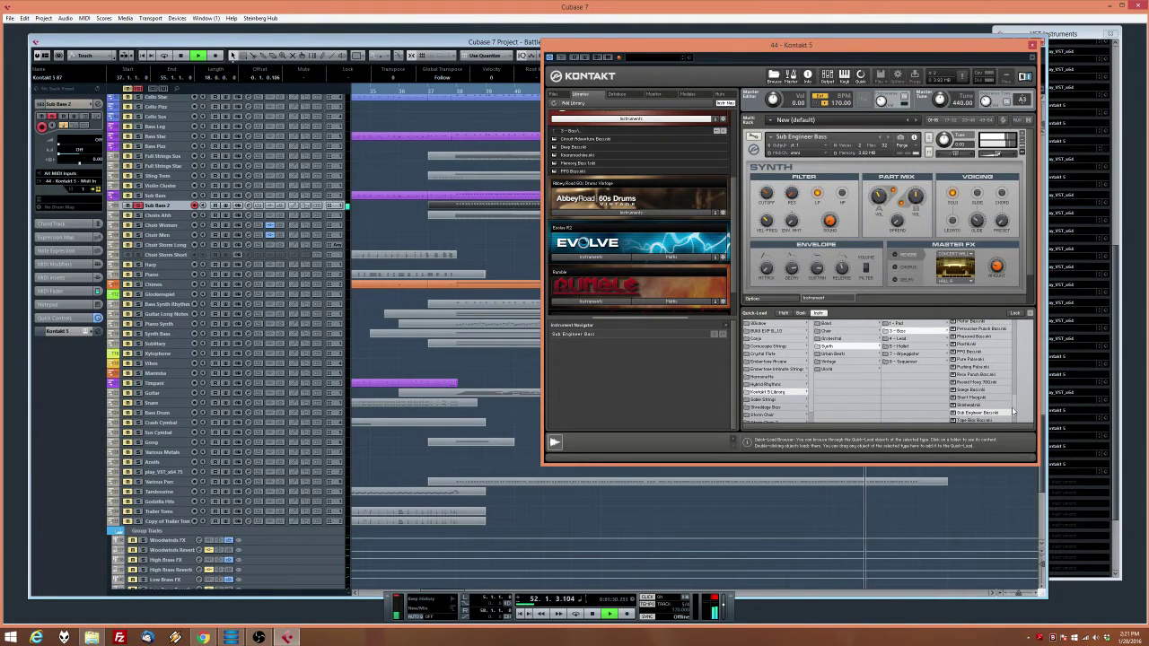
Try the Pushing Pulse bass instrument in Kontakt, play it from about bar 38, and remove it
scroll(1012, 404, down, 2)
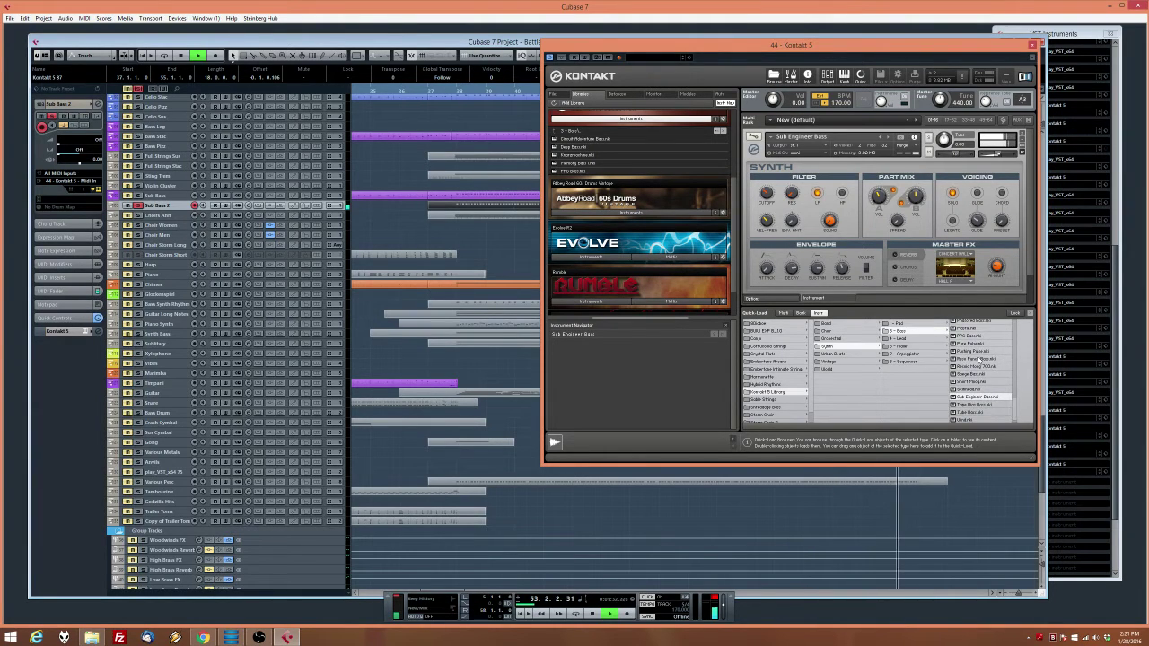
click(978, 351)
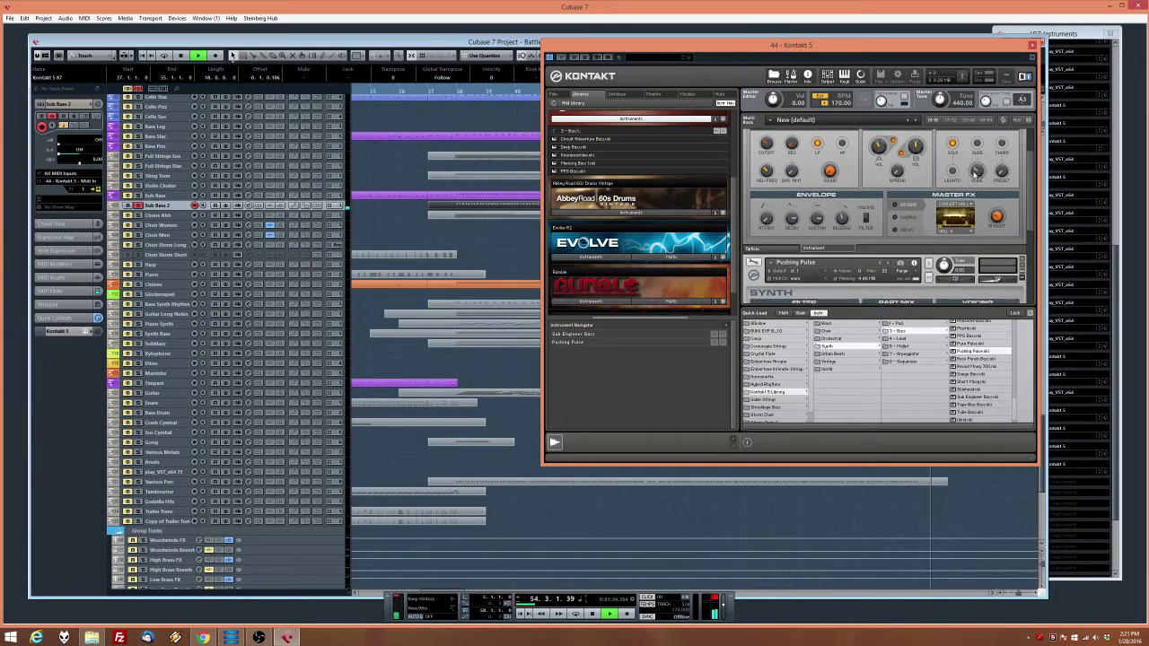
click(453, 87)
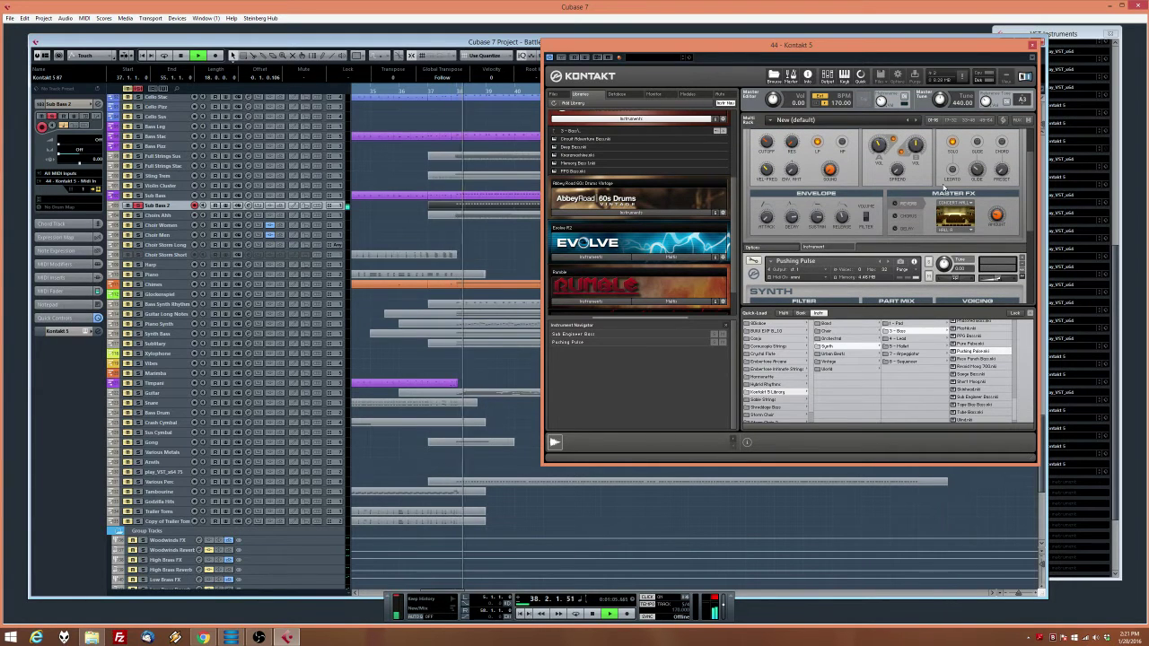
drag(1028, 220, 1021, 264)
key(space)
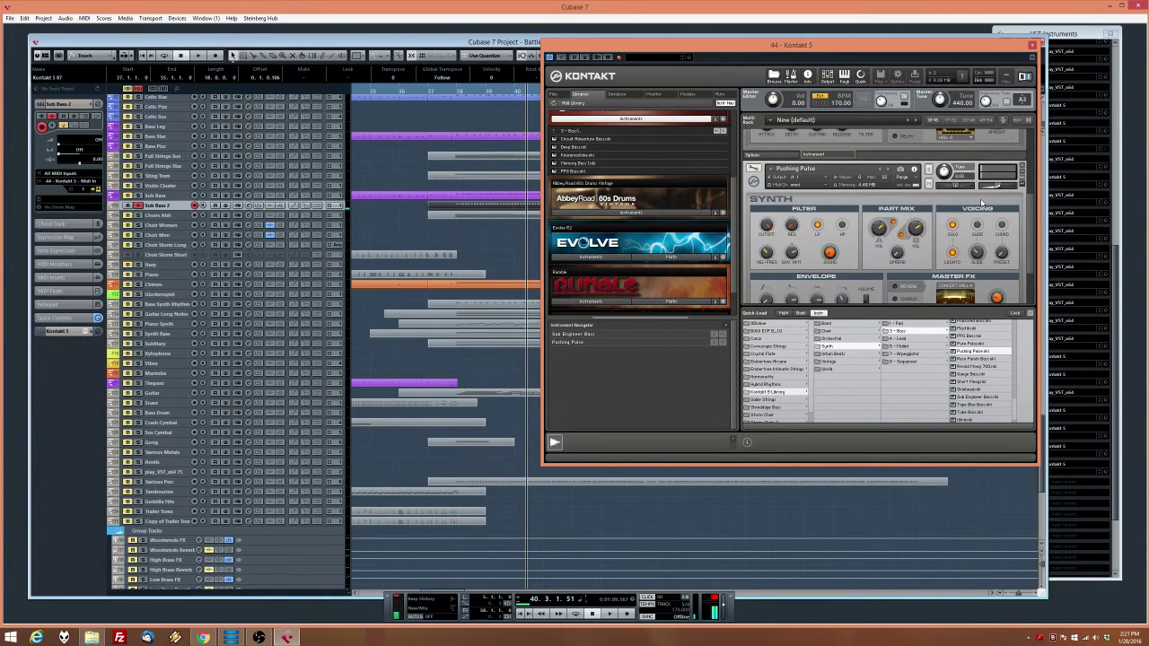
click(1020, 167)
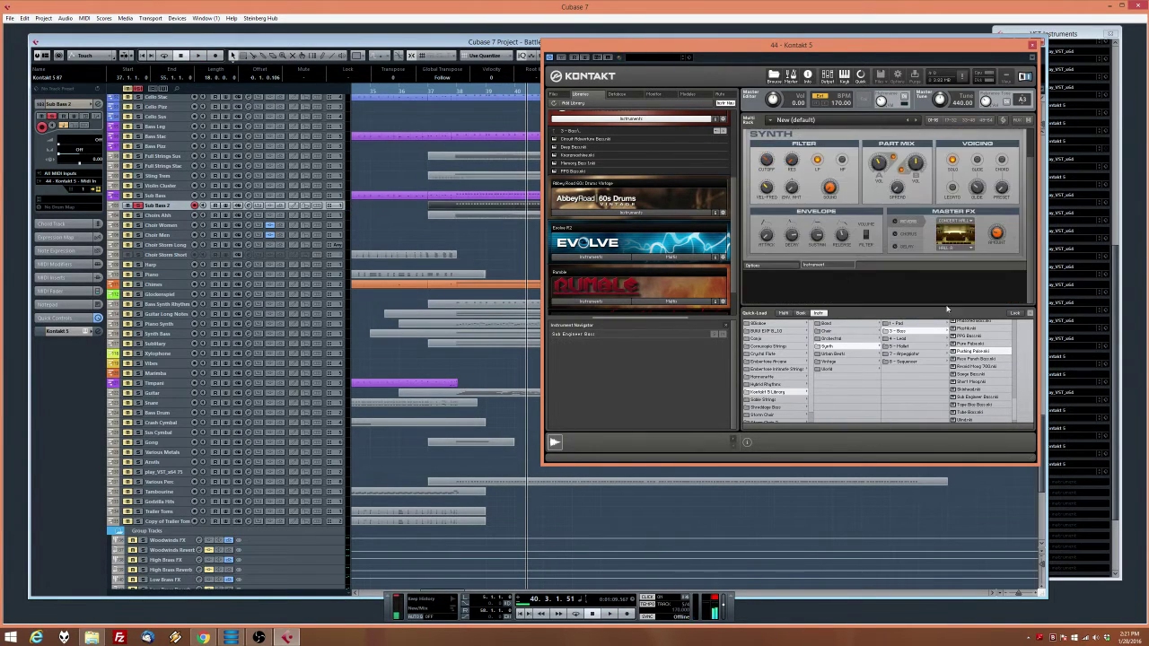
Browse the synth arpeggiator instruments, try loading December Lights, and remove it from the rack
drag(1017, 358, 1016, 396)
click(928, 356)
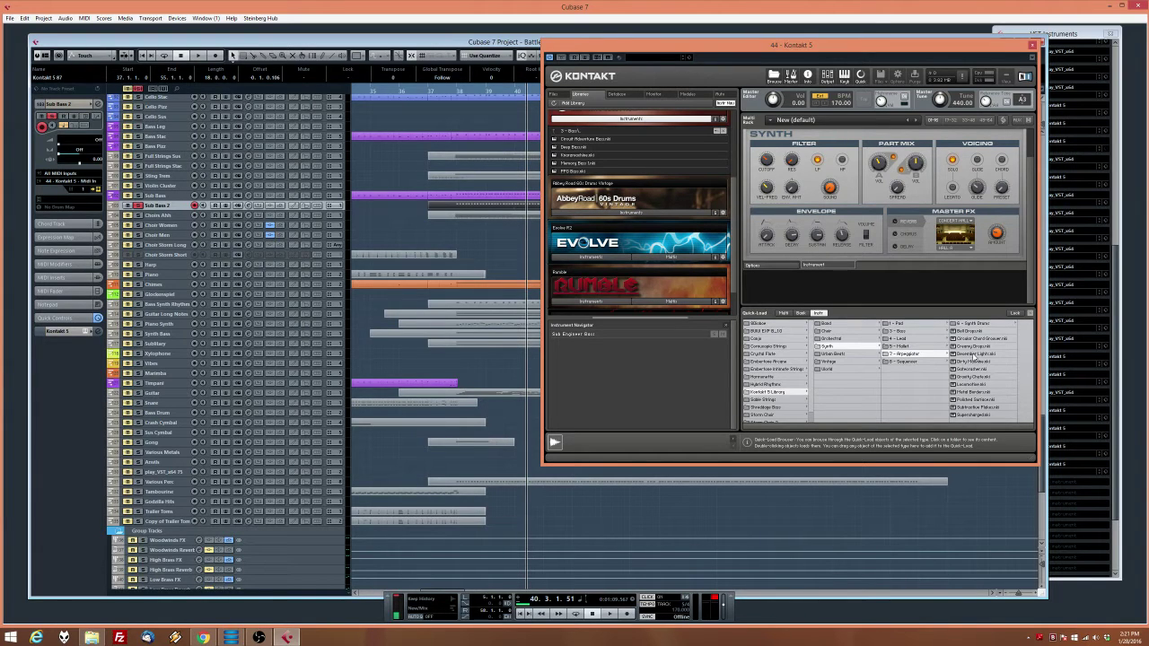
double_click(973, 355)
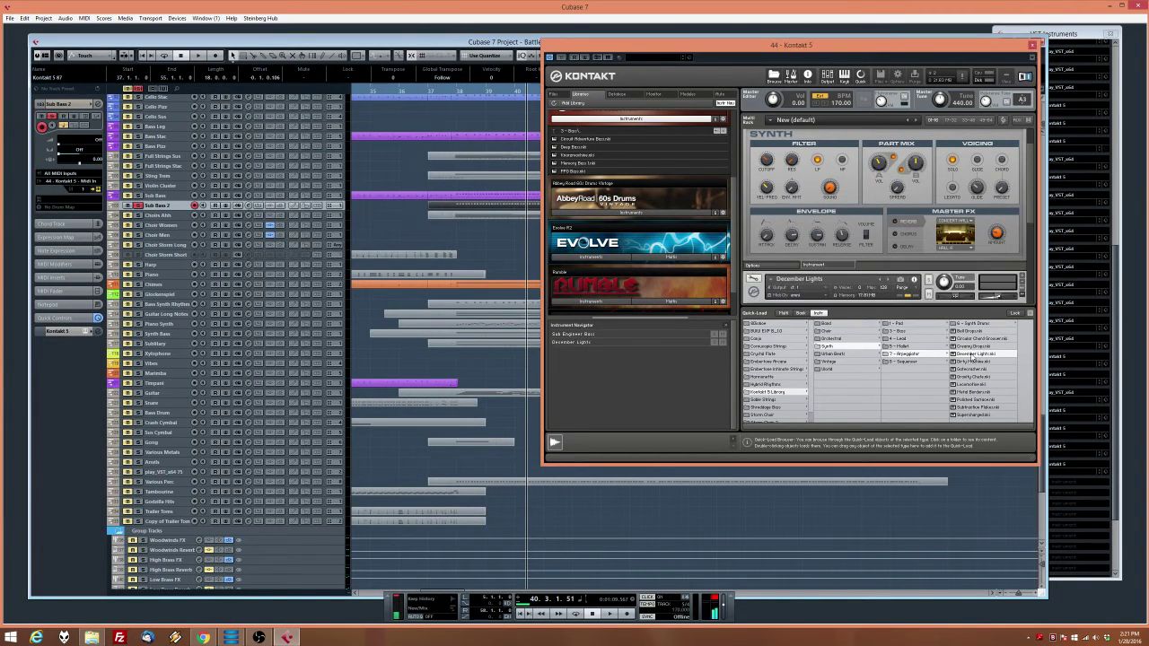
click(1022, 276)
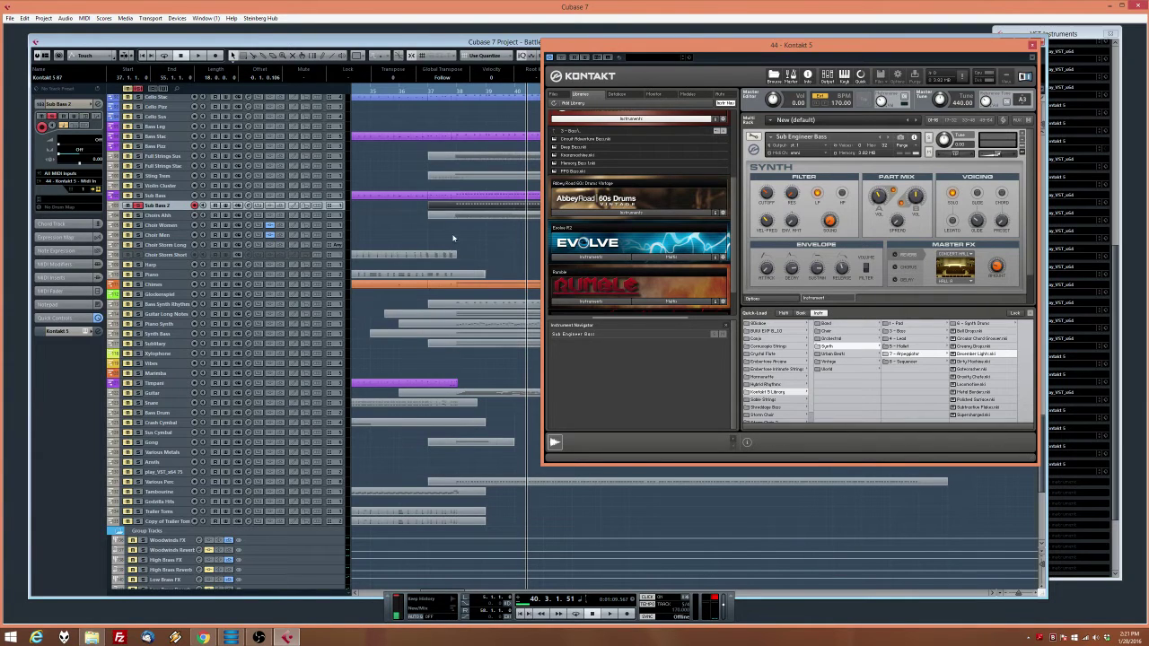
Open the Sub Bass 2 part in the Key Editor and transpose its notes up so the opening row sits on A2
double_click(459, 206)
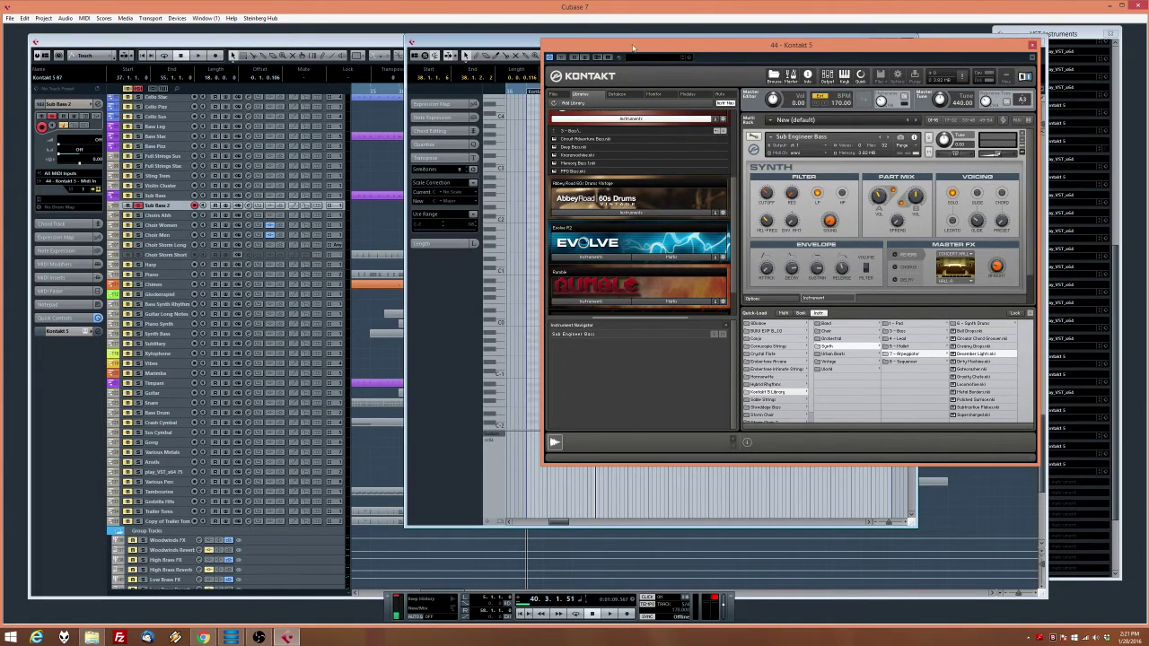
drag(633, 47, 861, 86)
key(Up)
key(Up)
key(Up)
key(Up)
key(Up)
key(Up)
key(Up)
key(Up)
key(Up)
key(Up)
key(Up)
key(Up)
key(Up)
key(Up)
key(Up)
key(Up)
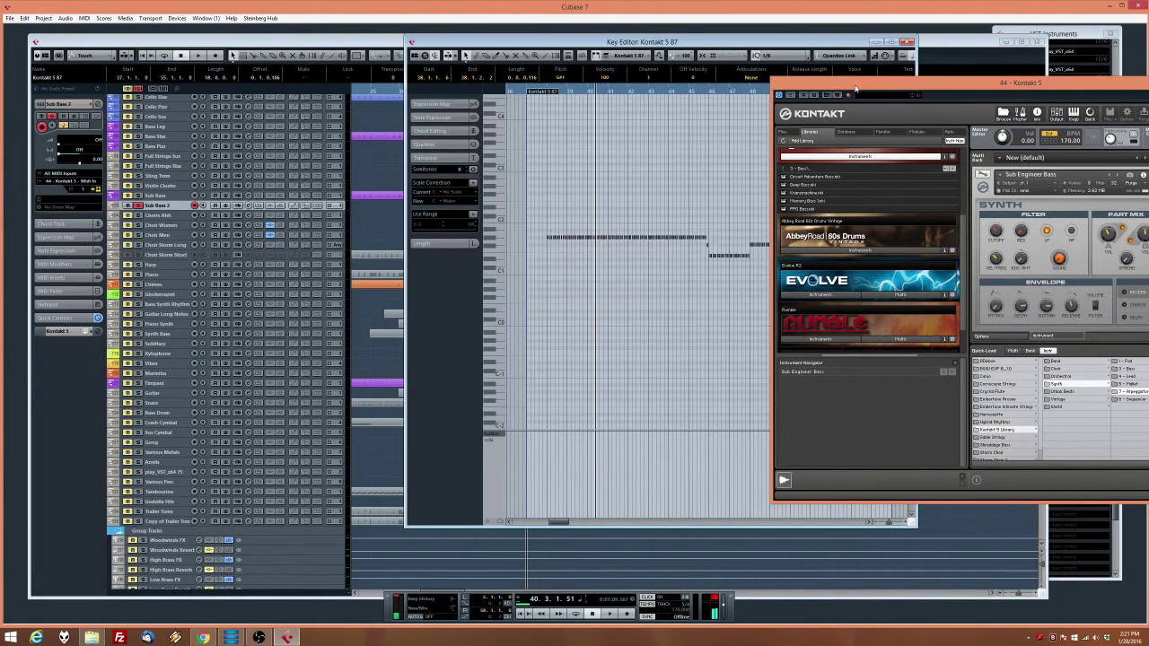
key(Up)
key(Up)
key(Up)
key(Up)
key(Up)
key(Up)
key(Up)
key(Up)
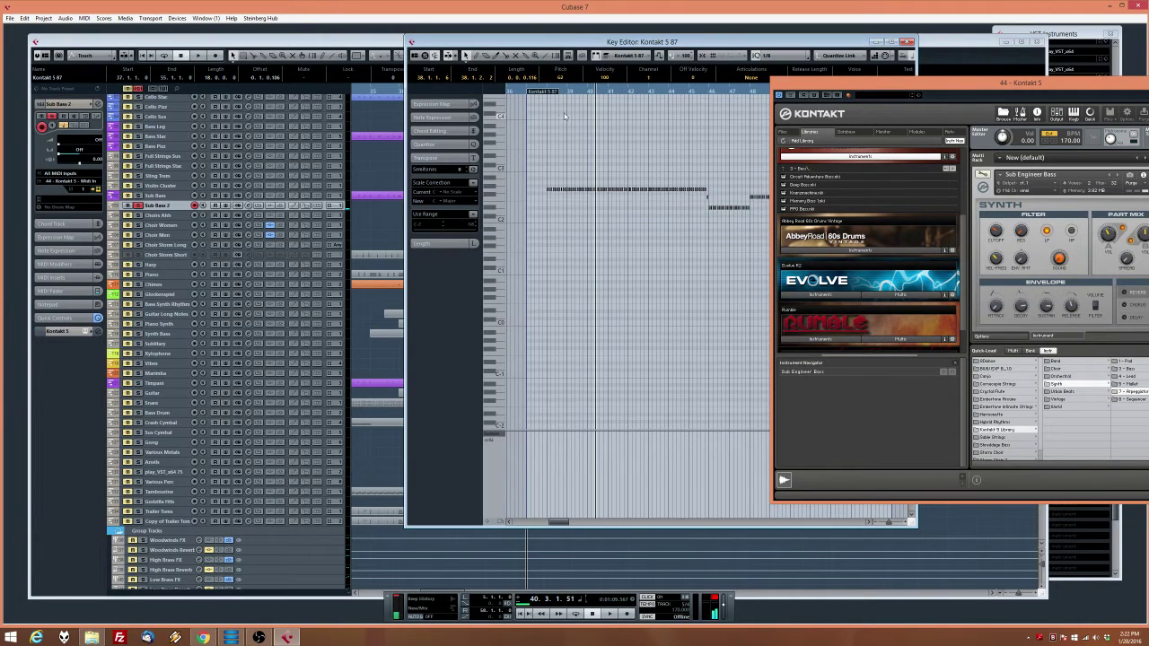
Play the soloed part from about bar 38, unsolo it, and balance Sub Engineer Bass's volume against the full mix
click(559, 92)
key(space)
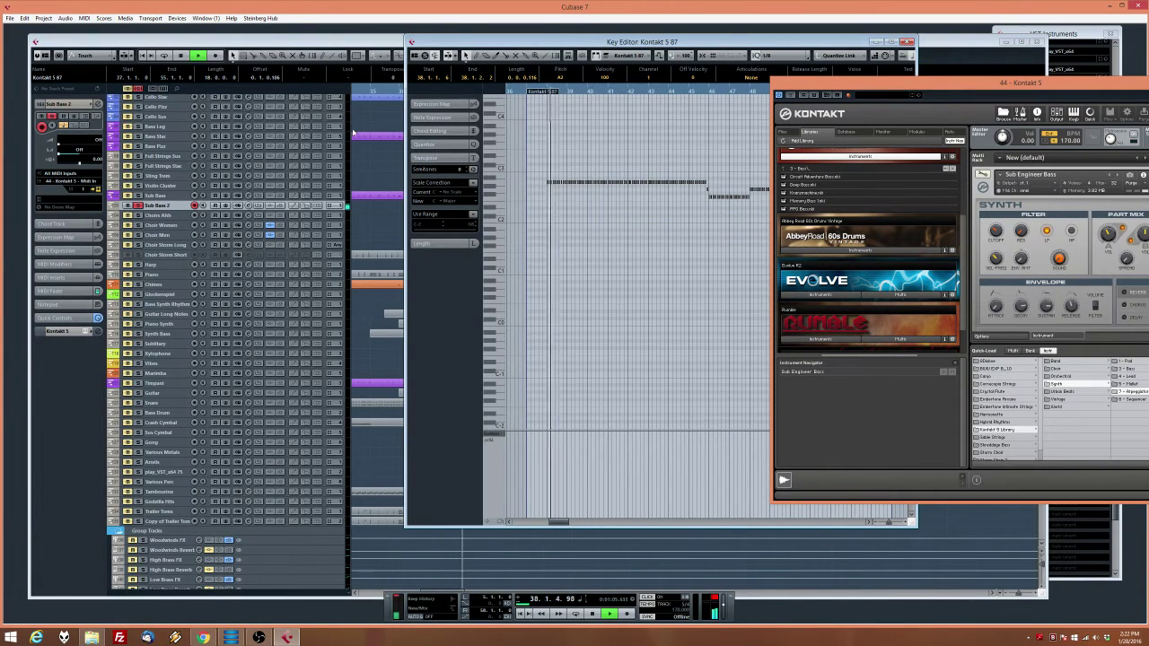
drag(951, 83, 825, 66)
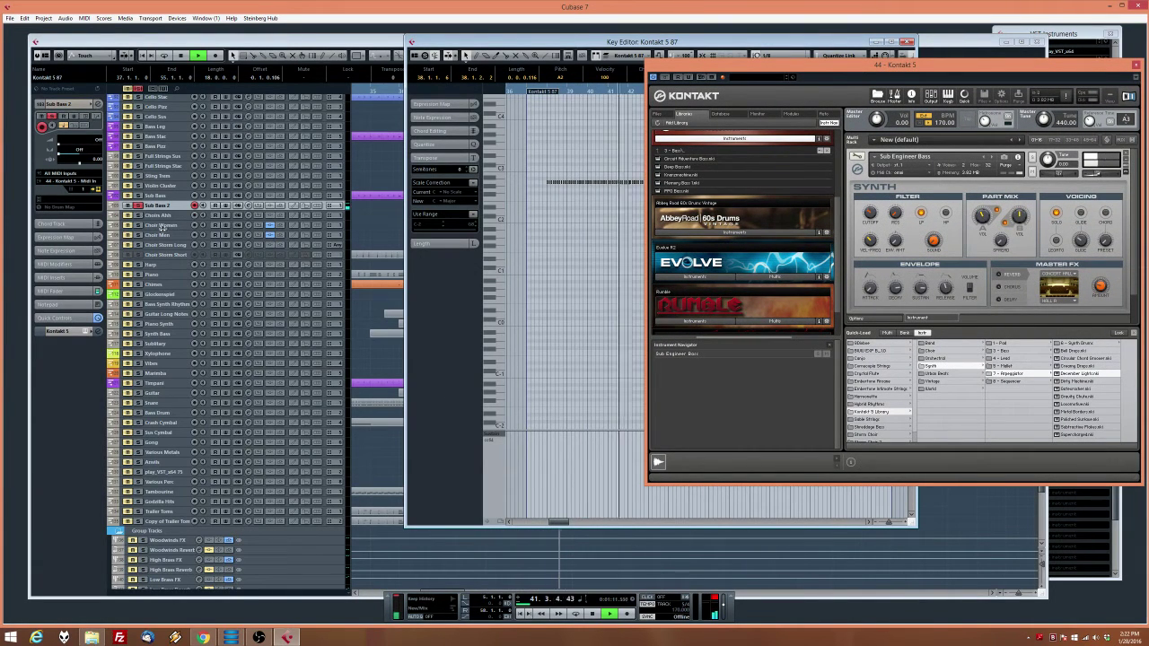
click(136, 90)
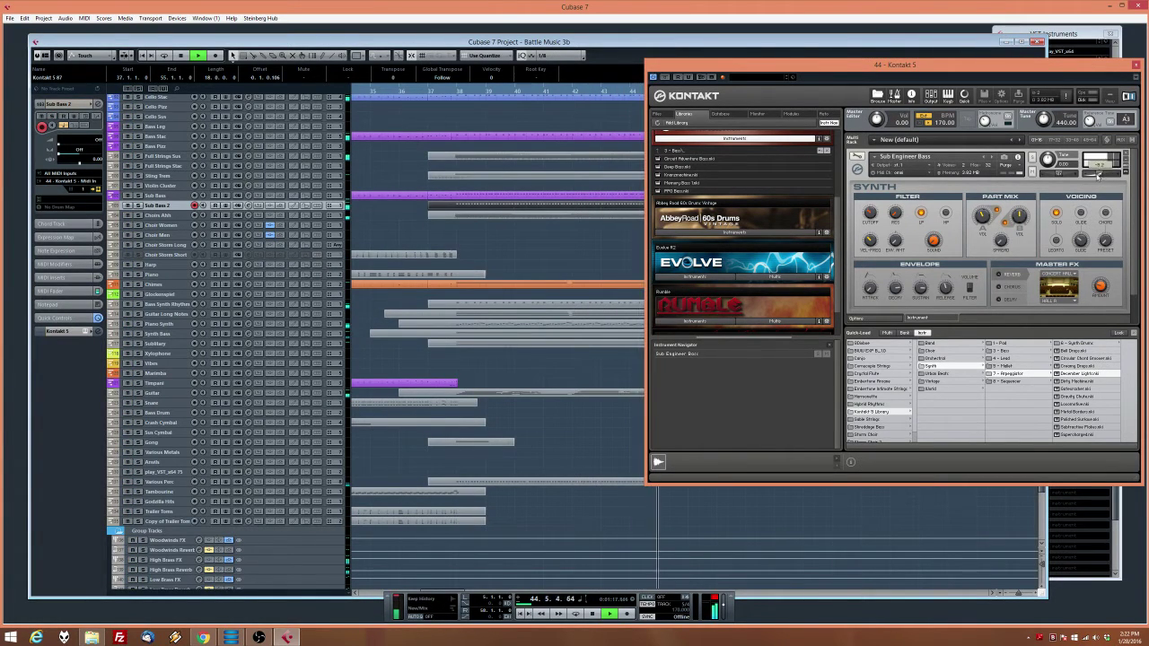
Reopen the Sub Bass 2 part in the Key Editor and double its notes one octave higher
double_click(511, 205)
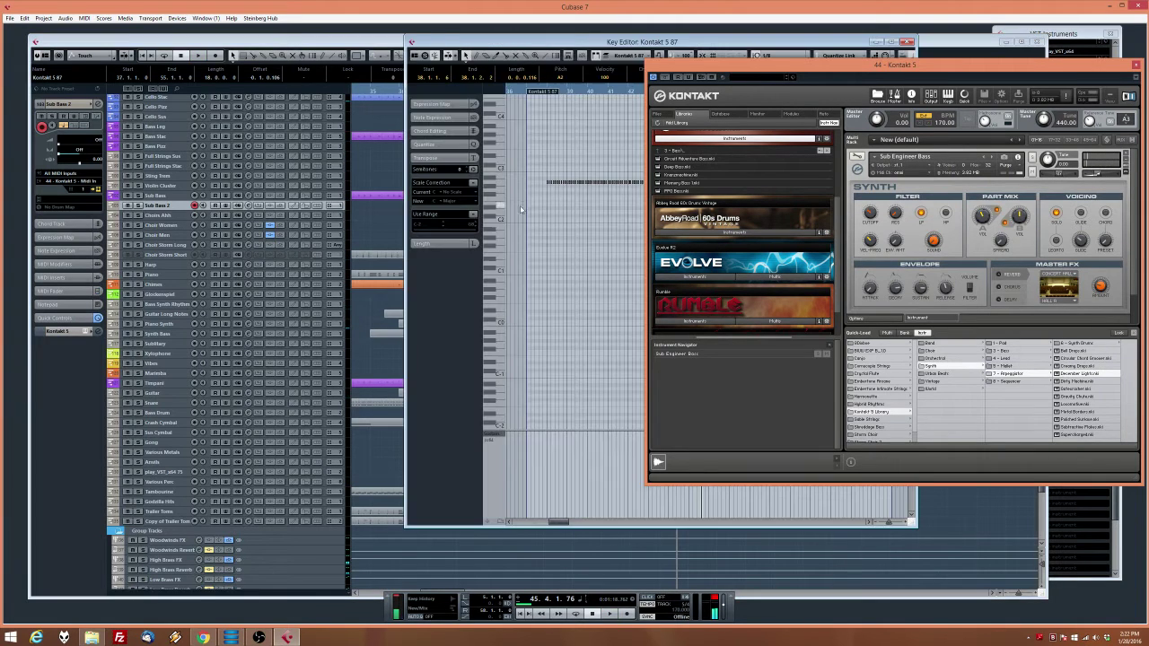
key(Up)
key(Up)
key(Up)
key(Up)
key(Up)
key(Up)
key(Up)
key(Up)
key(Up)
key(Up)
key(Up)
key(Up)
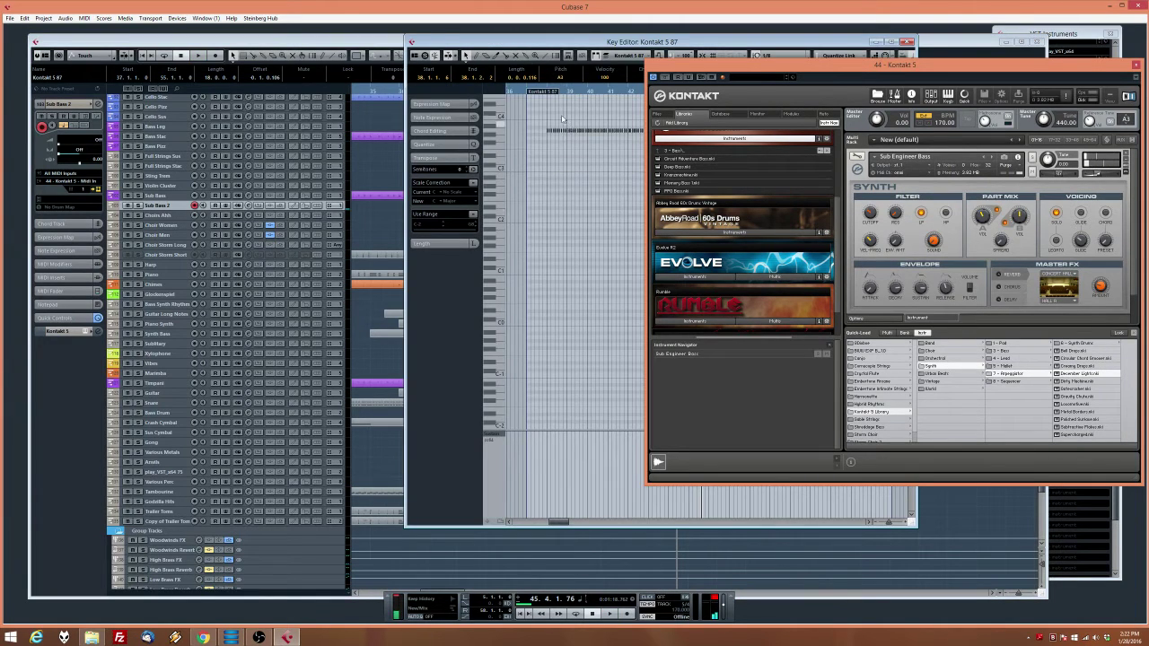
click(546, 92)
click(567, 115)
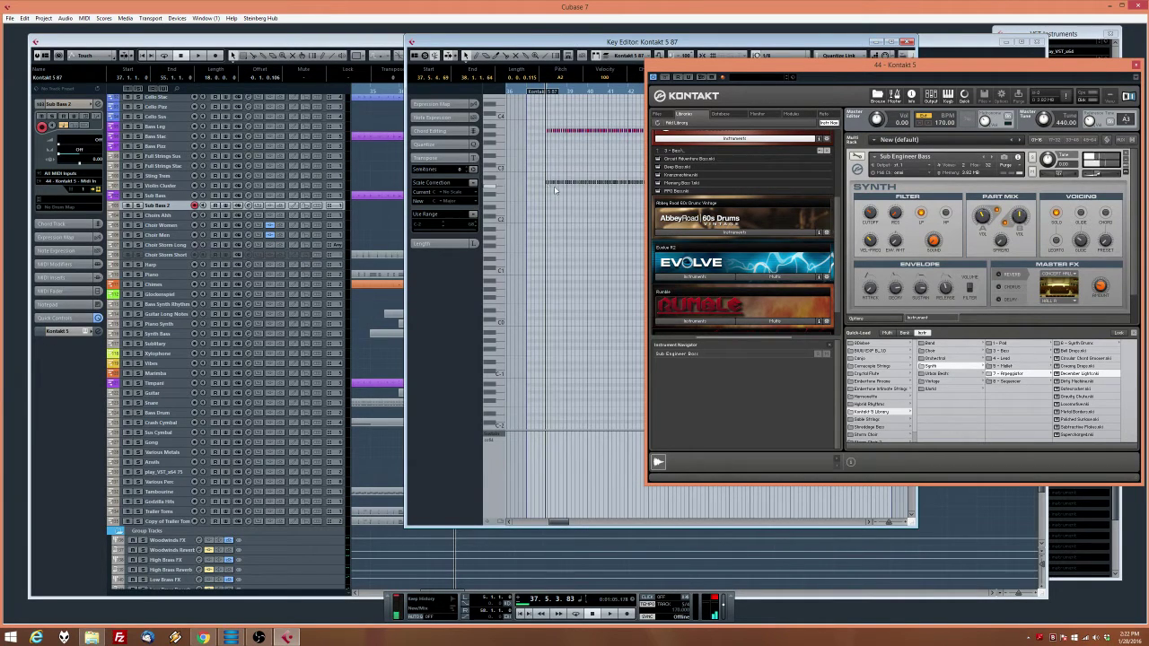
Align the doubled notes with the original row so that they start exactly at 38.1.1.0
key(h)
key(h)
key(h)
key(h)
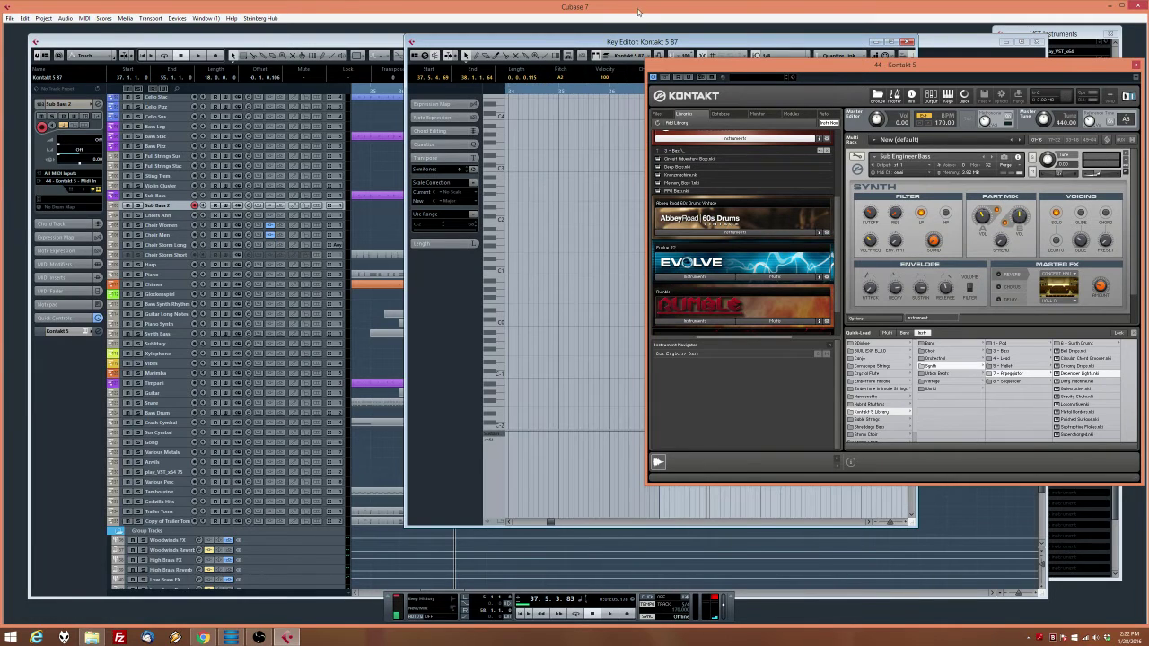
drag(606, 43, 431, 46)
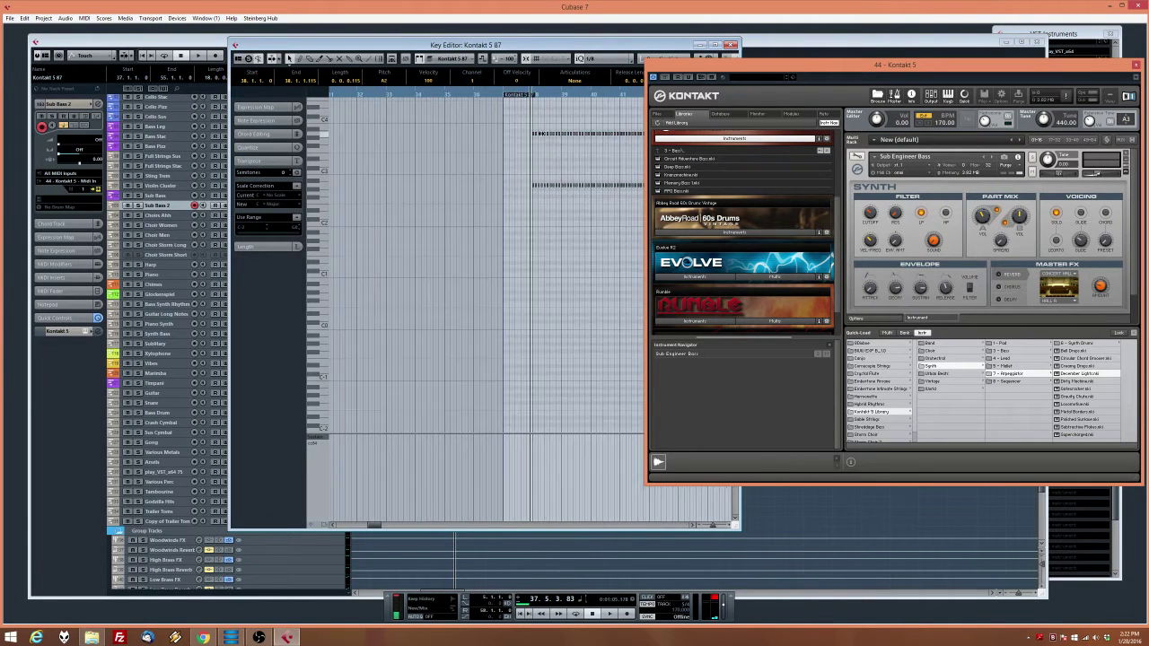
Solo Sub Bass 2, play it from about bar 38, and turn off the Solo voicing on Sub Engineer Bass
key(s)
key(Return)
key(space)
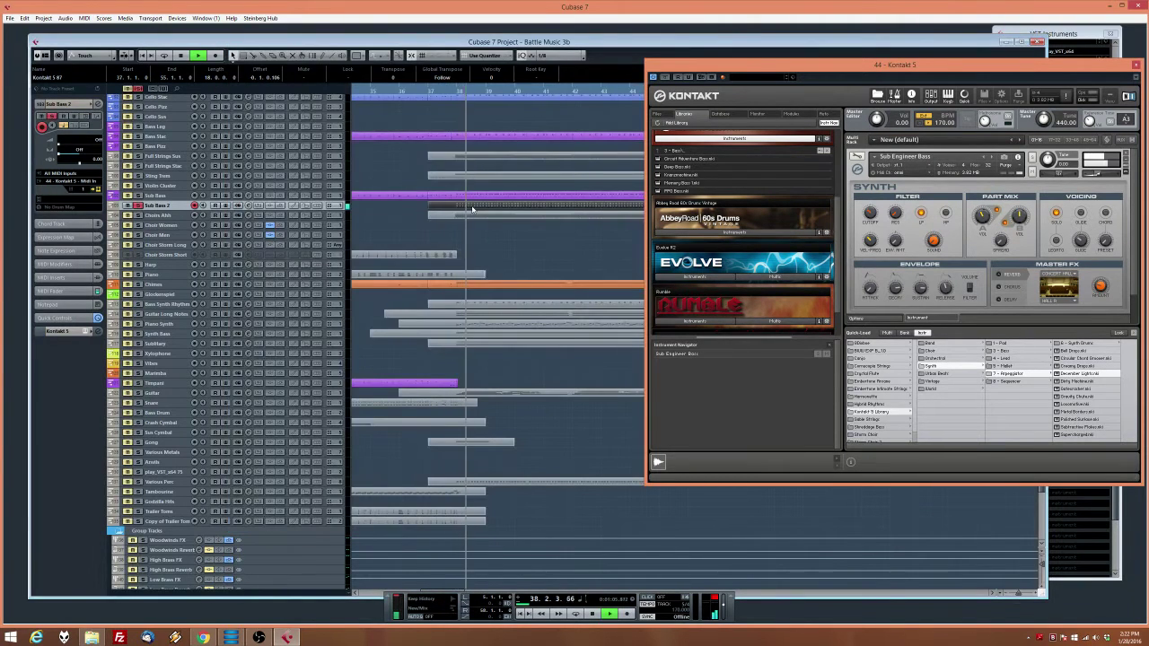
key(ctrl+e)
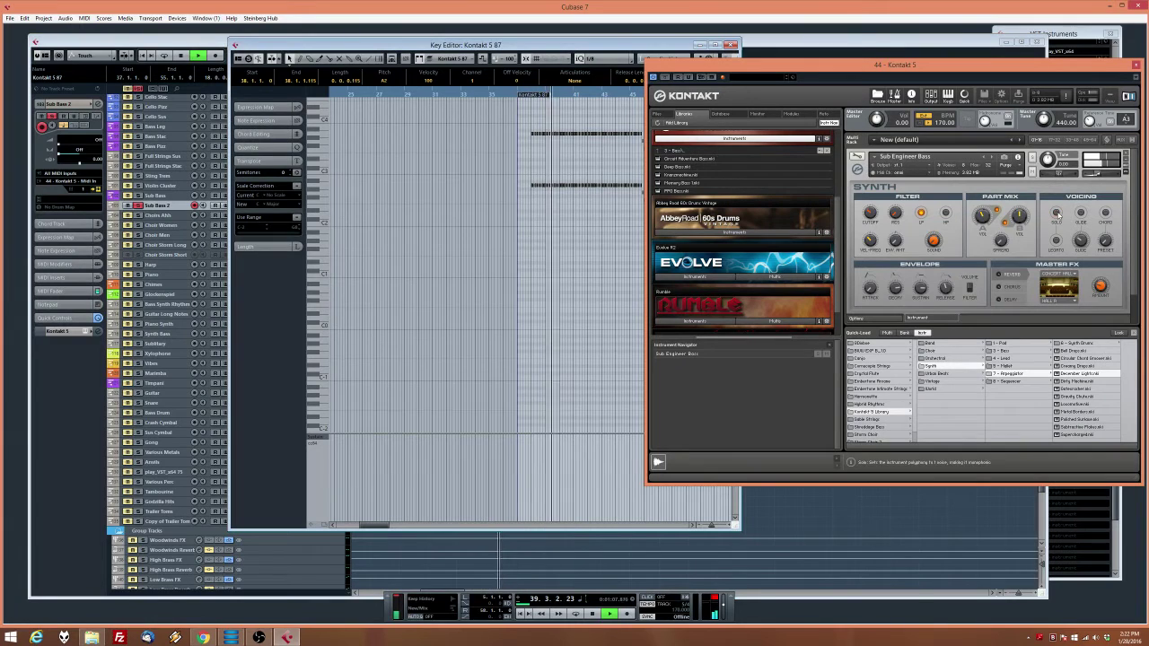
Listen through the doubled notes to about bar 54 in the Key Editor, and replay them from about bar 38
scroll(521, 164, right, 10)
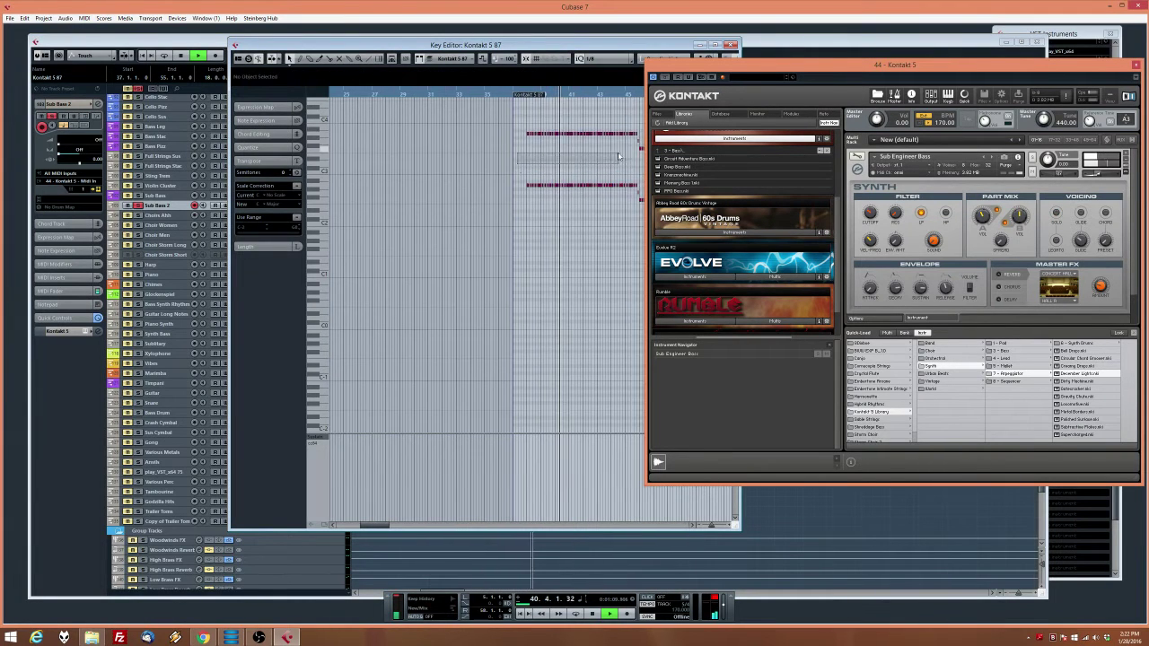
scroll(452, 177, left, 8)
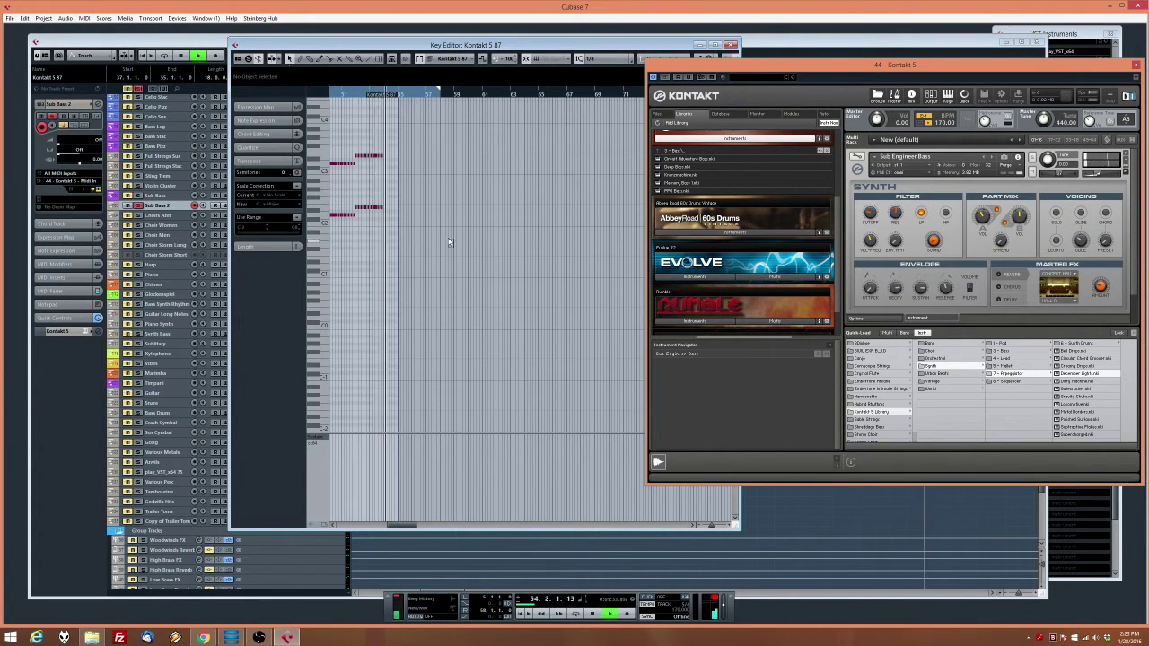
key(space)
scroll(592, 200, left, 5)
click(613, 185)
drag(596, 94, 578, 94)
key(space)
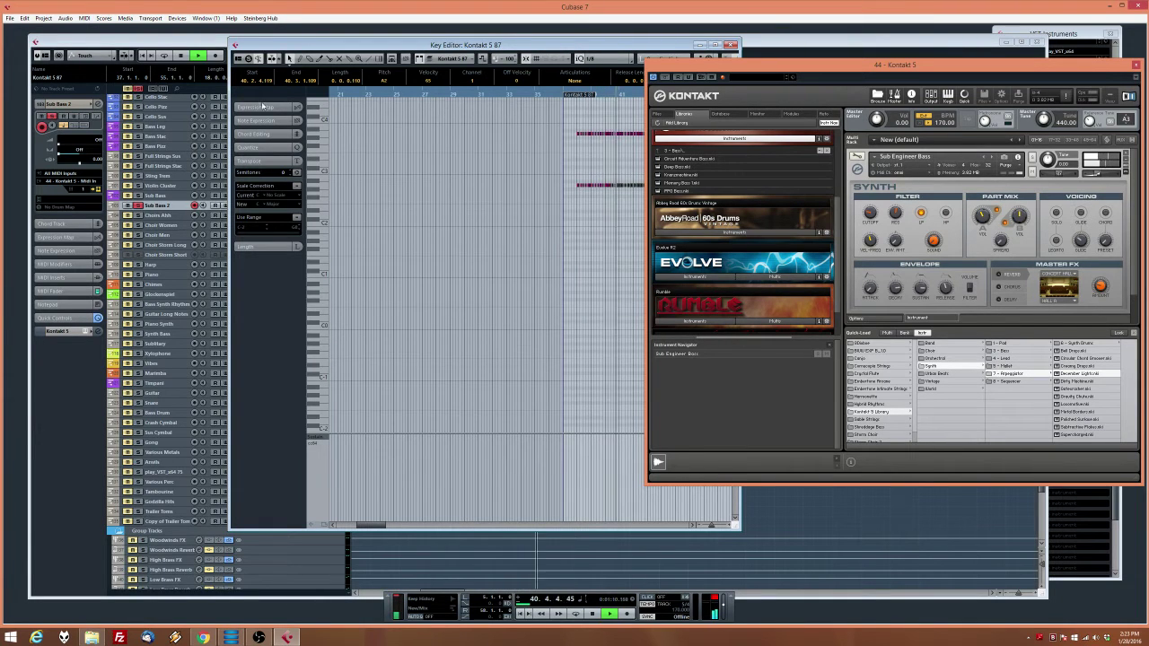
Unsolo Sub Bass 2, adjust Sub Engineer Bass's volume against the full mix from about bar 37, and close Kontakt
key(Return)
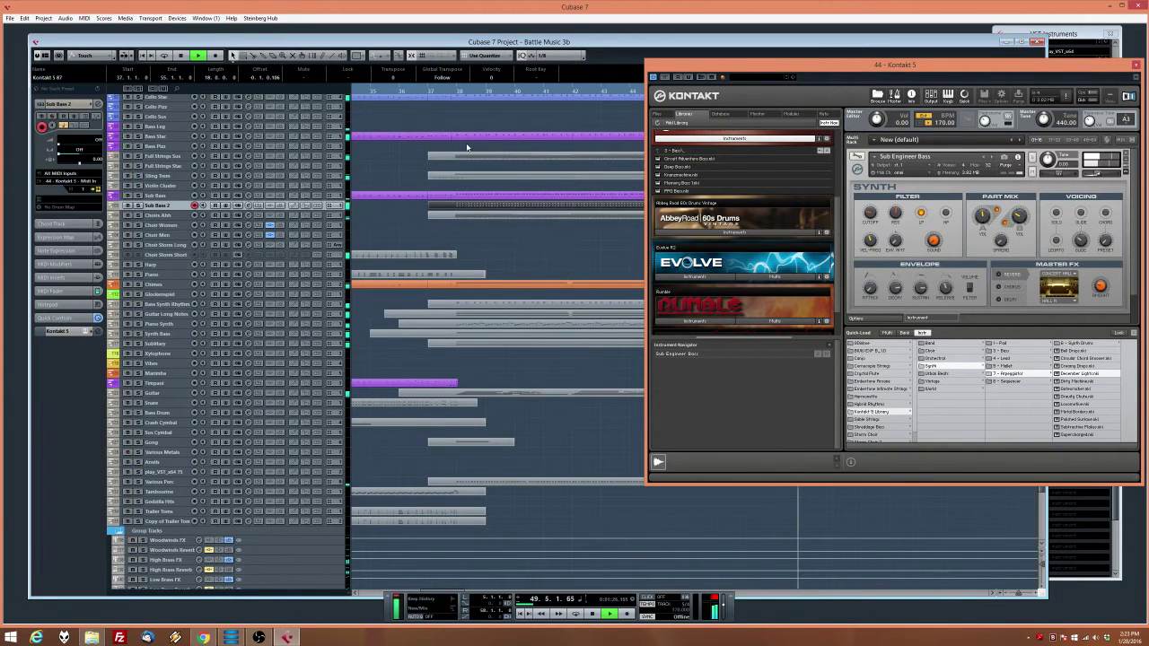
drag(456, 93, 414, 97)
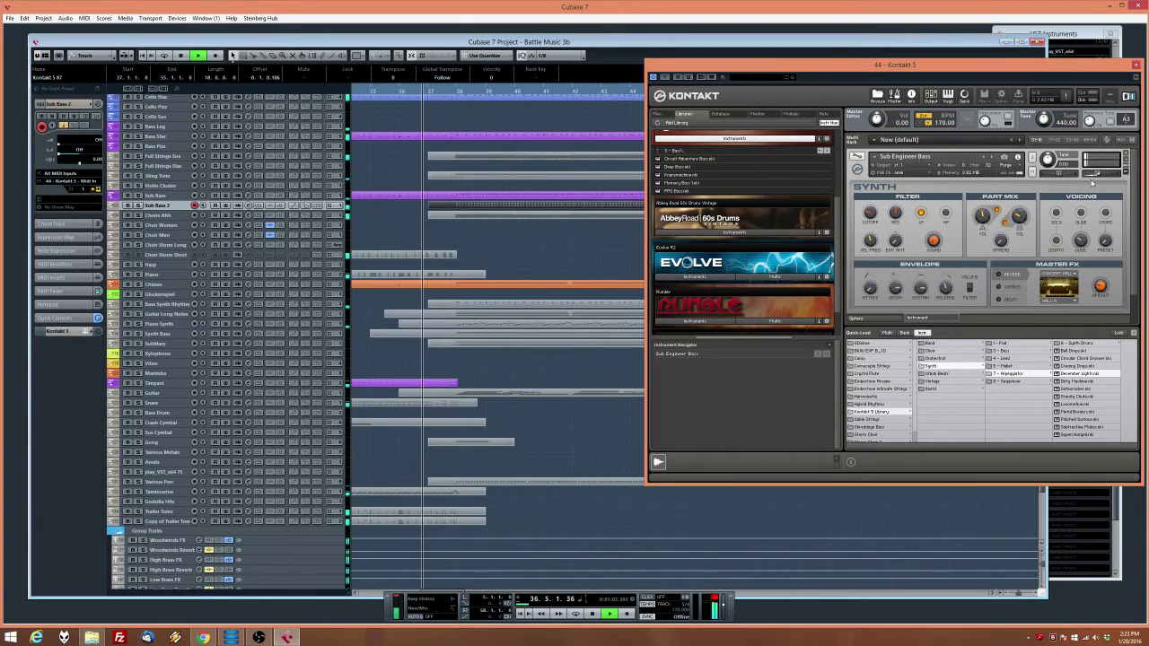
key(g)
key(g)
key(g)
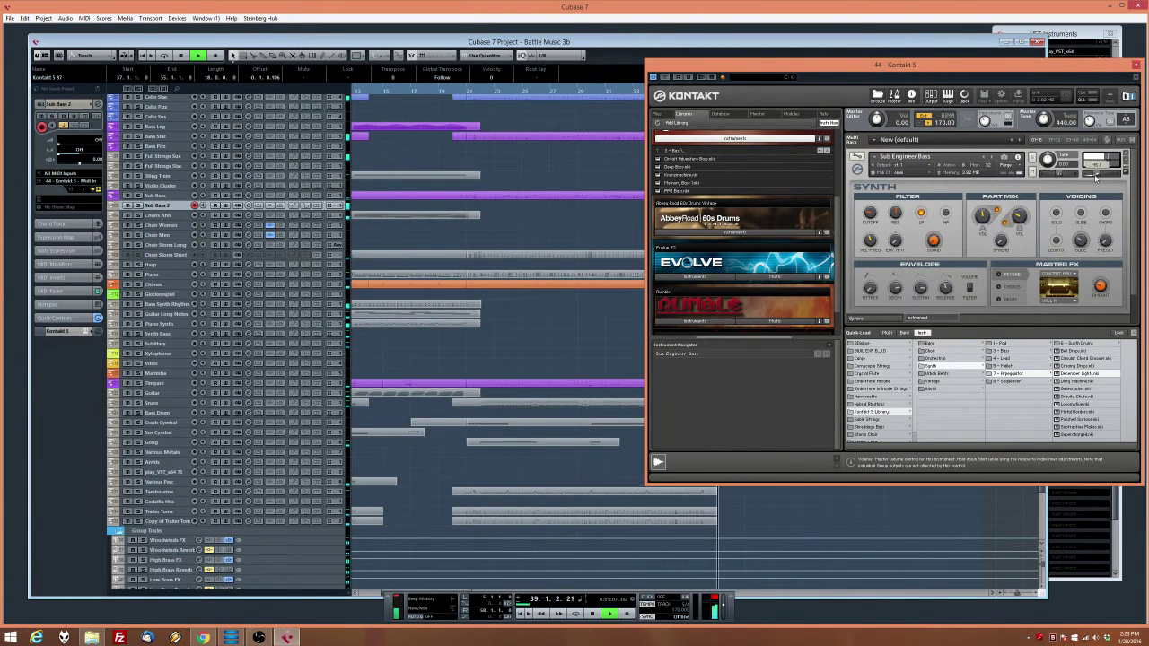
click(1136, 64)
Open the closing section's Choirs Ahh part in the Key Editor and raise its whole displayed controller curve slightly
scroll(576, 232, up, 3)
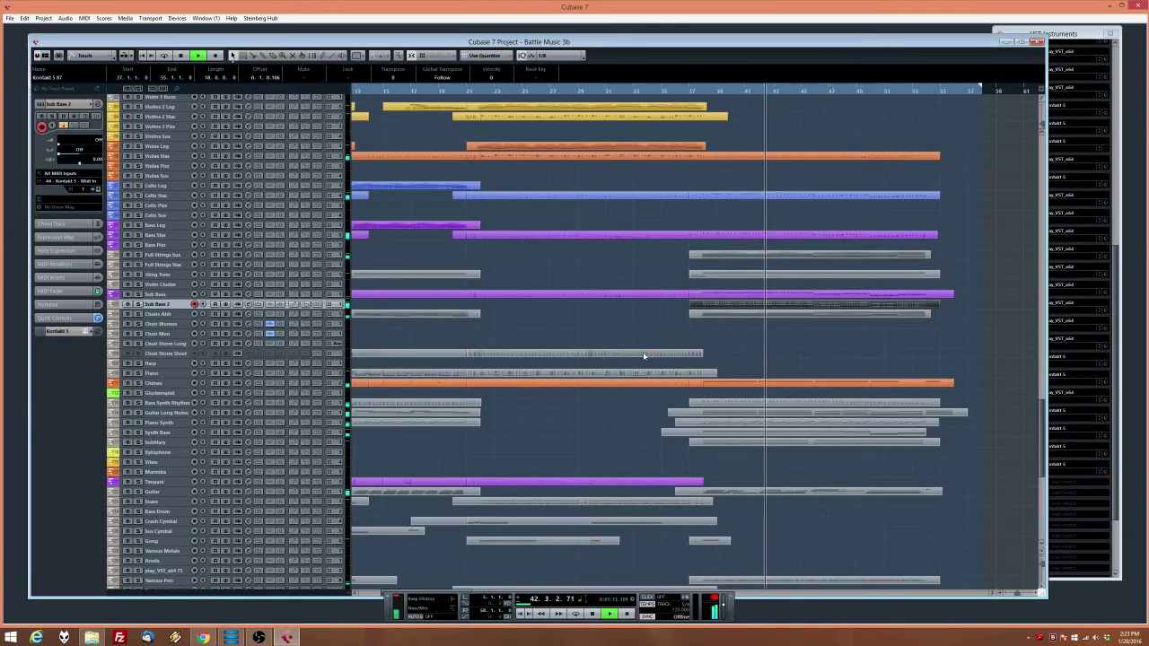
scroll(605, 335, down, 3)
scroll(389, 336, up, 3)
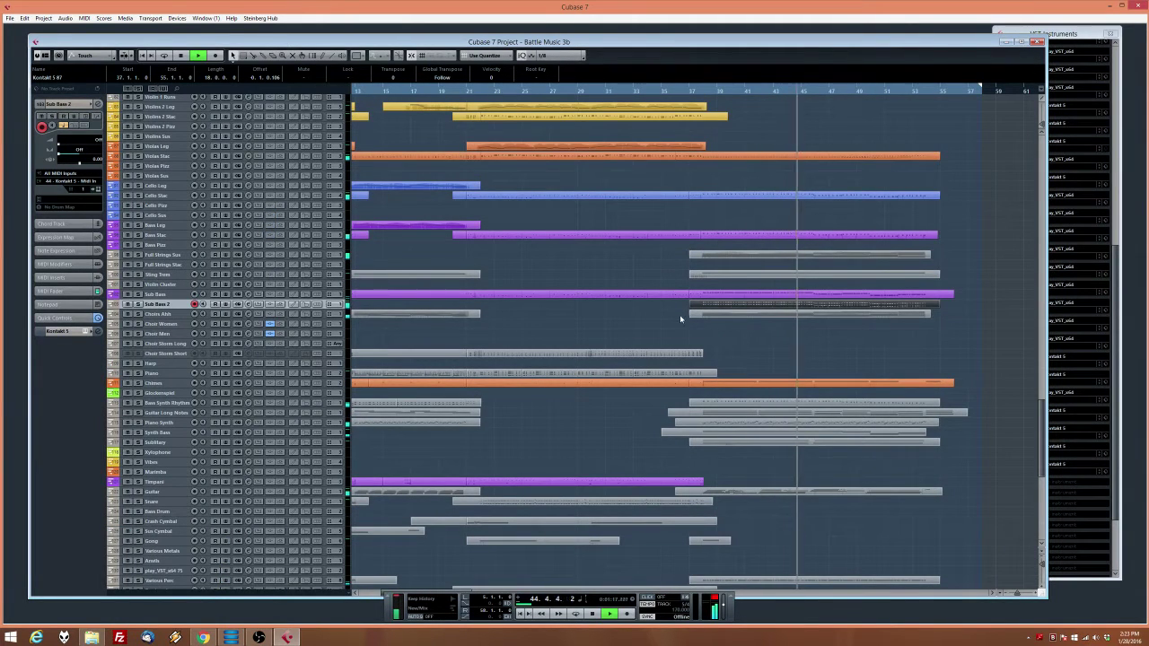
double_click(756, 314)
key(ctrl+a)
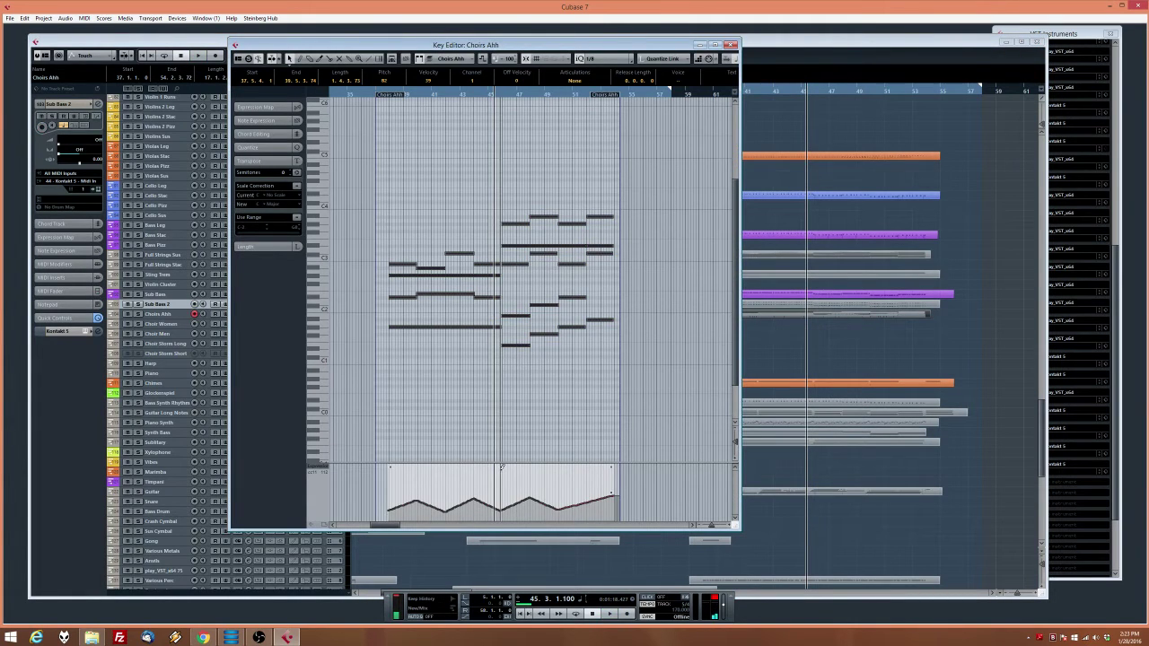
drag(497, 467, 489, 464)
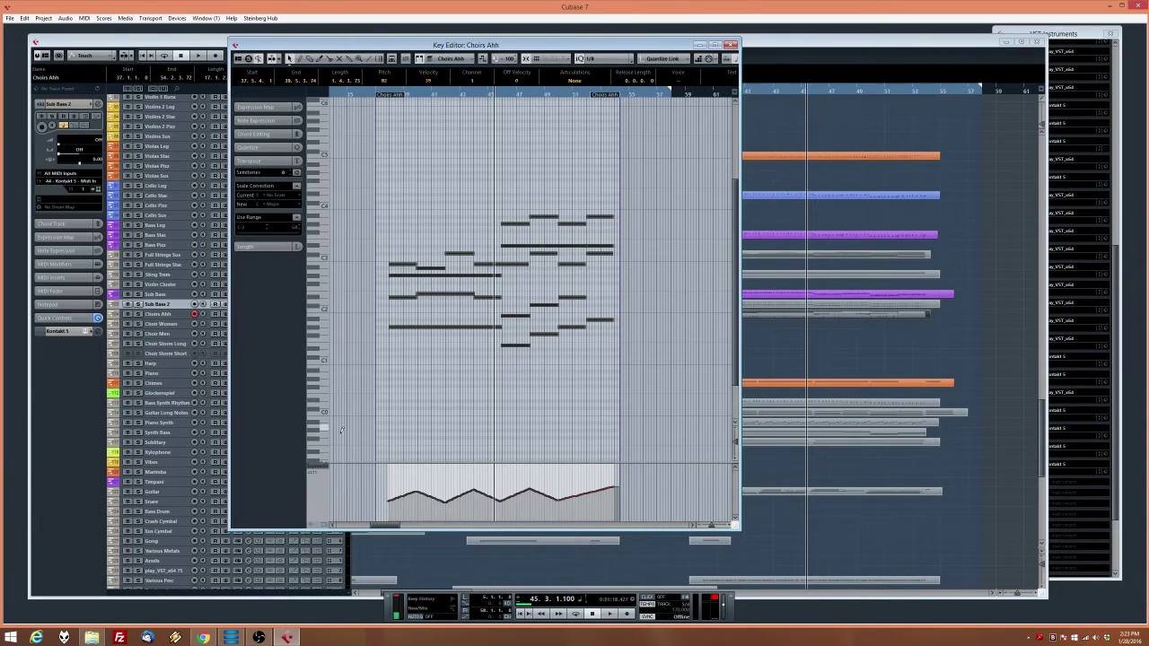
Play the Choirs Ahh part from about bar 38 and raise its whole CC 1 (Modulation) curve
click(411, 96)
key(space)
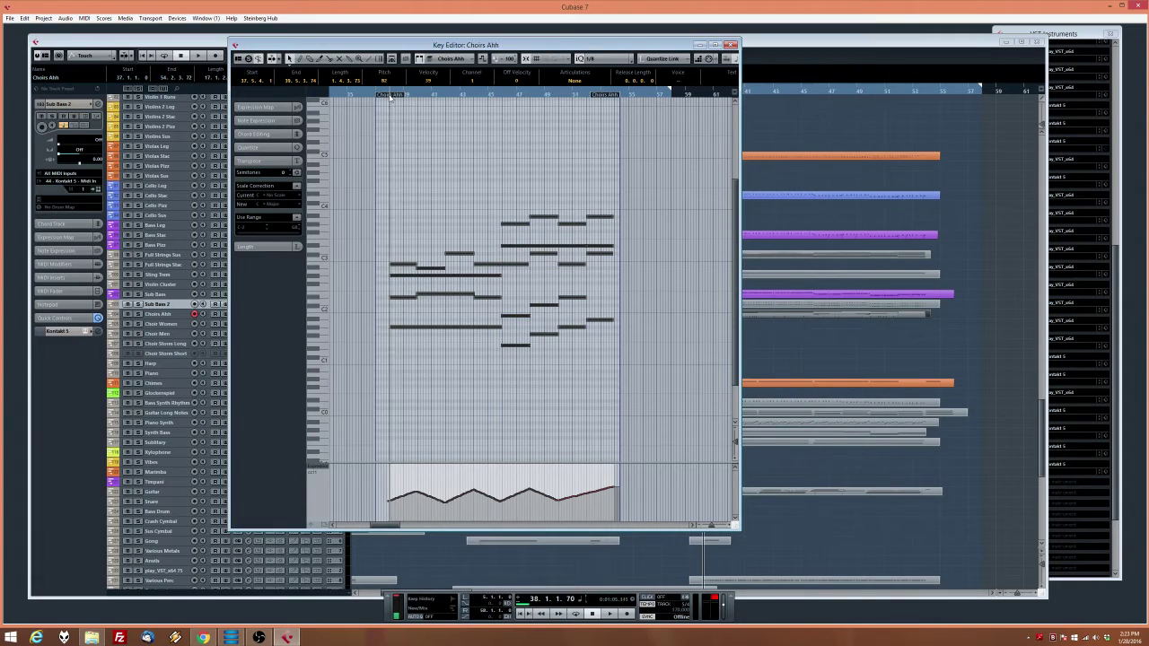
click(318, 472)
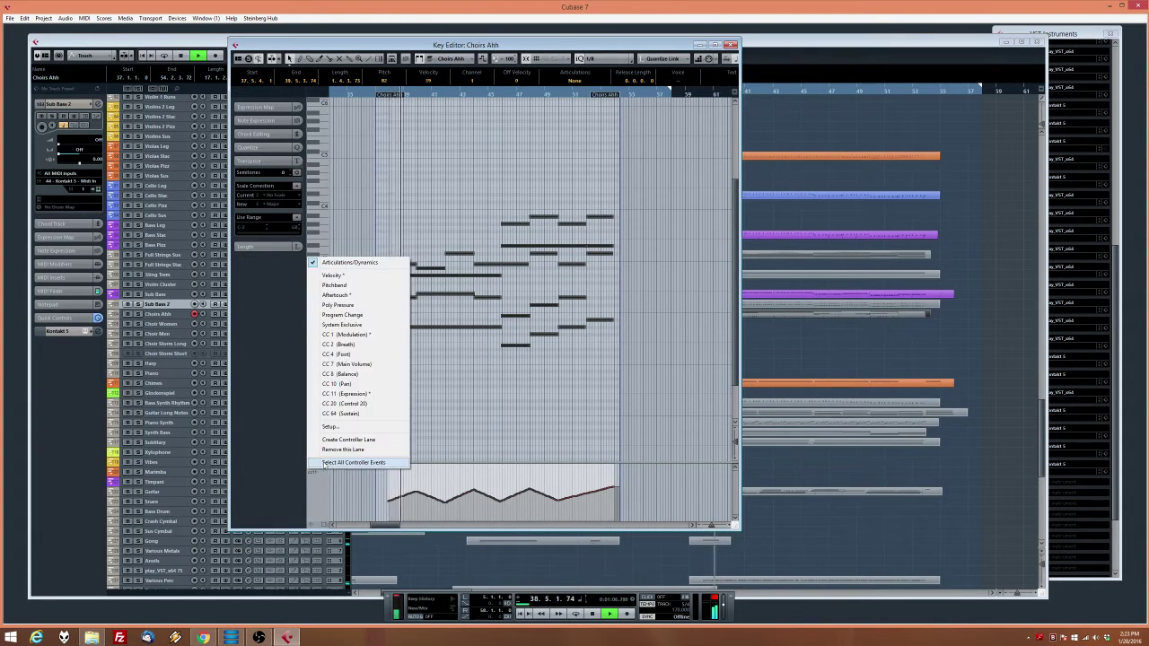
click(359, 342)
key(ctrl+a)
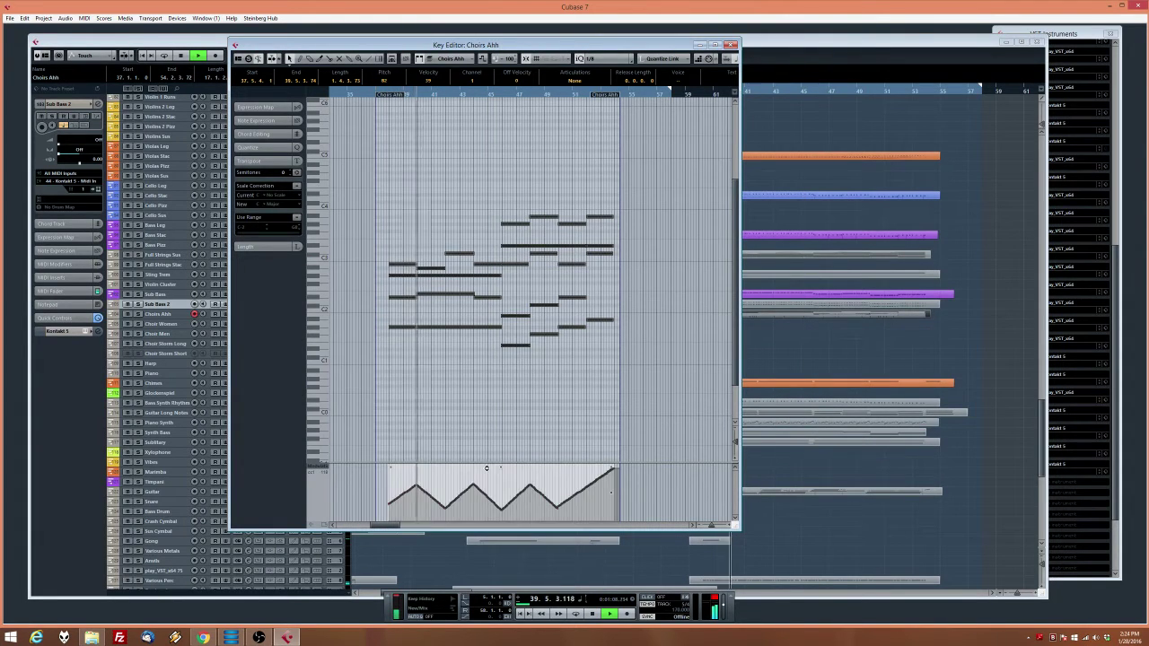
drag(499, 468, 500, 459)
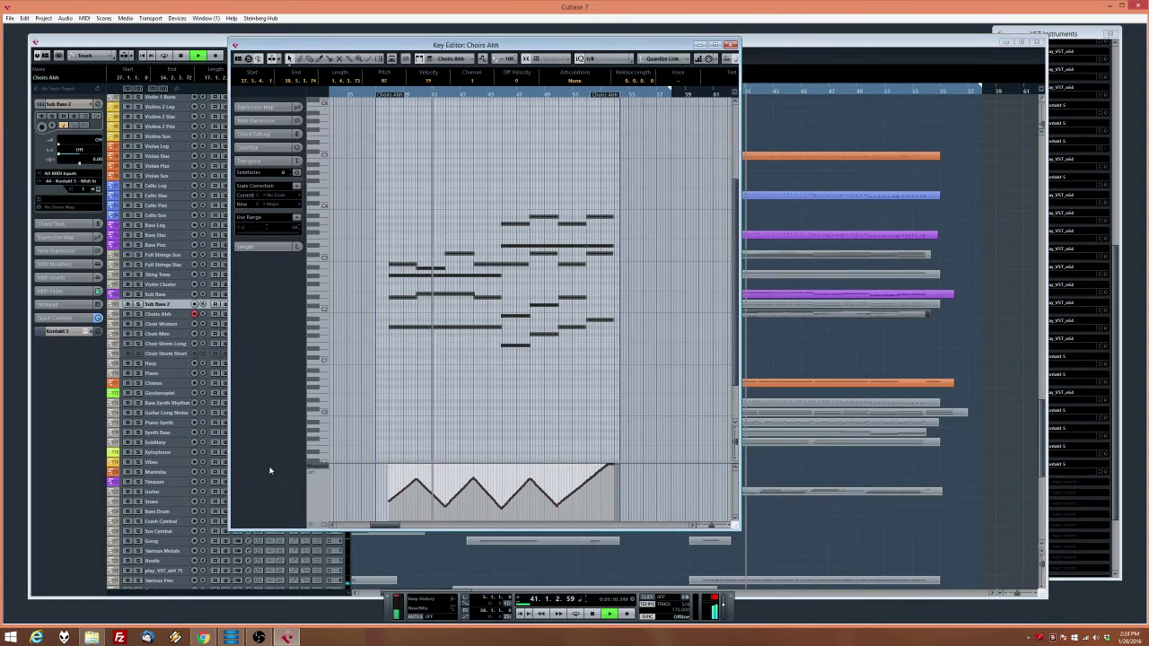
Show the Choirs Ahh part's CC 11 (Expression) data, raise its whole curve slightly, and close the Key Editor
click(319, 468)
click(350, 395)
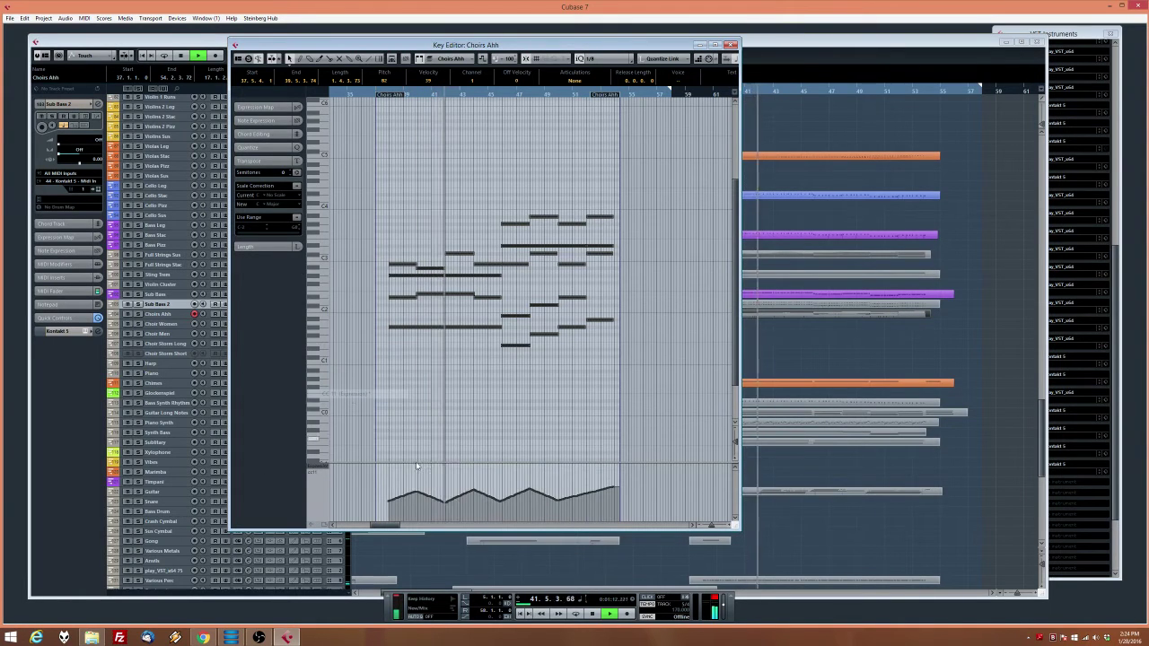
click(500, 482)
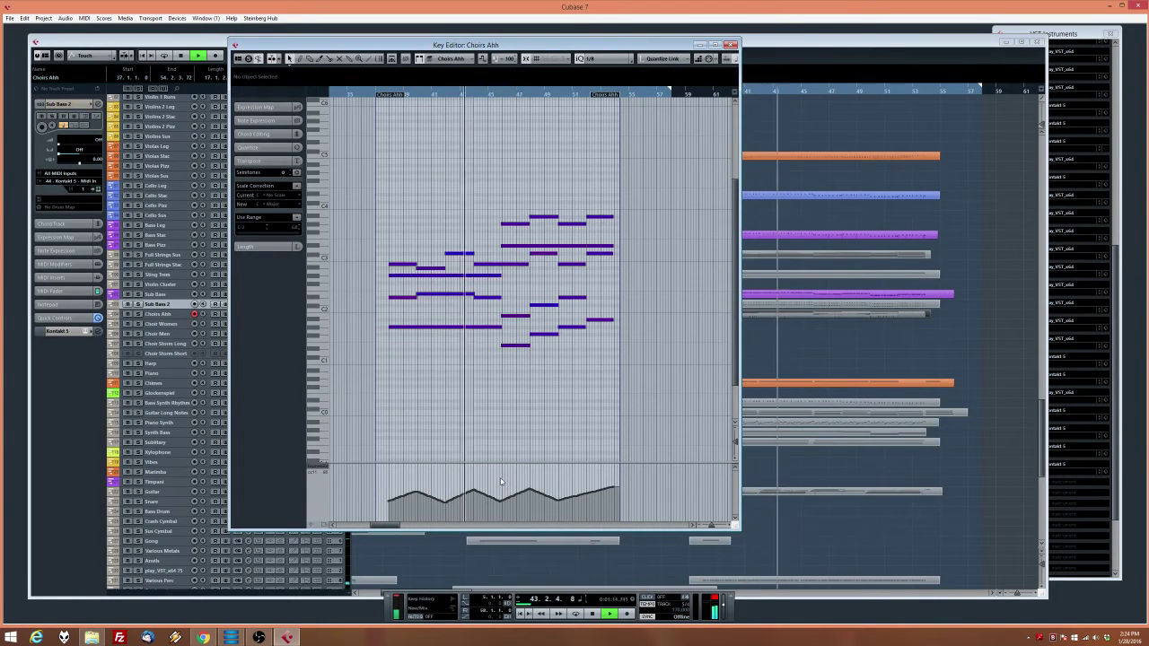
key(ctrl+a)
drag(501, 467, 502, 458)
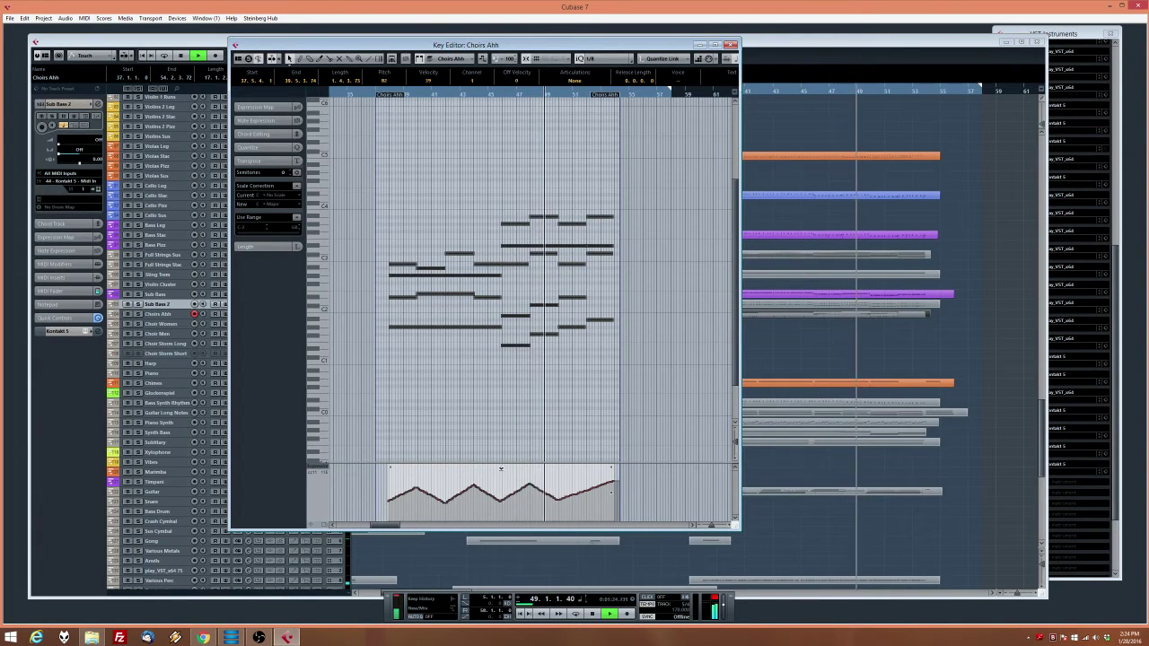
click(731, 45)
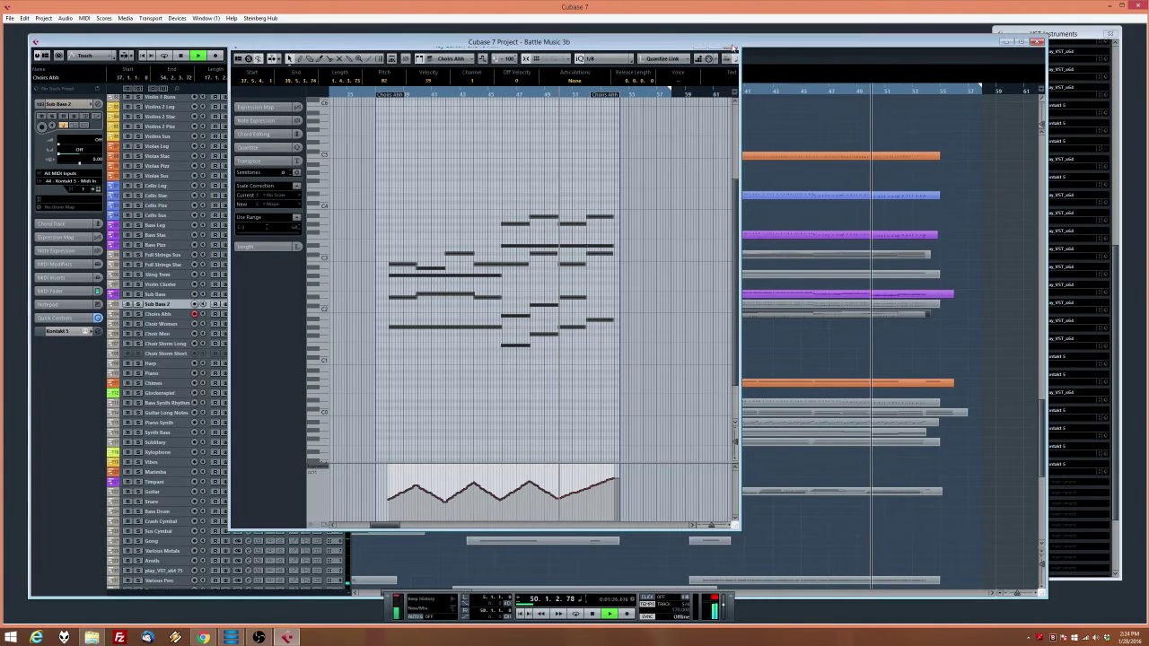
Solo Sublitary and play its closing part in the Key Editor from about bar 38, and clear the solo and close the editor
click(136, 442)
double_click(793, 440)
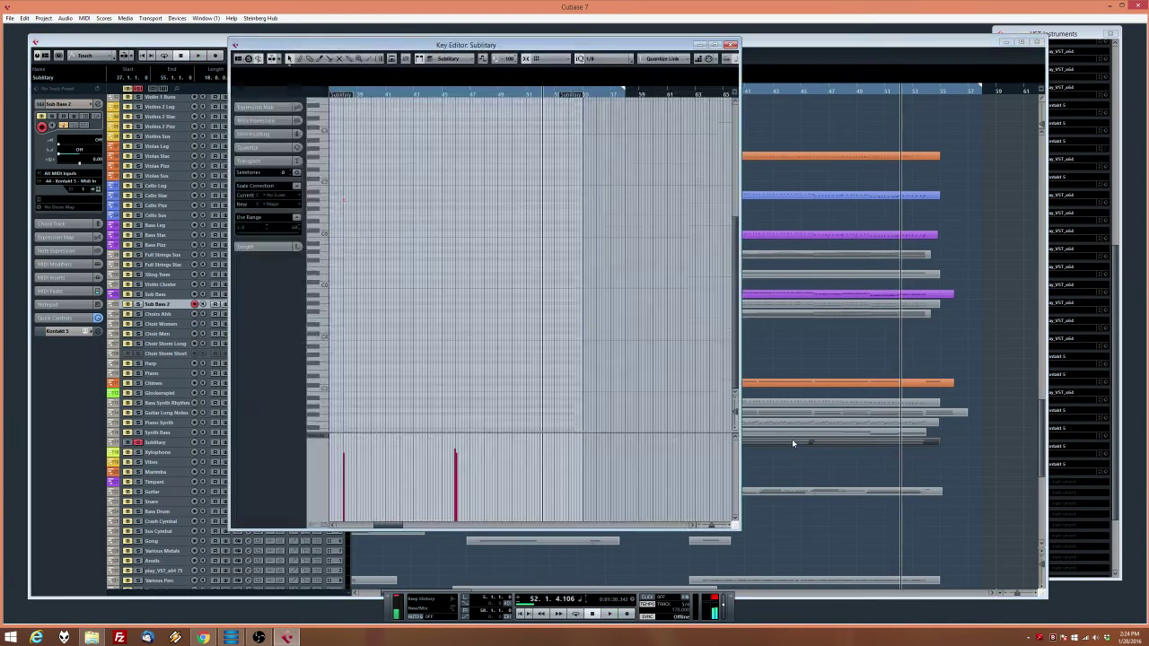
click(415, 231)
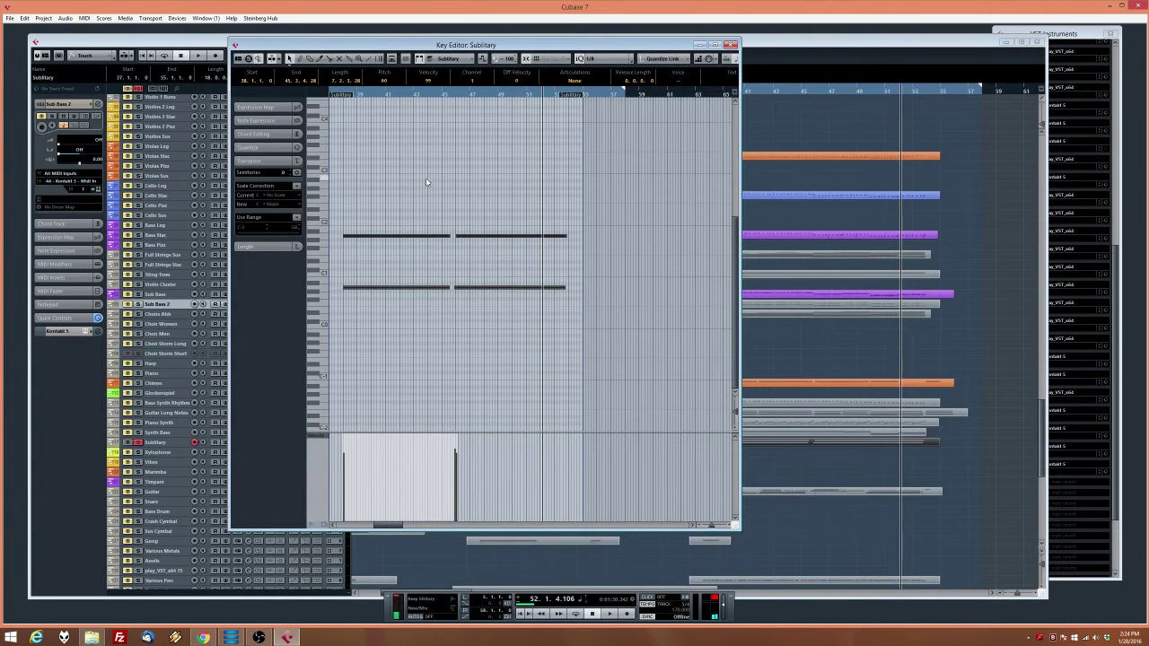
drag(400, 95, 387, 96)
key(space)
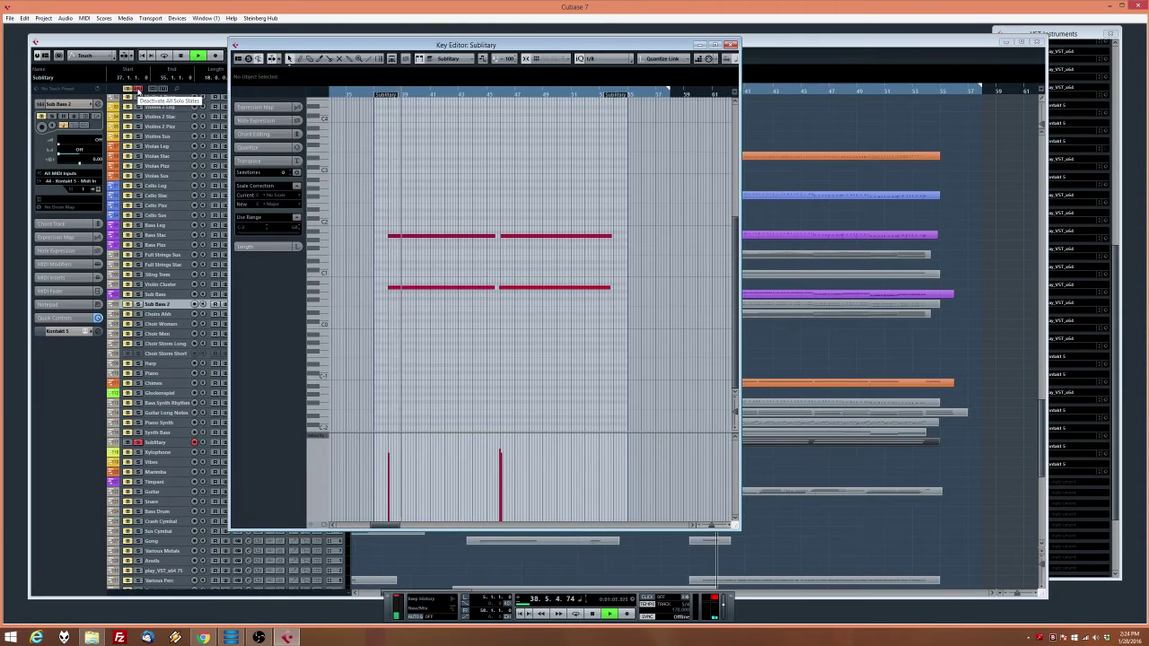
key(Escape)
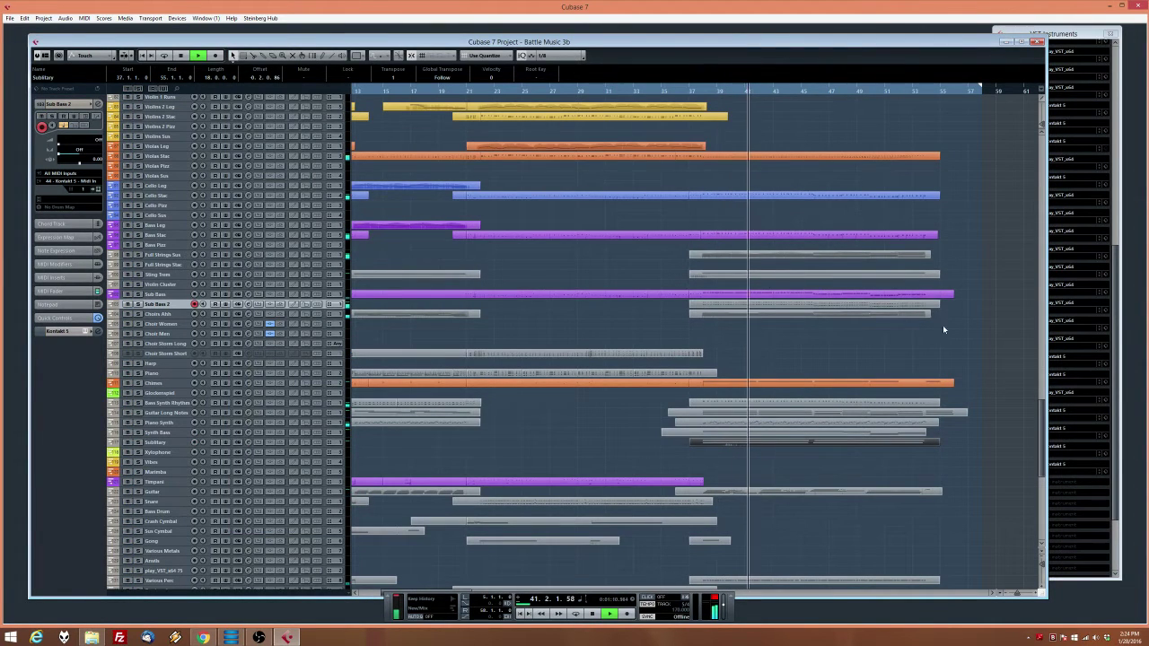
Split the opening Sub Bass part at about bar 14 and return to the selection tool
drag(984, 332, 941, 319)
scroll(807, 312, down, 3)
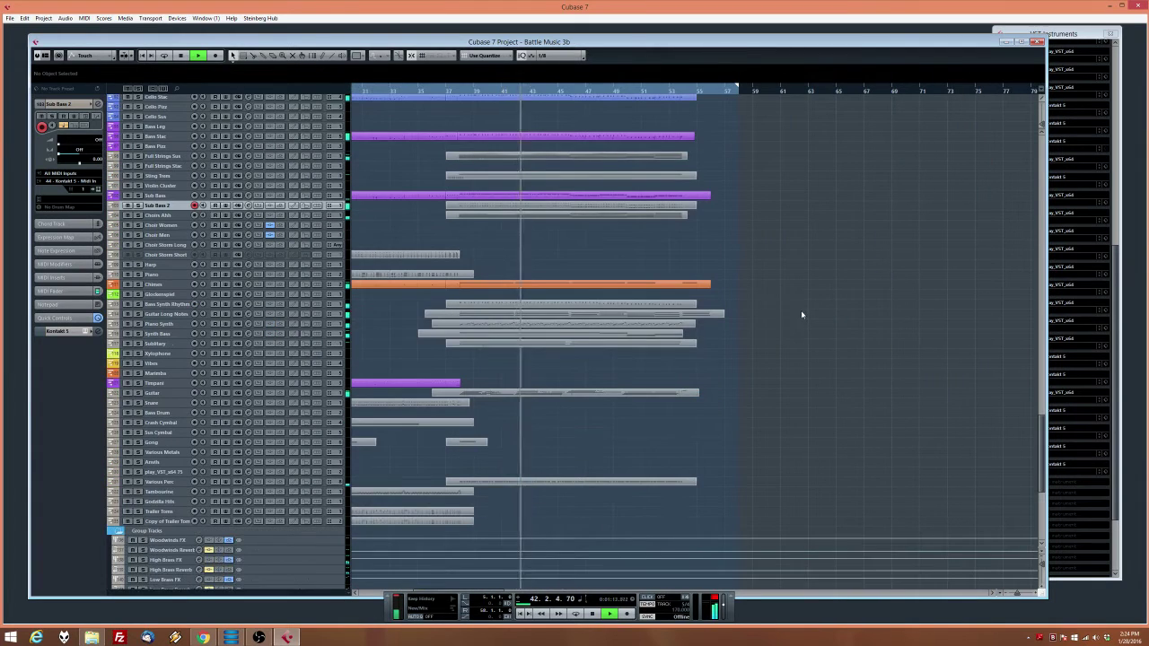
scroll(772, 319, up, 3)
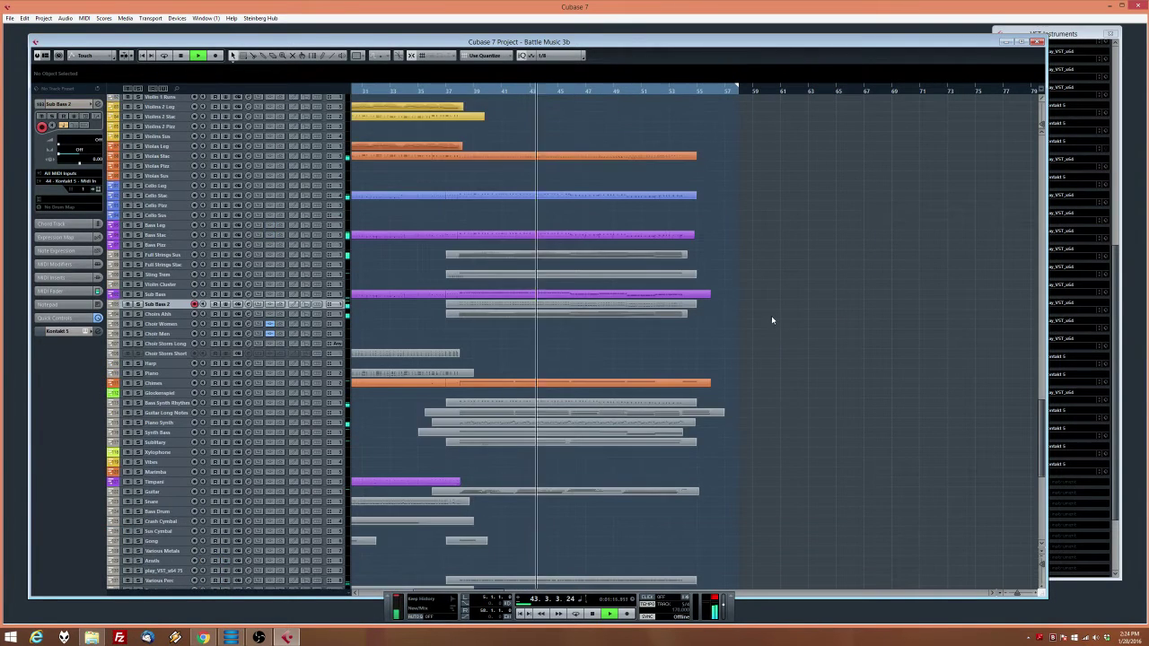
drag(169, 316, 399, 337)
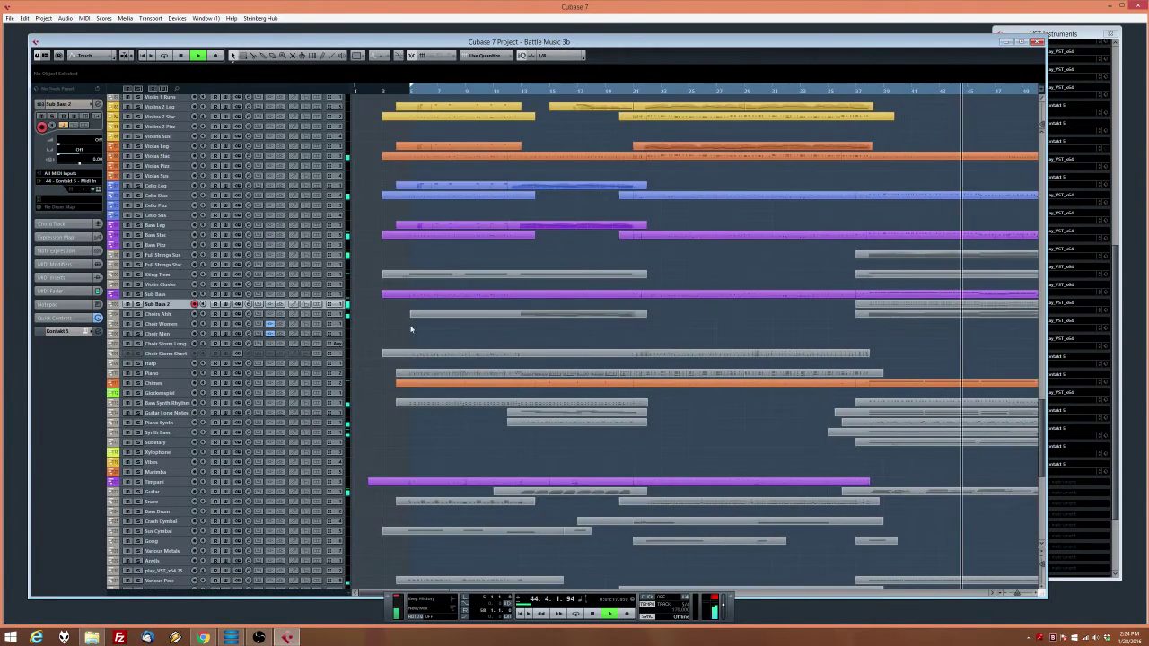
drag(369, 295, 468, 296)
click(468, 295)
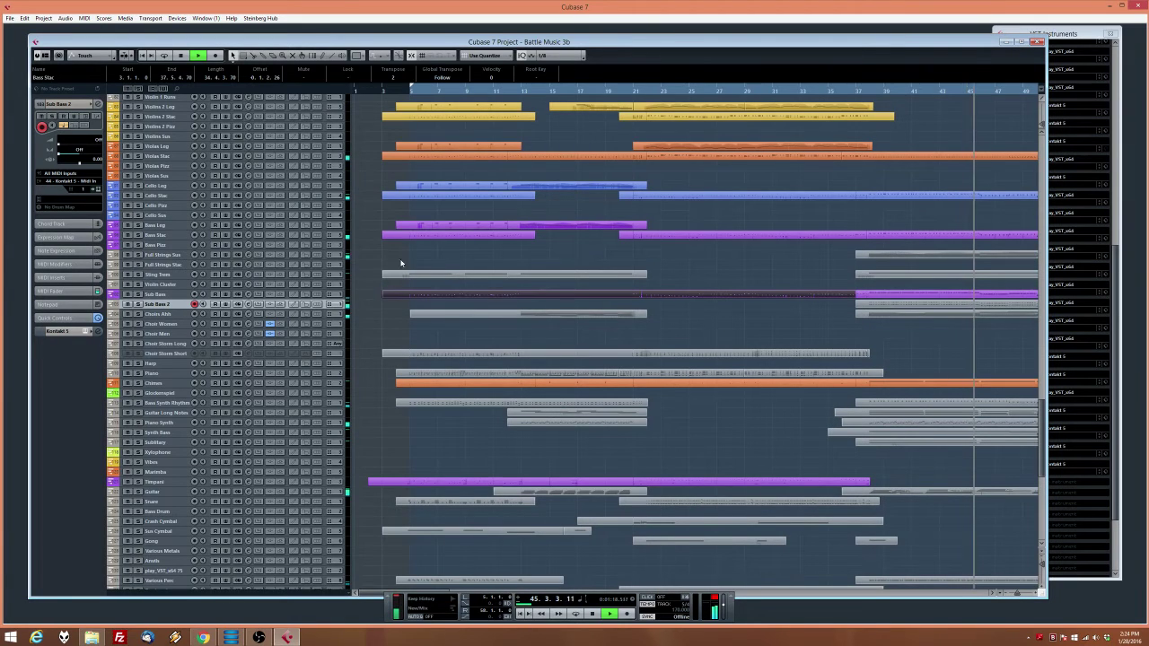
shift+click(451, 237)
click(253, 56)
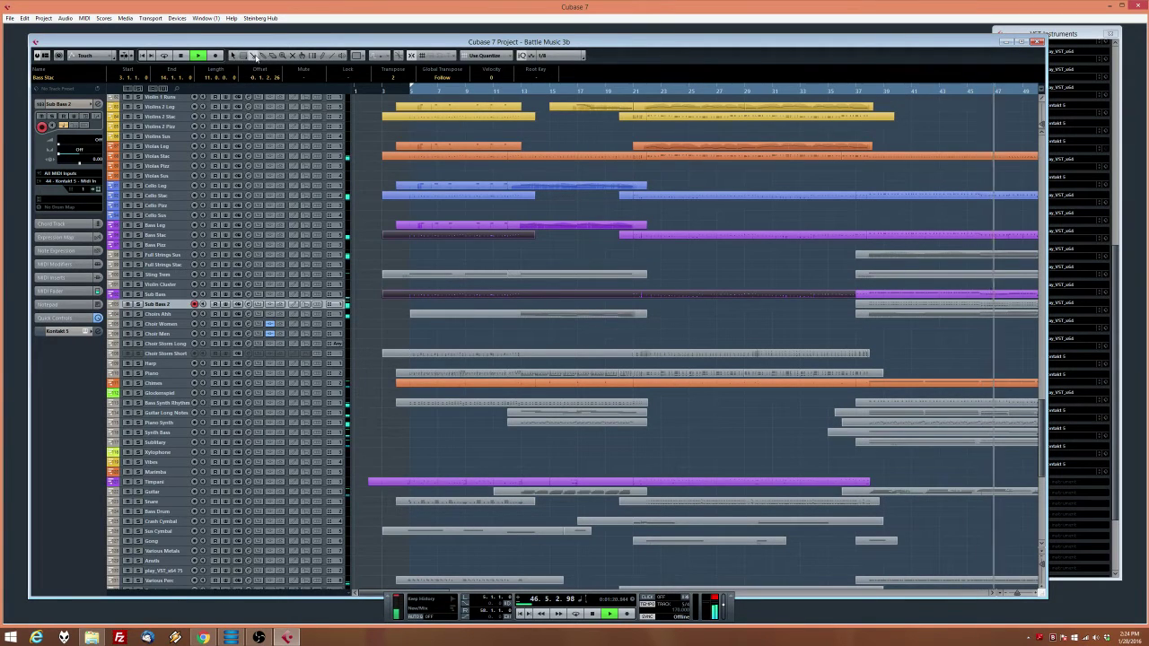
click(539, 295)
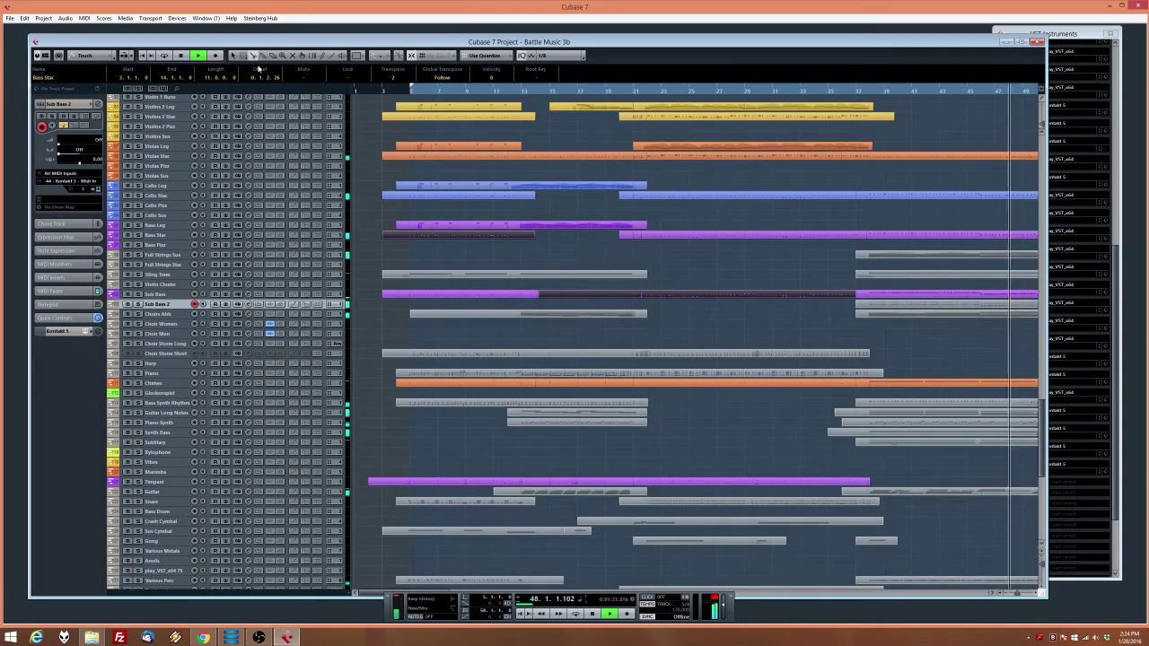
click(232, 56)
key(KP_Multiply)
key(KP_Multiply)
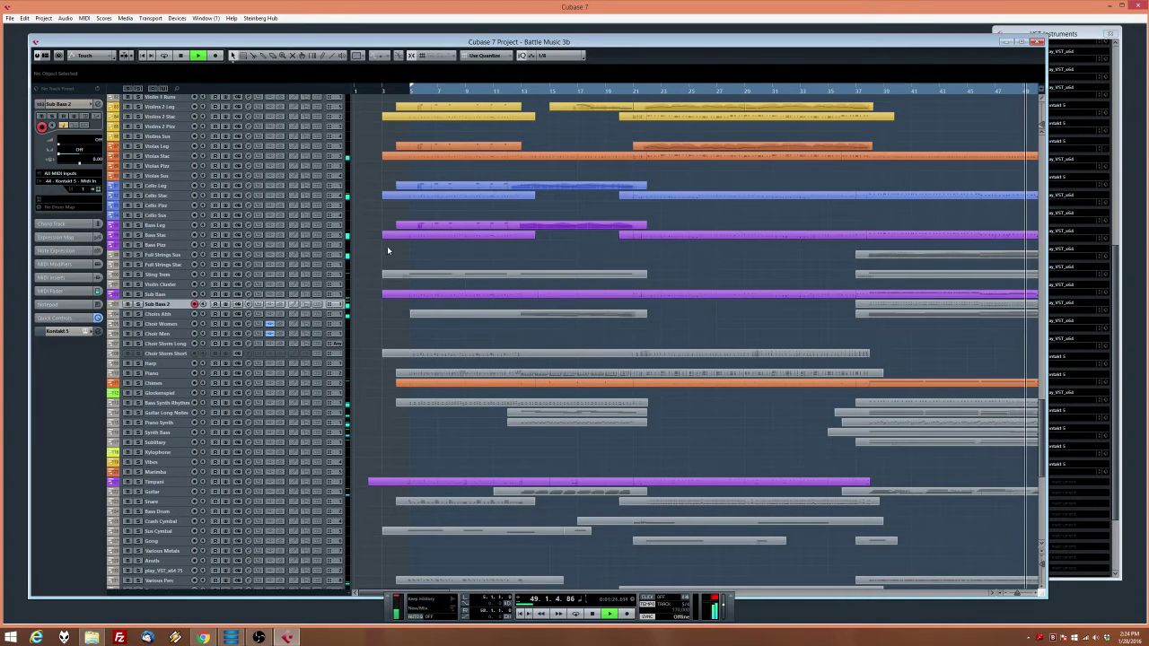
Select the opening parts on Bass Stac, Cello Stac, Sub Bass, Violas Stac and Violins 2 Stac together
click(422, 236)
shift+click(404, 196)
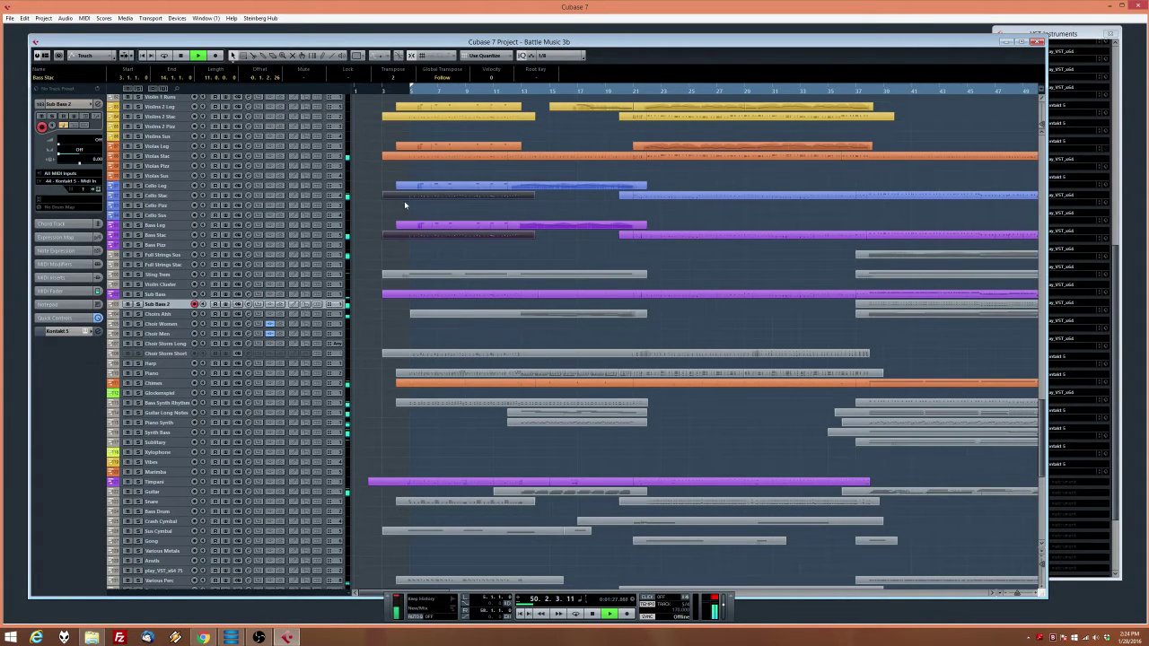
shift+click(406, 295)
shift+click(420, 156)
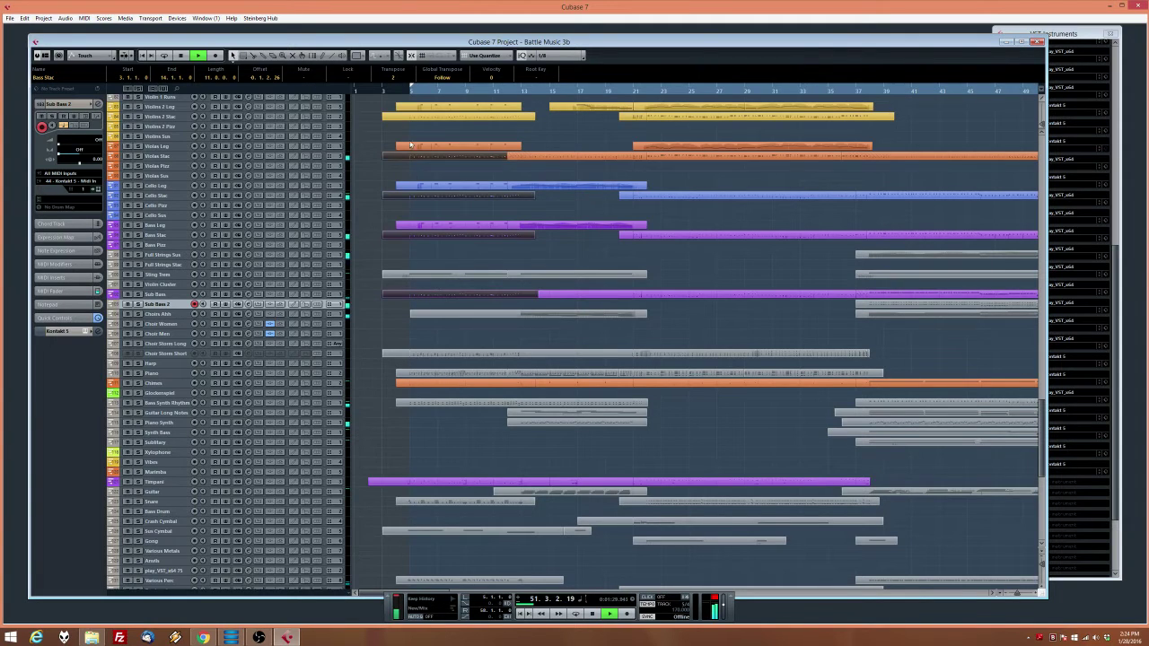
shift+click(411, 116)
Add the opening Violins 1, tuba and trombone staccato parts to the selection, leaving out horns and trumpets, and stop playback
scroll(415, 180, up, 3)
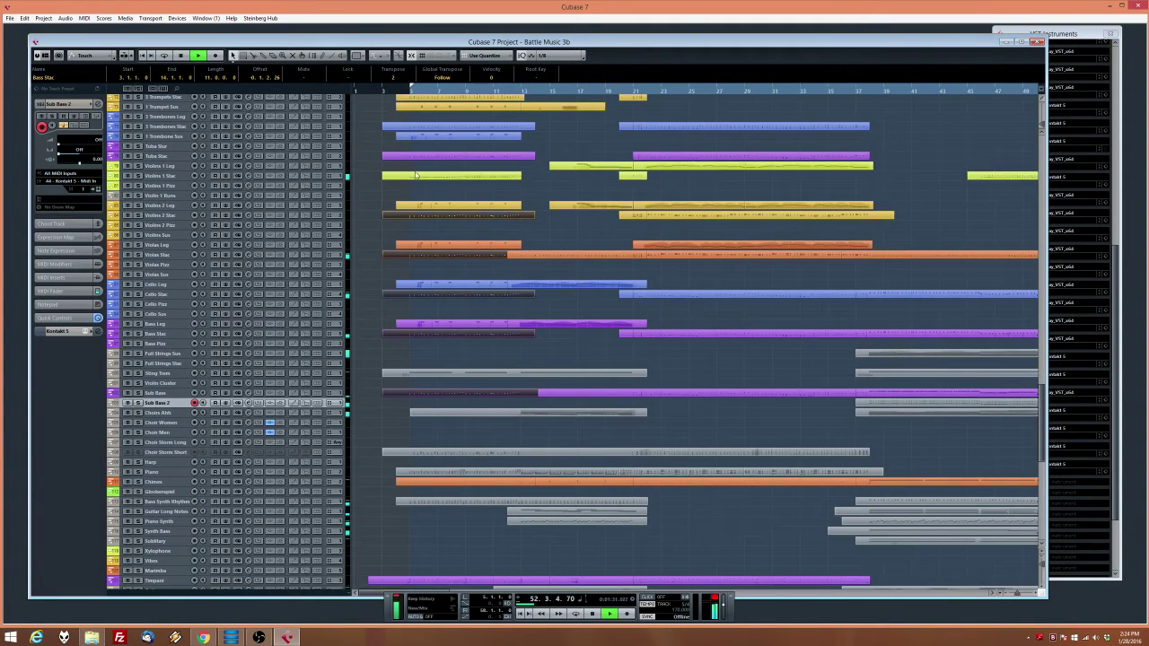
shift+click(415, 175)
shift+click(417, 156)
shift+click(417, 125)
scroll(427, 178, up, 3)
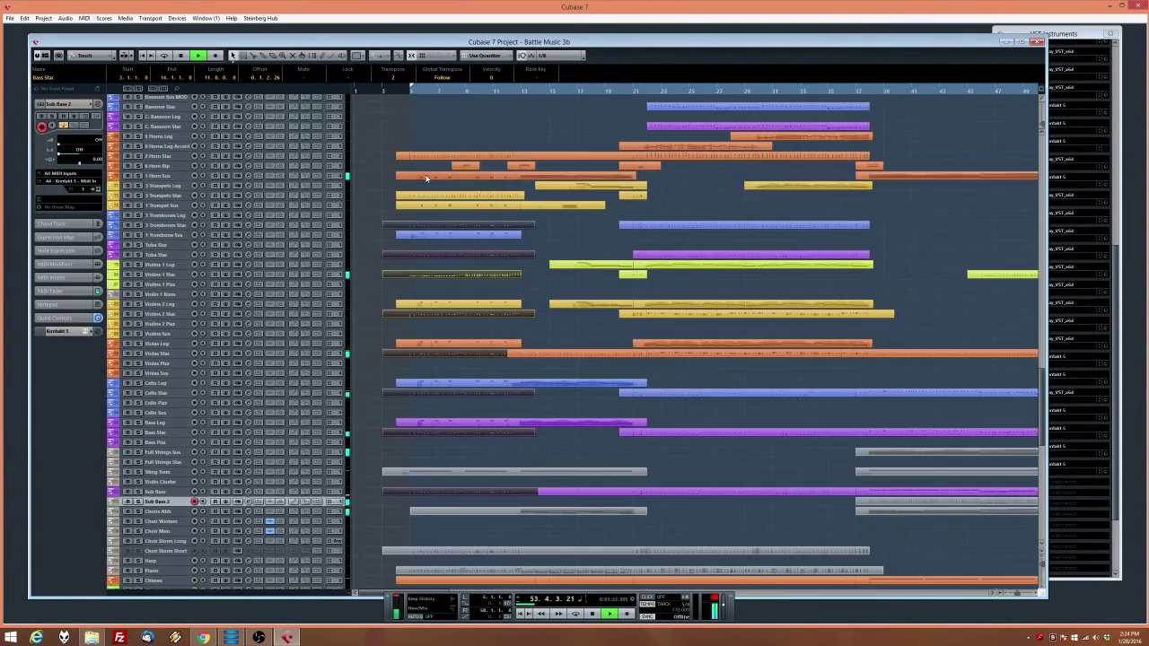
shift+click(424, 196)
shift+click(423, 155)
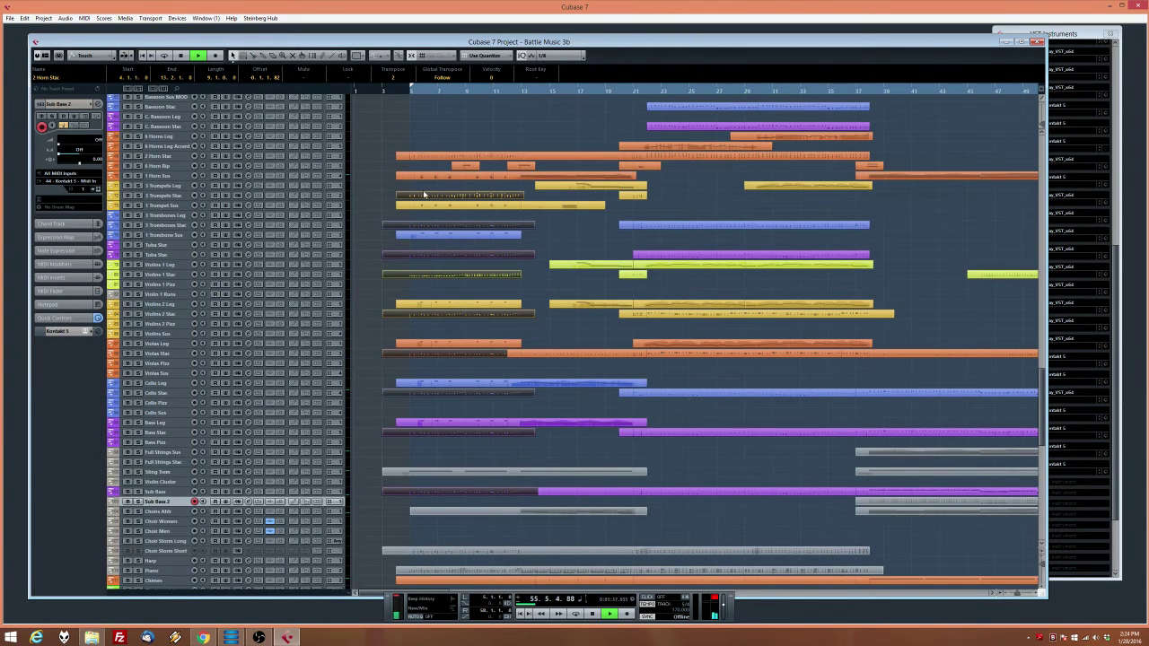
shift+click(423, 194)
scroll(448, 315, down, 9)
scroll(453, 316, up, 3)
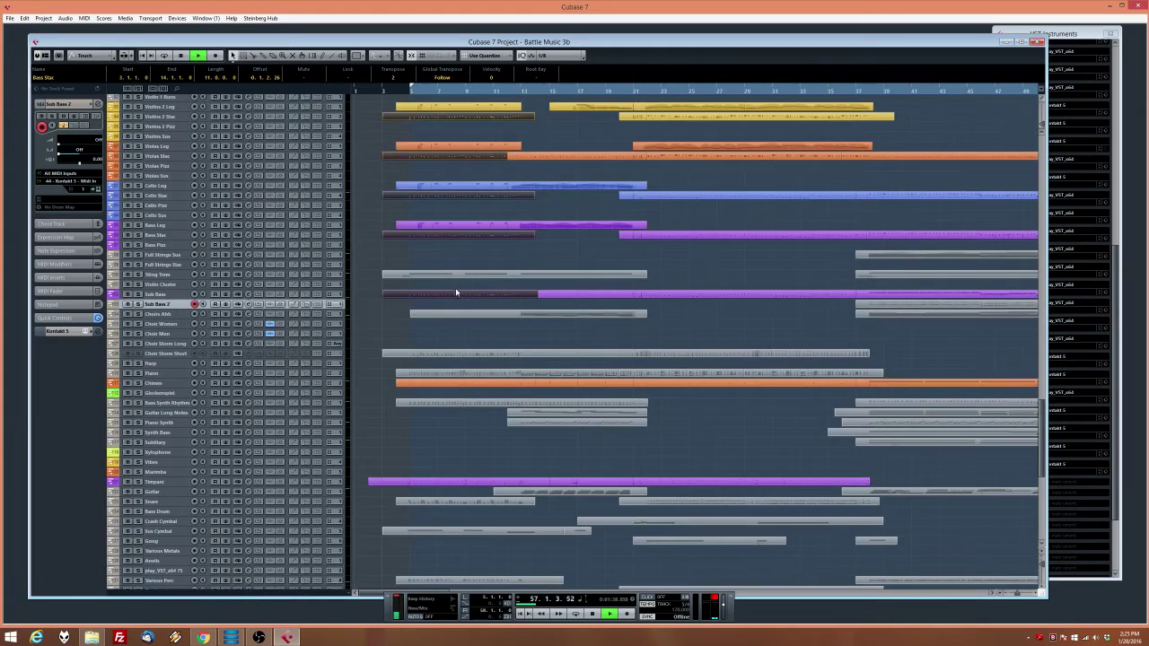
key(space)
In the Stereo Out's REVerence equalizer, set the low band to 32 Hz at -15.2 dB and the mid band to 988 Hz at 4.3 dB
key(F3)
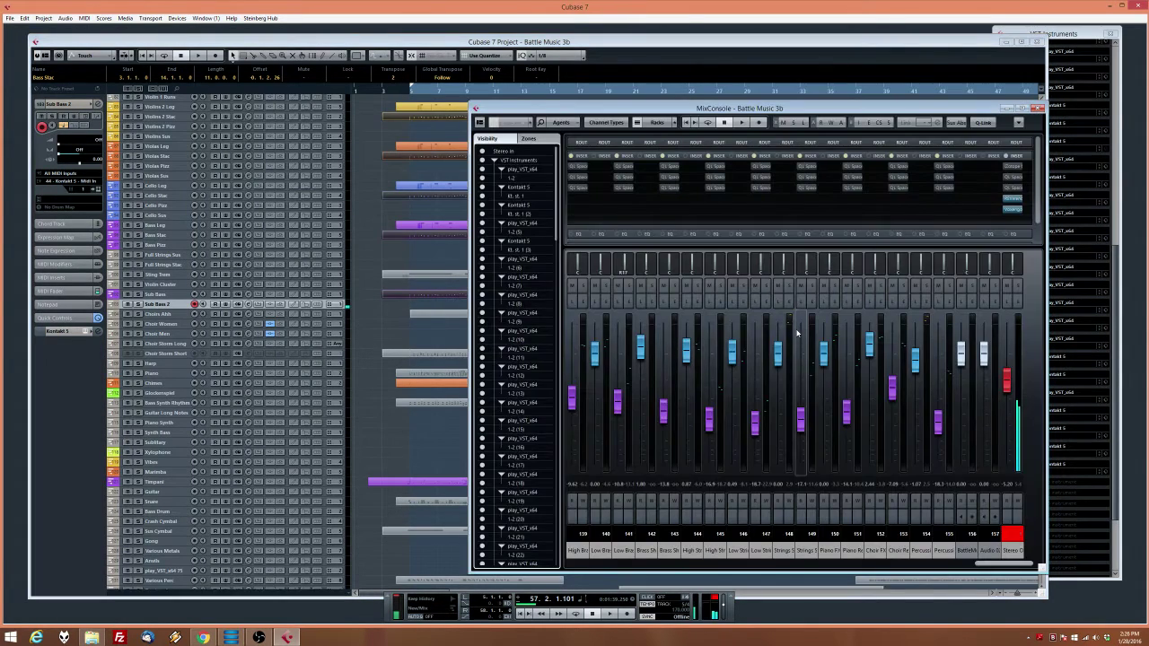
click(1012, 208)
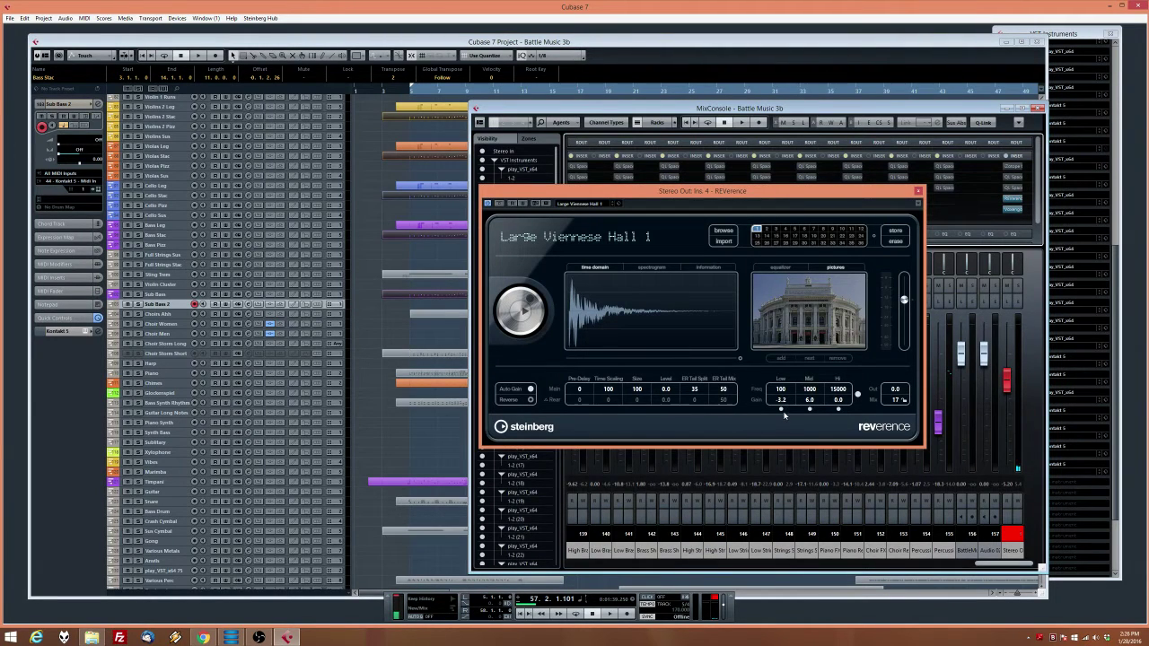
click(782, 267)
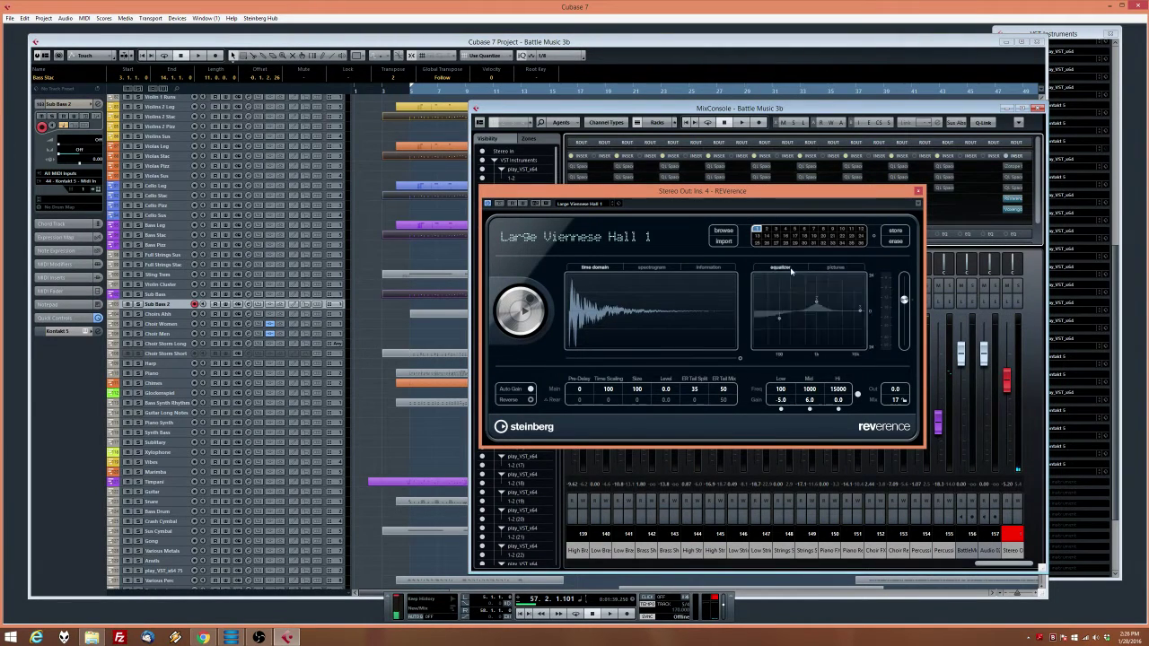
drag(779, 318, 763, 335)
drag(816, 306, 817, 308)
Play the opening from about bar 5, set REVerence's low band to 49 Hz at -20.5 dB, and close the plug-in
click(410, 91)
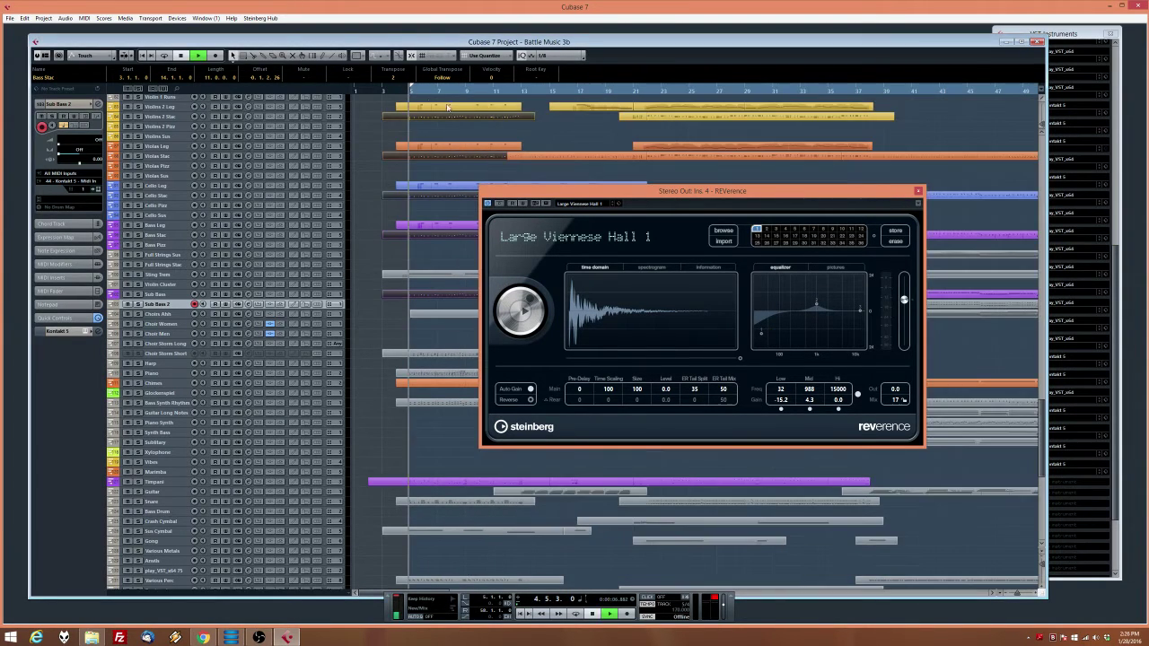
key(space)
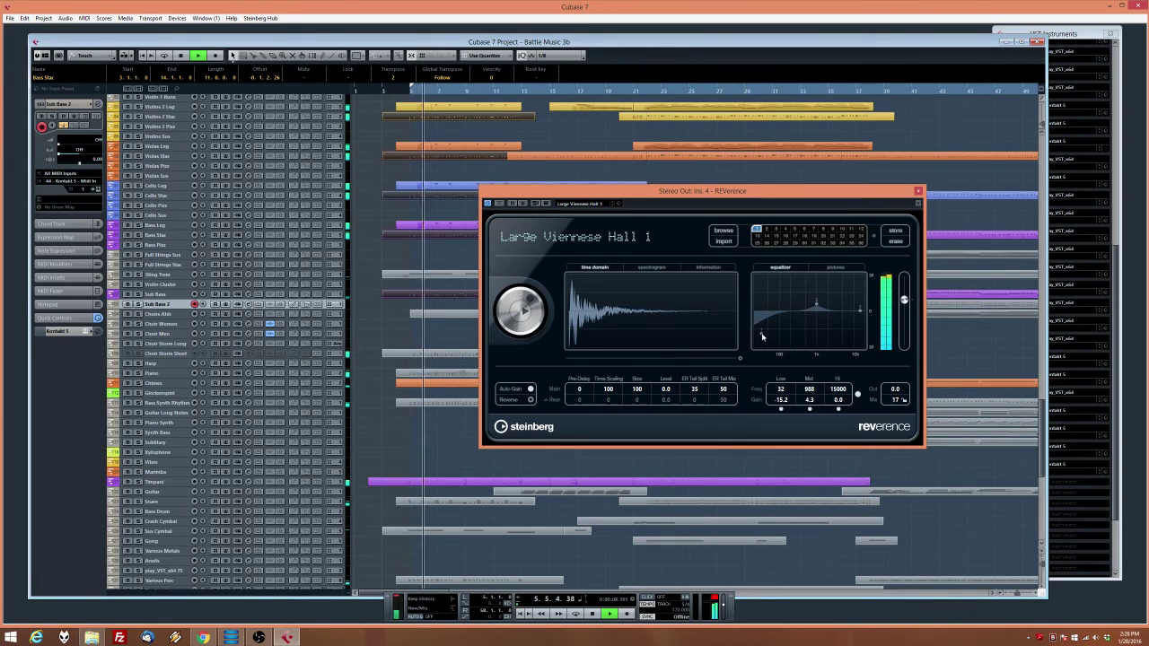
drag(756, 333, 767, 341)
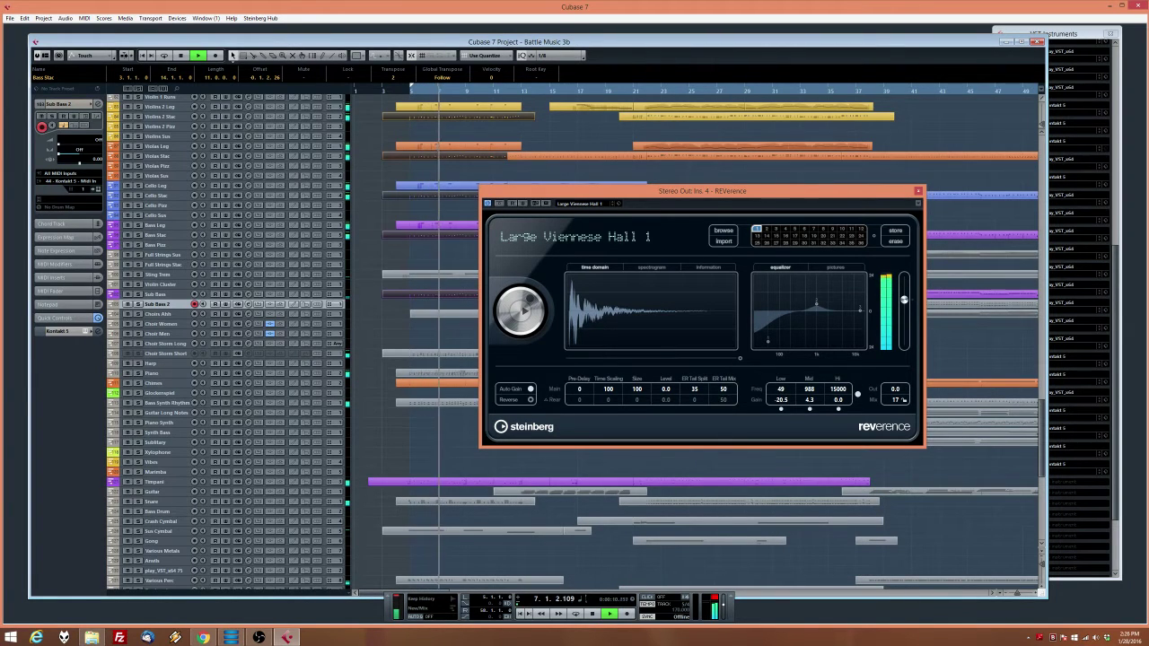
key(alt+Tab)
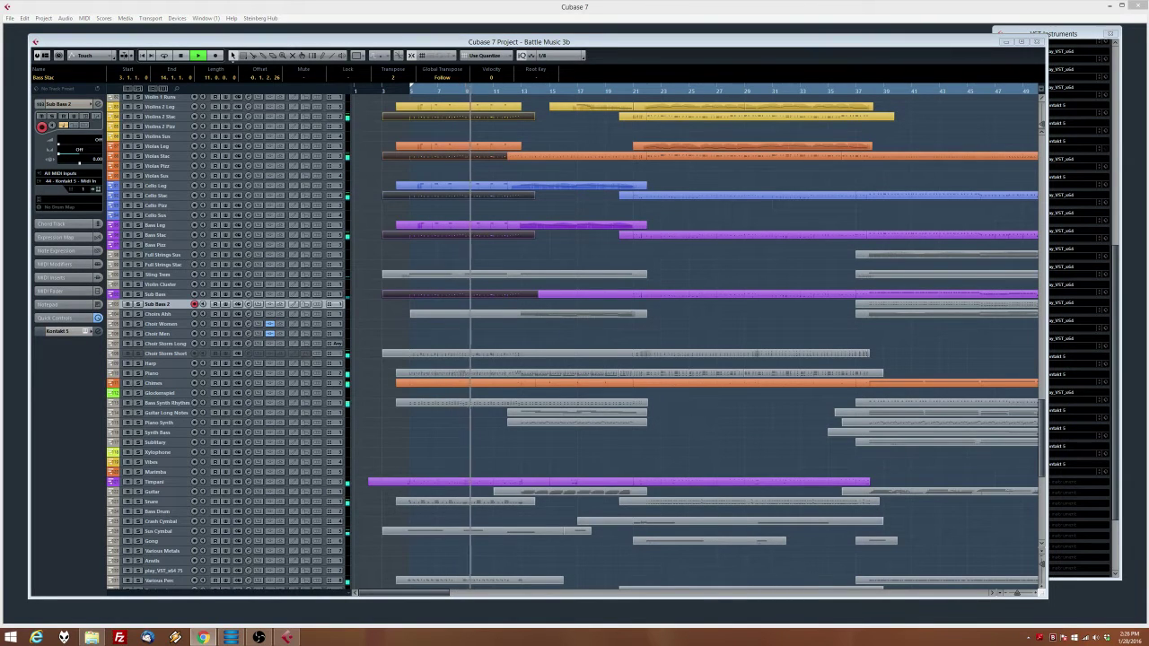
click(557, 331)
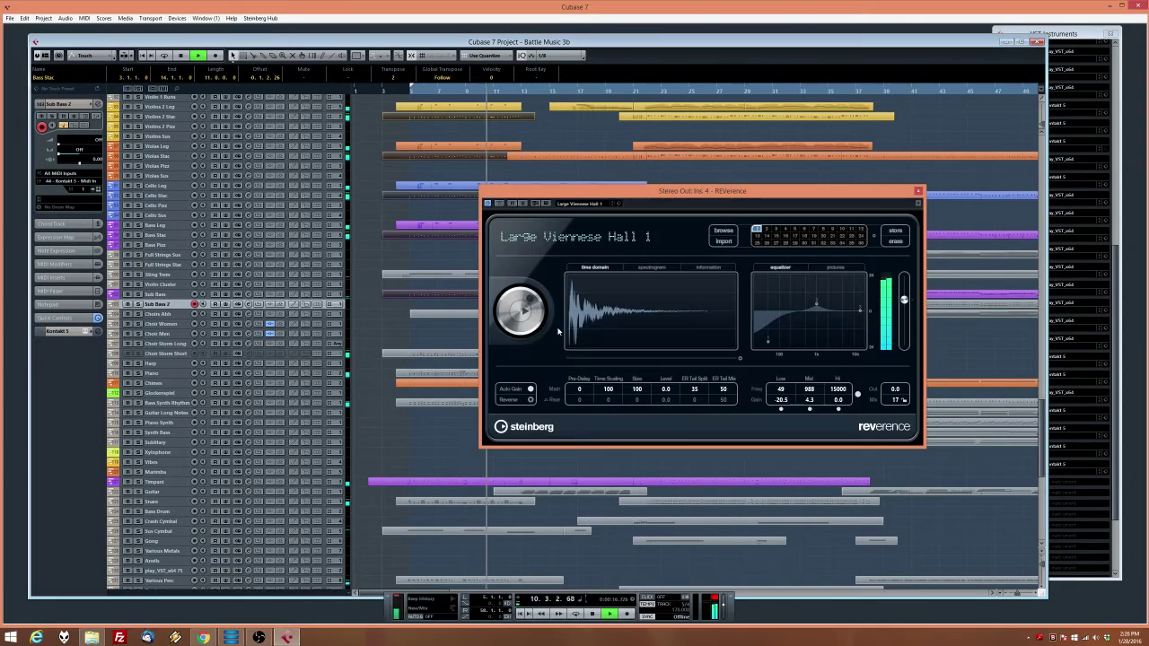
key(space)
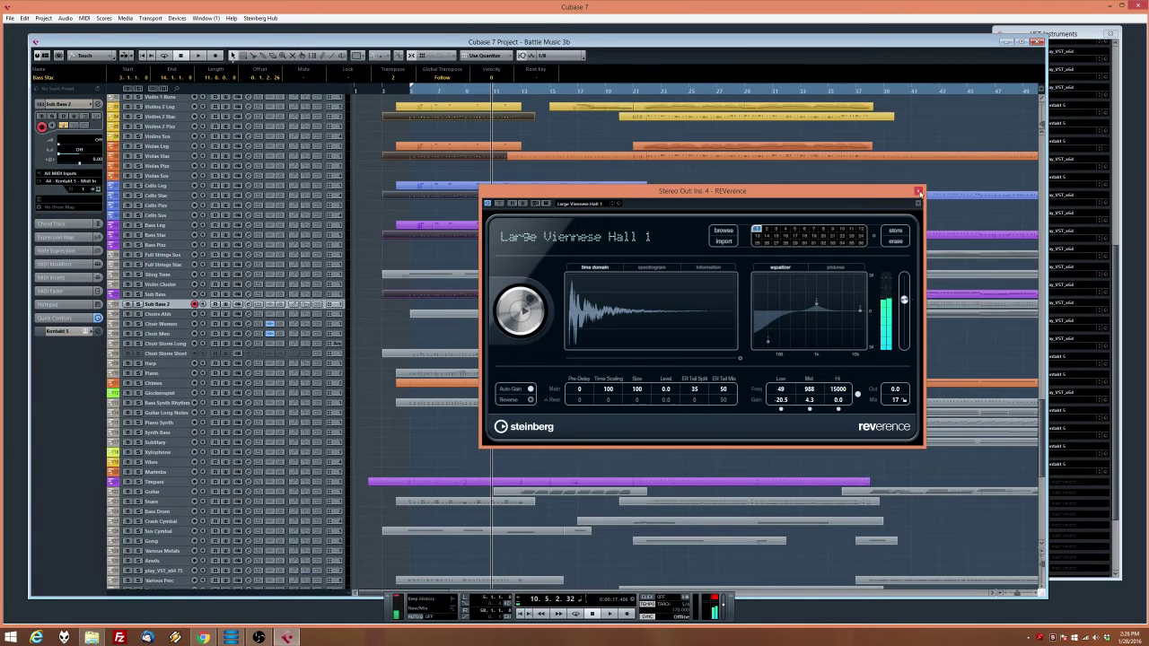
drag(897, 405, 899, 401)
click(918, 191)
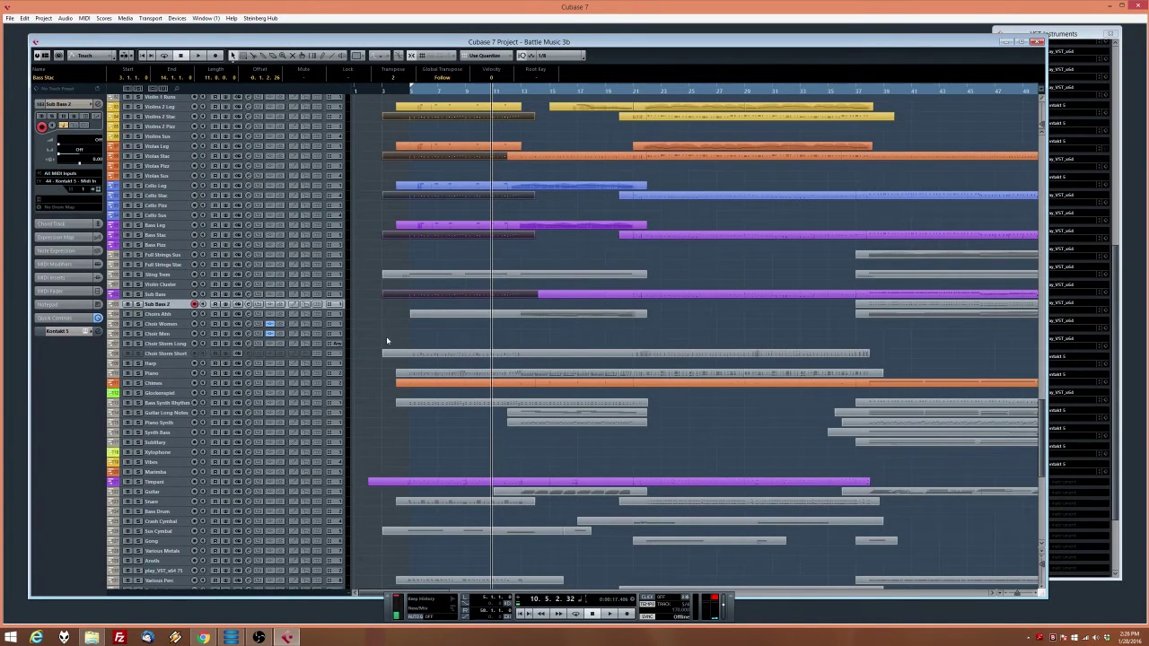
Add the opening Piano, Bass Synth Rhythm and Snare parts to the current selection
shift+click(461, 373)
shift+click(451, 403)
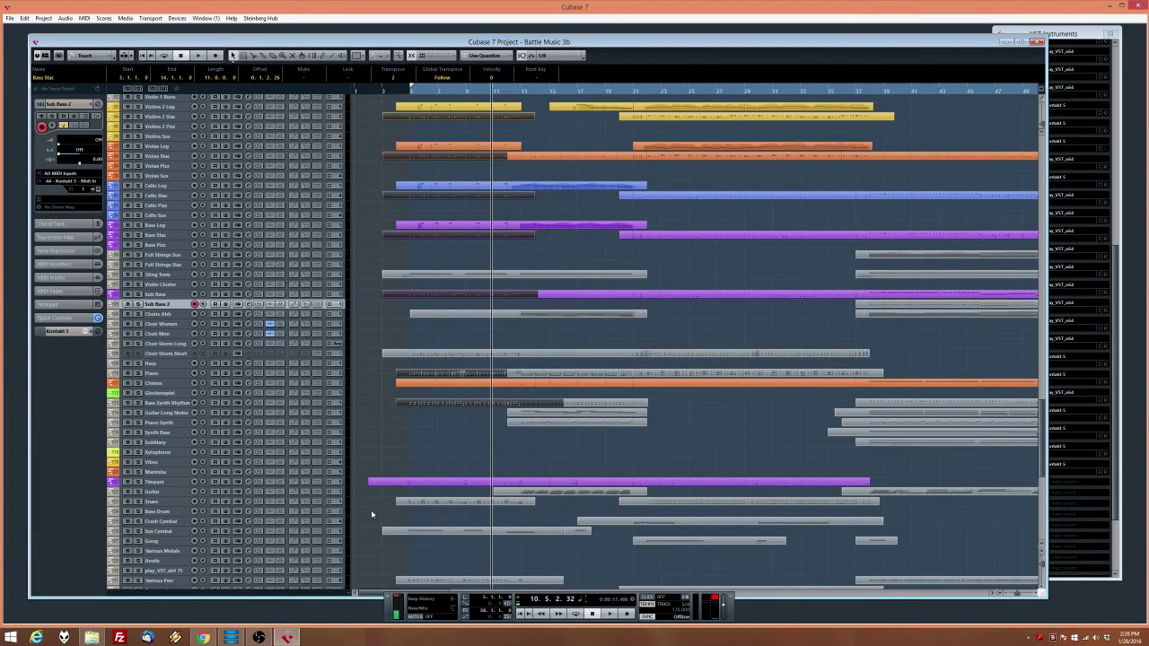
shift+click(467, 501)
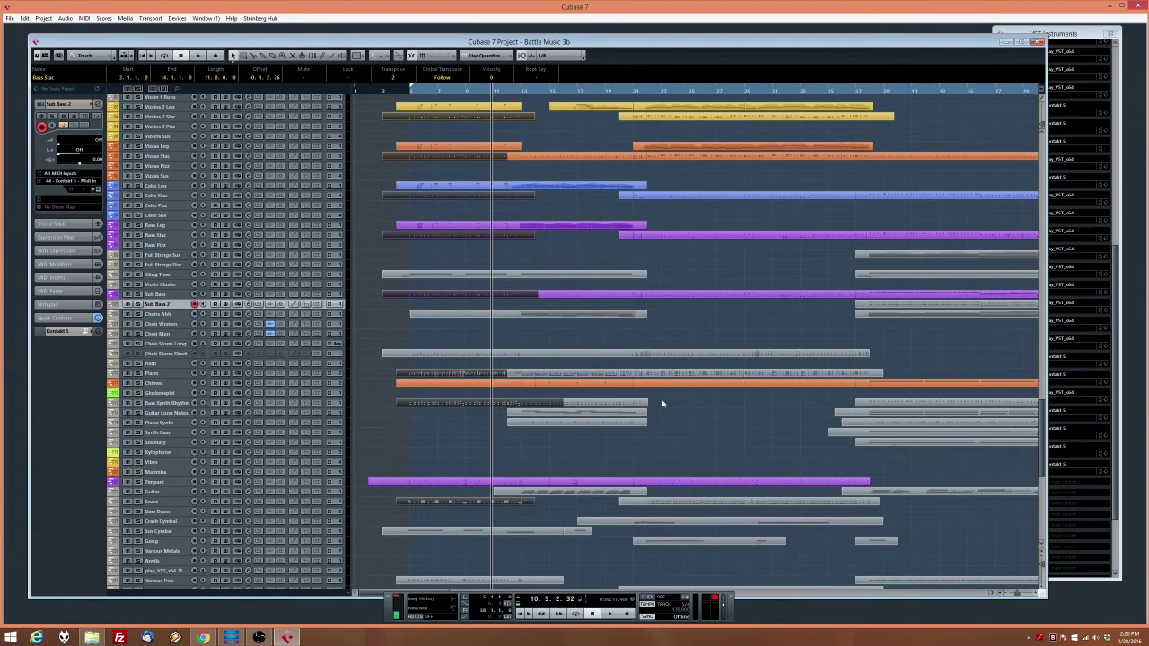
Paste the copied opening parts onto their tracks at bar 53, near the end of the arrangement, and play them
drag(788, 450, 1103, 422)
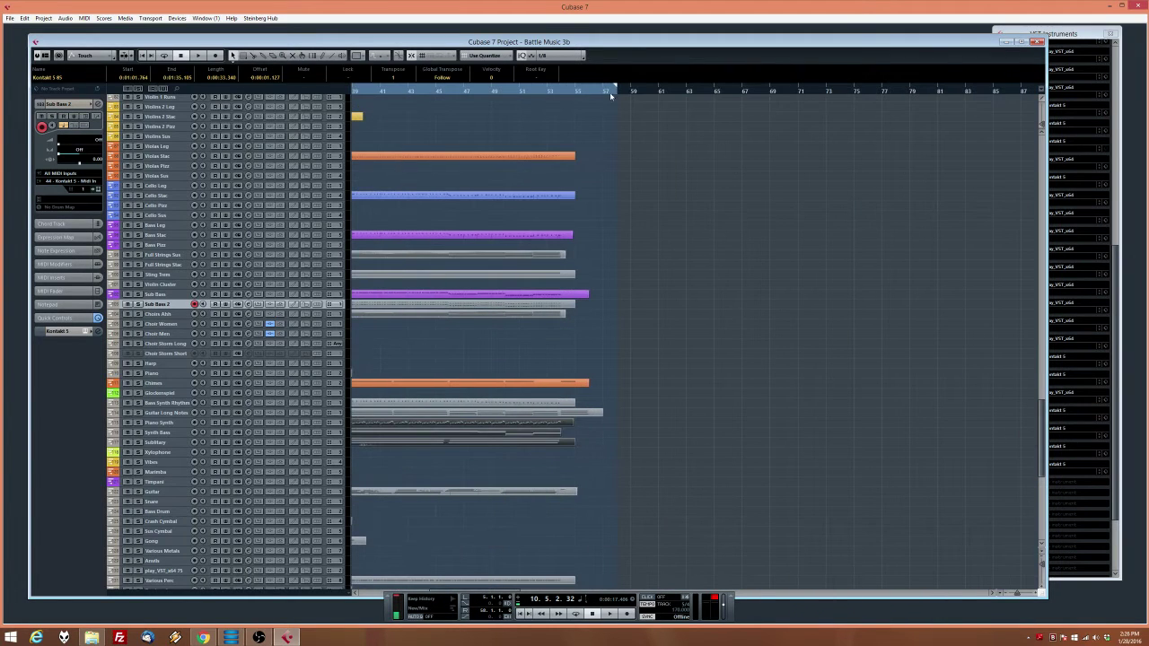
click(548, 89)
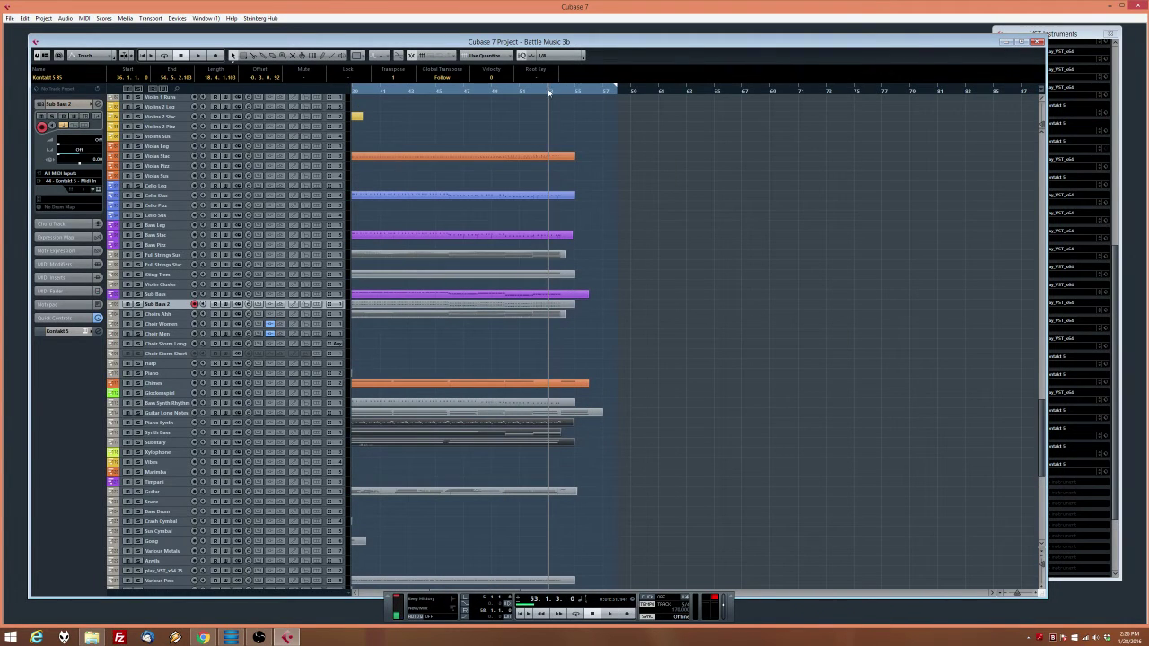
scroll(323, 225, up, 5)
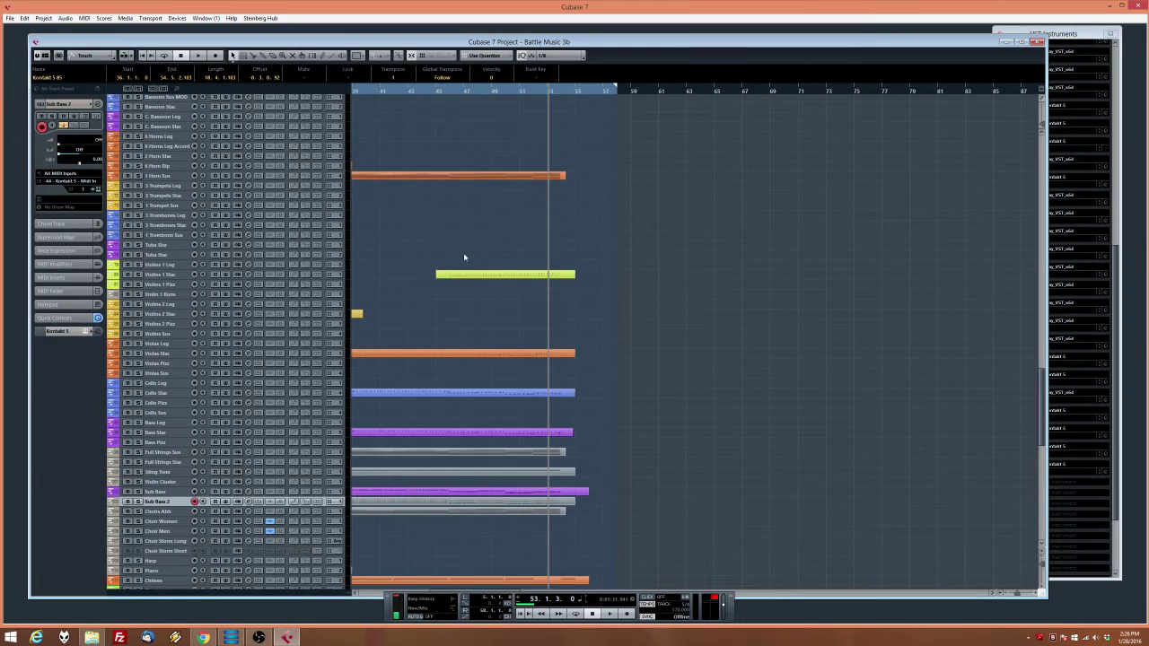
drag(463, 257, 260, 247)
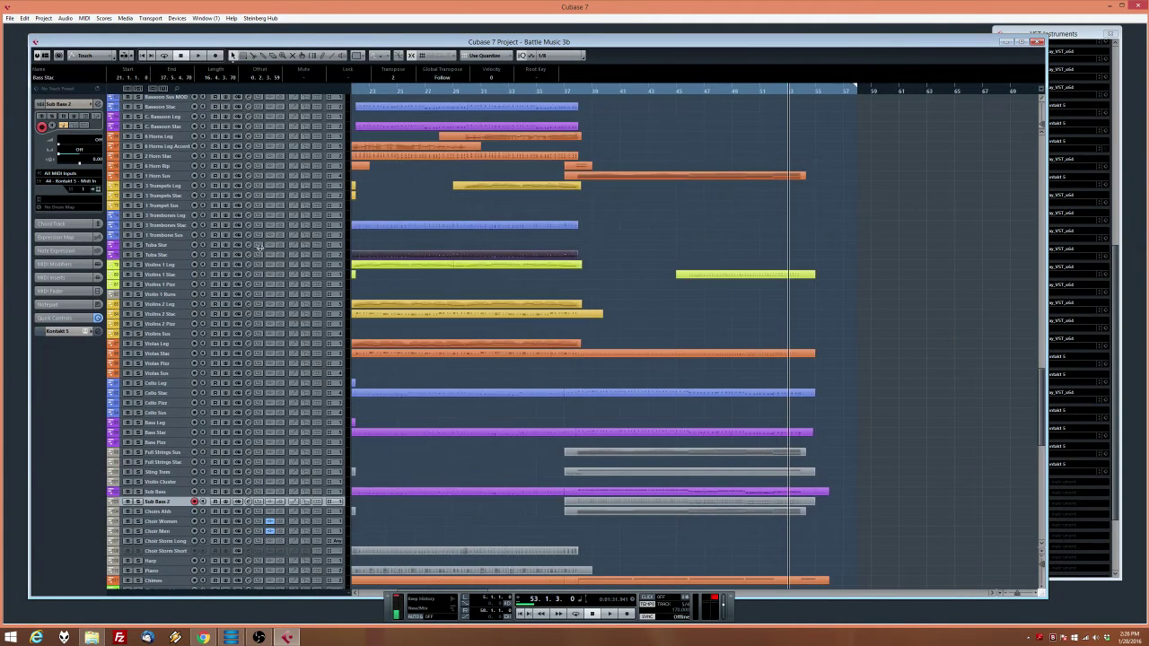
click(187, 226)
key(space)
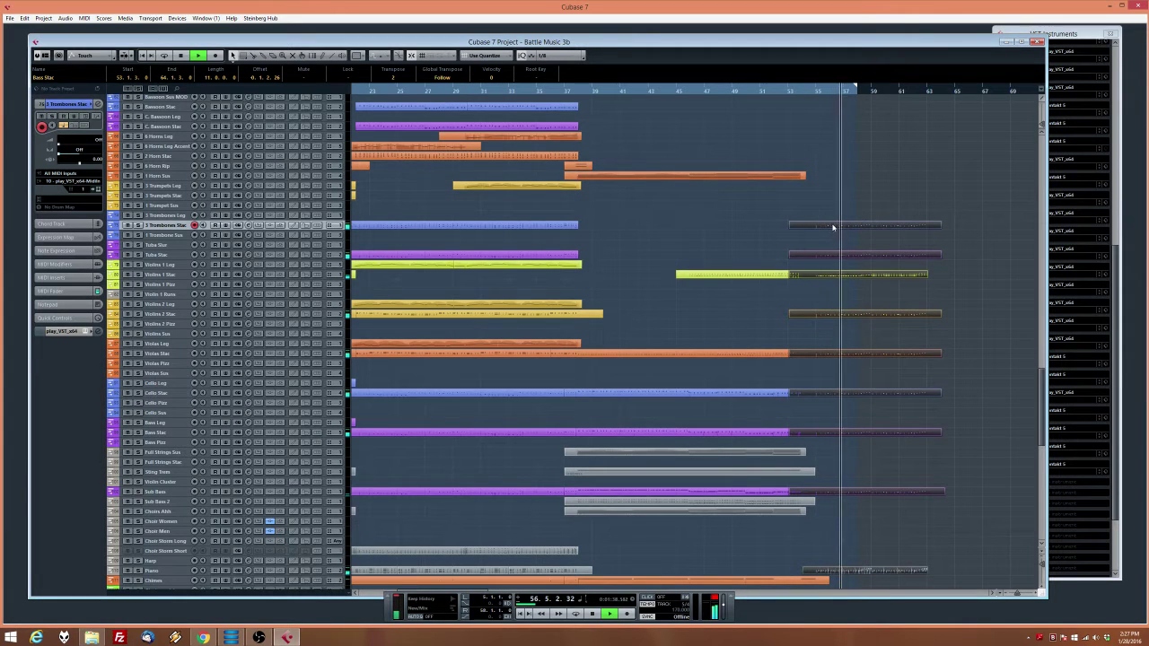
Move the pasted parts so they start at bar 51, and play the overlap with the existing ending
key(space)
drag(836, 225, 807, 227)
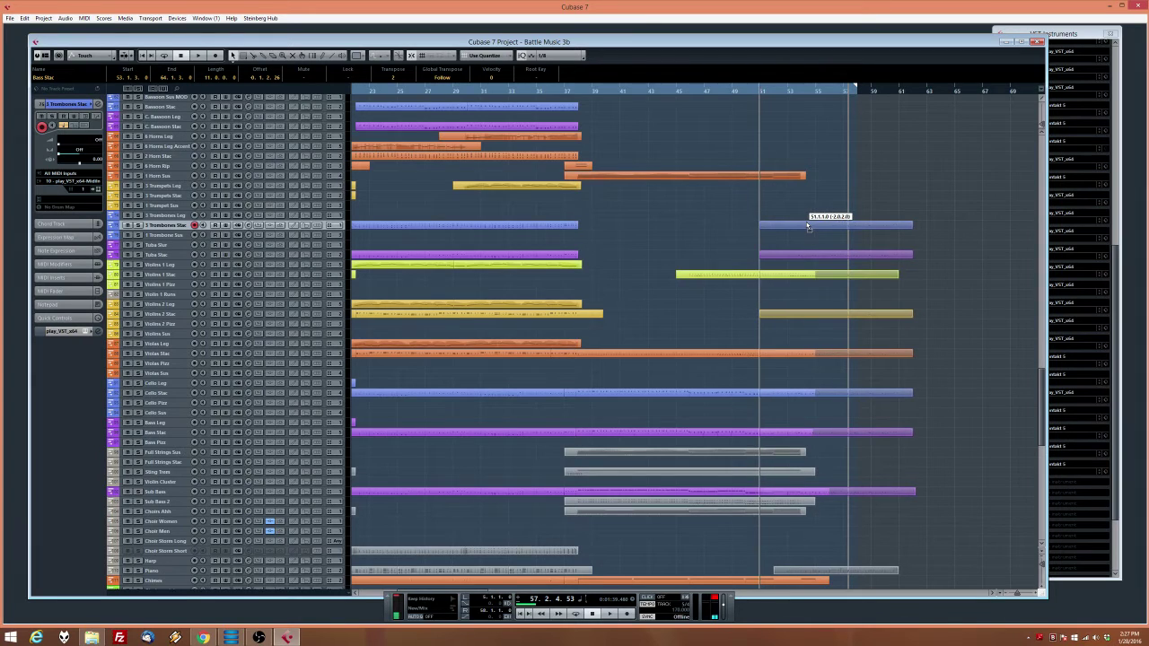
drag(808, 225, 808, 225)
key(space)
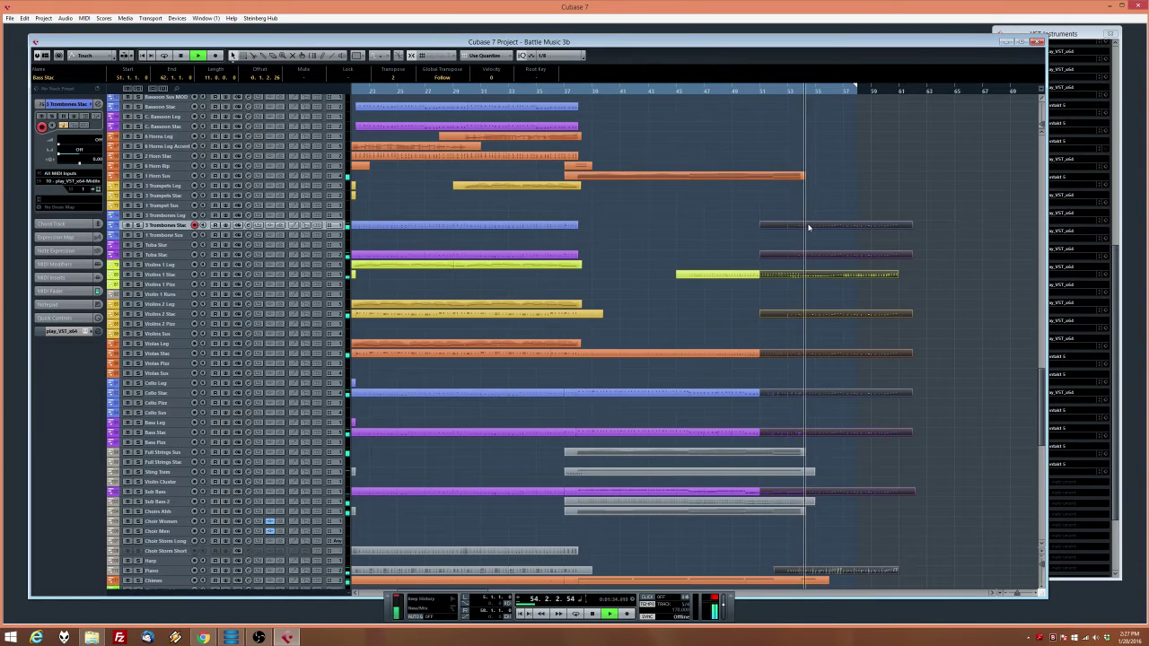
Position the pasted parts so they start at bar 52, and play the transition from just before bar 53
drag(810, 225, 826, 225)
key(h)
key(h)
key(h)
key(h)
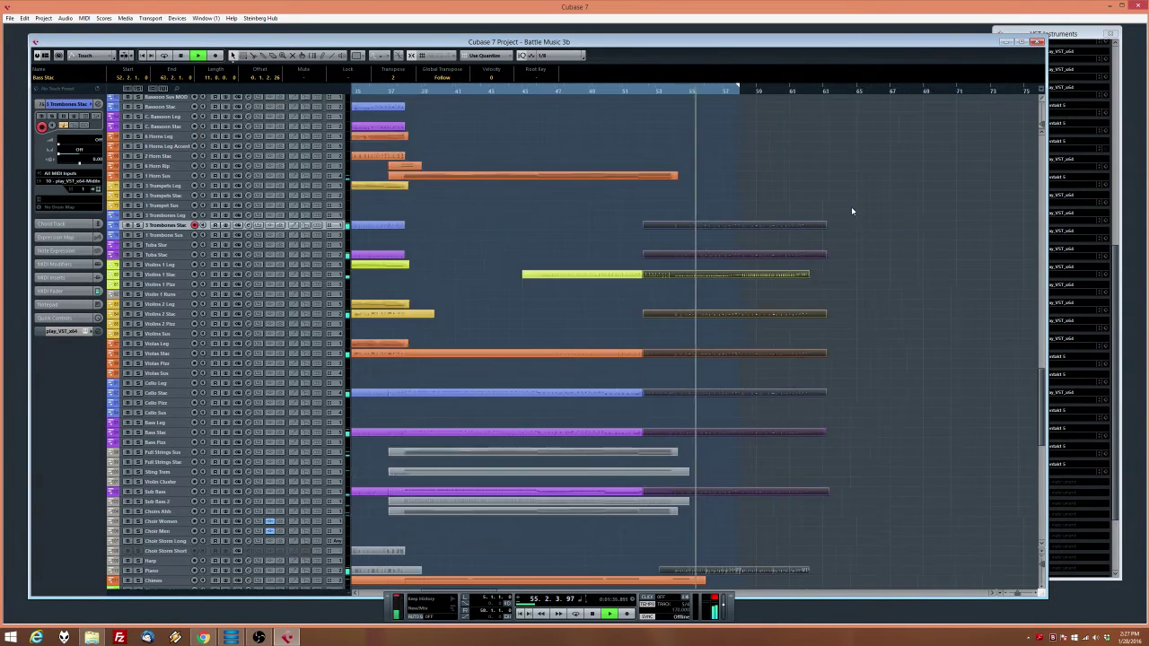
key(space)
key(h)
drag(632, 228, 624, 228)
click(585, 87)
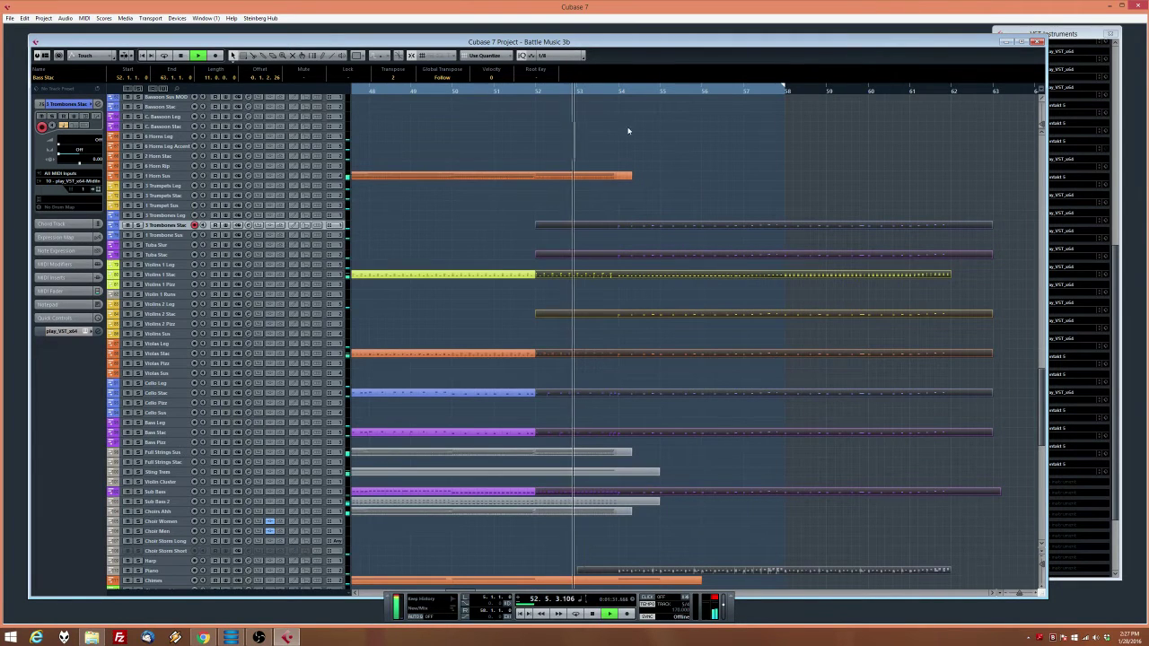
key(space)
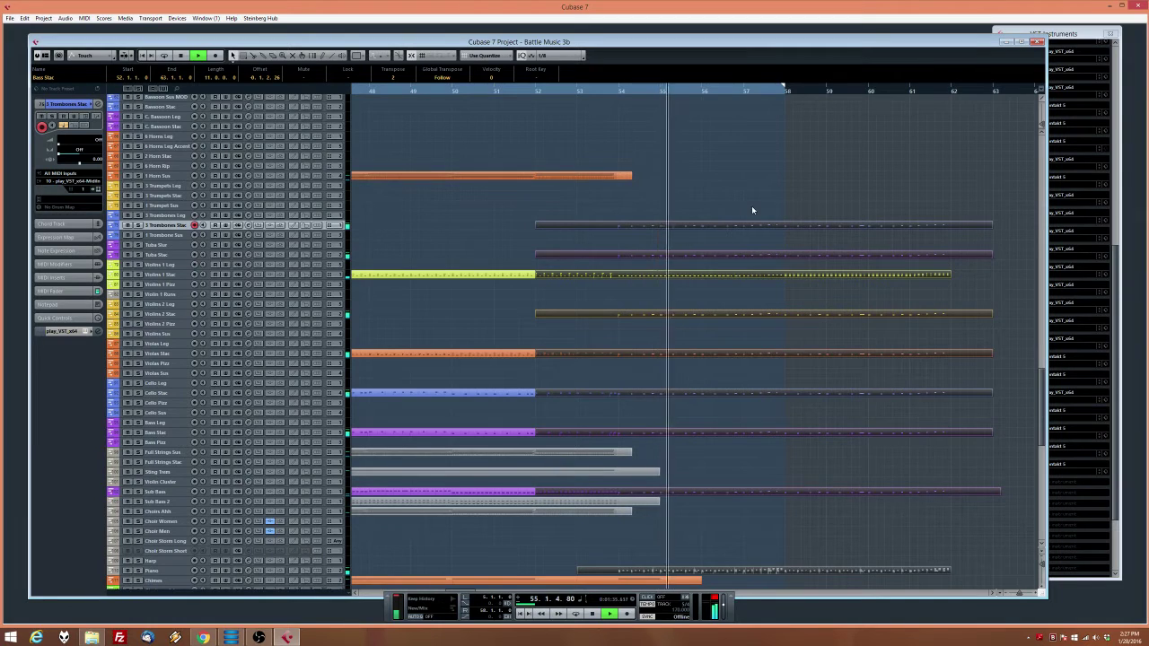
Put the right locator at bar 58, split the pasted parts there, and delete everything beyond the cut
drag(785, 87, 824, 88)
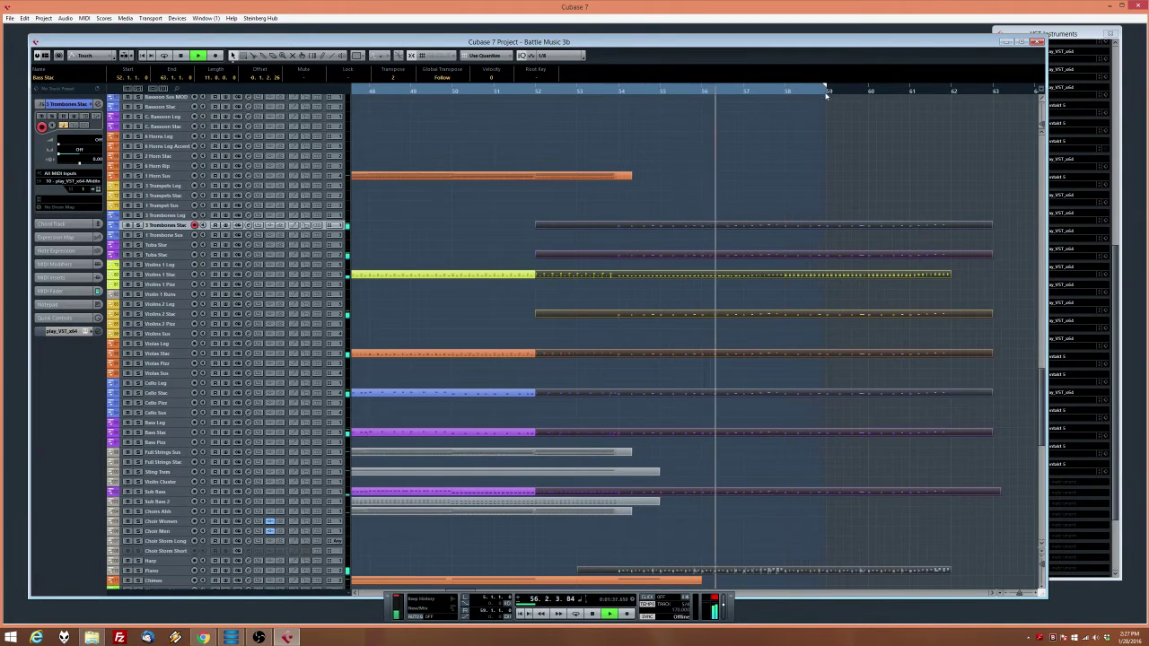
alt+click(787, 90)
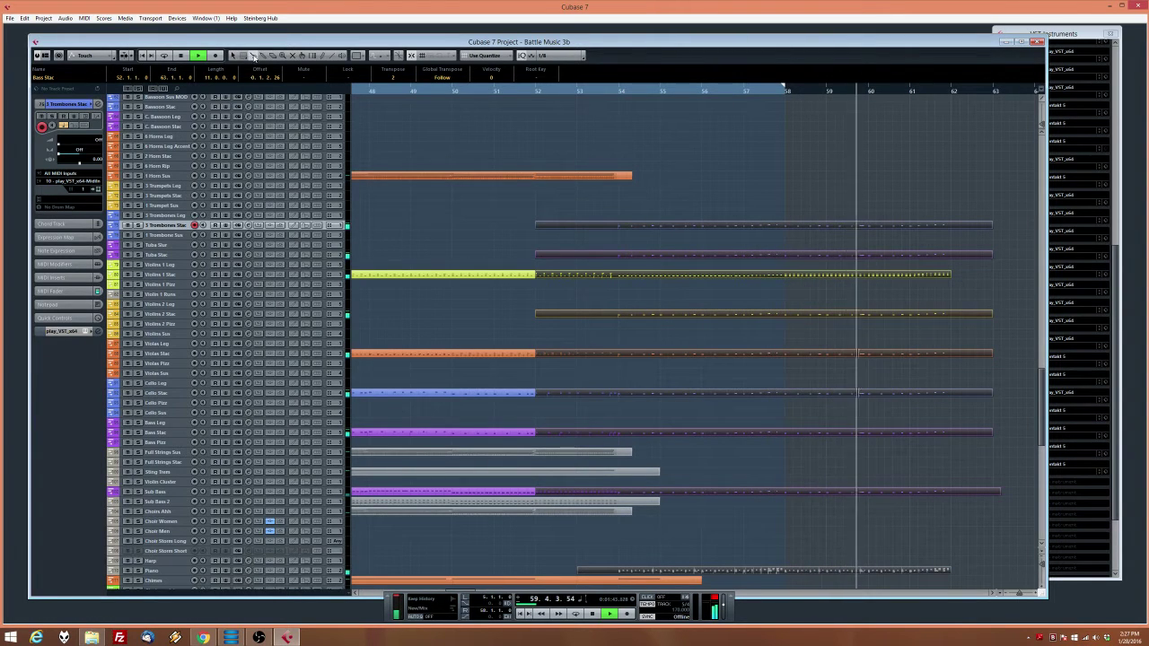
click(786, 227)
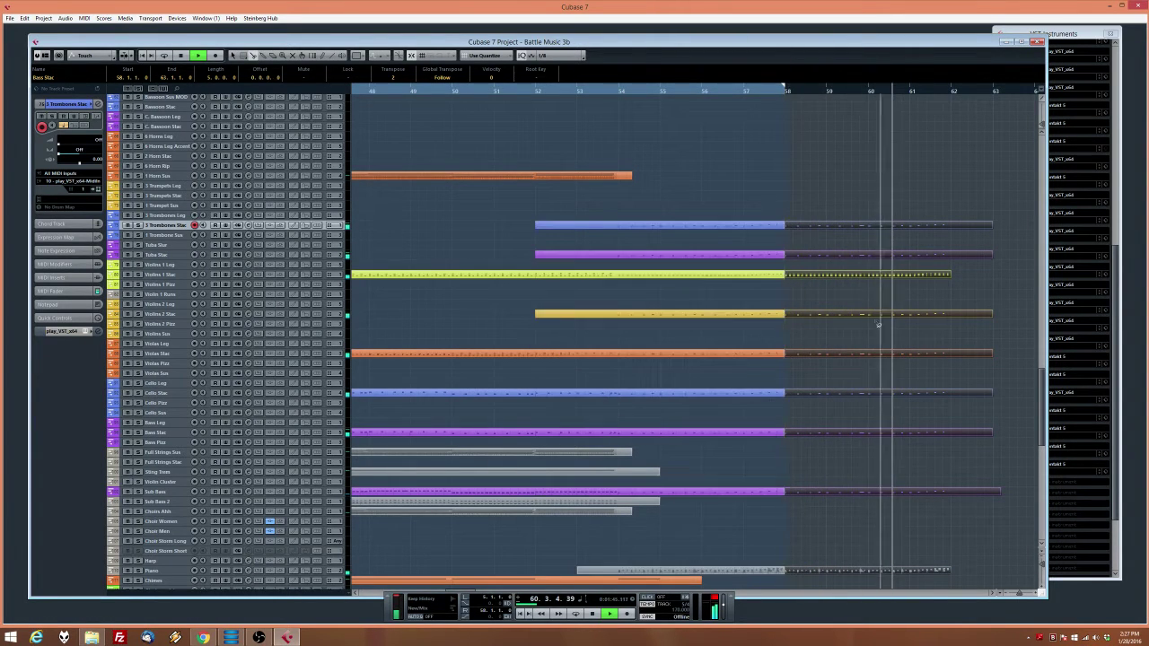
key(Delete)
Play the new ending from bar 52, and open its trombone, tuba, Violins 2, viola, cello, bass and sub bass parts together in the Key Editor
click(536, 89)
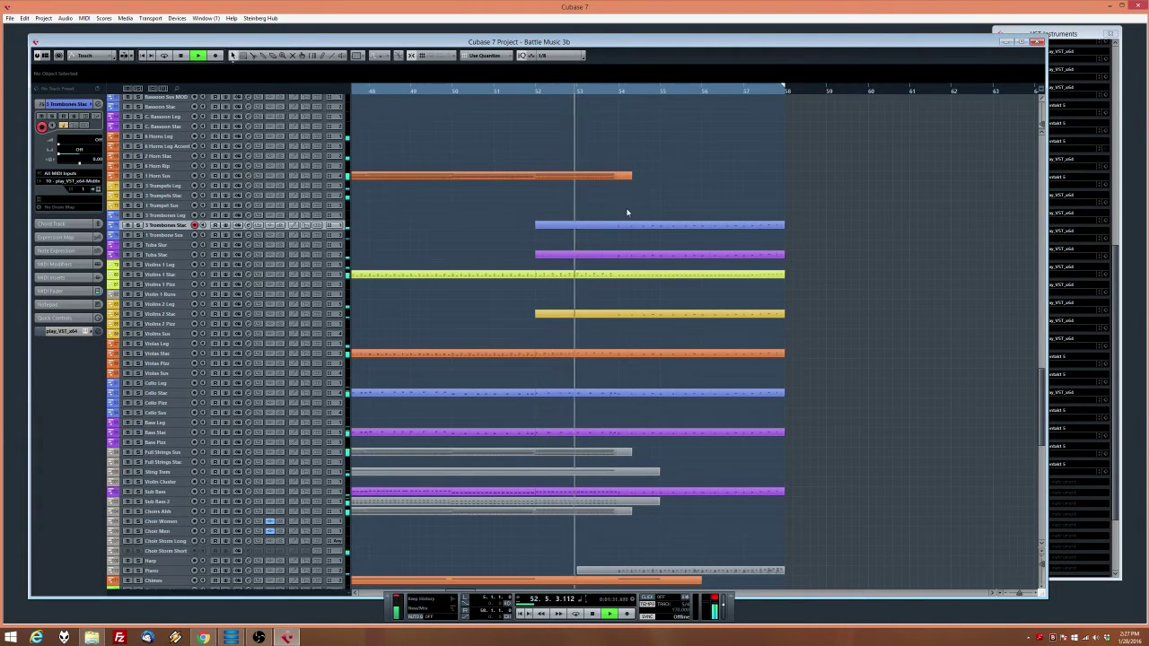
drag(626, 211, 701, 258)
drag(643, 291, 705, 400)
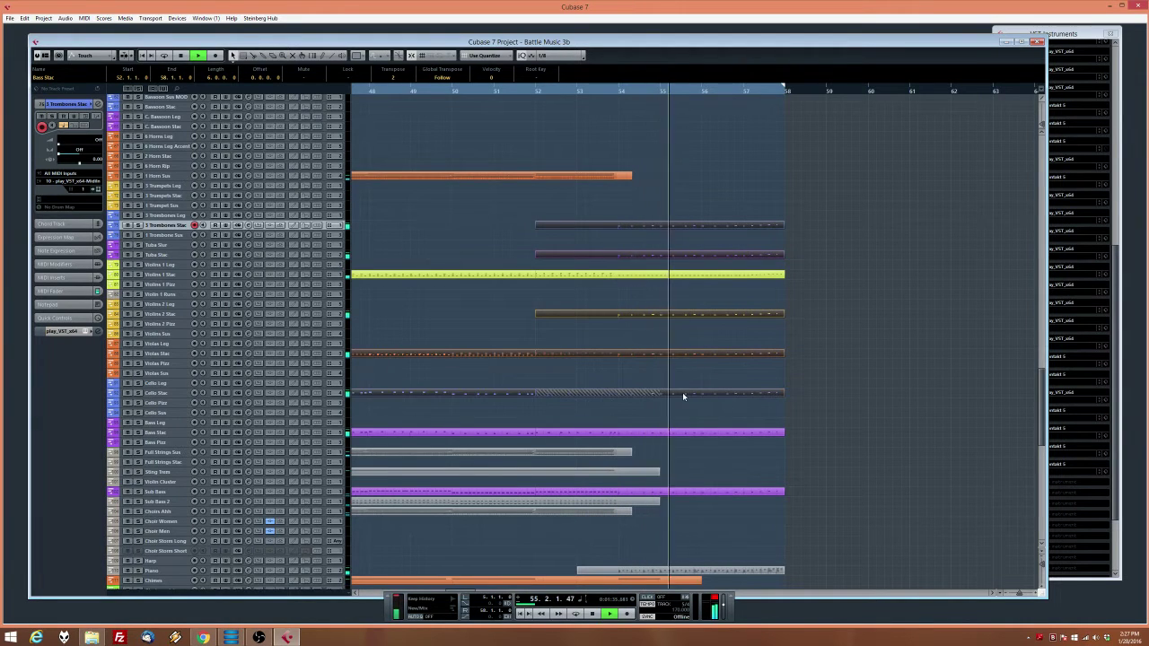
shift+click(673, 432)
drag(682, 487, 682, 488)
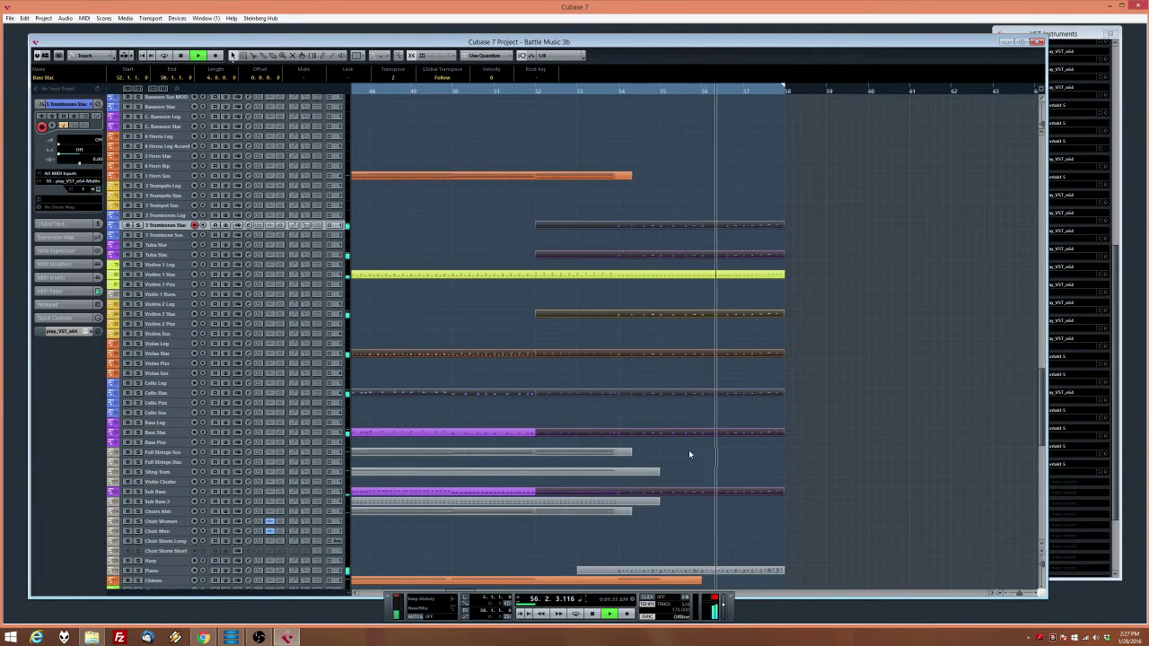
scroll(694, 474, down, 3)
double_click(678, 395)
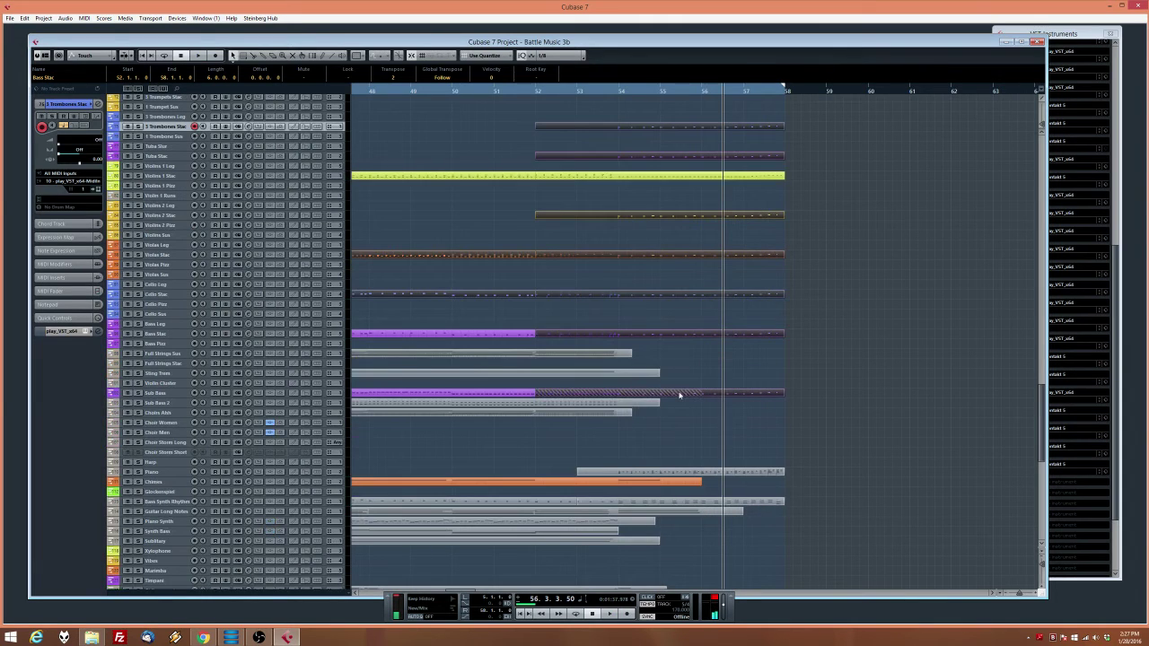
Lower the raised accent notes in bars 54 to 56 to the repeated pitch in the upper three octave layers, and play from bar 54
key(h)
key(h)
key(h)
key(h)
key(h)
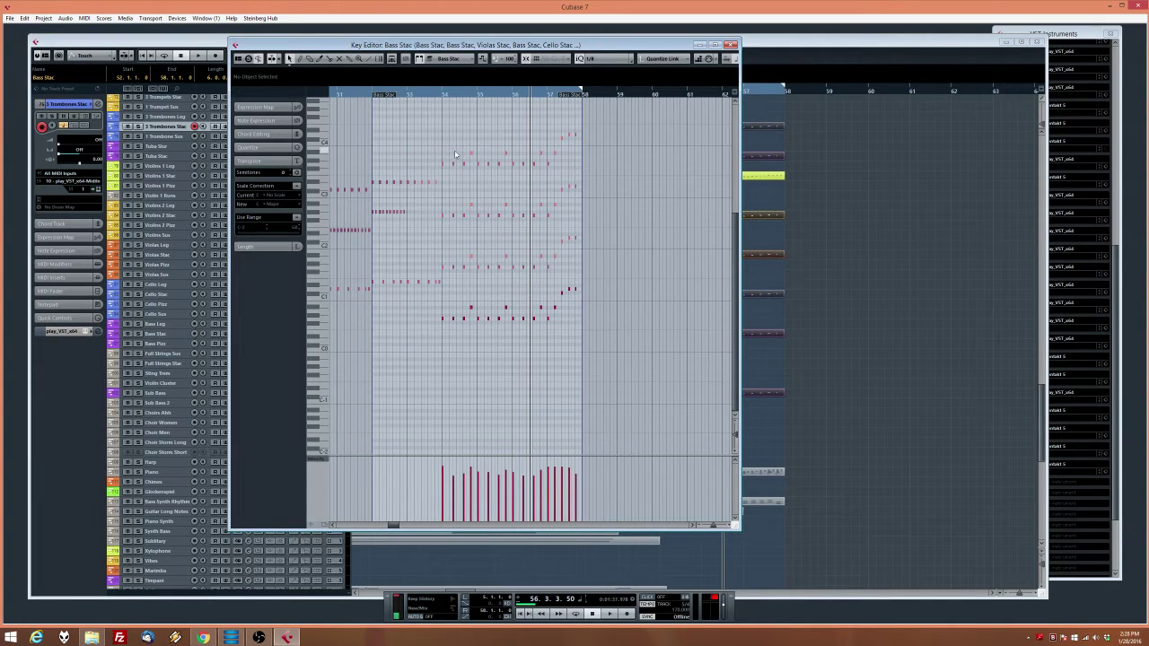
drag(451, 152, 543, 162)
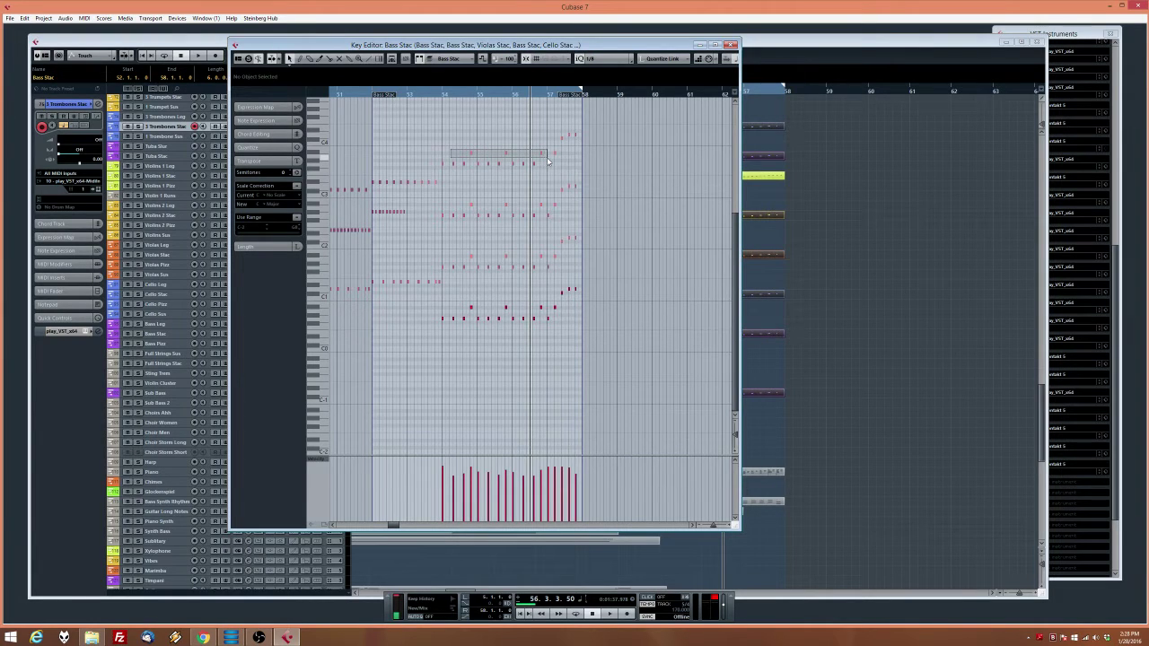
drag(548, 159, 548, 160)
drag(451, 201, 547, 213)
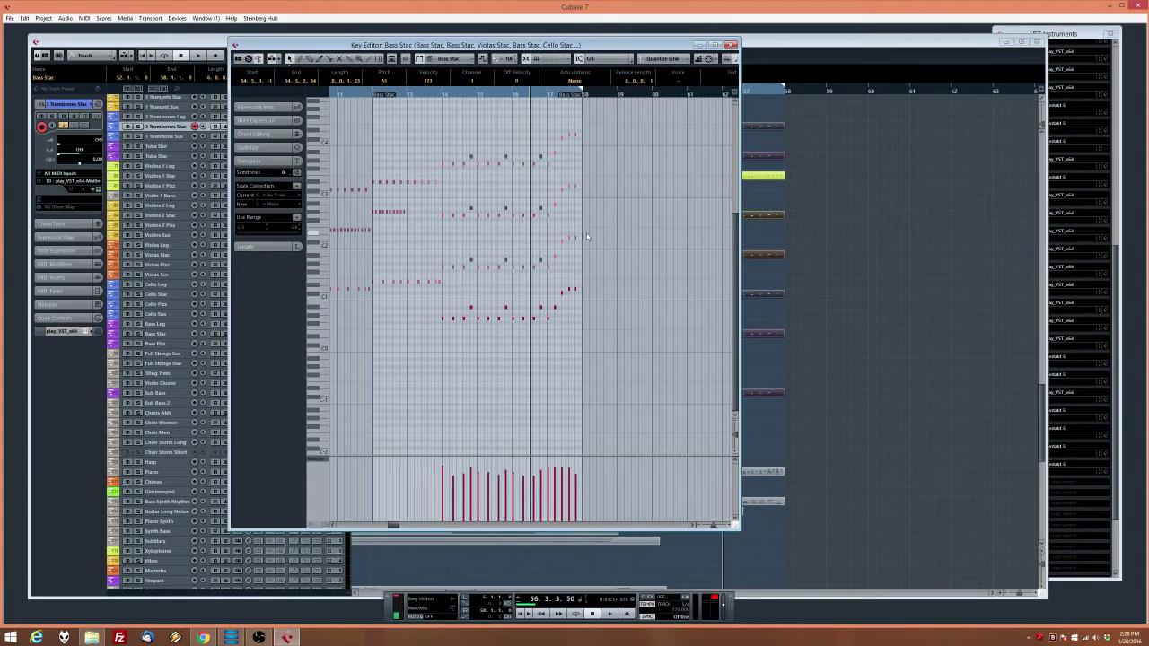
click(439, 94)
key(space)
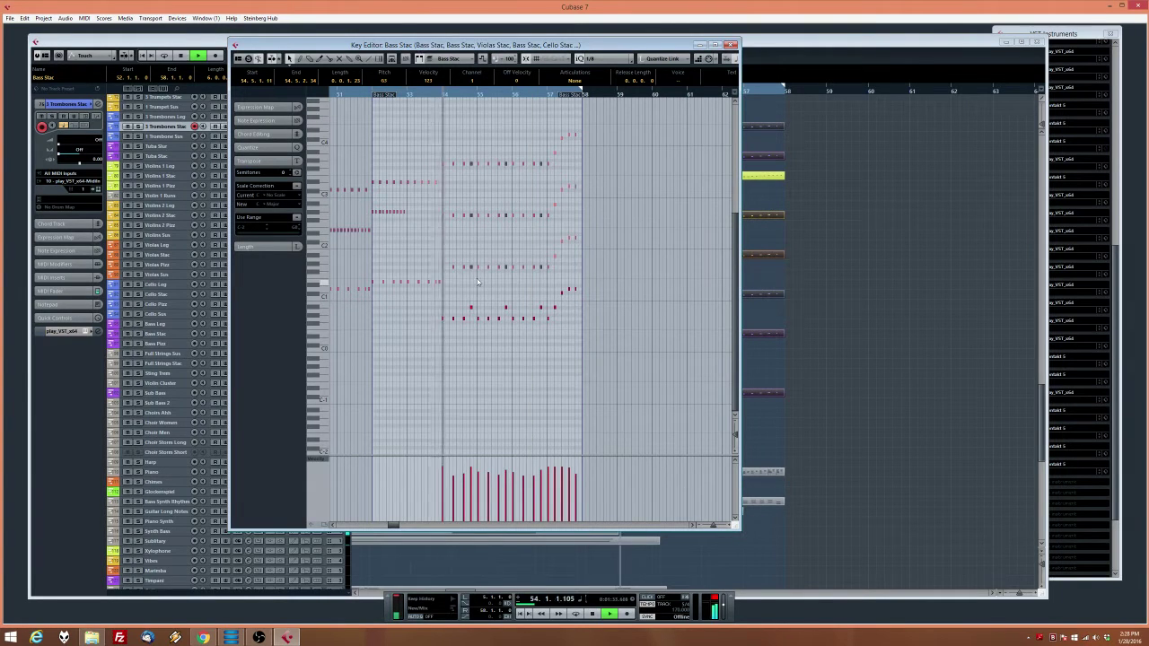
scroll(486, 284, up, 3)
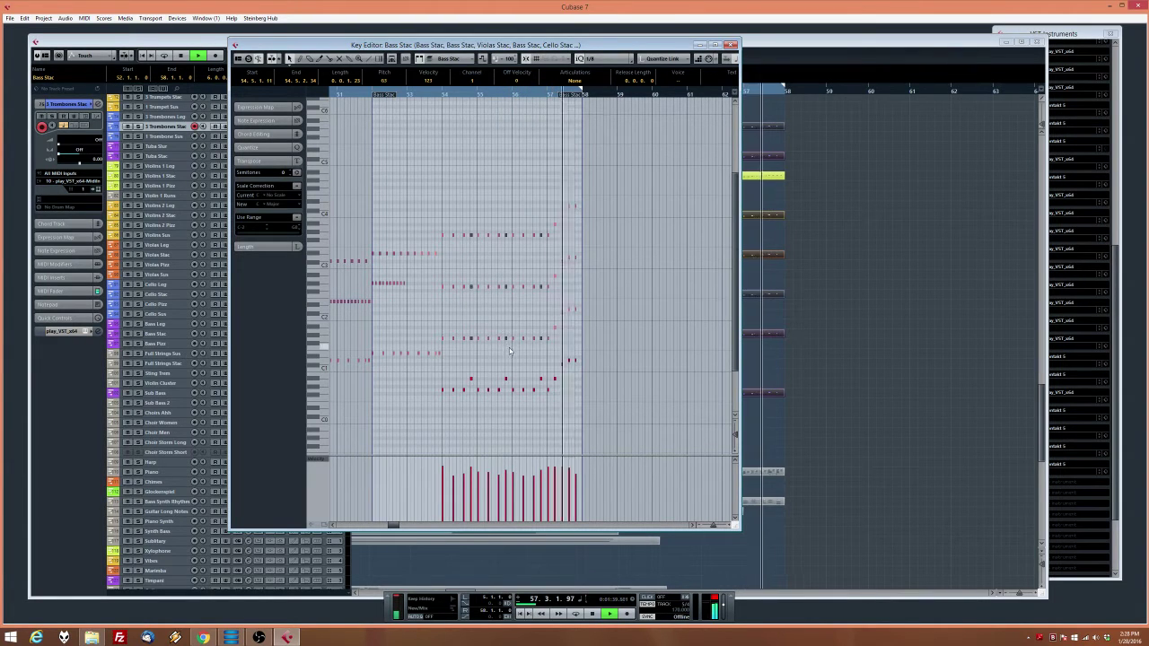
key(space)
Lower the rising figure in bar 57 across all octave layers to the repeated pitch, with its last two notes sharing one slightly higher pitch
click(506, 339)
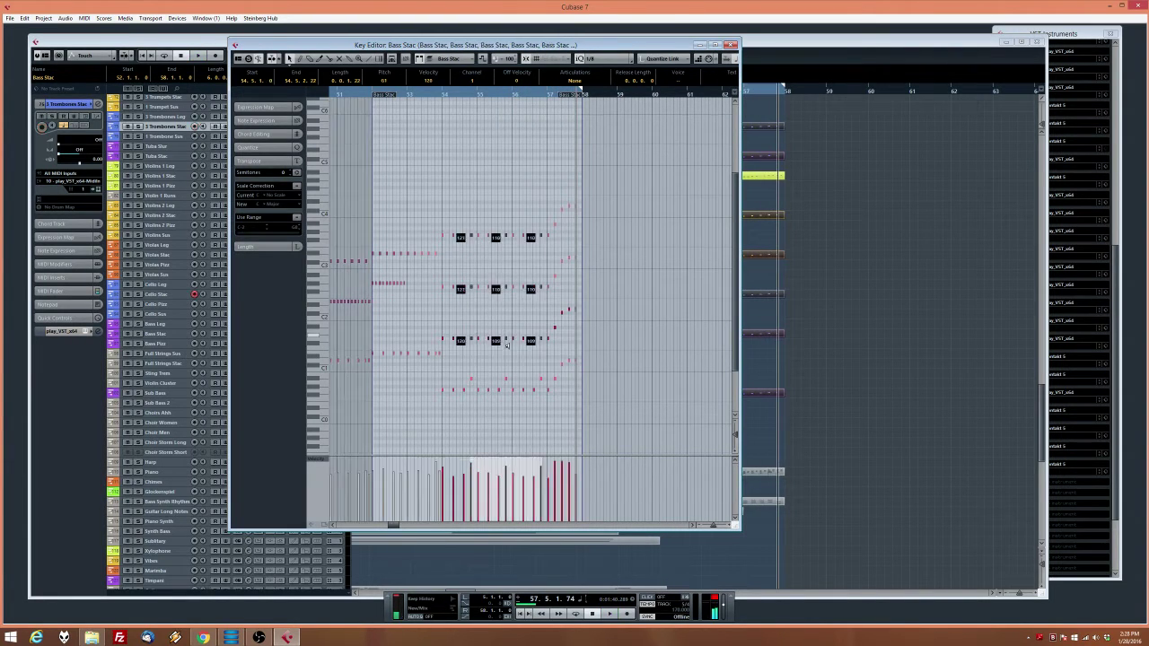
click(599, 353)
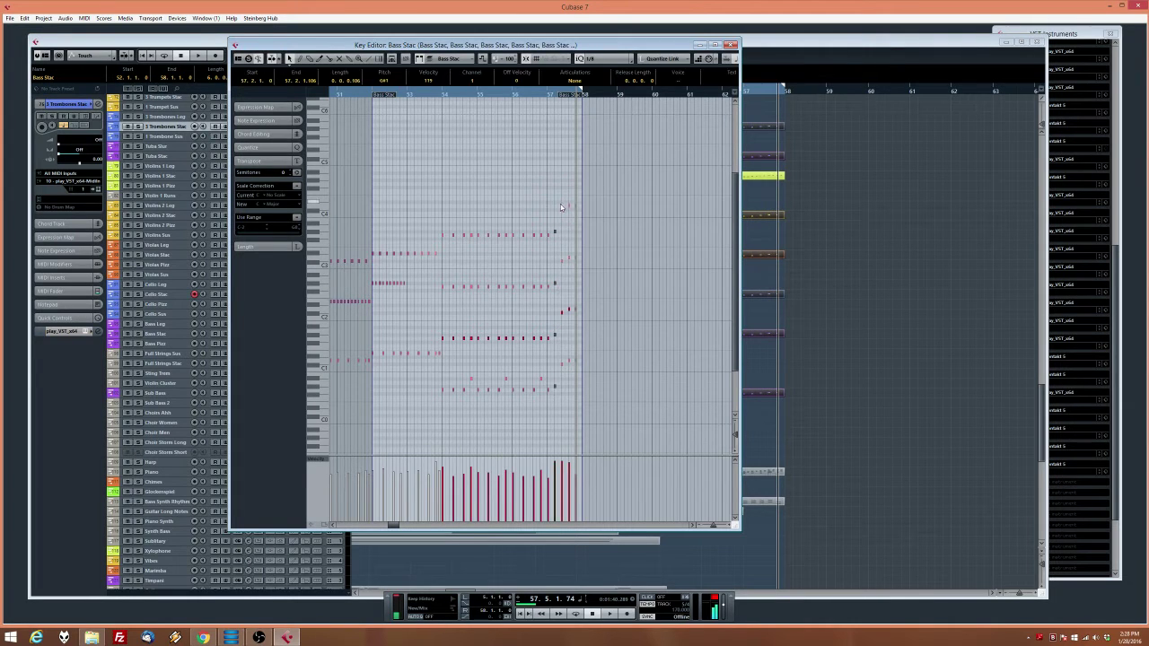
drag(560, 192, 572, 397)
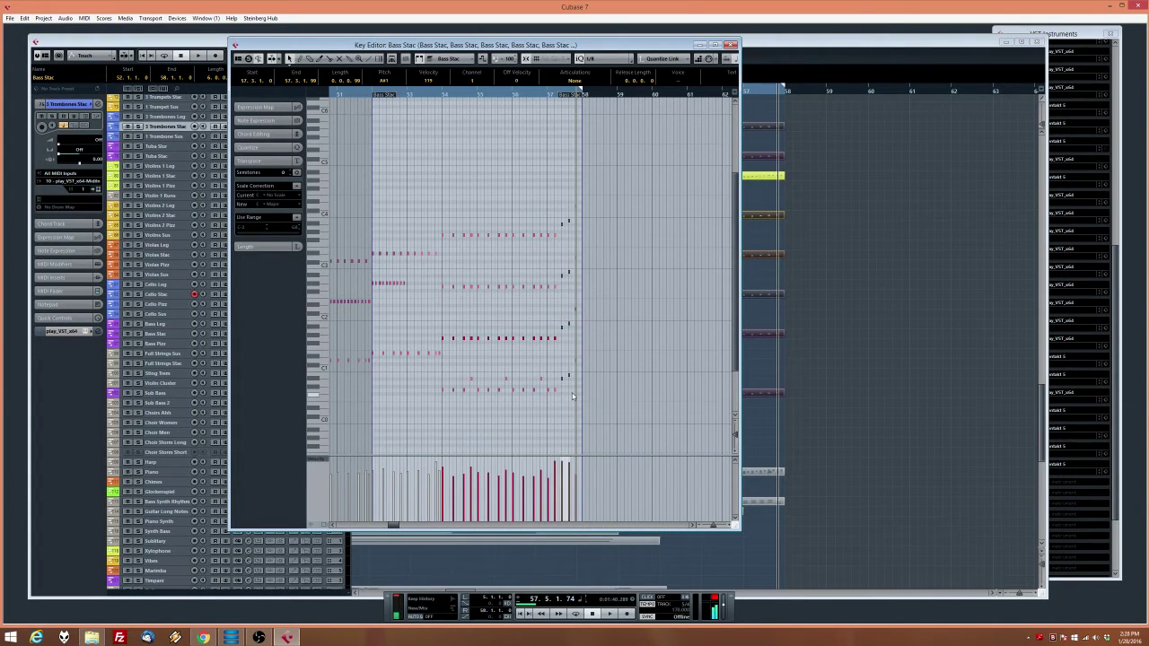
click(572, 395)
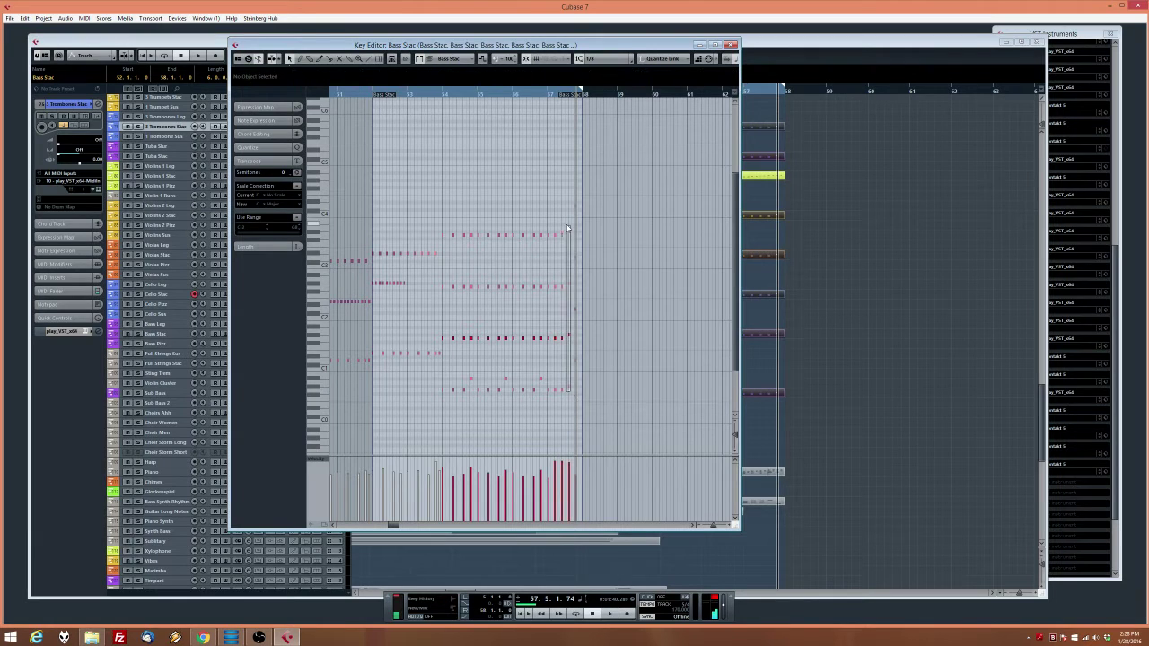
drag(566, 226, 579, 205)
drag(580, 398, 575, 403)
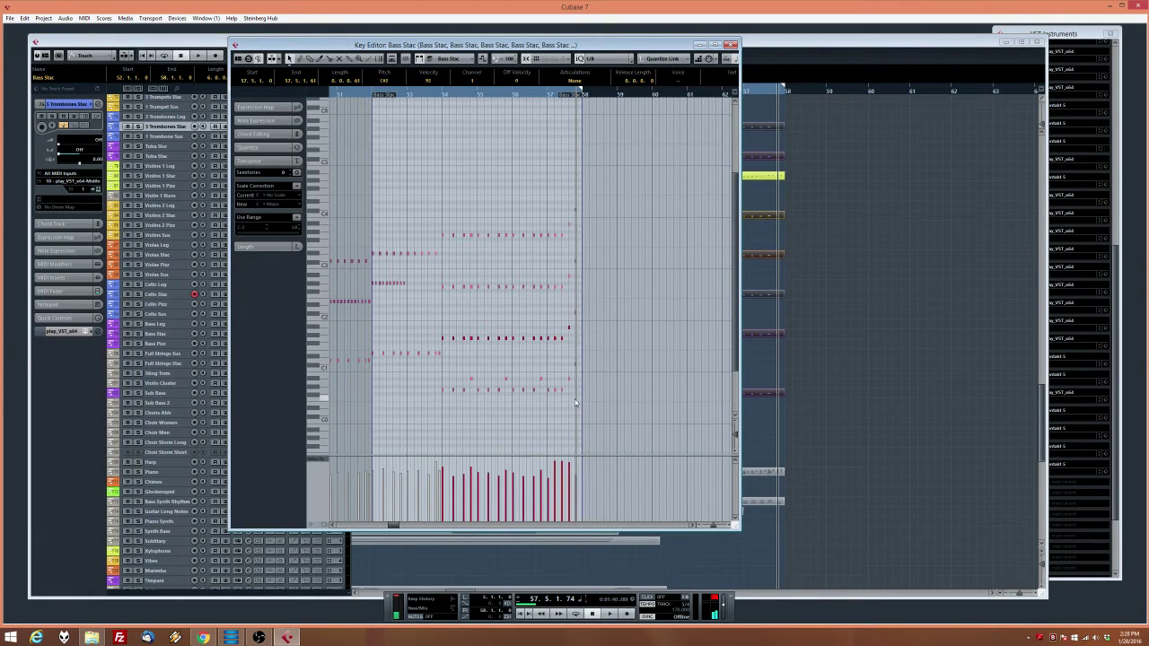
Play the revised ending from about bar 53, close the Key Editor, and enable cycling between bars 5 and 58
double_click(423, 94)
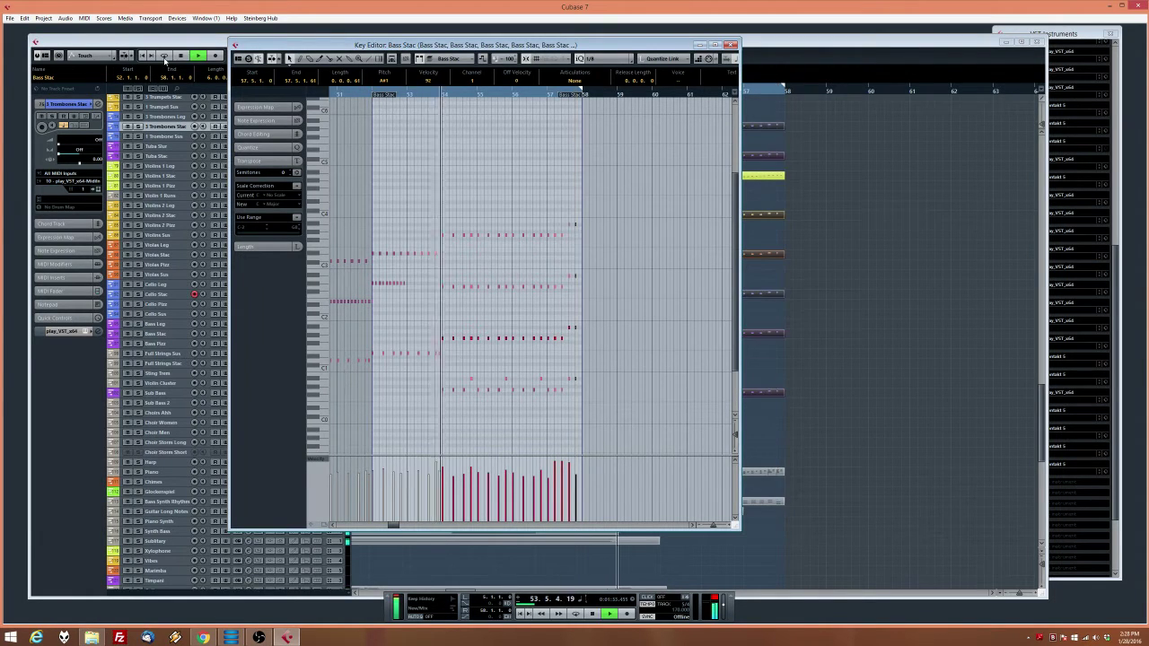
key(Return)
scroll(563, 118, left, 15)
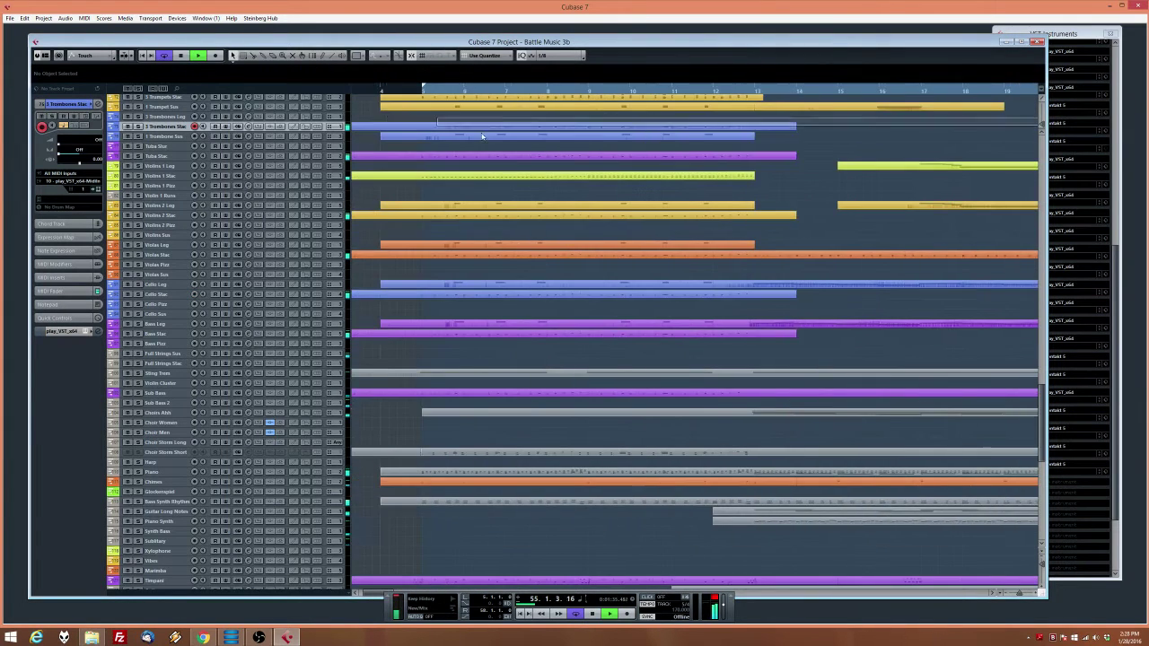
Stop playback, select the layered staccato parts from bars 52 to 58, including Violins 1, and open them together in the Key Editor
drag(607, 129, 550, 202)
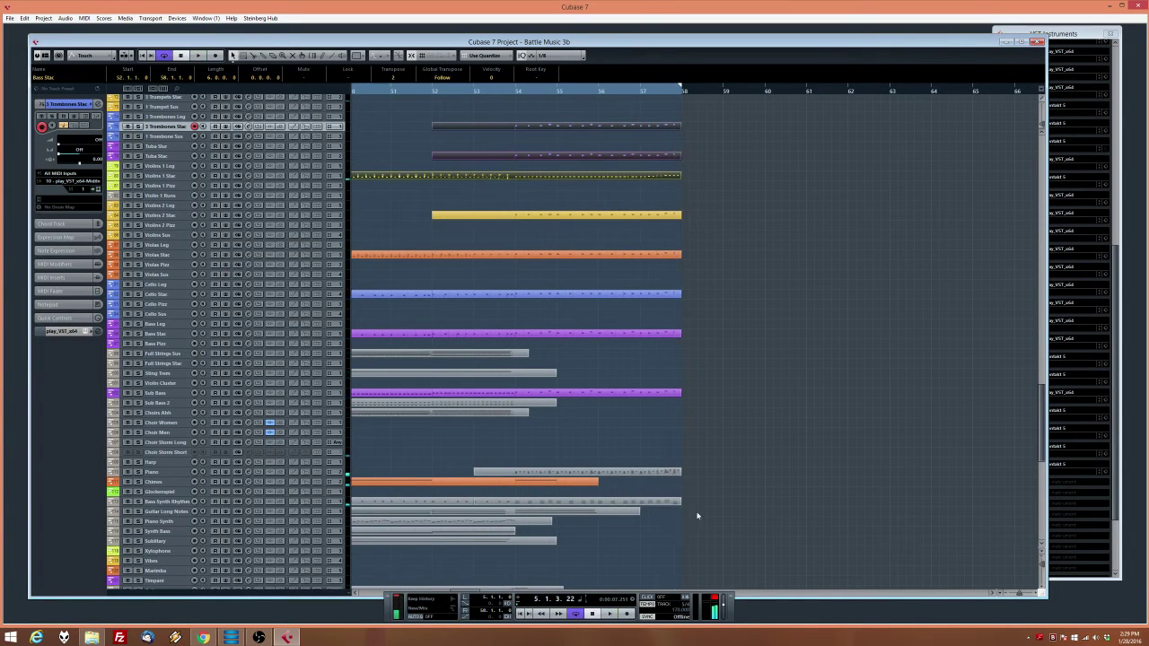
scroll(682, 467, up, 10)
key(space)
scroll(651, 406, down, 5)
double_click(644, 320)
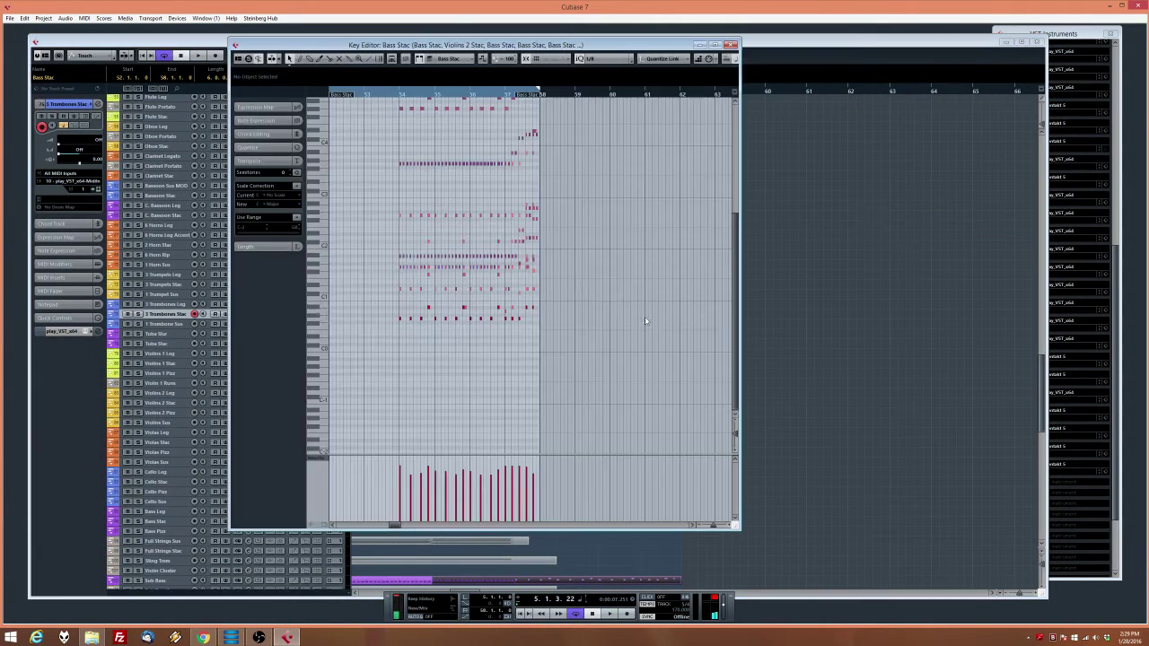
Select the bar 54 notes across all layers, examine how their octaves stack up, and close the Key Editor
scroll(415, 200, up, 4)
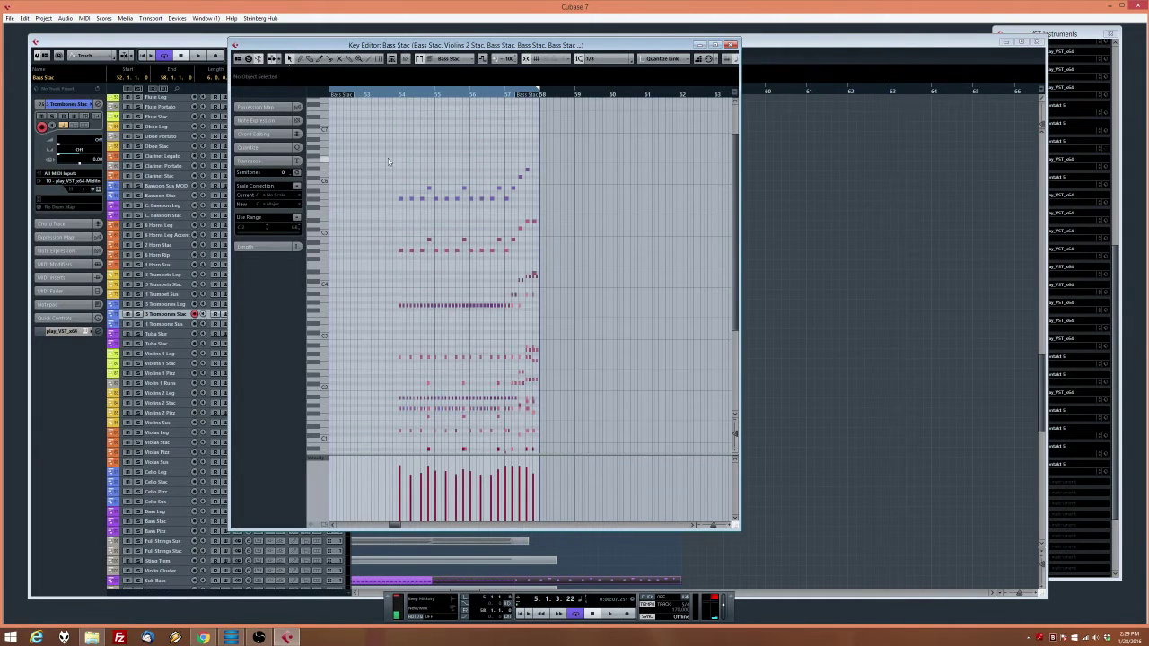
drag(387, 158, 435, 401)
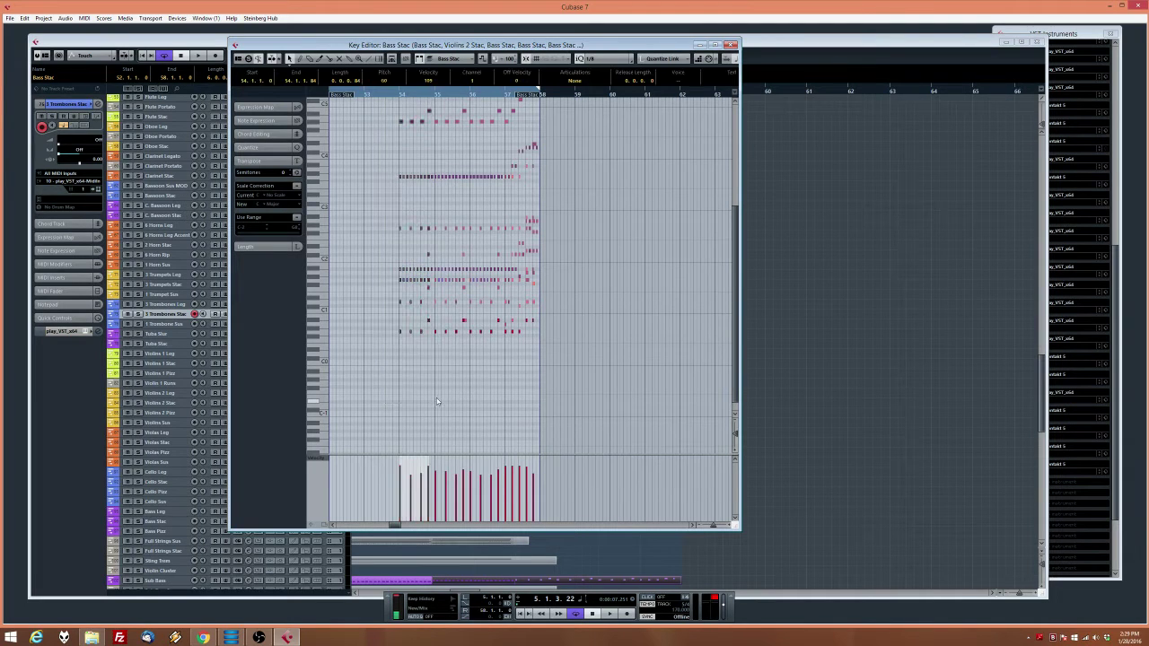
scroll(528, 387, up, 2)
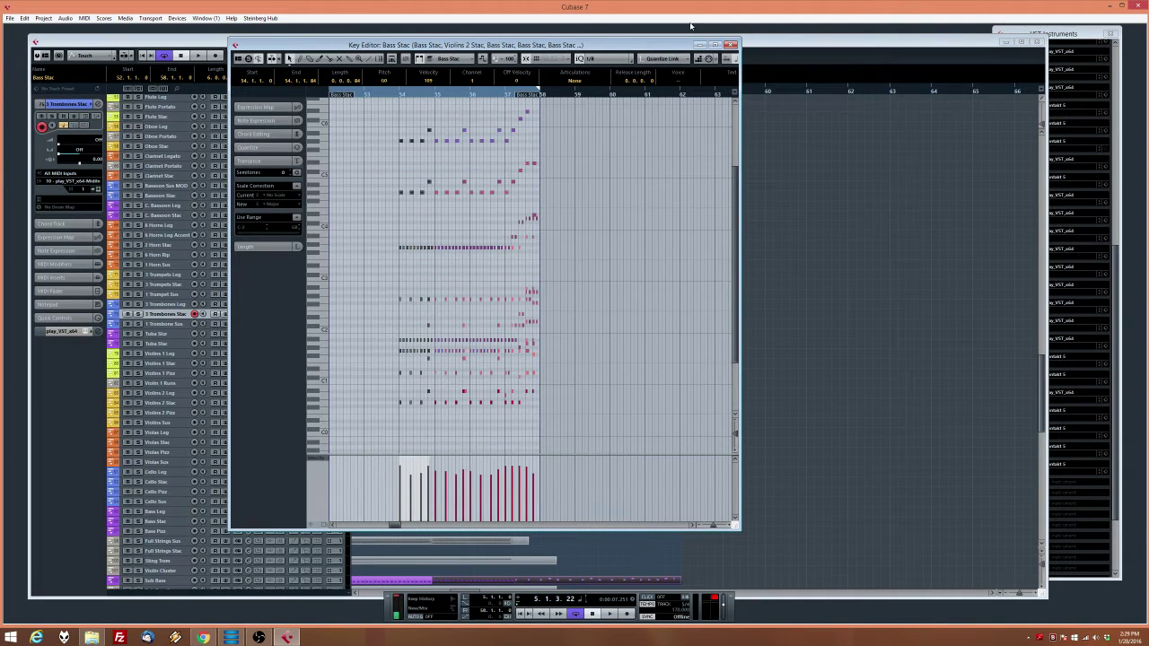
click(731, 46)
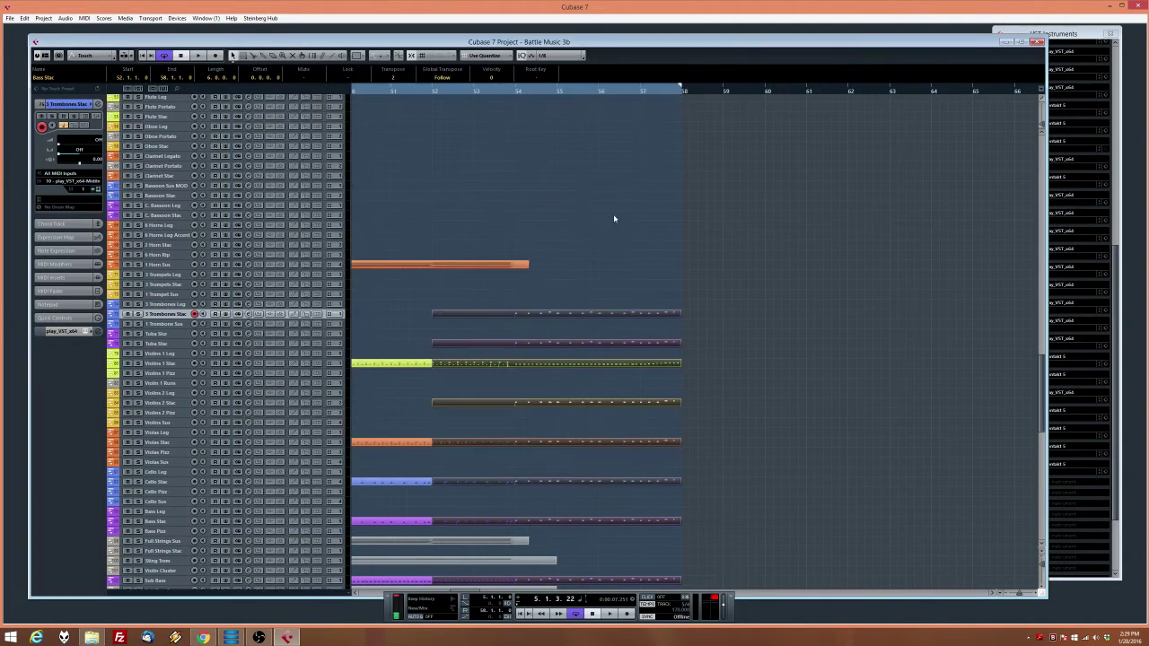
Open the layered staccato parts together and replace all bar 57 notes with the copied one-bar repeating pattern
double_click(614, 314)
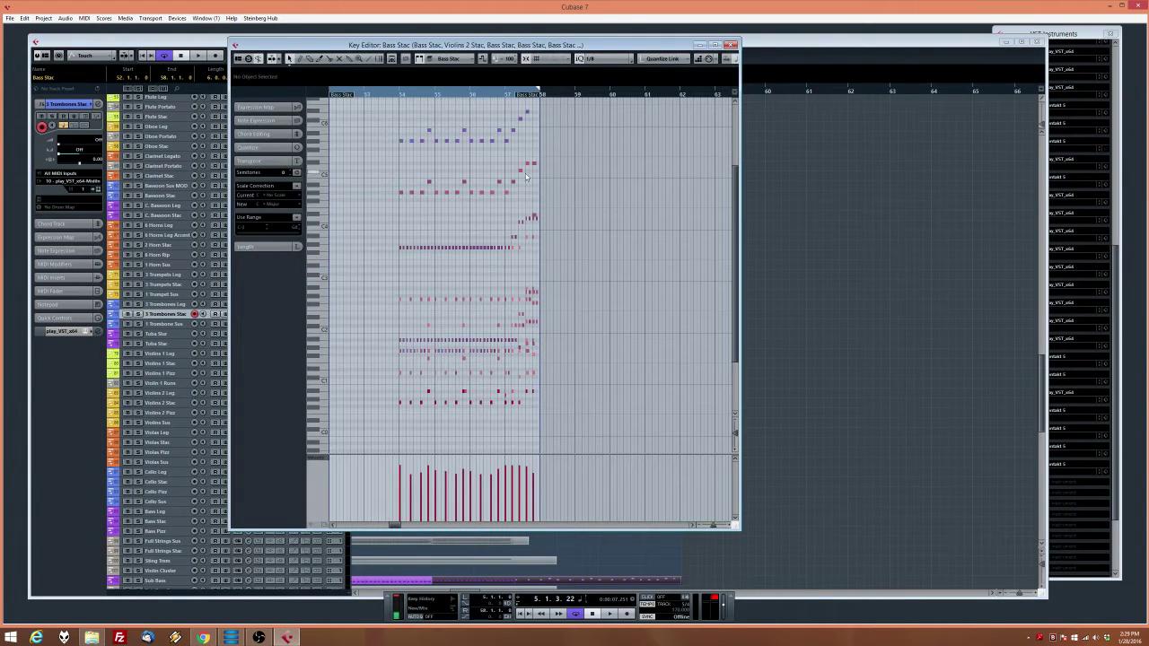
drag(566, 456, 508, 106)
key(Delete)
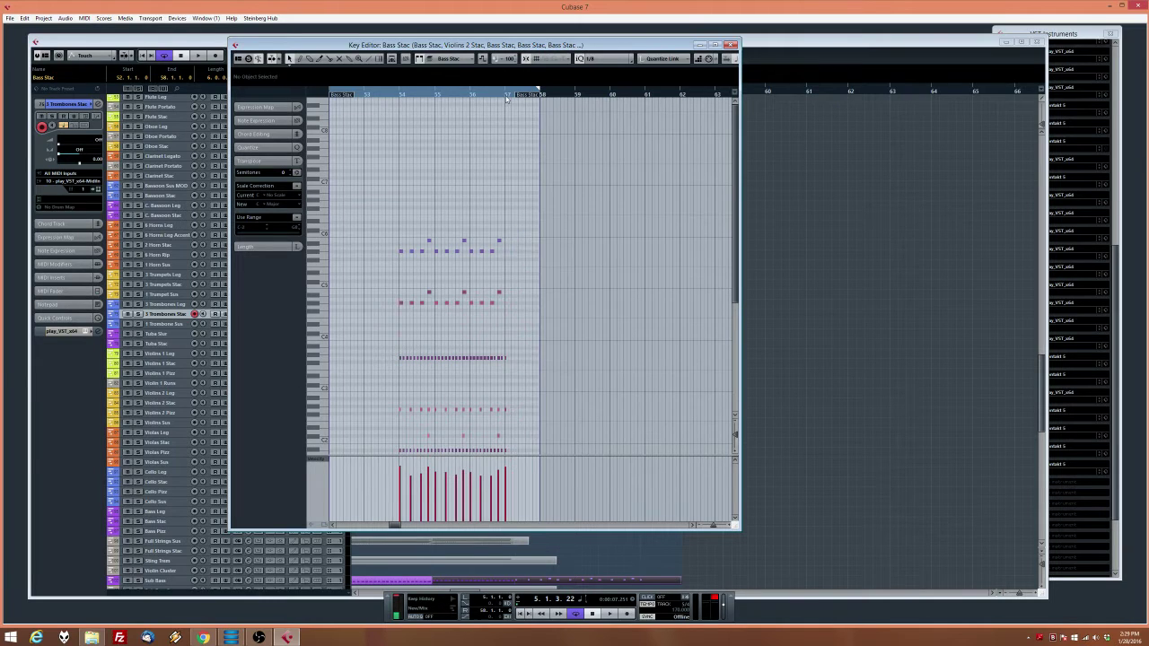
click(506, 95)
key(ctrl+v)
Play the loop transition and the ending from about bar 52 in the arrangement, closing the Key Editor
click(393, 95)
key(space)
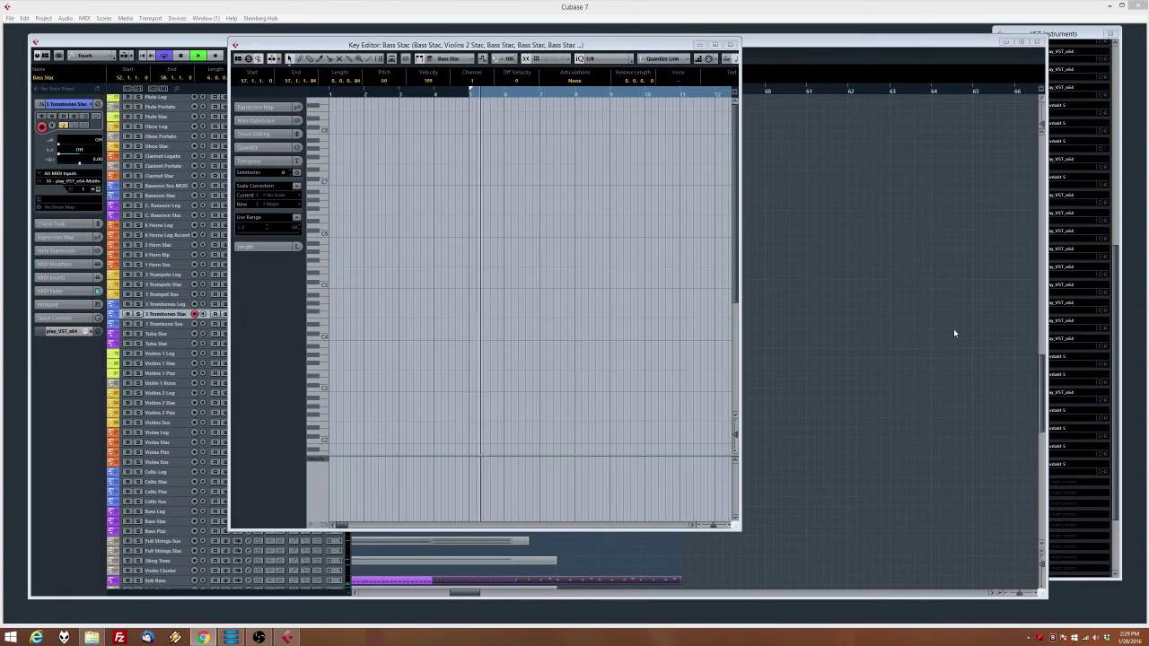
click(737, 47)
click(732, 45)
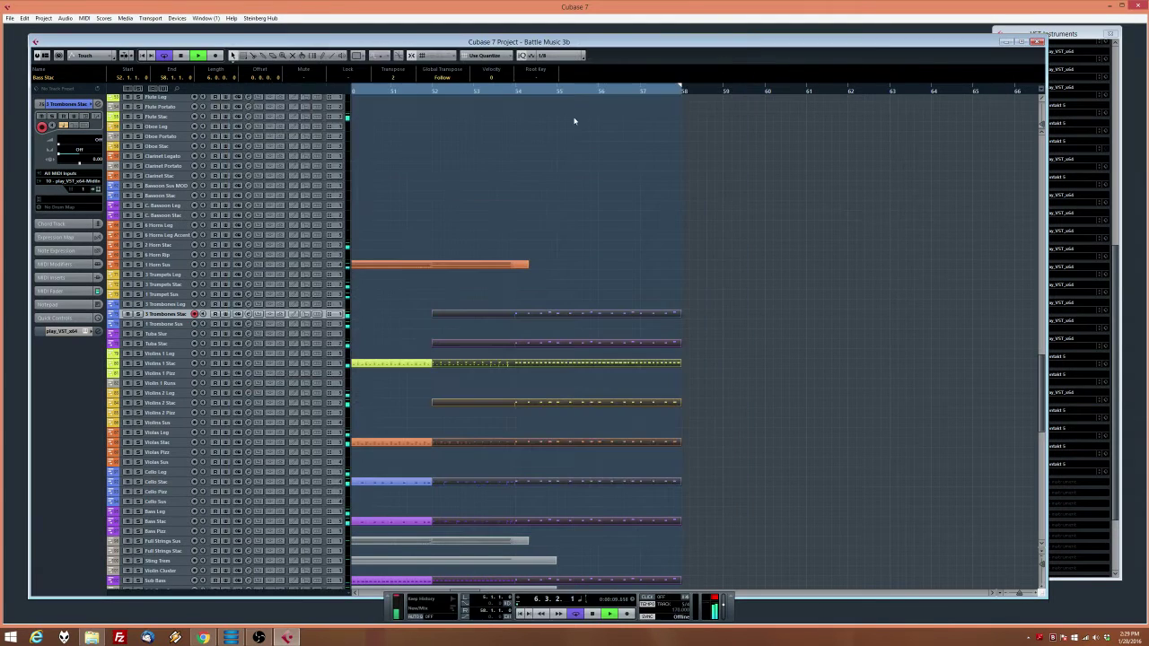
click(423, 91)
scroll(537, 179, down, 4)
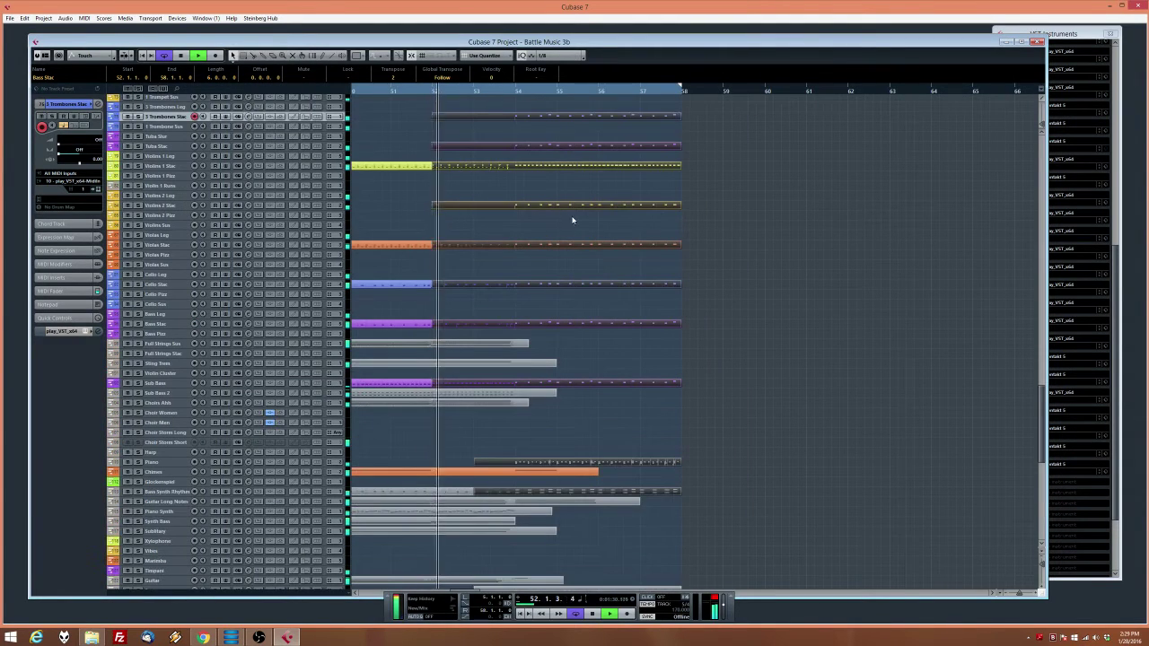
key(space)
key(alt+Tab)
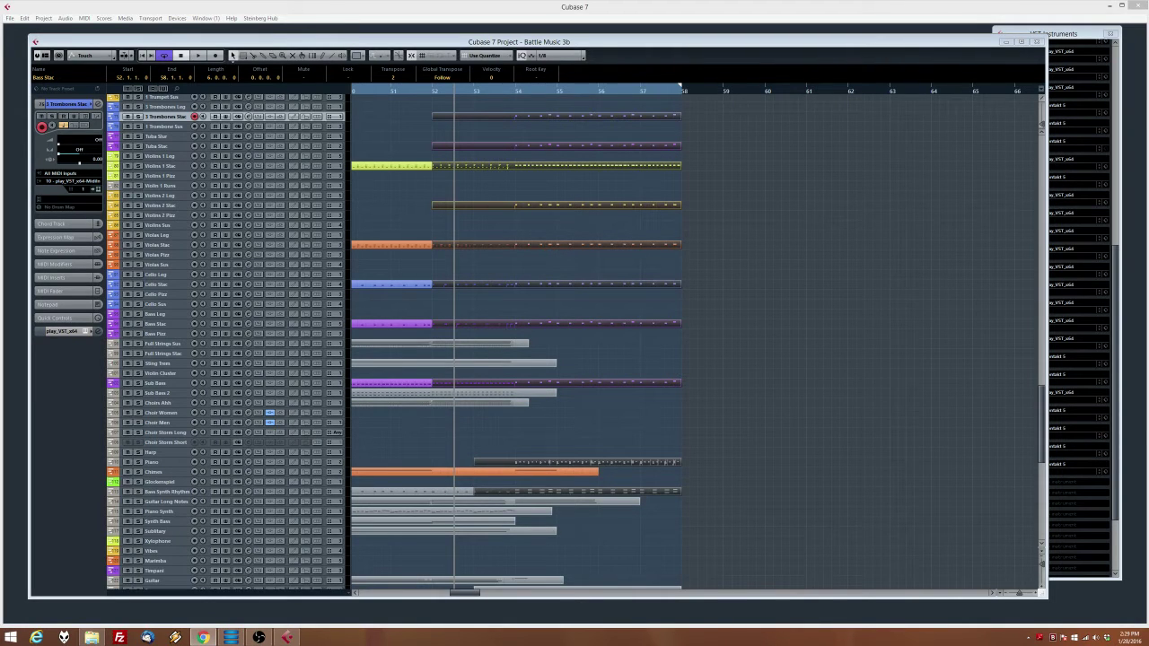
key(space)
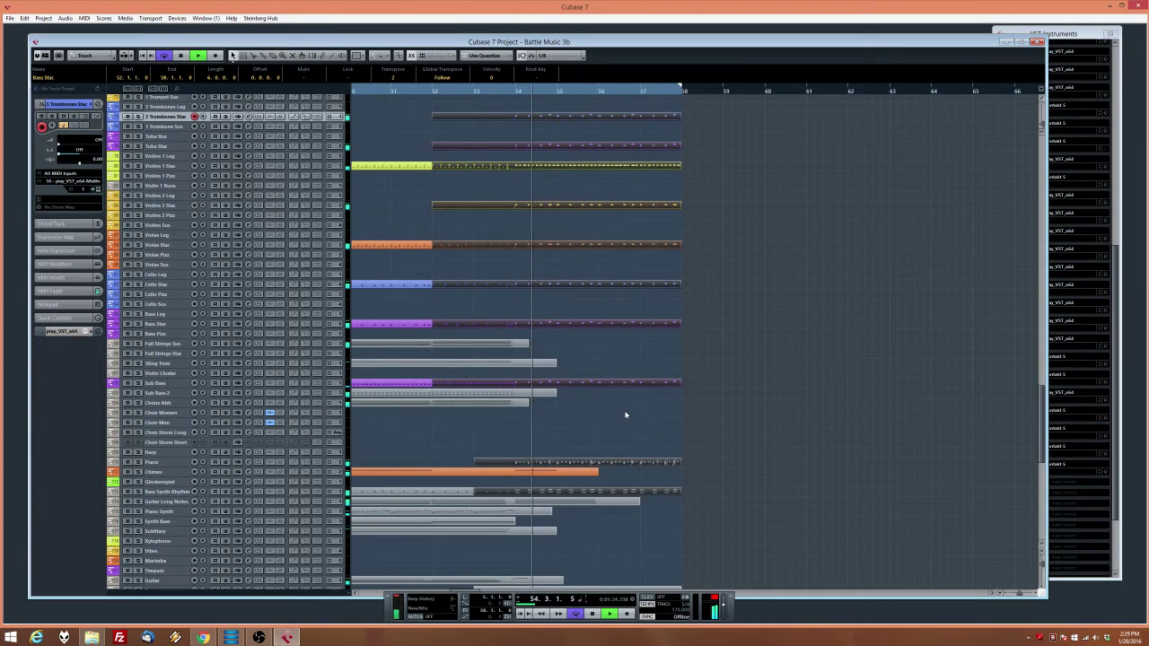
scroll(632, 415, down, 3)
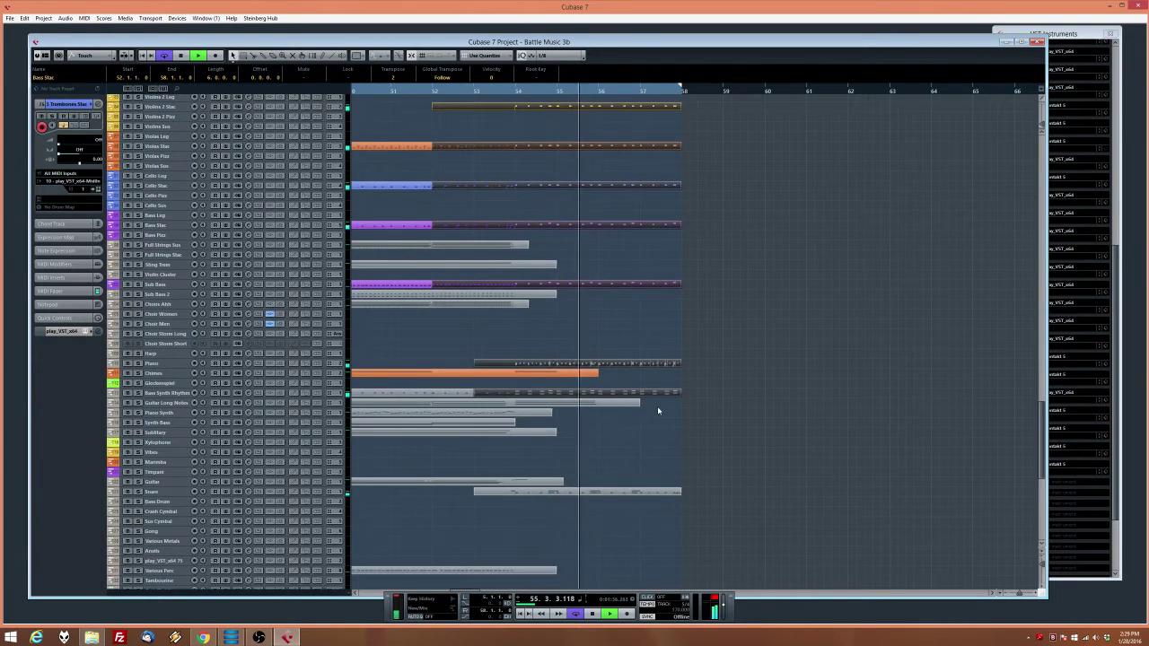
Solo the Piano track and the Bass Synth Rhythm track in turn to hear each one in the ending
click(138, 363)
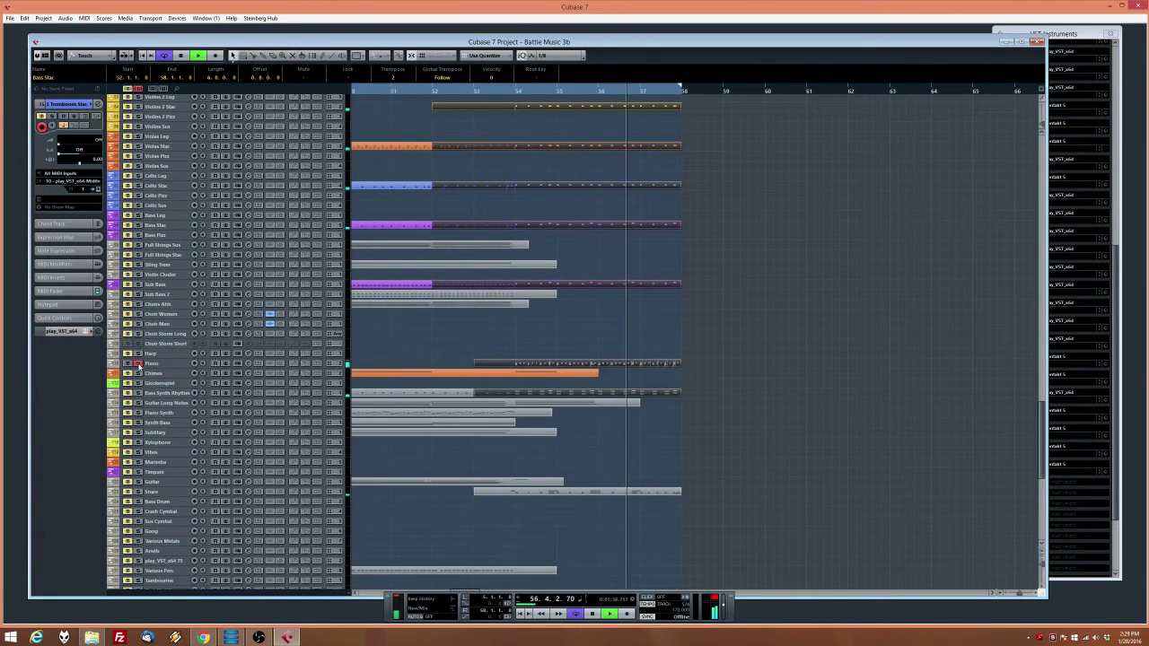
click(138, 364)
click(138, 394)
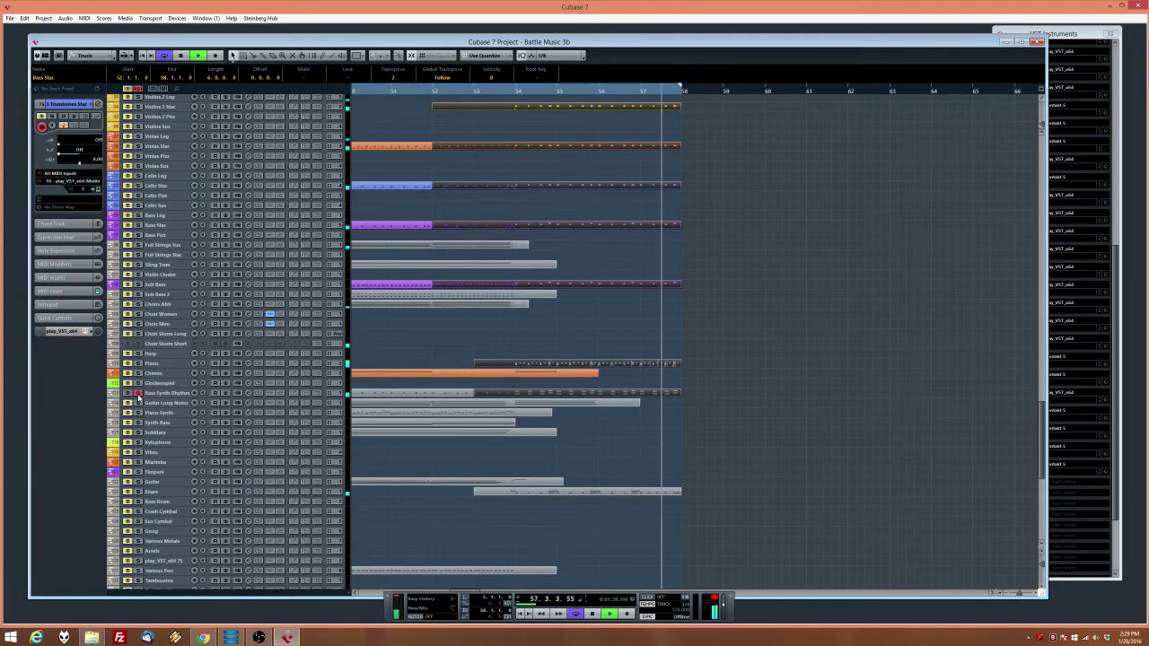
click(668, 422)
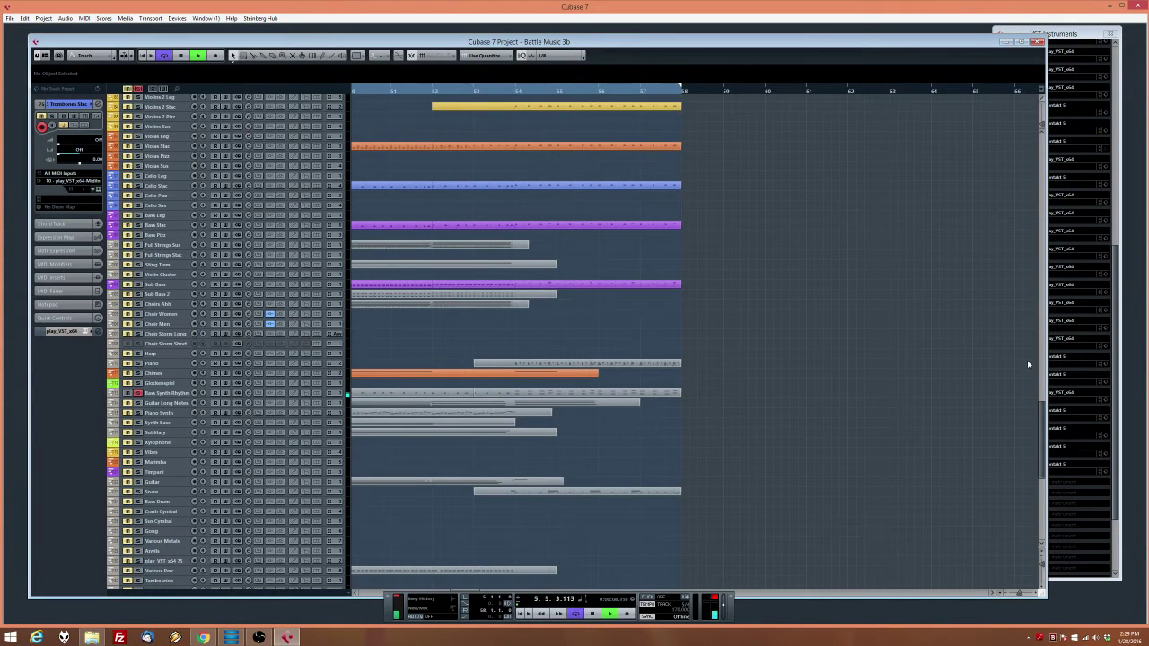
Show the MixConsole and open the REVerence insert on the Stereo Out channel
key(F3)
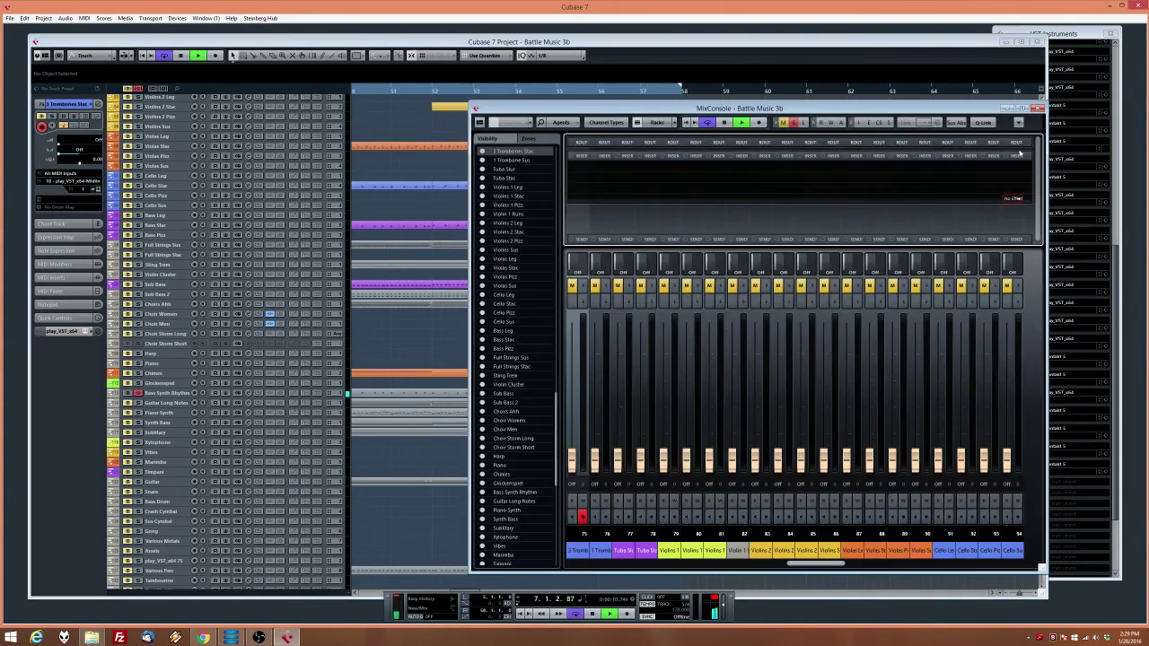
drag(827, 566, 1091, 581)
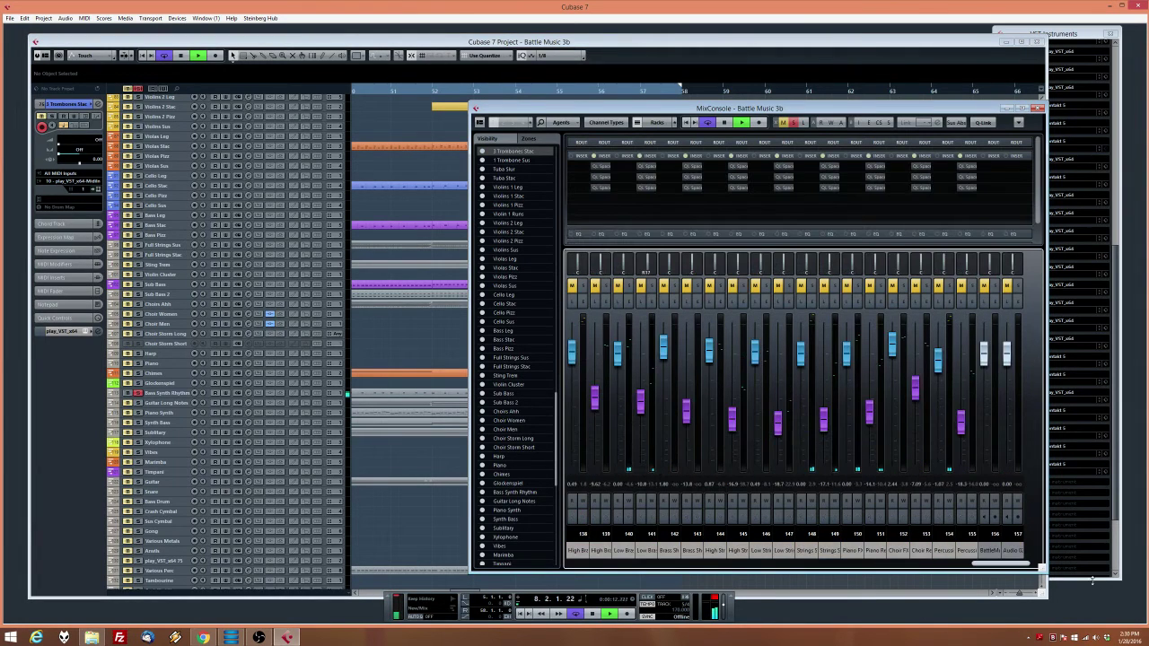
drag(994, 567, 1052, 514)
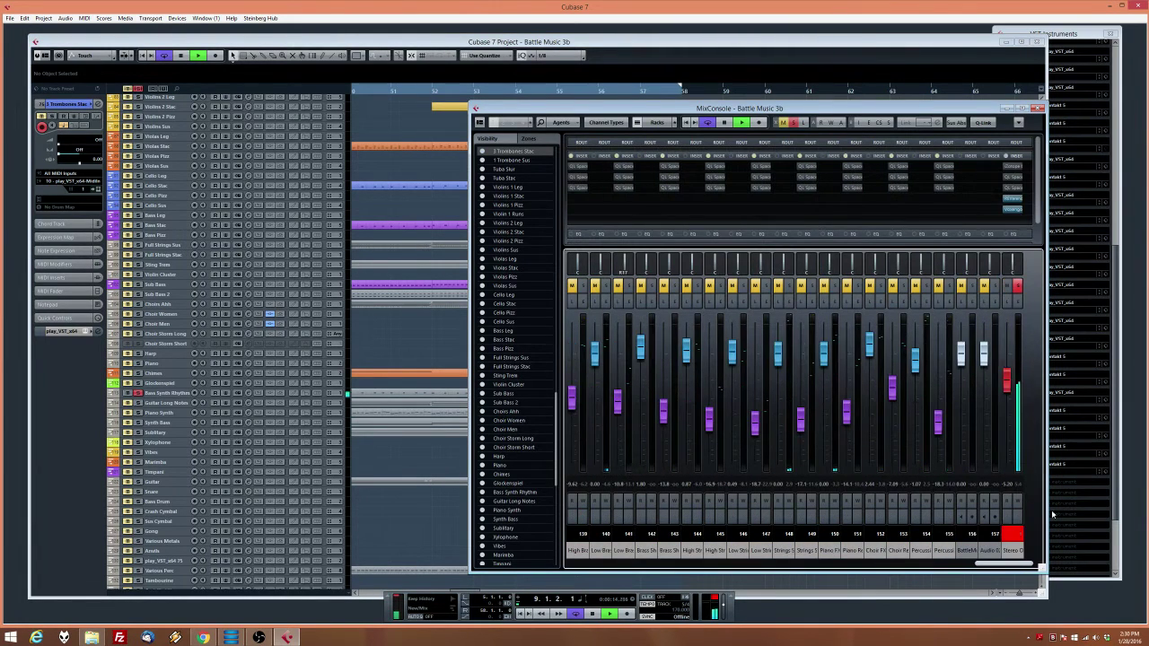
click(1011, 201)
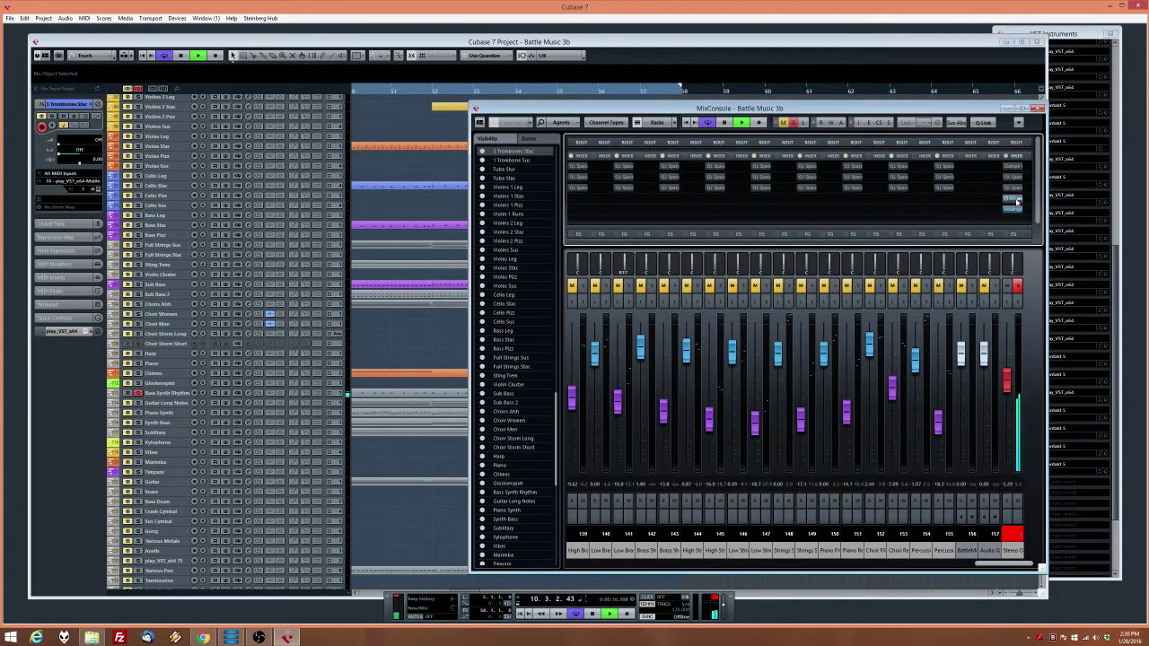
click(1016, 199)
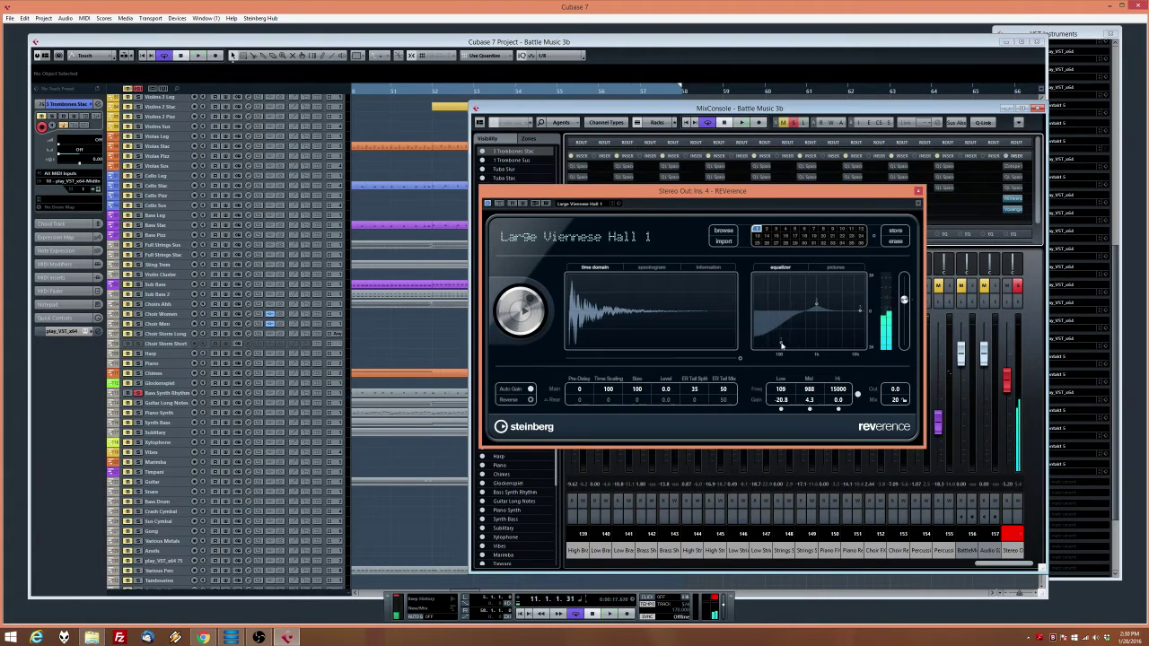
Set REVerence's low EQ band to frequency 202 and gain -24.0, and mid gain to 1.0; replay without solo and close it
drag(781, 346, 793, 359)
key(space)
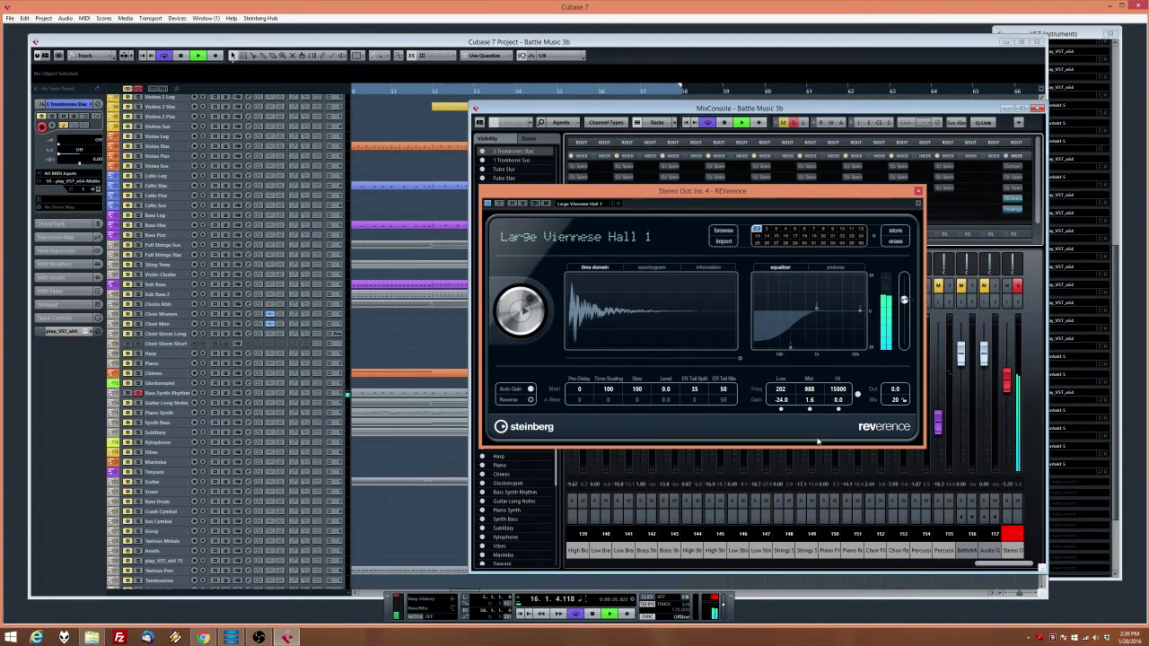
key(space)
click(543, 102)
key(space)
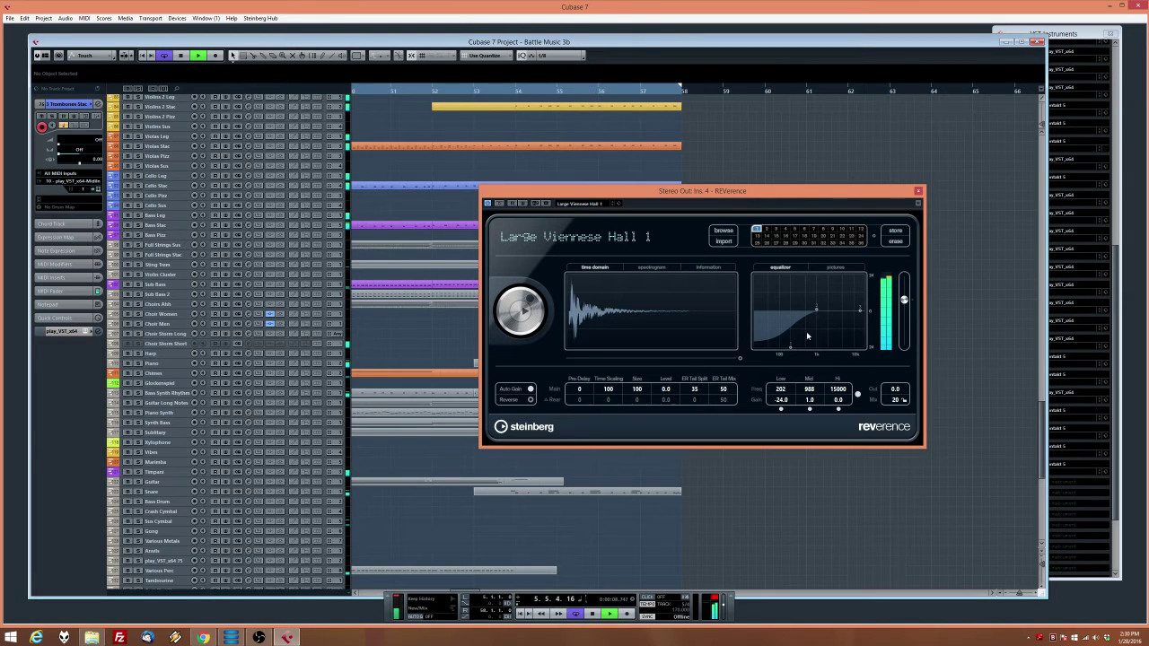
click(917, 191)
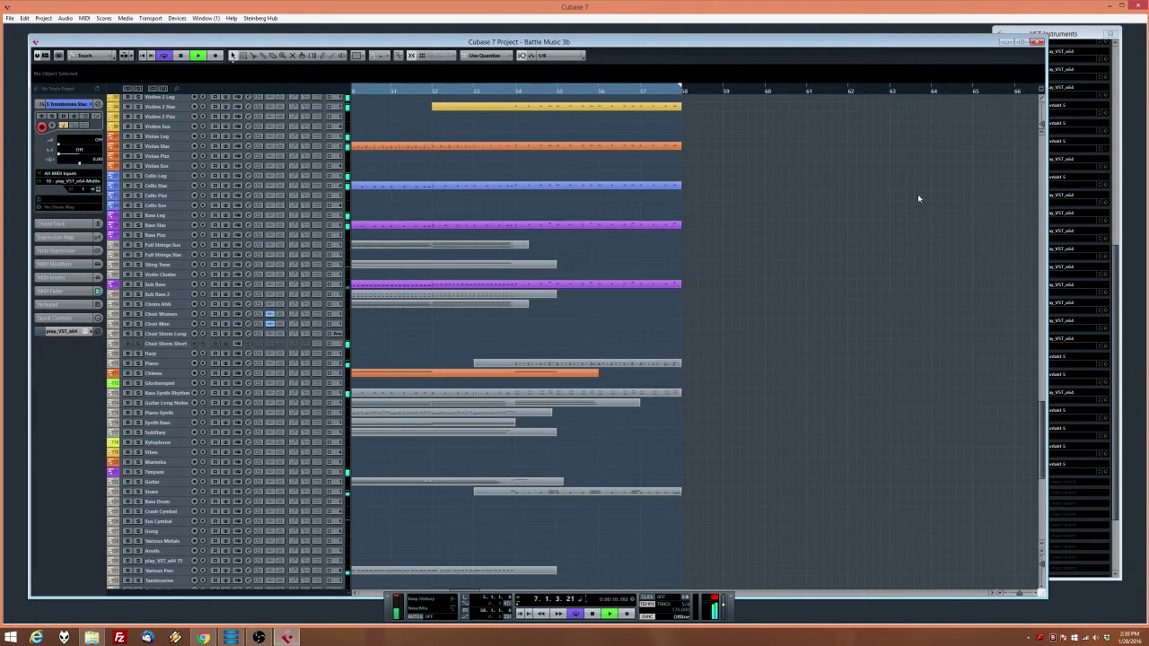
Listen to the full mix through the ending up to bar 57 and look over the percussion tracks
key(F2)
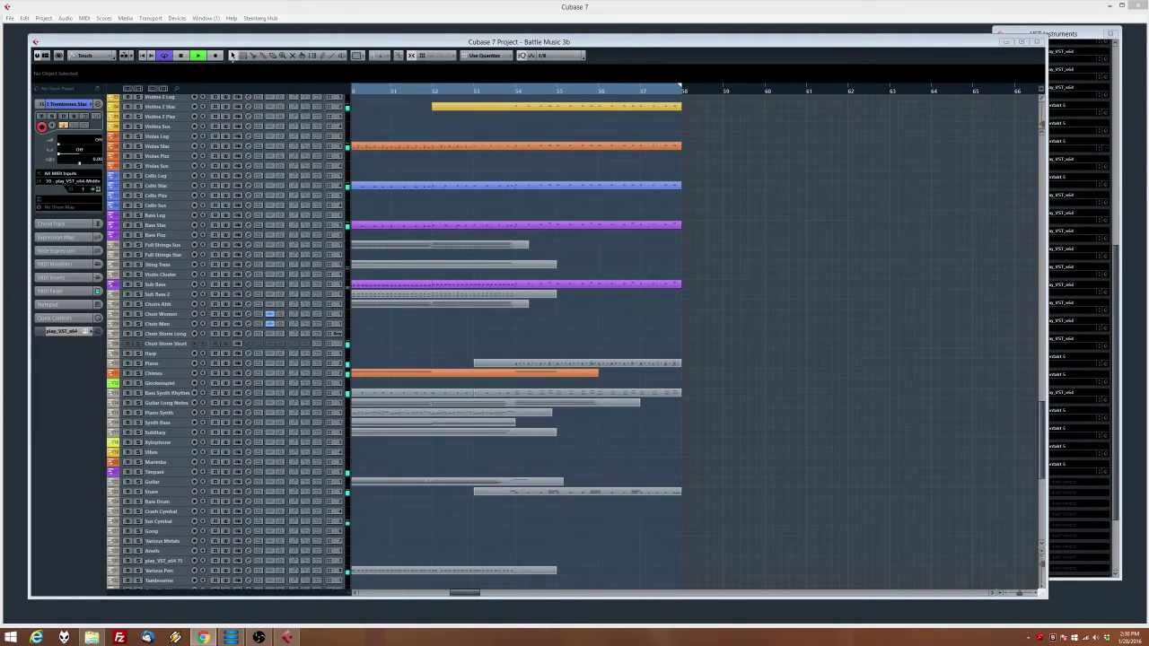
key(F2)
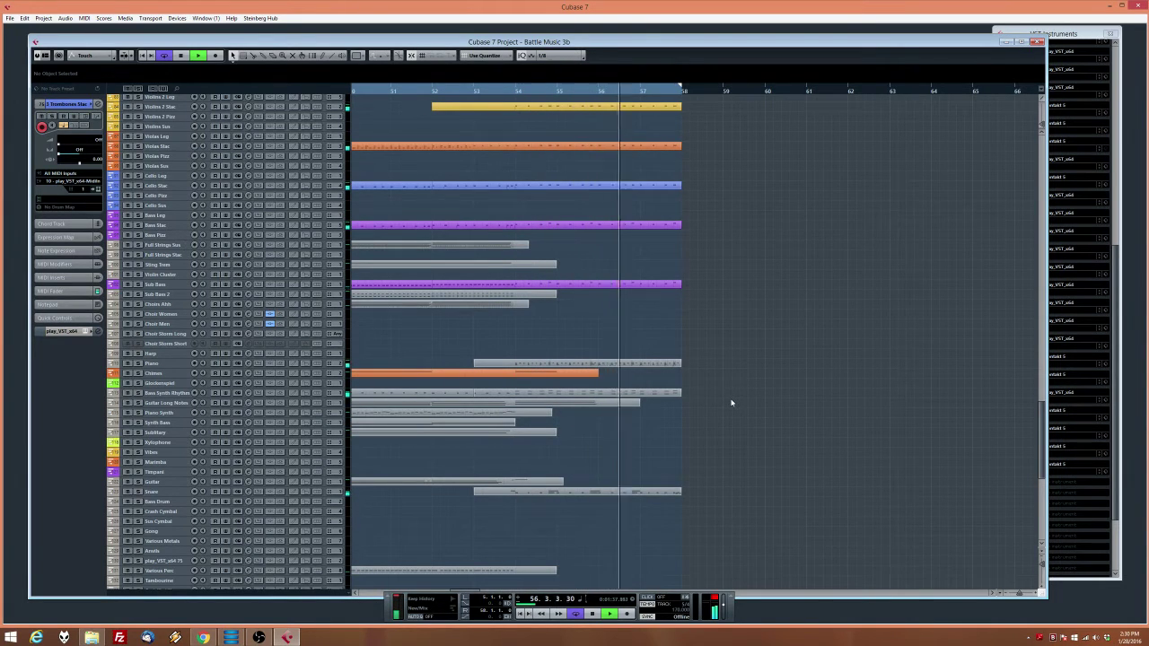
scroll(731, 401, down, 3)
scroll(729, 422, up, 3)
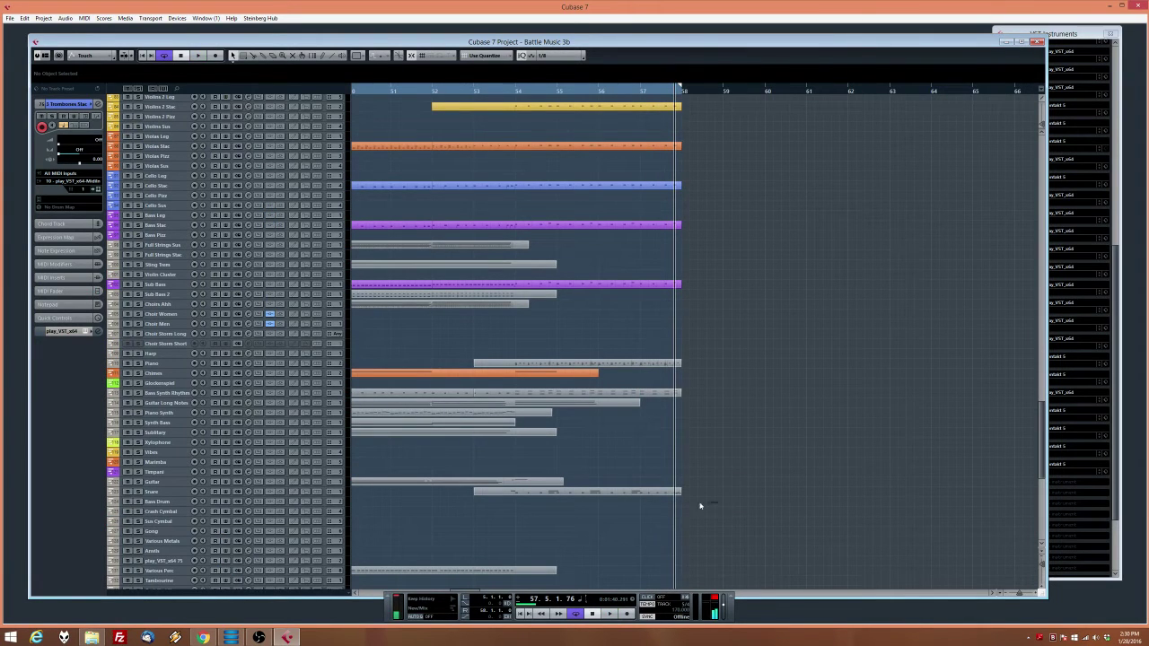
Open the Snare part, delete its bar 57 notes, and fill that bar with a duplicate of the bar 56 pattern
double_click(664, 492)
drag(522, 311, 436, 249)
key(Delete)
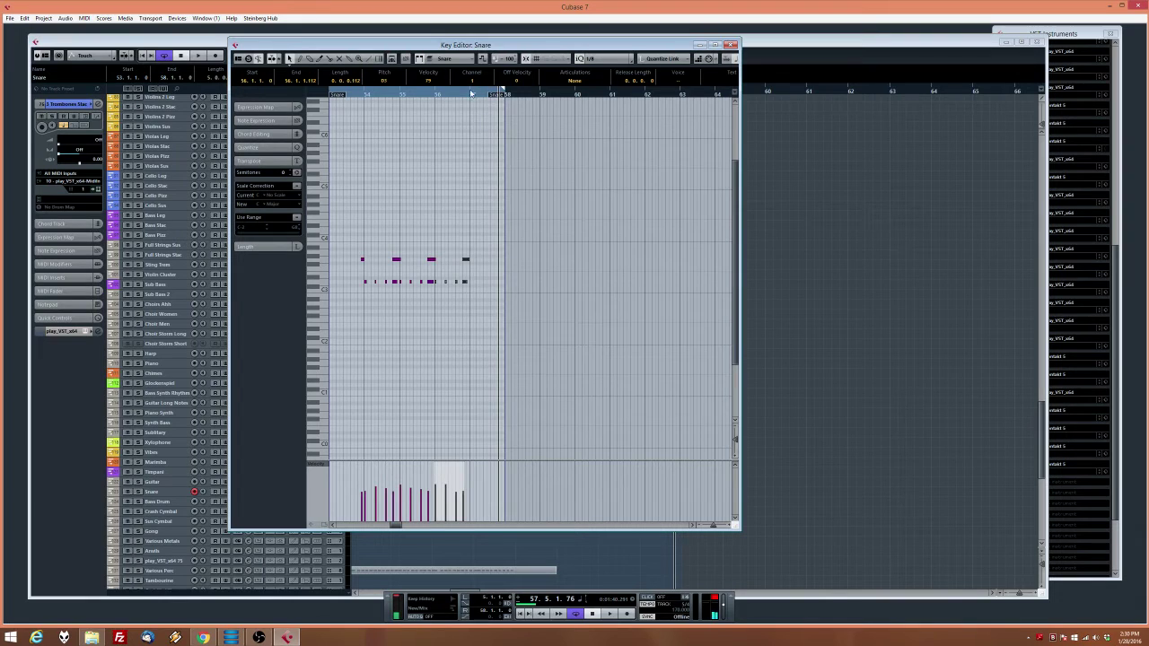
key(alt+d)
Close the Snare editor, play the ending from about bar 53, and clear the part selection
key(space)
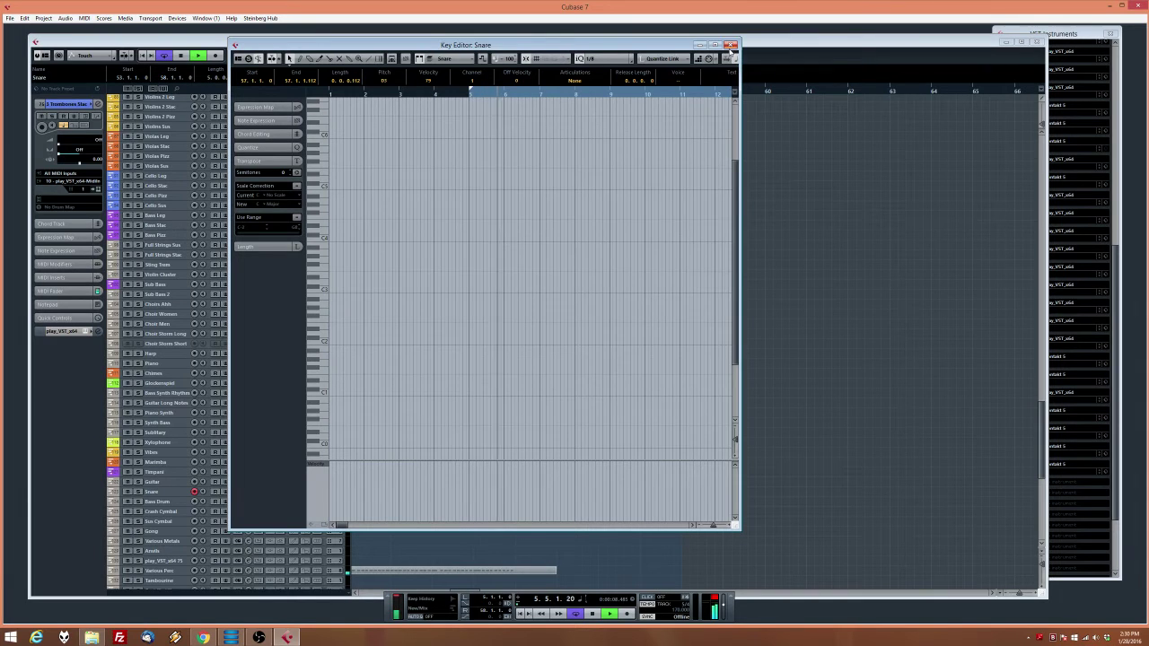
click(731, 45)
click(475, 94)
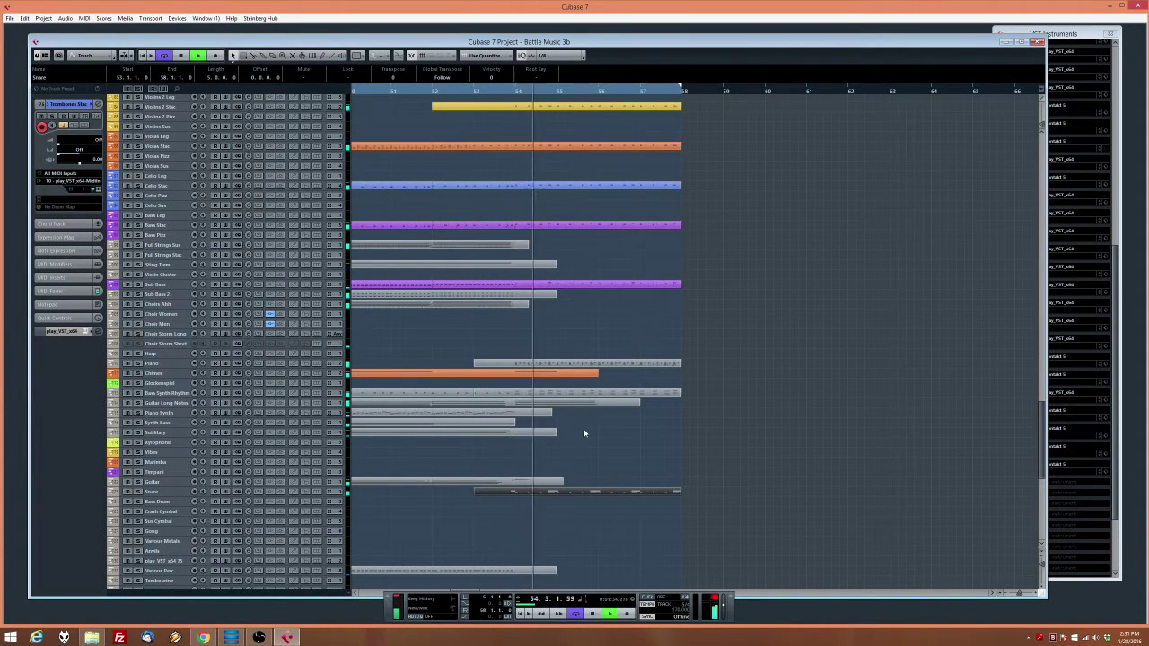
click(627, 425)
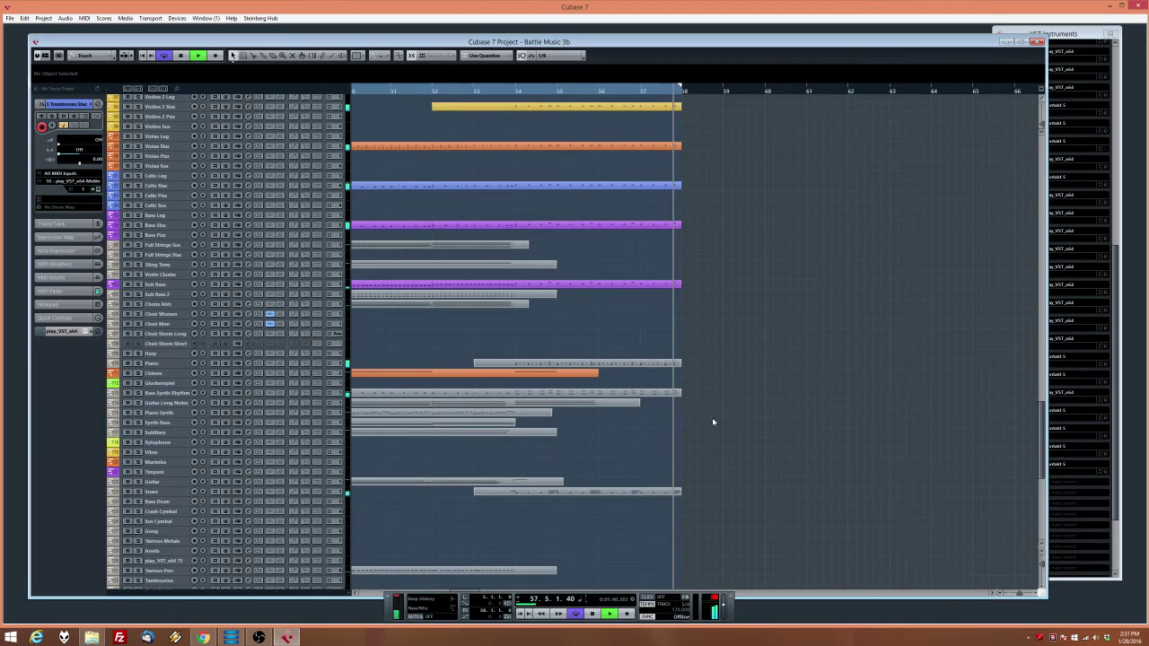
Stop playback, select the layered ending parts including Piano and Bass Synth Rhythm, and open them together in the Key Editor
drag(713, 417, 660, 154)
scroll(658, 222, down, 3)
key(space)
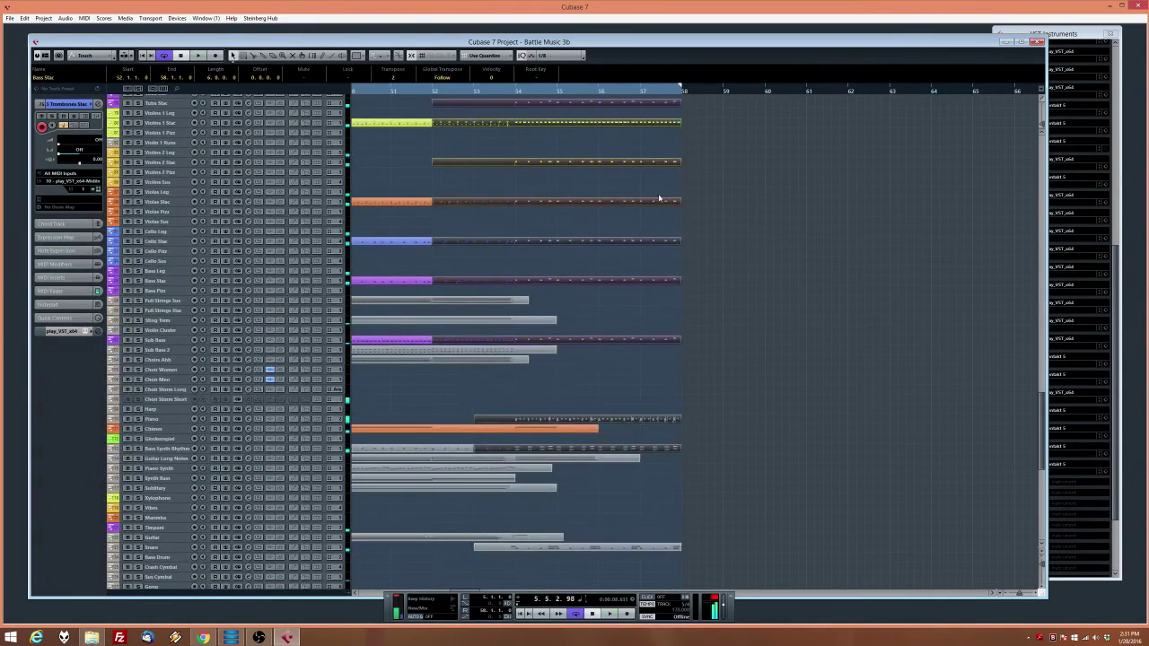
double_click(655, 201)
scroll(628, 313, left, 2)
scroll(688, 332, up, 4)
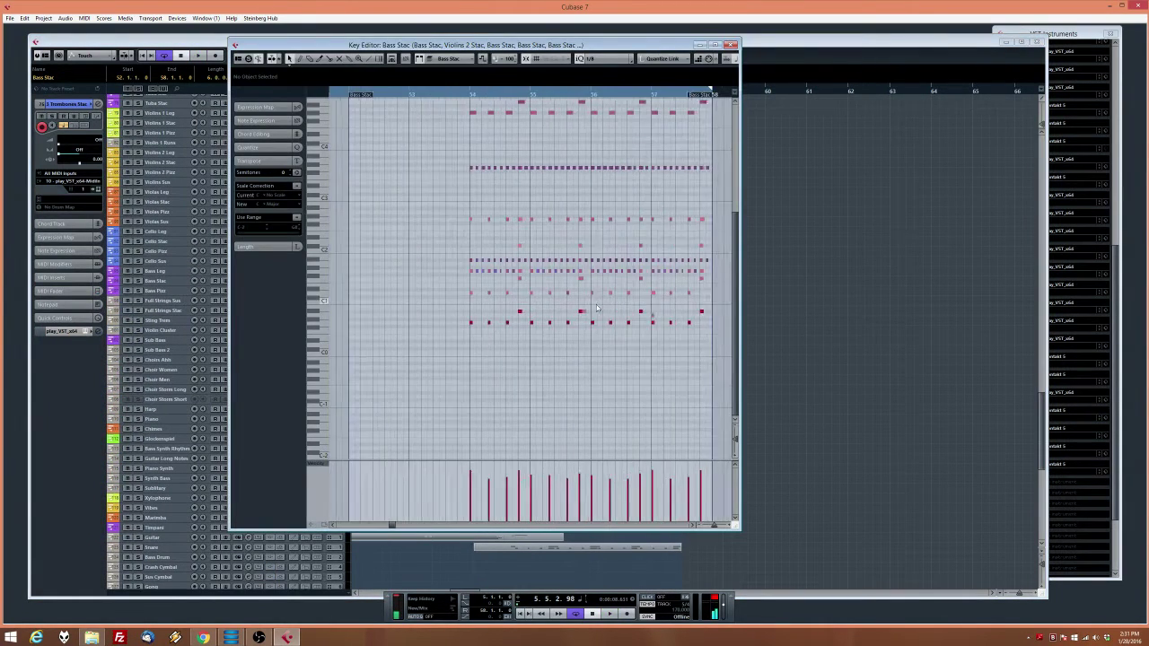
scroll(682, 341, right, 2)
Select the notes on the first beat of bar 57 across the octave layers and play the ending to check them
click(585, 319)
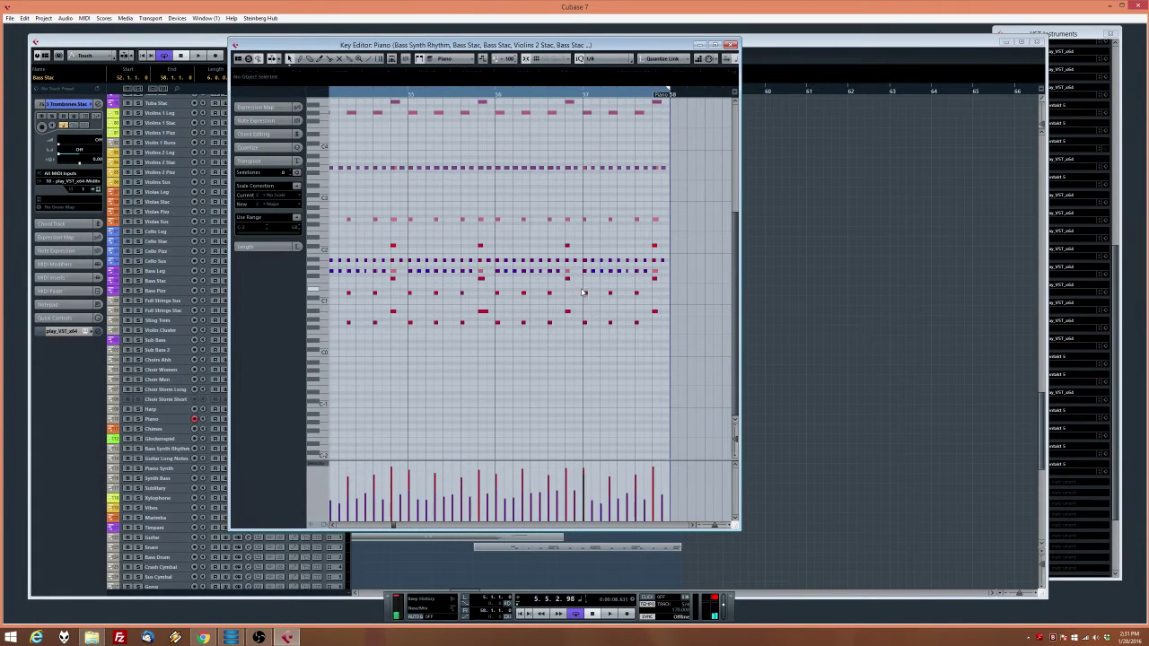
click(584, 293)
click(588, 363)
scroll(584, 157, up, 2)
drag(583, 153, 587, 179)
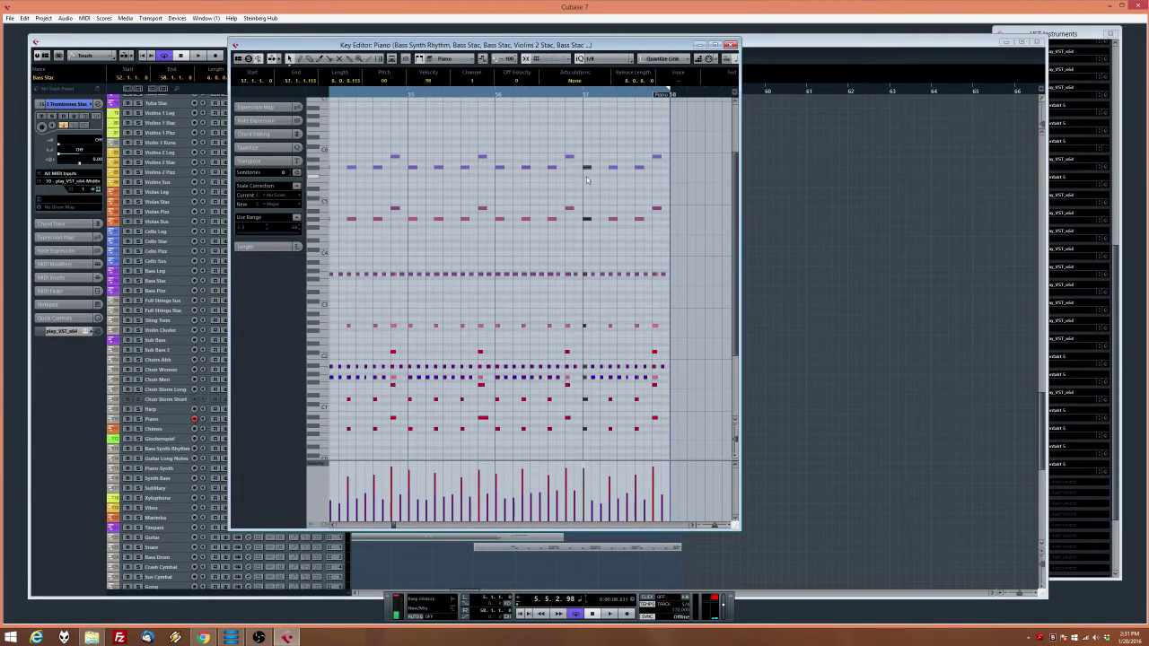
click(584, 327)
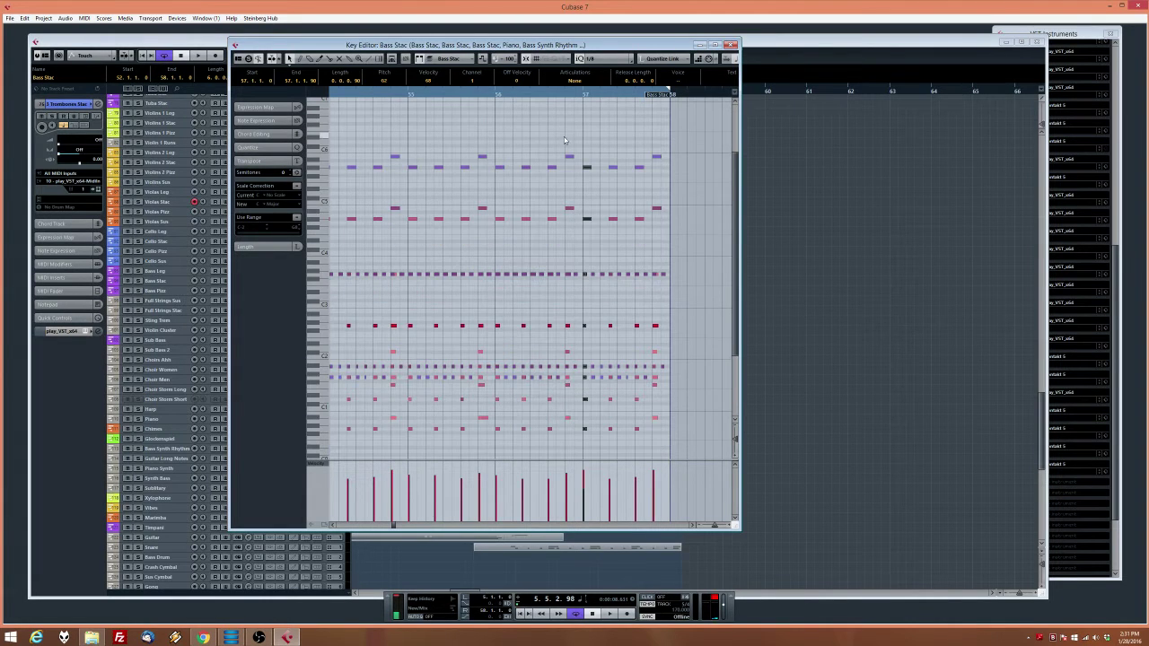
key(space)
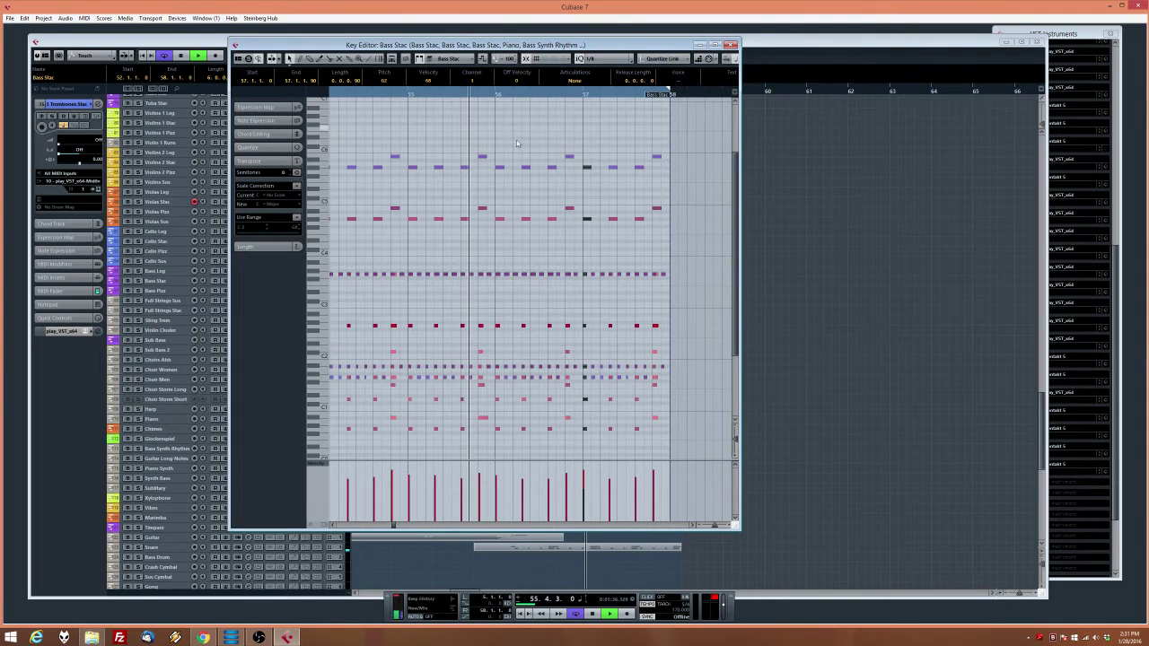
click(584, 366)
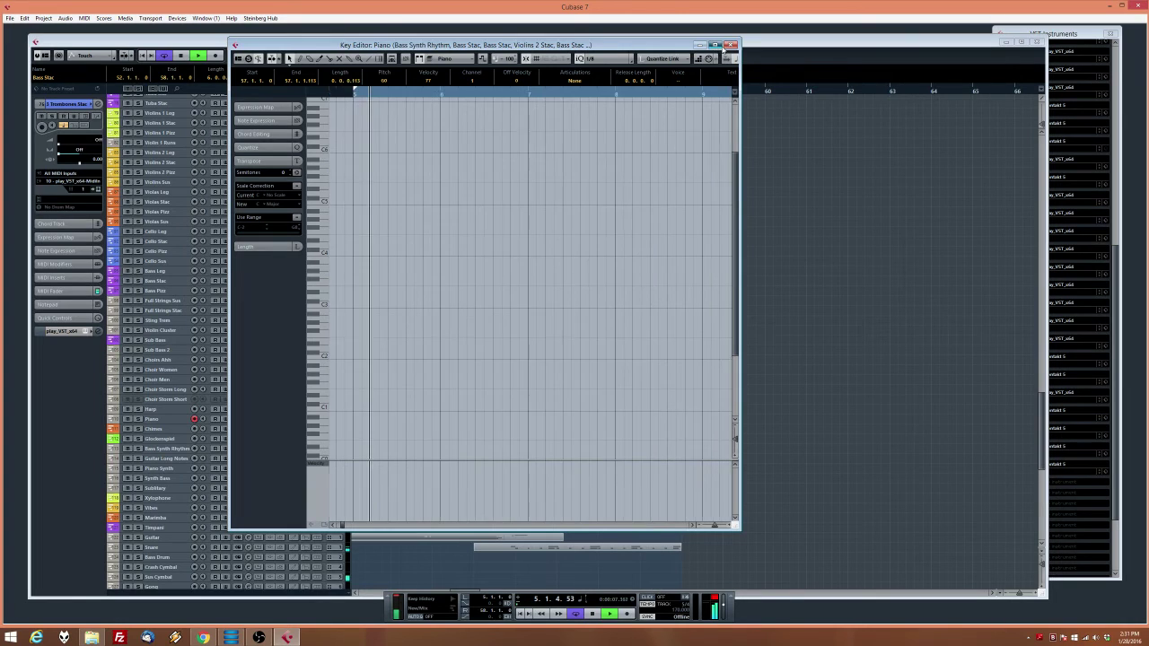
Open the Piano ending part on its own, select its first notes in bar 57, and play the ending to check them
click(731, 45)
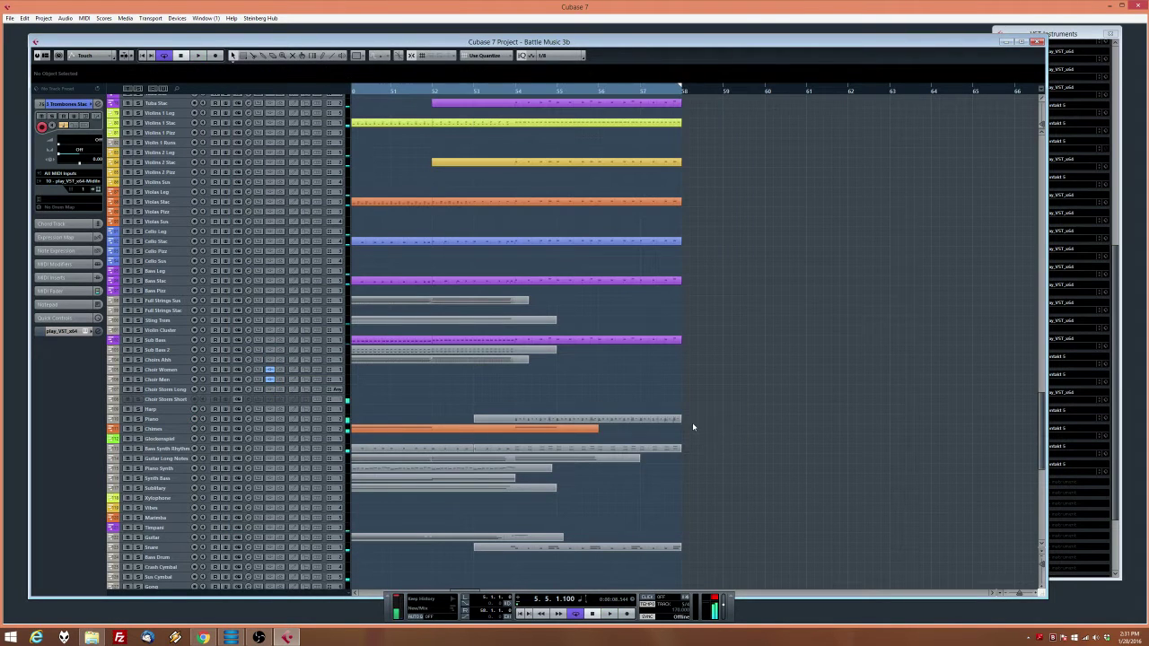
double_click(630, 419)
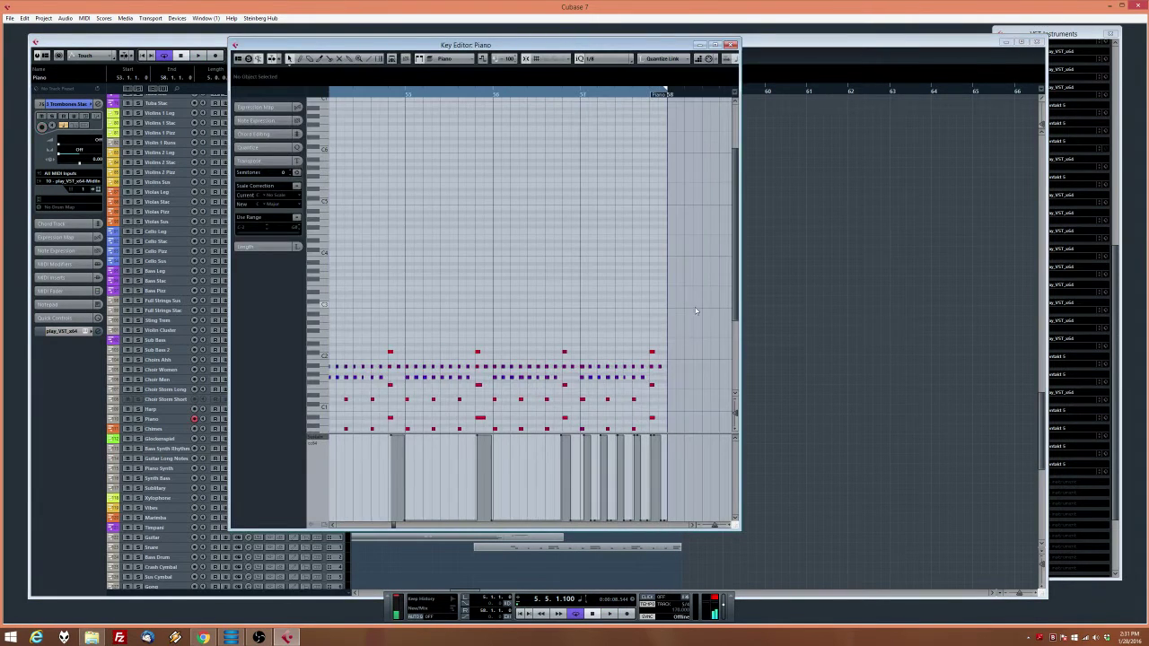
click(584, 299)
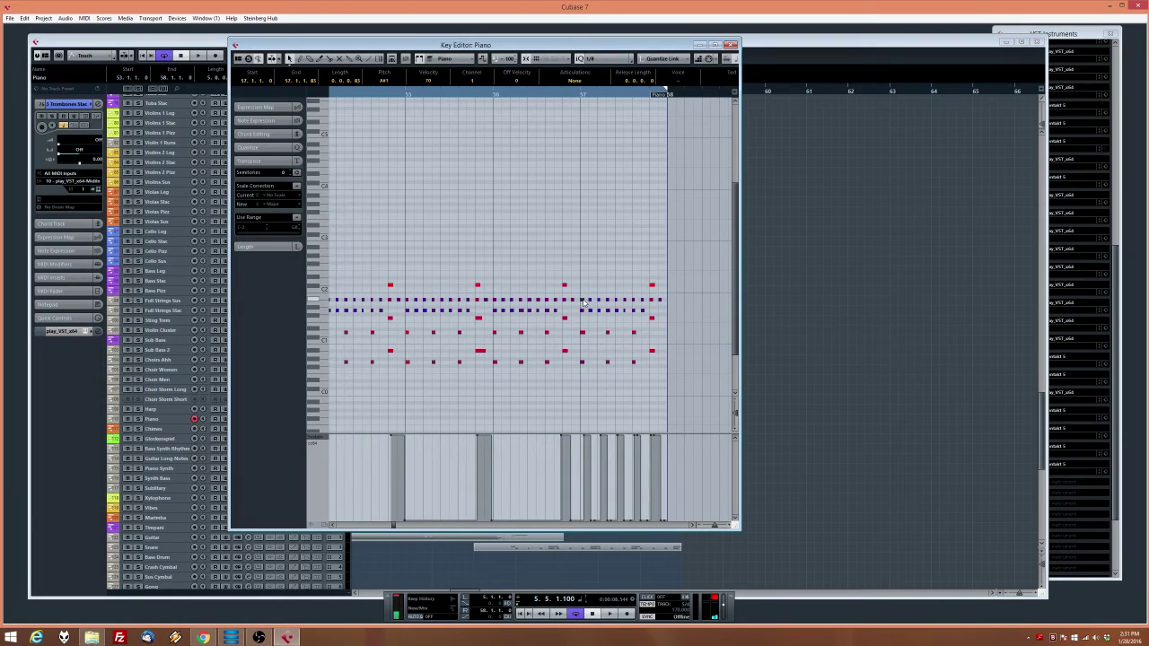
click(584, 312)
click(475, 94)
key(space)
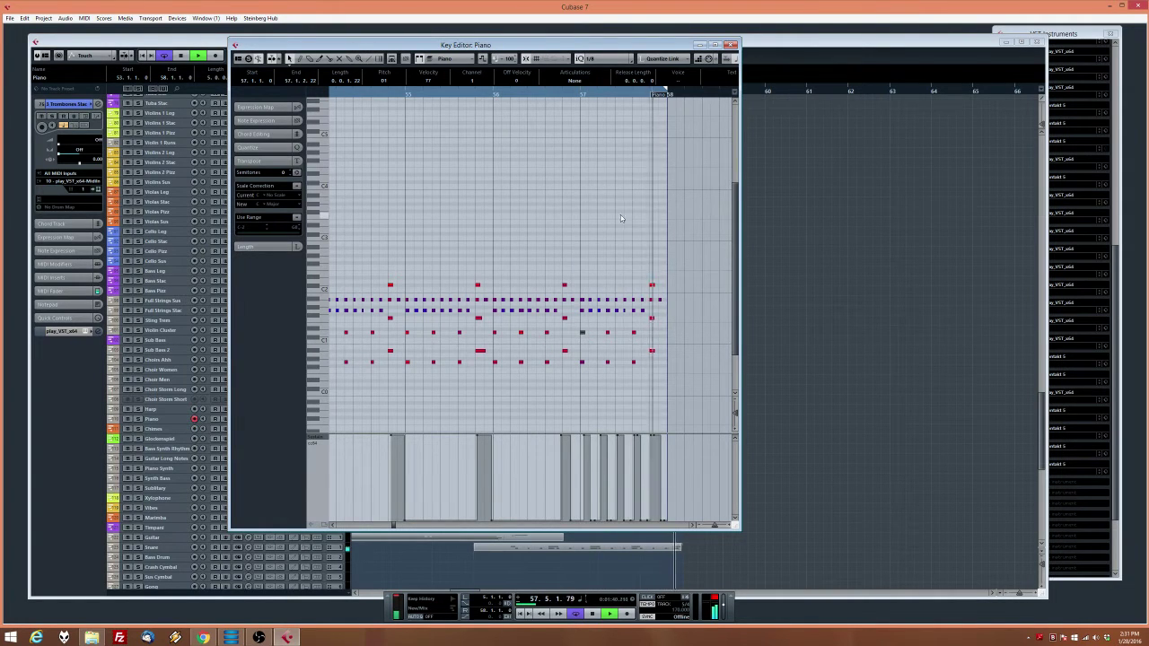
click(729, 45)
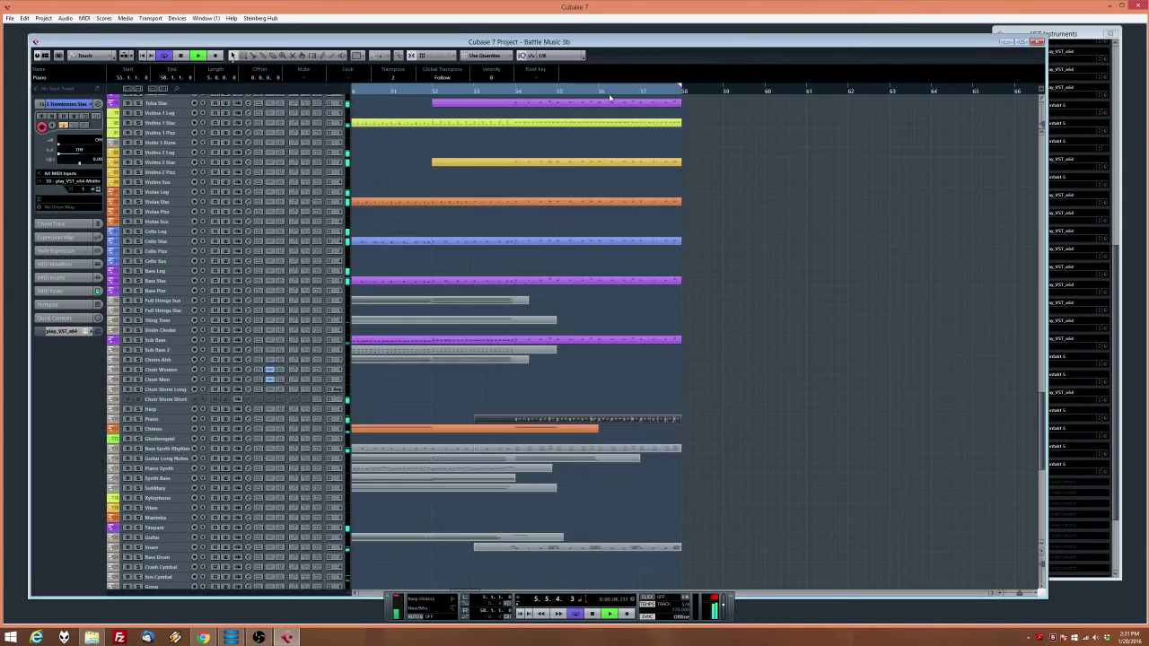
Examine the layered ending parts from the brass down to the percussion tracks during playback through bar 57
scroll(516, 256, up, 5)
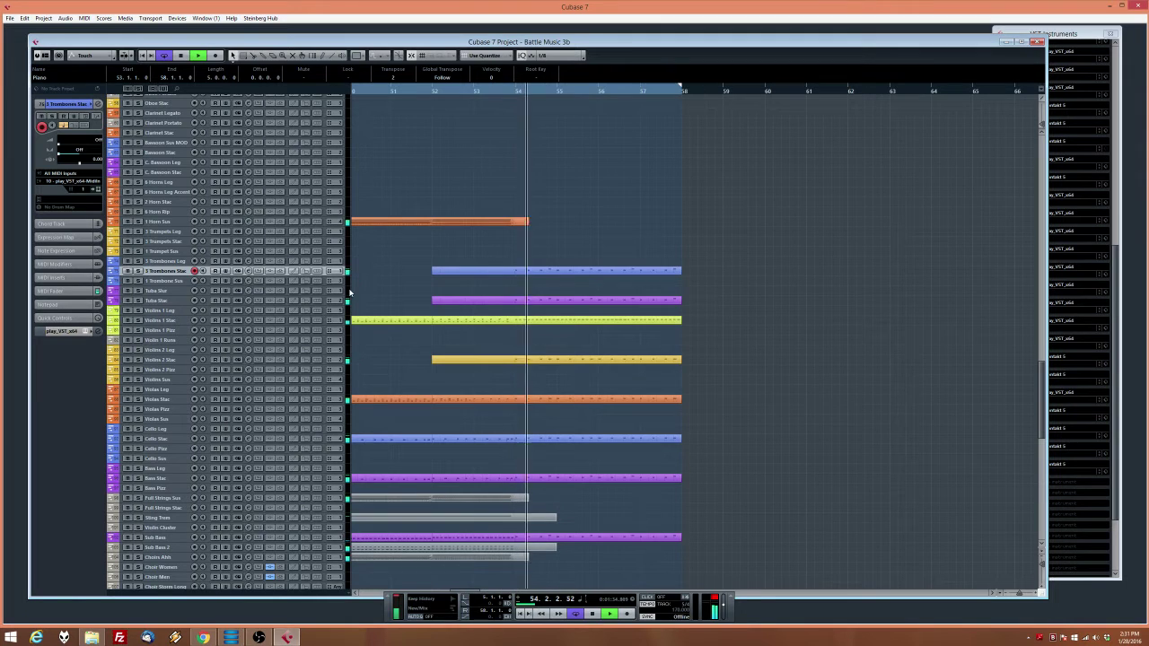
scroll(449, 305, down, 3)
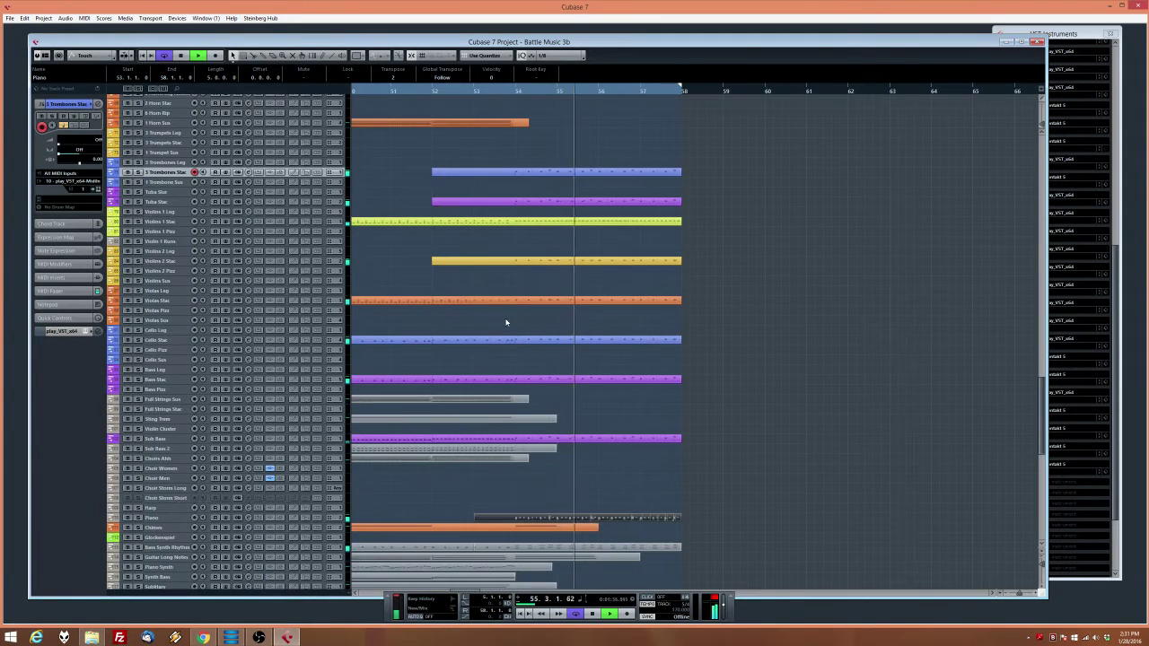
scroll(506, 321, down, 3)
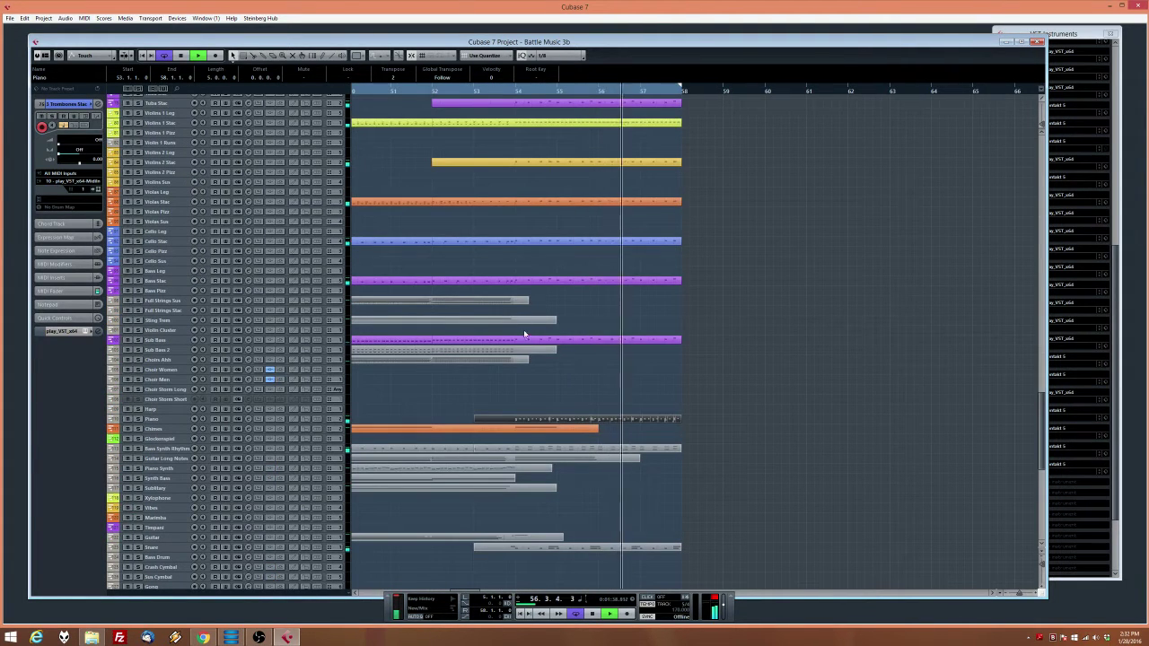
scroll(526, 339, down, 3)
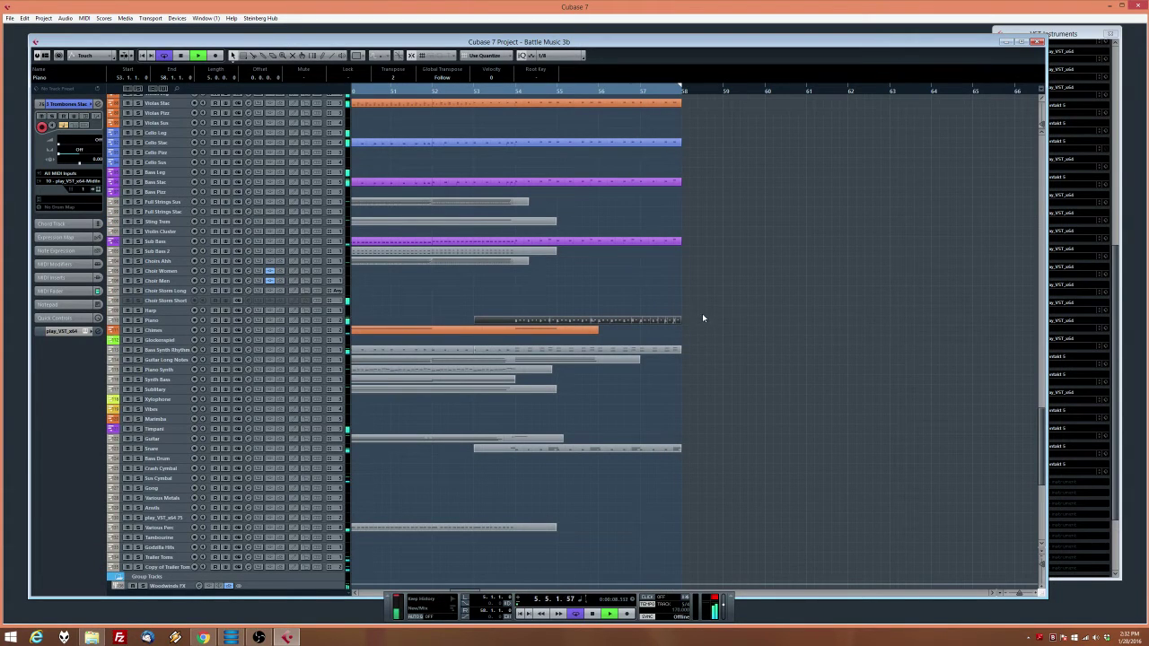
key(space)
Solo the Piano track, play it from about the middle of bar 55, and open its ending part for editing
click(138, 321)
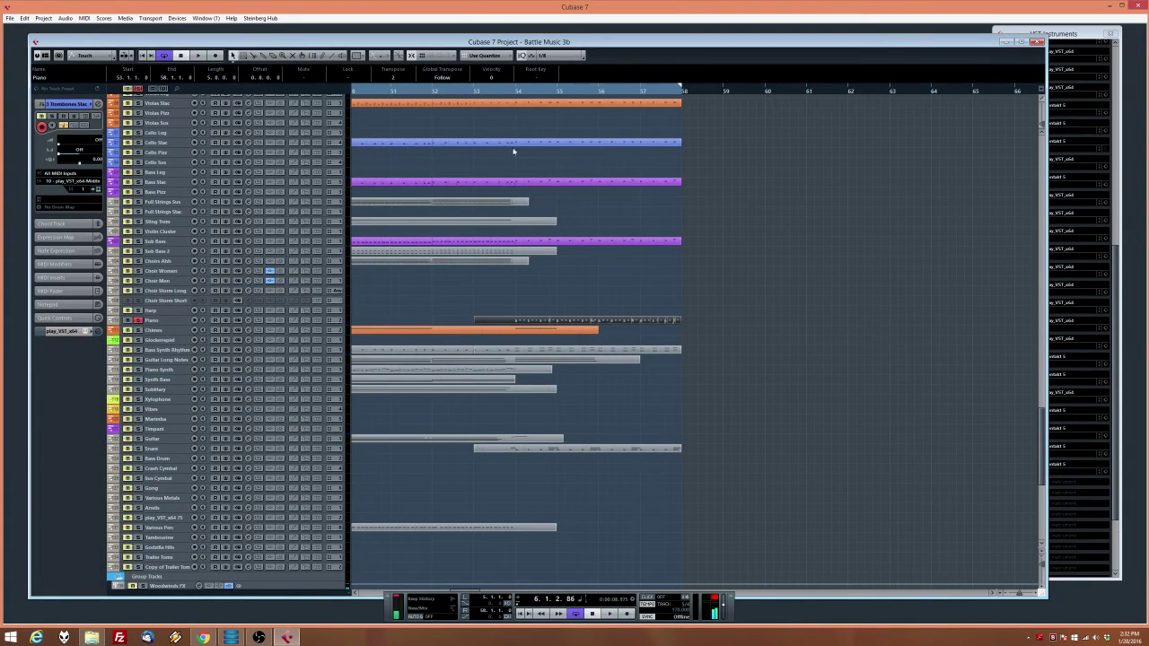
click(581, 96)
key(space)
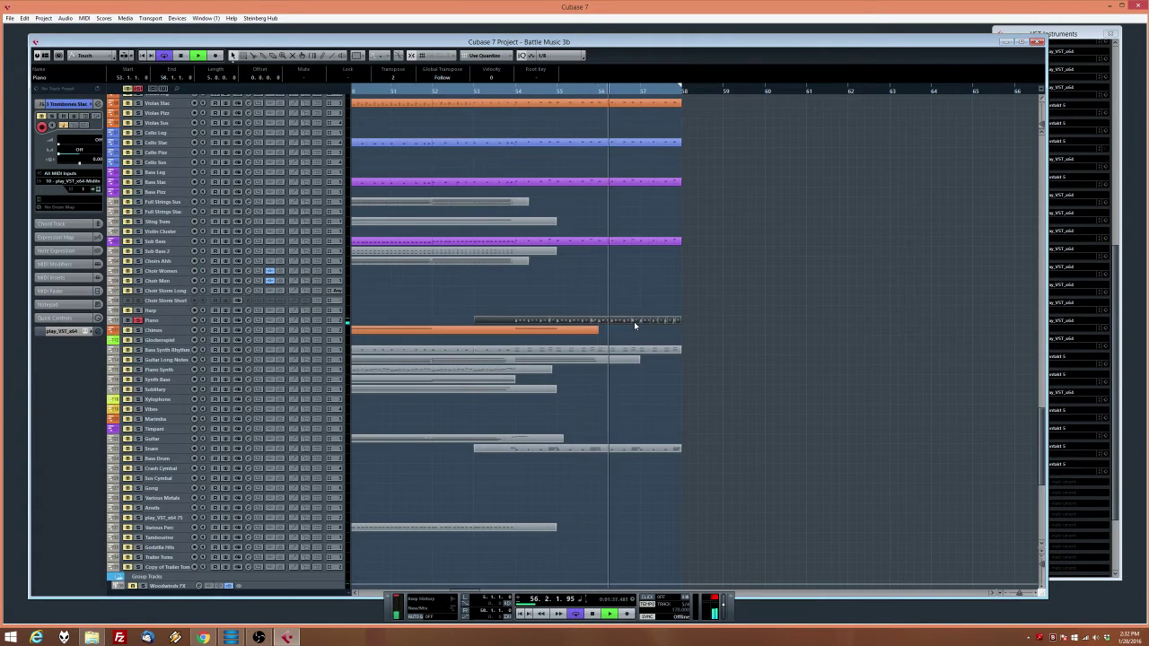
double_click(633, 321)
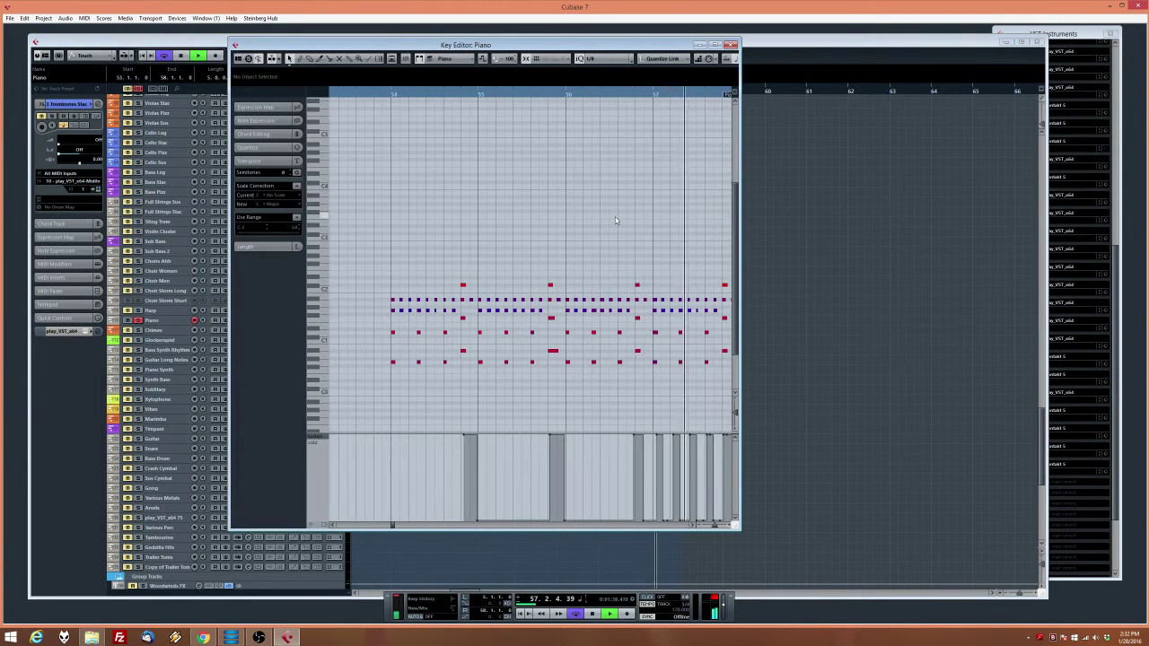
key(space)
Delete the Piano part's bar 57 notes and fill that bar with a duplicate of the bar 56 pattern
drag(598, 266, 697, 380)
drag(702, 383, 594, 273)
key(Delete)
drag(514, 281, 605, 392)
click(592, 94)
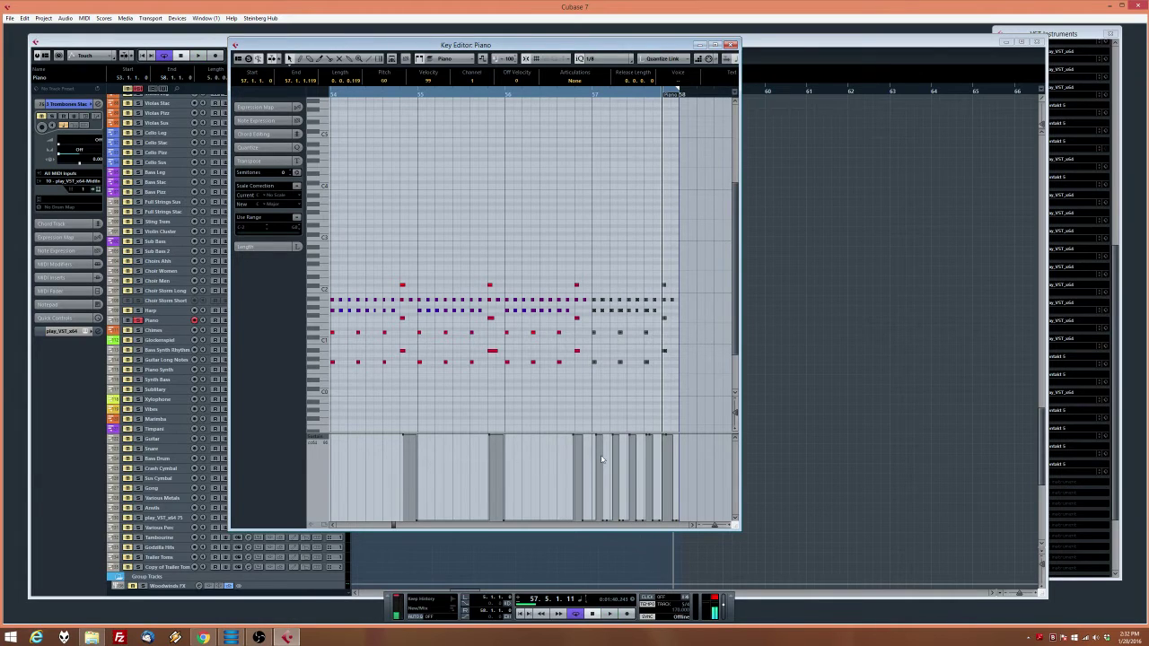
Delete the Piano's sustain pedal events across bar 57 and play the part from bar 56
drag(595, 453, 727, 429)
key(Delete)
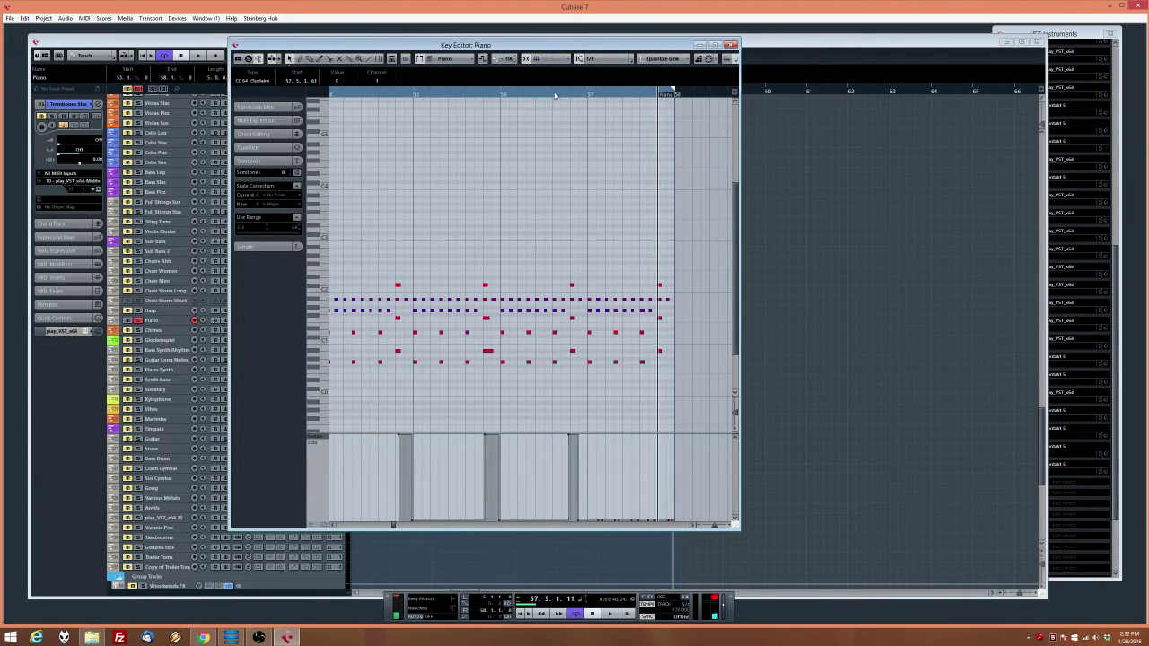
click(555, 95)
key(space)
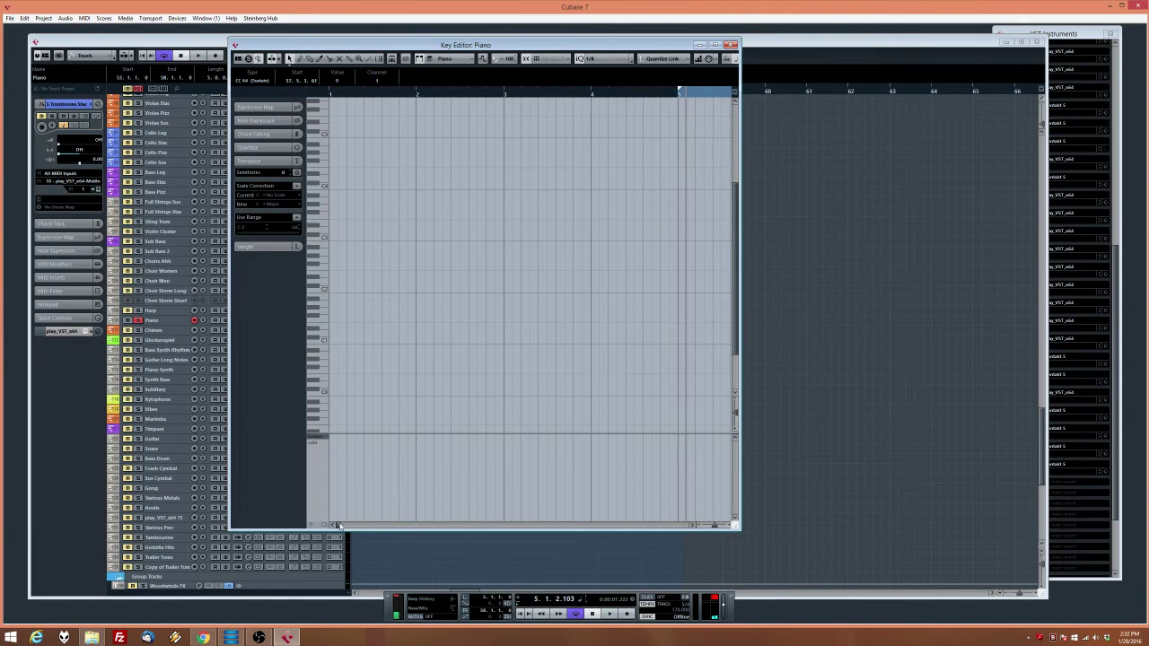
Draw a sustain pedal hold over the fifth beat of bar 57 and play the Piano ending to check it
drag(340, 526, 397, 530)
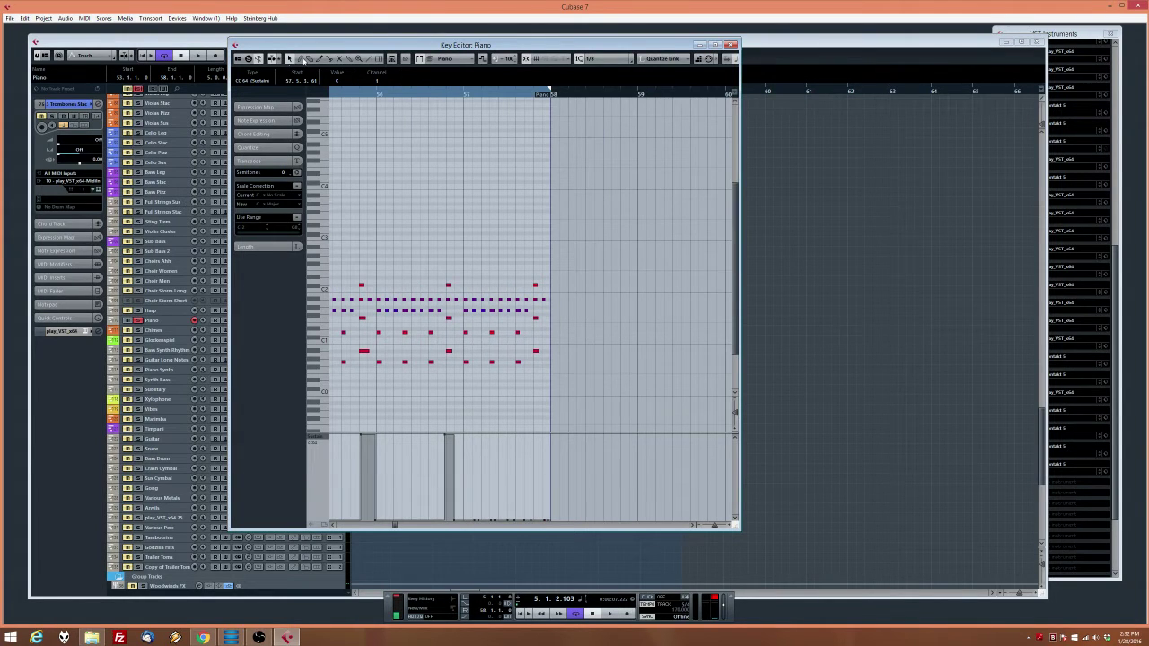
click(536, 432)
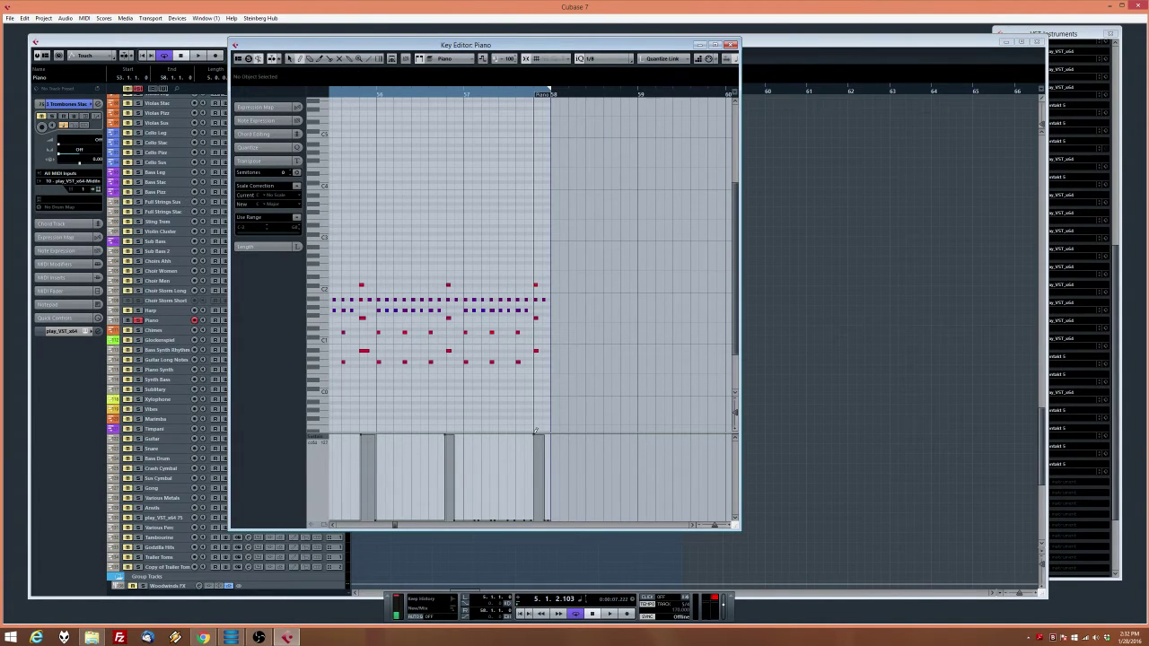
click(534, 520)
click(529, 434)
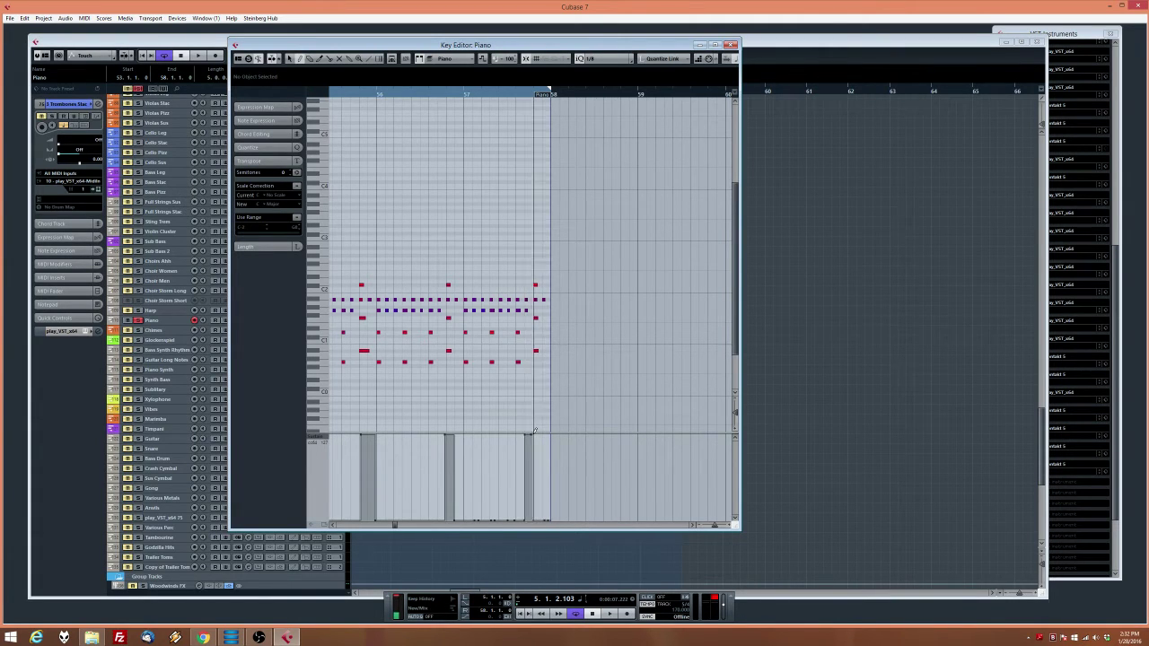
click(536, 433)
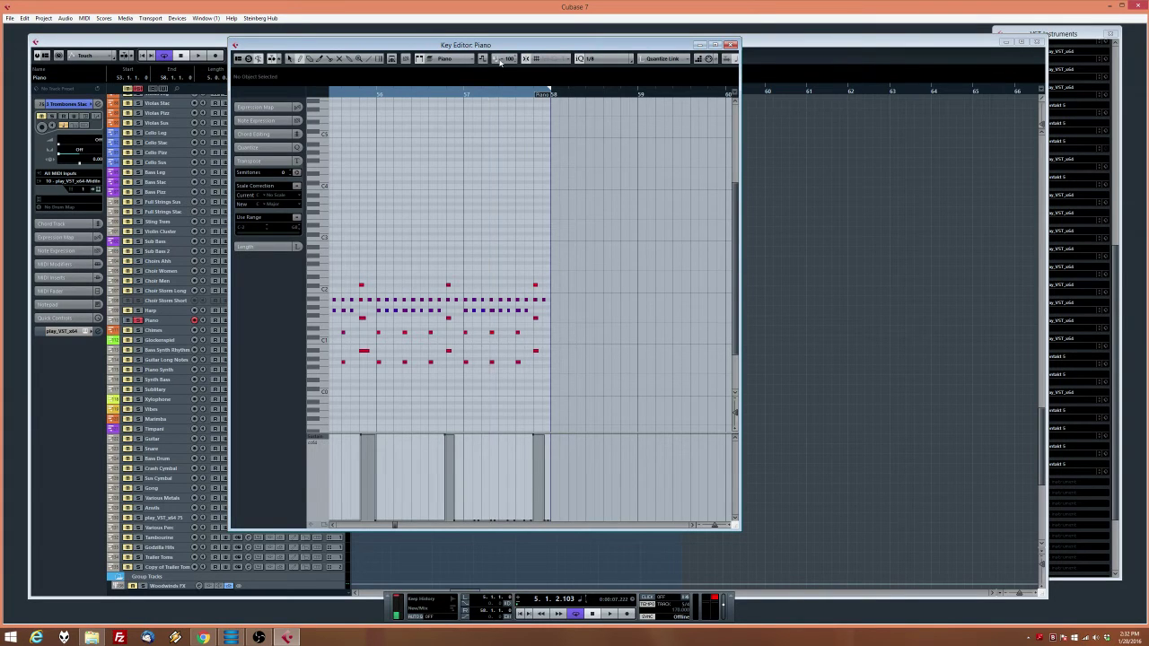
double_click(510, 94)
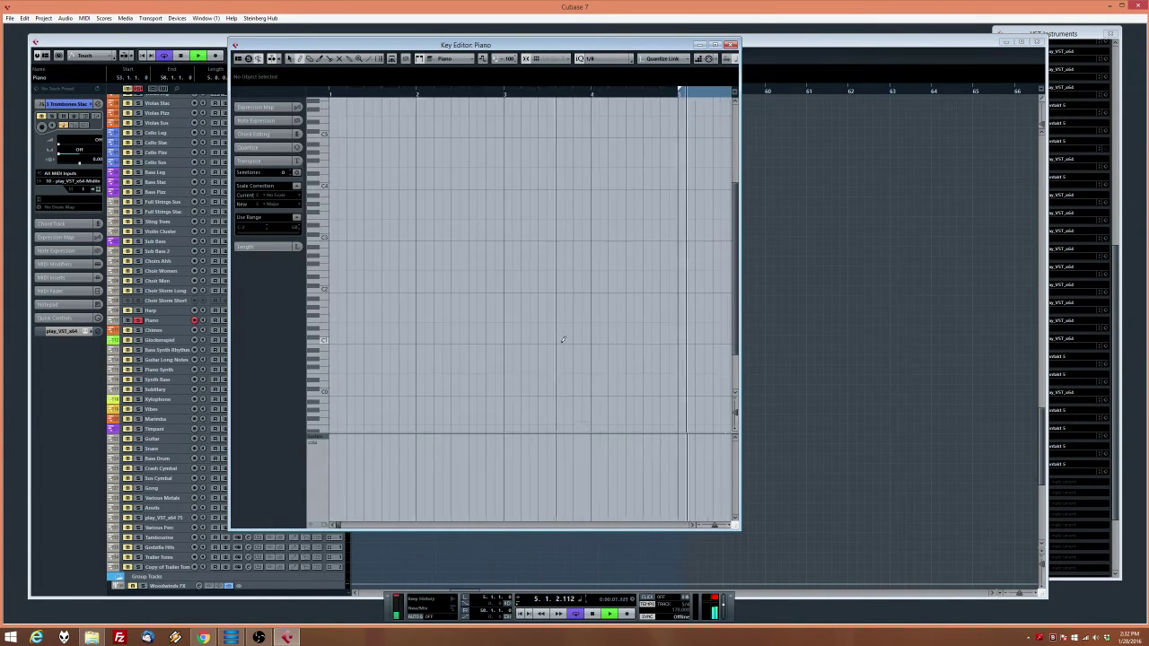
click(732, 44)
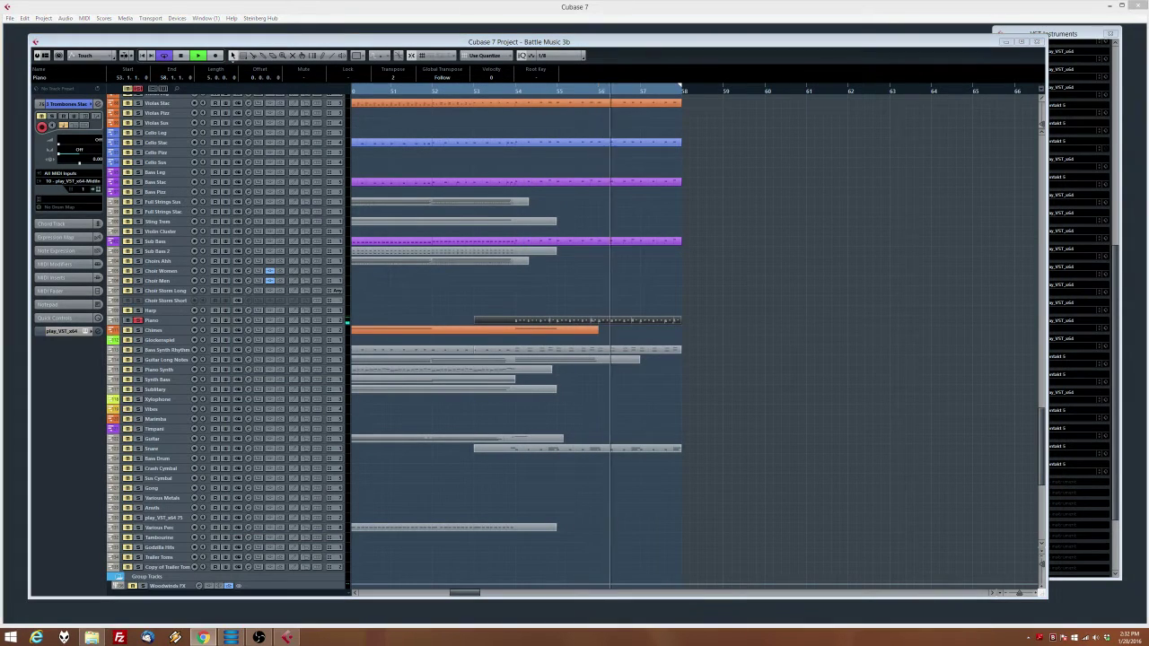
key(F2)
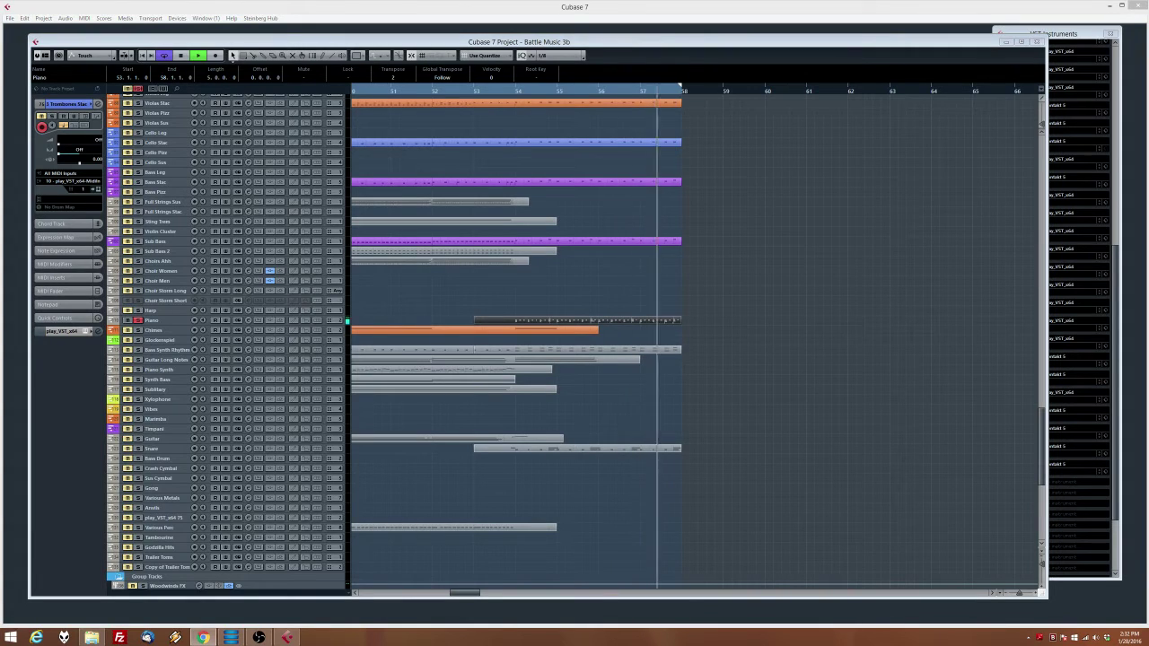
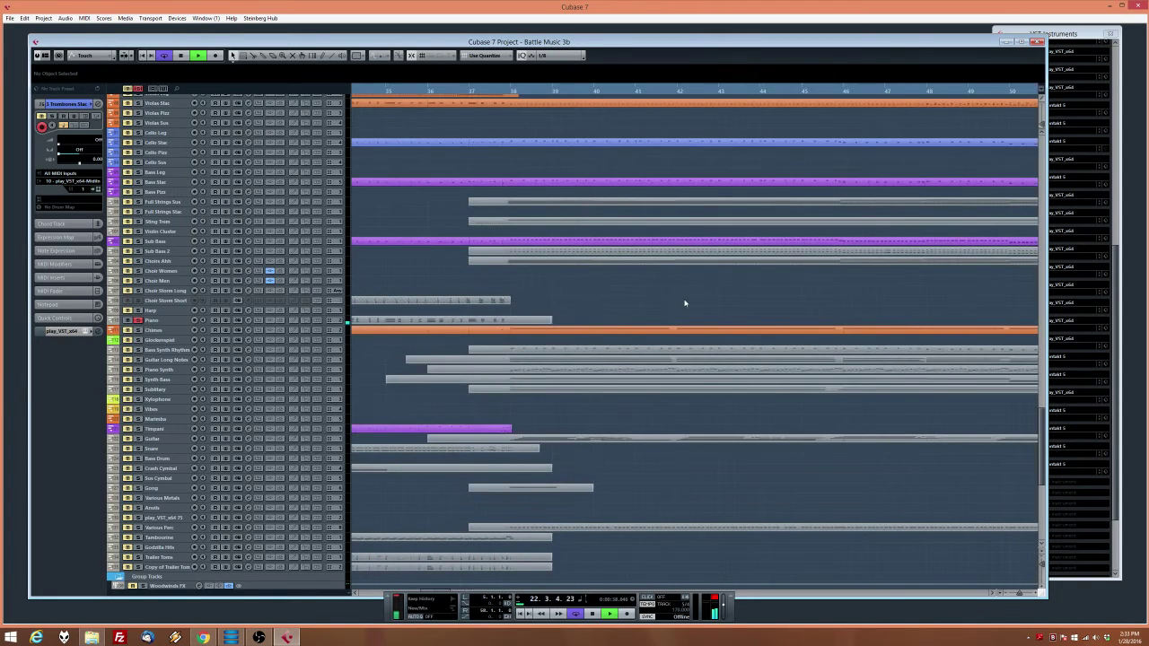
Return to the earlier section of the arrangement and play the soloed Piano from about bar 12
drag(412, 273, 574, 306)
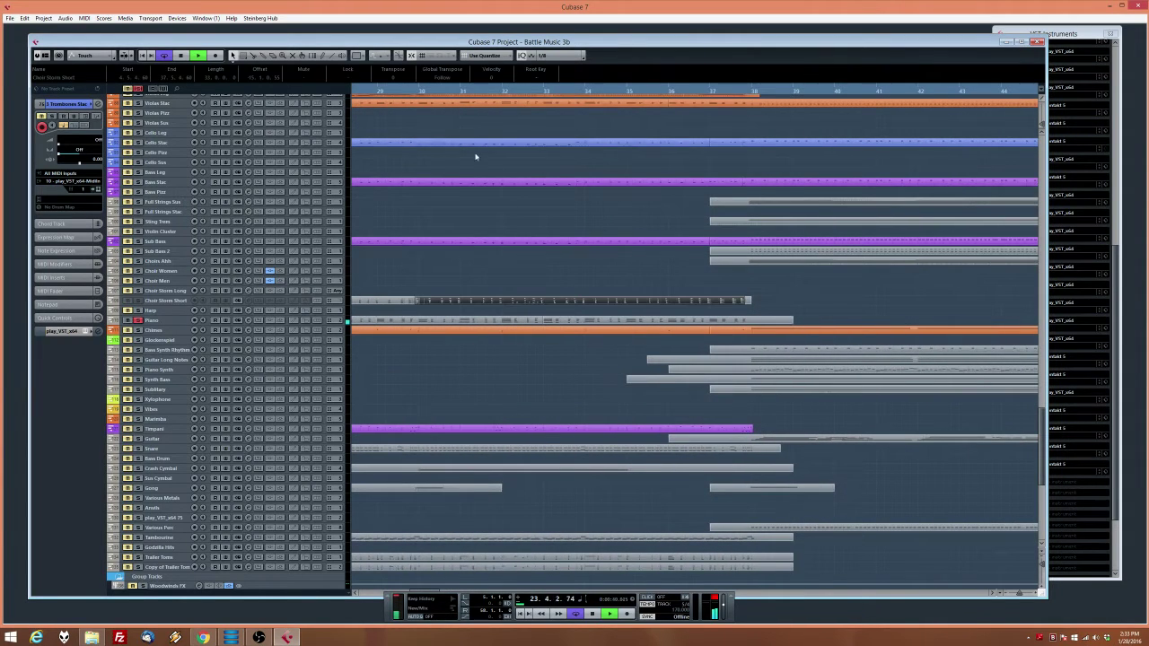
drag(410, 90, 350, 88)
drag(433, 275, 619, 305)
click(678, 291)
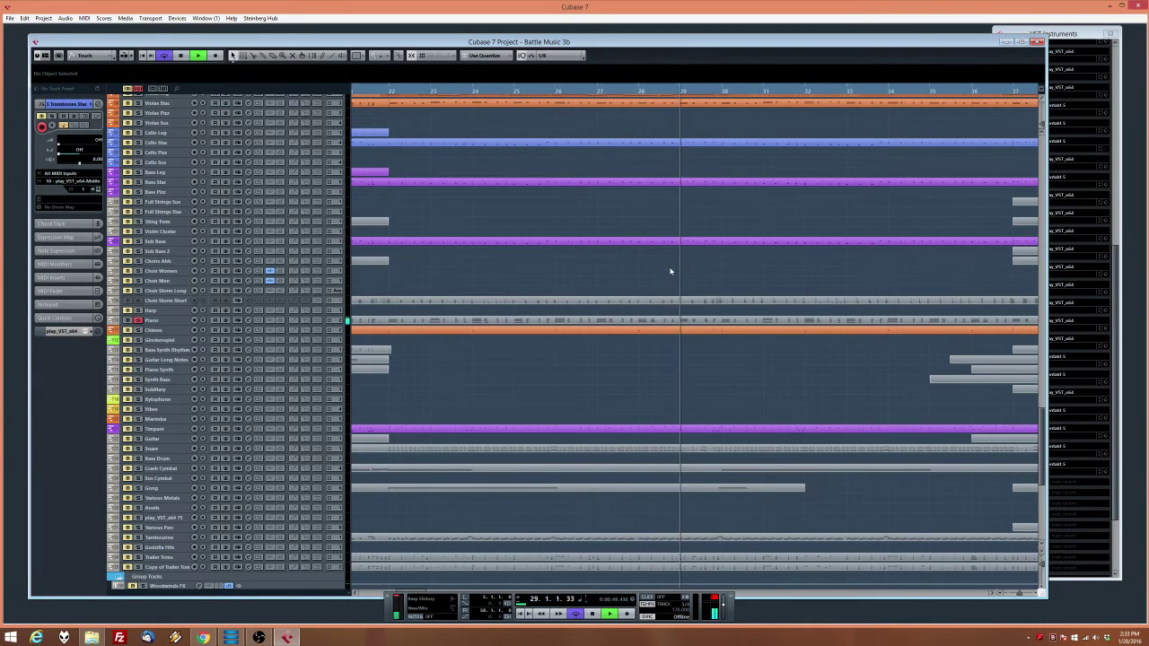
scroll(628, 275, left, 15)
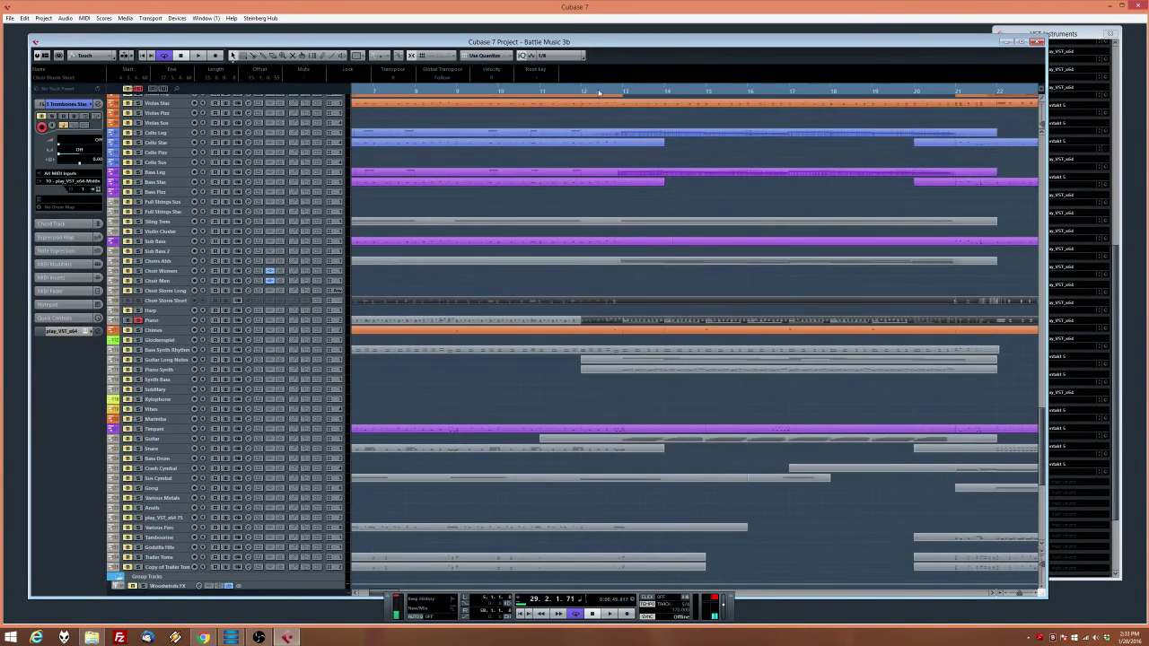
click(598, 93)
key(space)
click(770, 292)
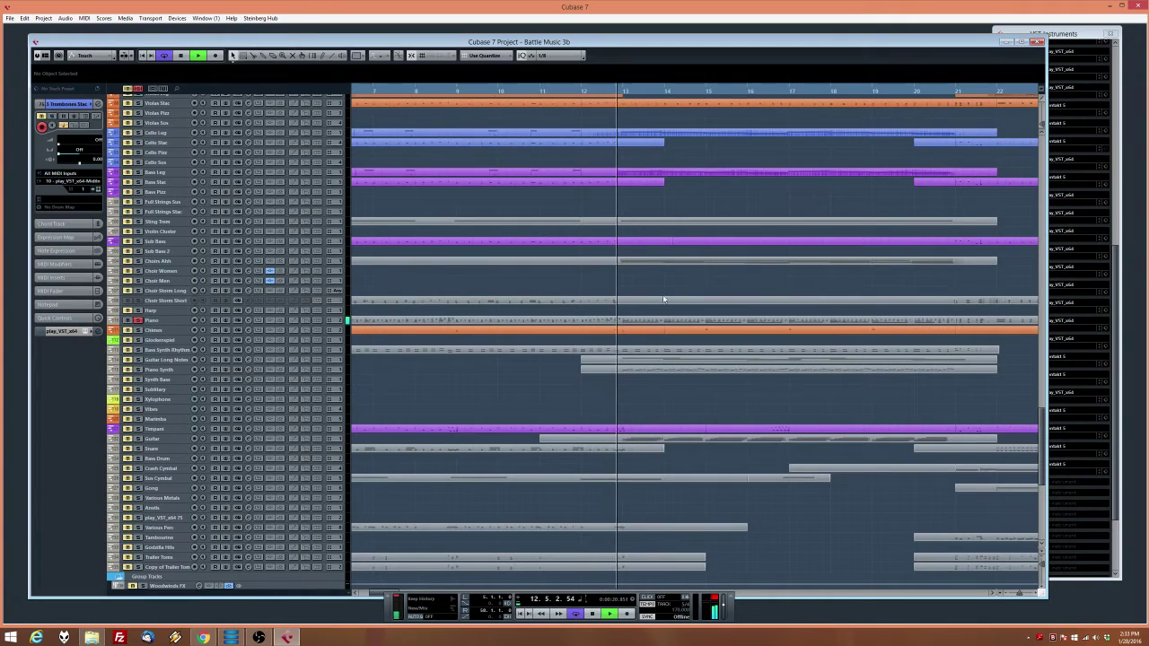
Open the Piano part that starts at bar 12, select the downbeat notes of bars 13 to 16, and play them
drag(638, 312, 936, 325)
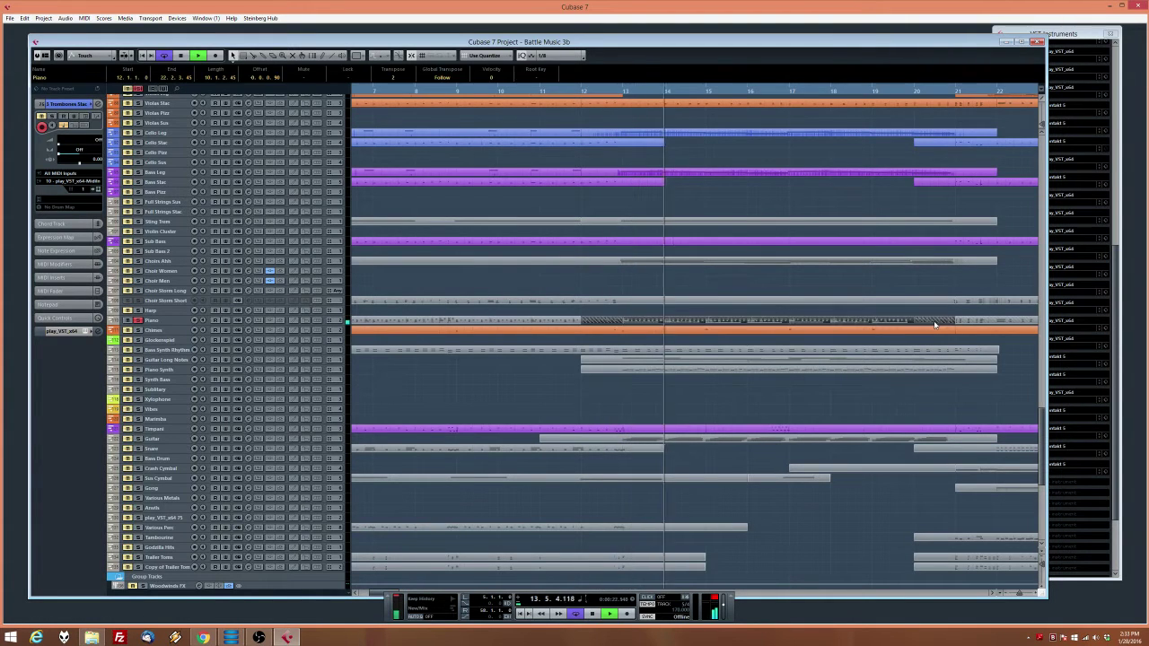
double_click(935, 321)
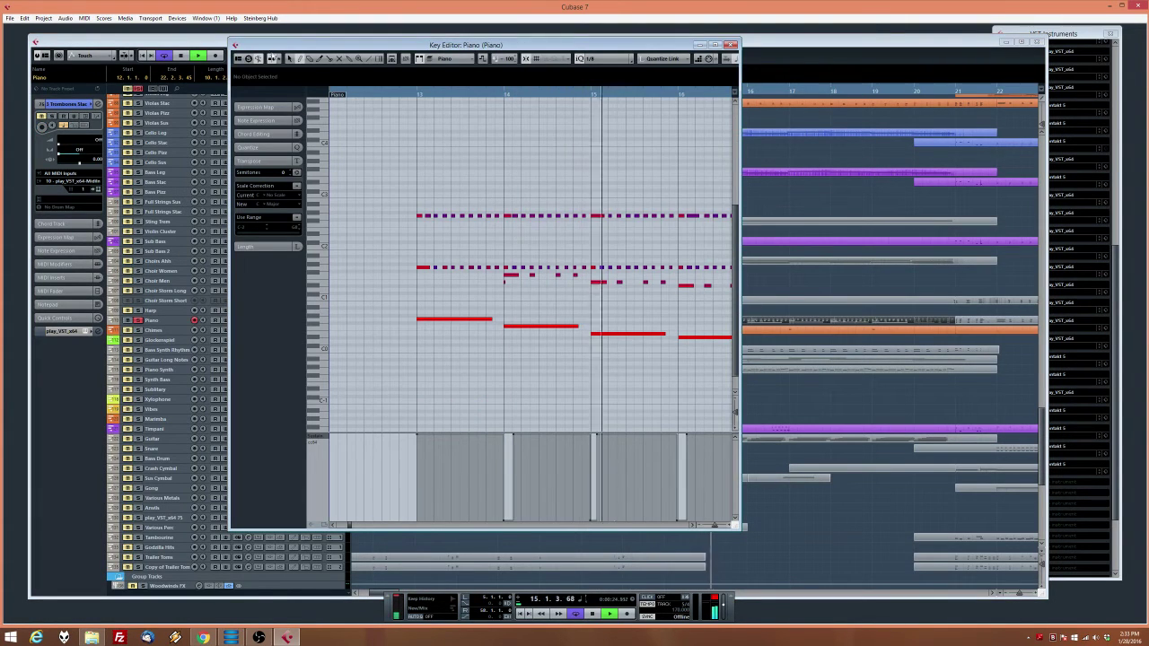
click(422, 266)
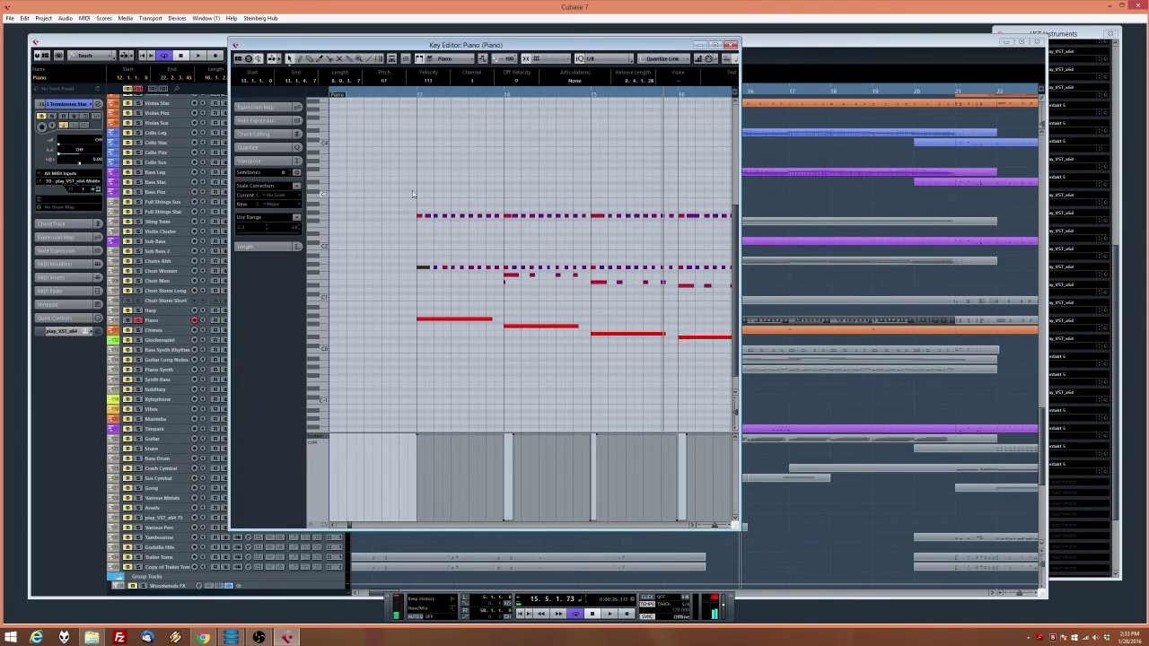
drag(405, 359, 422, 357)
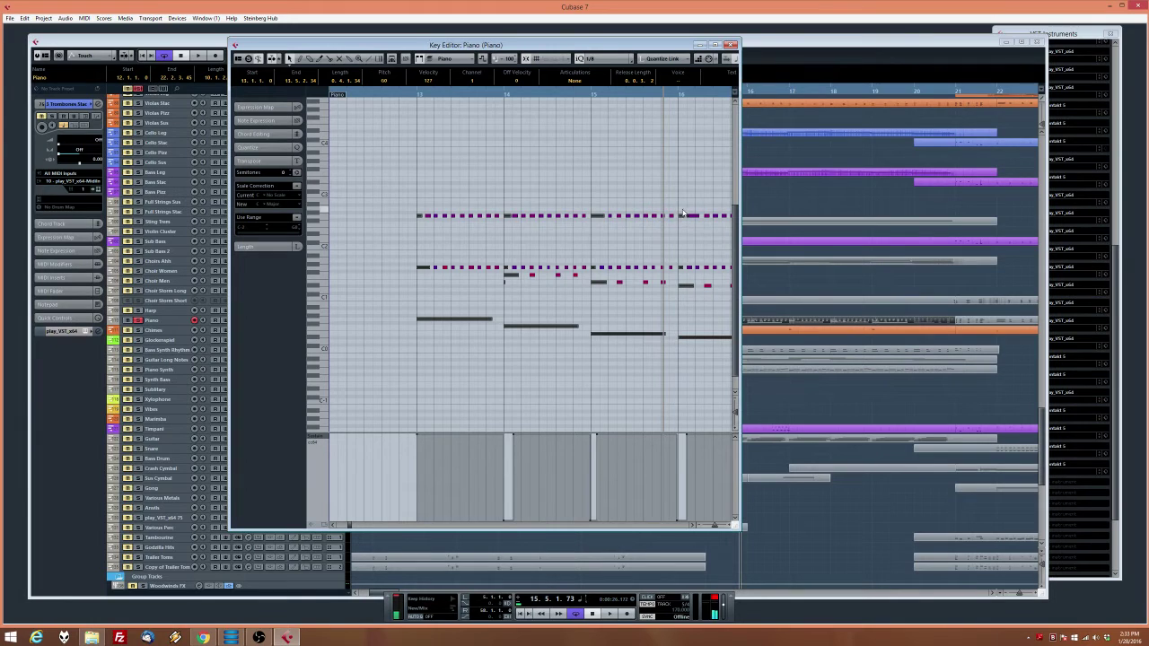
double_click(411, 93)
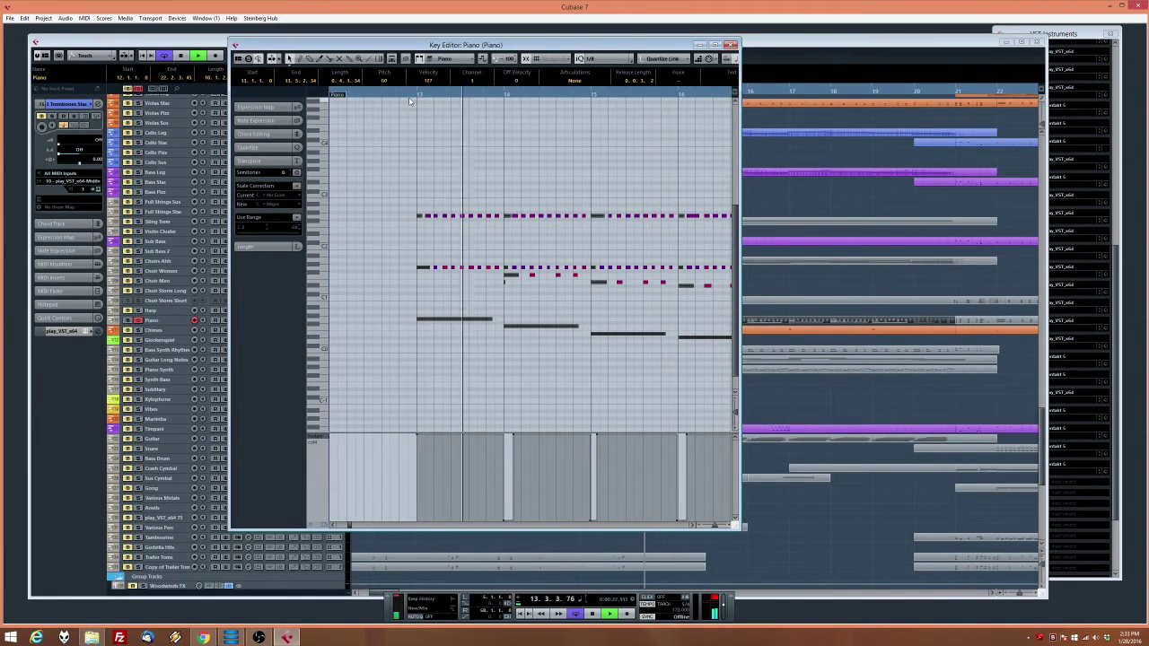
click(600, 187)
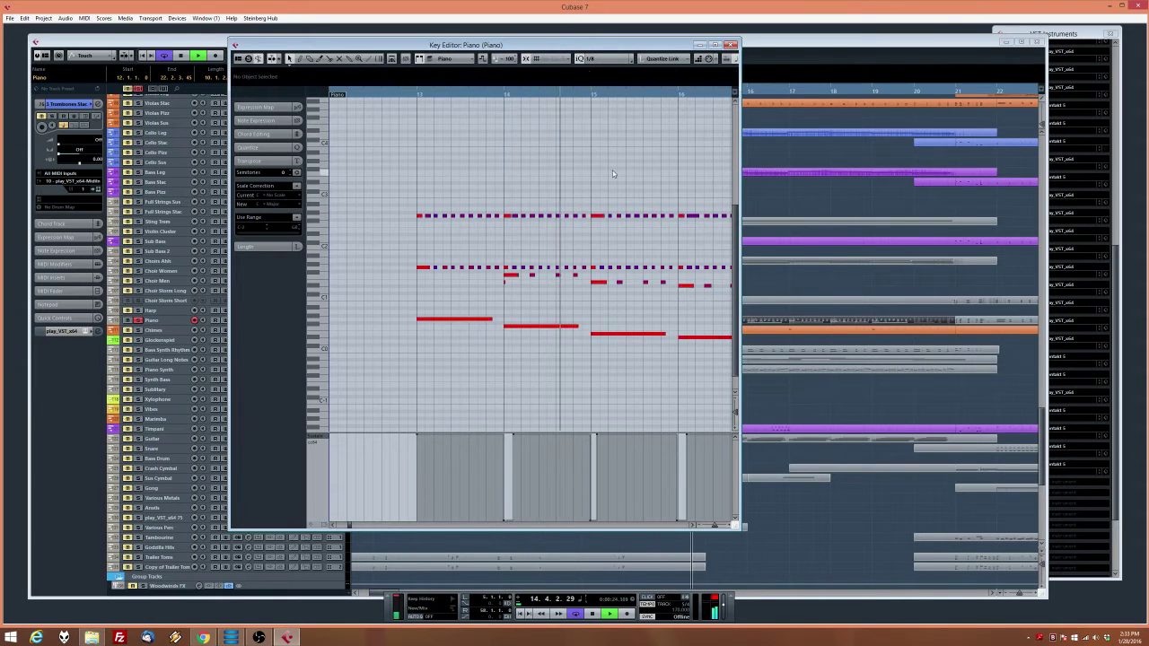
Select the Piano's downbeat notes in bars 17 and 18 and play them from just before bar 17
scroll(601, 186, right, 4)
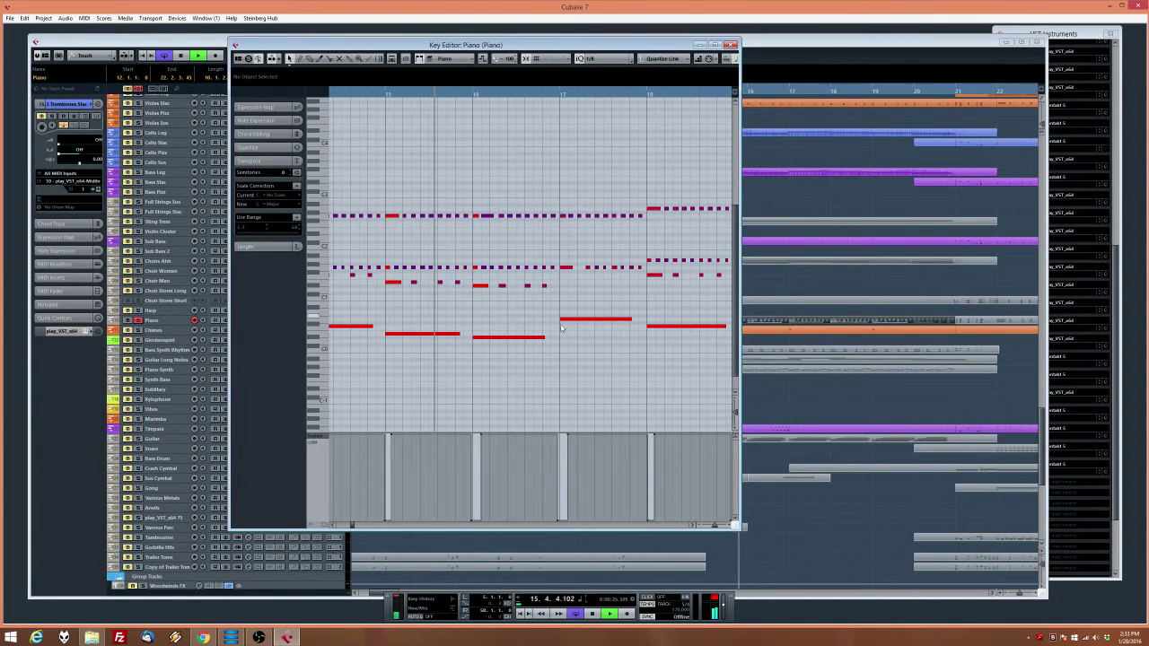
drag(561, 196, 565, 333)
drag(654, 194, 649, 344)
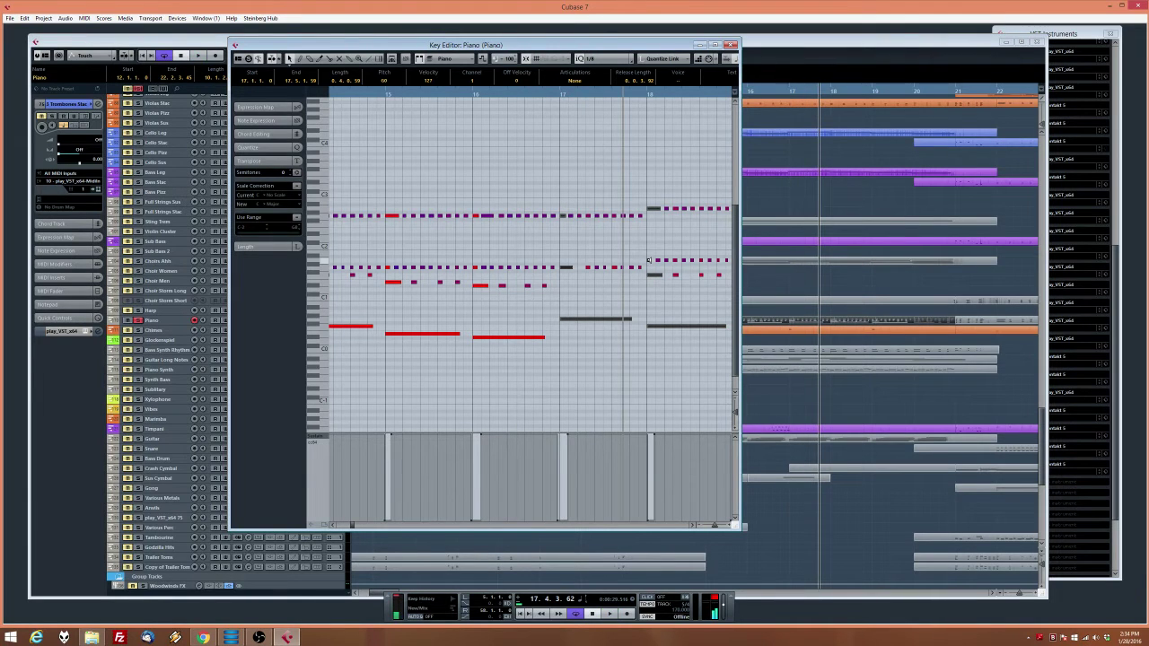
click(549, 94)
click(567, 199)
key(space)
Select the Piano's downbeat notes in bars 19 and 20, play through to the end of the part, and close it
scroll(568, 206, right, 4)
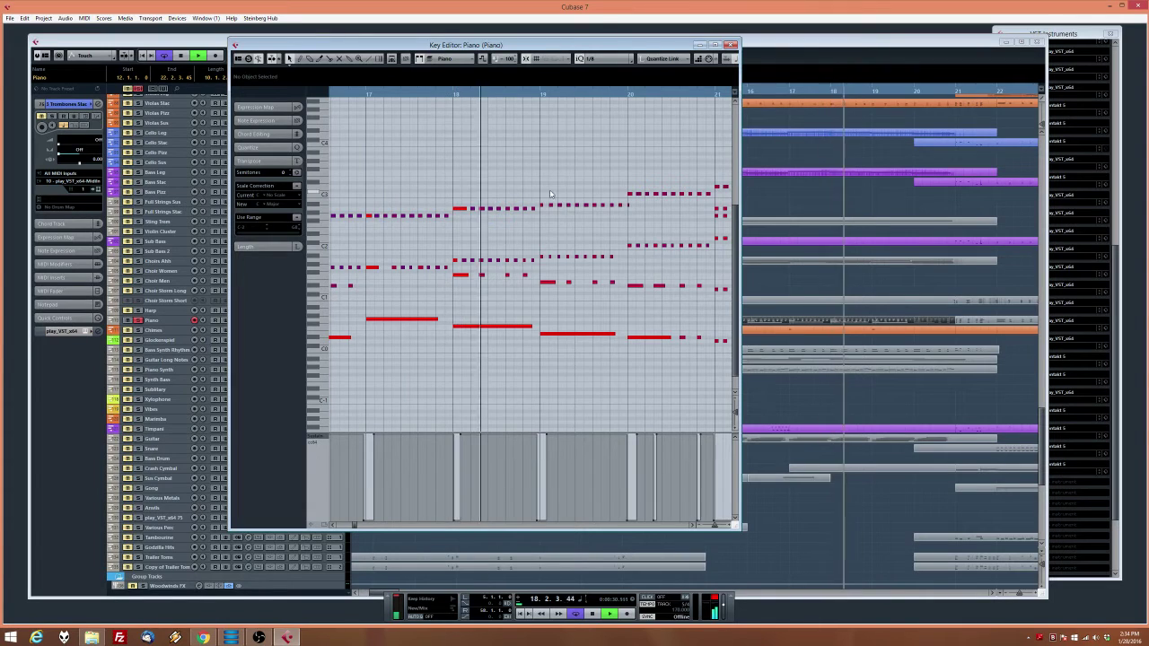
drag(539, 190, 542, 357)
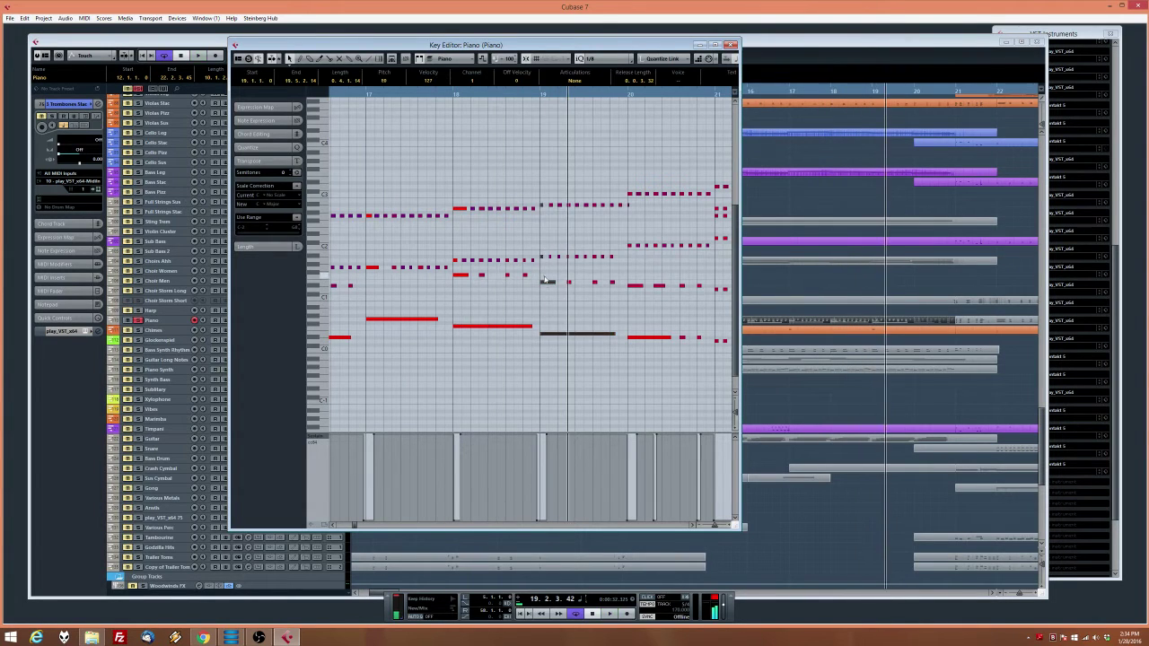
key(space)
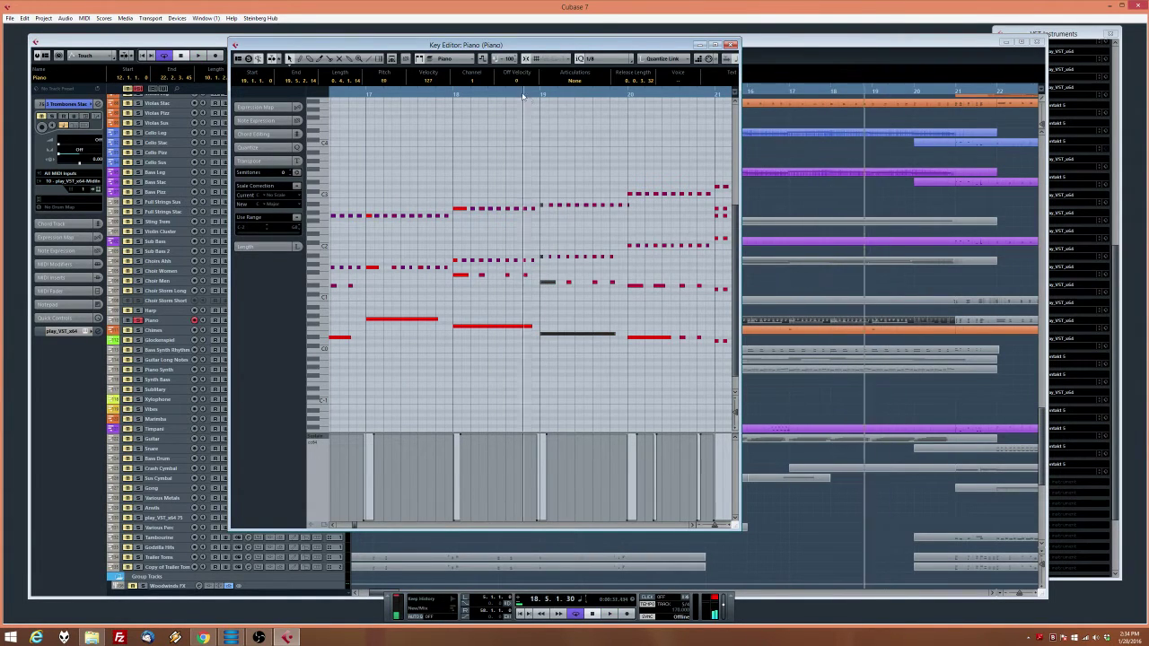
drag(629, 185, 628, 366)
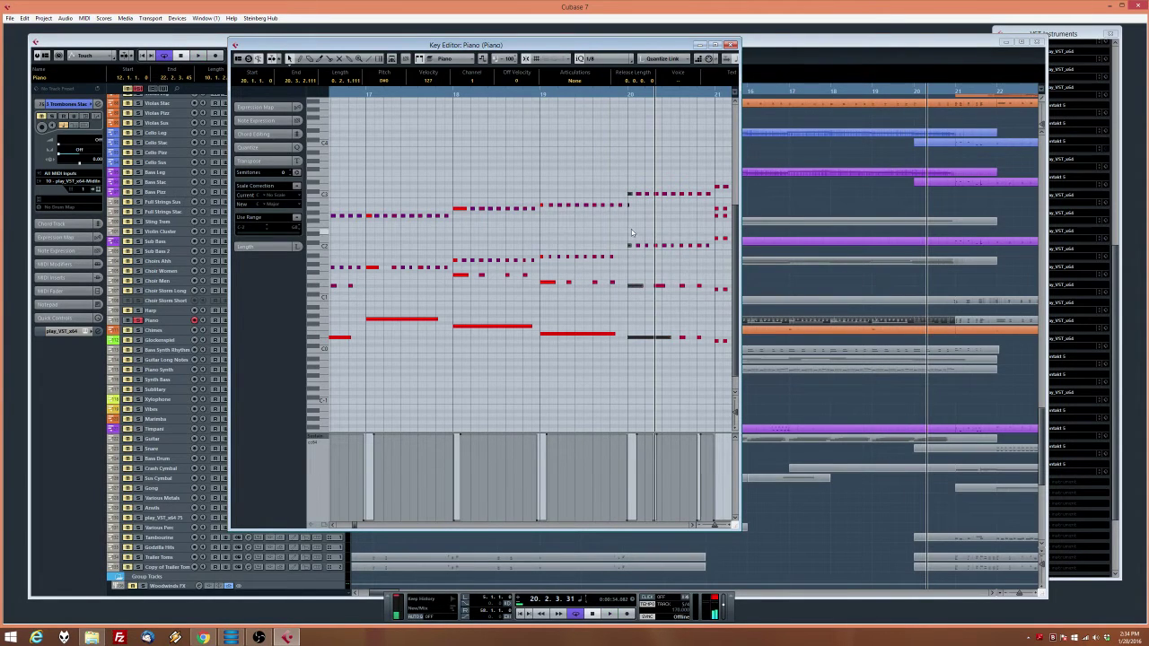
click(607, 97)
key(space)
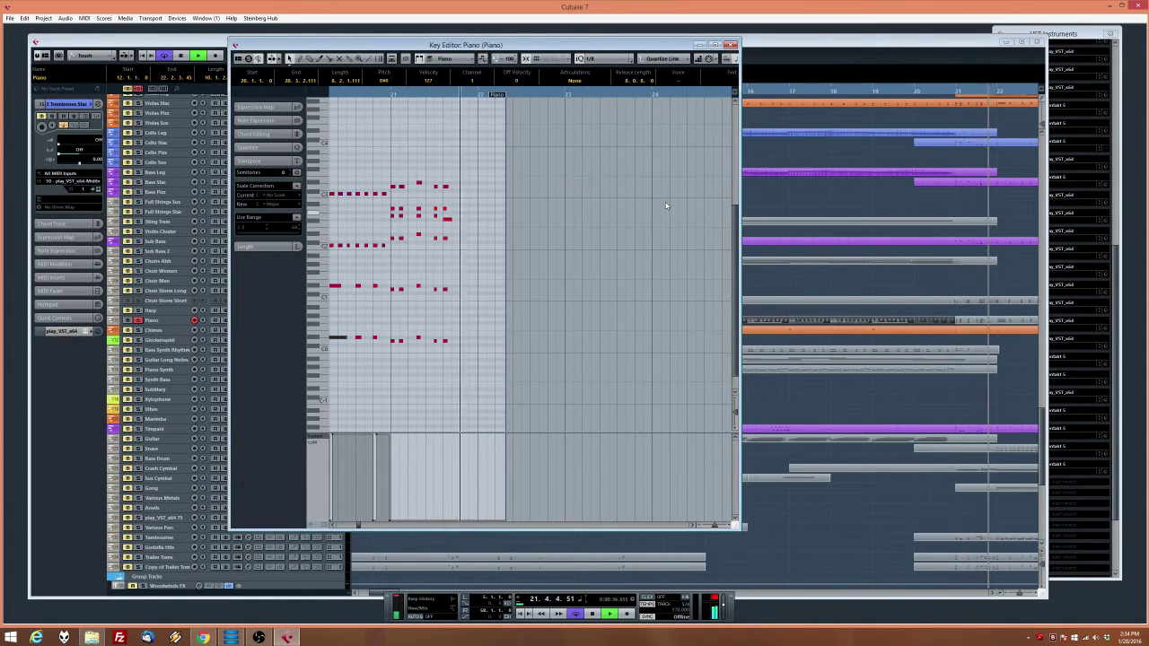
click(731, 44)
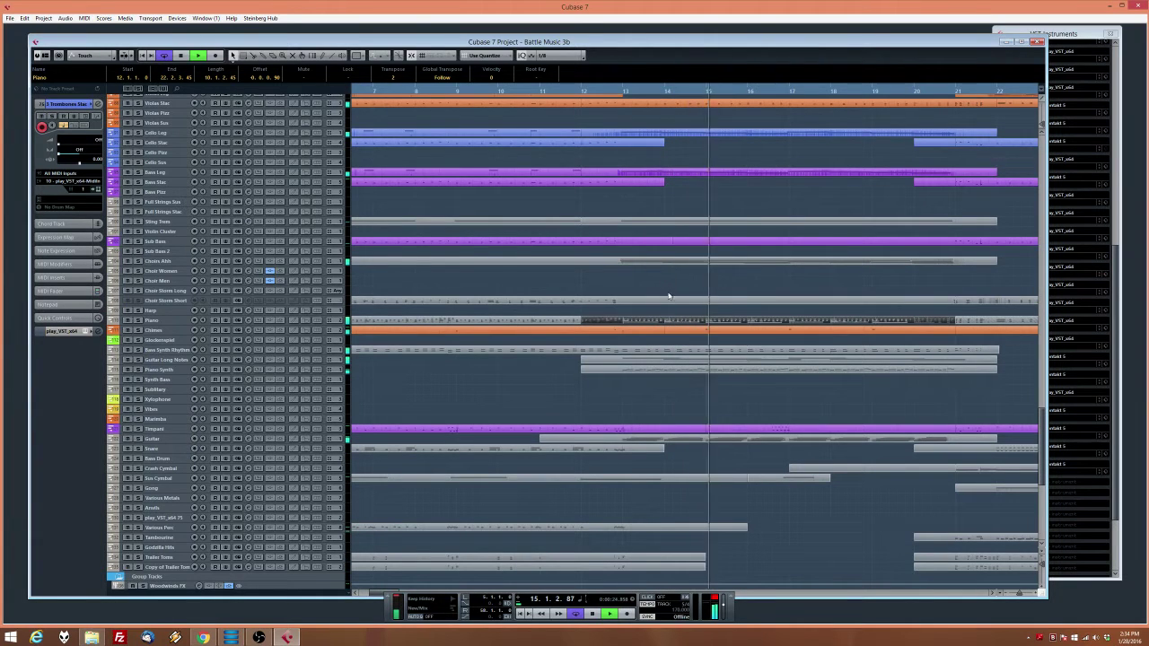
Inspect the Guitar Long Notes part that starts at bar 12 and select the Piano Synth part below it
double_click(680, 362)
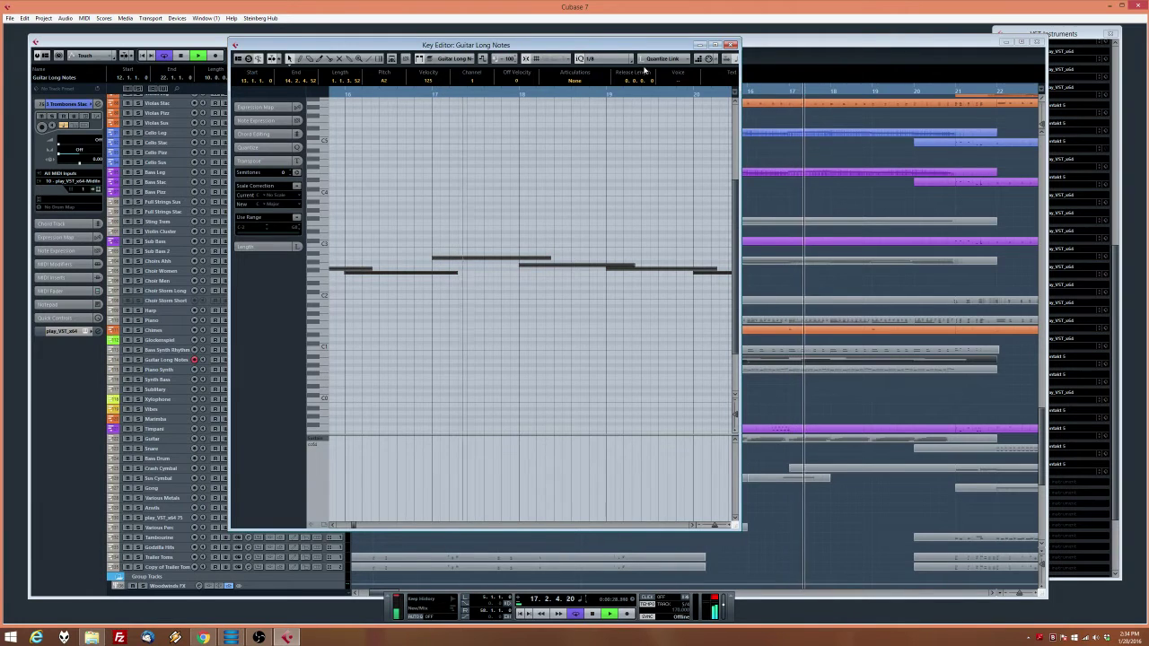
click(731, 45)
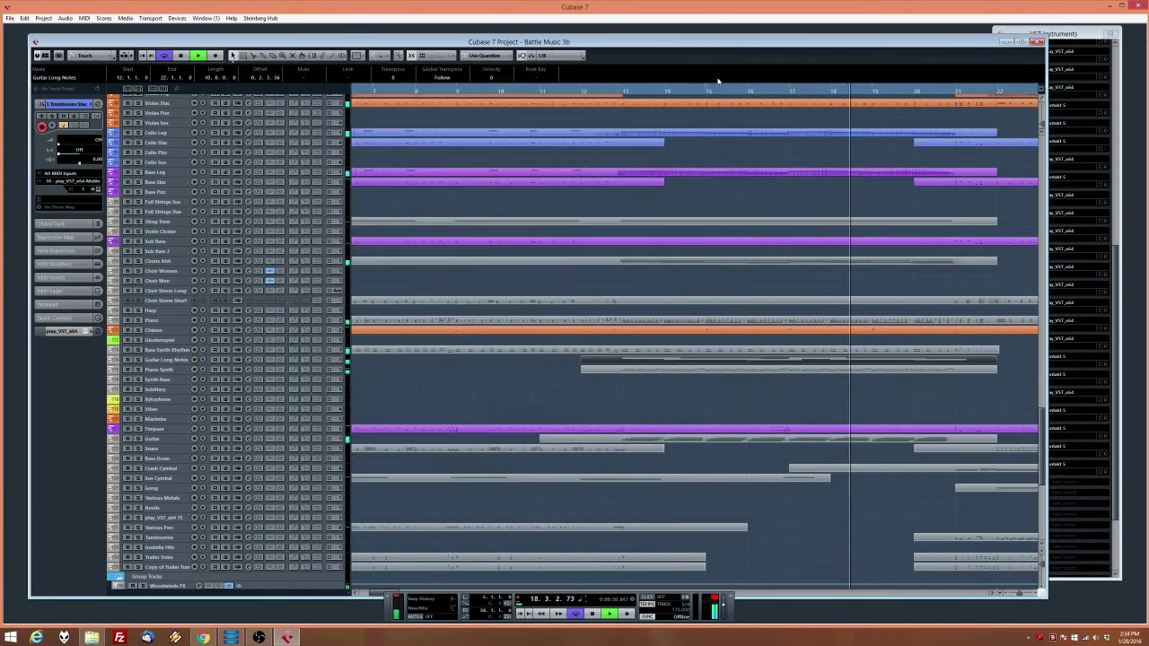
drag(881, 387, 682, 398)
drag(903, 396, 856, 374)
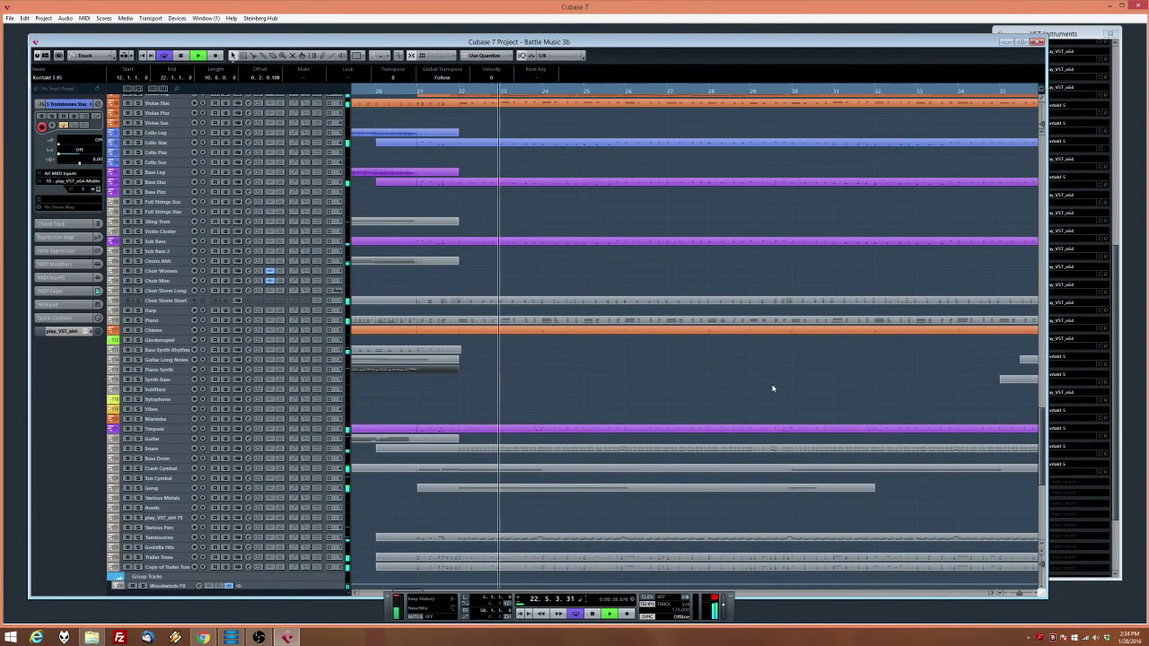
Review the arrangement from bar 22 to about bar 44 during playback, looking for gaps in the percussion and synth layers
drag(769, 389, 735, 412)
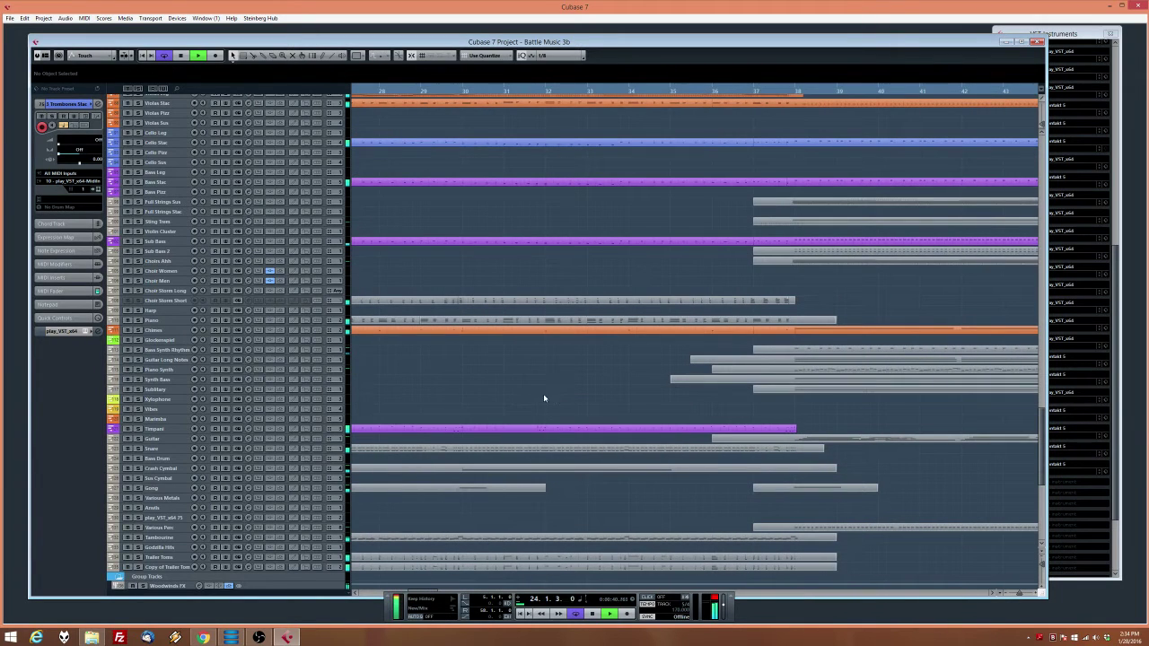
drag(560, 386, 609, 416)
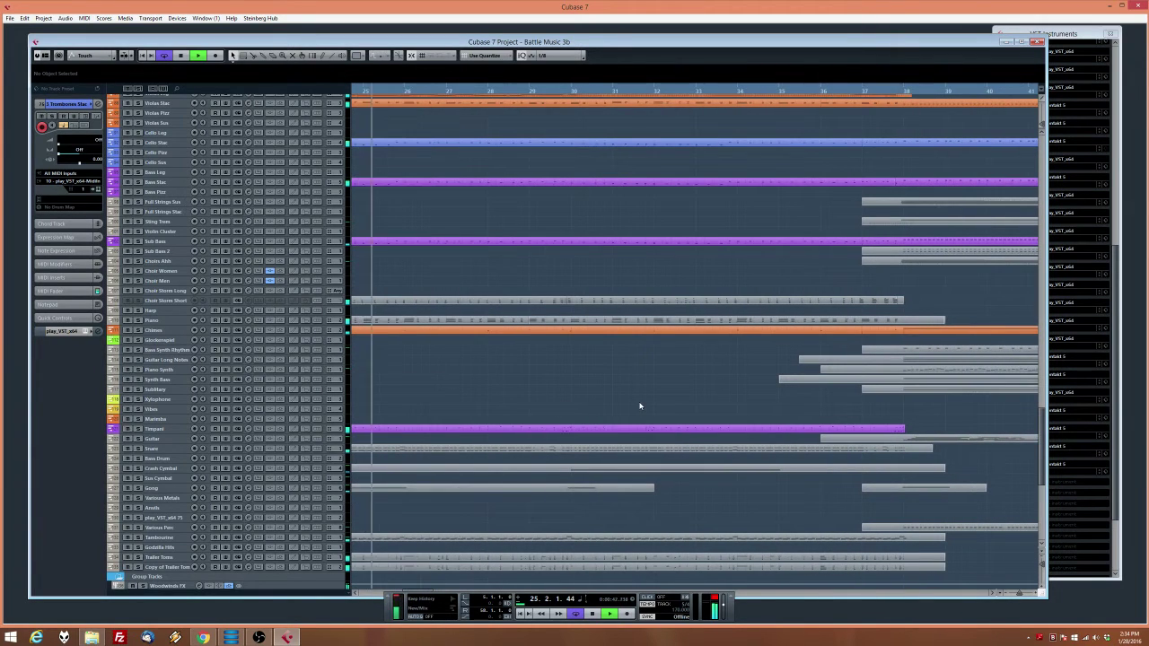
key(g)
key(g)
key(g)
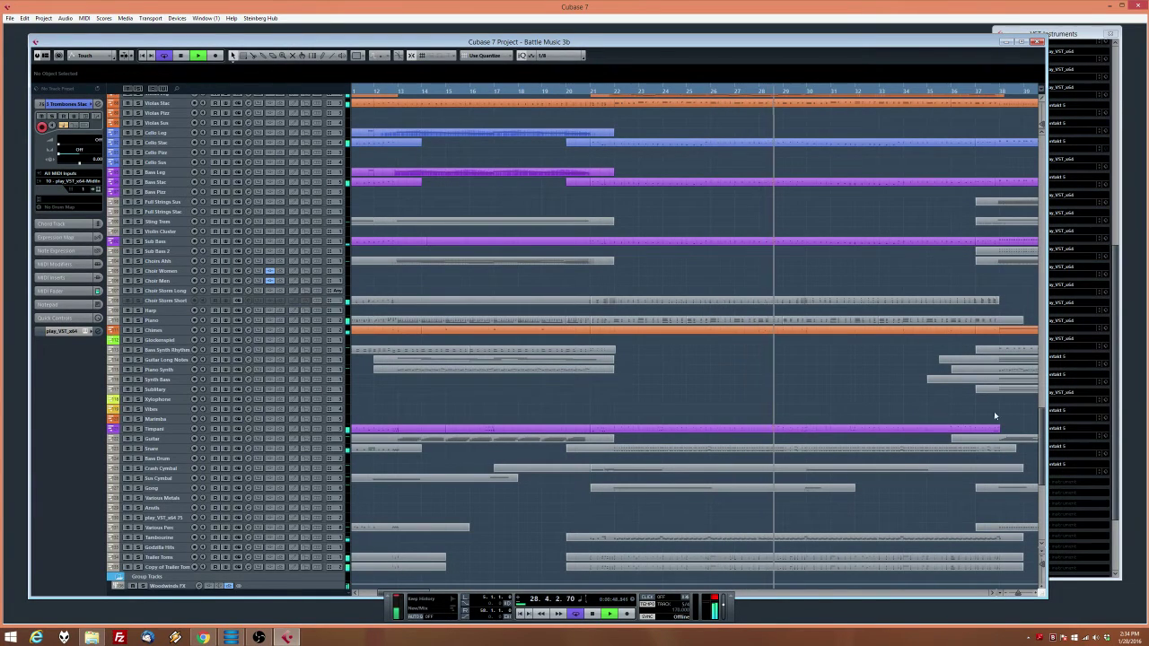
scroll(952, 411, right, 3)
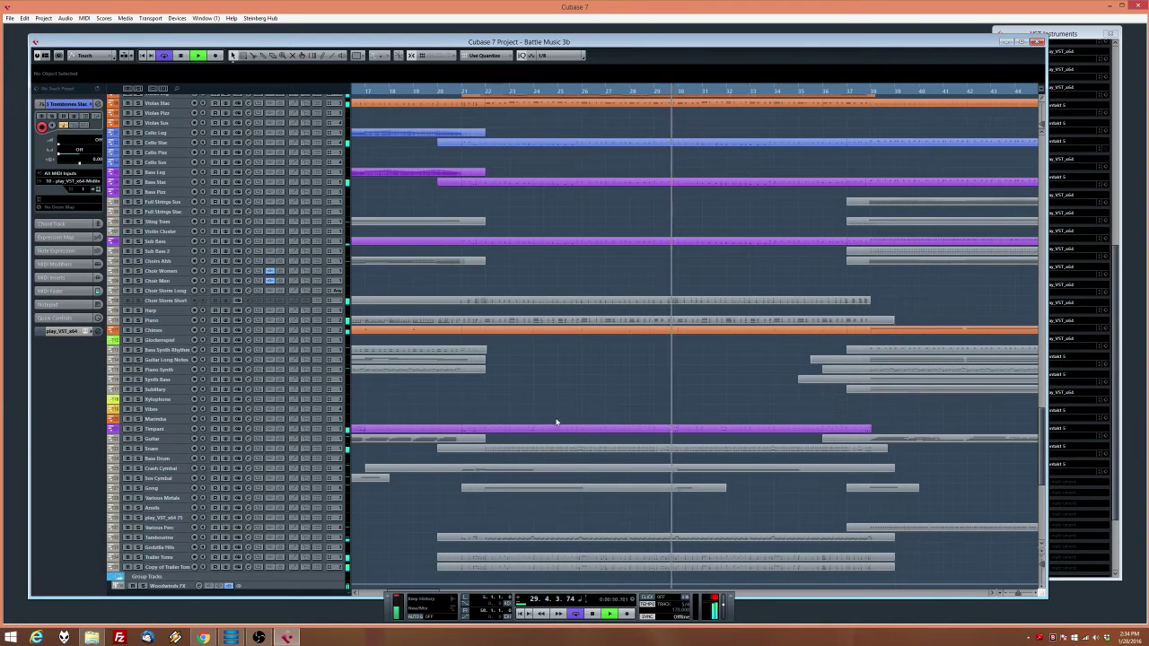
Try the Glockenspiel and Crash Cymbal tracks as possible additions around the transition at bar 37
click(168, 339)
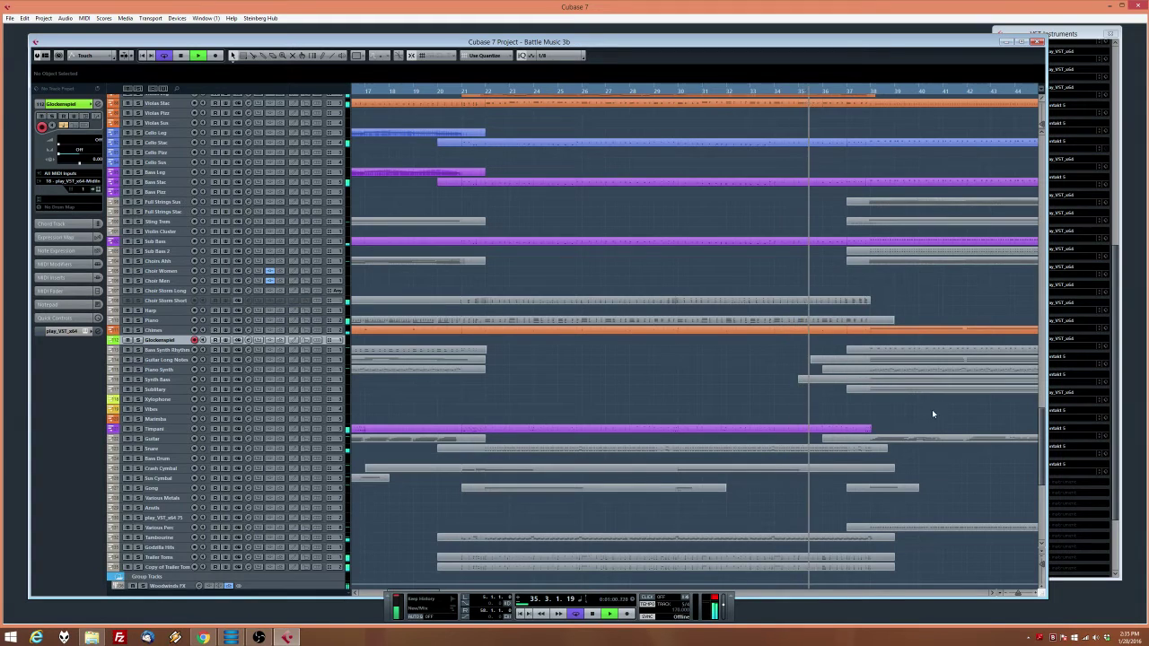
drag(932, 409, 983, 405)
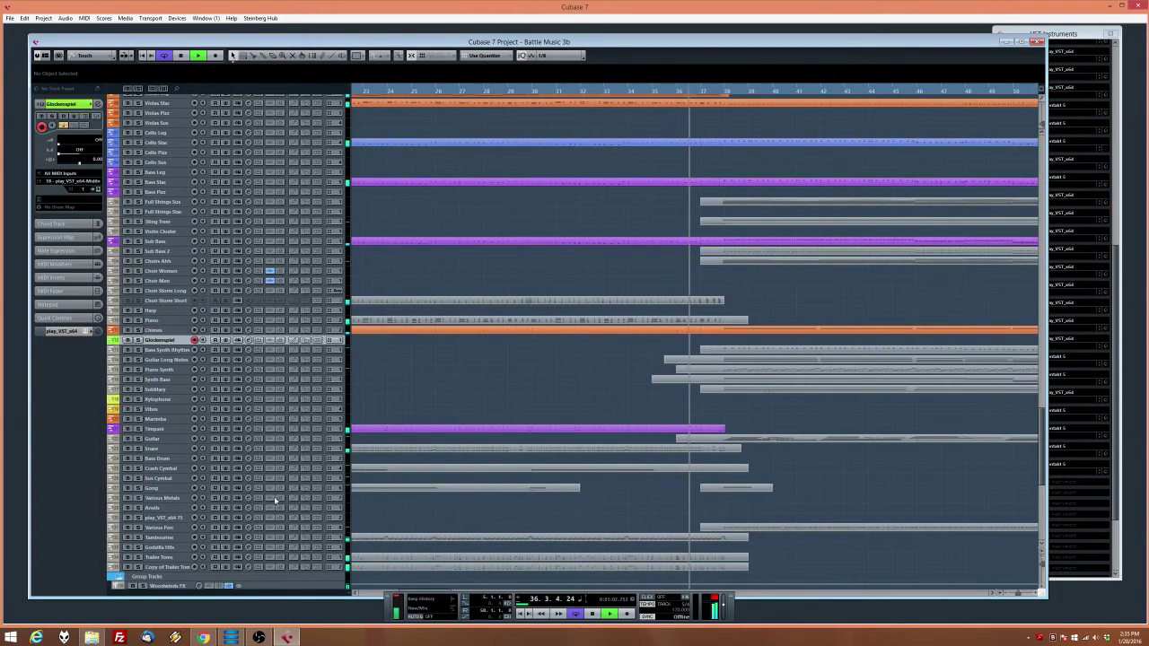
click(171, 469)
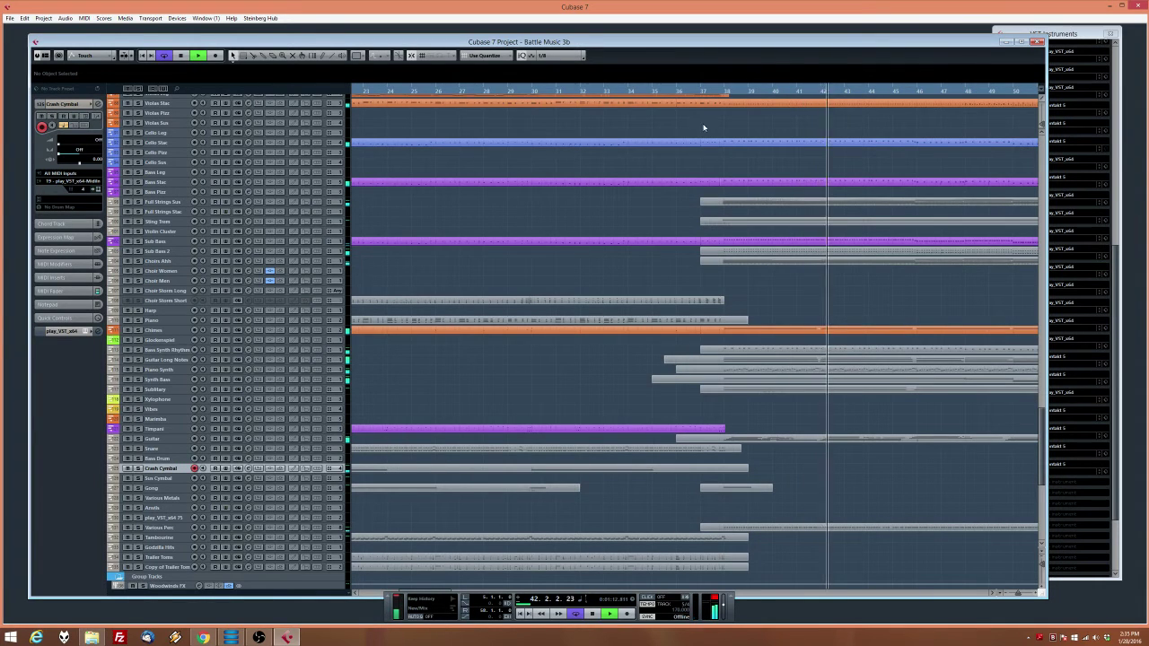
Play from about bar 36 and record a suspended cymbal on the Sus Cymbal track around bar 37
click(682, 90)
click(157, 479)
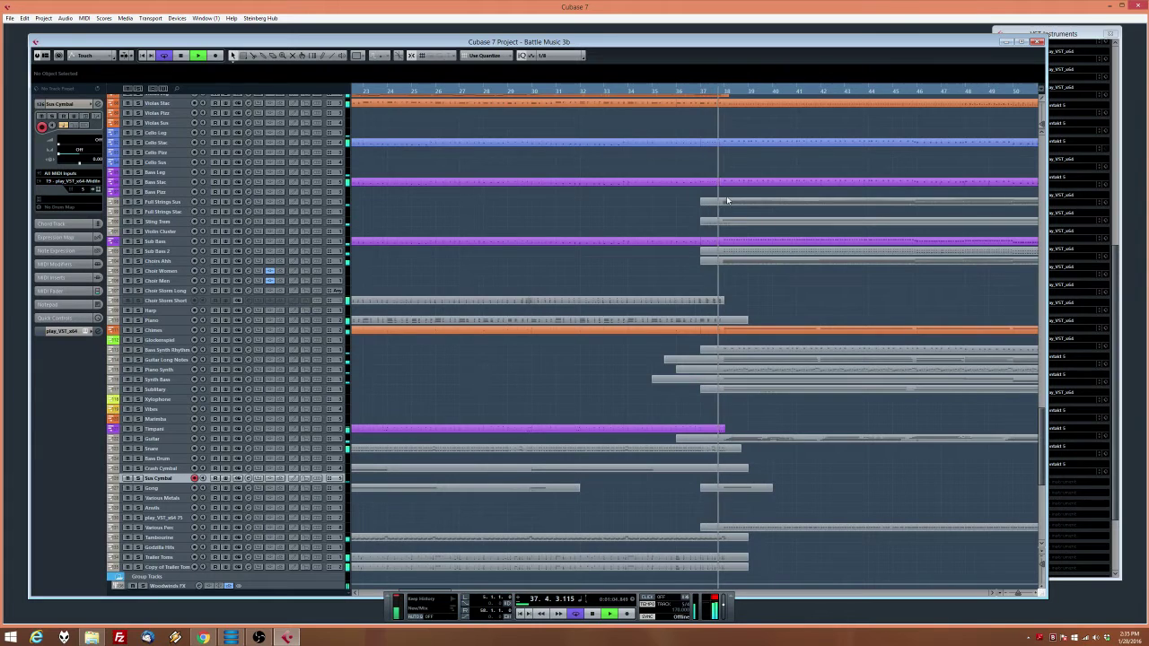
key(space)
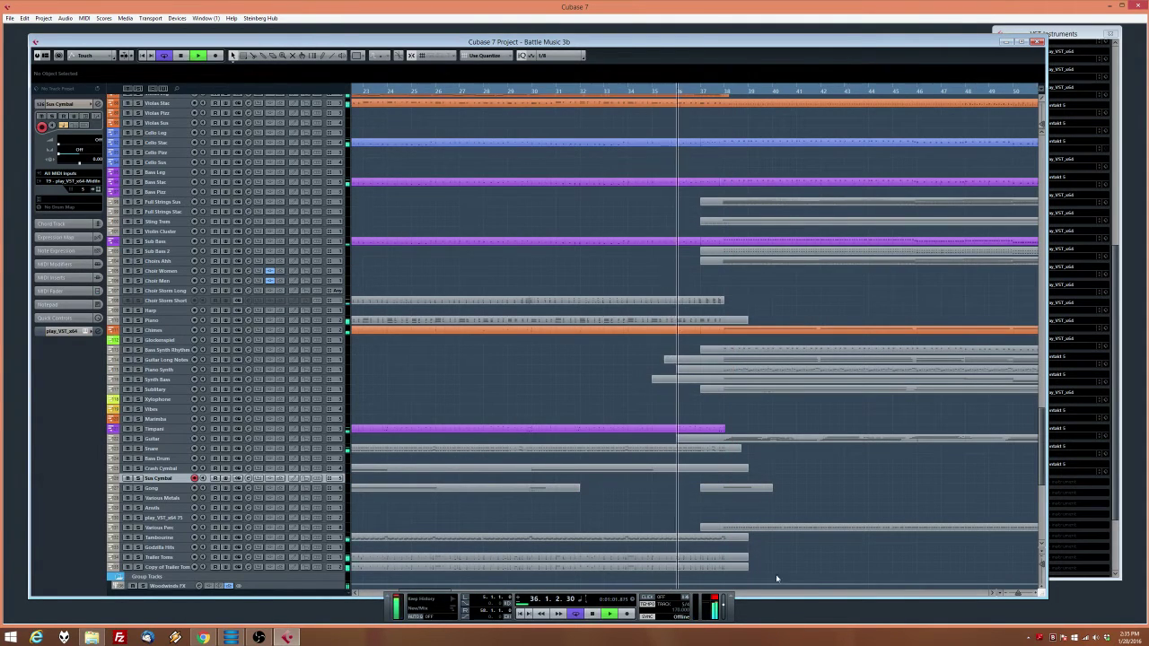
click(629, 614)
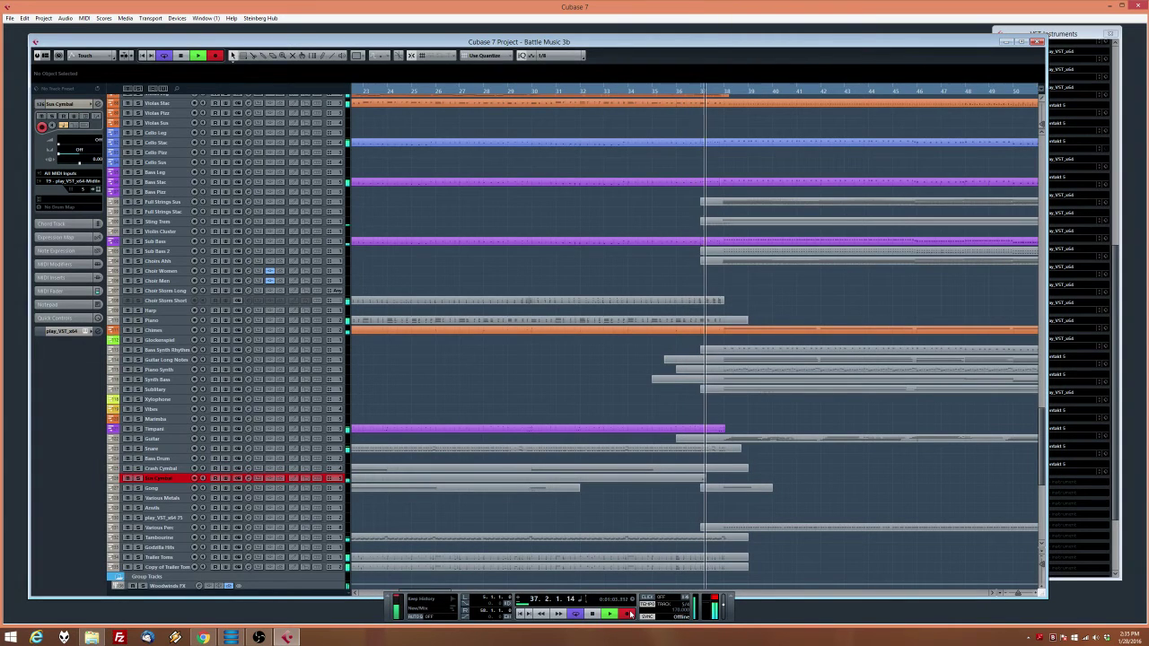
click(628, 614)
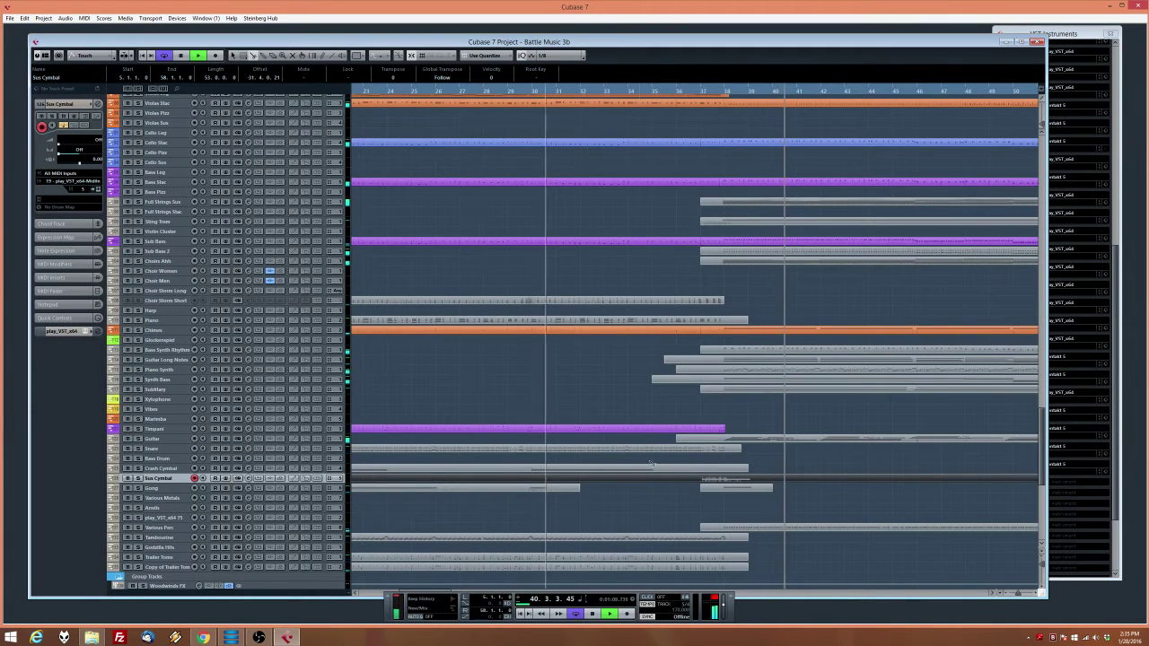
Split the Sus Cymbal recording just after bar 36 and at bar 41, and delete the excess on both sides
click(688, 481)
click(799, 481)
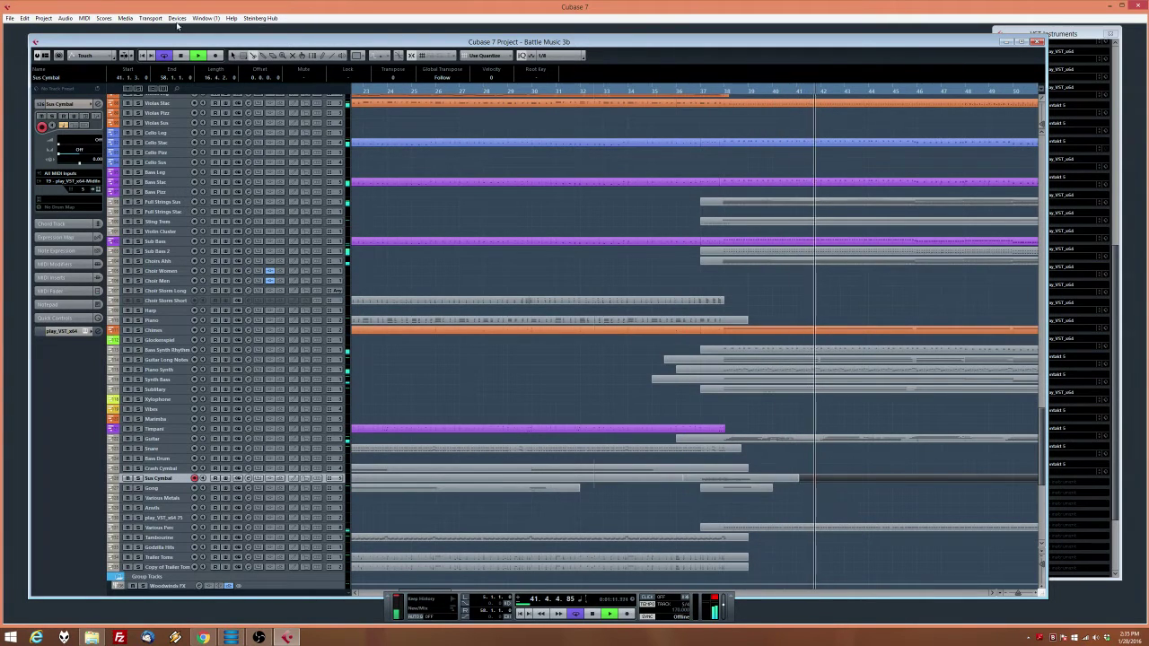
click(232, 56)
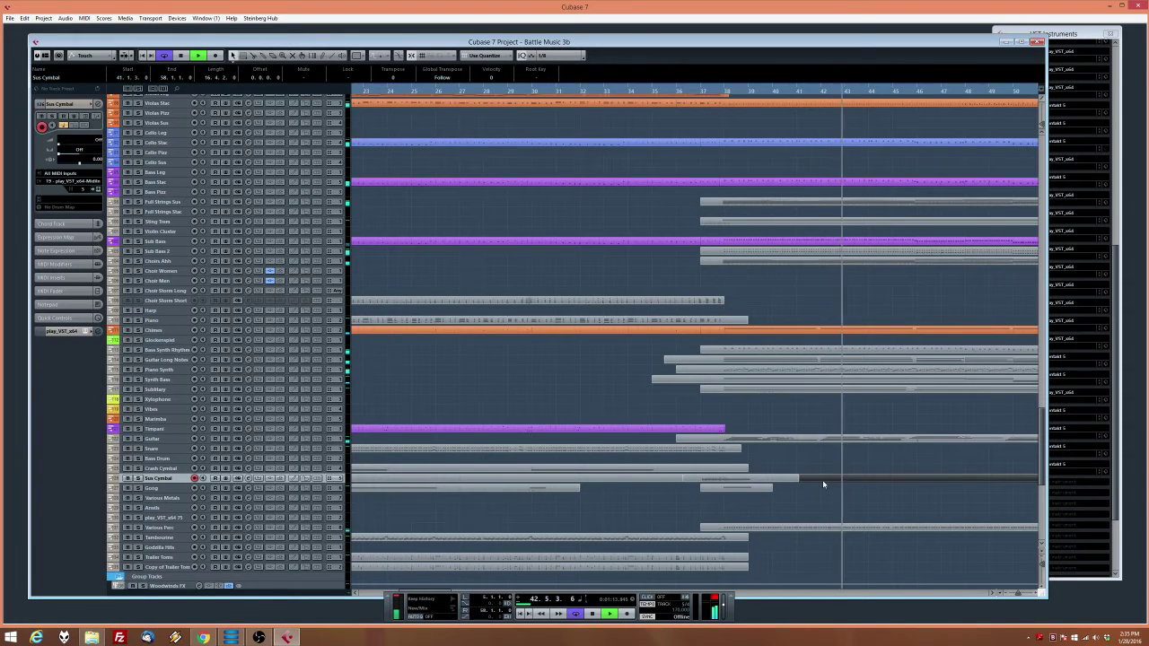
key(Delete)
click(647, 480)
Record a gong hit on the Gong track around bar 54 during playback
drag(864, 471, 984, 479)
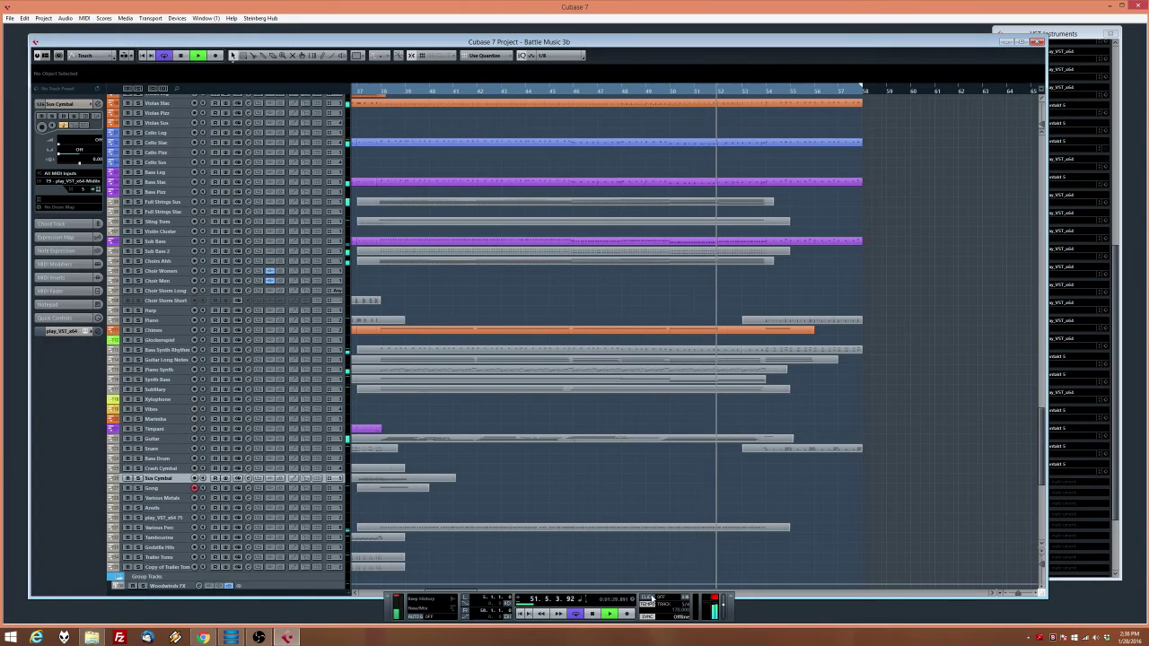
click(632, 614)
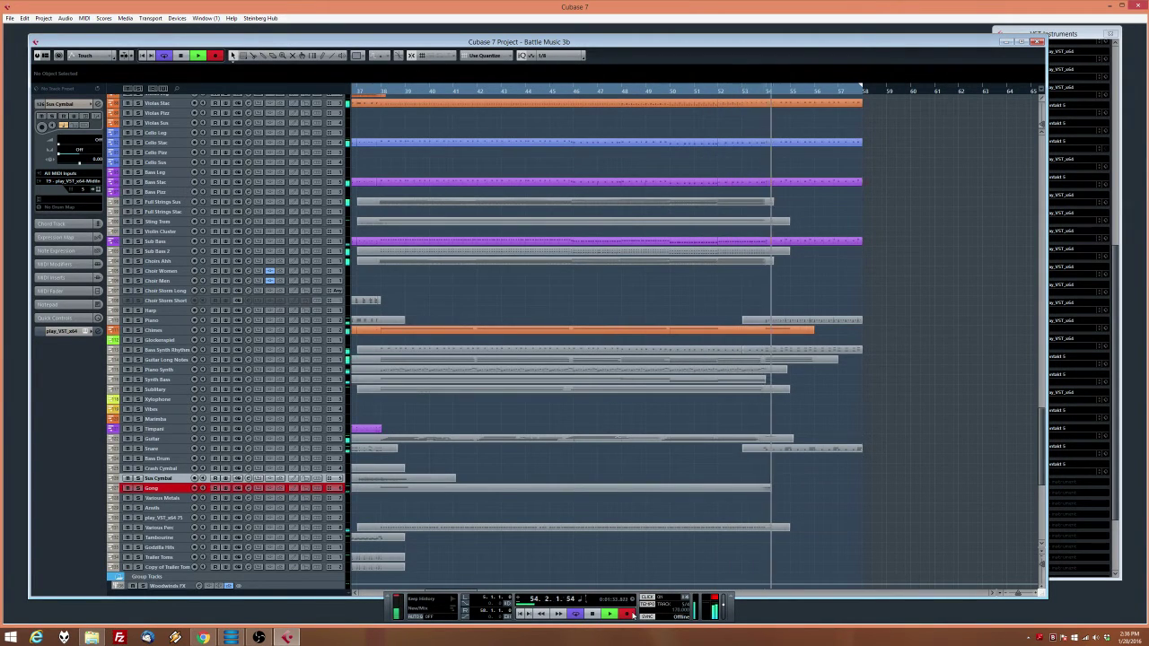
click(632, 614)
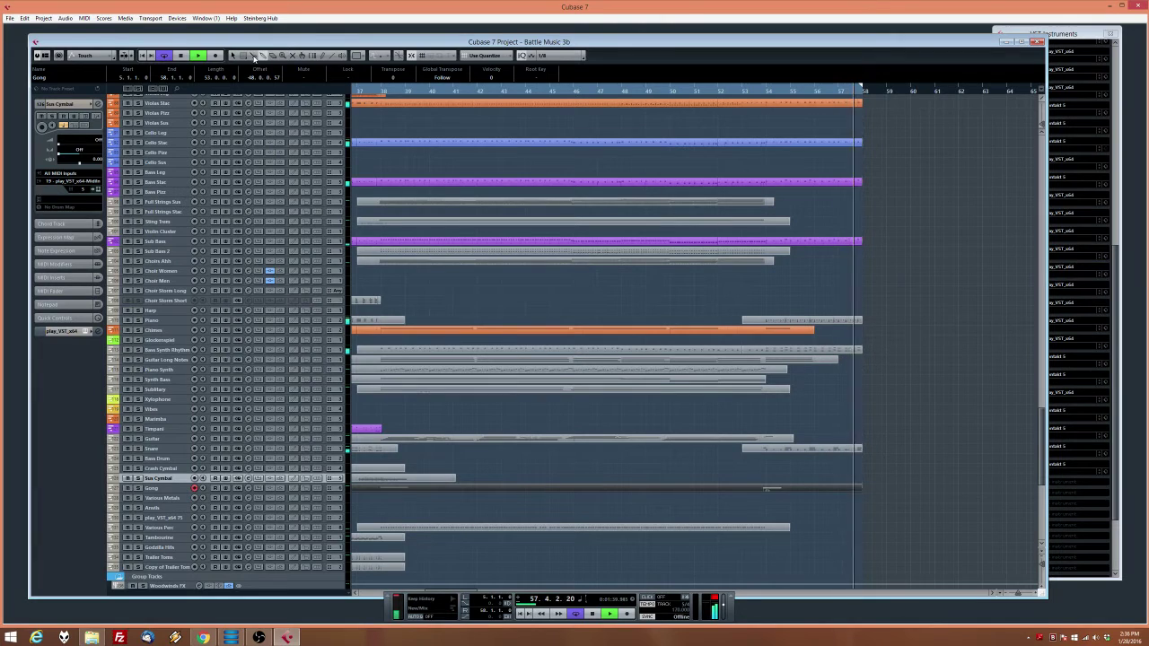
Split the Gong recording before the hit near bar 54 and at bar 55, beat 2, and delete the excess parts
click(759, 488)
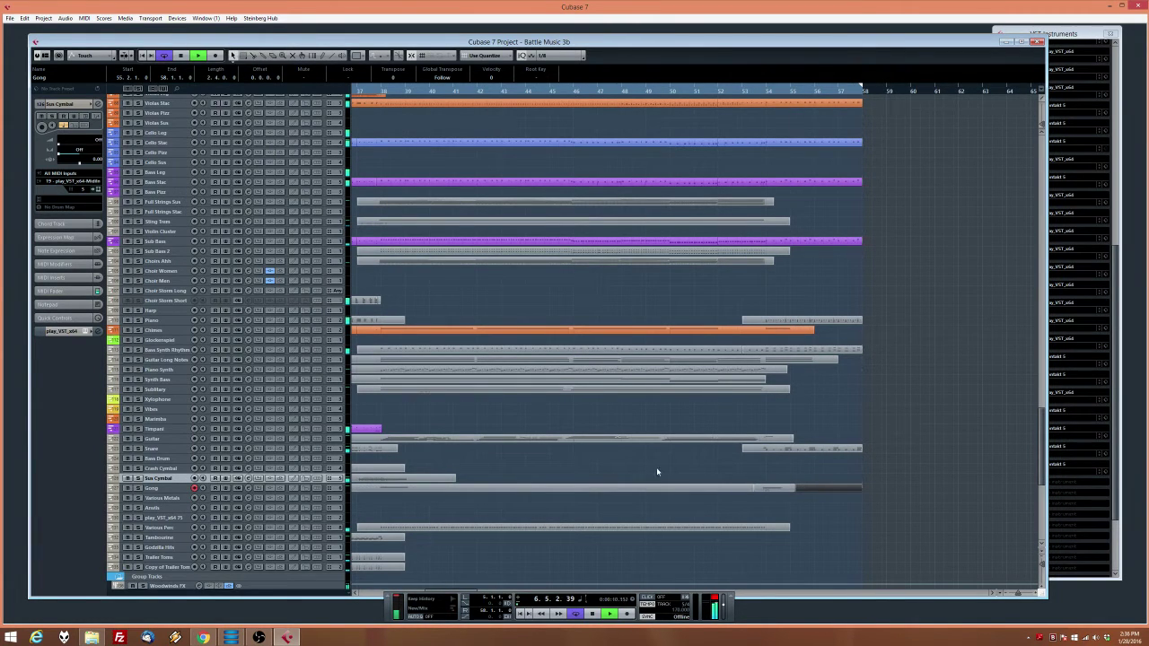
click(692, 487)
key(Delete)
Copy the Trailer Toms and Copy of Trailer Toms parts spanning bars 3 to 15 and paste them at bar 52, beat 2
scroll(826, 497, down, 5)
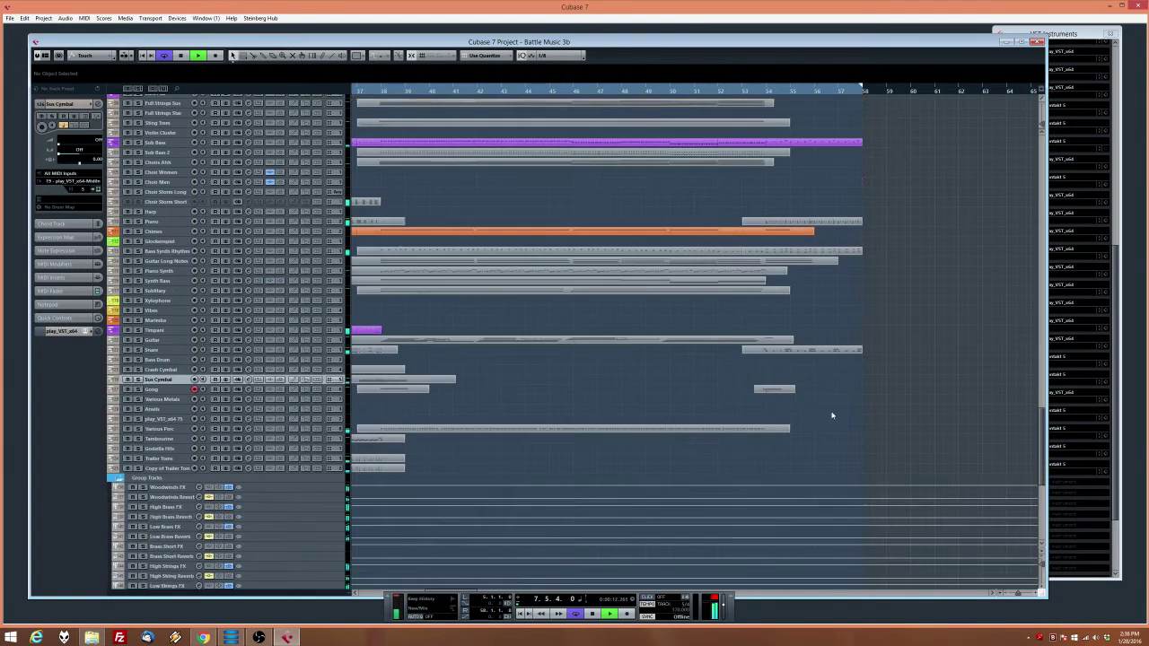
scroll(776, 248, up, 3)
drag(705, 88, 370, 111)
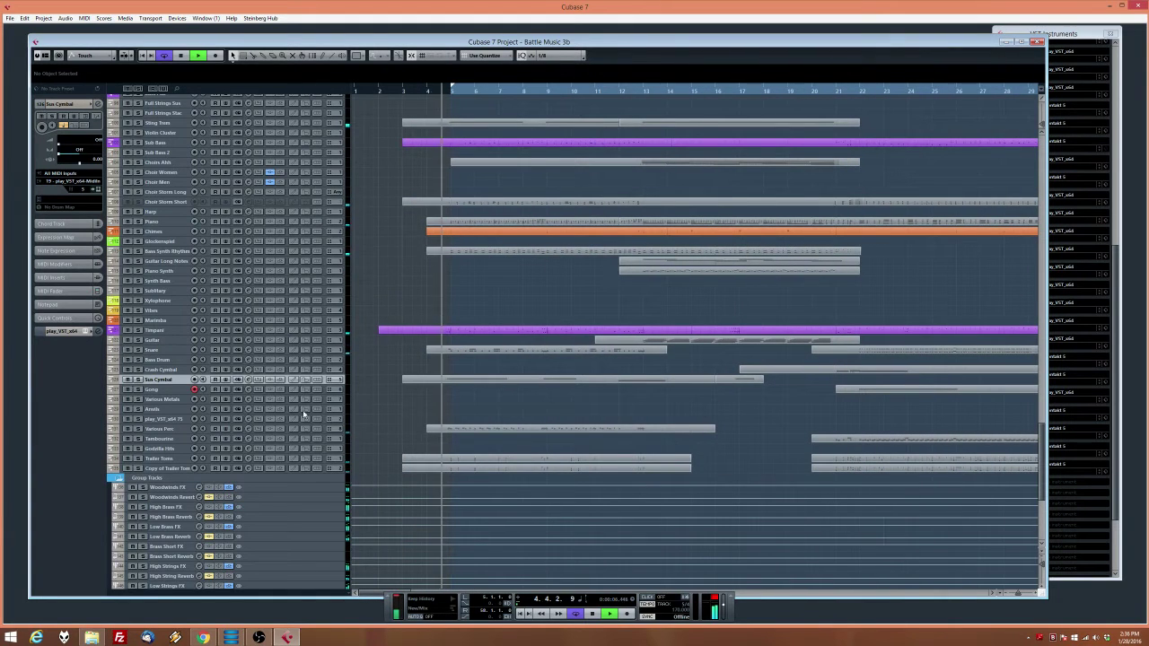
drag(414, 444, 670, 508)
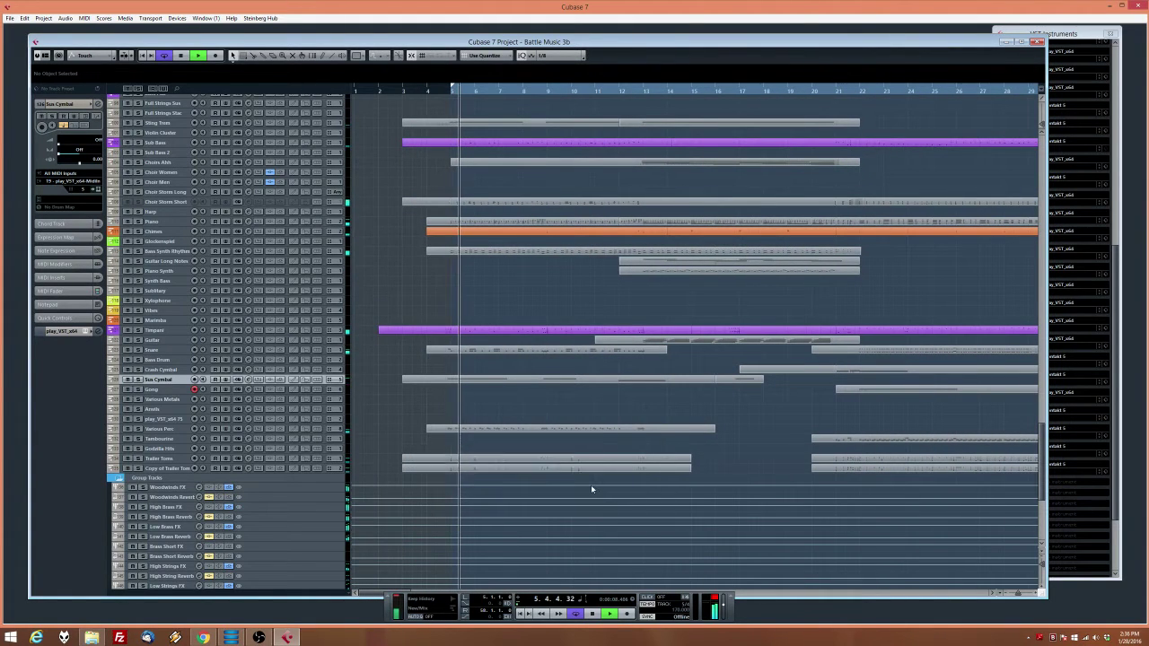
drag(591, 489, 583, 484)
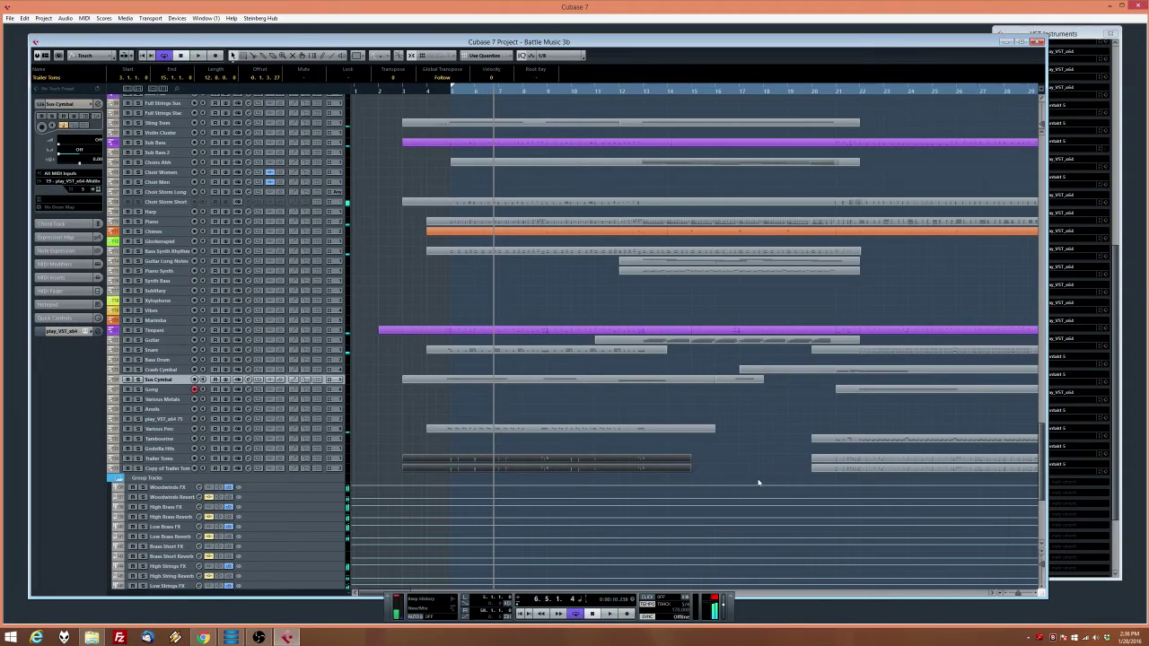
drag(743, 457, 933, 460)
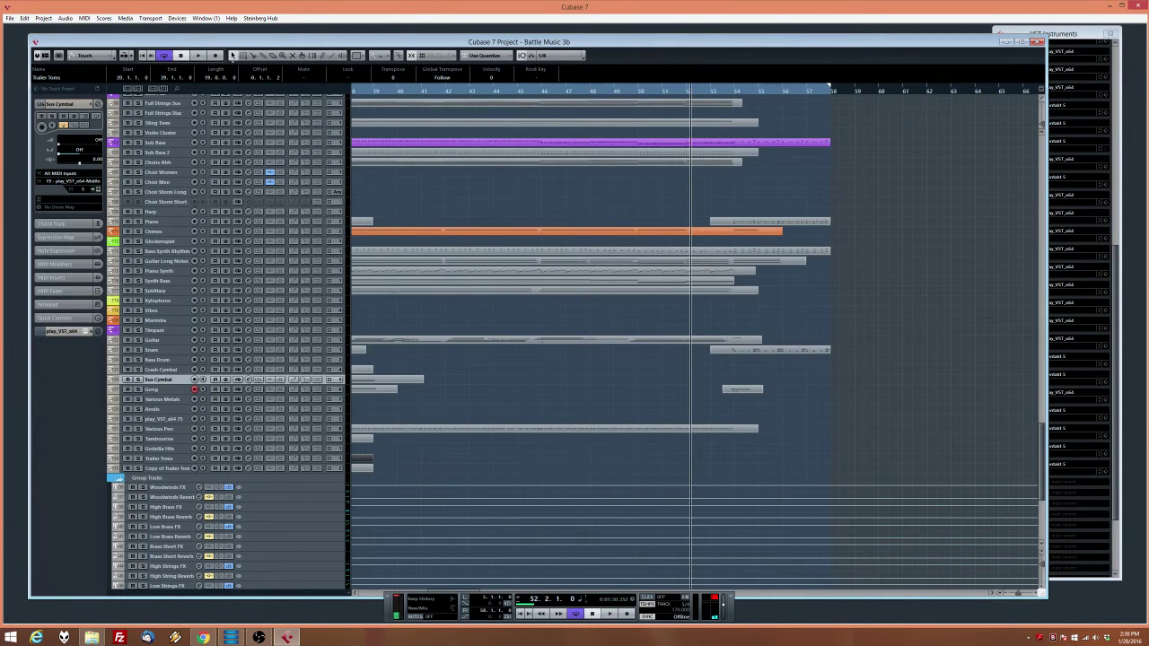
key(F2)
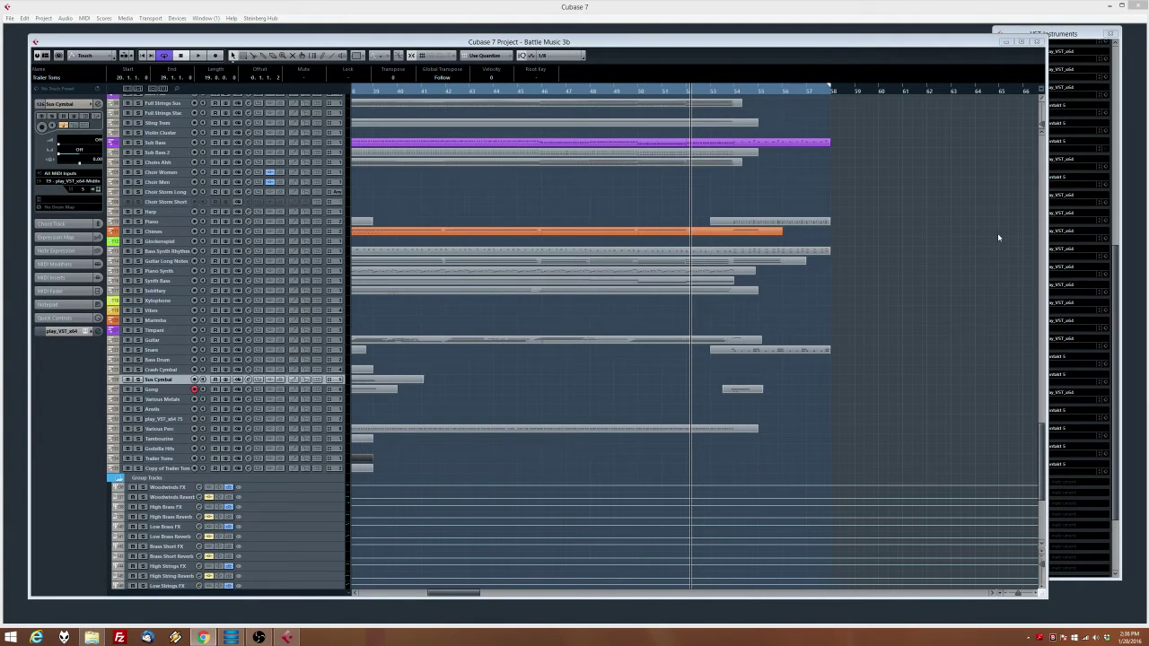
key(F2)
key(ctrl+v)
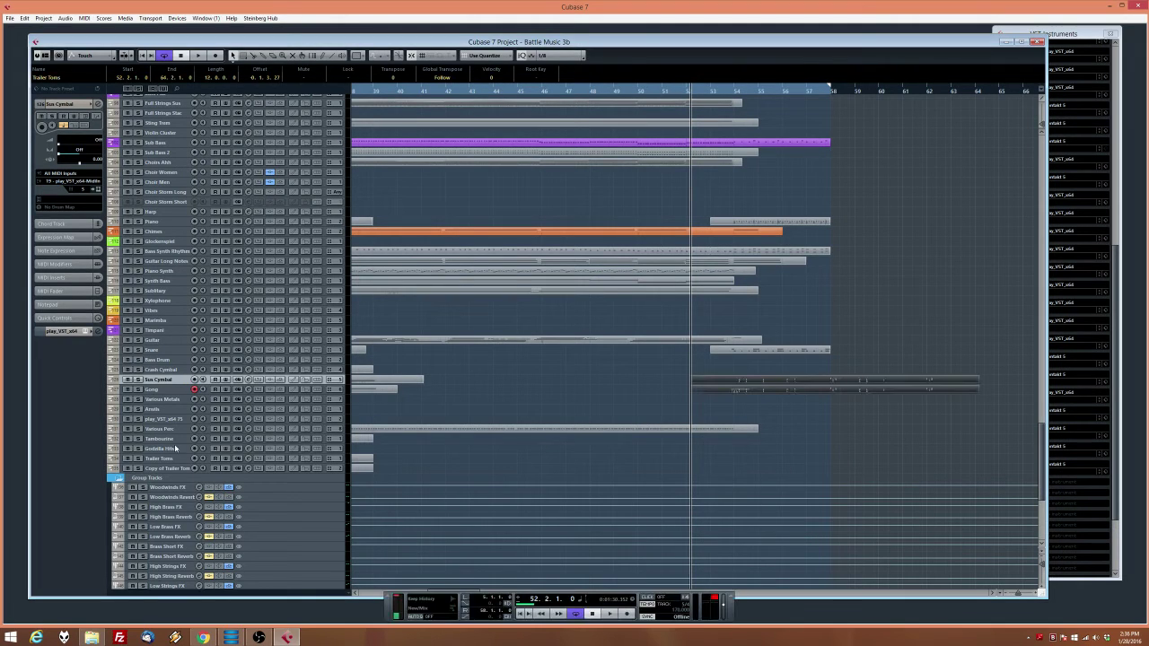
Undo the misplaced paste, paste the copied parts onto the Trailer Toms and Copy of Trailer Toms tracks, and move them to start at bar 52
key(ctrl+z)
click(161, 458)
key(ctrl+v)
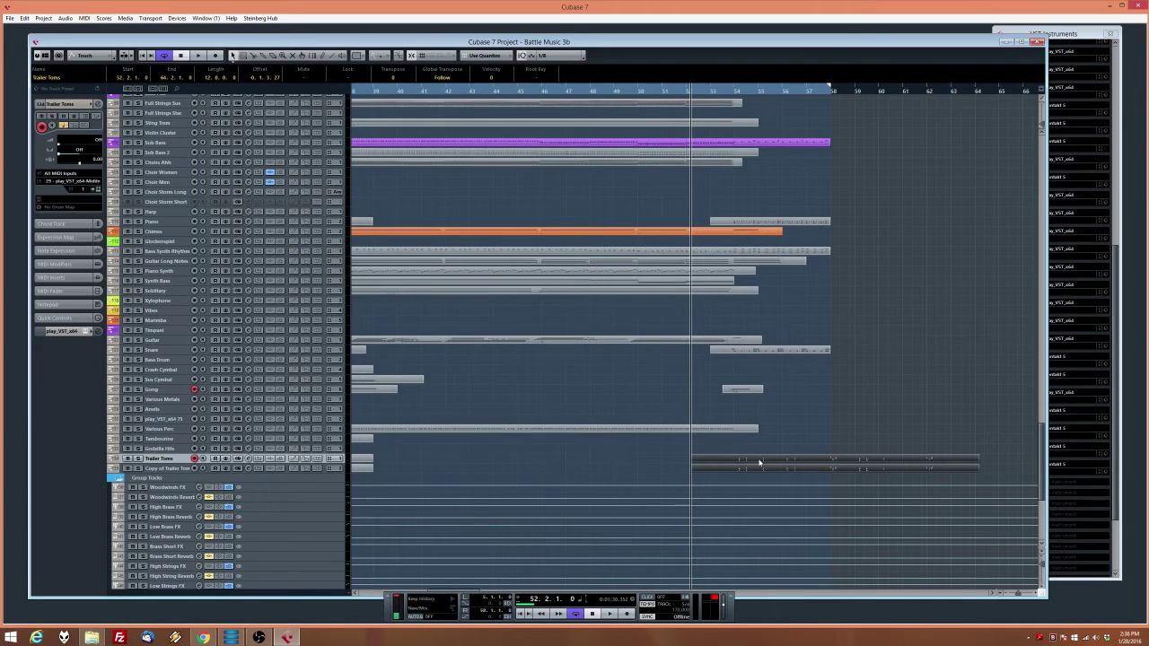
drag(760, 462, 753, 460)
Open the pasted Trailer Toms parts in the Key Editor during playback, delete the hits around bar 59, and close the editor
key(space)
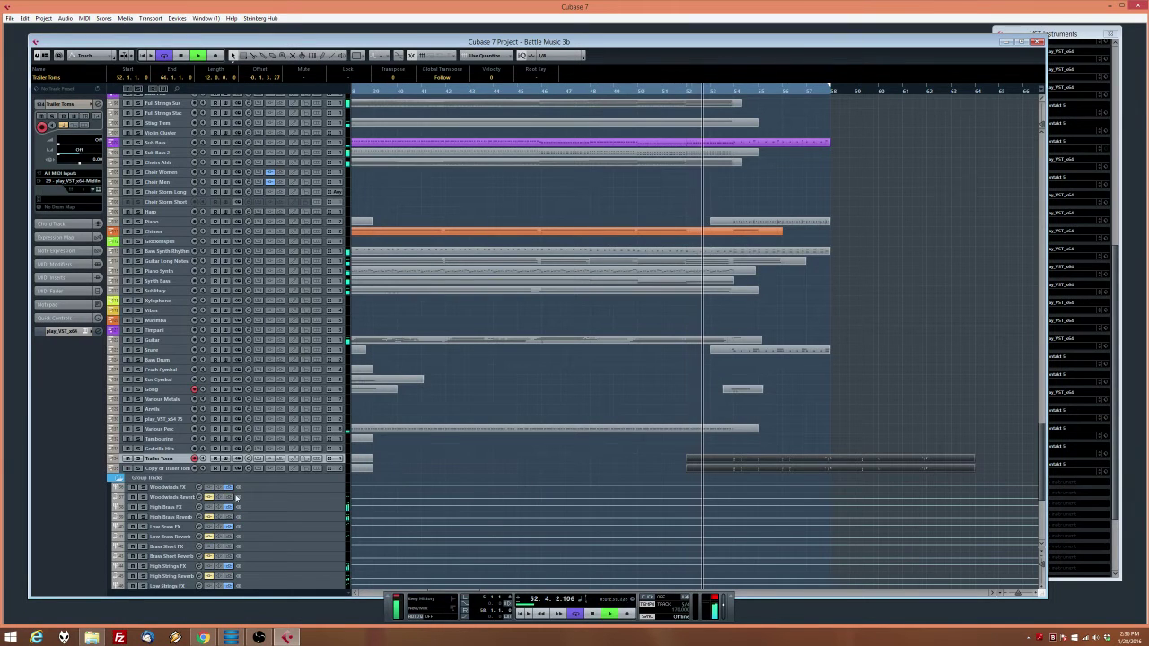
click(675, 452)
drag(784, 476, 782, 475)
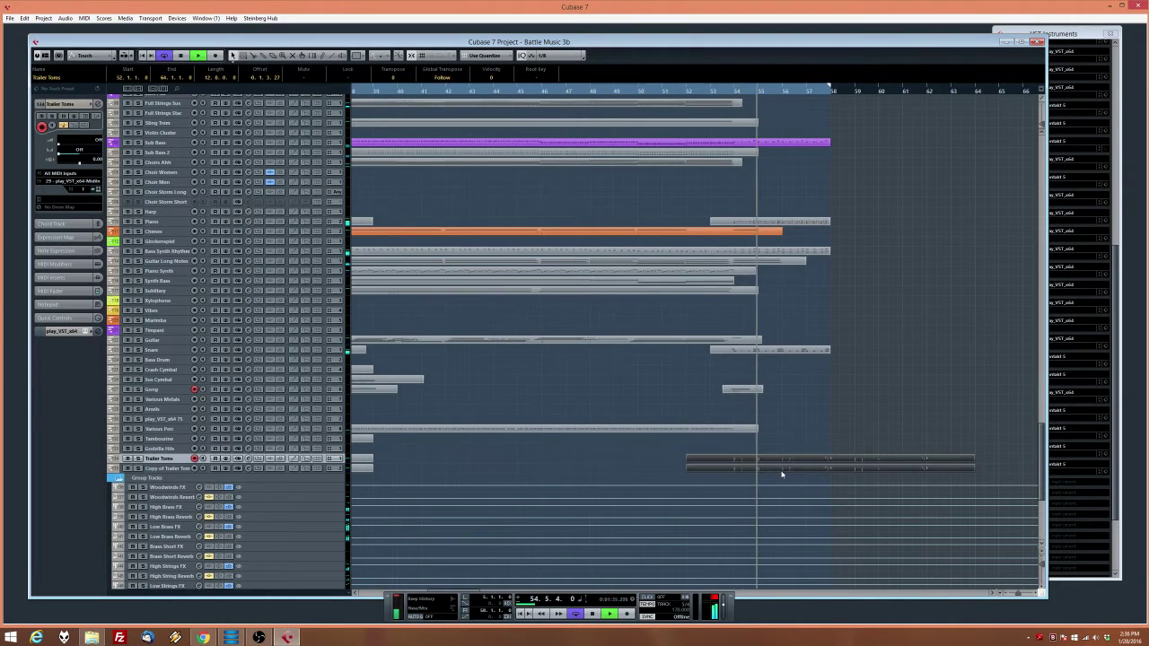
key(Return)
scroll(718, 382, right, 3)
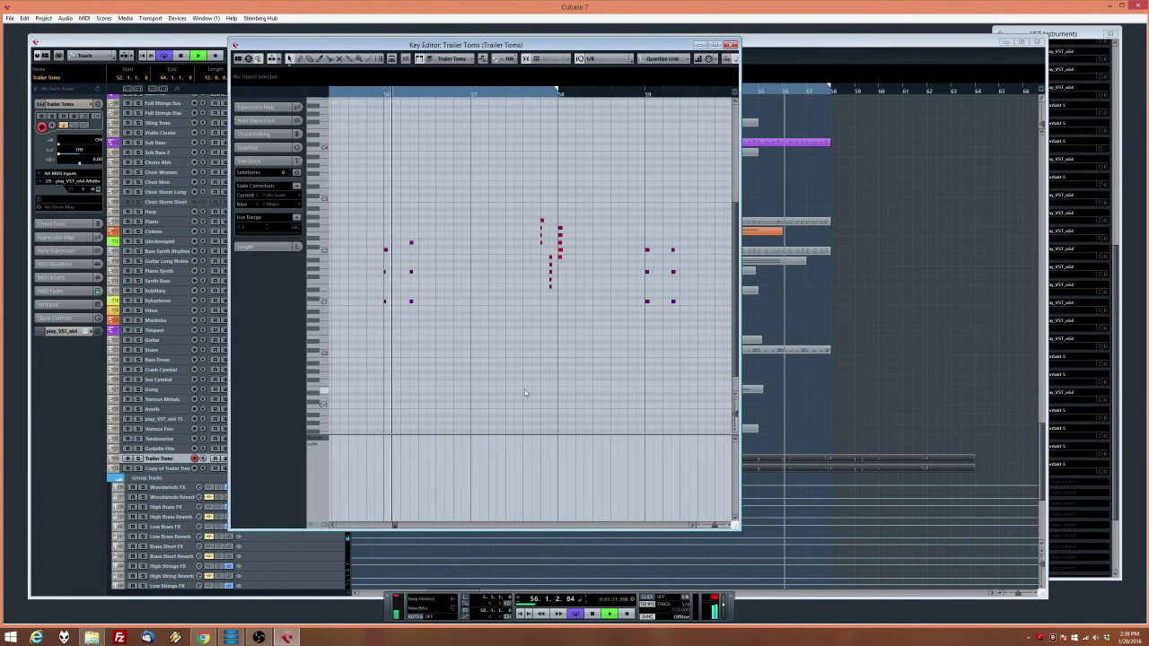
drag(611, 212, 703, 316)
key(Delete)
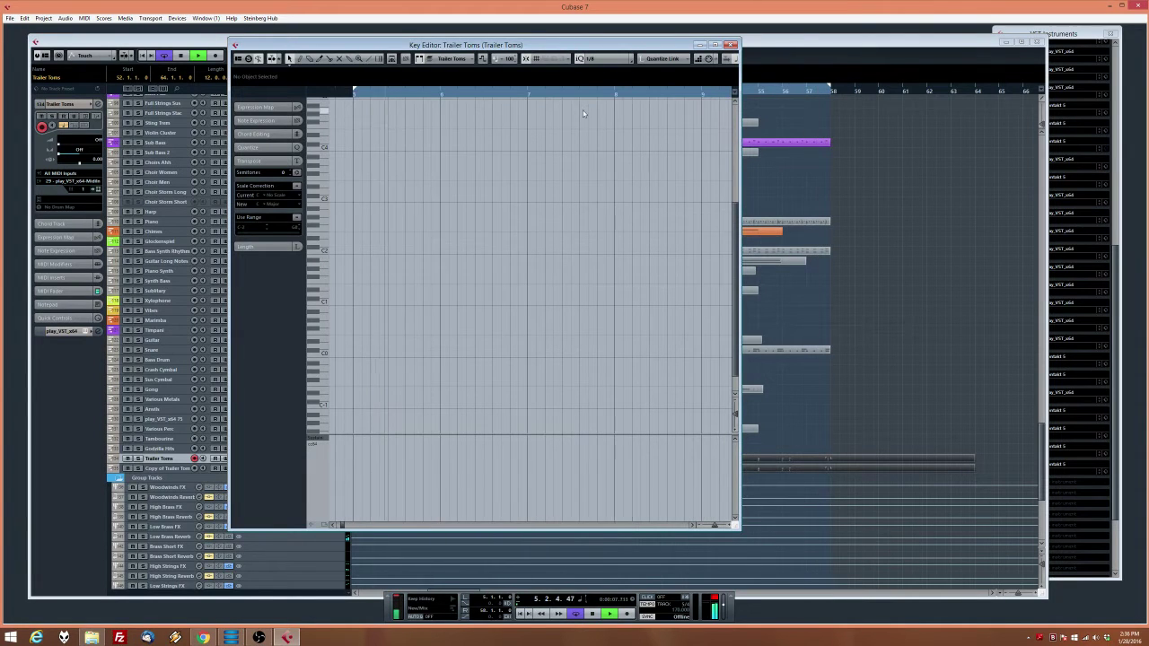
click(731, 44)
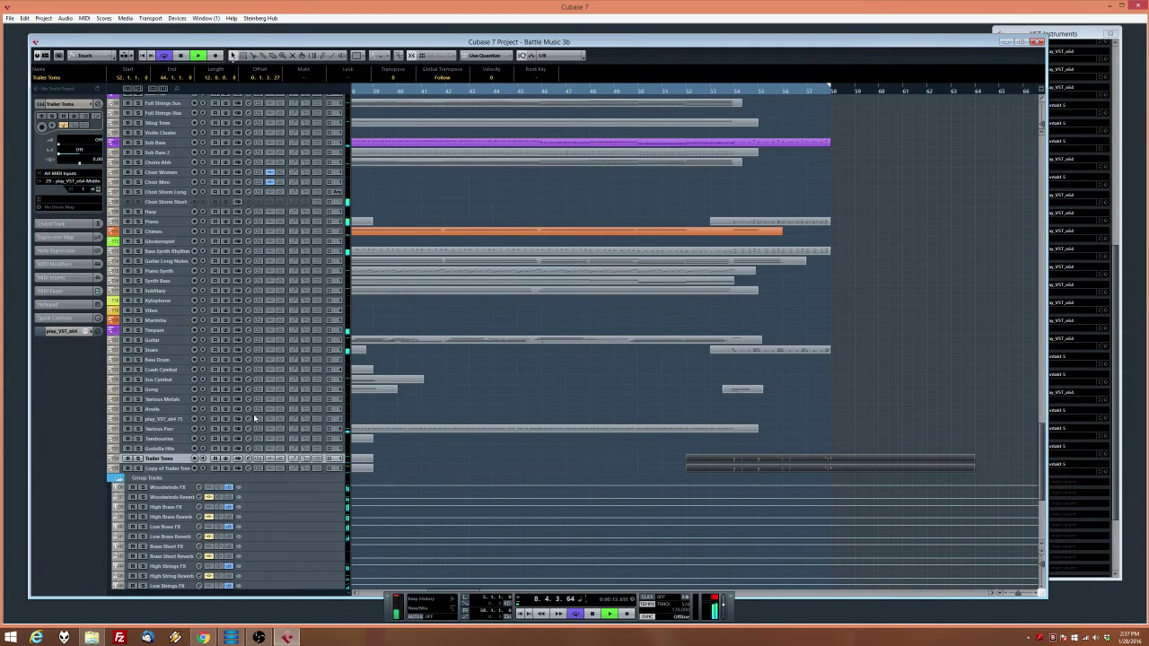
Record additional Various Perc hits over the ending, extending the track's part to bar 58
mouse_move(491, 400)
mouse_down()
mouse_move(172, 383)
mouse_move(182, 375)
mouse_move(226, 398)
mouse_move(494, 409)
mouse_up()
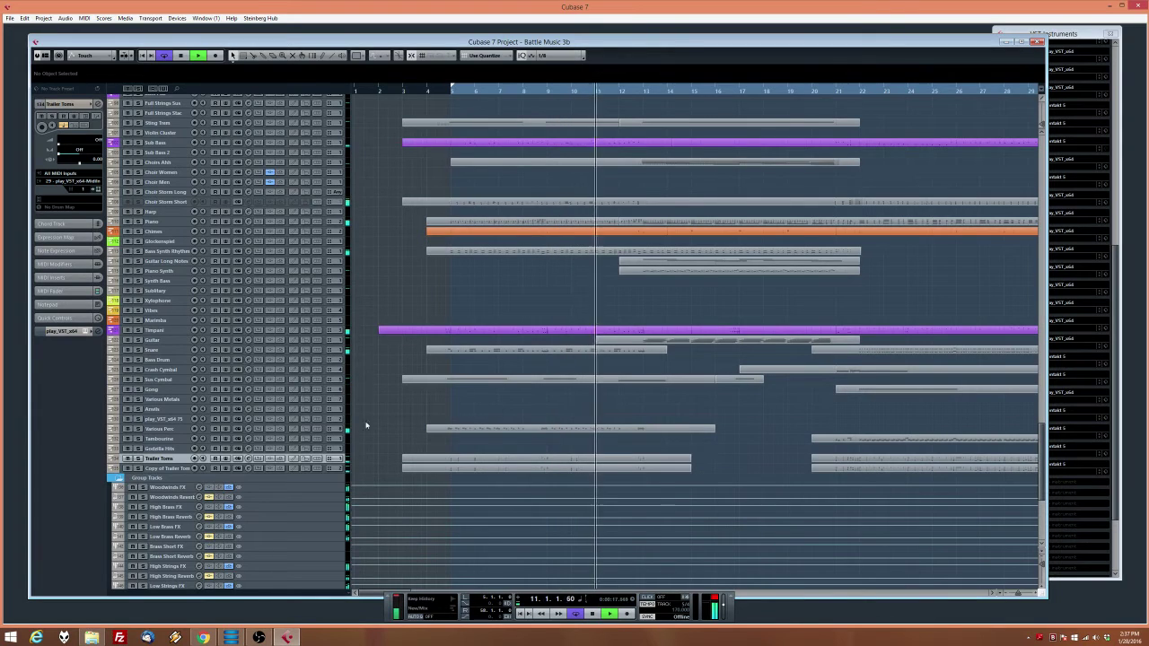
key(space)
click(165, 429)
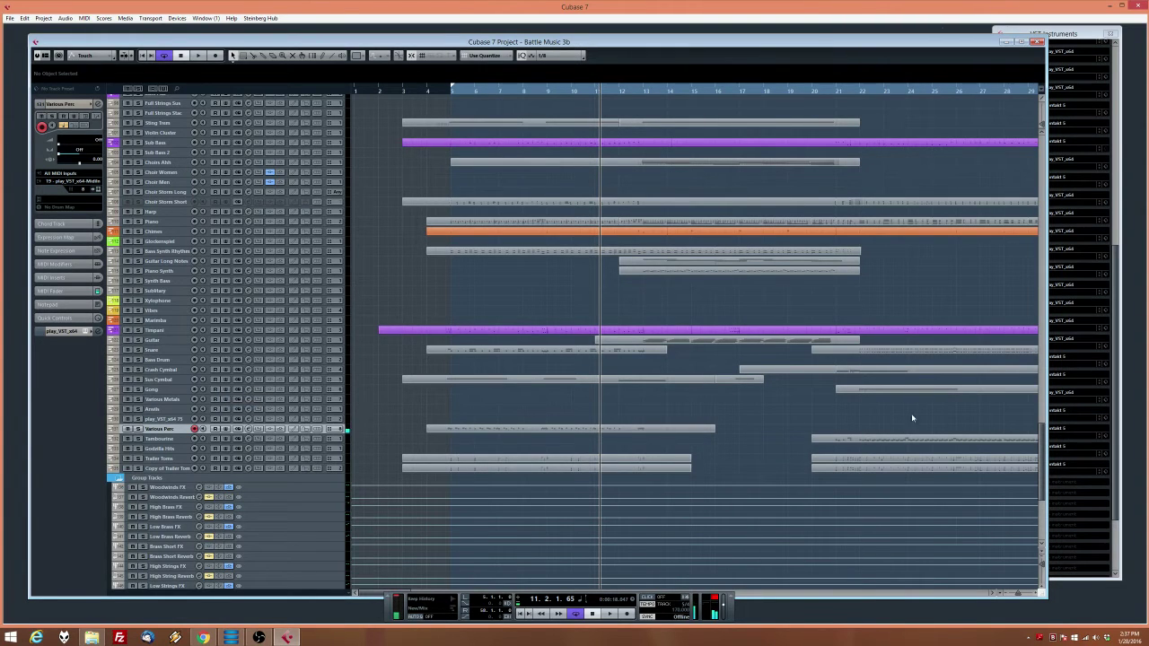
scroll(912, 417, right, 10)
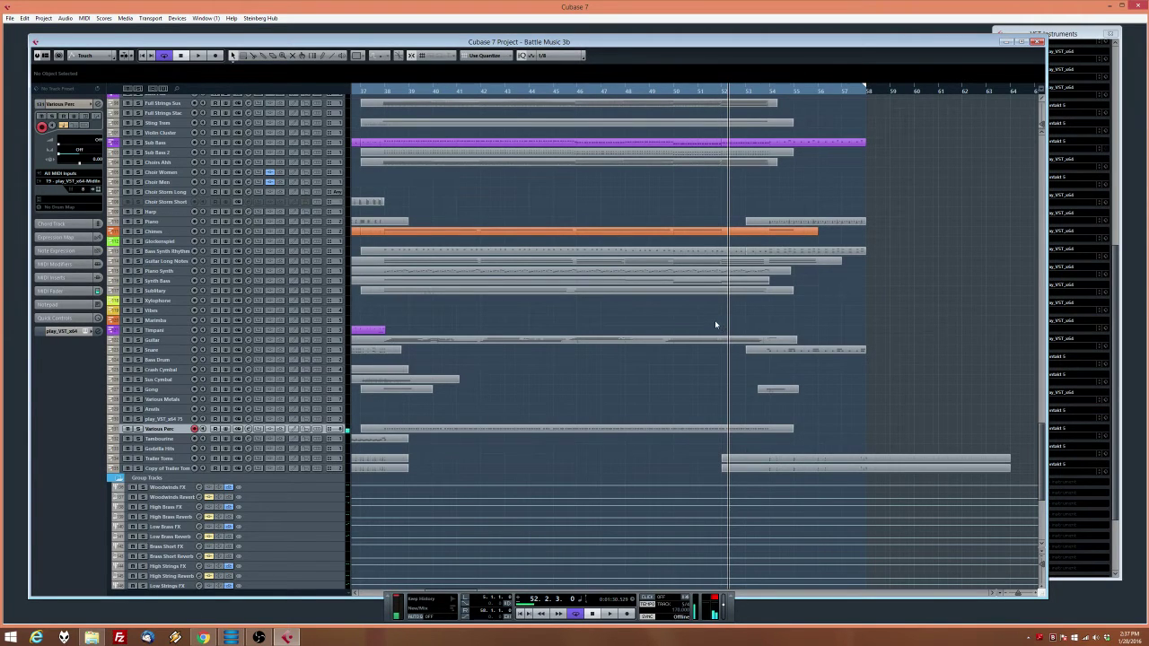
click(627, 614)
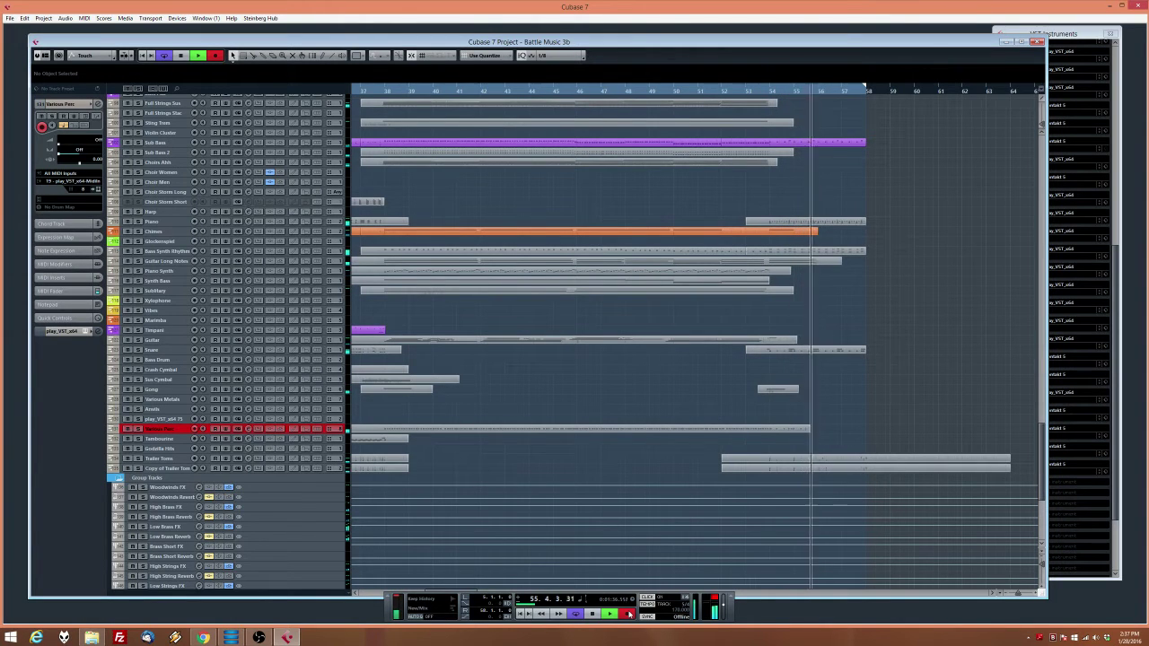
click(629, 614)
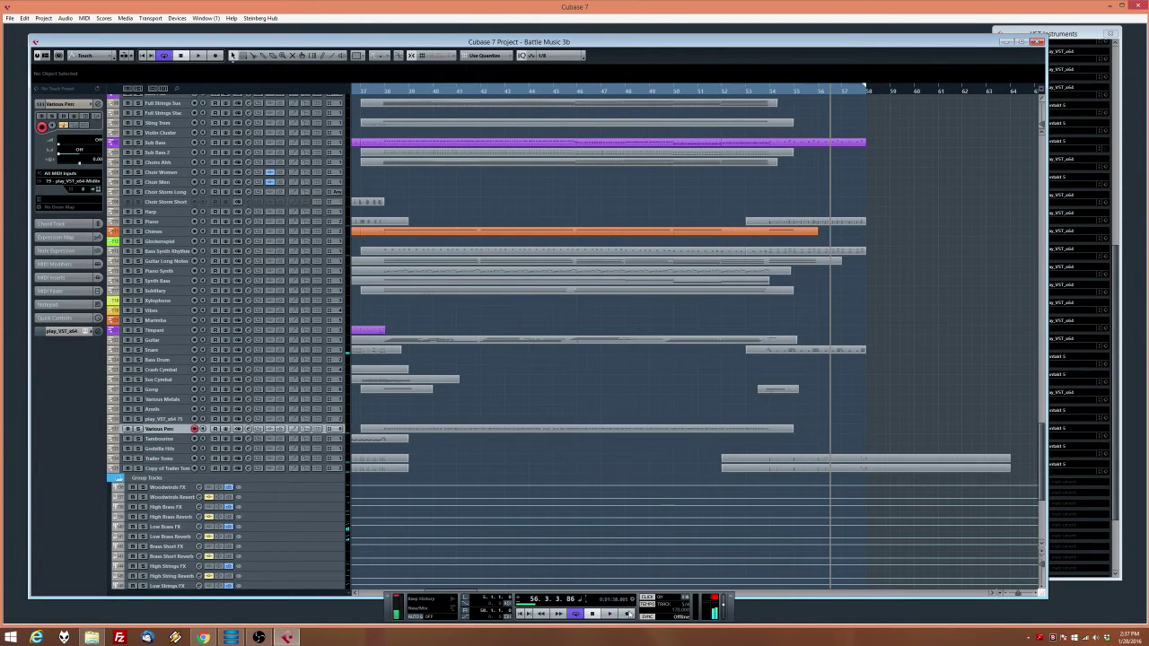
click(736, 92)
click(626, 614)
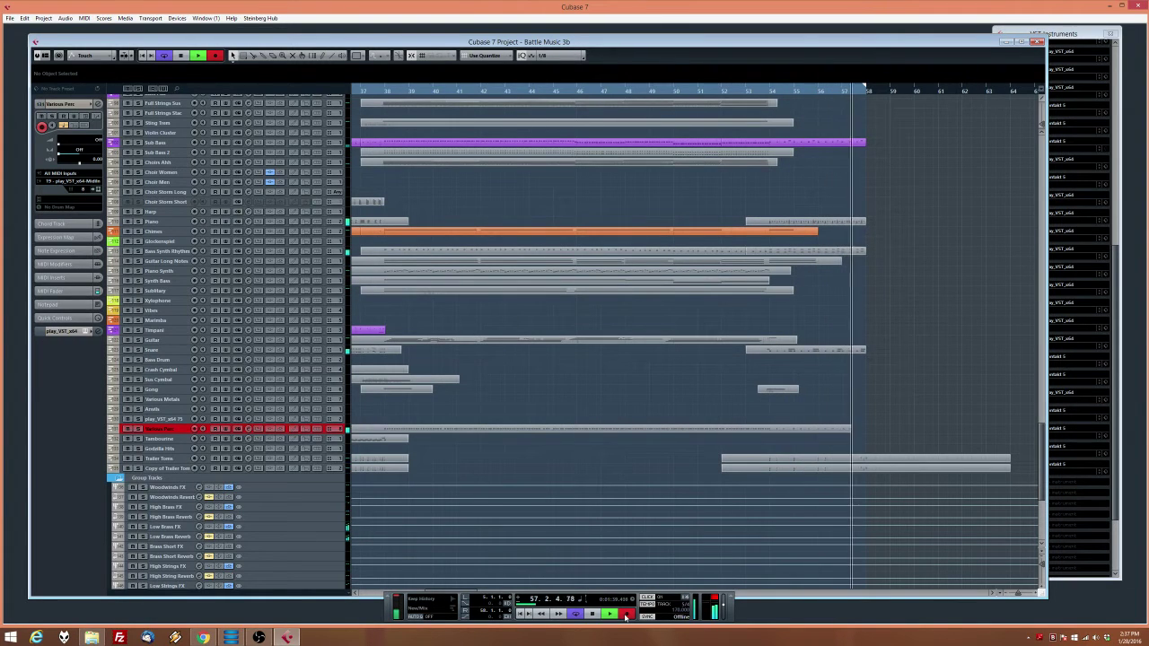
key(space)
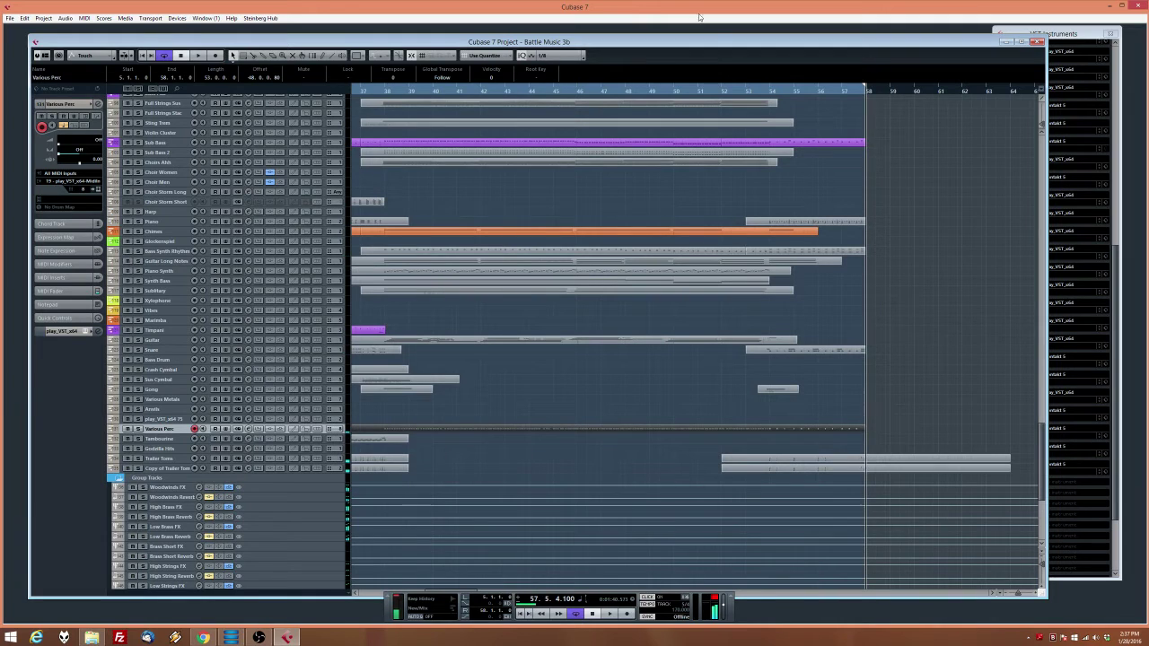
Turn off cycle playback, audition the ending from around bar 52, and select the Guitar track for recording
double_click(719, 93)
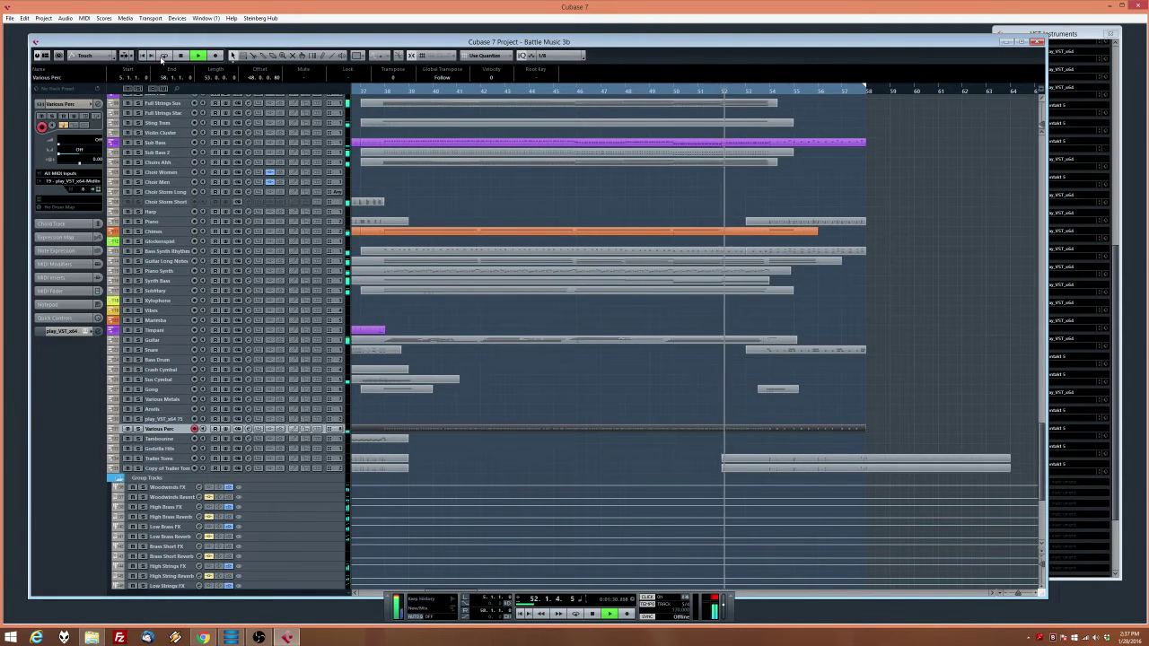
click(173, 360)
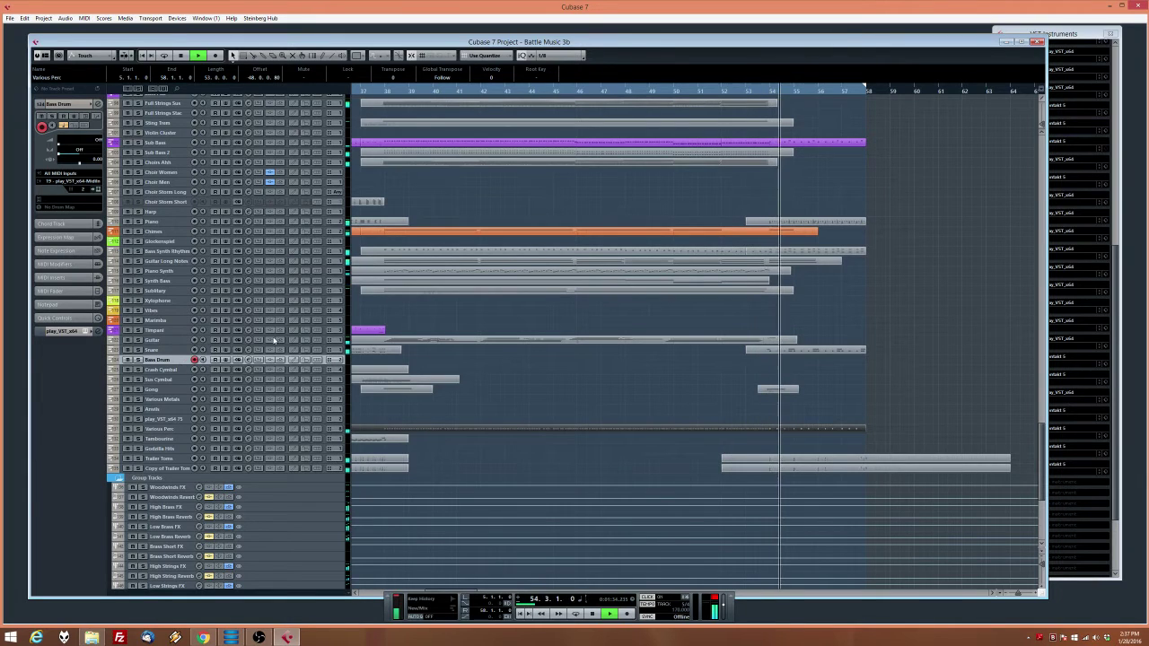
click(215, 337)
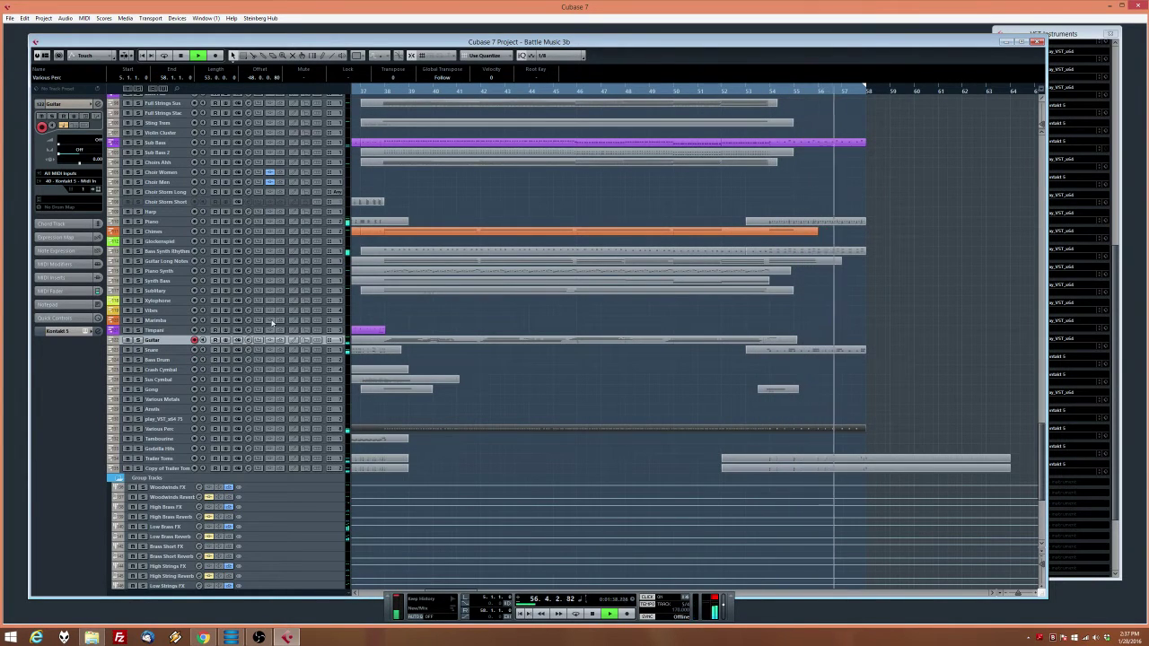
key(space)
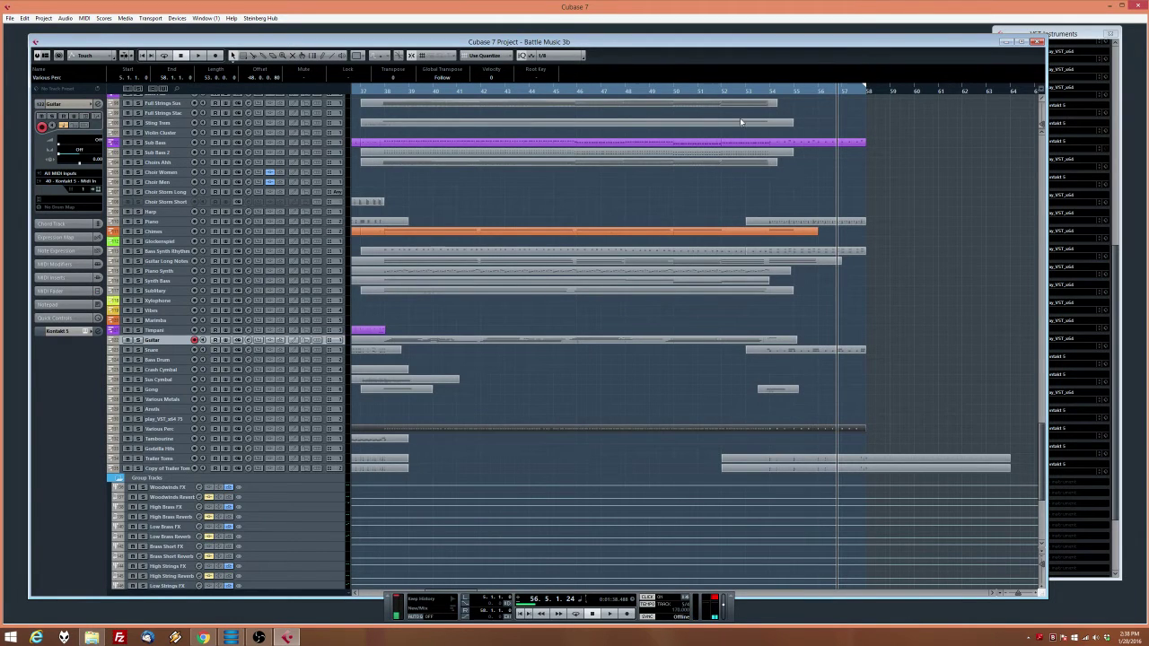
click(608, 614)
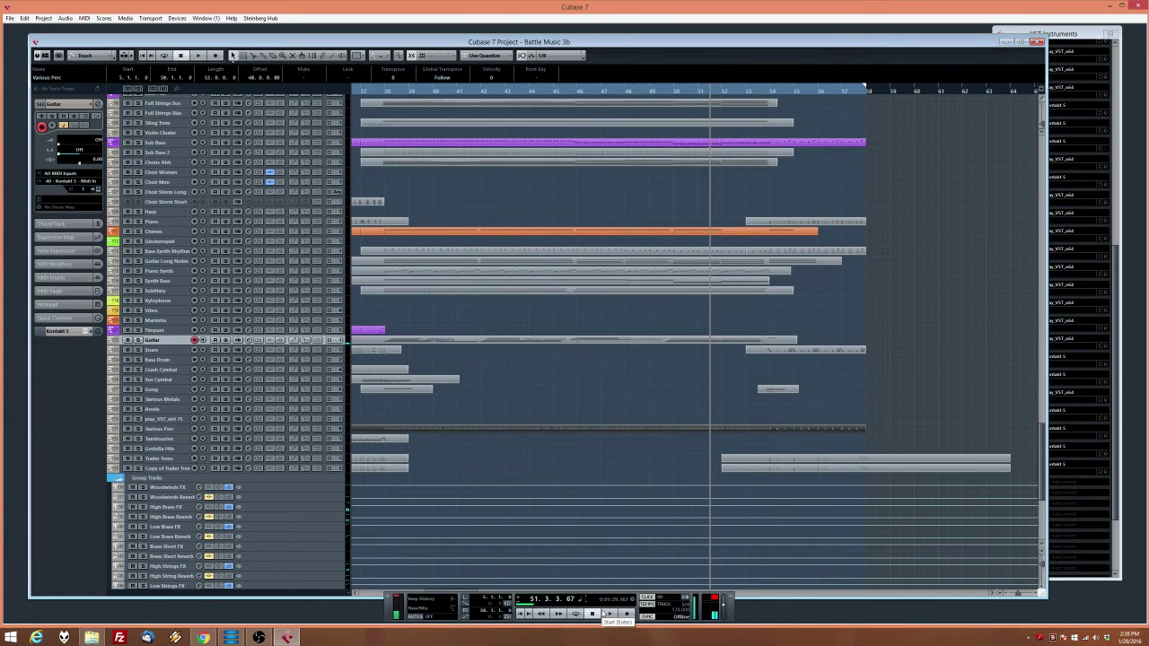
click(607, 614)
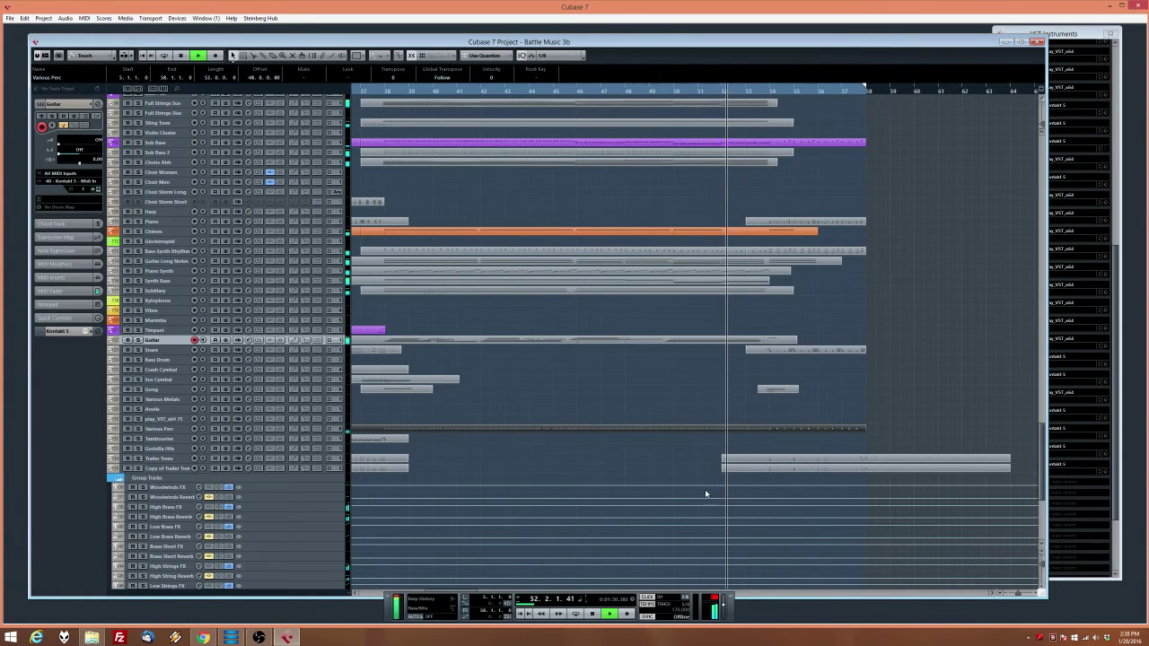
Delete the last Guitar notes around bar 54 in the Key Editor and record a replacement chord with repeated upper notes up to about bar 55
double_click(772, 339)
drag(611, 218, 611, 219)
key(Delete)
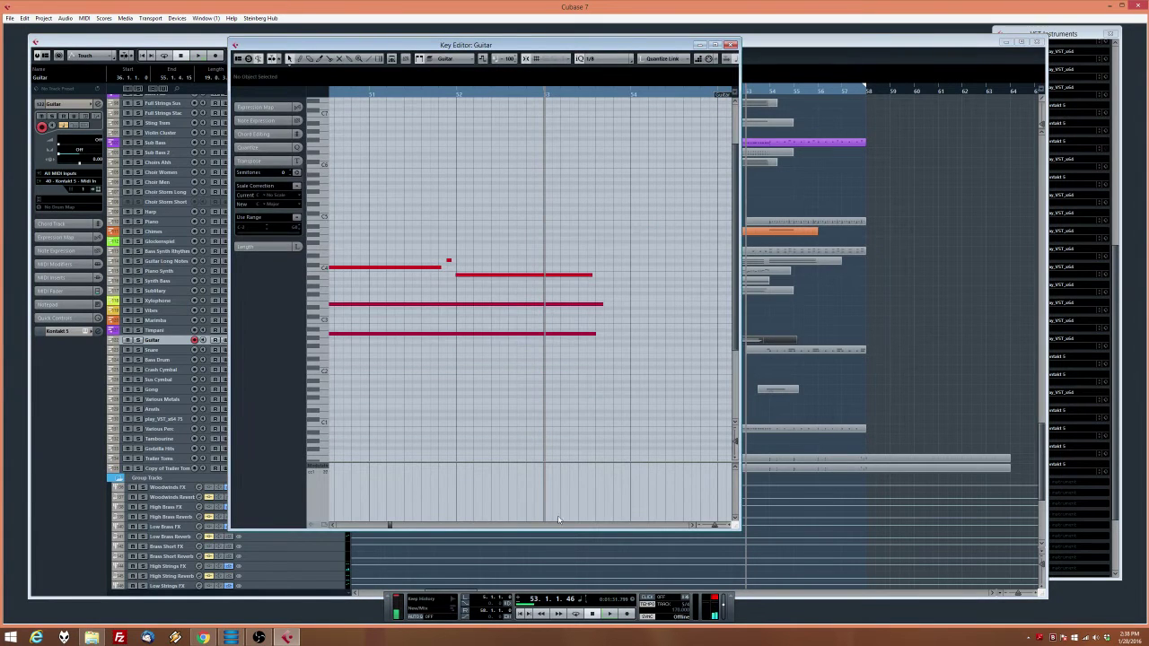
click(628, 615)
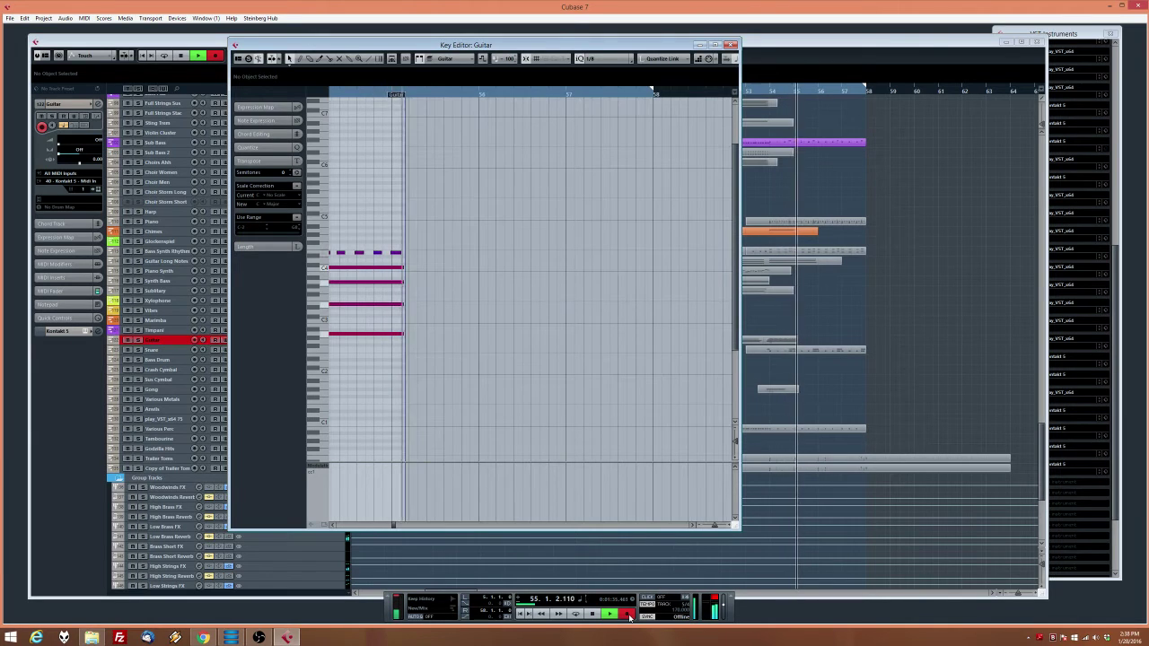
key(space)
Play back the newly recorded Guitar notes around bars 53 to 55 and close the Key Editor
scroll(469, 204, left, 4)
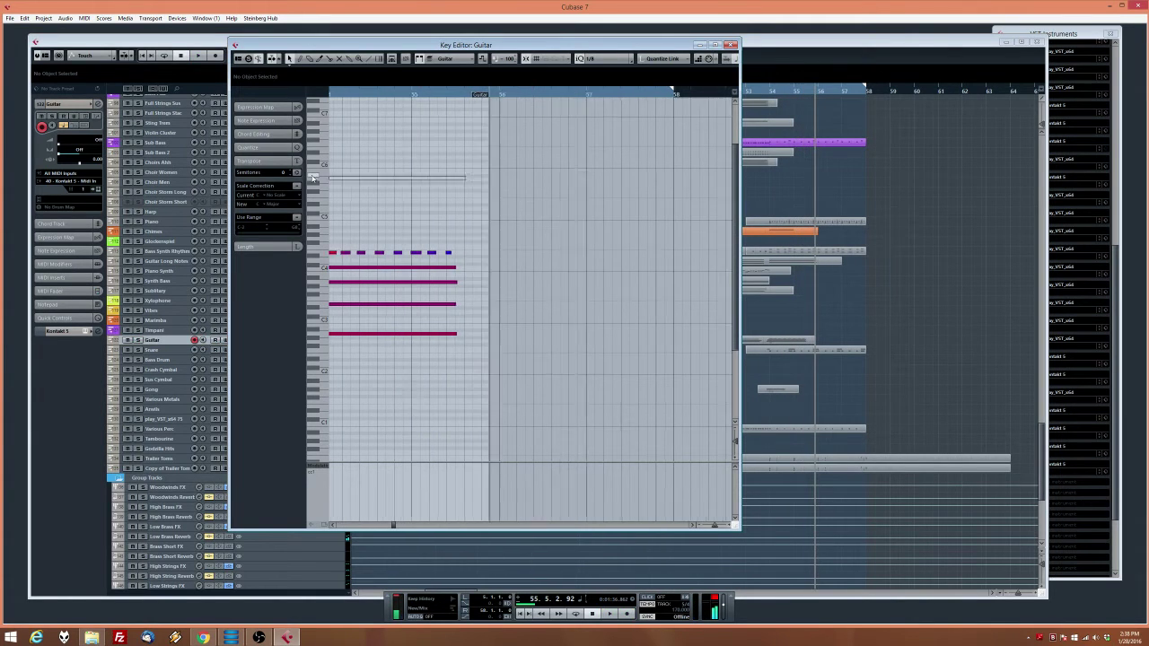
click(346, 95)
key(space)
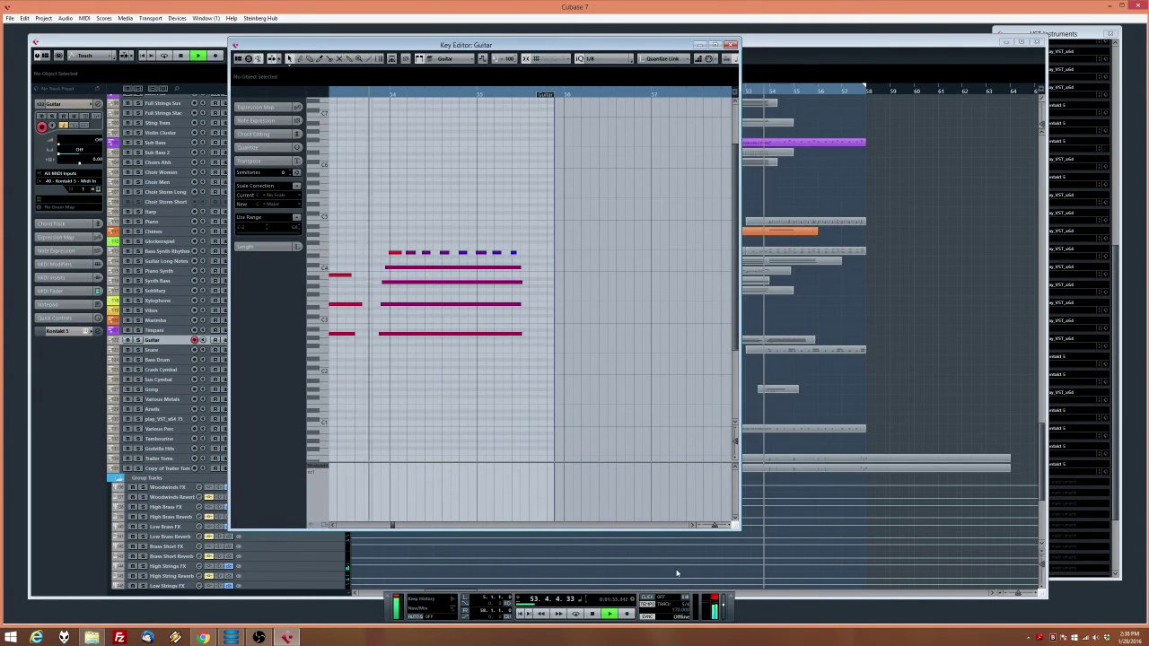
drag(580, 408, 401, 265)
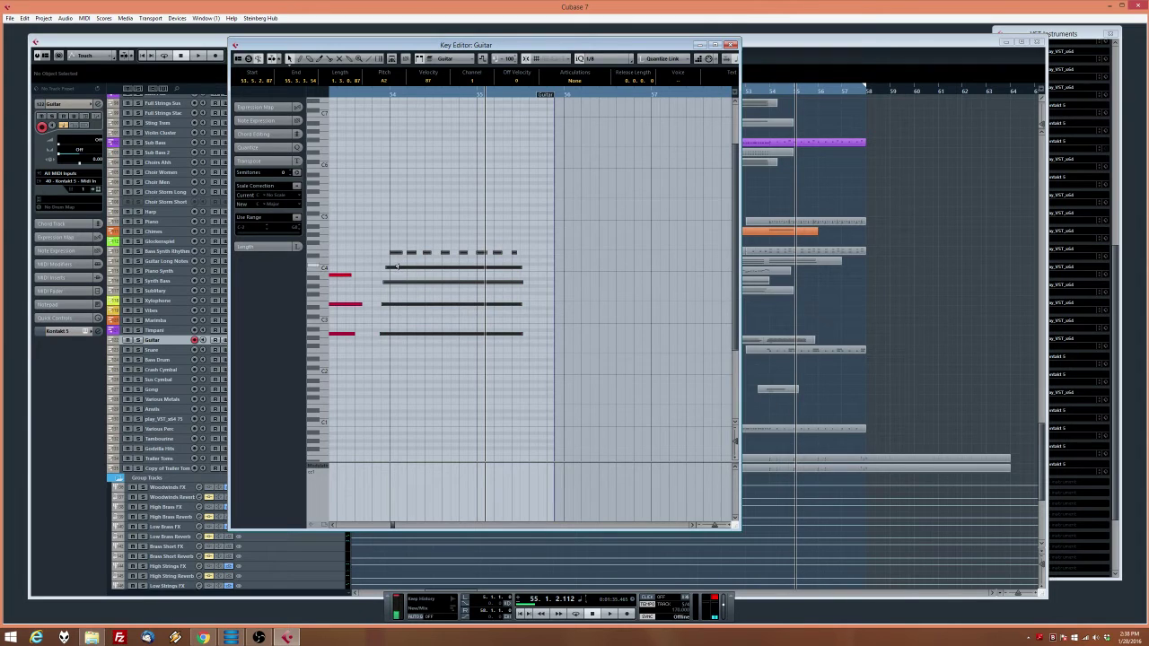
key(space)
click(649, 356)
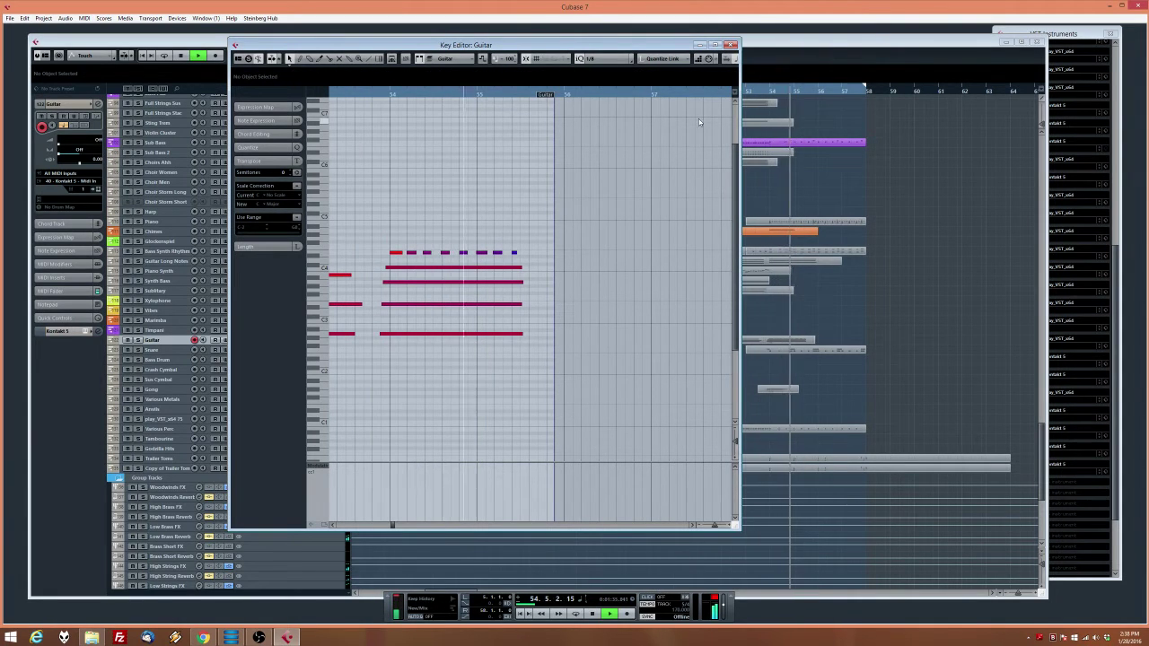
click(742, 62)
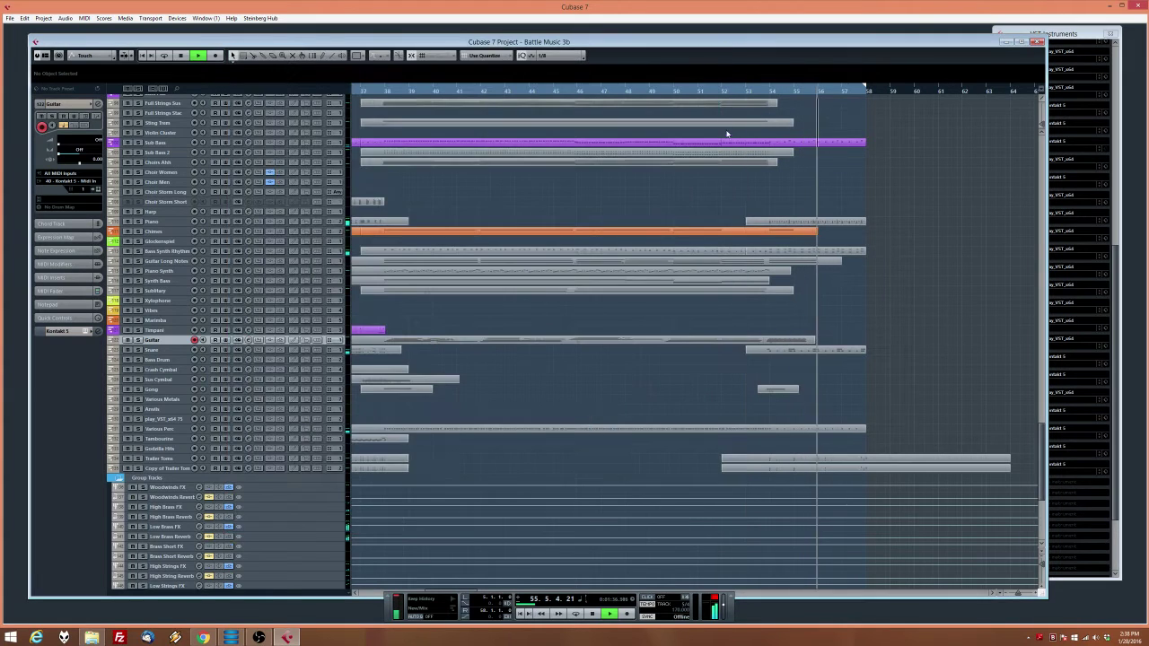
Open the Violins 1 Stac part spanning bars 52 to 58 in the Key Editor and bring its final repeated notes into view
scroll(847, 386, up, 3)
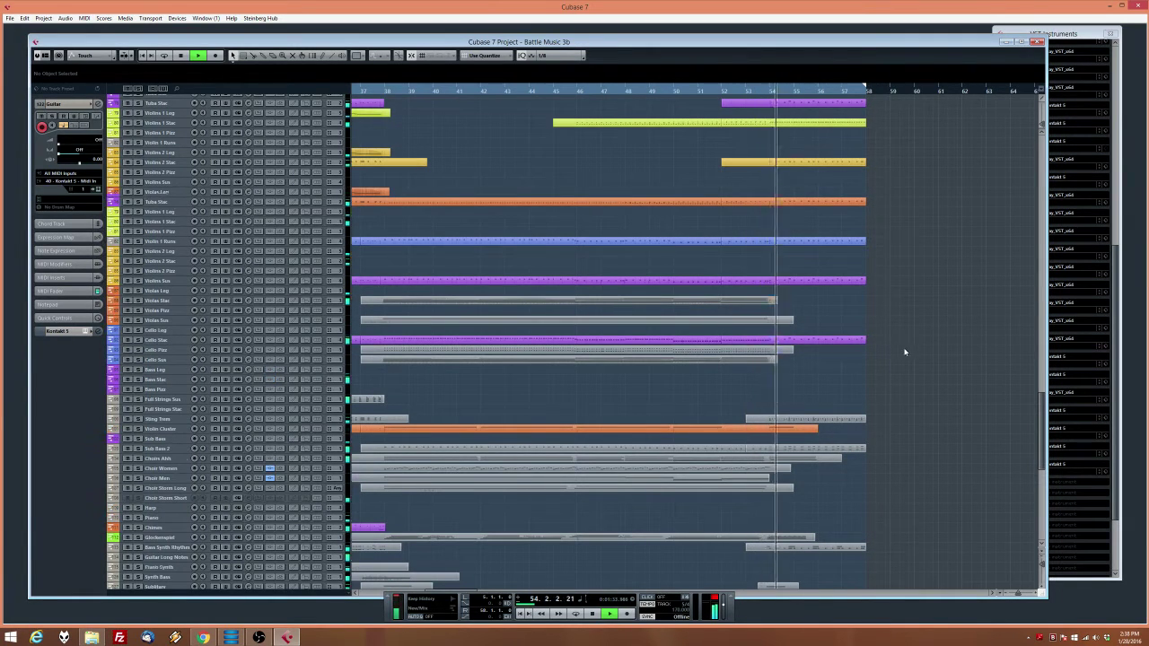
scroll(895, 352, up, 3)
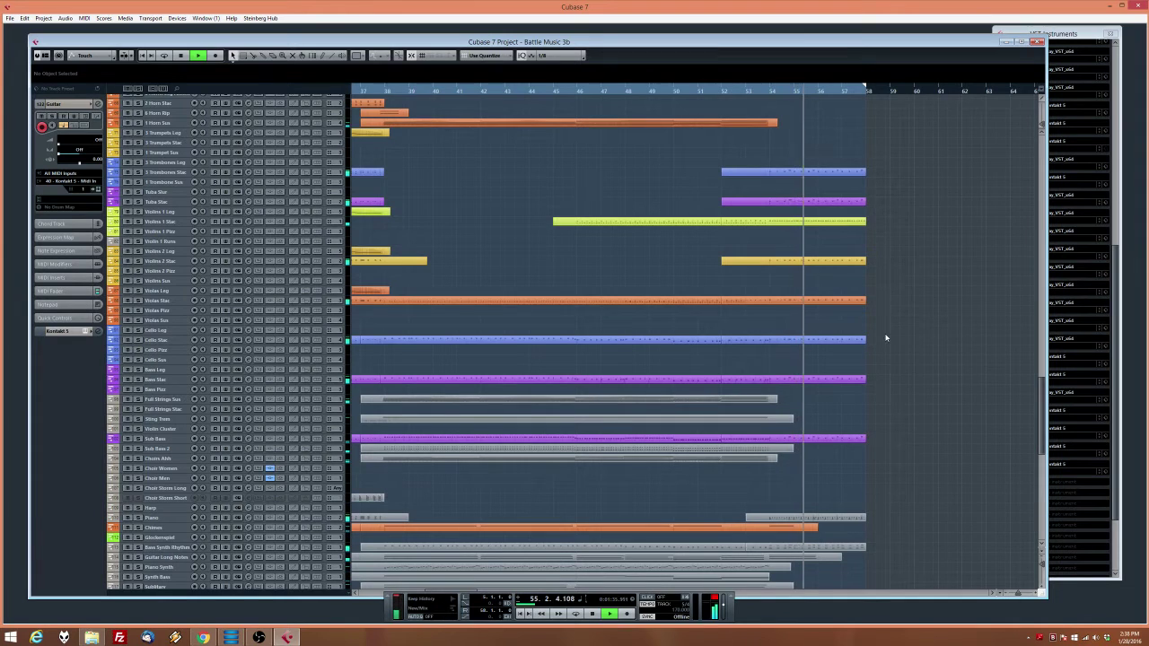
click(827, 222)
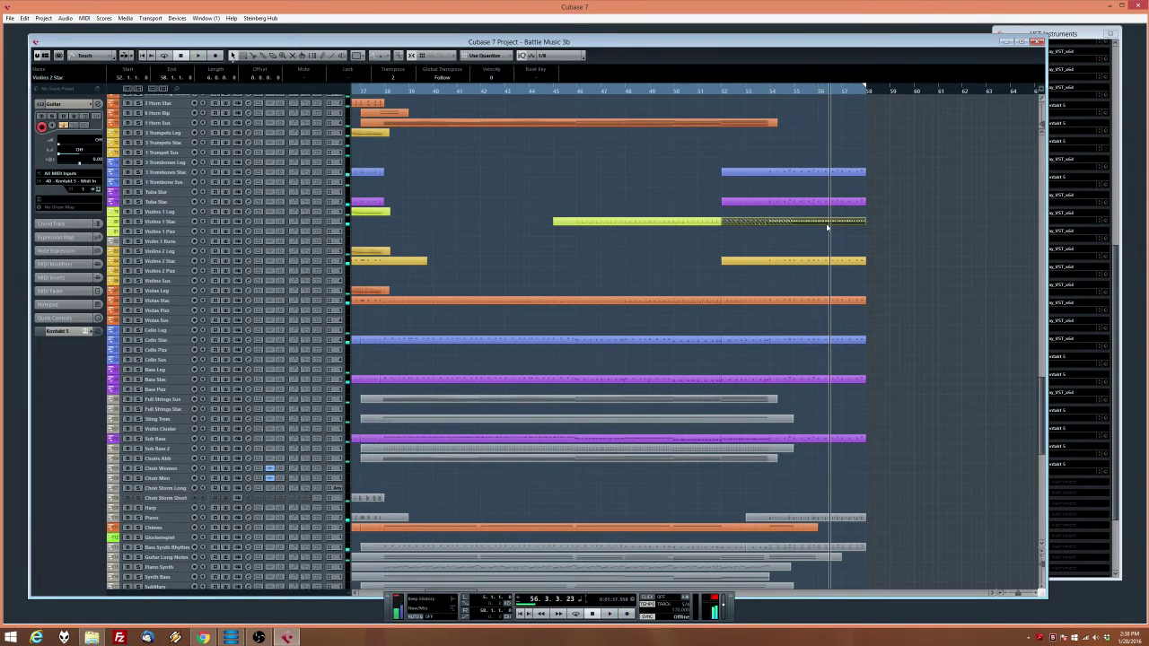
double_click(828, 222)
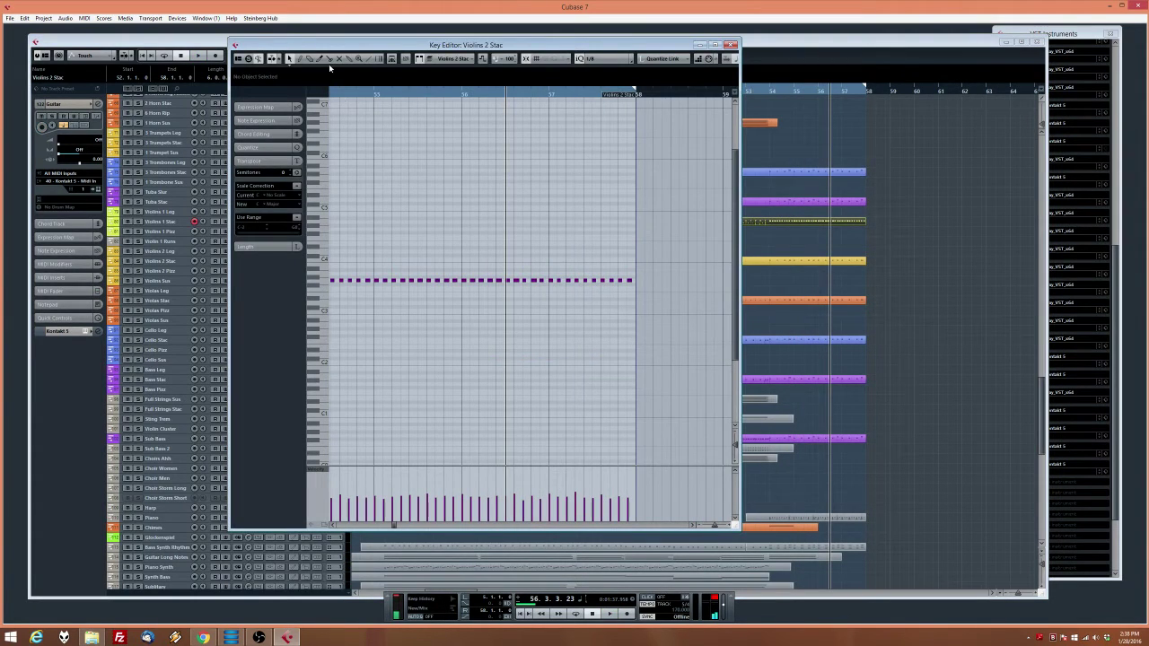
drag(372, 190, 420, 185)
scroll(420, 185, left, 2)
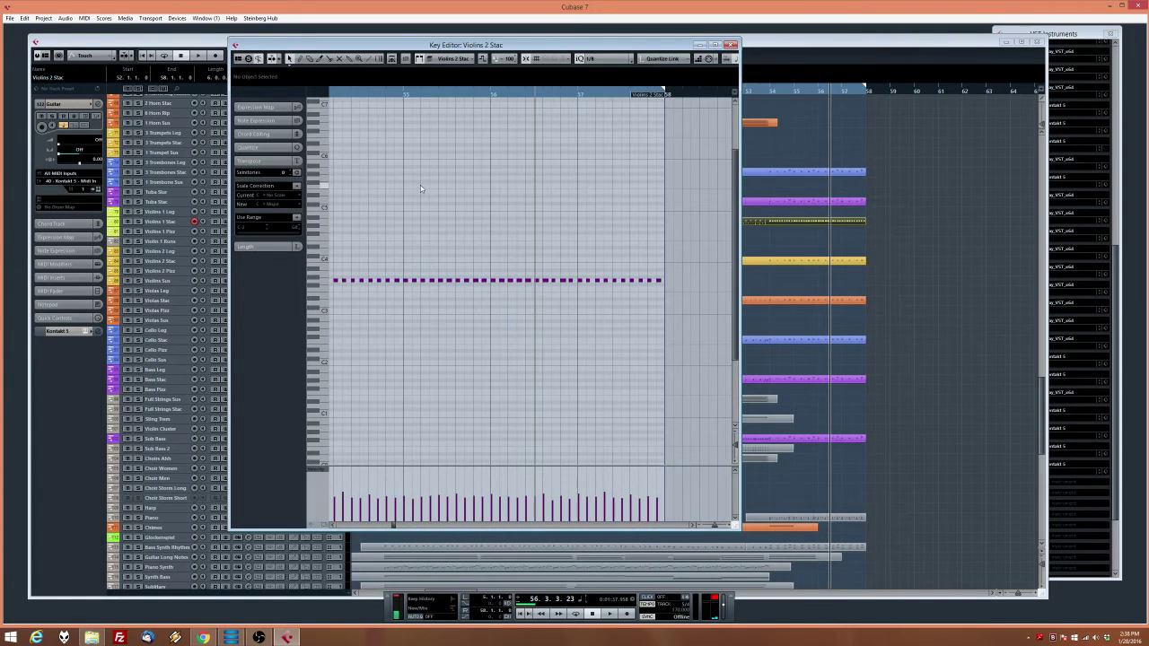
key(g)
key(g)
key(g)
Taper the velocities of the Violins 1 Stac notes downward from bar 56 to bar 58, audition the fade, and close the editor
drag(395, 222, 614, 312)
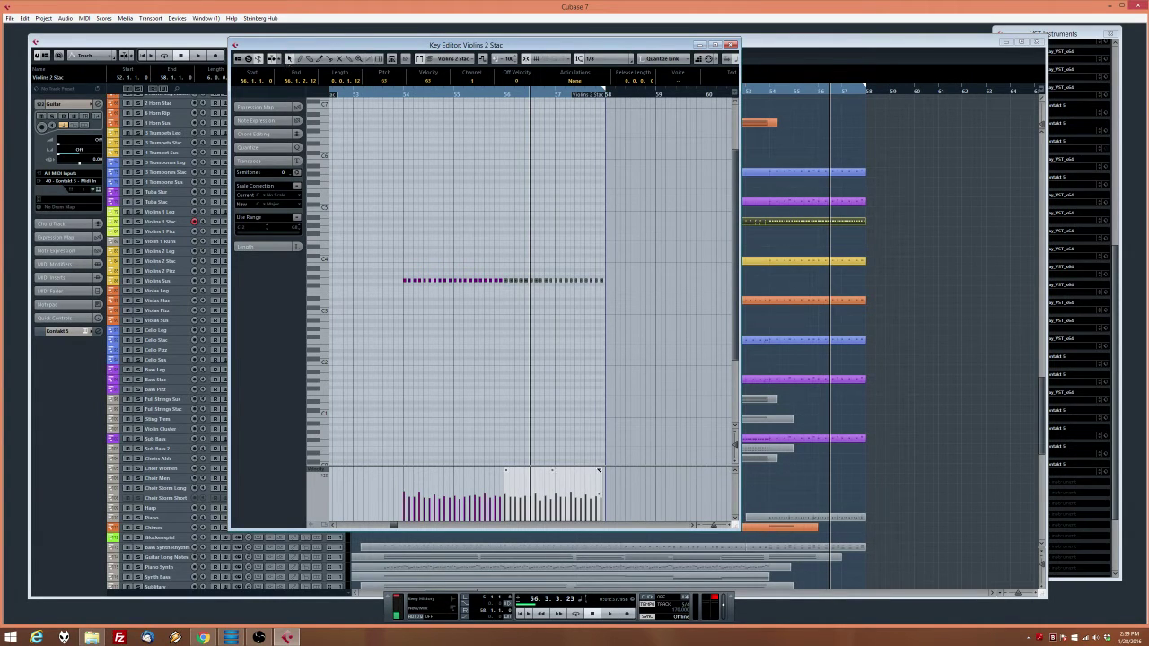
key(space)
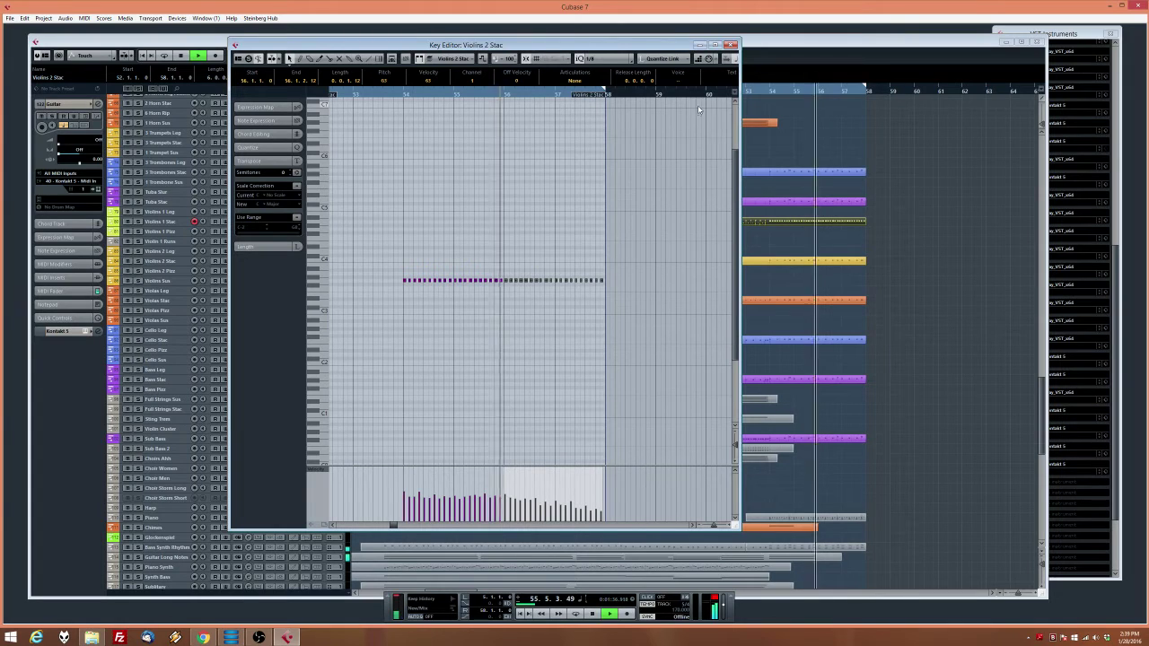
key(space)
click(731, 45)
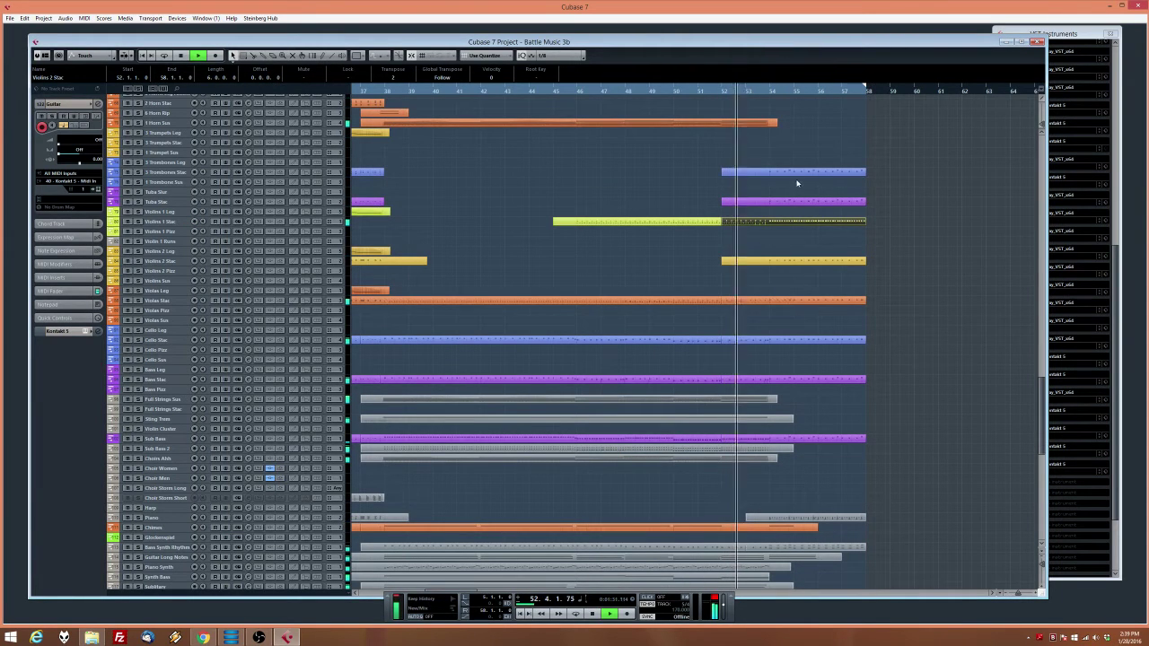
Delete the 3 Trombones Stac and Tuba Stac parts spanning bars 52 to 58
drag(798, 175, 815, 206)
key(Delete)
click(811, 204)
key(Delete)
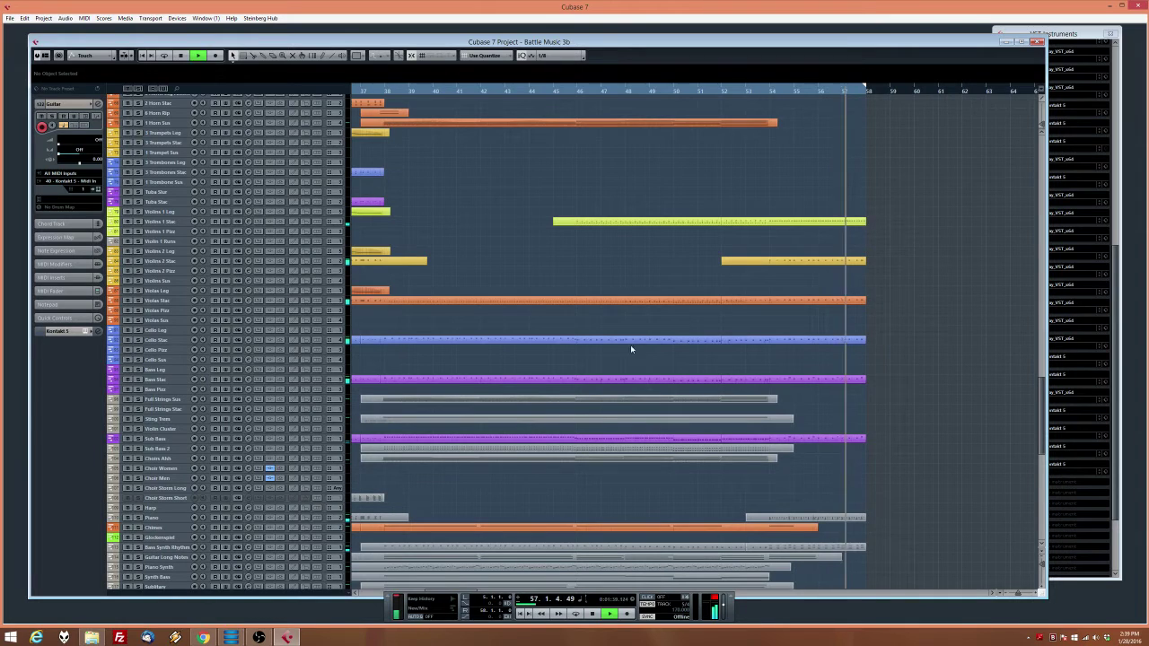
Play back the ending from around bar 48 to bar 58 while reviewing the parts across the woodwind, brass, string and percussion tracks
scroll(877, 449, down, 3)
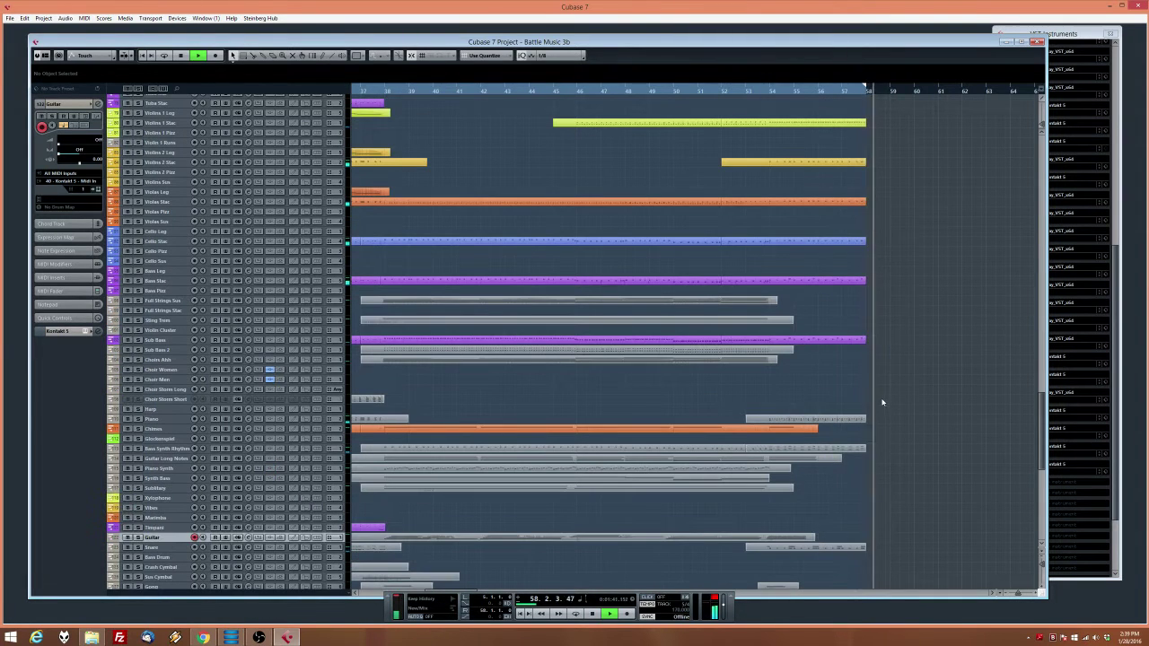
scroll(675, 182, up, 6)
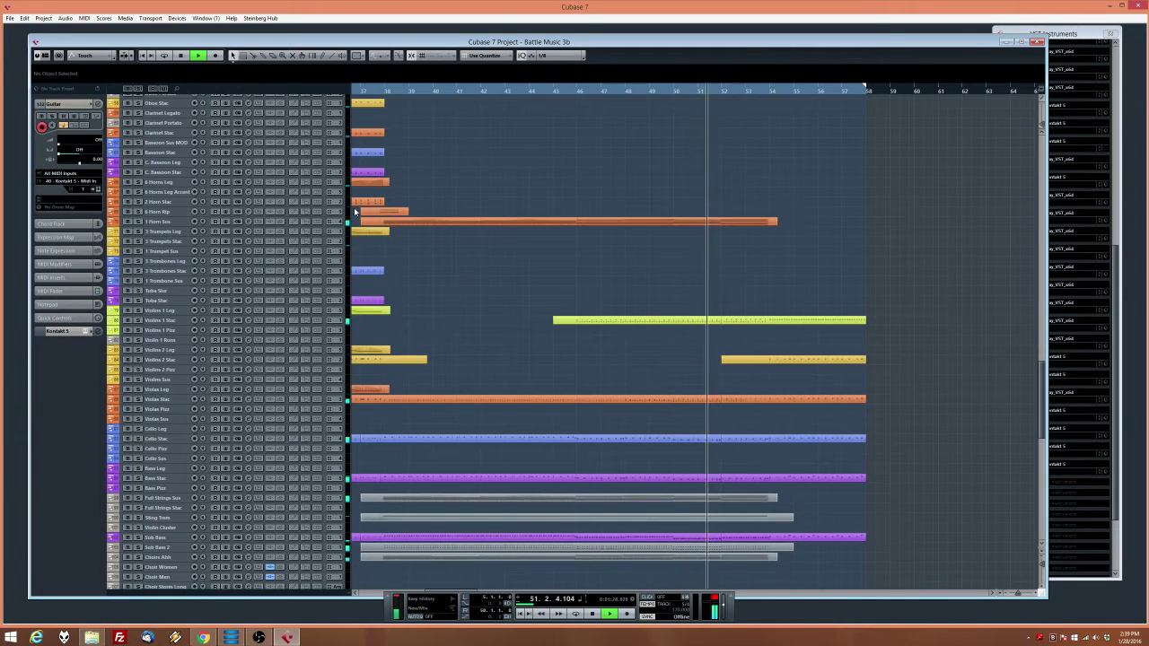
scroll(454, 282, up, 3)
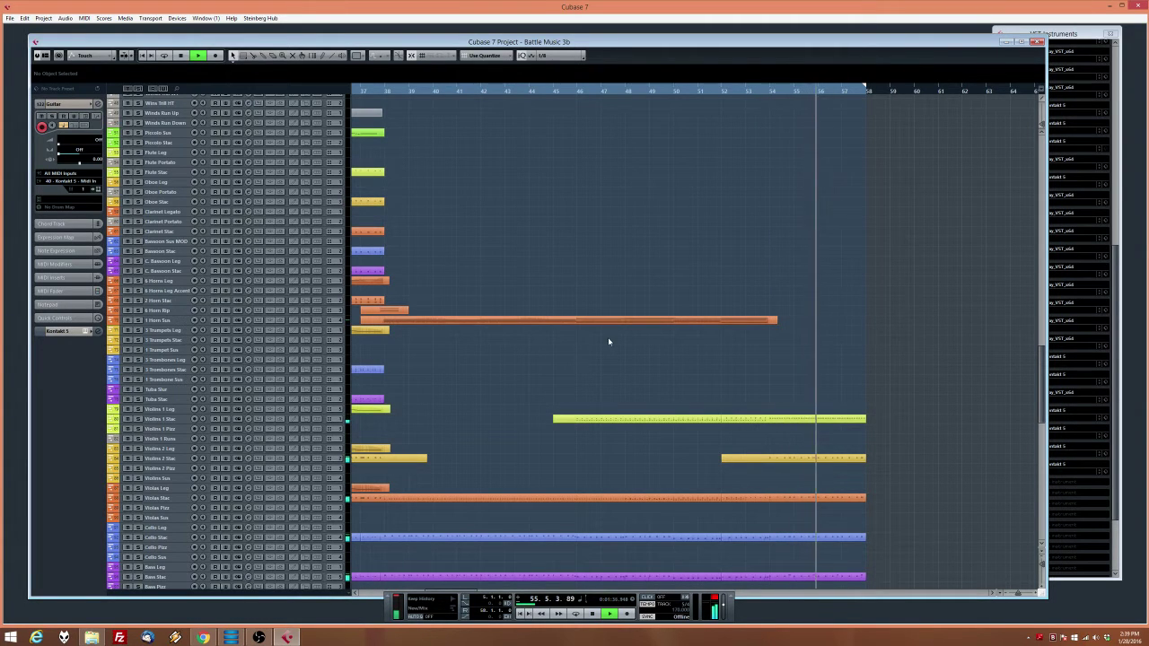
scroll(610, 341, down, 3)
drag(694, 90, 628, 90)
scroll(842, 349, down, 3)
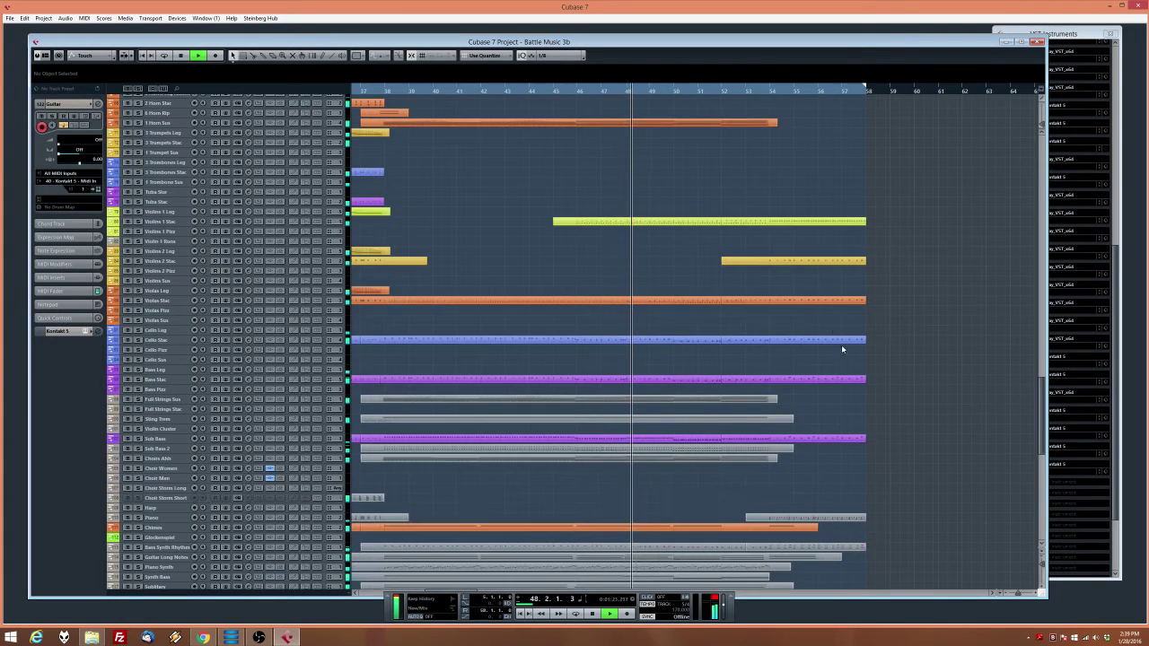
Examine the Piano part's notes from bar 53 to bar 58 in the Key Editor during playback and close the editor
double_click(851, 520)
mouse_move(687, 410)
mouse_down()
mouse_move(777, 411)
mouse_move(615, 385)
mouse_move(328, 391)
mouse_move(340, 389)
mouse_up()
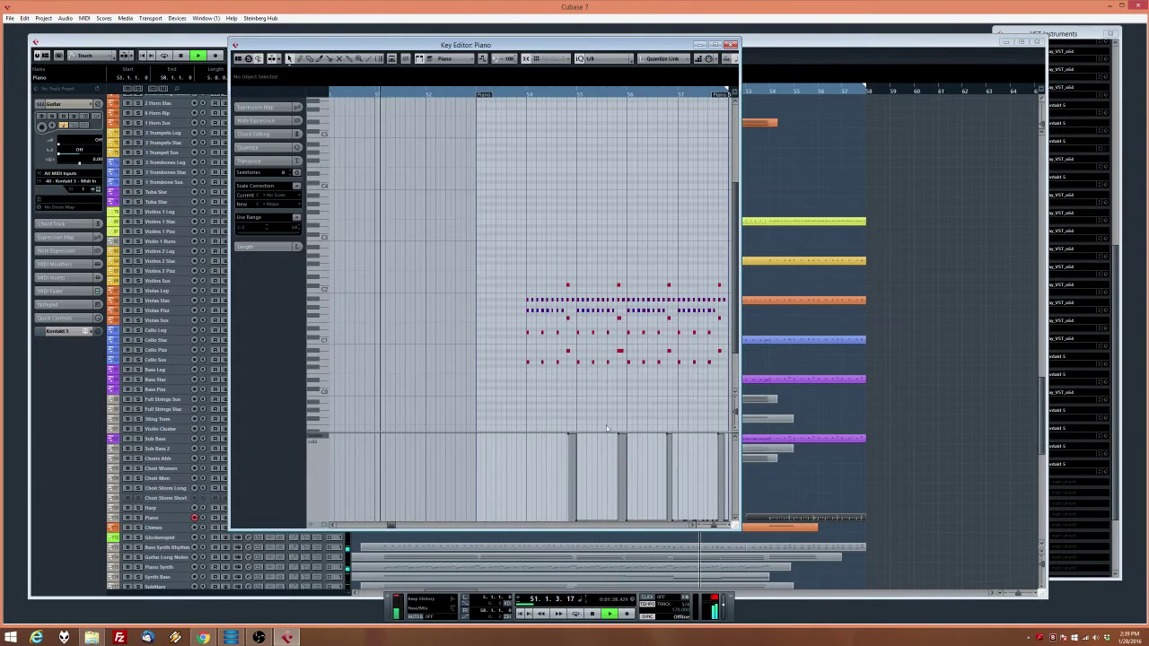
click(299, 58)
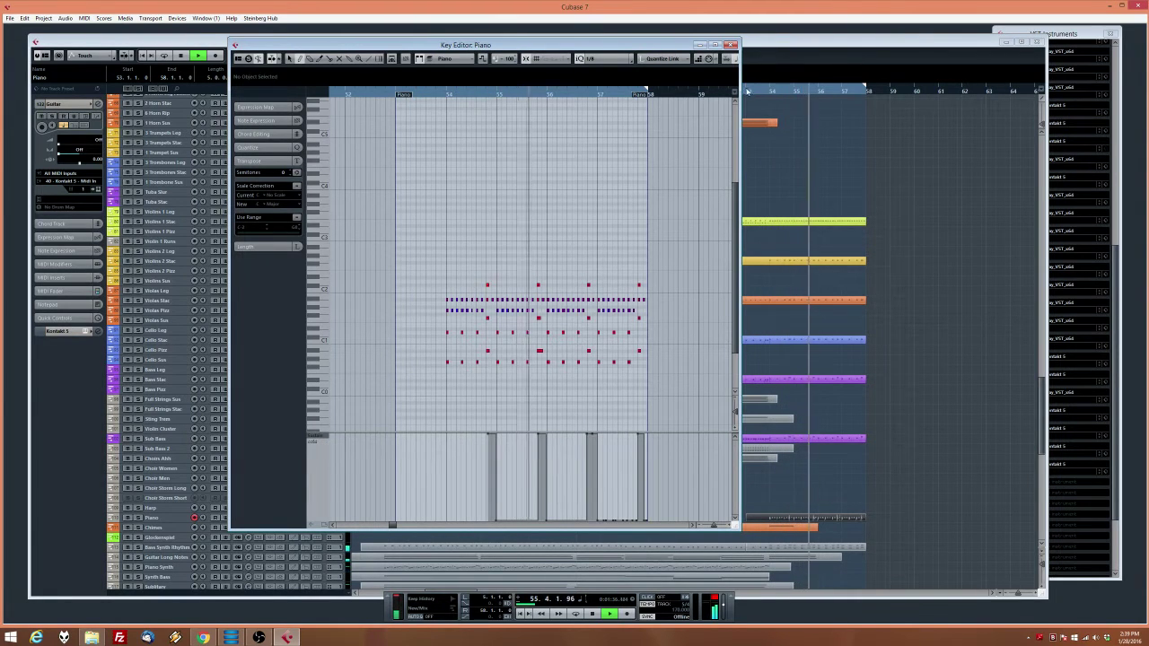
click(732, 45)
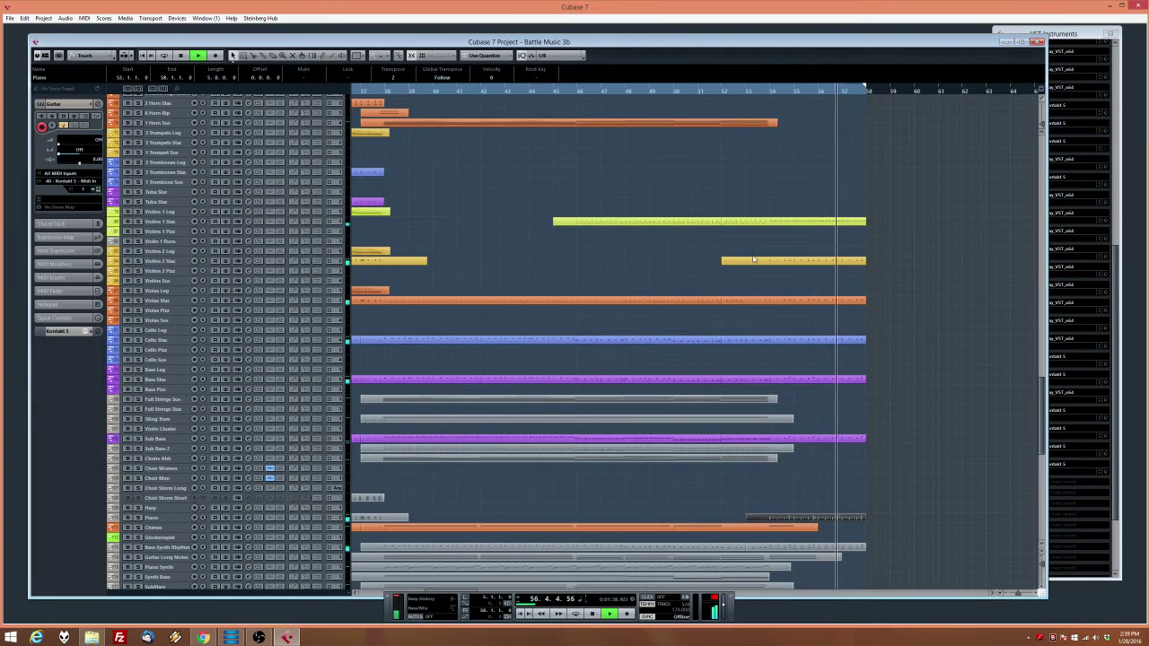
Reopen the final Piano part in the Key Editor, audition its last bars from around bar 56, and close it
scroll(758, 258, down, 5)
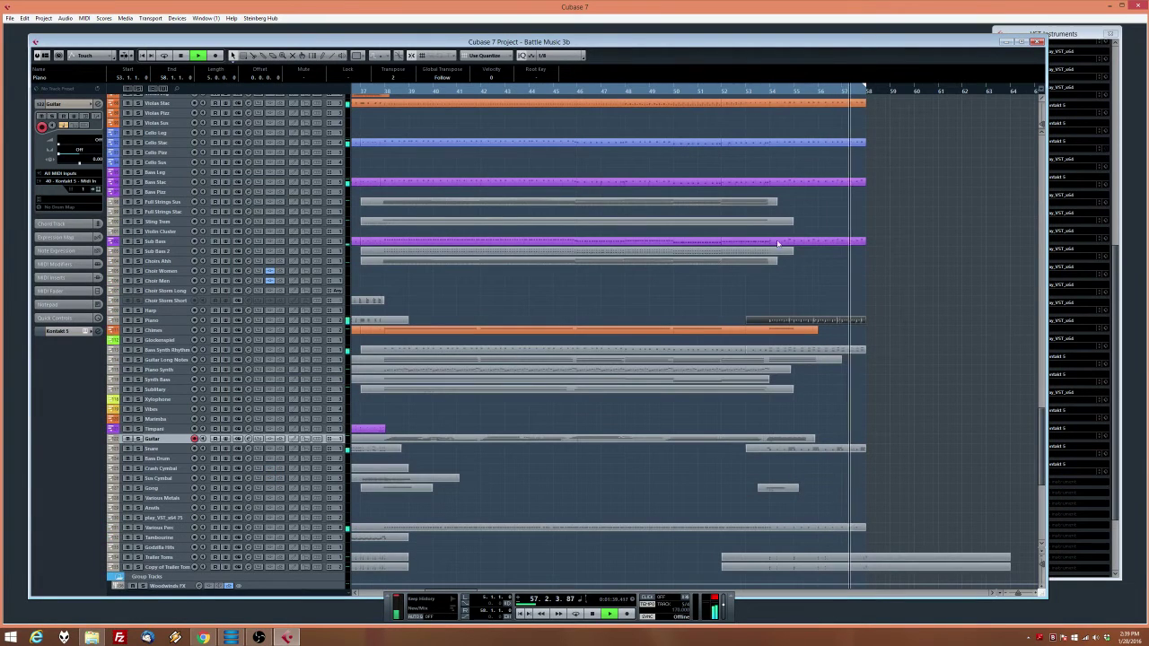
double_click(859, 321)
key(space)
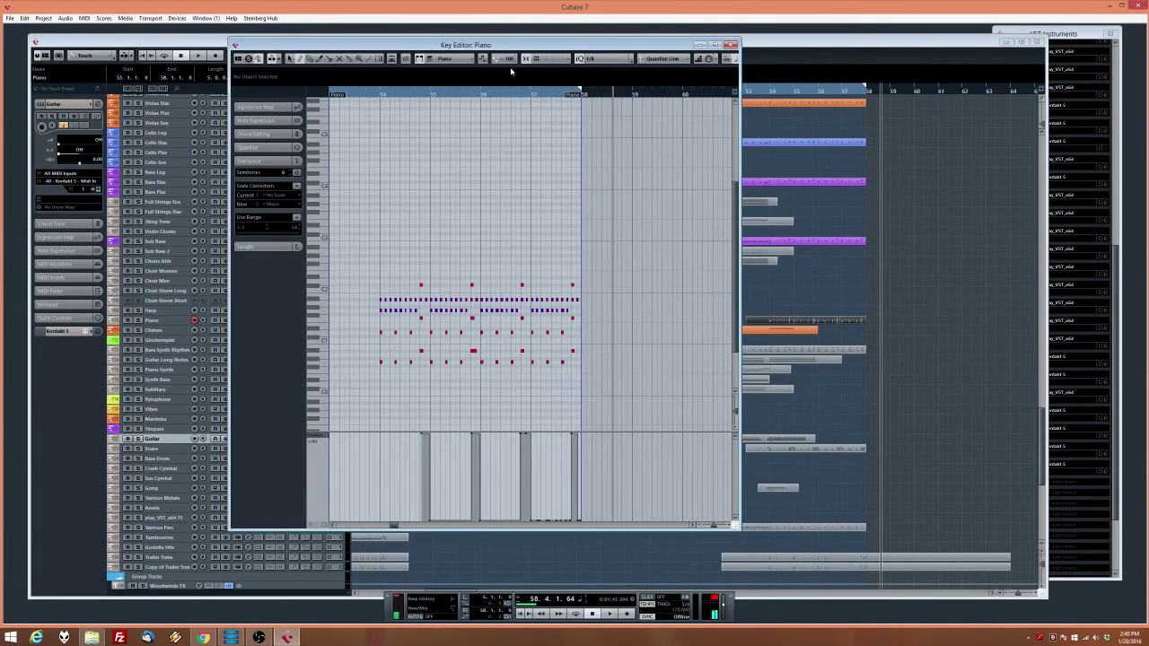
click(516, 98)
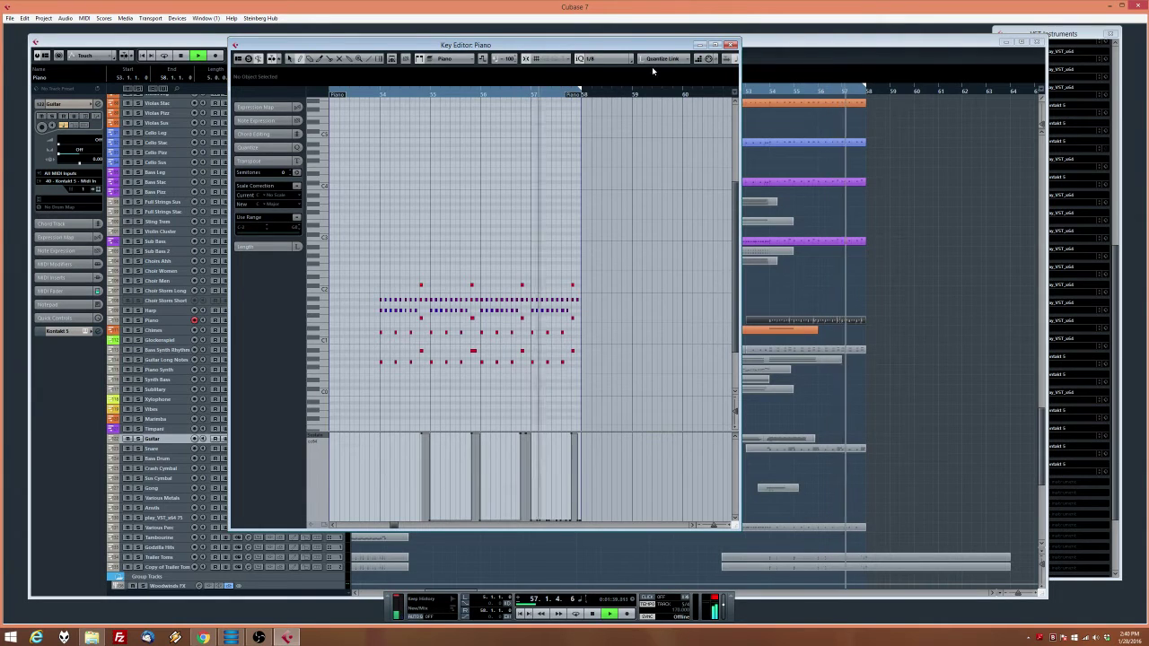
click(729, 45)
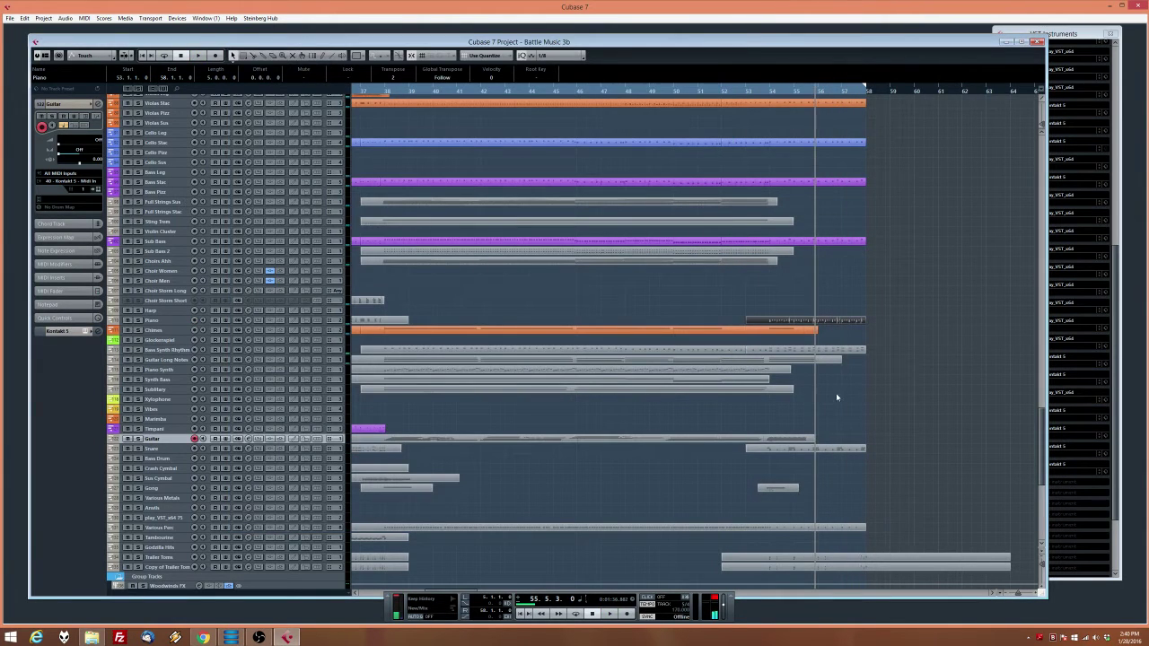
Solo the Bass Synth Rhythm track, audition its part's notes around bars 56 to 58 in the Key Editor, and close the editor
click(139, 350)
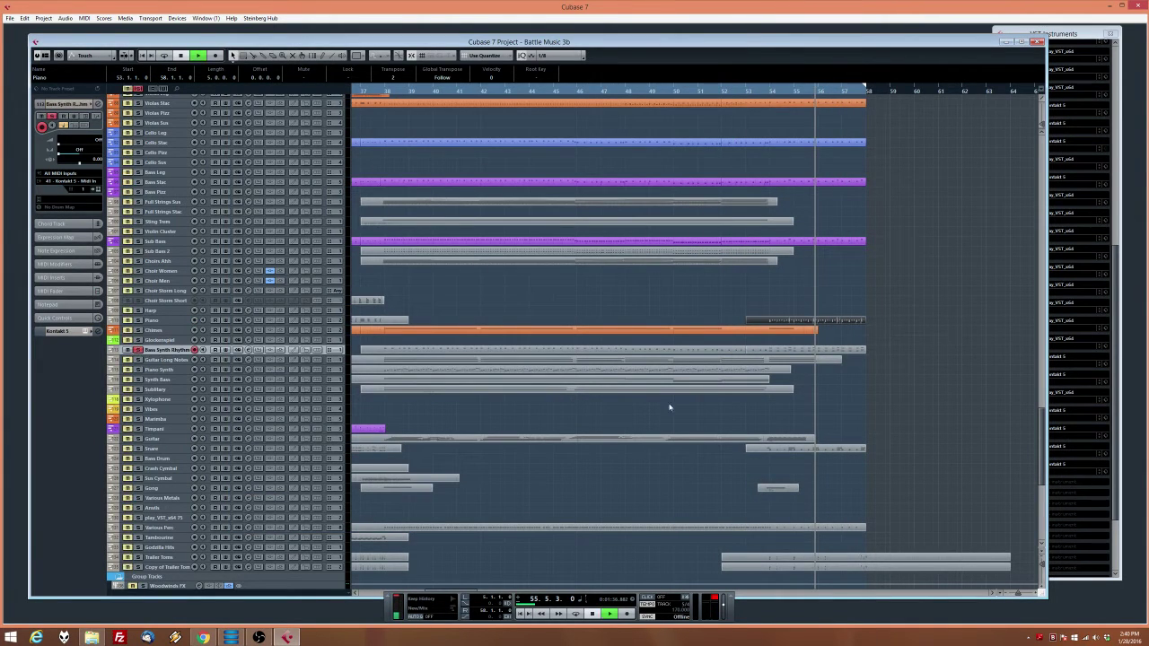
key(space)
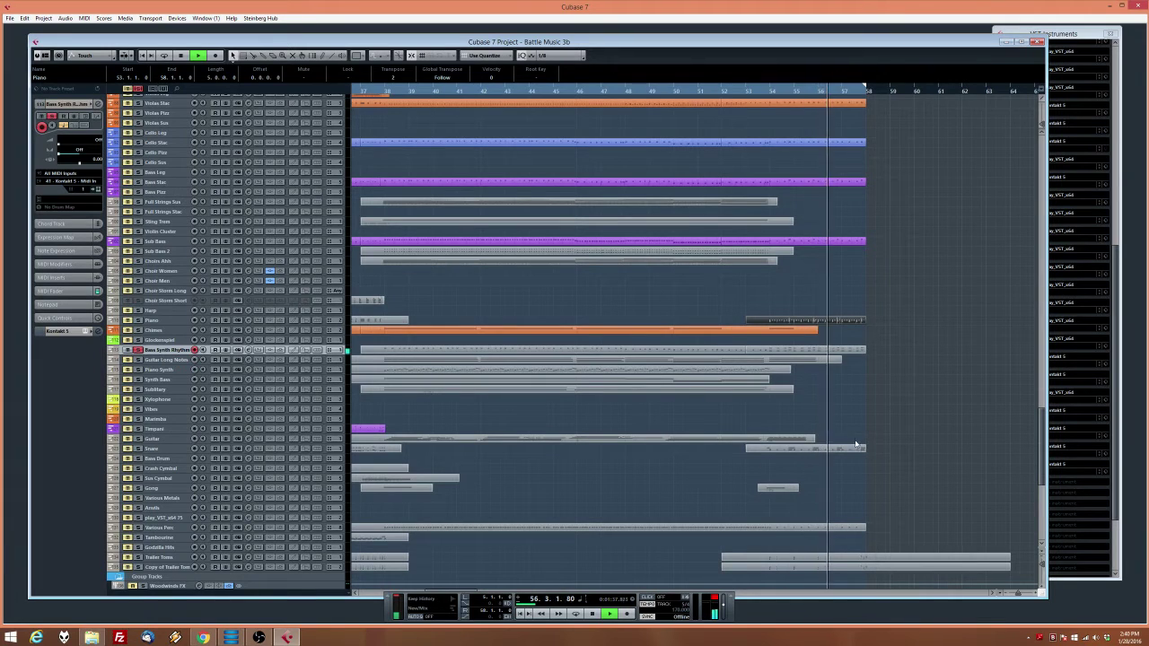
double_click(849, 350)
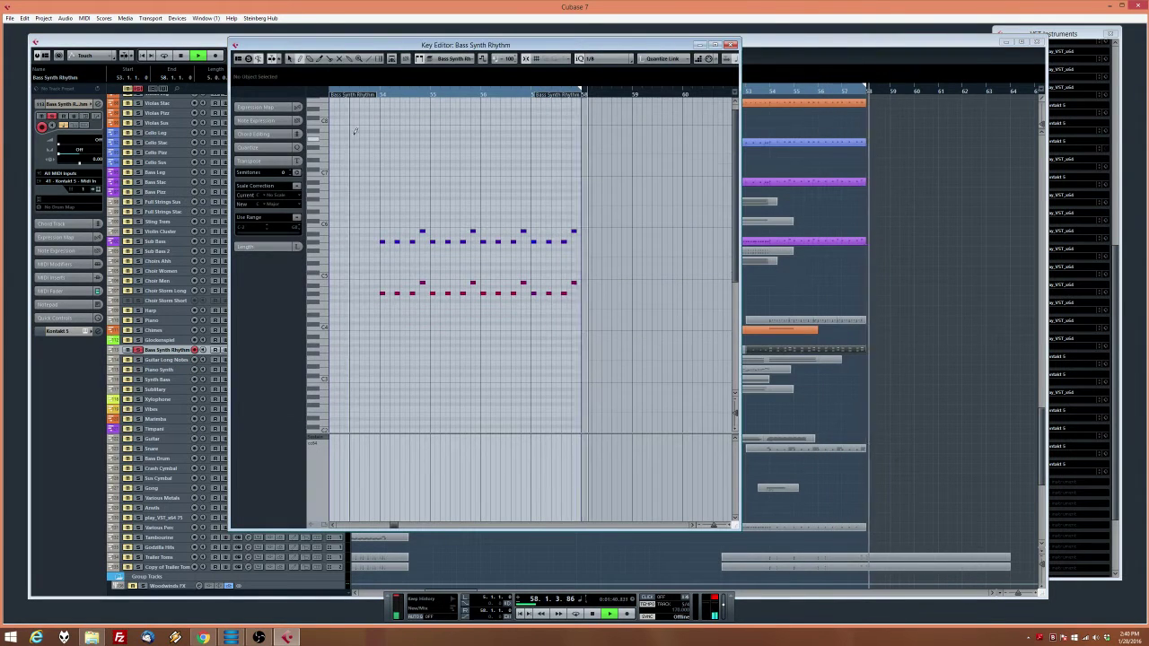
key(space)
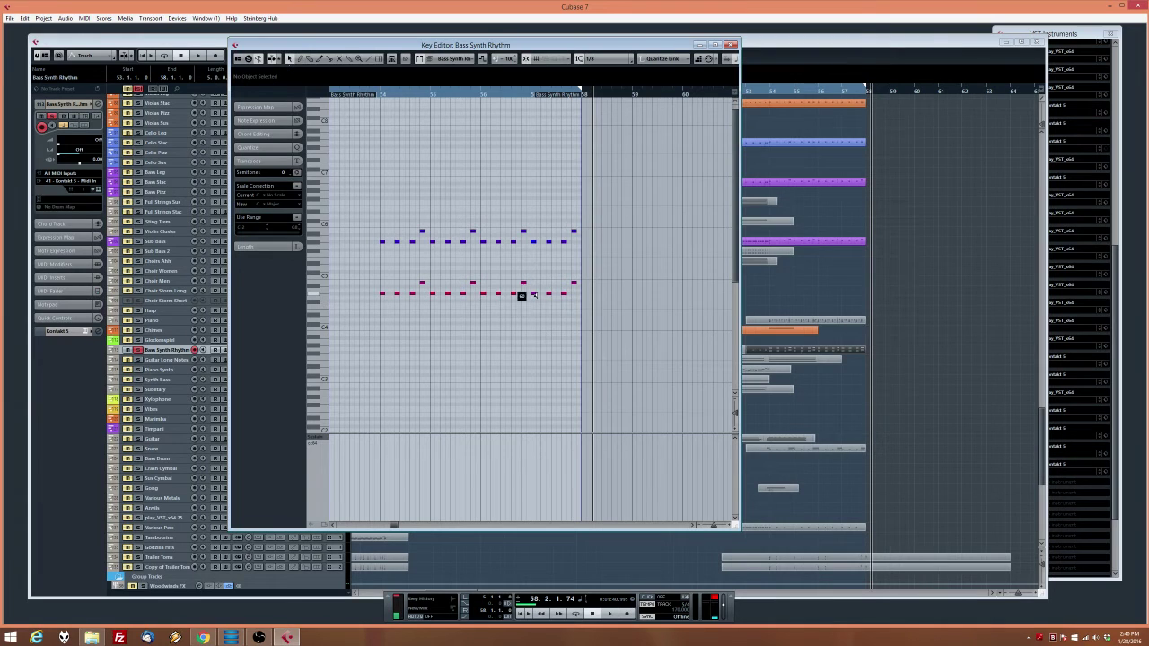
click(476, 89)
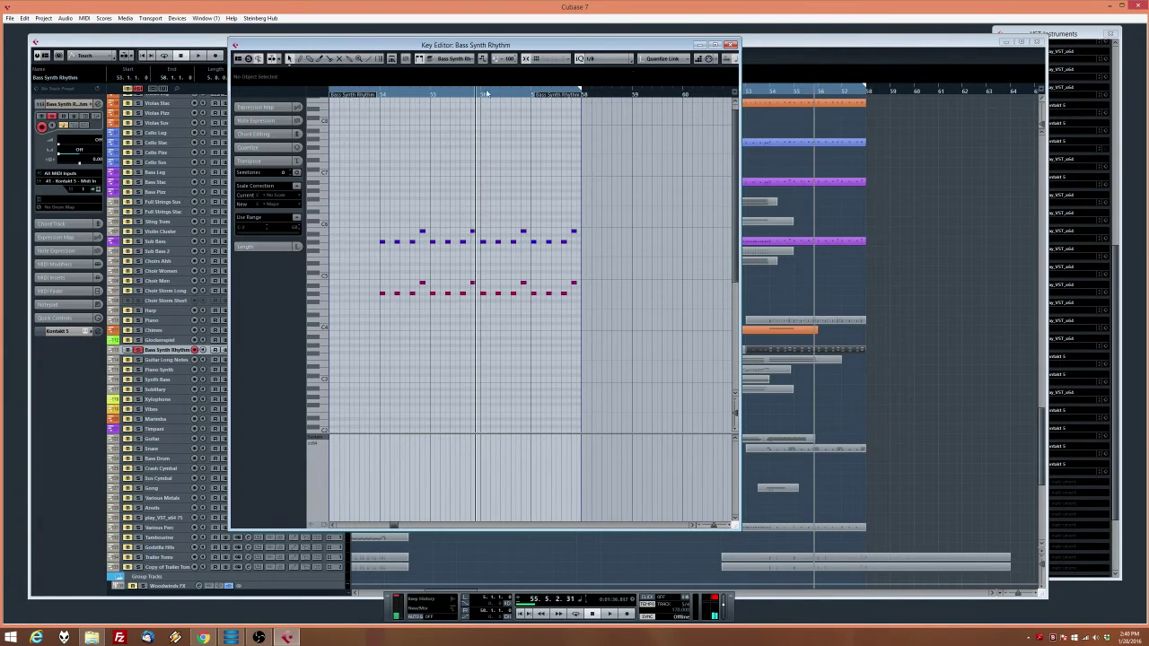
key(space)
click(729, 45)
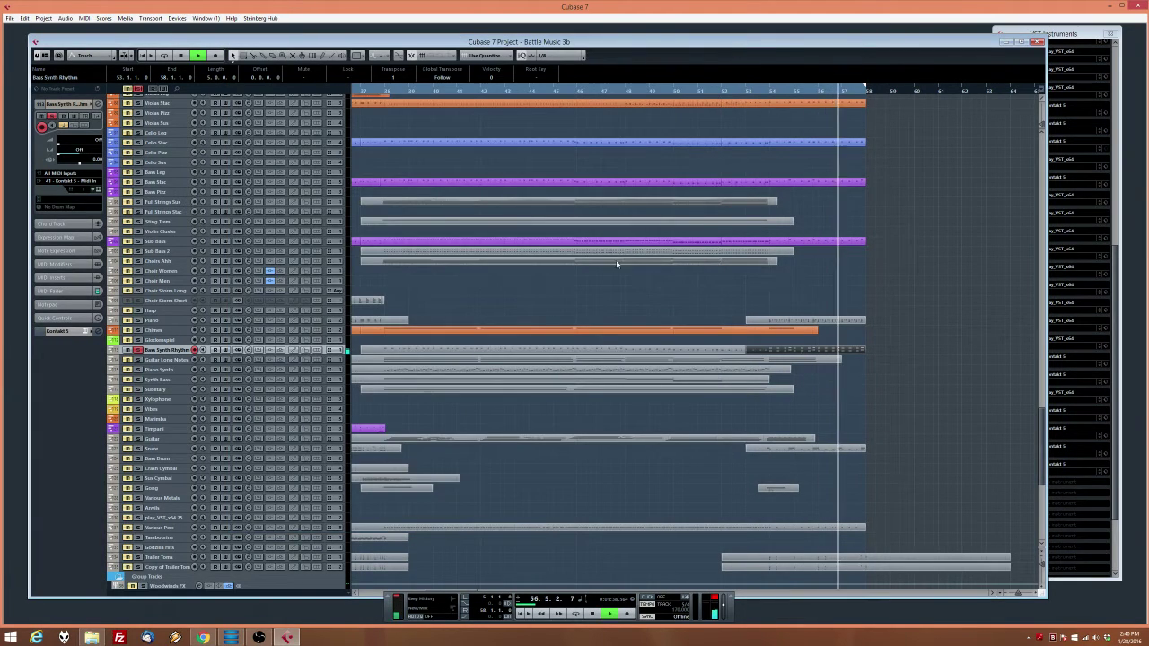
Check the ending notes of the Violins 1 Stac and Violins 2 Stac parts together in the Key Editor and close it
scroll(690, 379, up, 5)
key(space)
drag(865, 236, 822, 222)
key(Return)
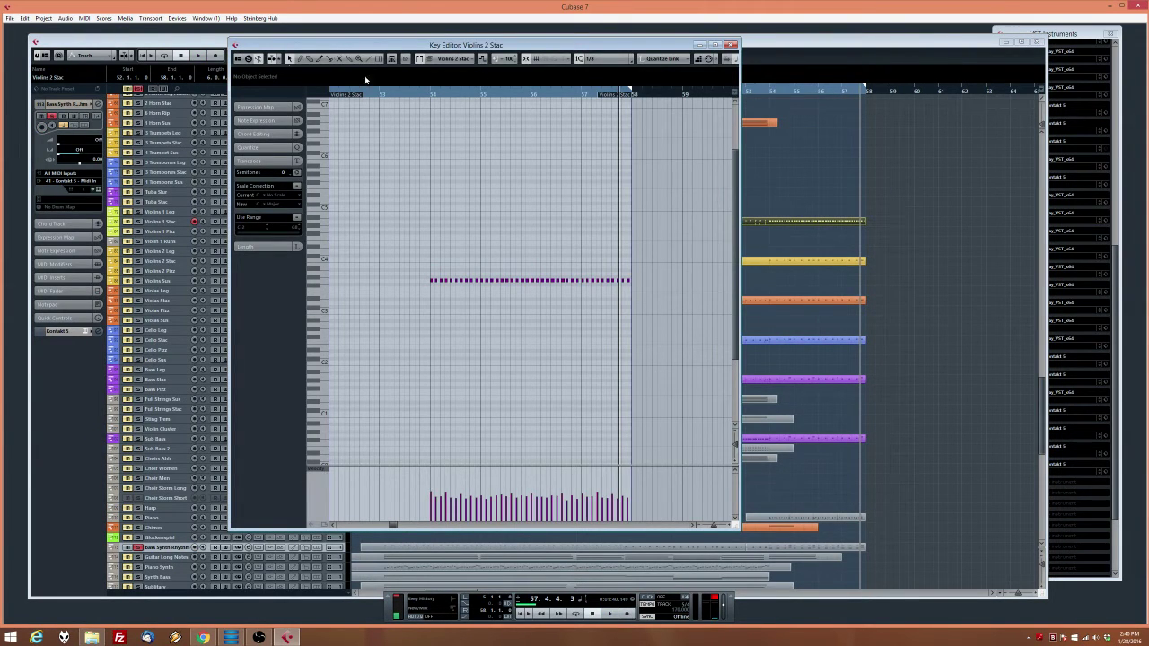
click(732, 45)
Listen to the piece's opening from around bar 4 with no track soloed and select the Flute Stac track
scroll(581, 207, left, 5)
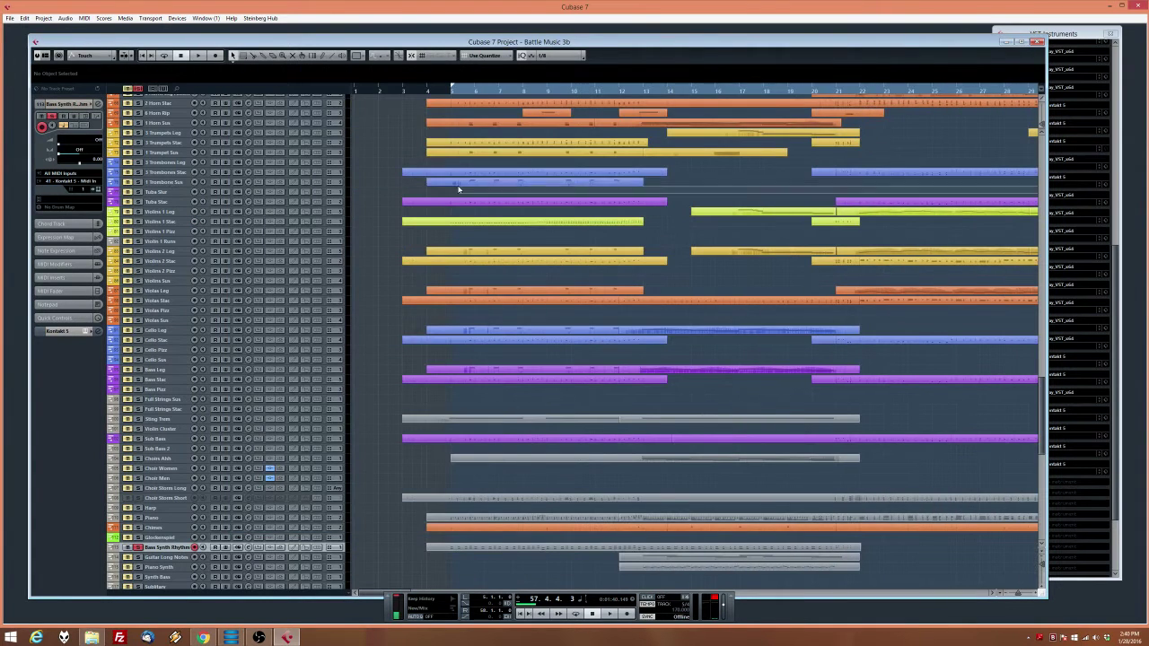
click(459, 184)
key(space)
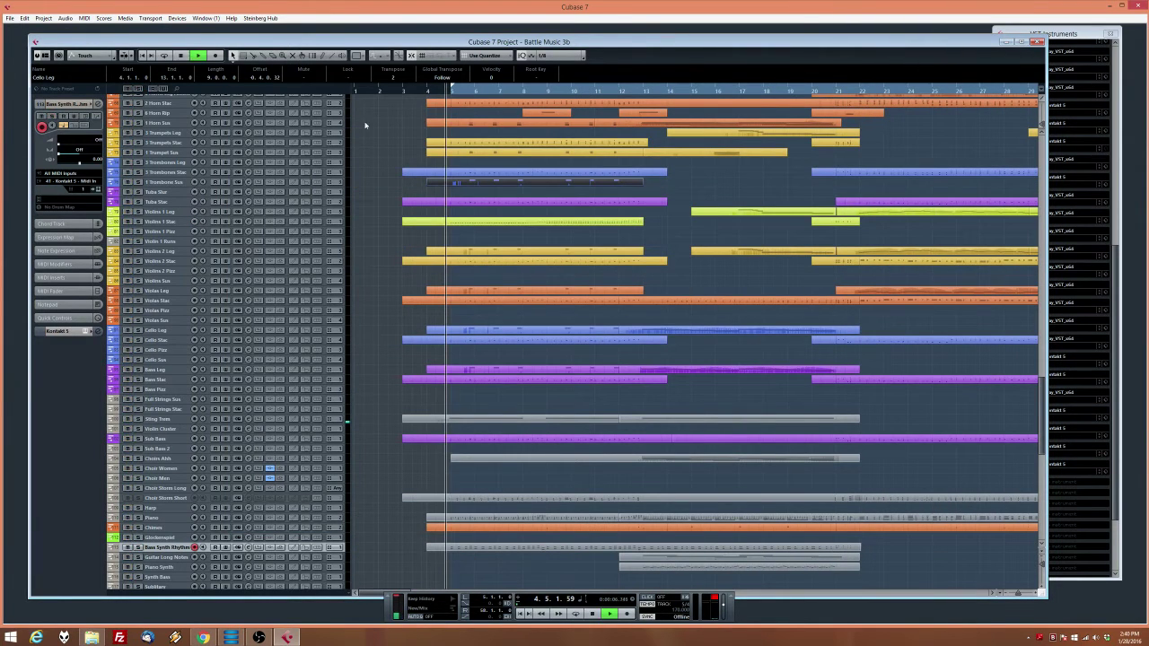
scroll(439, 254, up, 6)
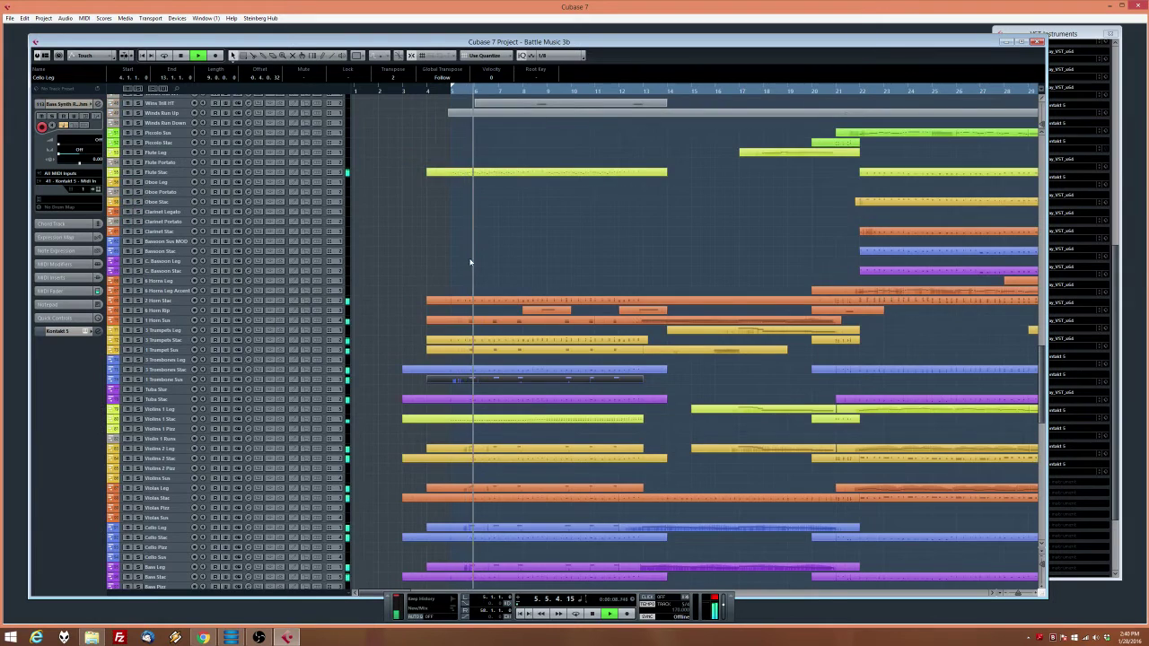
scroll(484, 296, up, 3)
key(space)
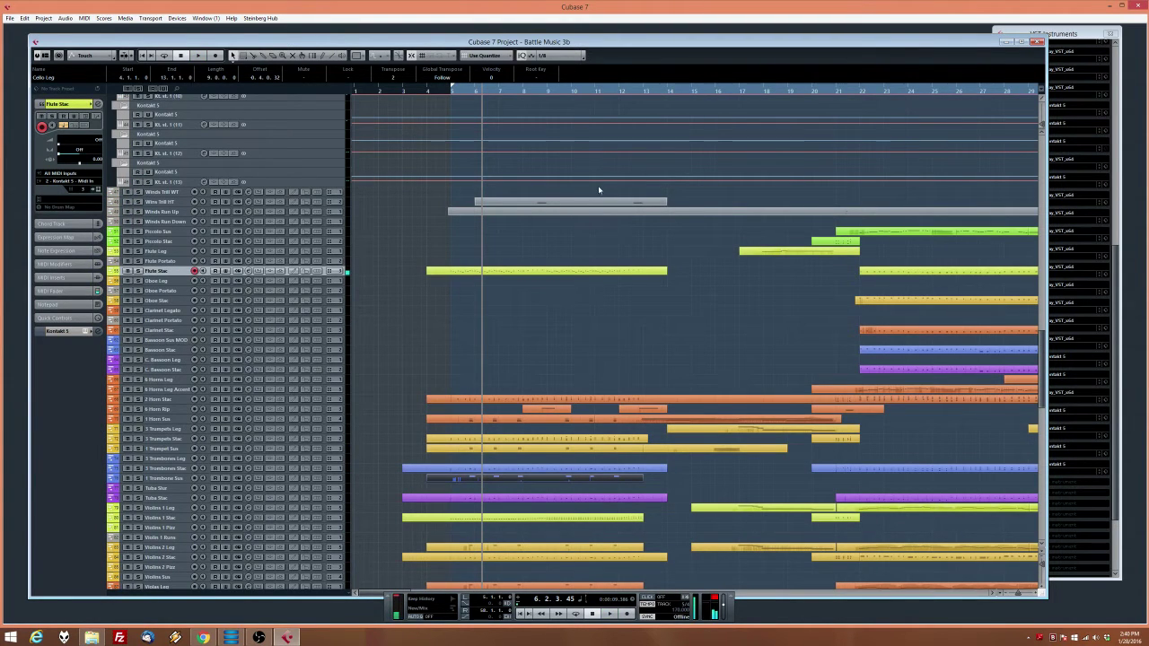
Record a short Flute Stac phrase leading into the loop point, starting at bar 56 and stopping just past bar 58
scroll(731, 324, right, 10)
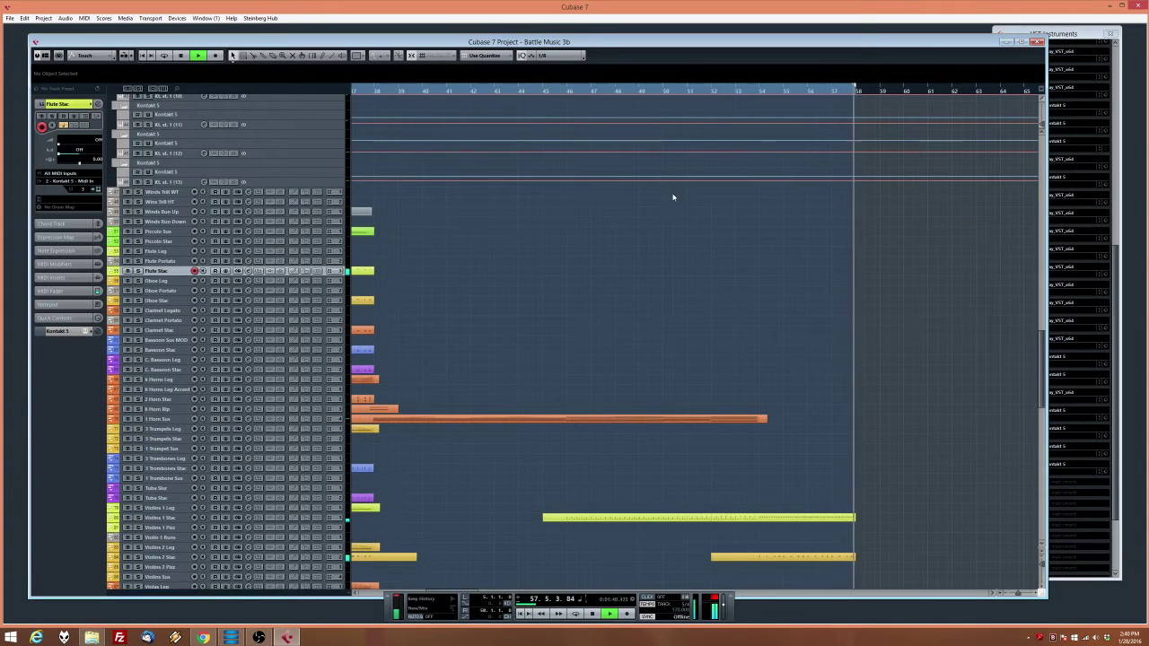
click(629, 615)
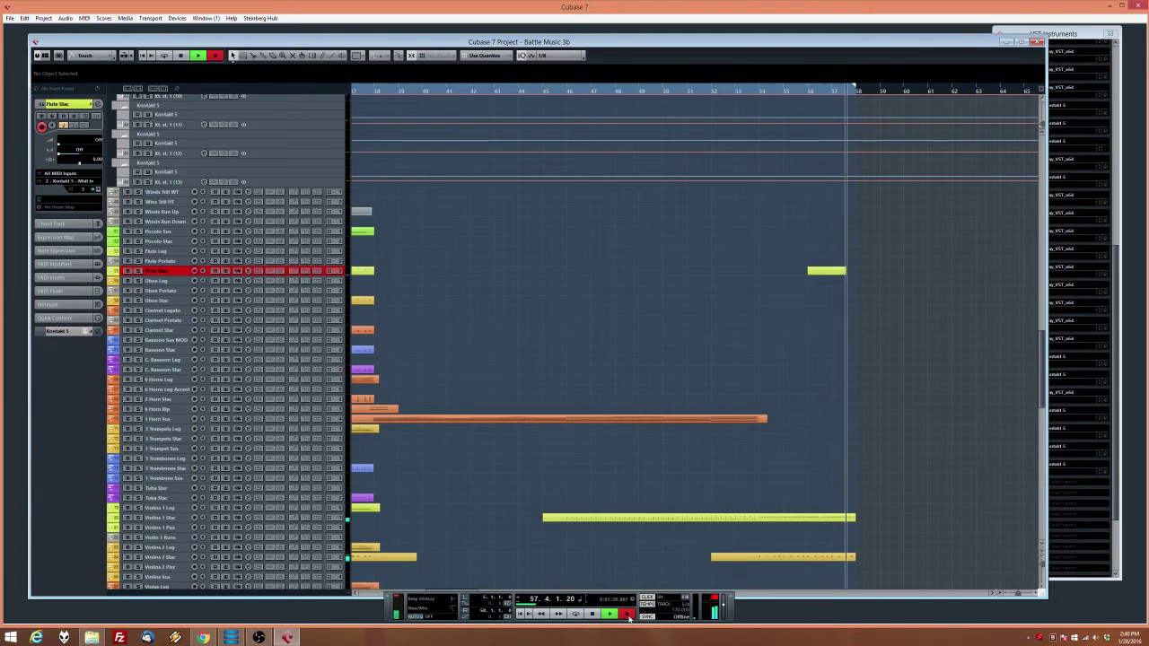
key(space)
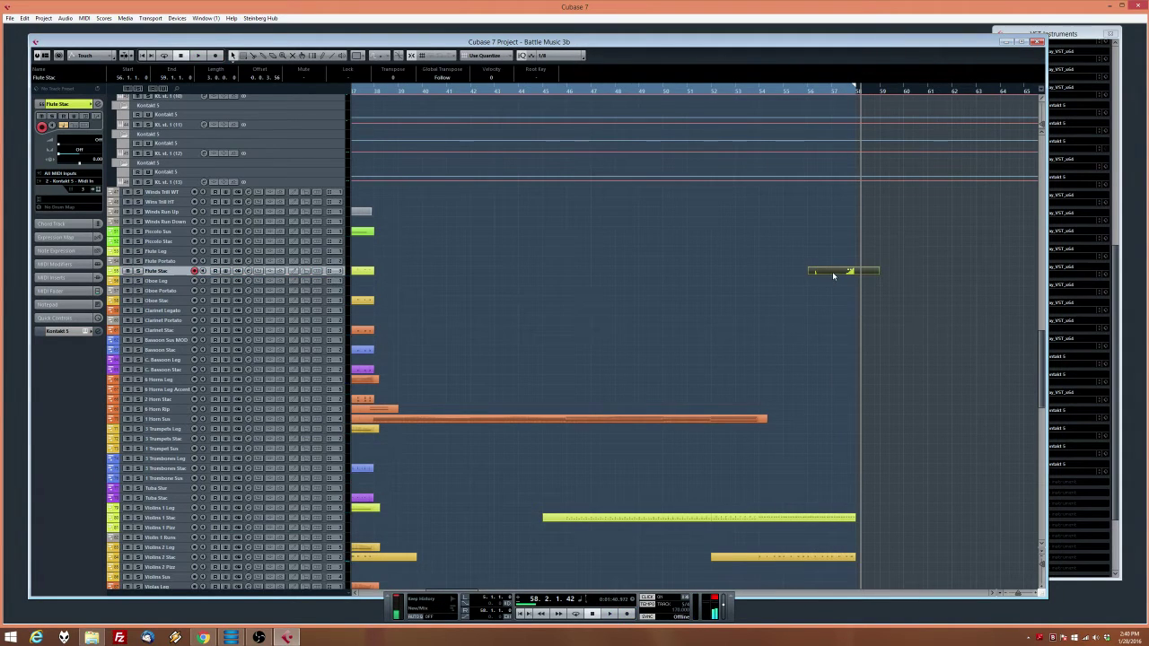
Inspect the newly recorded Flute Stac notes in the Key Editor, play them back with the ending, and deselect the part
double_click(833, 273)
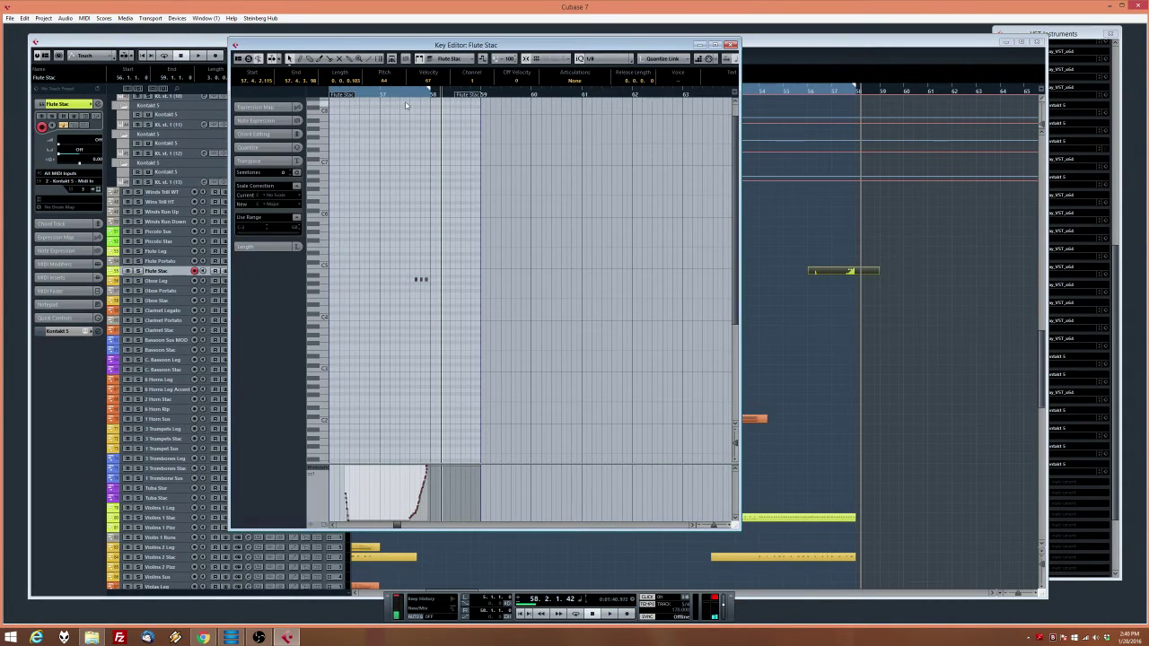
key(space)
key(Return)
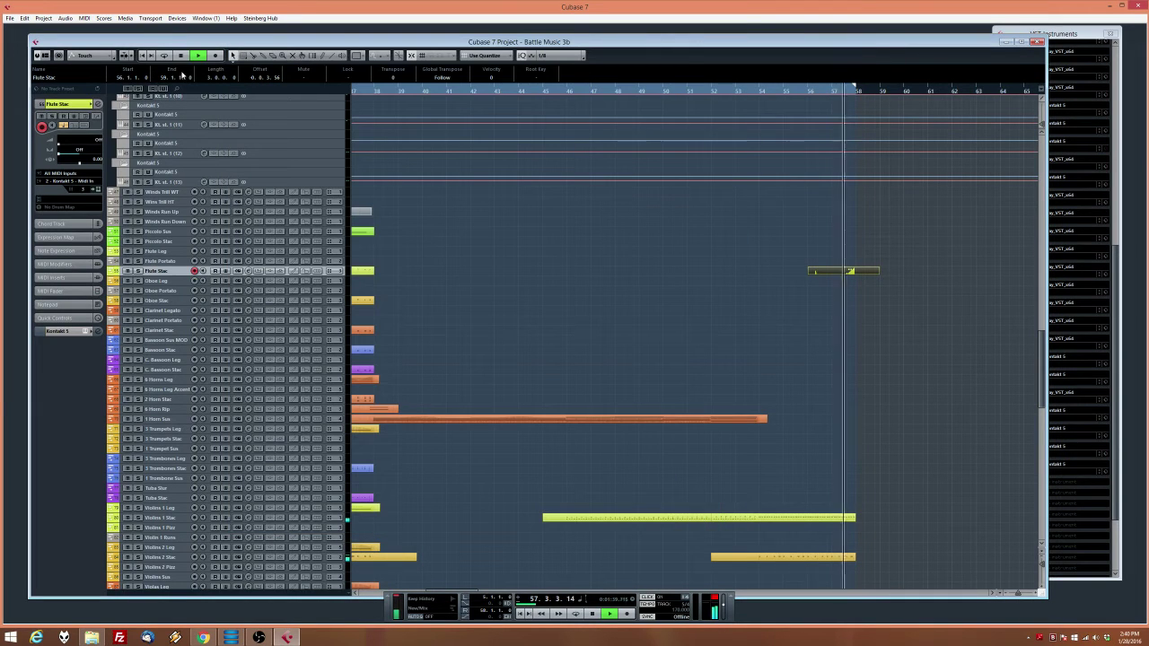
key(space)
click(624, 229)
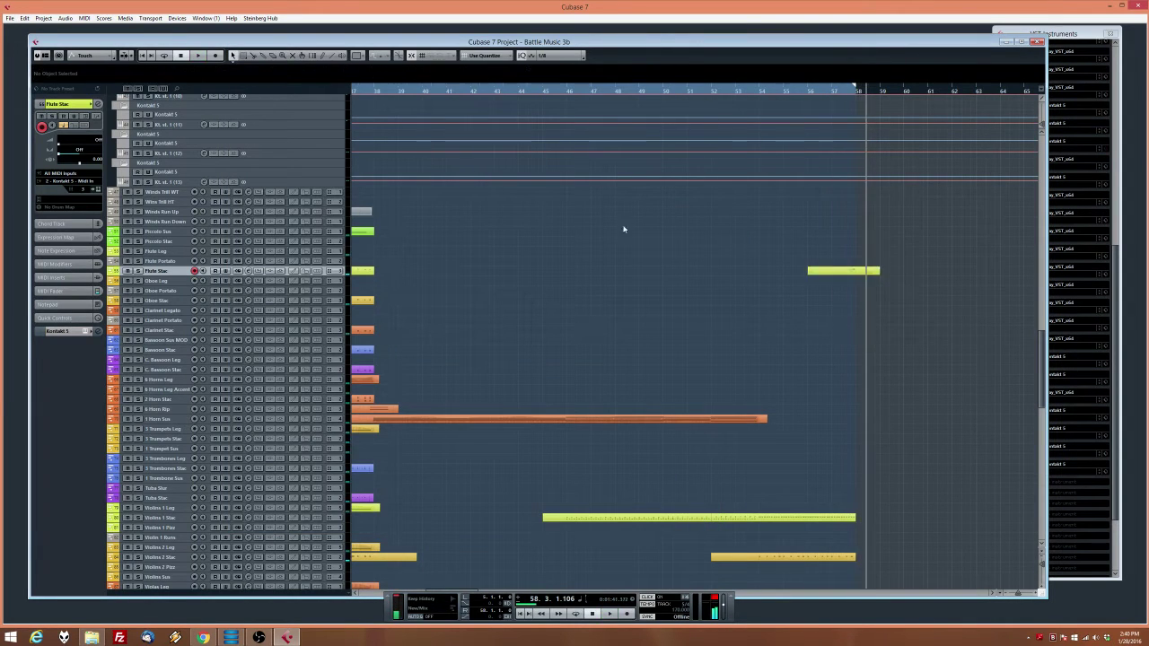
Listen to the opening around bar 5 as a reference and return to the final bars of the arrangement
scroll(538, 232, left, 10)
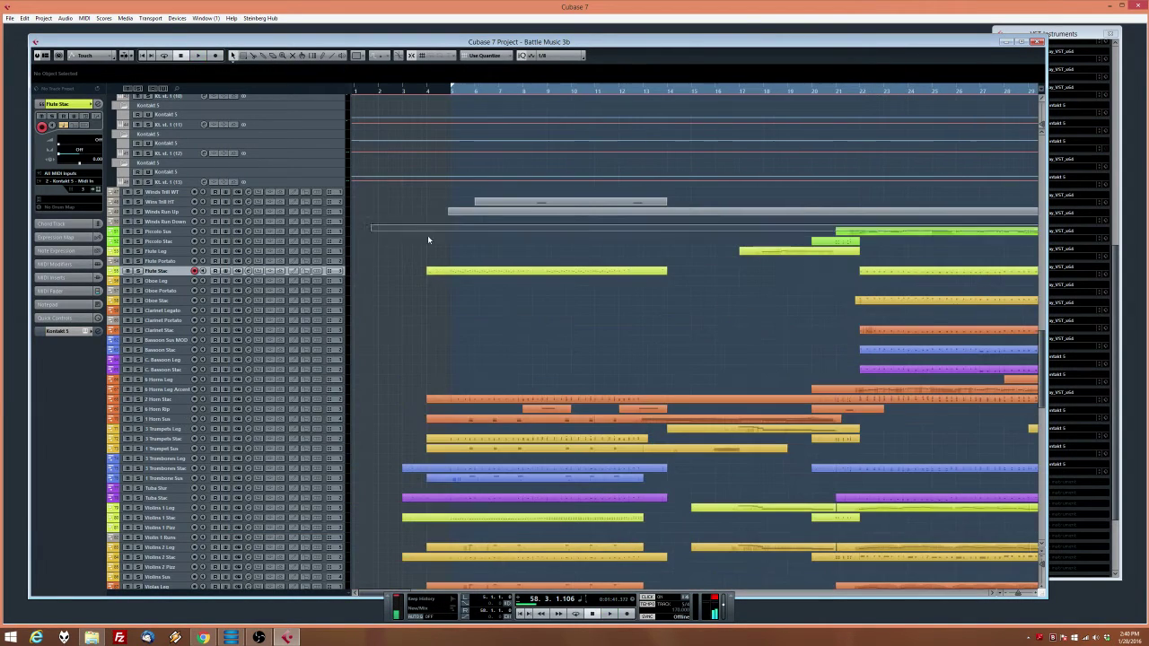
click(138, 400)
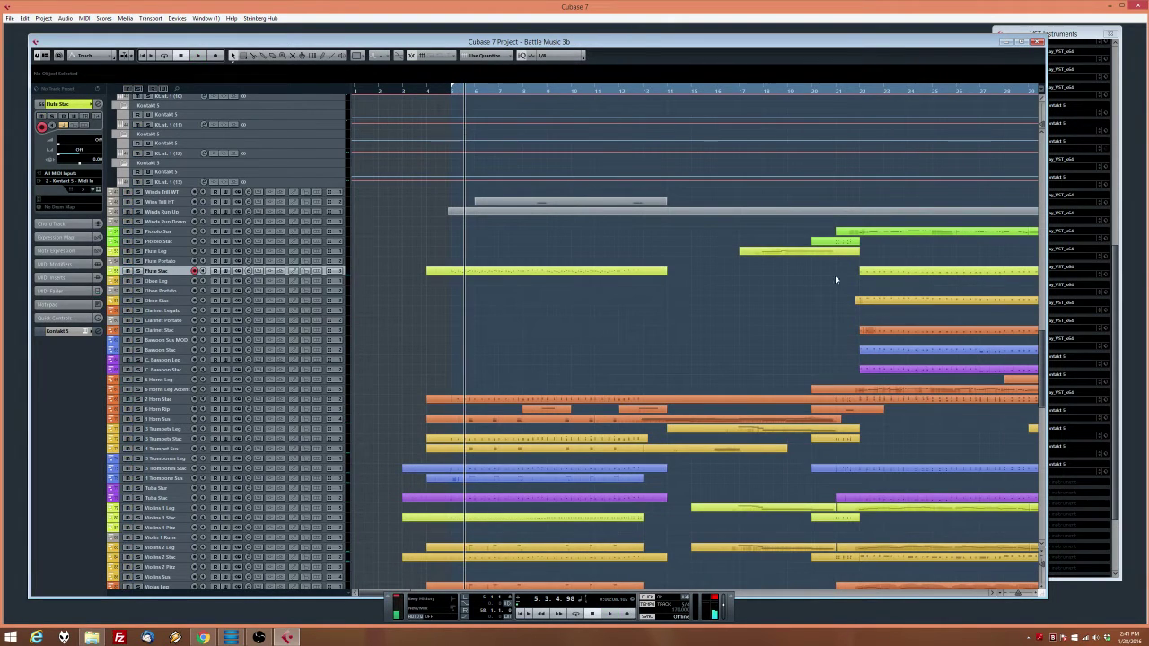
scroll(1011, 304, right, 10)
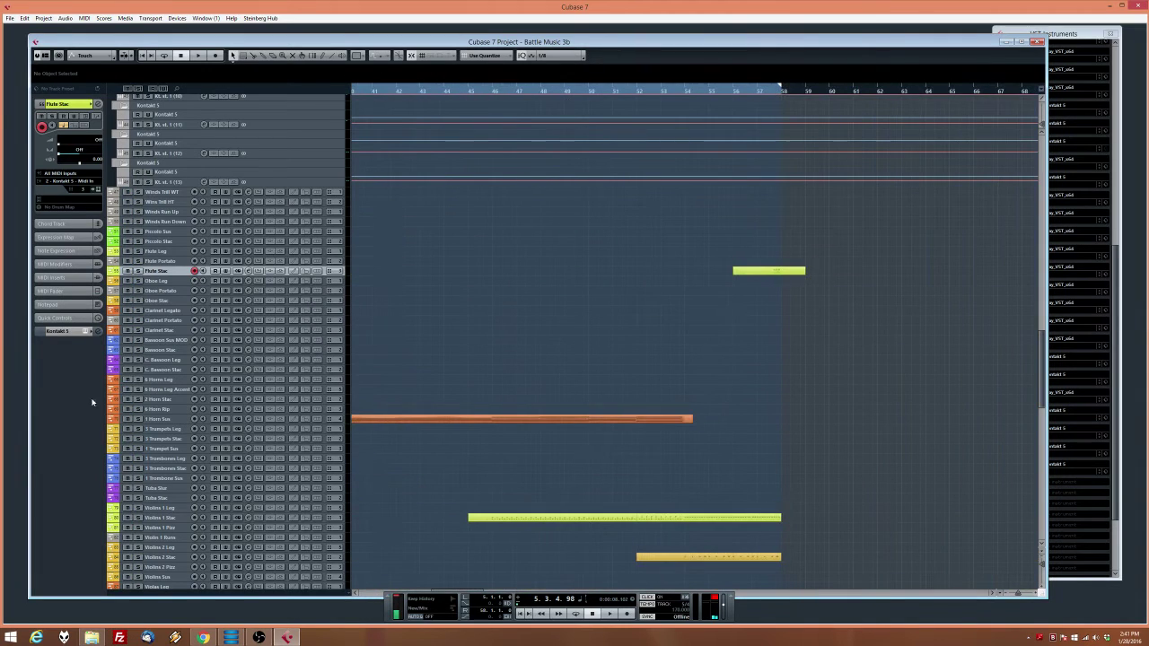
Try out the horn, contrabassoon and trombone tracks as sounds for the ending, finishing with 3 Trombones Leg selected
click(162, 399)
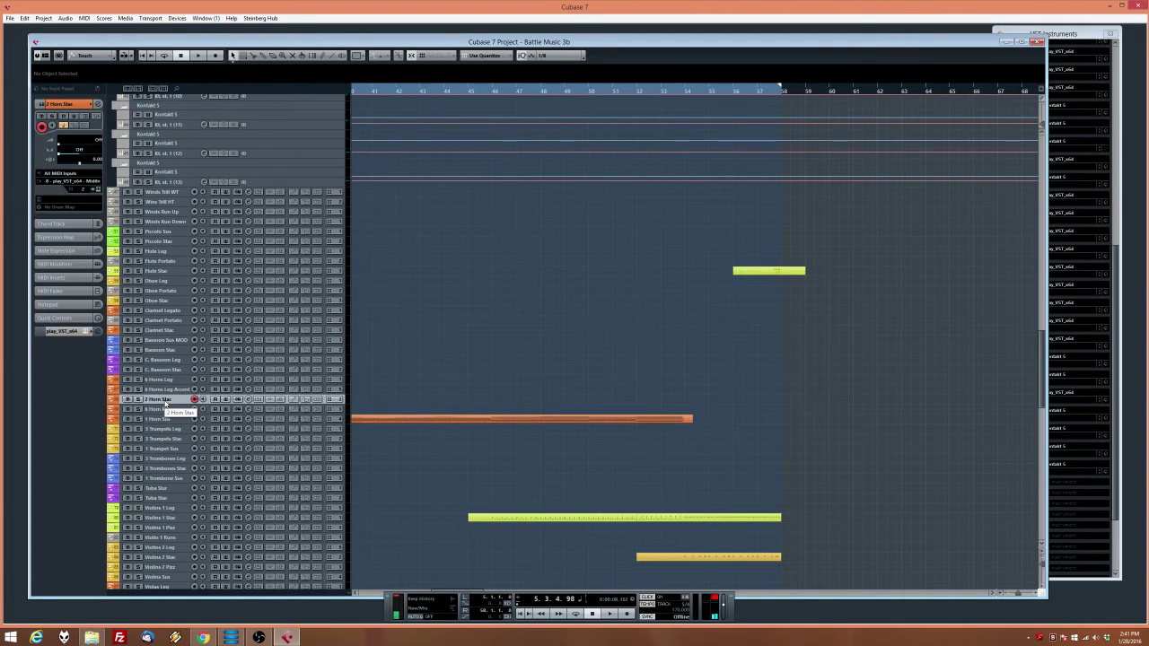
click(165, 380)
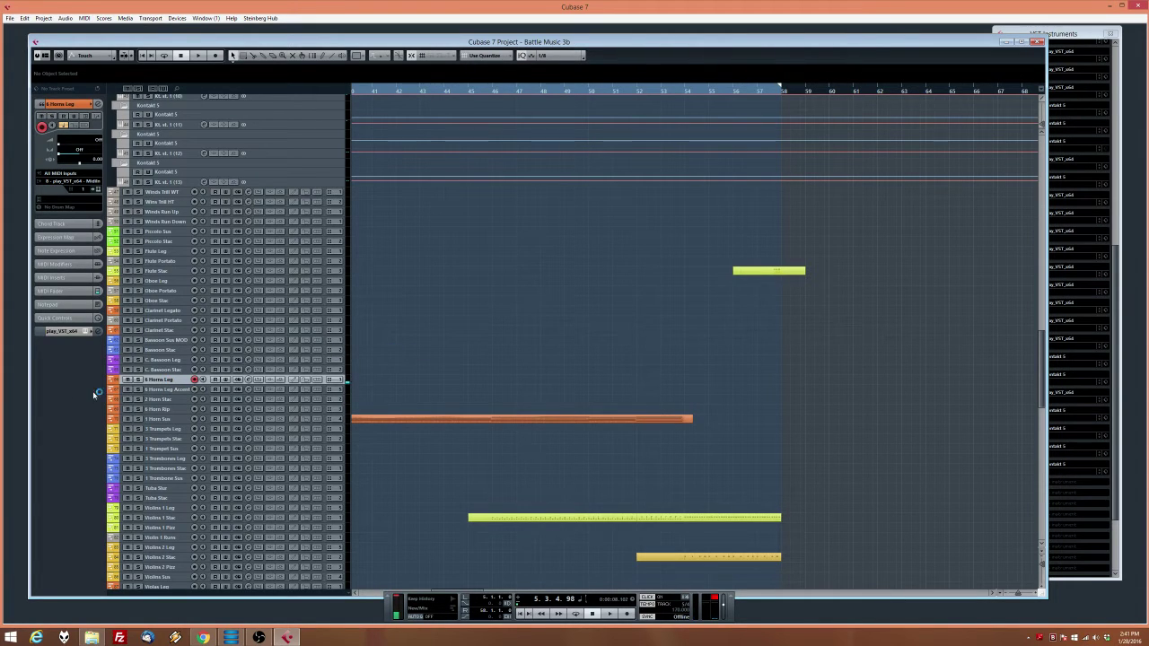
click(160, 409)
click(162, 418)
click(166, 380)
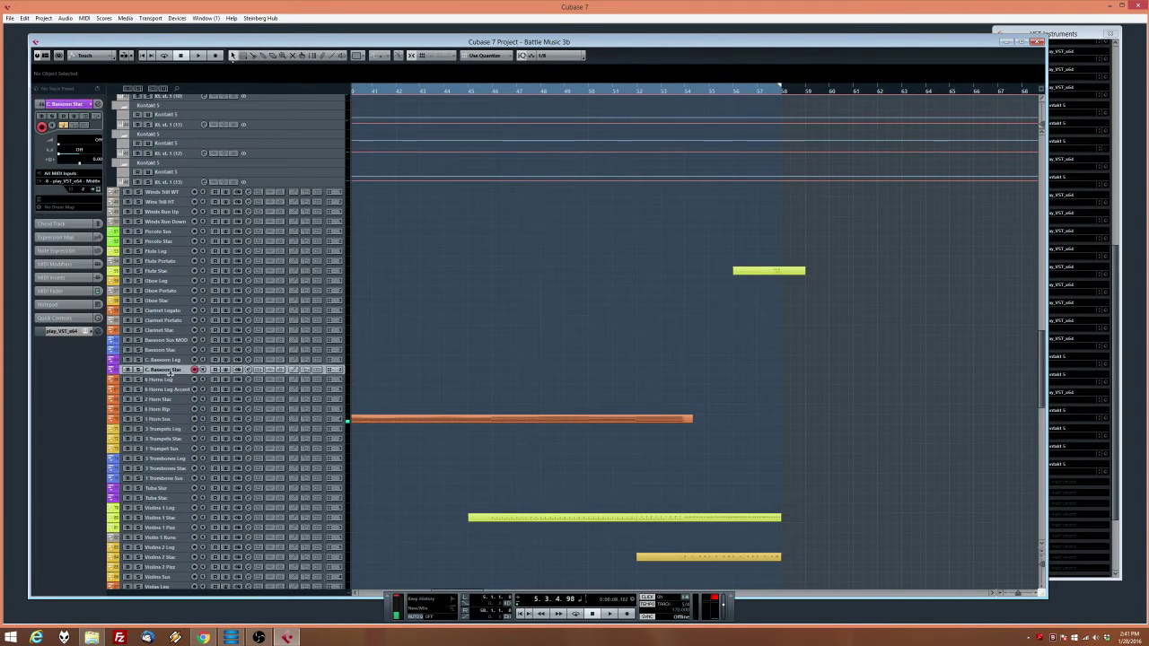
click(173, 459)
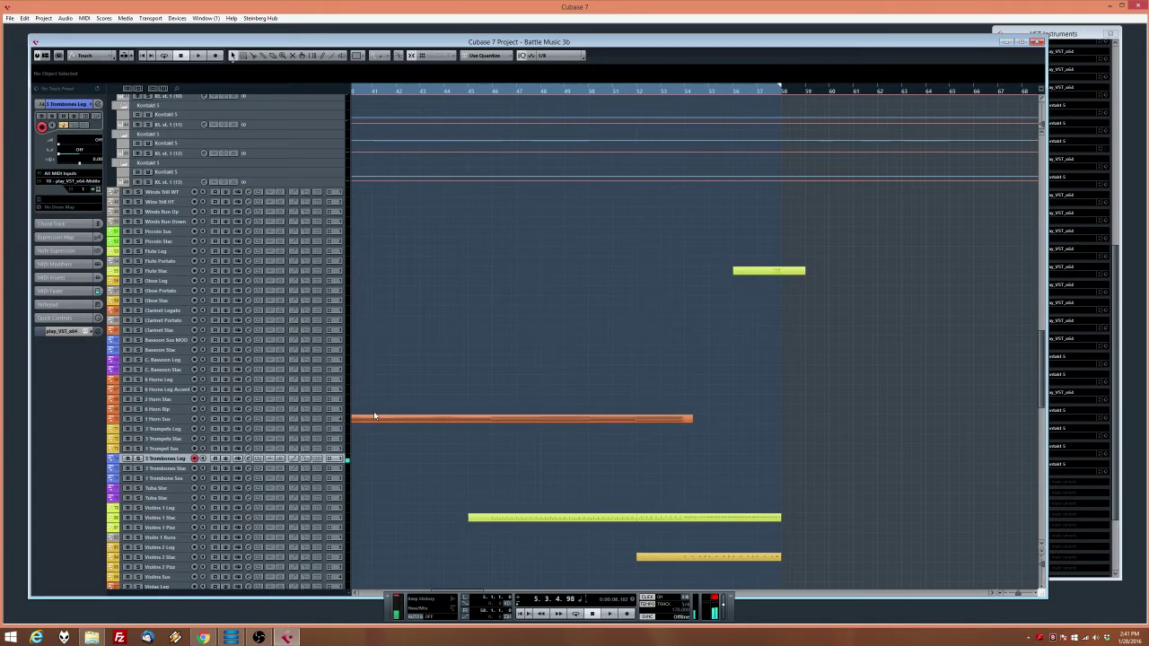
Arm Tuba Slur together with 3 Trombones Leg and record a low brass phrase on both tracks from bar 52 to bar 57
click(195, 488)
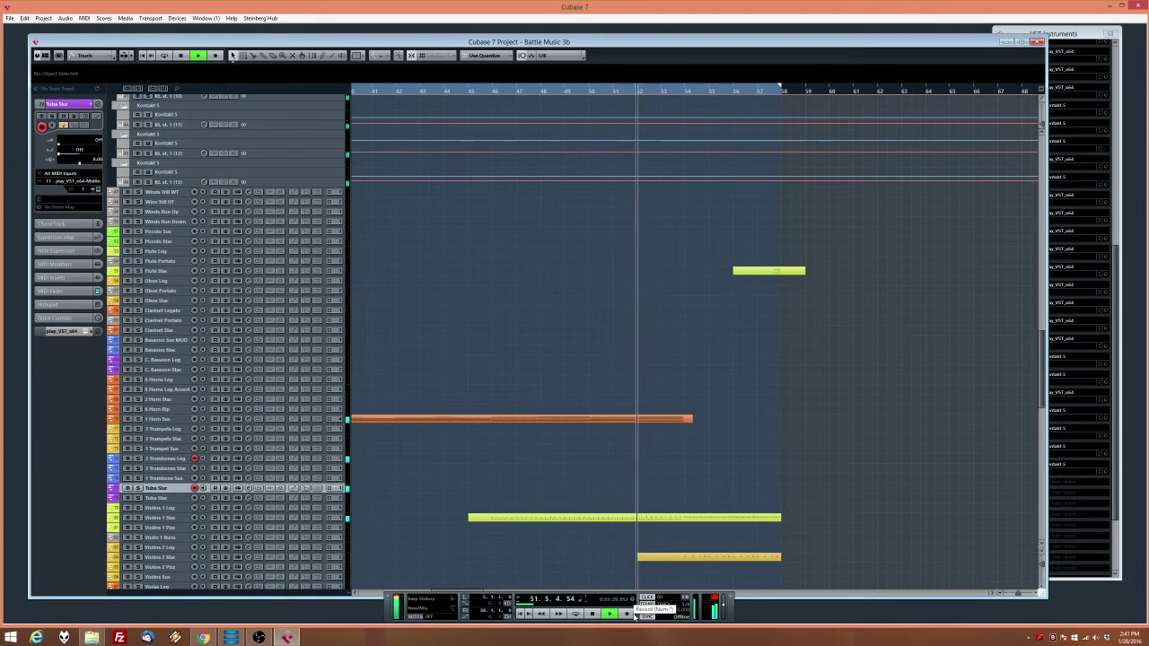
click(634, 616)
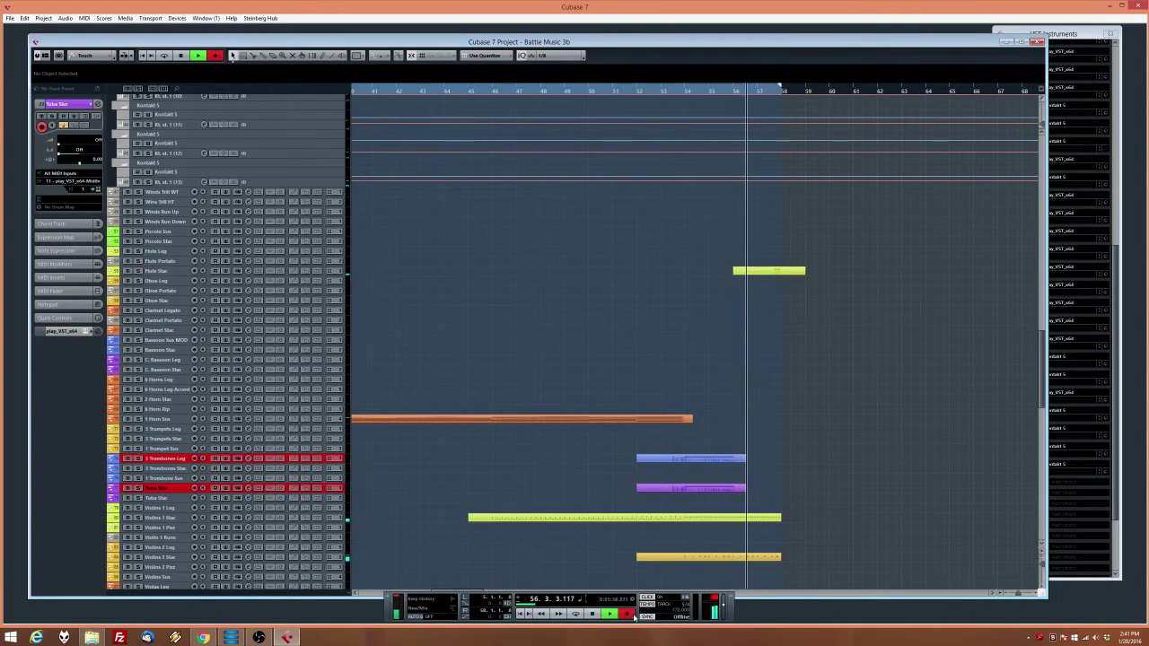
click(628, 614)
scroll(681, 476, down, 4)
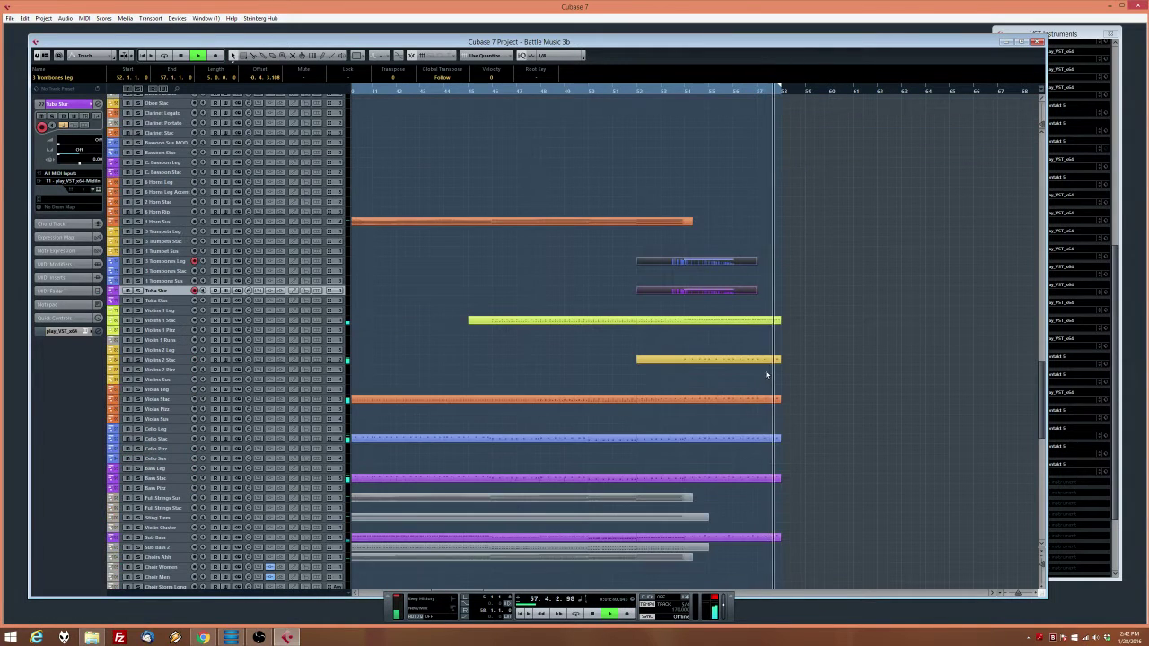
scroll(794, 254, up, 2)
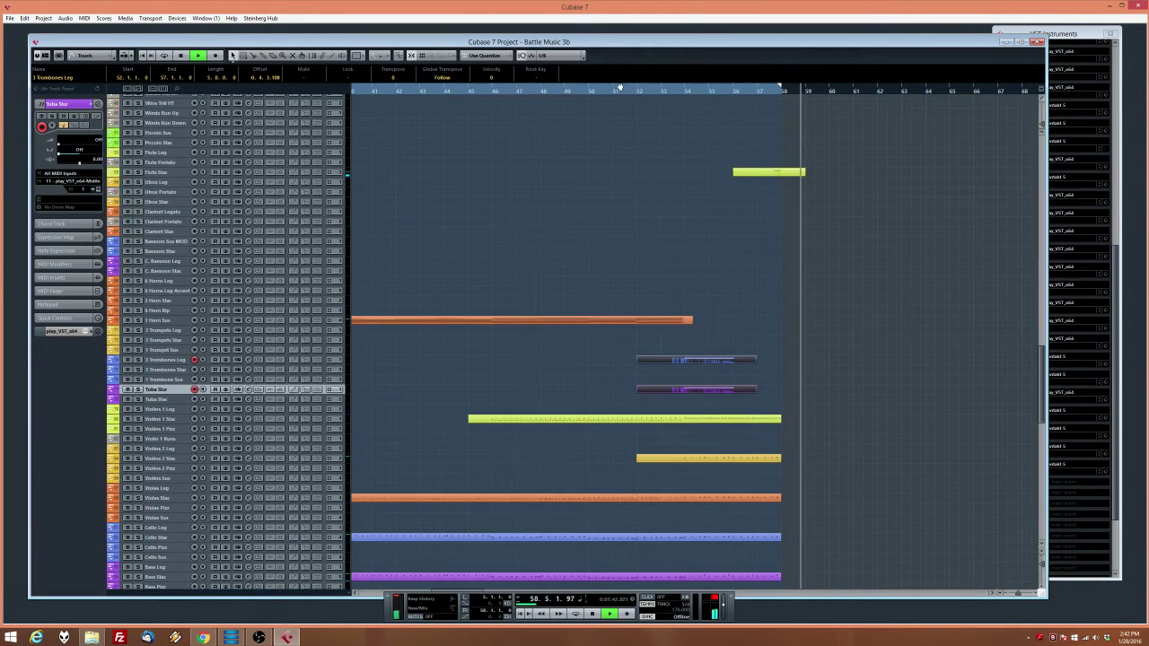
Record a longer 3 Trombones Leg and Tuba Slur line from bar 45 to about bar 55 and check its notes in the Key Editor
click(537, 87)
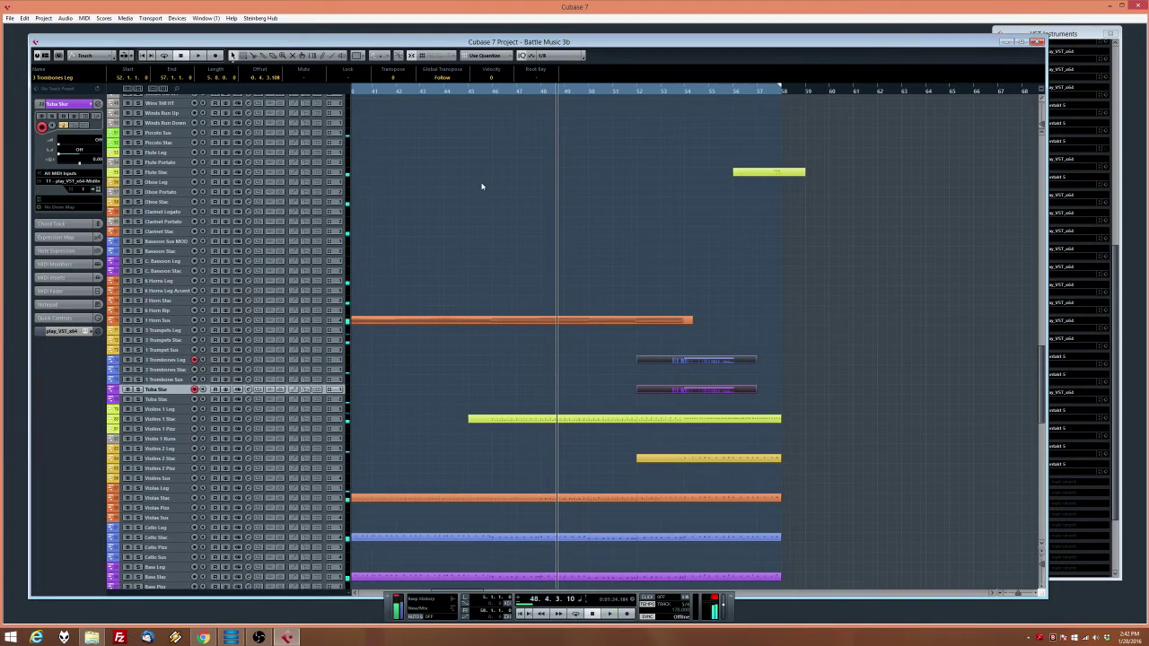
drag(439, 88, 427, 91)
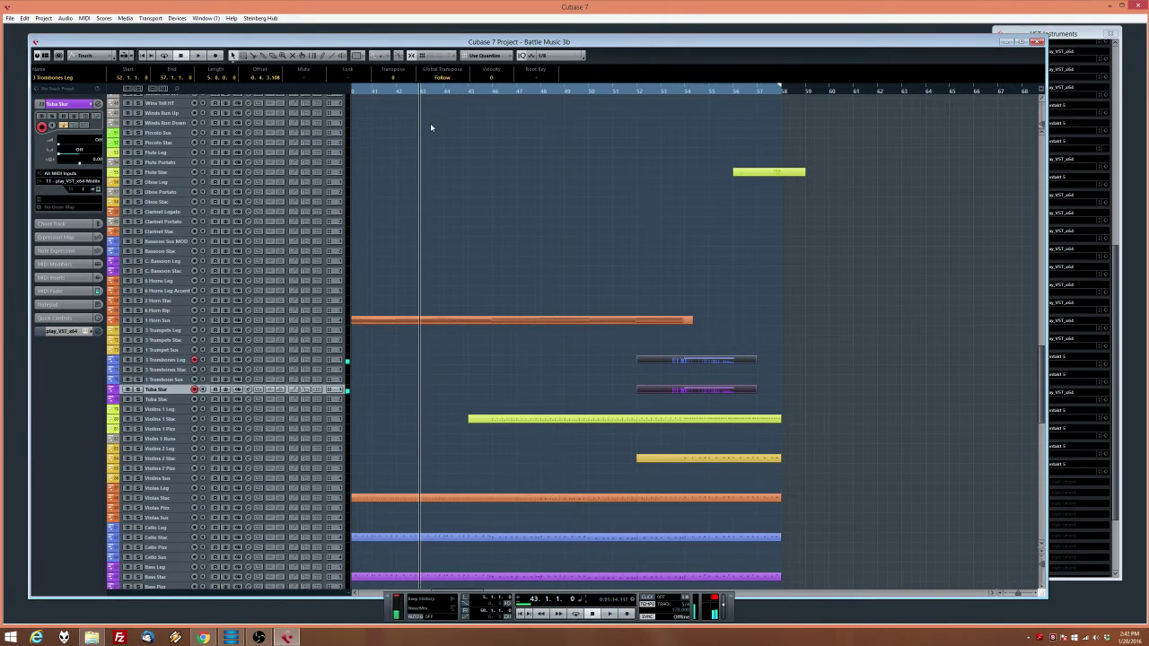
key(space)
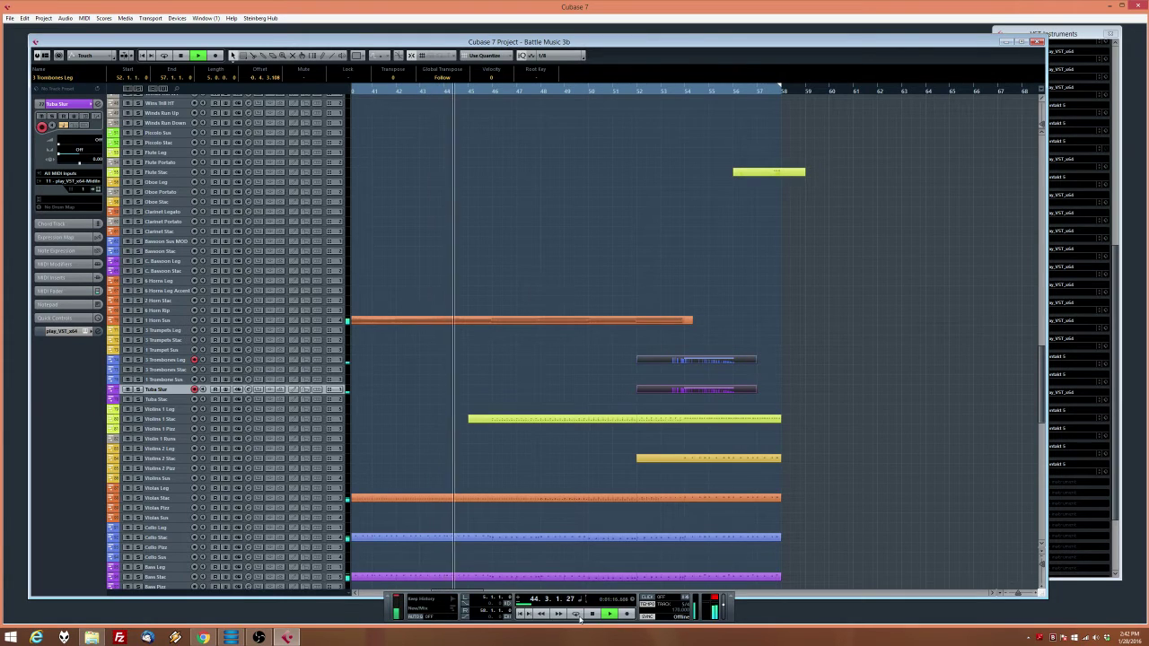
click(627, 614)
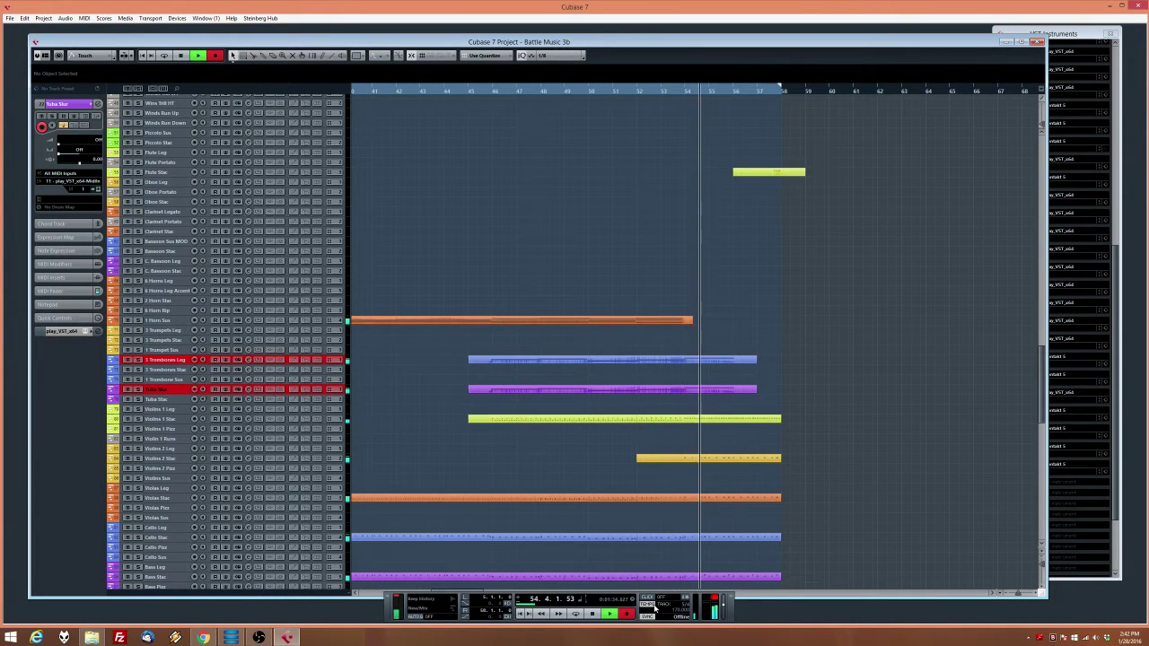
key(space)
double_click(617, 391)
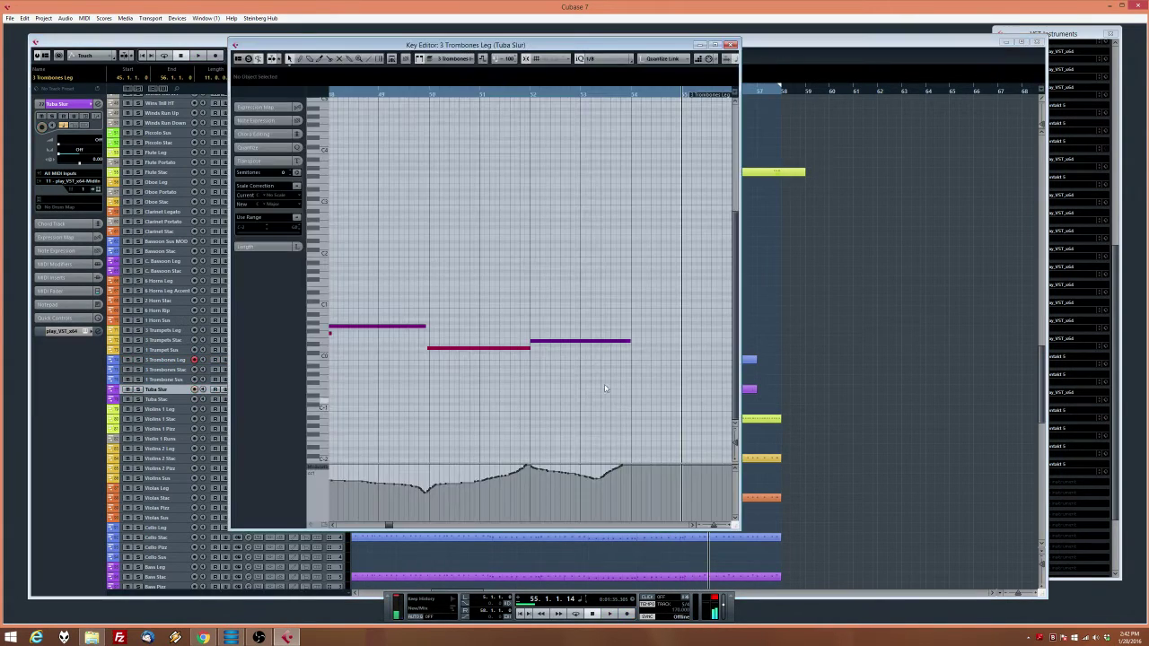
drag(409, 387, 669, 403)
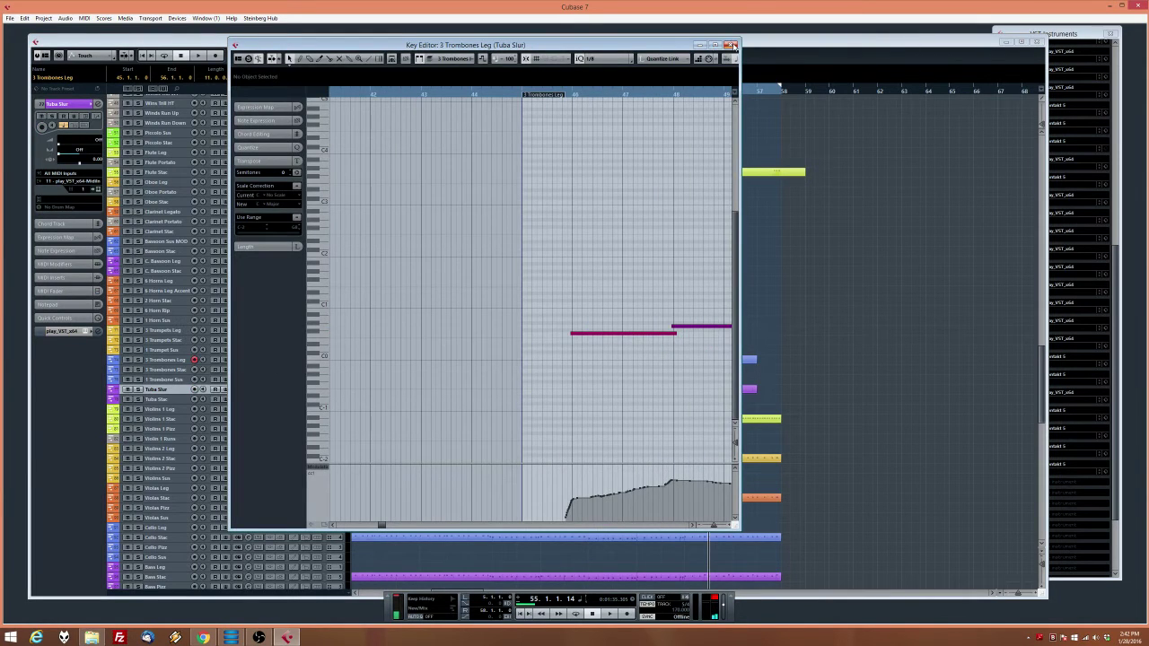
click(732, 45)
Record a 6 Horns Leg line over the low brass, starting at bar 44 with playback running in from bar 43
click(173, 281)
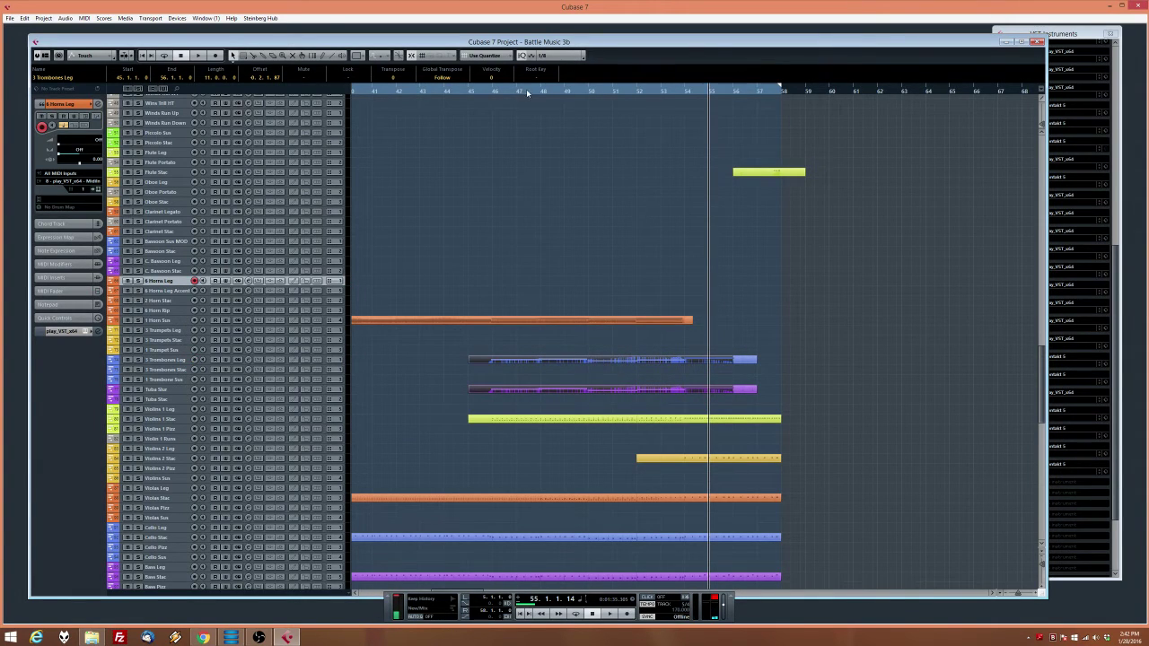
click(429, 91)
key(space)
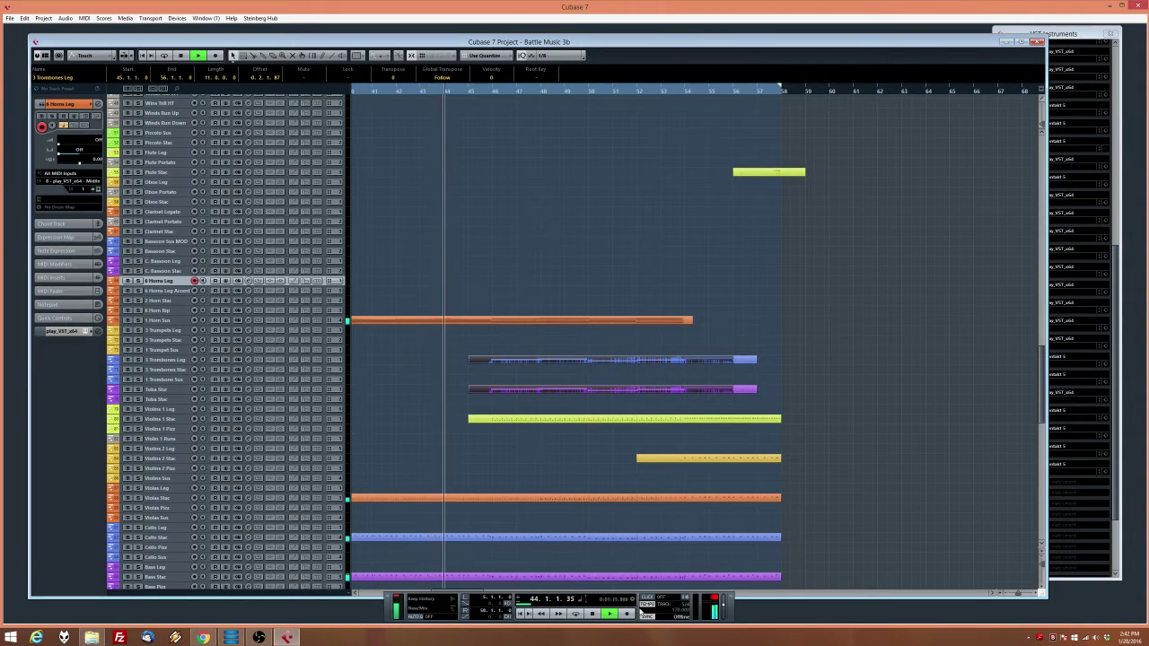
click(629, 613)
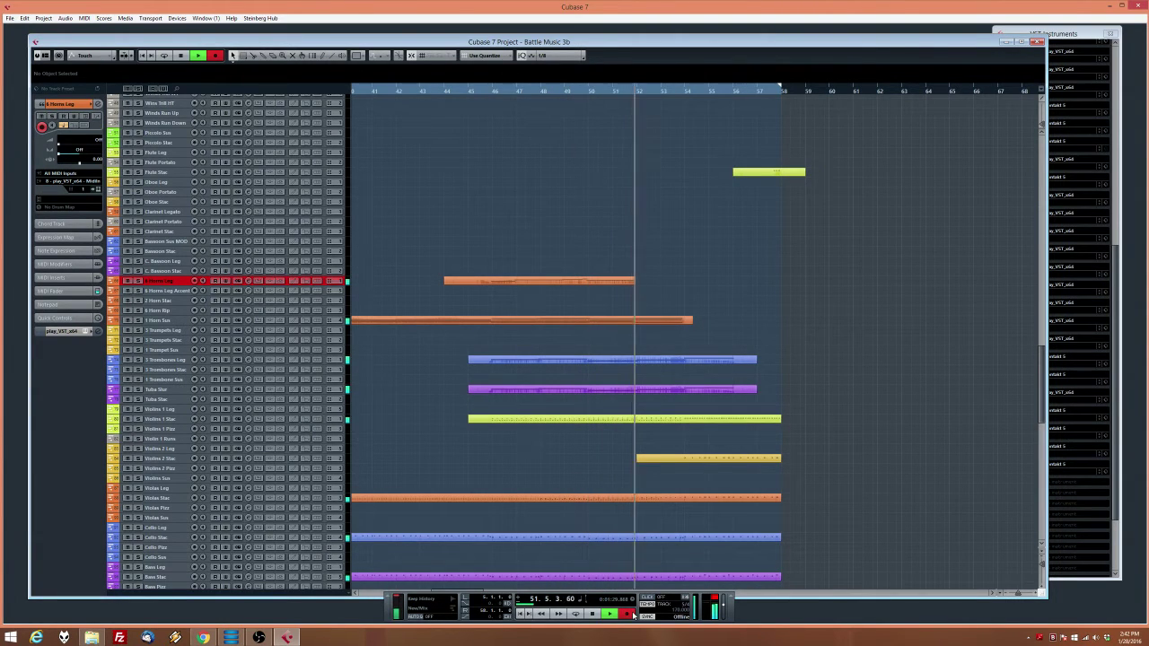
Stop the running take on the 6 Horns Leg track, undo it, and return the playback position to about bar 42
click(592, 614)
key(ctrl+z)
click(409, 90)
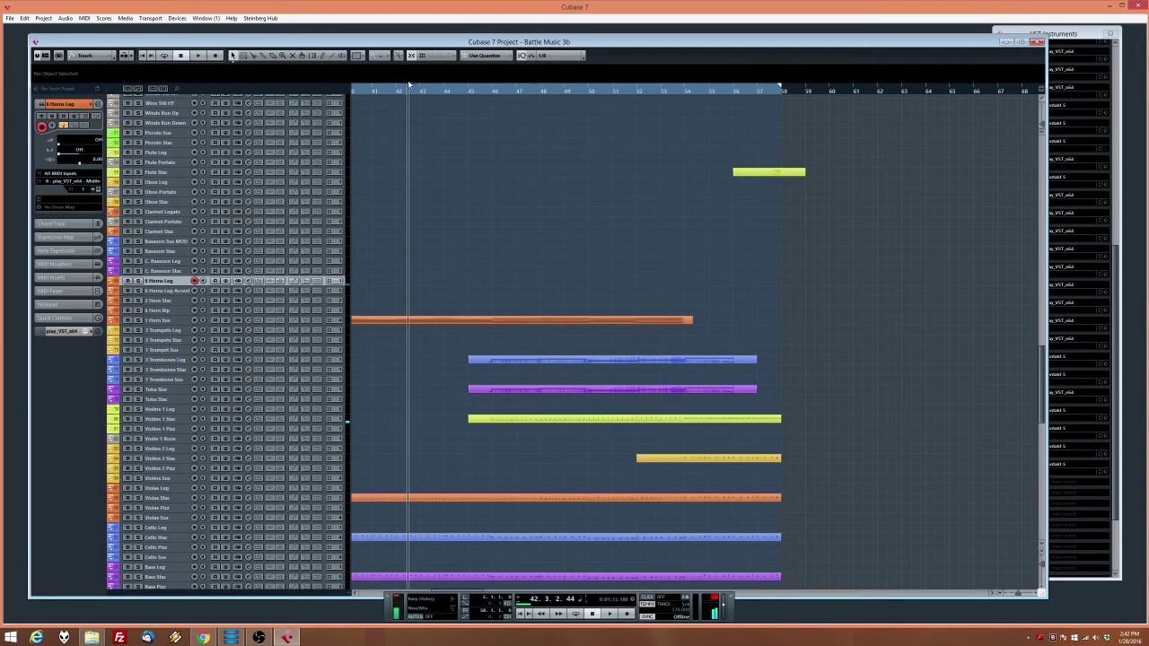
key(space)
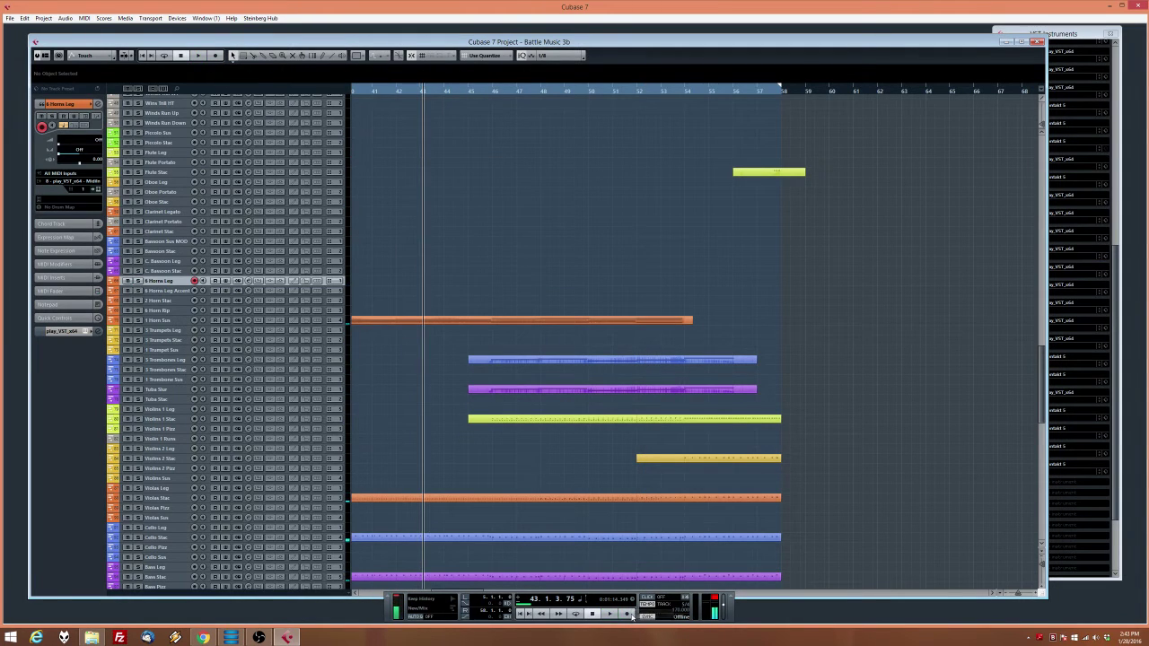
Review the earlier full-orchestra section around bar 22 before returning to the passage after bar 44
scroll(361, 247, left, 7)
drag(661, 260, 661, 224)
click(418, 92)
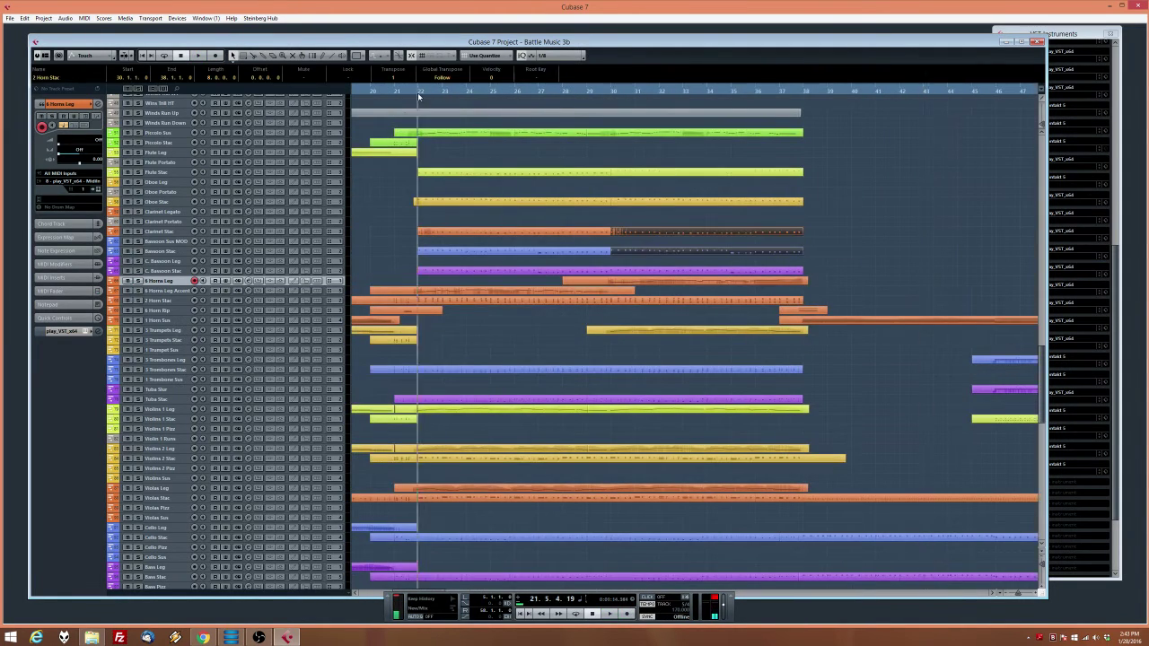
click(924, 246)
scroll(933, 241, right, 6)
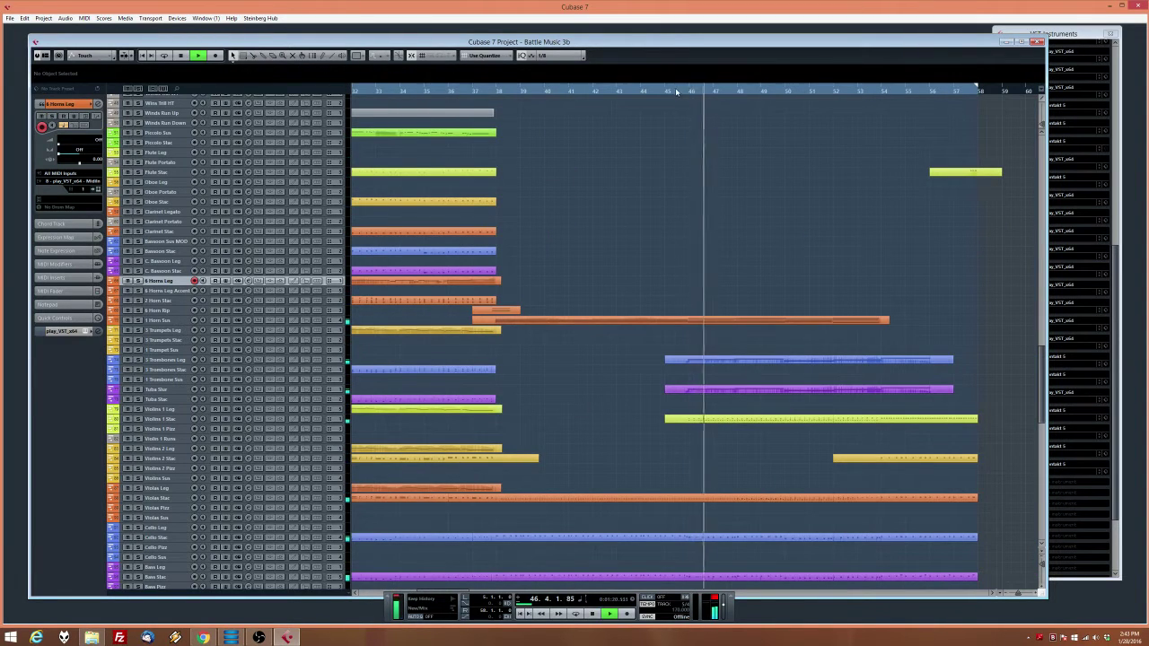
Try to record a take on the 6 Horns Leg track, starting playback at about bar 43
click(628, 91)
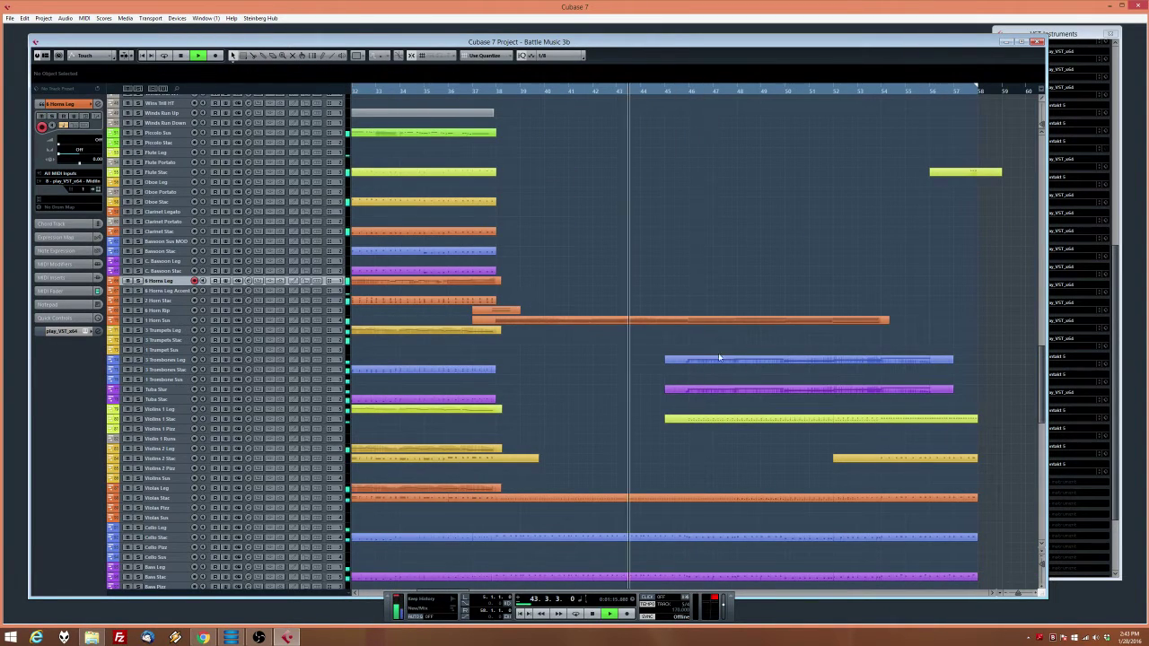
click(627, 614)
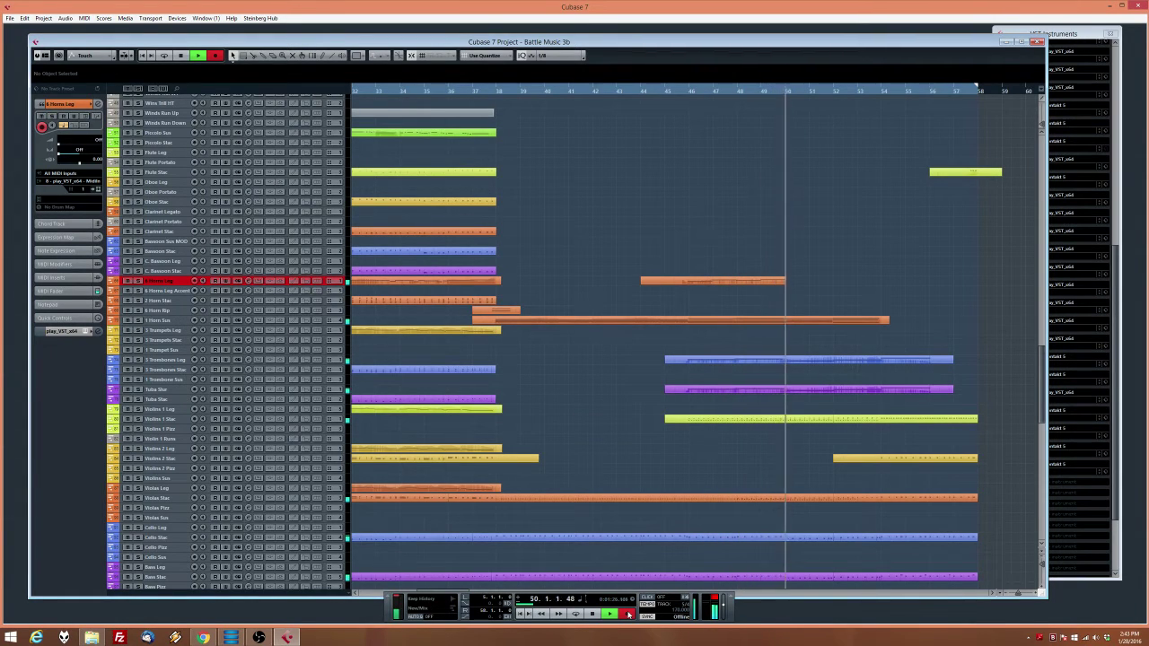
key(space)
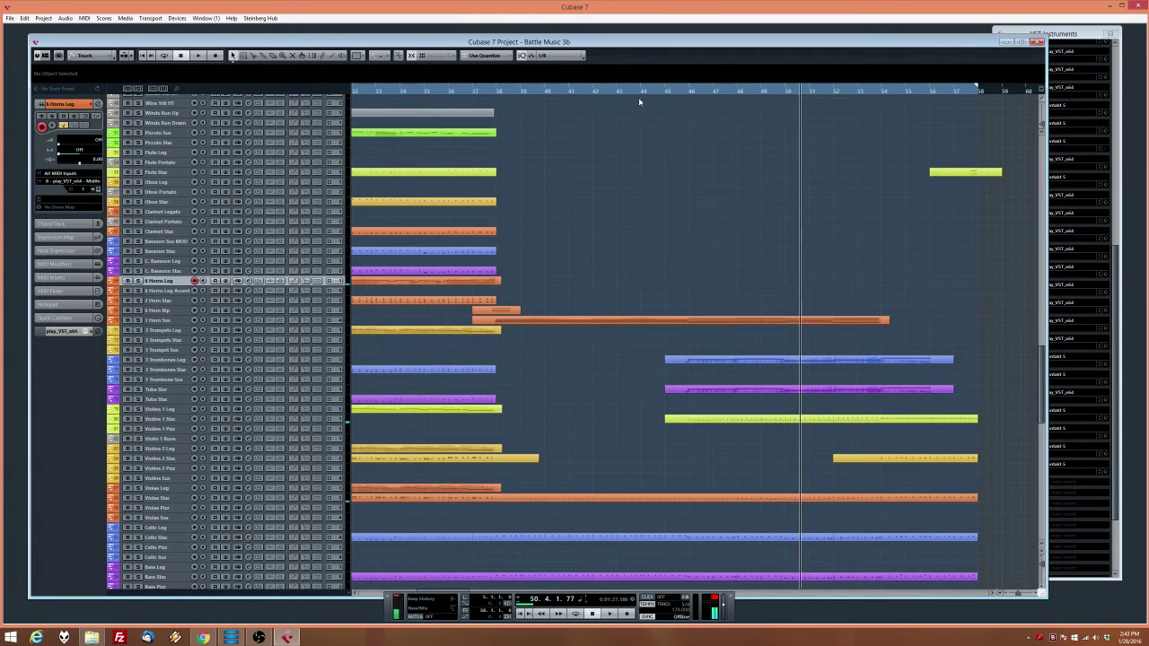
Record a legato horn part on the 6 Horns Leg track from about bar 44 to bar 55
click(639, 101)
click(625, 614)
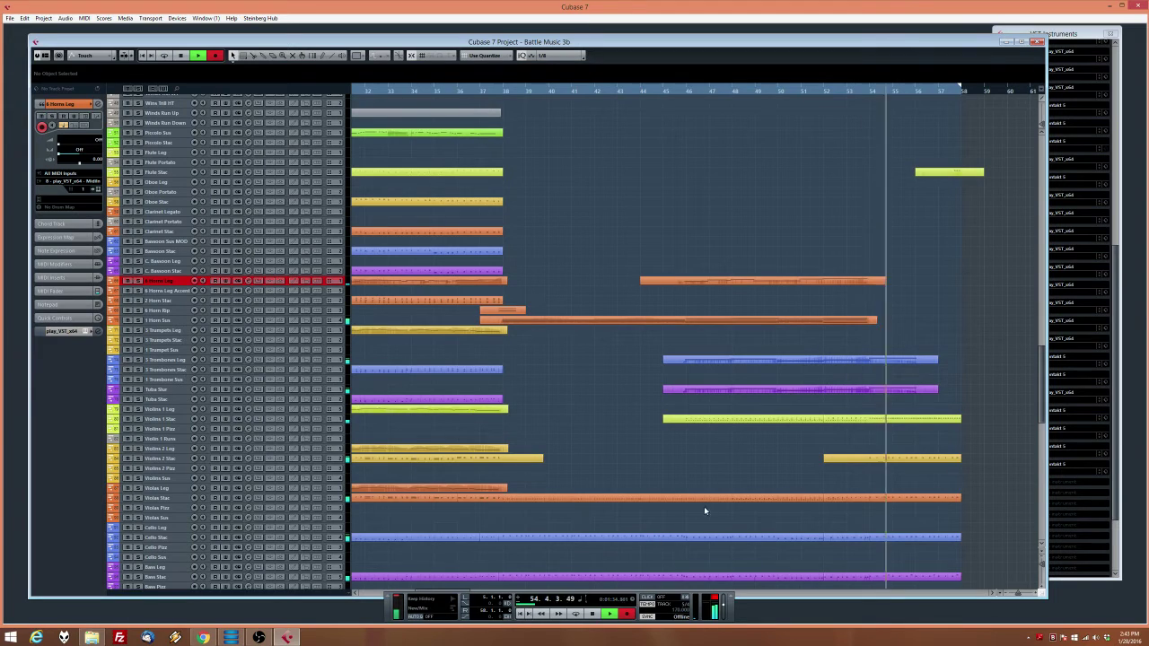
key(space)
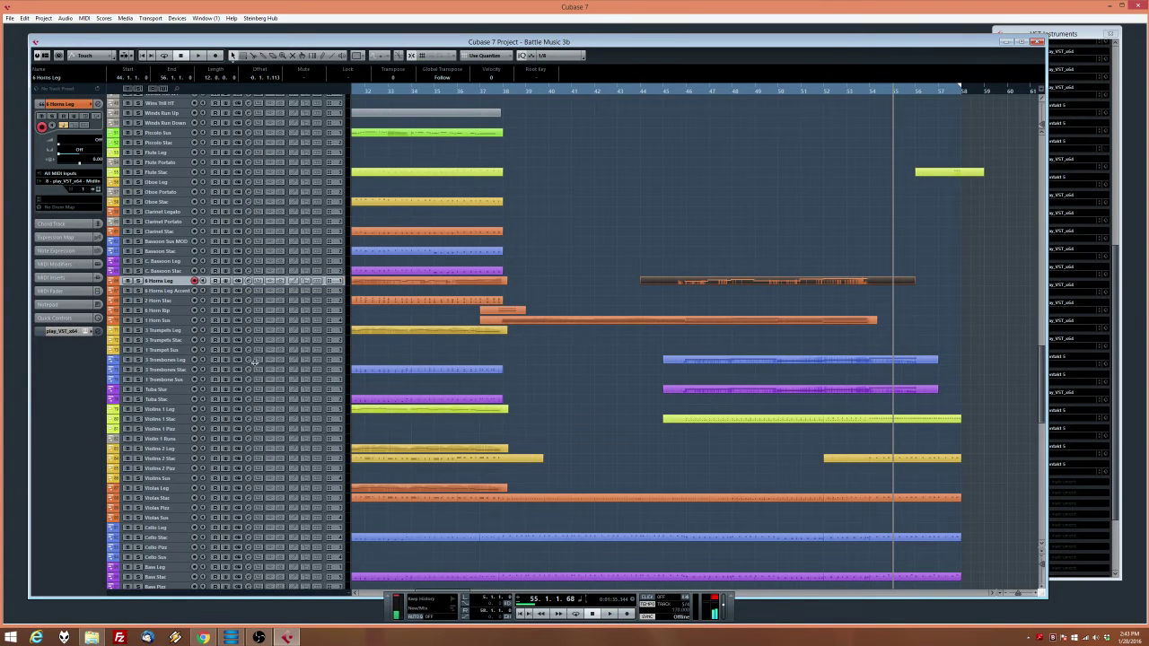
Try to record a part on the 6 Horn Rip track, starting playback at about bar 51, and discard the take
click(168, 290)
click(169, 301)
click(170, 309)
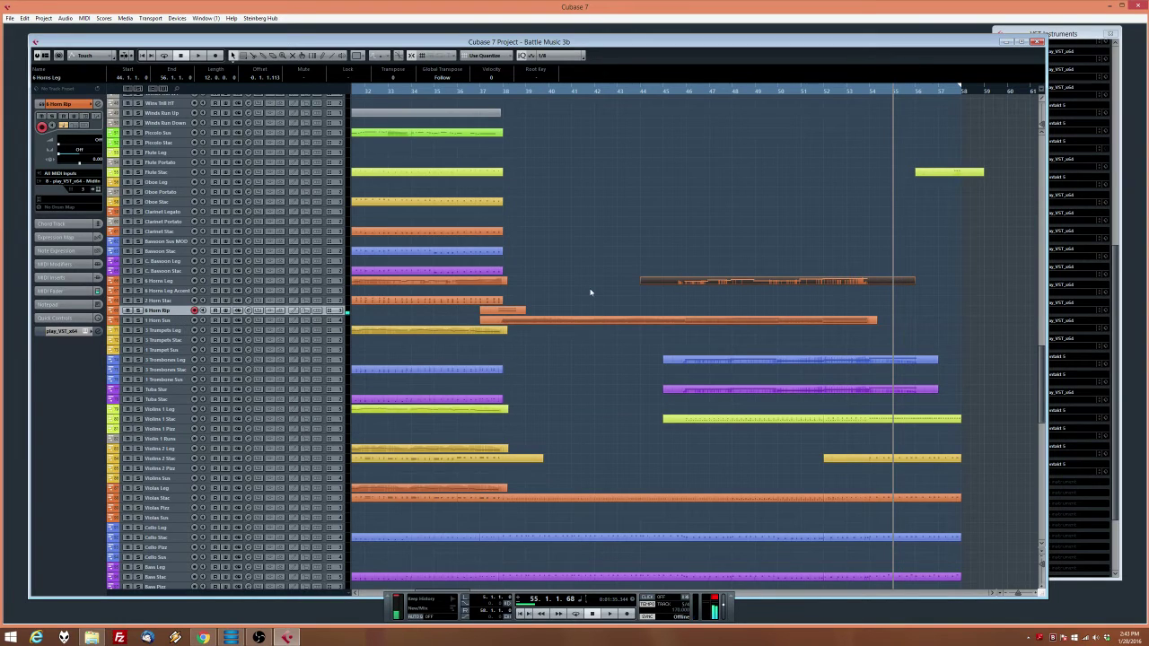
click(803, 90)
key(space)
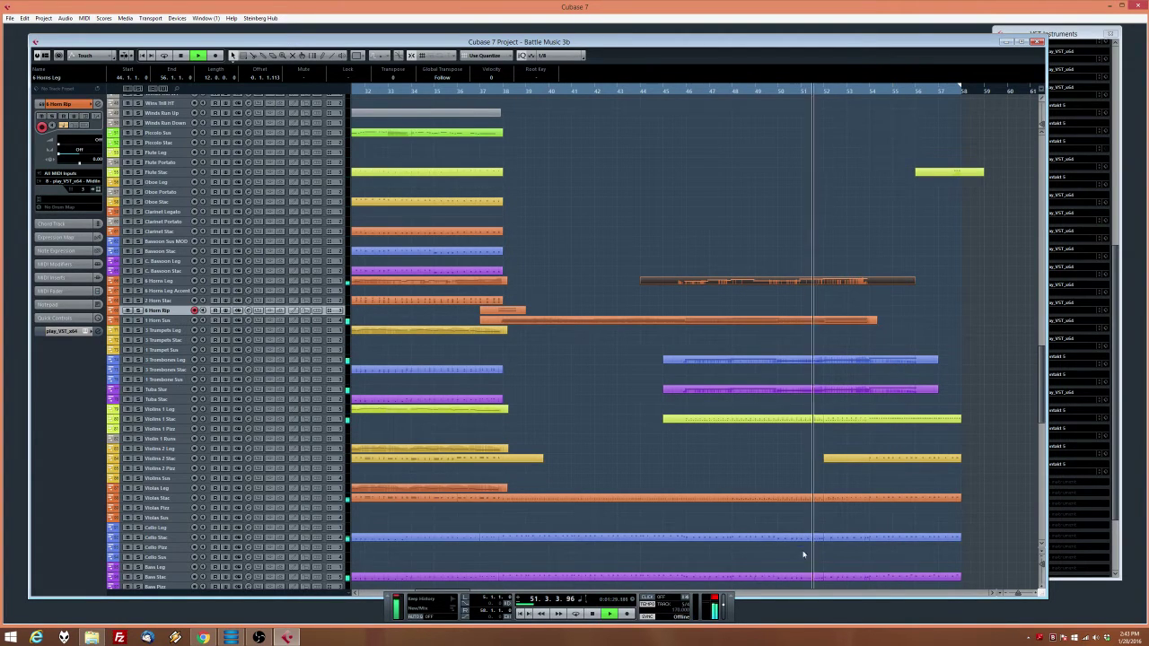
click(628, 614)
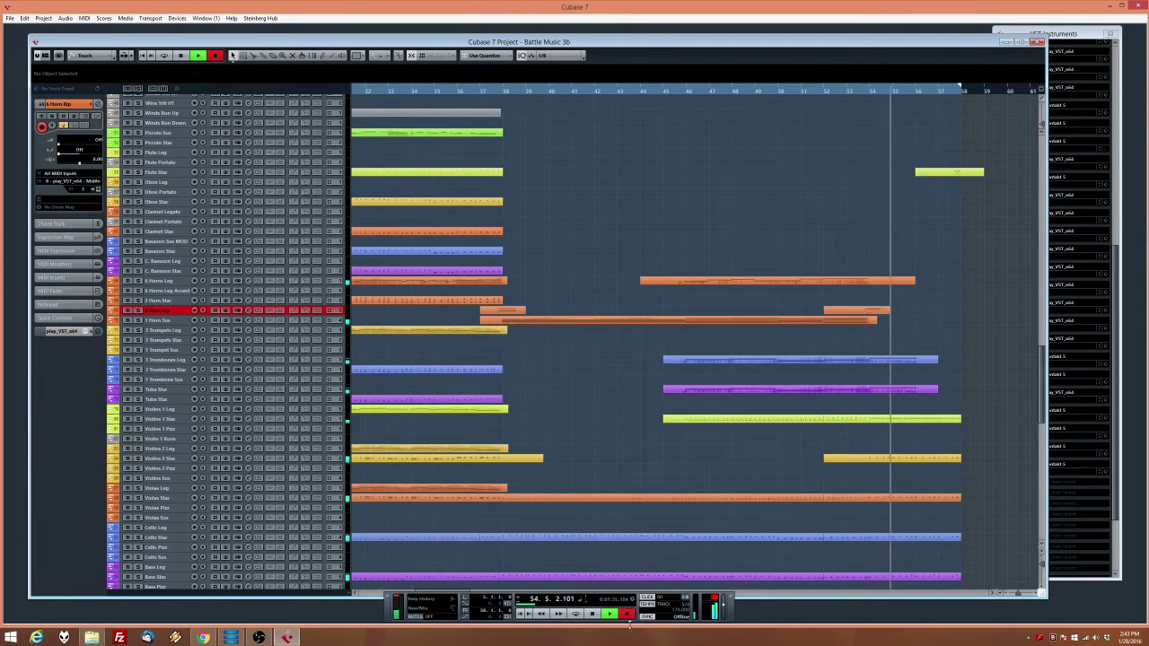
click(632, 614)
click(901, 324)
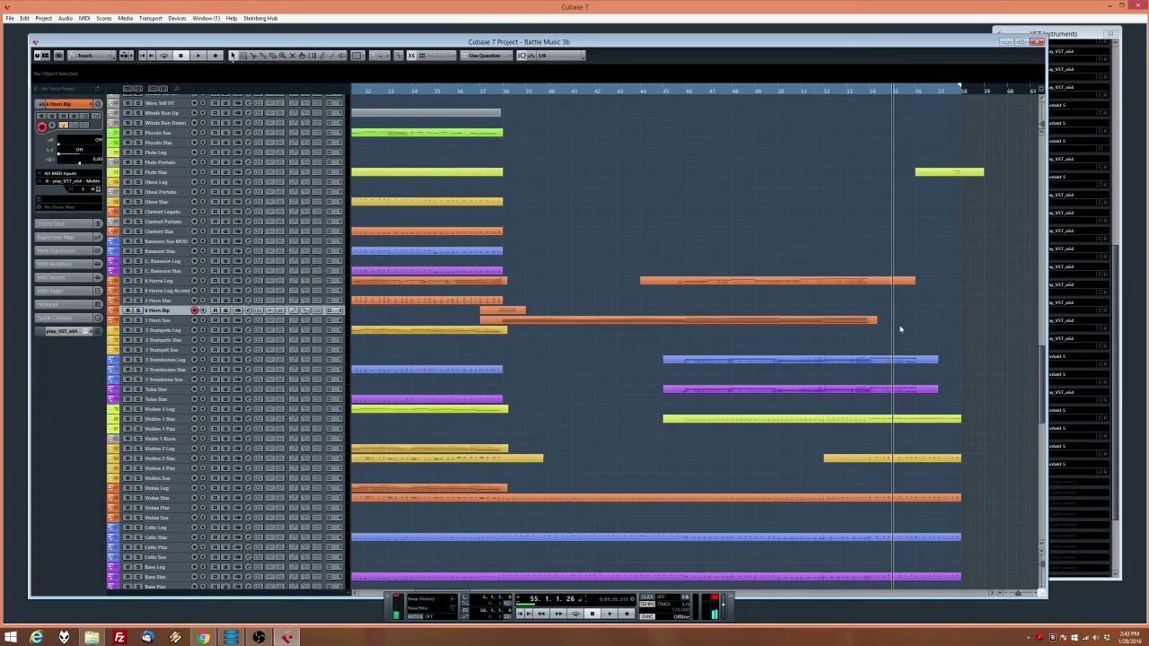
Select the Timpani track and play the arrangement from about bar 47 to prepare for recording
scroll(895, 315, down, 5)
scroll(894, 315, down, 7)
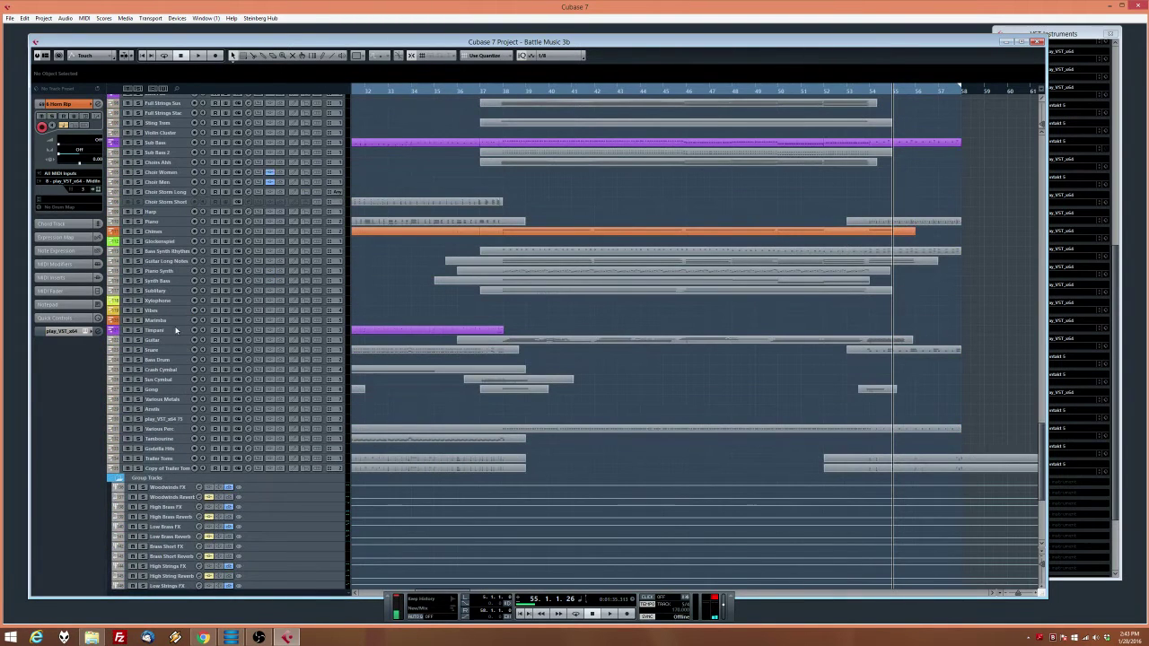
click(771, 330)
key(F2)
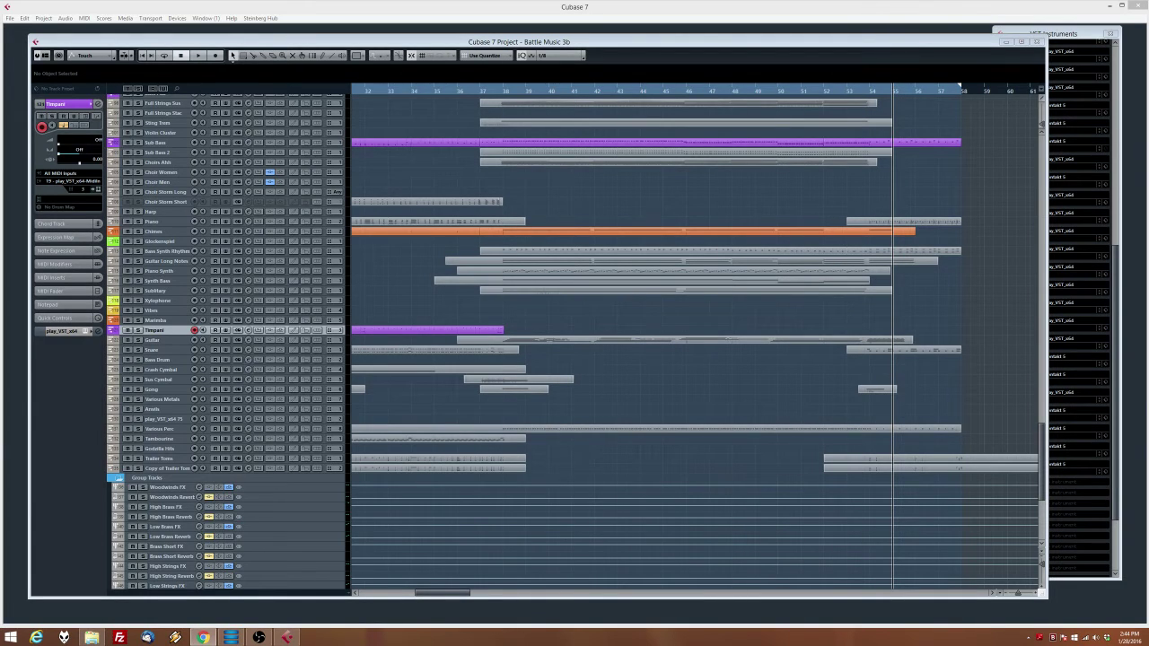
click(797, 90)
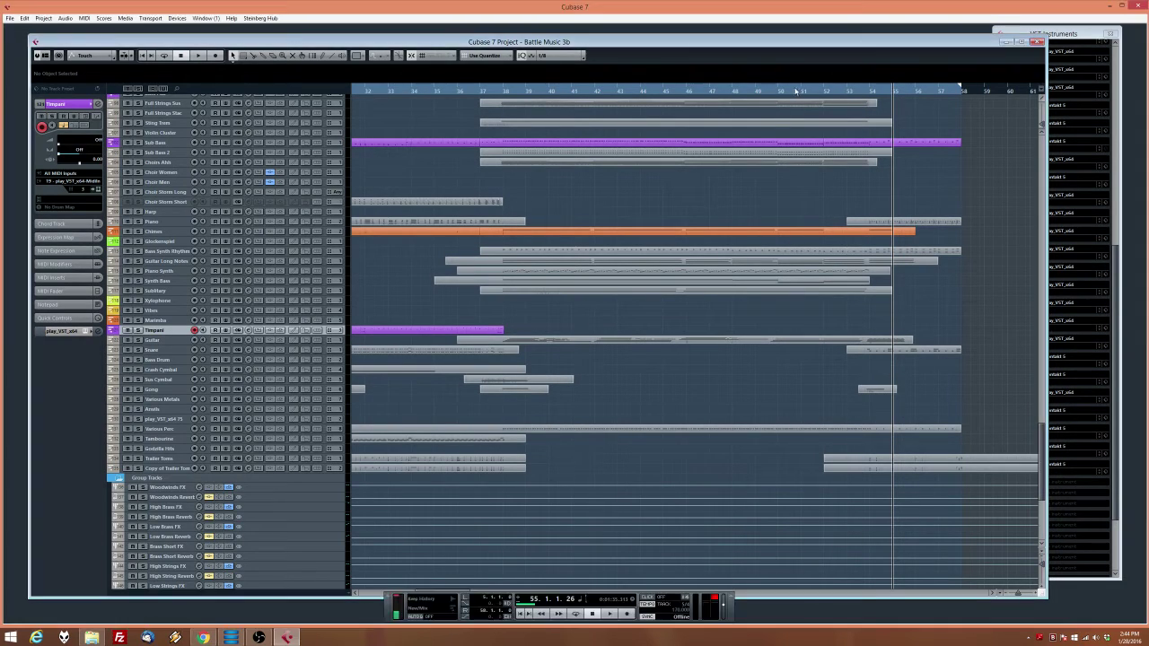
double_click(717, 90)
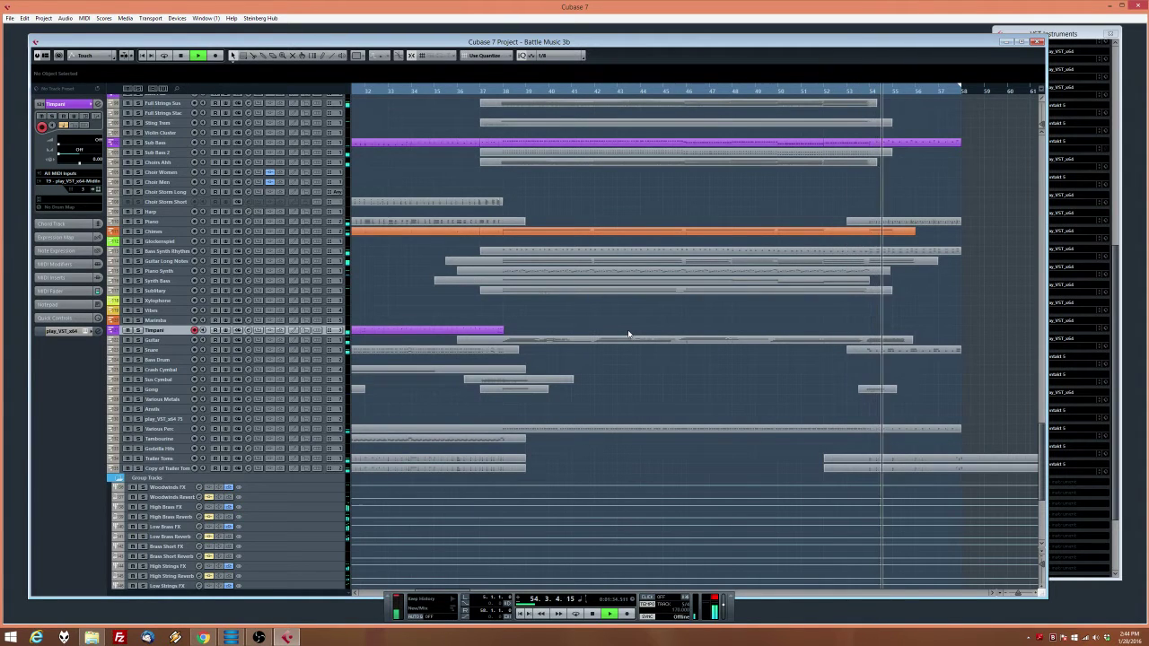
Record a timpani part over bars 52 to 55, with playback leading in from about bar 48
drag(781, 90, 734, 93)
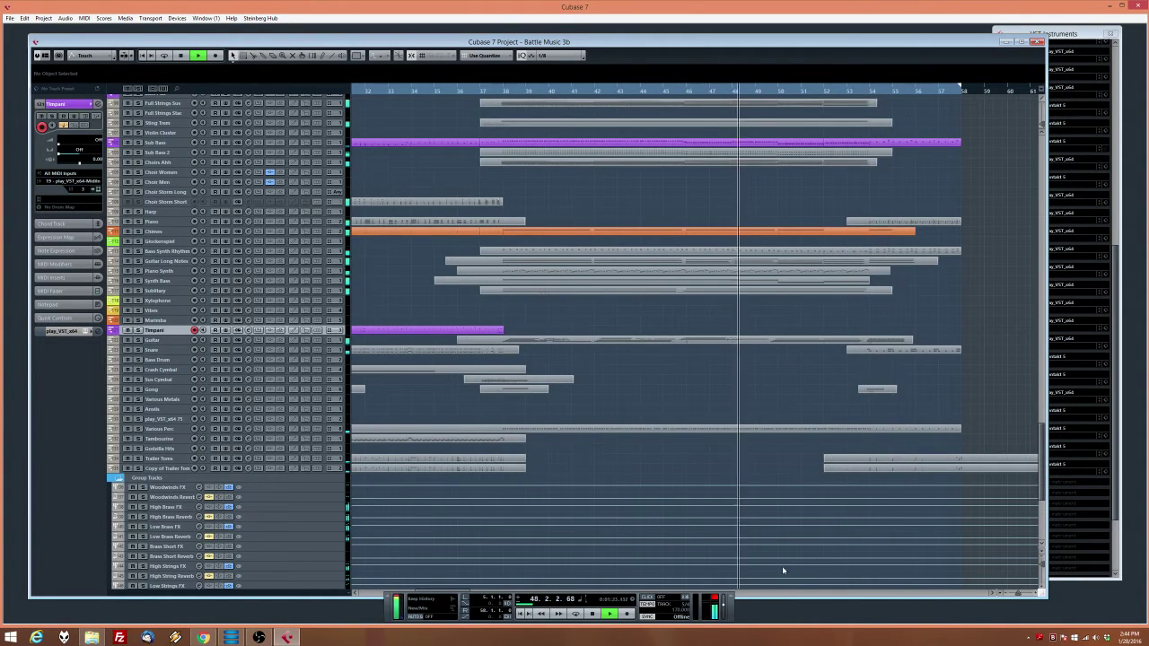
click(629, 615)
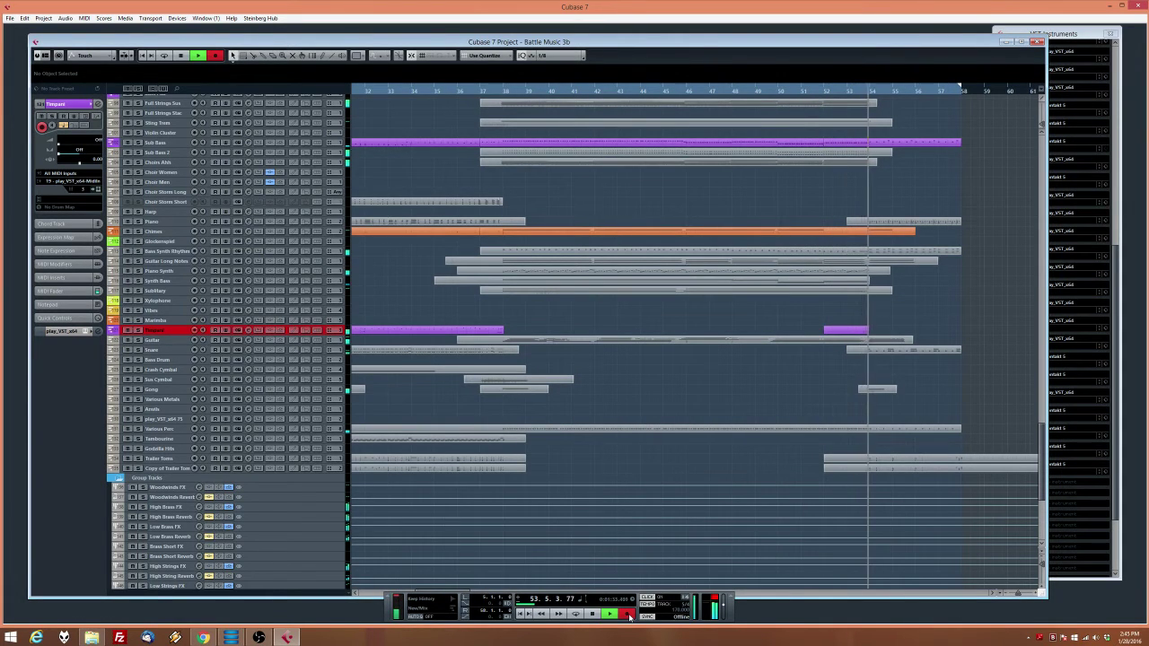
click(629, 615)
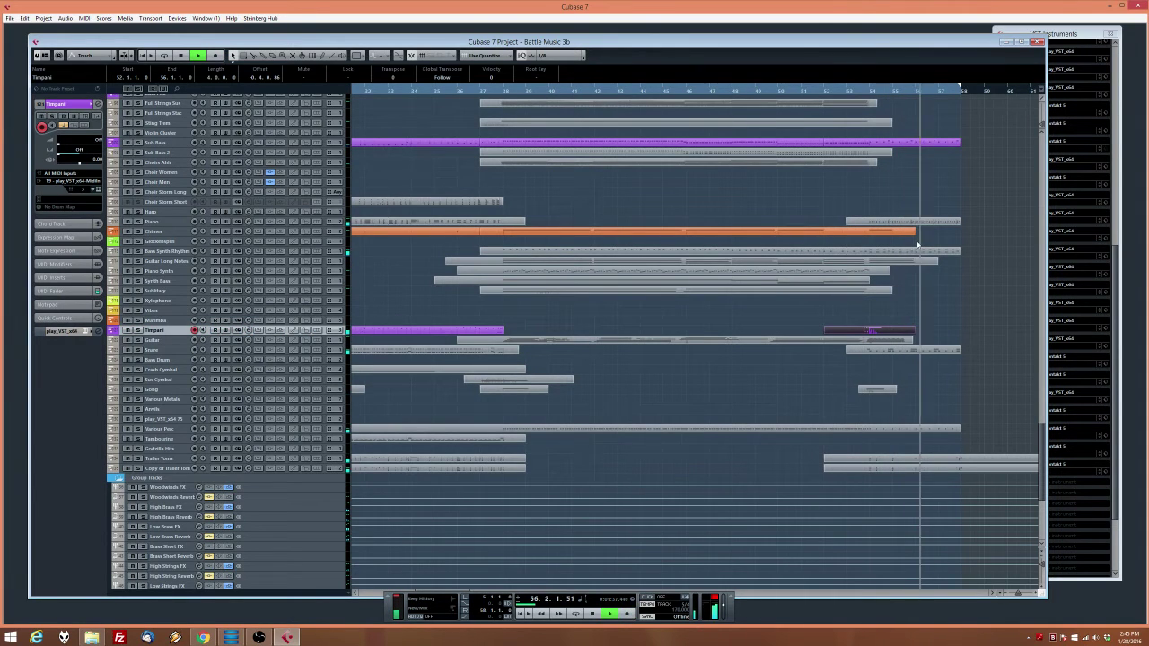
Record a further timpani take over bars 54 to 57, with playback leading in from about bar 53
double_click(852, 90)
double_click(849, 90)
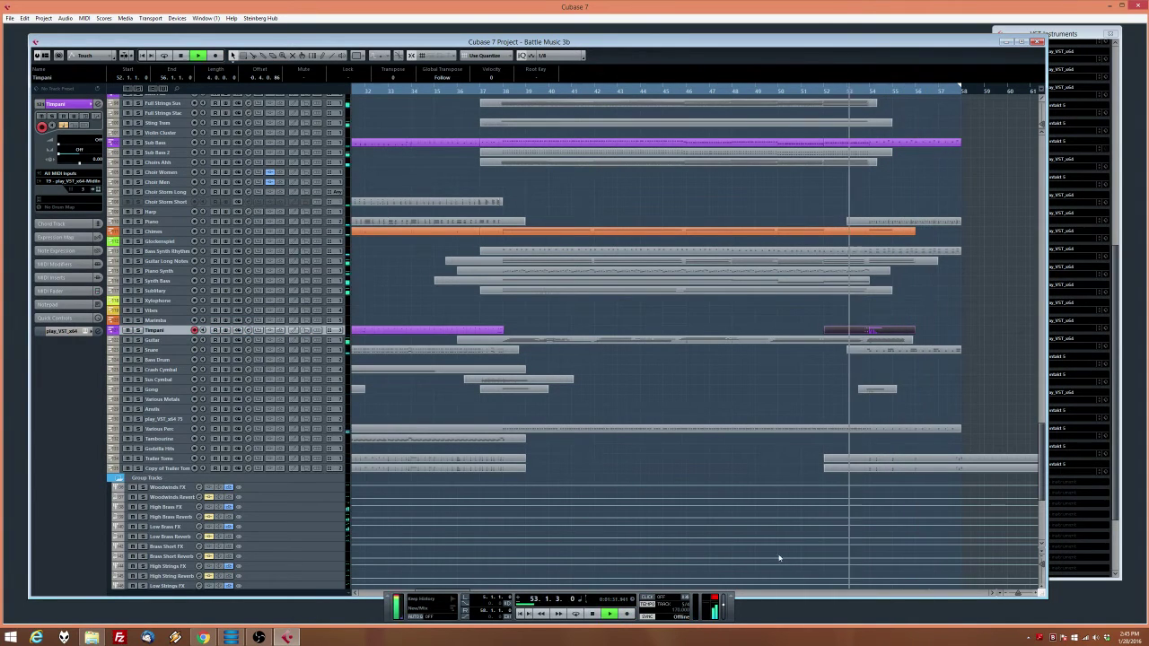
click(630, 615)
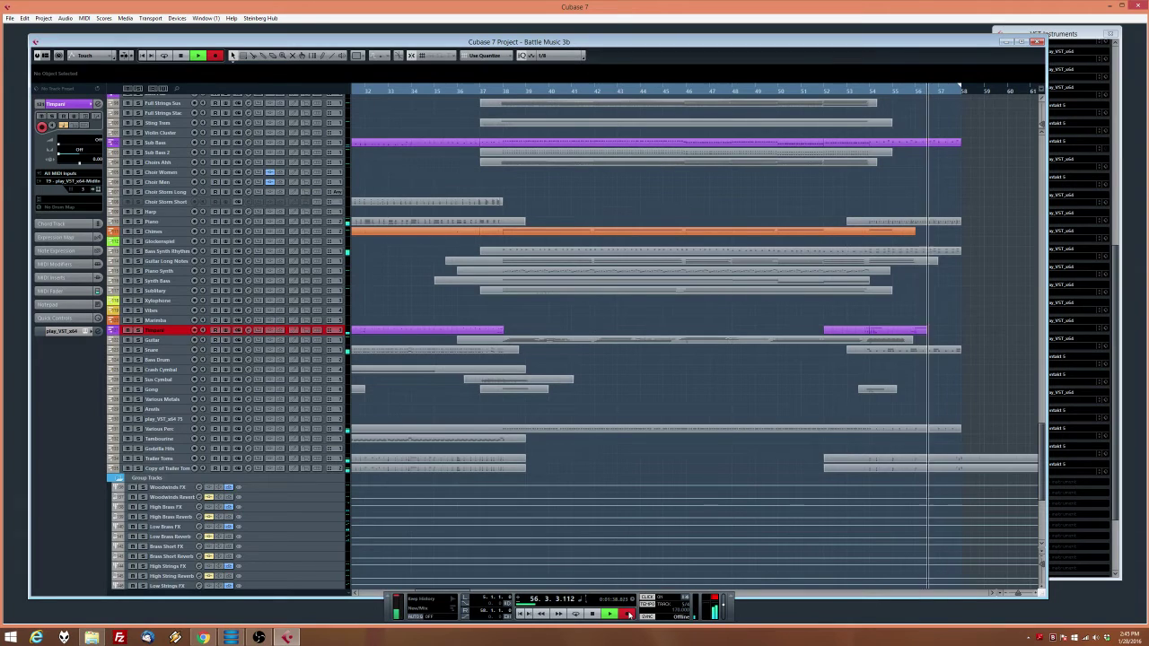
key(space)
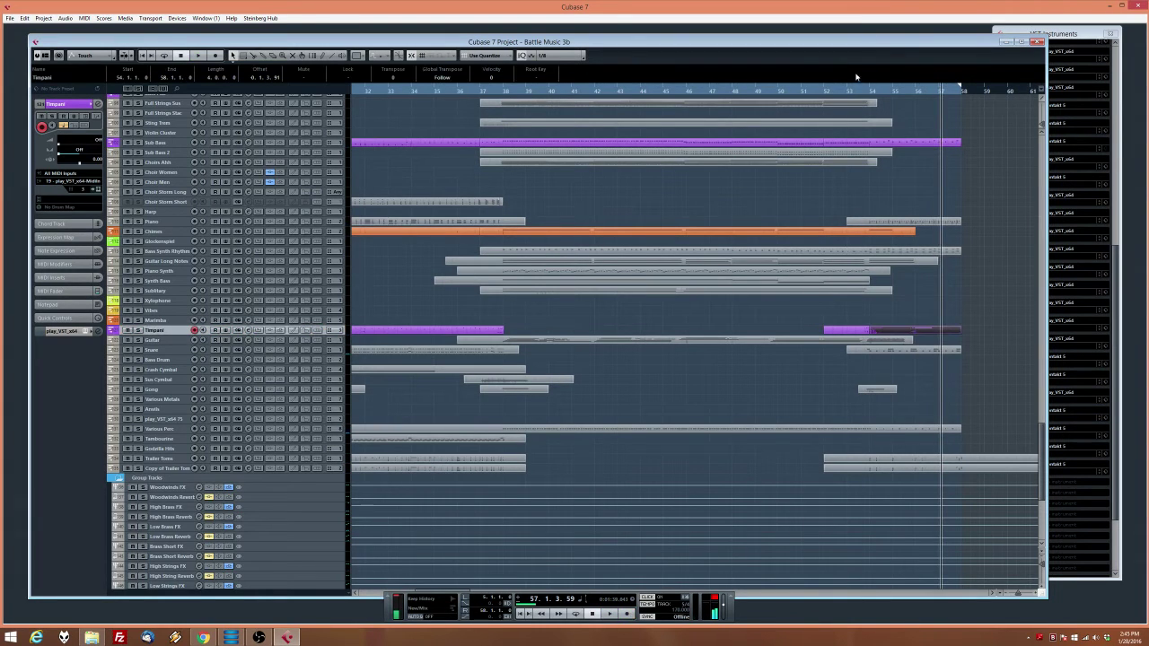
Deselect the timpani recording and play the arrangement from about bar 50 while reviewing the string and choir tracks
click(787, 91)
key(F2)
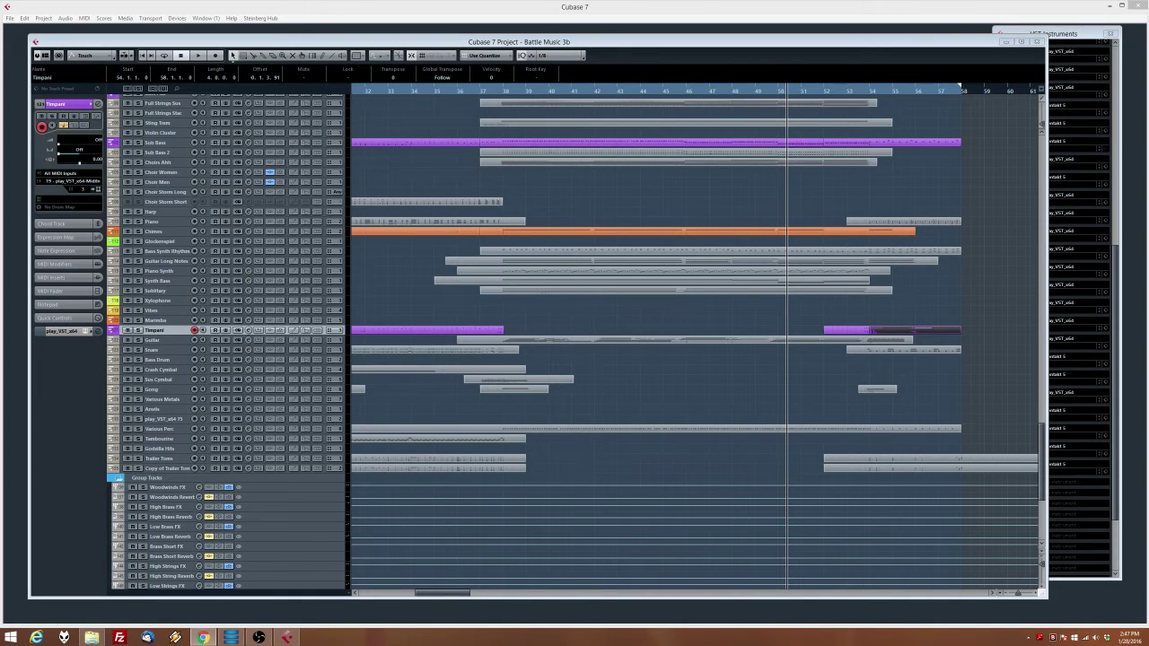
key(ctrl+shift+a)
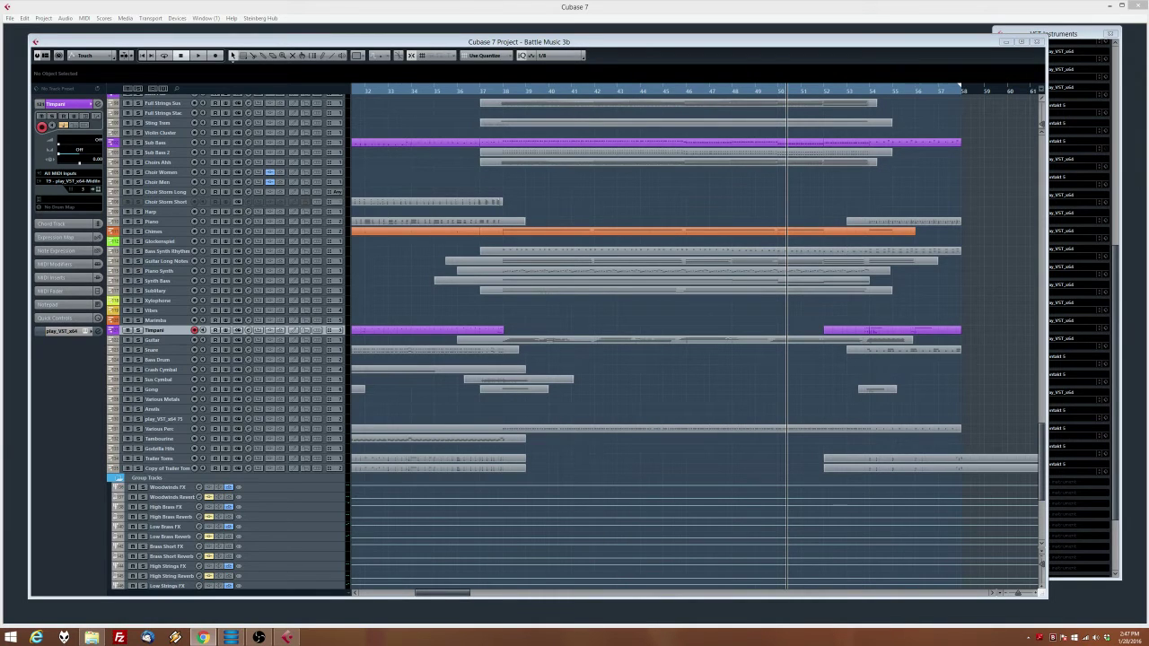
key(F2)
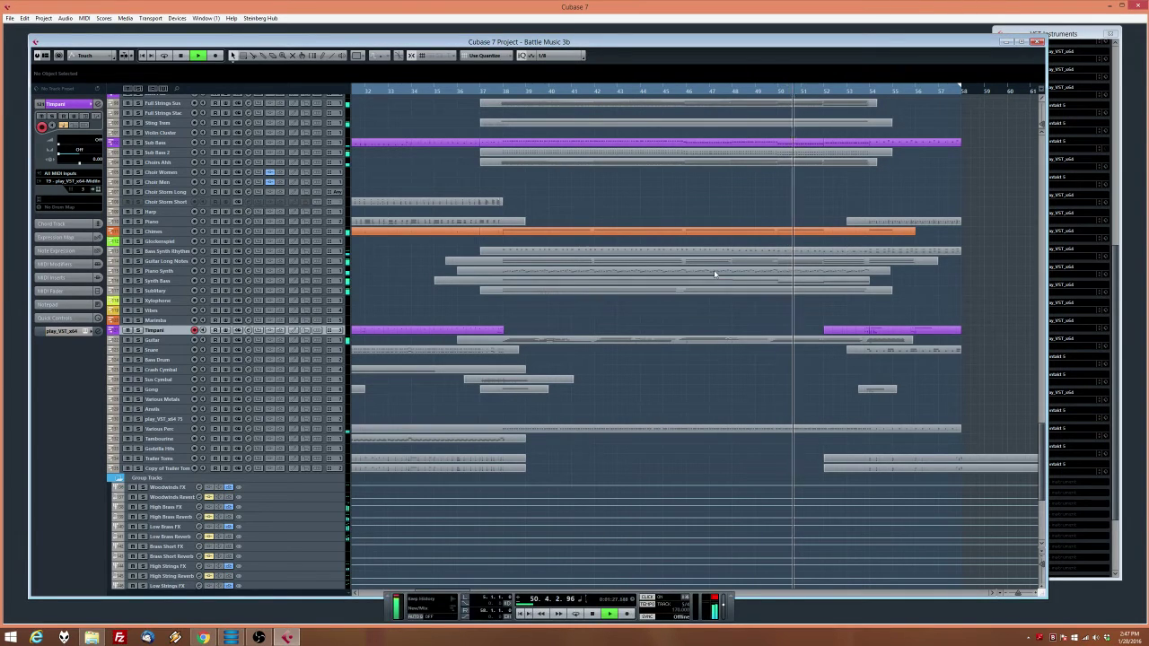
scroll(724, 275, up, 3)
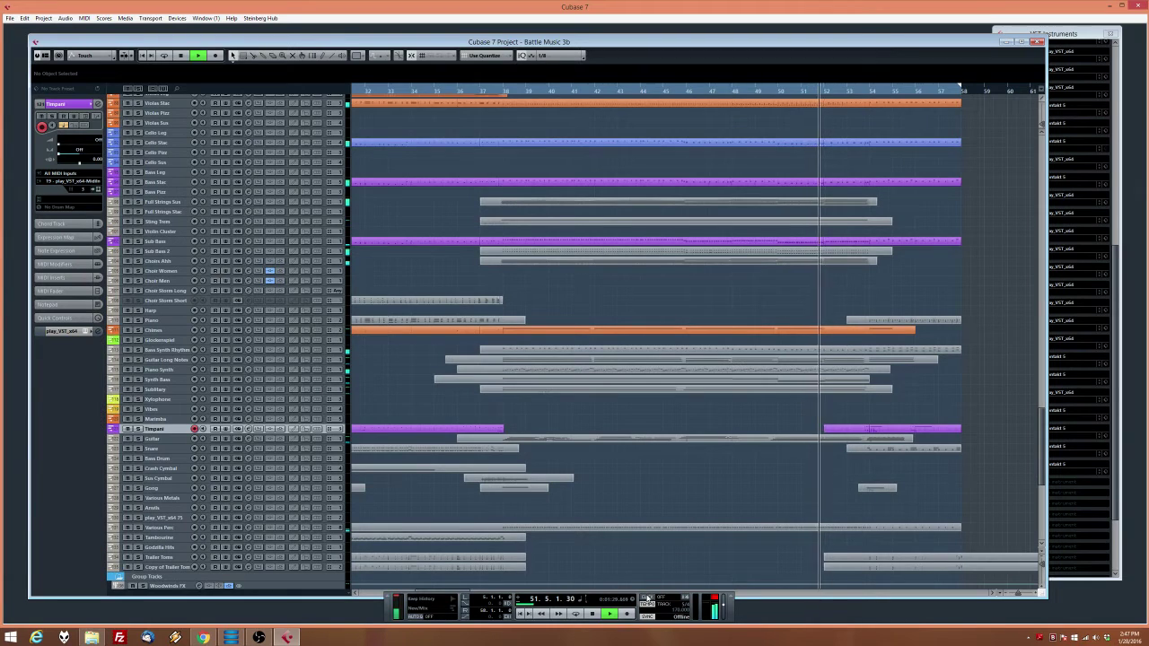
scroll(790, 446, up, 3)
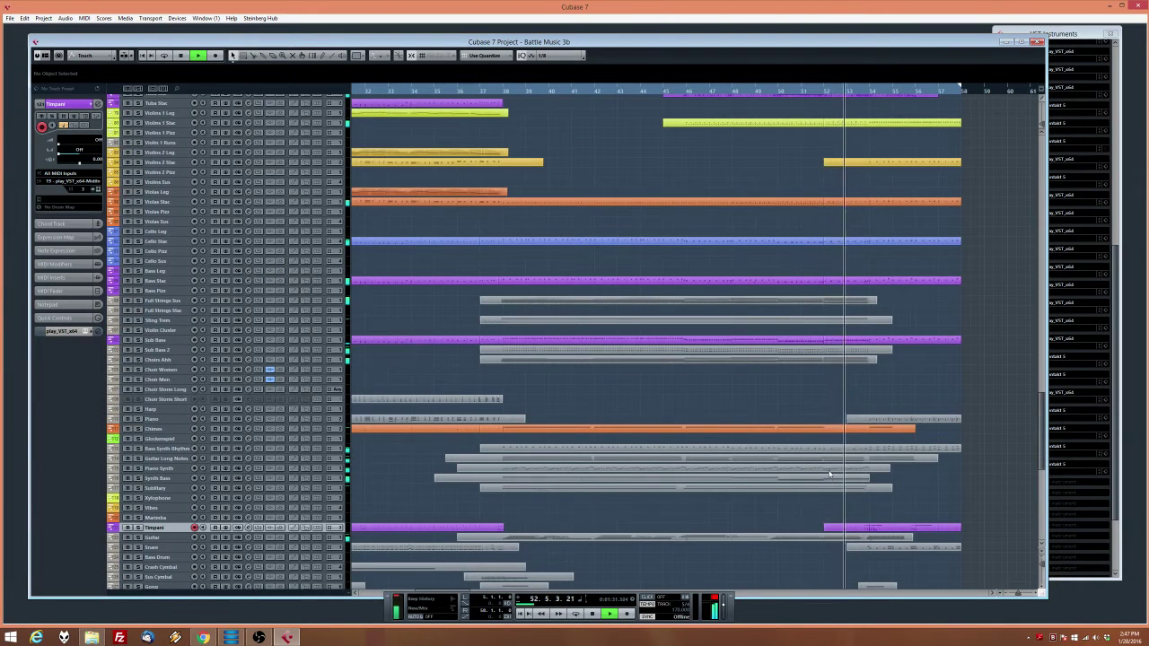
Open the Choirs Ahh part for editing and draw steeper rises in both controller curves over bars 52 and 53
double_click(841, 361)
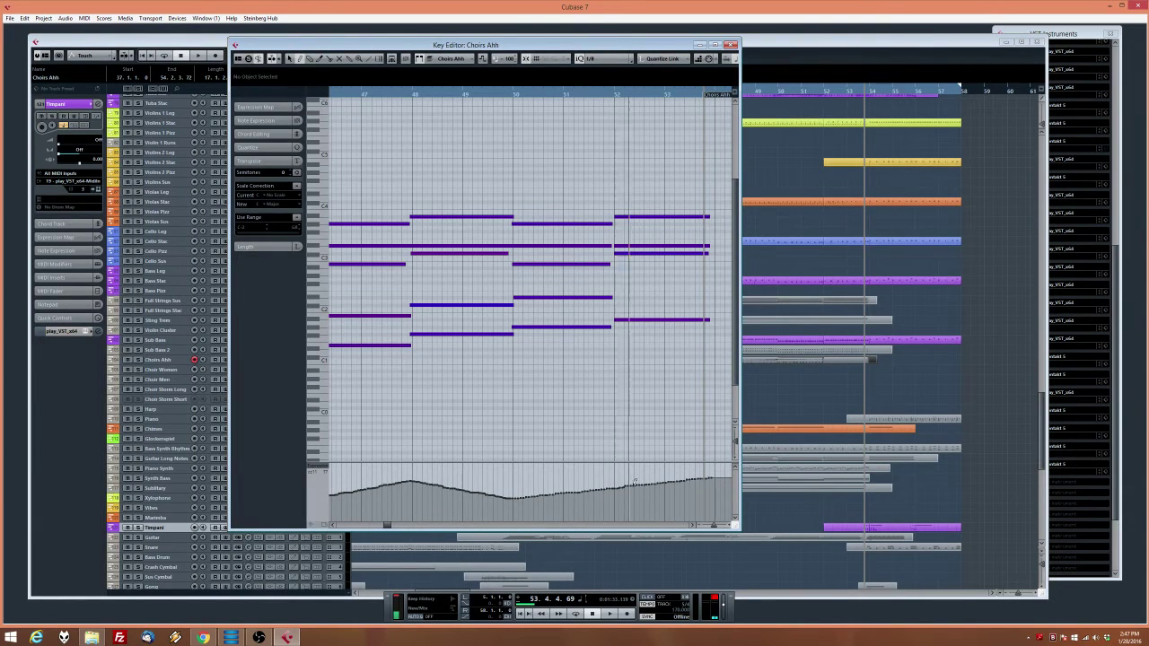
drag(629, 486, 708, 463)
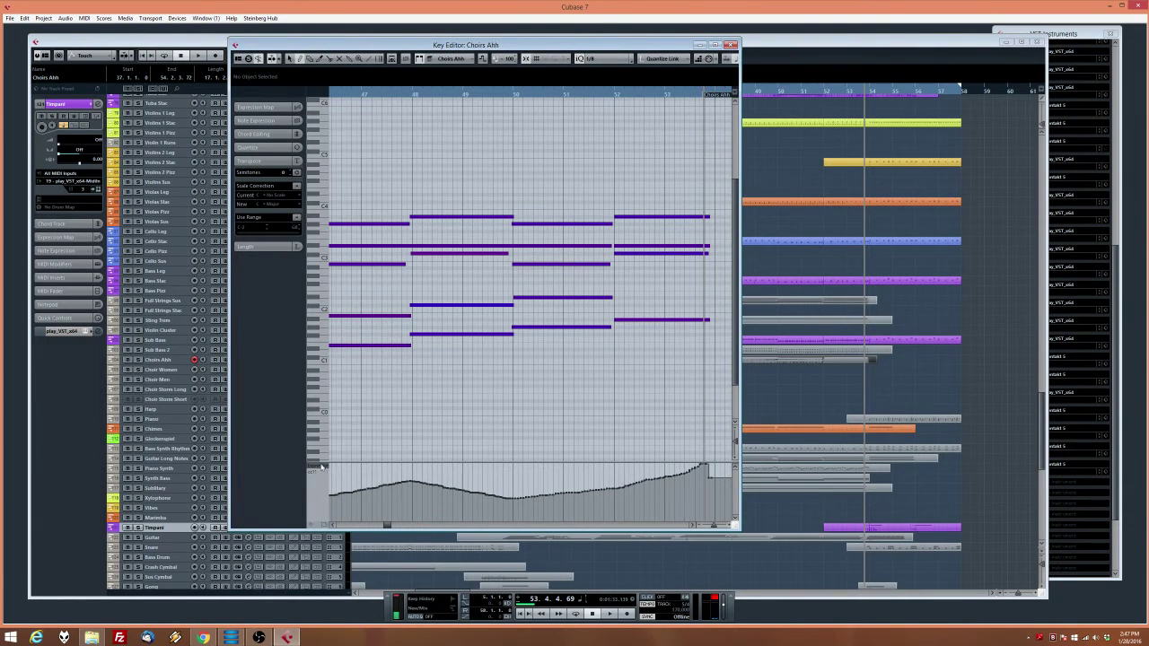
click(321, 466)
click(345, 340)
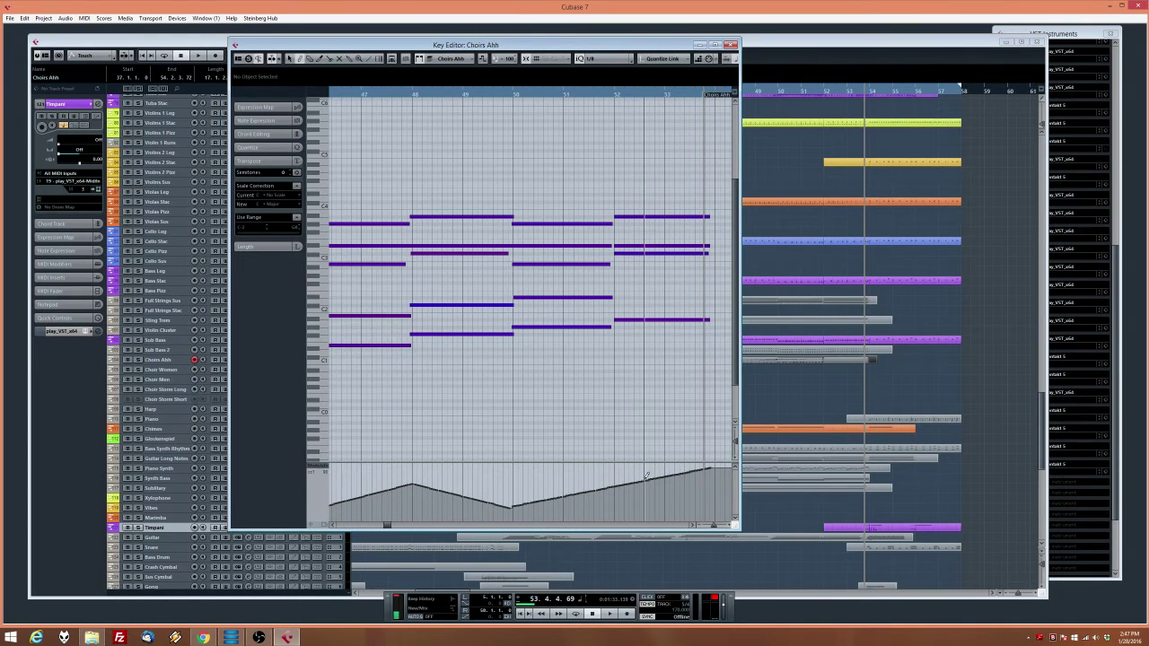
drag(646, 475, 709, 464)
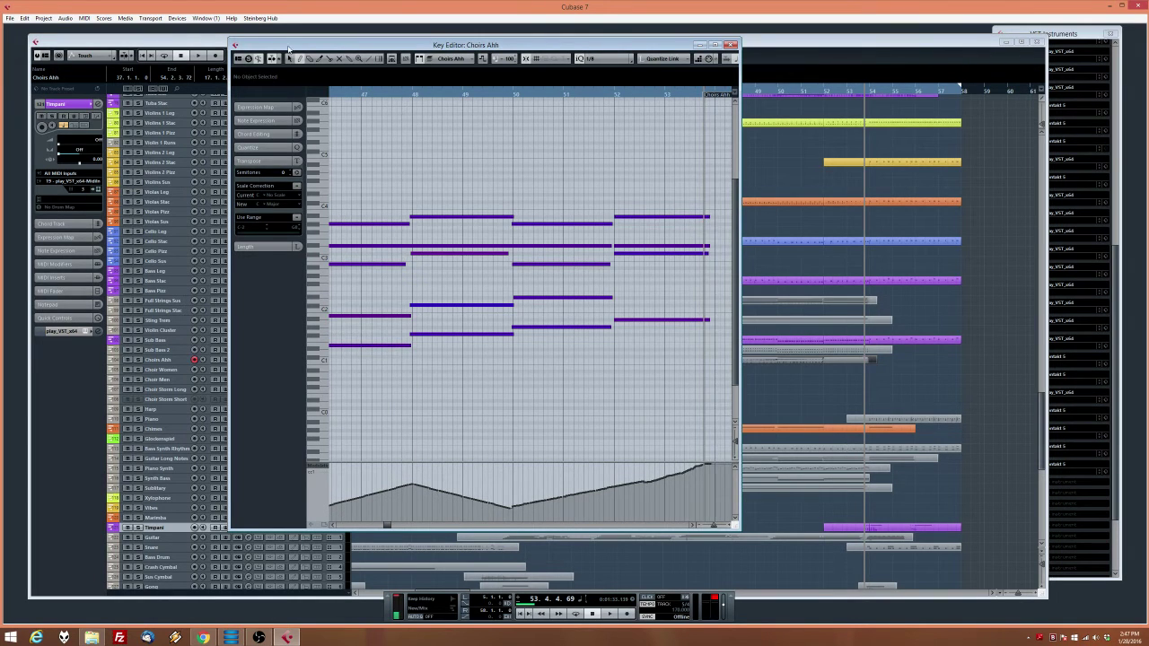
Select the notes of the choir's final chord at bar 52 and play the passage from just before bar 50
click(291, 57)
drag(638, 182, 656, 323)
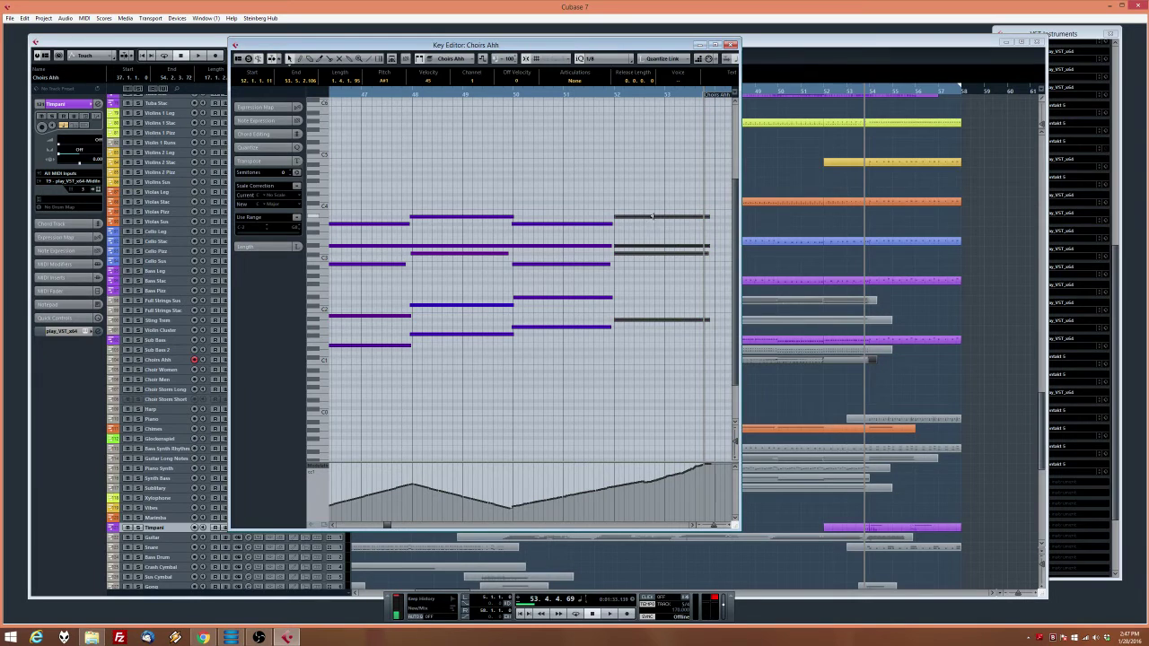
drag(519, 93, 501, 93)
key(space)
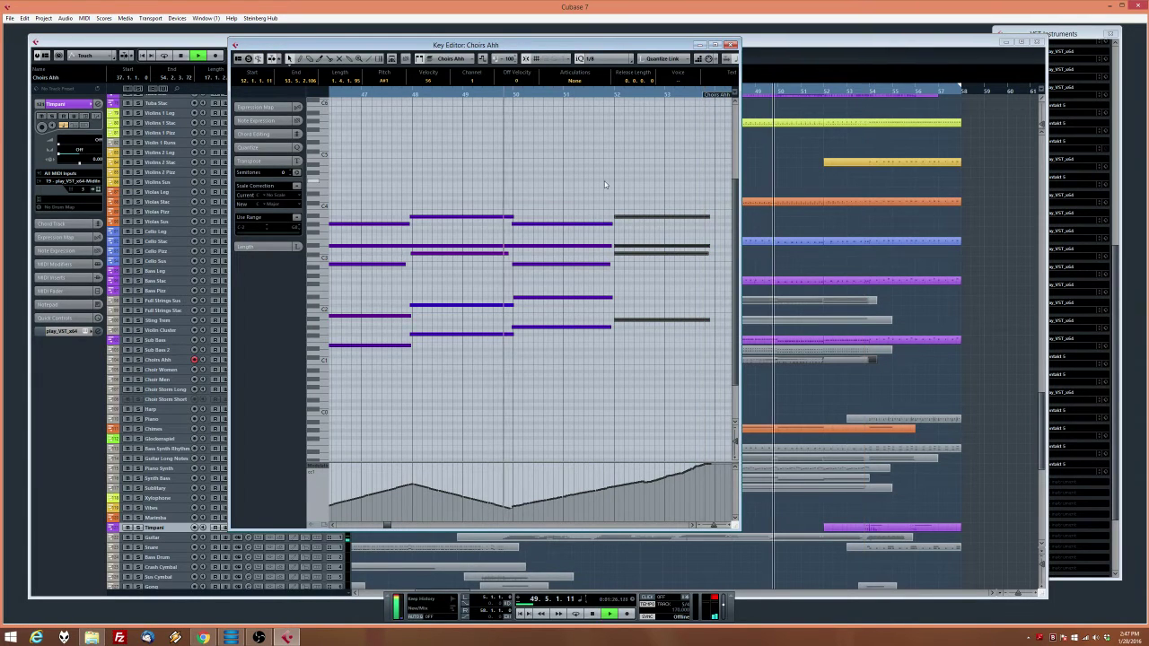
click(605, 185)
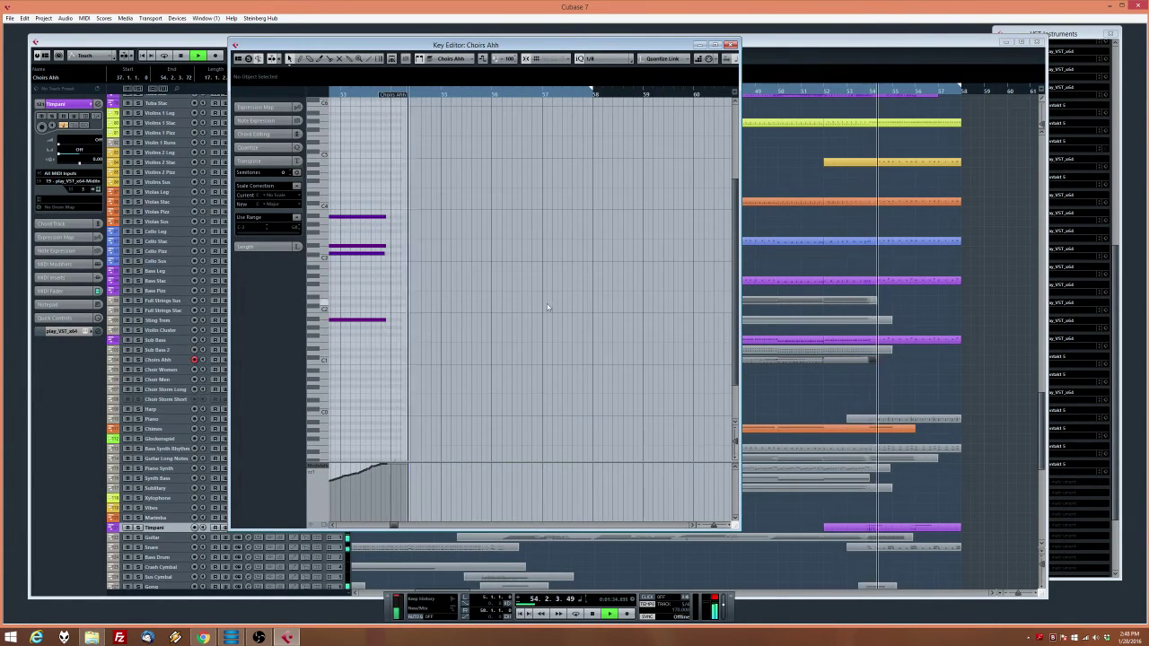
Duplicate the top note of the choir's final chord at bar 52 up to D#4, play the chord and close the note editor
key(space)
drag(461, 188, 529, 220)
key(ctrl+c)
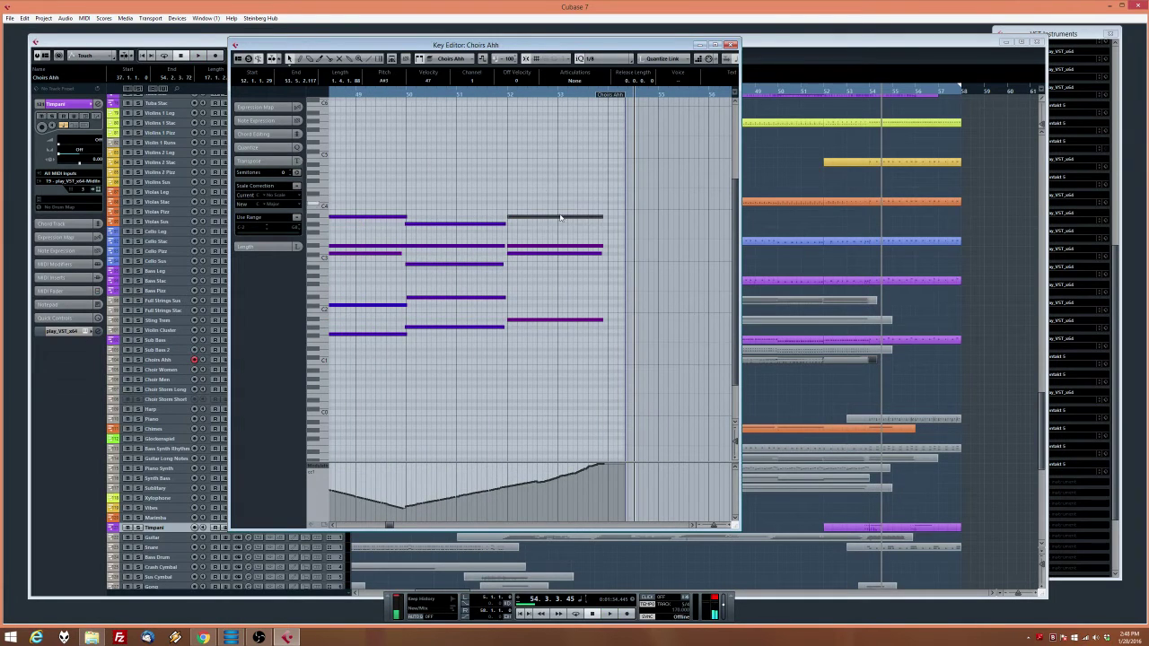
key(ctrl+v)
drag(680, 221, 555, 199)
key(space)
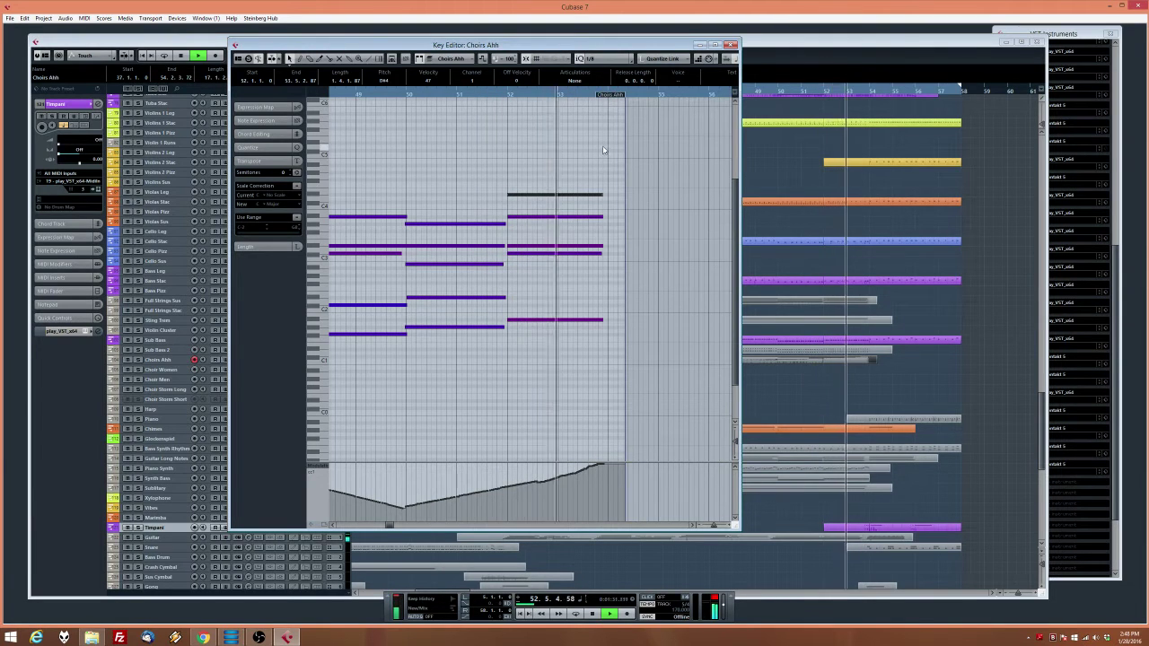
click(730, 45)
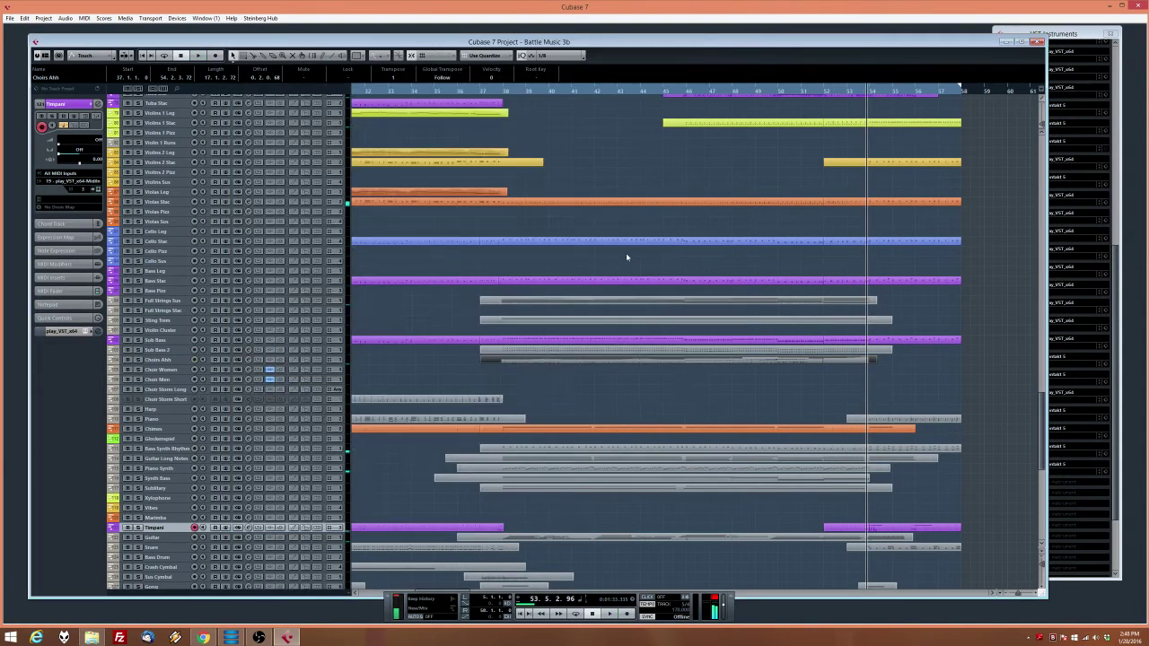
Record a Choir Storm Long part from about bar 44 to bar 54, with playback leading in from about bar 43
click(164, 390)
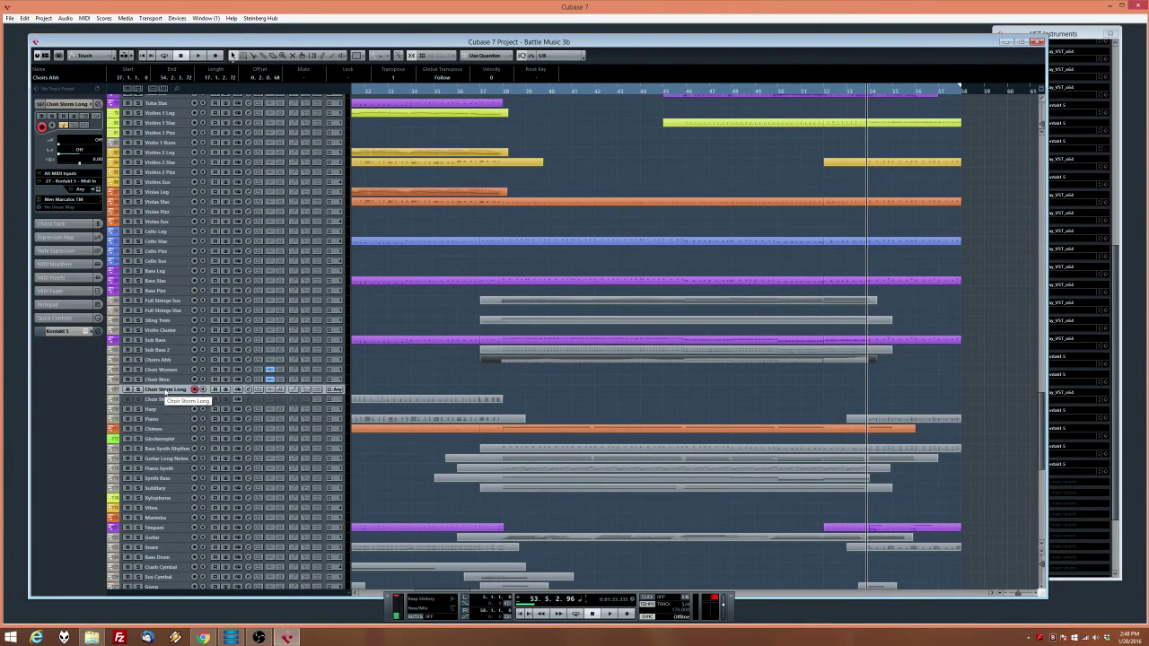
click(625, 91)
key(space)
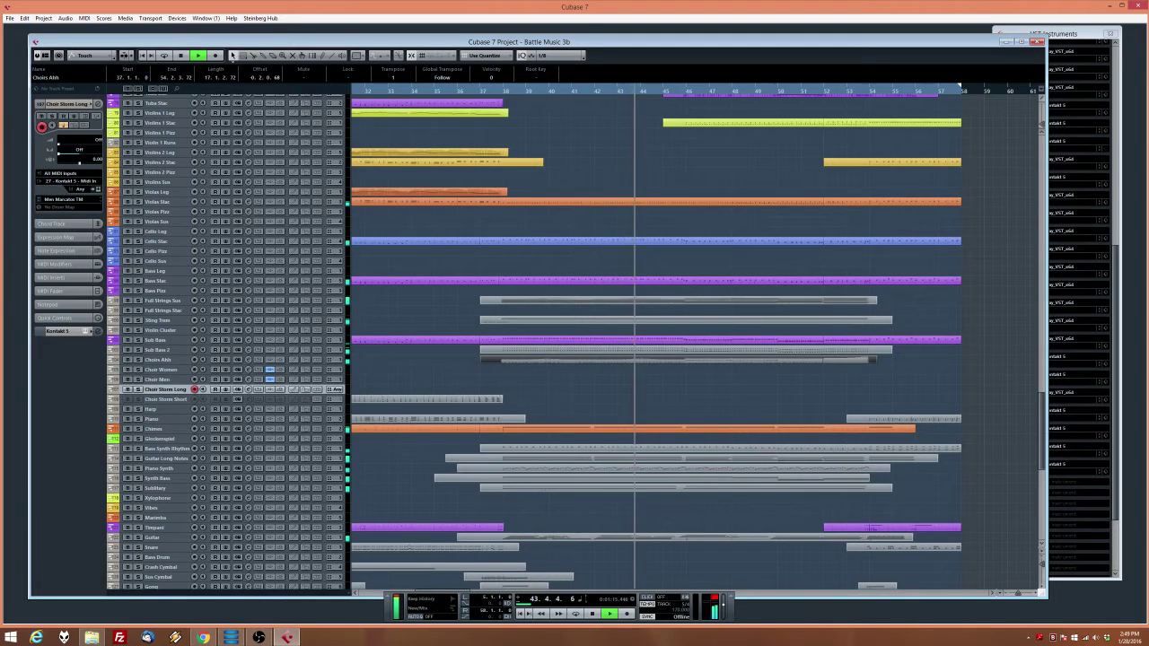
click(628, 614)
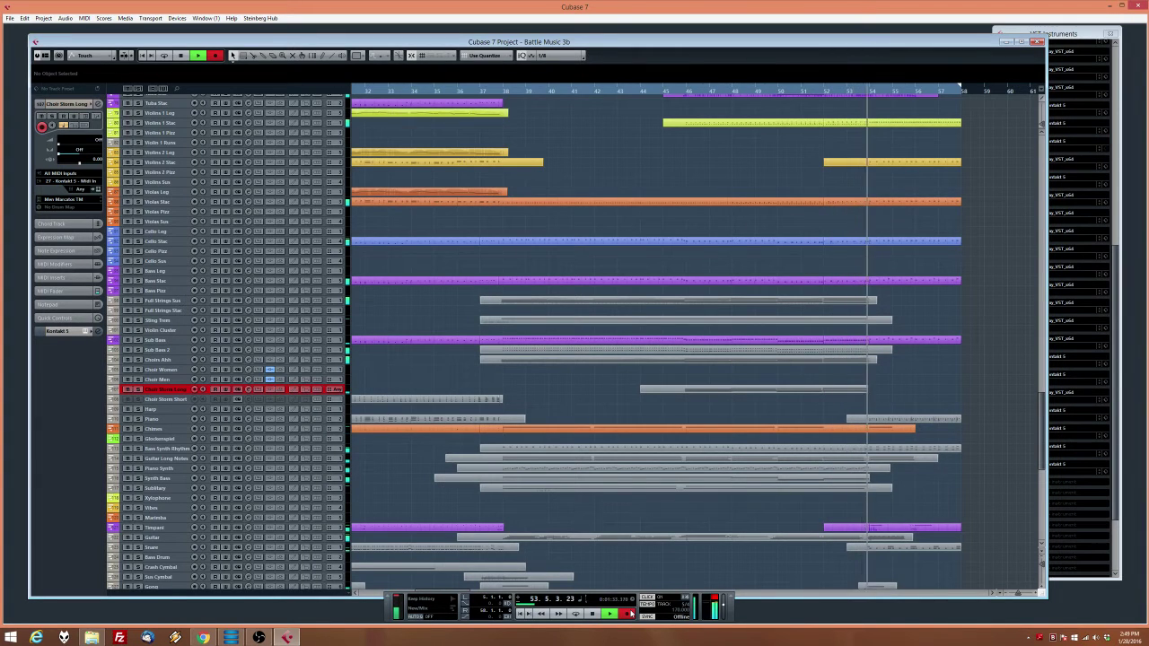
key(space)
Open the new Choir Storm Long recording for editing and delete the short stray note overlapping the final chord at bar 53
double_click(793, 392)
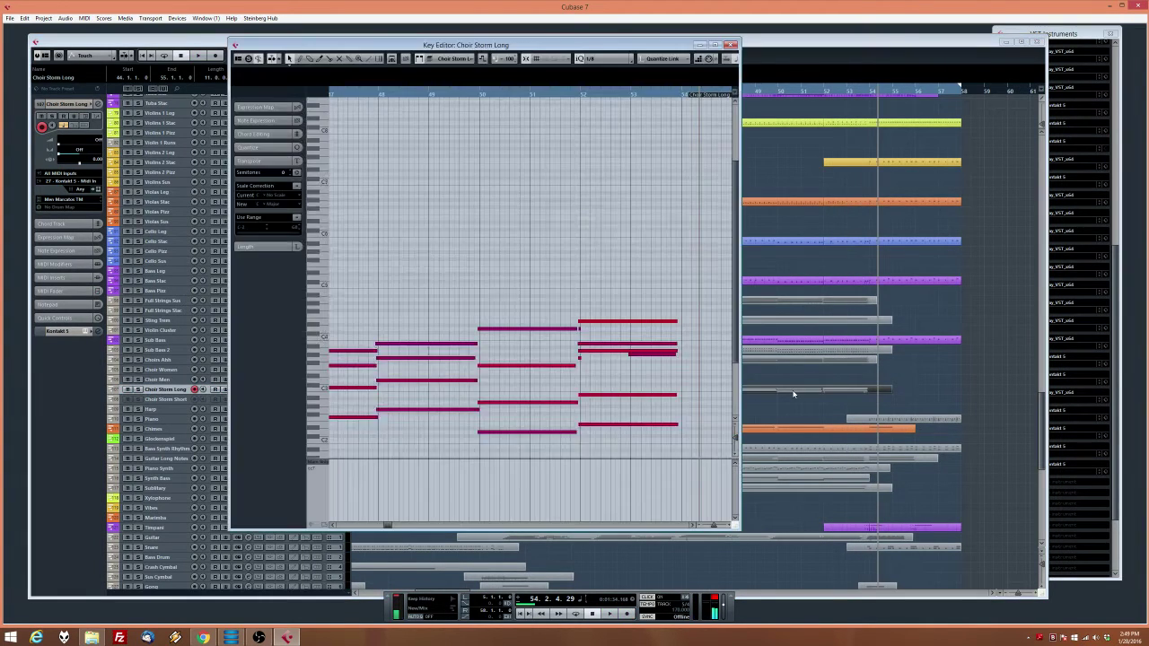
click(624, 254)
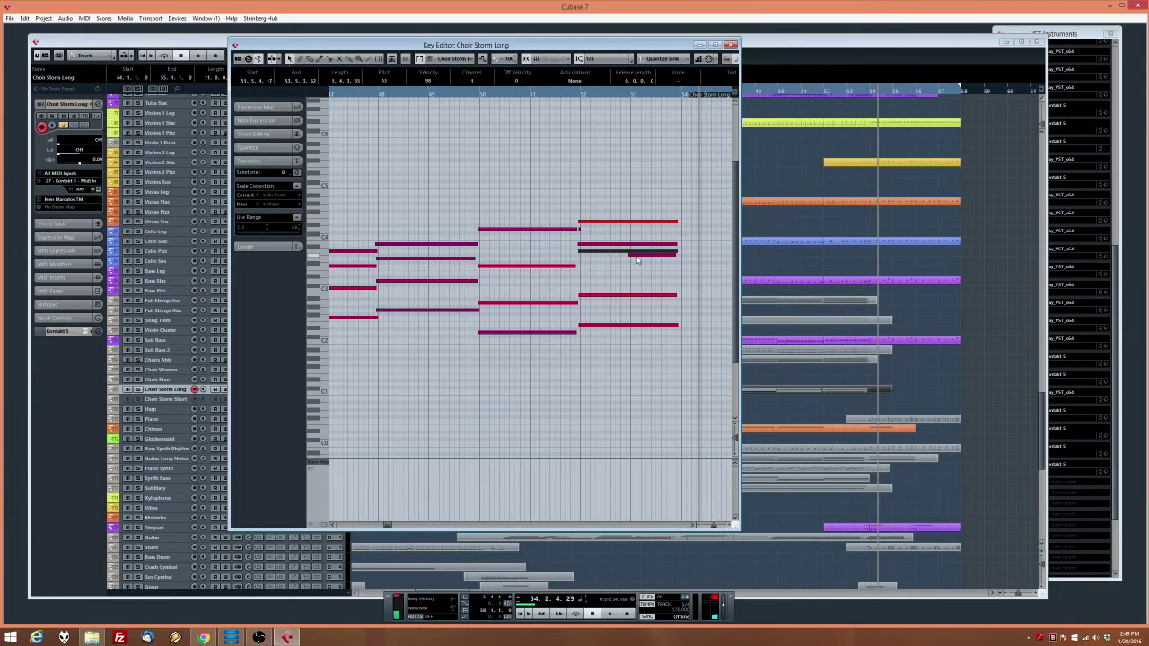
click(637, 256)
key(Delete)
Draw a rising CC 1 (Modulation) curve under the Choir Storm Long chords from about bar 46 to the maximum near bar 54
click(301, 59)
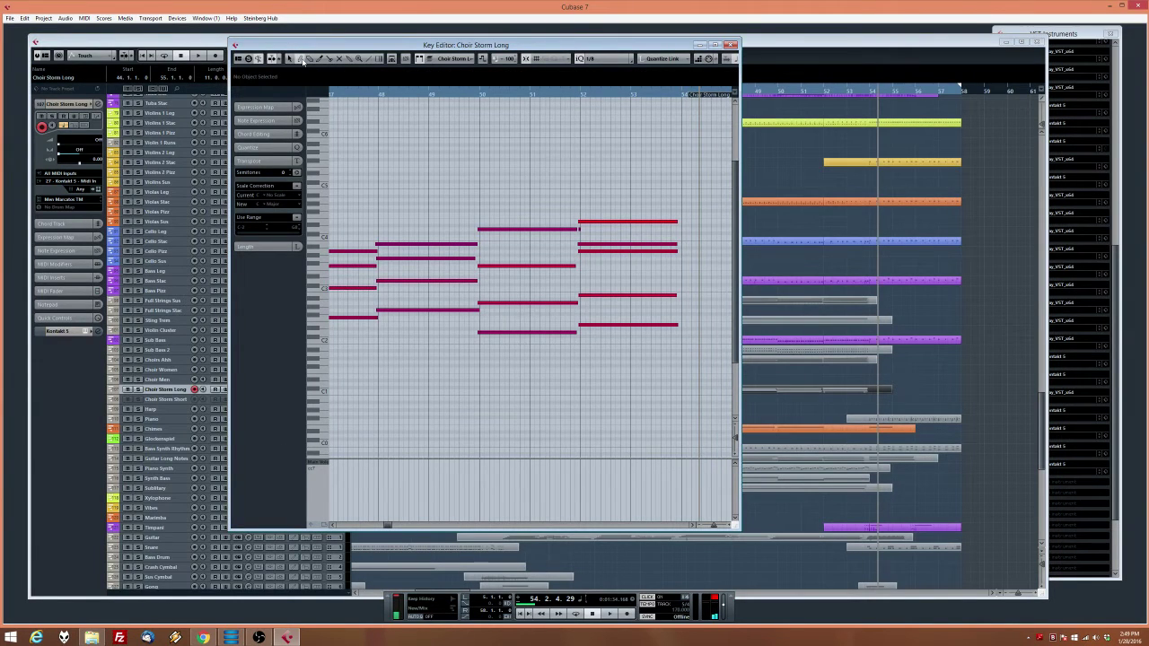
key(g)
key(g)
key(g)
key(g)
key(g)
click(316, 463)
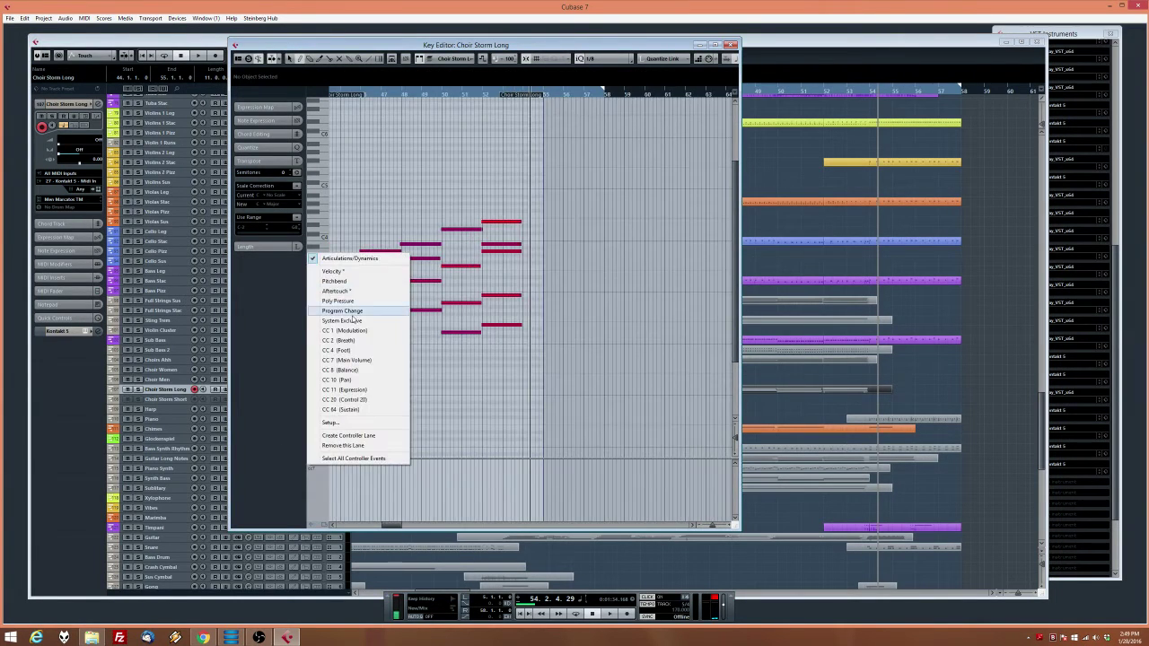
click(357, 330)
mouse_move(363, 508)
mouse_down()
mouse_move(450, 498)
mouse_move(524, 460)
mouse_up()
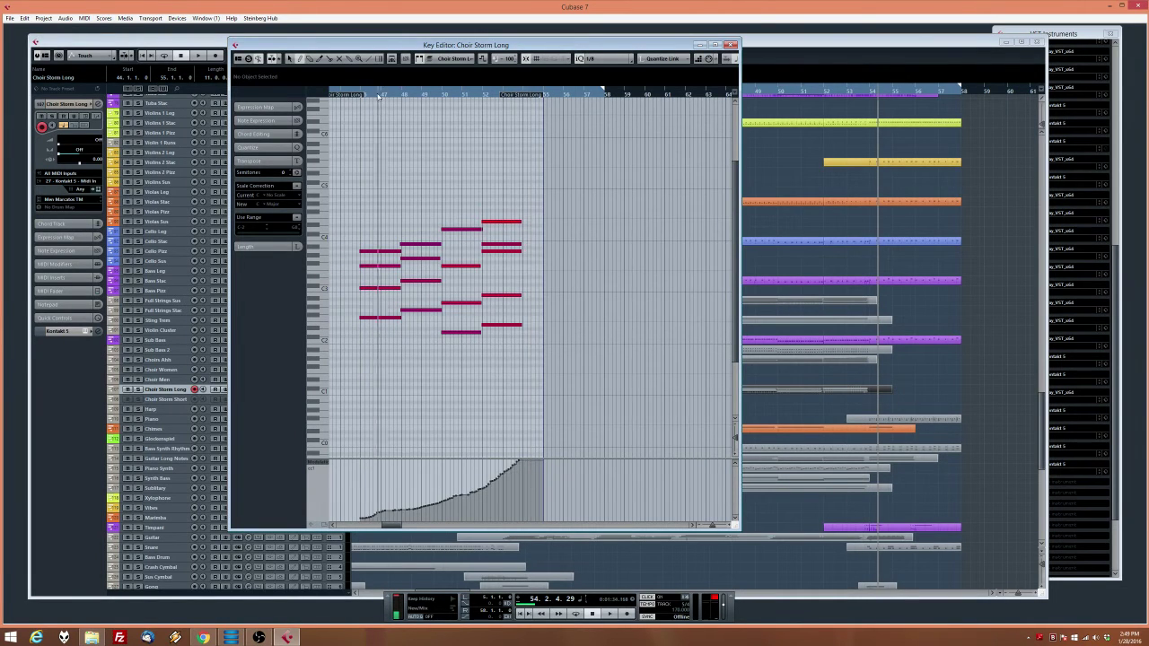
Set a constant CC 7 (Main Volume) level for Choir Storm Long from about bar 46 and play the passage
click(314, 469)
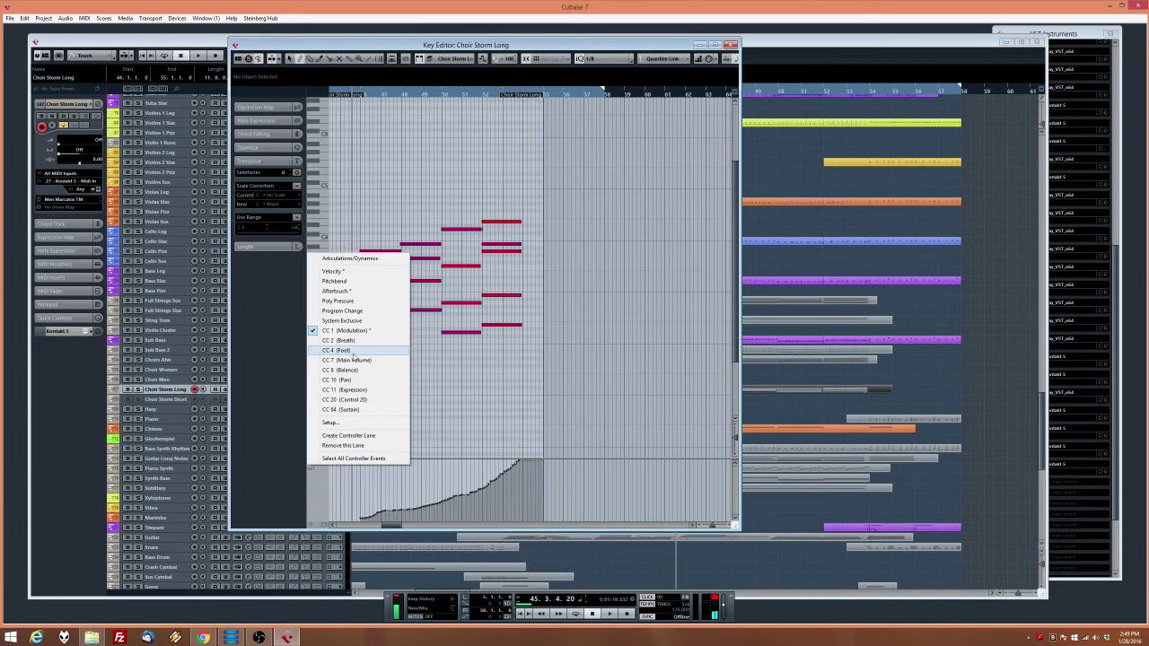
click(346, 360)
key(space)
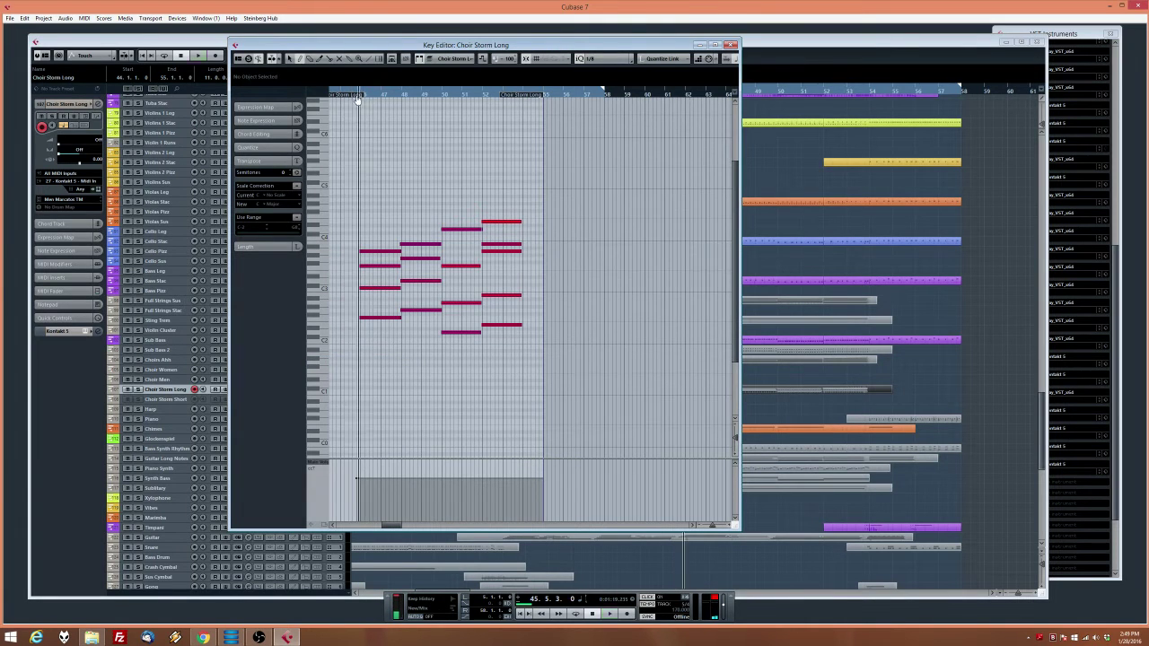
key(h)
key(h)
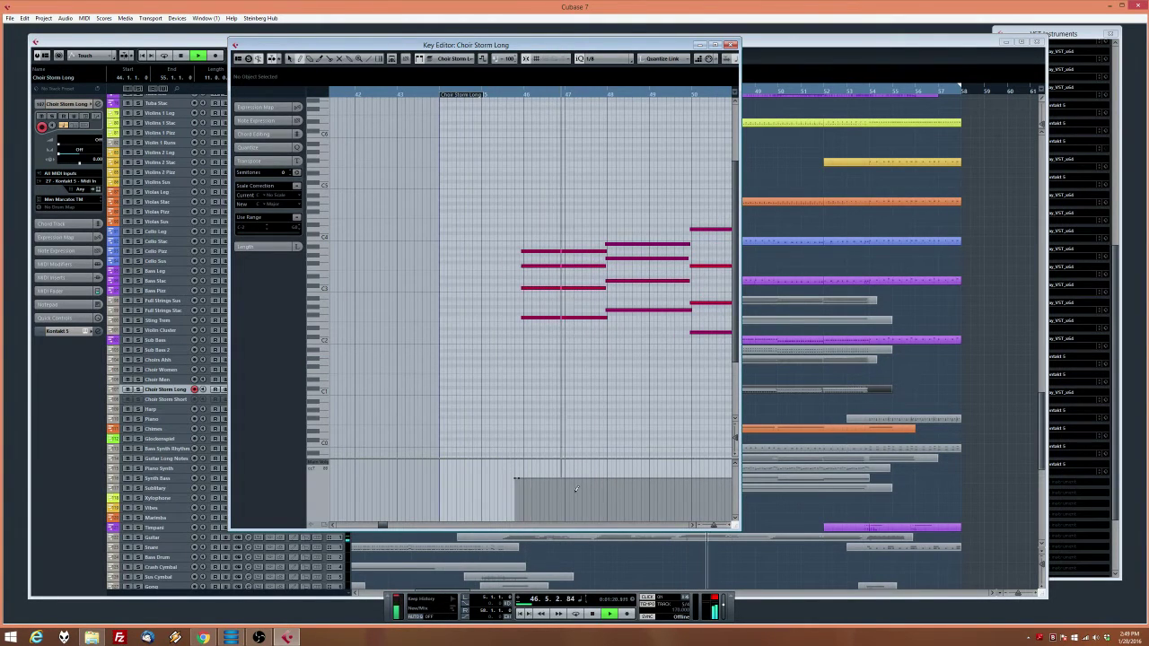
Draw a CC 7 curve rising gently over bars 50 and 51, dipping at bar 52 and climbing to maximum, and play it
click(692, 525)
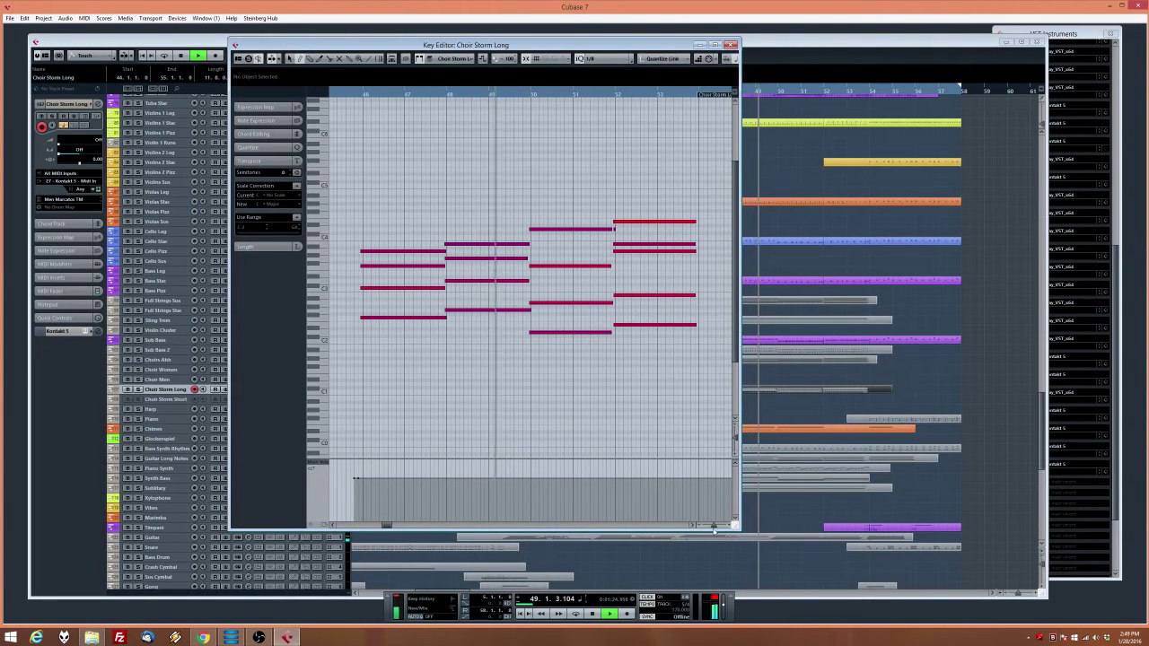
click(692, 525)
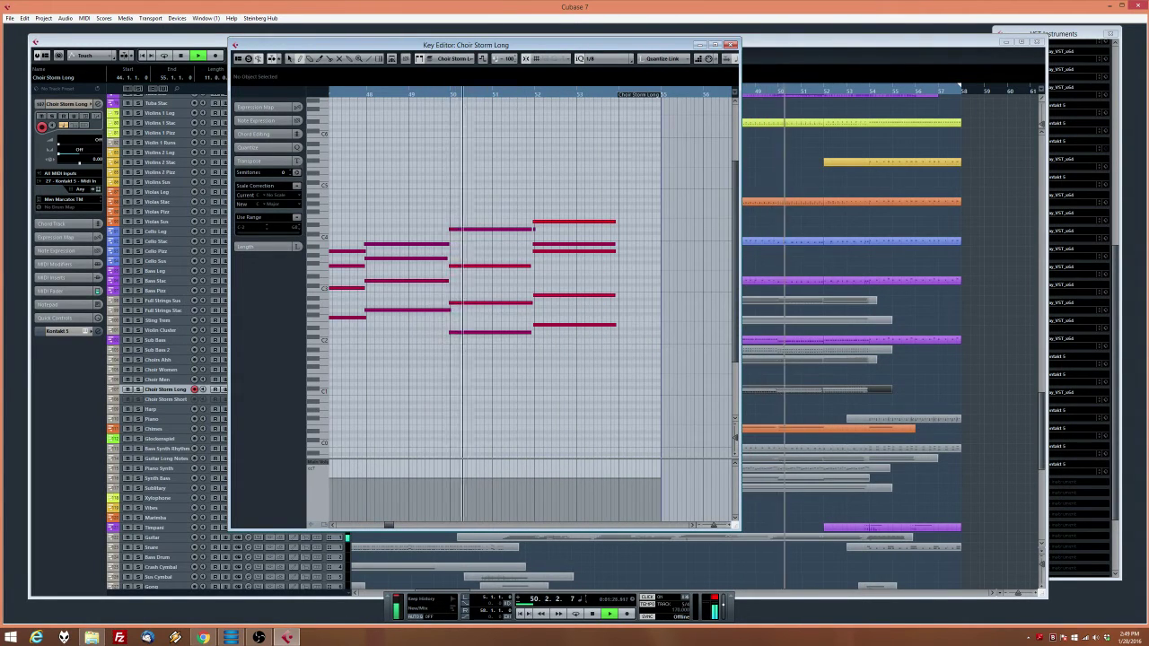
key(space)
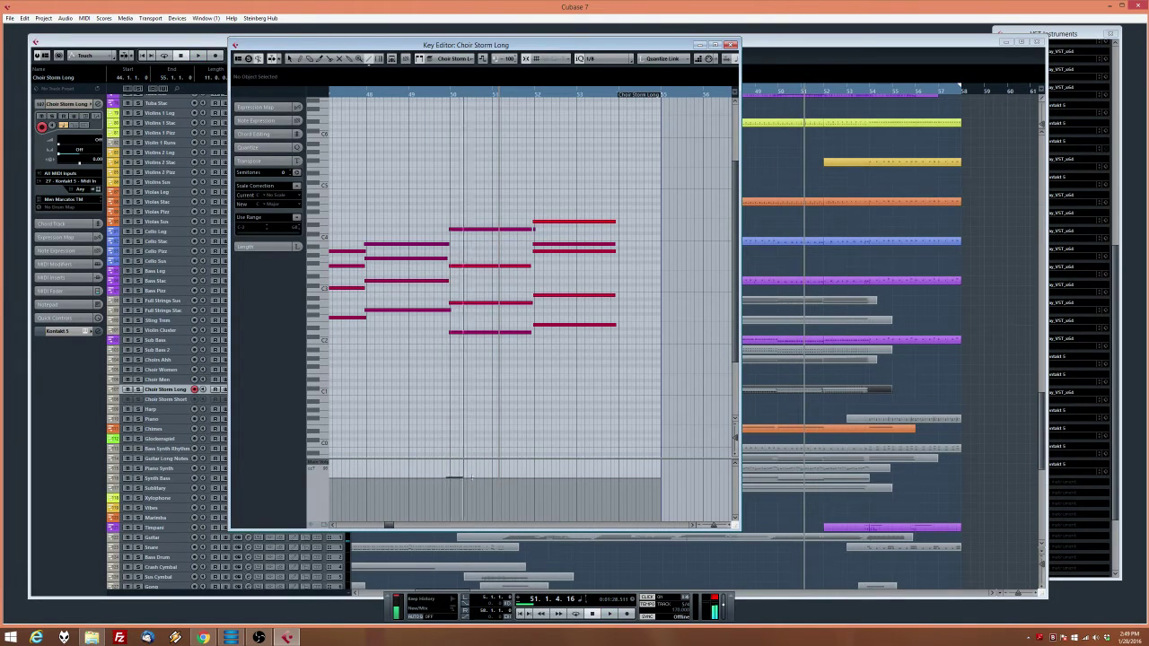
drag(447, 476, 610, 461)
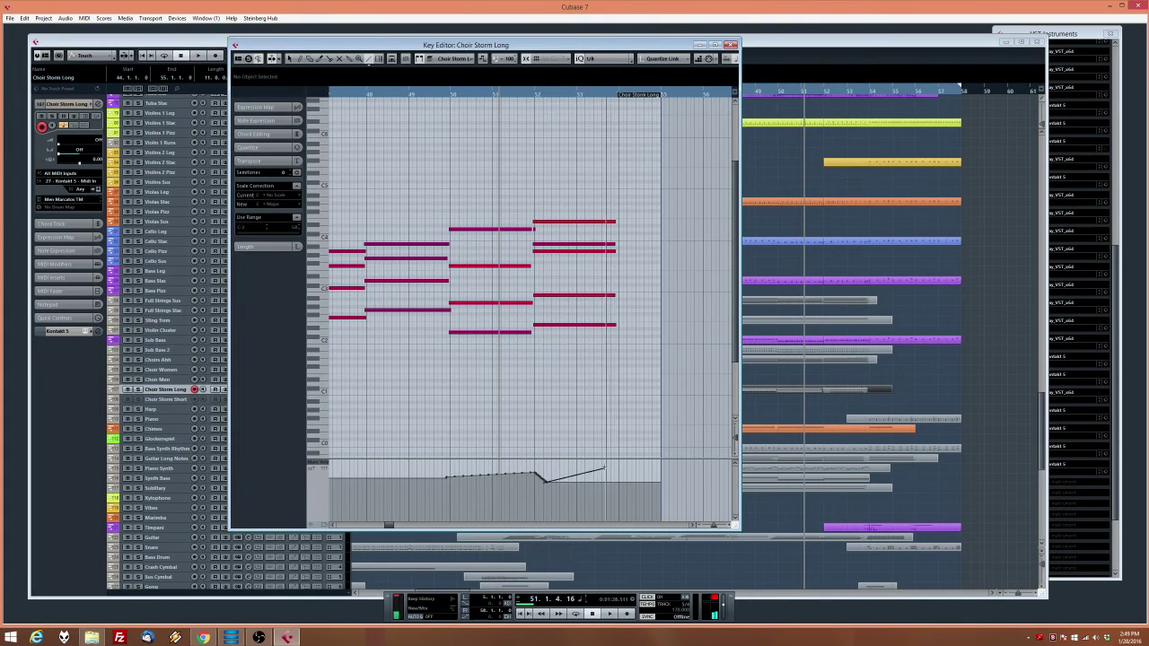
key(space)
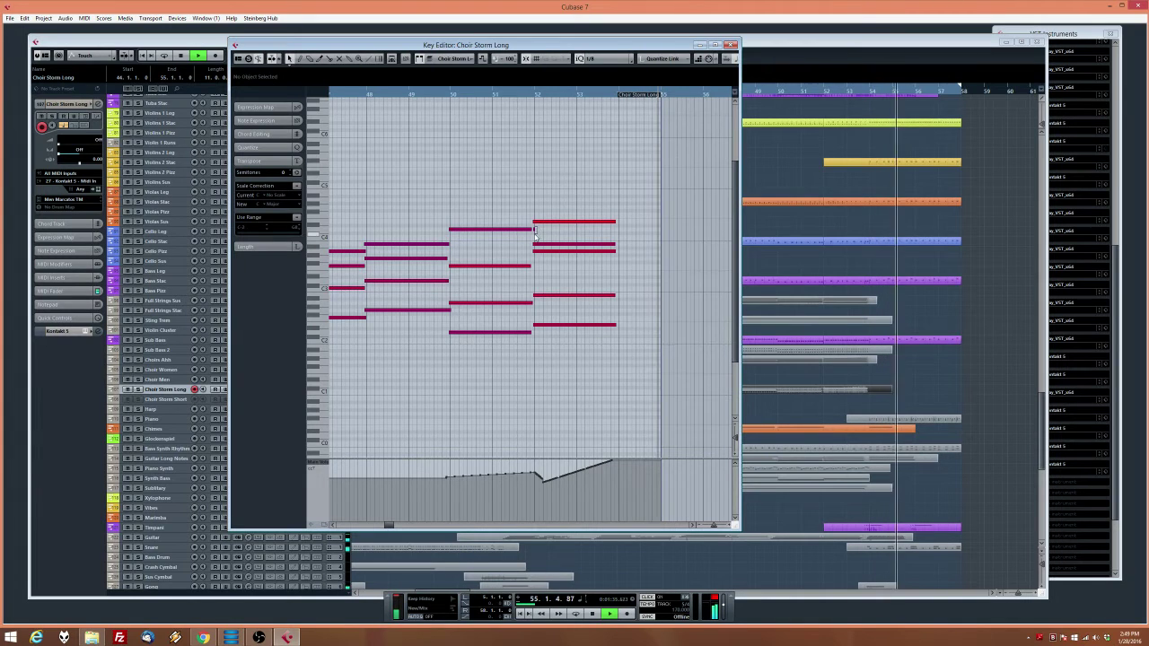
click(730, 45)
Audition the arrangement from about bar 48 without the closing Piano part, and restore that part
drag(804, 93, 728, 98)
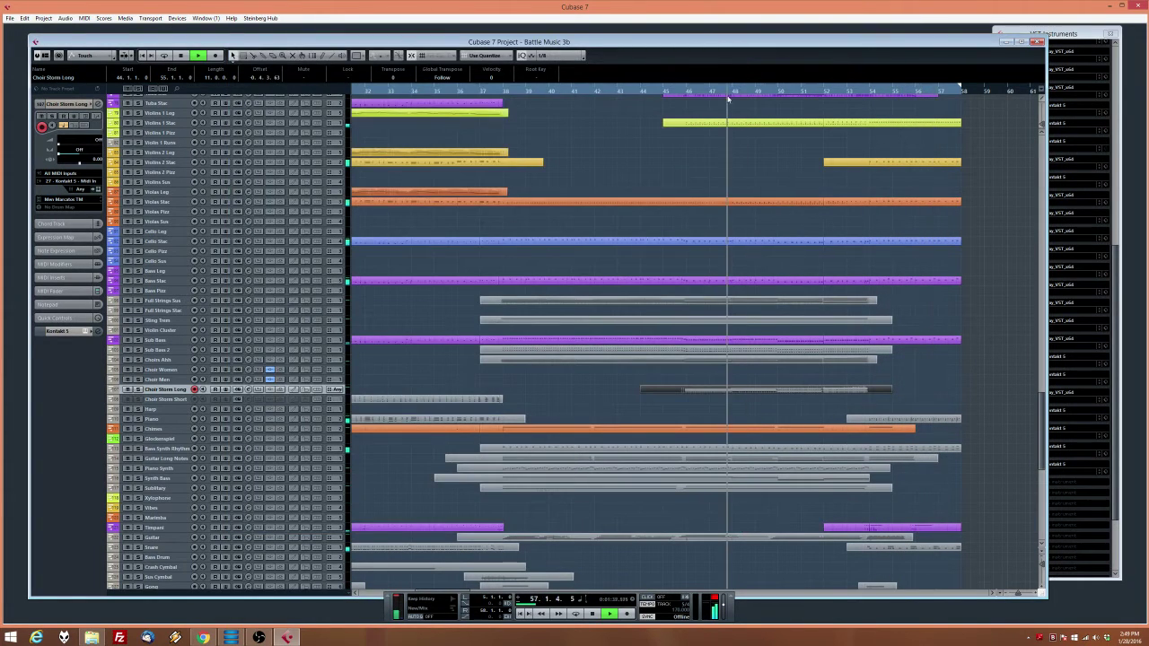
click(909, 429)
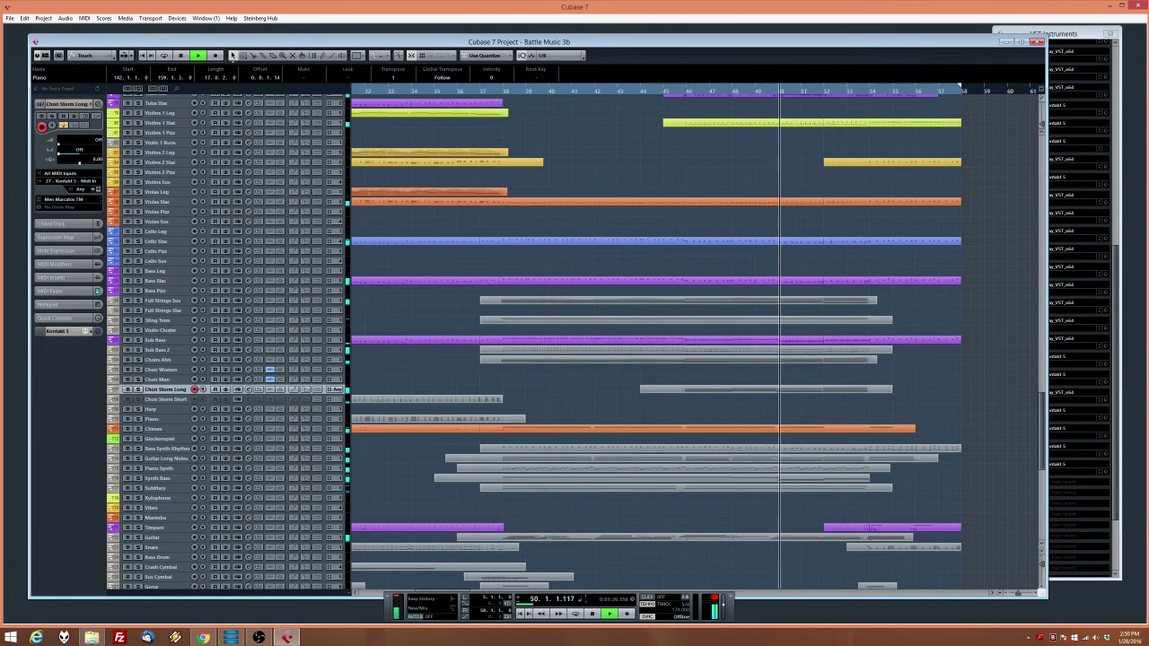
key(F2)
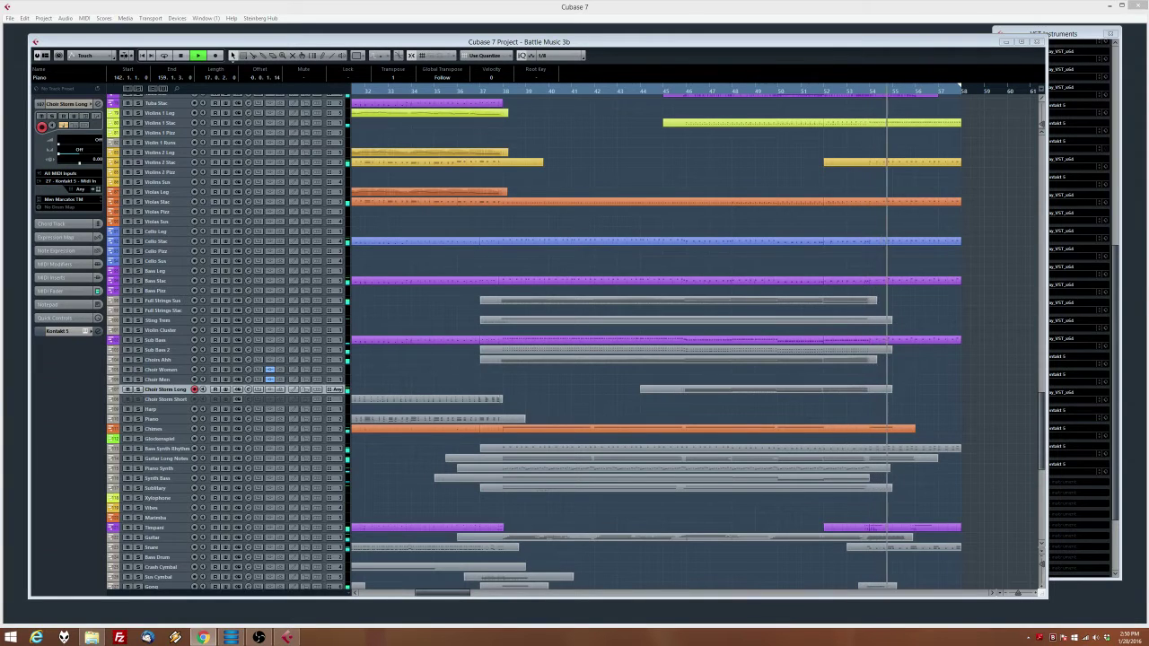
click(952, 385)
key(ctrl+z)
key(space)
Open the closing Piano part, select its fast repeated notes across bars 54 to 57, and close the note editor
double_click(935, 419)
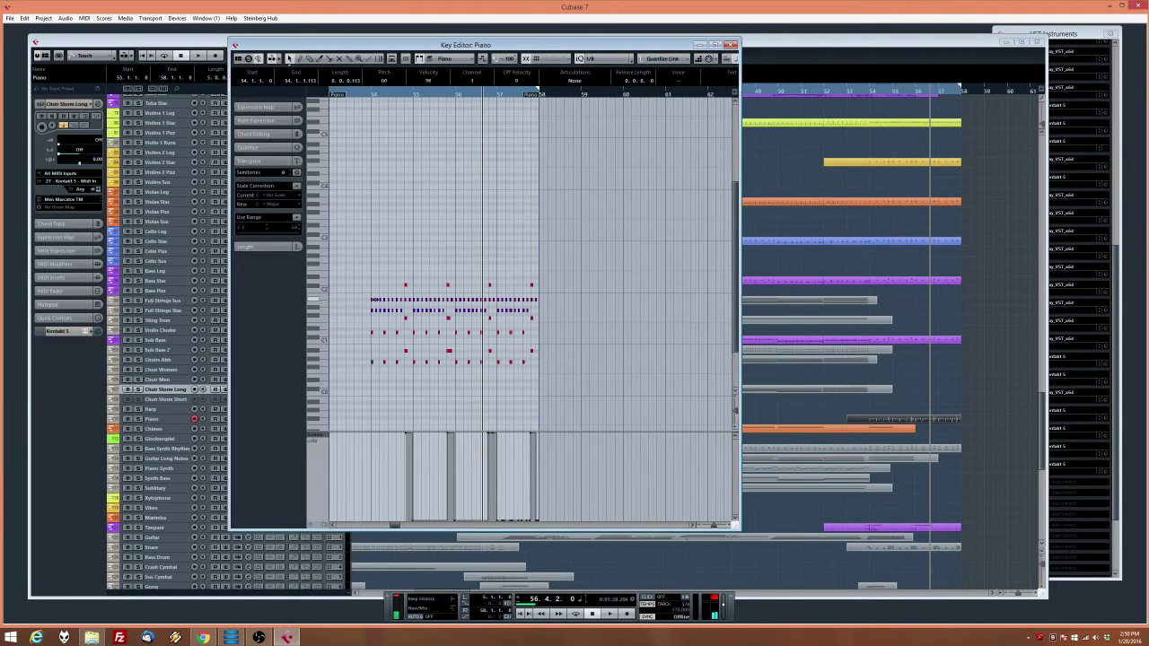
drag(366, 297, 531, 323)
click(731, 45)
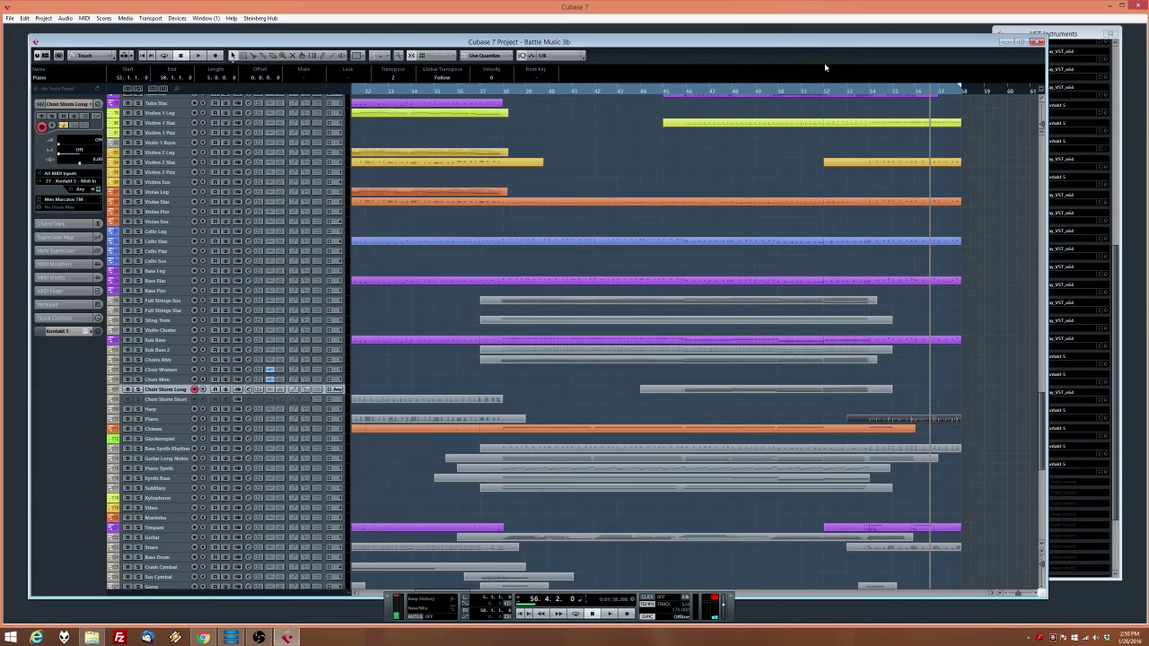
Play the closing section repeatedly from about bars 51 and 52 to judge how the parts work together
double_click(798, 93)
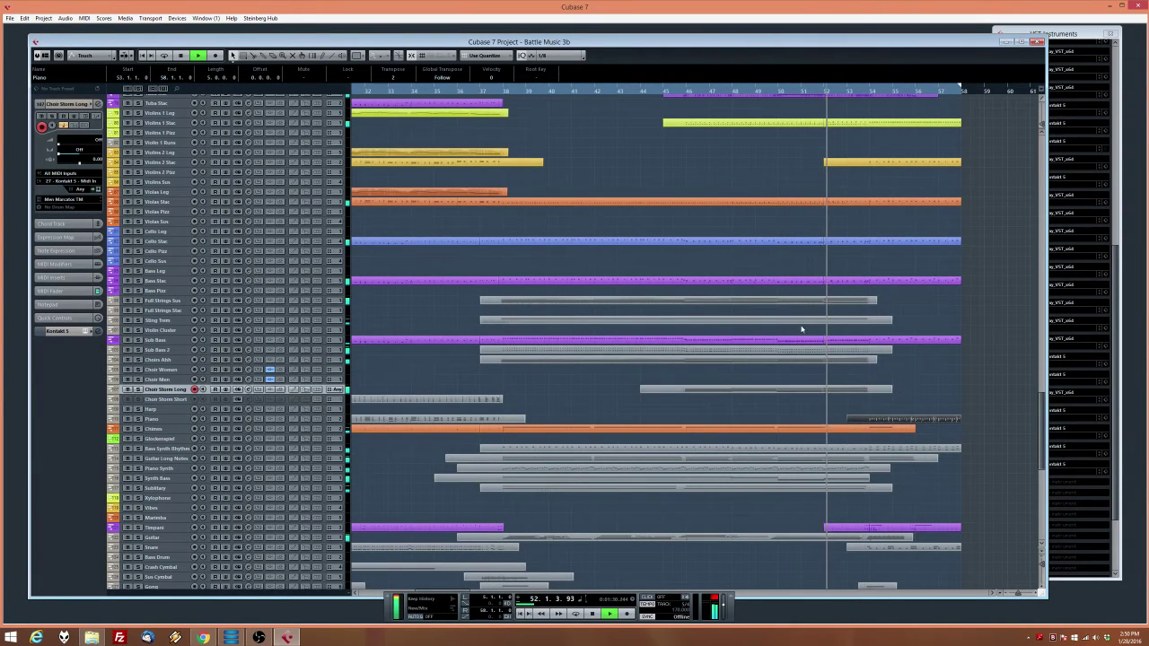
click(820, 92)
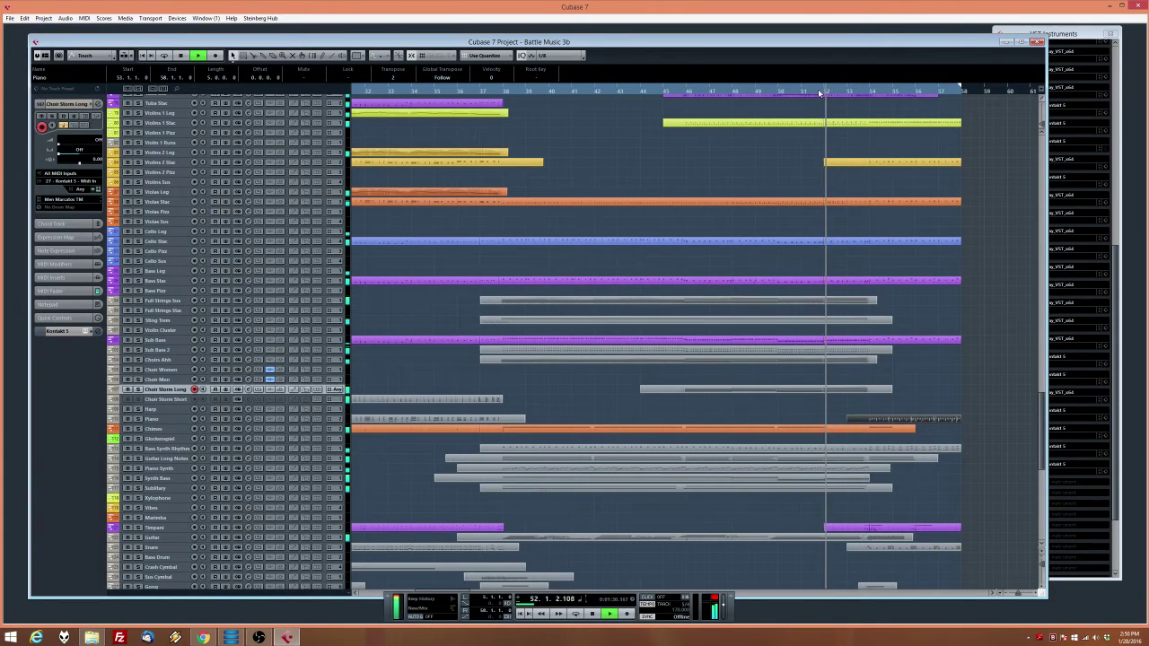
key(space)
click(798, 95)
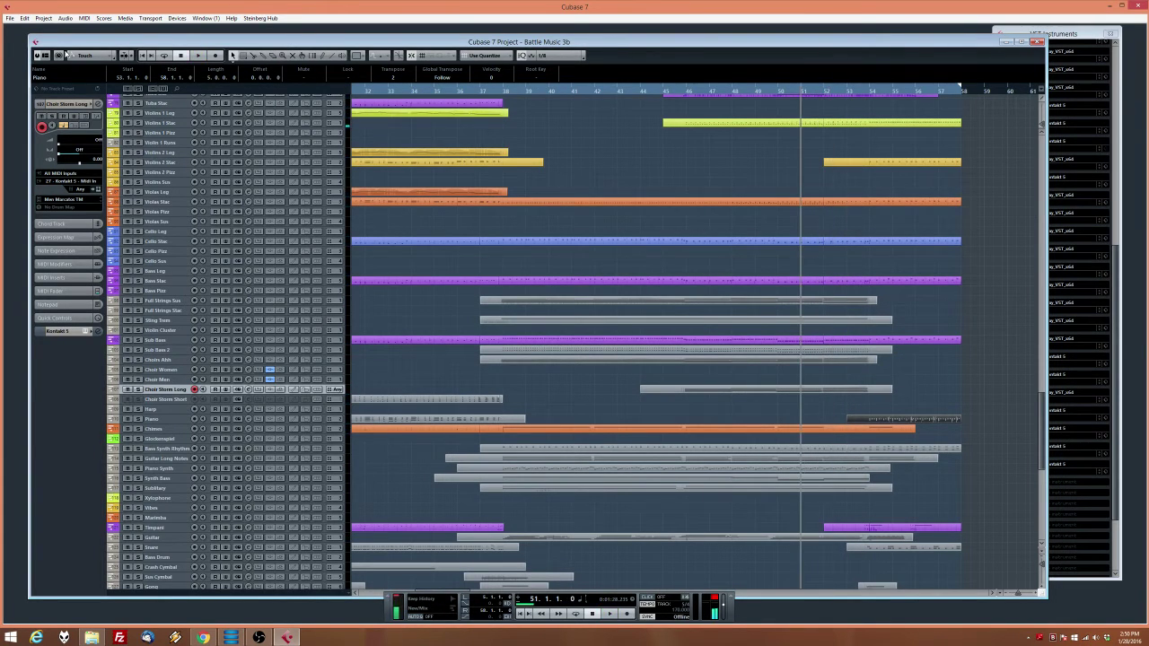
key(space)
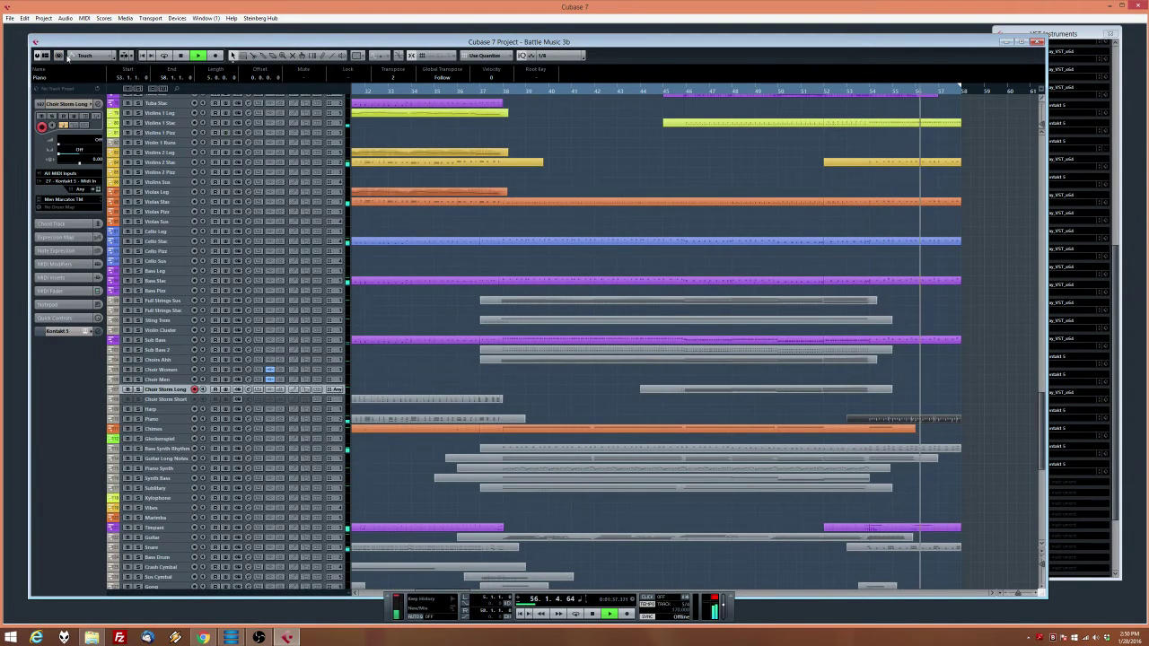
key(space)
click(869, 89)
click(832, 90)
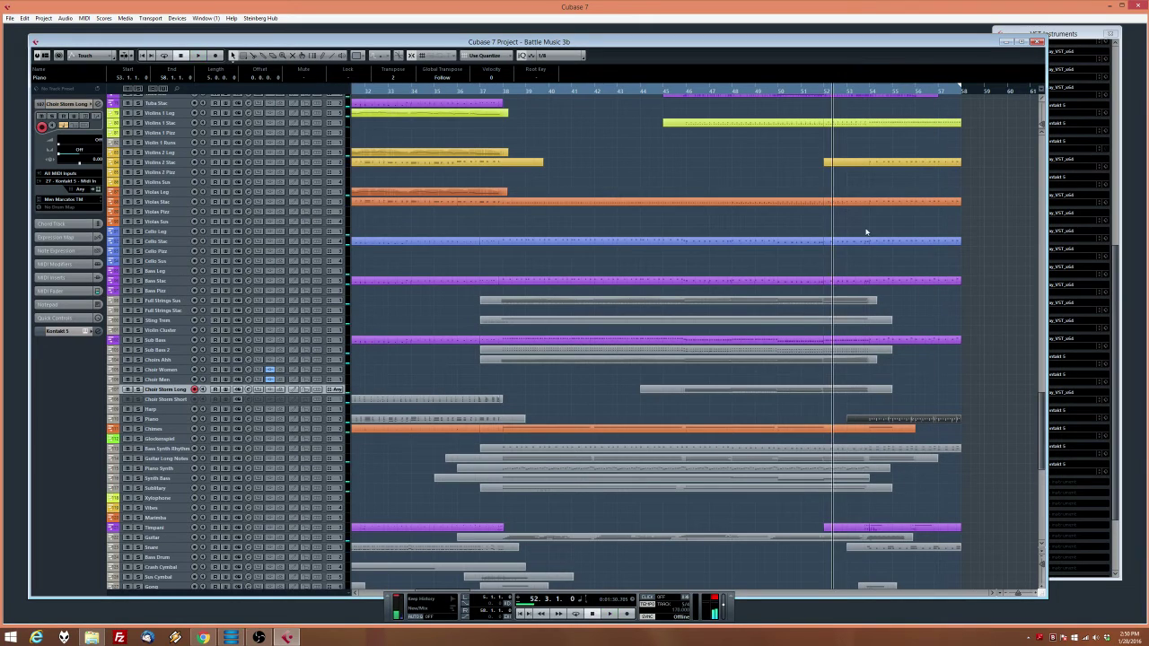
key(space)
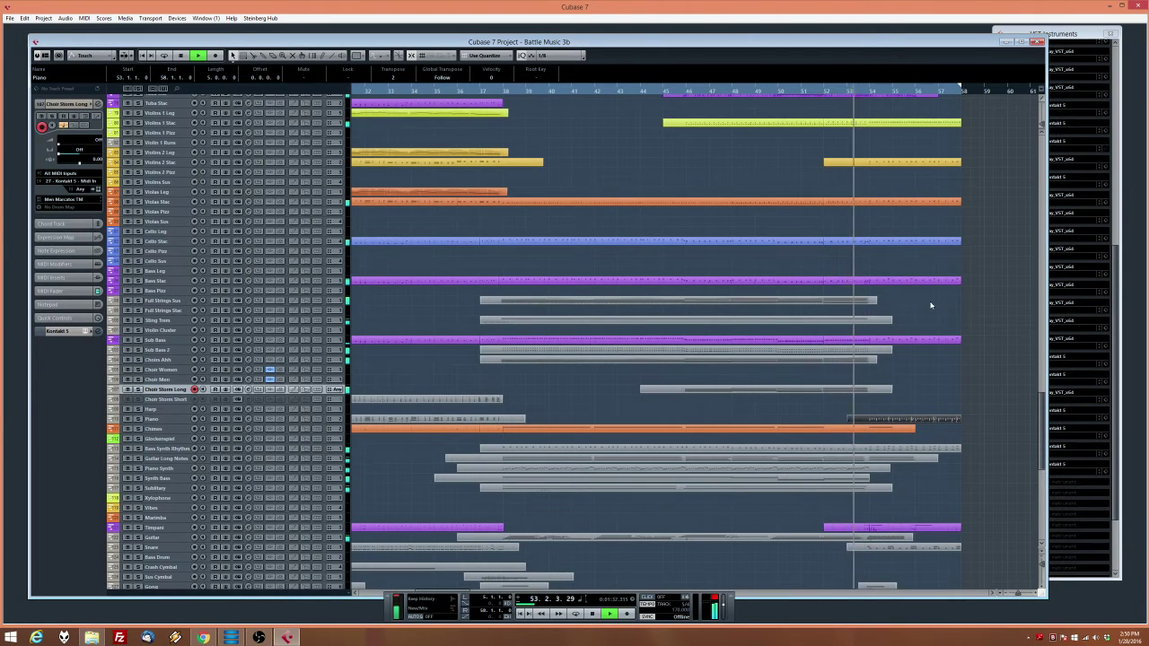
Turn on cycle playback and open the Flute Stac part spanning bars 56 to 58 for editing
scroll(930, 356, down, 3)
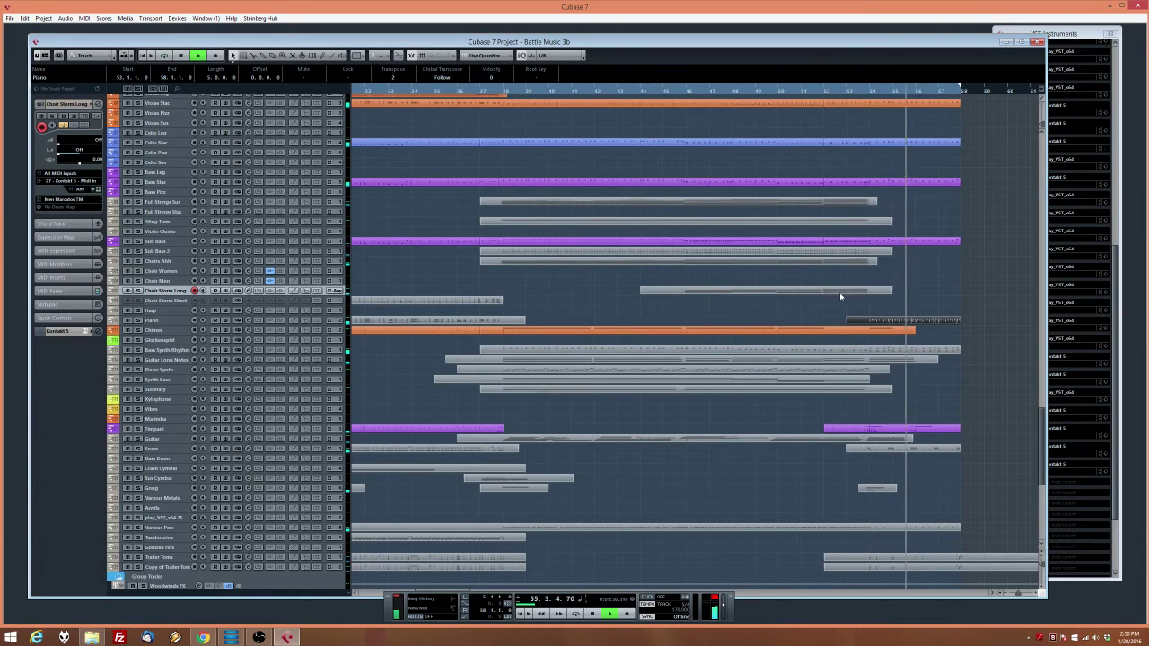
click(163, 56)
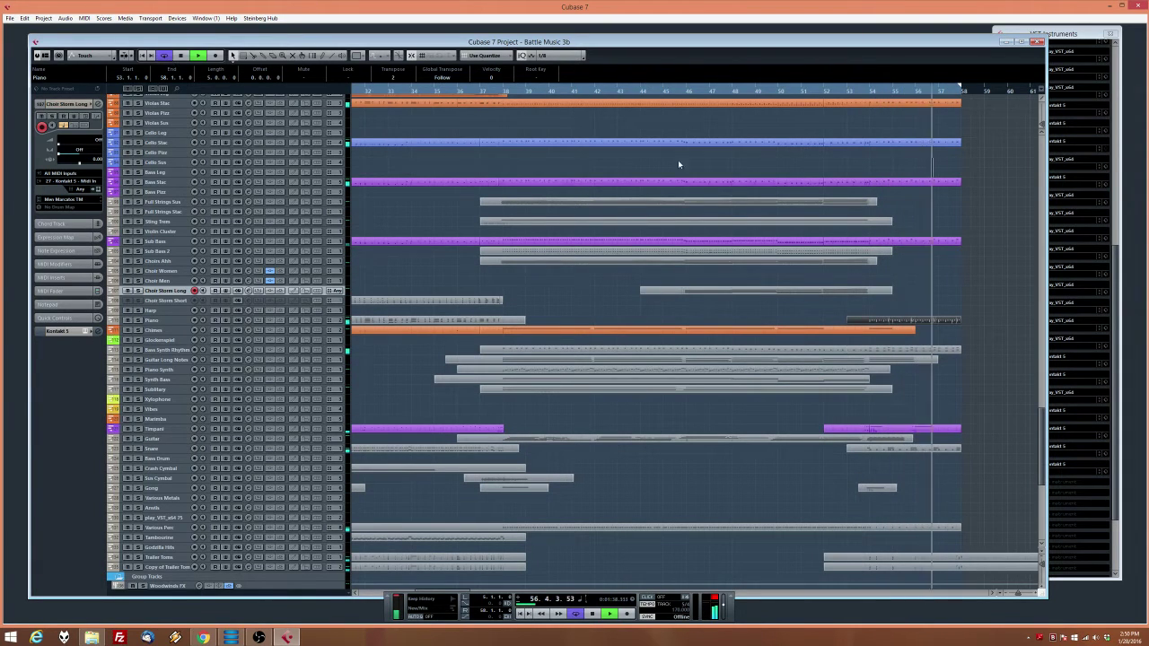
scroll(942, 287, up, 3)
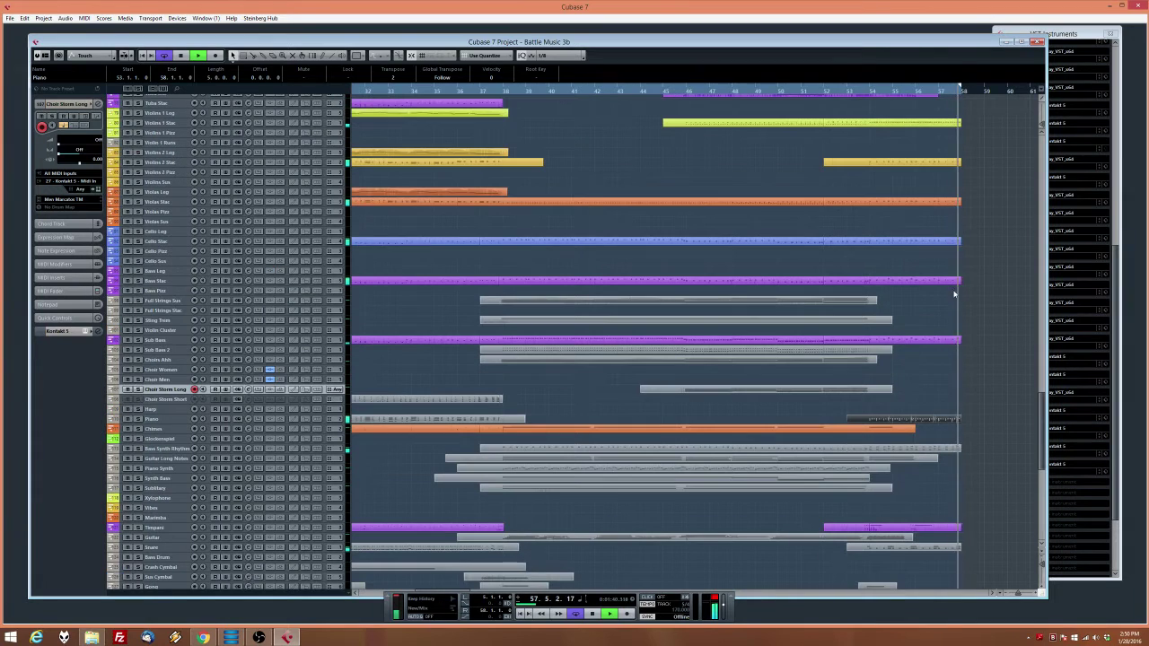
scroll(917, 251, up, 3)
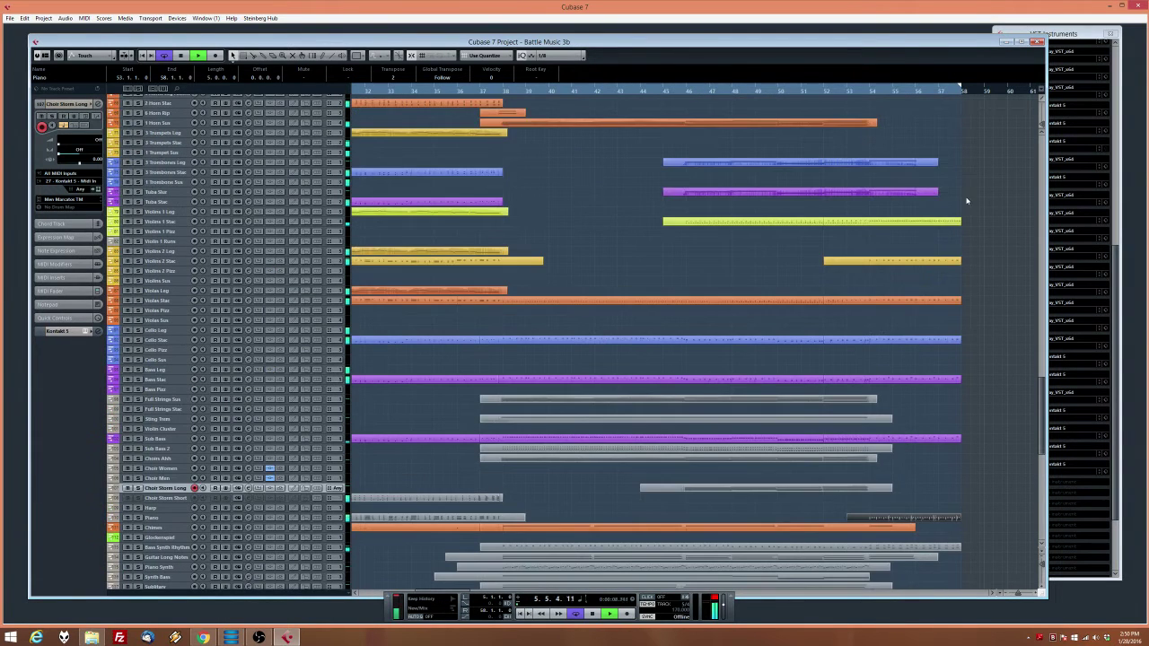
scroll(952, 210, up, 6)
double_click(954, 173)
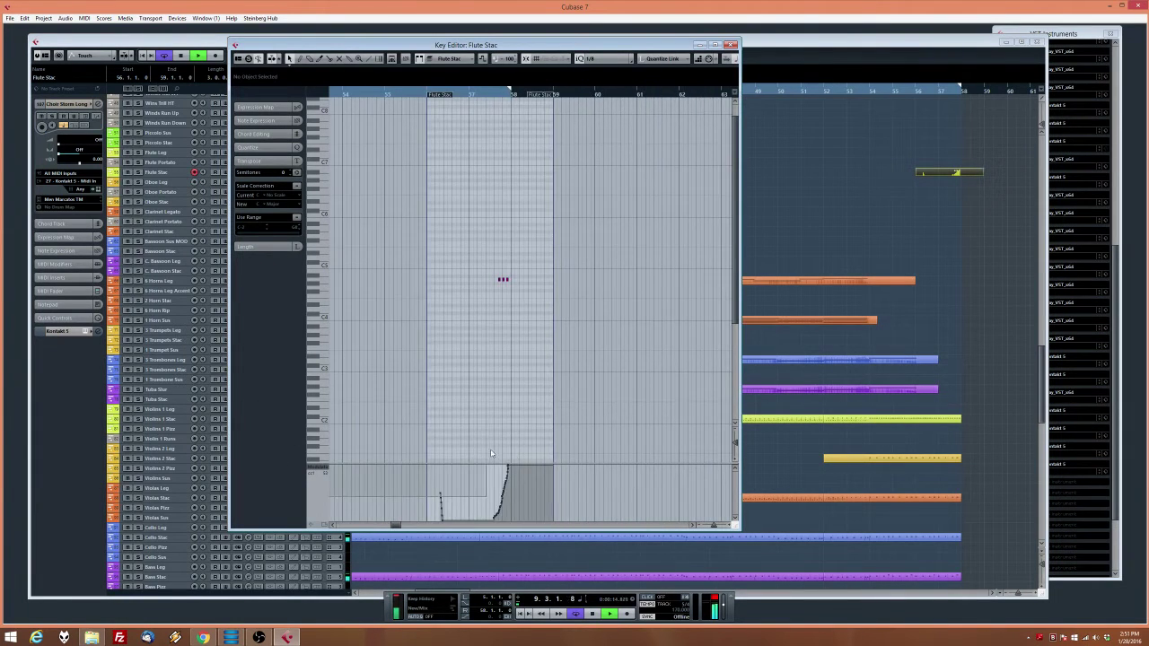
Scale the rising modulation curve just before bar 58 of the Flute Stac part down to about half its height, and close the note editor
drag(491, 450, 489, 451)
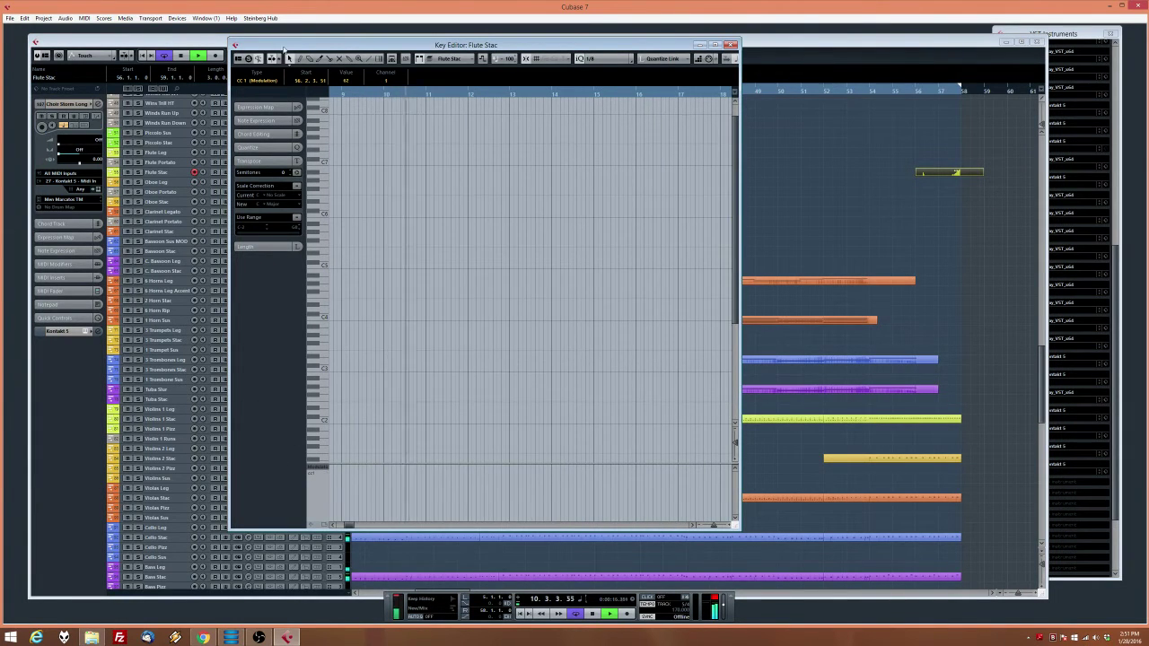
drag(350, 526, 392, 527)
drag(544, 469, 662, 565)
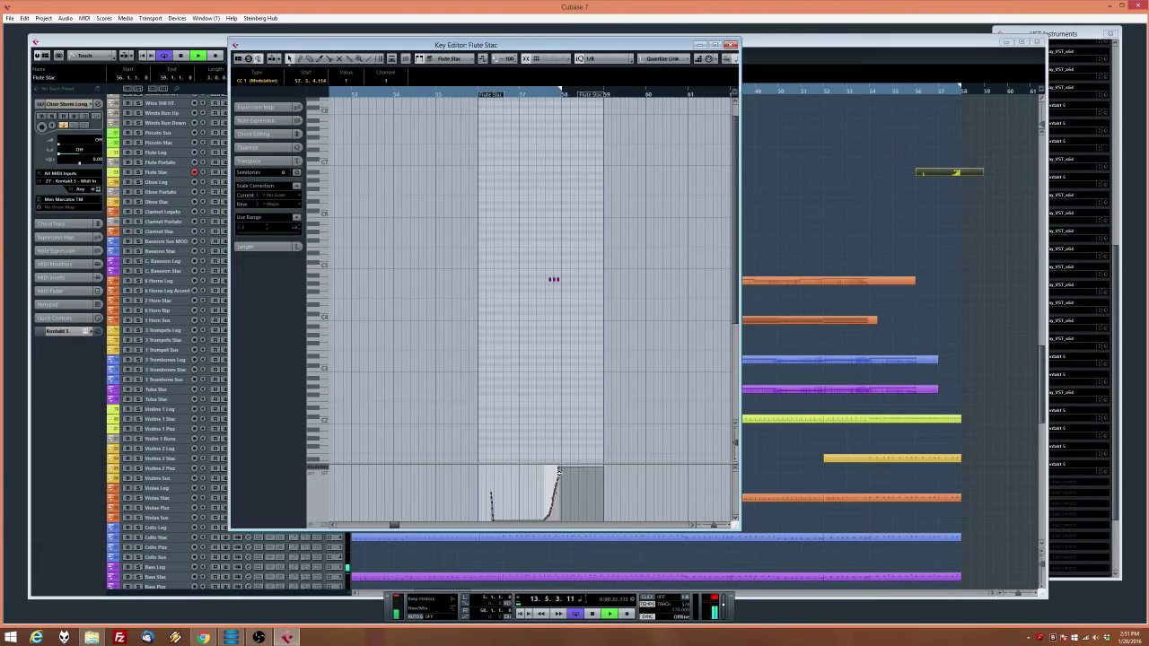
drag(558, 470, 560, 499)
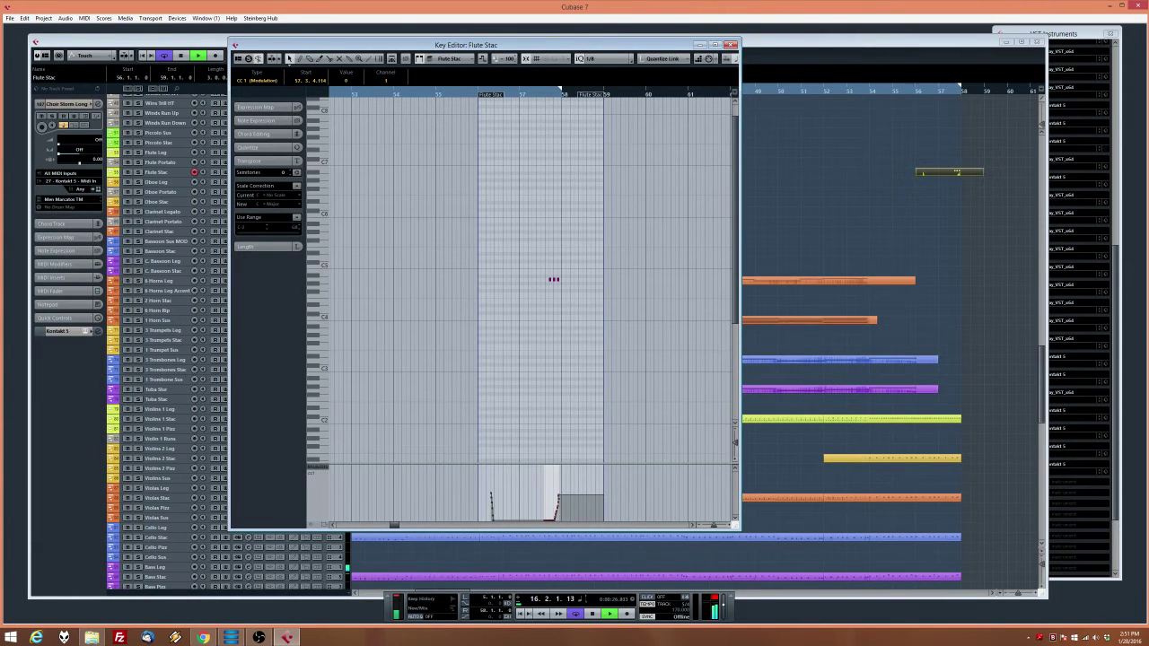
key(alt+Tab)
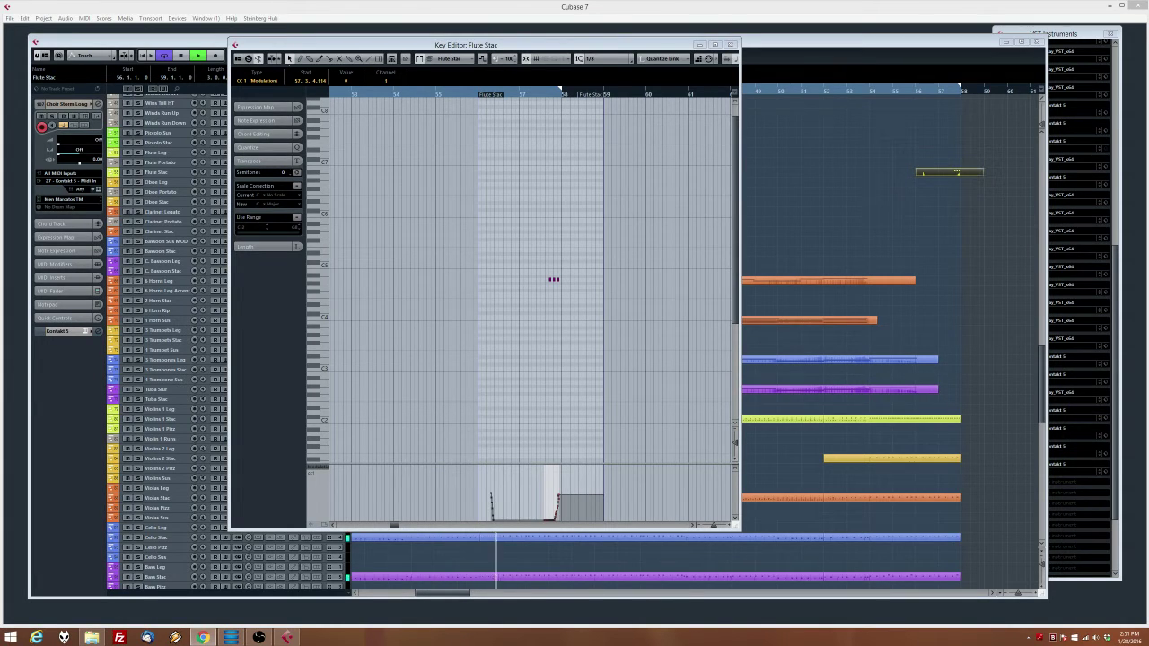
key(F2)
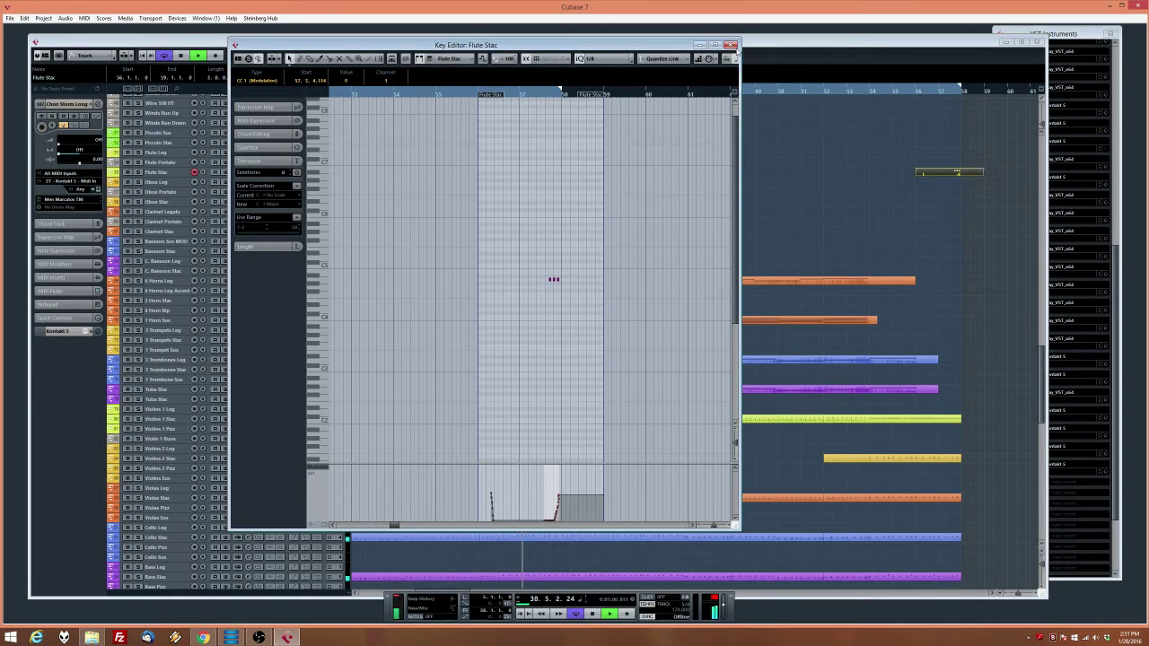
click(732, 45)
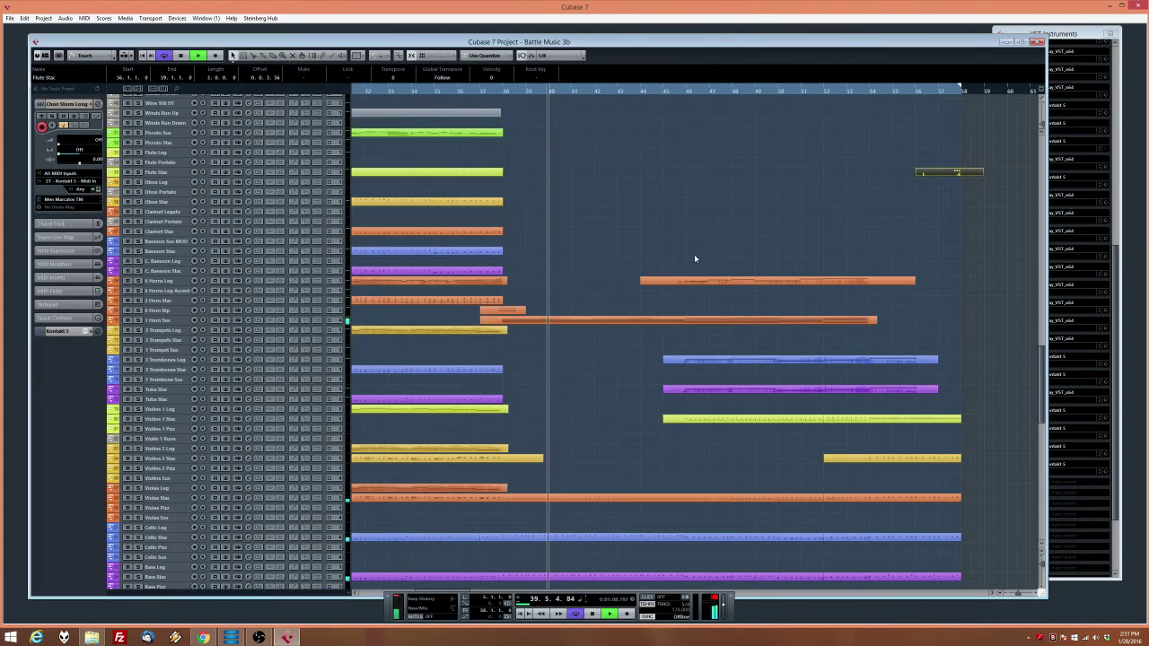
Open the Sub Bass 2 part starting at bar 37, lower the velocity of its first upper note at bar 38, and close the note editor
scroll(694, 254, down, 3)
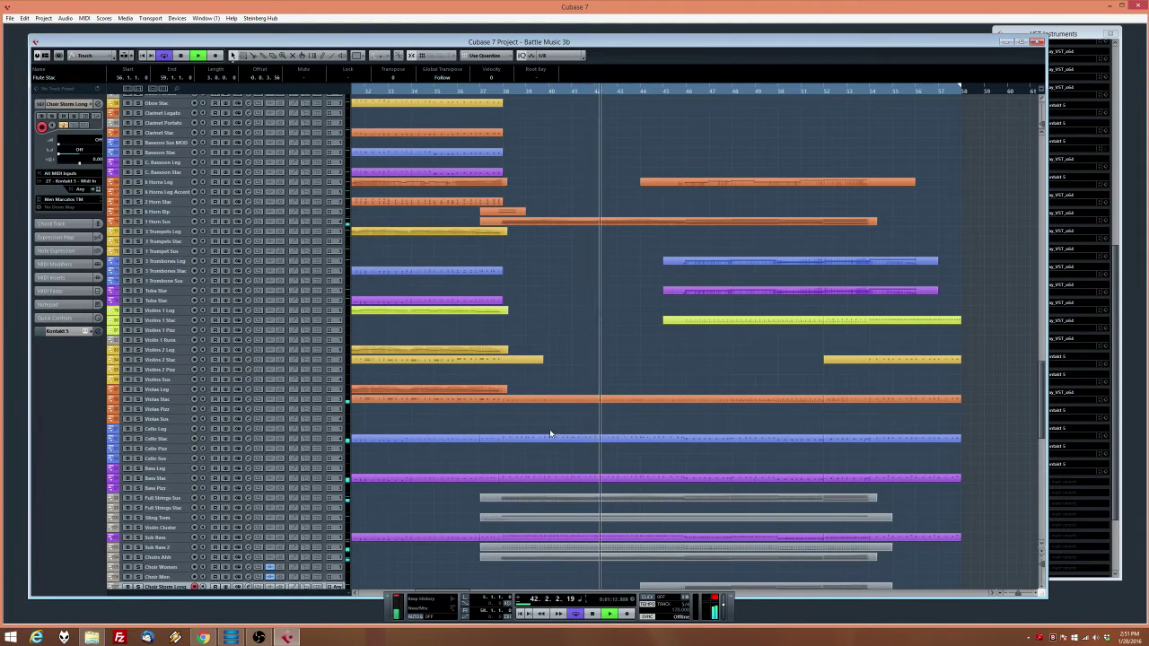
click(519, 547)
double_click(518, 546)
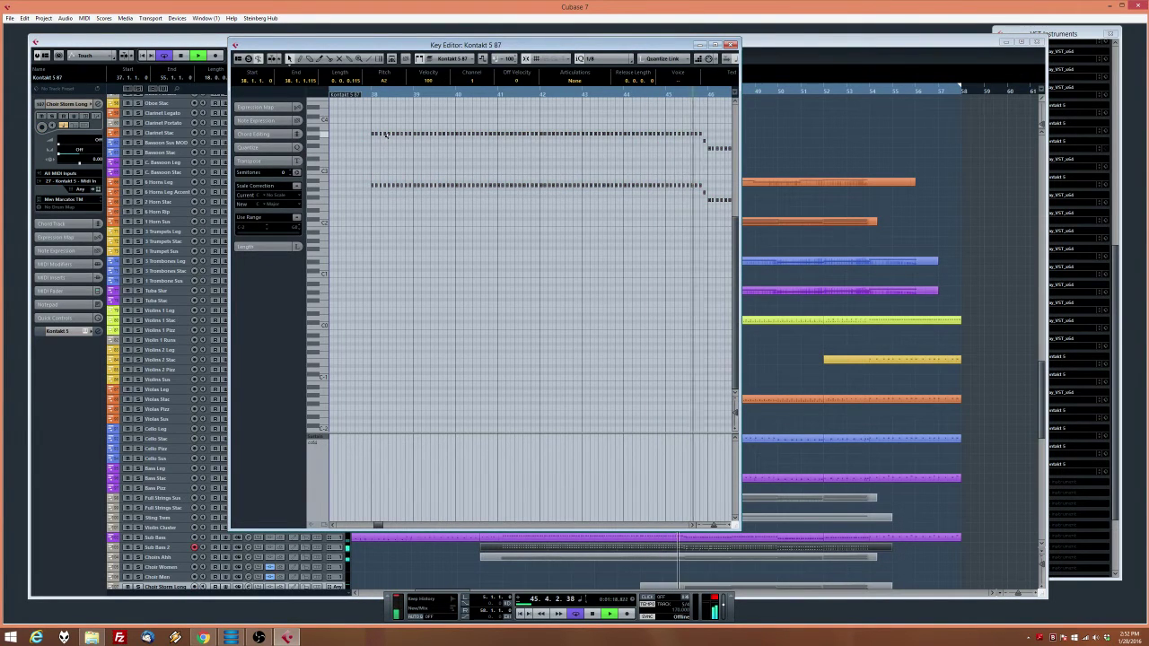
ctrl+shift+drag(375, 134, 387, 154)
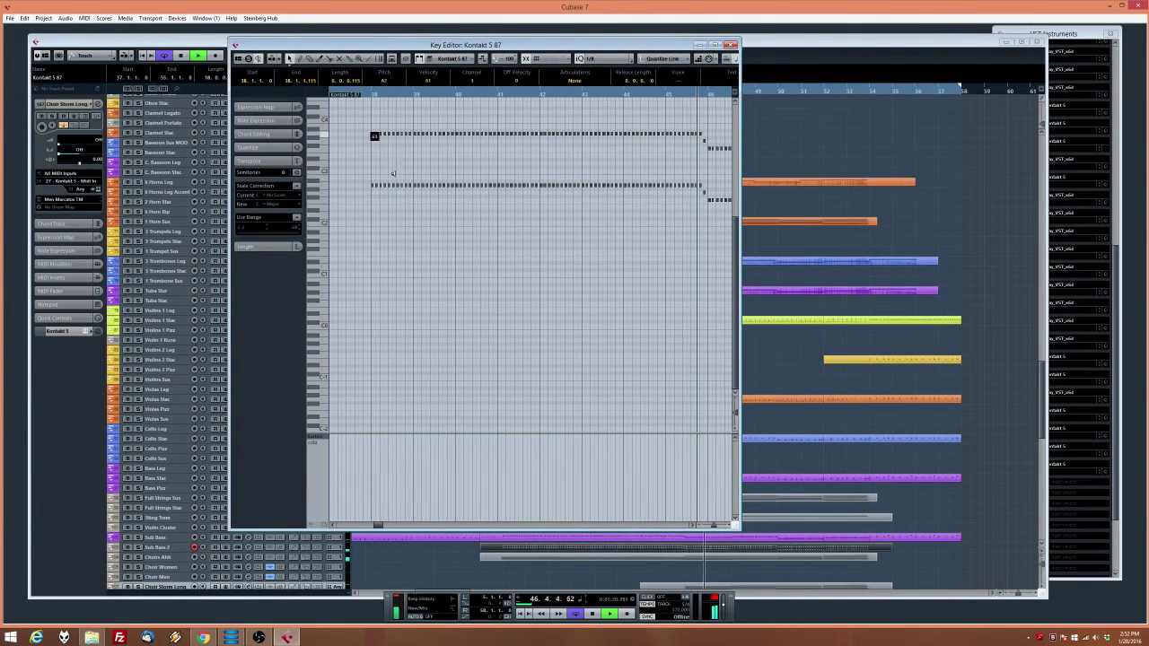
click(405, 184)
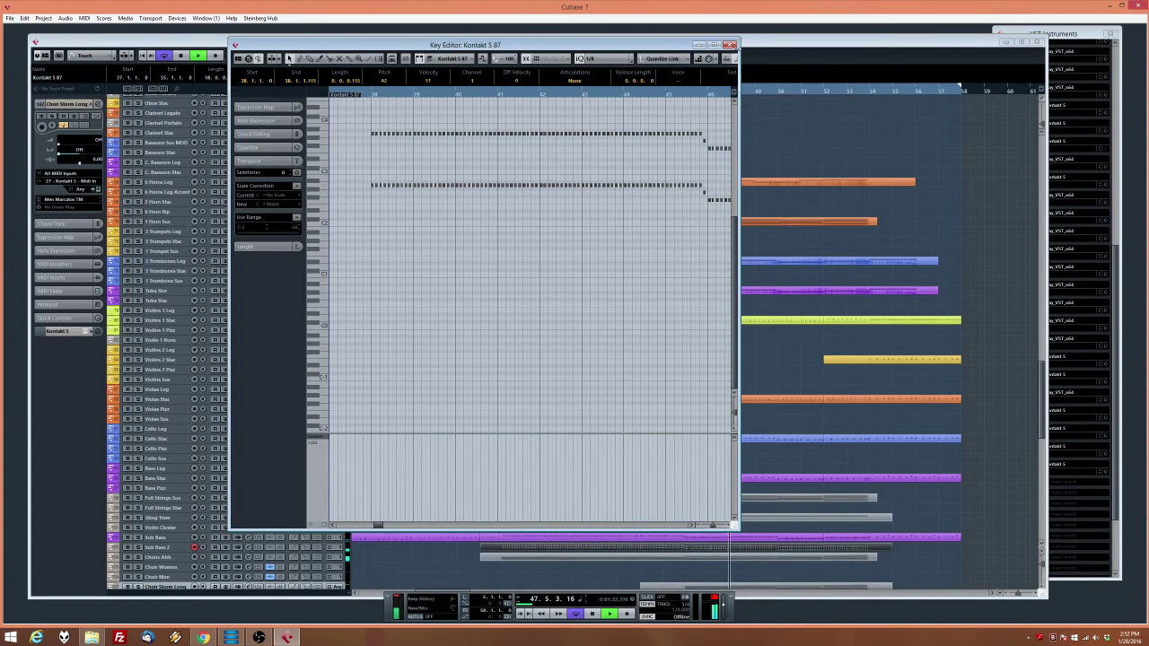
click(731, 45)
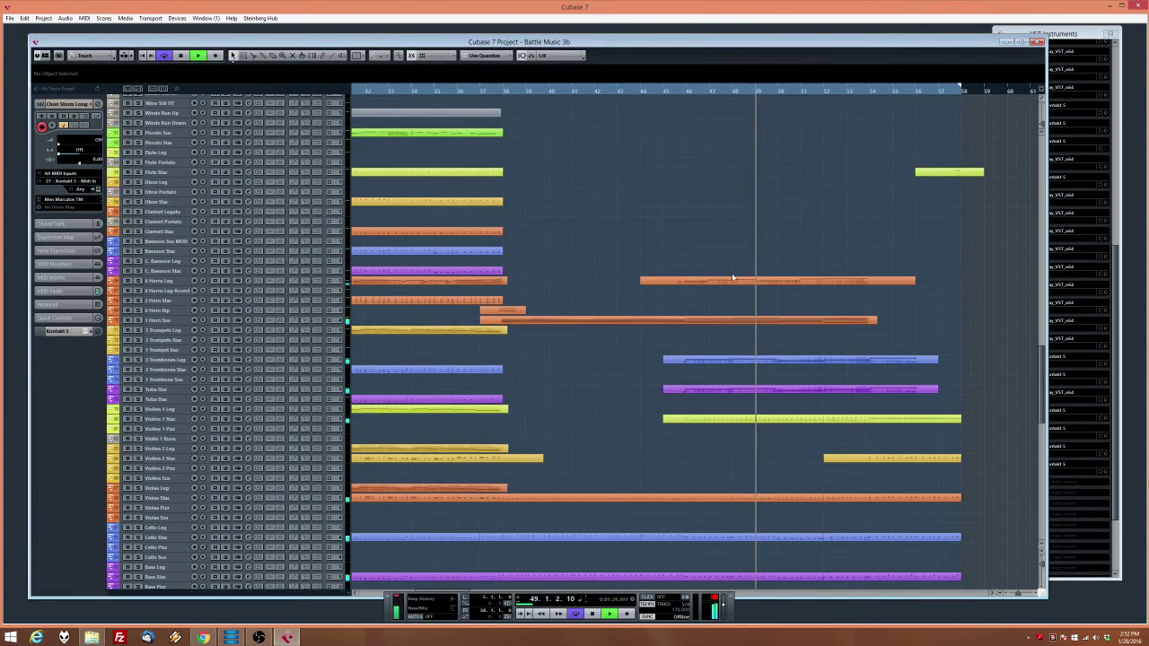
Open the 6 Horns Leg part spanning bars 44 to 56 and shift the short note before bar 48 to start at 47.5.1.0
click(737, 286)
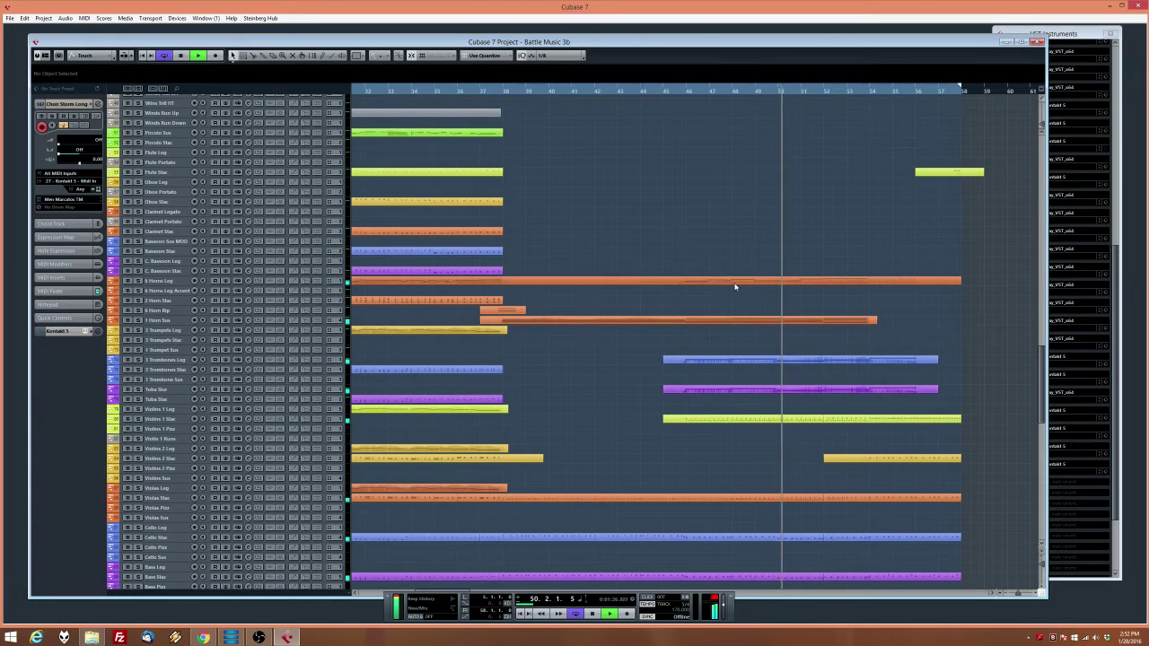
double_click(735, 285)
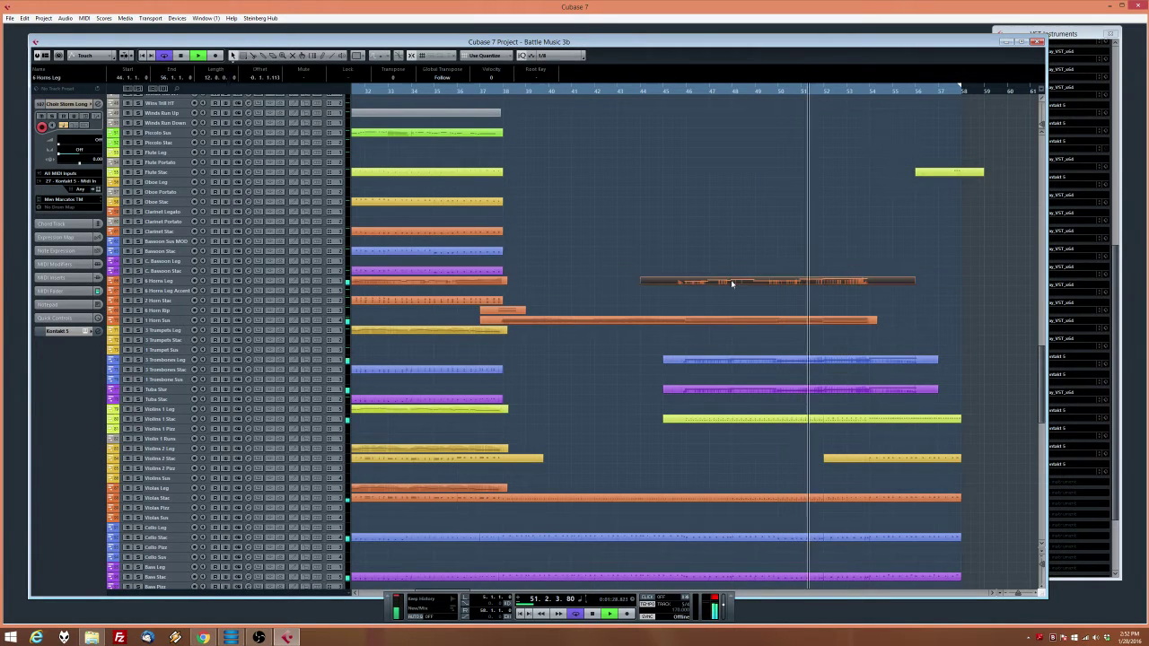
click(491, 288)
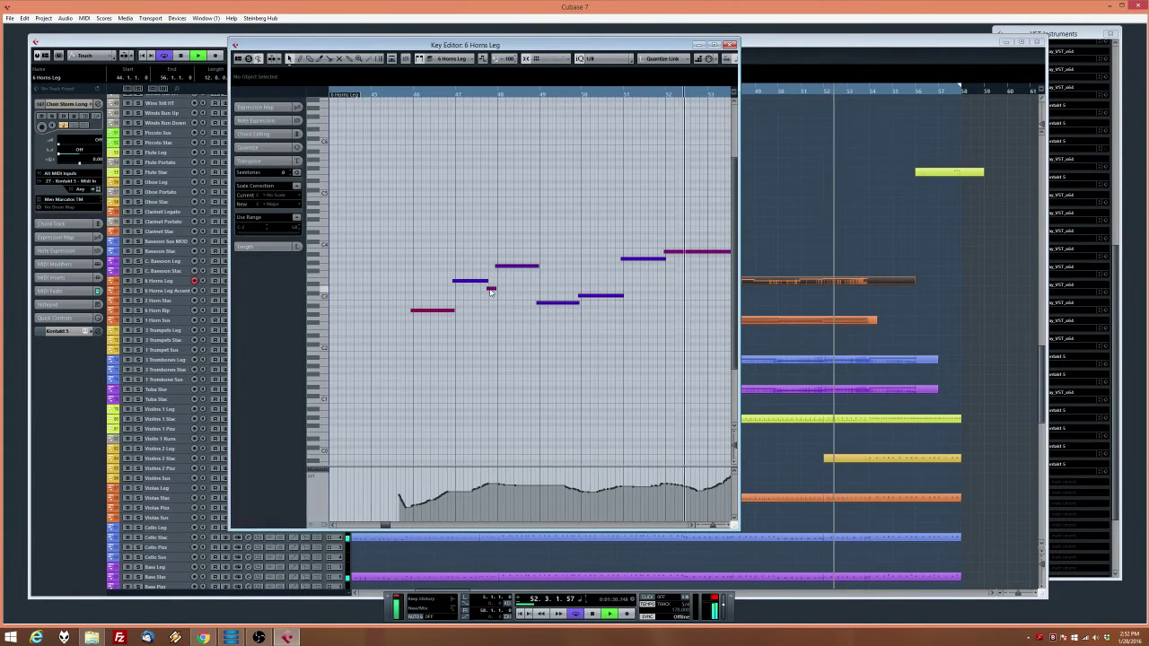
drag(491, 290, 492, 290)
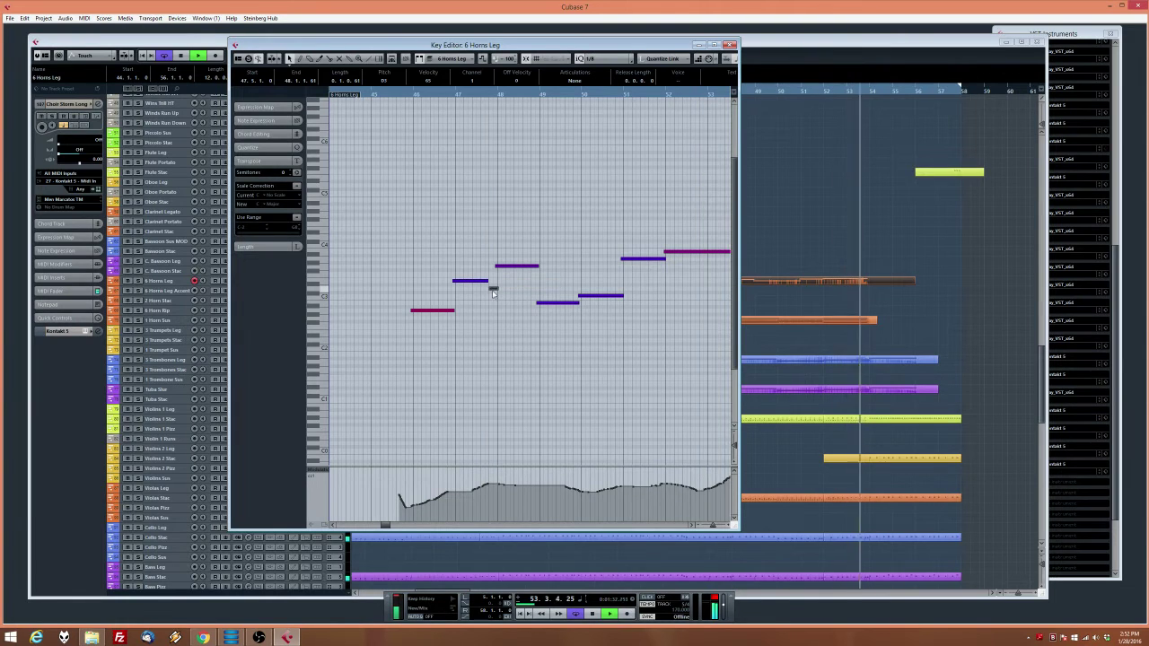
Set the quantize value to 1/32, start the short horn note at 47.4.4.60 with the preceding note extended to meet it, and close the note editor
click(620, 59)
click(612, 135)
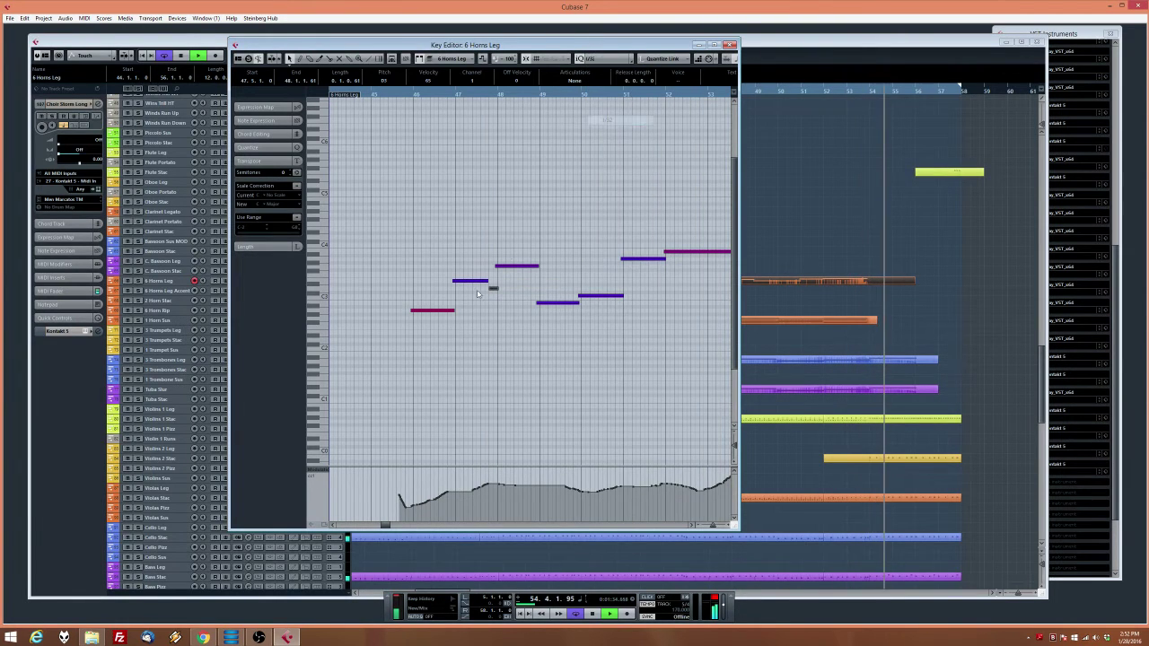
drag(487, 280, 487, 288)
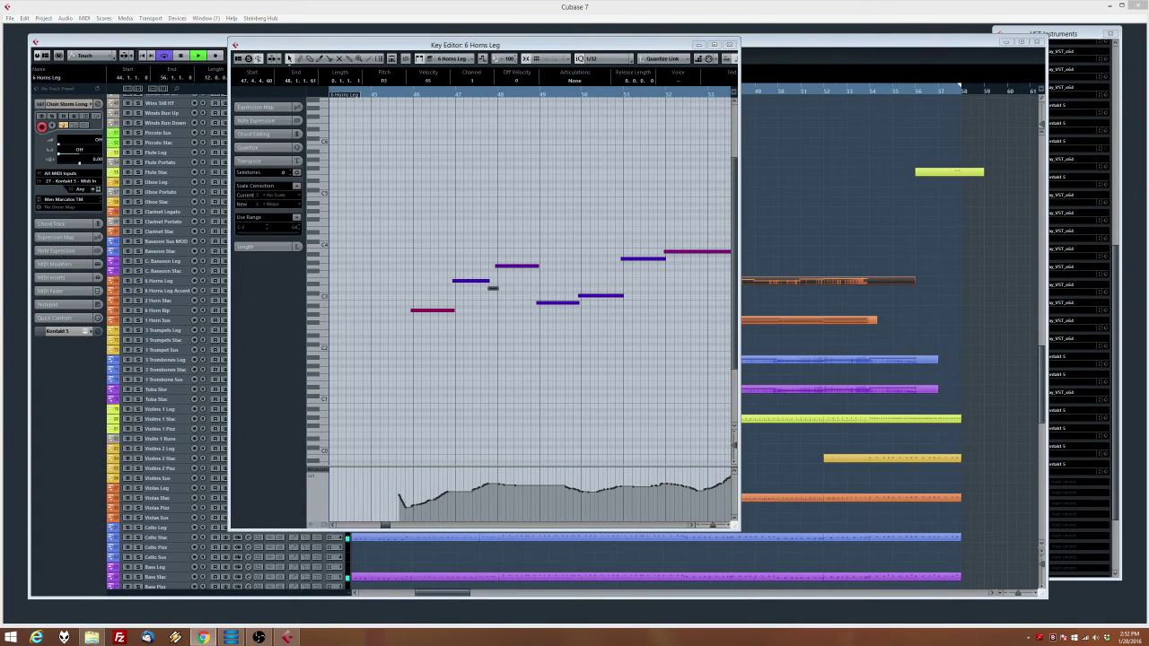
key(F2)
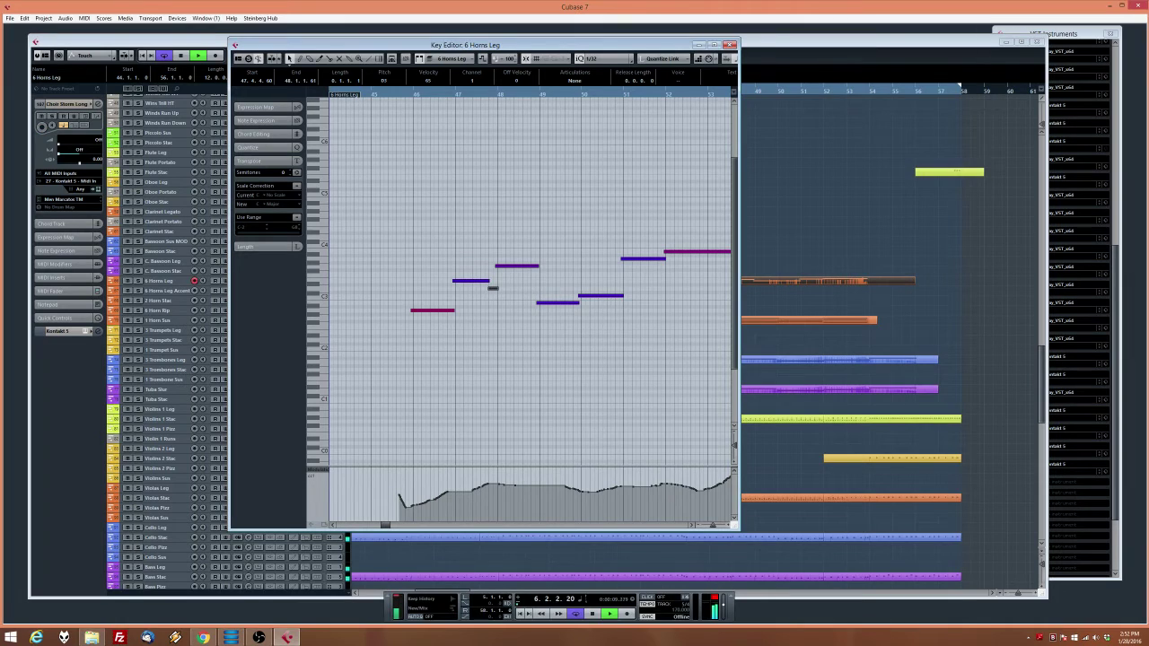
key(F2)
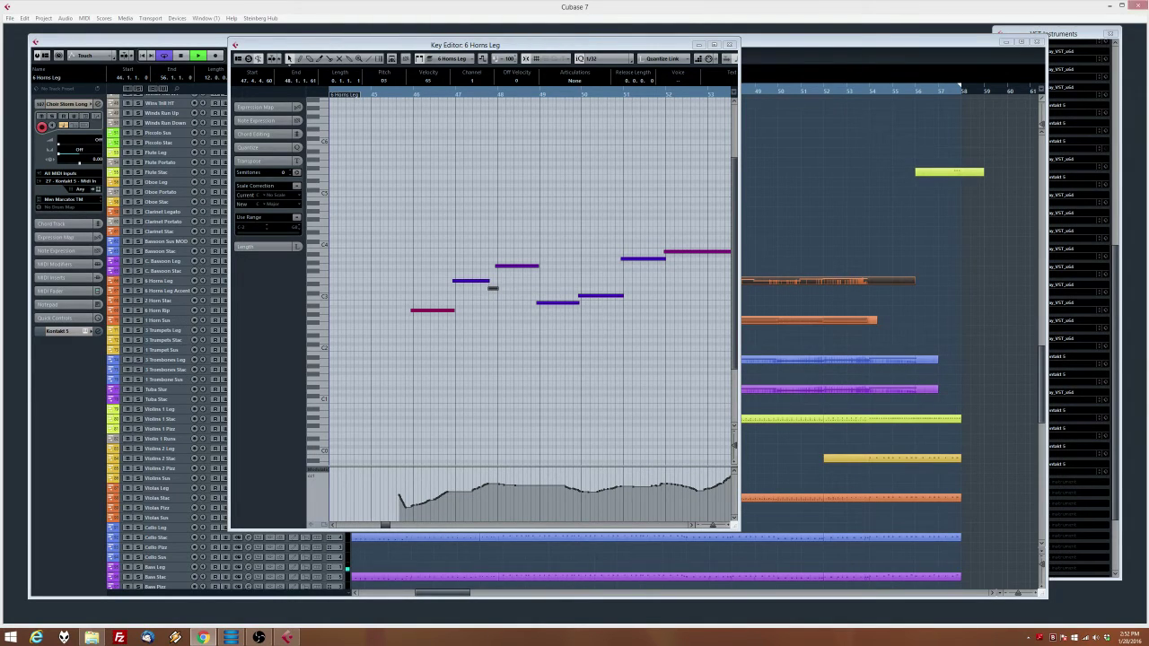
click(733, 49)
click(731, 45)
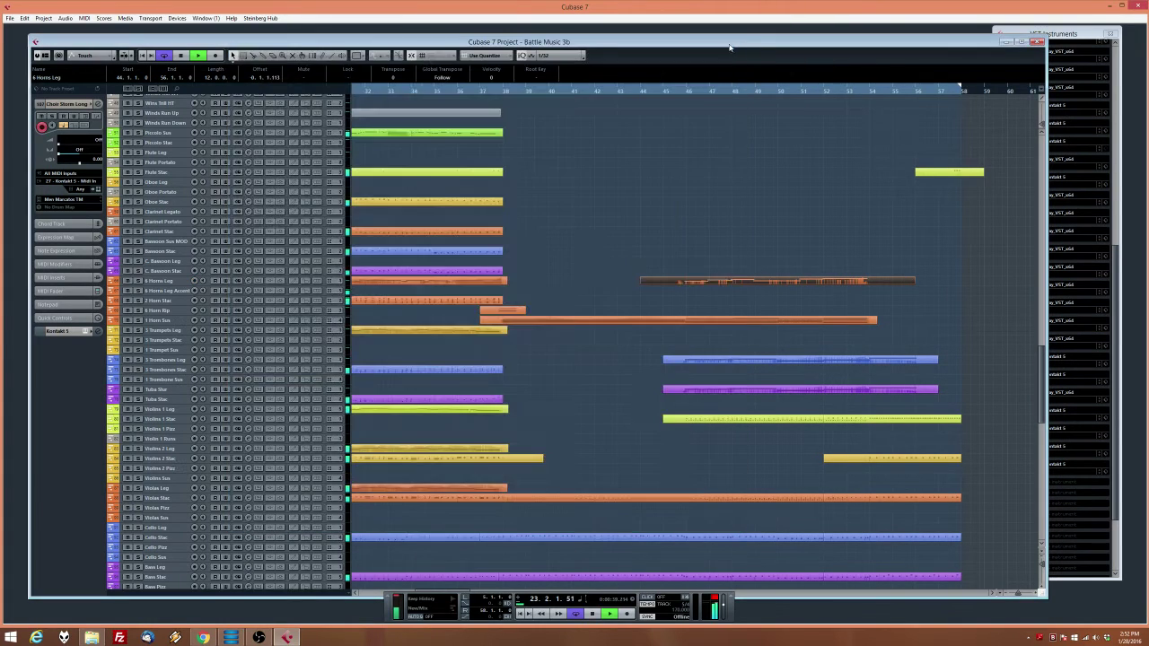
Delete the 6 Horn Rip part at bar 37 and play the transition from about bar 35
drag(613, 240, 763, 225)
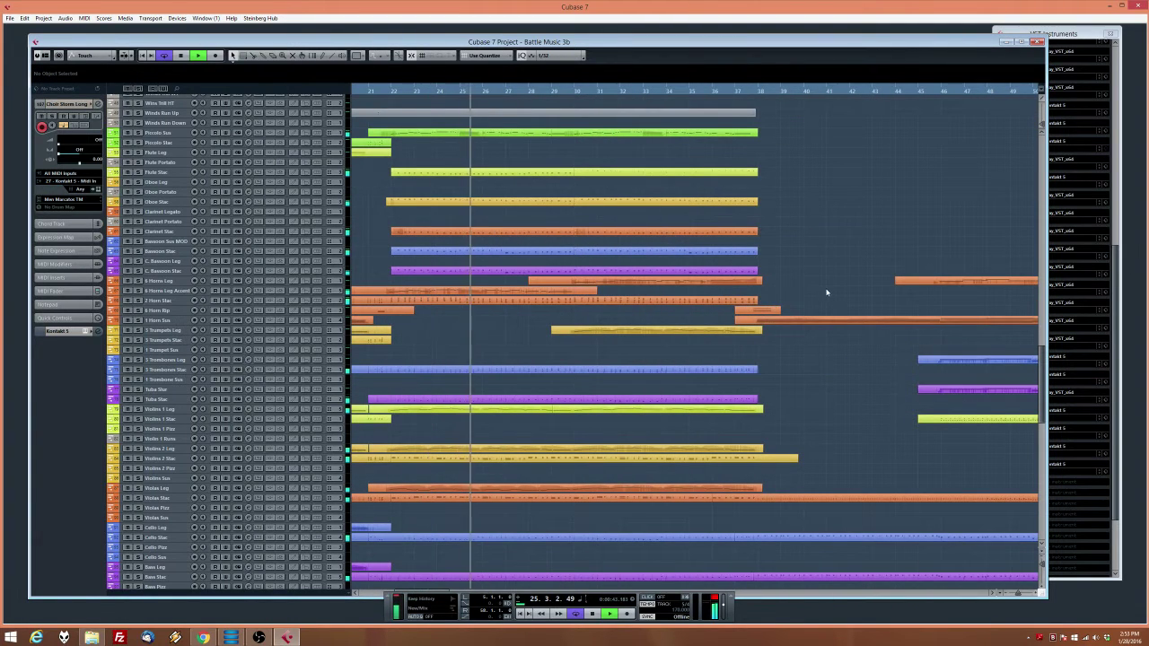
scroll(826, 283, down, 3)
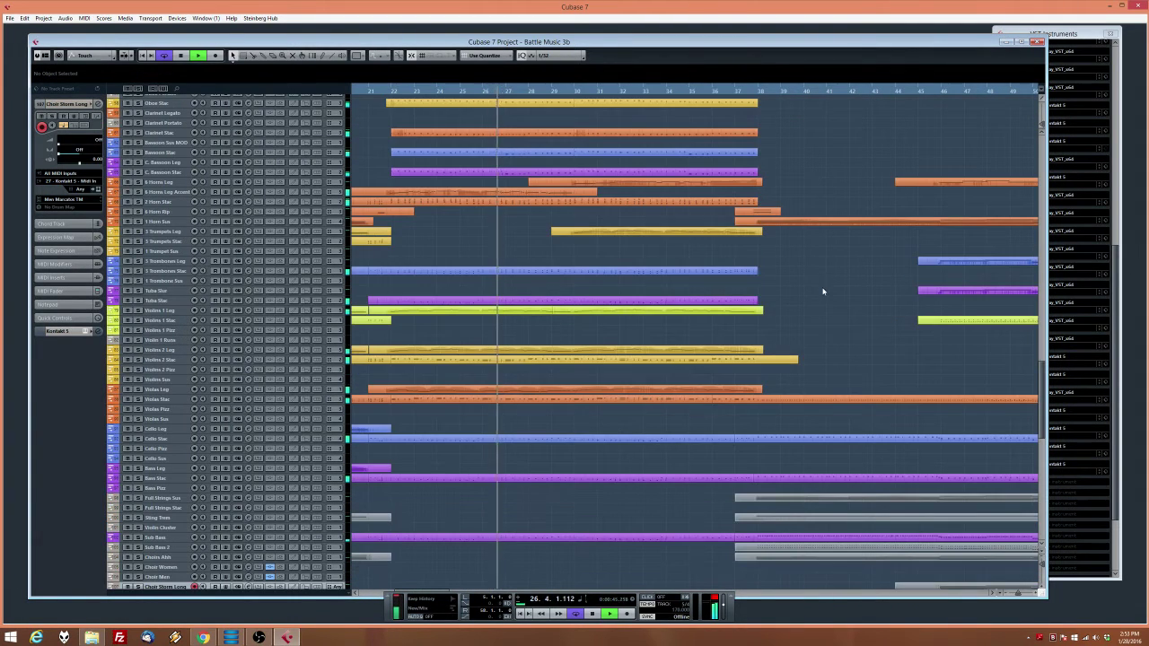
scroll(822, 290, down, 4)
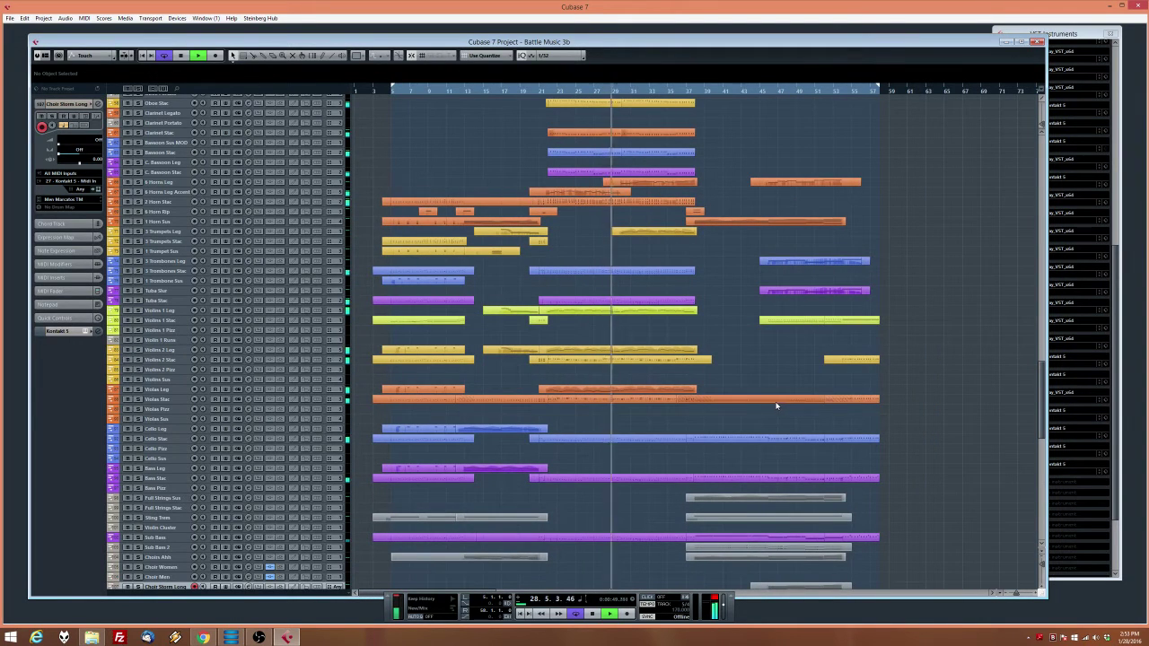
scroll(812, 392, down, 8)
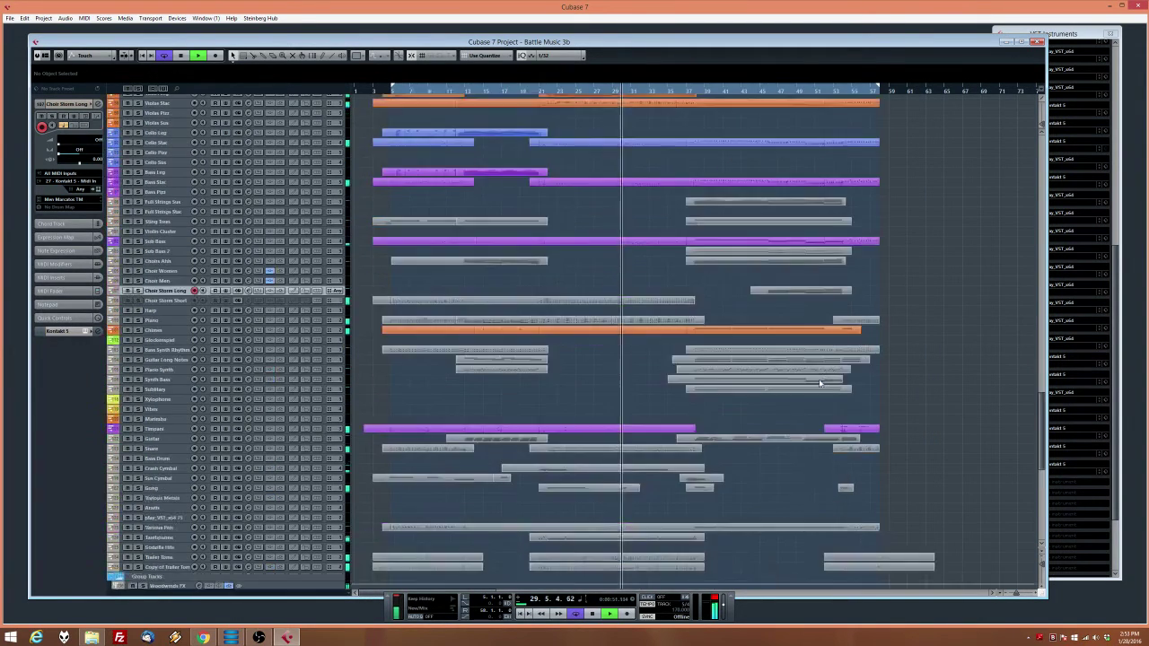
scroll(820, 384, up, 3)
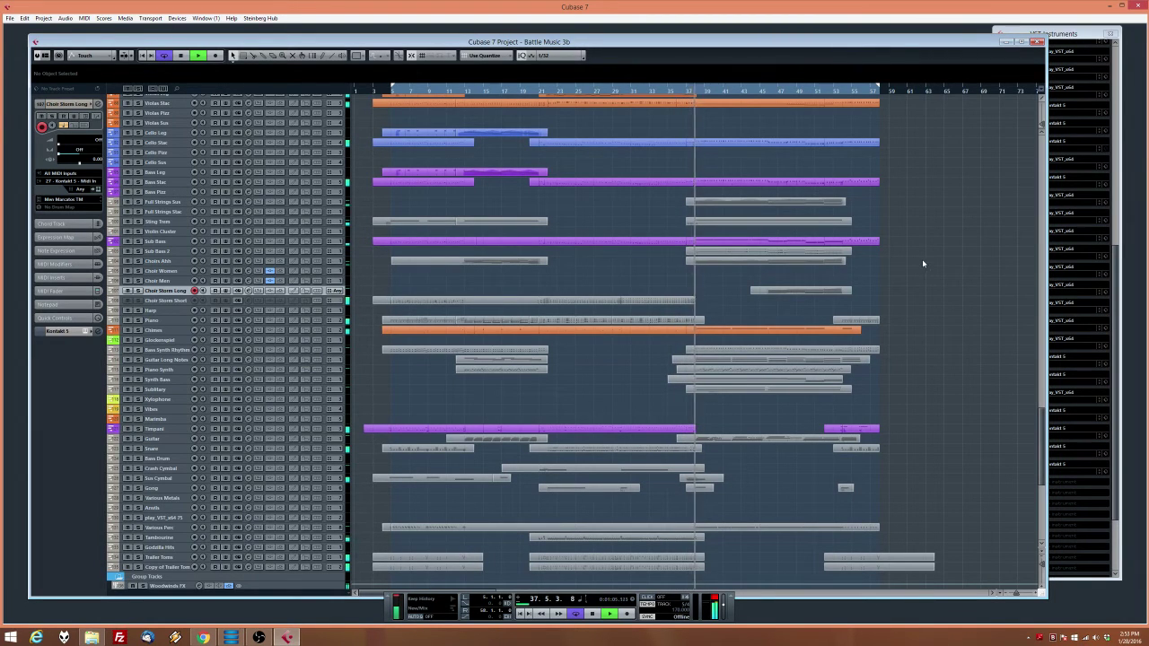
scroll(718, 341, up, 10)
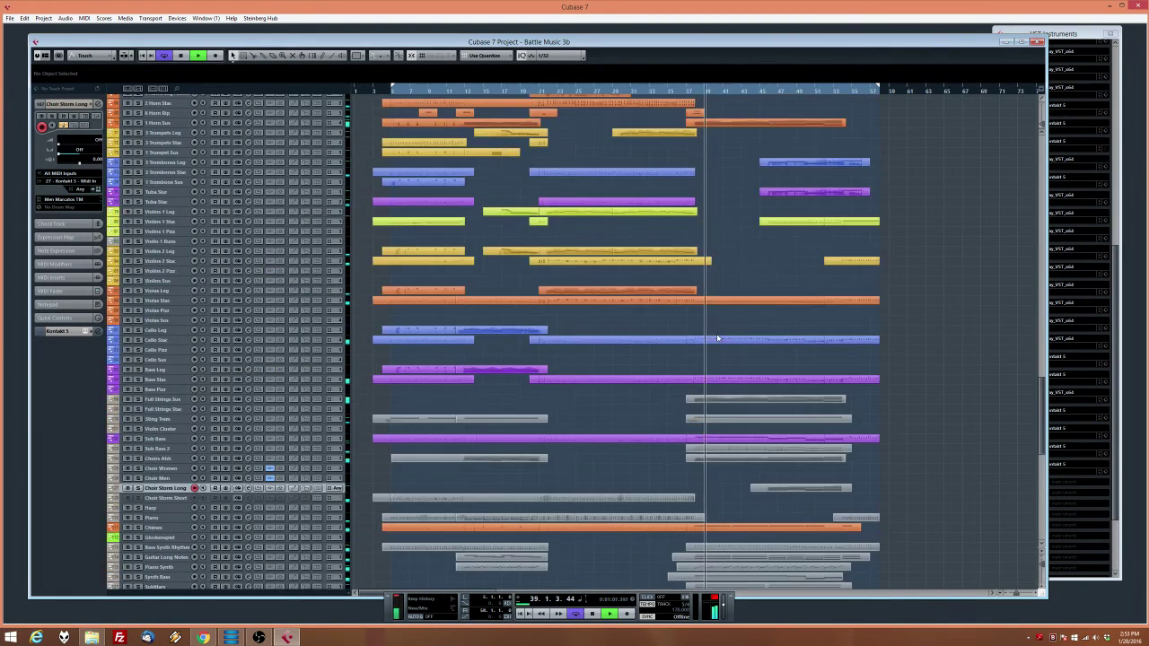
click(693, 212)
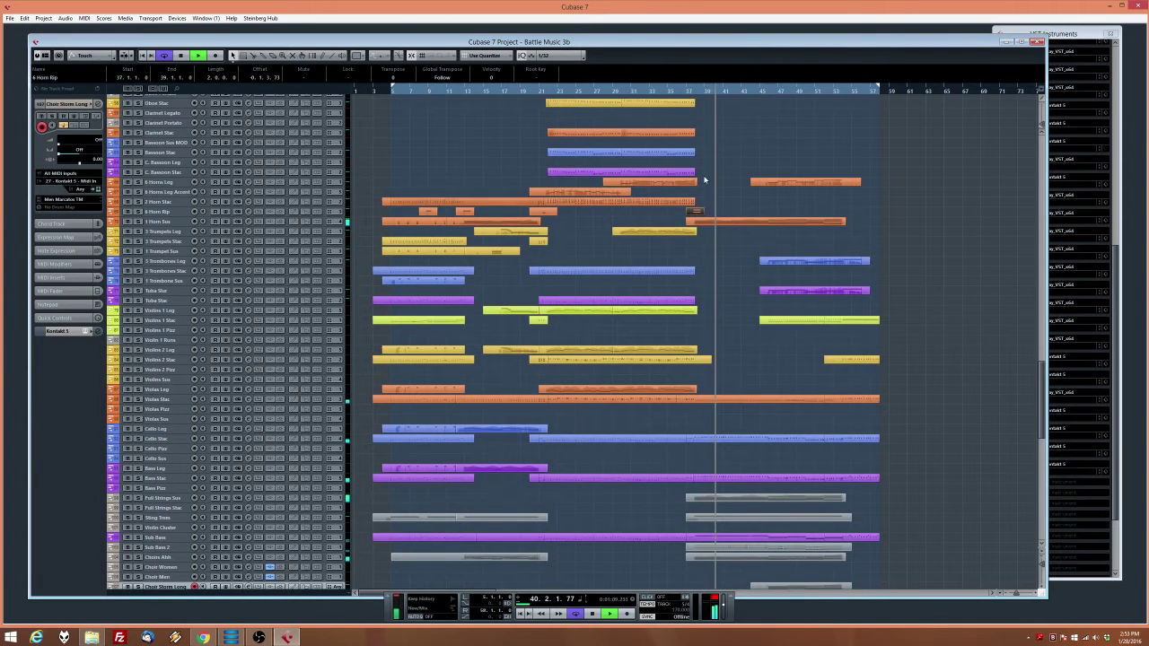
key(Delete)
click(666, 90)
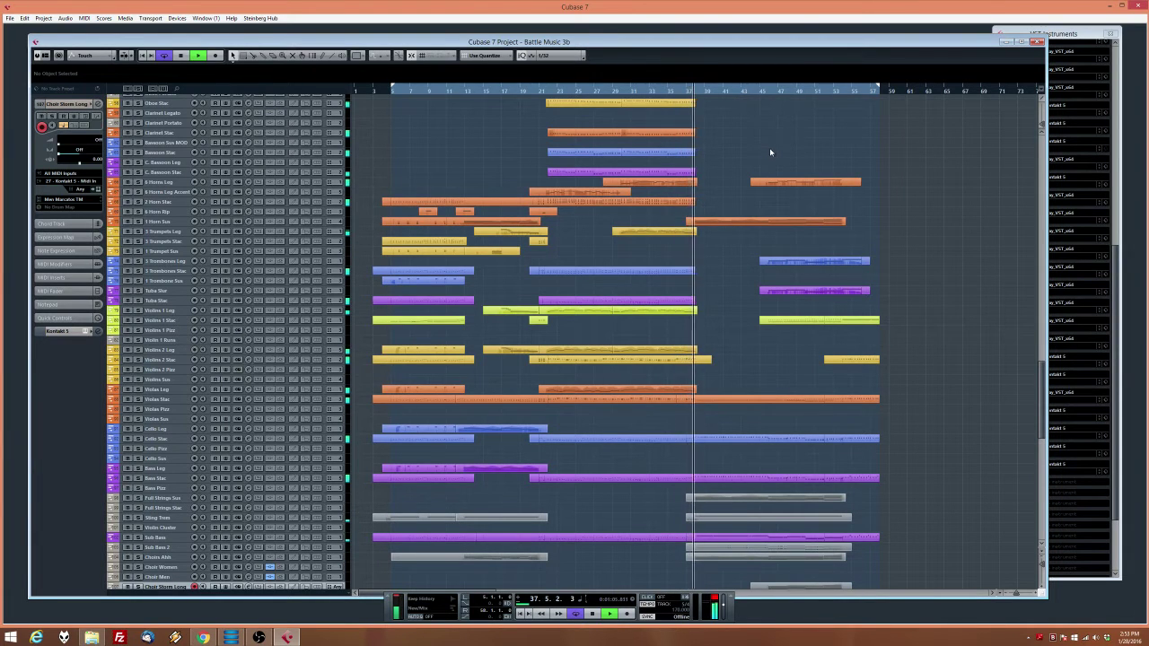
Locate and select the Sus Cymbal part around bars 36 to 41 while the transition plays
scroll(719, 254, down, 5)
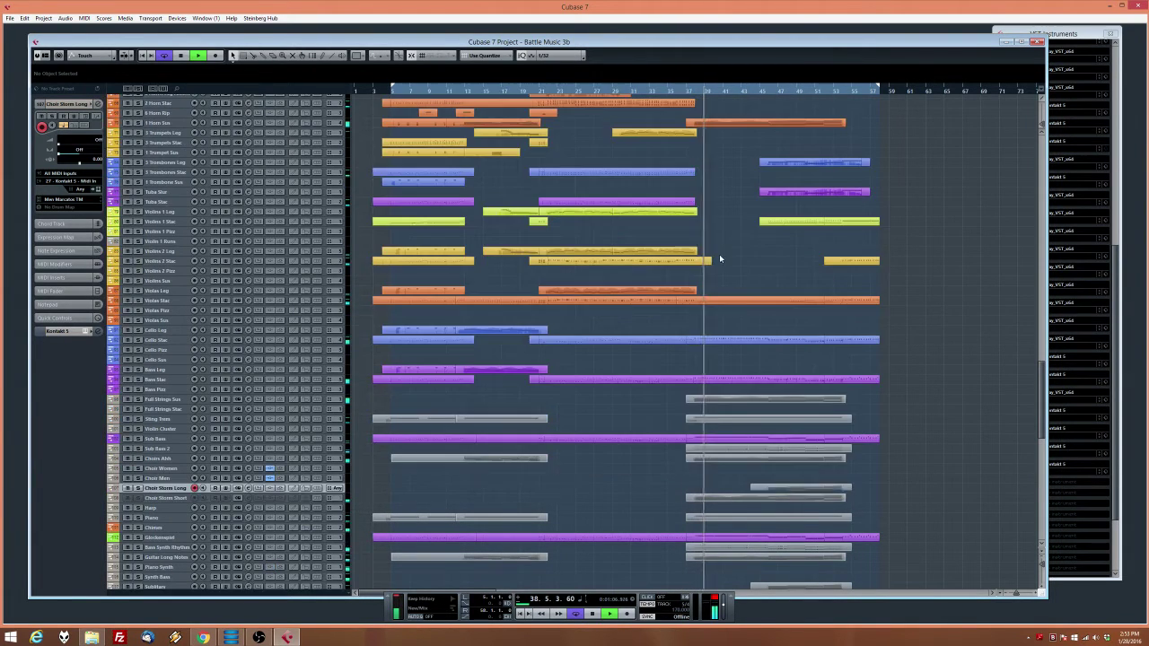
scroll(744, 402, down, 3)
scroll(755, 418, down, 3)
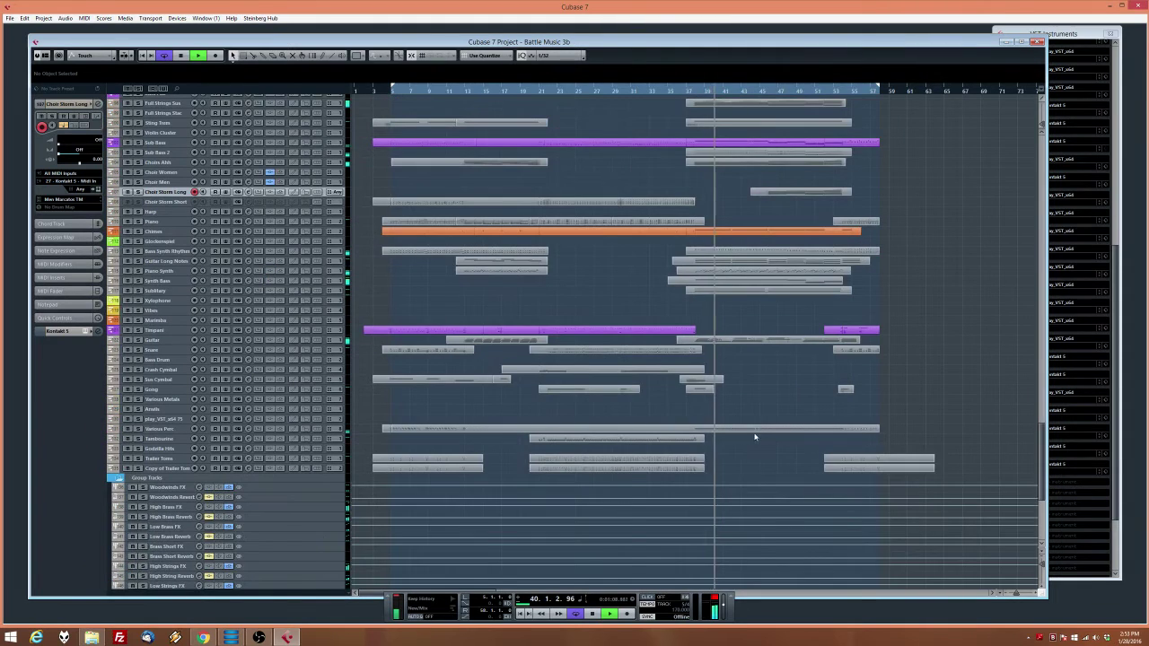
click(711, 381)
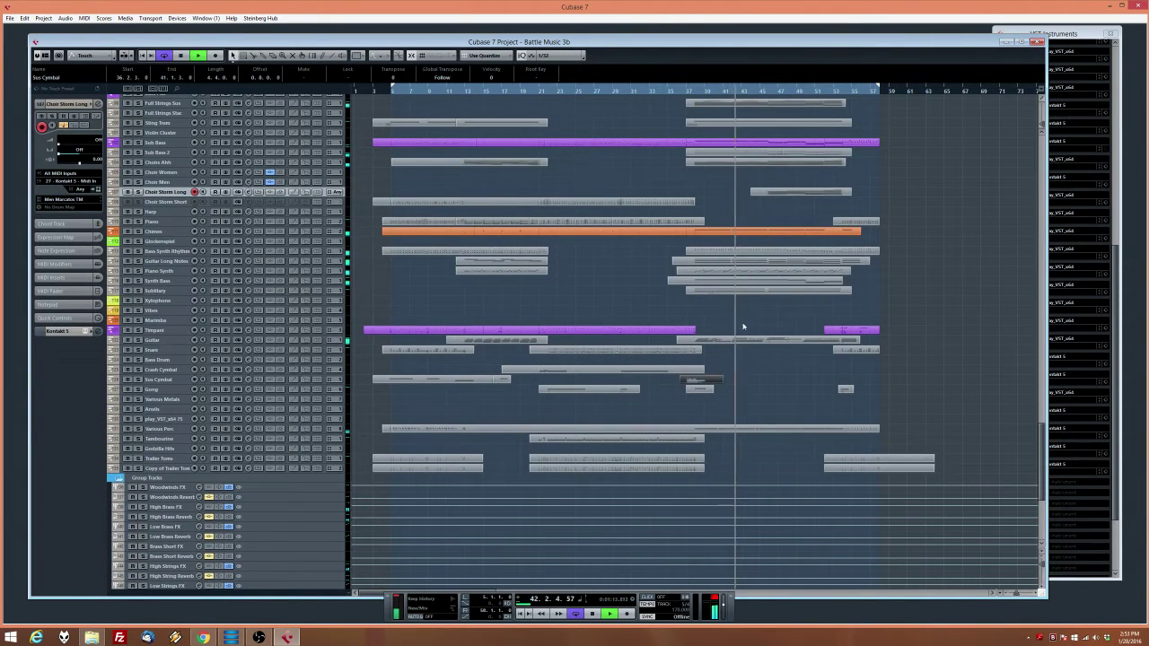
scroll(750, 362, up, 3)
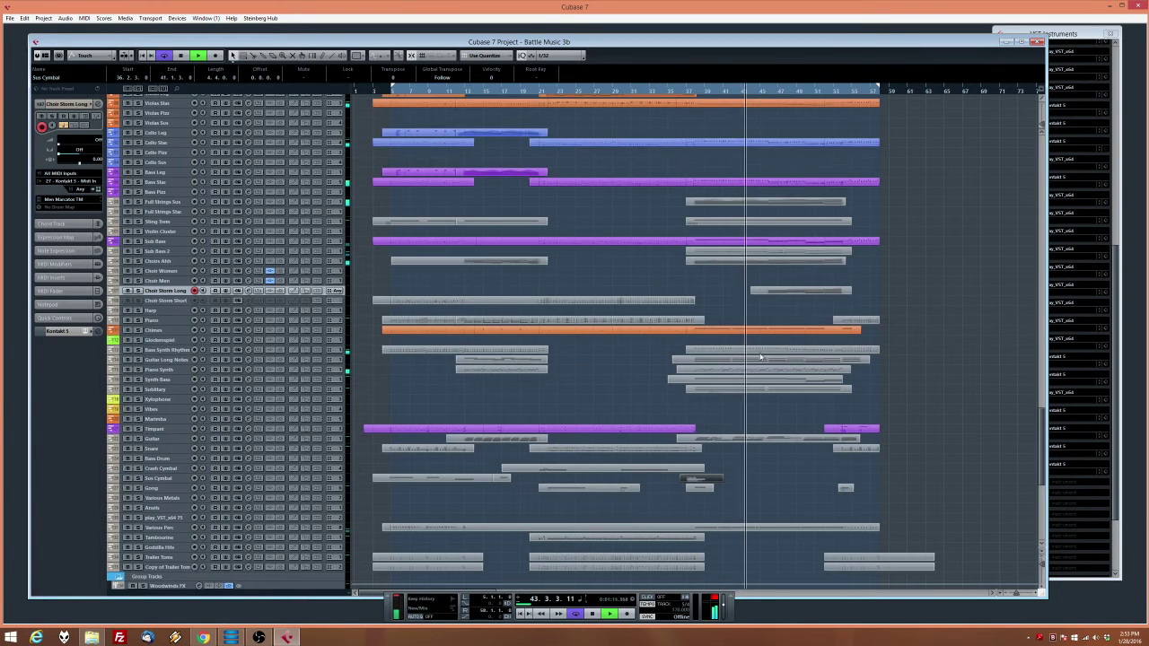
Open the Play instrument of the Guitar Long Notes track, solo that track, and play it from about bar 37
click(169, 359)
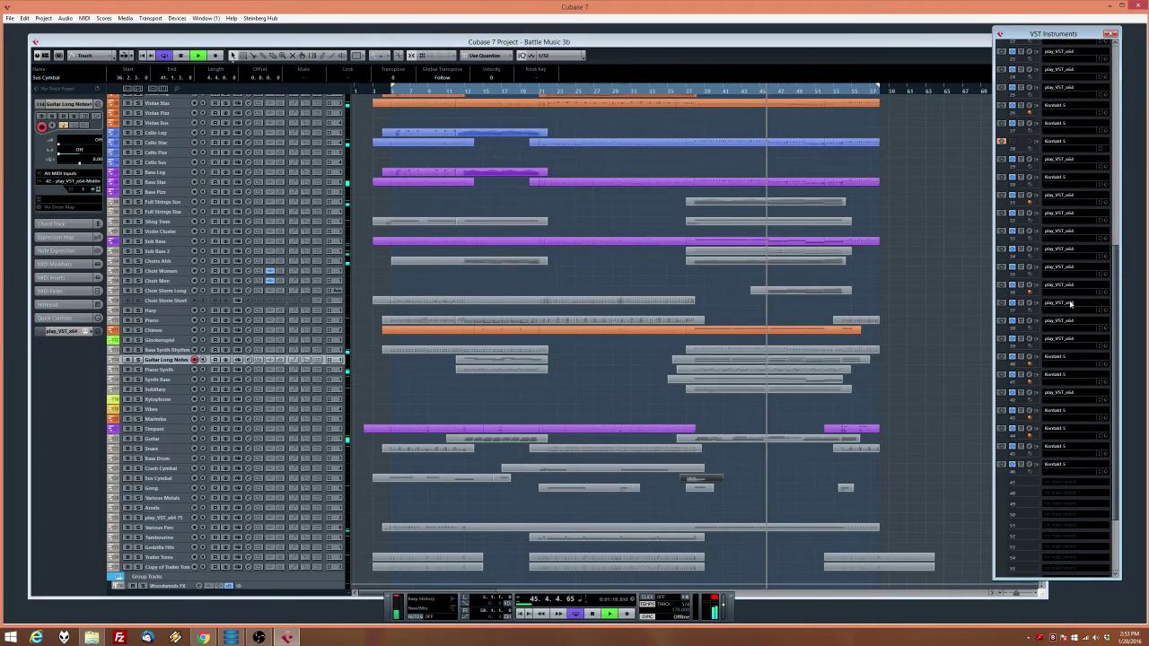
click(1030, 393)
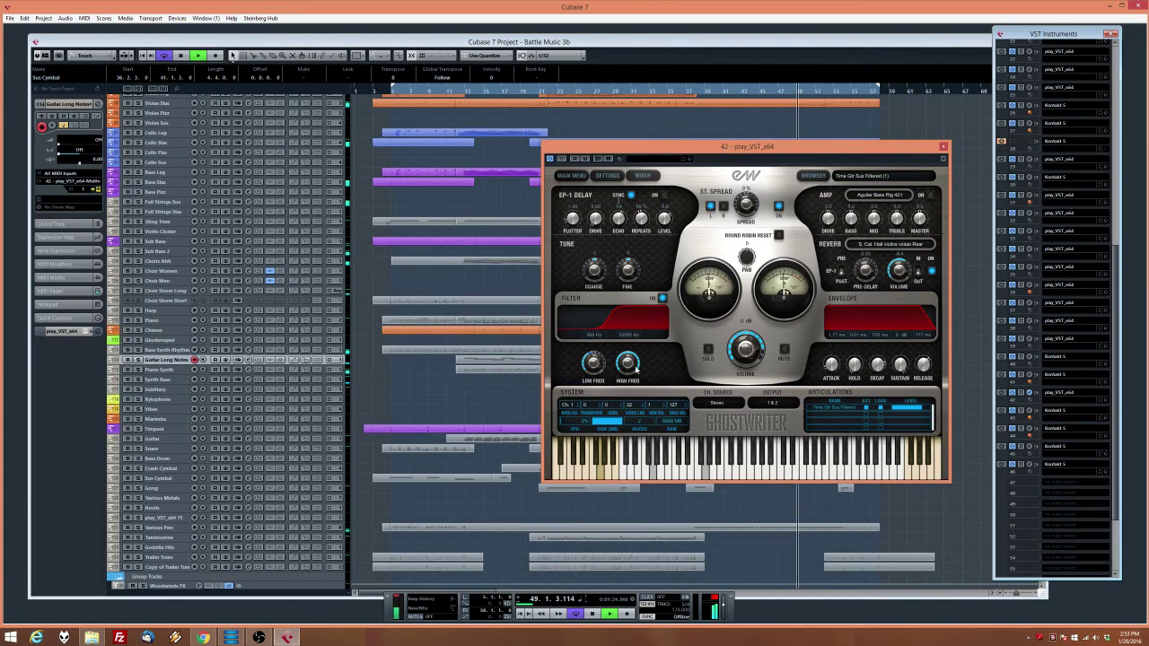
click(139, 359)
click(691, 92)
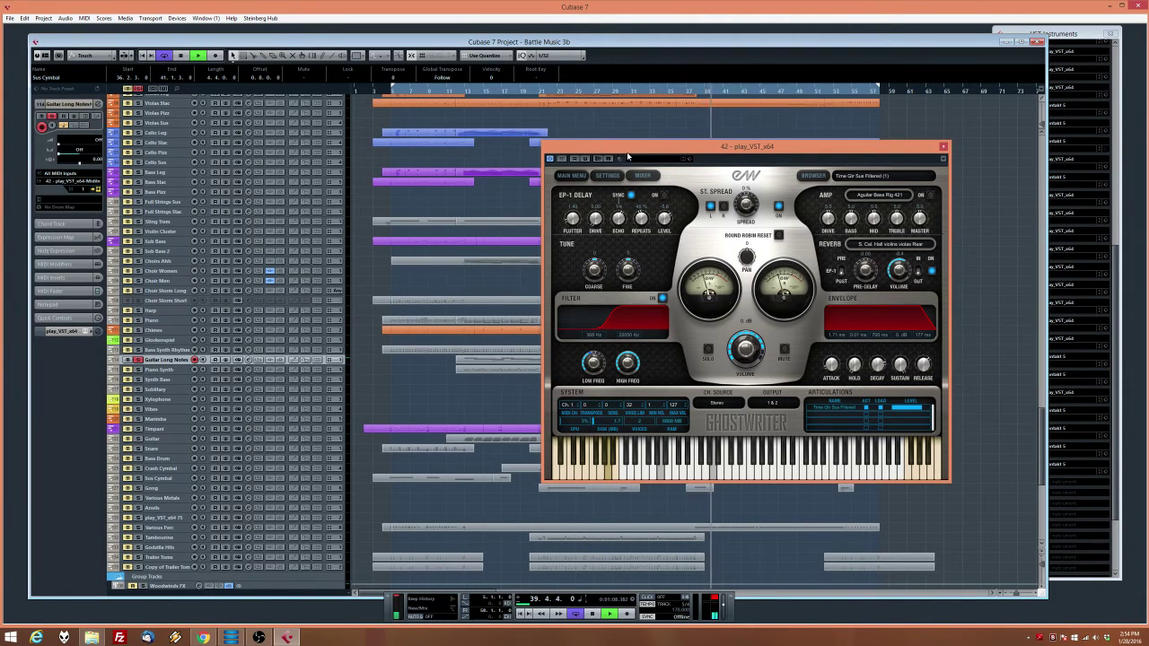
Solo the Guitar track along with Guitar Long Notes and close the Play instrument window
drag(626, 157, 919, 146)
click(144, 439)
click(139, 439)
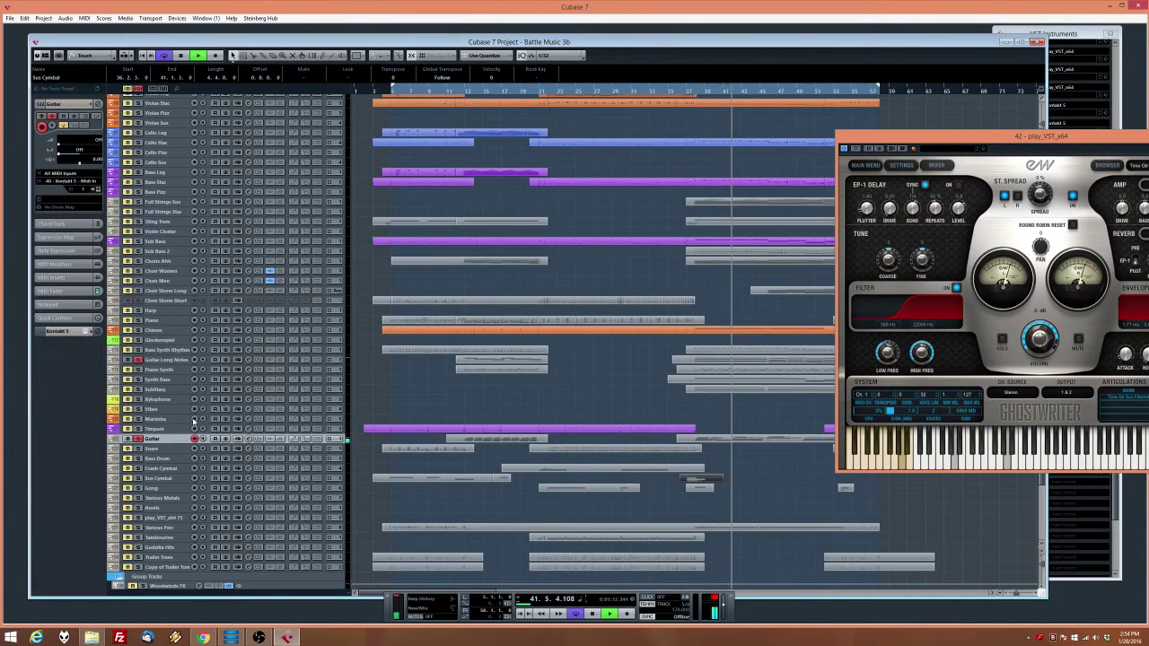
drag(1092, 138, 787, 144)
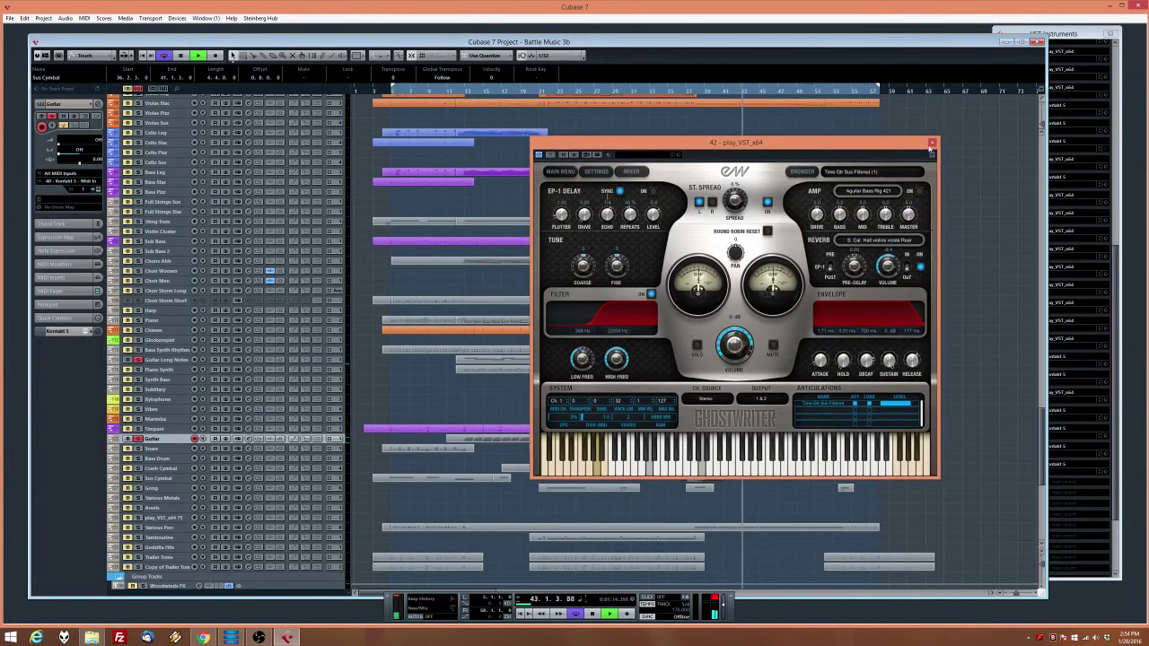
click(932, 142)
Open the Guitar track's Kontakt 5 instrument, slightly adjust the Guitar Trem volume, stop playback, and close the instrument
click(1045, 290)
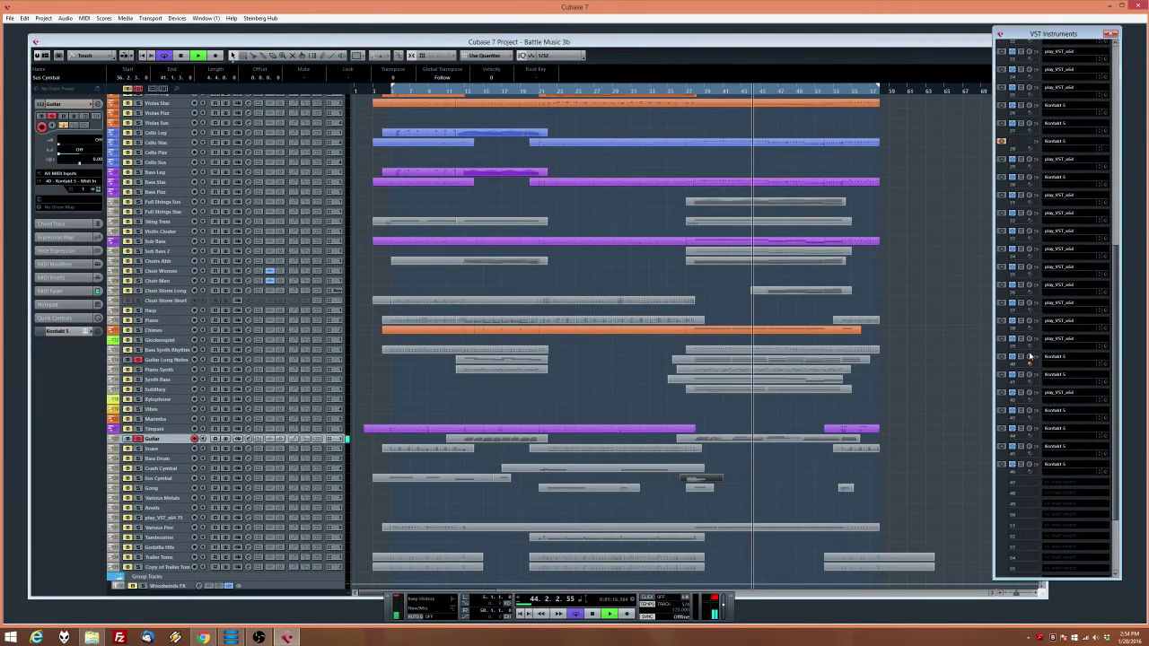
click(1028, 357)
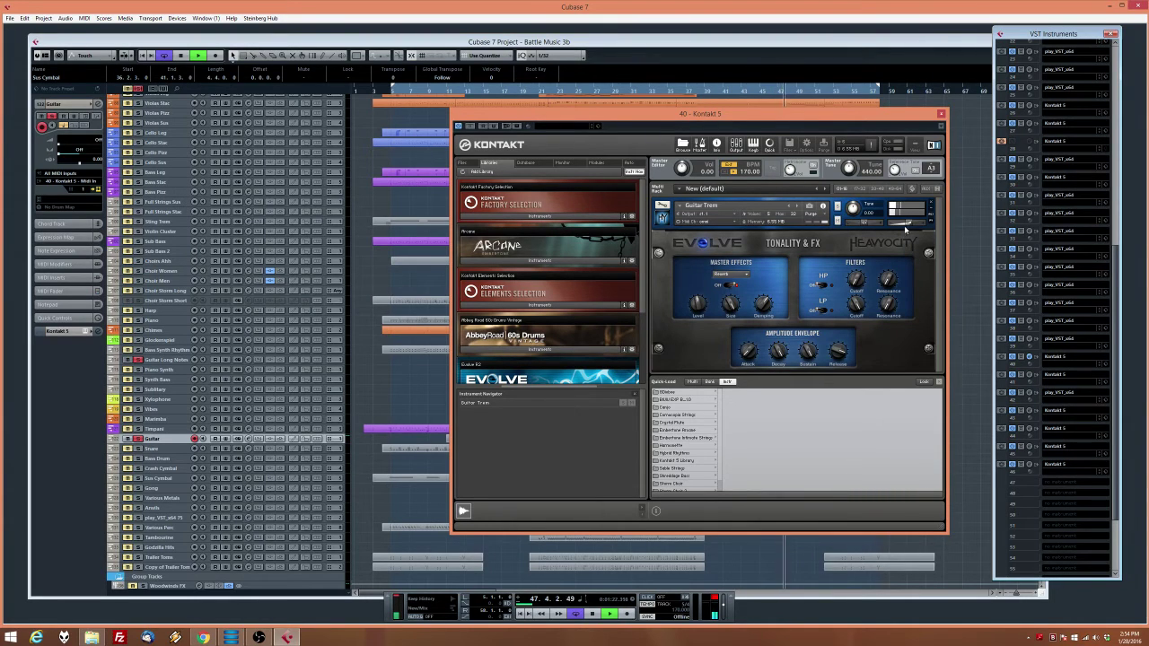
drag(903, 223, 905, 223)
click(961, 251)
key(space)
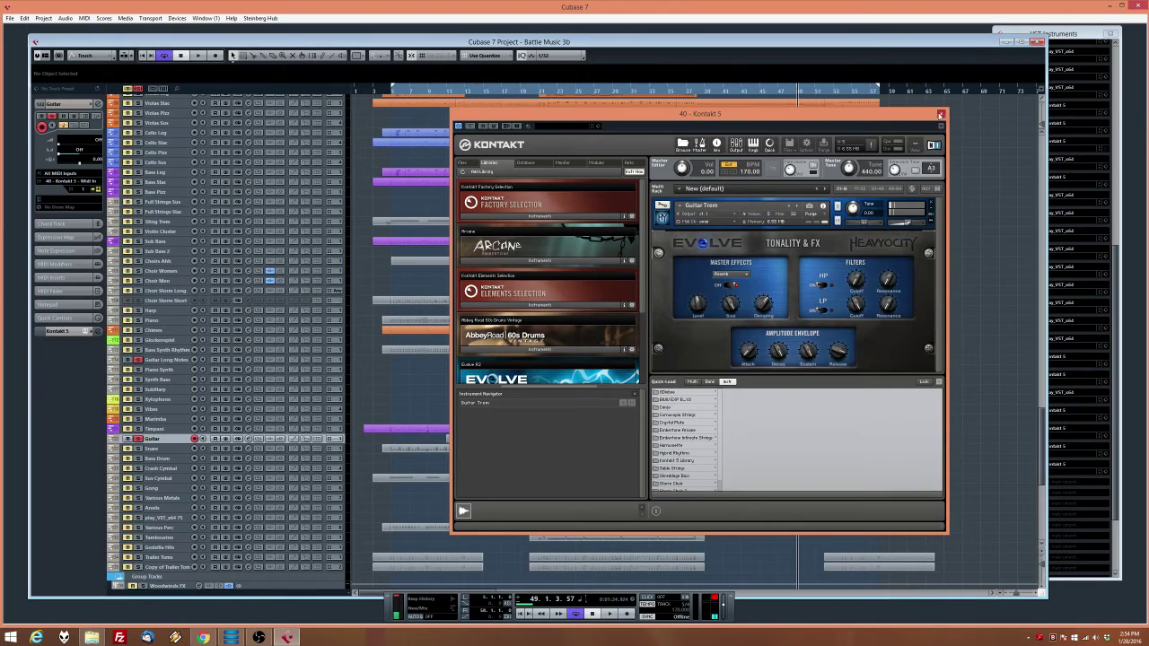
click(940, 115)
Open the later Guitar part for note editing, raise the three repeated notes around bars 44 to 45 by two semitones, and play them
double_click(770, 441)
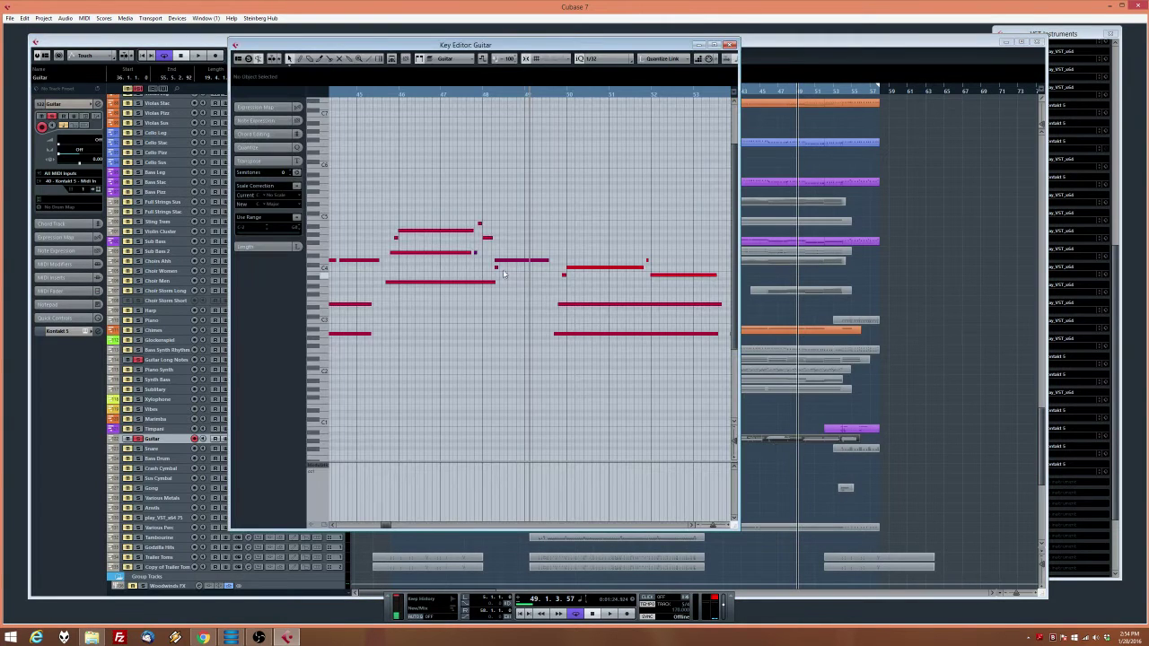
drag(358, 243, 326, 229)
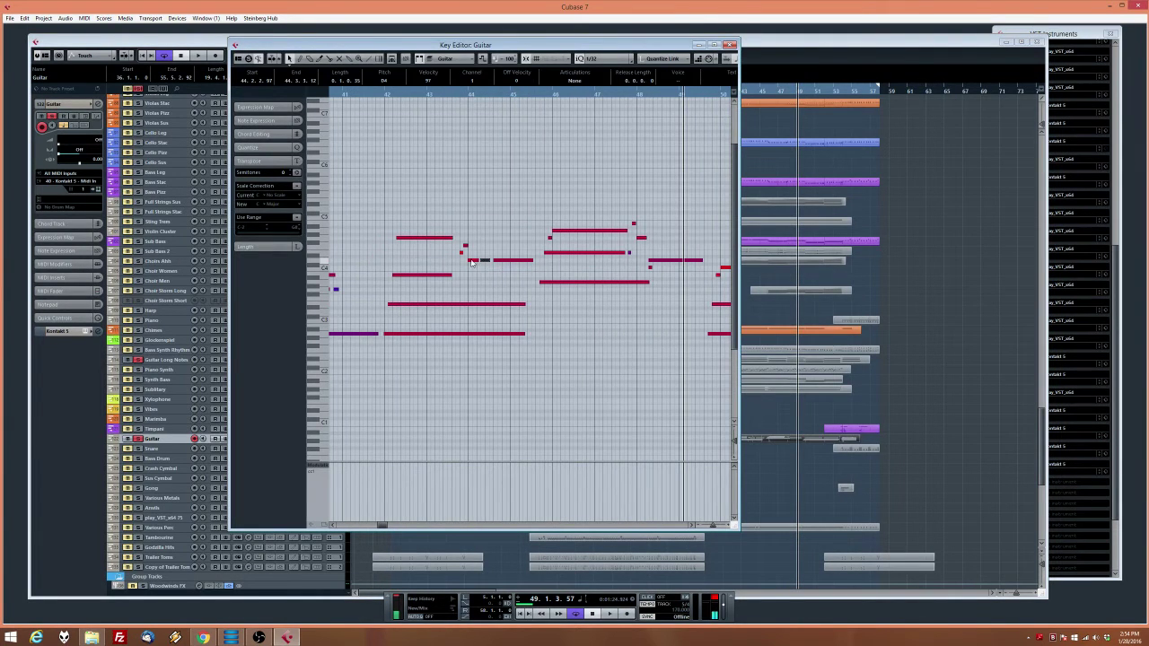
click(454, 94)
key(space)
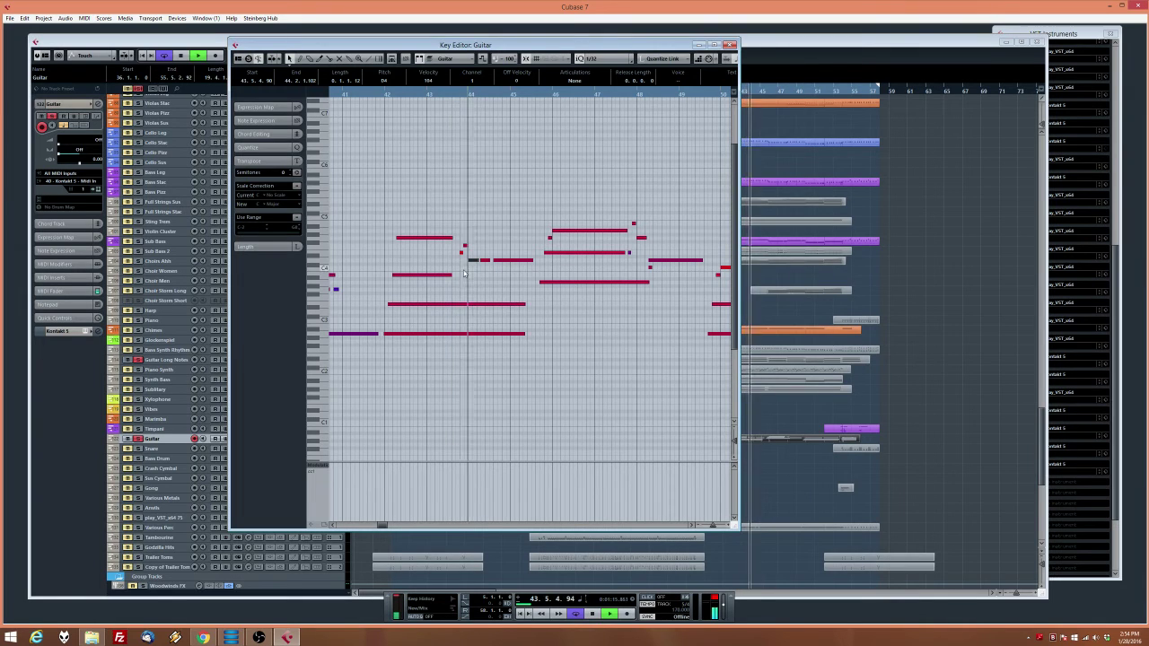
mouse_move(469, 260)
mouse_down()
mouse_move(518, 266)
mouse_move(472, 261)
mouse_up()
key(space)
key(Up)
key(Up)
key(space)
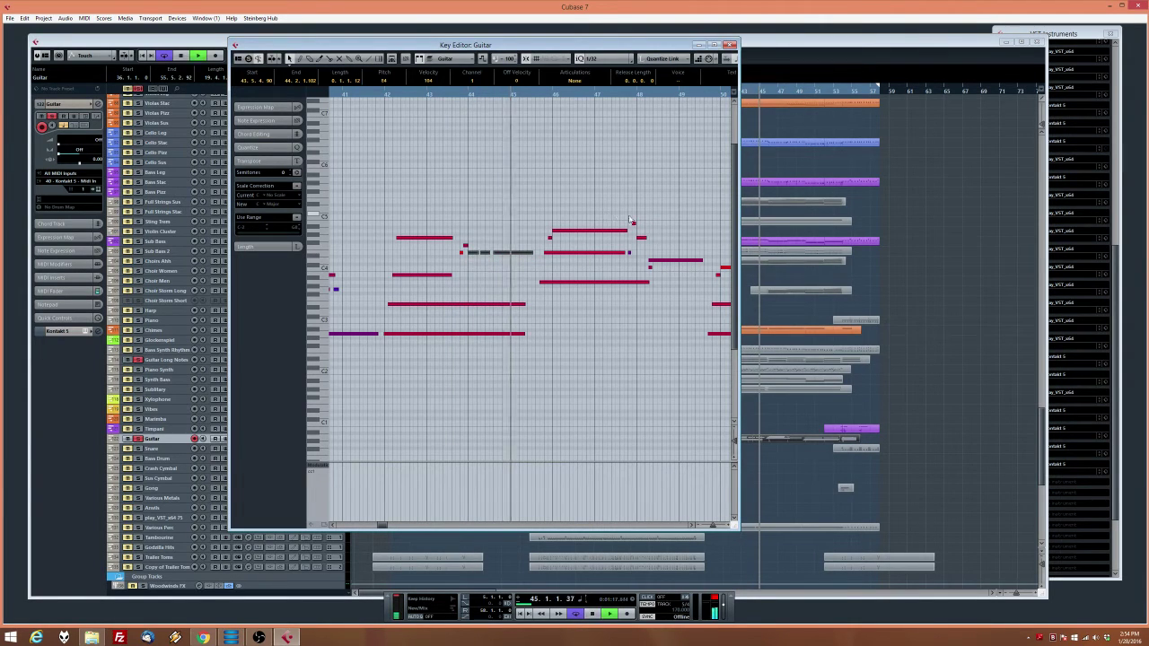
Lower the pitch of the short guitar note at 48.2.2.96 and play on from about bar 48
click(607, 216)
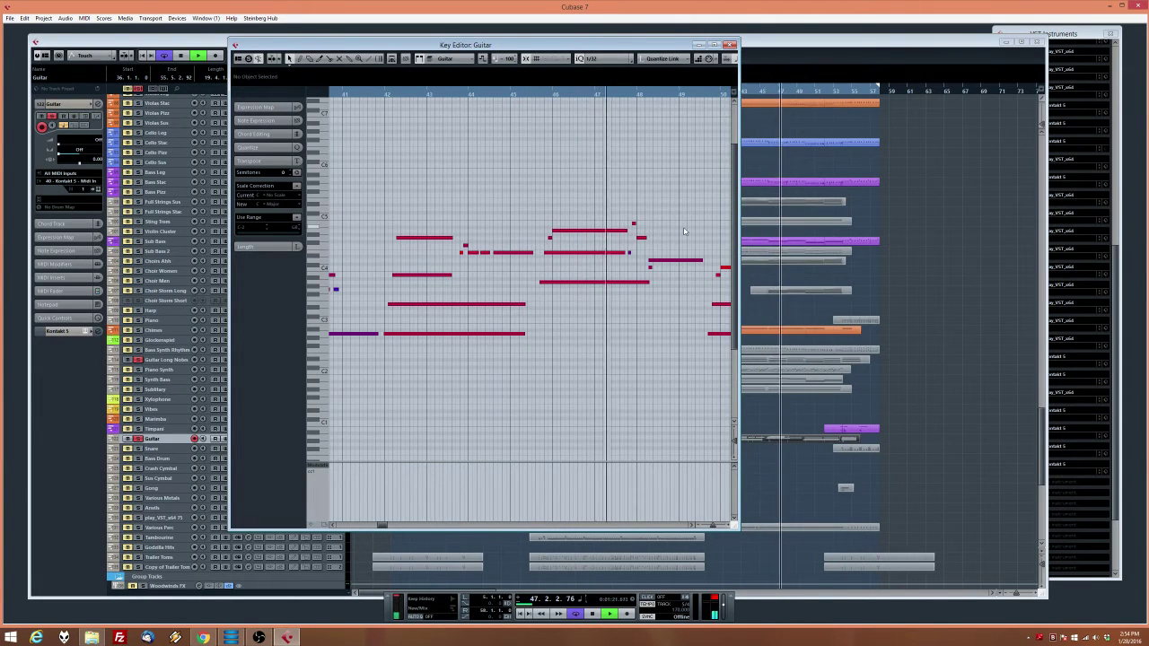
key(space)
click(650, 266)
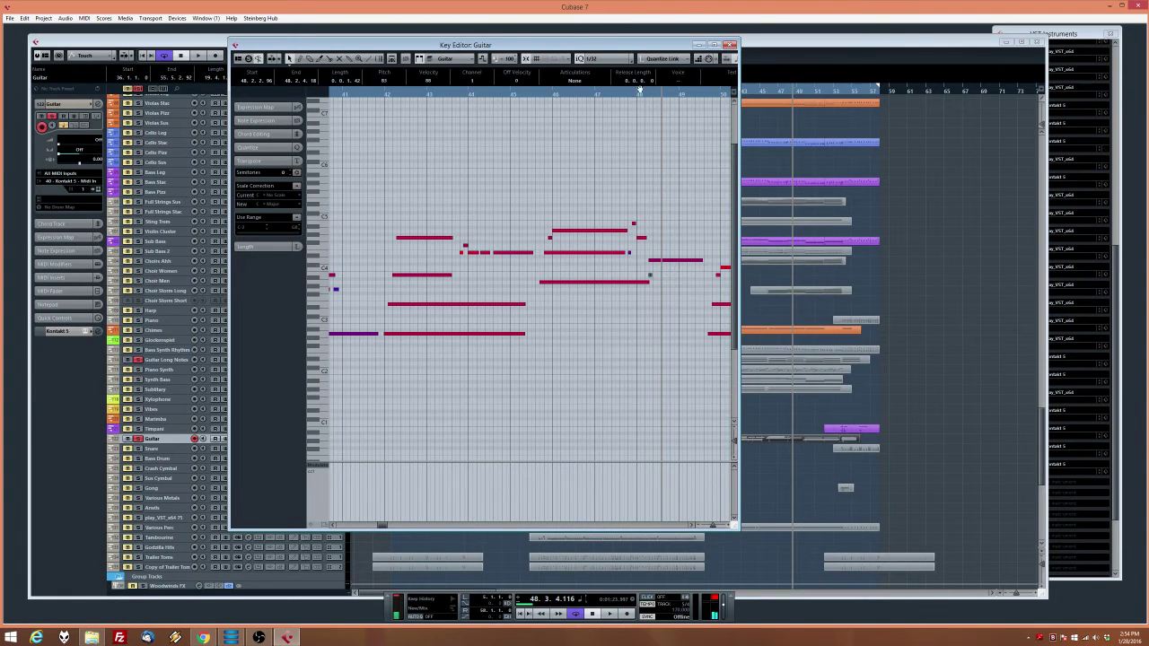
key(space)
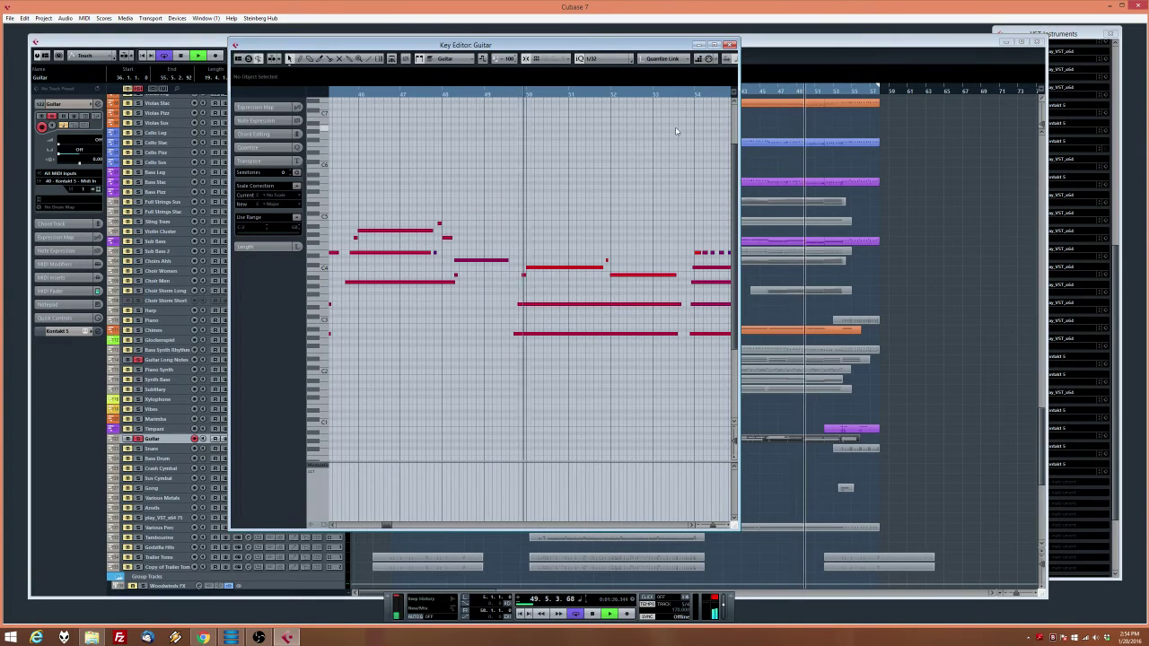
Return to the project, reopen the Guitar track's Kontakt 5 instrument, and play the section from about bar 38
click(774, 146)
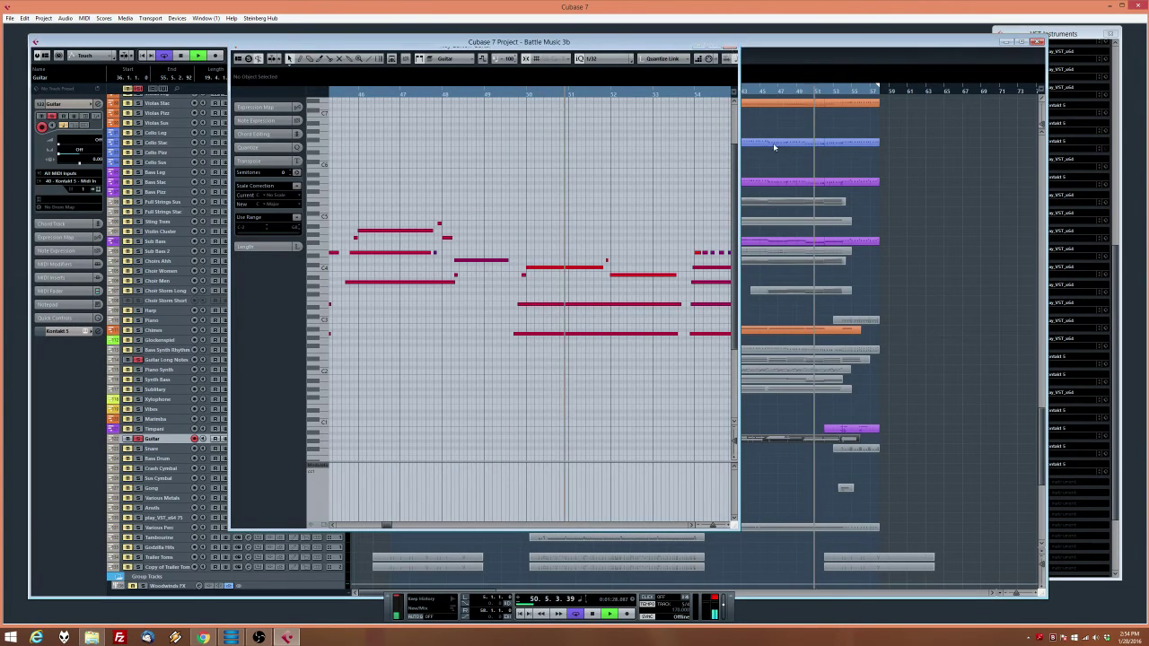
click(1113, 412)
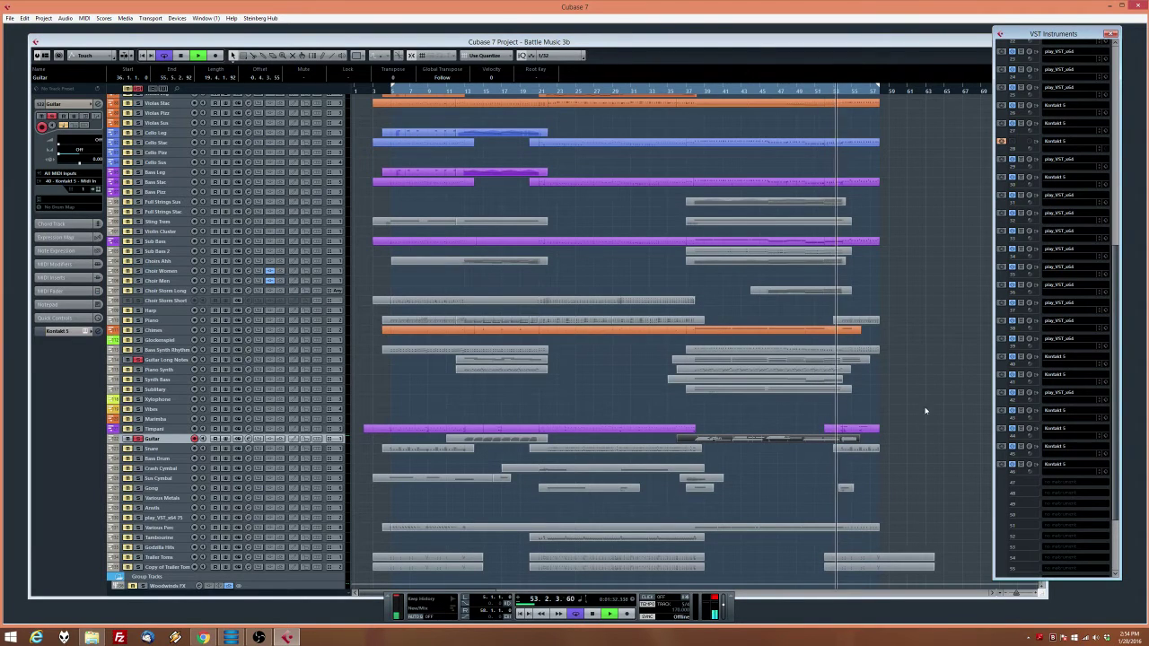
key(space)
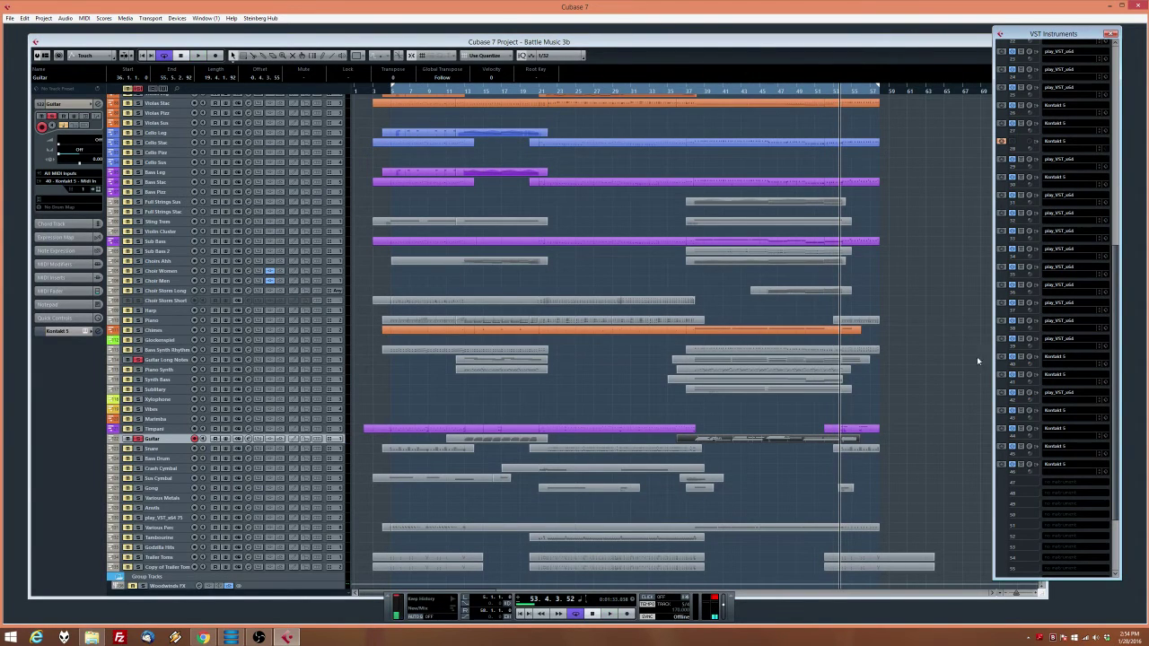
click(1029, 358)
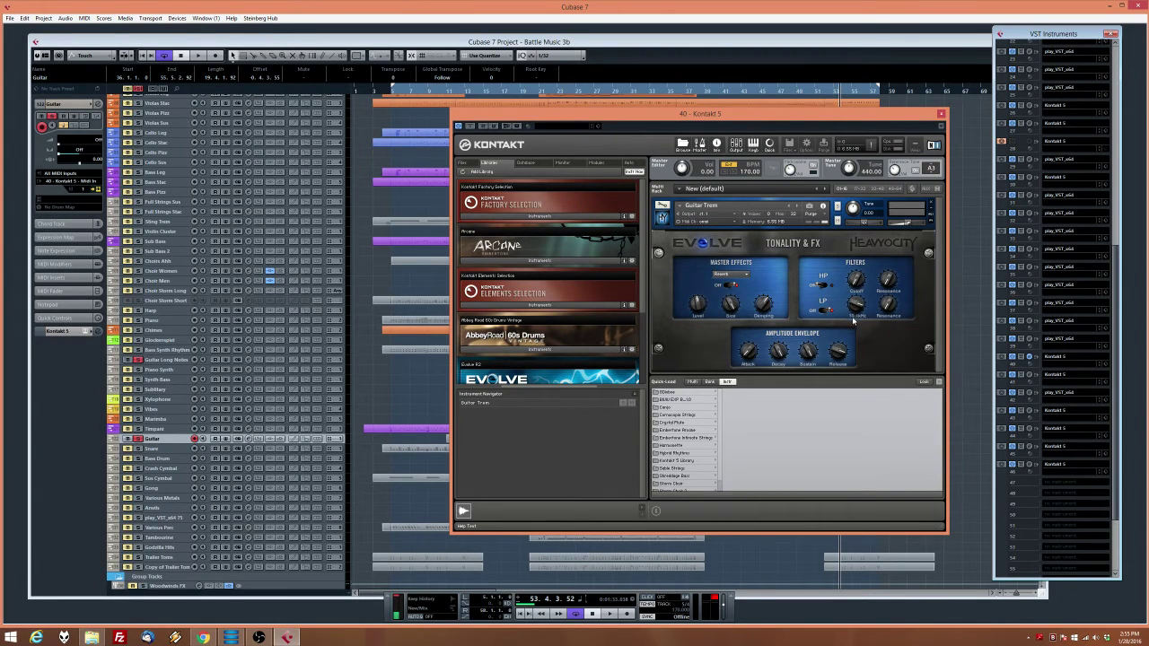
click(697, 91)
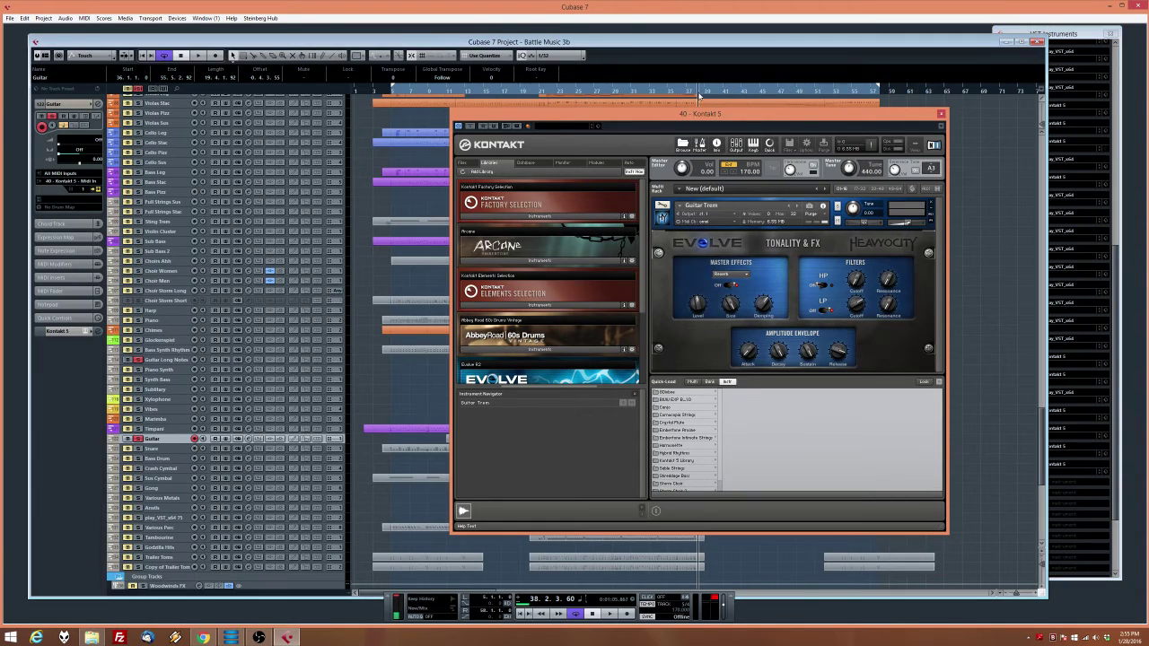
key(space)
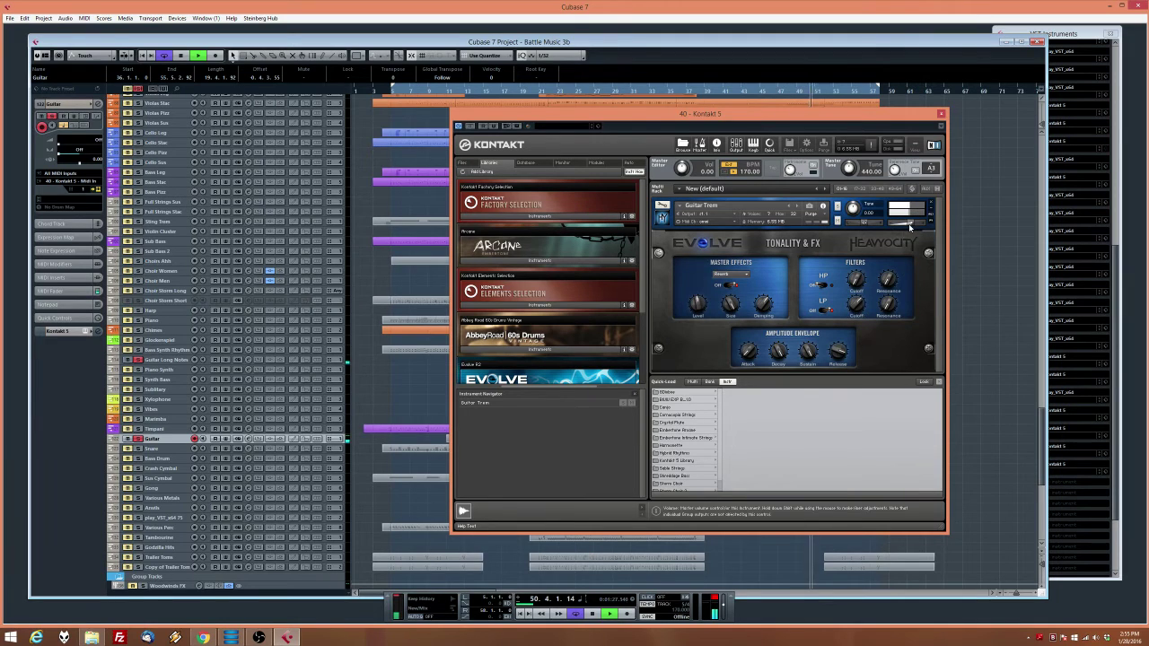
Switch the Guitar Trem master effect to Cabinet and adjust its size while the section plays
click(856, 310)
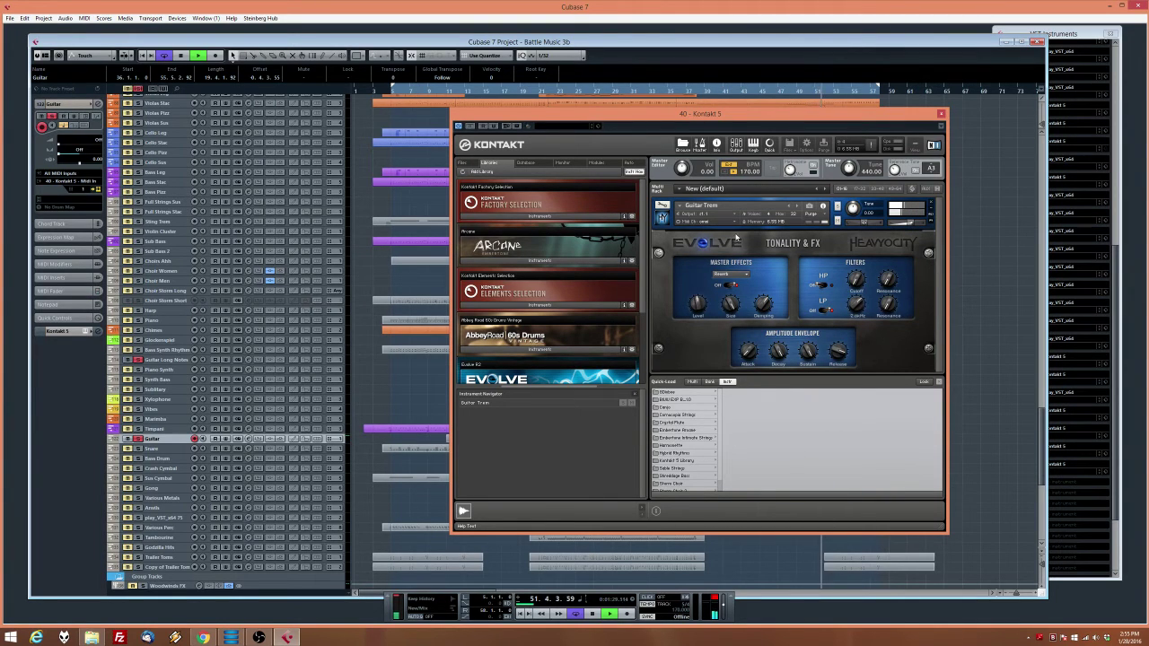
click(743, 275)
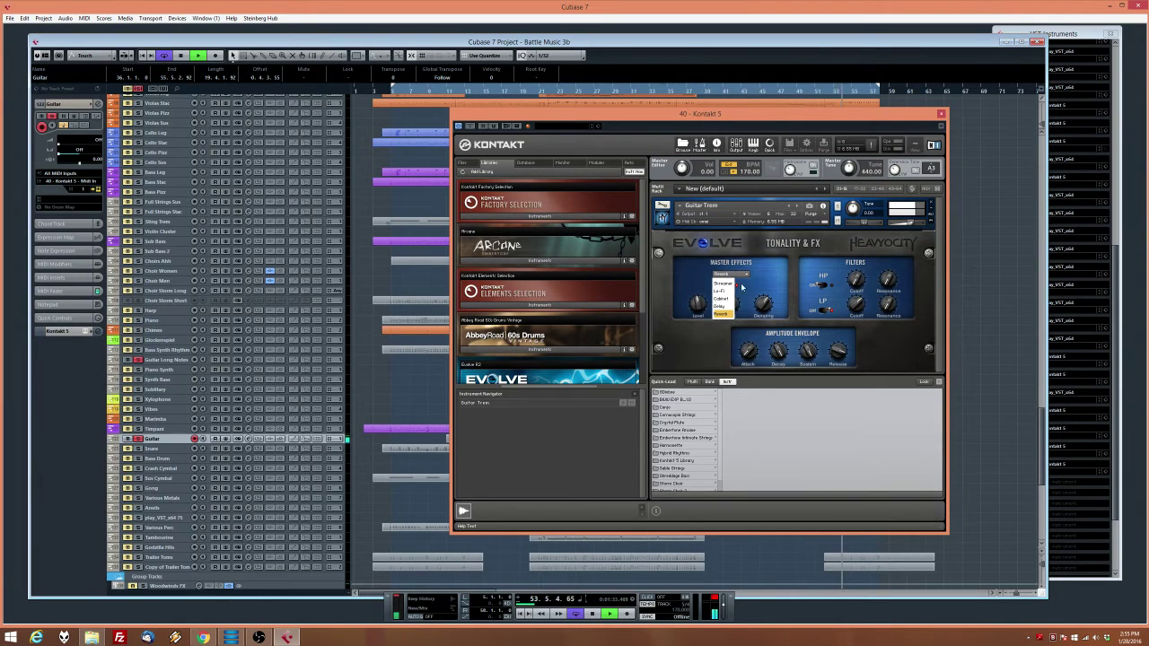
click(722, 298)
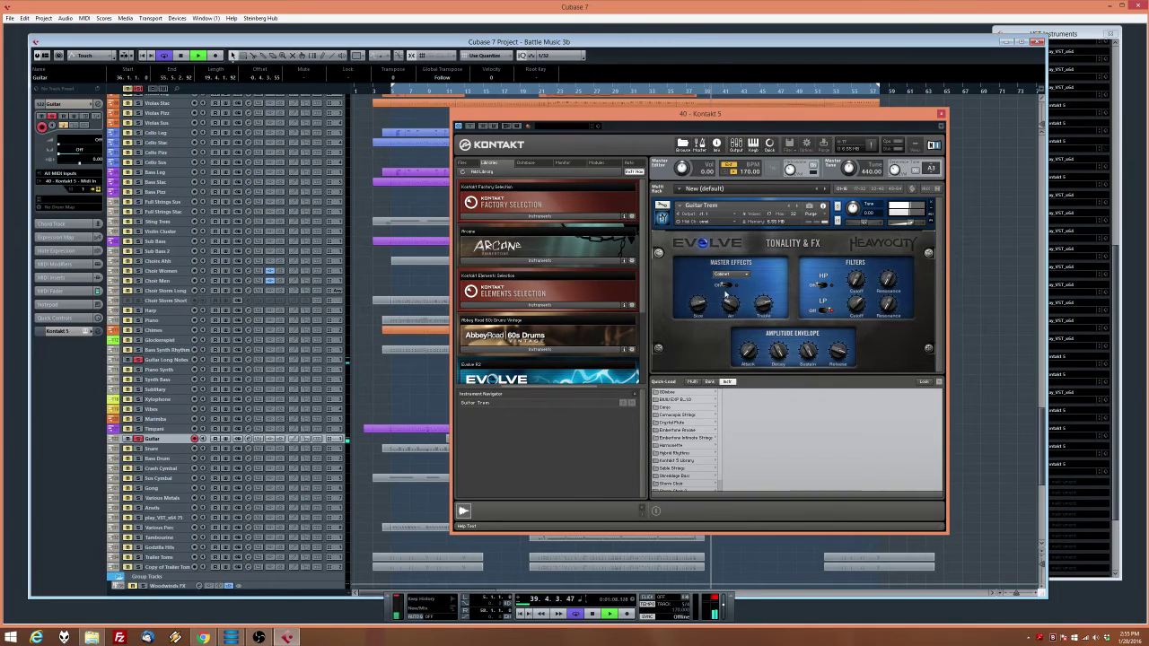
mouse_move(694, 307)
mouse_down()
mouse_move(697, 319)
mouse_move(716, 309)
mouse_up()
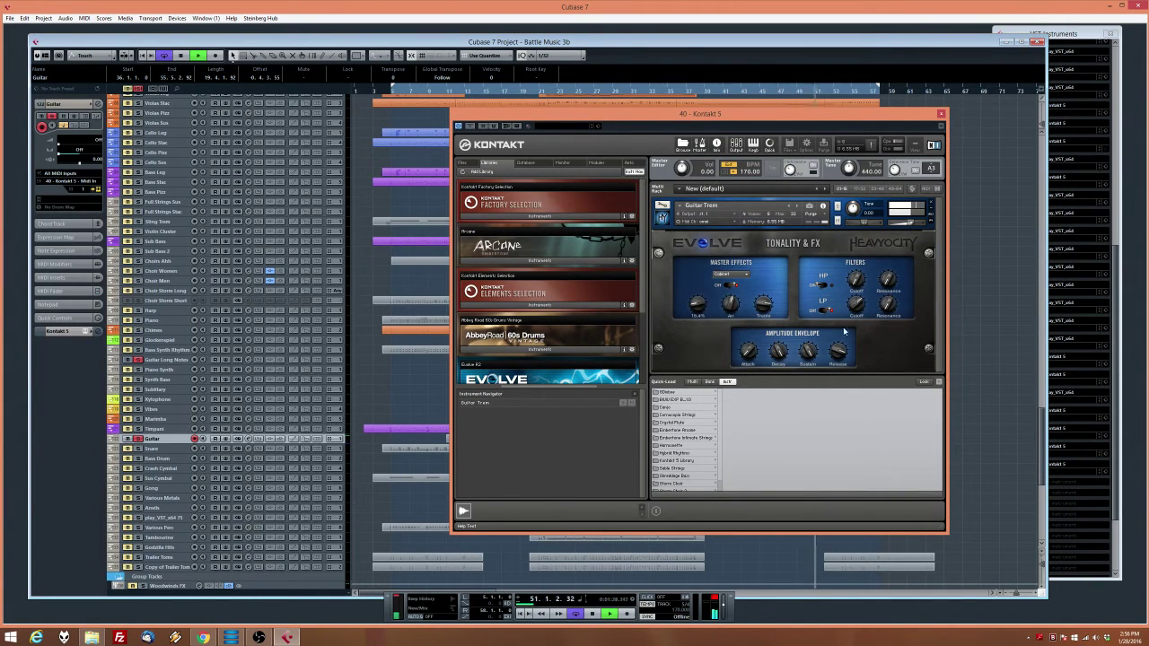
Fine-tune the Guitar Trem's low-pass cutoff and reduce the cabinet size while listening in the full mix, and close Kontakt
drag(855, 308, 855, 304)
drag(692, 305, 693, 252)
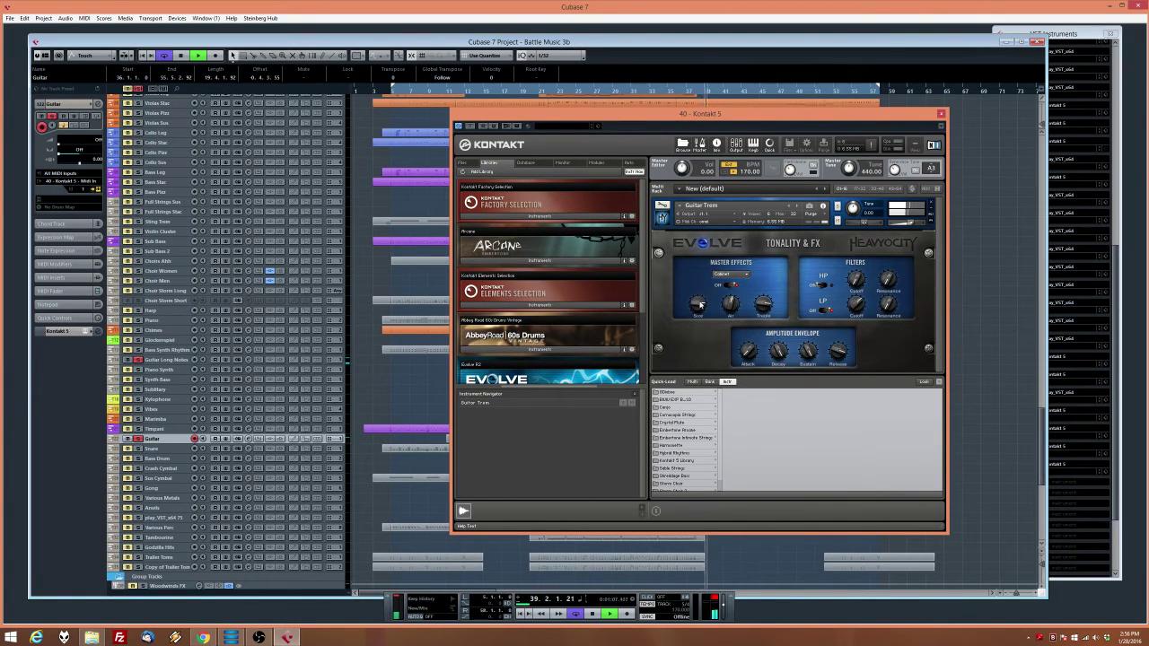
drag(696, 306, 695, 325)
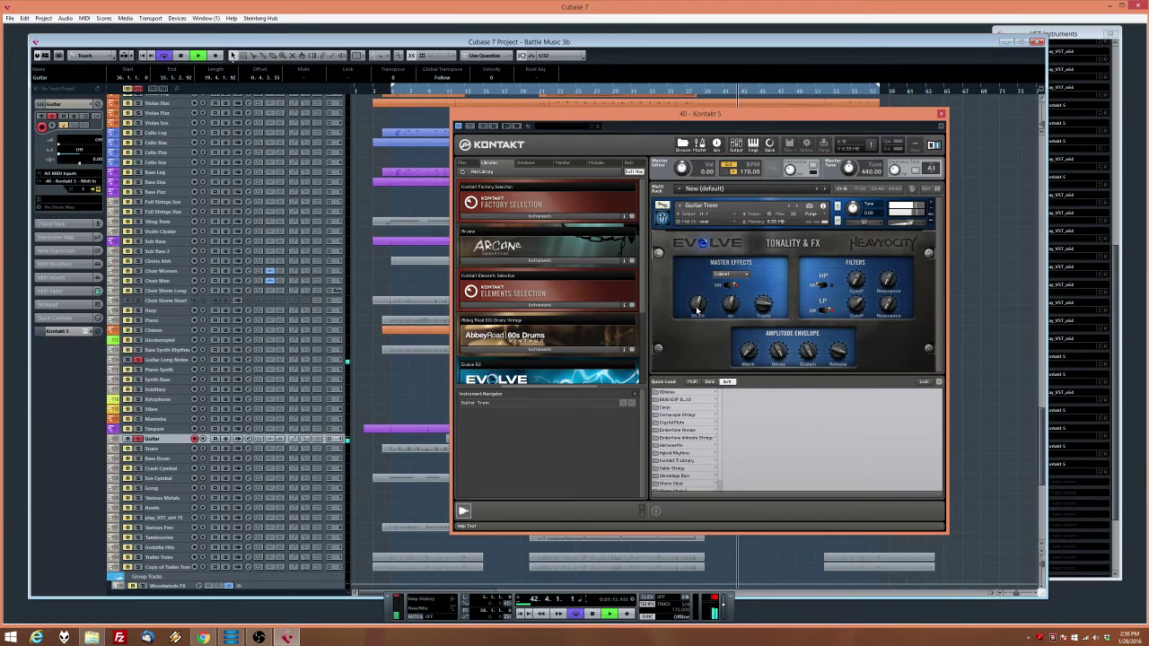
drag(853, 304, 852, 307)
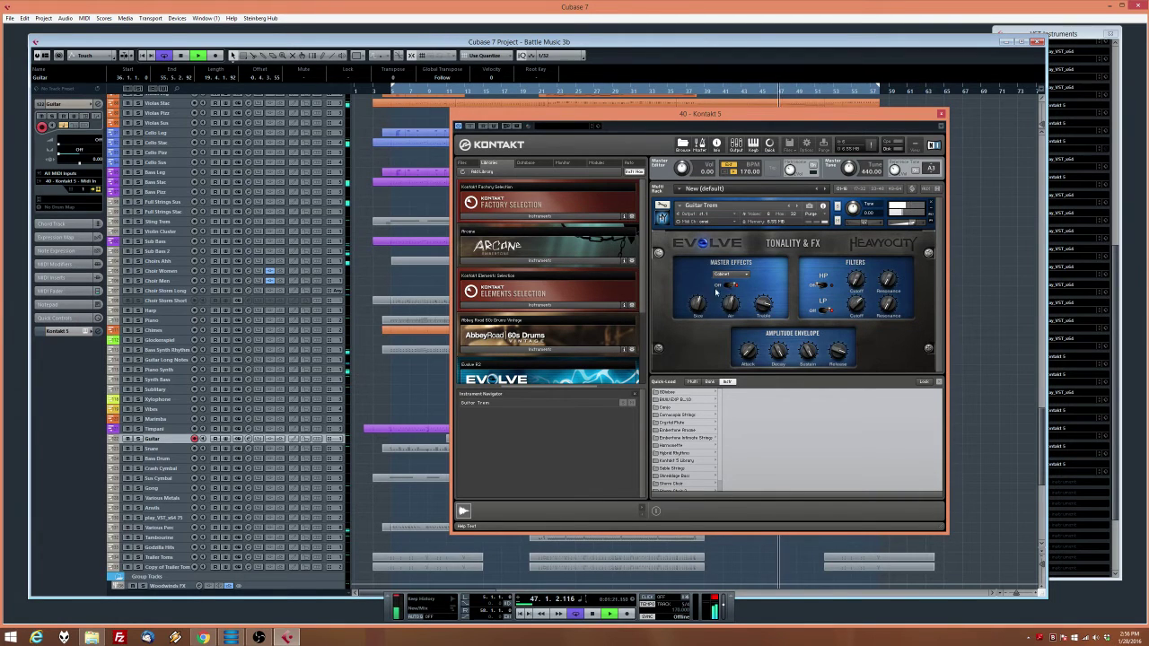
drag(697, 307, 698, 332)
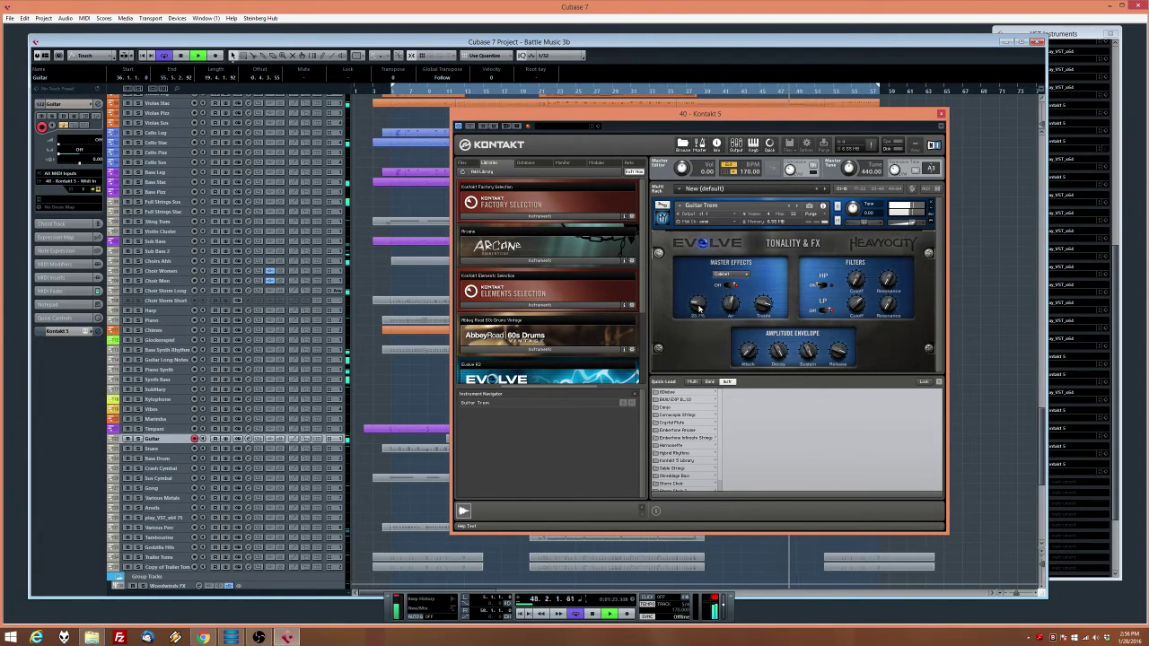
click(940, 113)
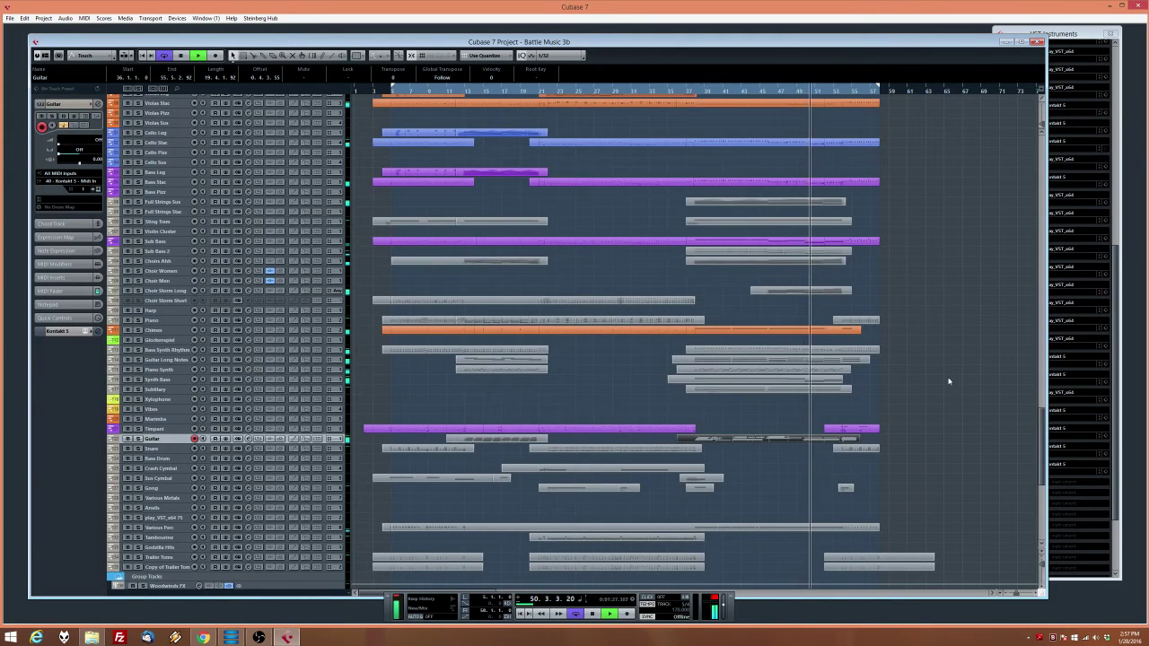
Reopen the Guitar track's Kontakt 5 instrument, check the Guitar Trem volume against the full mix, and close it
click(1117, 312)
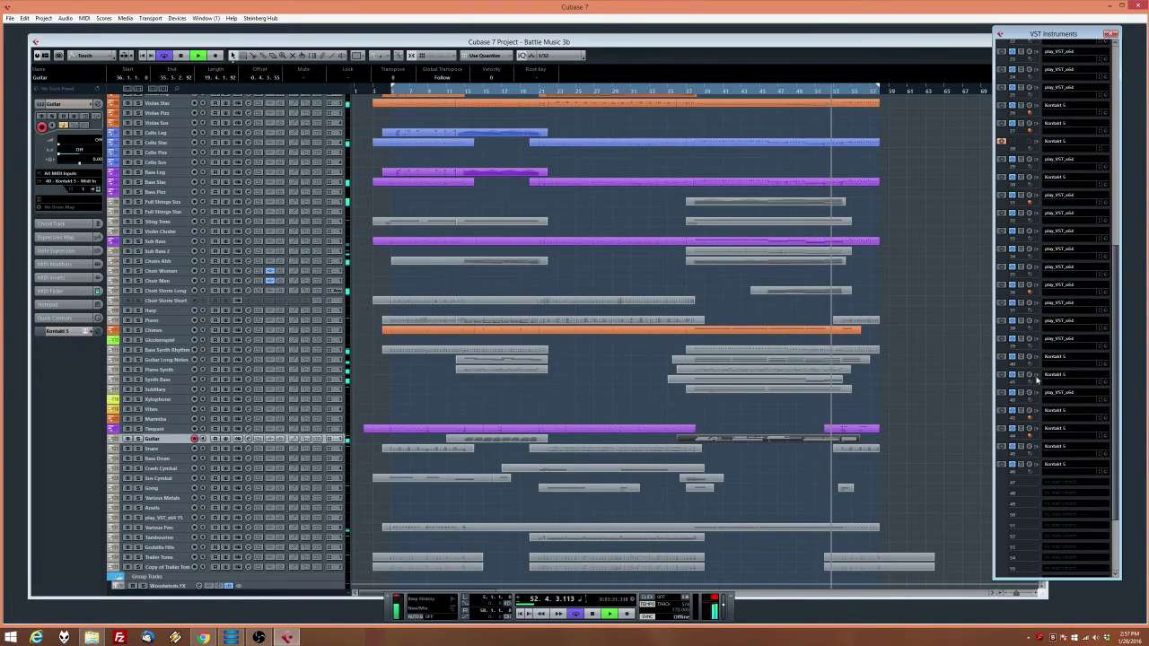
click(1029, 357)
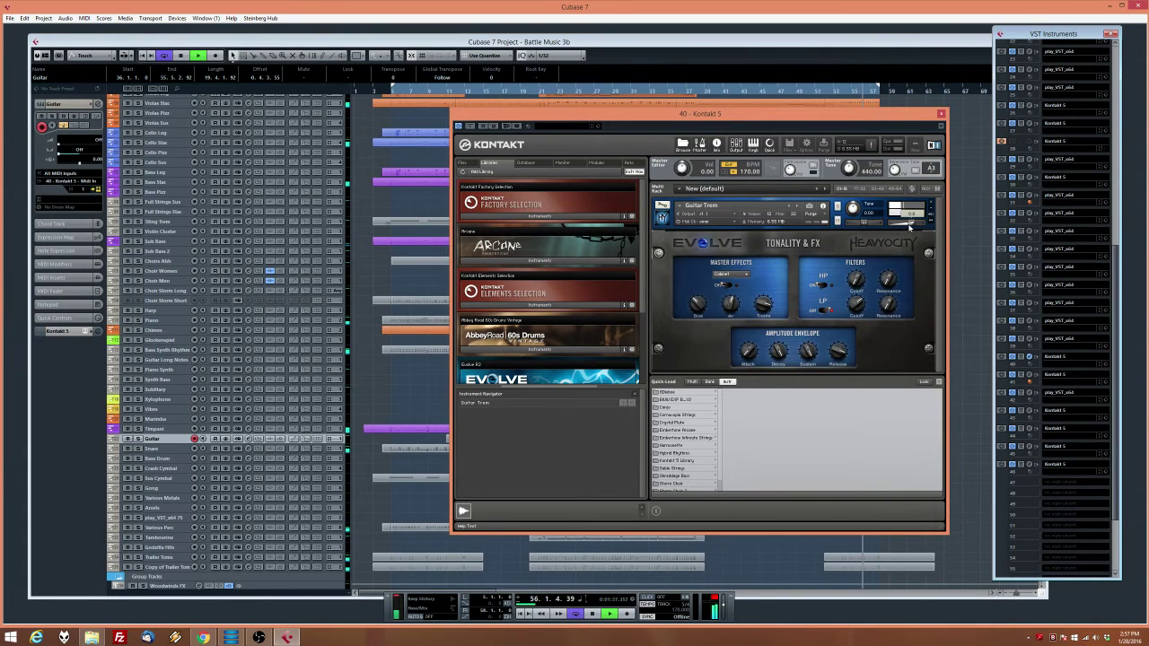
click(941, 114)
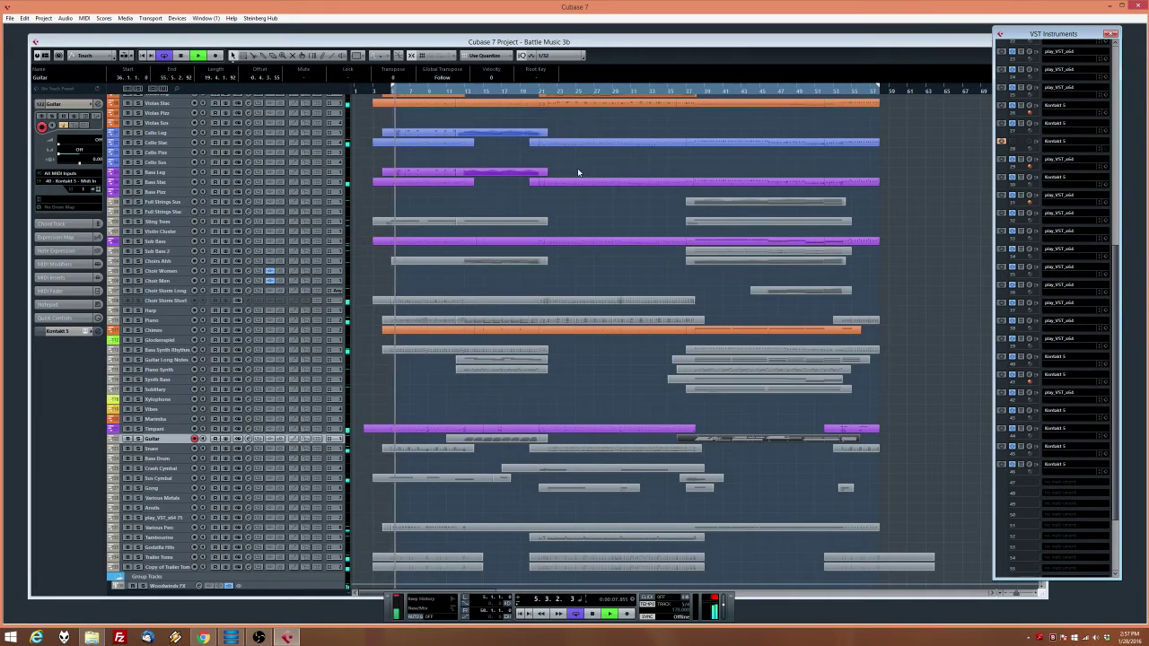
Look through the track list while the opening plays and mute the Piano track
scroll(620, 359, up, 3)
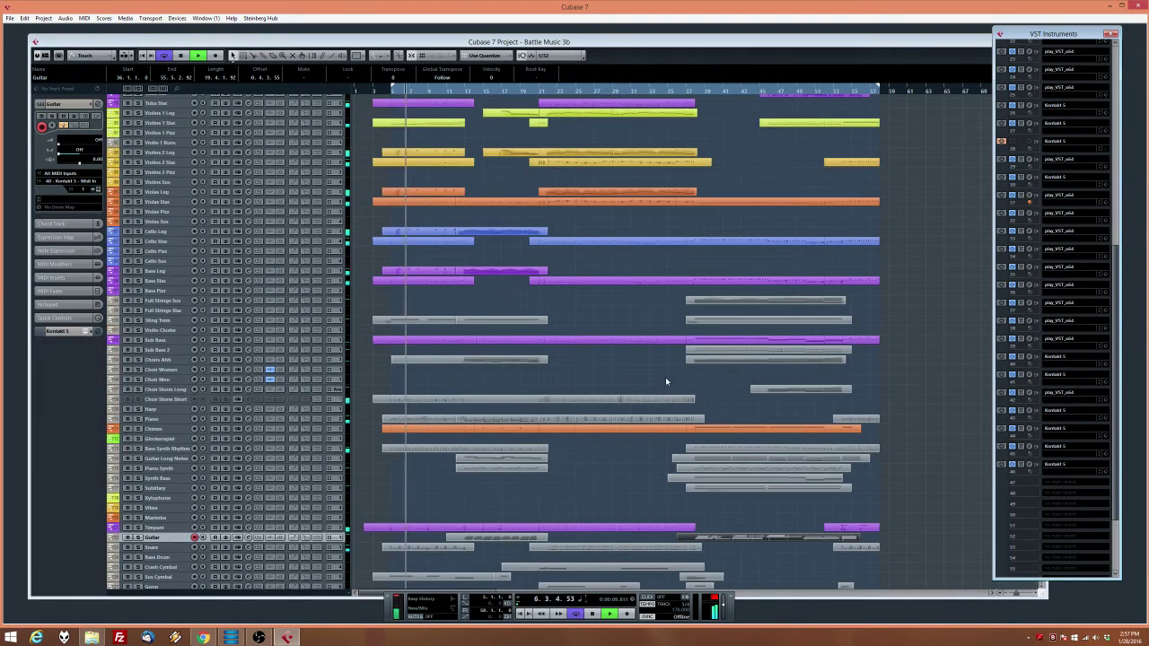
scroll(691, 325, up, 3)
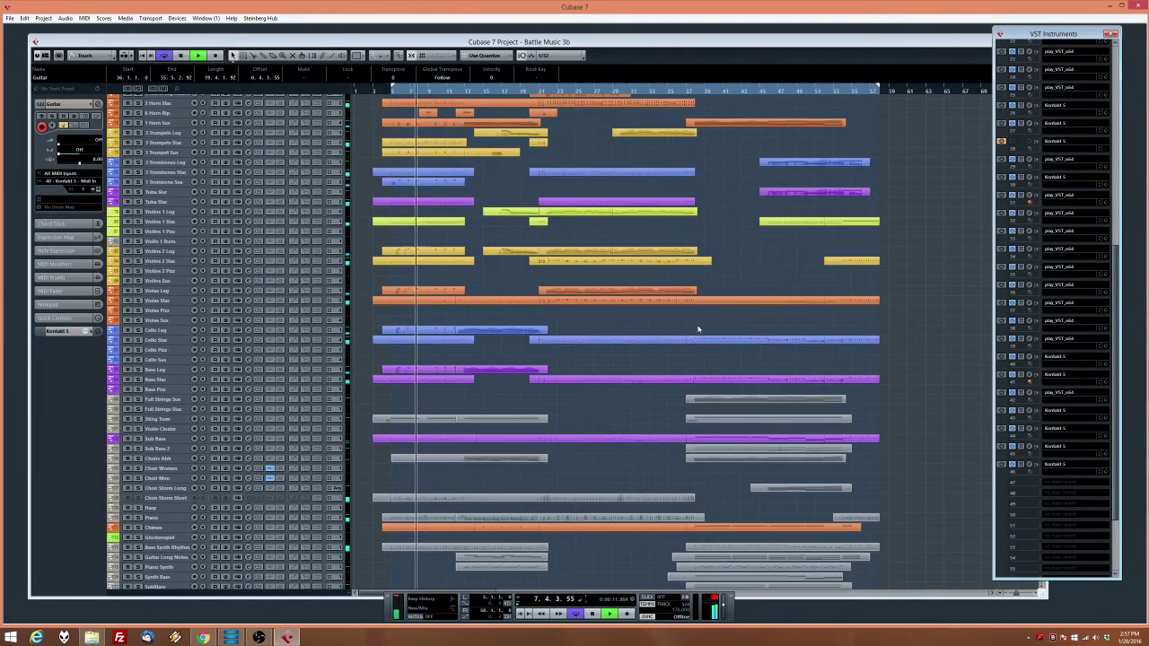
scroll(802, 274, down, 12)
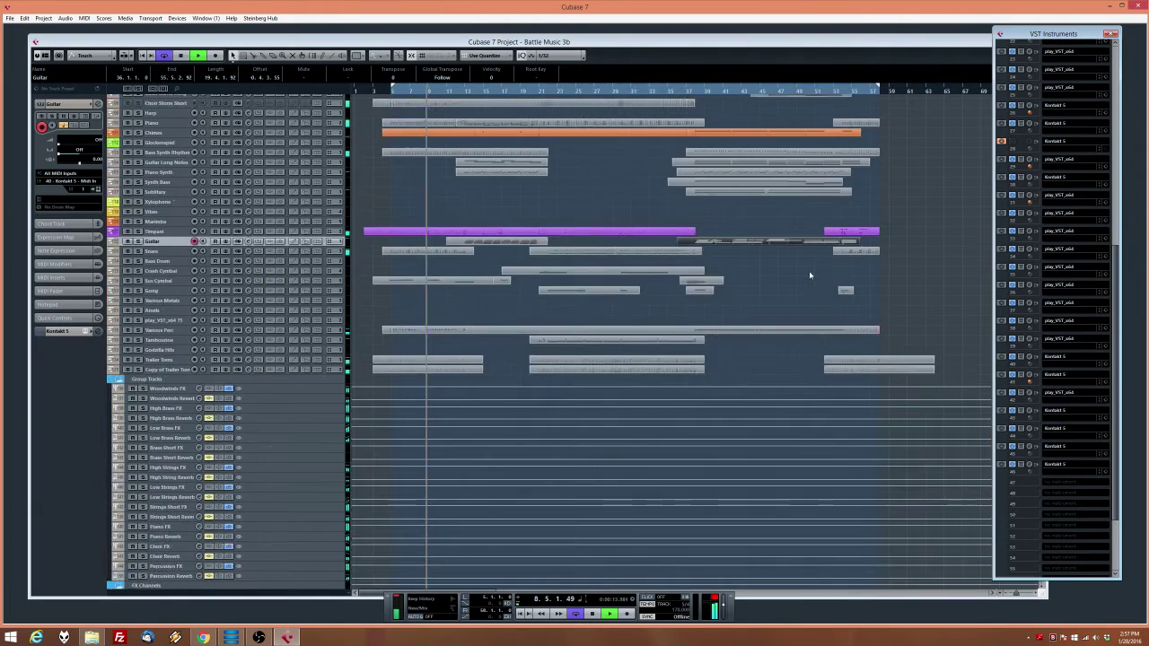
scroll(810, 274, up, 3)
scroll(580, 330, up, 3)
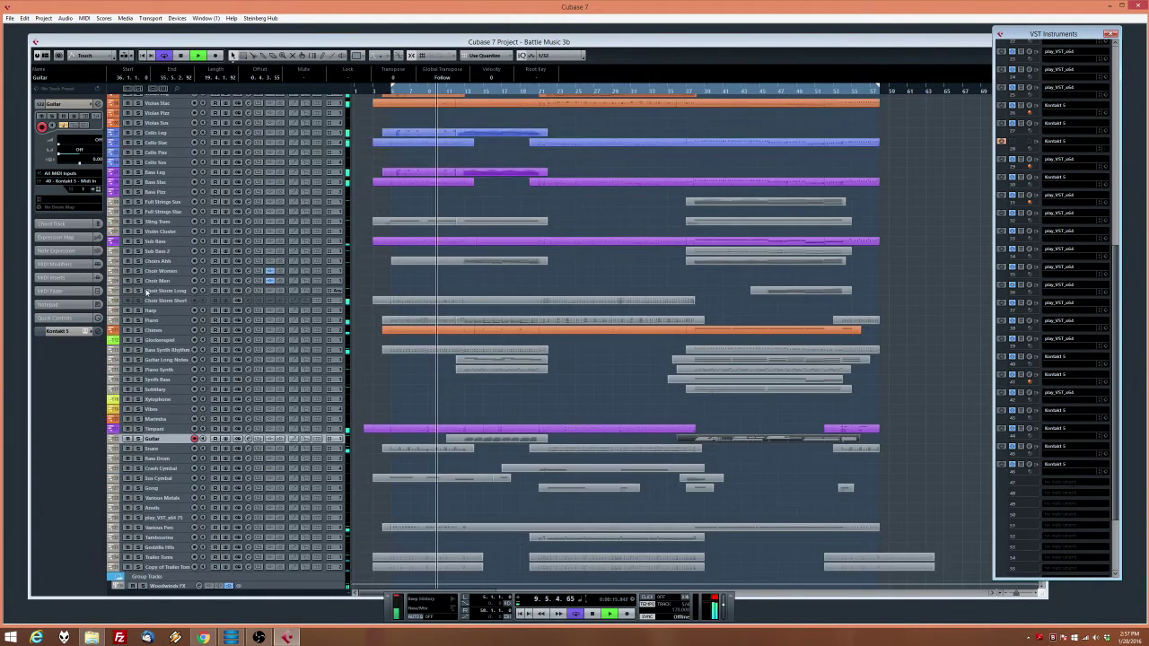
click(128, 321)
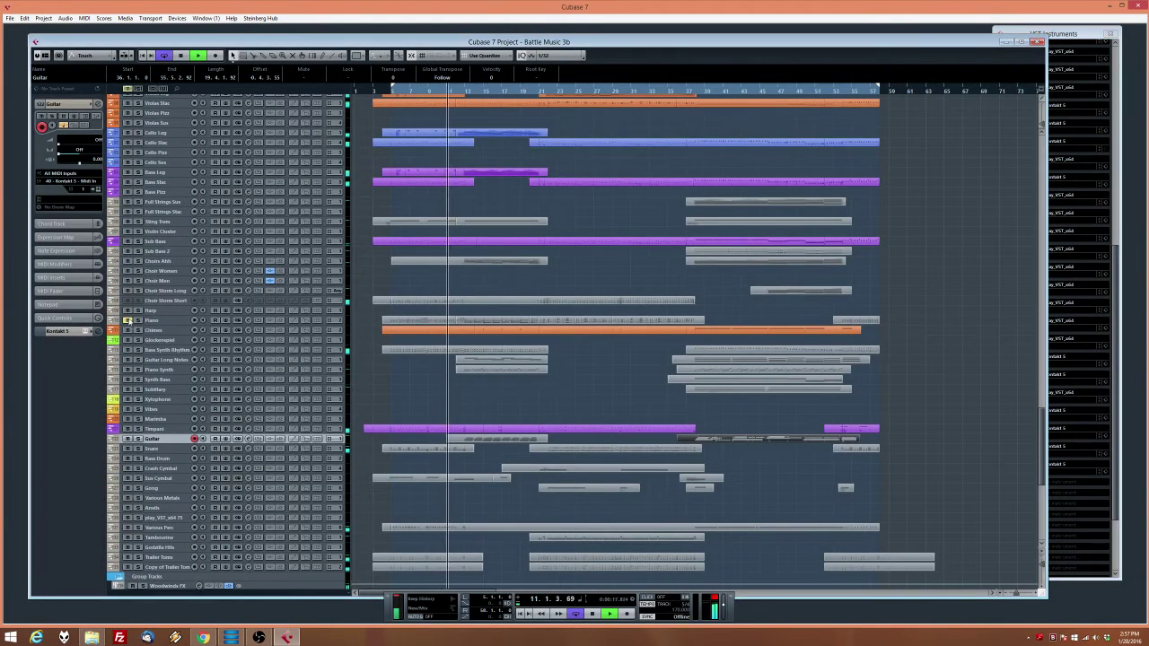
Unmute the Piano track, open its opening part while playing, and delete the repeated middle-range notes in bars 5 to 7
click(129, 320)
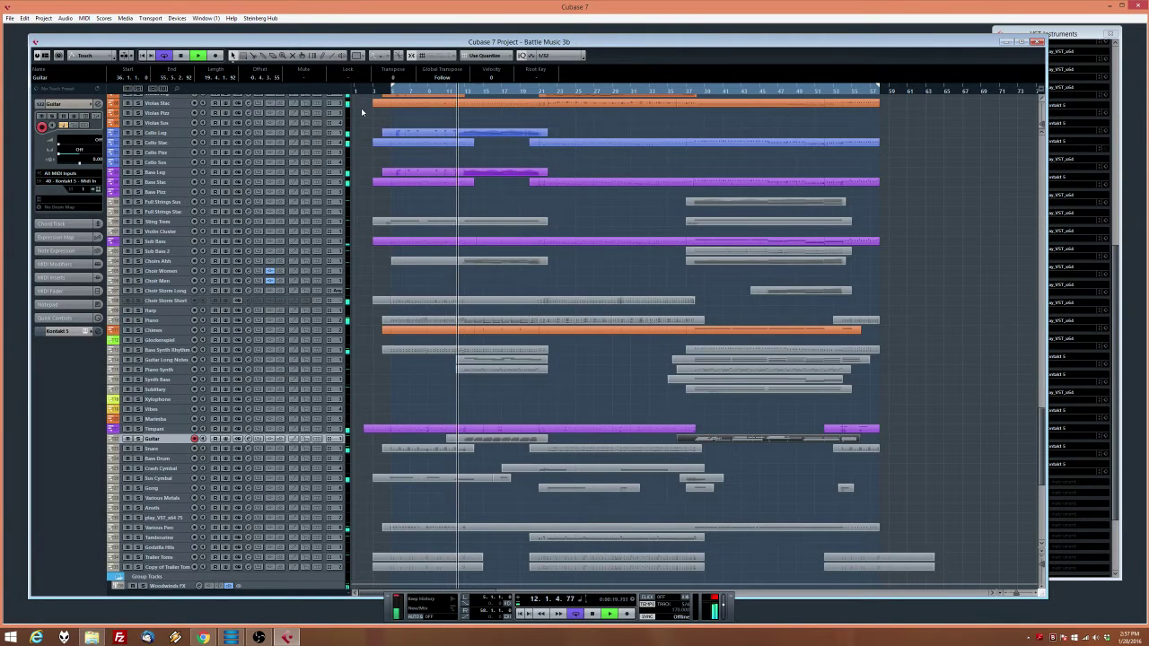
click(372, 90)
double_click(426, 321)
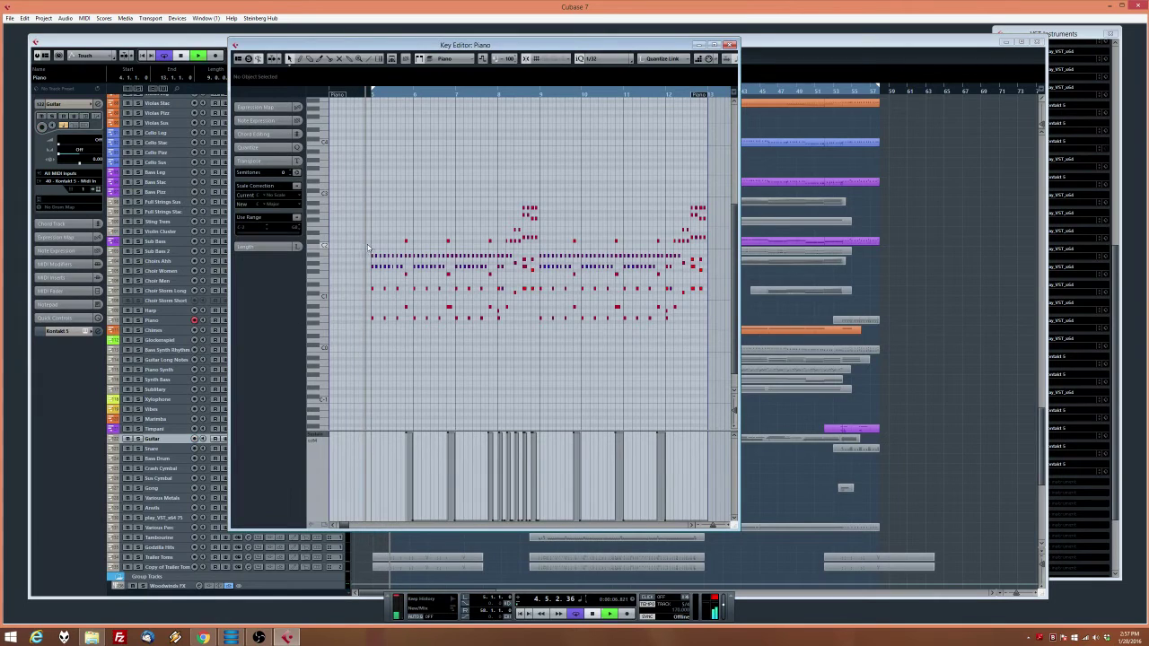
key(Delete)
drag(402, 270, 490, 271)
key(Delete)
key(Delete)
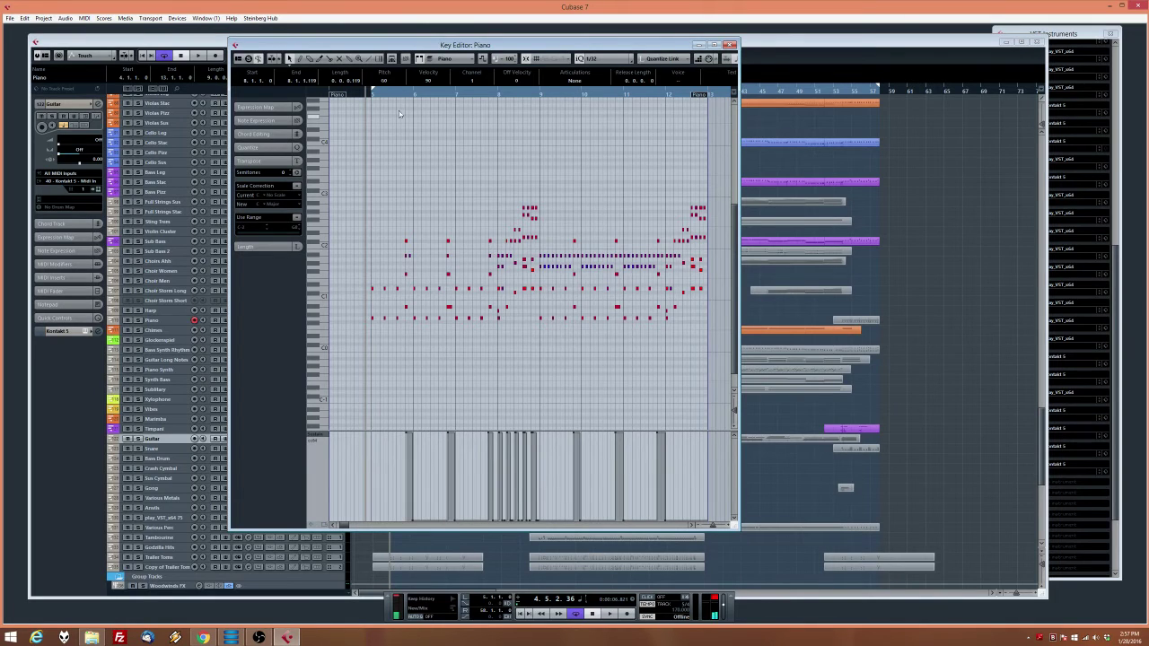
Delete the leftover repeated note near bar 6 and the repeated middle-range notes in bars 9 to 11 of the Piano part
click(414, 255)
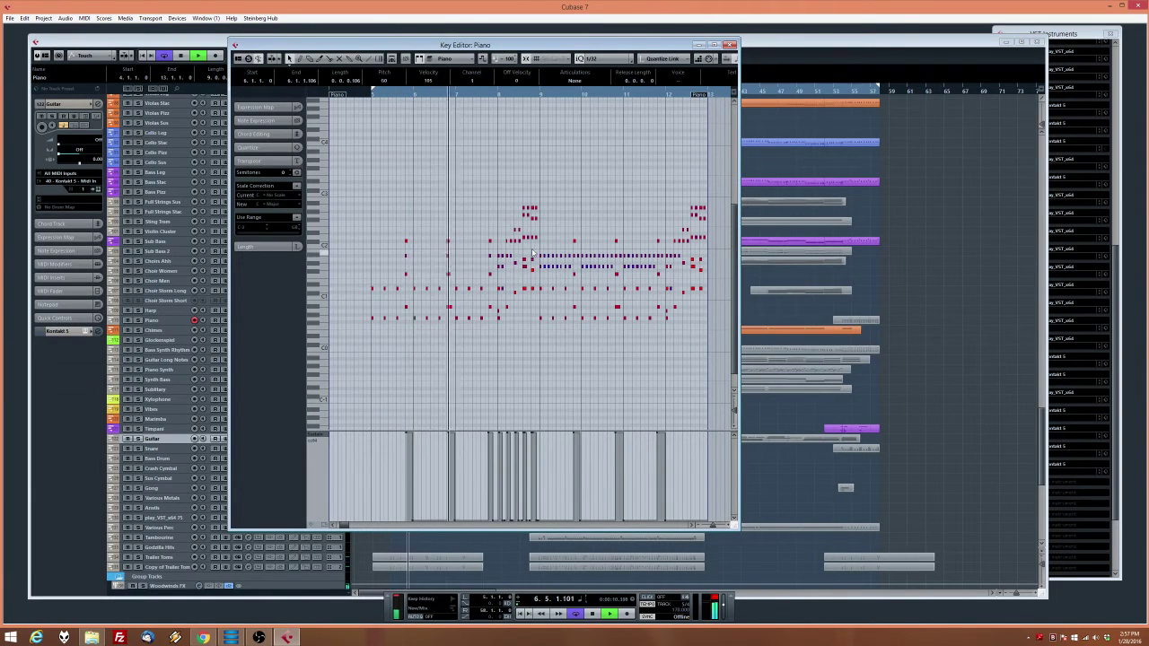
key(Delete)
drag(571, 271, 656, 274)
key(Delete)
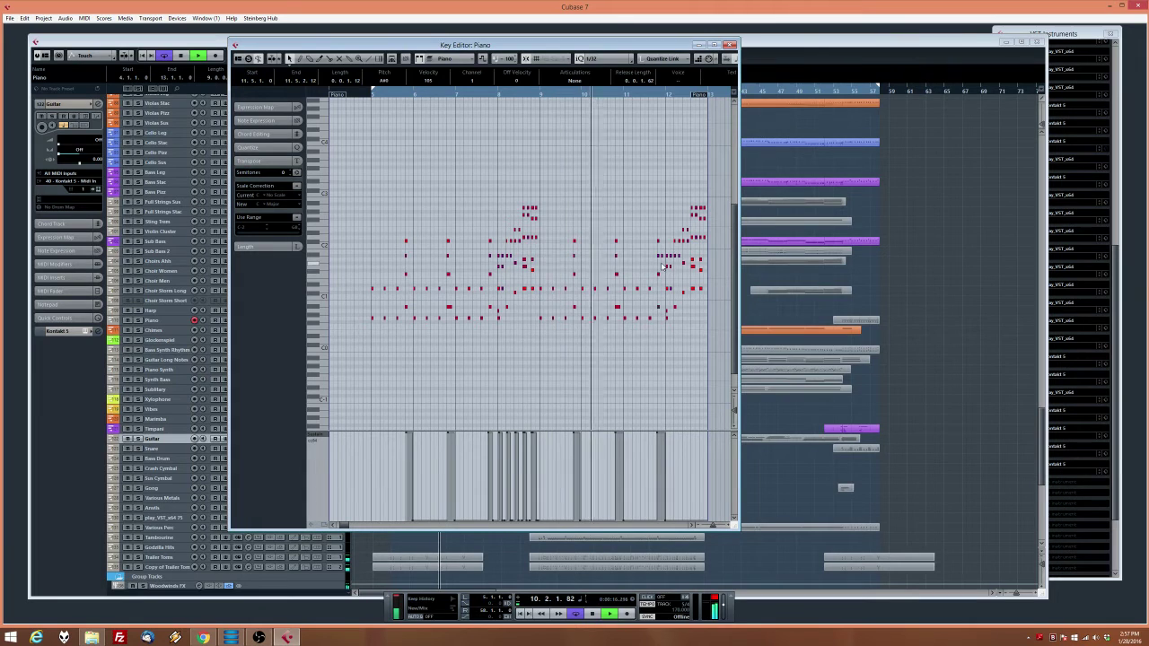
key(Delete)
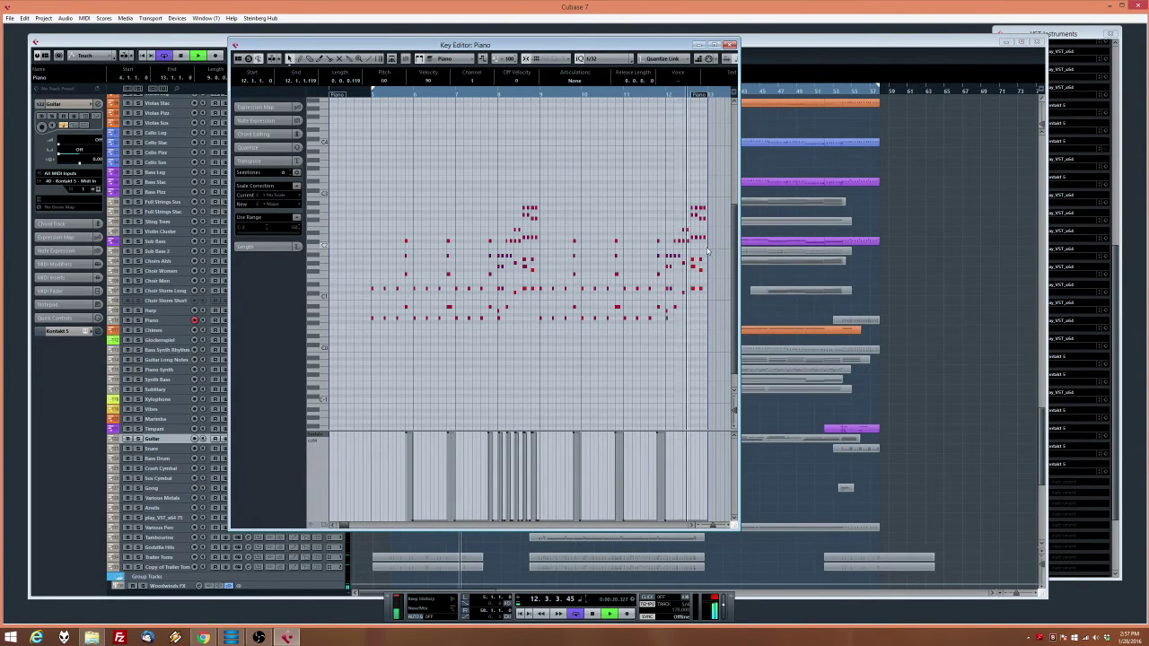
Thin the Piano's ascending run in bar 12 by deleting the in-between repeated notes and chords
drag(672, 249, 672, 298)
key(Delete)
drag(681, 235, 696, 255)
key(Delete)
key(Delete)
click(698, 202)
key(Delete)
drag(704, 197, 706, 240)
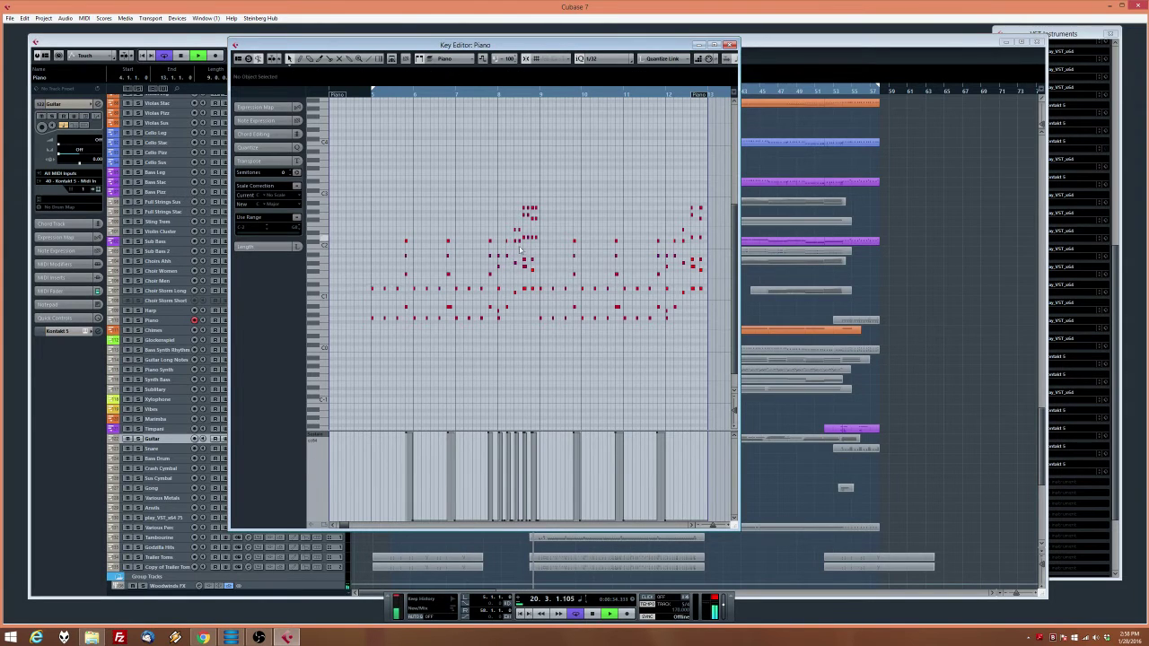
Thin the matching Piano run in bar 8 by removing its in-between chords, and close the Key Editor
click(532, 215)
drag(530, 201, 542, 272)
key(Delete)
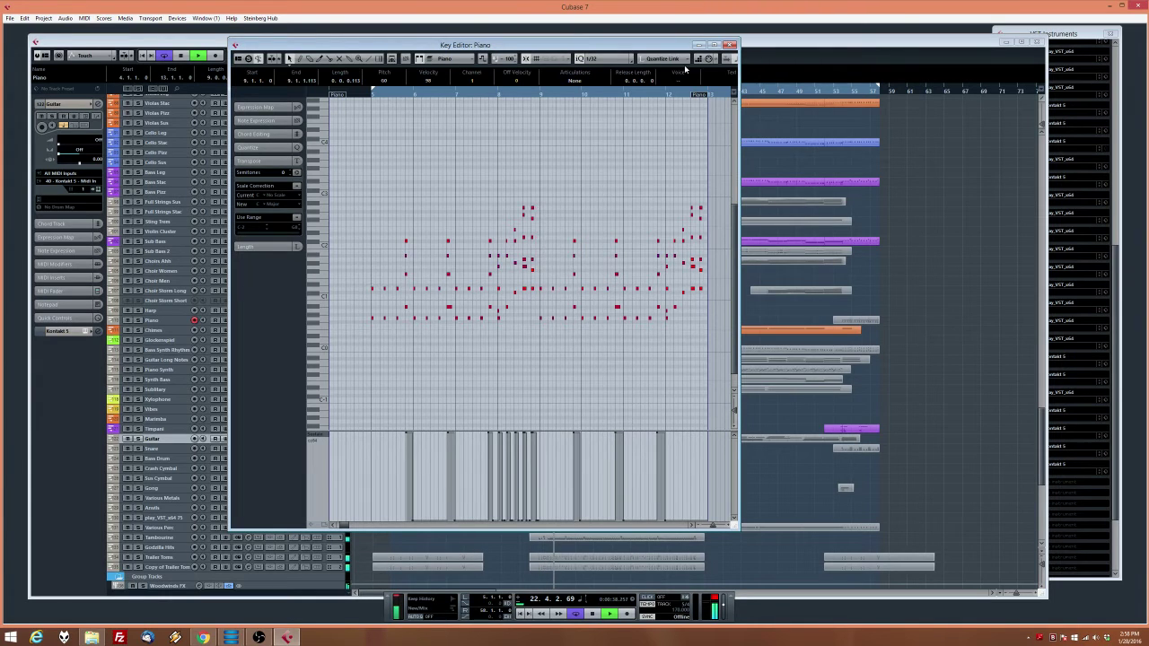
click(729, 45)
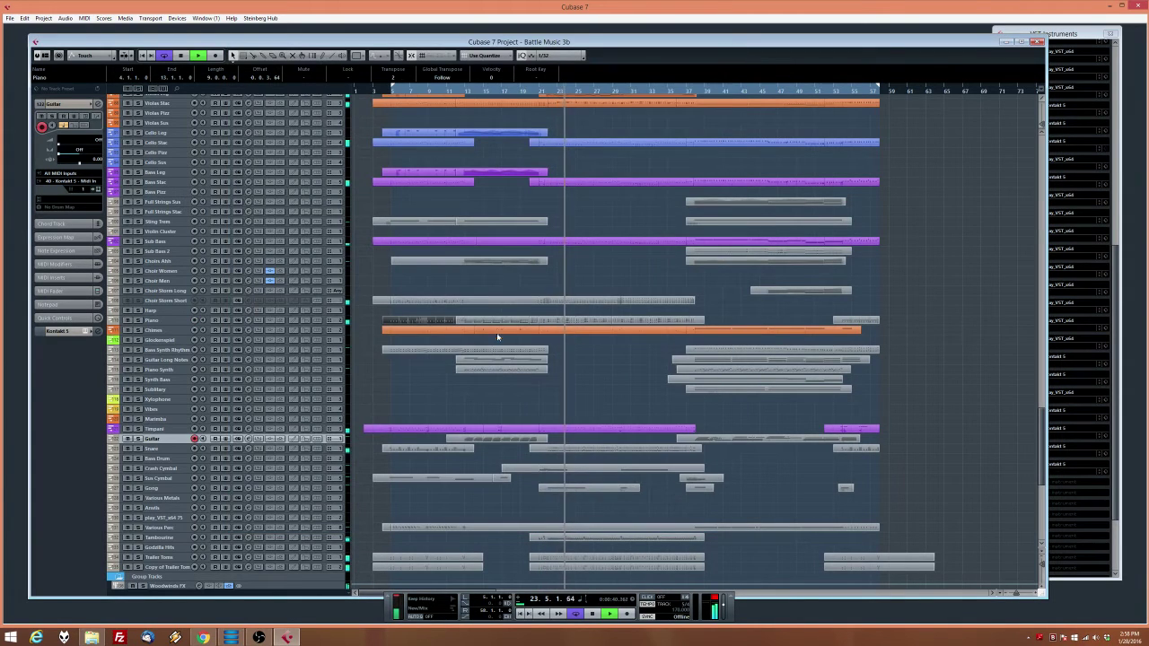
Open the Piano part starting at bar 12, show note velocities, lower the accented downbeats in bars 13 to 20 to about 113, and close it
double_click(487, 319)
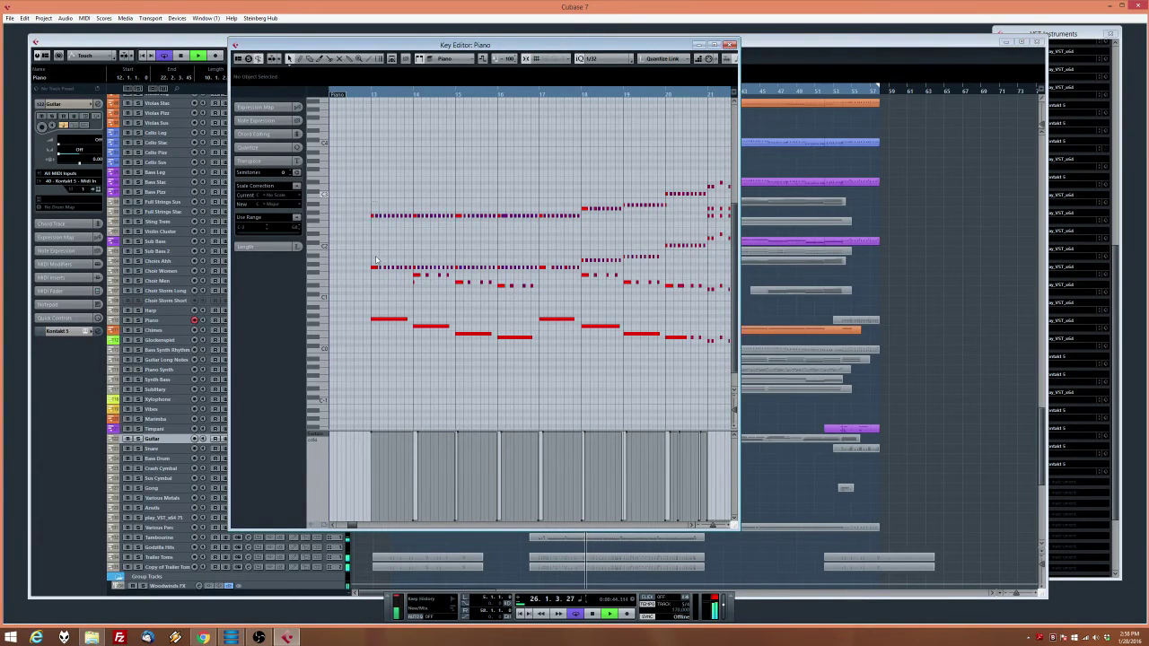
click(321, 432)
click(377, 240)
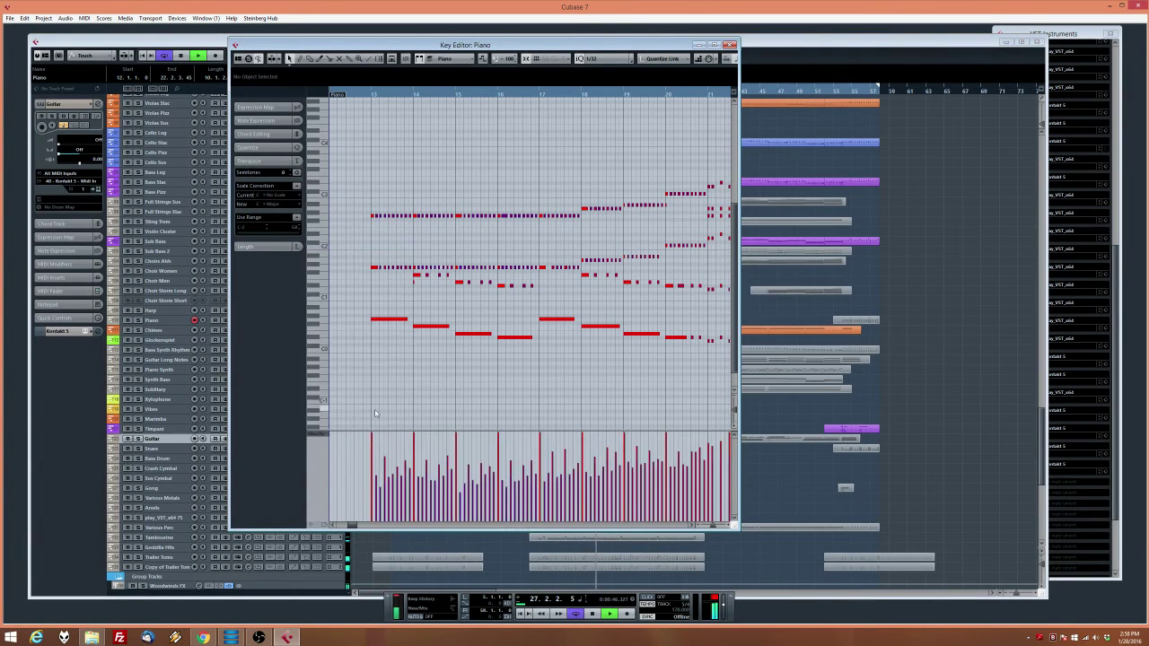
drag(361, 444, 668, 427)
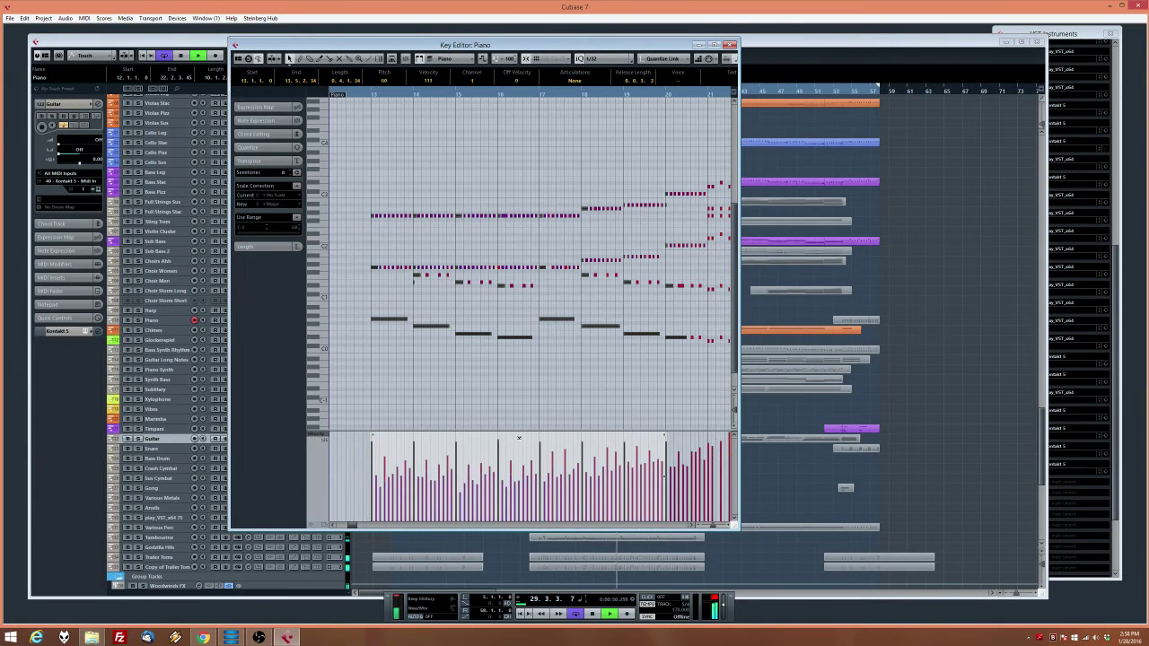
drag(367, 368, 674, 314)
click(730, 45)
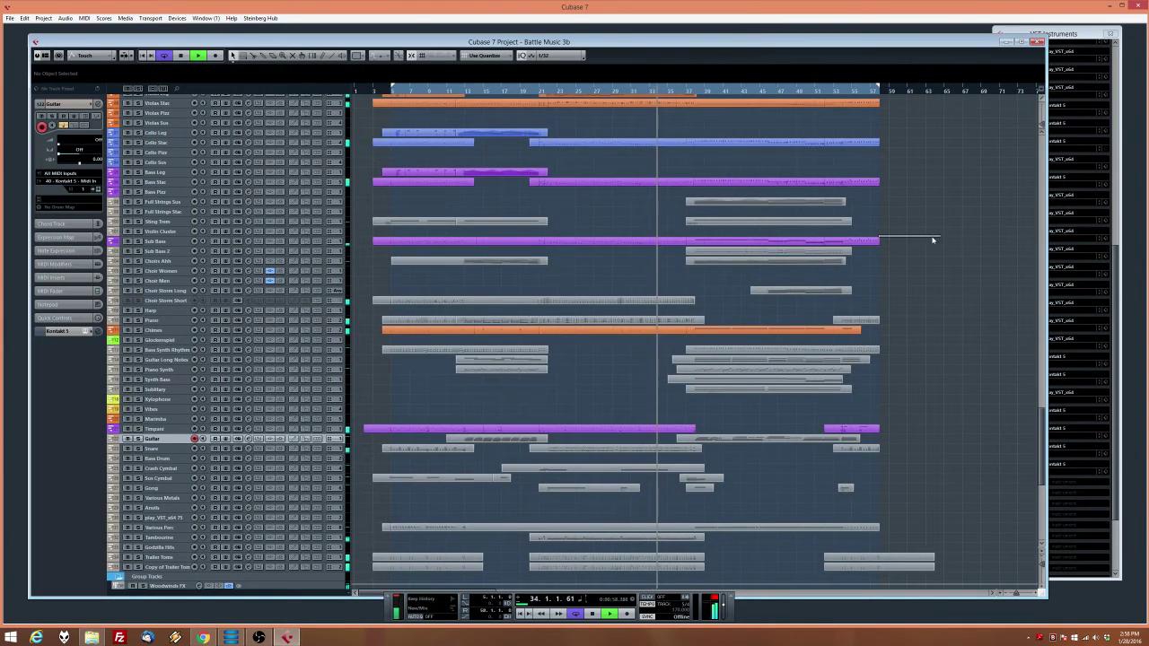
Open the Sus Cymbal part near bar 37, lower its note's velocity to 116, and close the Key Editor
scroll(932, 240, right, 5)
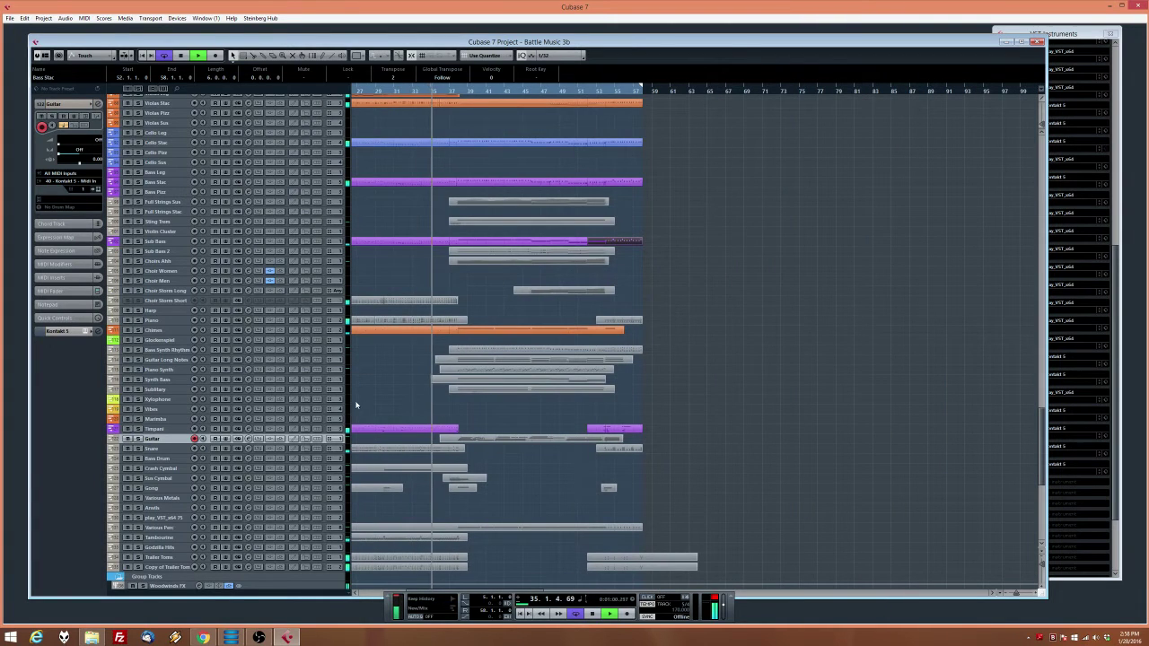
scroll(412, 292, up, 3)
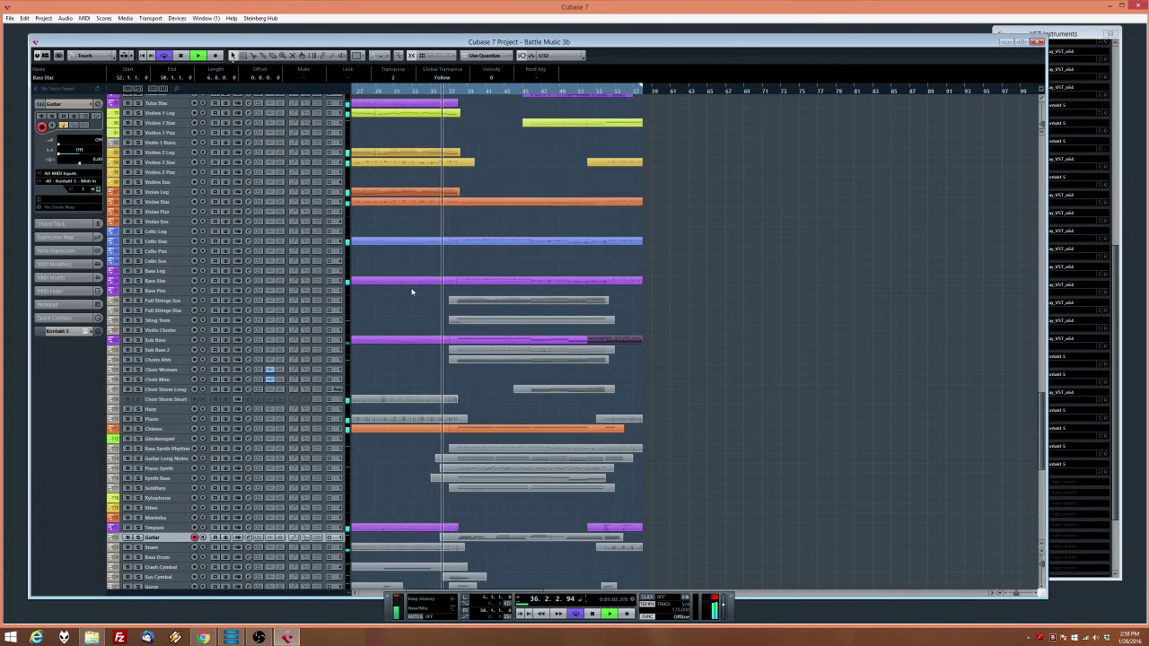
drag(435, 265, 560, 258)
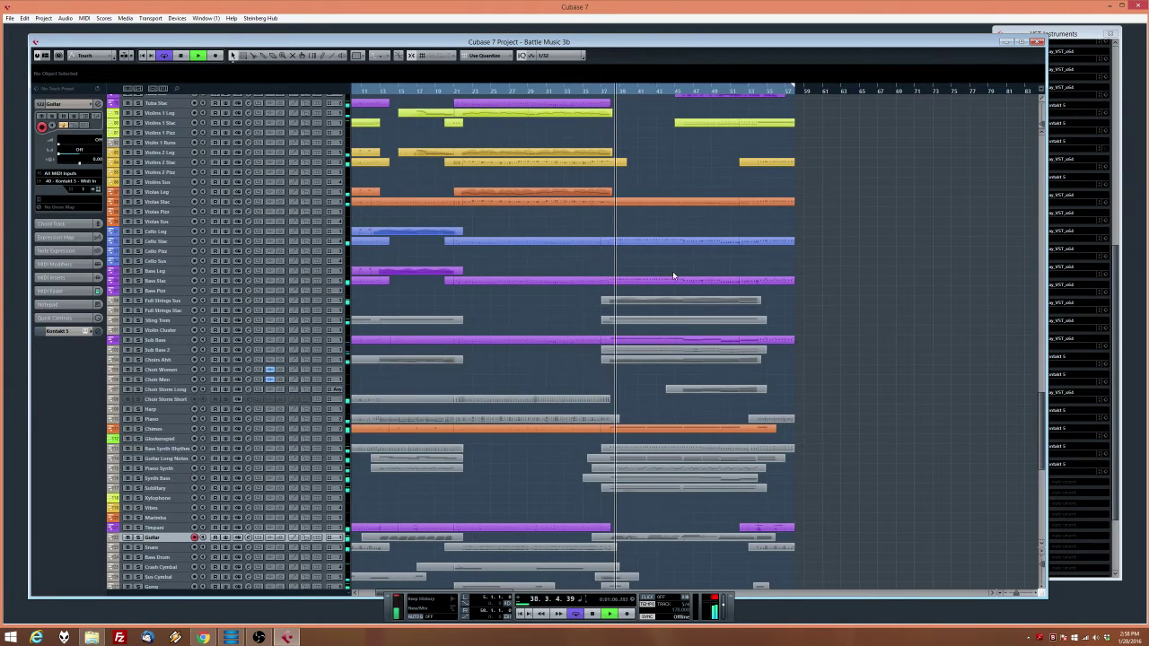
scroll(672, 271, down, 3)
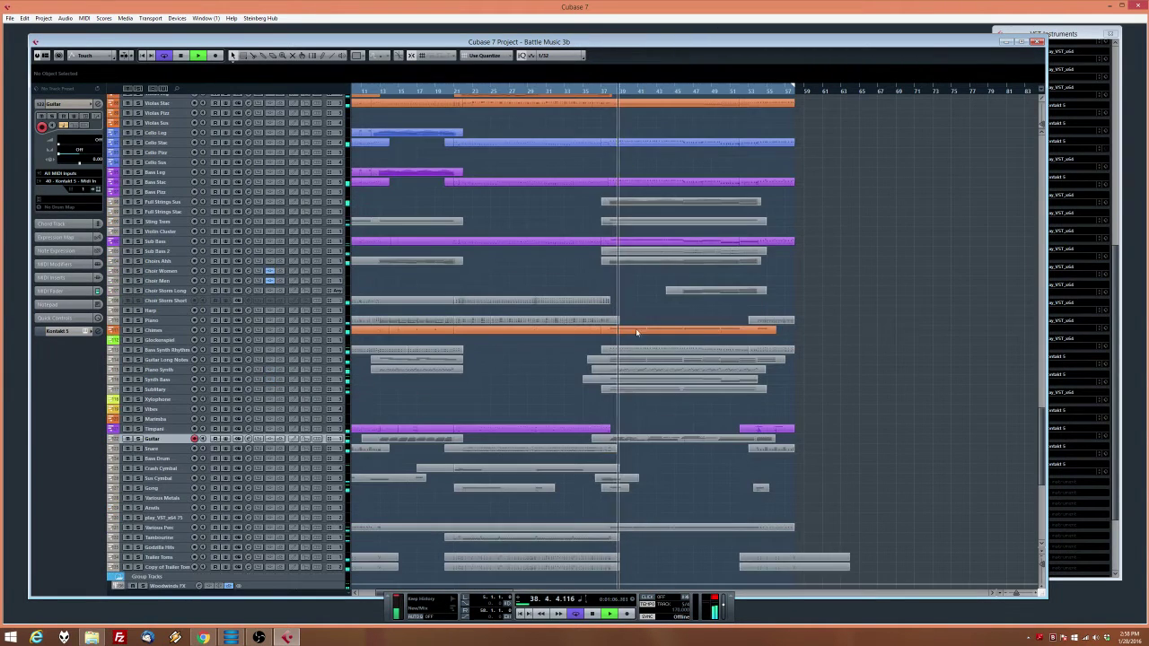
double_click(622, 478)
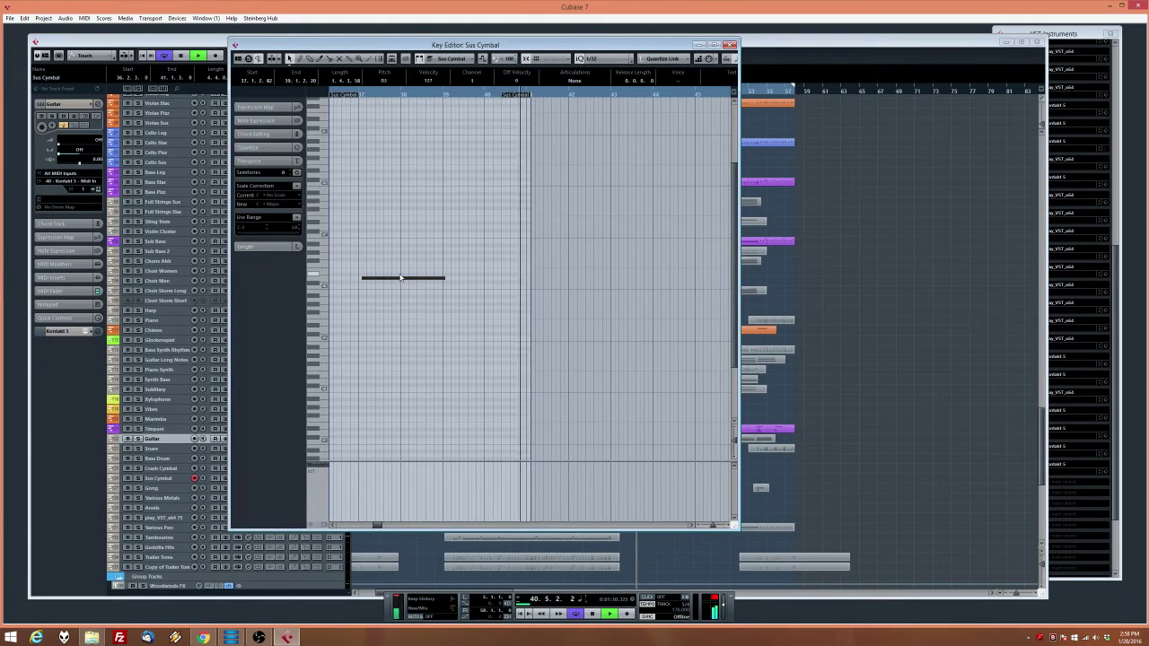
drag(400, 277, 403, 288)
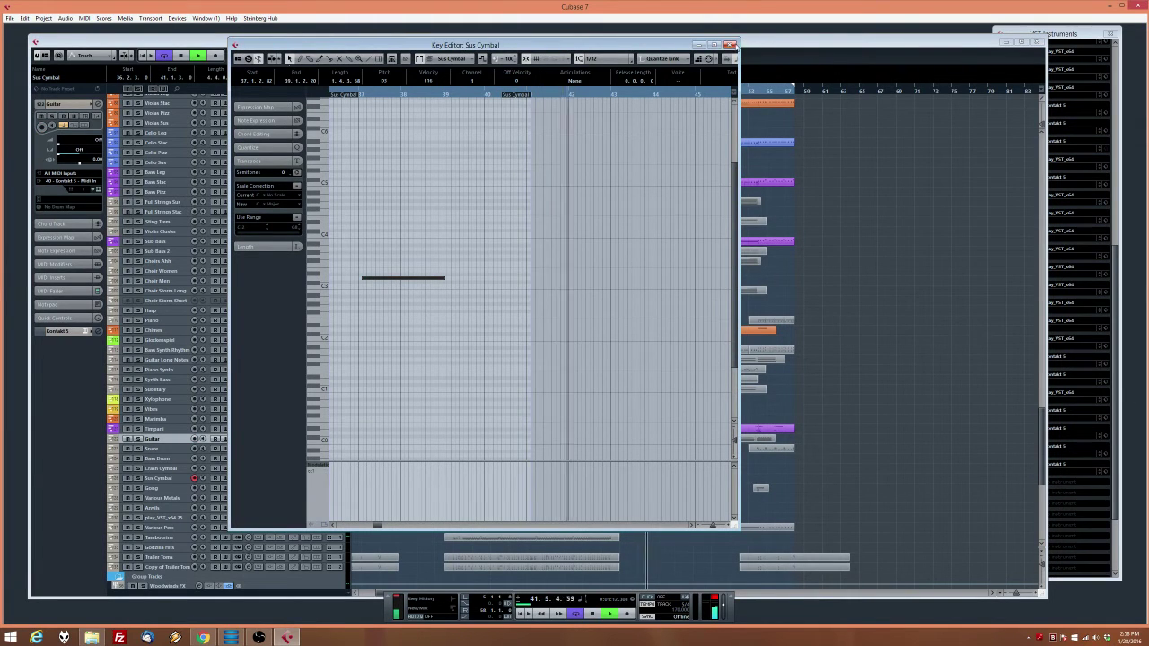
click(732, 44)
Check the Guitar Trem settings in the Guitar track's Kontakt 5 instrument during playback, and return to the project
click(1039, 33)
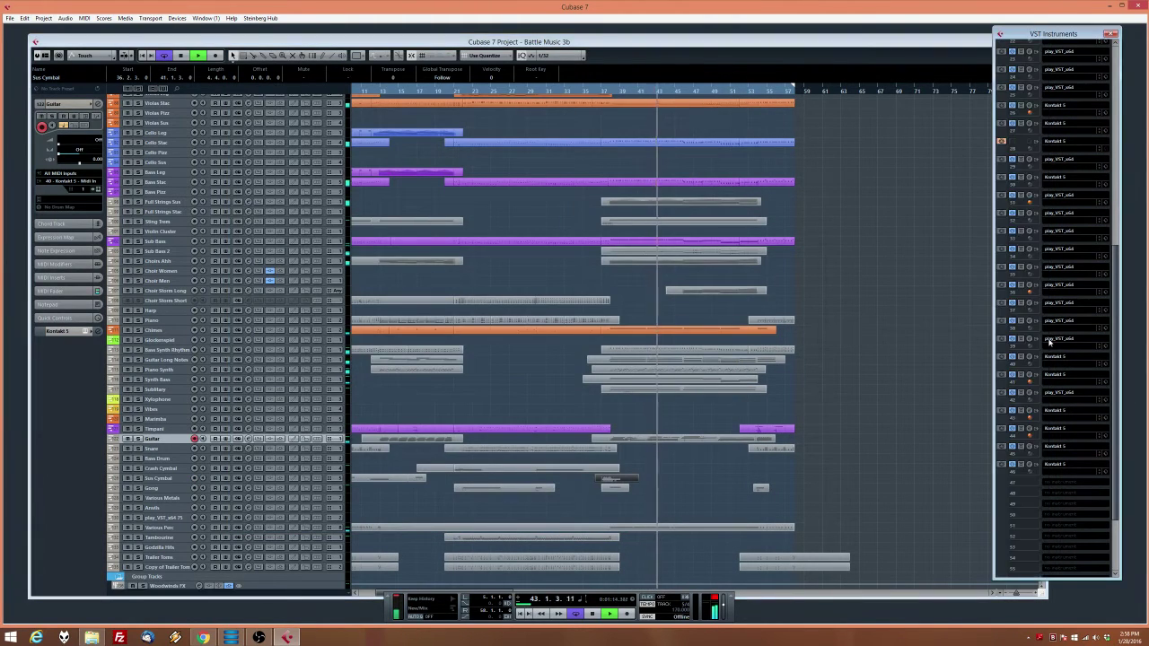
click(1029, 358)
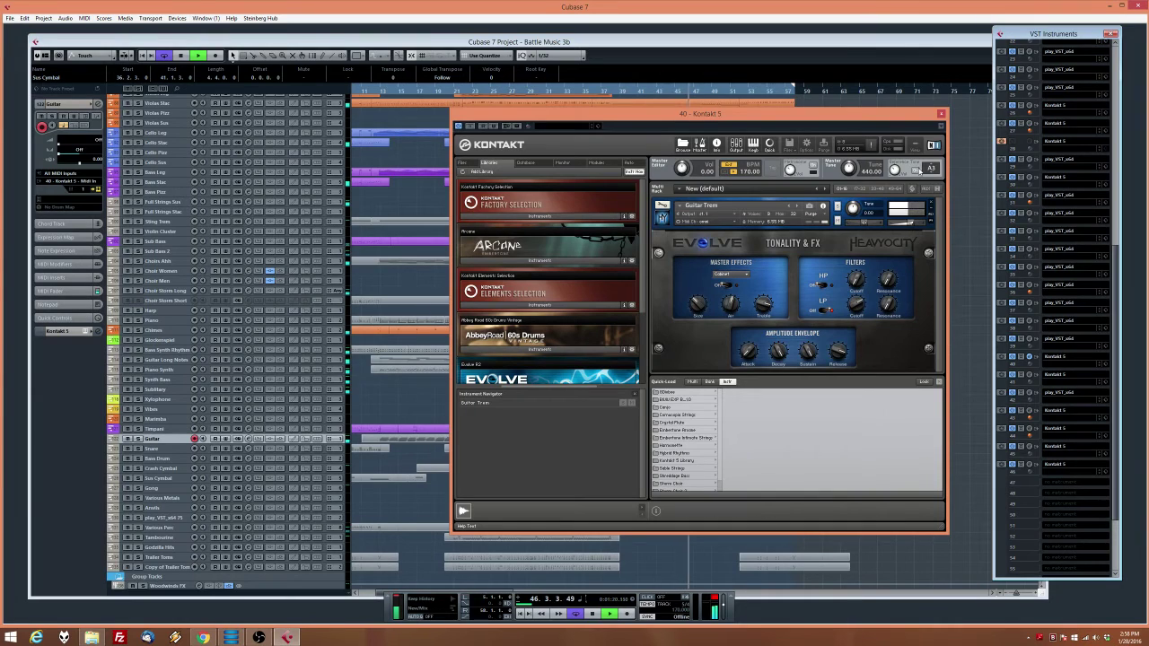
click(939, 116)
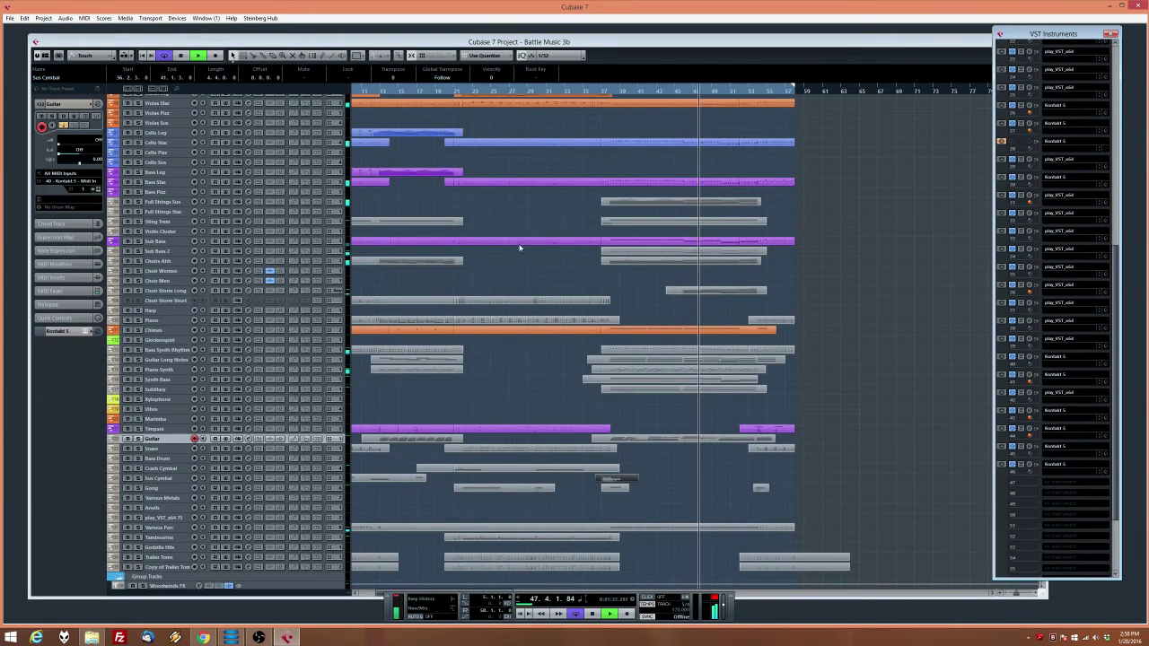
click(128, 254)
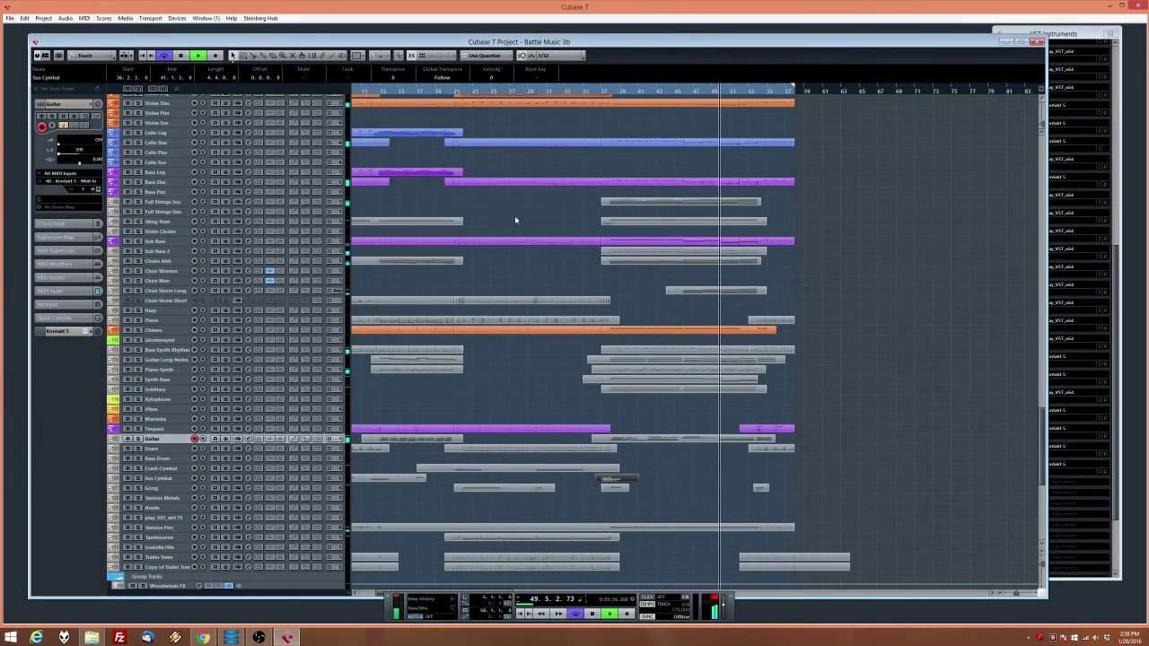
Open the Cello Stac and Bass Stac parts from bar 37 together, adjust the velocity of all their notes, close the editor and clear the selection
scroll(206, 377, up, 3)
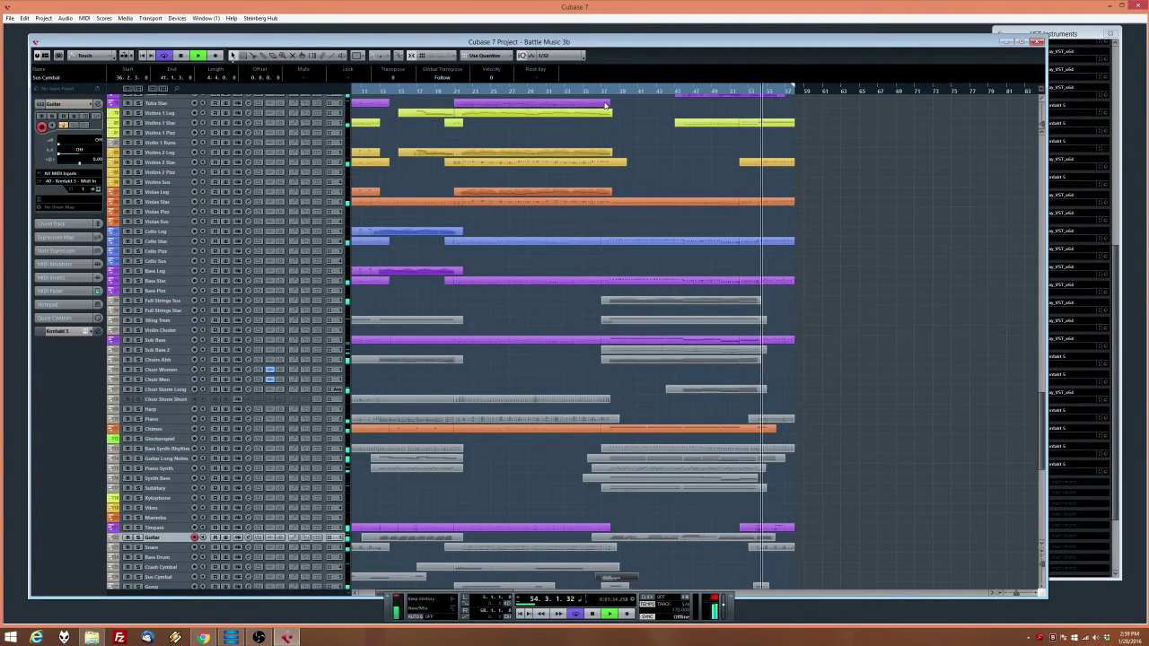
double_click(656, 281)
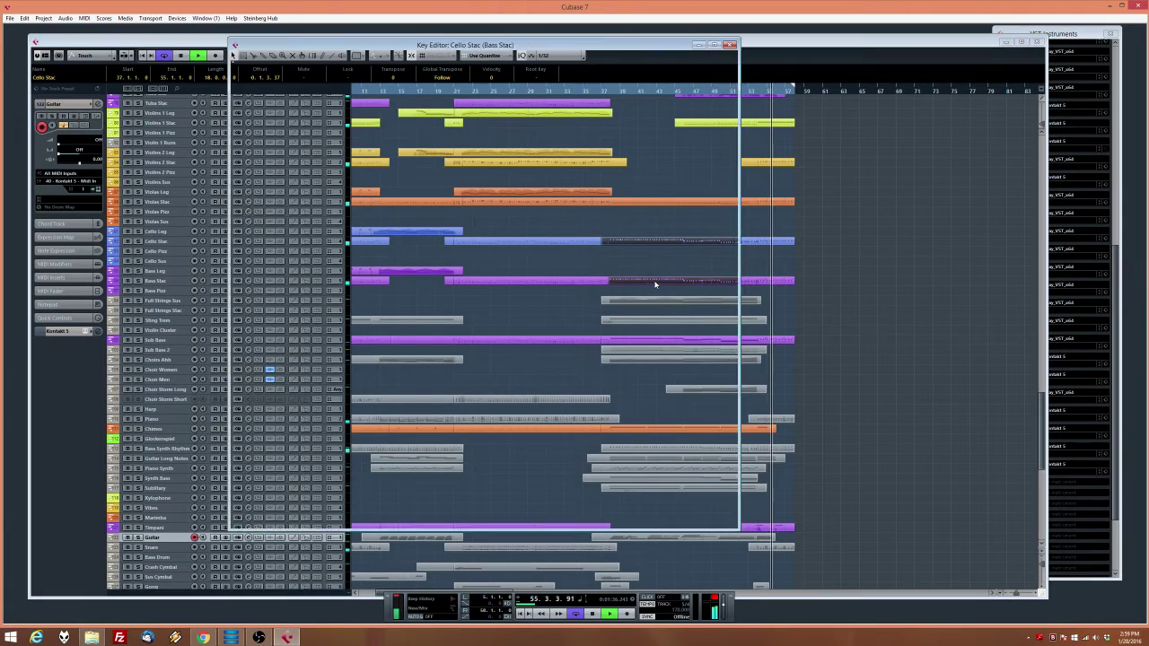
click(364, 267)
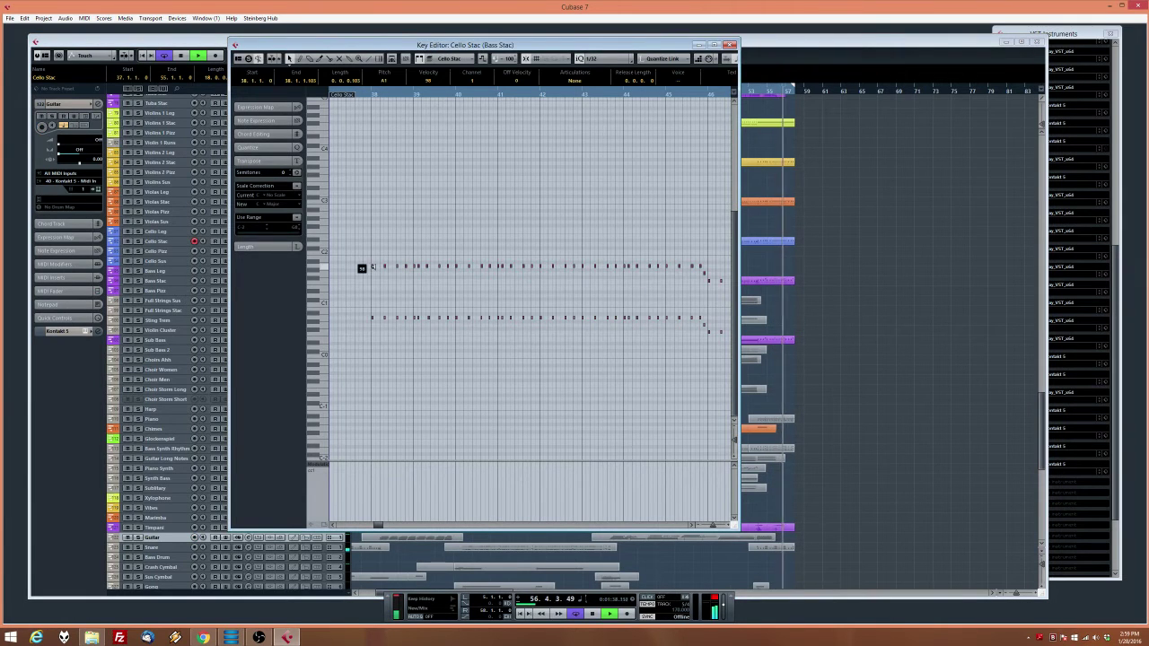
click(523, 286)
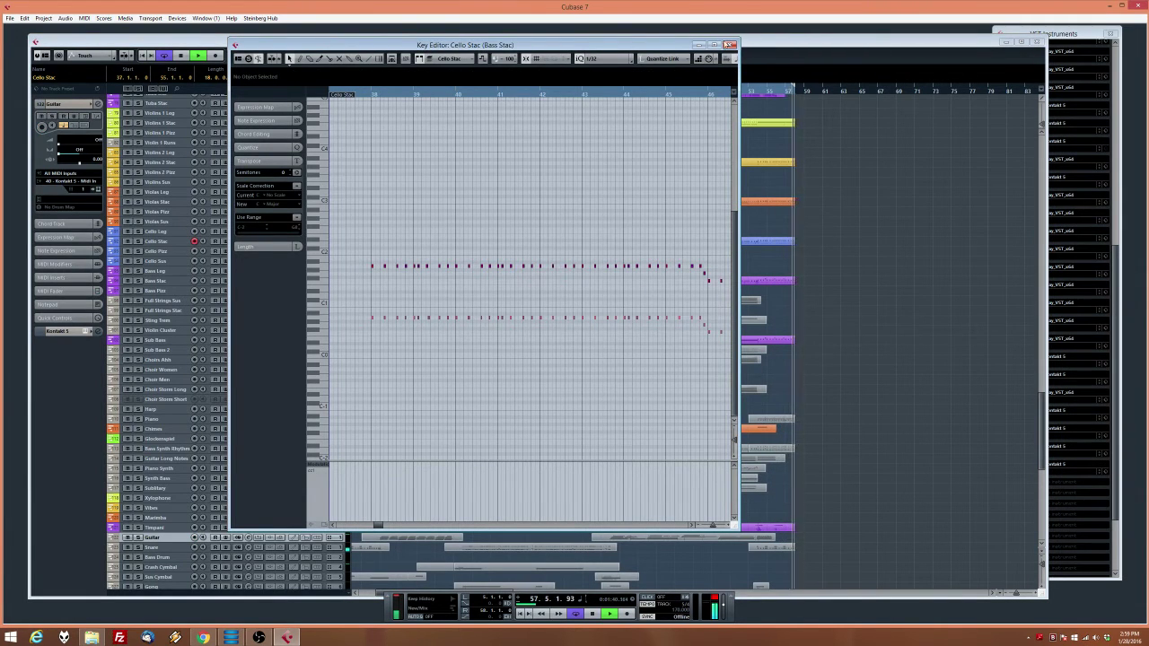
click(731, 45)
scroll(794, 278, down, 4)
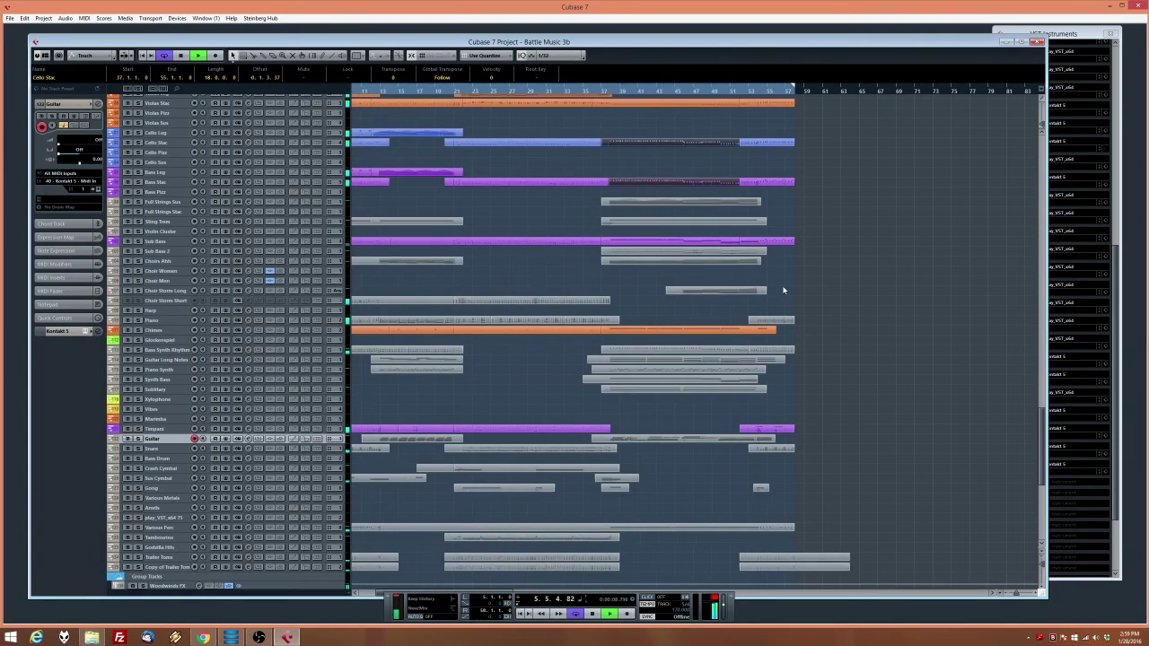
click(814, 301)
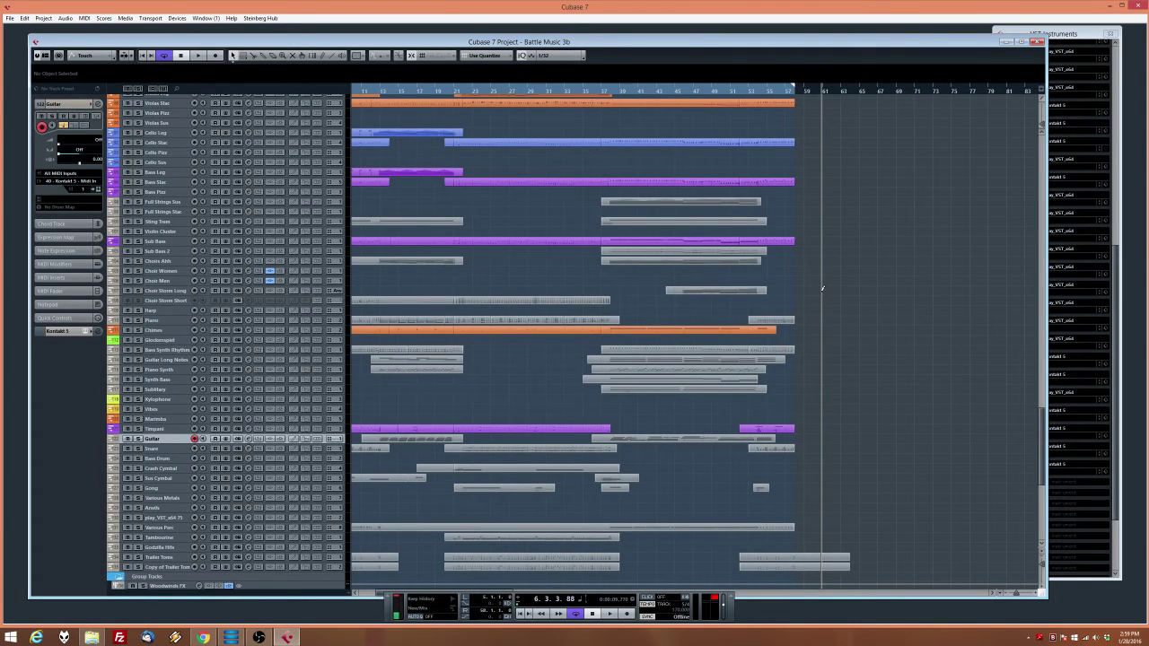
Look through the FX, reverb and output channels and their inserts in the MixConsole, and close it
key(F3)
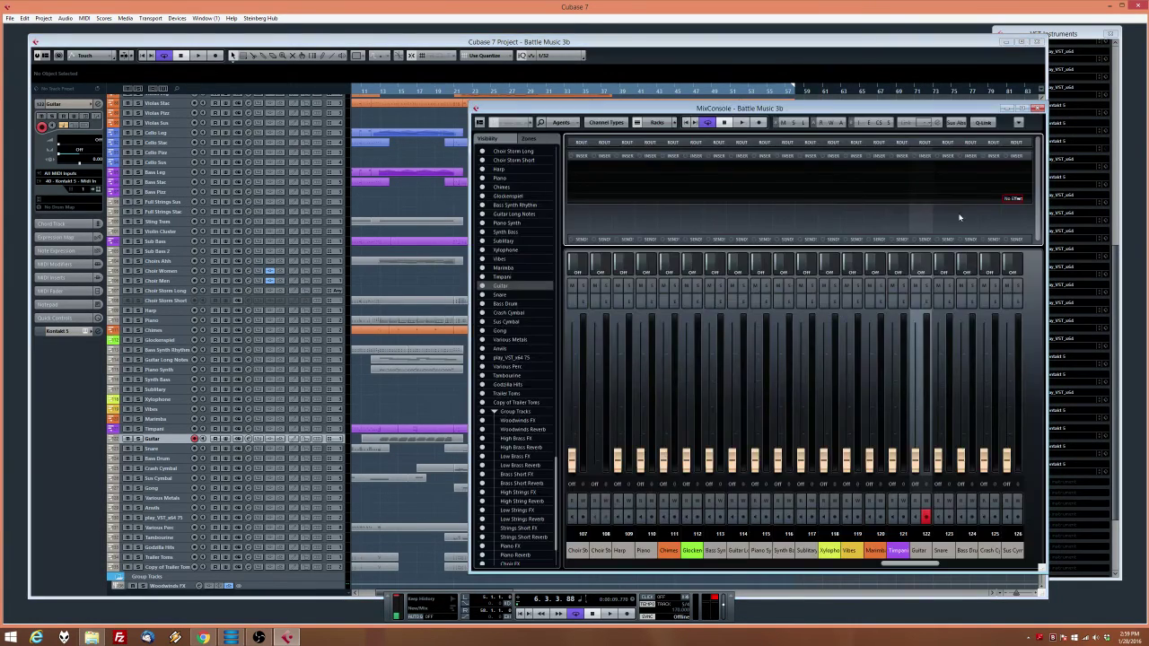
drag(893, 564, 998, 564)
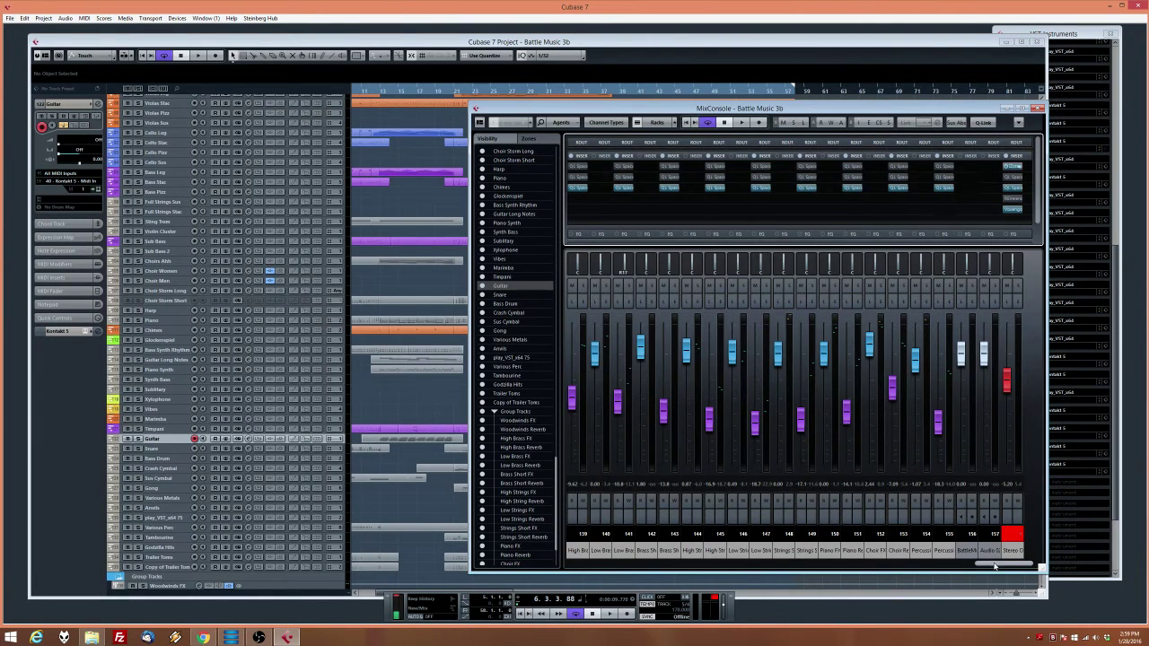
drag(994, 565, 960, 562)
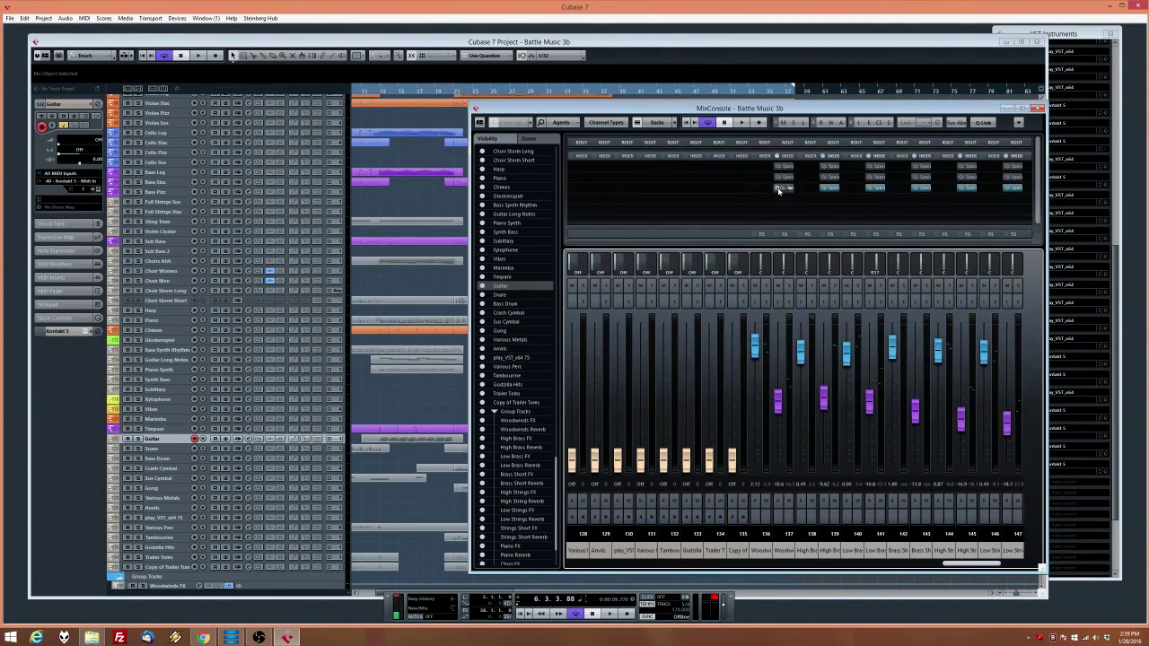
click(1037, 107)
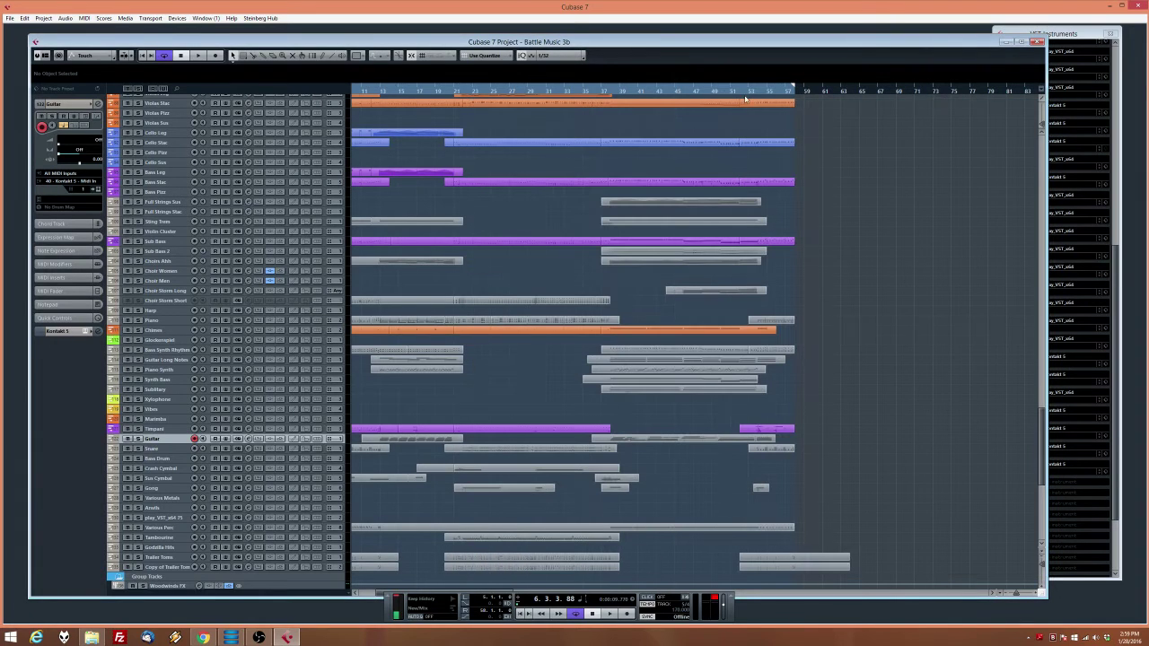
Play the arrangement from bar 42 and jump ahead to bar 53 to listen to the ending
click(653, 91)
key(space)
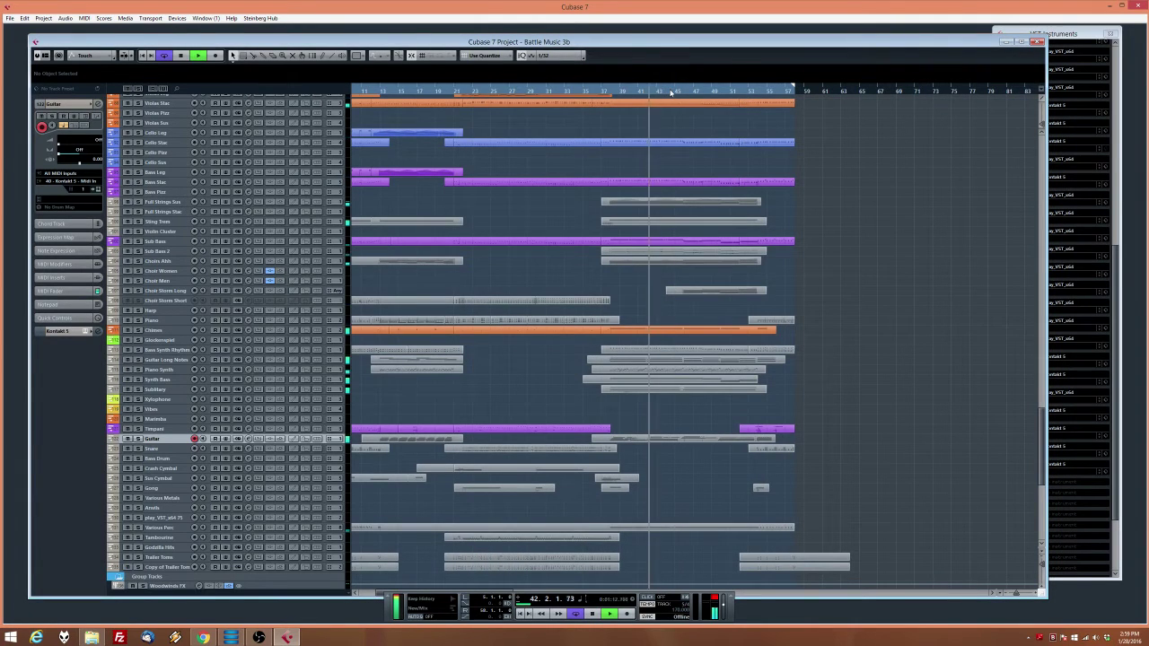
click(749, 90)
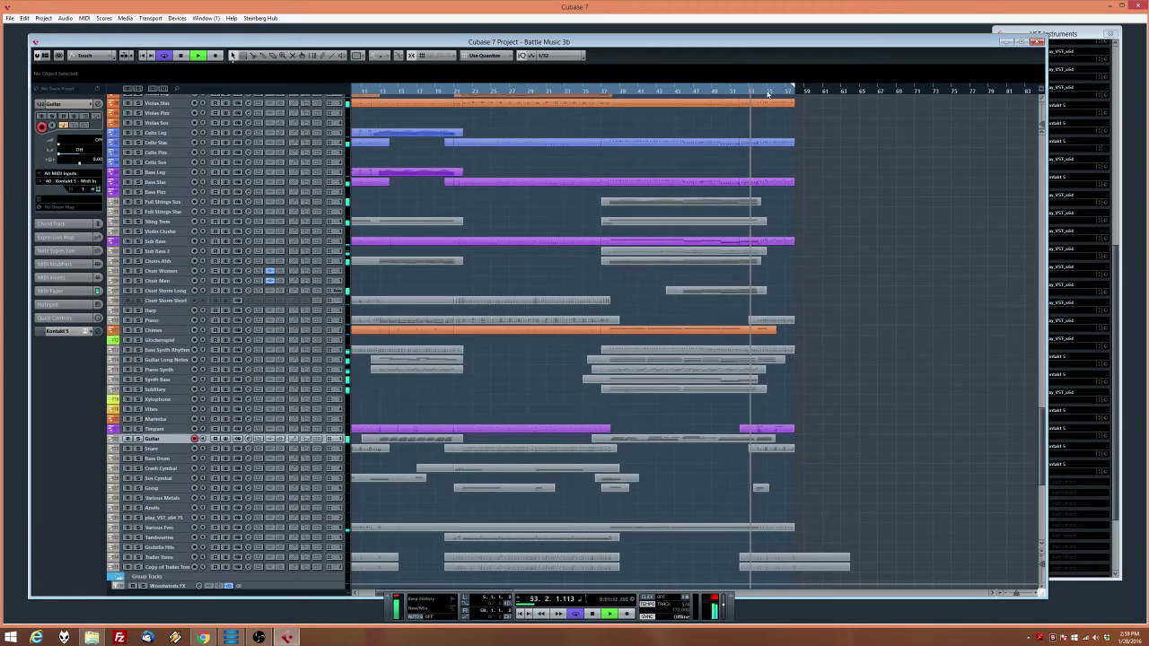
Stop listening to the ending, return to the beginning of the arrangement and play from about bar 5
key(space)
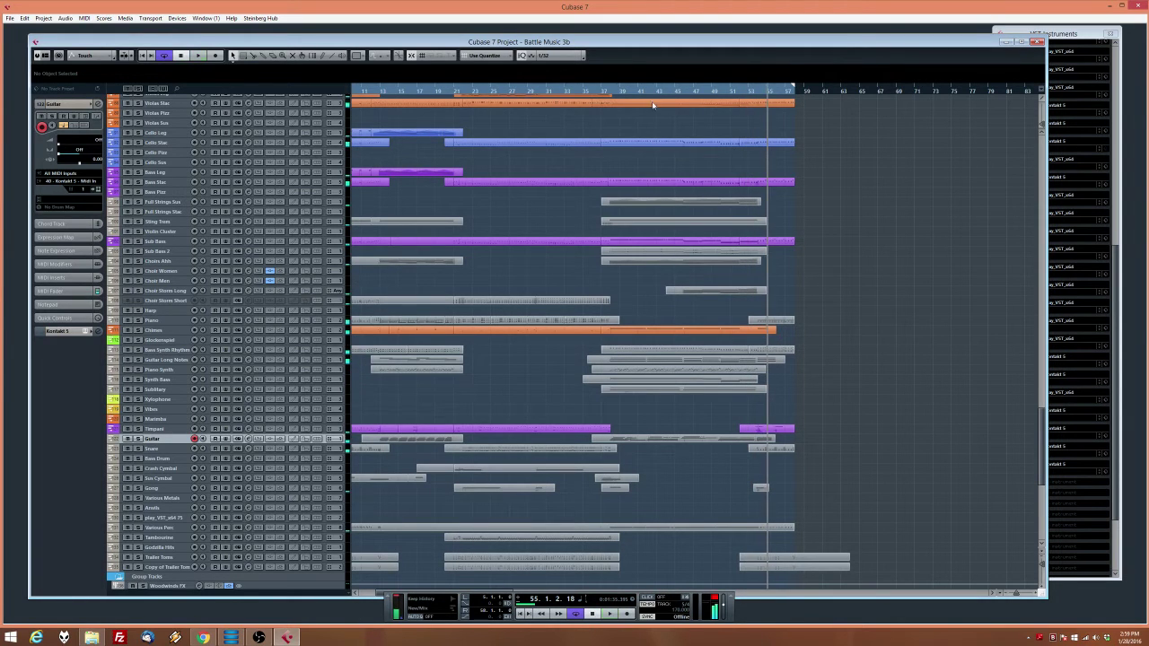
drag(647, 121, 77, 143)
click(387, 91)
key(space)
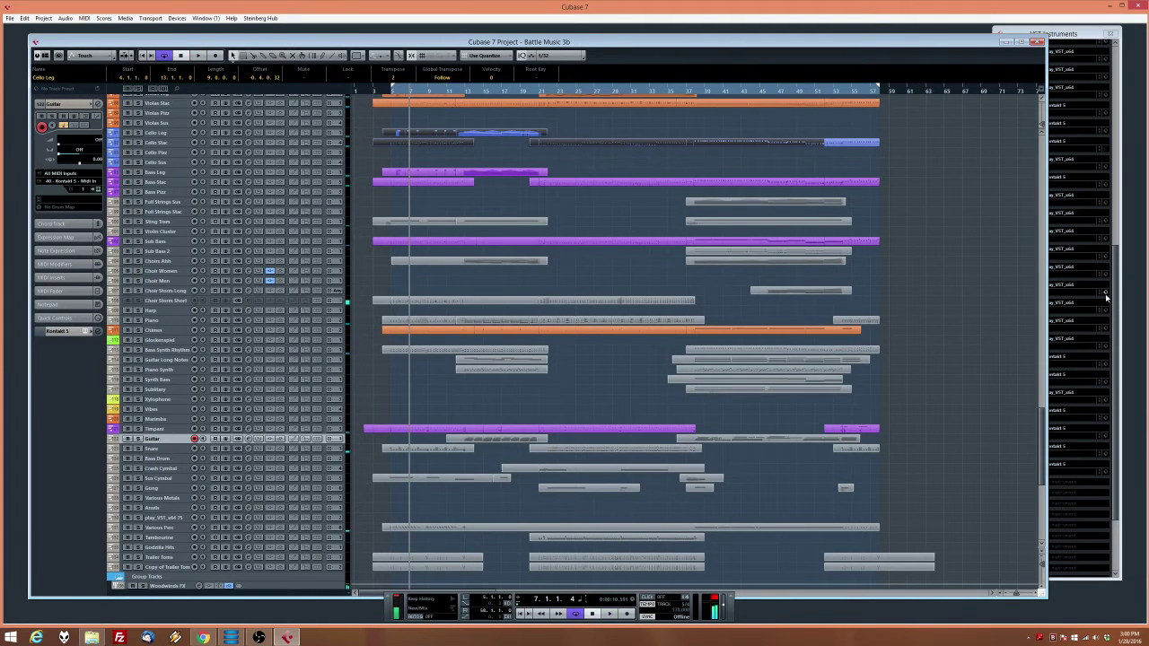
Enable the QL Spaces insert on the Stereo Out channel in the MixConsole and listen to the arrangement from about bar 5
key(F3)
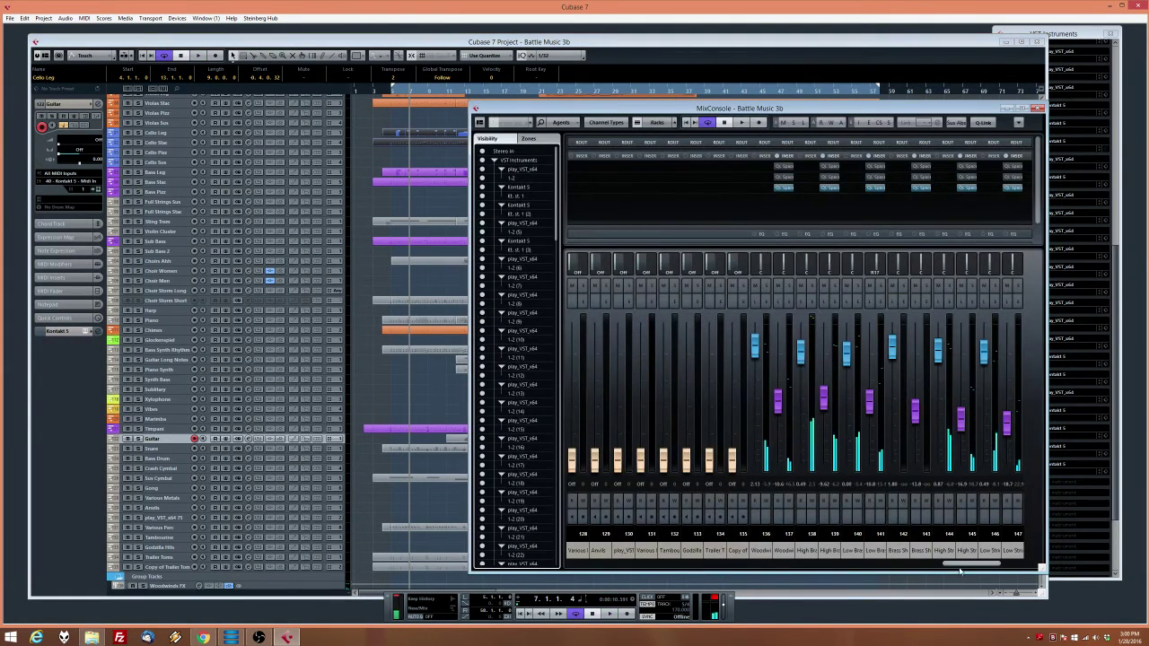
drag(960, 565, 1083, 437)
click(1018, 190)
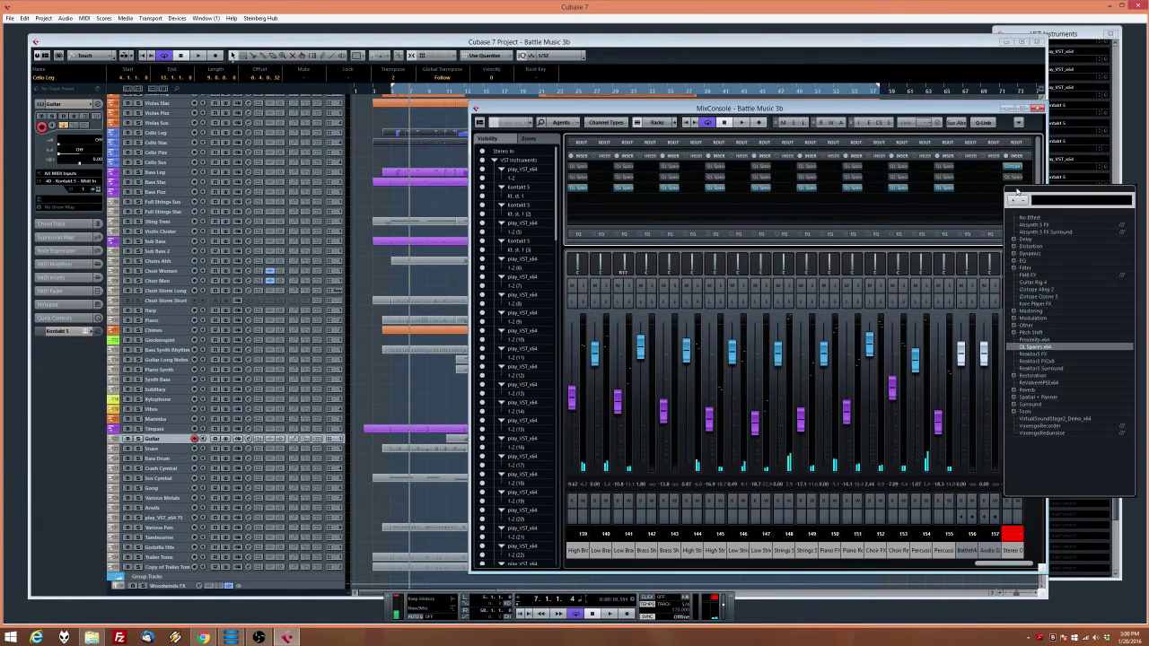
click(999, 188)
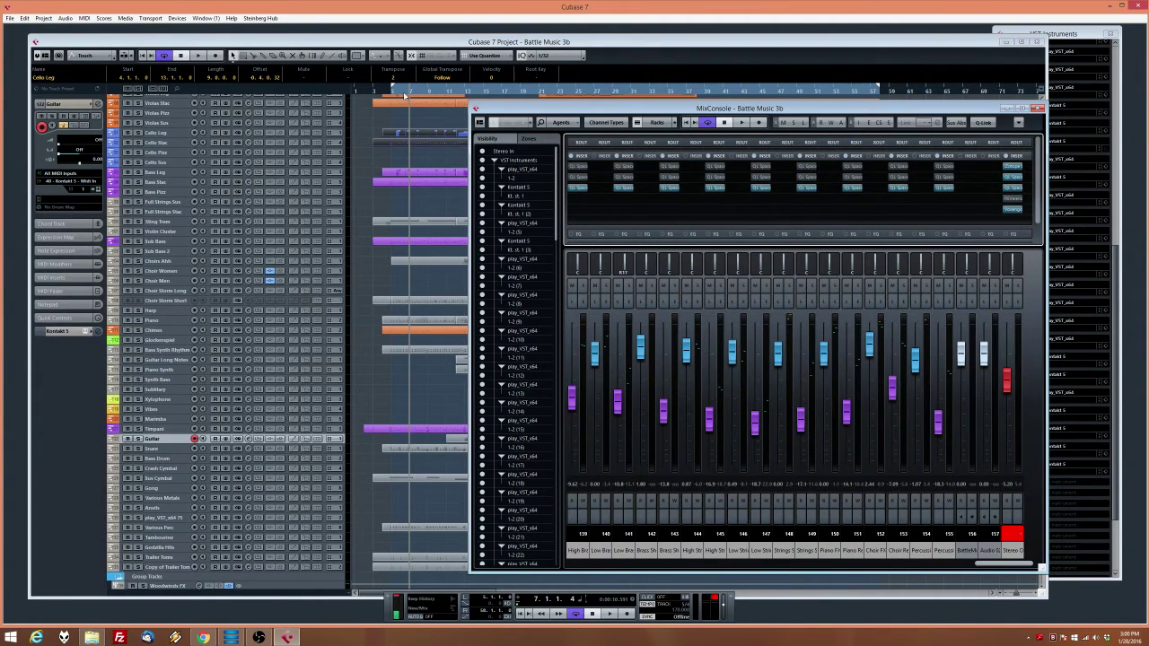
click(389, 89)
key(space)
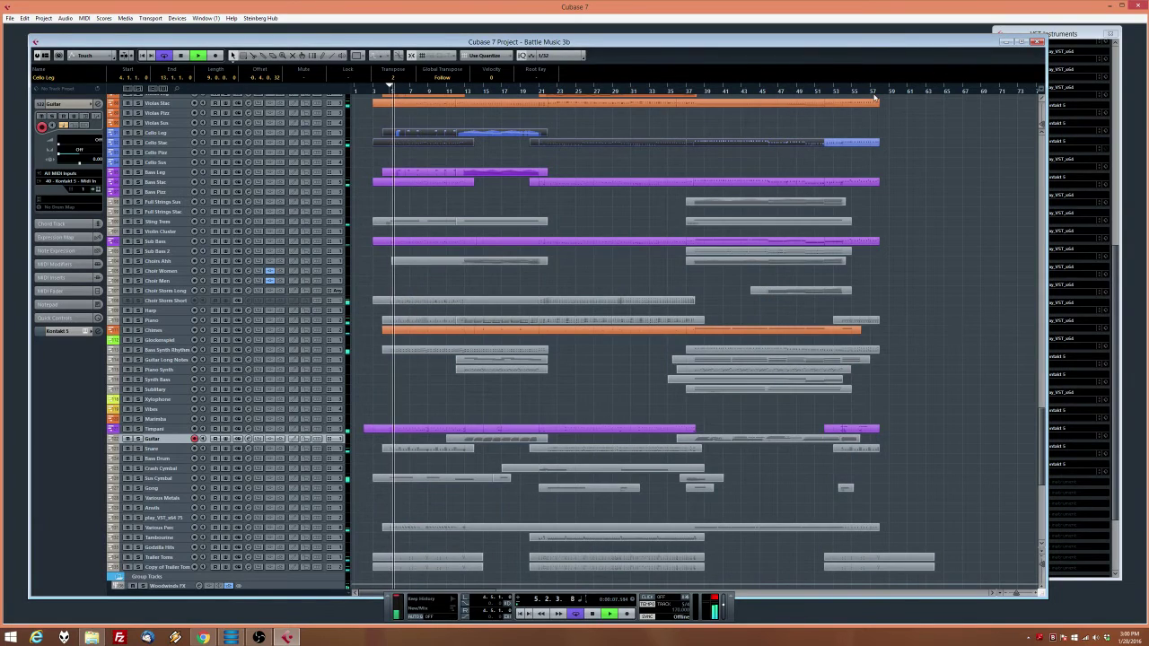
key(space)
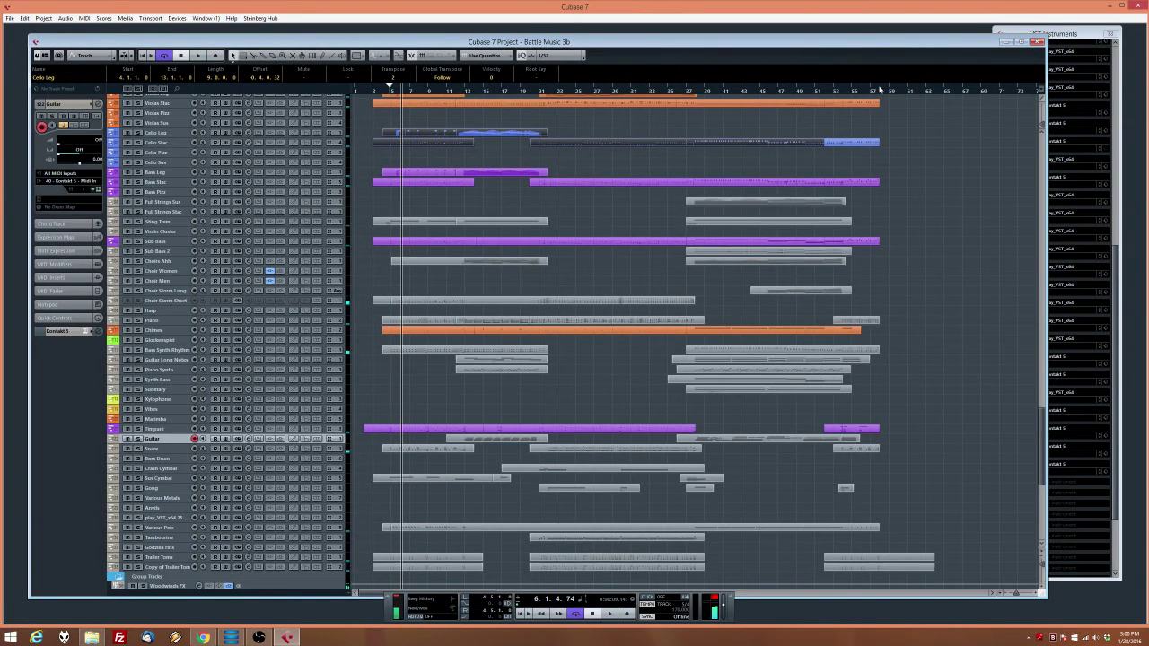
Set the locator range from bar 5 to bar 58 and change the grid type to Bar
alt+click(881, 93)
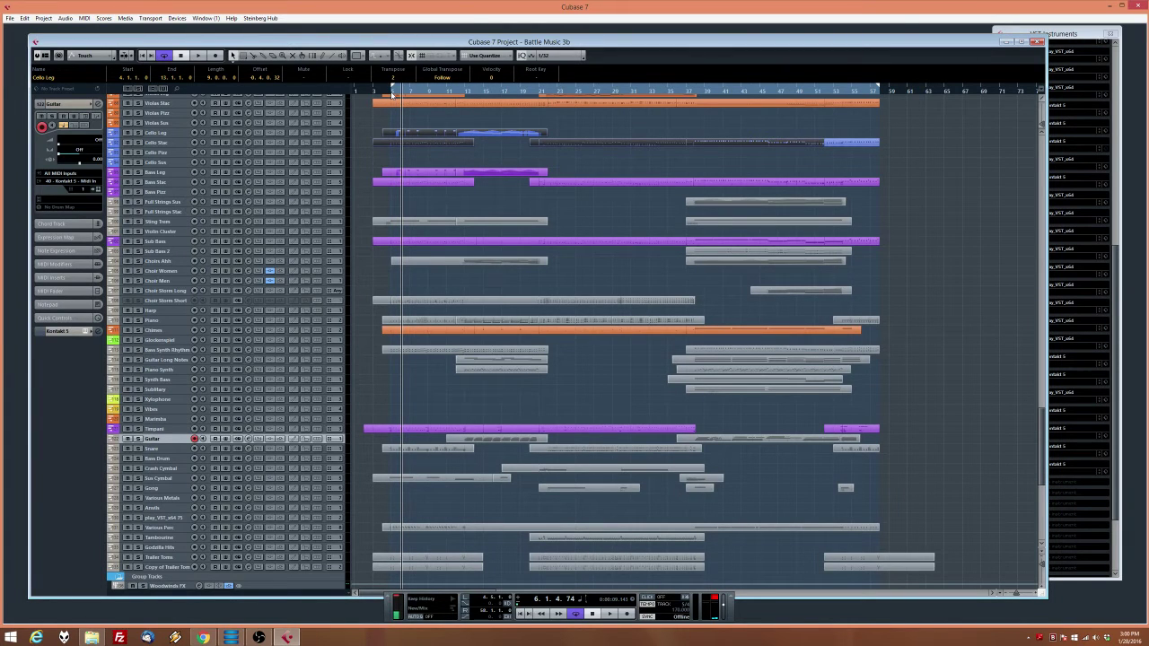
key(h)
key(h)
key(h)
key(h)
key(h)
key(h)
key(h)
key(h)
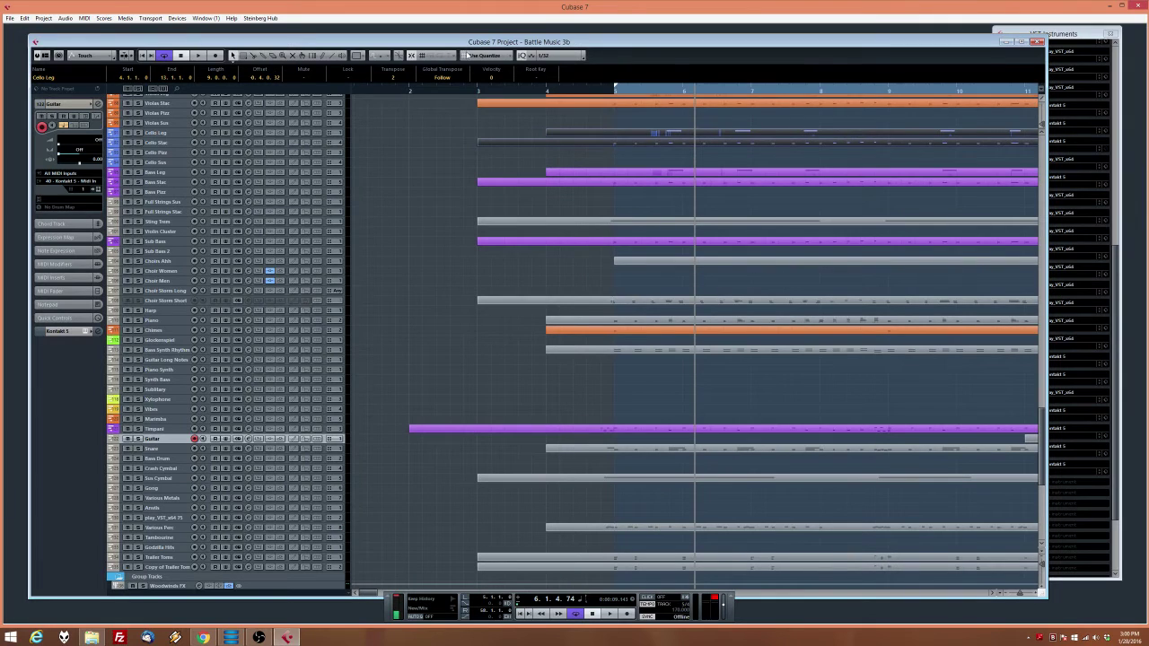
click(515, 73)
key(g)
key(g)
key(g)
key(g)
key(g)
key(g)
key(g)
key(g)
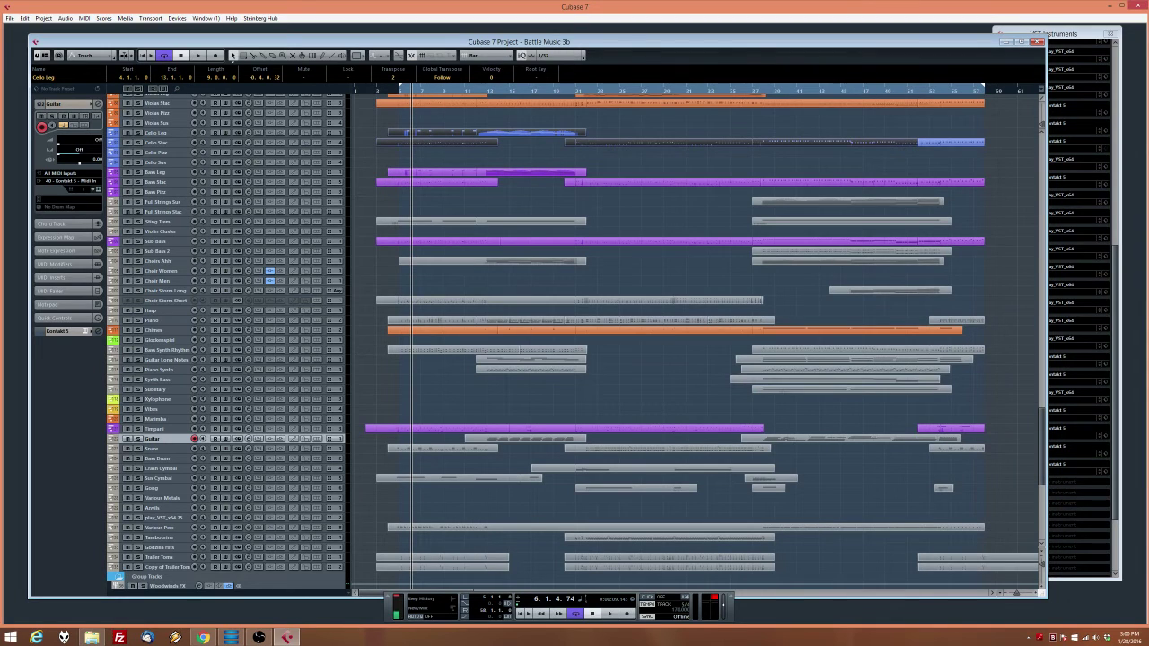
Export the range between the locators as an audio mixdown, return to the project and clear the event selection
click(10, 18)
mouse_move(45, 177)
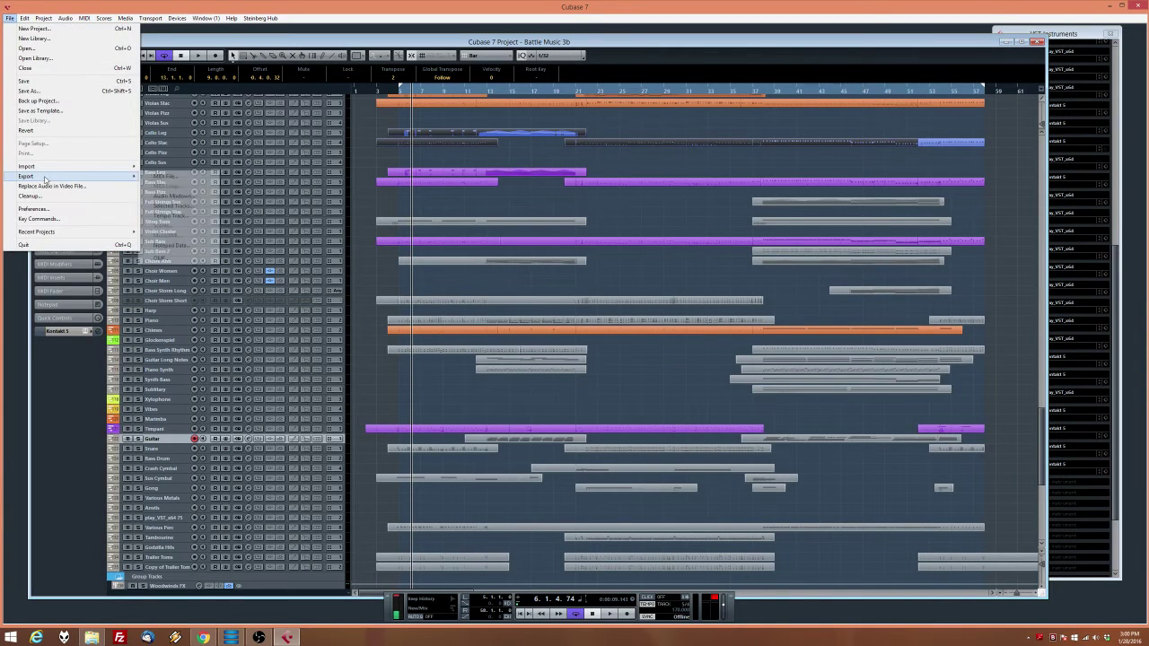
click(175, 195)
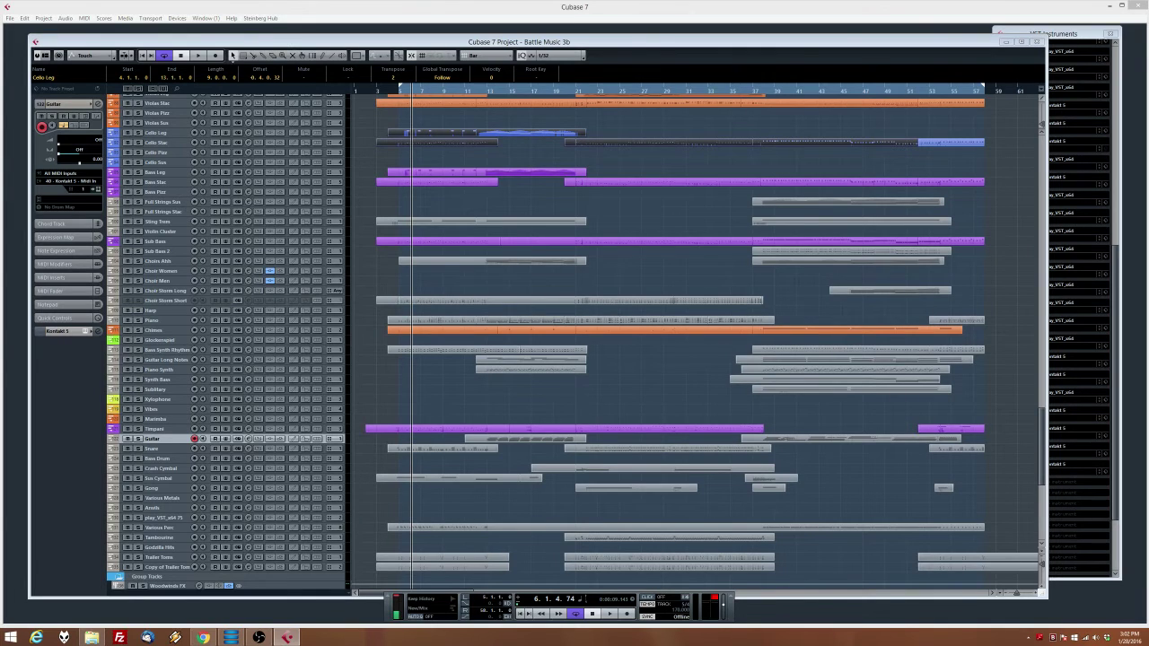
key(alt+Tab)
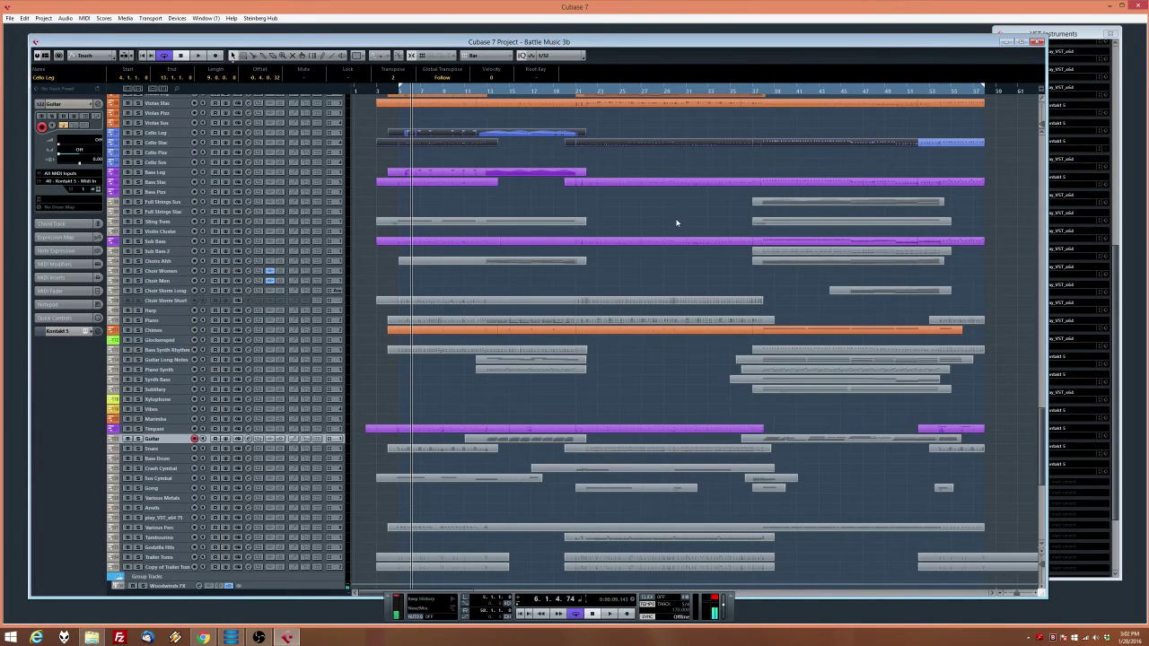
click(677, 223)
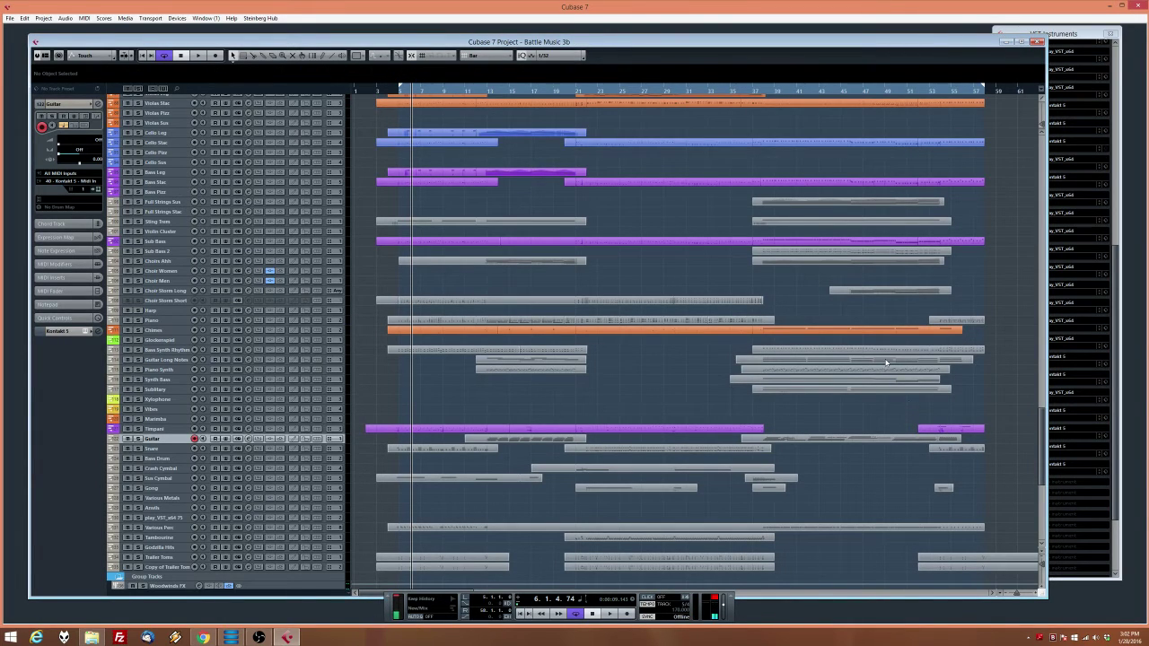
Look over the remaining tracks, save the Battle Music 3b project and close it
scroll(537, 264, down, 5)
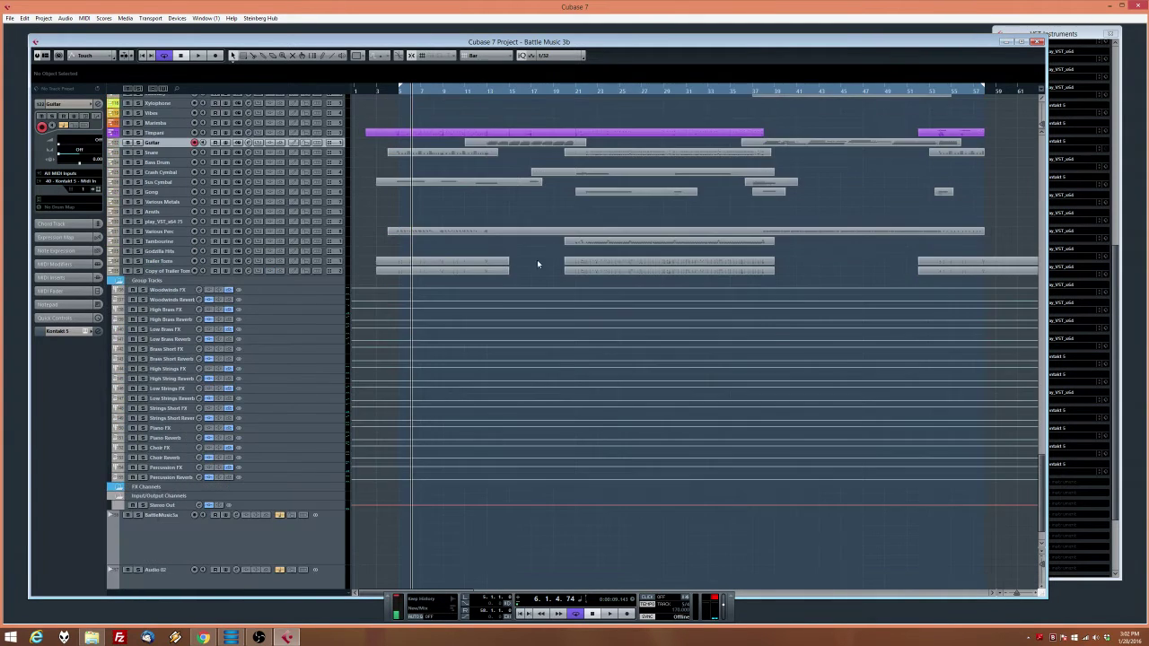
scroll(537, 261, up, 7)
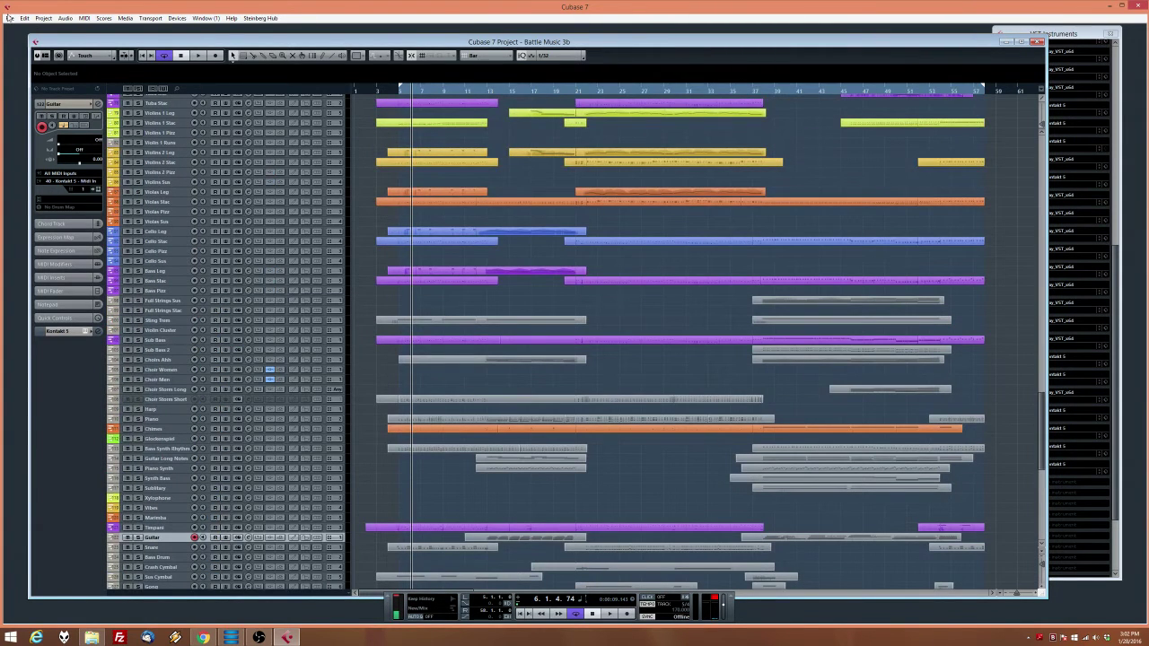
click(10, 18)
click(39, 83)
click(1038, 41)
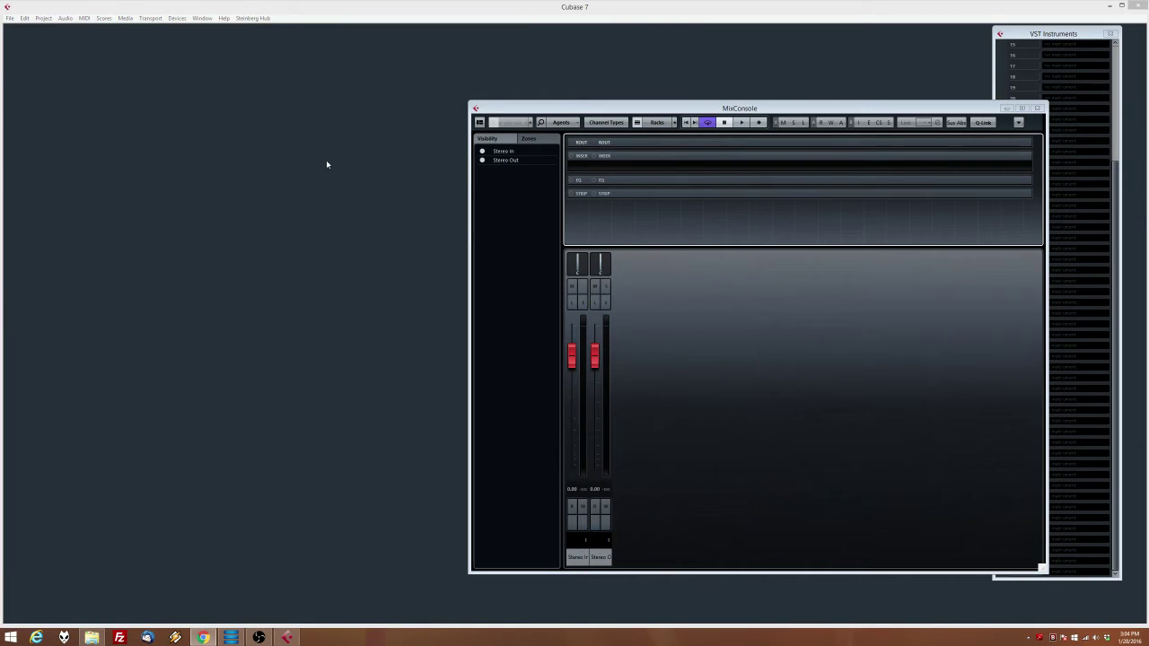
Open the Outnumbered 2 project
click(12, 18)
click(27, 18)
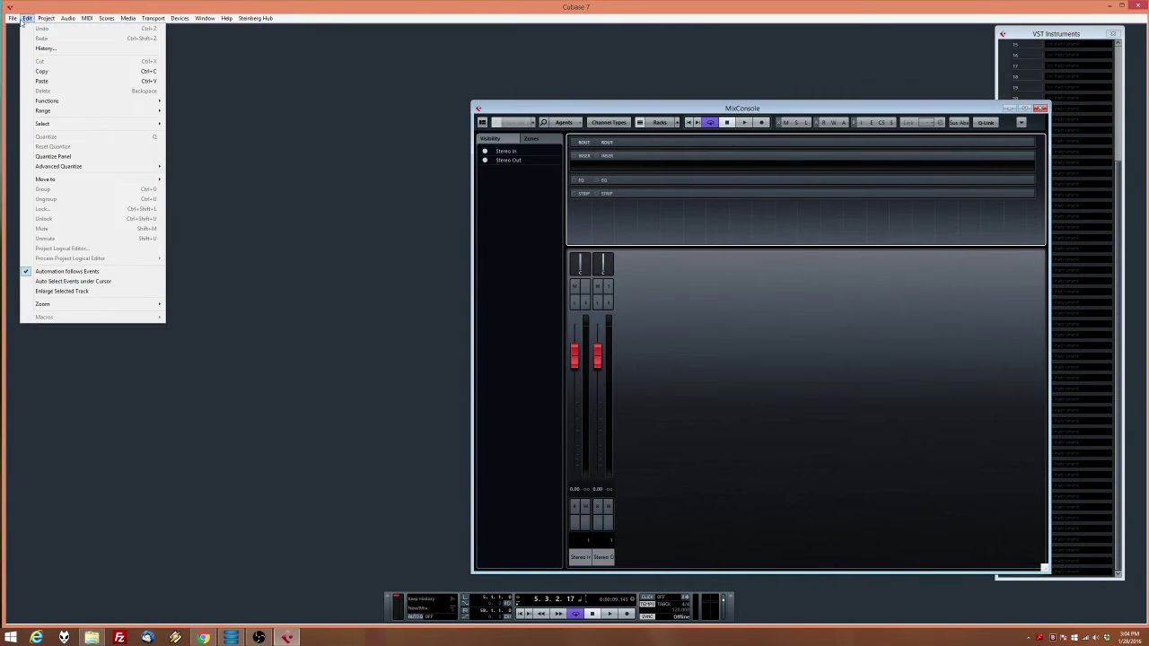
click(55, 53)
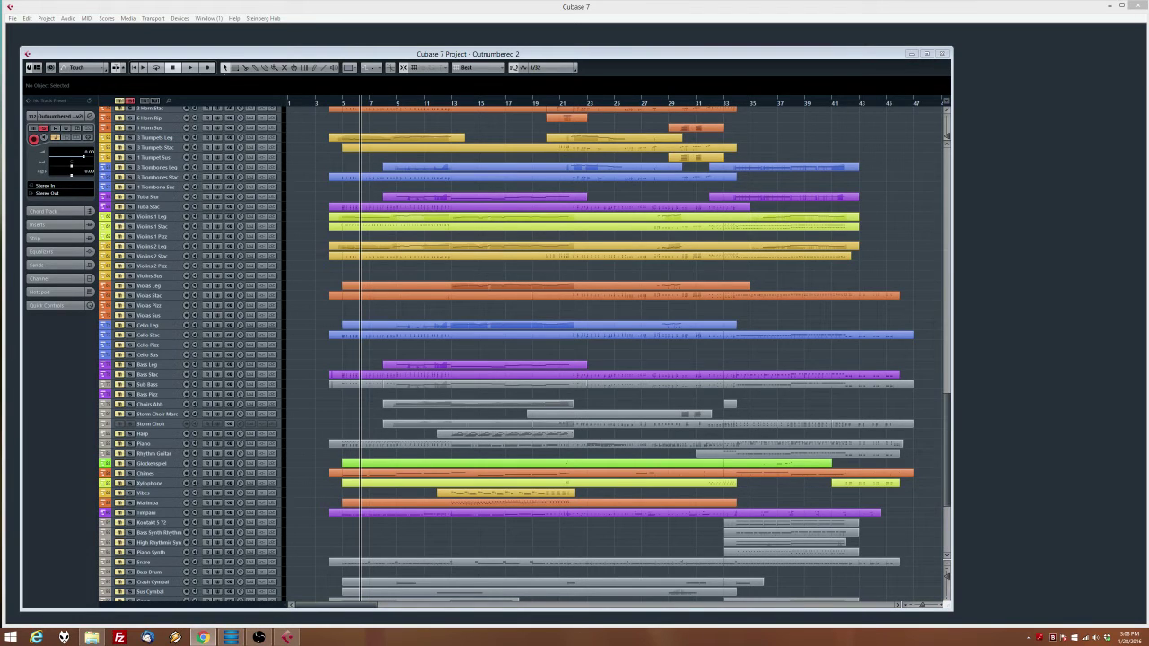
Play the opening of the Outnumbered 2 arrangement from bar 5 and stop after a short listen
click(342, 101)
key(space)
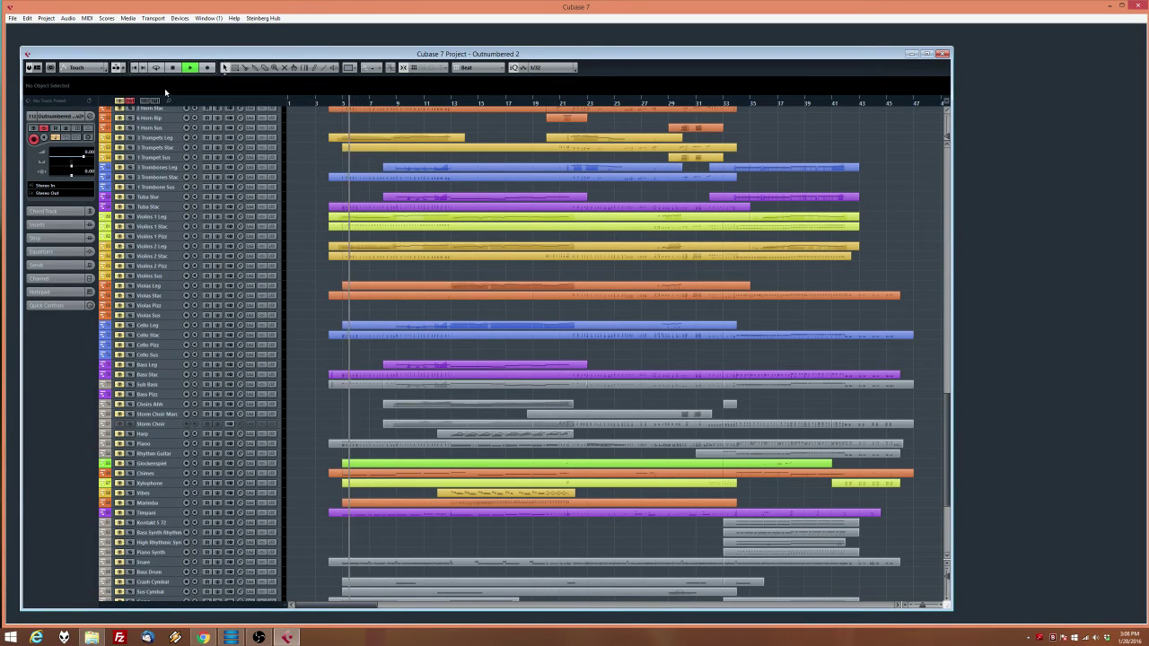
key(space)
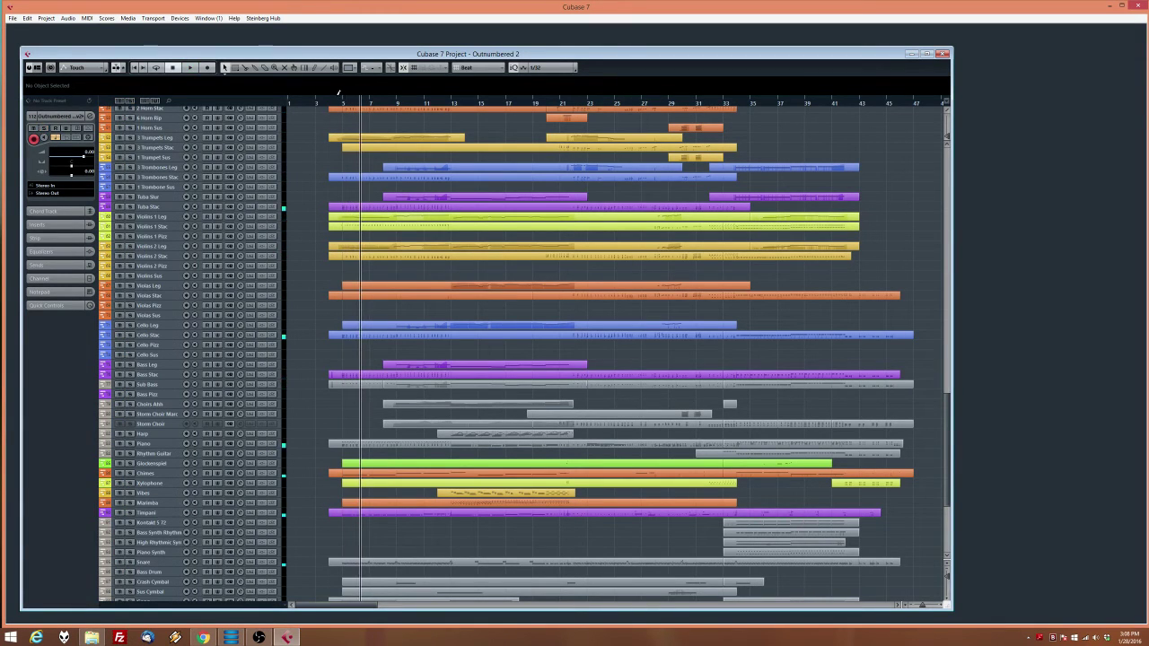
Enable the QL Spaces insert on the Stereo Out channel in the MixConsole and listen to the opening with it
click(339, 101)
key(F3)
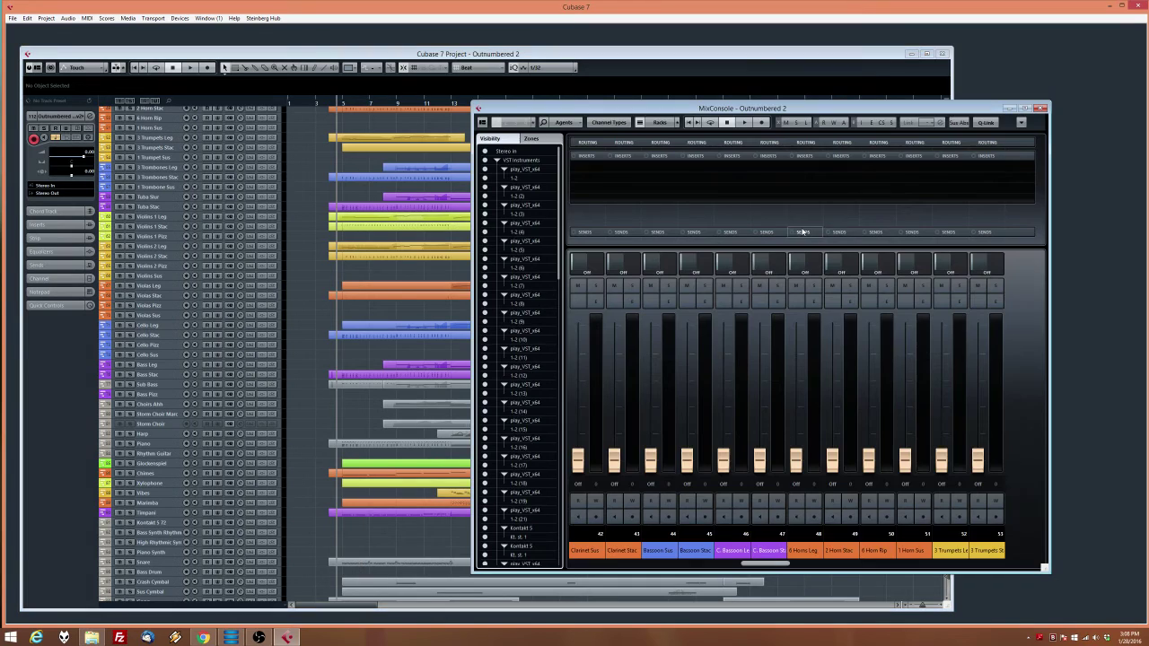
drag(784, 567, 1030, 565)
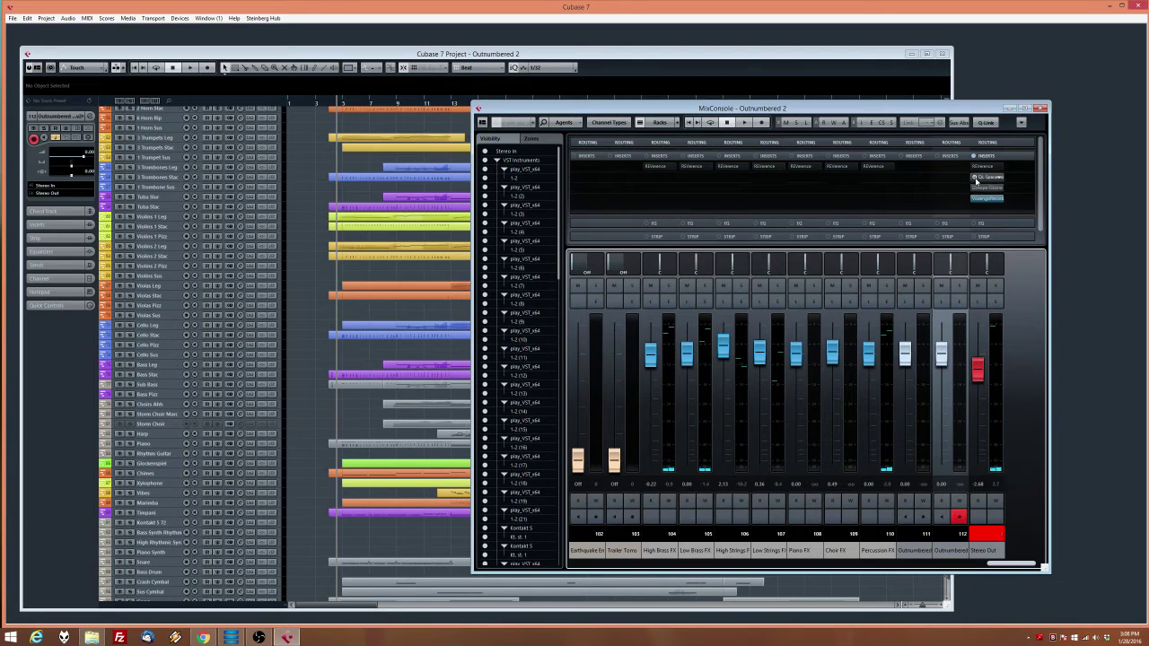
click(319, 202)
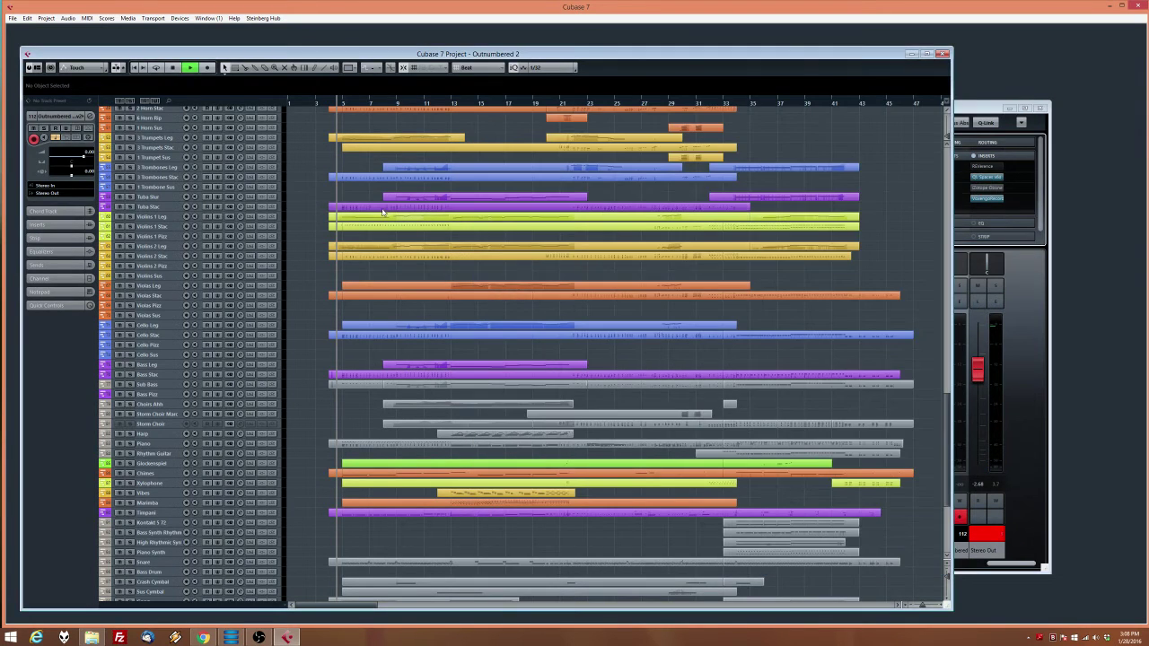
key(space)
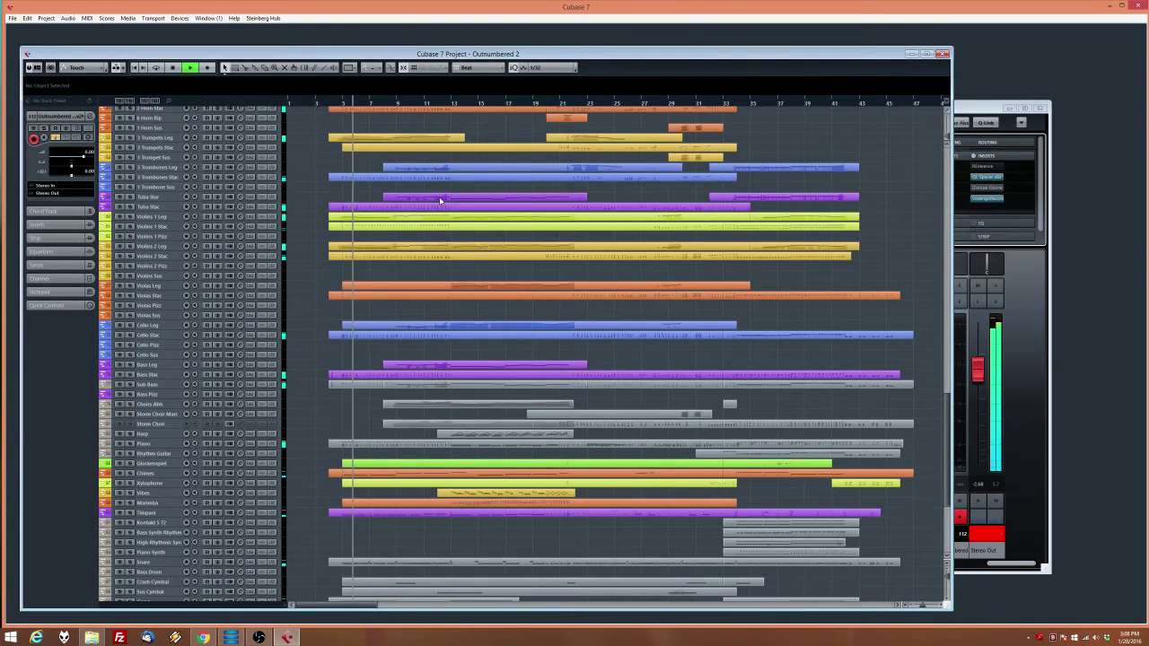
click(1002, 257)
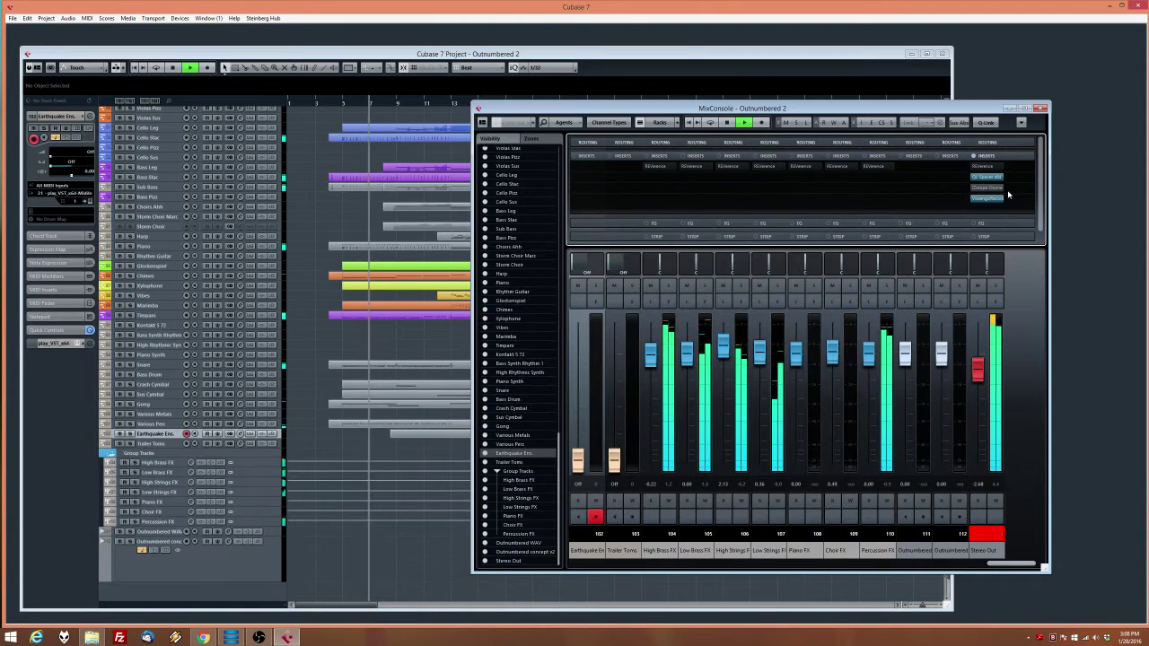
key(space)
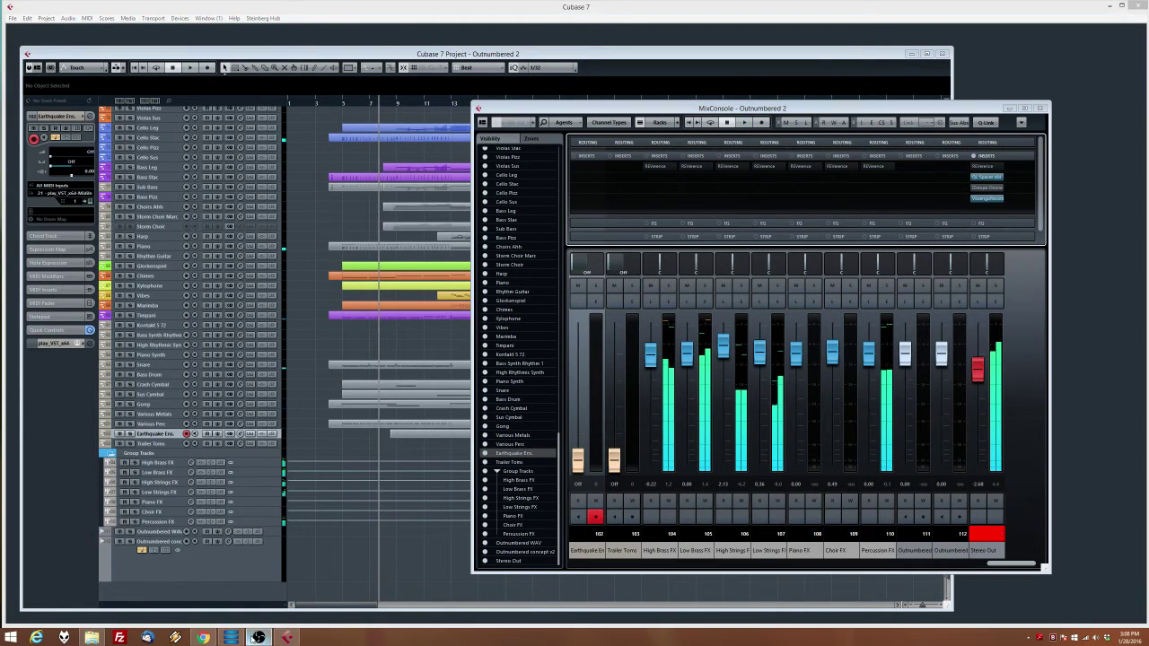
Move the playback position back to about bar 4, then enable the REVerence insert on Stereo Out and open its settings
click(341, 99)
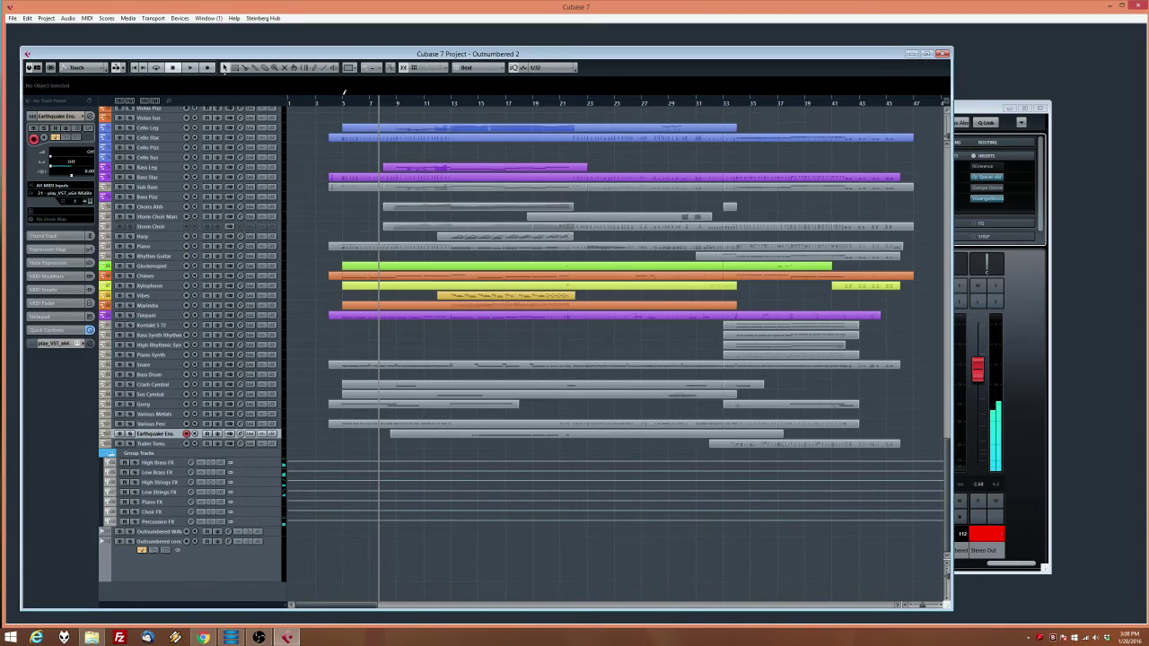
click(328, 103)
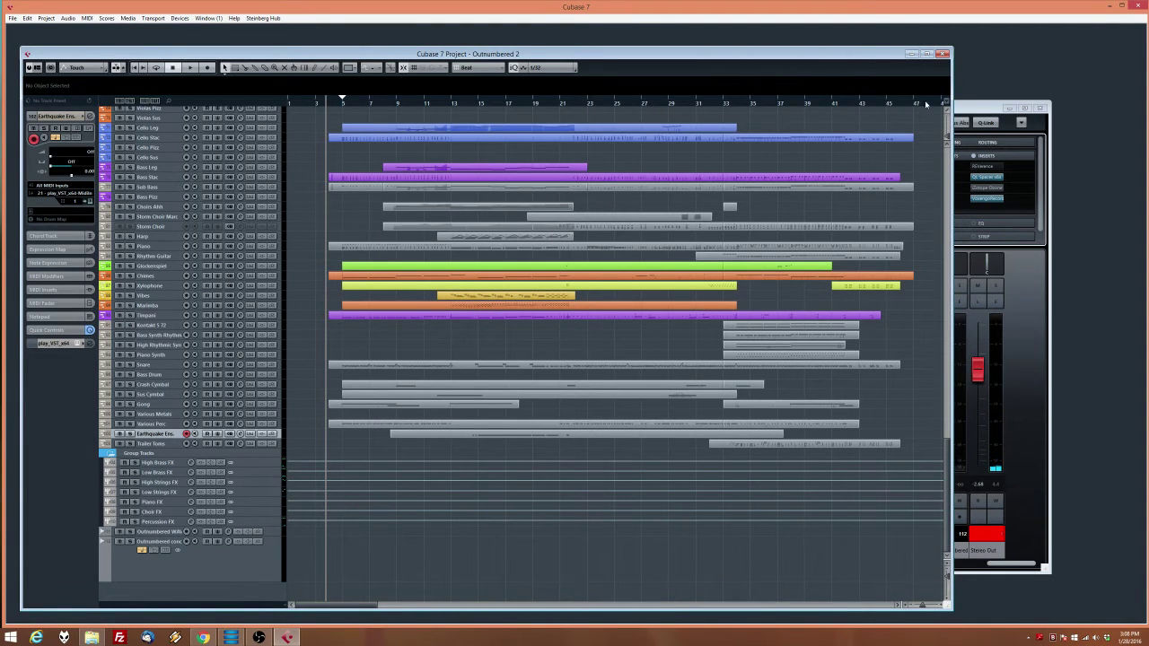
click(962, 108)
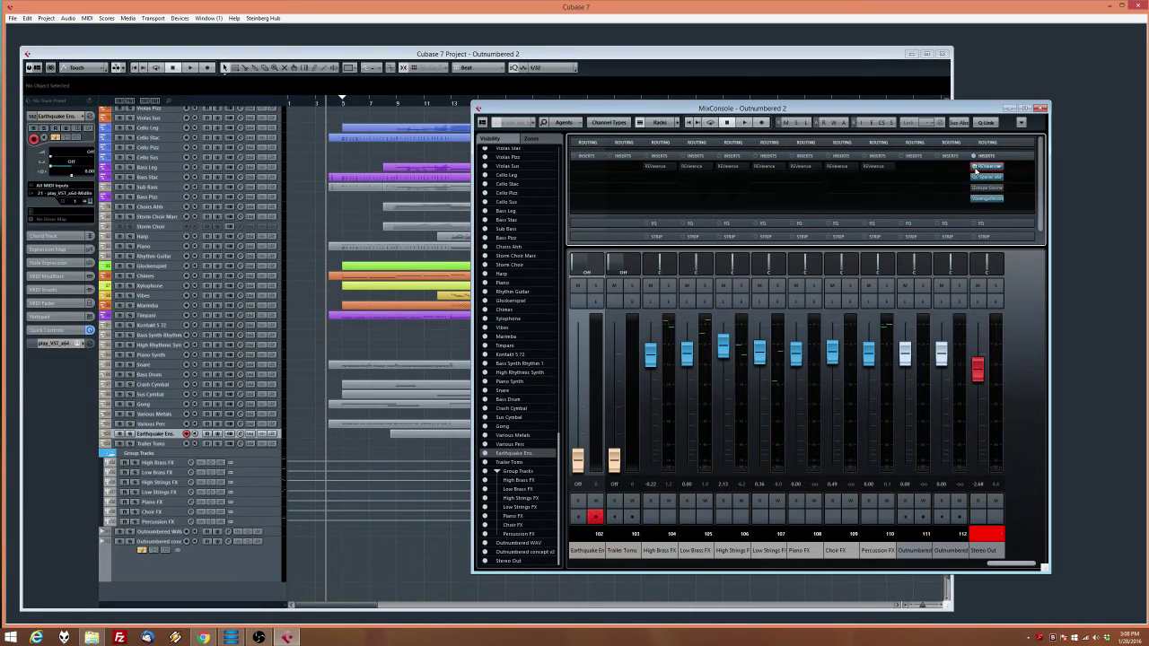
click(985, 167)
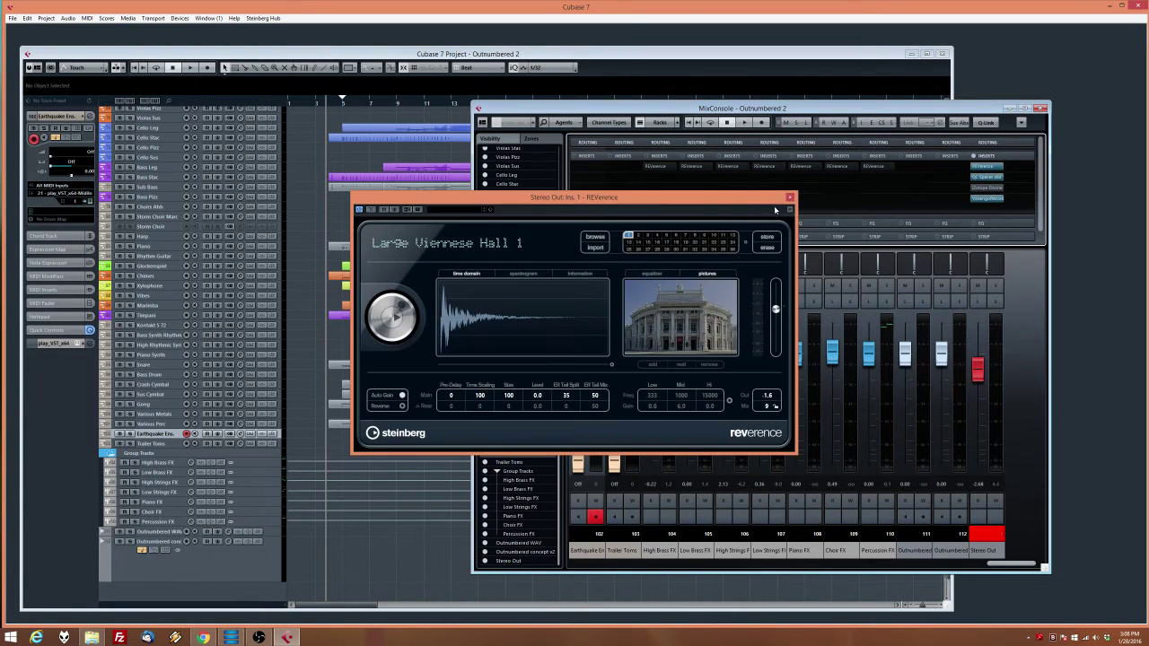
Play the opening from about bar 5 with REVerence active, close the plug-in window and stop playback
click(342, 106)
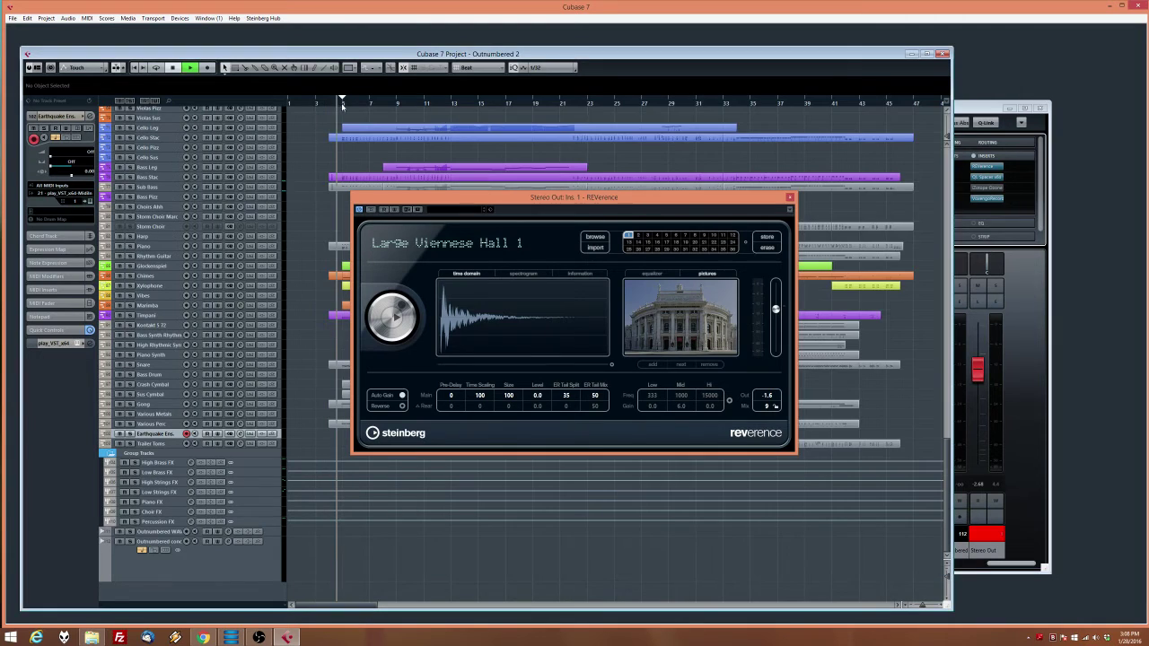
key(space)
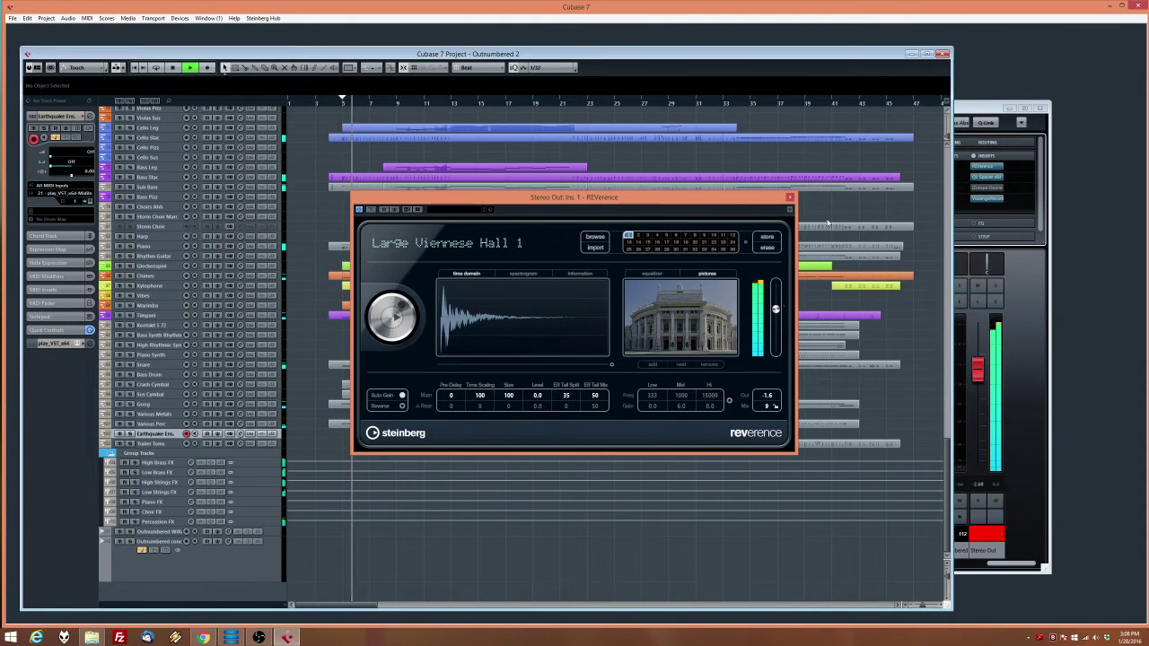
click(788, 197)
key(space)
Open the QL Spaces insert on Stereo Out, raise its wet signal to about -16.8 dBFS during playback, and close the plug-in
scroll(729, 196, up, 5)
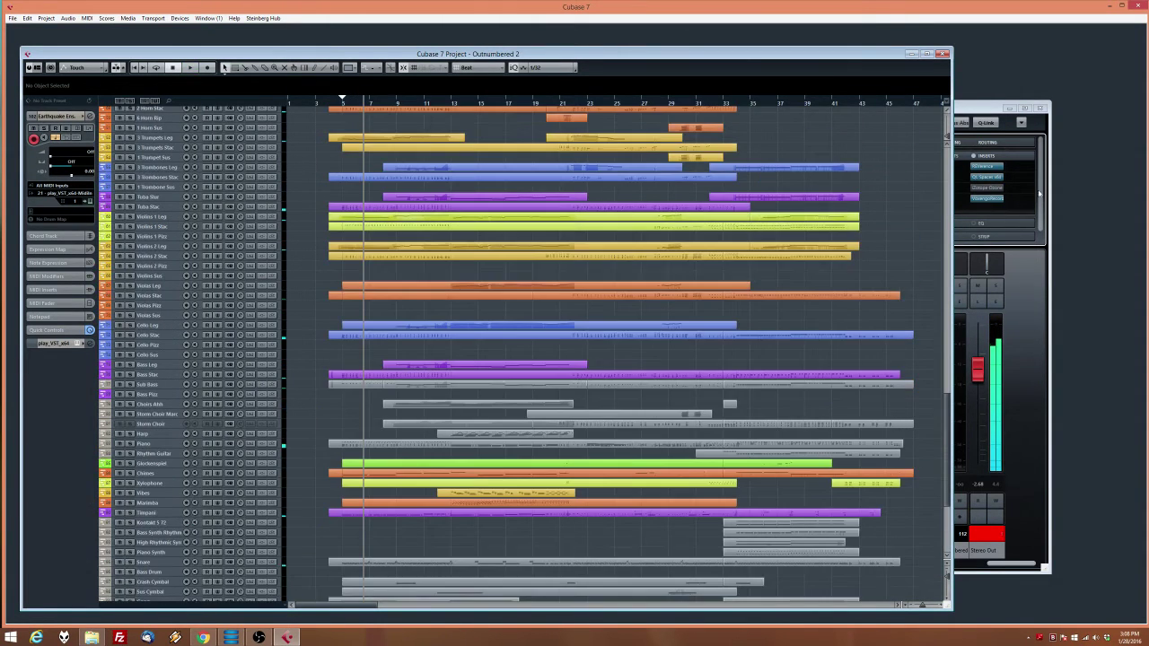
click(984, 179)
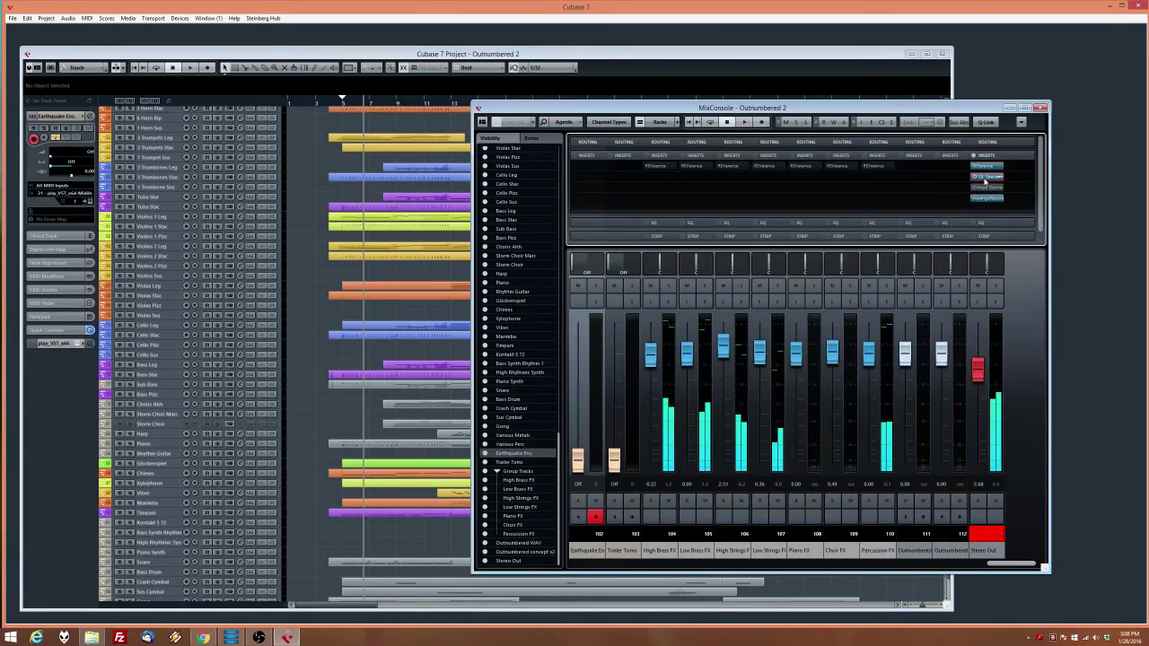
click(985, 177)
key(space)
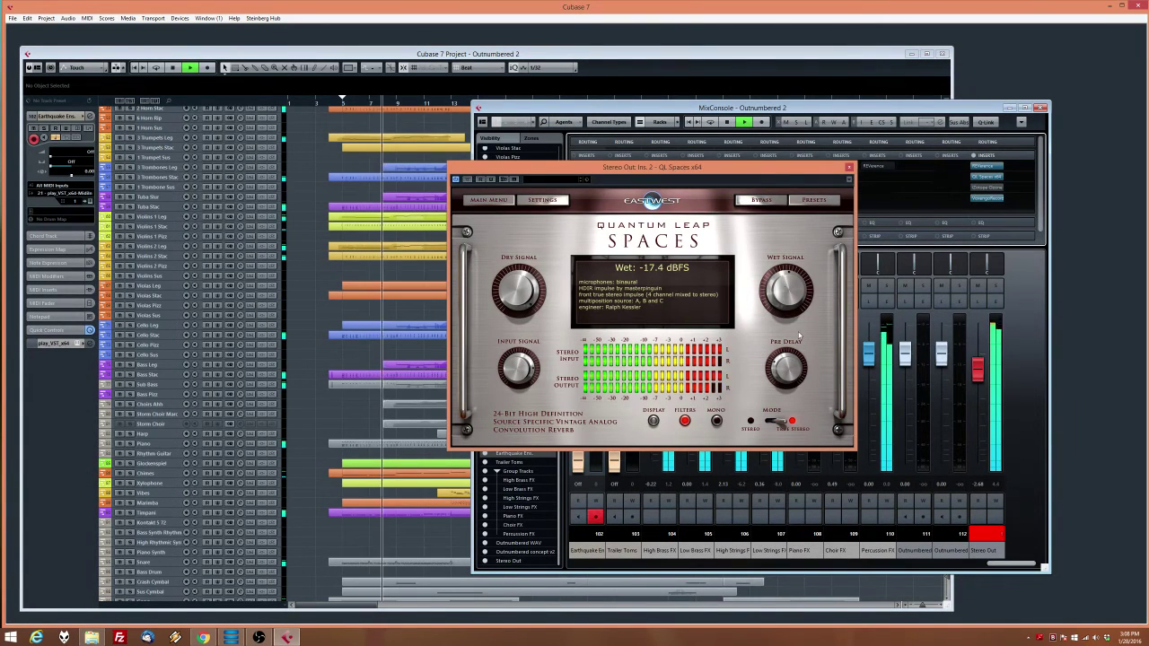
drag(790, 299, 789, 293)
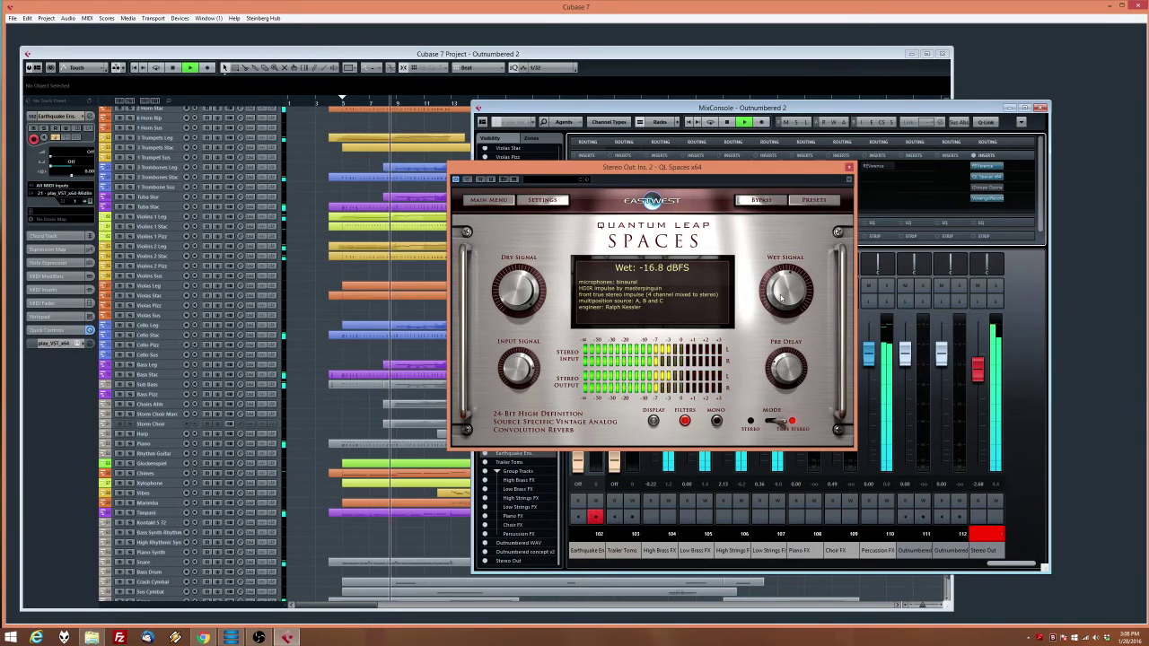
click(849, 167)
key(space)
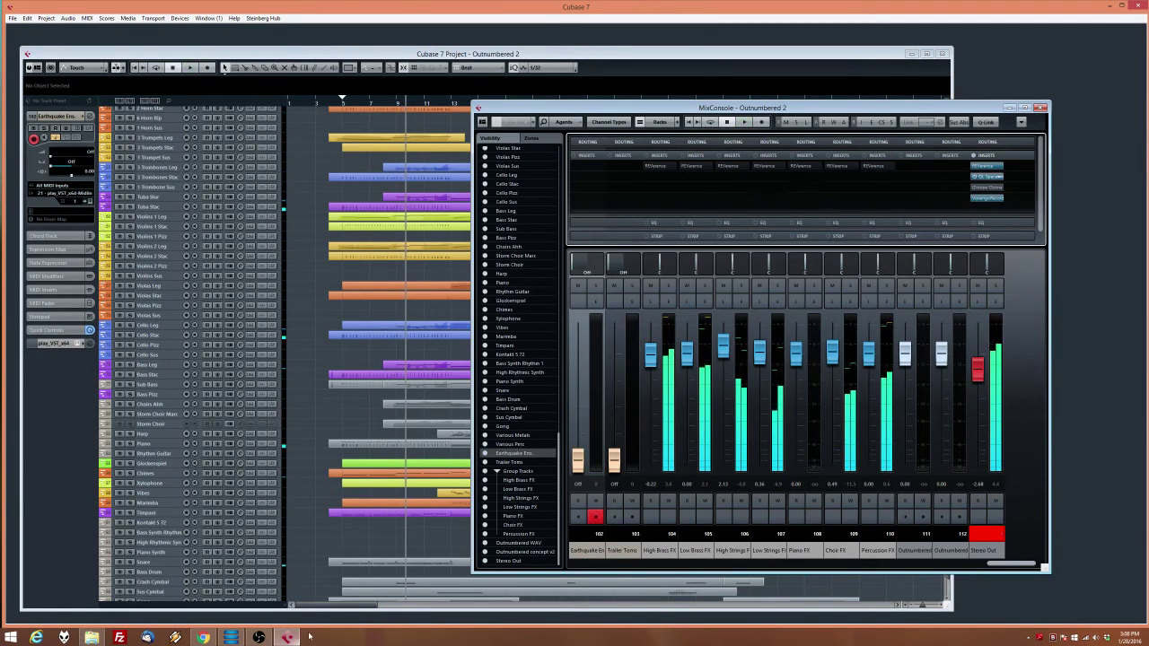
Listen briefly to the current passage, then replay the arrangement from about bar 5
key(space)
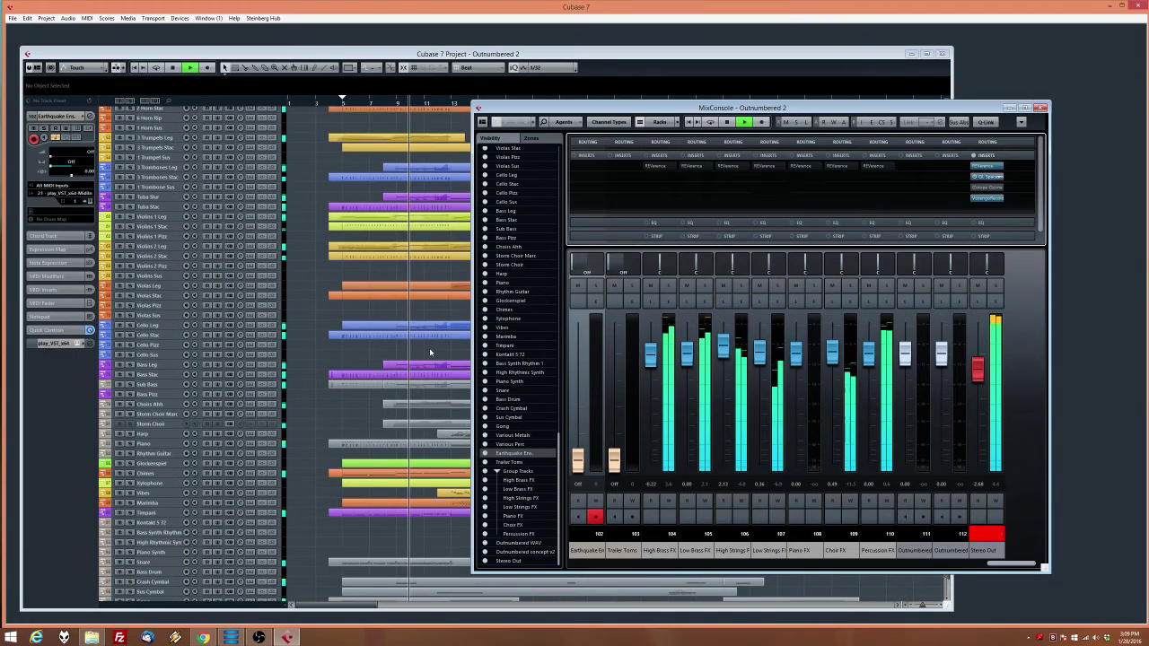
key(space)
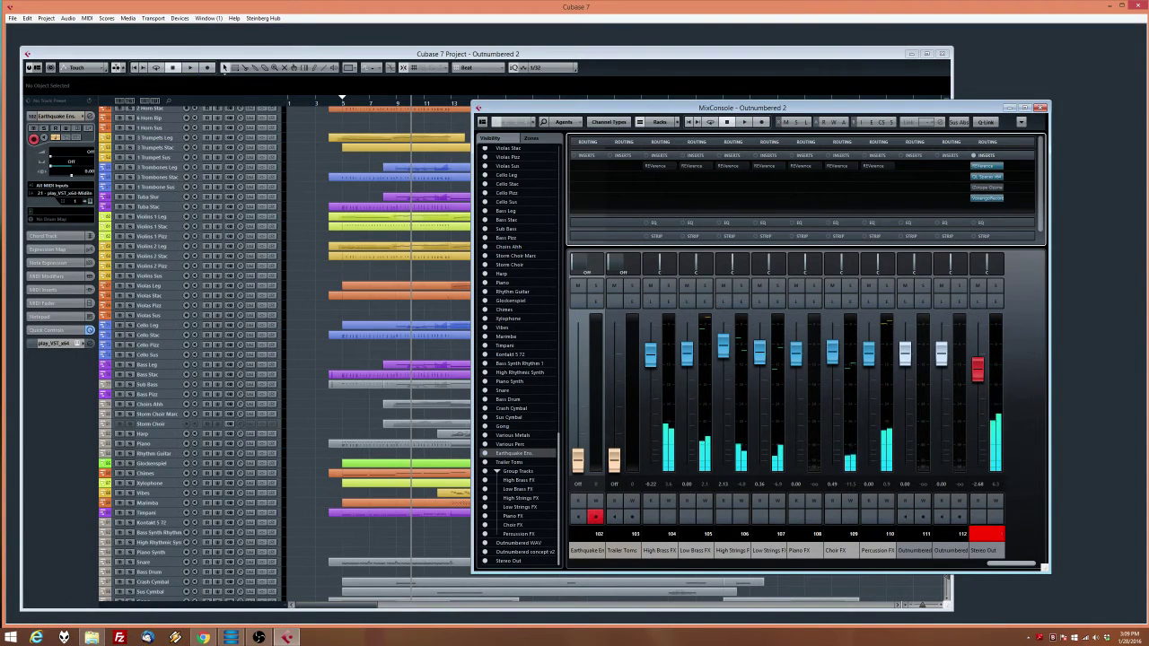
click(340, 184)
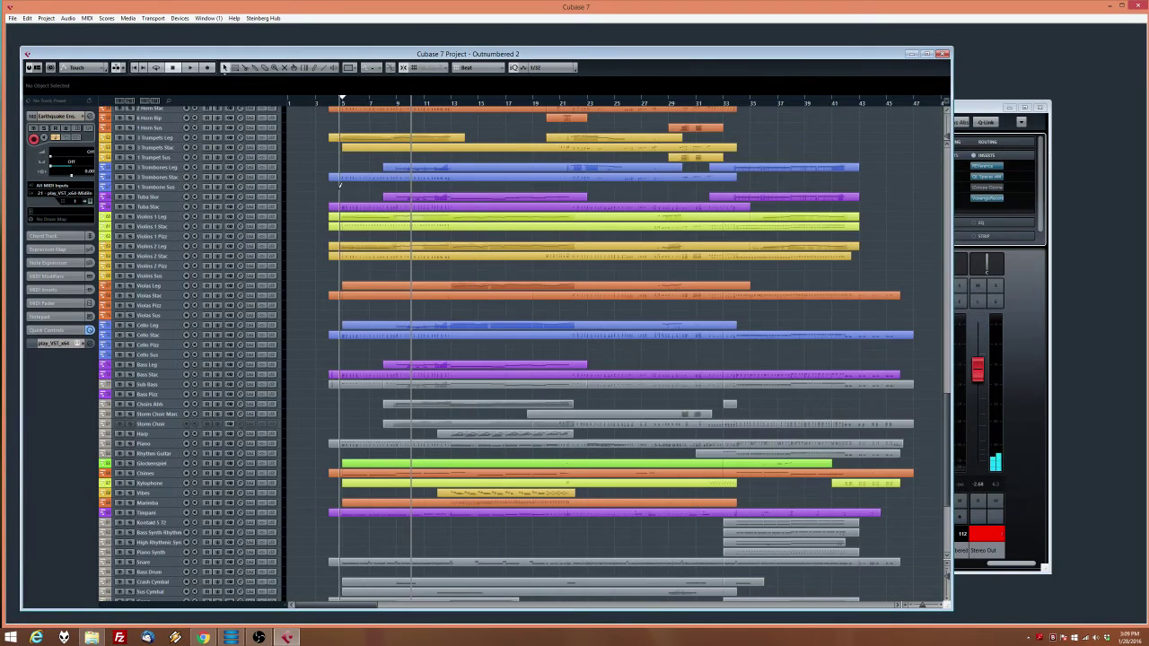
key(space)
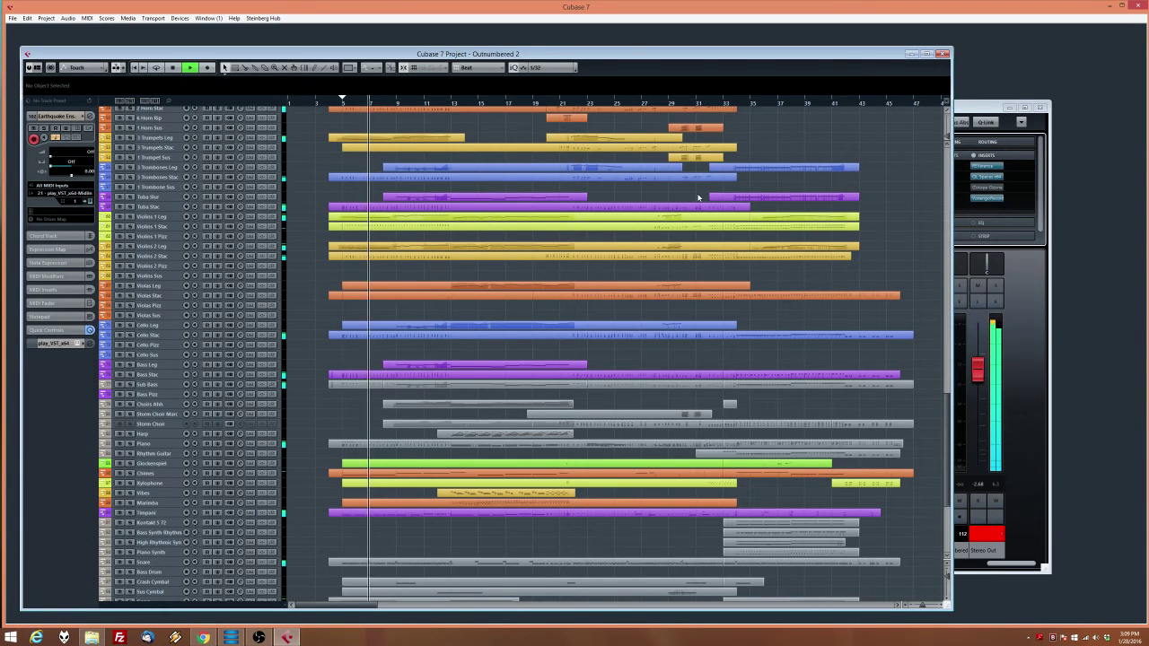
Lower the Stereo Out fader to about -5.67 during playback and shift the MixConsole window further aside
click(972, 378)
drag(972, 378, 977, 387)
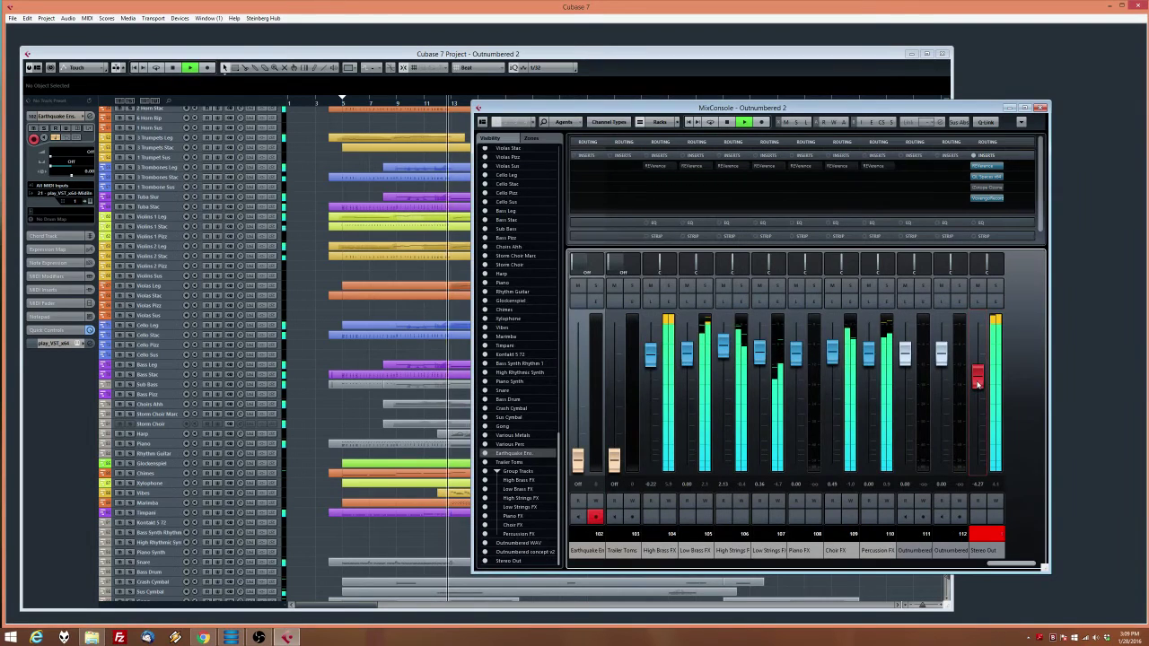
click(354, 266)
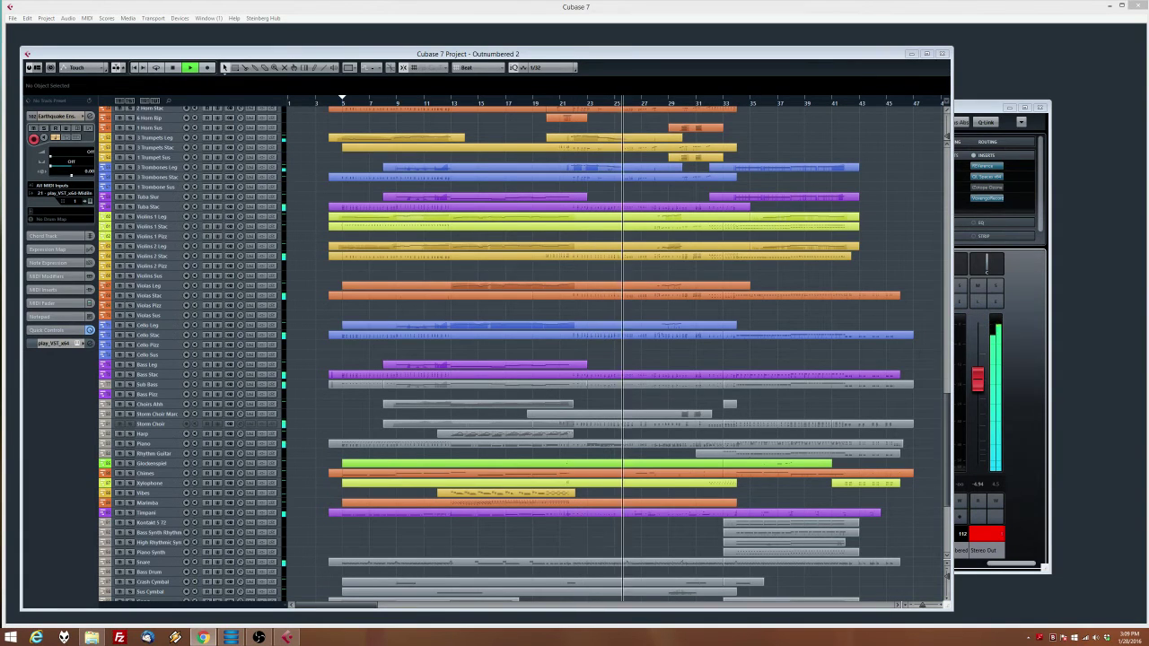
click(978, 114)
drag(978, 114, 1028, 120)
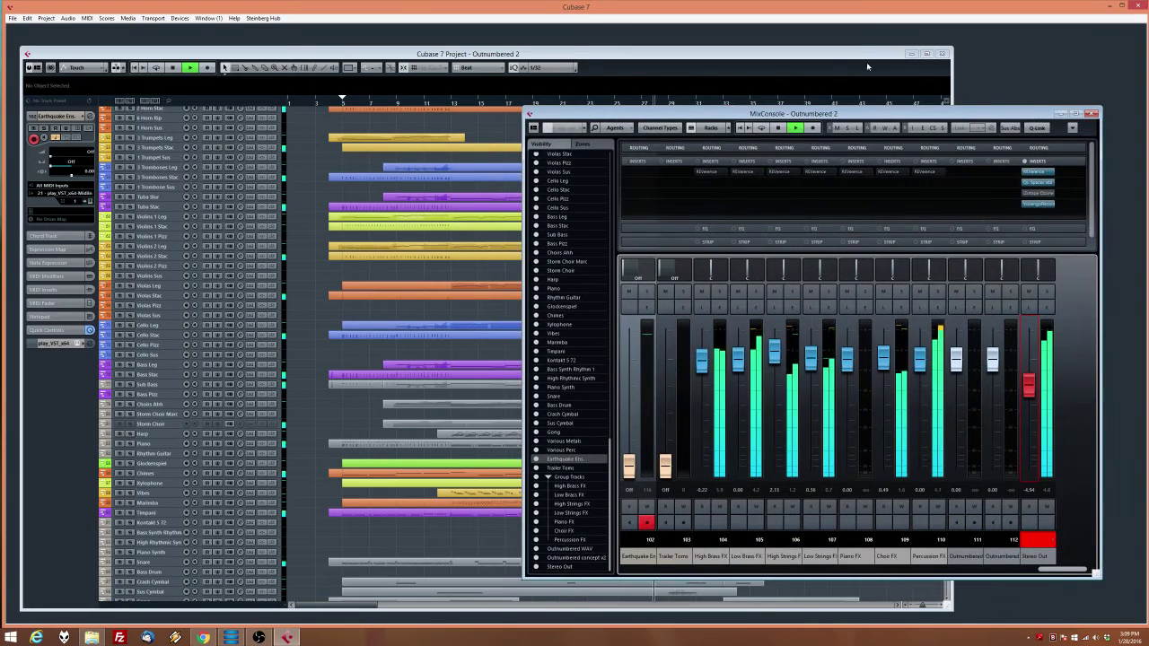
click(846, 59)
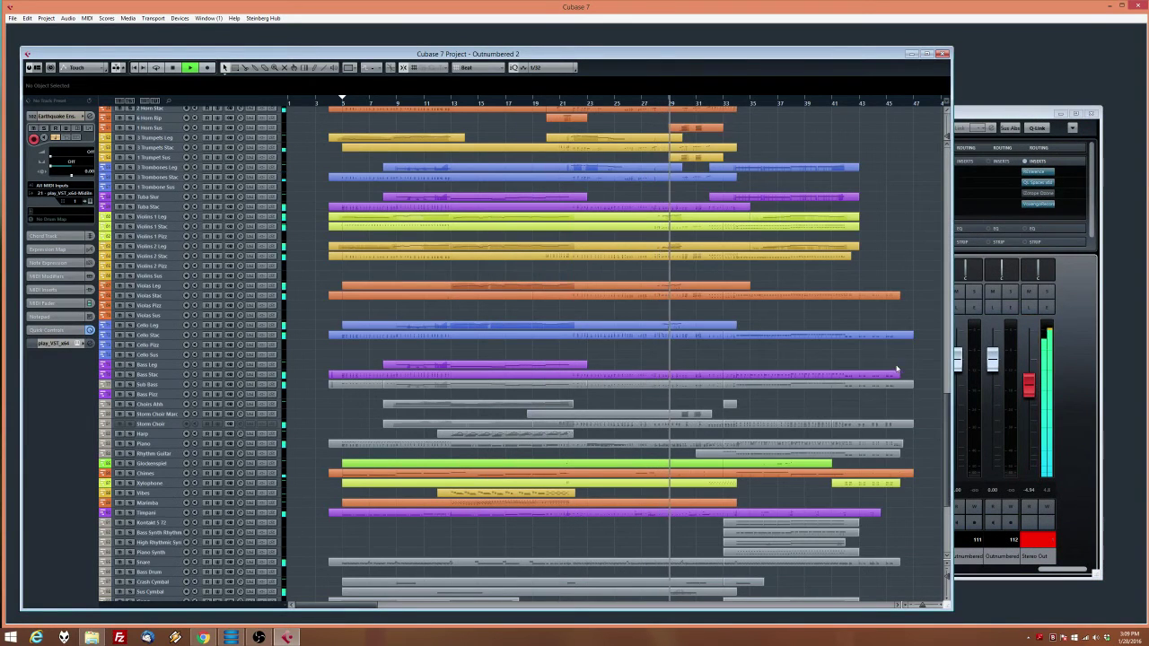
drag(893, 363, 842, 340)
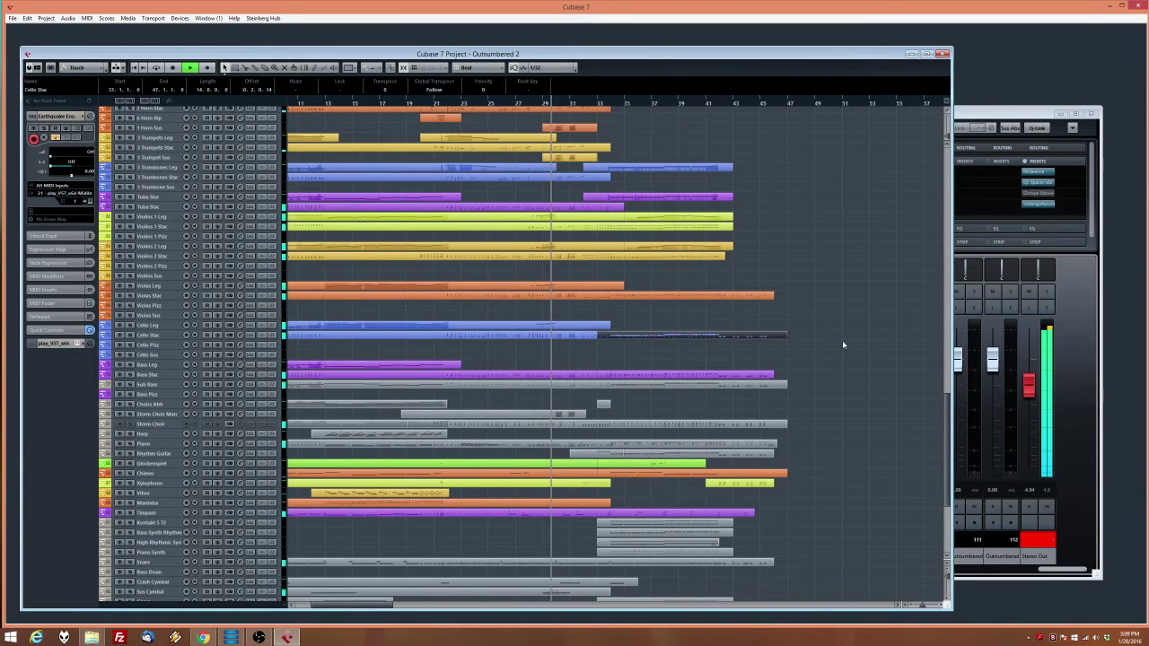
click(1032, 390)
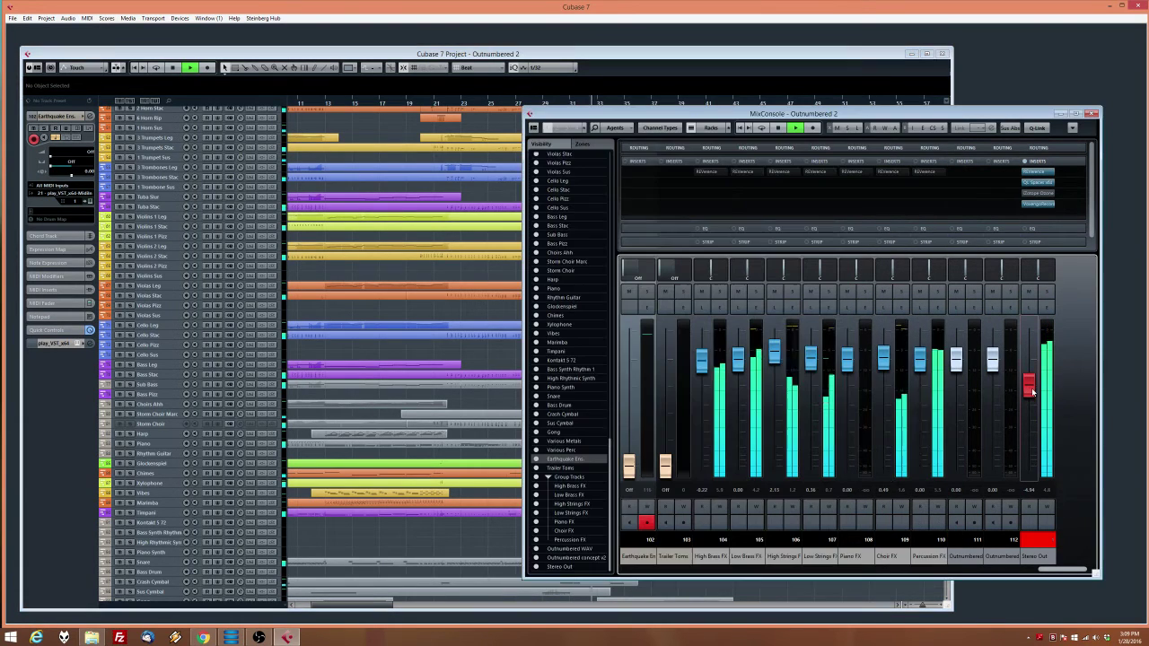
Listen to the arrangement until just past bar 33 and stop playback
click(756, 50)
drag(619, 103, 543, 126)
scroll(778, 251, down, 5)
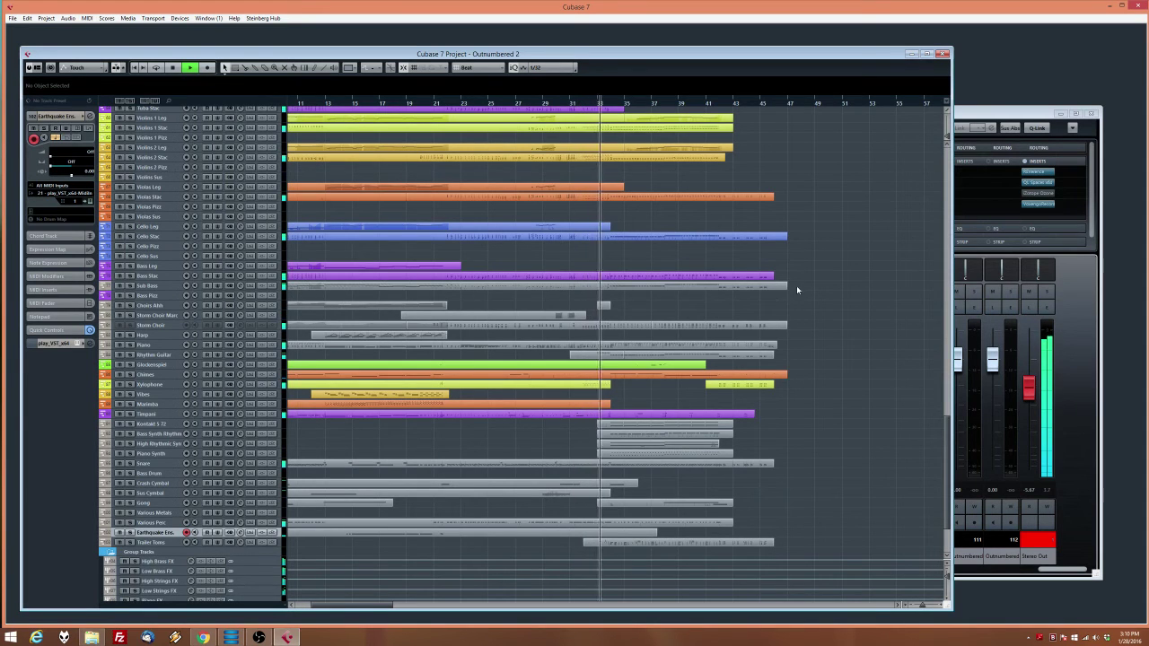
key(space)
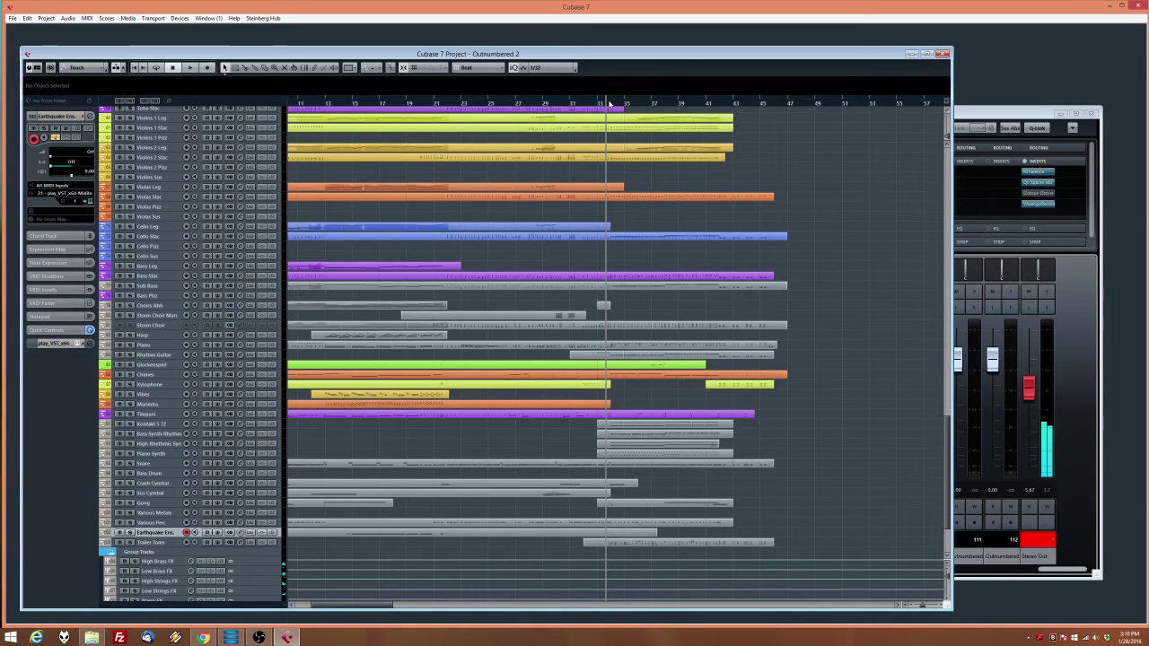
Select the events from about bar 33 onward across the tracks and audition the transition from about bar 31
drag(610, 104, 587, 104)
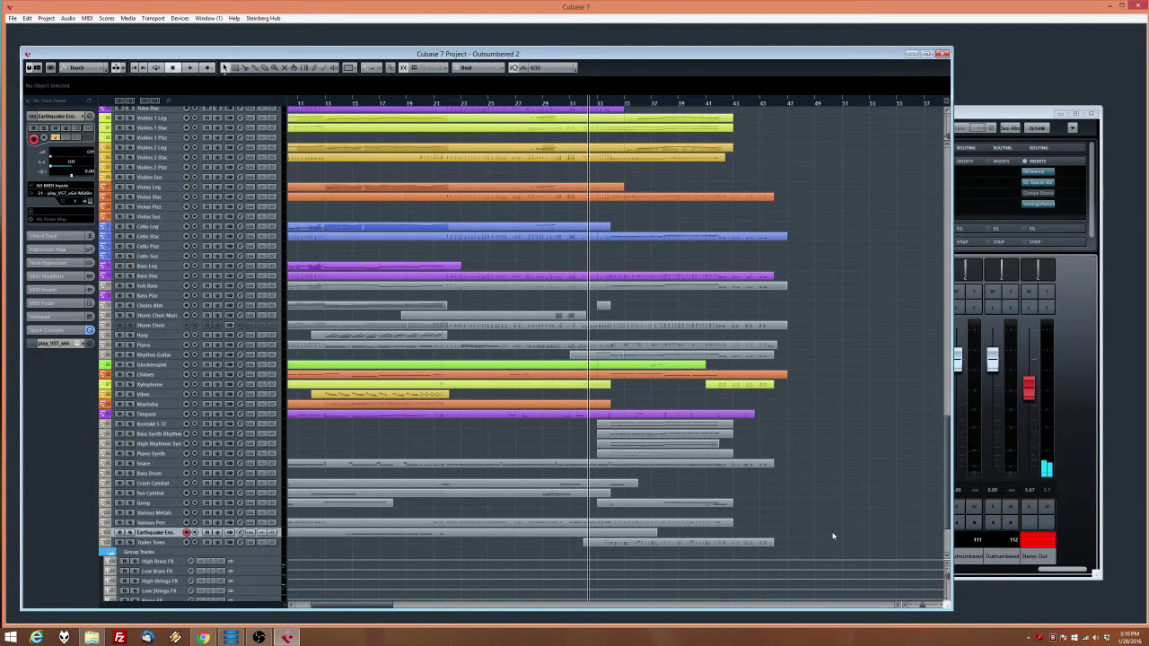
scroll(682, 359, up, 5)
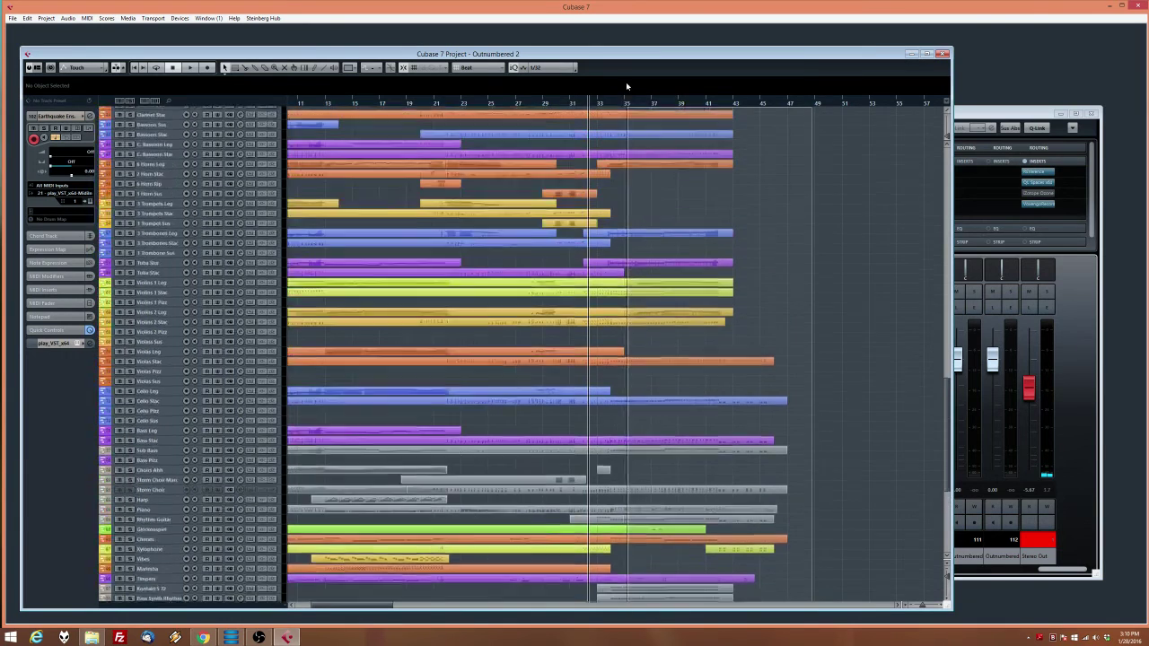
drag(626, 82, 636, 154)
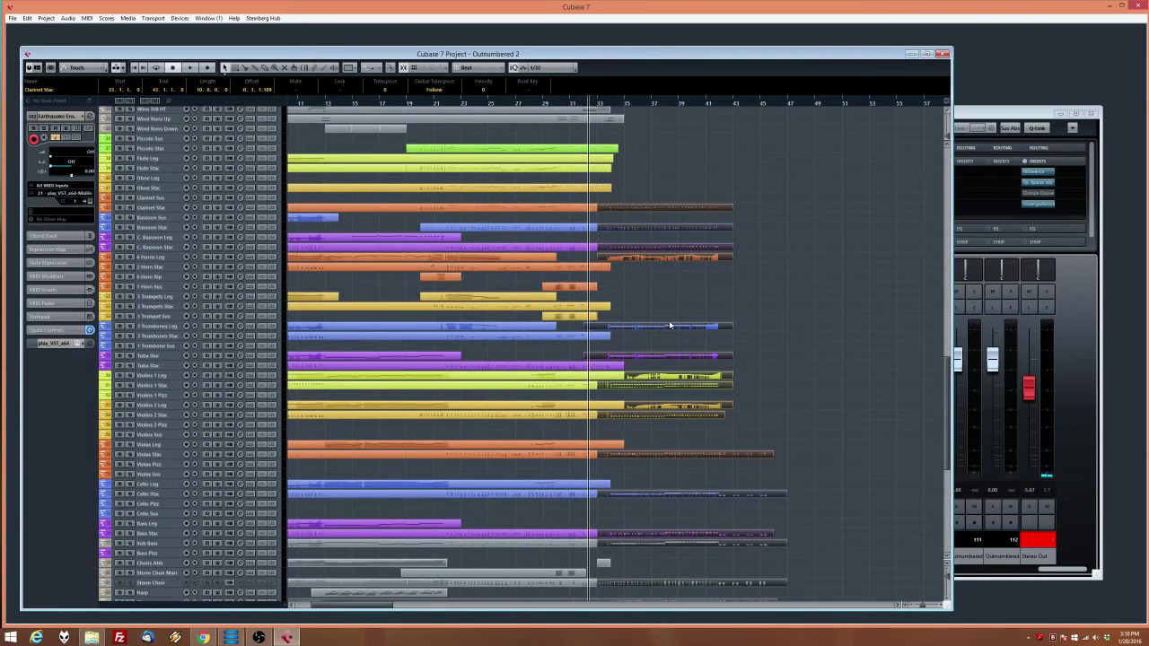
key(3)
double_click(571, 104)
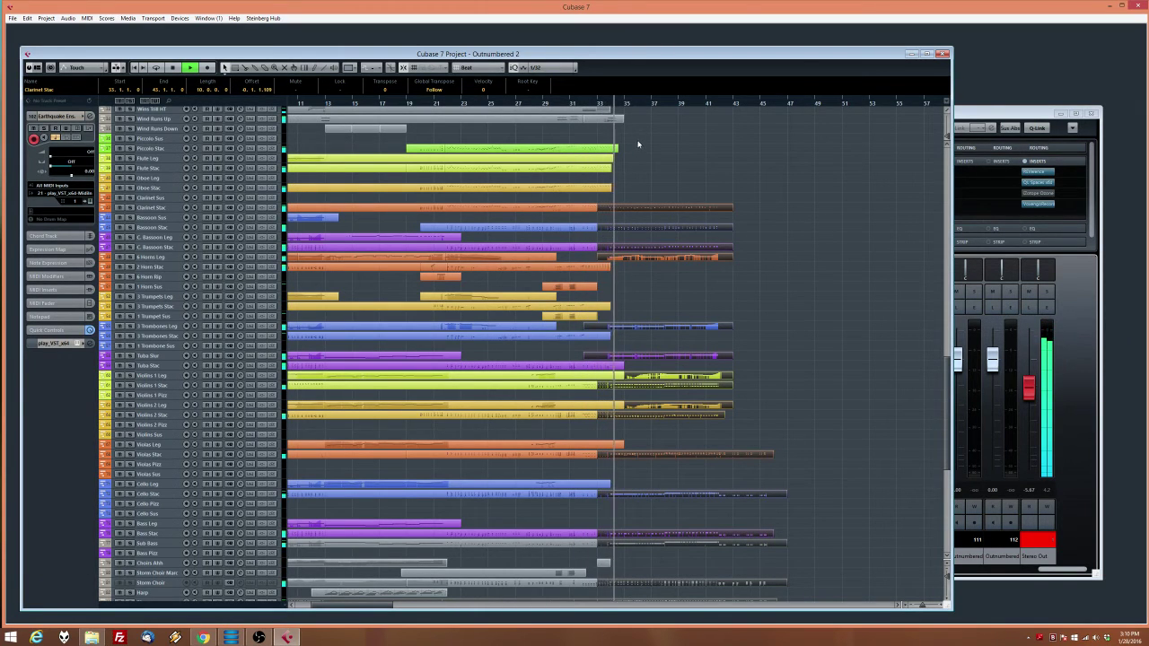
key(space)
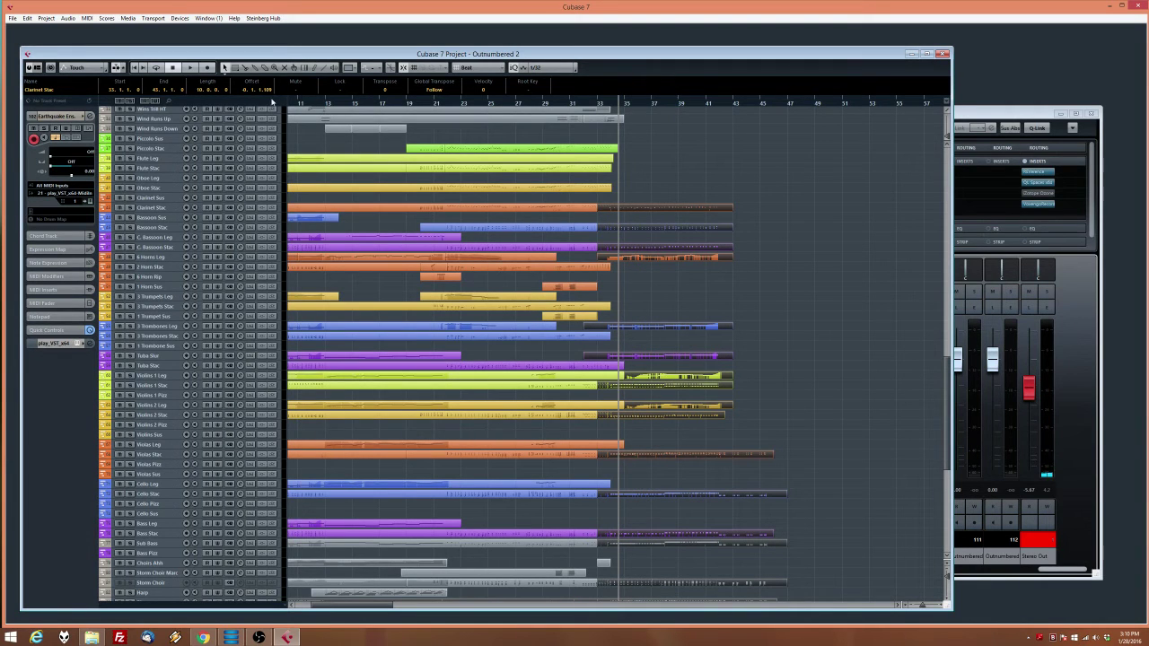
Move the selected ending events four bars later, so the Clarinet Stac event starts at bar 37, and clear the selection
click(573, 102)
key(h)
key(h)
key(h)
key(h)
key(h)
key(h)
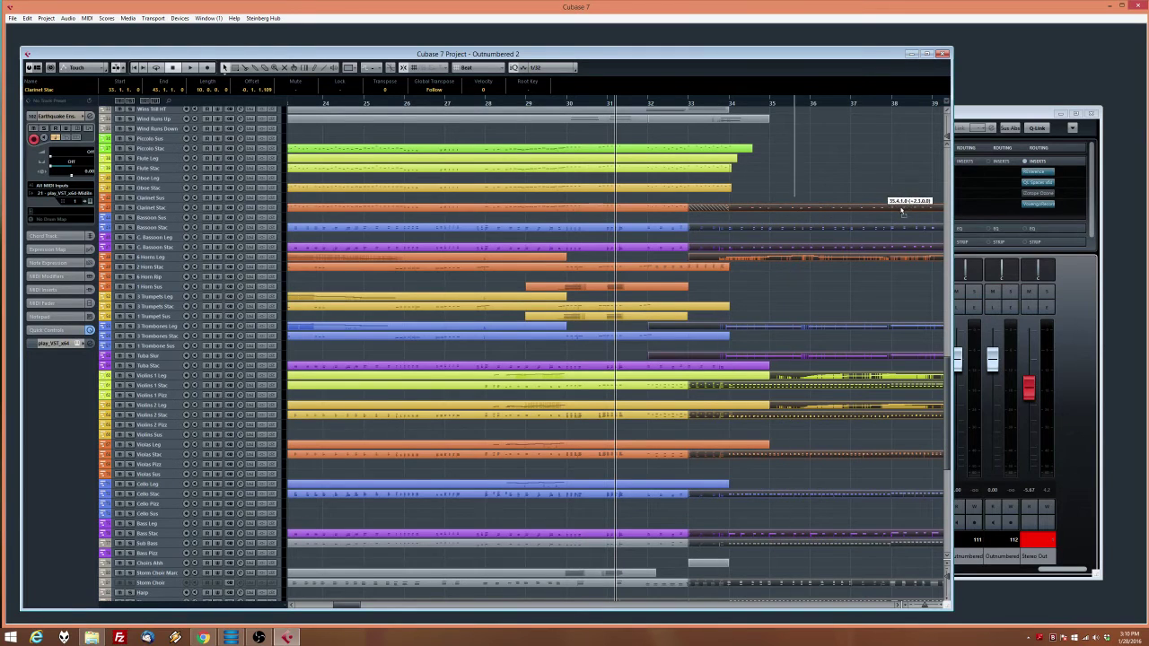
drag(935, 210, 927, 207)
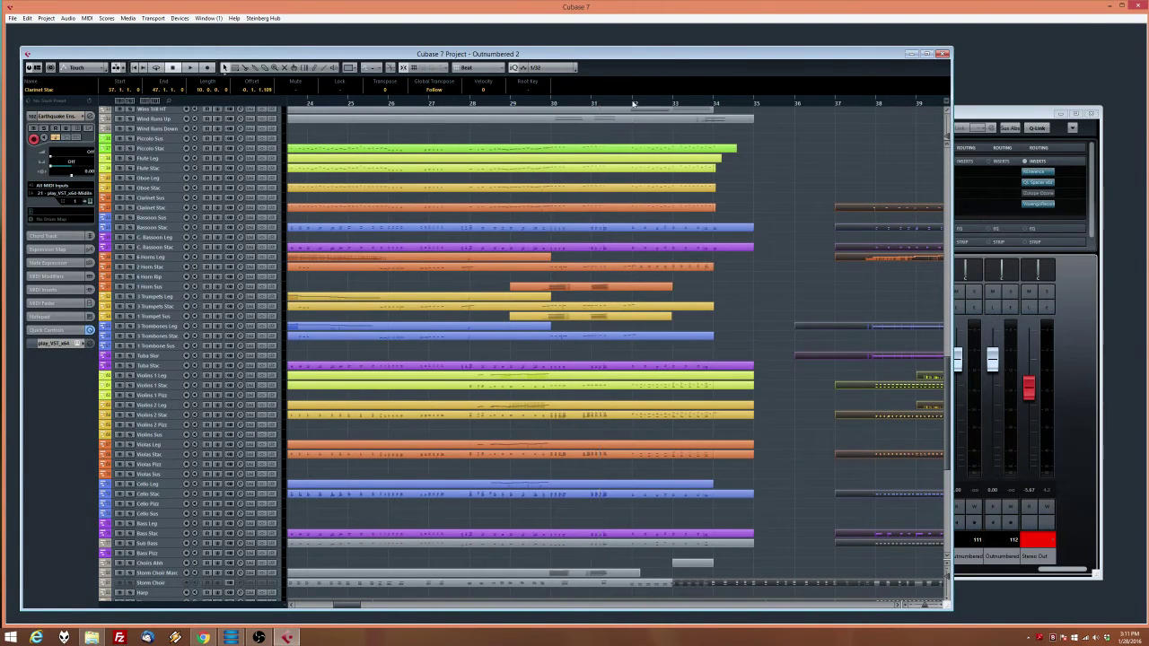
scroll(825, 441, down, 3)
click(827, 331)
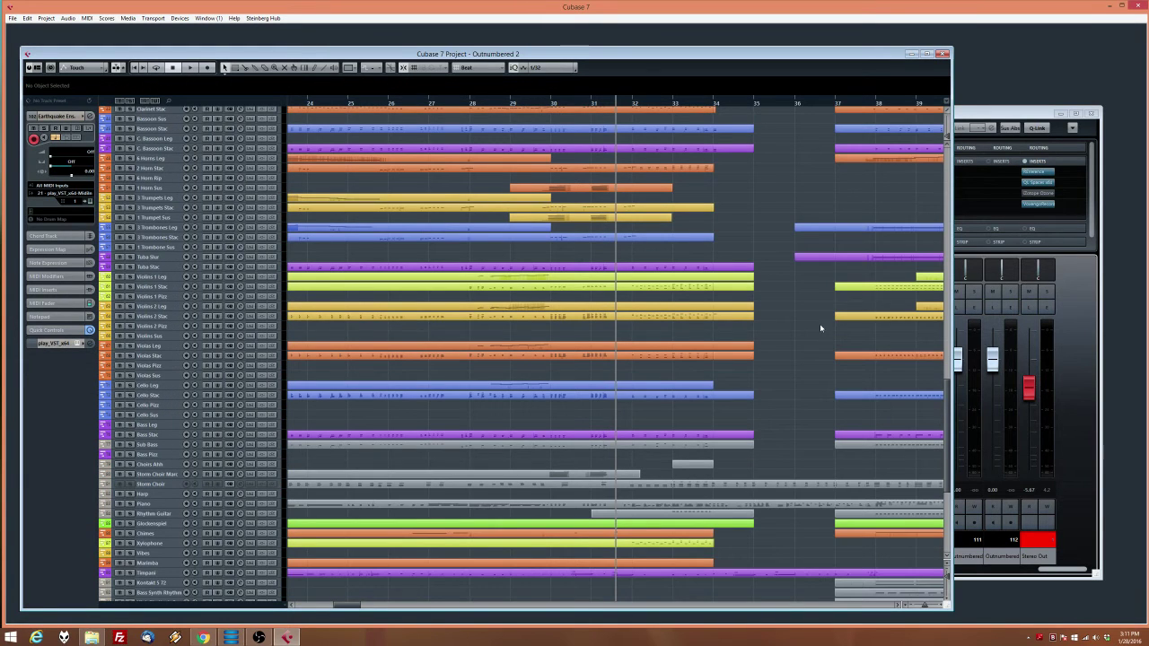
Try to extend the starts of the string staccato and Sub Bass events back to bar 34 and check their notes in the Key Editor
scroll(762, 323, right, 6)
drag(536, 280, 440, 444)
double_click(482, 447)
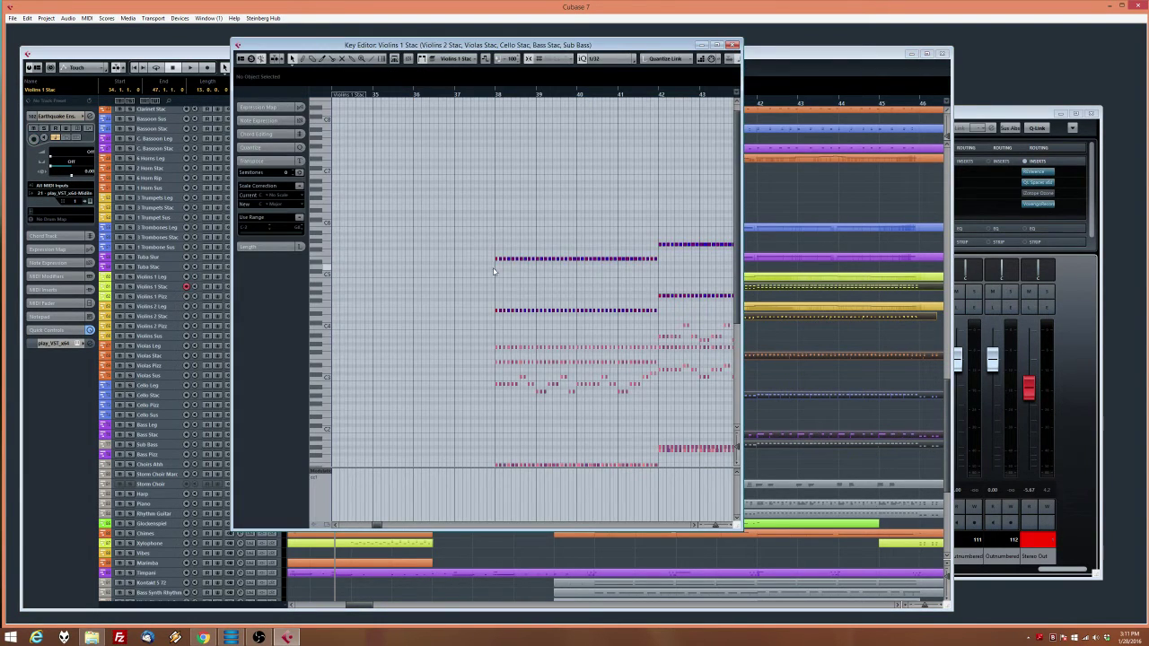
click(496, 260)
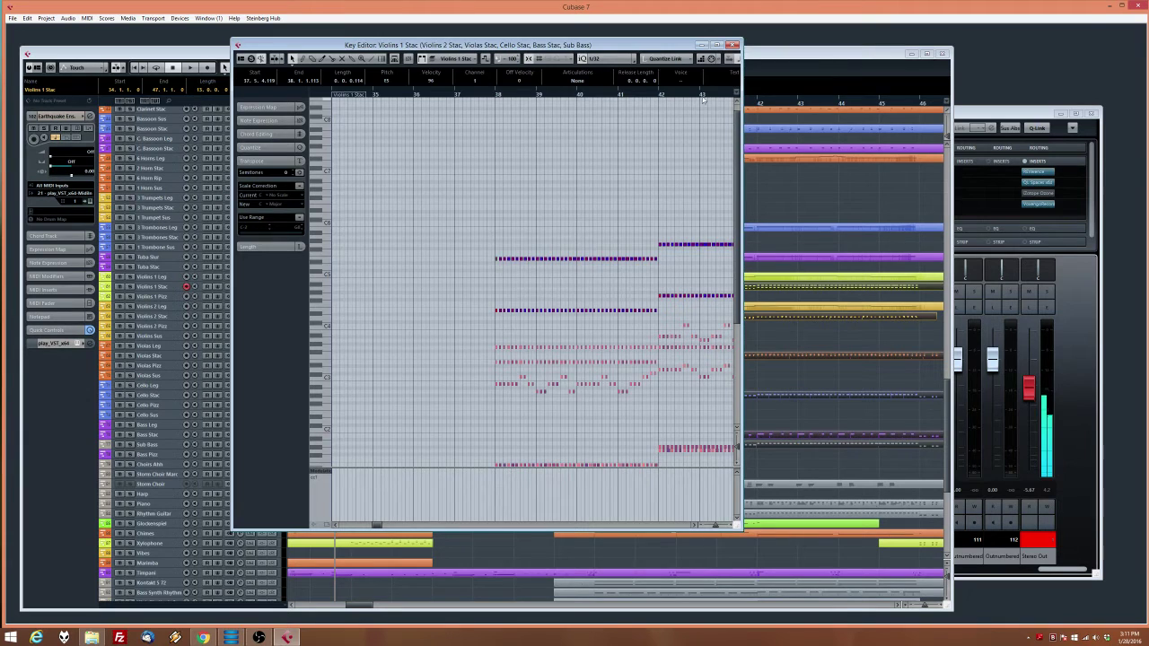
click(733, 44)
Undo the extension of the string staccato and Sub Bass events
click(569, 374)
scroll(628, 390, down, 3)
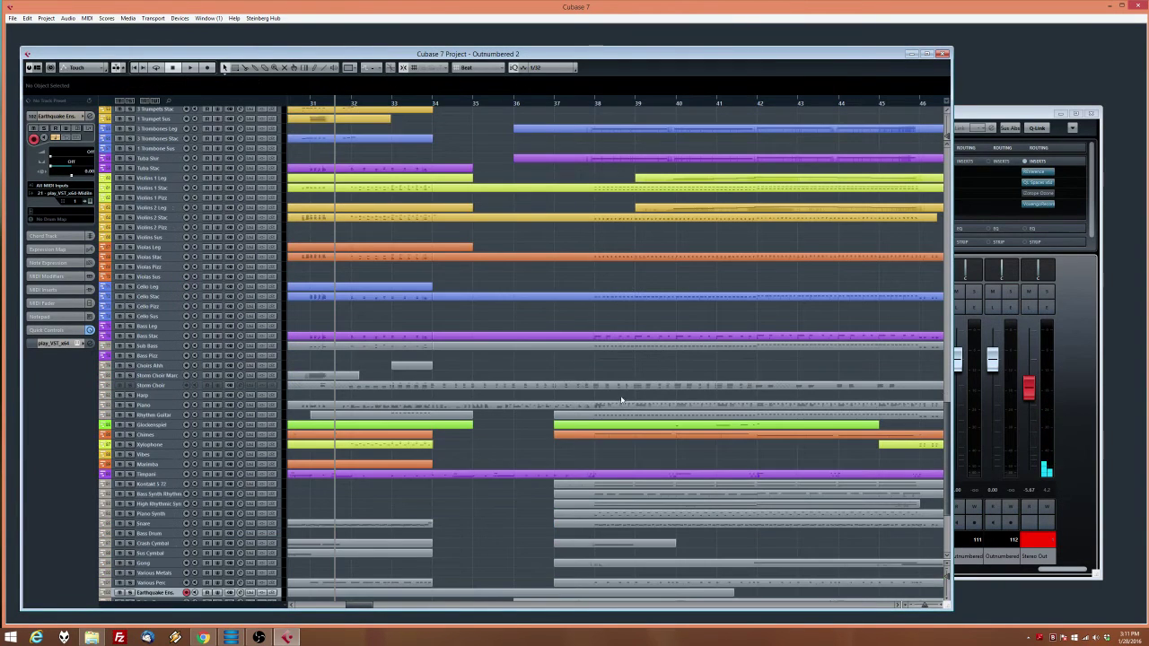
key(ctrl+z)
Extend the start of the Rhythm Guitar event at bar 37 back to bar 34 and open it in the Key Editor
scroll(608, 399, down, 3)
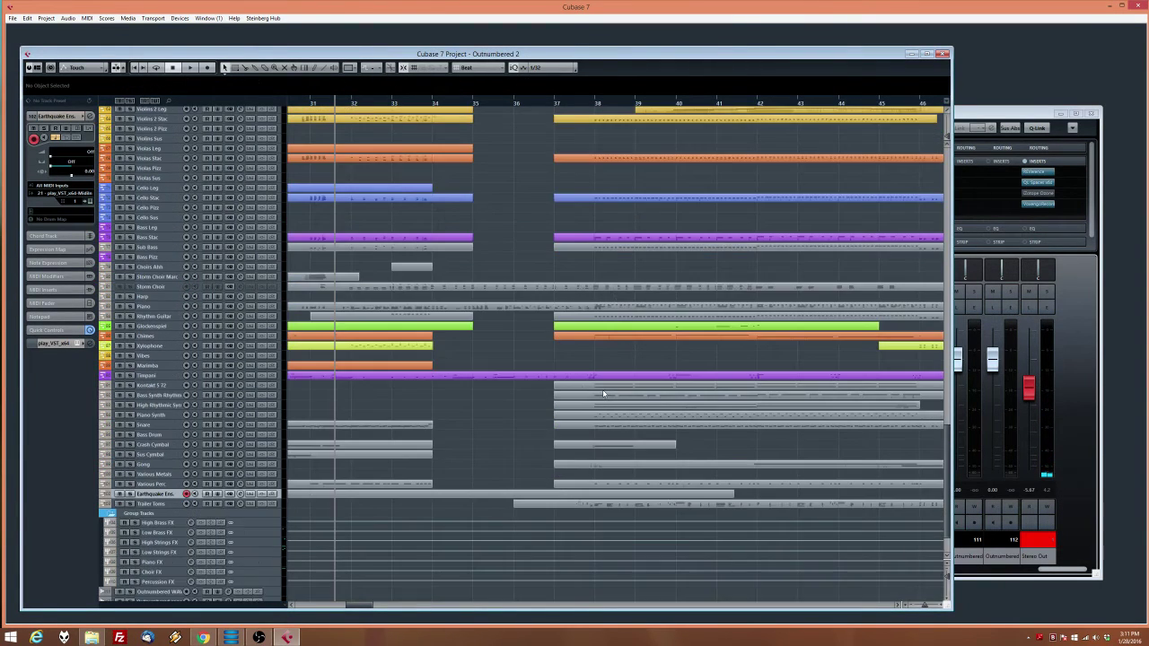
click(570, 321)
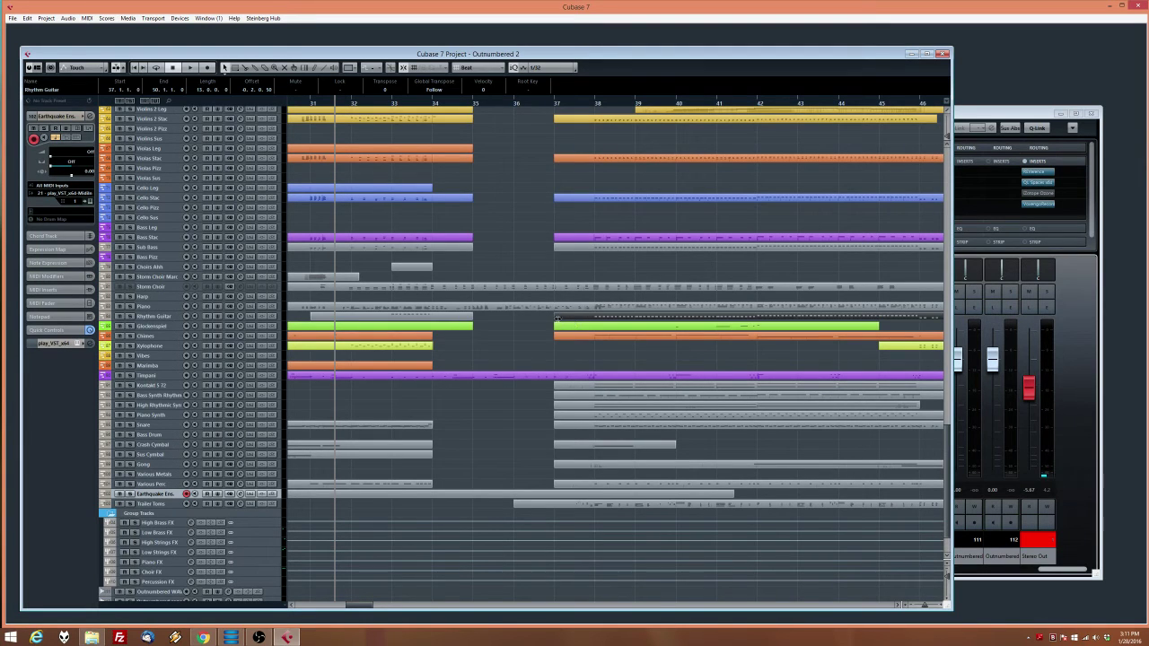
drag(555, 319, 656, 368)
double_click(526, 319)
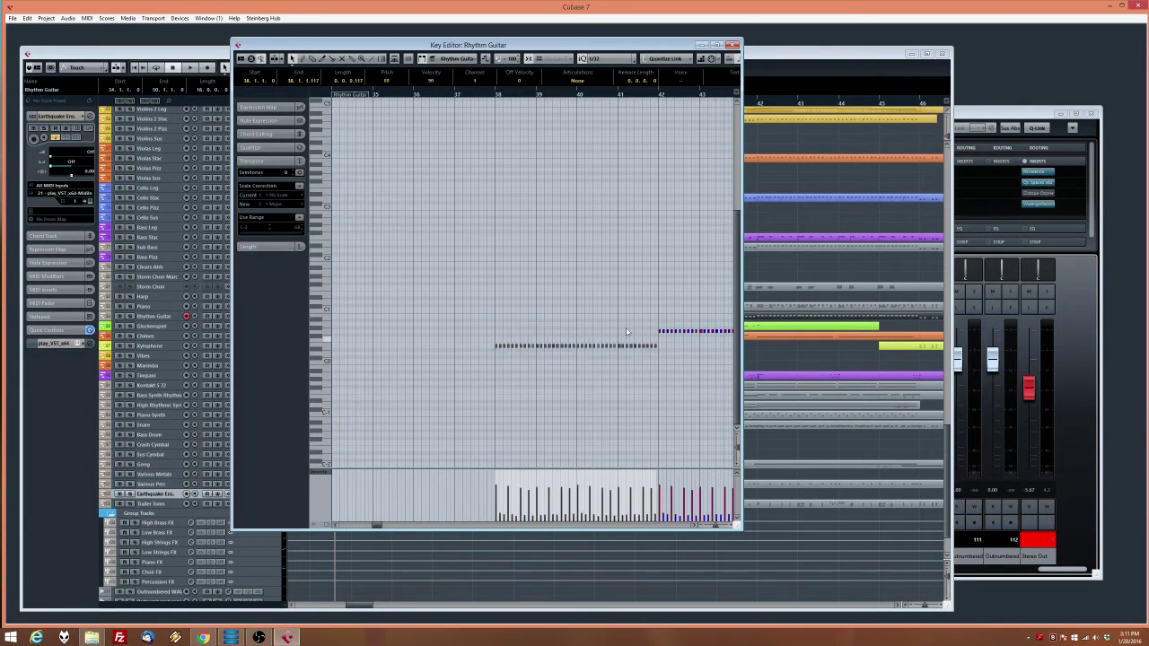
Paste a copy of the Rhythm Guitar notes from bars 38 to 41 at bar 34
click(395, 122)
scroll(395, 121, left, 2)
click(441, 96)
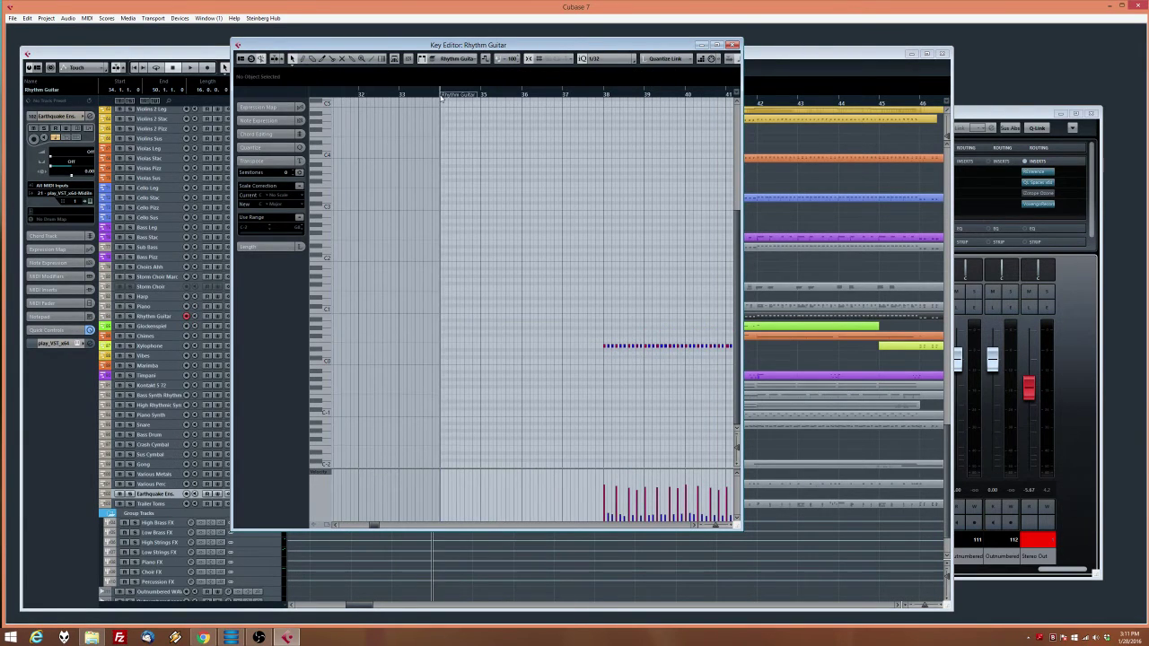
key(ctrl+v)
Play the transition into the new Rhythm Guitar notes, close the Key Editor and stop playback just after bar 34
key(space)
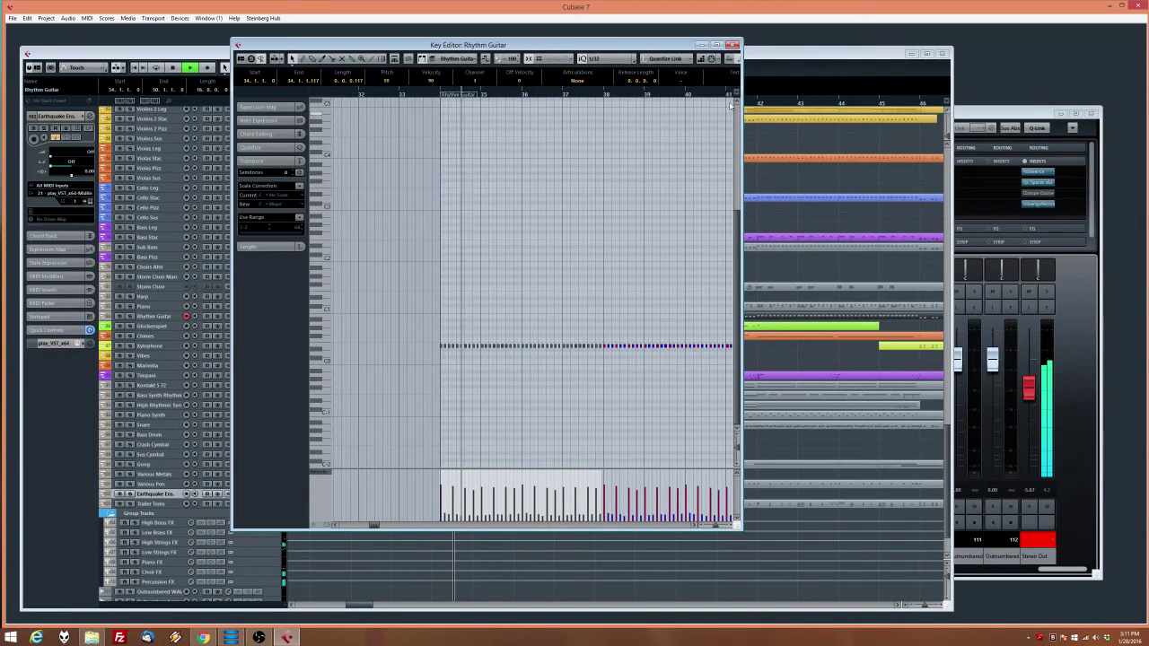
click(731, 44)
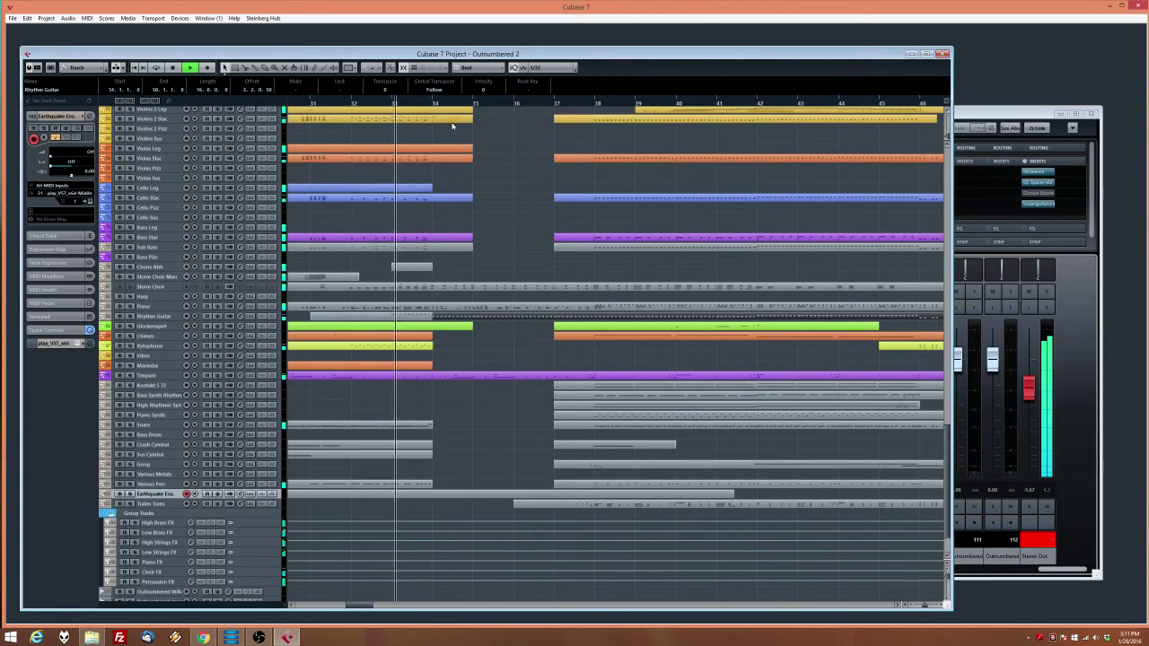
key(space)
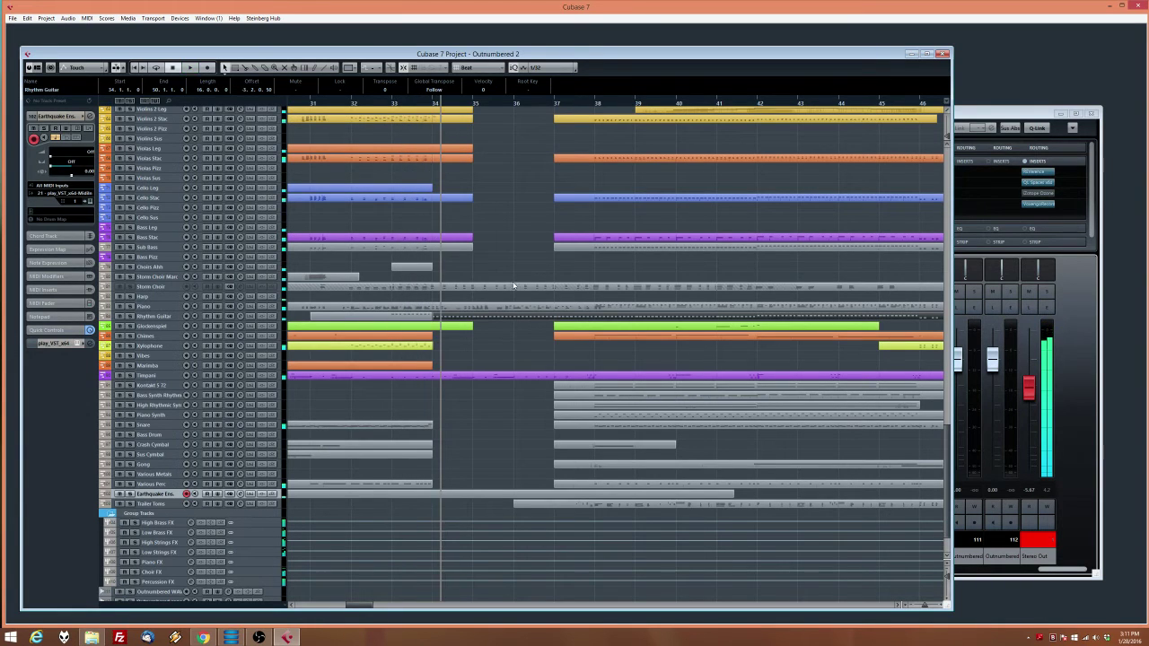
Undo the latest edits, including the four-bar move of the ending section
click(513, 286)
click(504, 289)
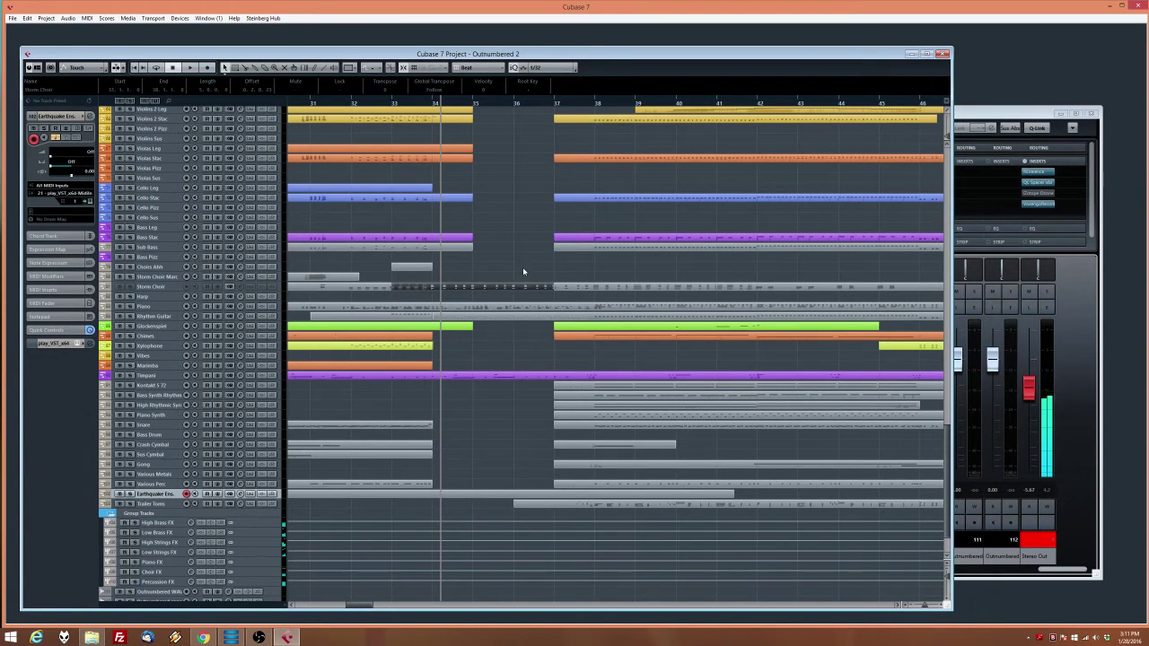
key(ctrl+z)
key(ctrl+z)
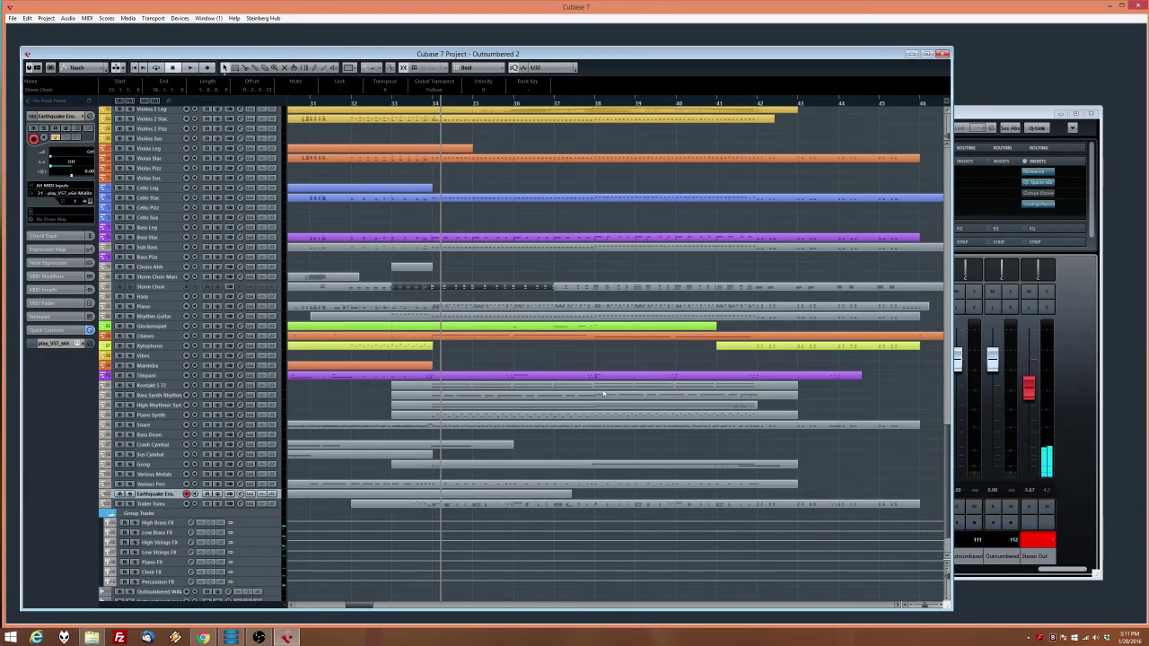
Select the ending section's events on all tracks, excluding the earlier events, Timpani and Earthquake Ens., and move them from bar 33 to bar 37
click(936, 512)
scroll(481, 208, up, 10)
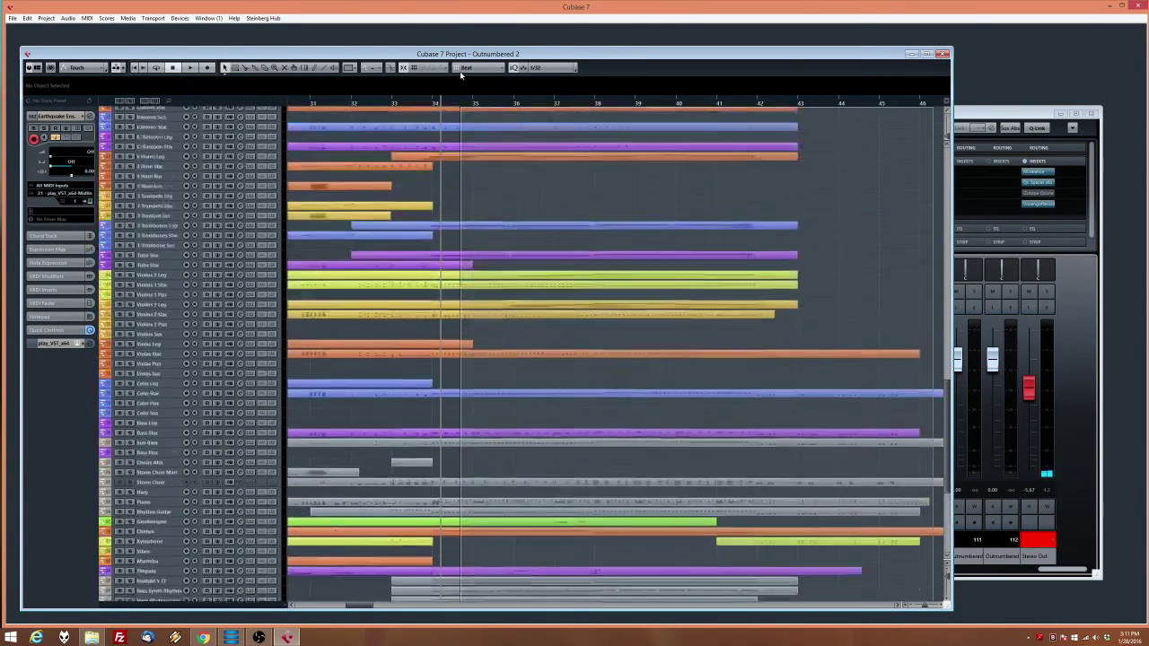
drag(464, 121, 463, 190)
scroll(464, 310, down, 5)
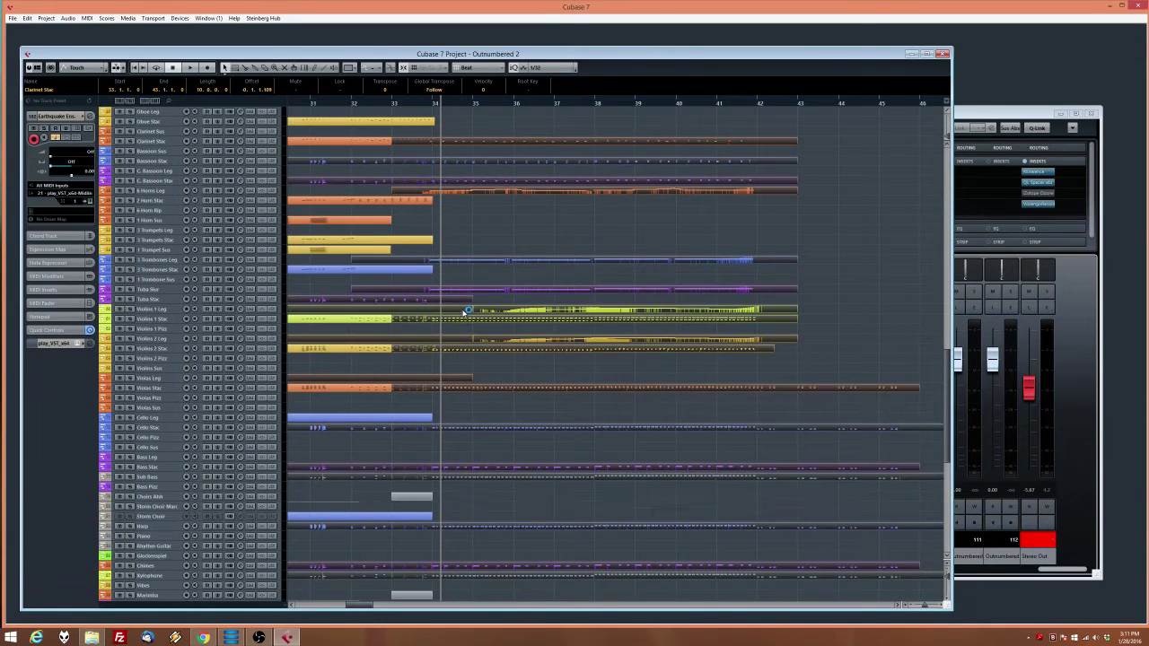
shift+click(371, 164)
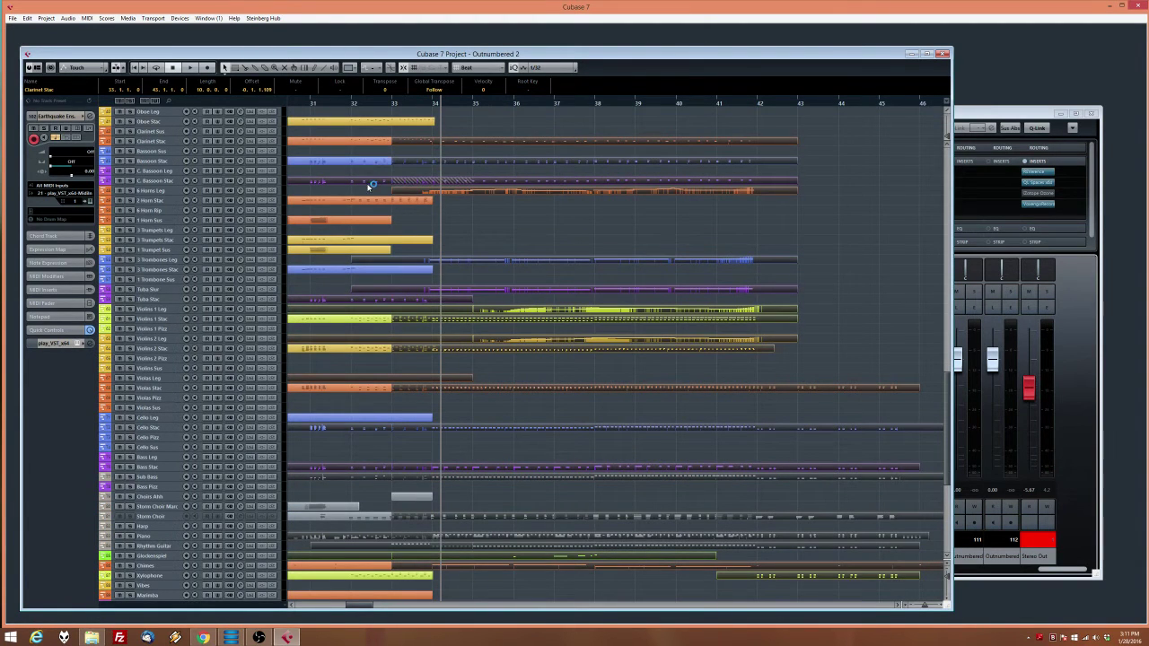
click(372, 300)
shift+click(371, 309)
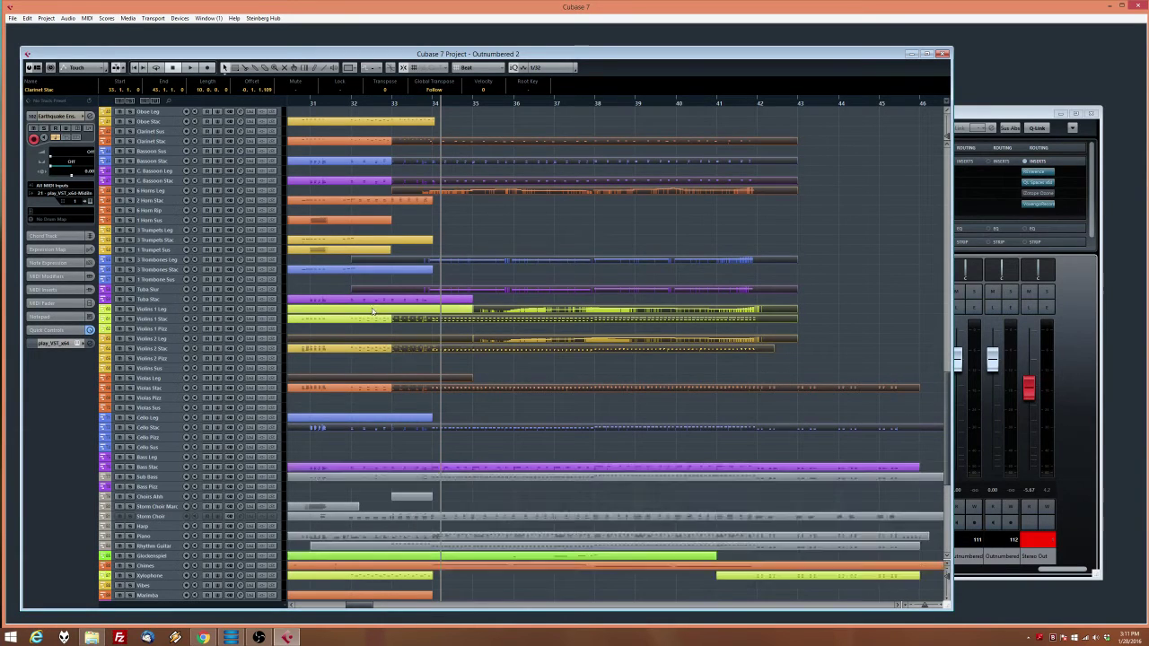
shift+click(367, 339)
shift+click(360, 377)
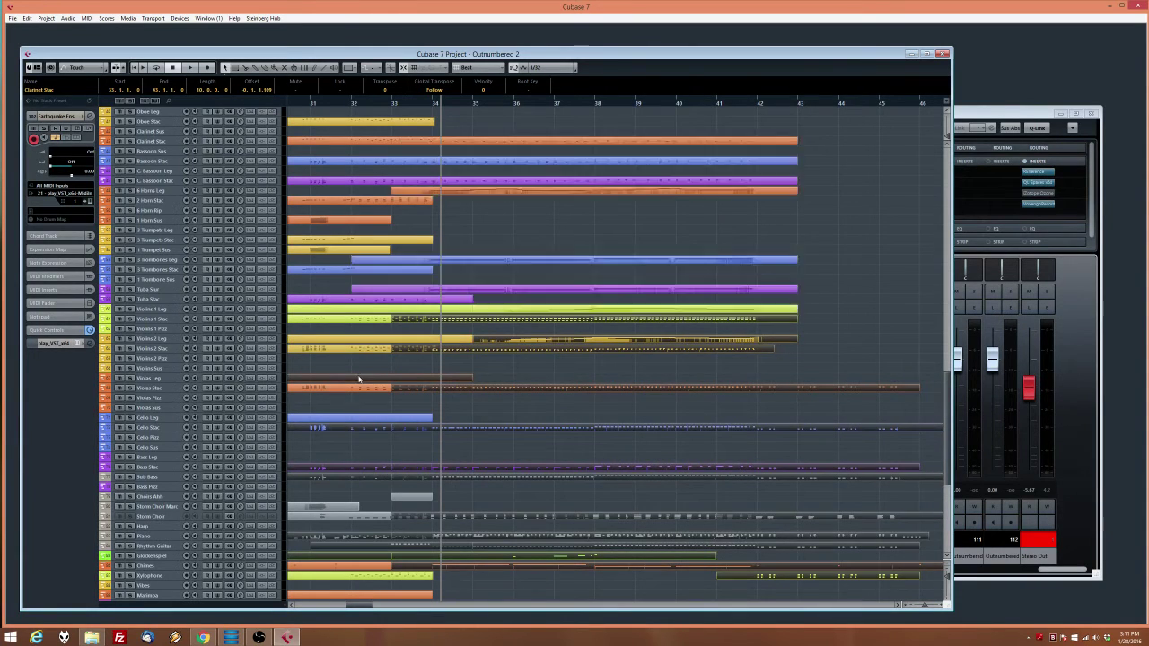
shift+click(365, 428)
shift+click(358, 468)
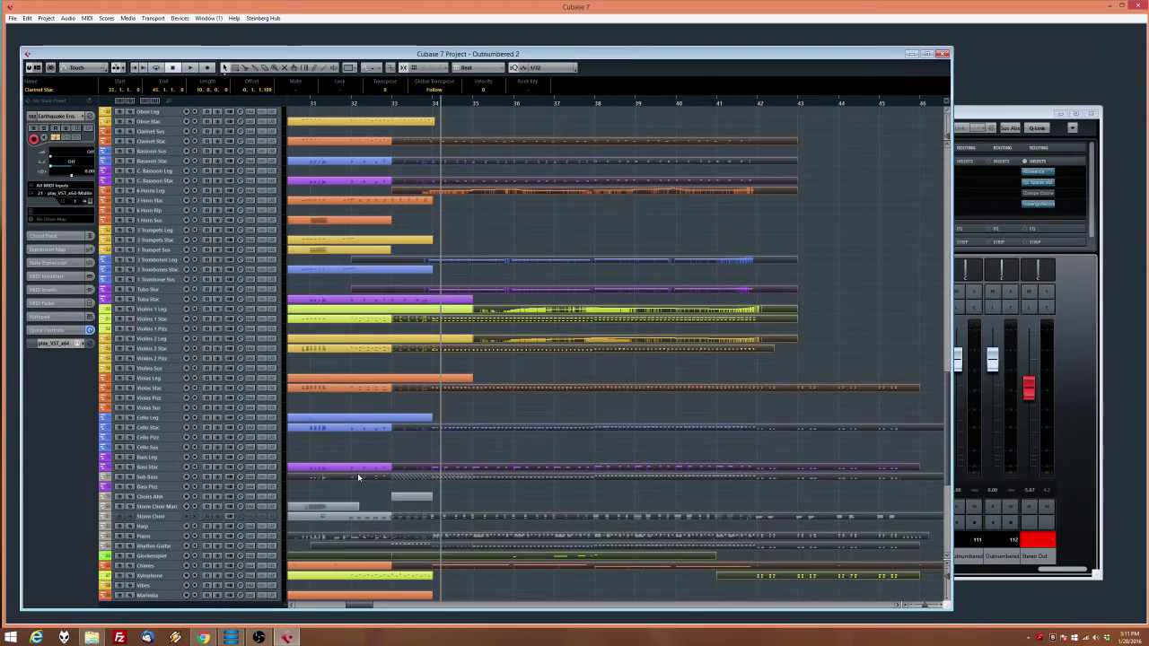
shift+click(360, 537)
scroll(452, 442, down, 5)
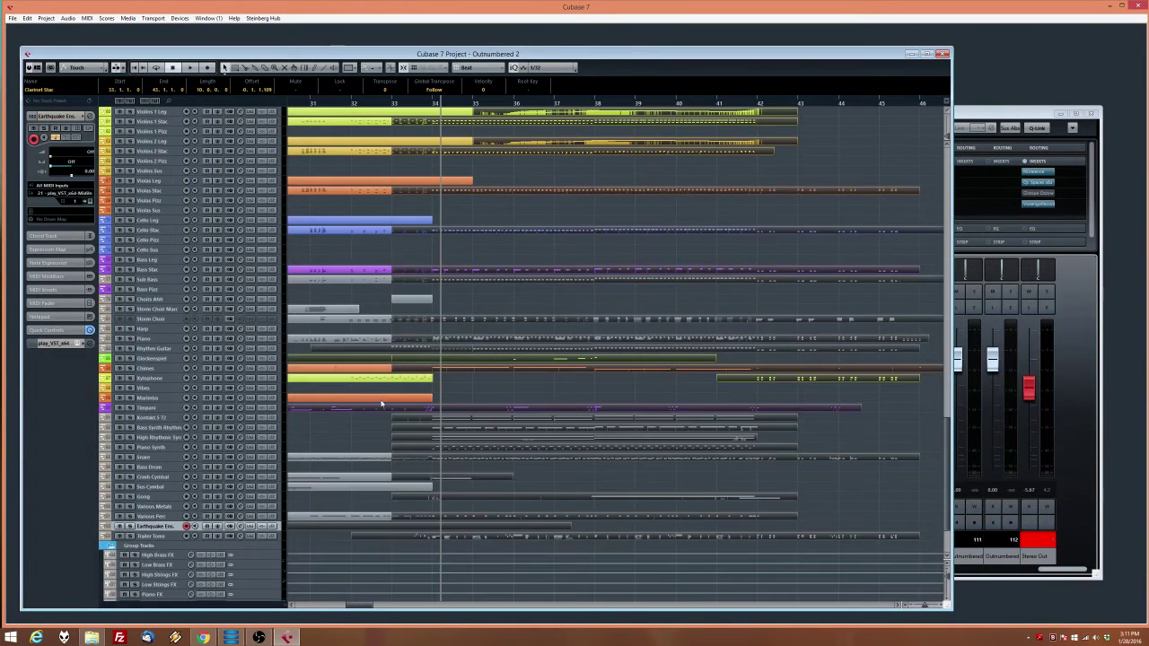
shift+click(368, 358)
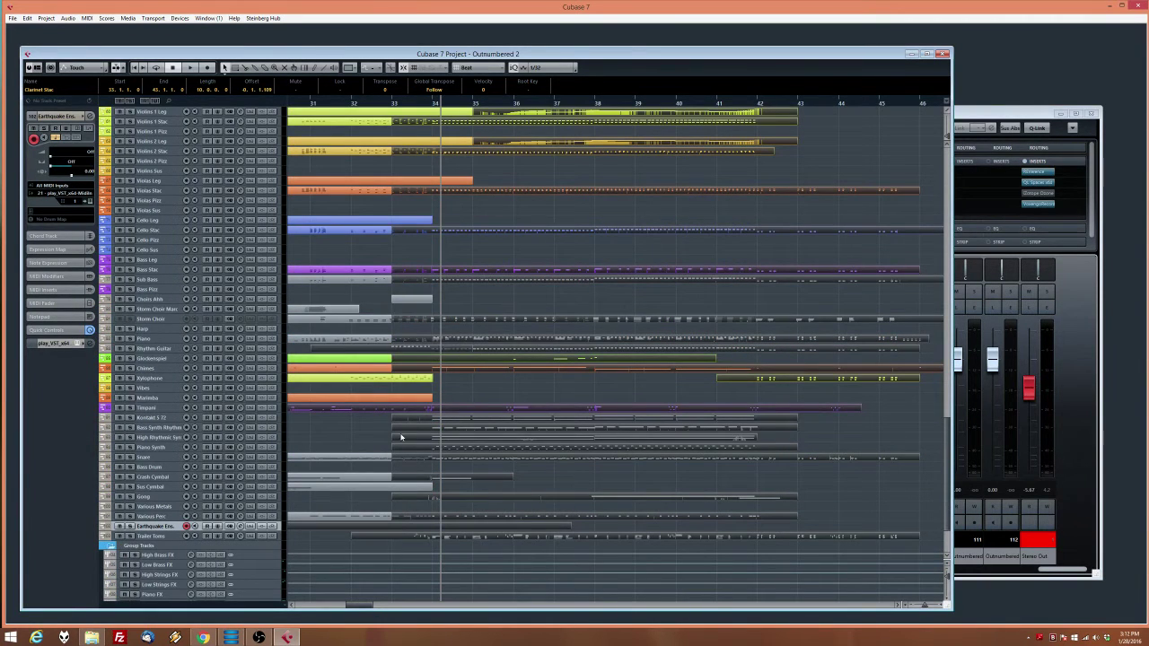
shift+click(353, 409)
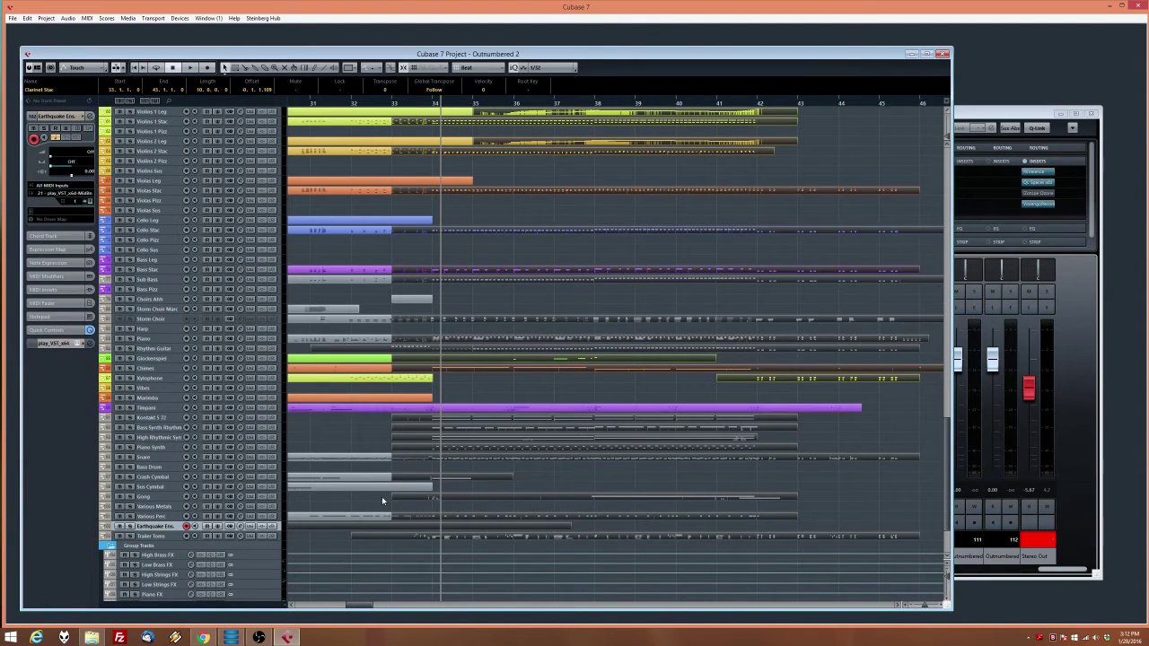
shift+click(370, 525)
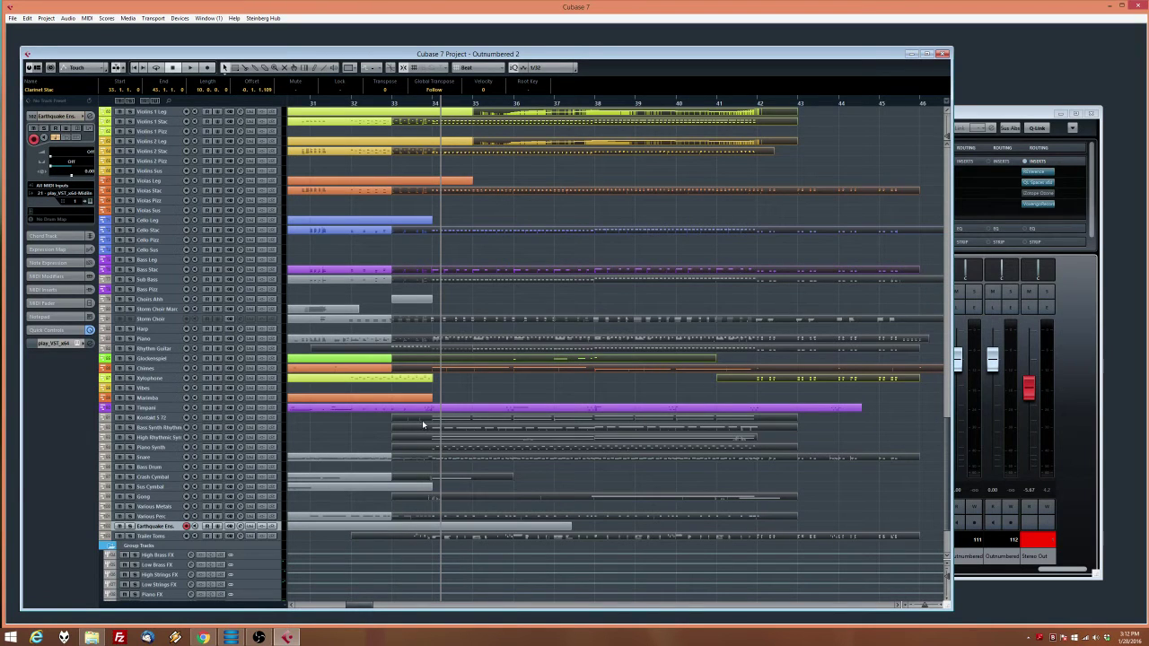
drag(422, 420, 591, 419)
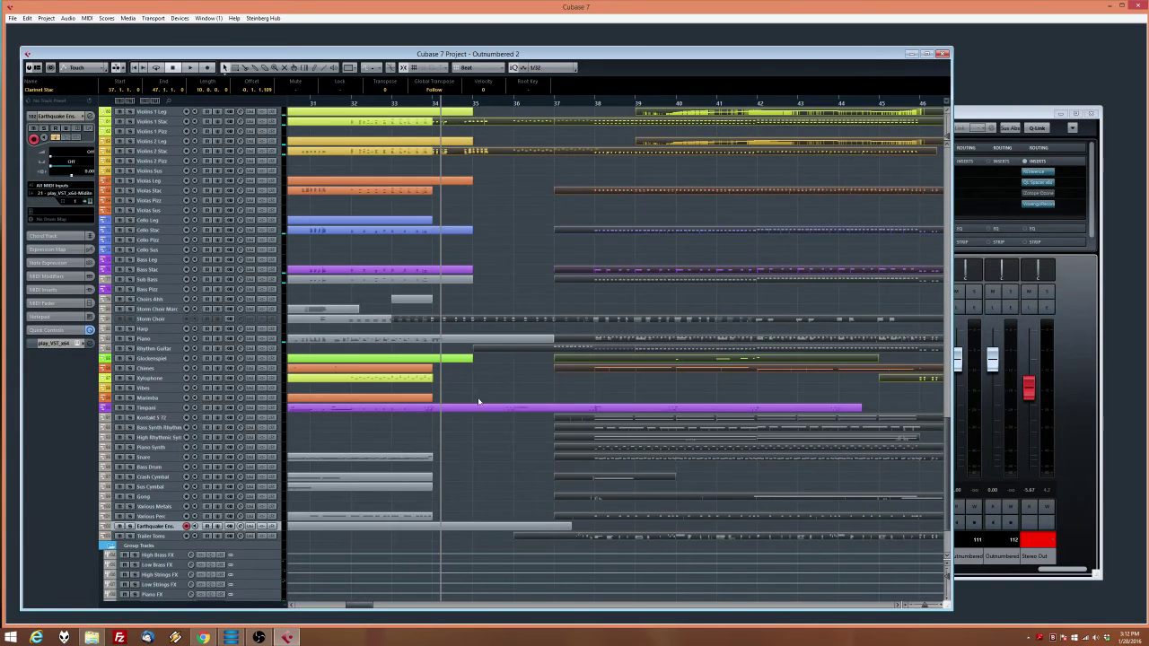
Split the Timpani event at bar 35 and move the second part to bar 39
click(447, 409)
click(245, 68)
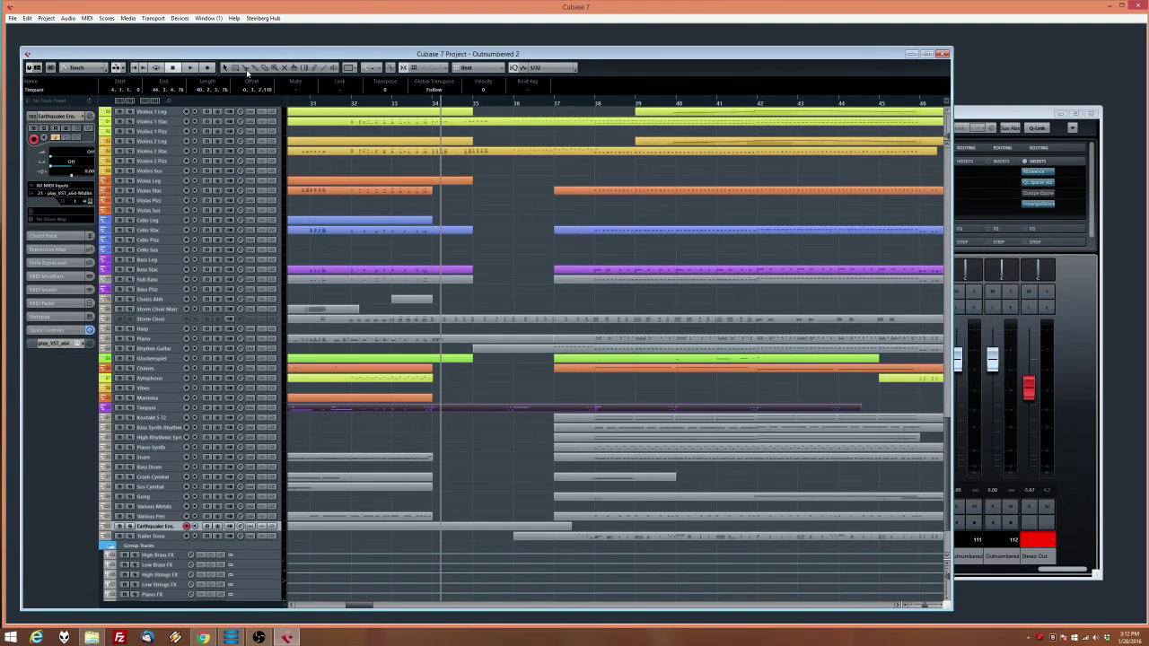
drag(449, 411, 656, 412)
click(225, 68)
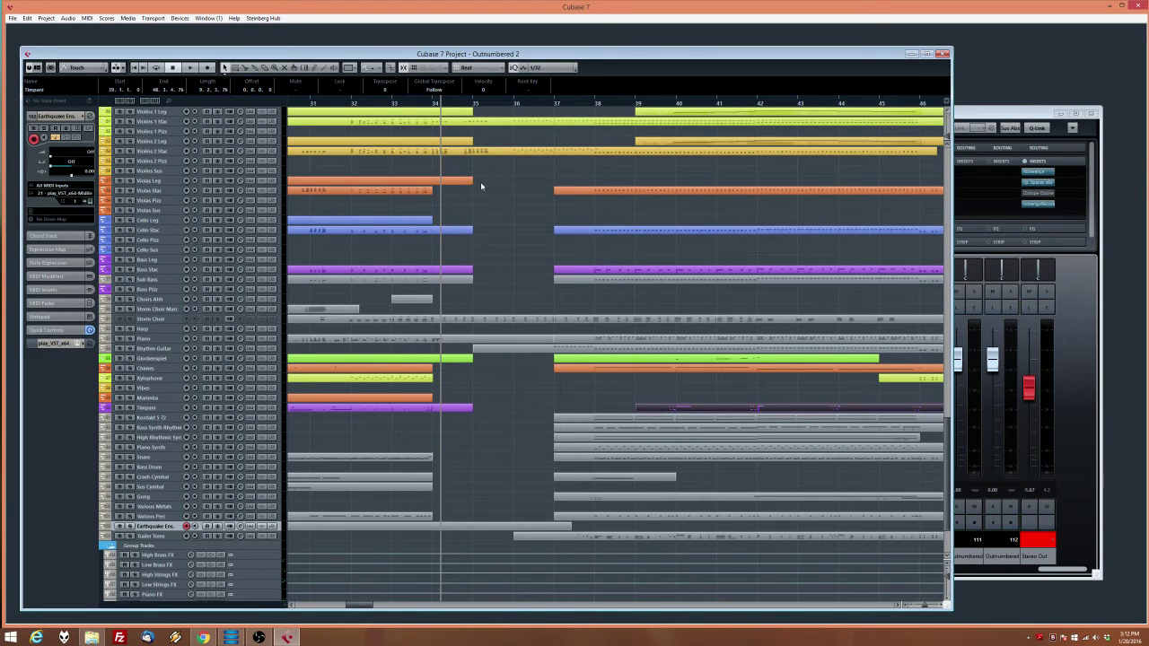
Play the start of the transition and move the first Violins 1 Stac and Violins 2 Stac events four bars earlier, ending at bar 35
key(space)
scroll(518, 390, up, 5)
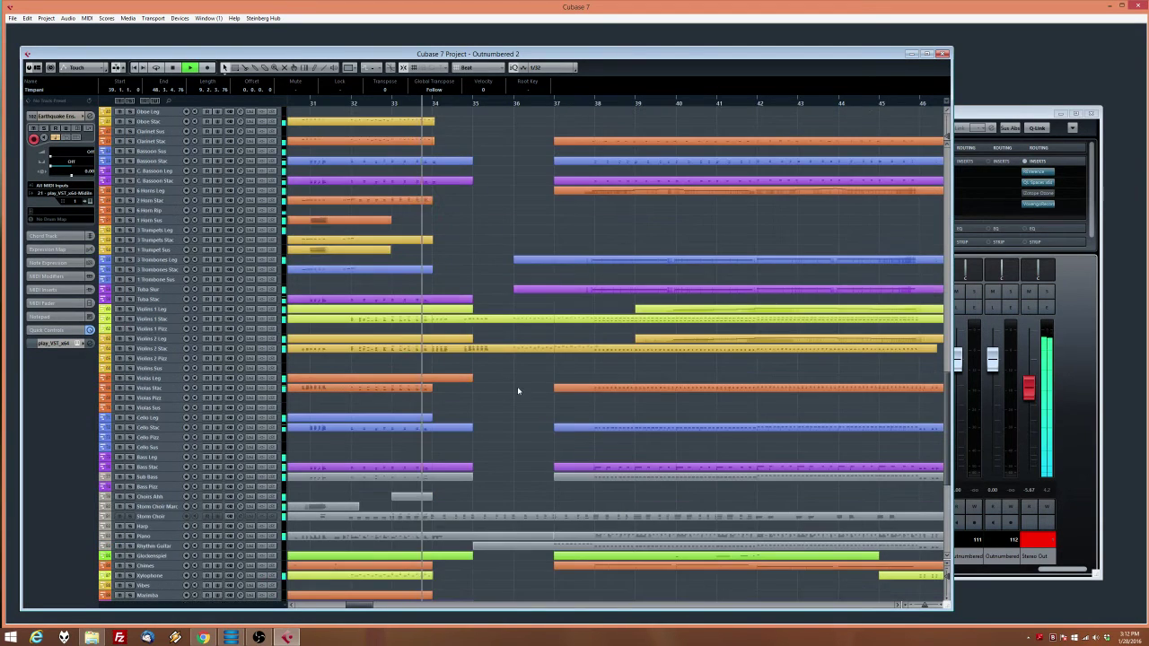
key(space)
drag(517, 389, 512, 321)
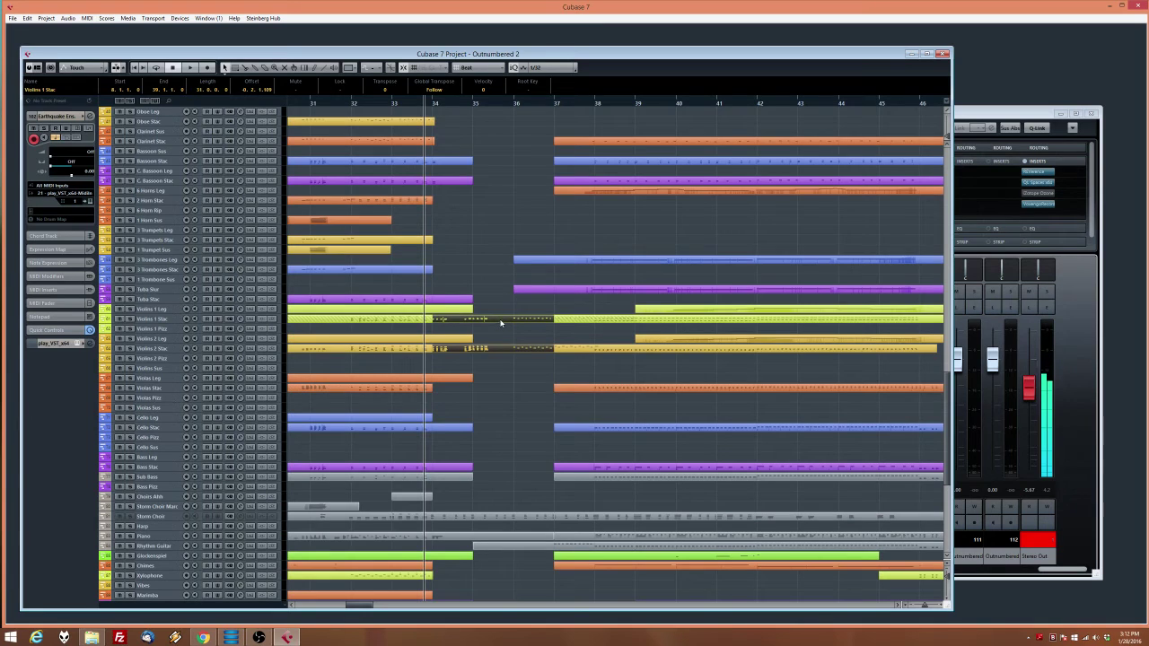
key(space)
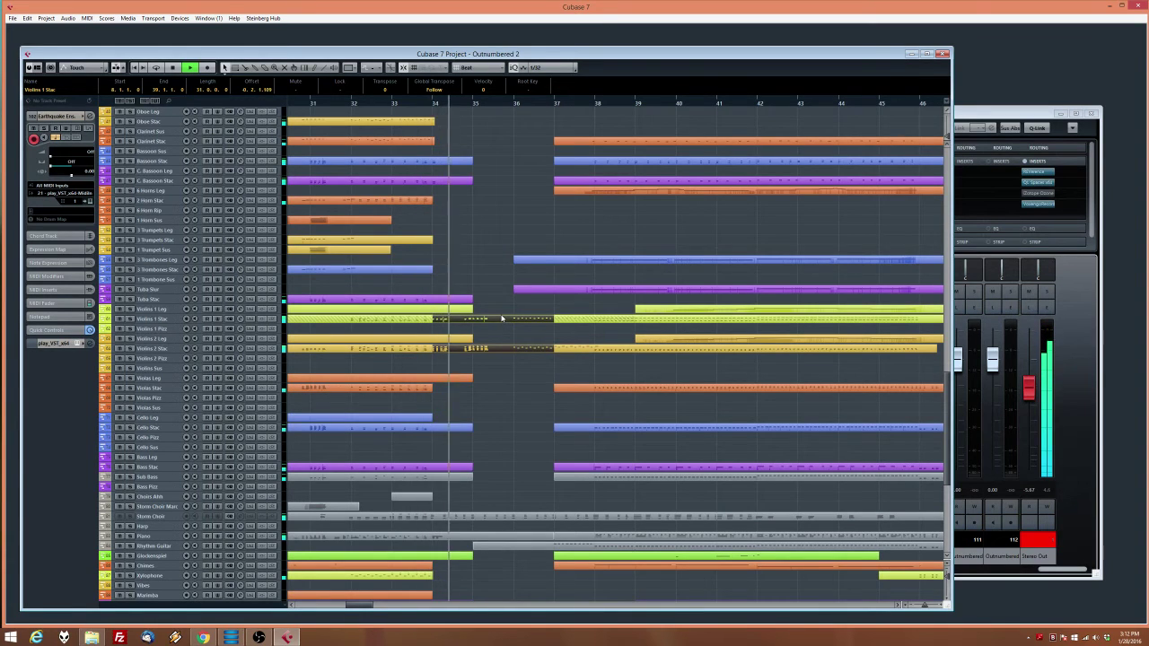
key(space)
click(514, 377)
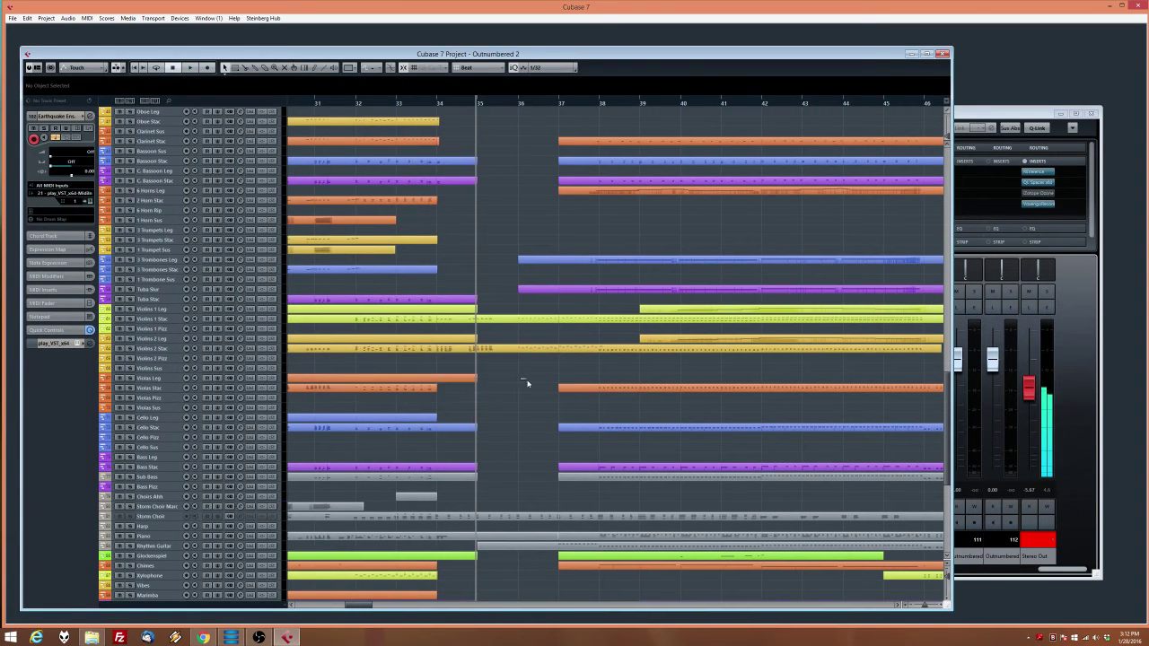
drag(526, 357, 360, 324)
Play the transition from about bar 30 past bar 35 and try to move the Storm Choir event at bar 33 four bars earlier
key(space)
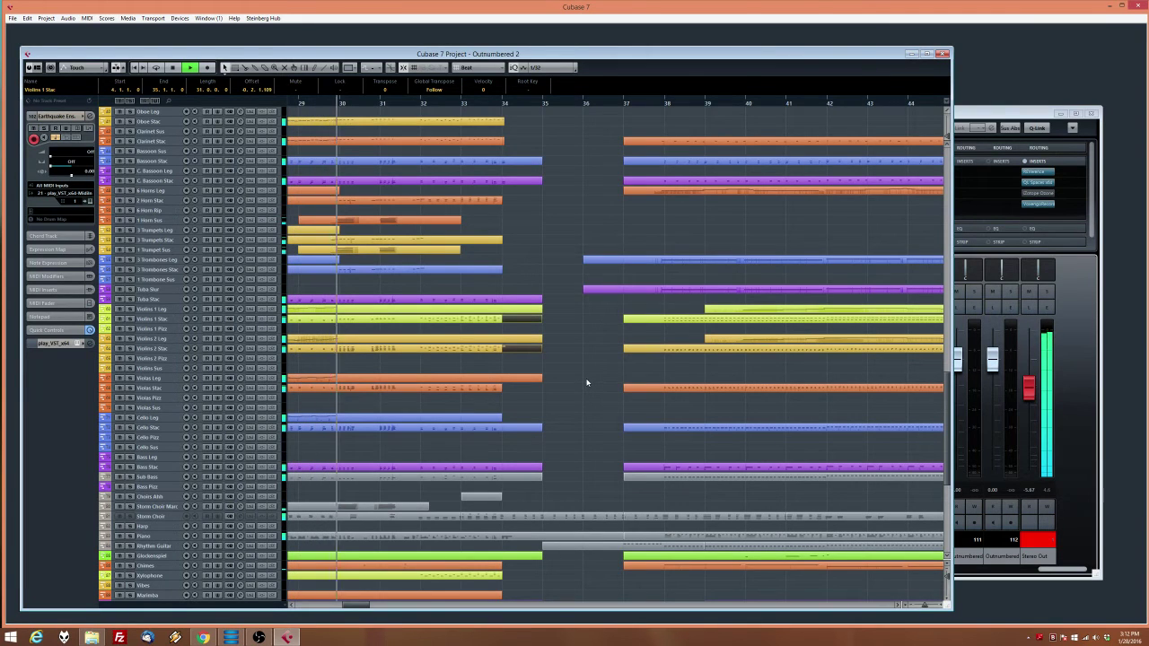
scroll(587, 381, down, 5)
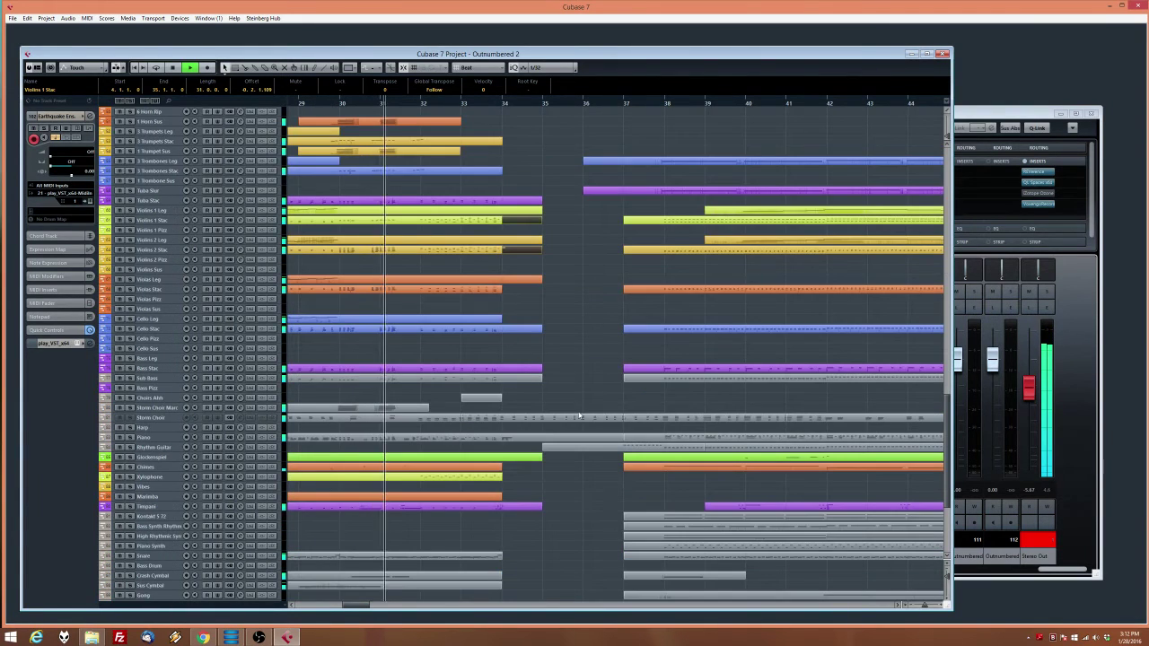
click(579, 419)
drag(579, 420, 418, 423)
key(Escape)
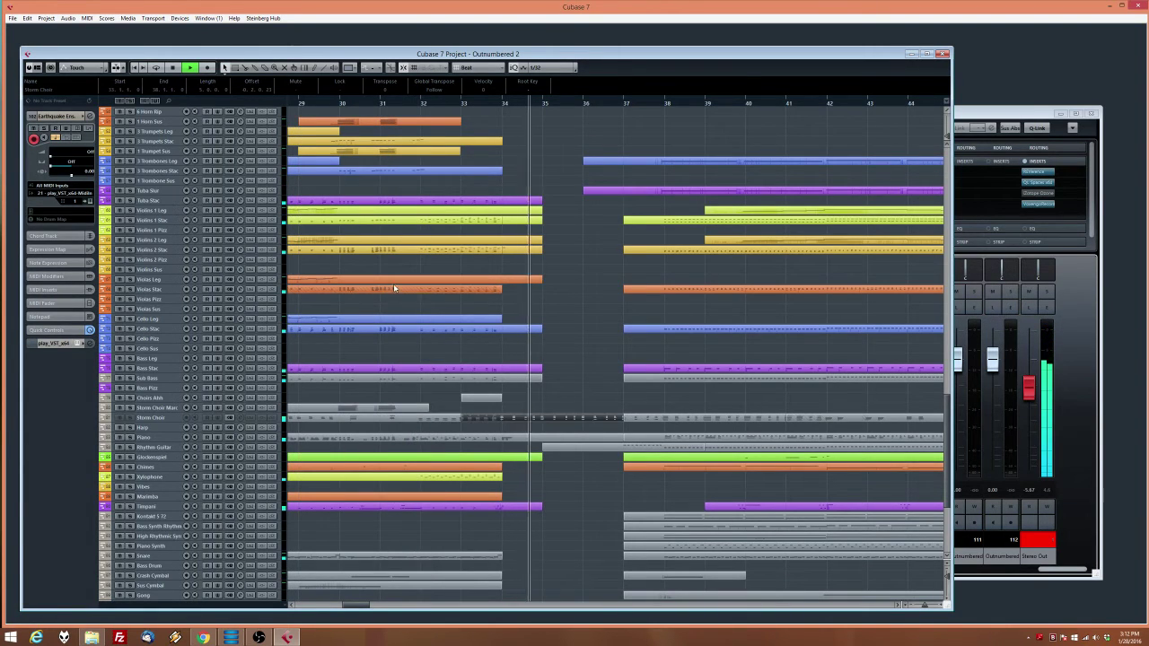
key(space)
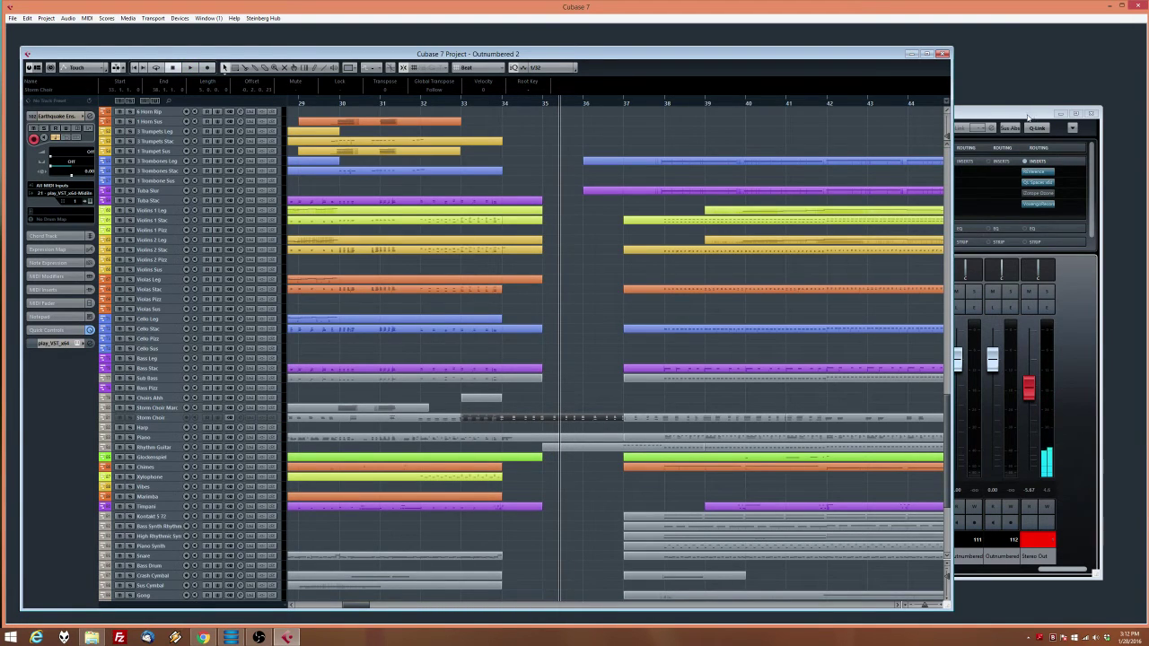
Unfreeze the Kontakt 5 instrument in slot 24, deleting its freeze files, and move the Storm Choir event from bar 33 to bar 37
key(F11)
click(1003, 460)
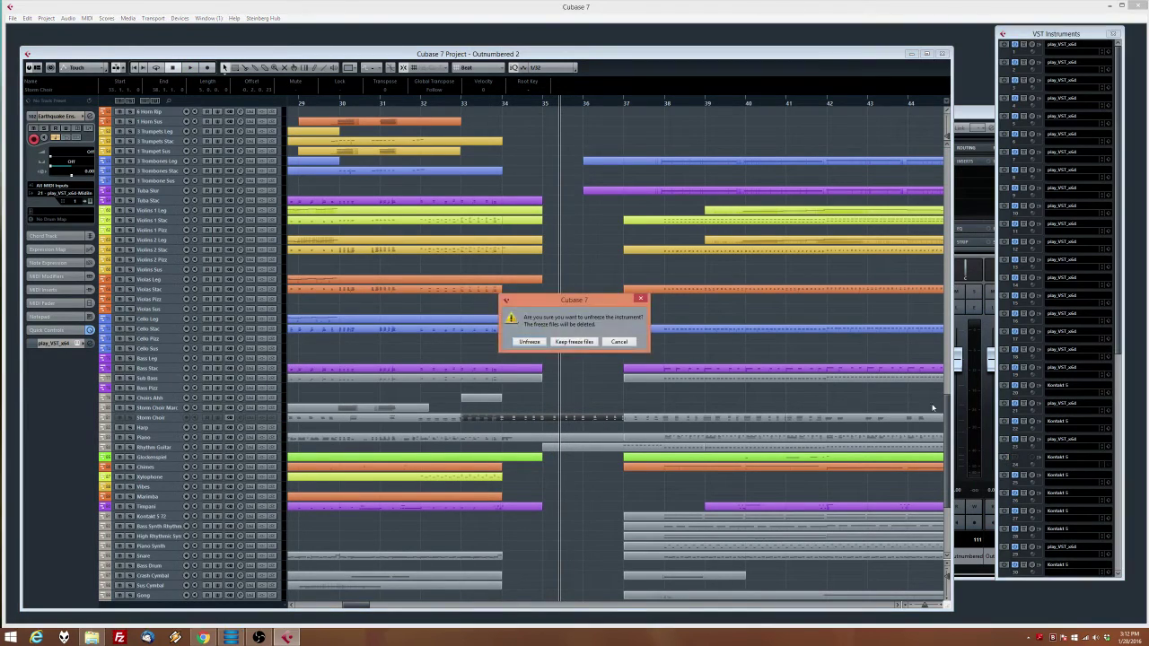
click(531, 342)
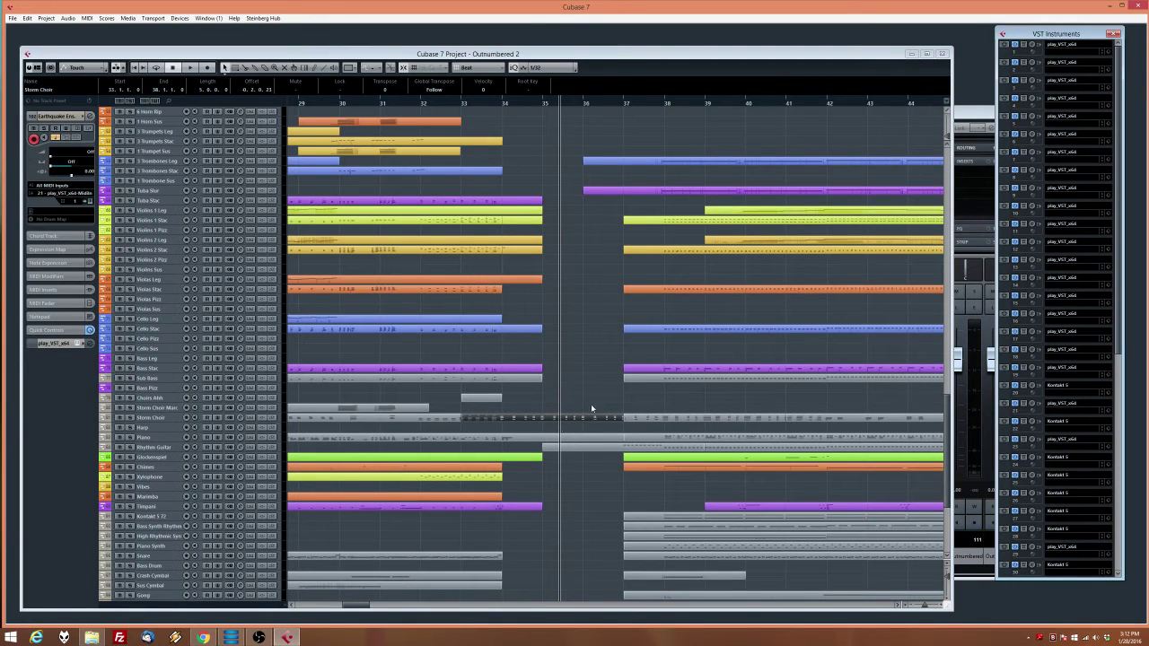
drag(578, 416, 736, 427)
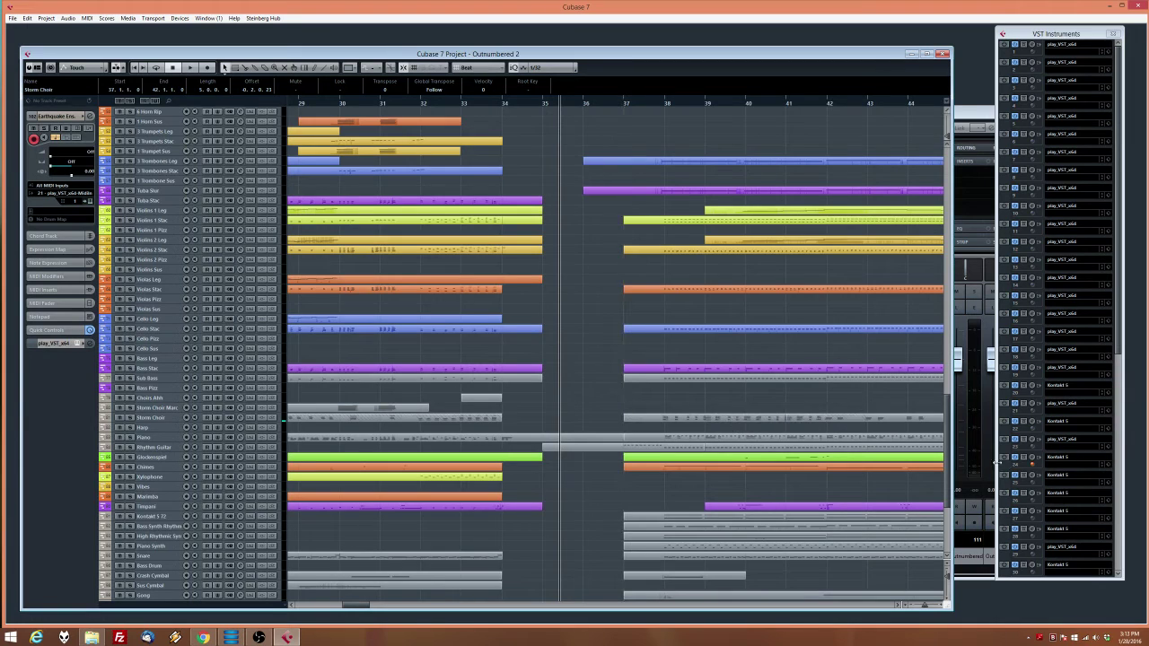
Freeze the Storm Choir track's Kontakt 5 instrument in slot 24 again
click(172, 418)
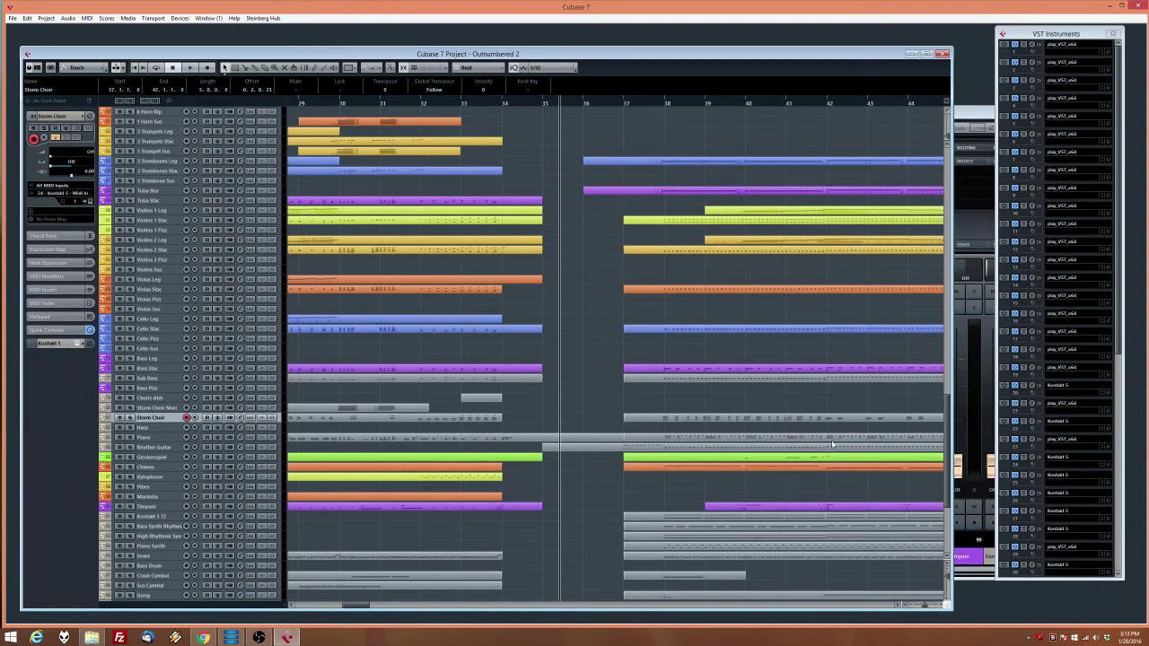
click(1022, 458)
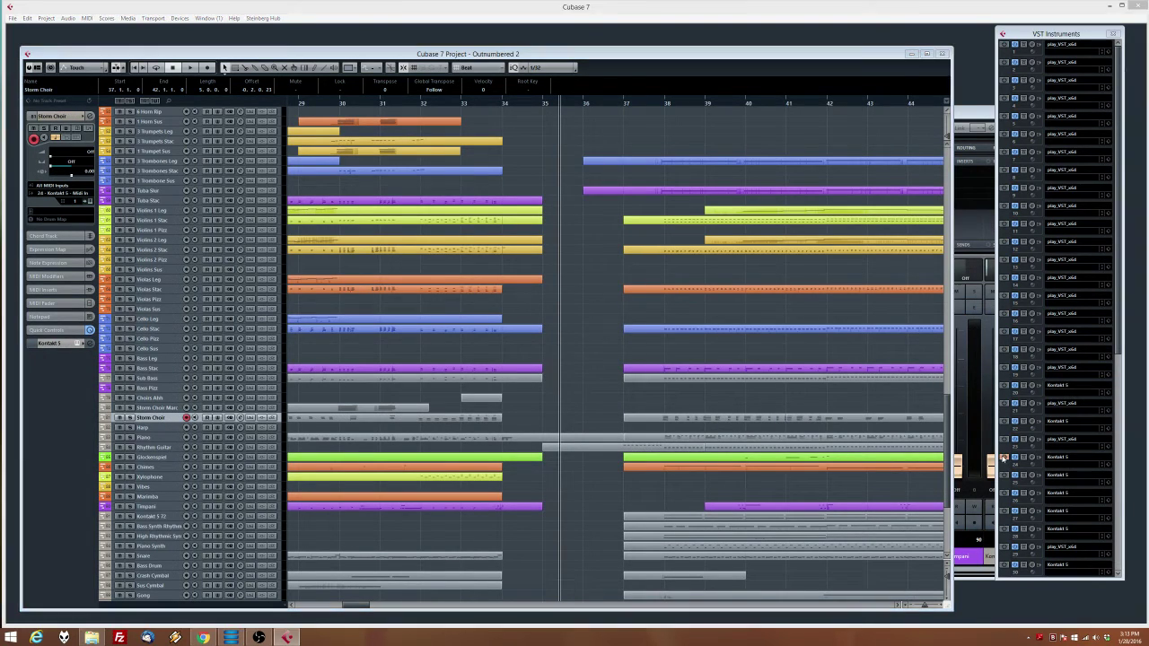
click(579, 355)
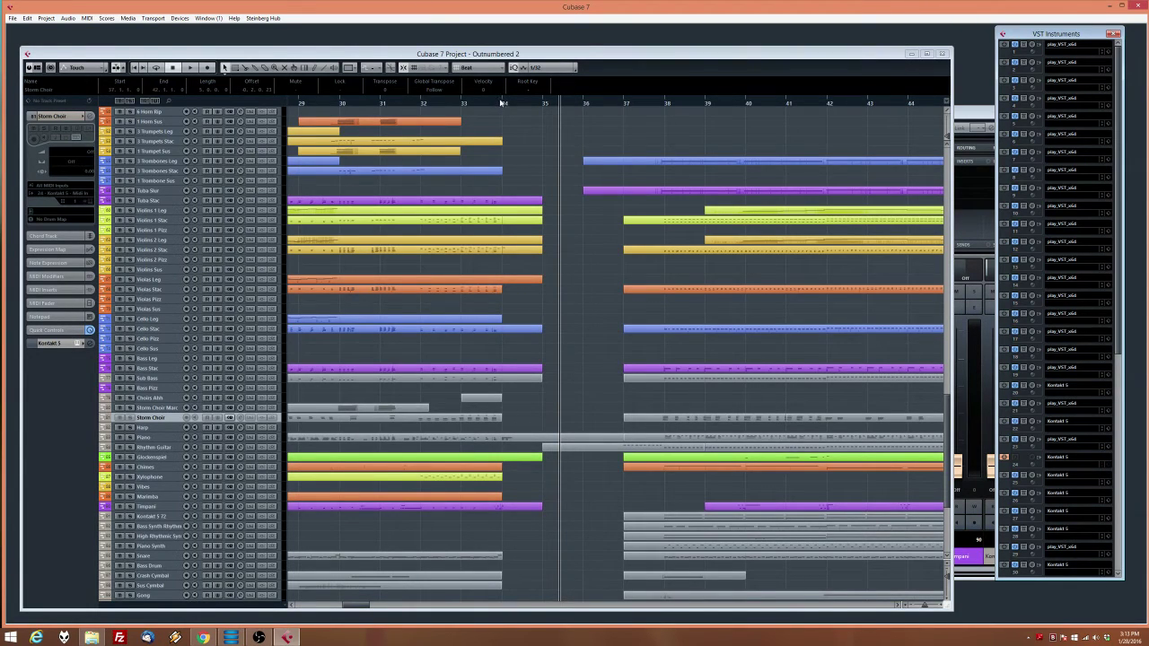
Play the transition from about bar 32 into the ending section and stop near bar 38
click(436, 103)
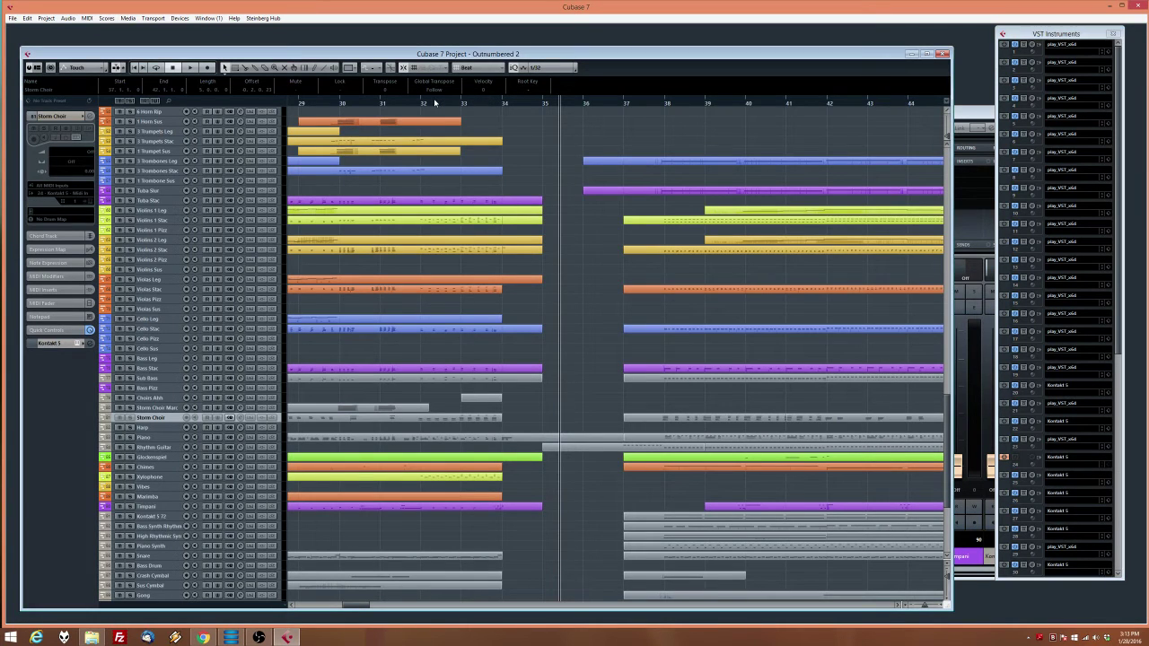
key(space)
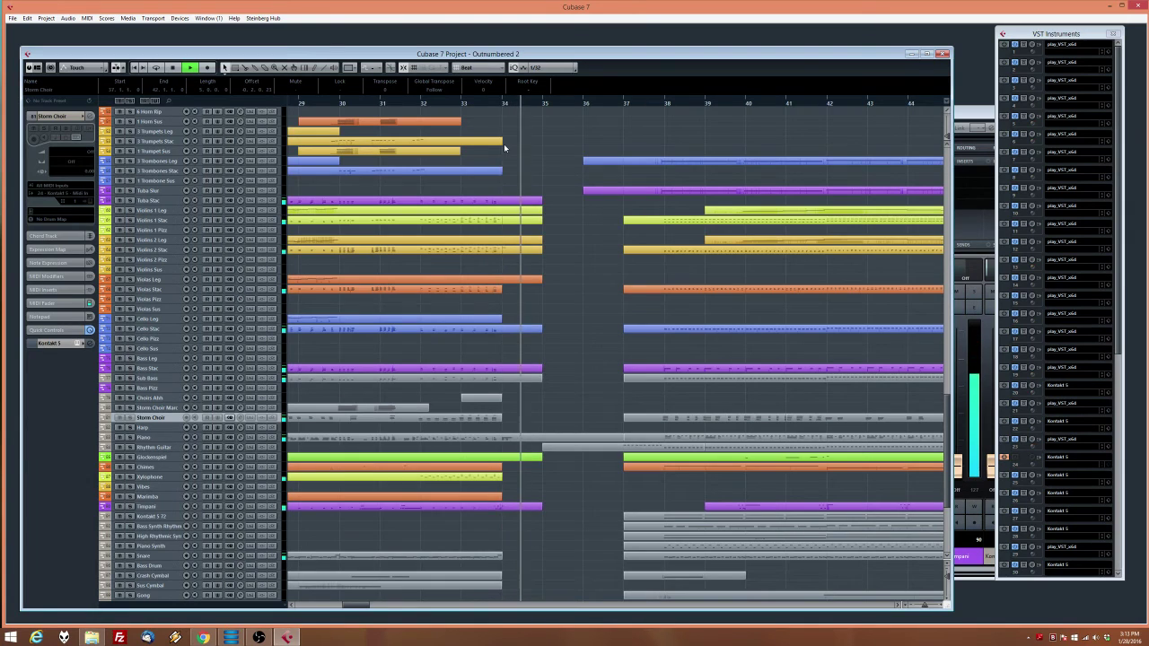
scroll(557, 246, up, 3)
scroll(555, 246, down, 3)
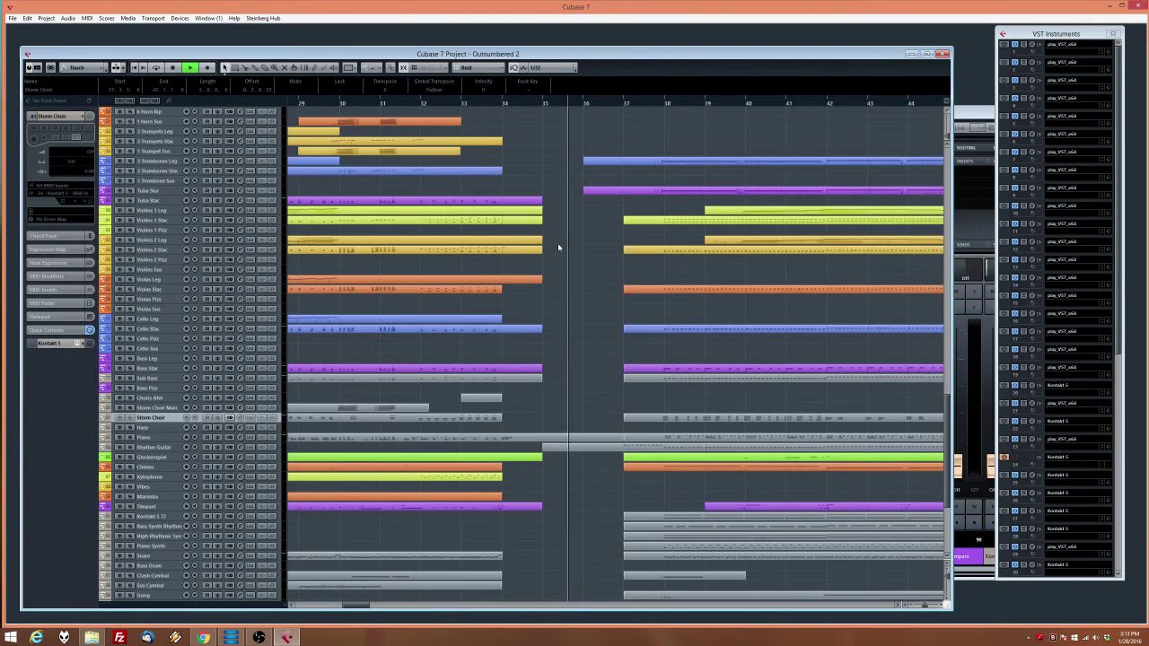
scroll(556, 247, down, 3)
scroll(558, 248, up, 3)
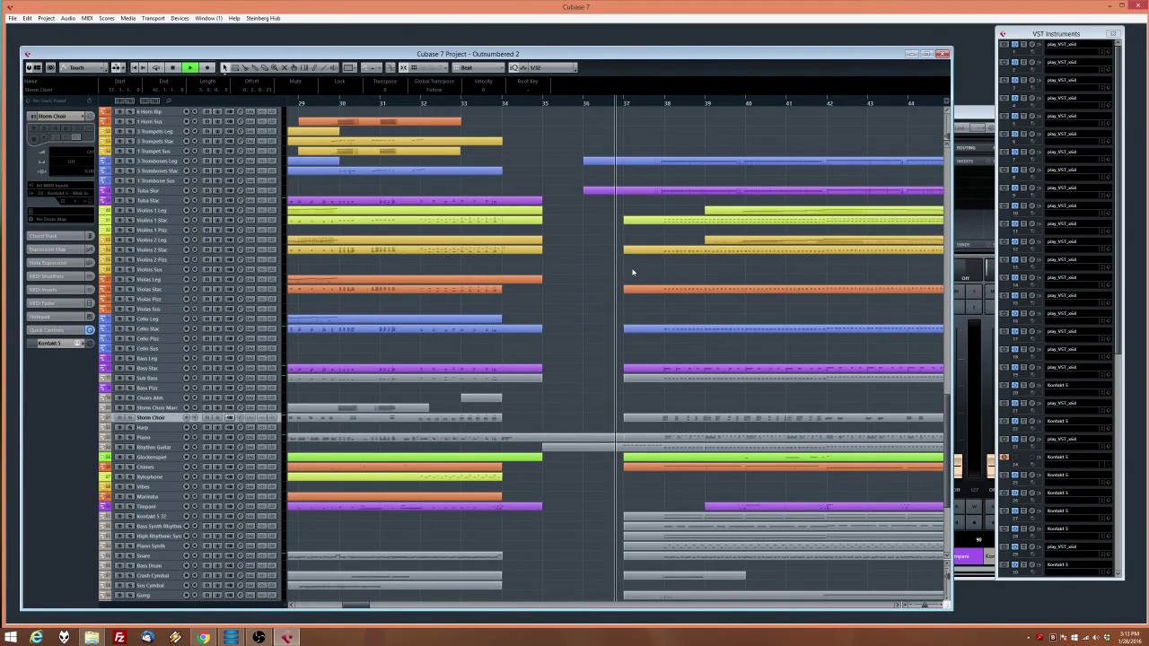
key(space)
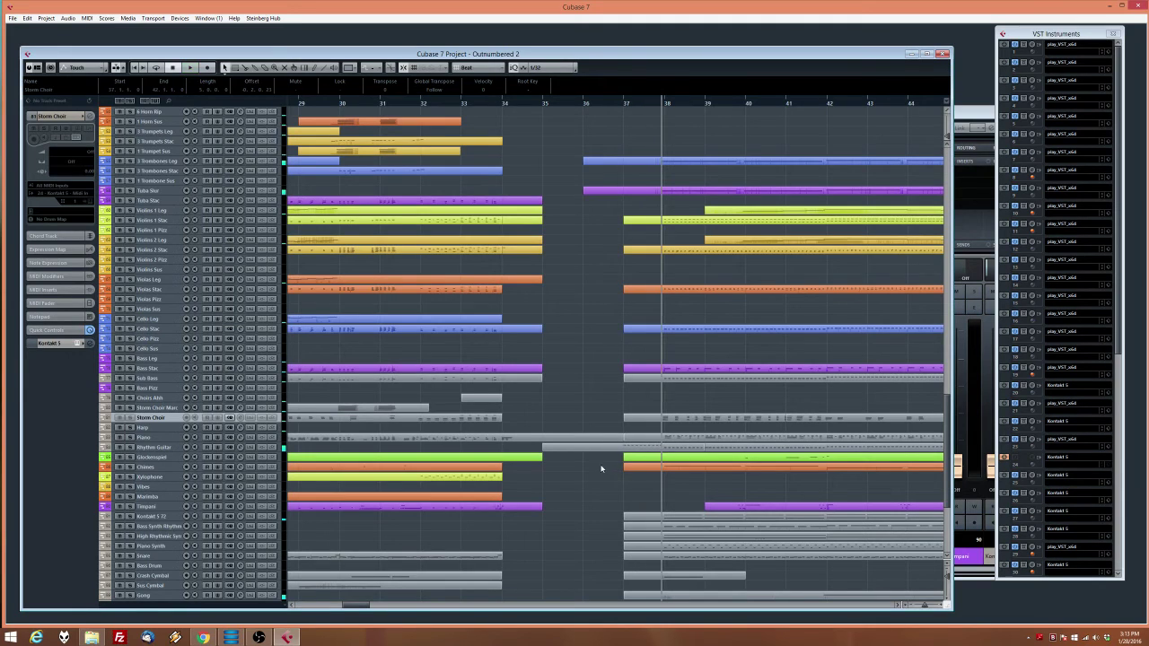
Move the Rhythm Guitar event at bar 35 back to bar 31 and resume playback
drag(603, 447, 426, 449)
key(space)
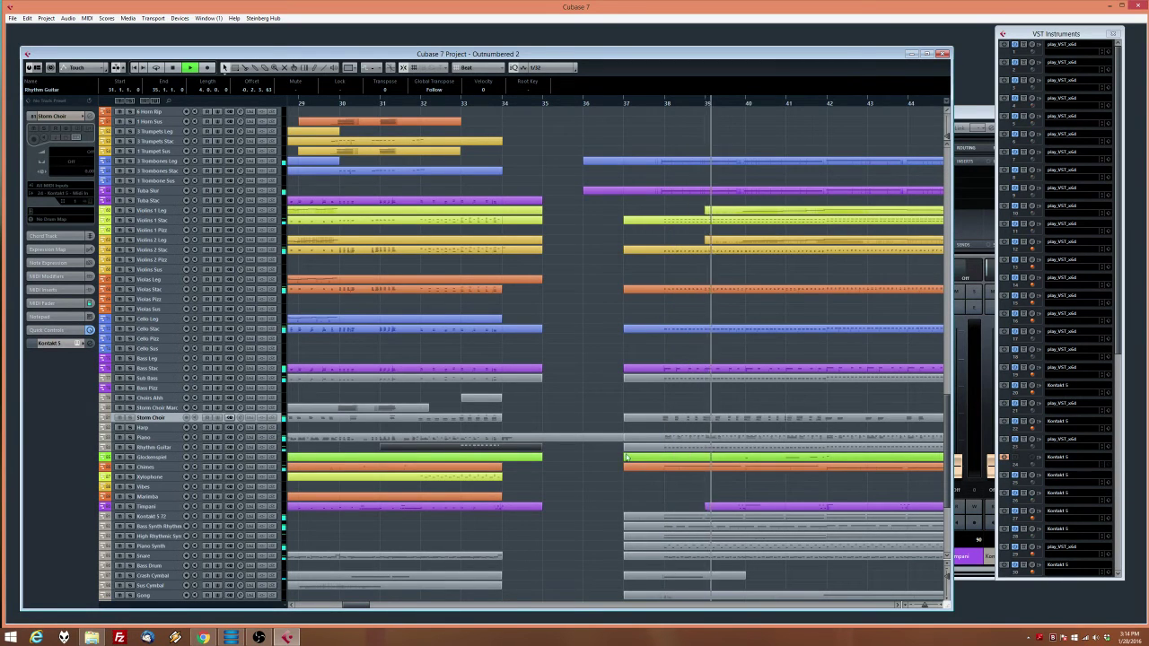
Stop playback, unfreeze the Kontakt 5 instrument in slot 24 with its freeze files deleted, and reposition the Storm Choir events from bar 37
key(space)
click(796, 420)
drag(833, 407, 659, 415)
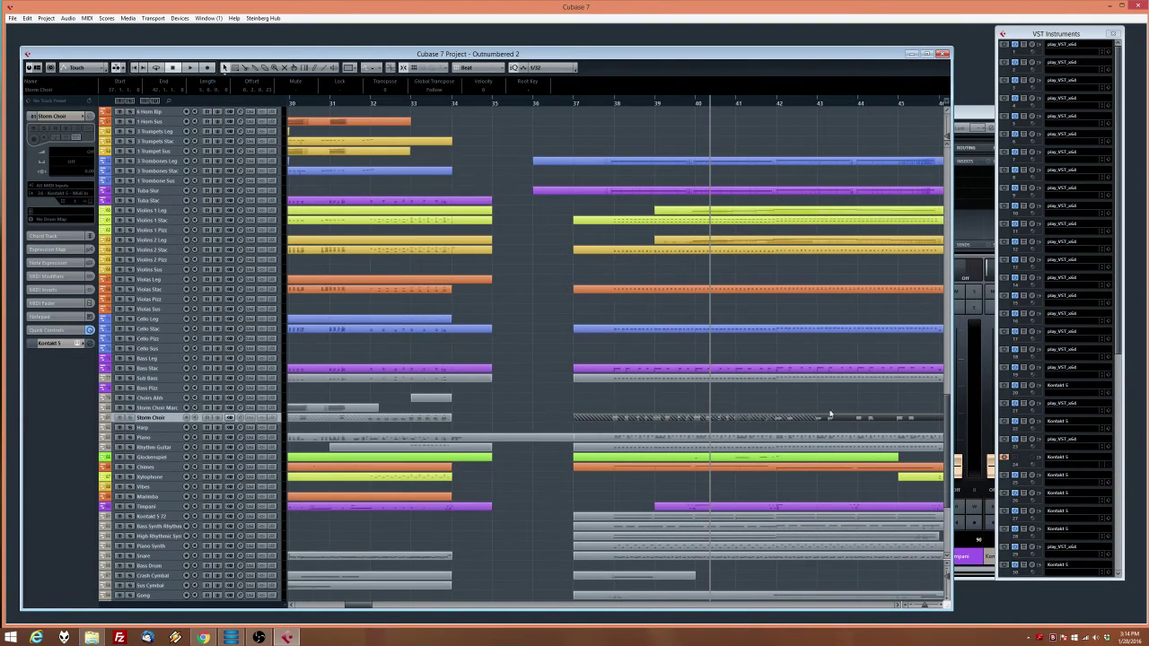
click(1004, 456)
click(526, 343)
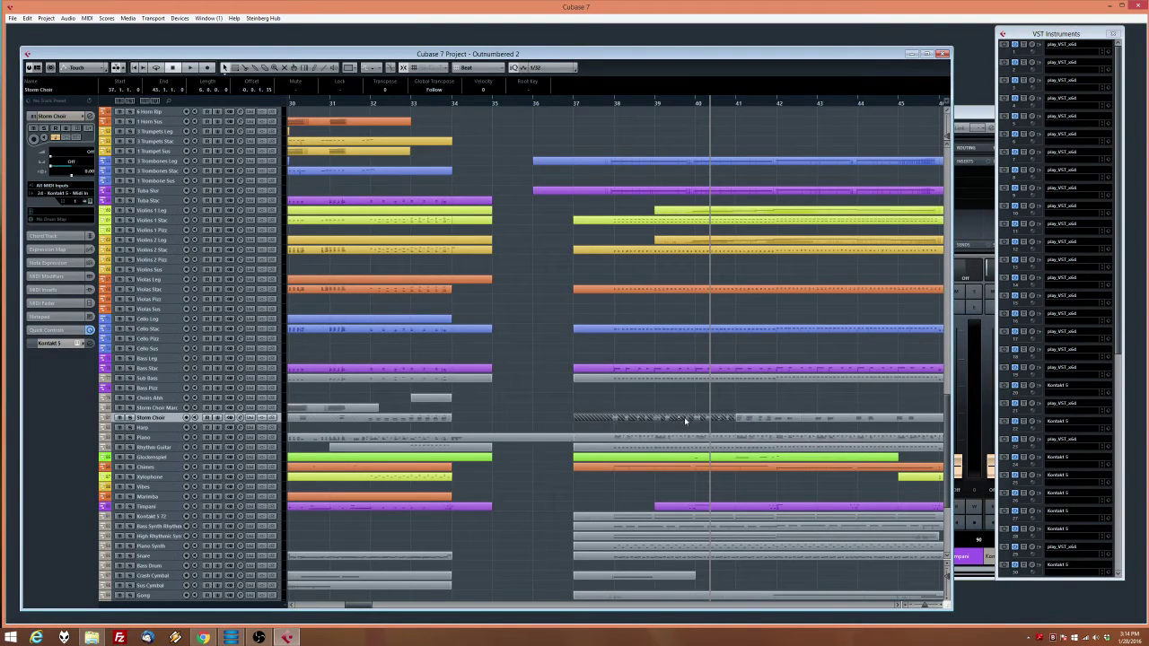
drag(688, 418, 882, 427)
drag(502, 424, 665, 427)
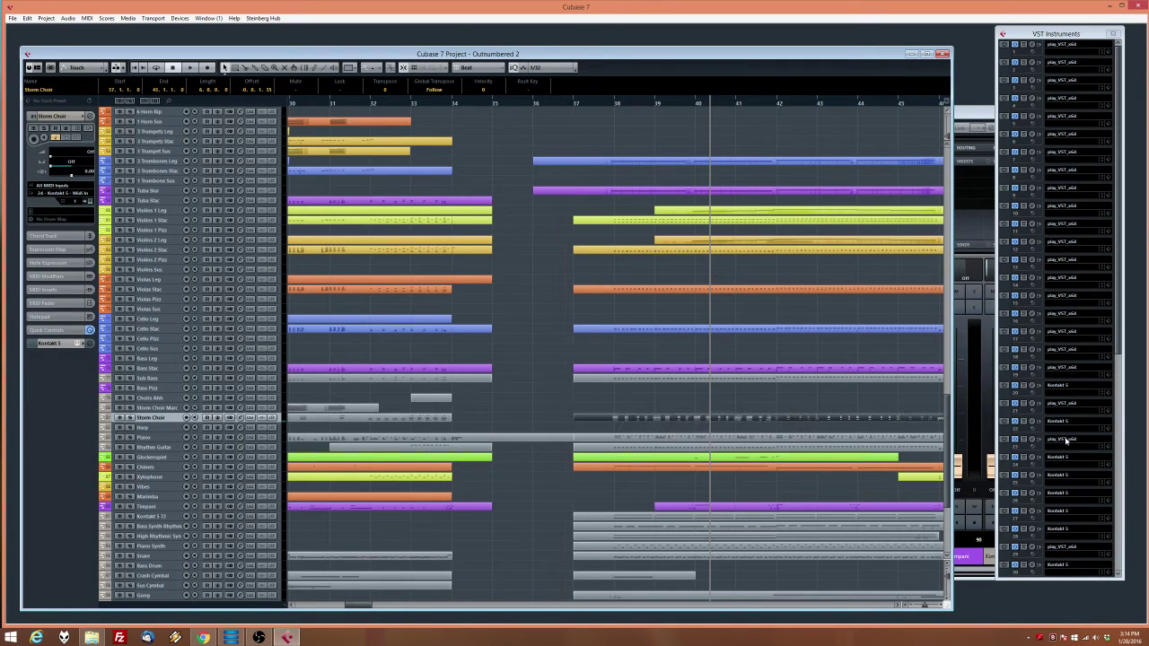
Freeze the Kontakt 5 instrument in slot 24 again using Freeze Instrument Only
click(1010, 460)
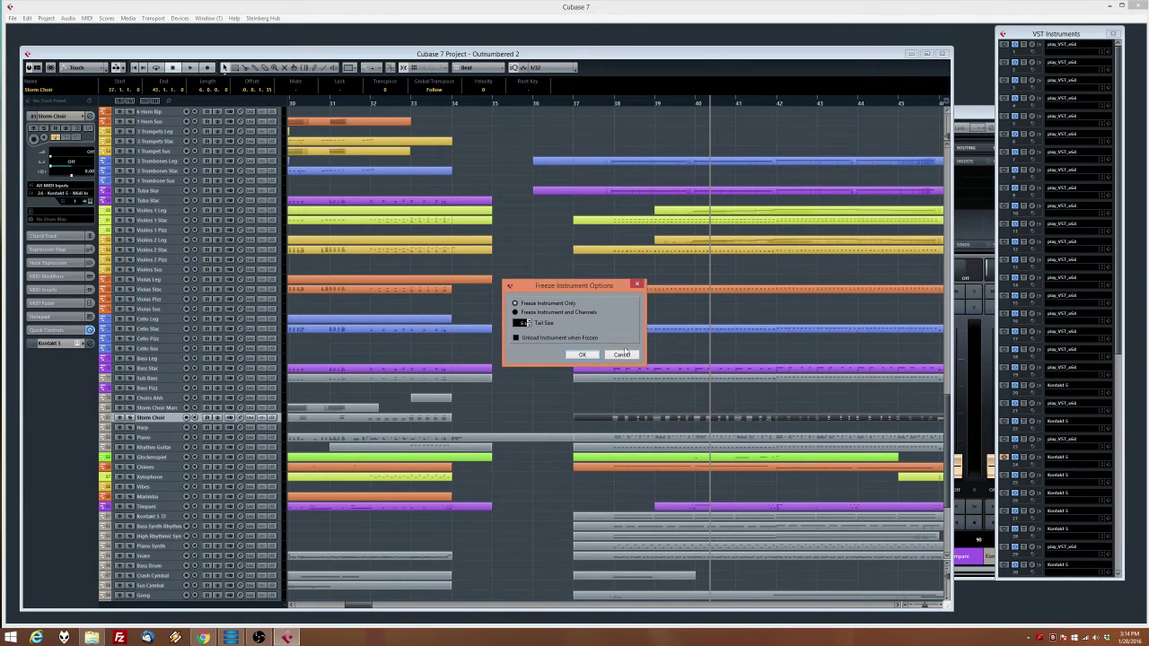
click(580, 355)
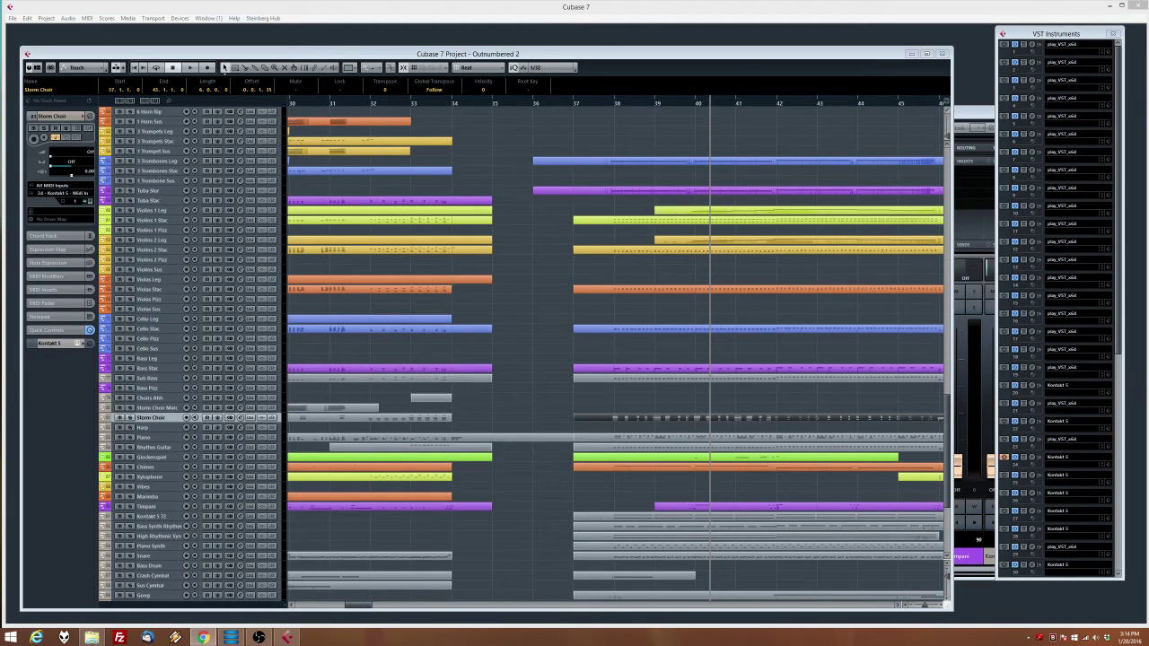
key(alt+Tab)
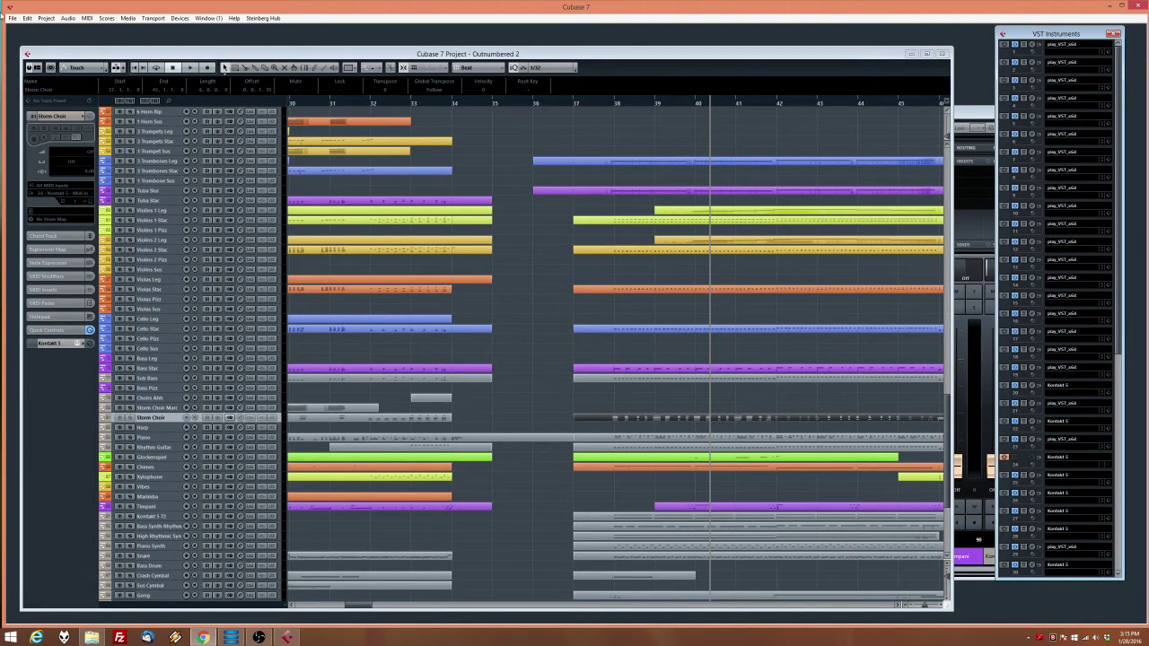
Play the transition from bar 33 into the gap, select the Rhythm Guitar track and stop playback
click(411, 105)
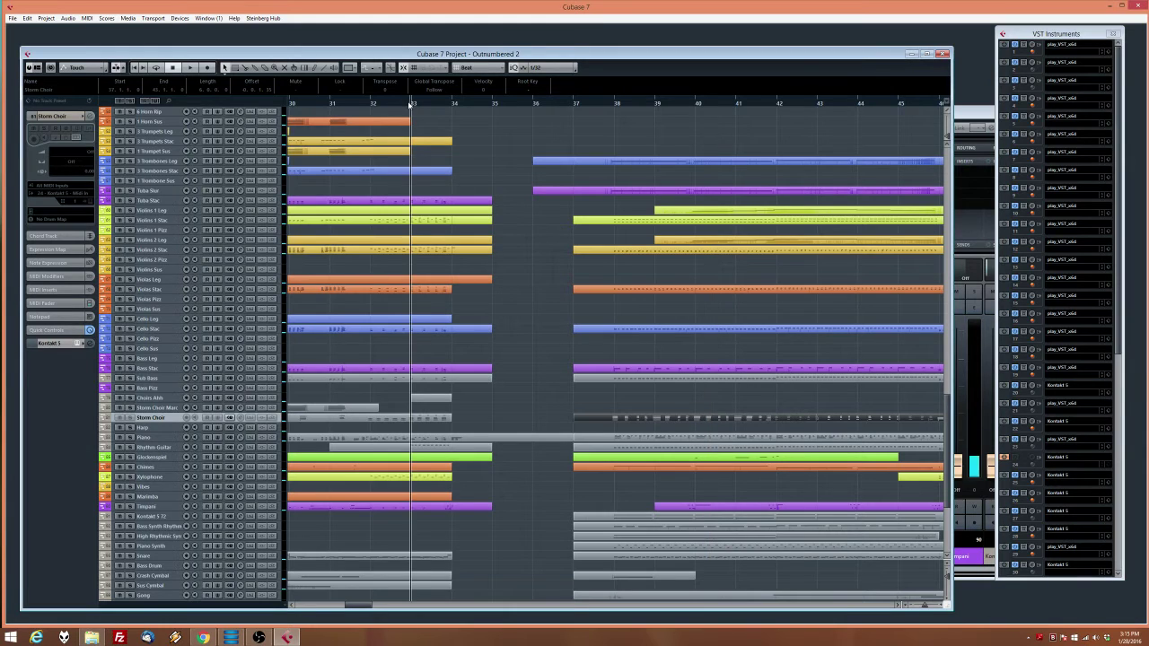
key(space)
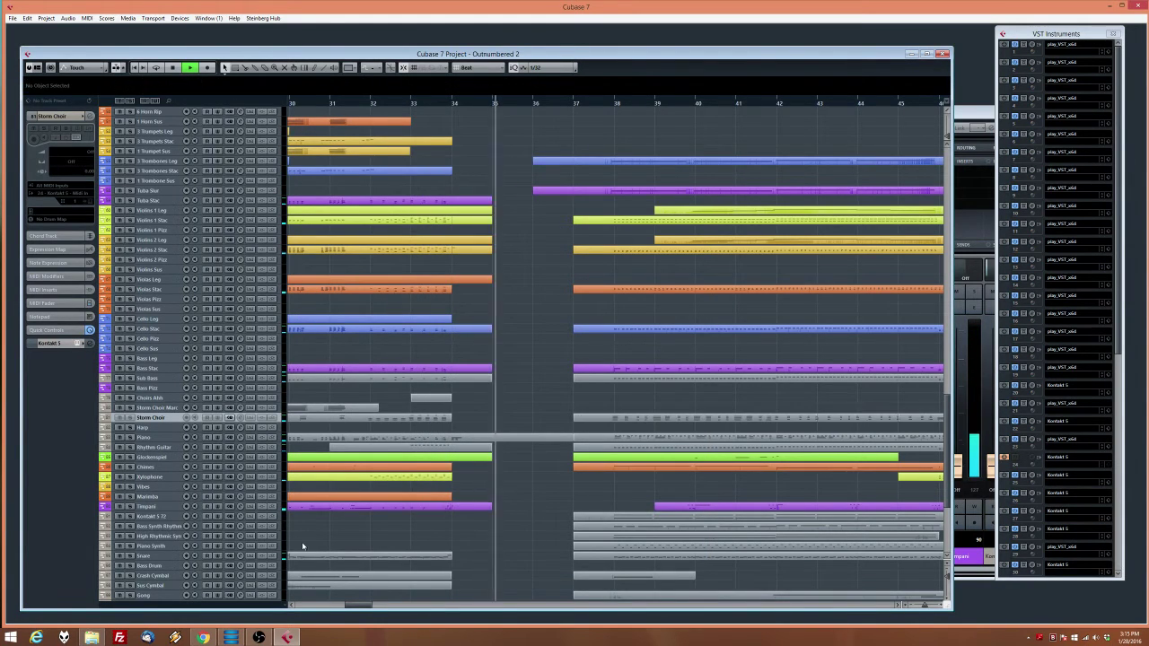
click(171, 446)
key(space)
Open the Rhythm Guitar event at bar 37 for note editing and copy its opening run of repeated notes to bar 34
double_click(623, 447)
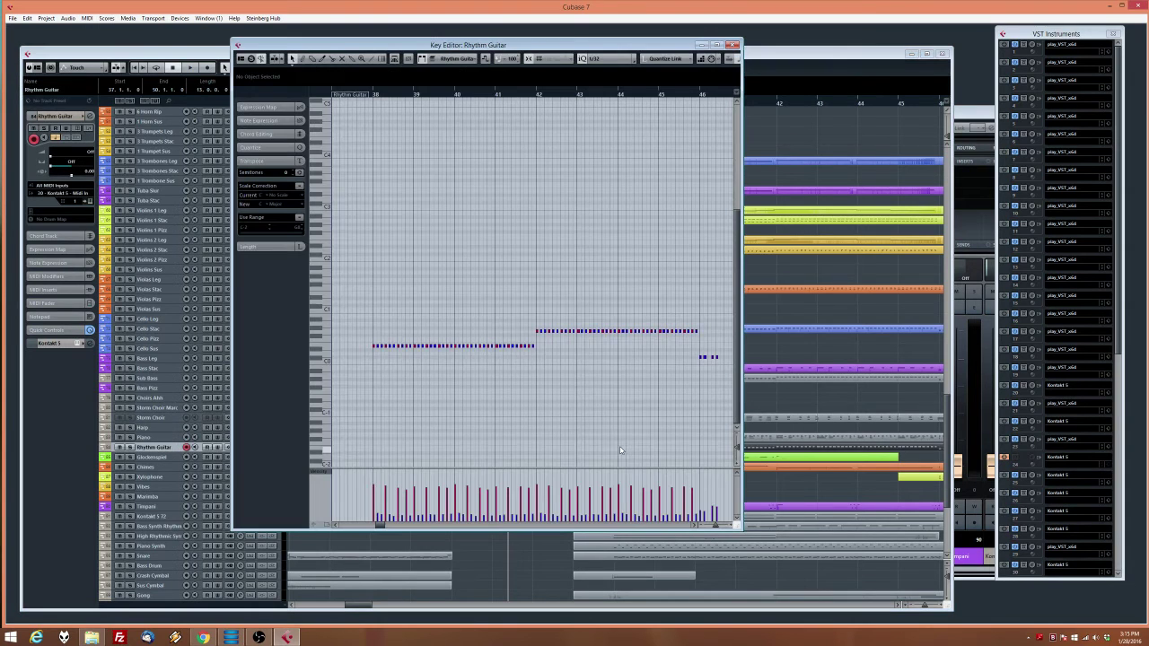
drag(379, 371, 546, 338)
click(501, 261)
scroll(424, 242, left, 3)
drag(718, 95, 597, 99)
key(ctrl+v)
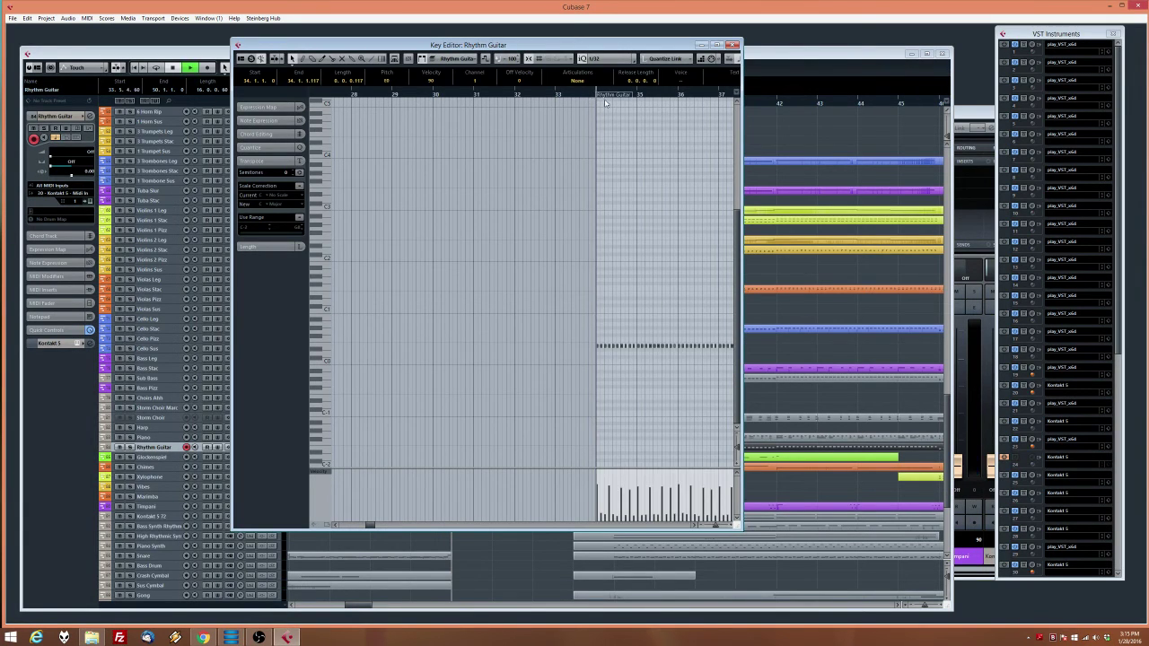
Play the extended Rhythm Guitar part, check its notes from bar 34 into the ending section, and close the note editor
key(space)
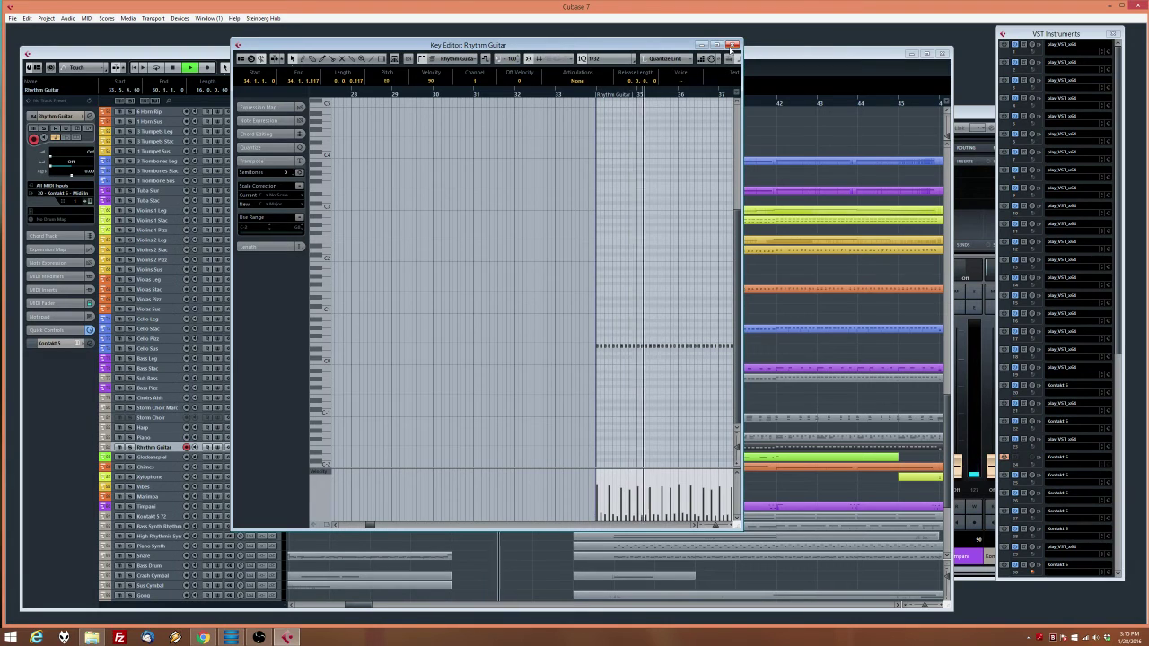
mouse_move(543, 292)
mouse_down()
mouse_move(561, 330)
mouse_move(792, 354)
mouse_move(543, 301)
mouse_up()
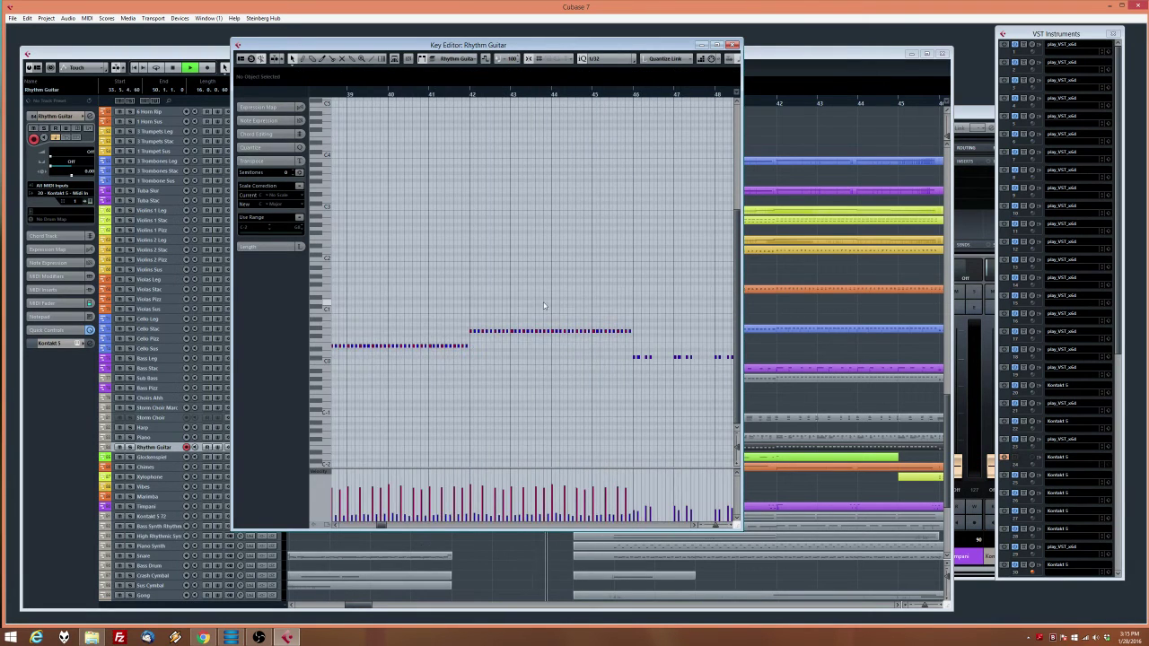
scroll(534, 303, down, 3)
key(g)
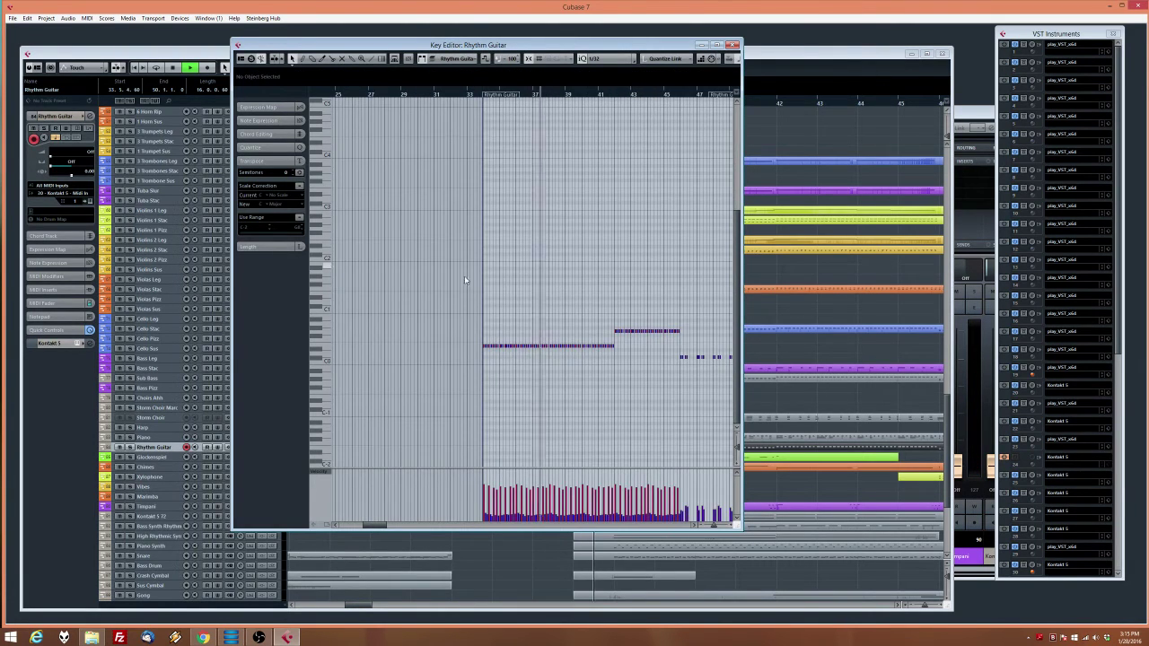
drag(407, 308, 514, 350)
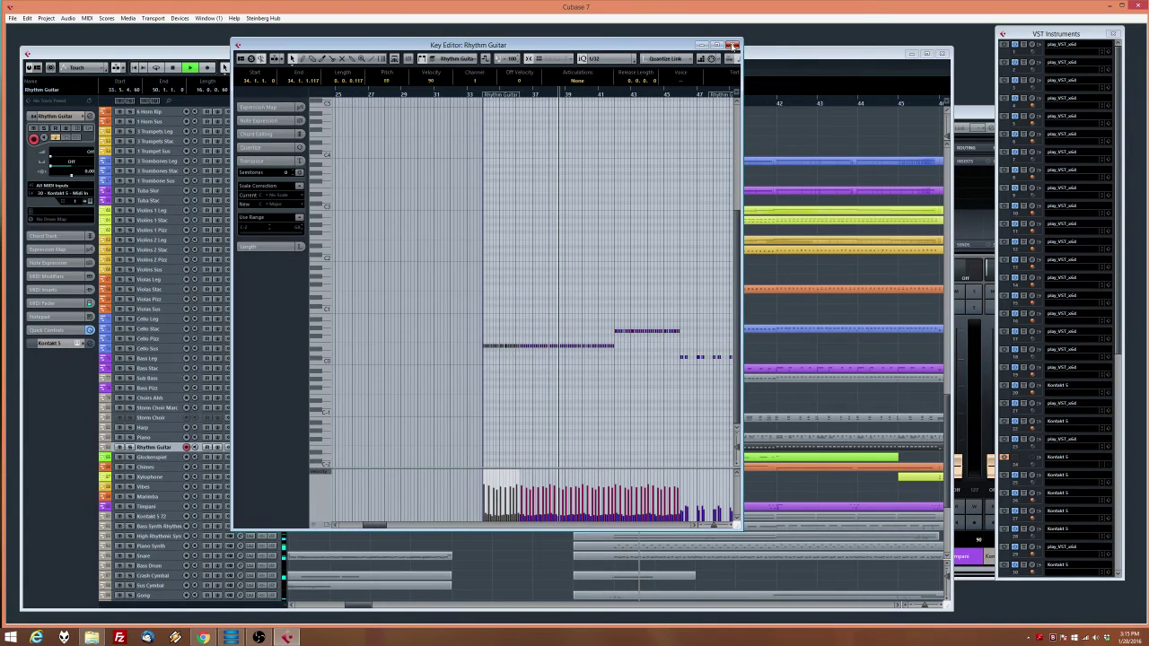
key(Escape)
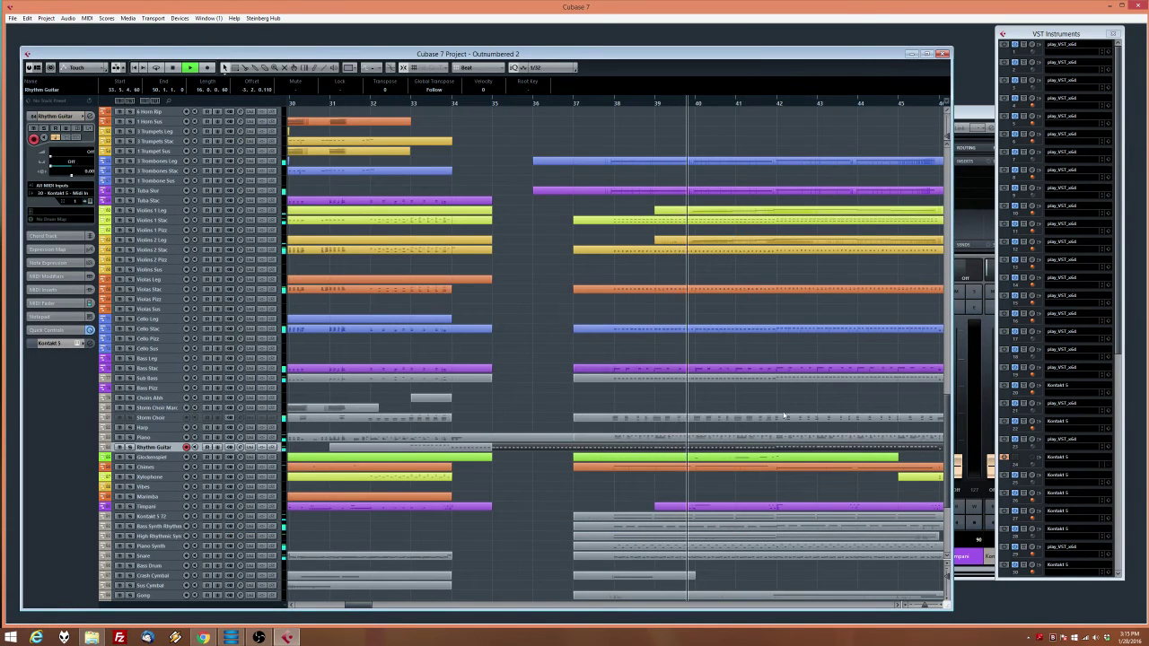
Unfreeze slot 24's Kontakt 5 instrument, deleting the freeze files, and play with the Storm Choir track soloed
click(1005, 456)
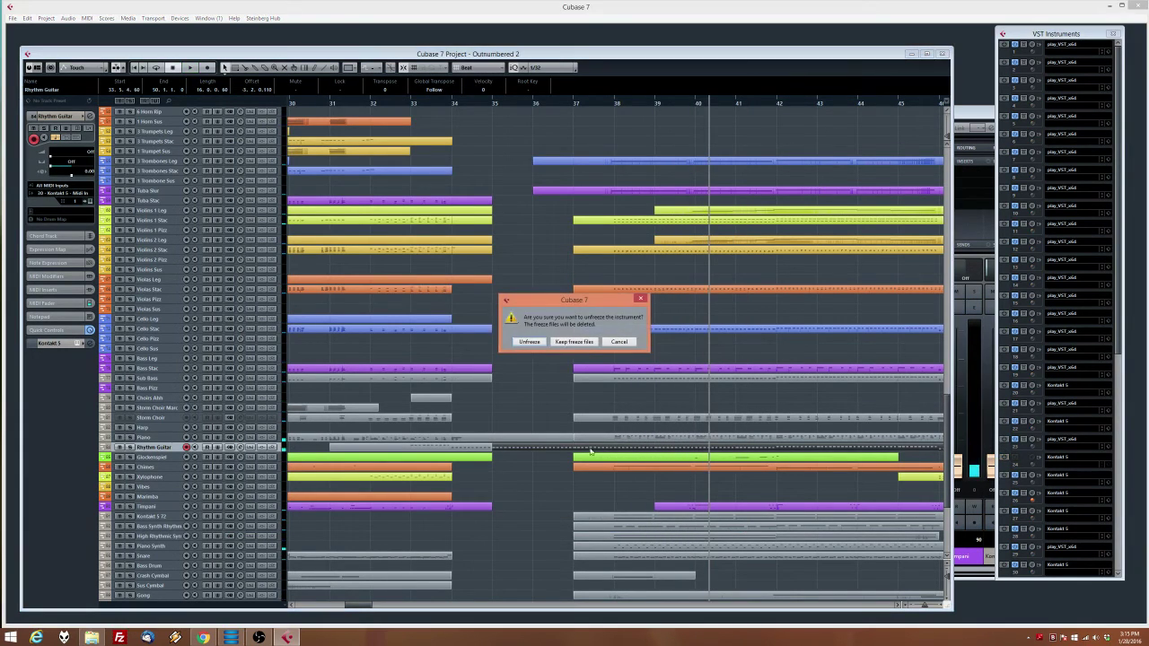
click(528, 342)
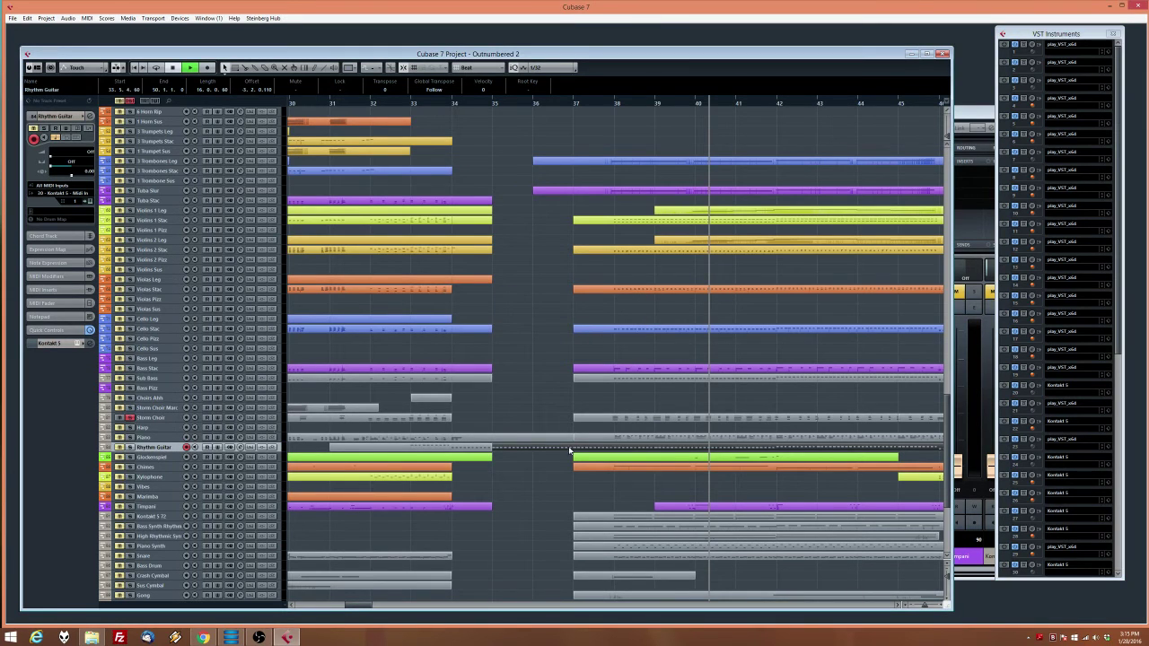
drag(556, 403, 625, 391)
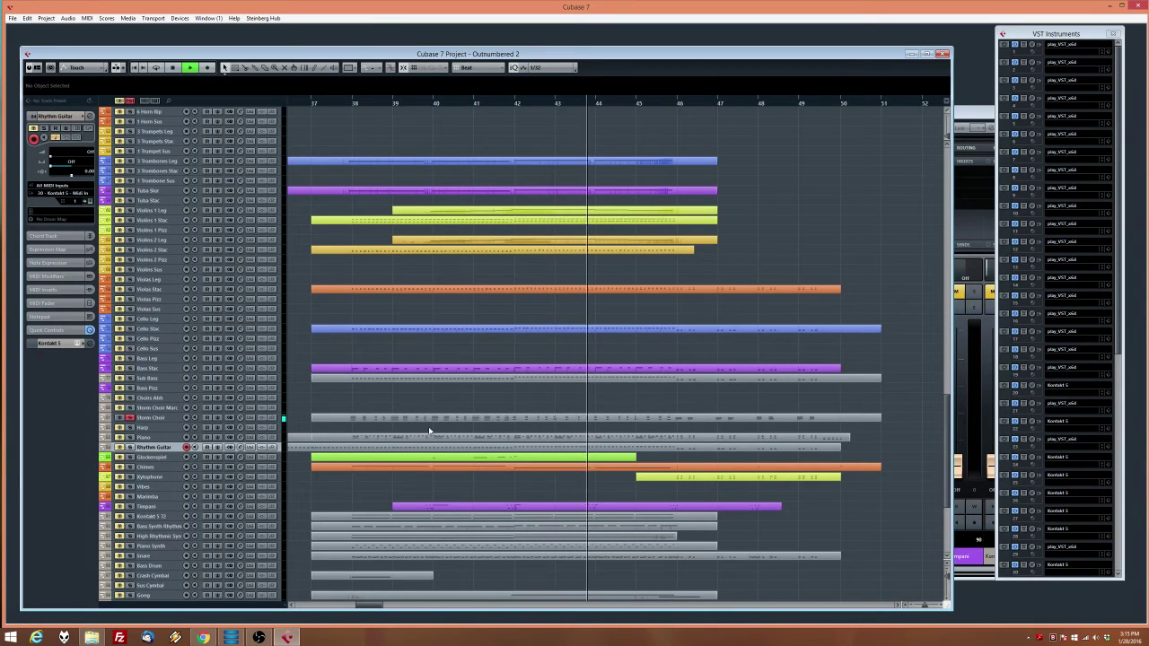
Place the six-bar Storm Choir event at bar 41 and audition it from about bar 40
key(space)
drag(422, 416, 562, 420)
key(space)
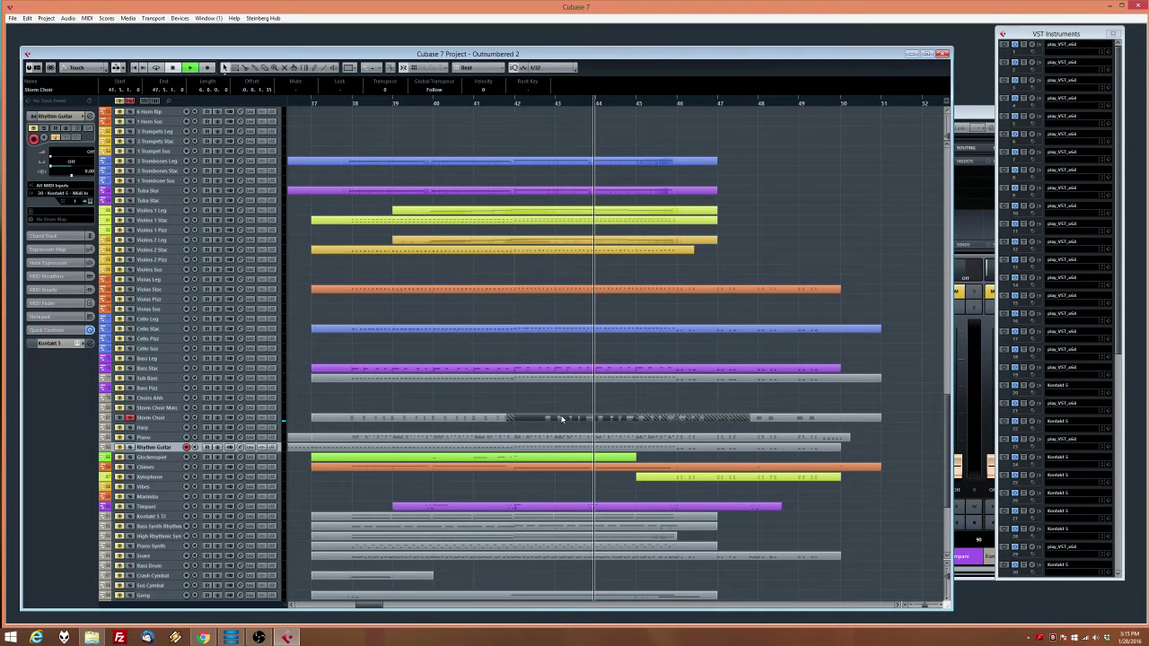
double_click(434, 103)
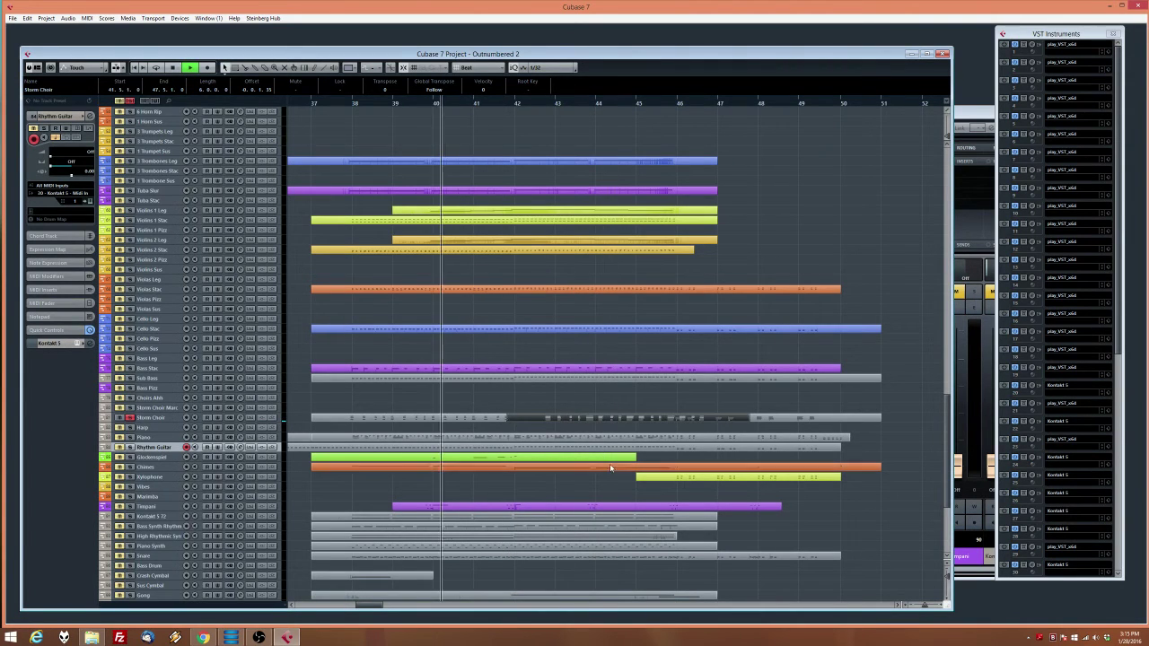
drag(578, 421, 545, 422)
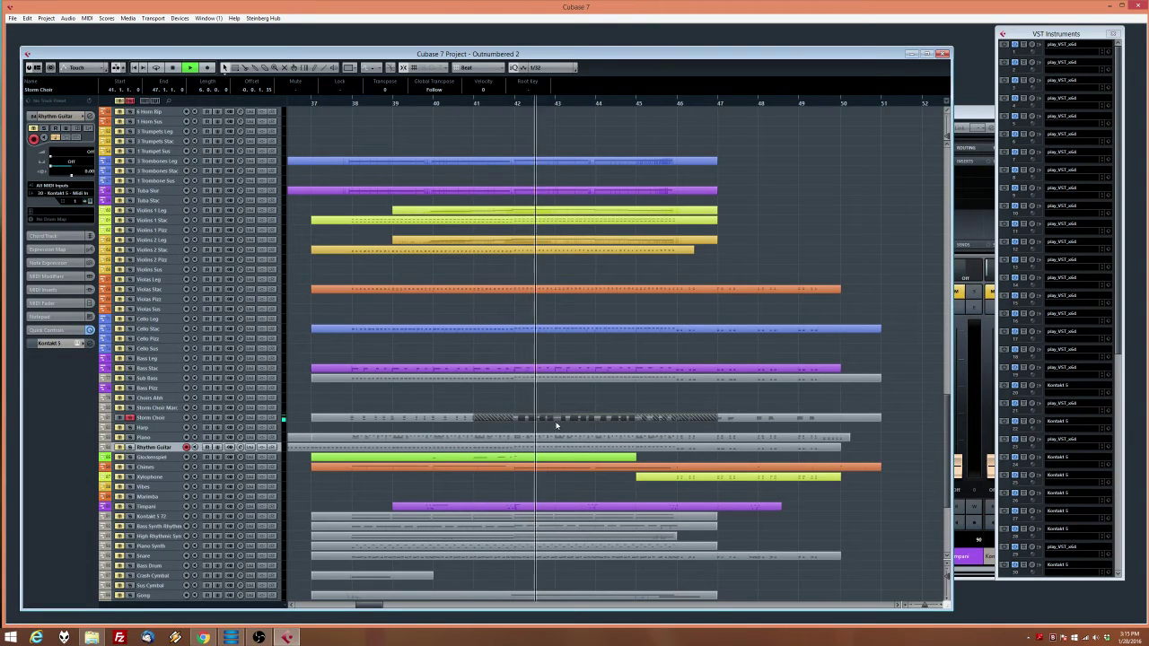
key(space)
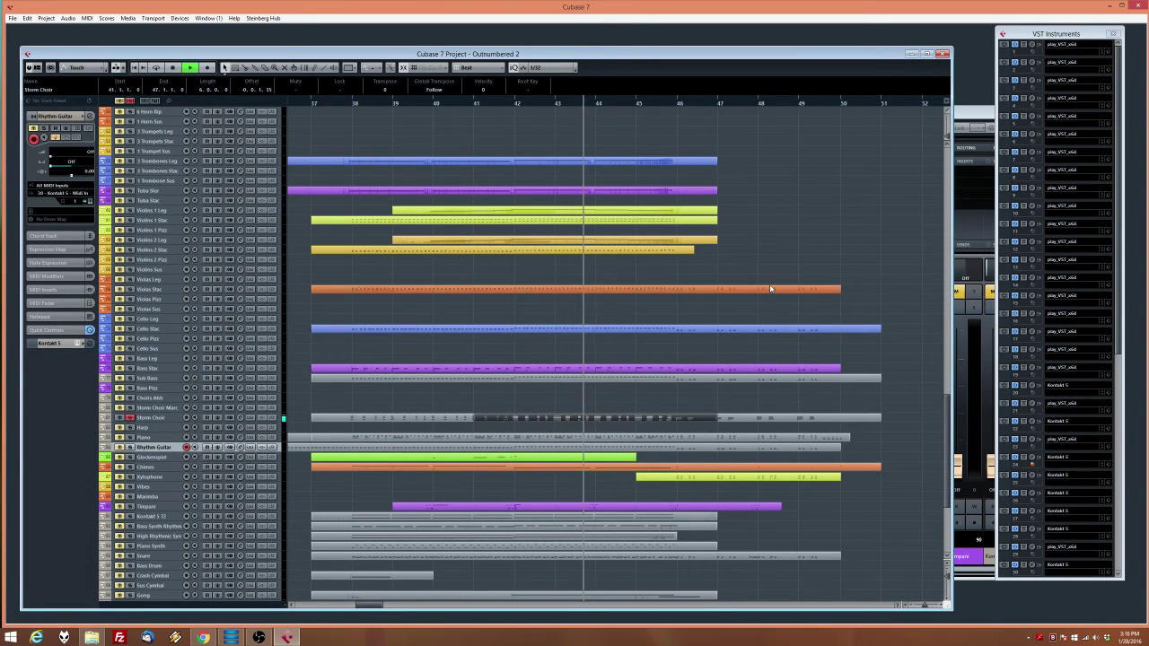
Select the Storm Choir track and refreeze its Kontakt 5 instrument in slot 24, instrument only
click(161, 418)
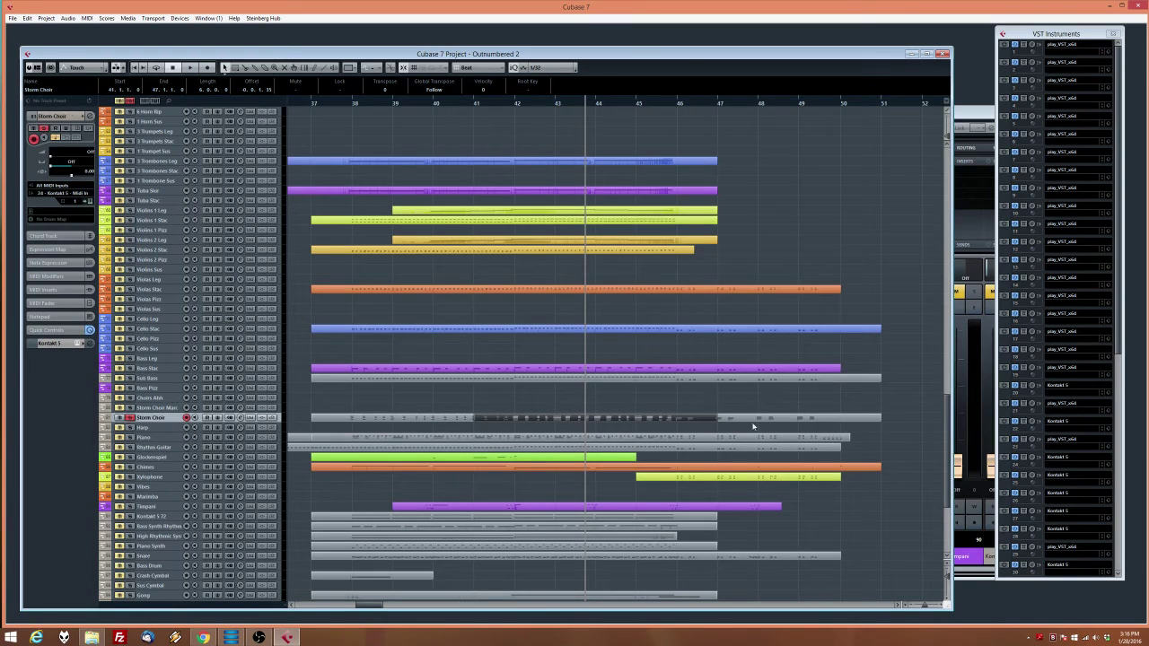
click(1003, 459)
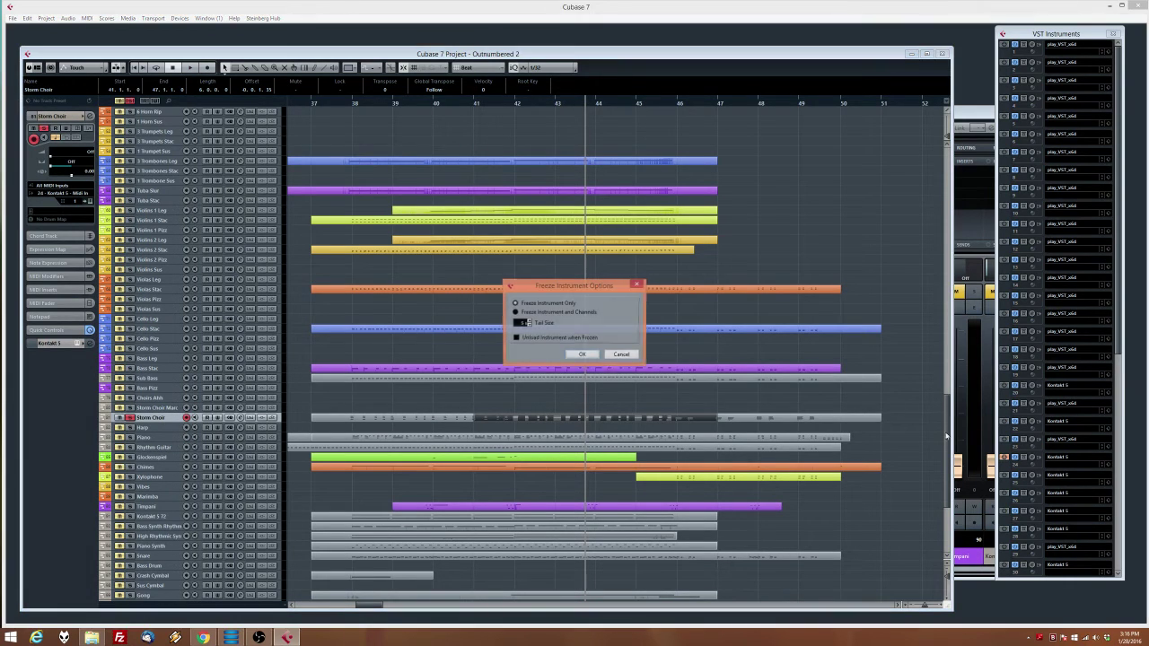
click(582, 352)
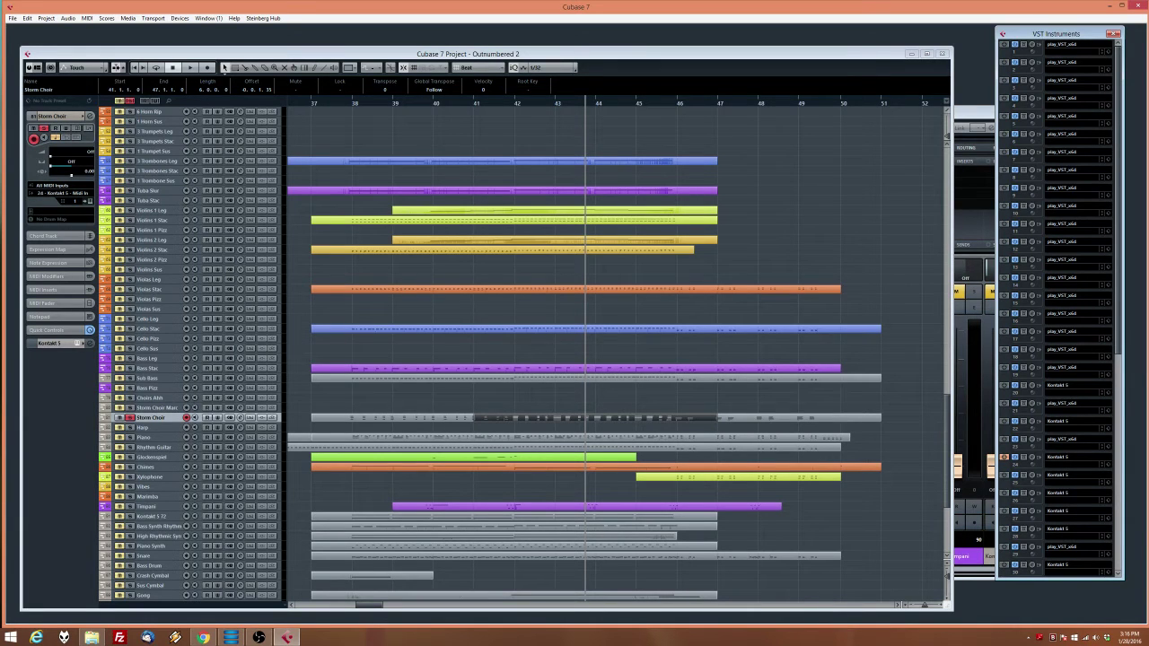
key(alt+Tab)
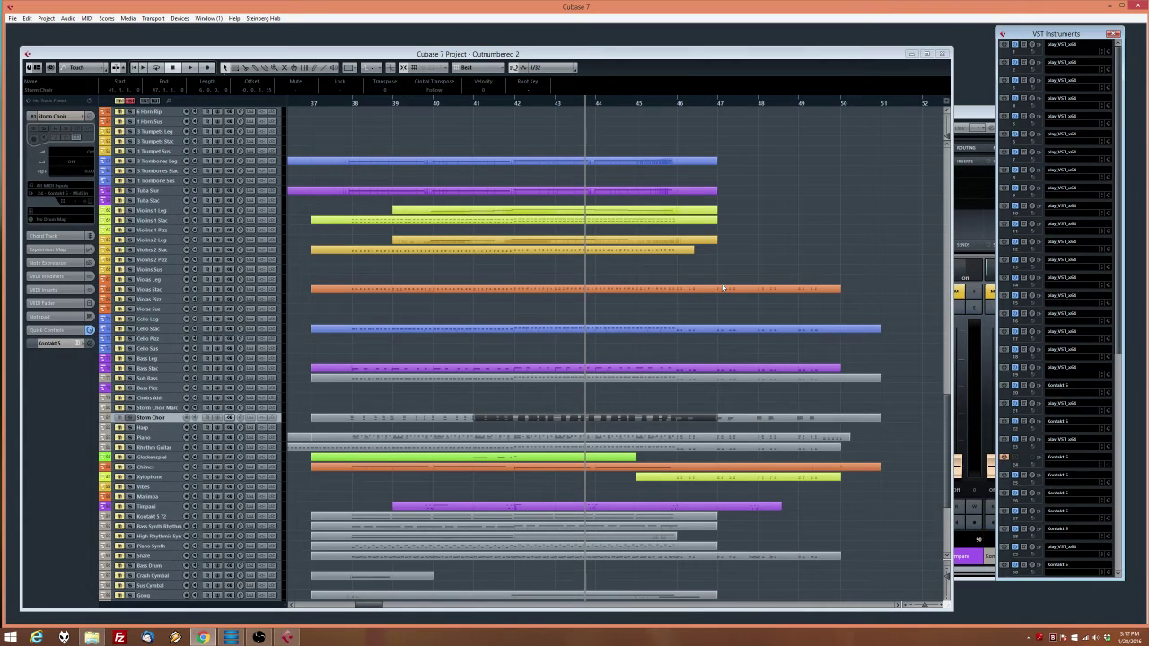
Play the transition into the ending section past bar 40 and review the percussion tracks' events around the gap
drag(538, 311, 843, 313)
key(space)
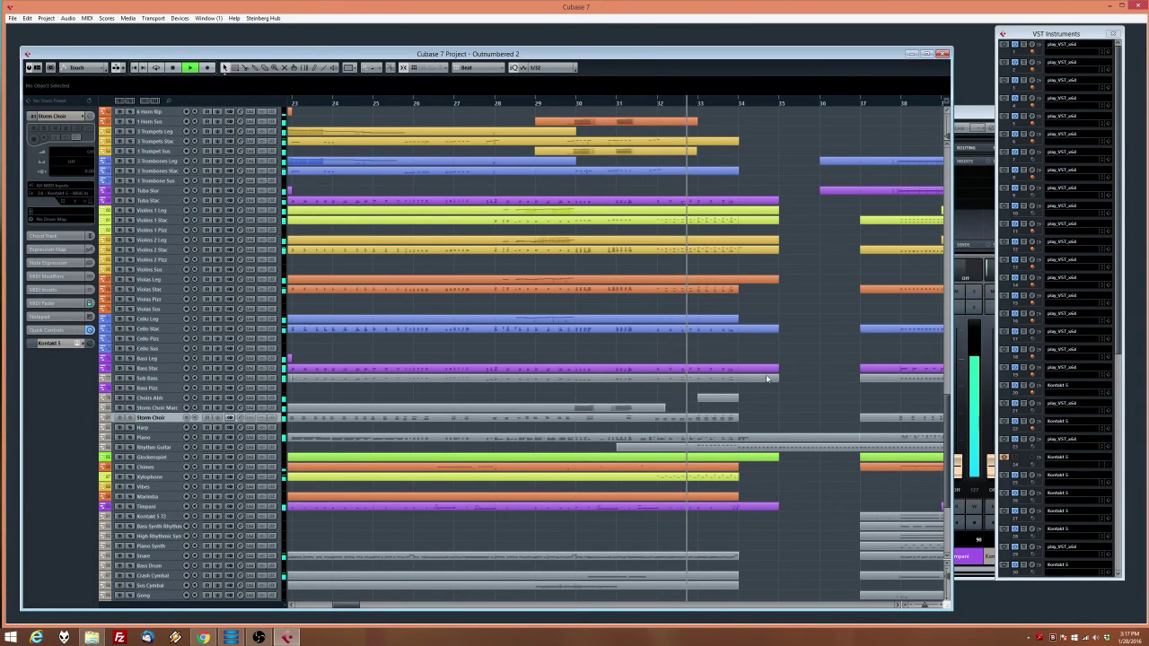
scroll(936, 410, right, 1)
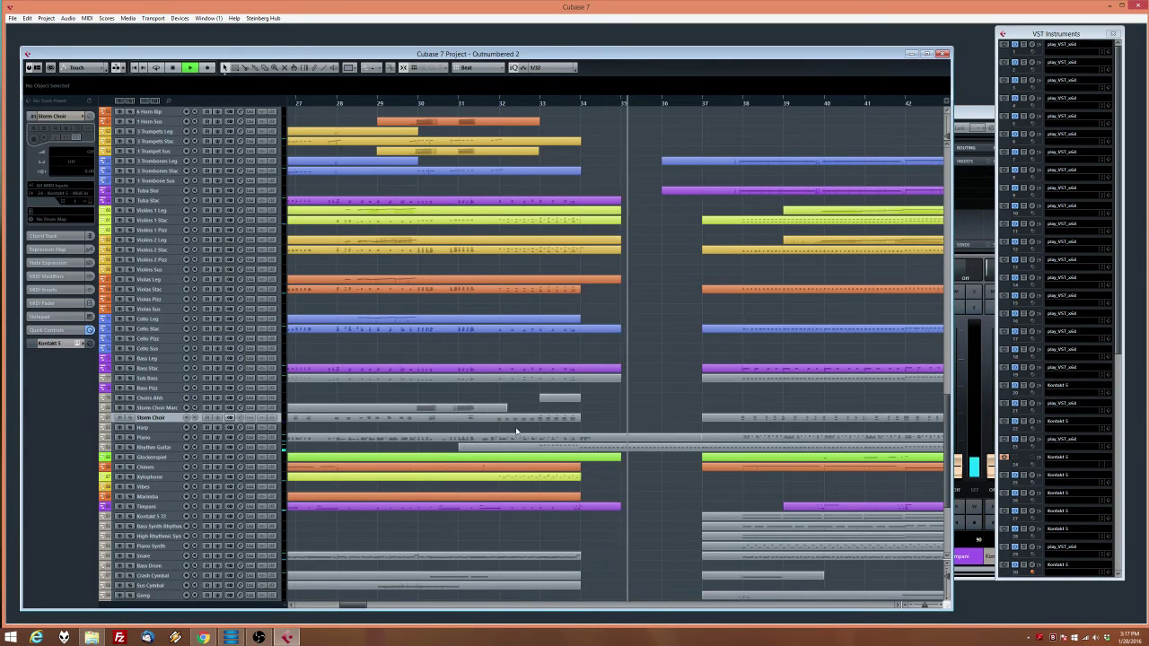
scroll(530, 429, down, 3)
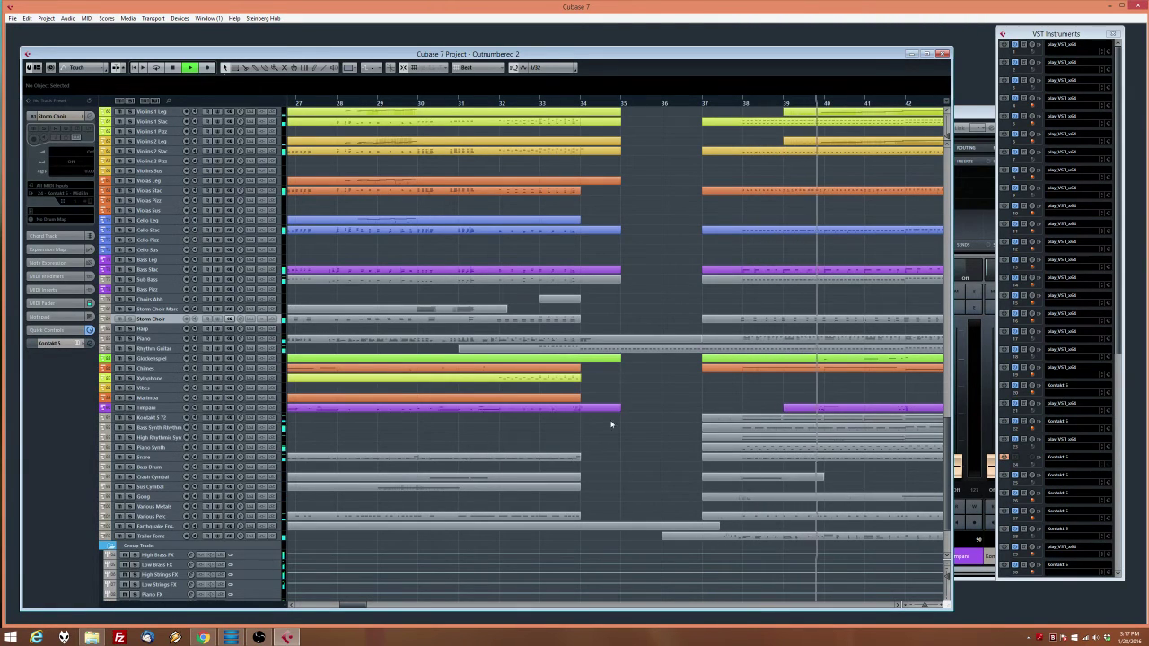
scroll(770, 517, down, 3)
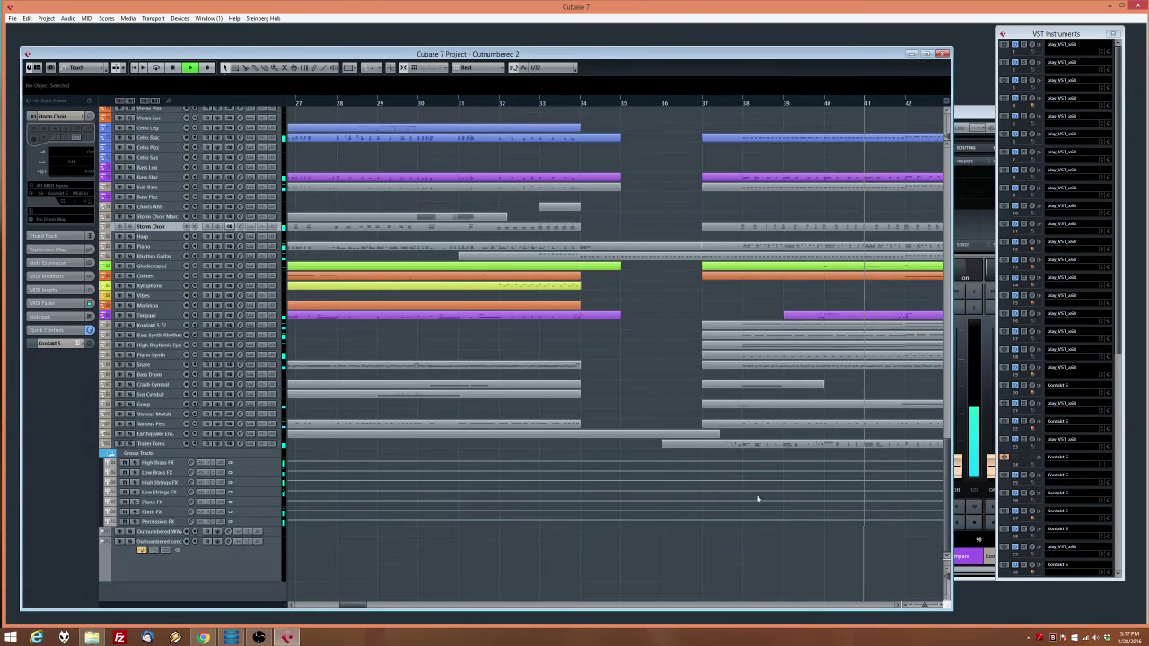
Record a Trailer Toms part from bar 32 to about bar 38, starting playback from about bar 30
drag(381, 383, 618, 388)
click(463, 103)
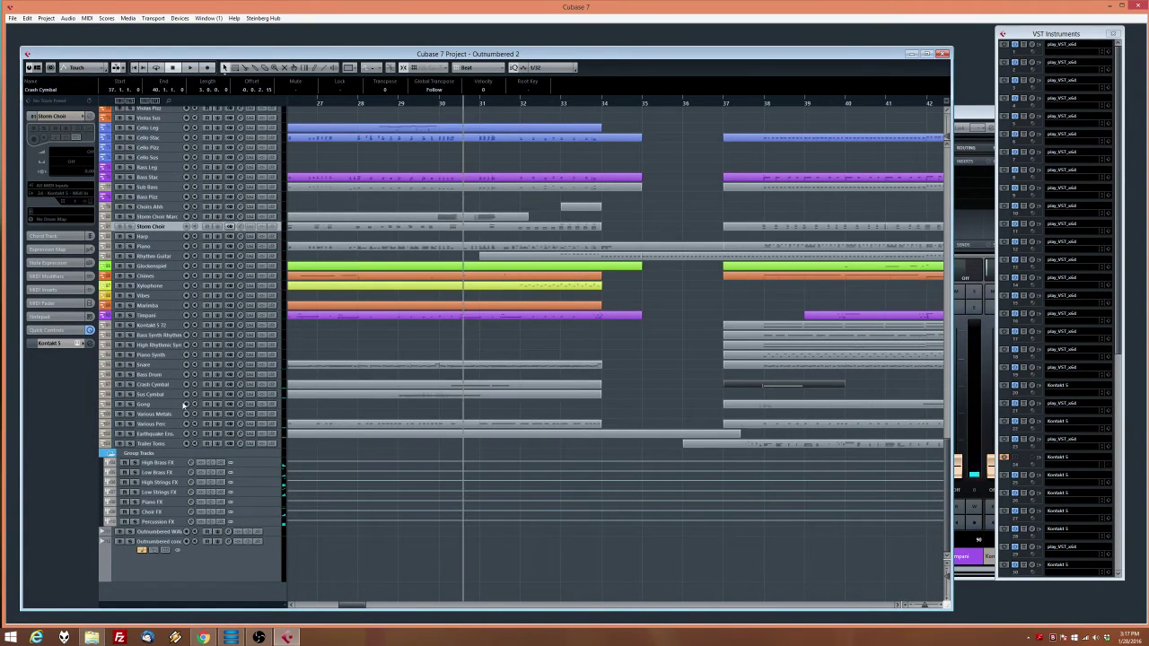
click(131, 444)
click(149, 445)
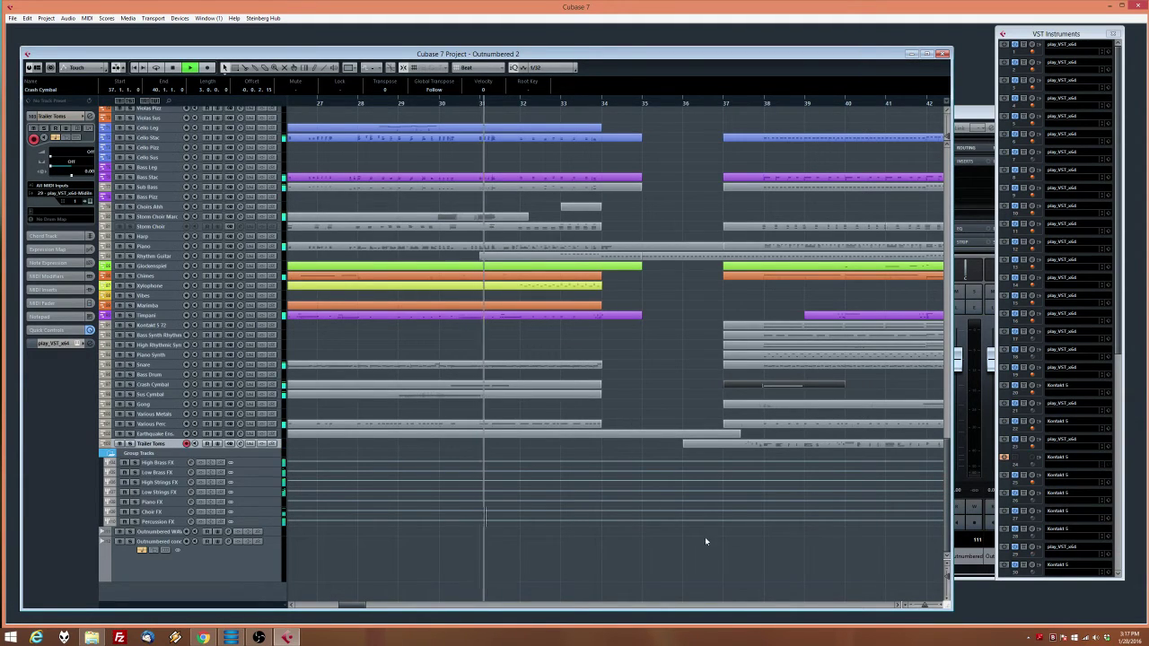
click(666, 529)
key(F2)
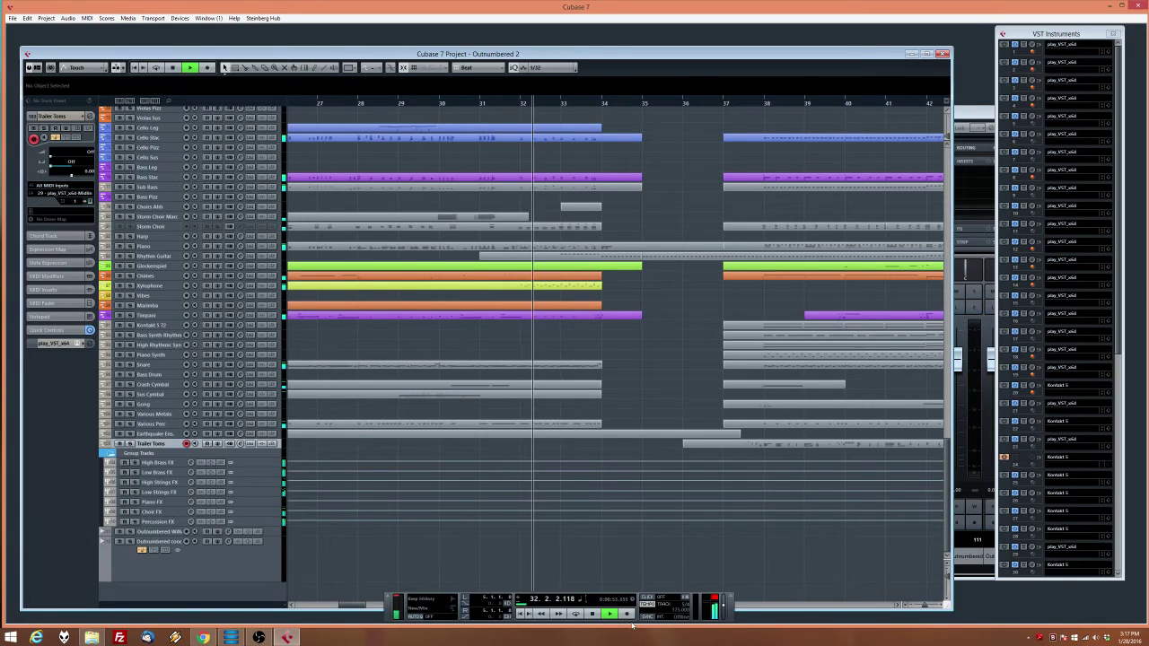
click(628, 614)
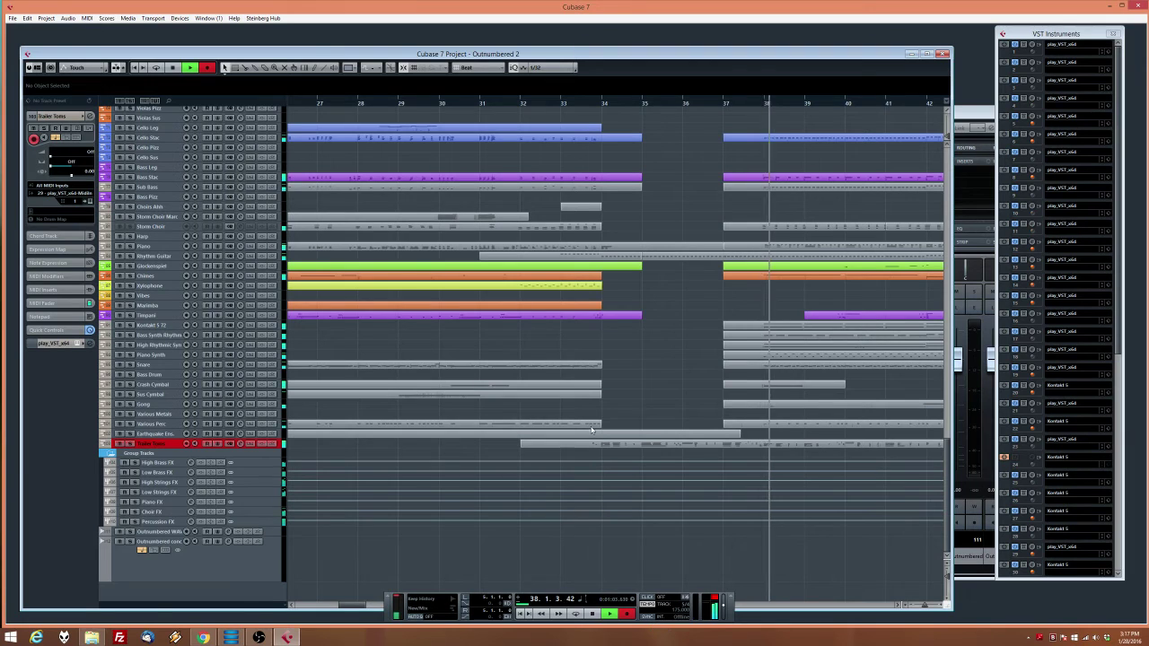
click(592, 614)
Open the recorded Trailer Toms part and quantize all its notes to 1/16
double_click(590, 440)
key(ctrl+a)
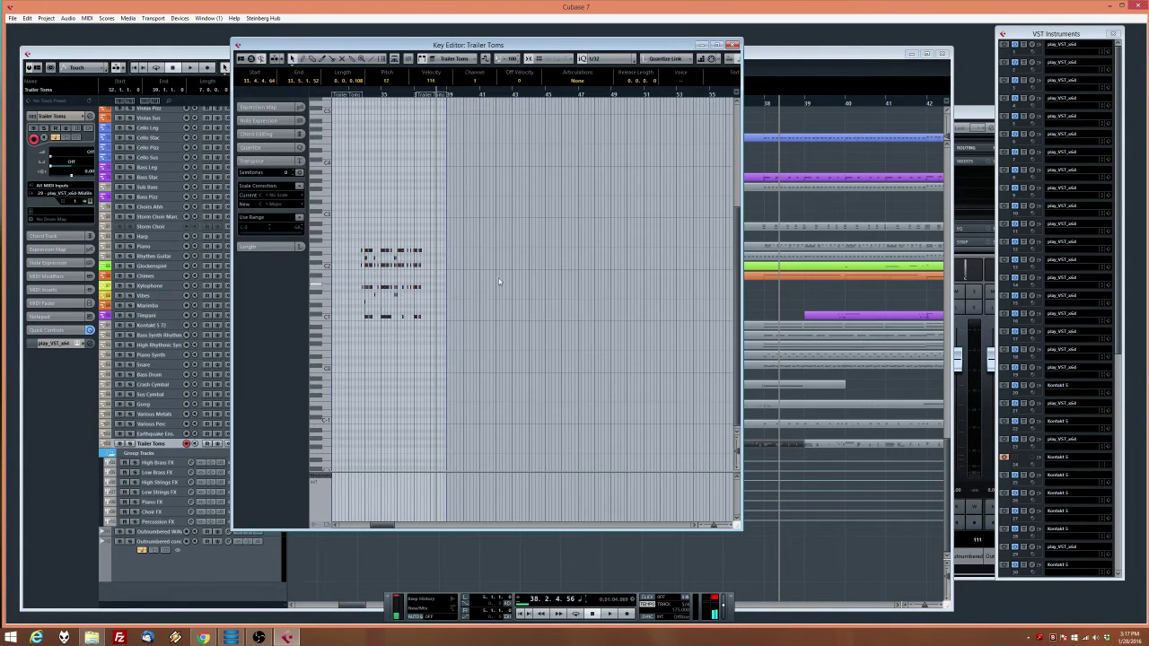
key(h)
key(h)
key(h)
click(614, 60)
click(624, 112)
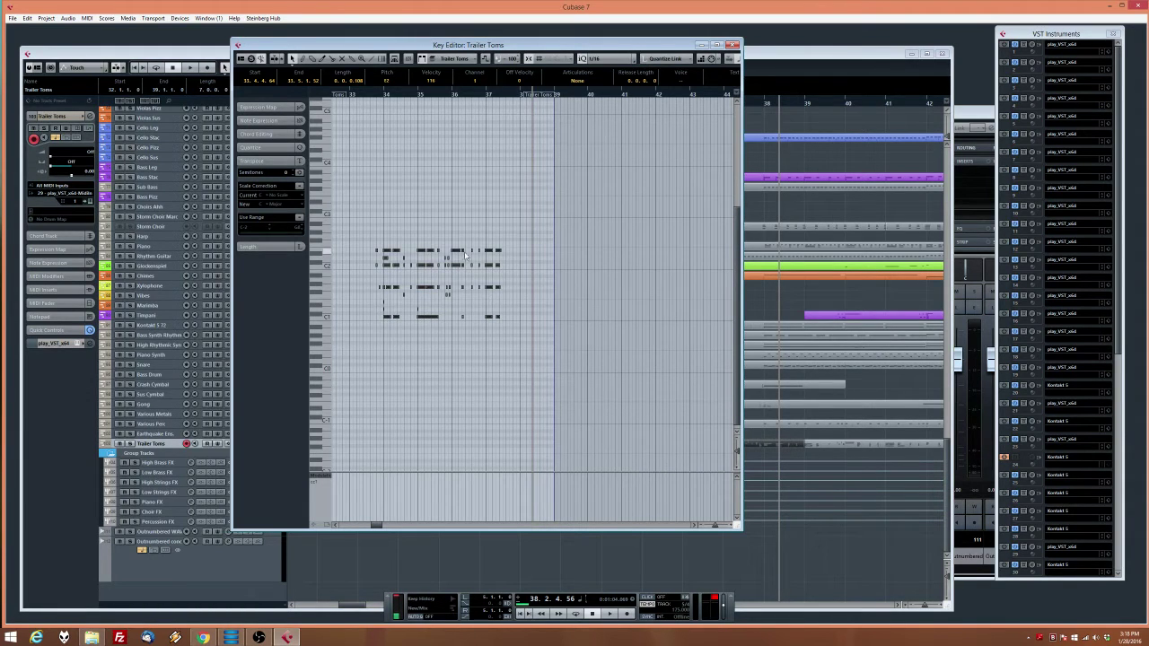
key(h)
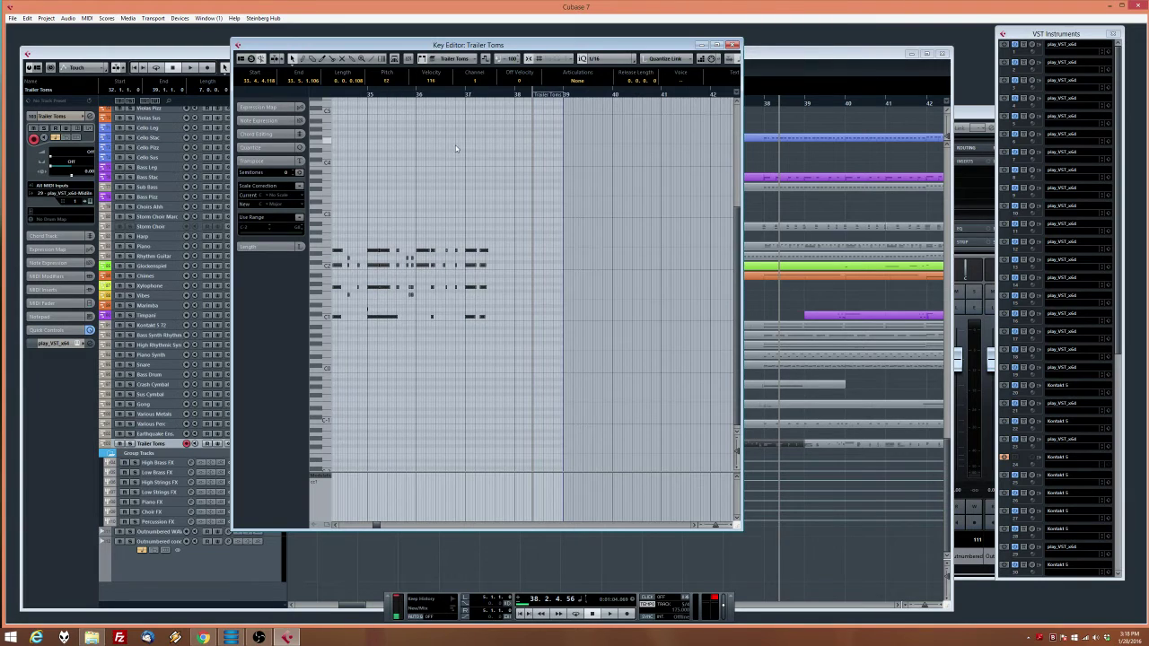
Undo the last Trailer Toms edits
key(ctrl+z)
key(ctrl+z)
key(ctrl+z)
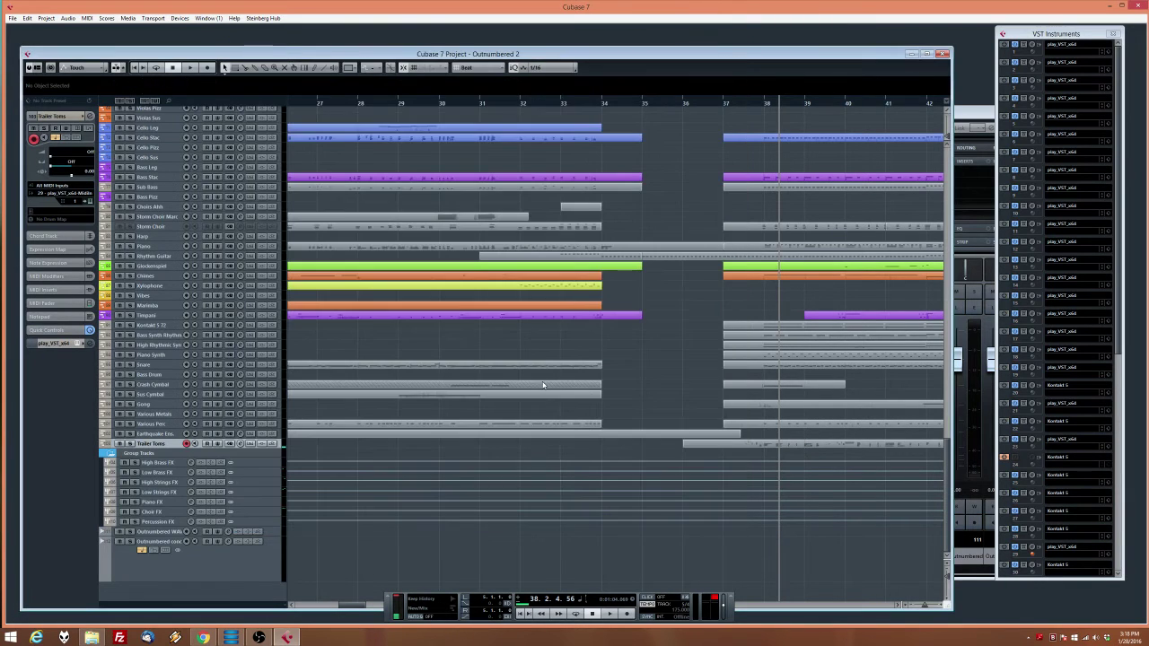
Reopen the Trailer Toms part, realign all its notes to the 1/16 grid and play them back
double_click(684, 441)
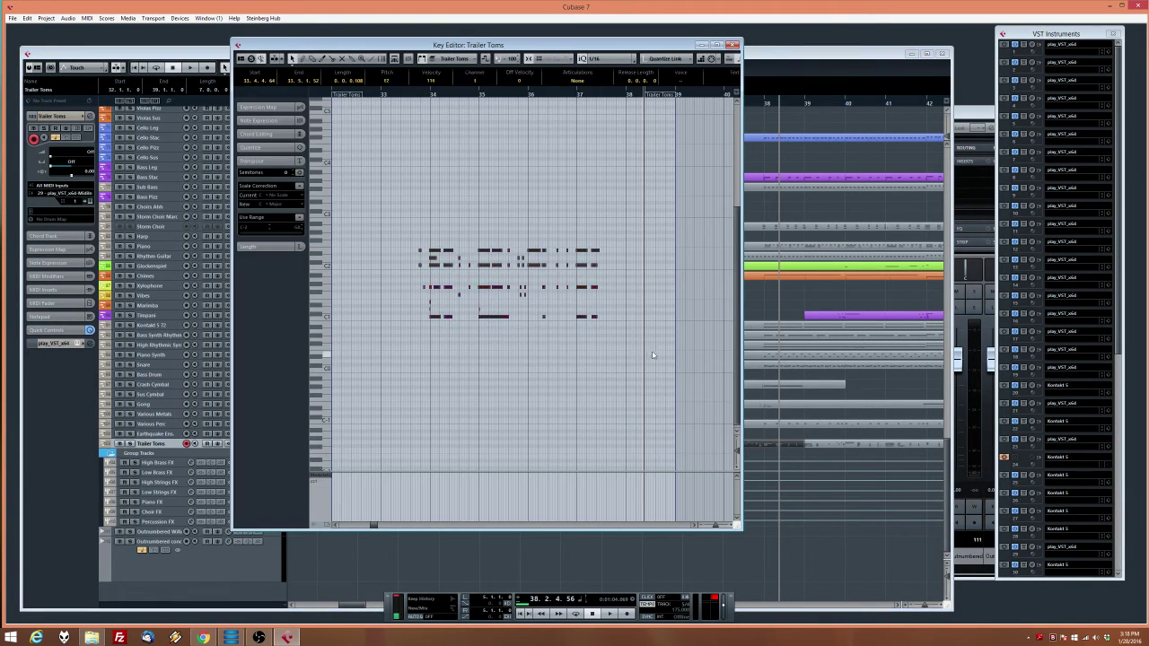
drag(652, 350, 384, 235)
drag(485, 251, 486, 252)
click(421, 104)
key(space)
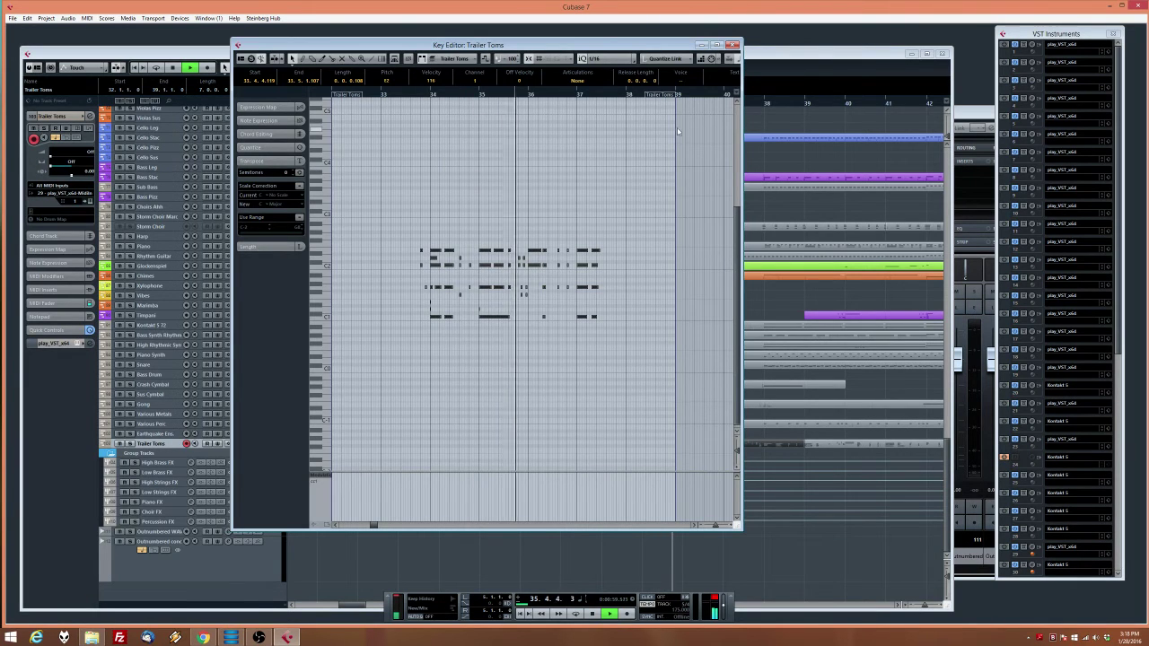
click(552, 231)
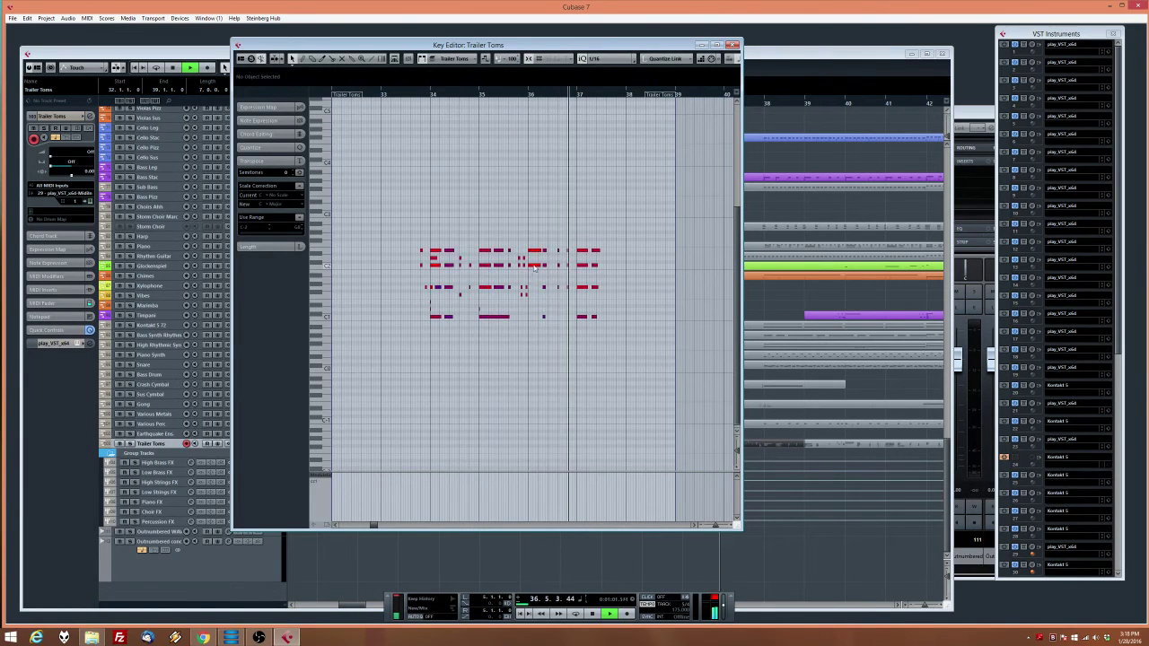
Close the Trailer Toms editor and audition the transition from bar 31 to about bar 35
click(732, 45)
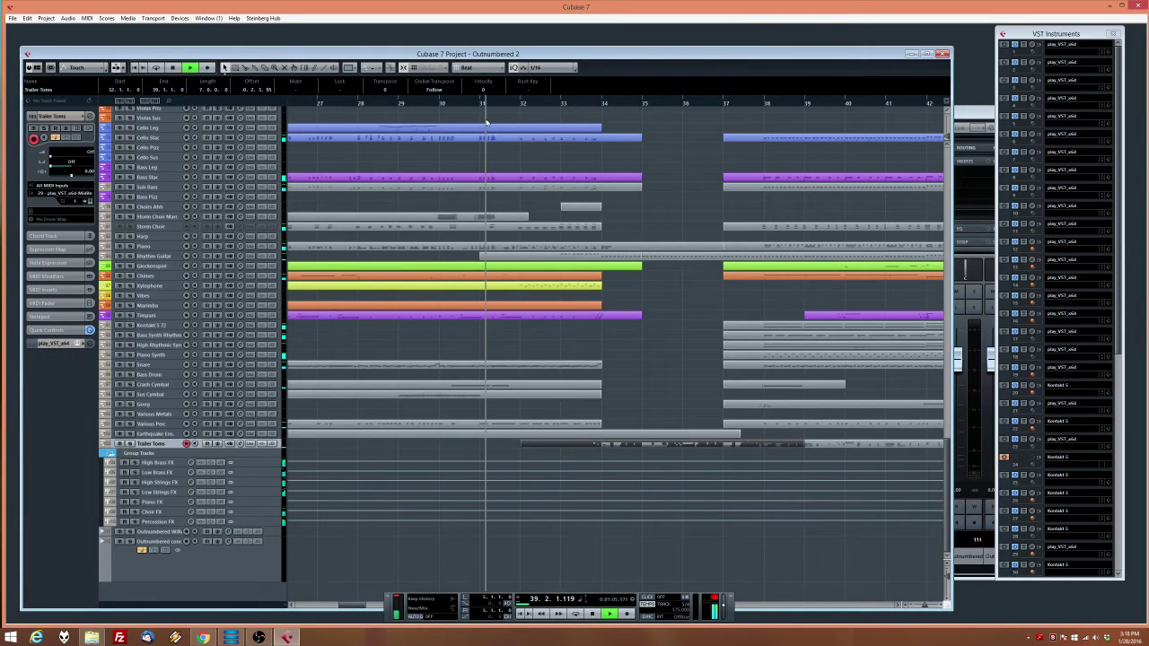
scroll(333, 297, up, 5)
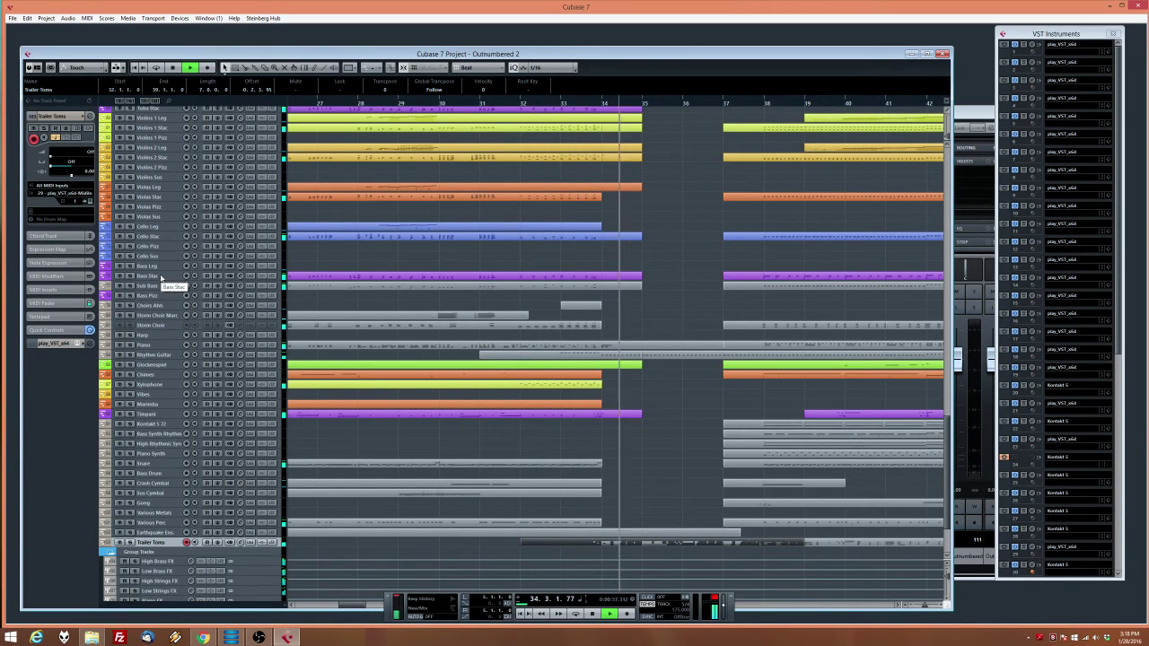
key(space)
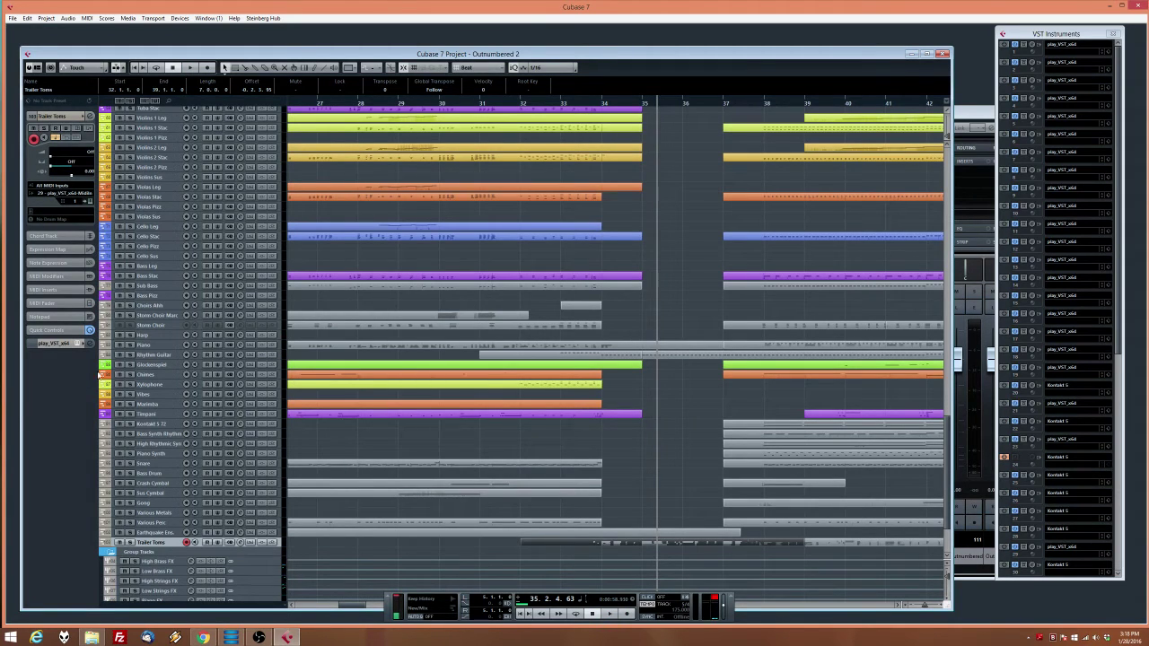
Record a Chimes part across the gap from bar 33 to about bar 36
click(152, 376)
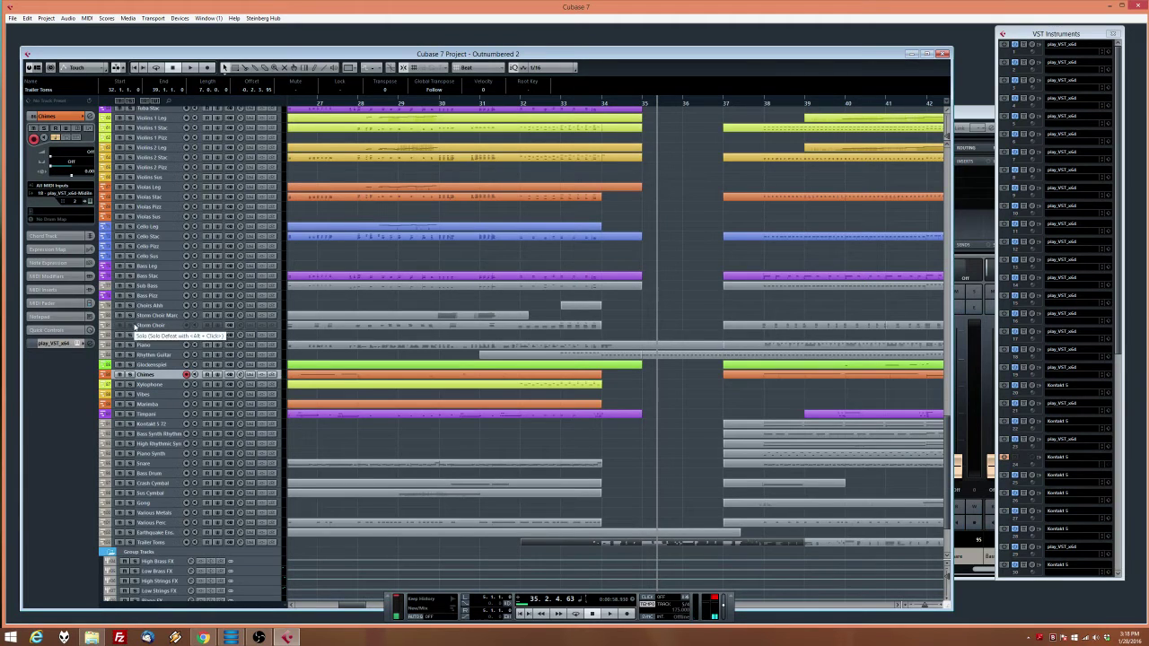
key(space)
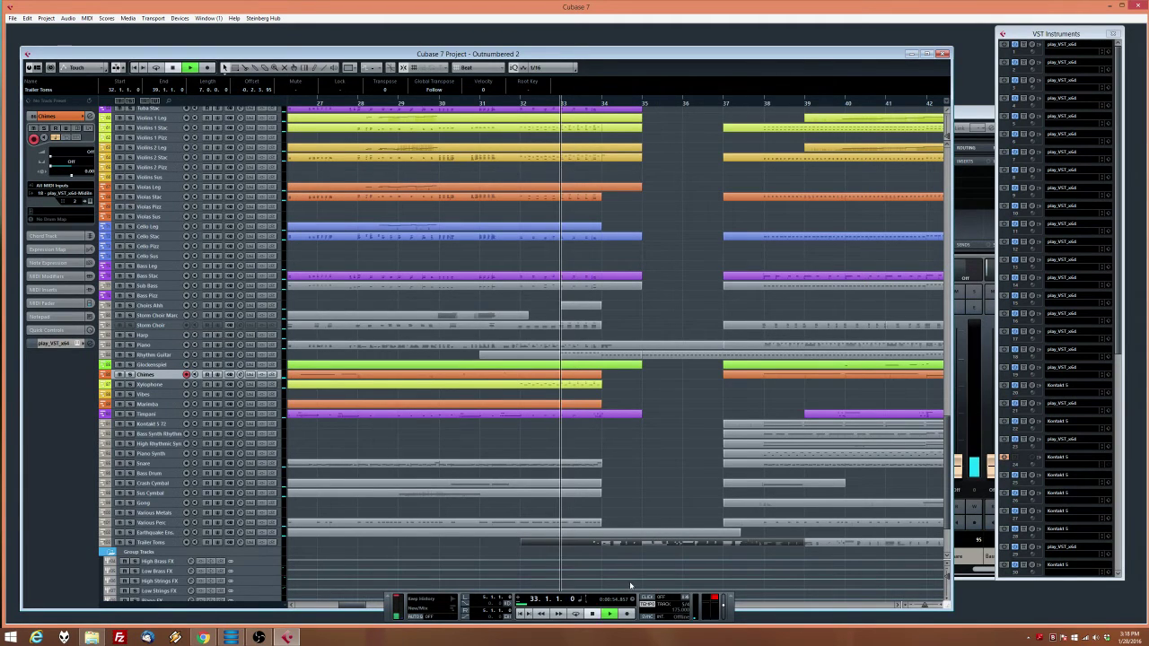
click(621, 614)
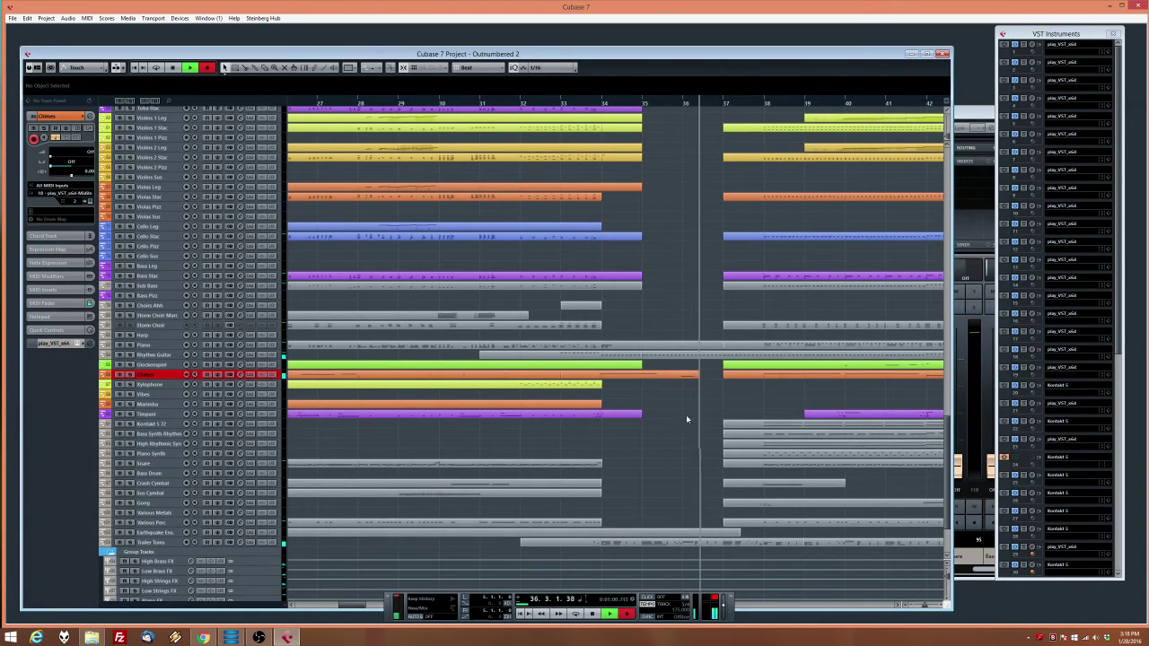
key(space)
Delete the extra notes at the end of the new Chimes part and quantize the remaining long note to 1/8
double_click(684, 377)
drag(626, 366, 468, 297)
key(Delete)
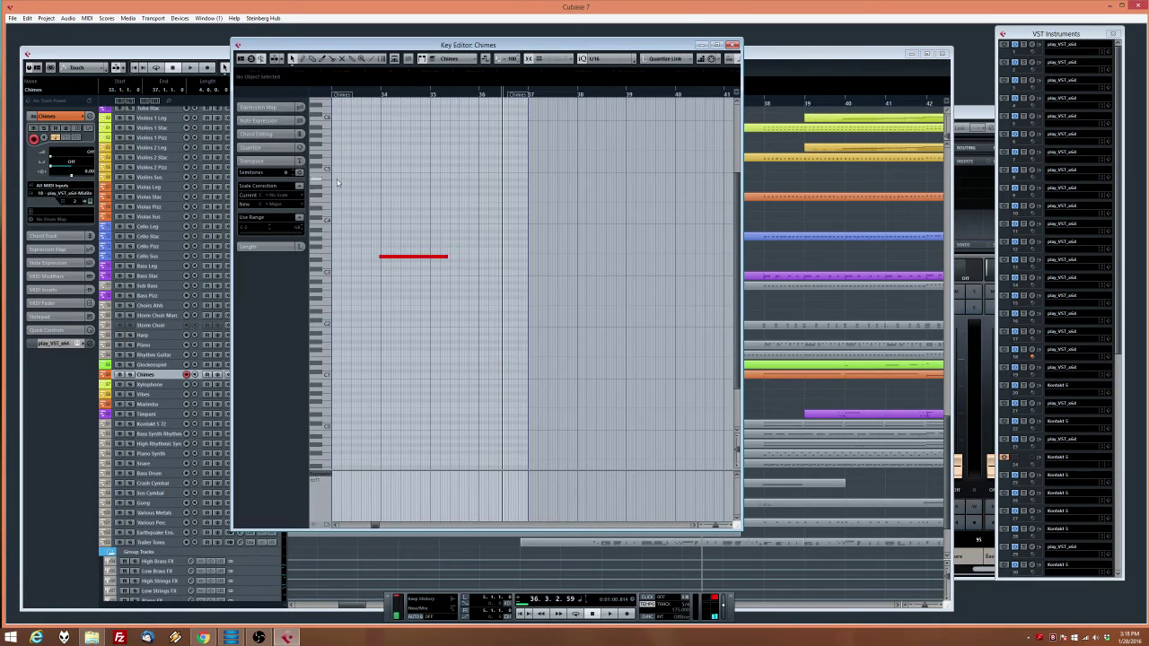
key(ctrl+a)
click(594, 58)
click(610, 99)
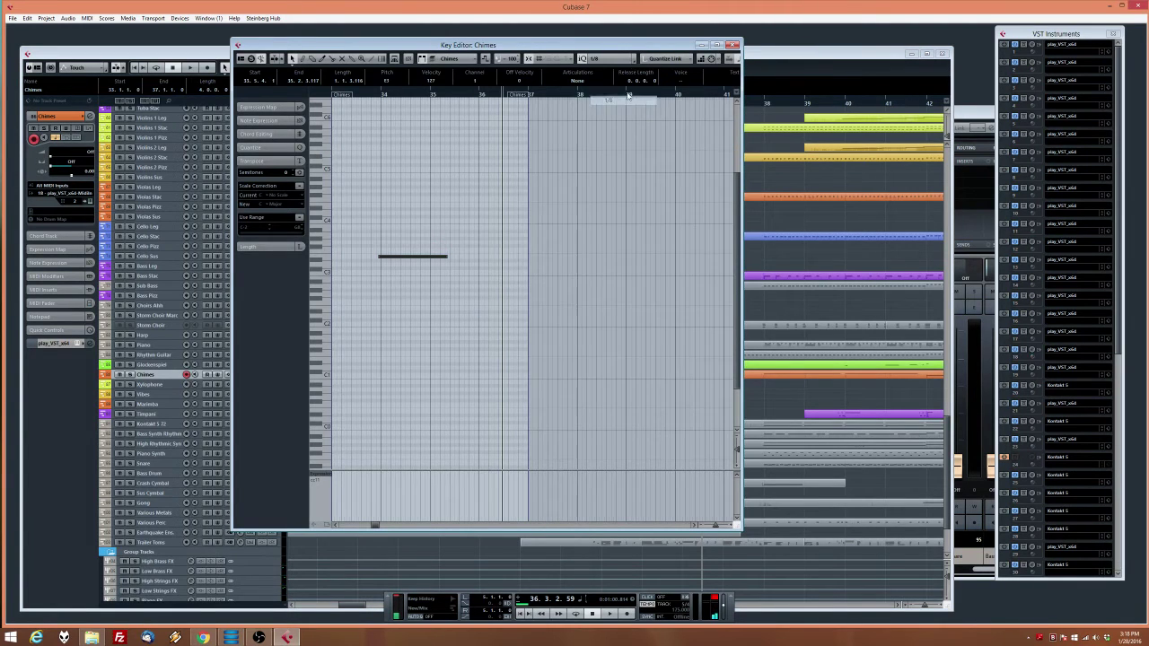
click(732, 45)
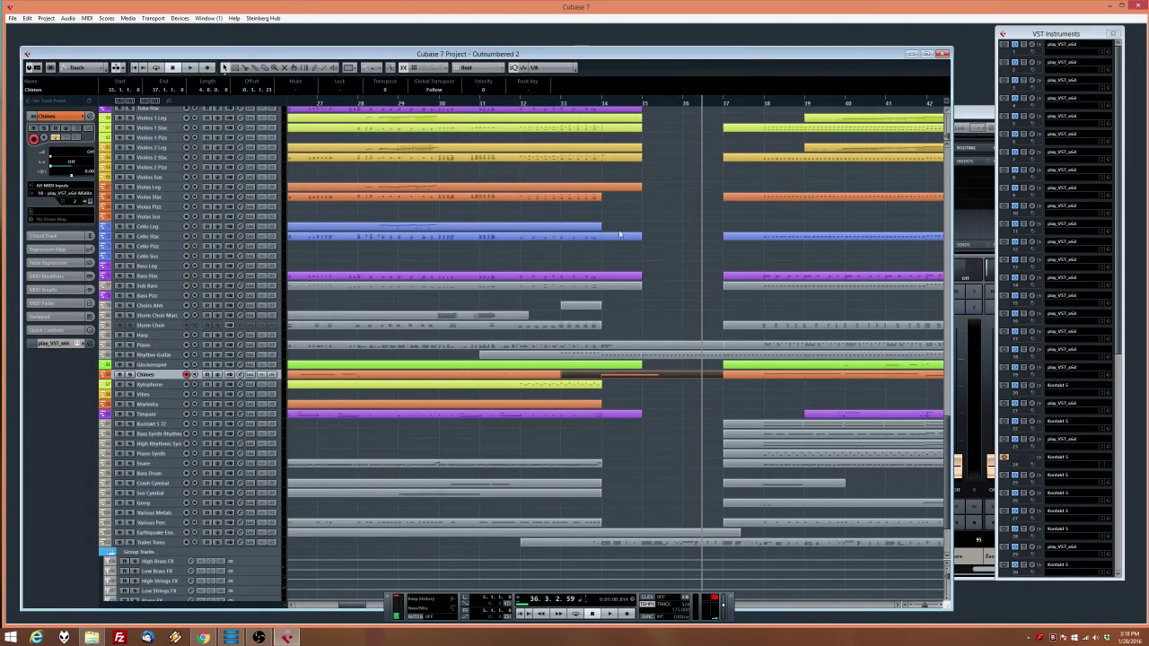
Play the transition from bar 32 to about bar 34 with the new chimes
click(520, 101)
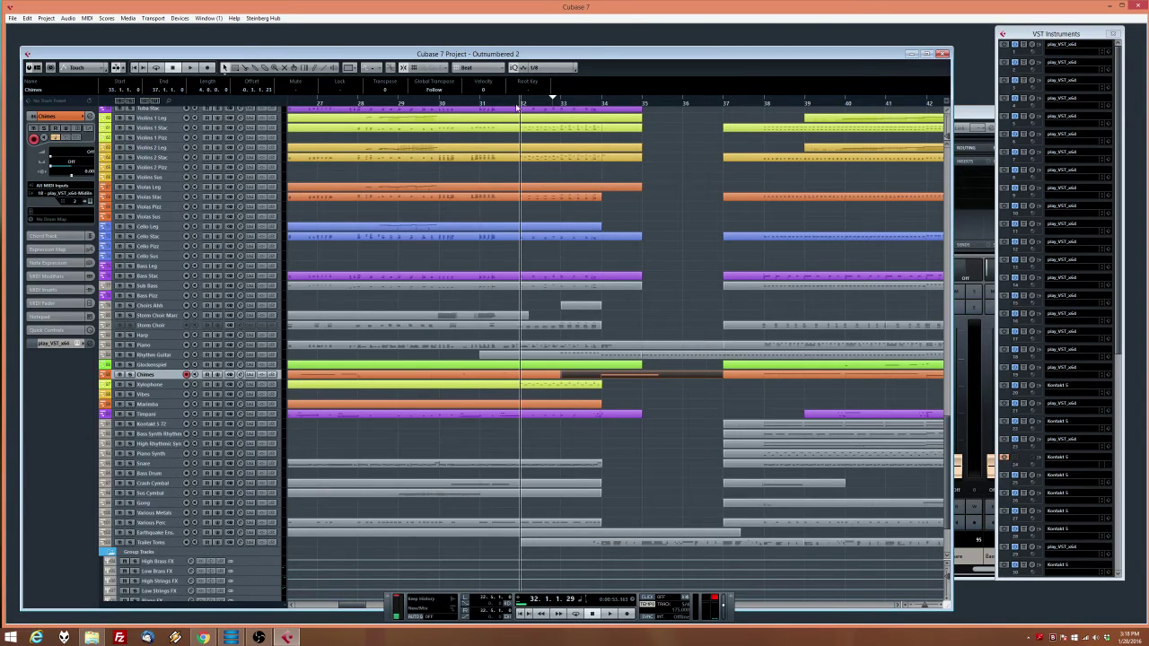
key(F2)
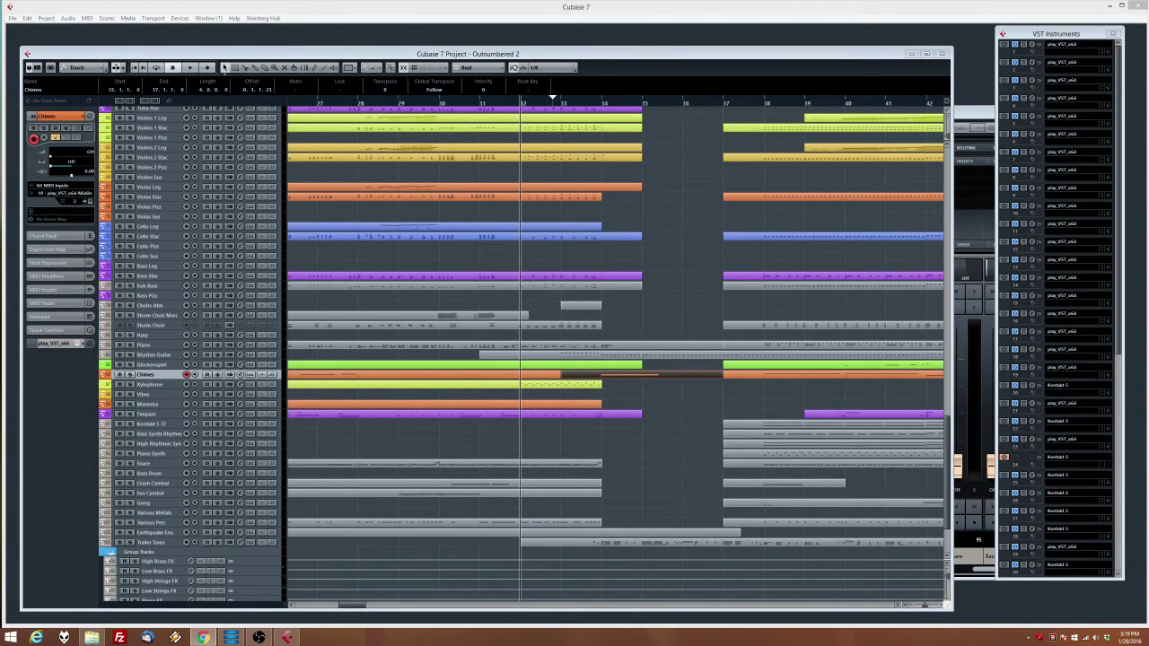
key(space)
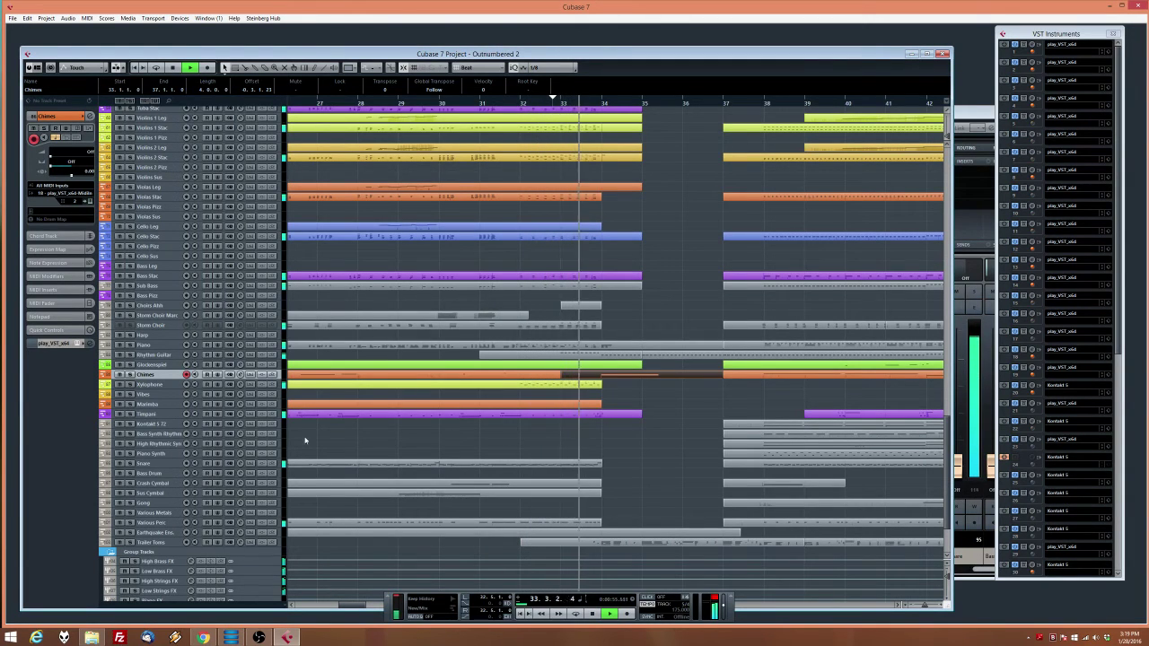
key(space)
Extend the start of the first two long notes in the High Rhythmic Synth part back to bar 34
click(166, 444)
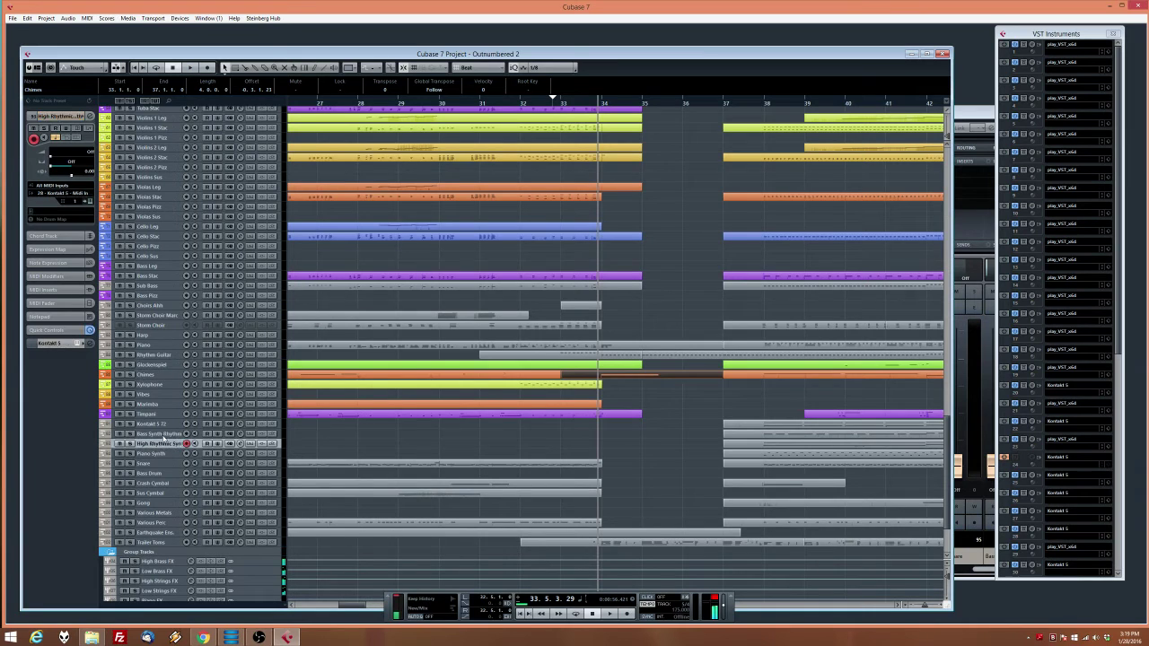
double_click(786, 442)
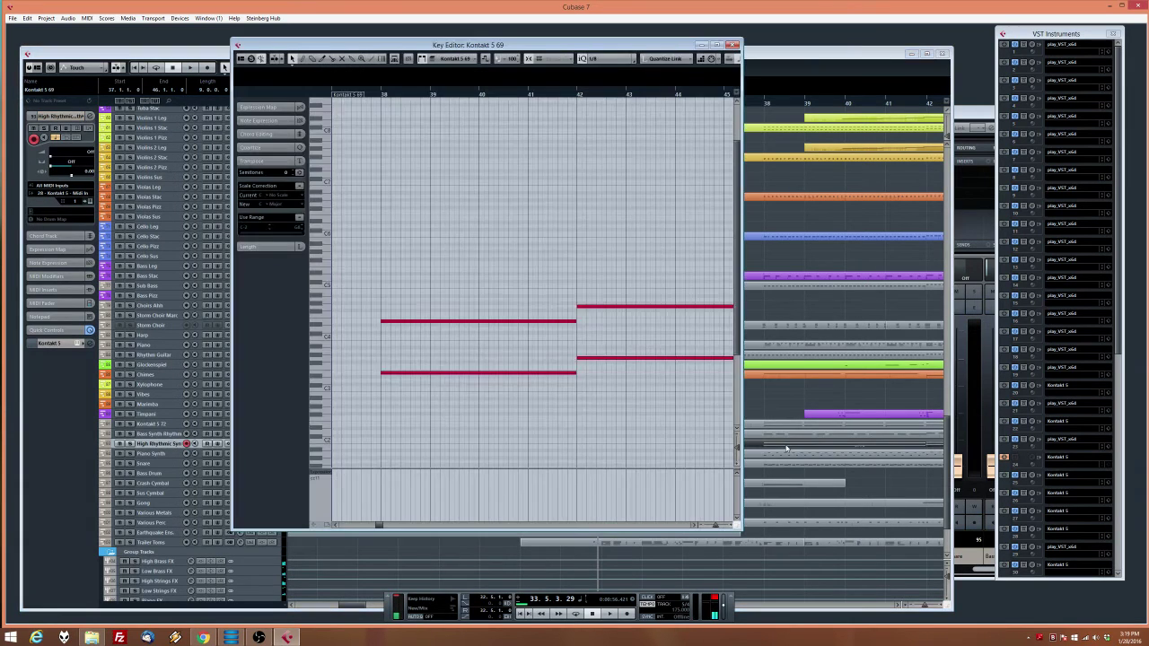
drag(452, 253, 399, 334)
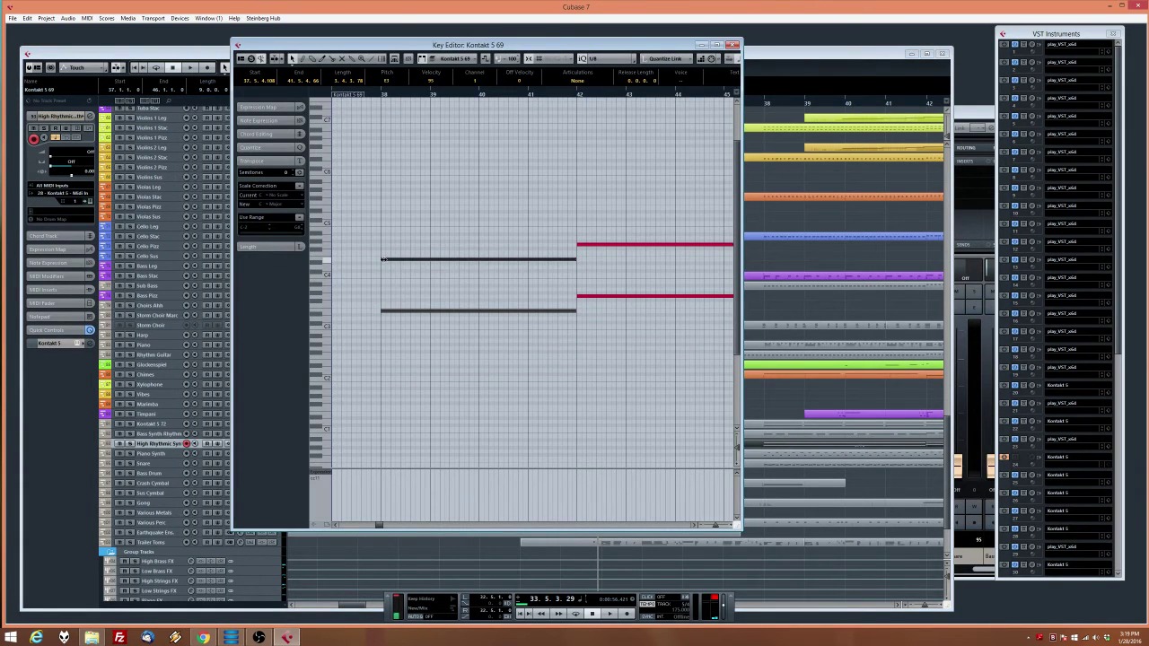
drag(383, 260, 448, 268)
Audition the lengthened High Rhythmic Synth notes across the gap, select them and close the editor
drag(598, 103, 452, 109)
key(space)
click(652, 167)
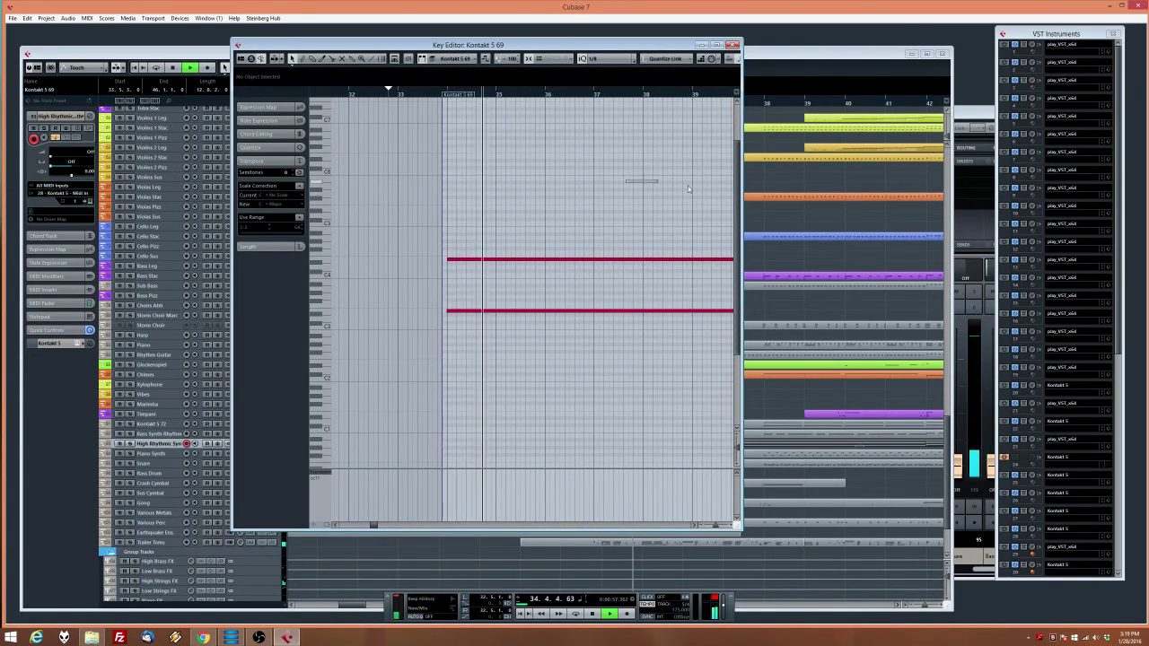
drag(634, 221, 653, 403)
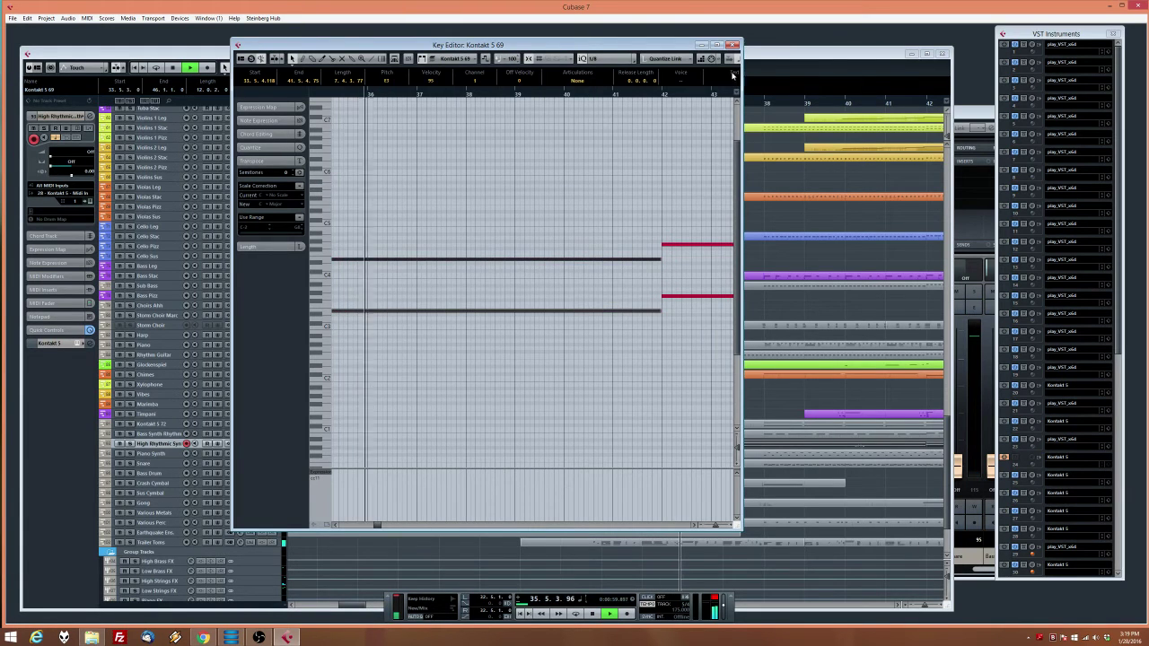
click(732, 45)
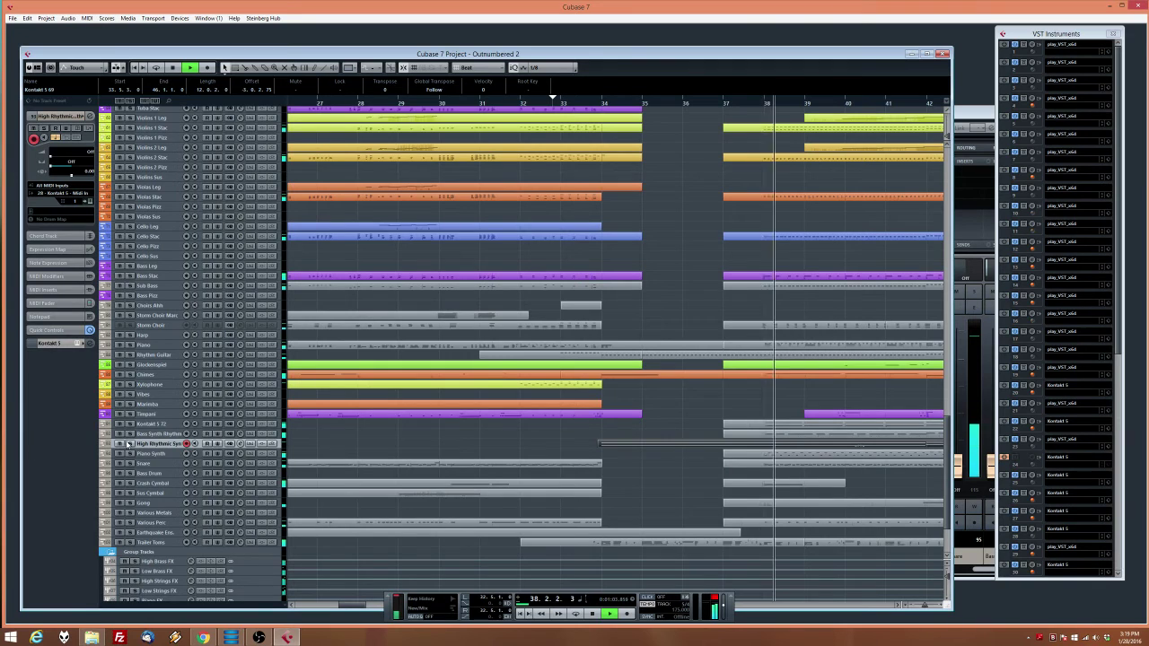
Delete the upper and lower rows of repeated notes from bar 38 onward in the Piano Synth part
double_click(758, 463)
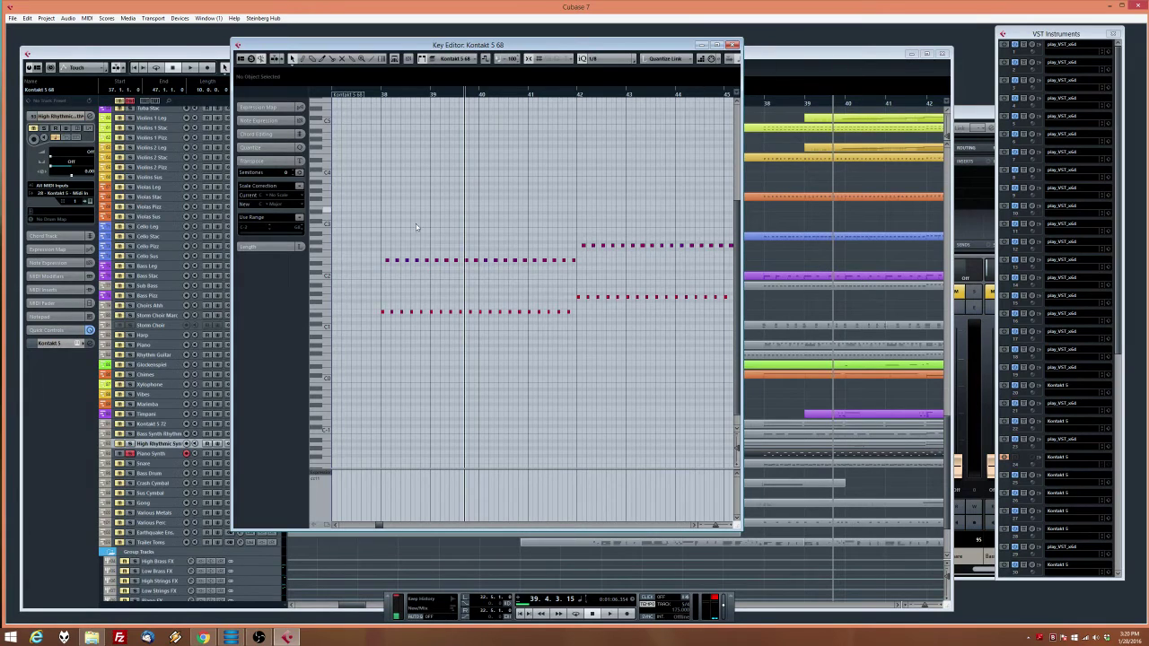
drag(379, 230, 594, 266)
key(Delete)
drag(574, 390, 338, 247)
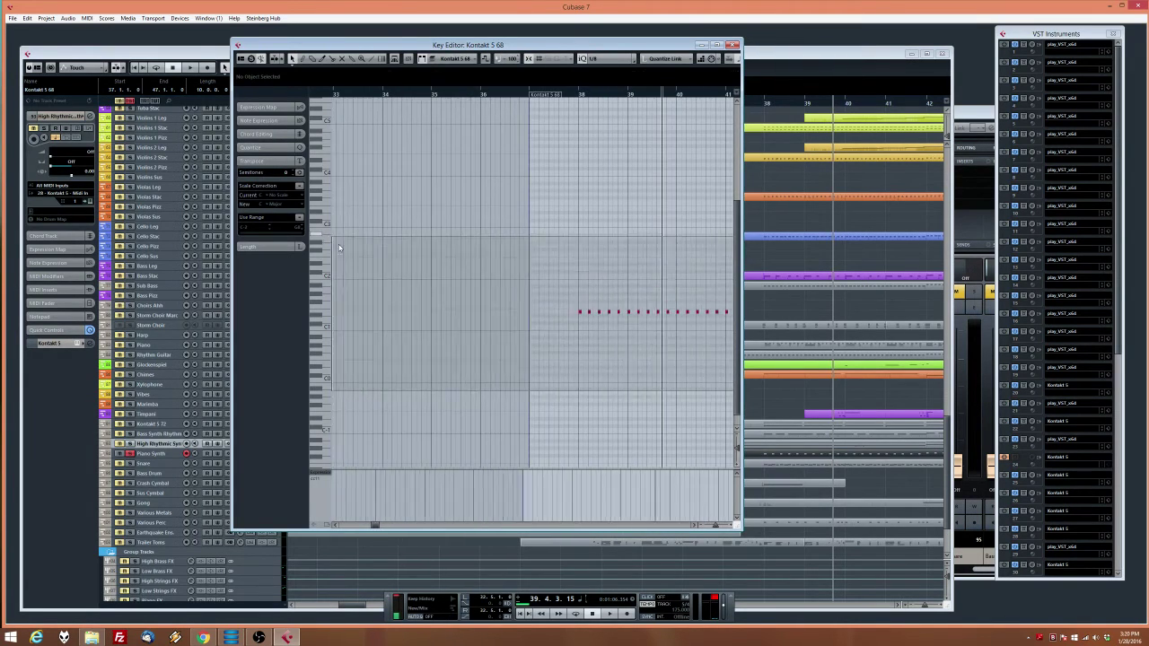
key(Delete)
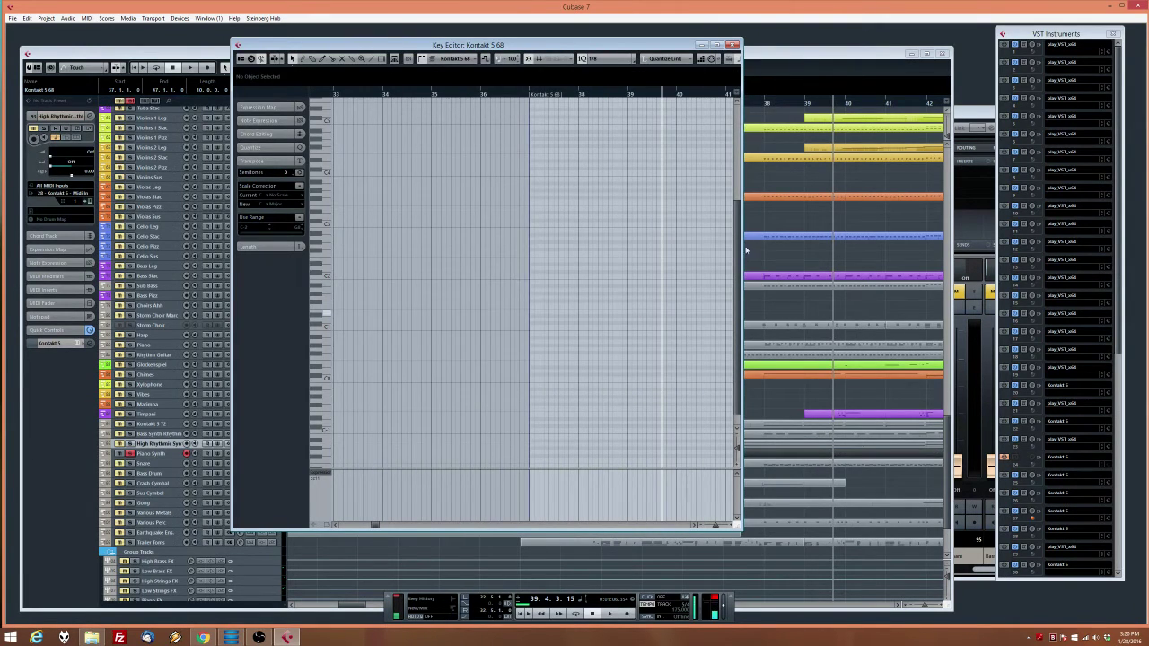
click(733, 44)
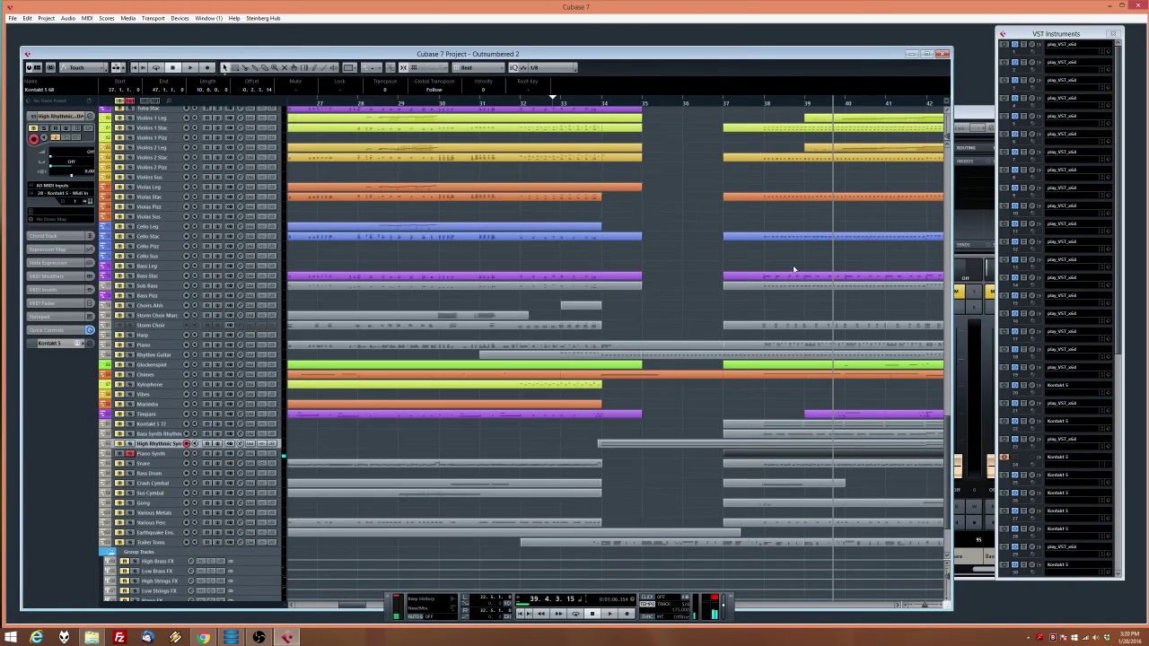
Record a new Piano Synth part from bar 33 to about bar 49, starting playback shortly before bar 33
click(565, 101)
drag(553, 95, 502, 94)
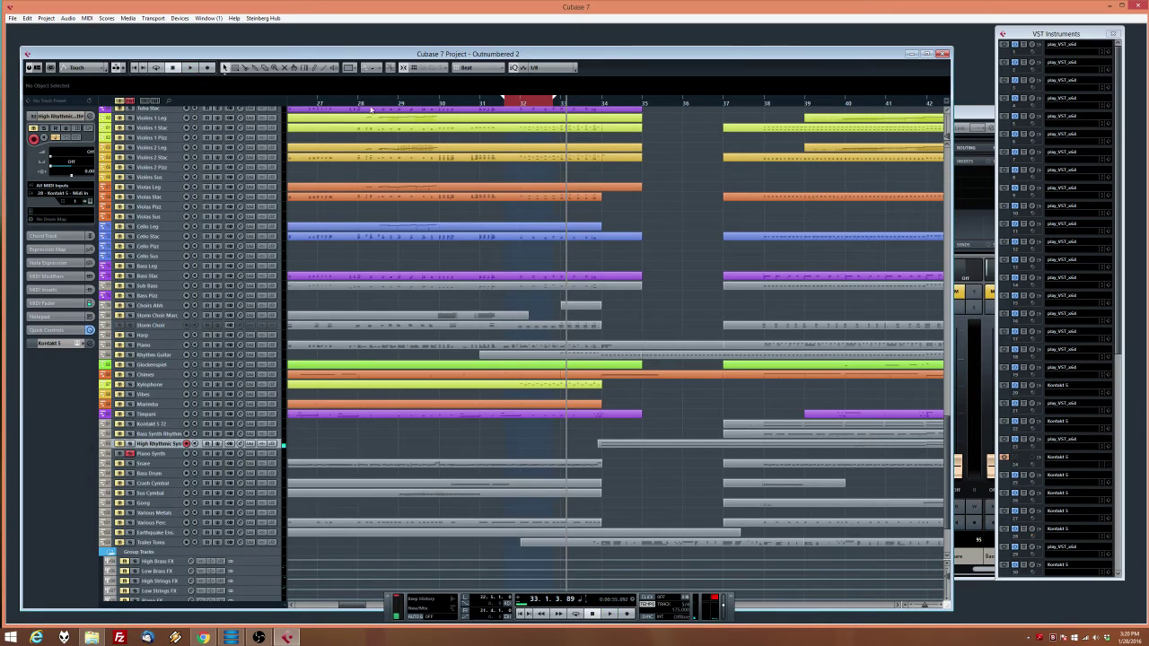
click(170, 454)
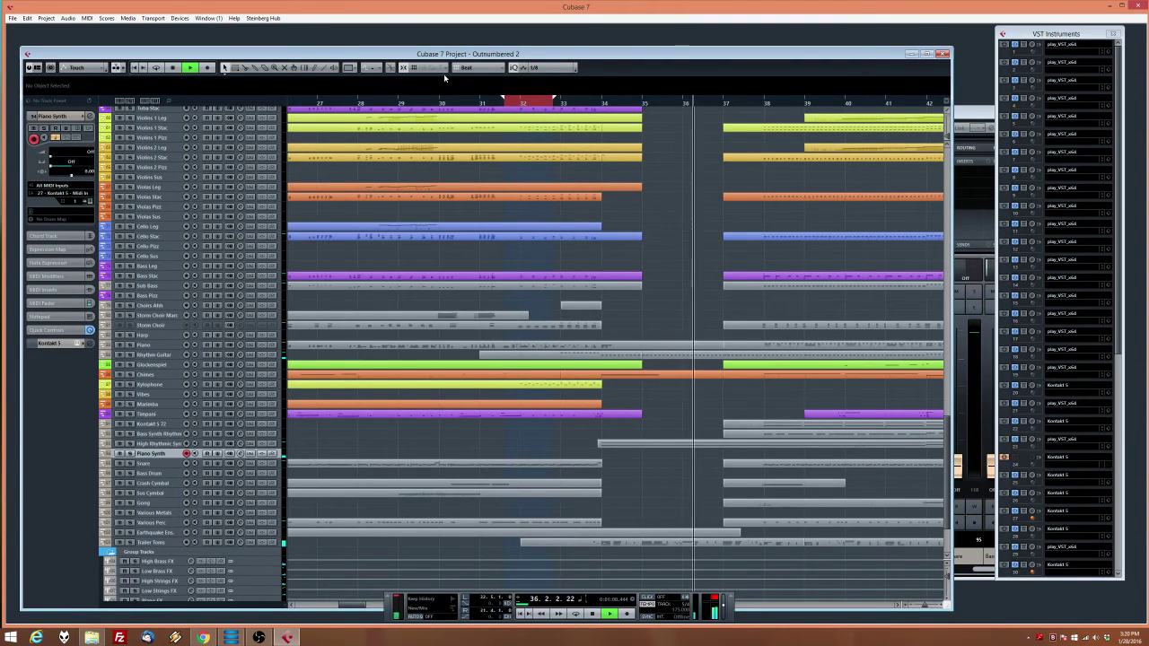
click(552, 101)
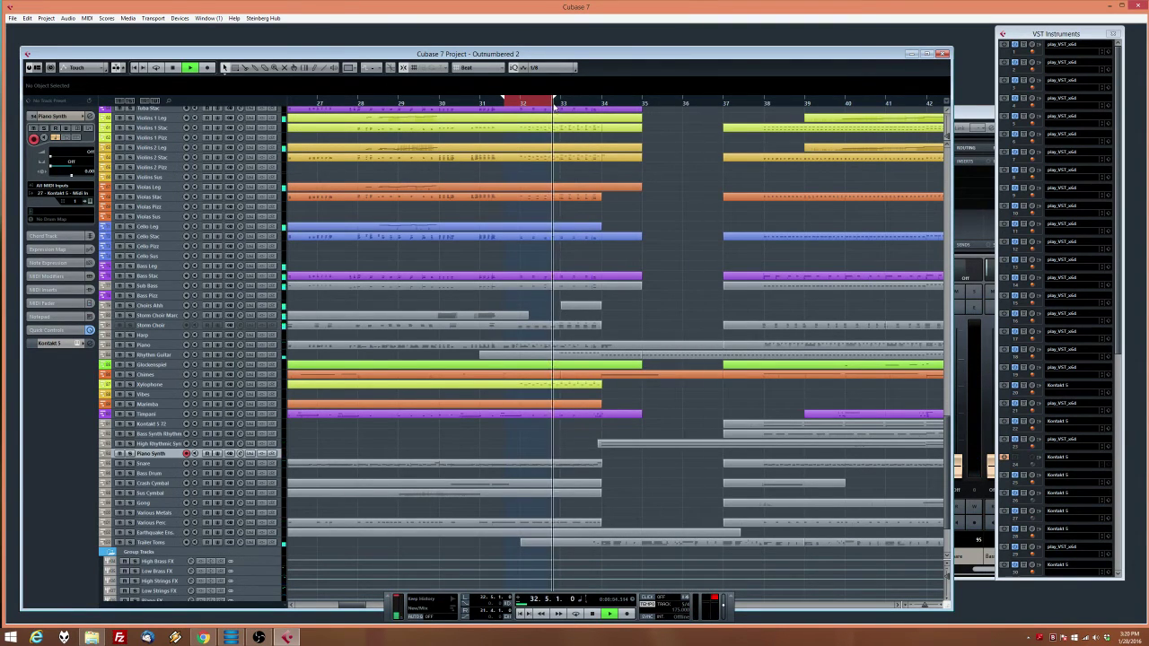
click(626, 614)
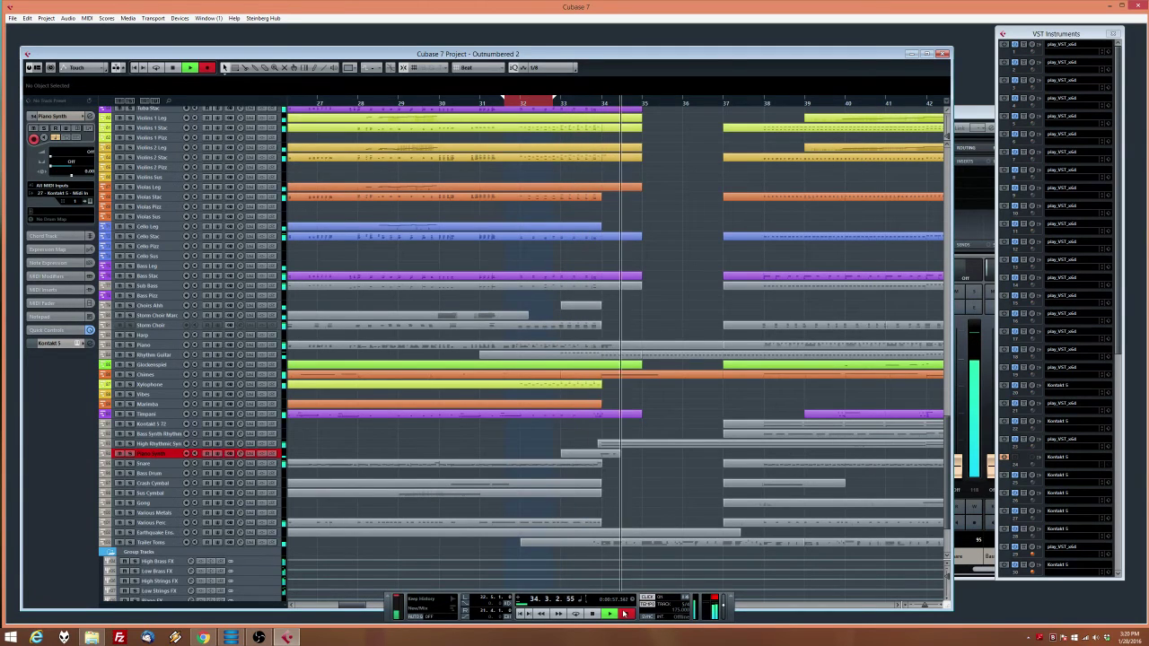
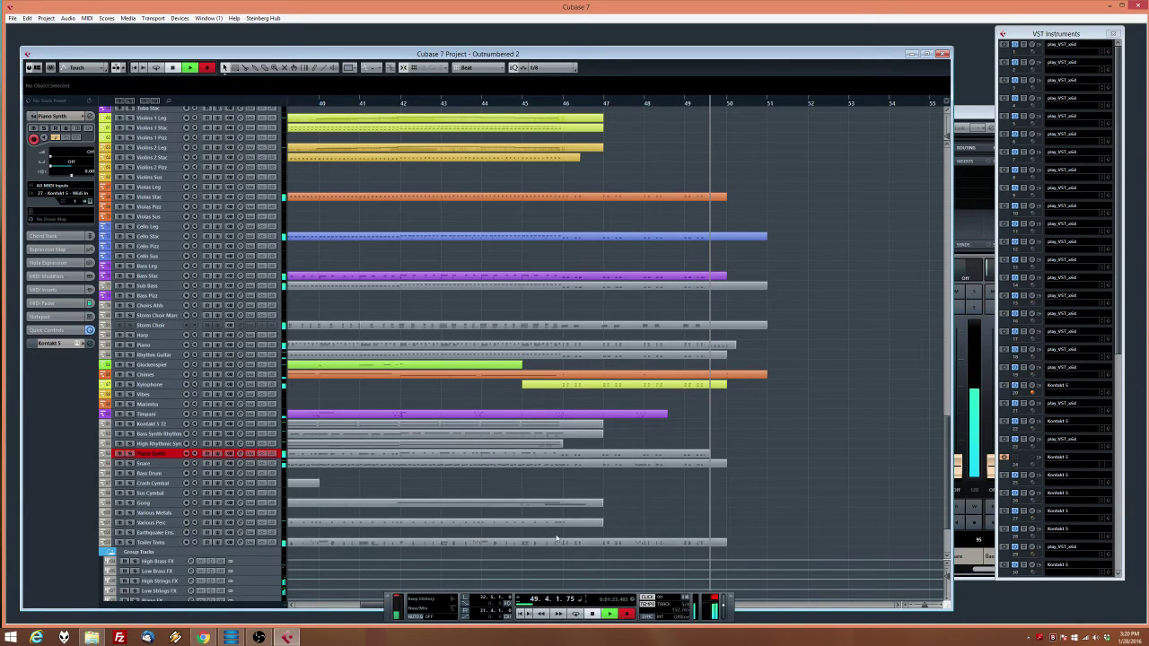
key(space)
Audition the transition from about bar 32 with the newly recorded Piano Synth part
drag(693, 419, 359, 427)
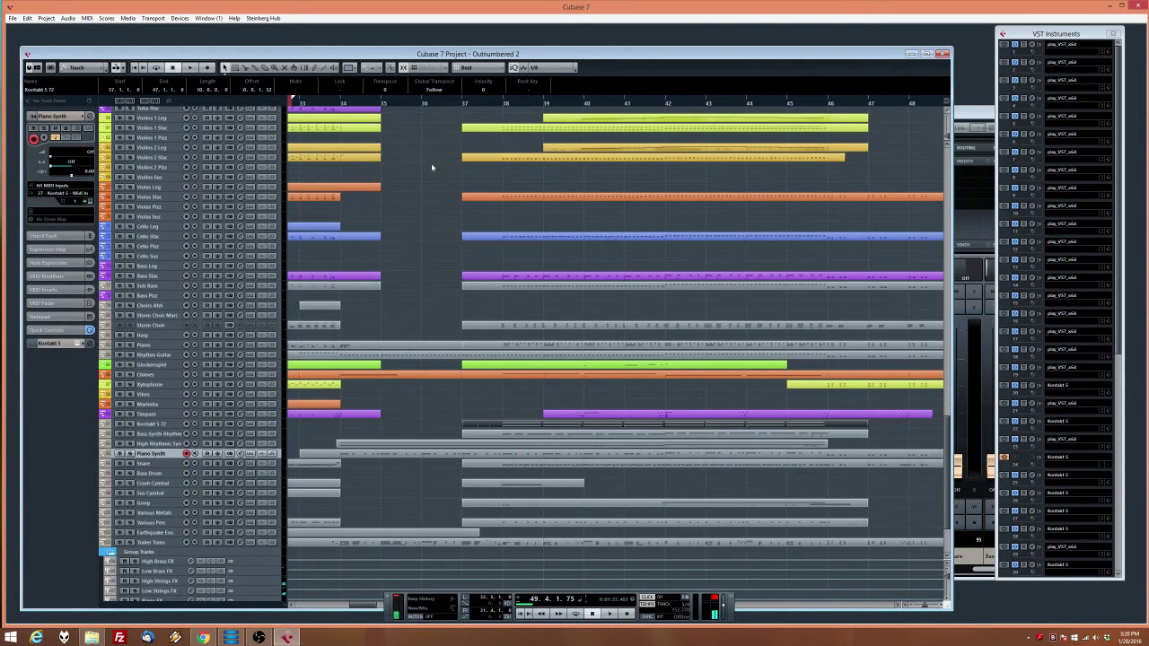
drag(319, 102, 287, 102)
key(space)
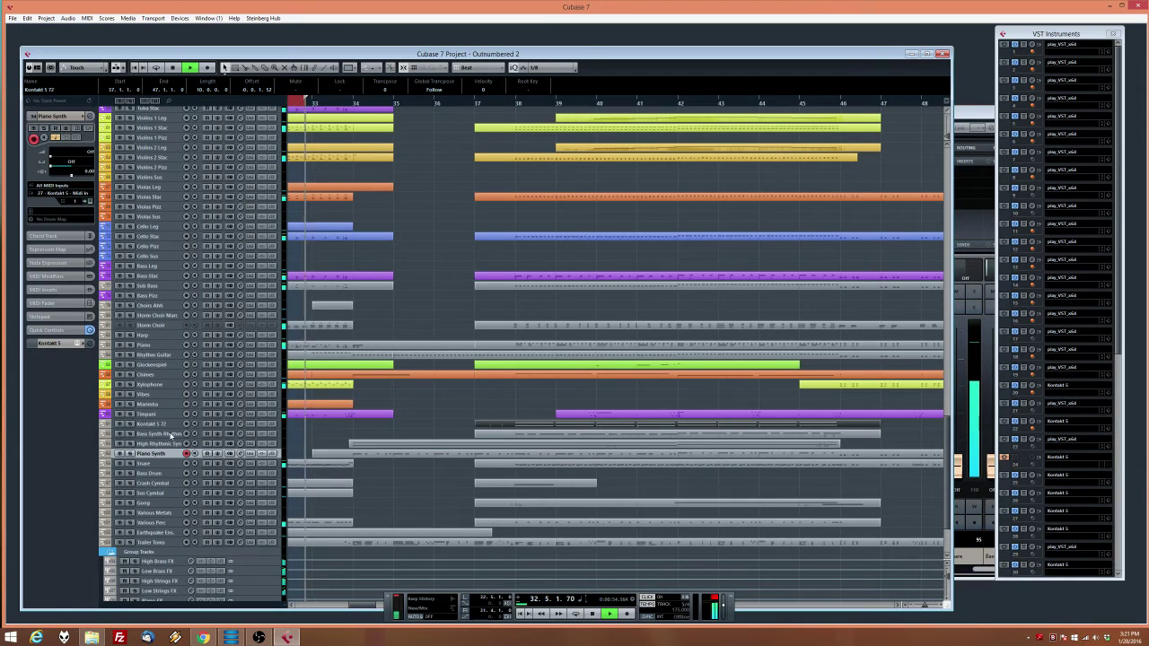
Double the Bass Synth Rhythm notes from bar 38 onward with a copy lowered by about an octave, and close the editor
click(168, 434)
key(space)
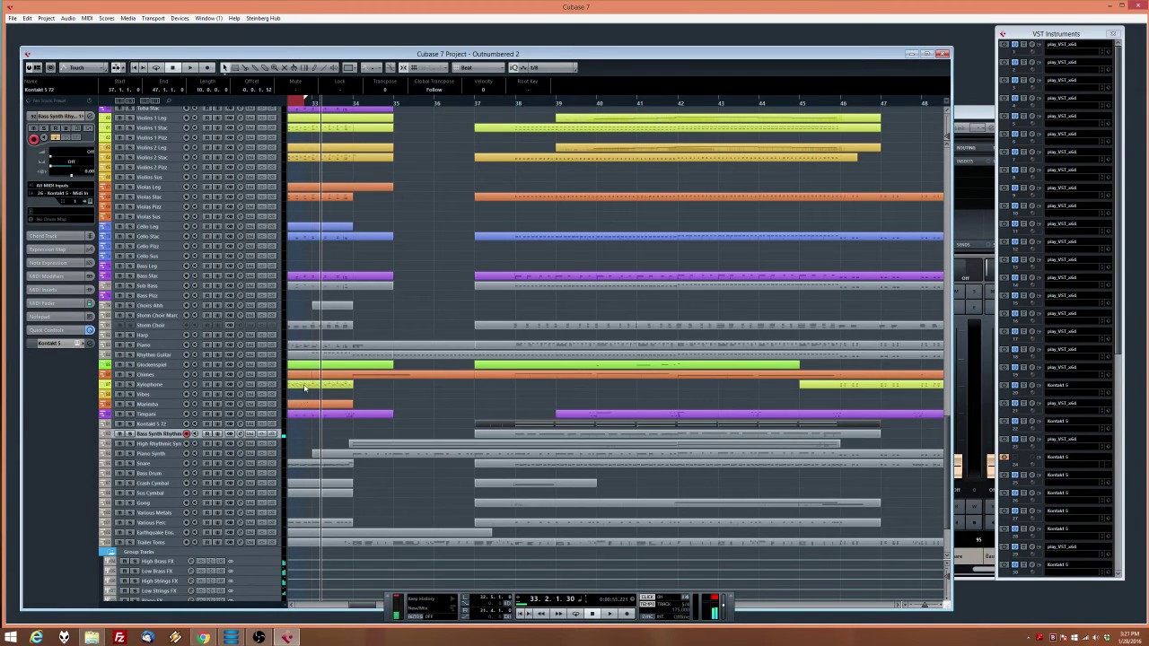
double_click(523, 435)
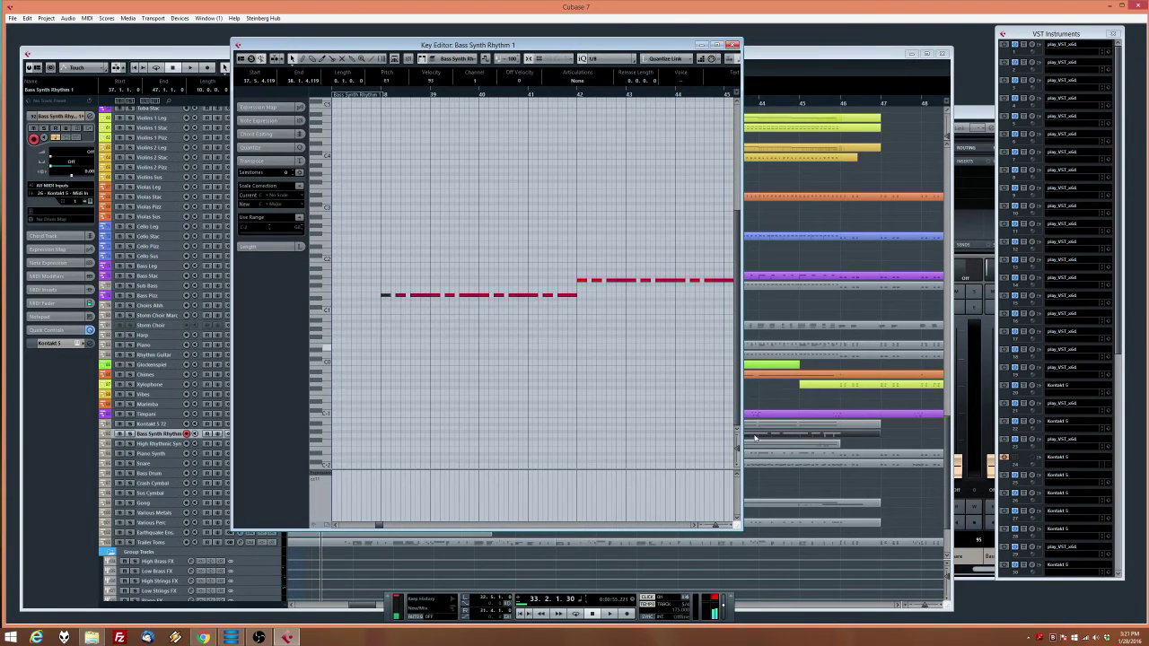
click(385, 95)
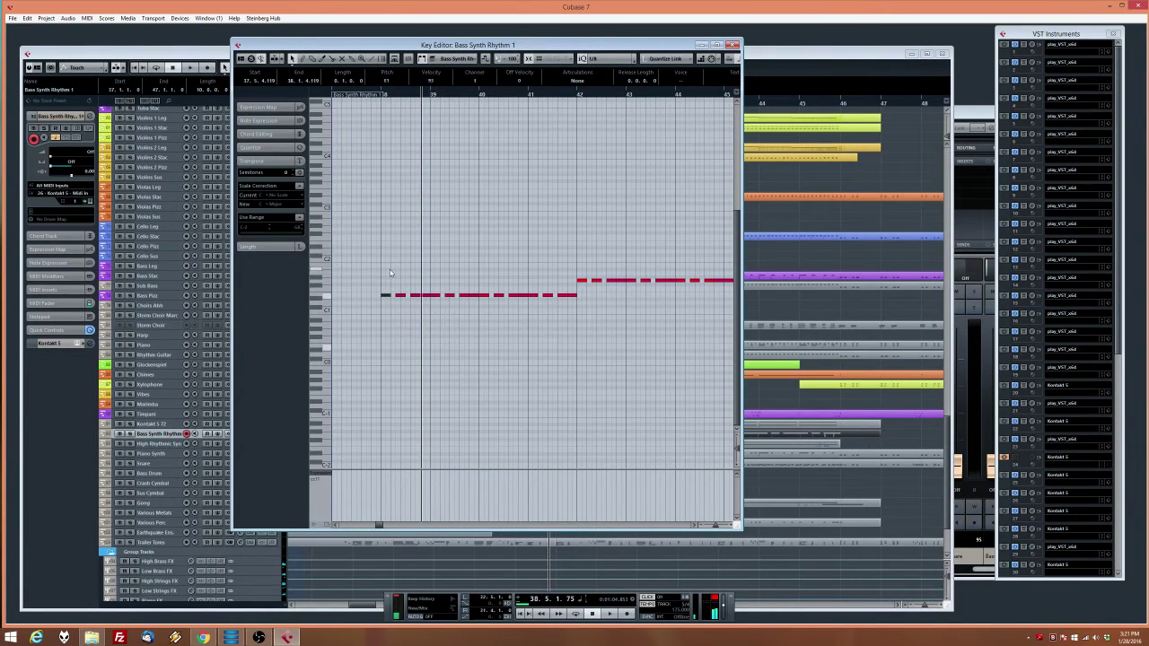
drag(372, 258, 739, 212)
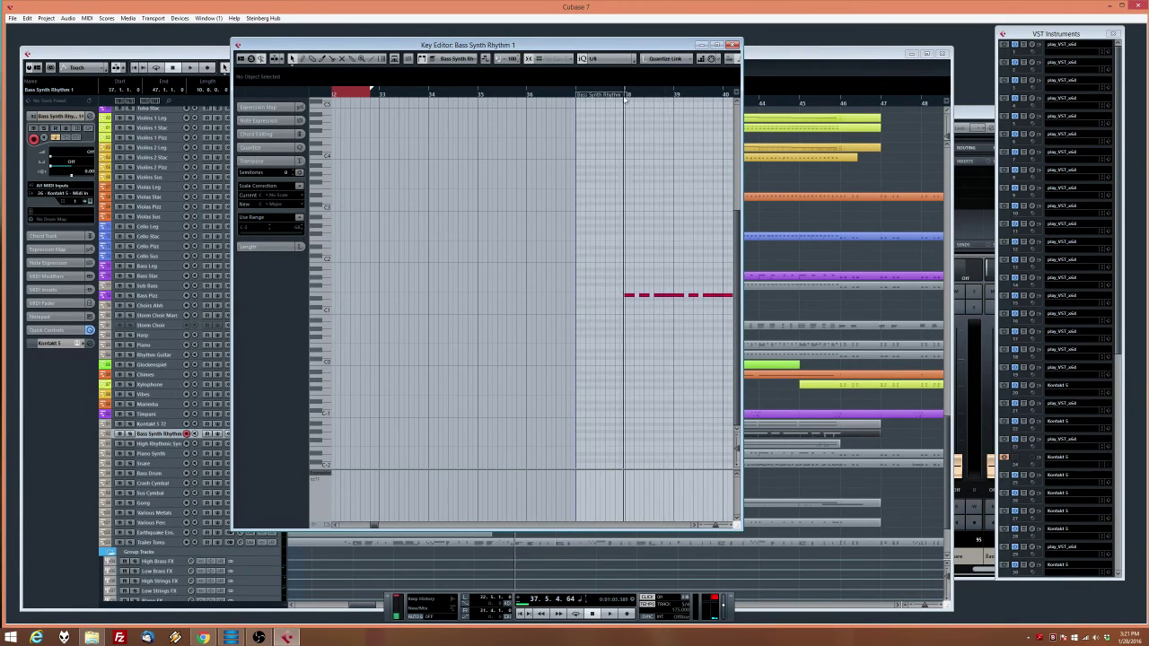
key(Down)
key(Down)
key(Down)
key(Down)
key(Down)
key(Down)
key(Down)
key(Down)
key(Down)
key(Down)
key(Down)
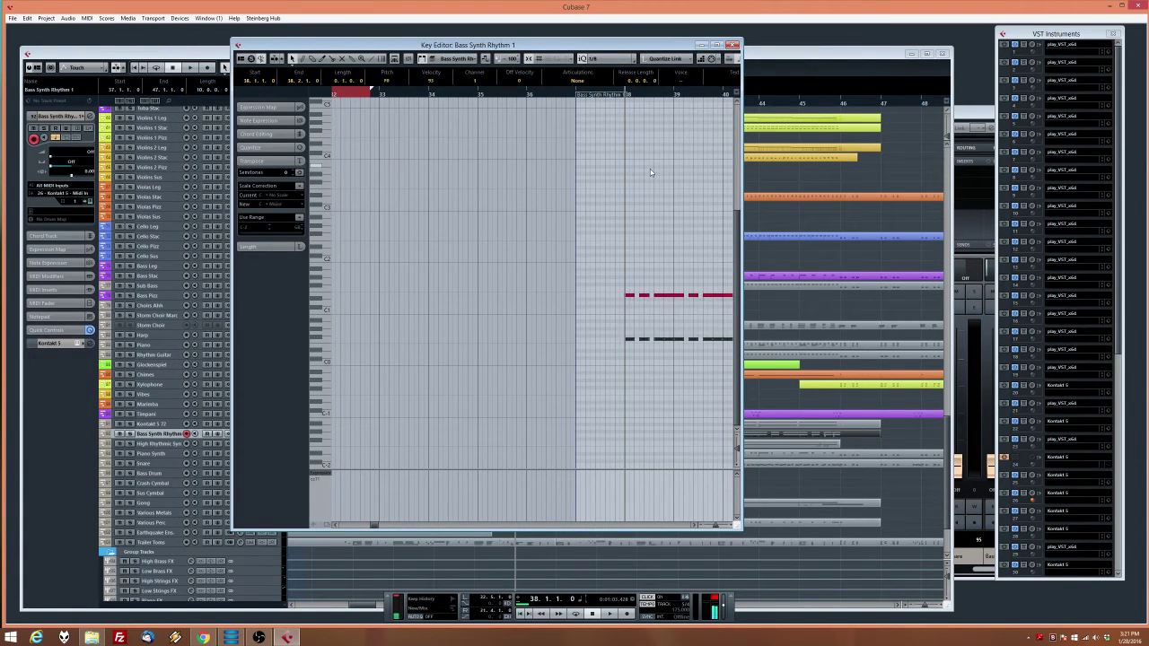
click(732, 45)
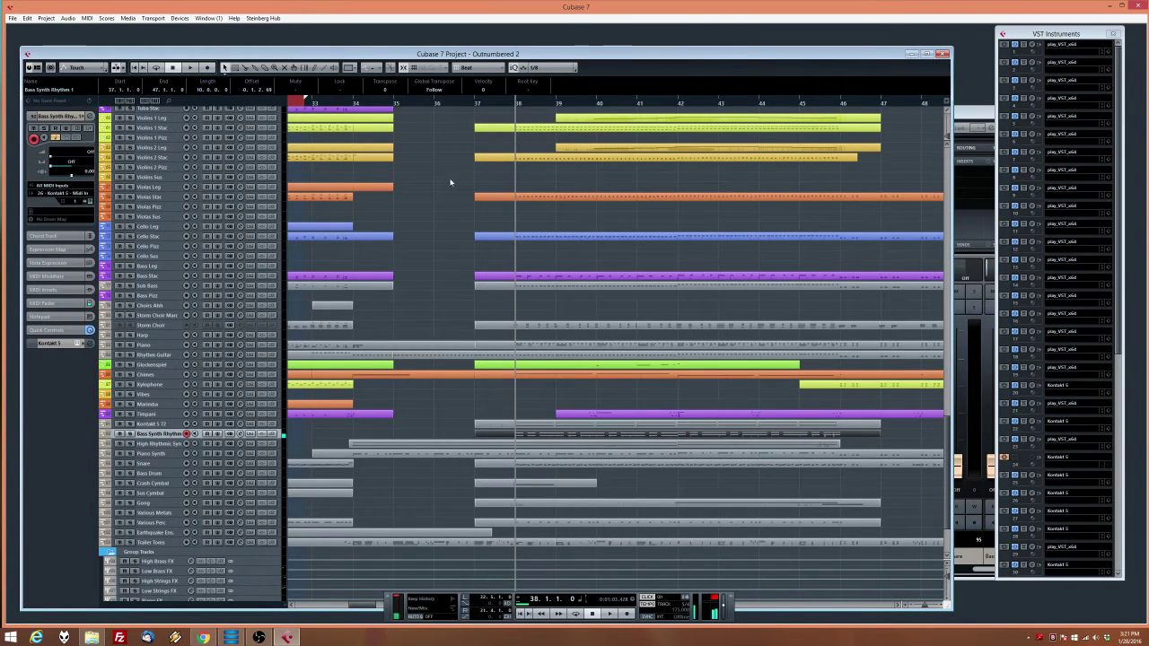
Record a new Bass Synth Rhythm part from bar 33 to about bar 38
click(311, 103)
click(445, 417)
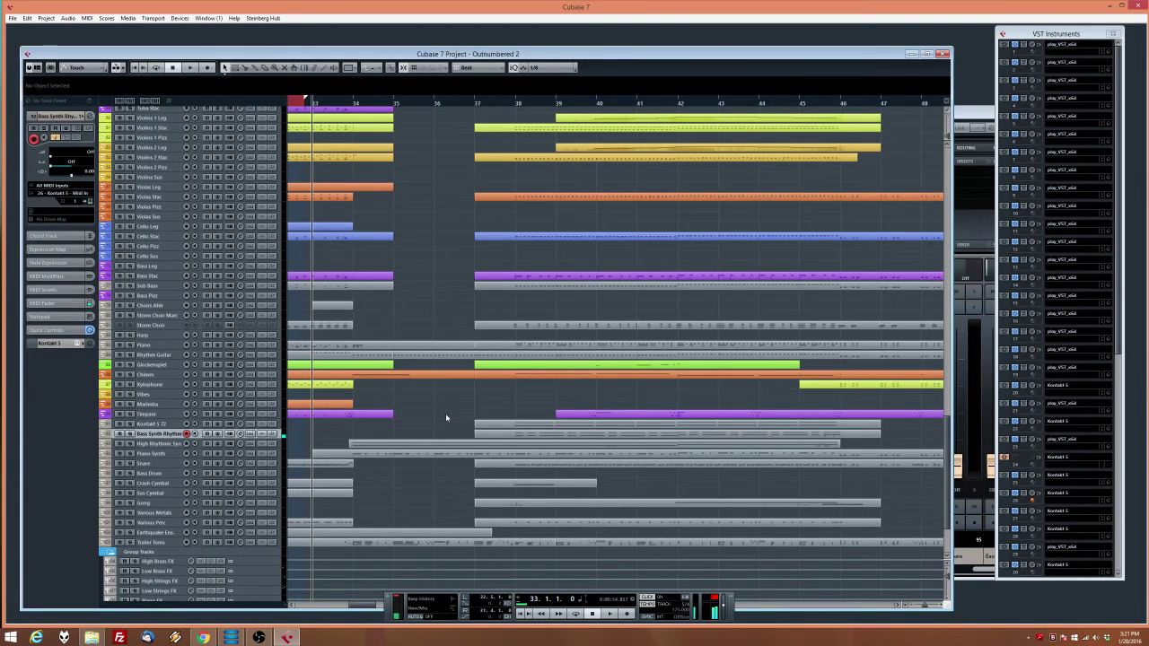
click(628, 615)
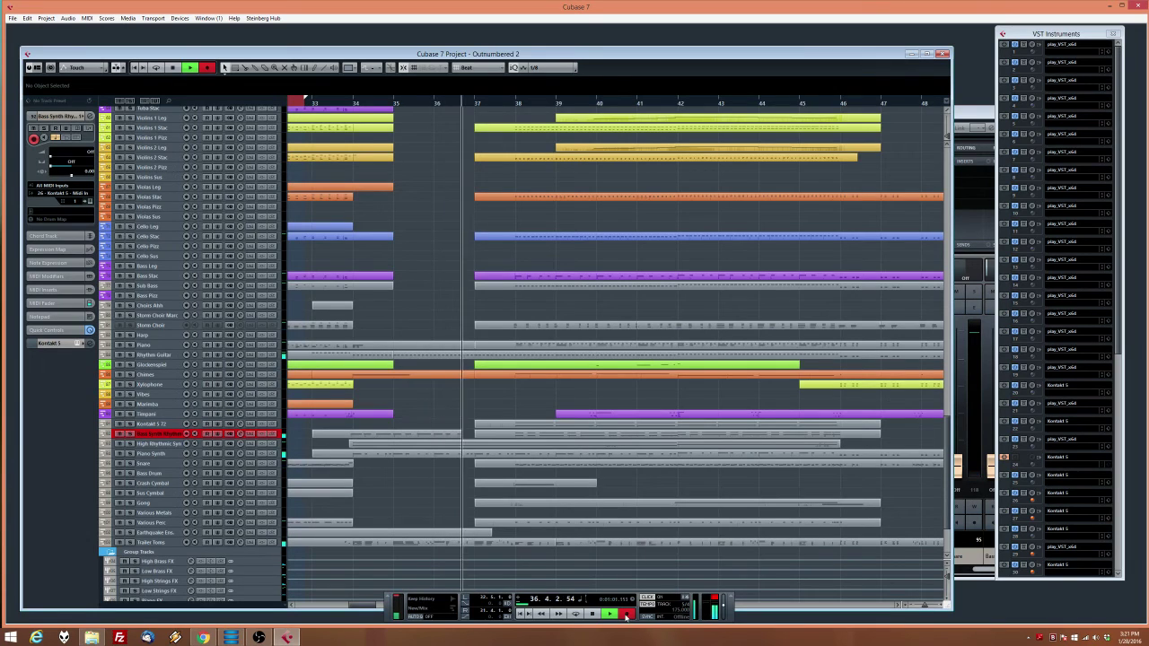
click(625, 615)
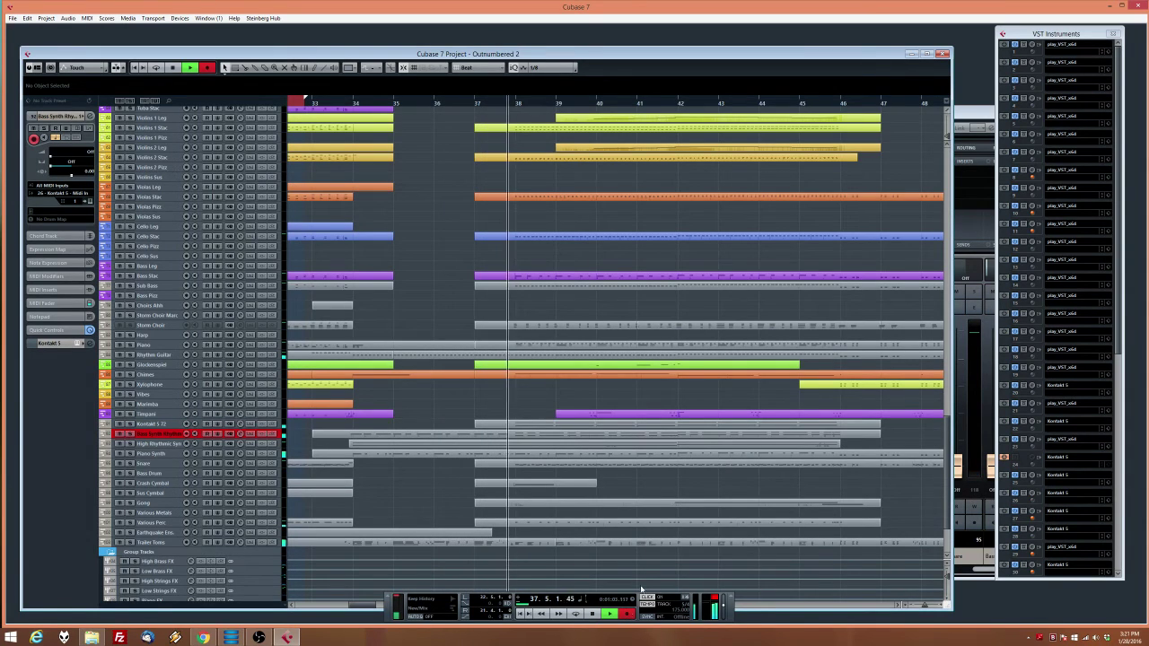
key(space)
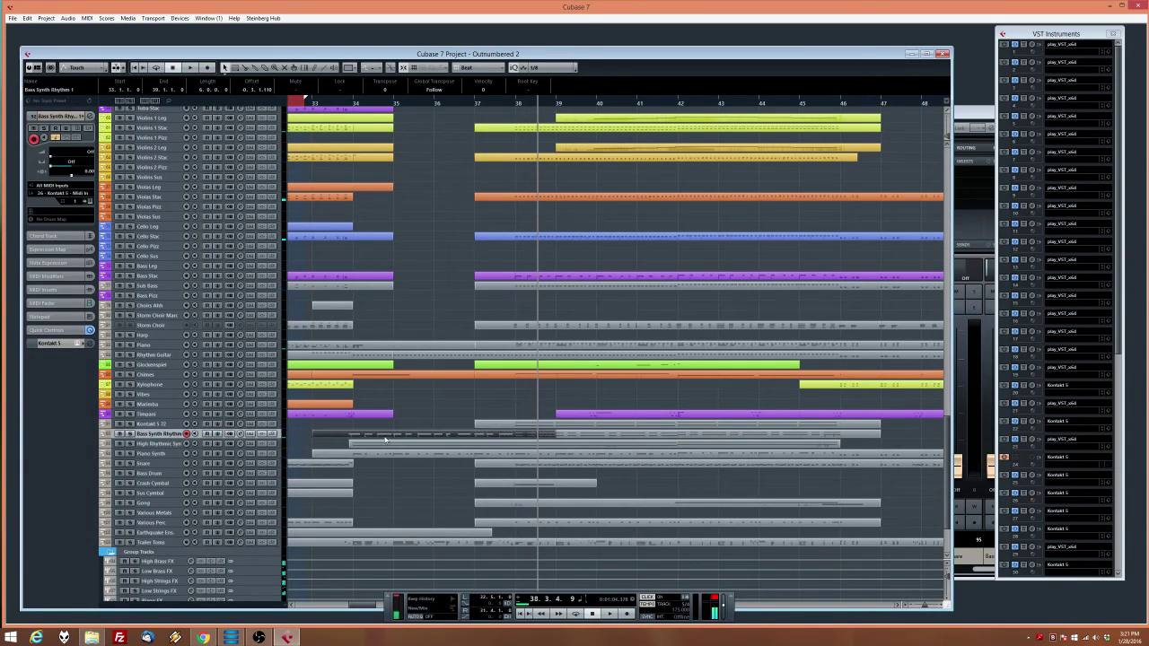
Quantize the new Bass Synth Rhythm part, switching the quantize value to 1/4 and back to 1/8
click(538, 67)
click(556, 116)
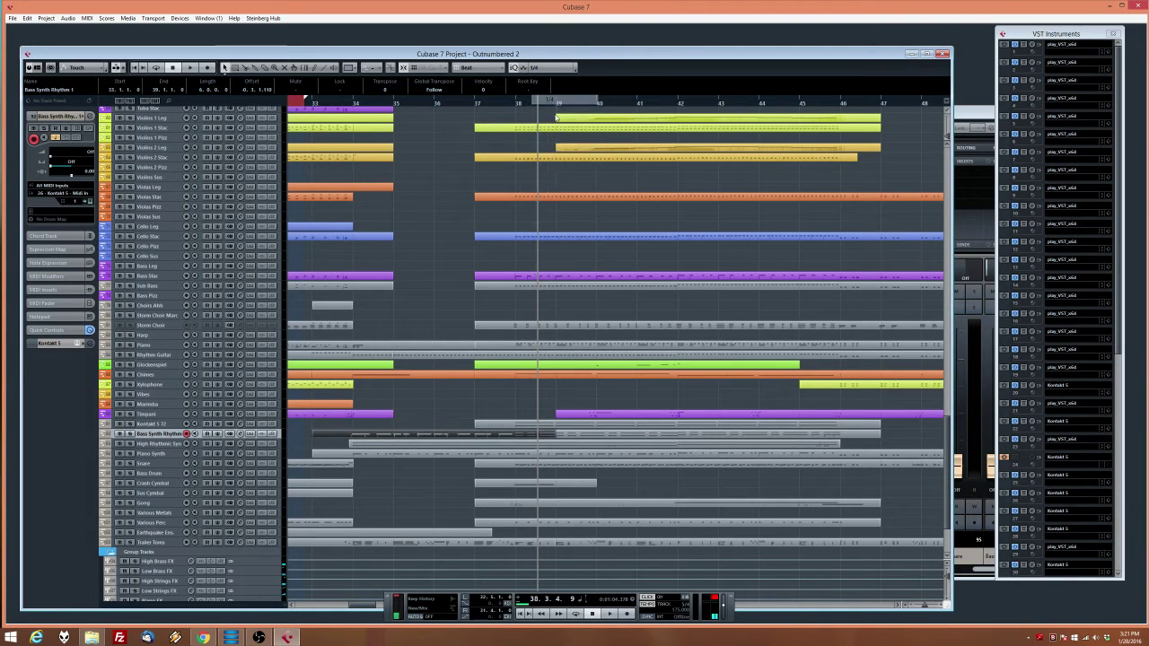
click(539, 67)
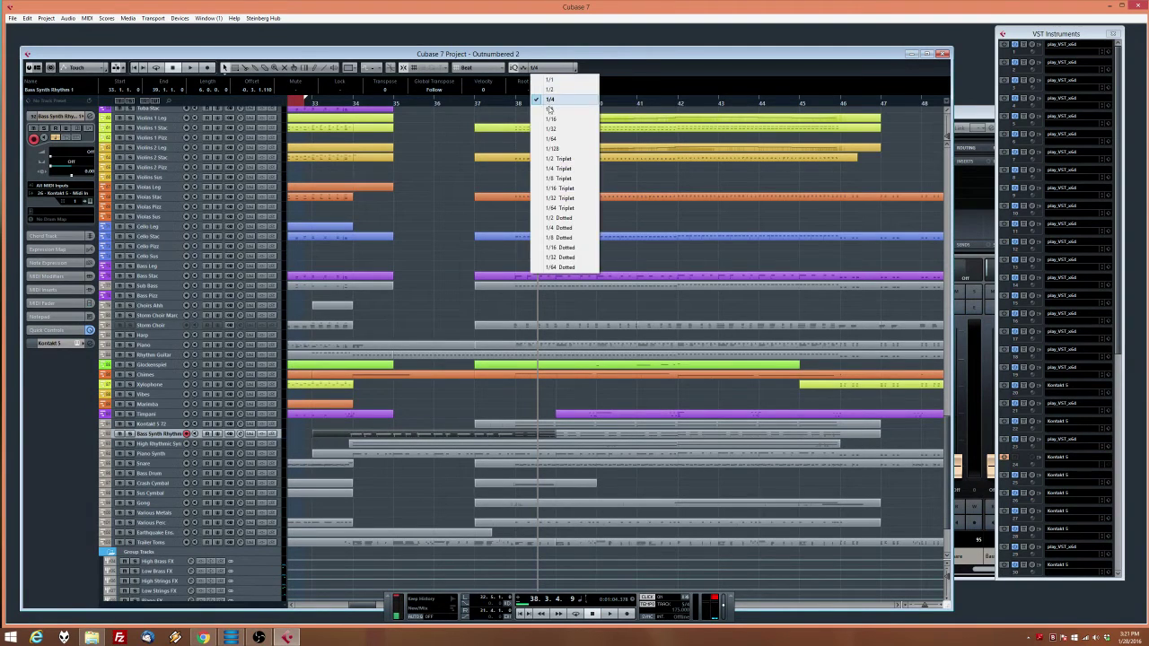
click(547, 110)
Audition the recorded Bass Synth Rhythm notes in the Key Editor, select them all and close the editor
double_click(415, 439)
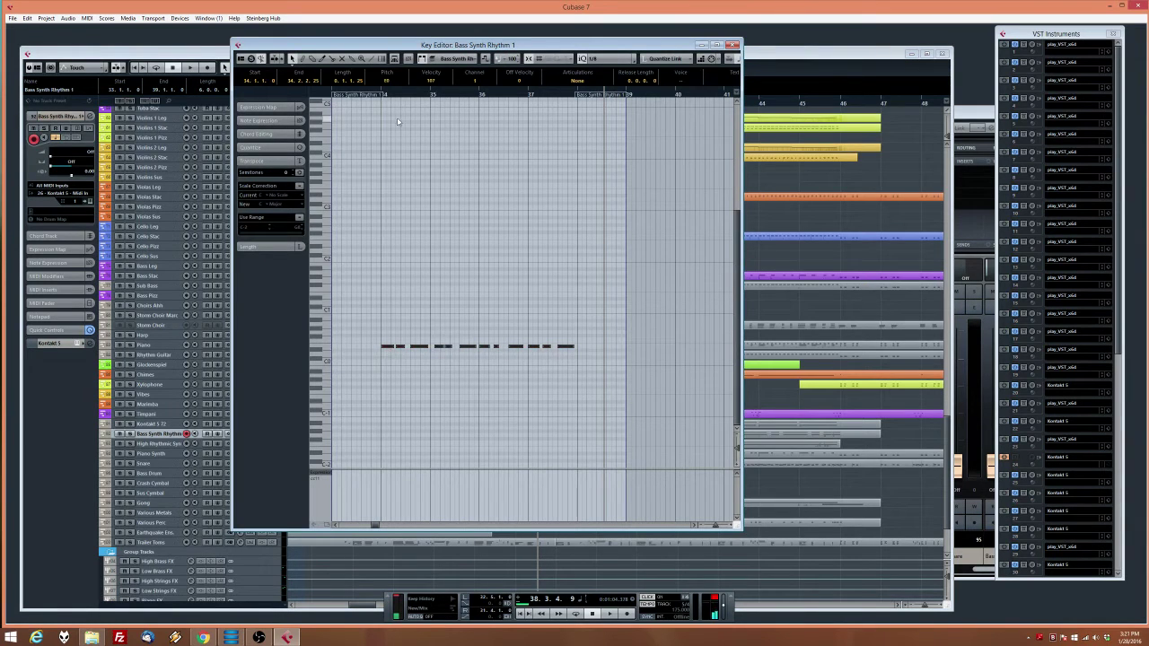
key(space)
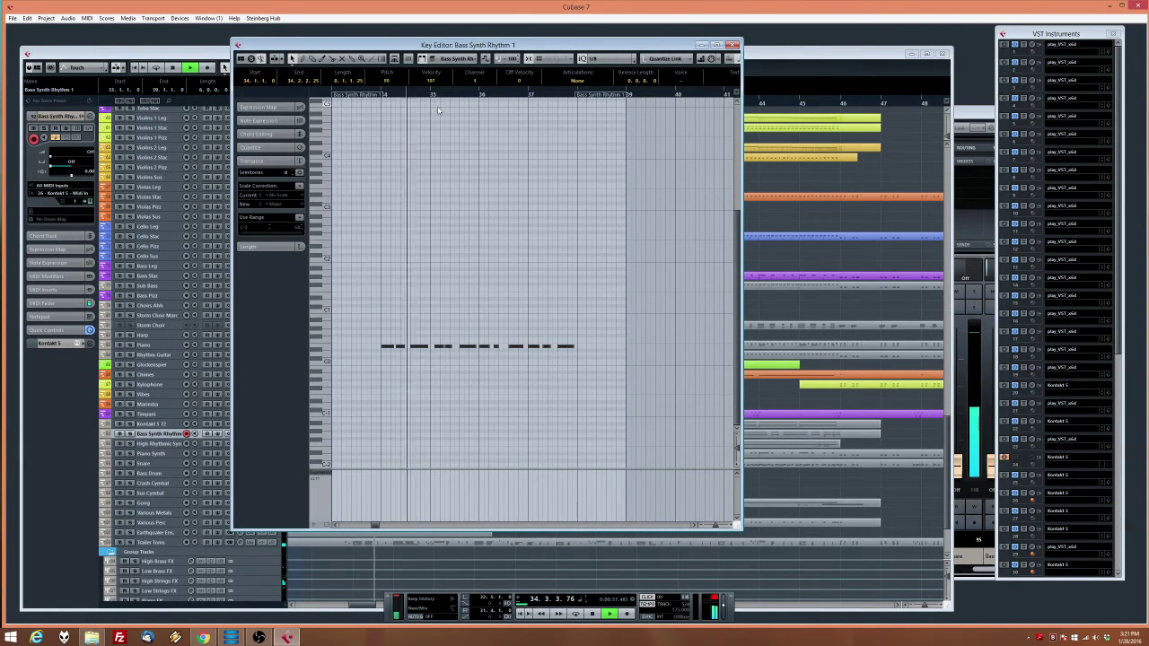
click(437, 347)
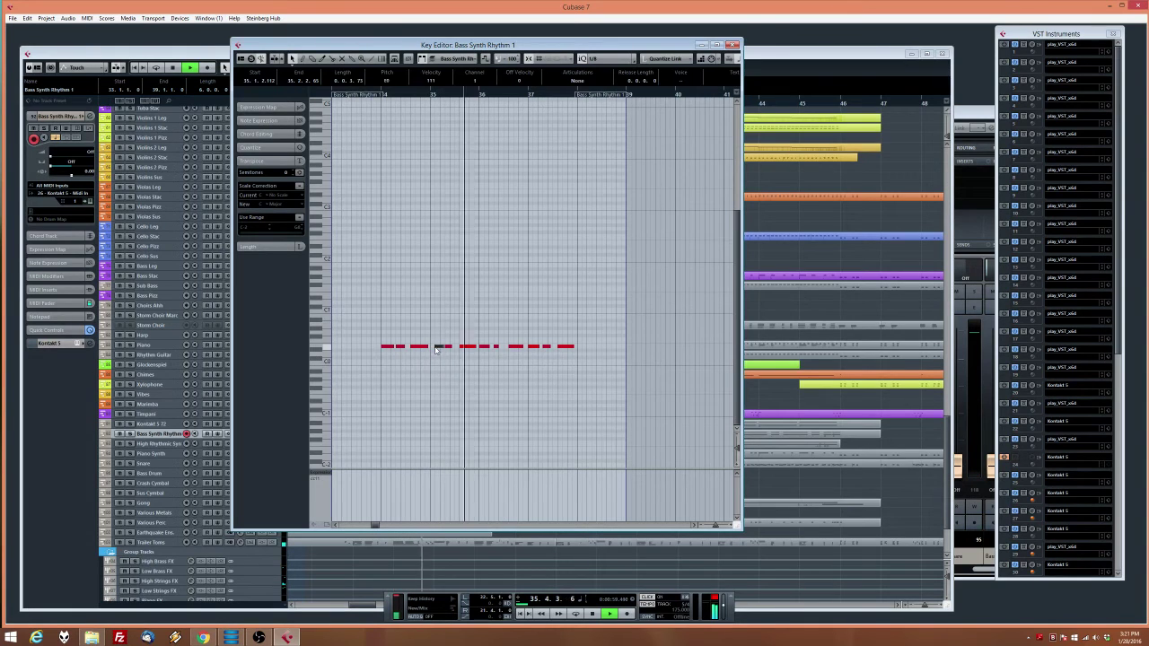
drag(595, 359, 364, 332)
click(733, 44)
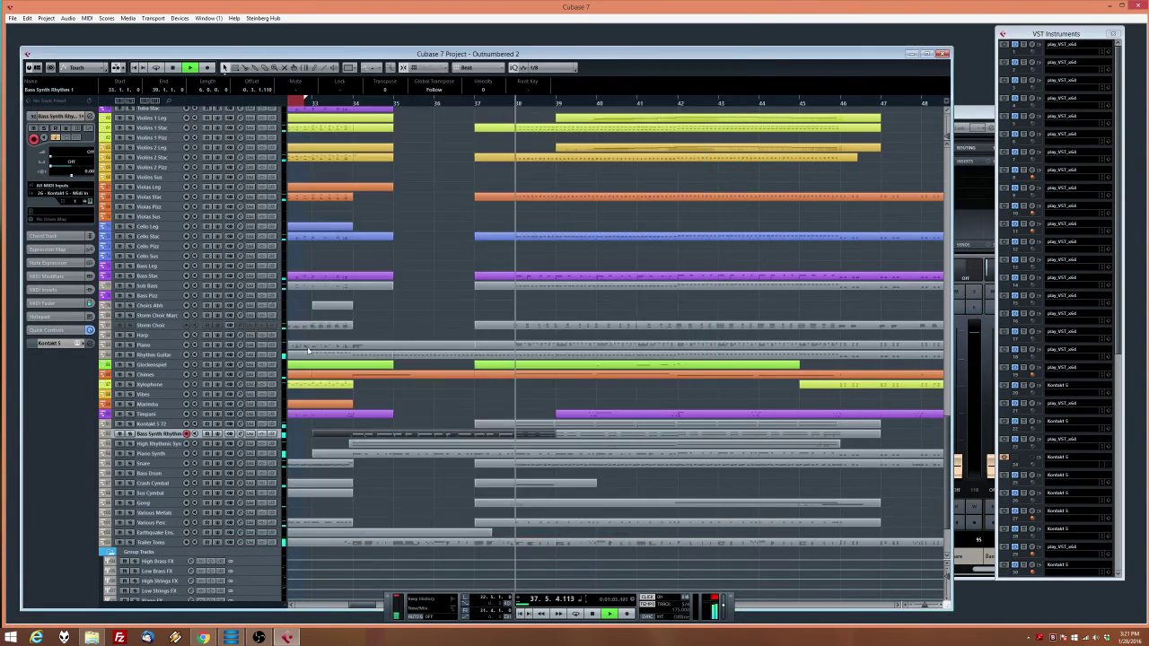
Examine the long upper and lower notes of the existing Kontakt 5 72 part in the Key Editor
click(177, 424)
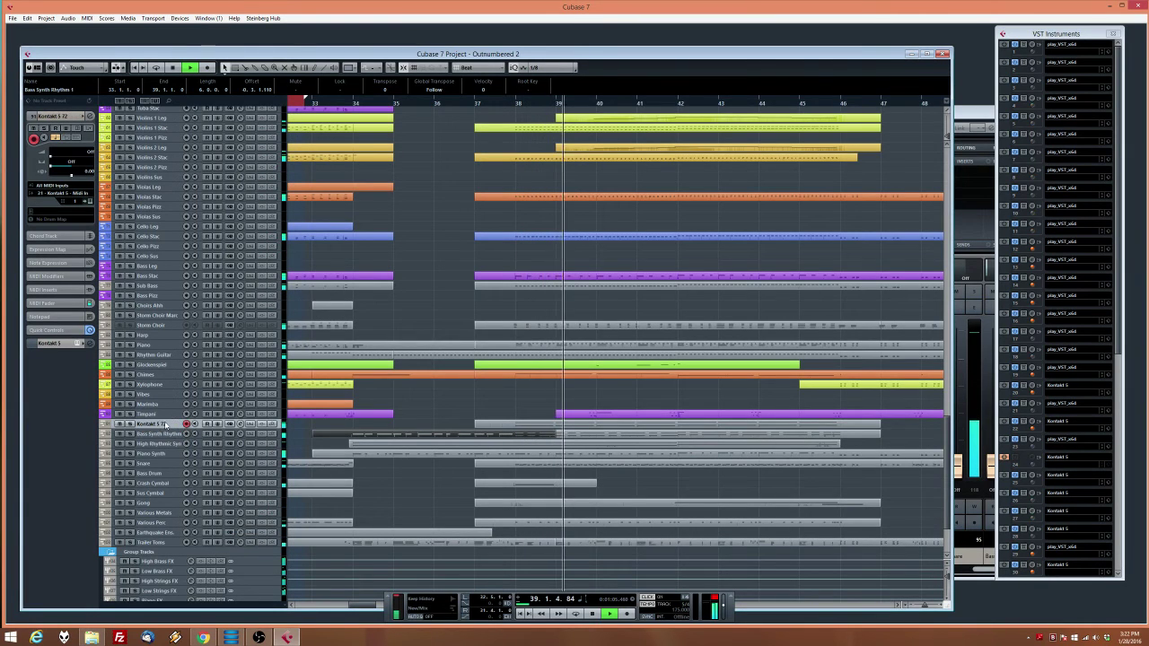
key(space)
double_click(517, 425)
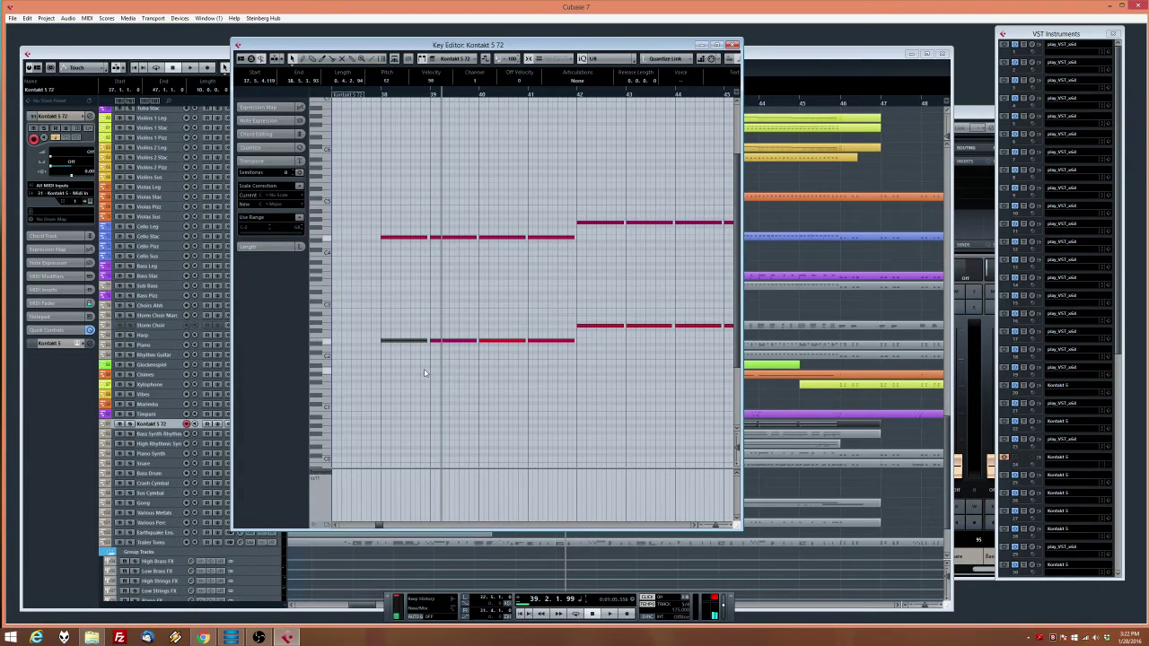
click(732, 45)
Record a Kontakt 5 72 part from bar 32 to about bar 38 and check it in the Key Editor
key(space)
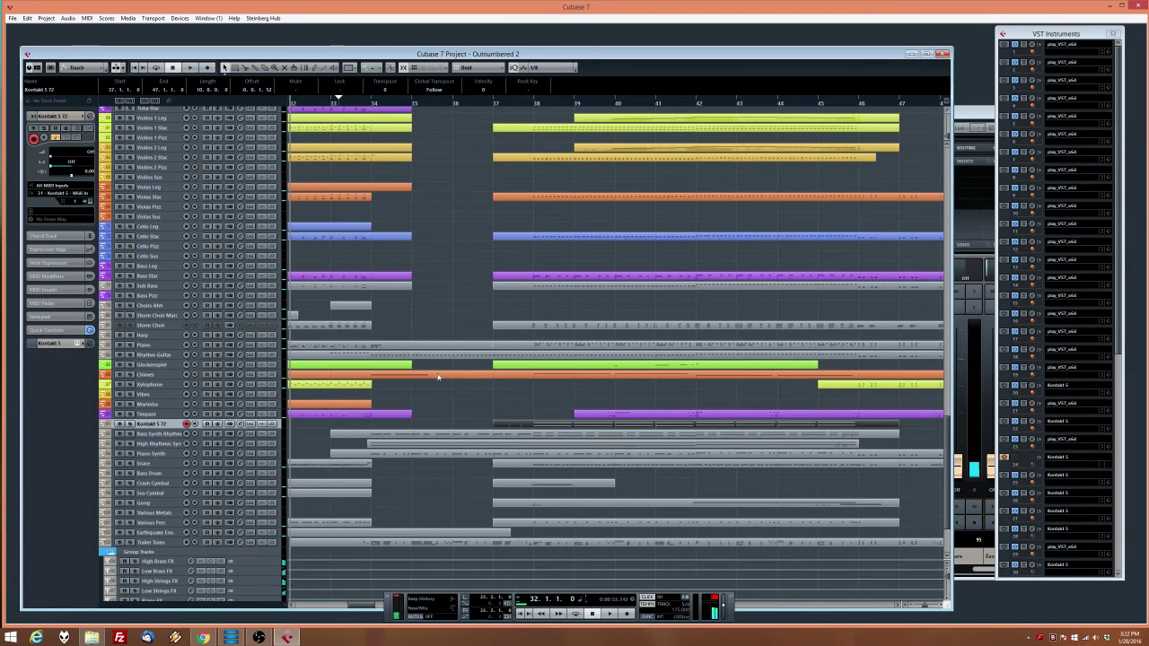
click(629, 614)
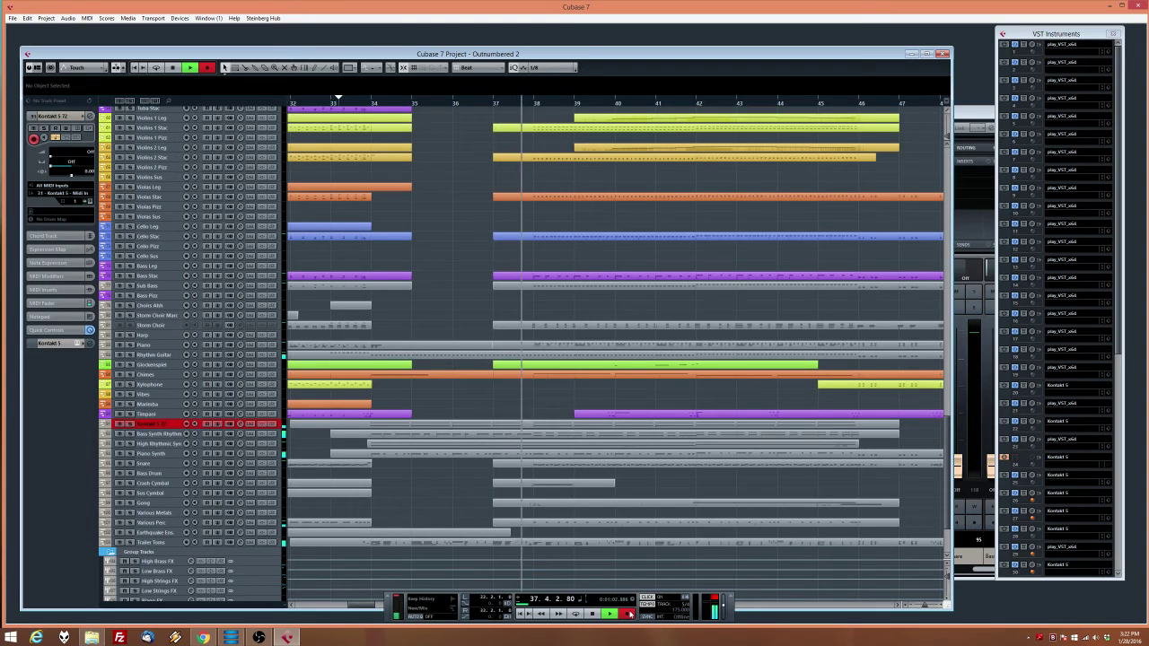
key(space)
double_click(416, 424)
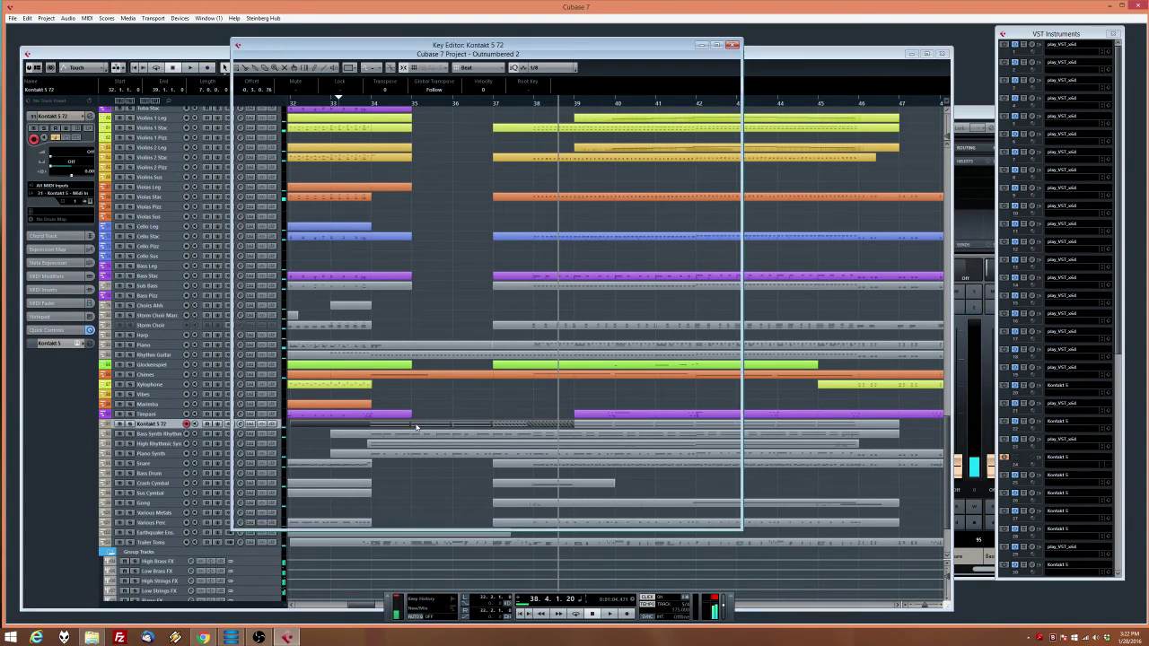
click(732, 45)
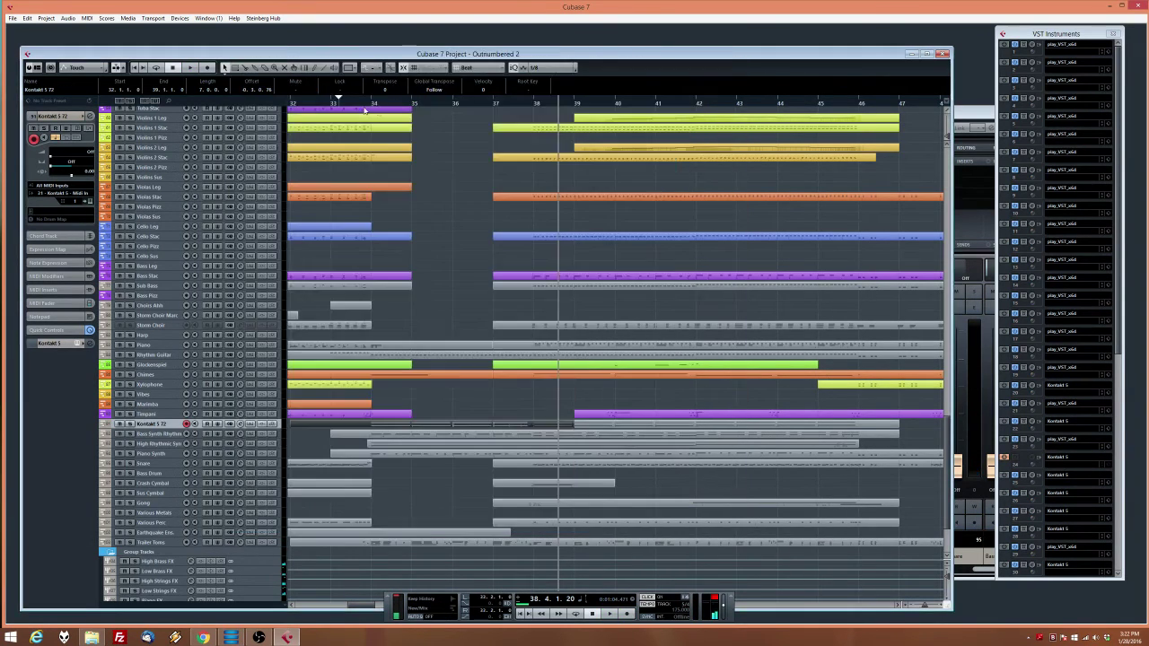
Select the Violins 1 Stac track and audition the transition from bar 33 to about bar 37
scroll(426, 238, up, 6)
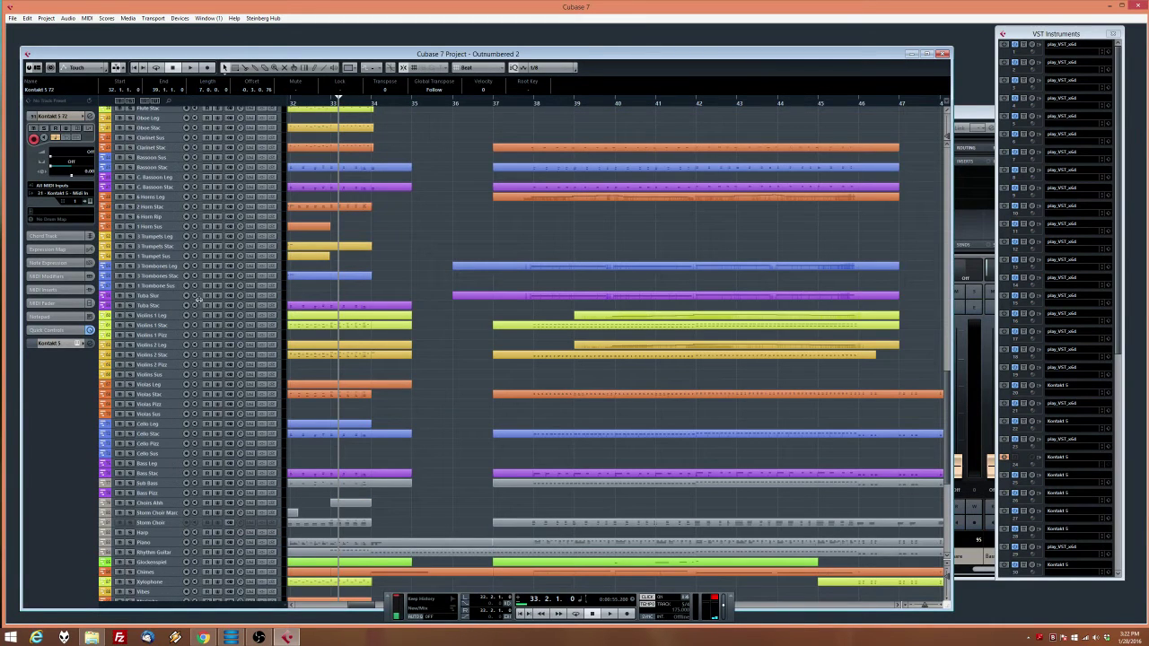
click(141, 327)
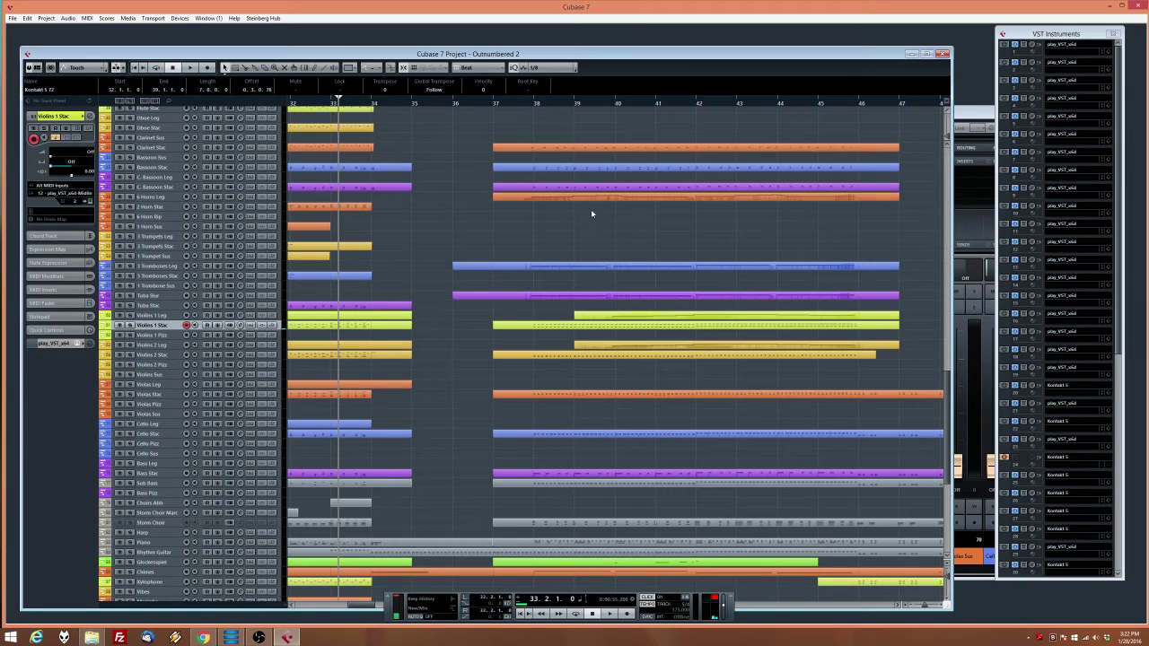
key(alt+Tab)
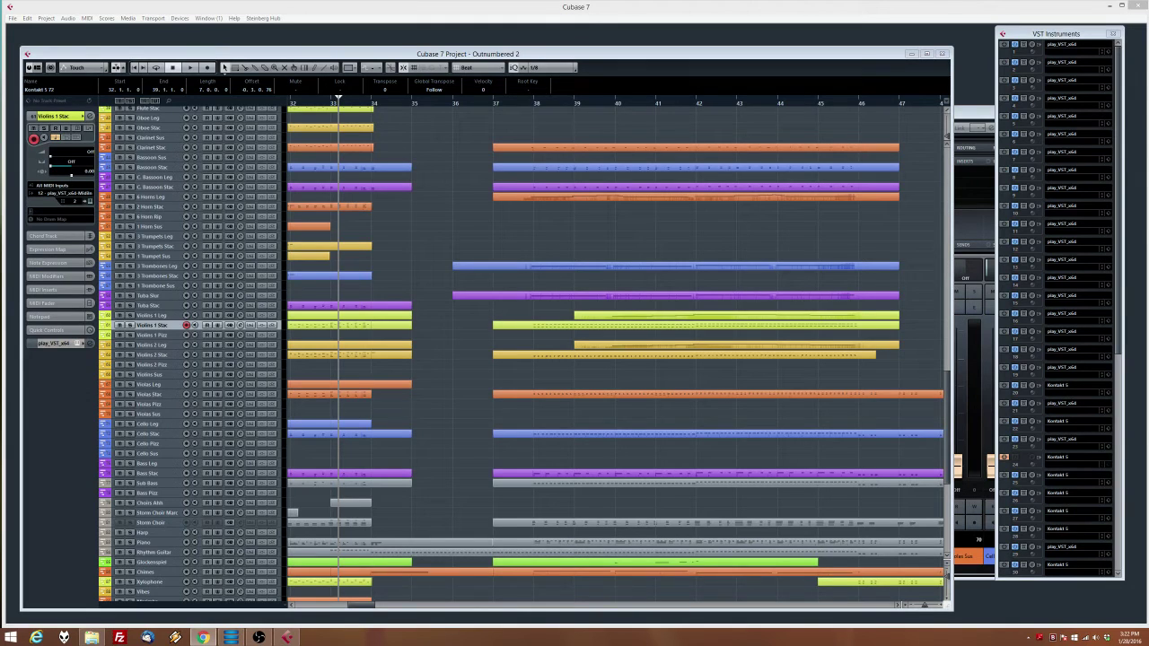
key(F2)
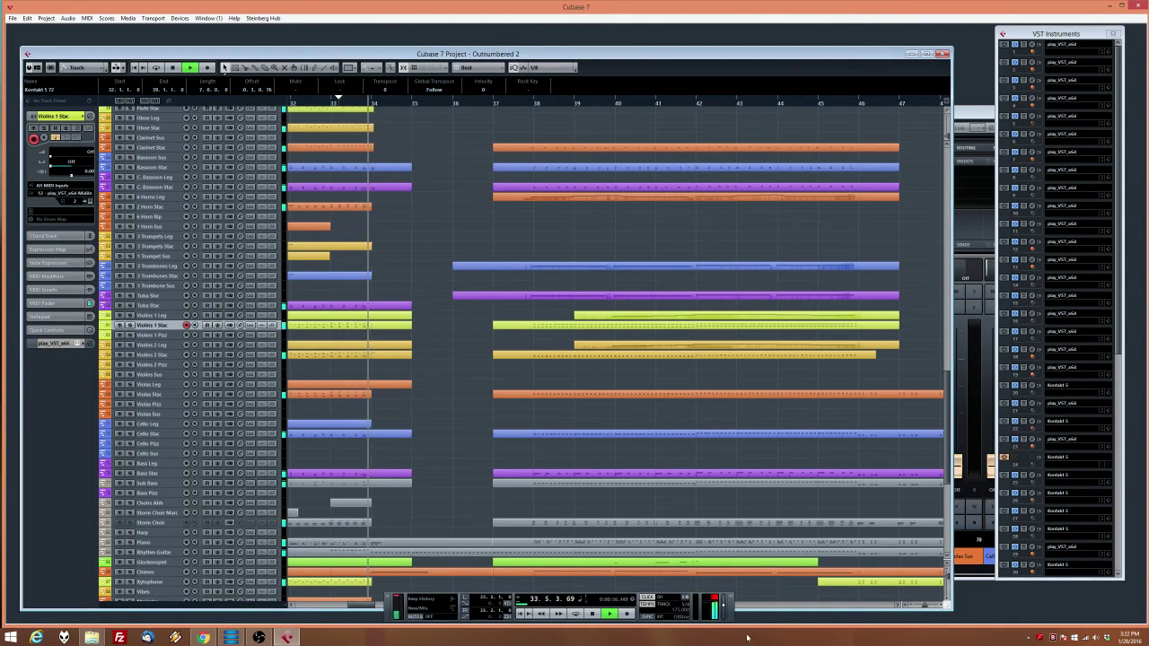
scroll(425, 507, down, 5)
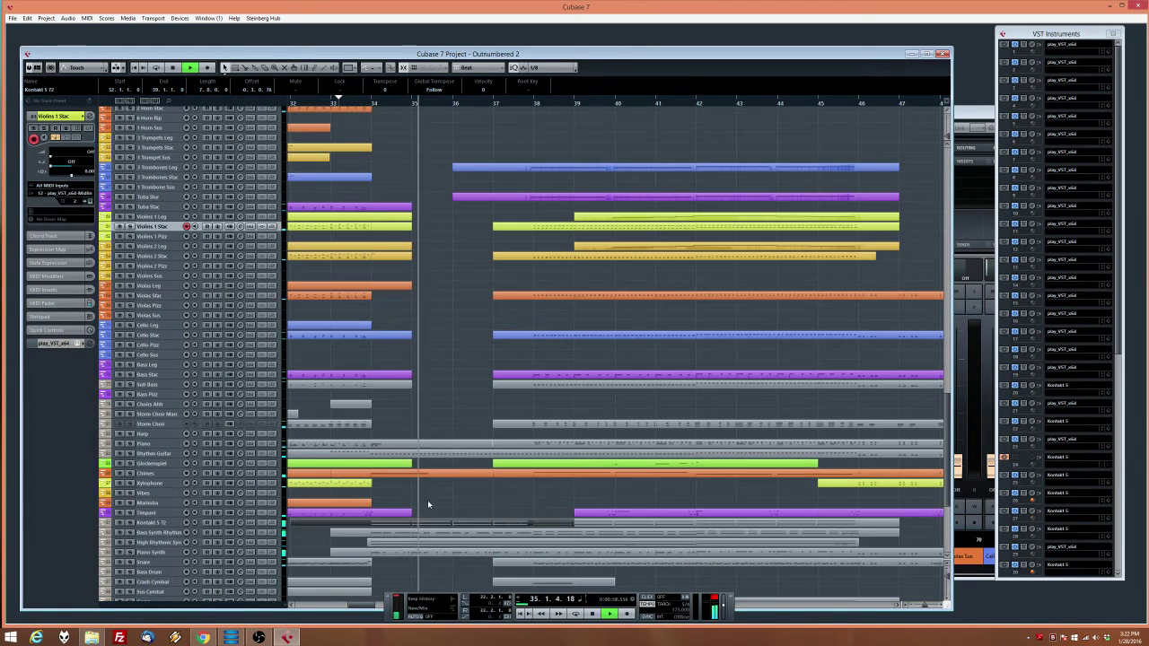
scroll(421, 495, down, 5)
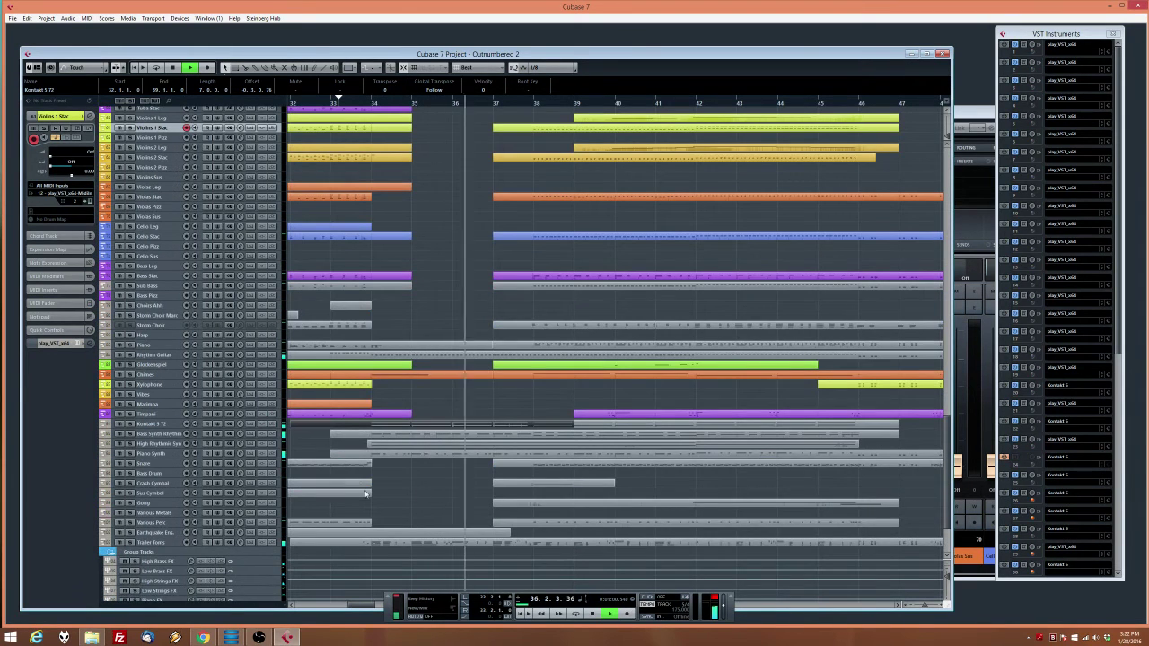
key(space)
Record a Snare part across the gap from about bar 33 to bar 38, starting playback in bar 32
click(146, 463)
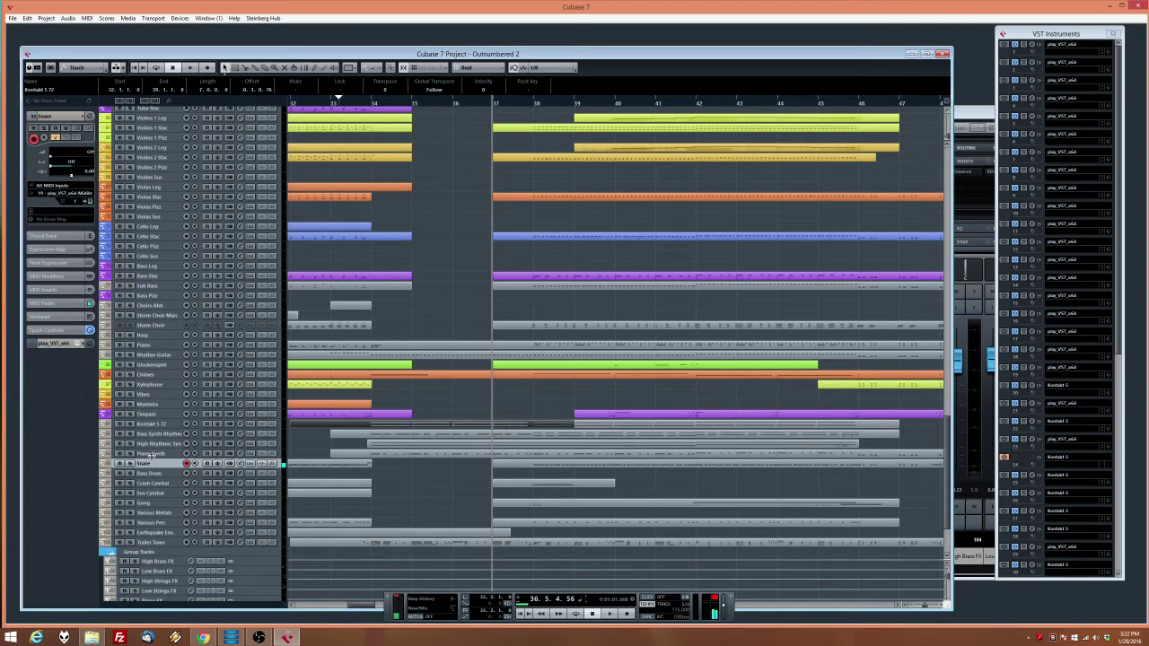
drag(348, 97, 308, 103)
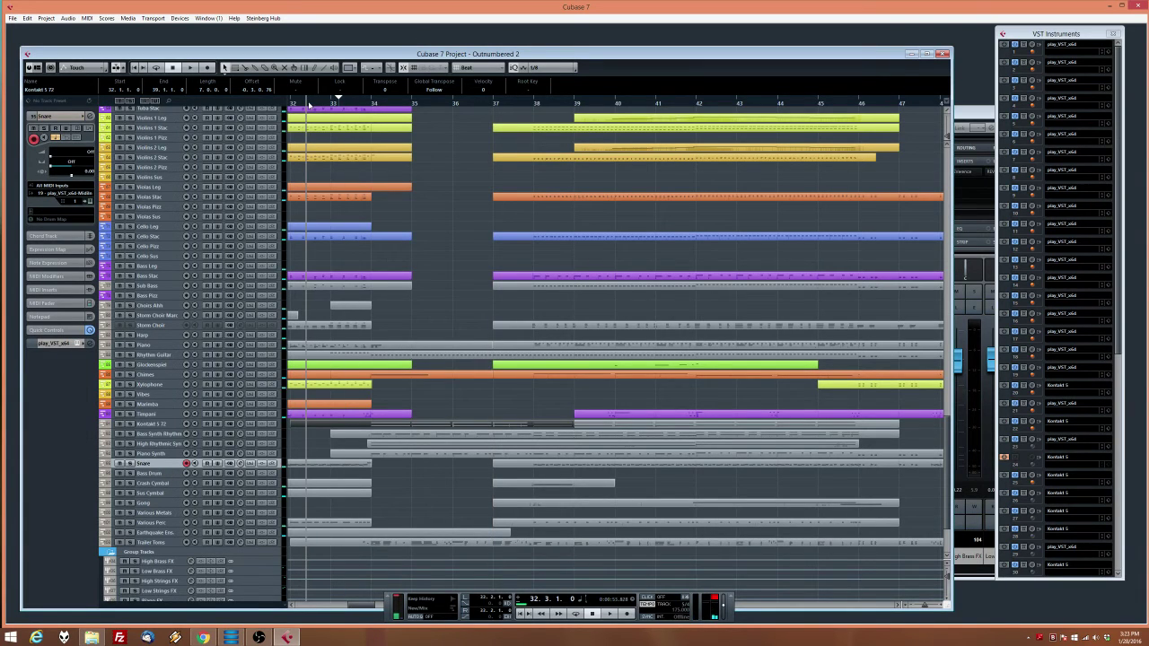
key(space)
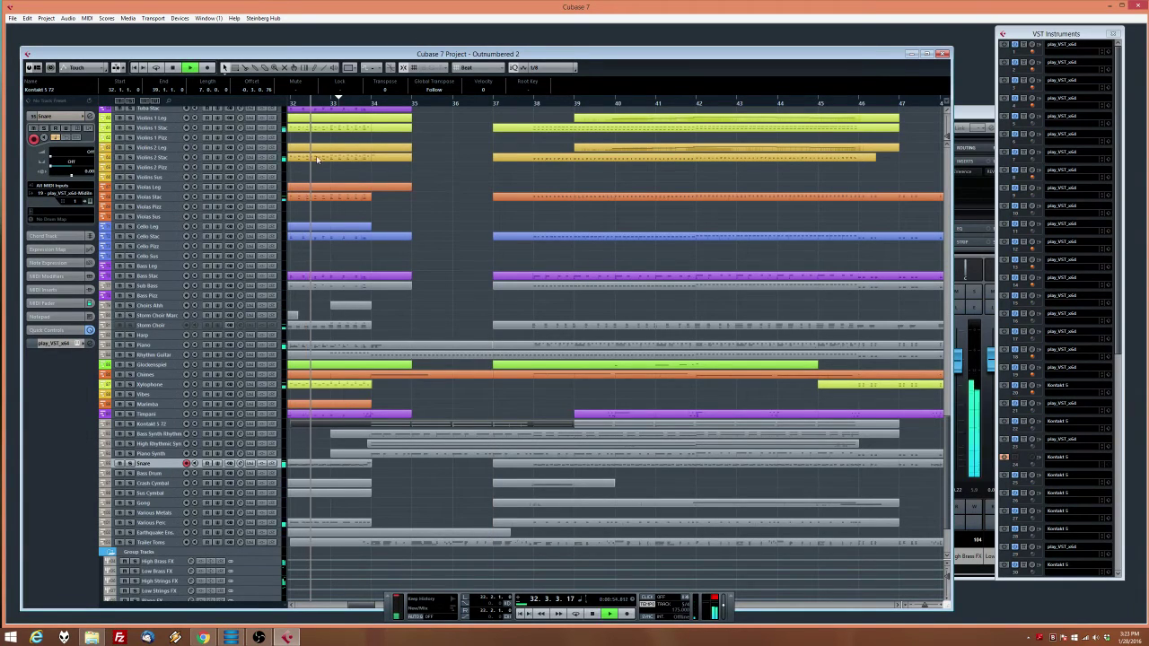
click(627, 617)
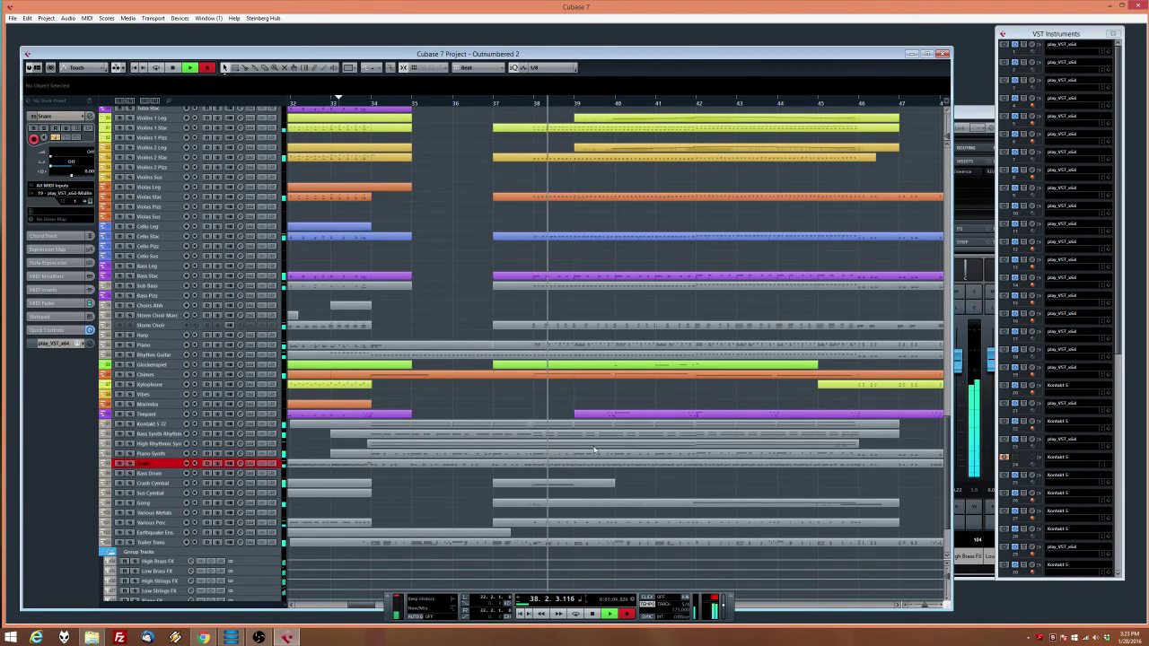
key(space)
Open the newly recorded Snare part in the Key Editor and quantize all its notes to 1/16
double_click(451, 466)
drag(583, 299, 392, 285)
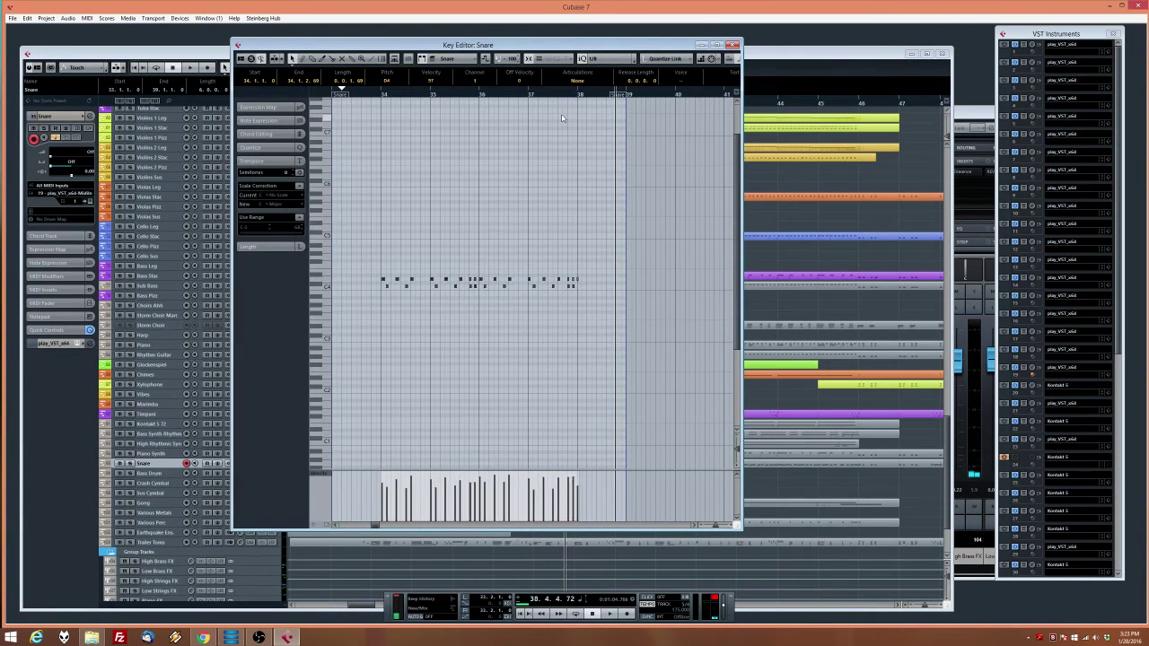
click(628, 59)
click(609, 109)
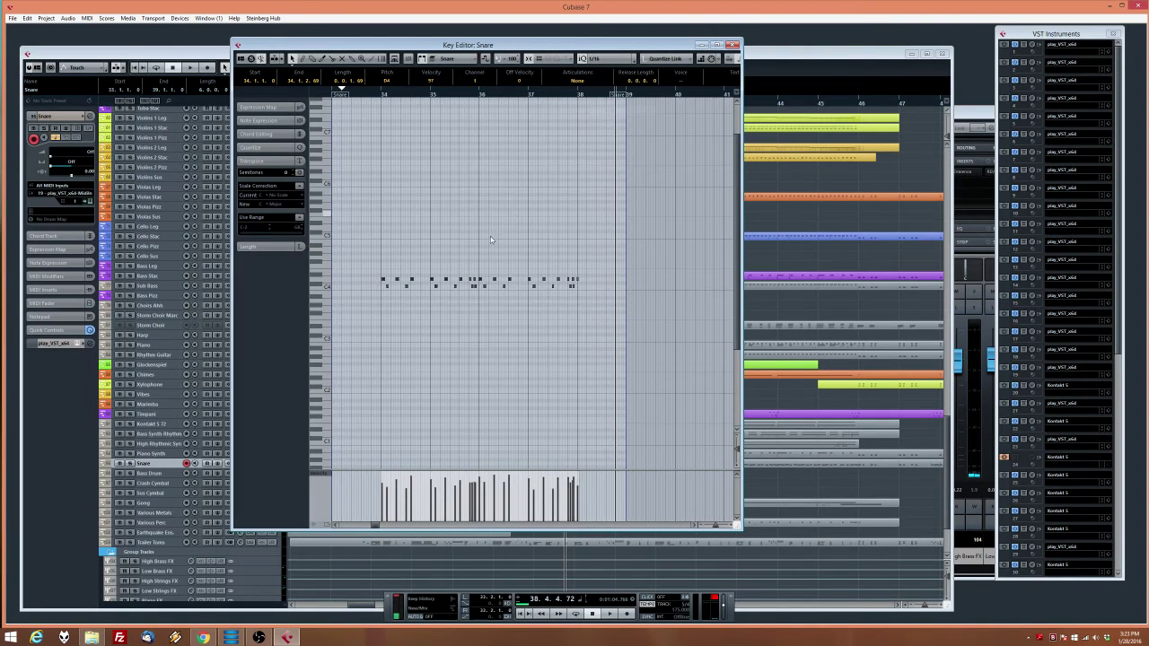
click(473, 267)
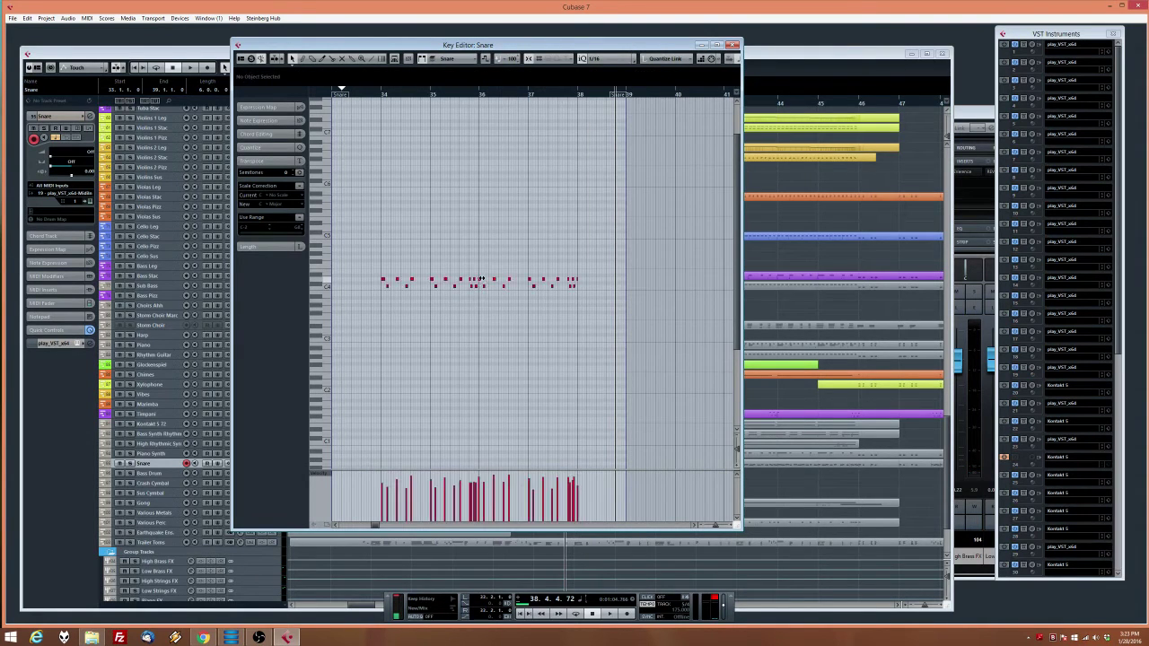
key(ctrl+a)
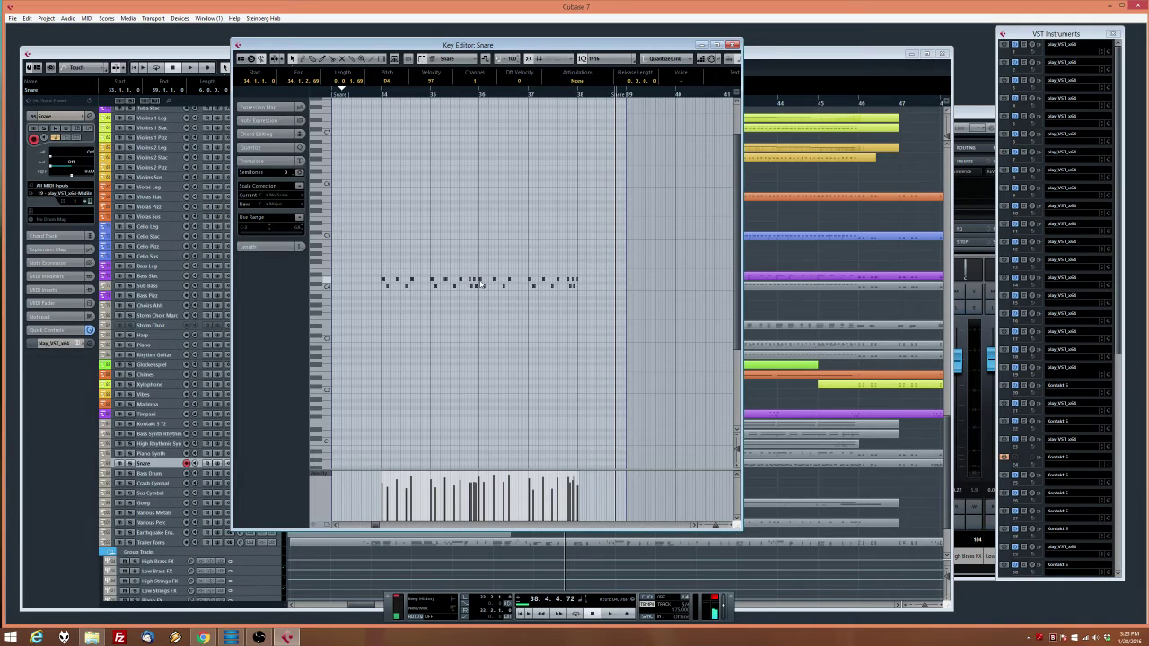
key(q)
Audition the quantized Snare part from just before bar 34 and close the Key Editor
click(380, 87)
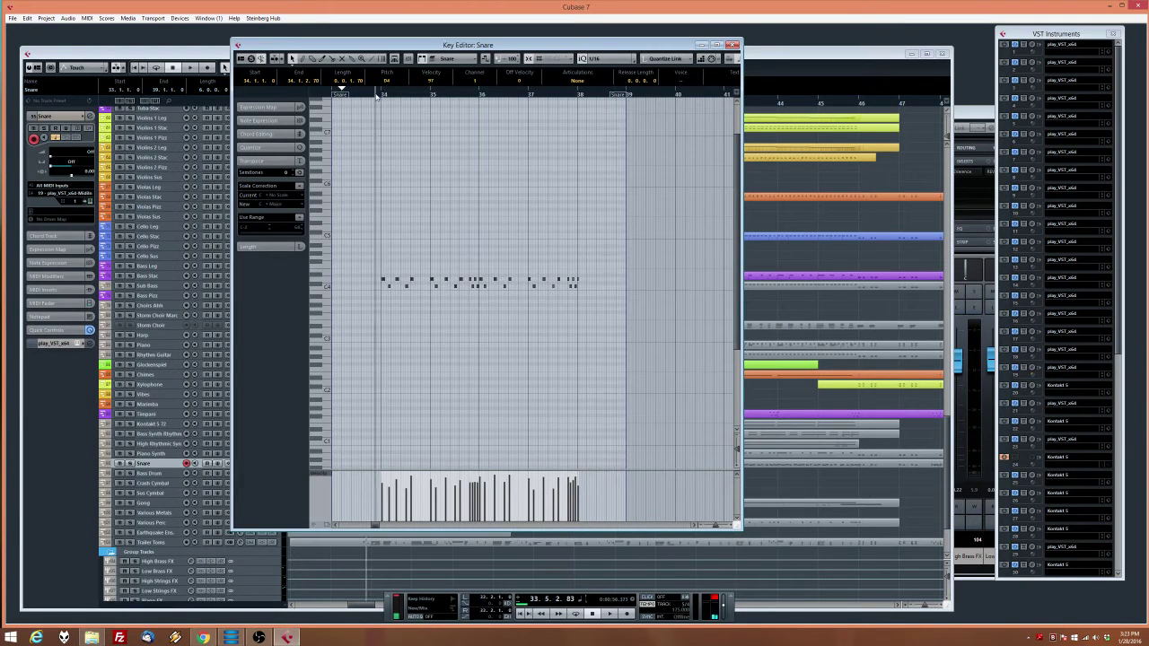
key(space)
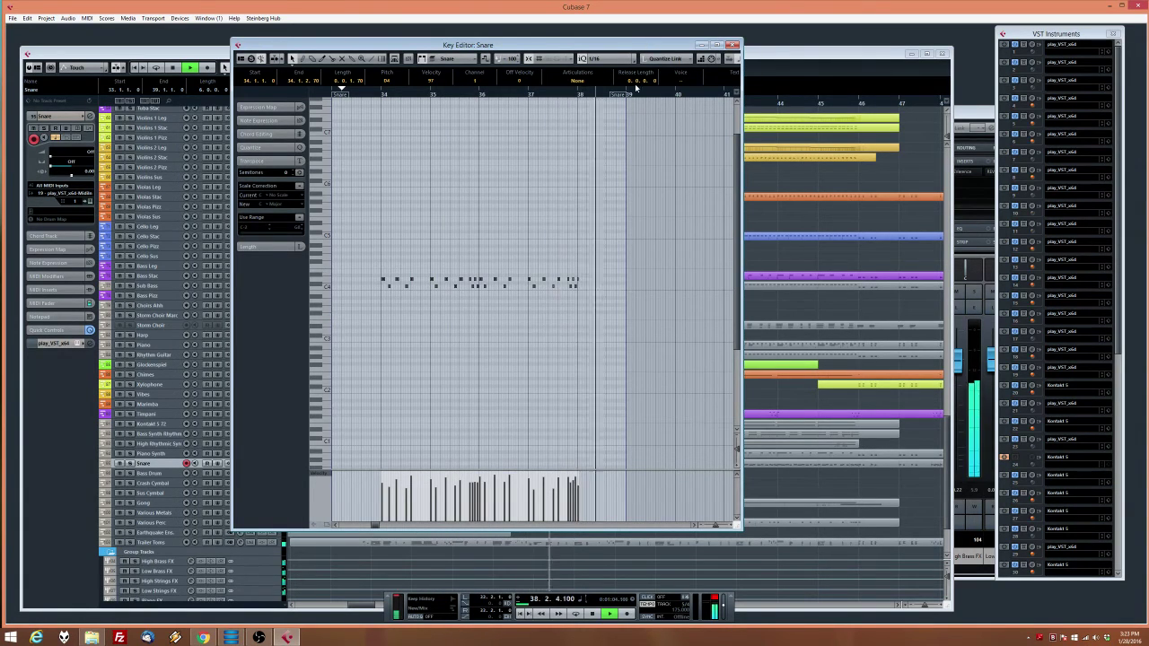
click(731, 45)
Reopen the Snare part, stop playback and select the notes outside the fast clusters leading into bars 36 and 38
double_click(473, 463)
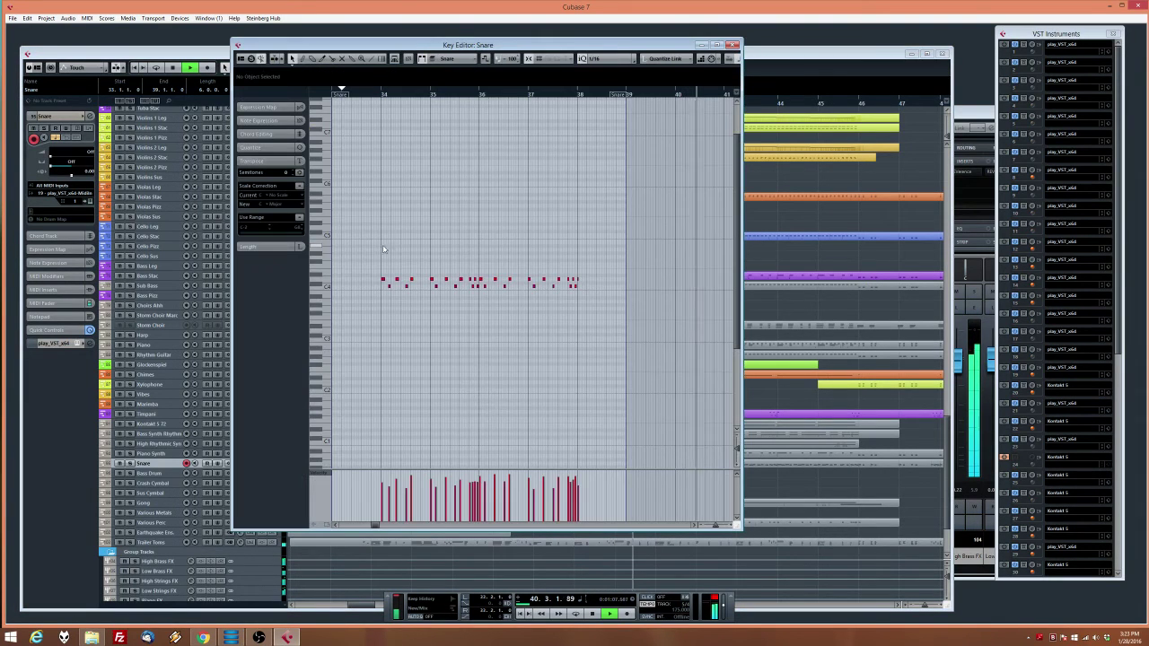
key(space)
drag(374, 247, 462, 303)
drag(487, 268, 562, 296)
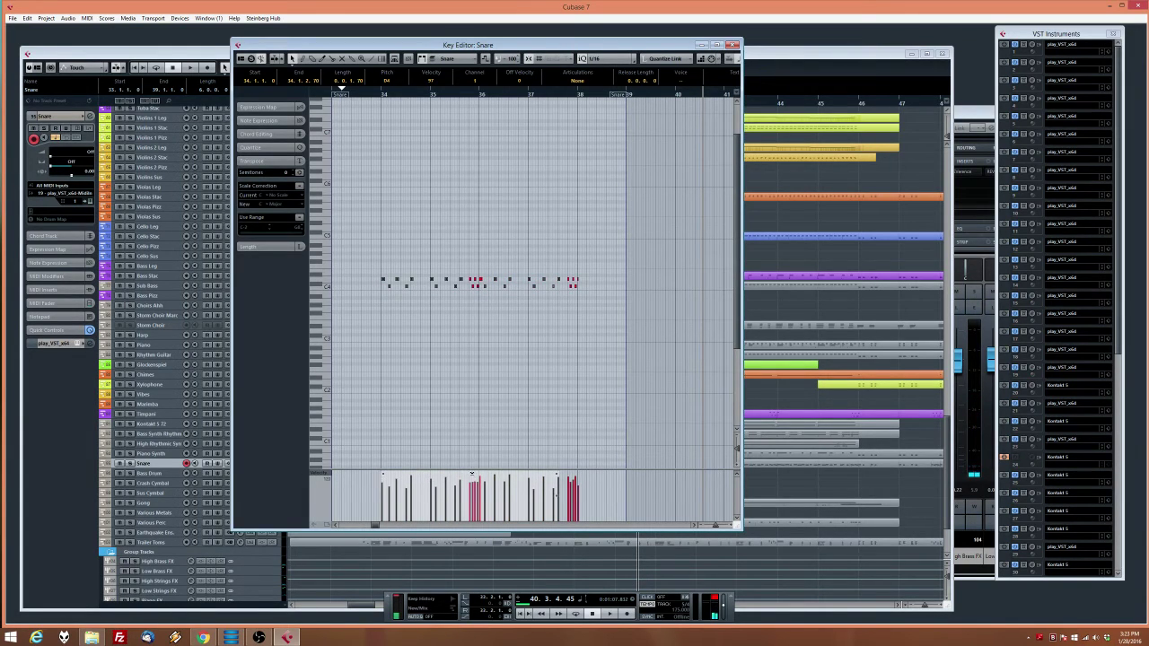
Close the Snare part's editor and play back the arrangement from about bar 31 to review the orchestral tracks
key(space)
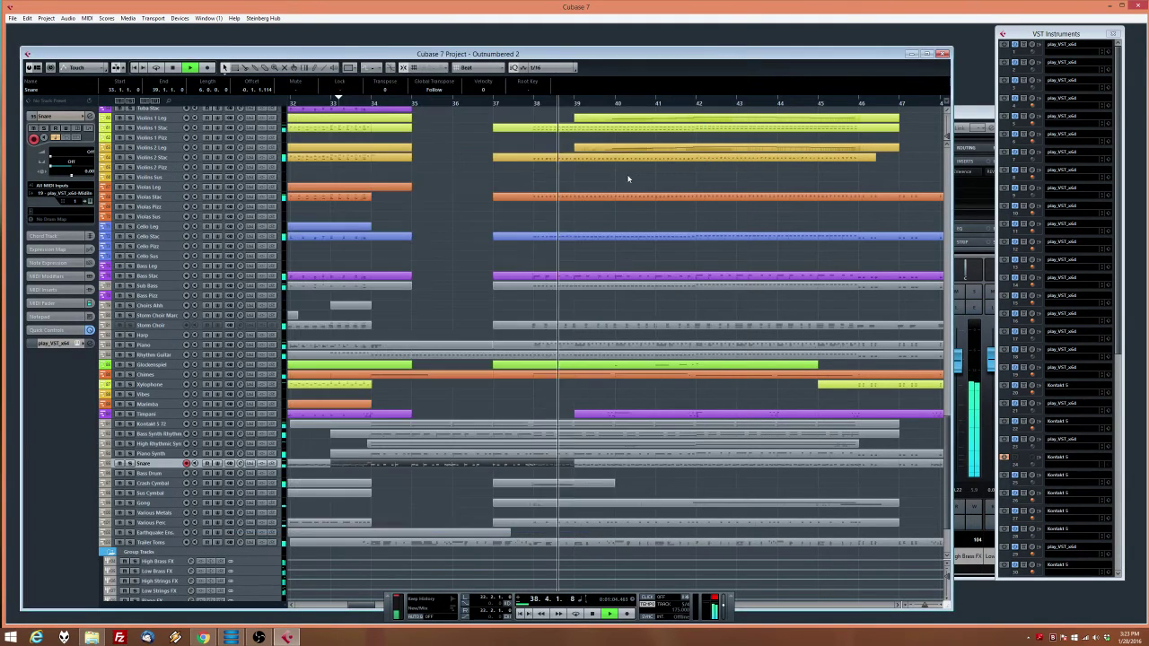
click(733, 44)
scroll(557, 256, up, 5)
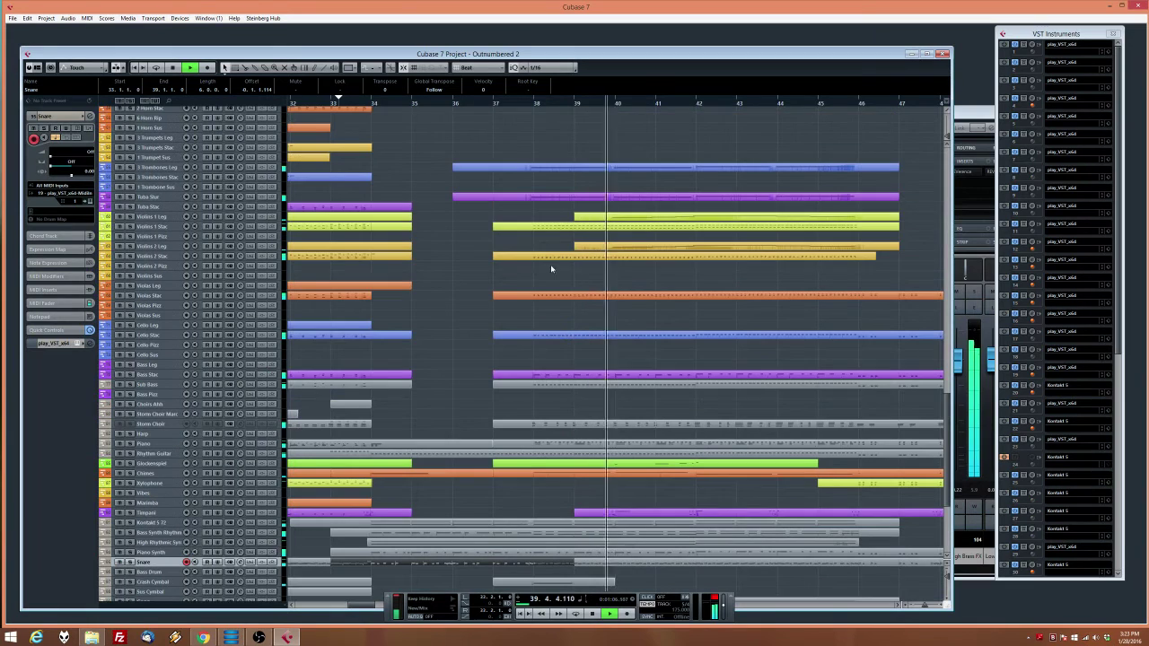
scroll(400, 164, up, 5)
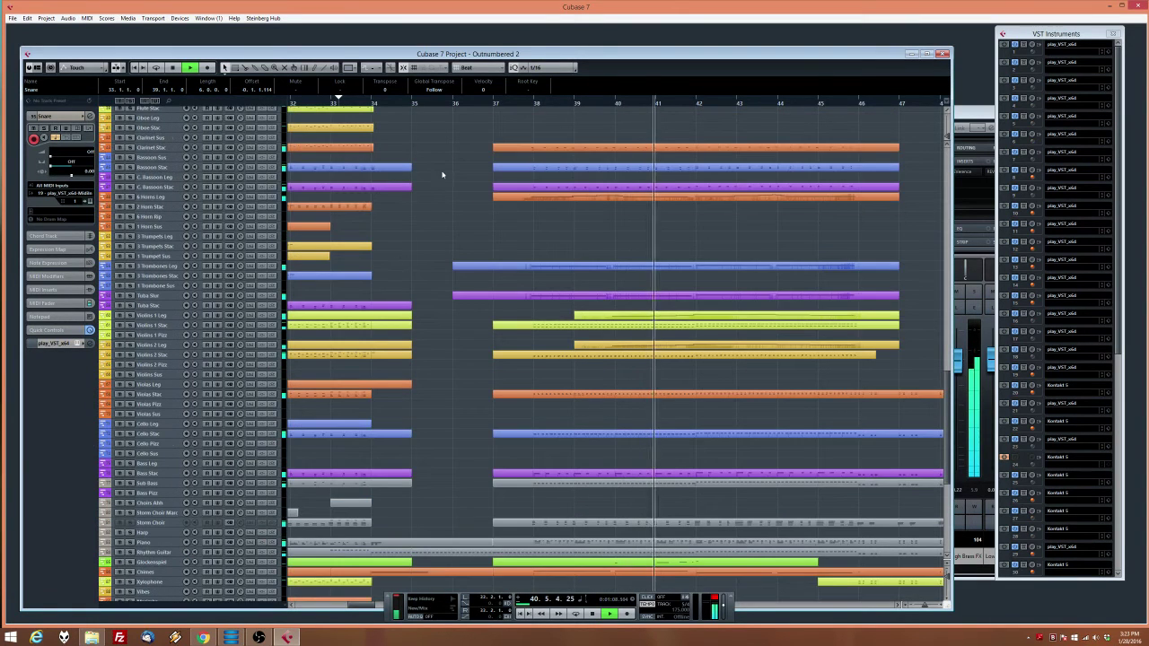
drag(343, 100, 286, 134)
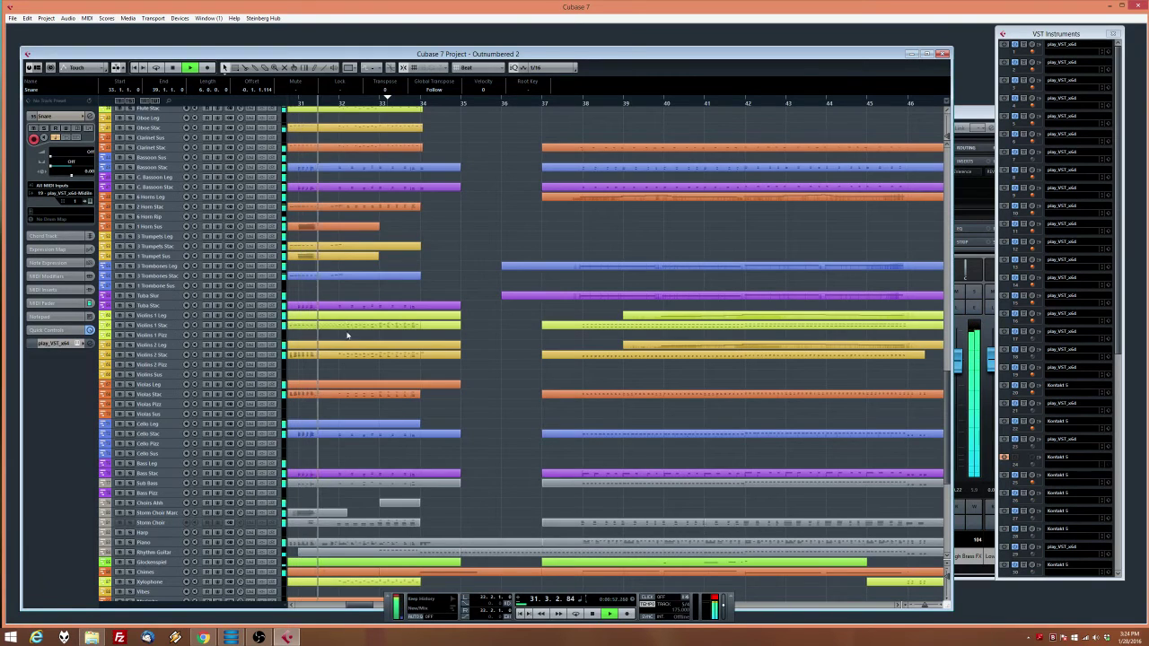
scroll(363, 387, up, 5)
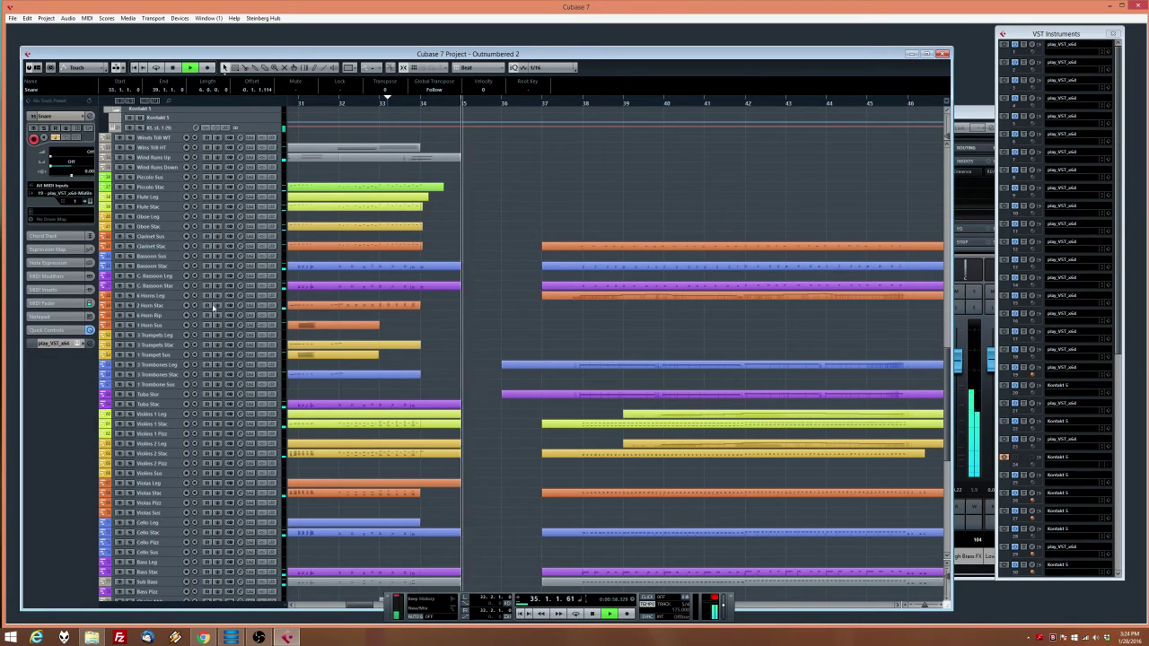
Record a part on the 3 Trumpets Stac track from bar 33 to bar 39 with the metronome on, starting playback at bar 32
click(167, 334)
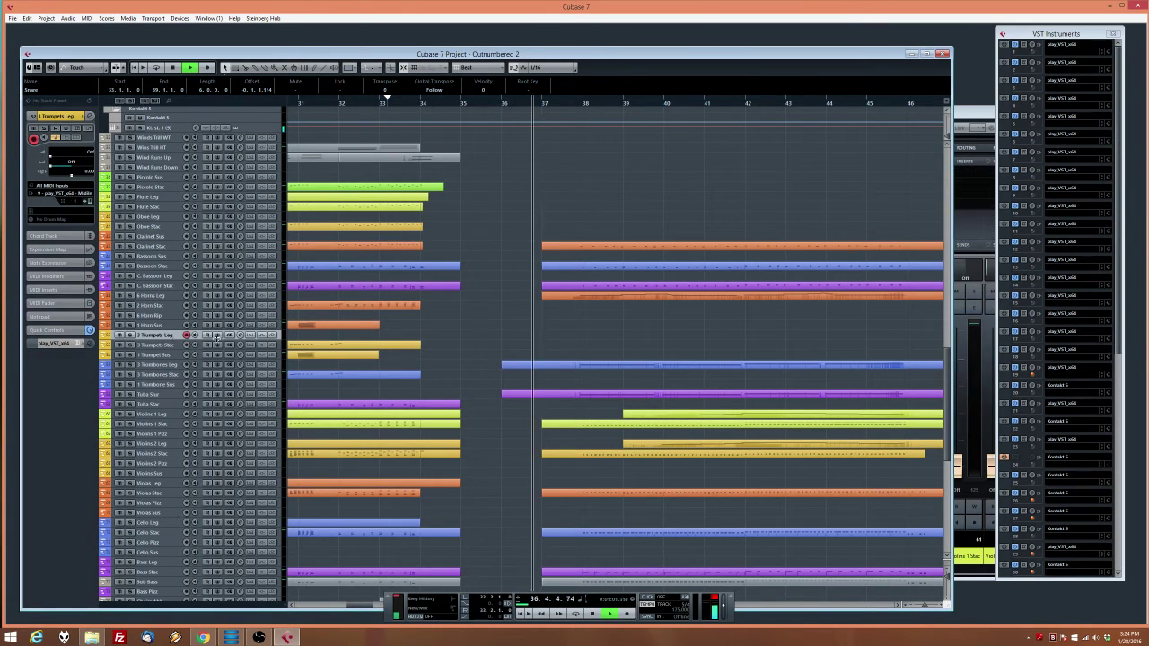
key(space)
click(164, 346)
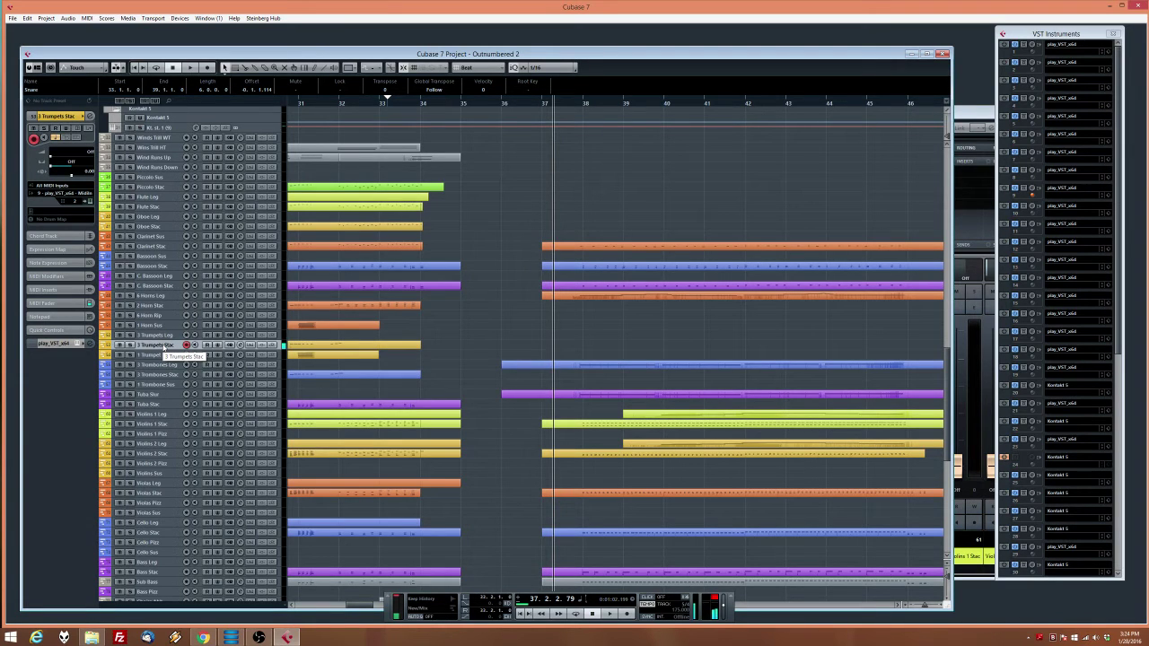
double_click(339, 105)
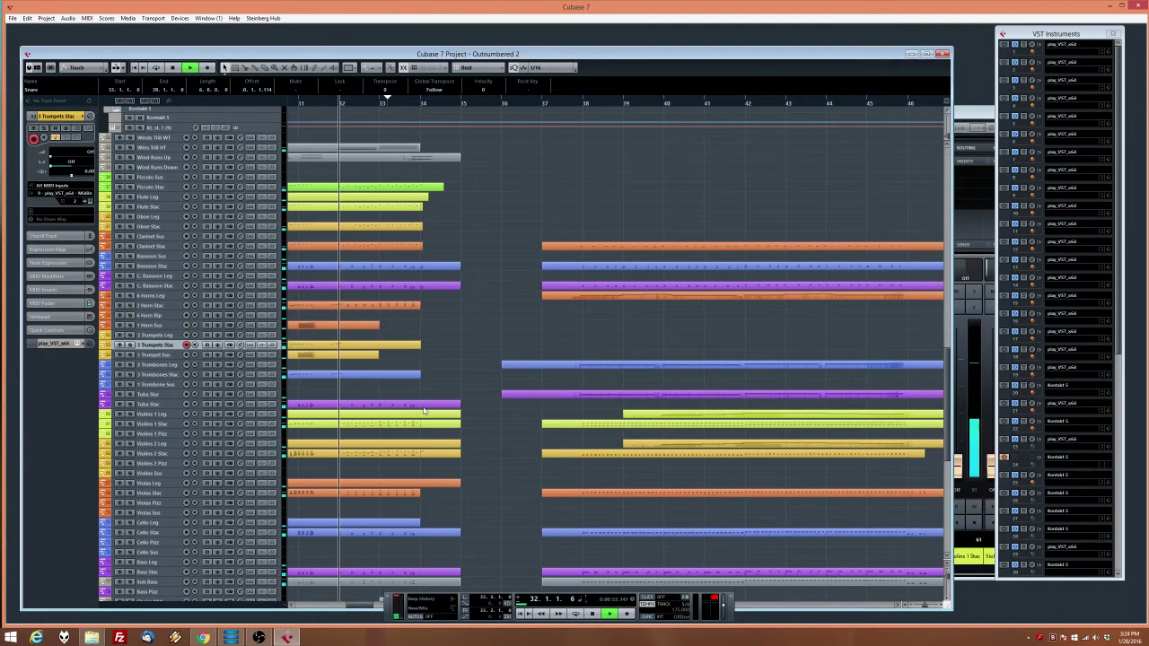
click(646, 598)
click(628, 614)
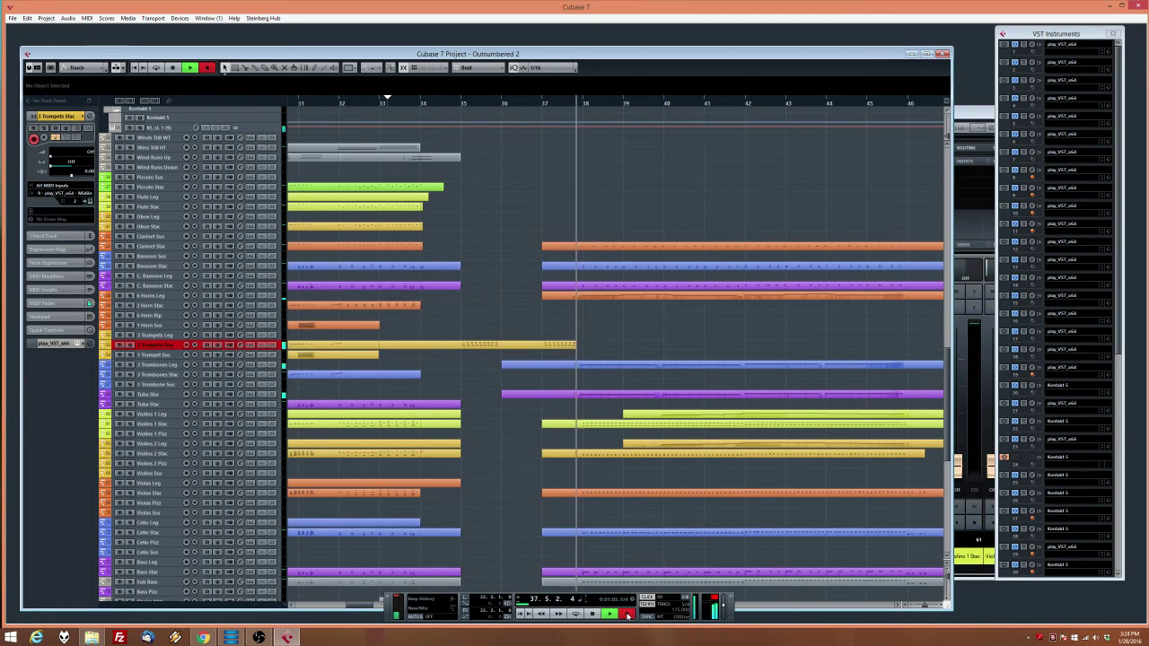
key(space)
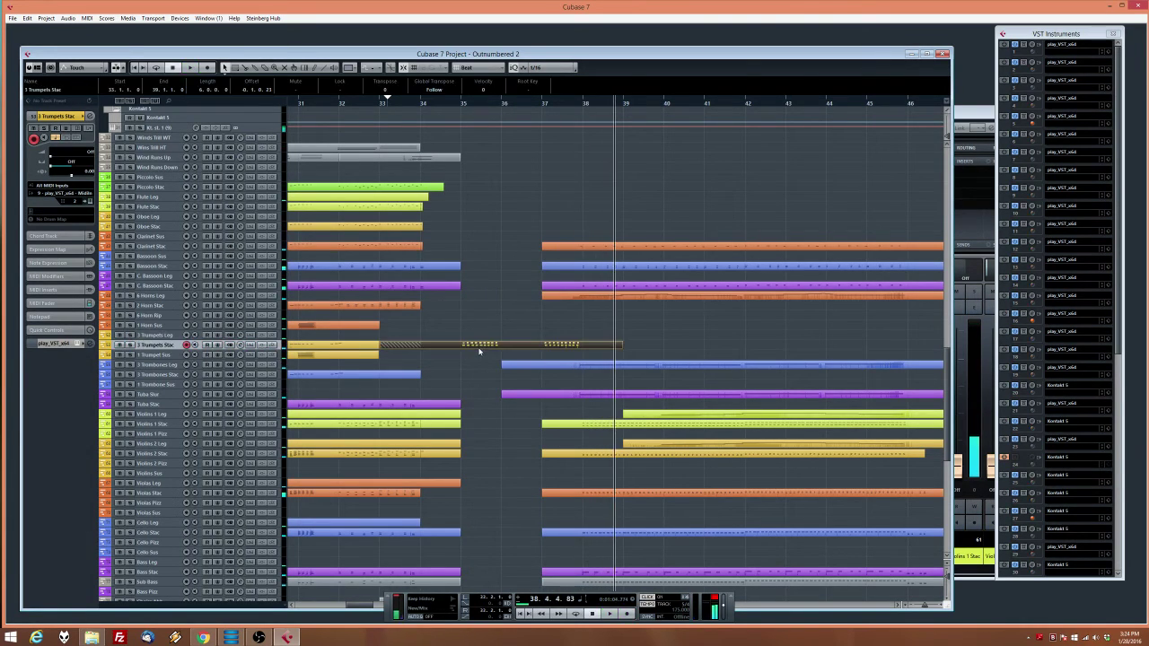
Open the recorded 3 Trumpets Stac part in the Key Editor, zoom in on the notes and select them all
double_click(477, 347)
key(ctrl+a)
drag(603, 329, 376, 241)
key(h)
key(h)
key(h)
key(h)
key(h)
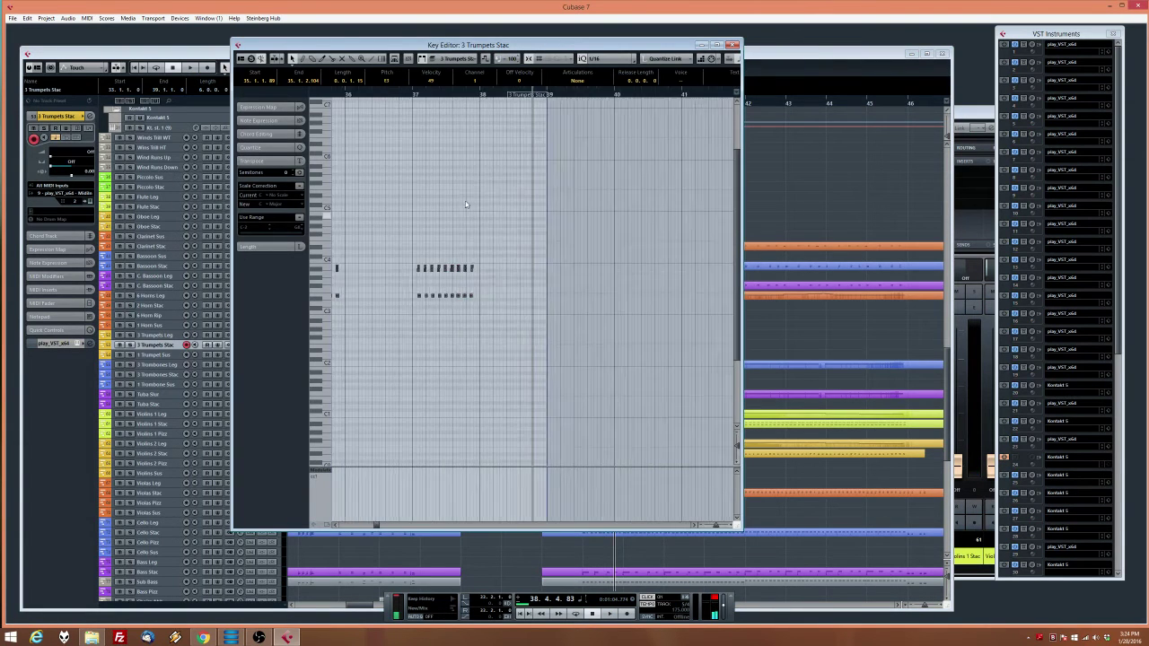
mouse_move(537, 372)
mouse_down()
mouse_move(247, 254)
mouse_move(435, 239)
mouse_up()
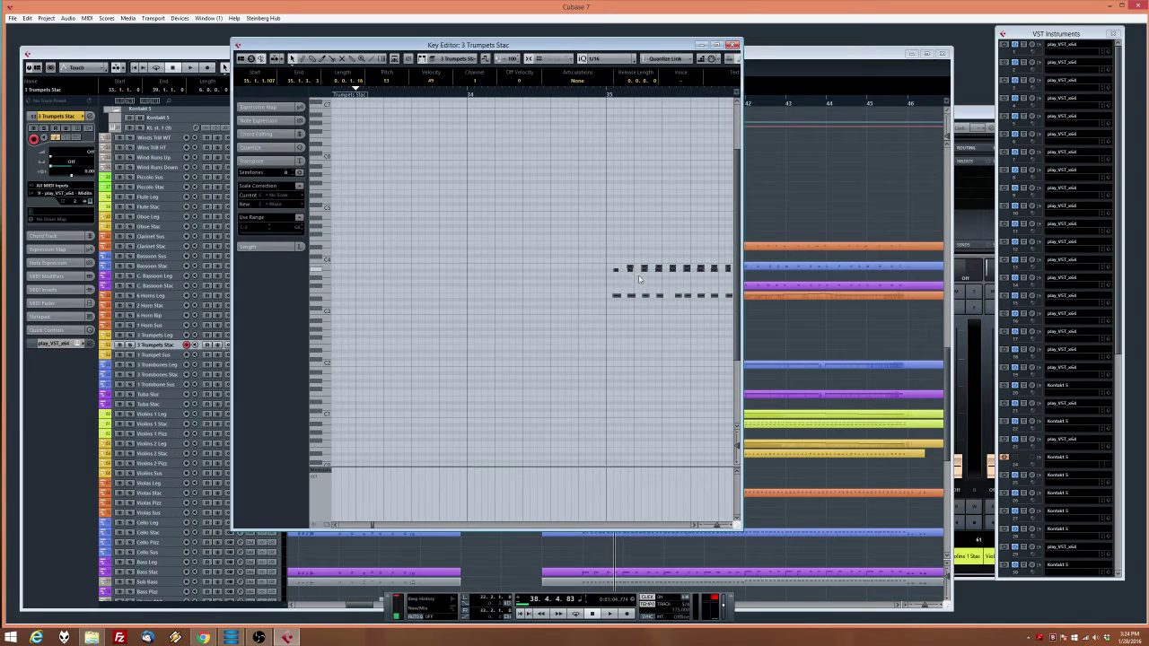
Set the quantize value to 1/8, quantize the recorded trumpet notes and shift them all slightly later
click(614, 59)
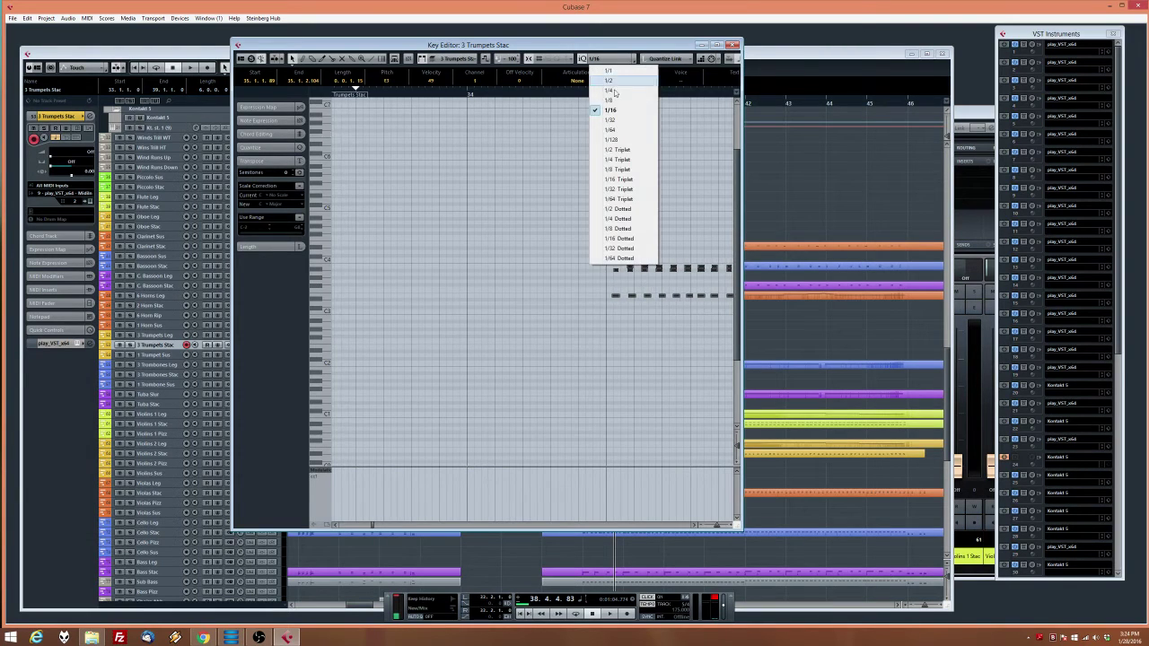
click(616, 104)
key(q)
key(q)
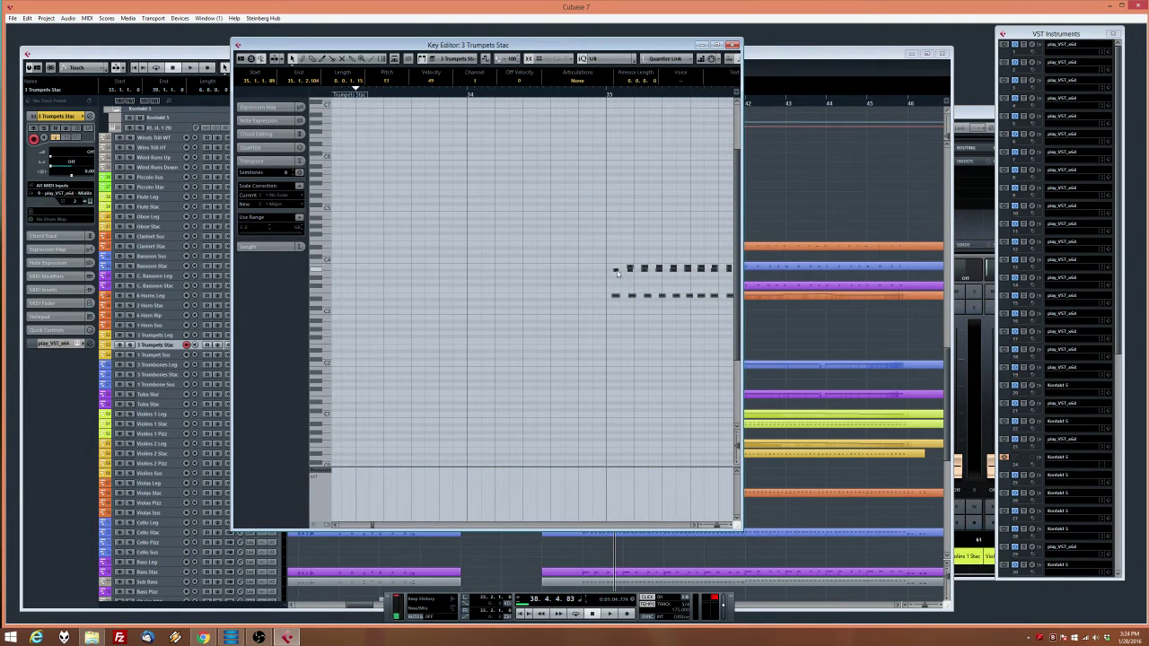
key(q)
Play the trumpet part from just before bar 35 with the metronome turned off
click(592, 94)
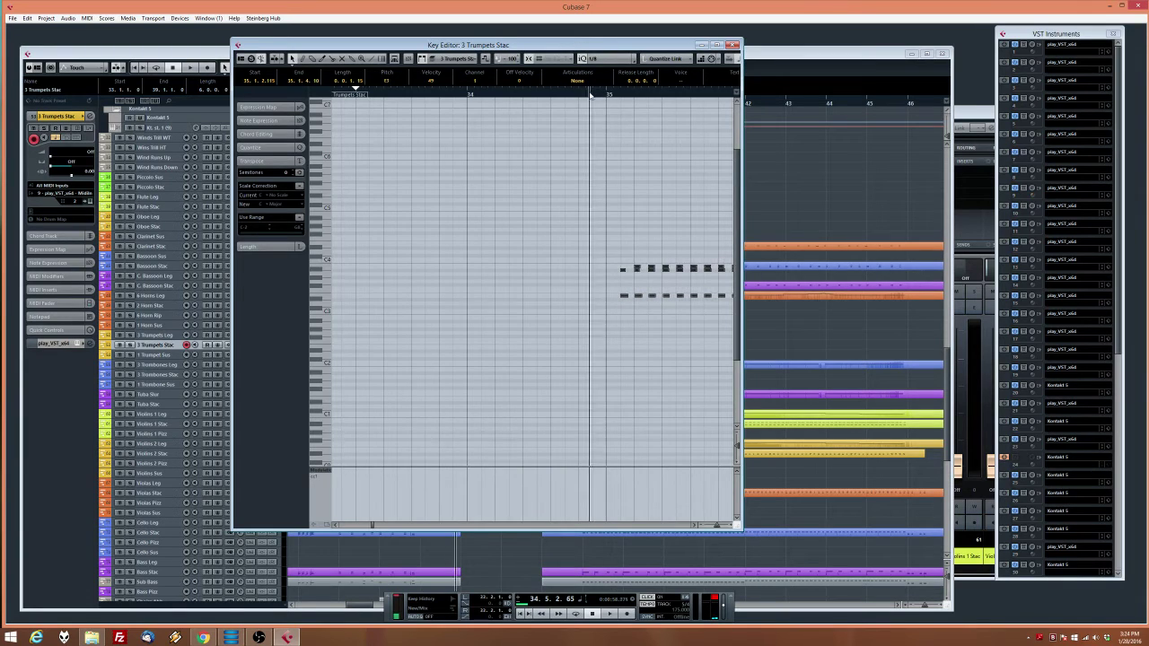
key(space)
click(647, 597)
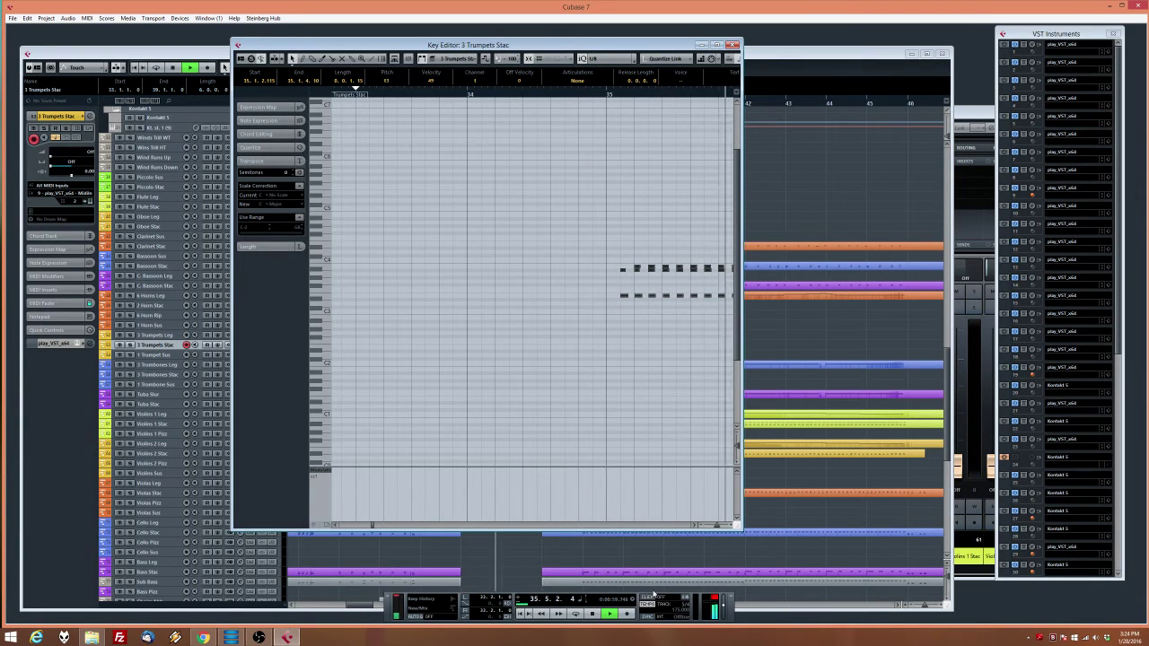
click(684, 390)
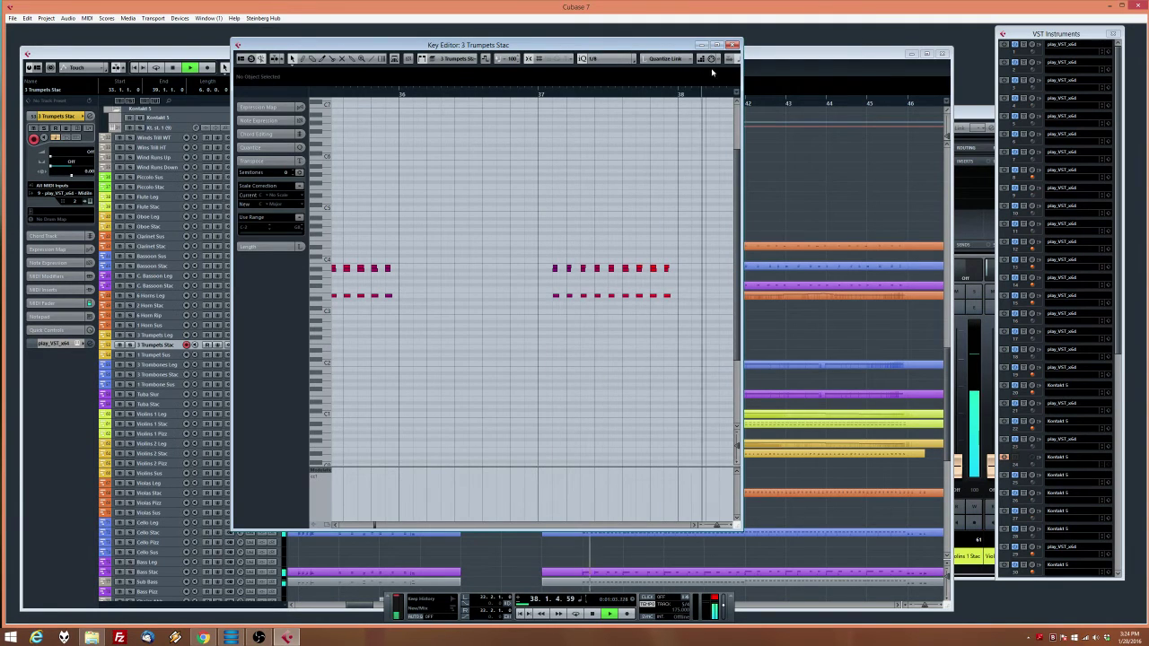
Close the trumpet part's editor, replay the arrangement from about bar 31 and make Violins 1 Leg the active track
click(732, 45)
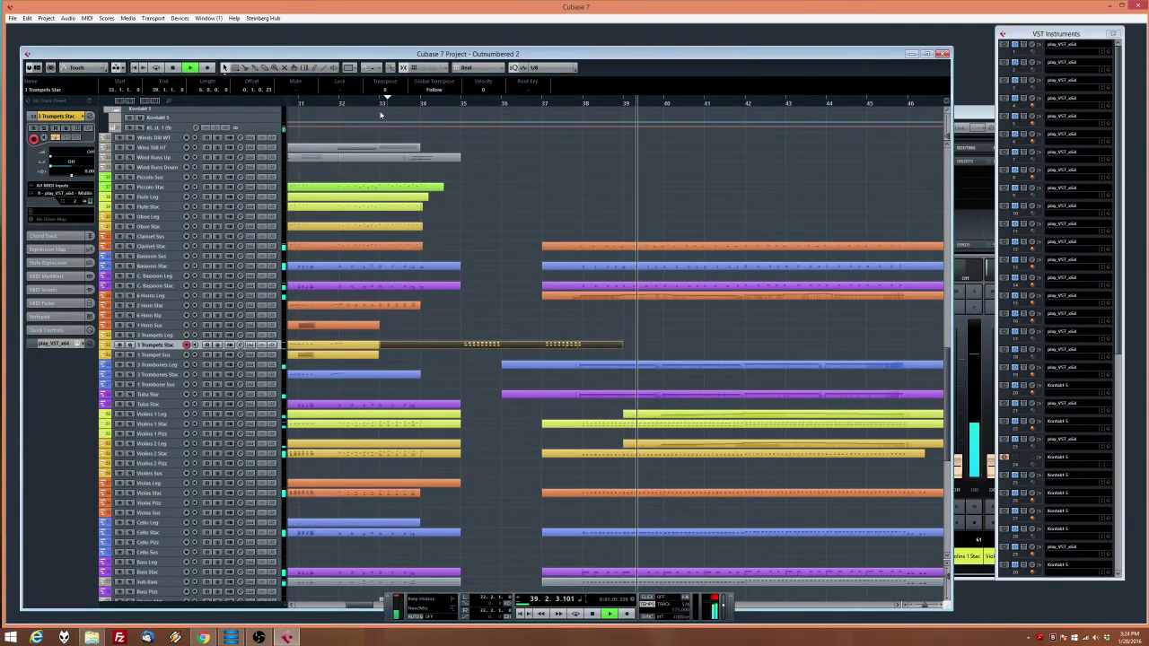
drag(361, 103, 319, 103)
scroll(297, 410, down, 1)
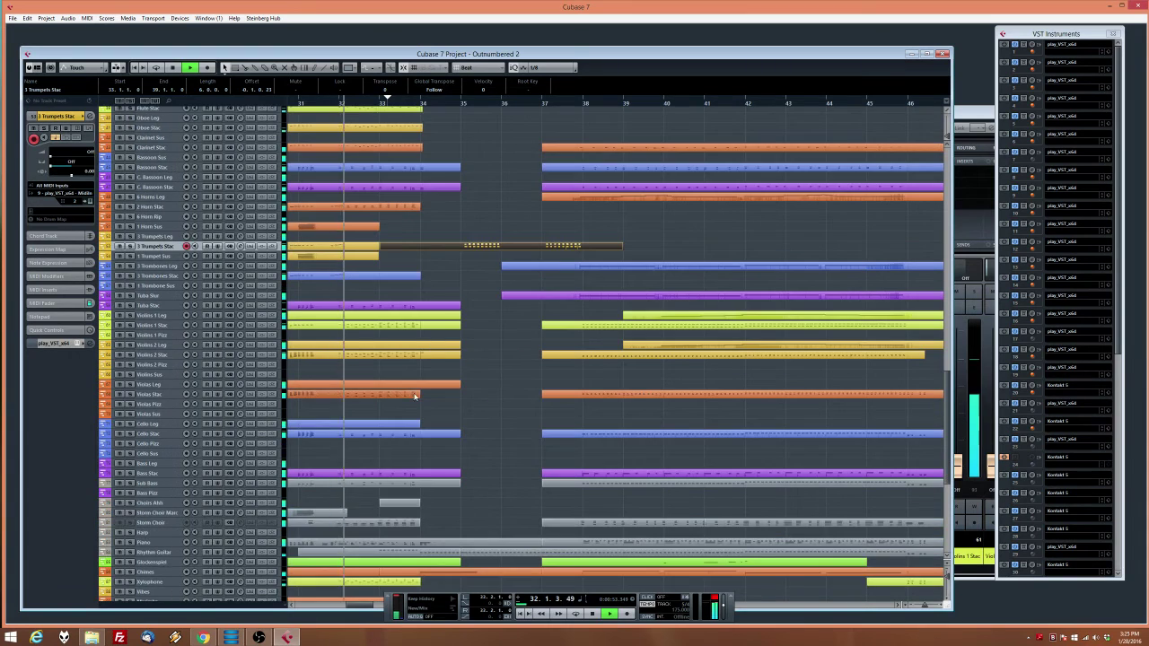
scroll(297, 410, down, 1)
scroll(181, 339, up, 1)
click(164, 315)
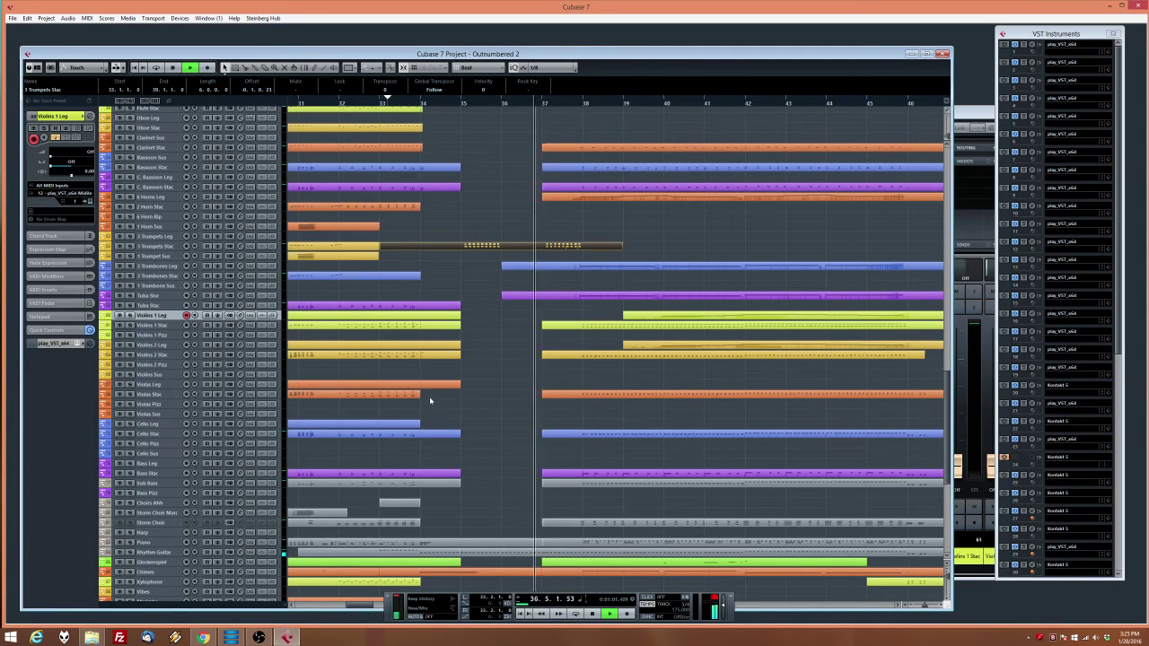
scroll(448, 402, down, 5)
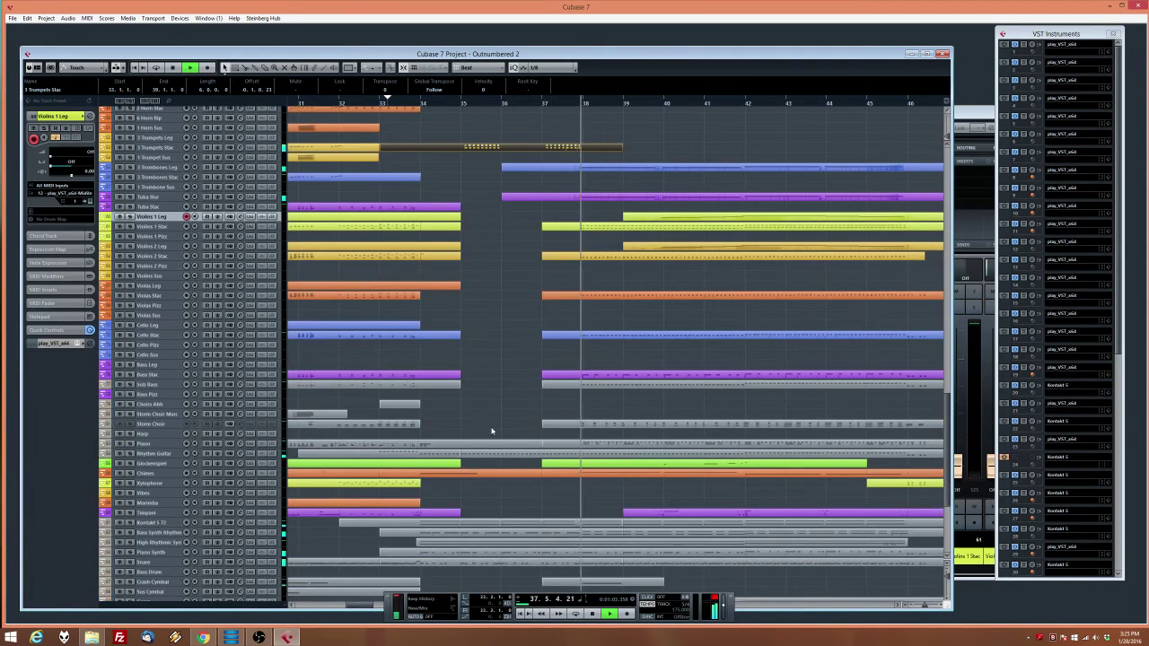
scroll(532, 404, down, 5)
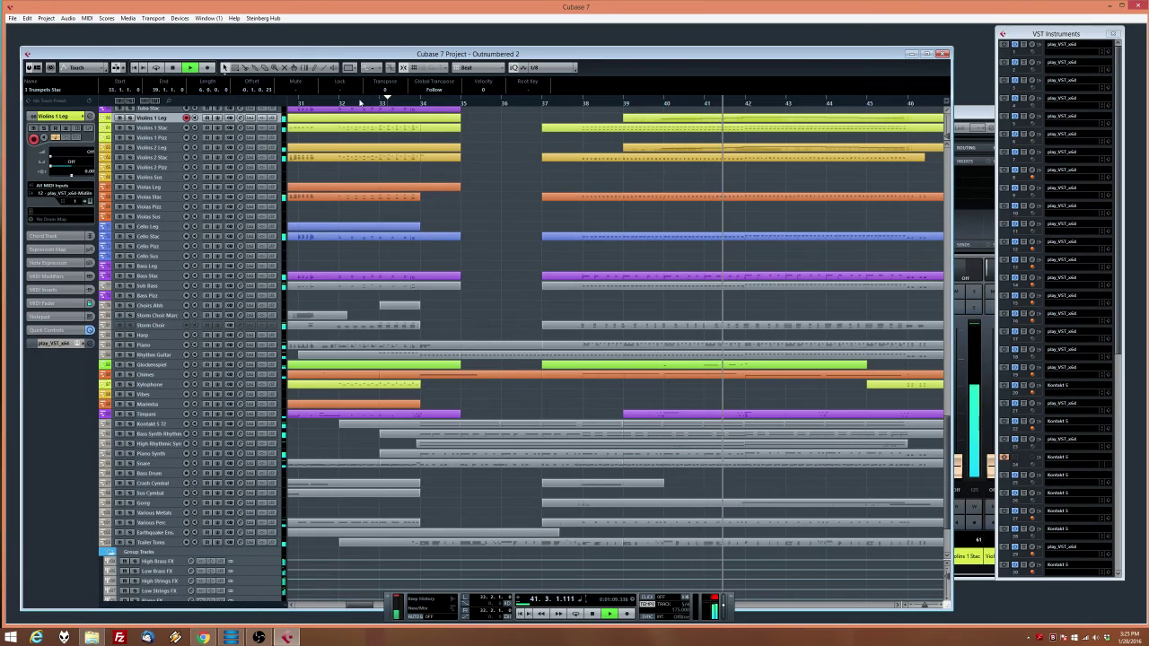
Replay from about bar 31 and record a Timpani part across the gap from bar 35 to bar 39
drag(365, 100, 316, 114)
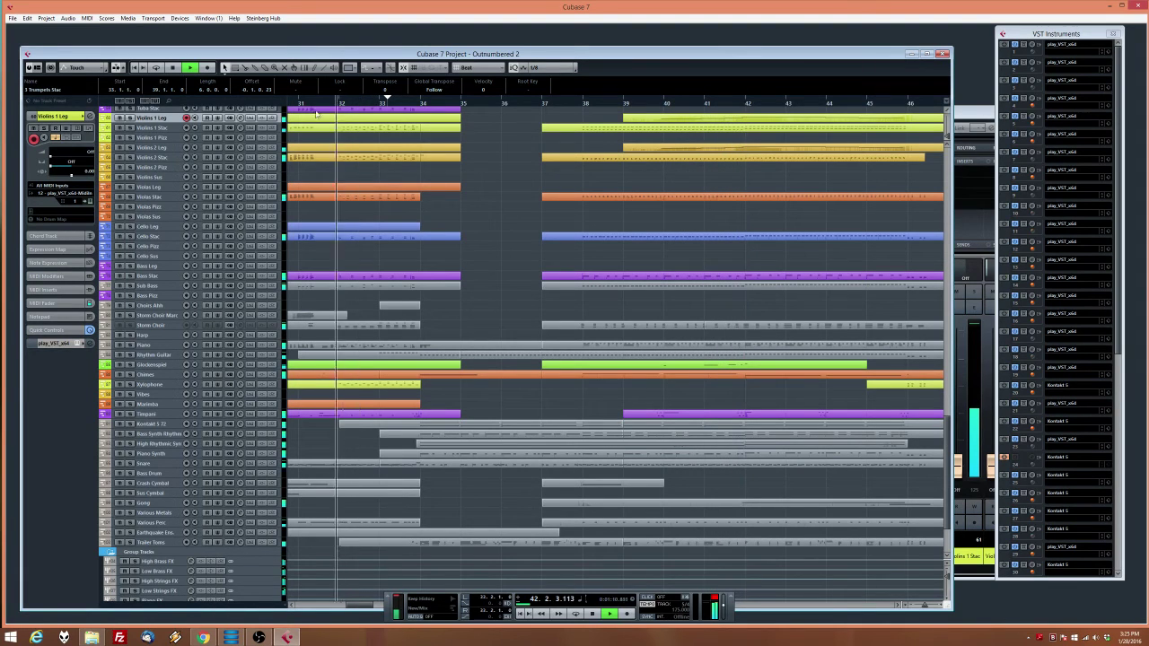
click(165, 414)
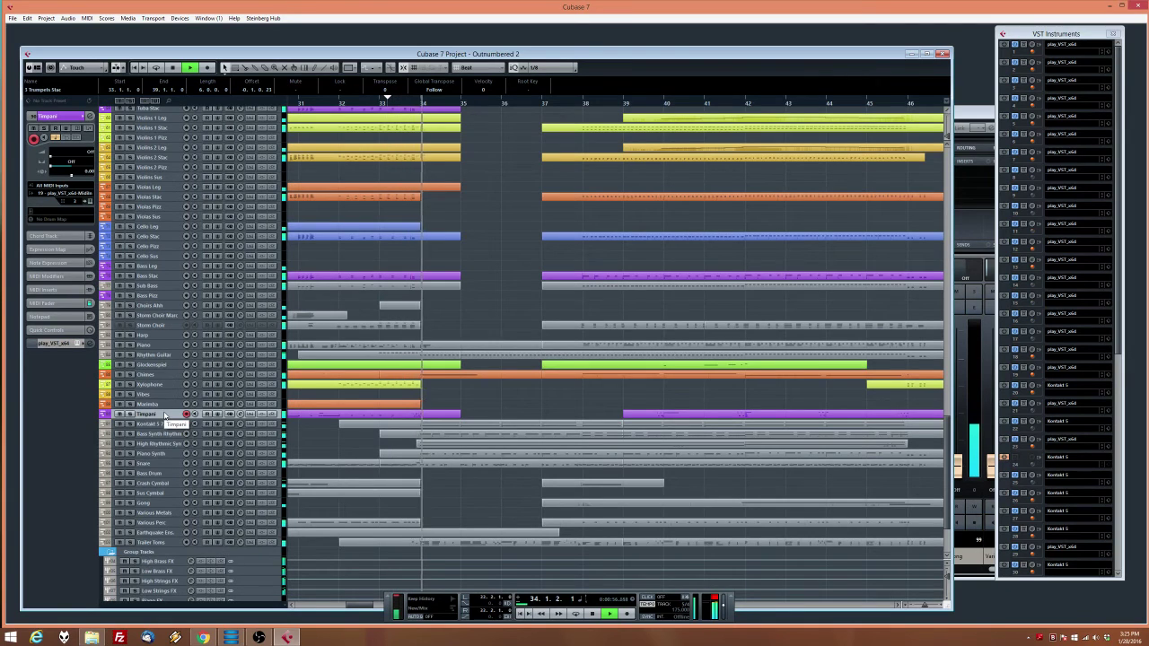
click(627, 614)
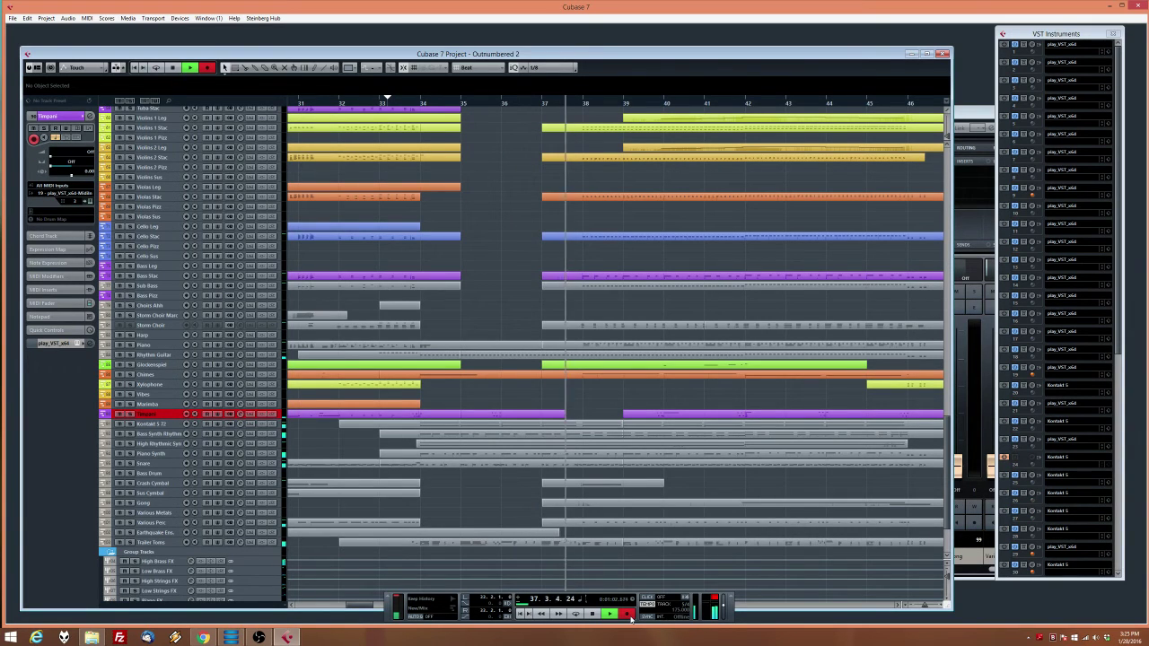
click(629, 615)
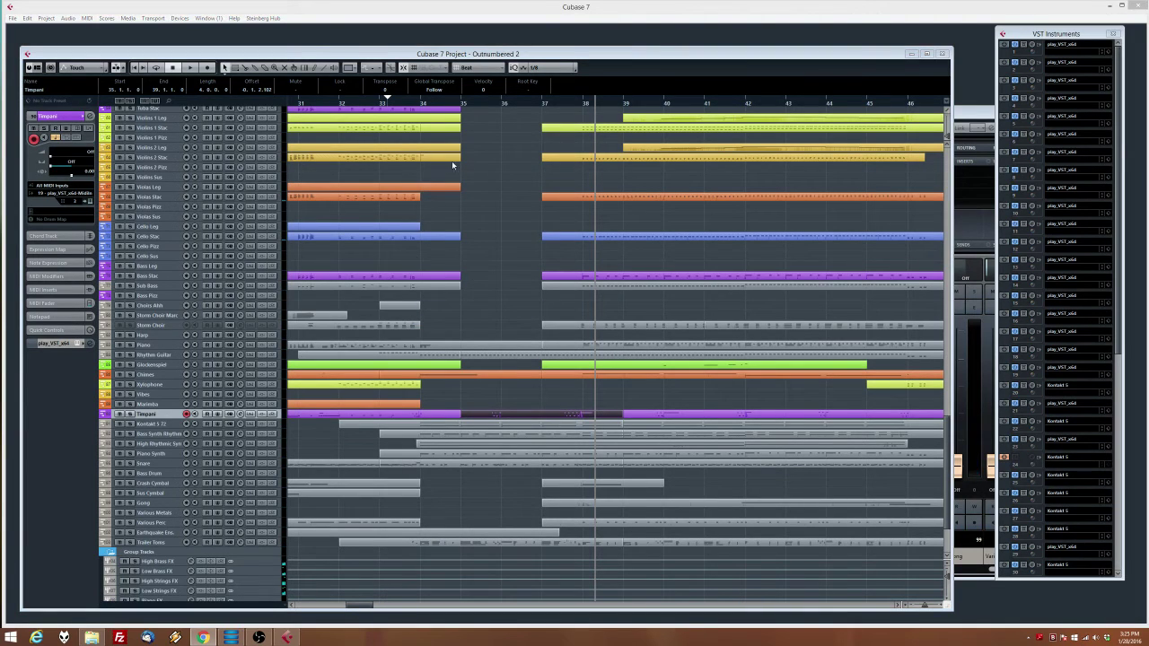
Record a part on the Xylophone track from bar 33 to bar 39, starting playback at about bar 31
click(321, 102)
click(151, 385)
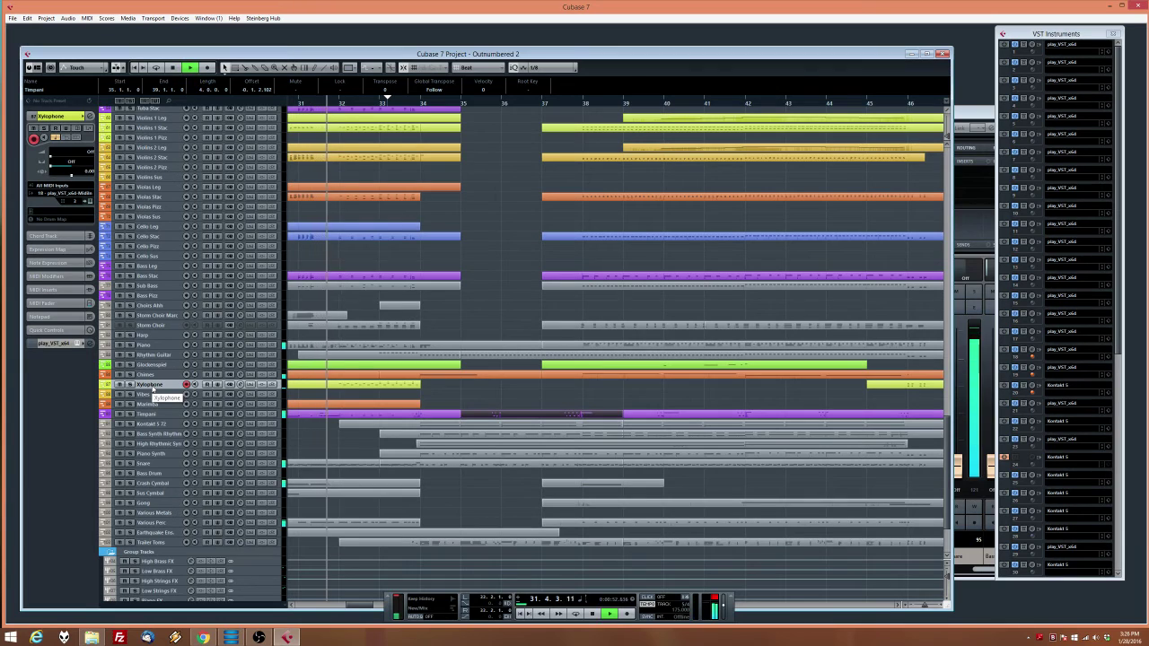
click(627, 614)
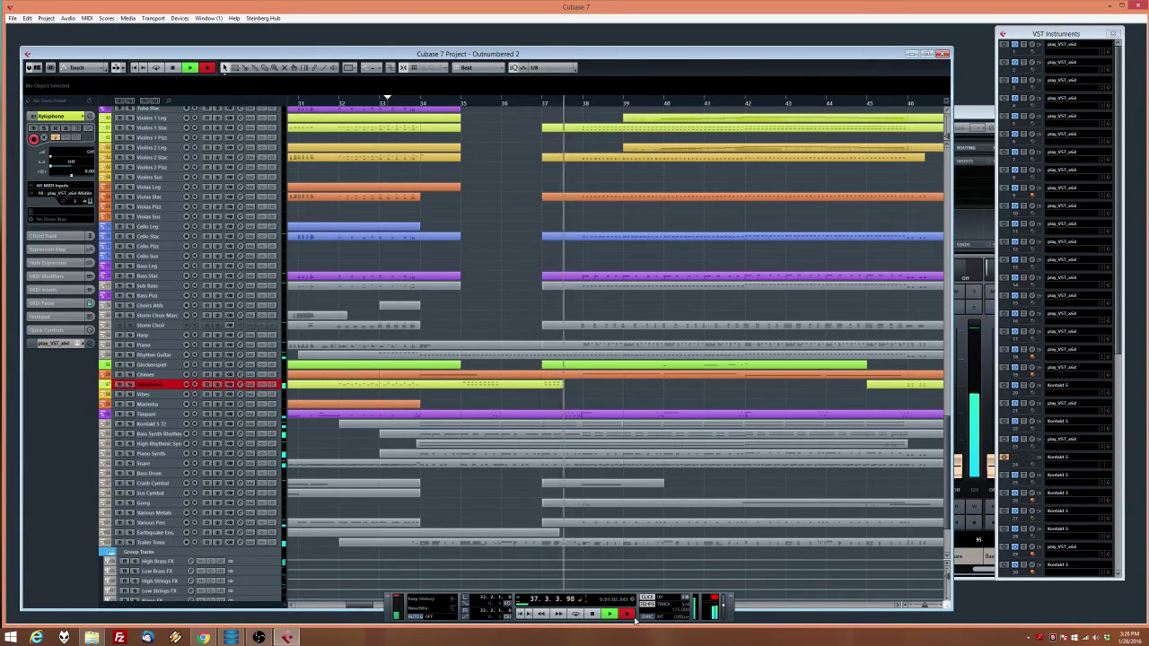
key(space)
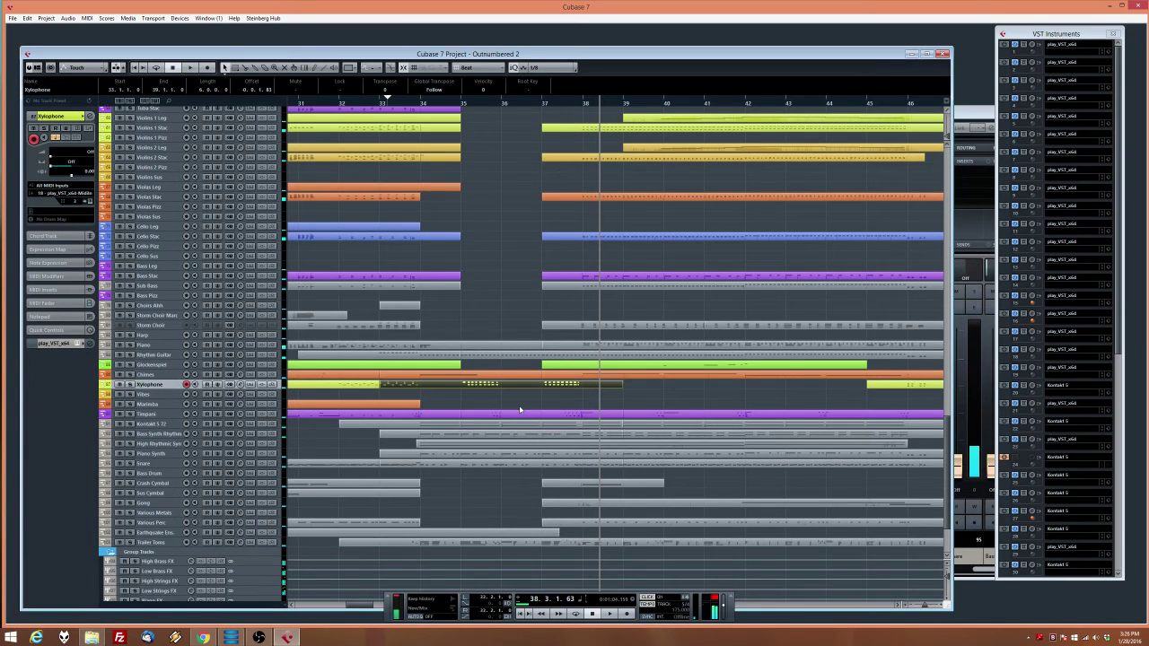
Shift all notes of the recorded Xylophone part slightly later in the Key Editor and close the editor
double_click(518, 387)
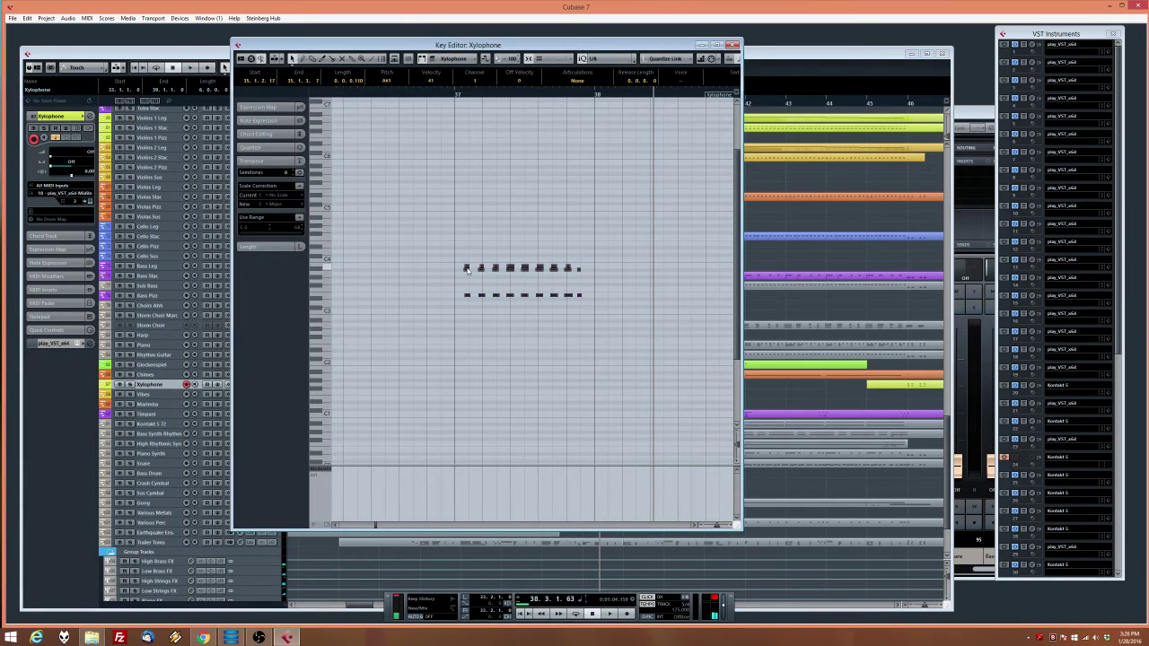
drag(468, 271, 471, 271)
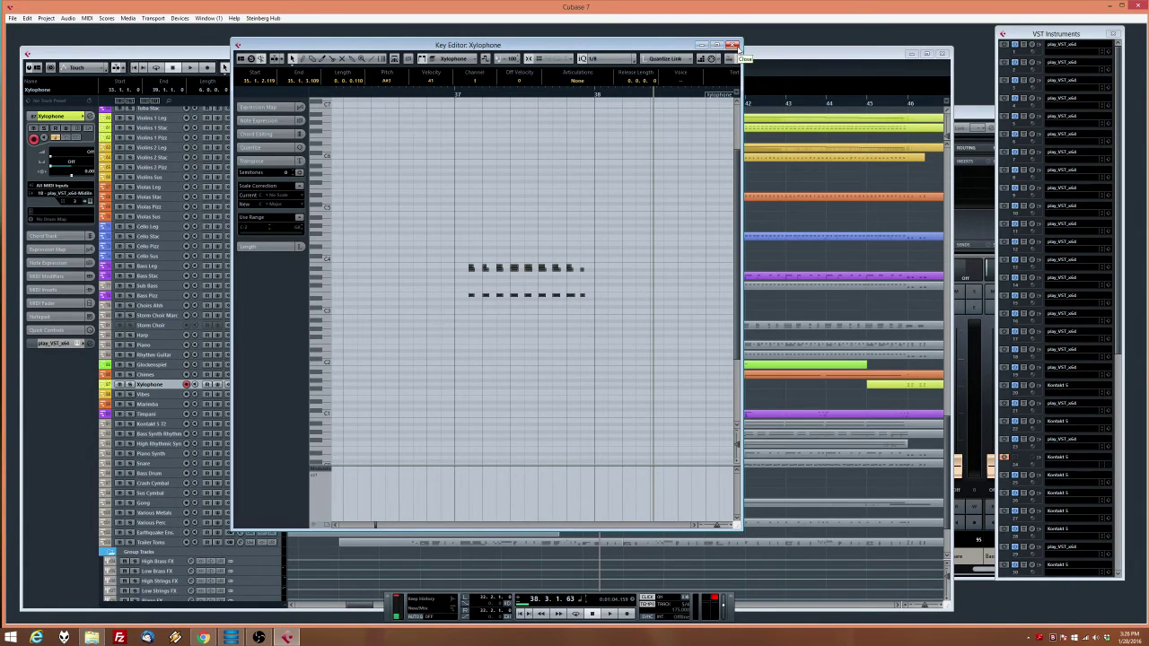
click(733, 45)
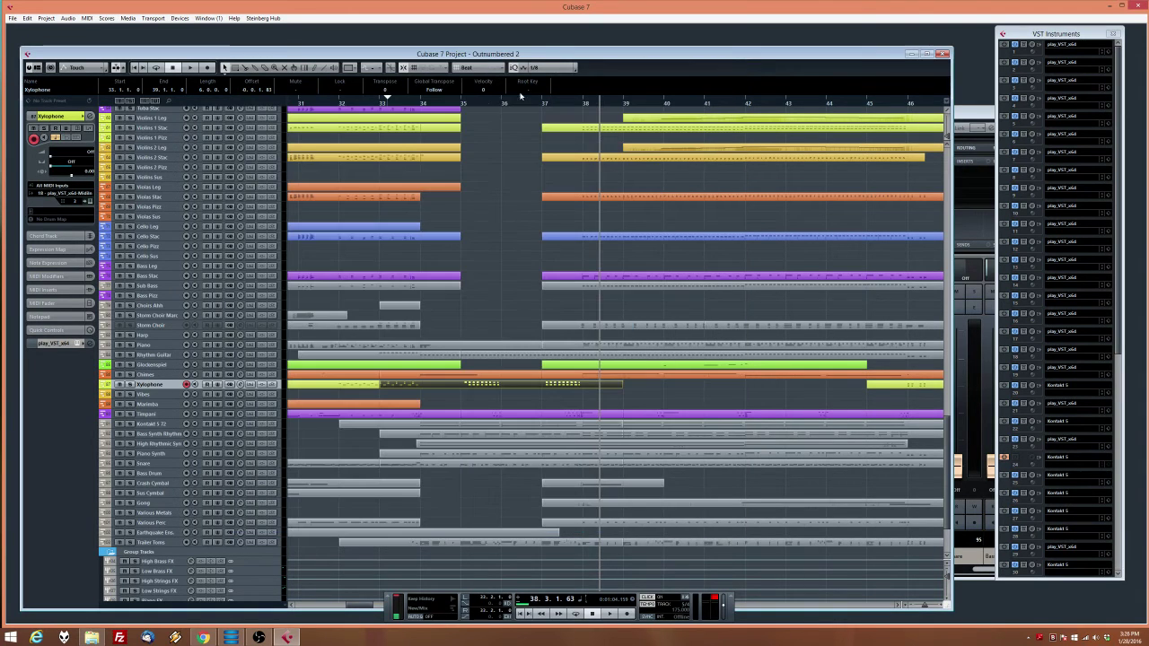
Play the passage from about the middle of bar 33, make Chimes the active track and replay it from the same position
click(401, 103)
key(space)
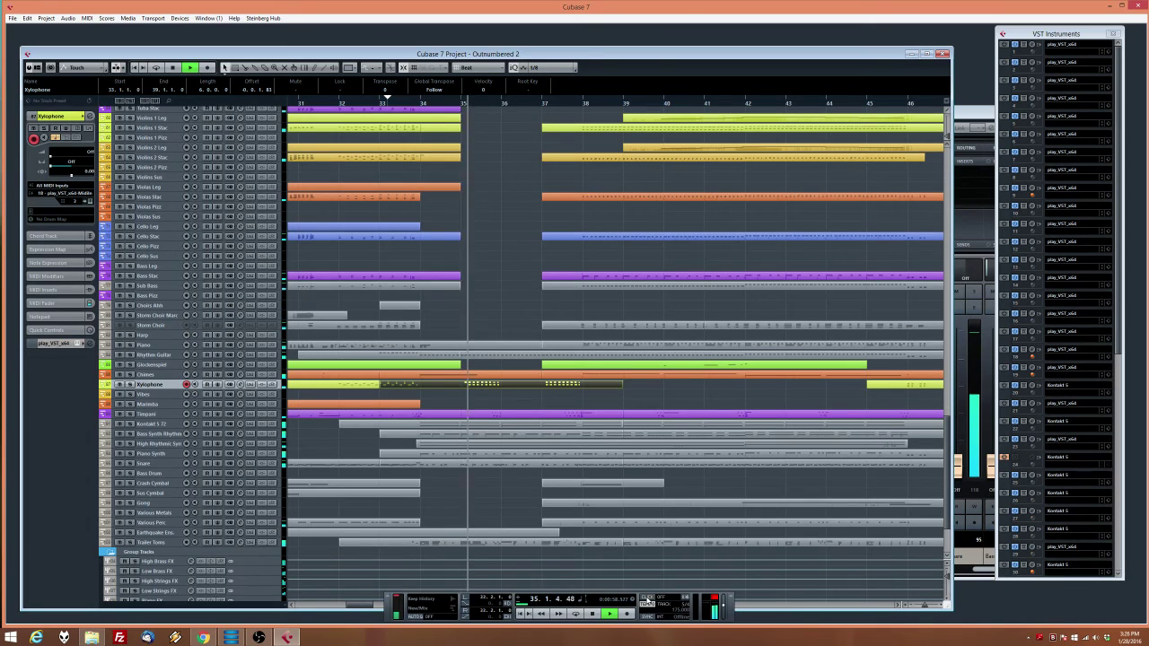
click(154, 375)
key(space)
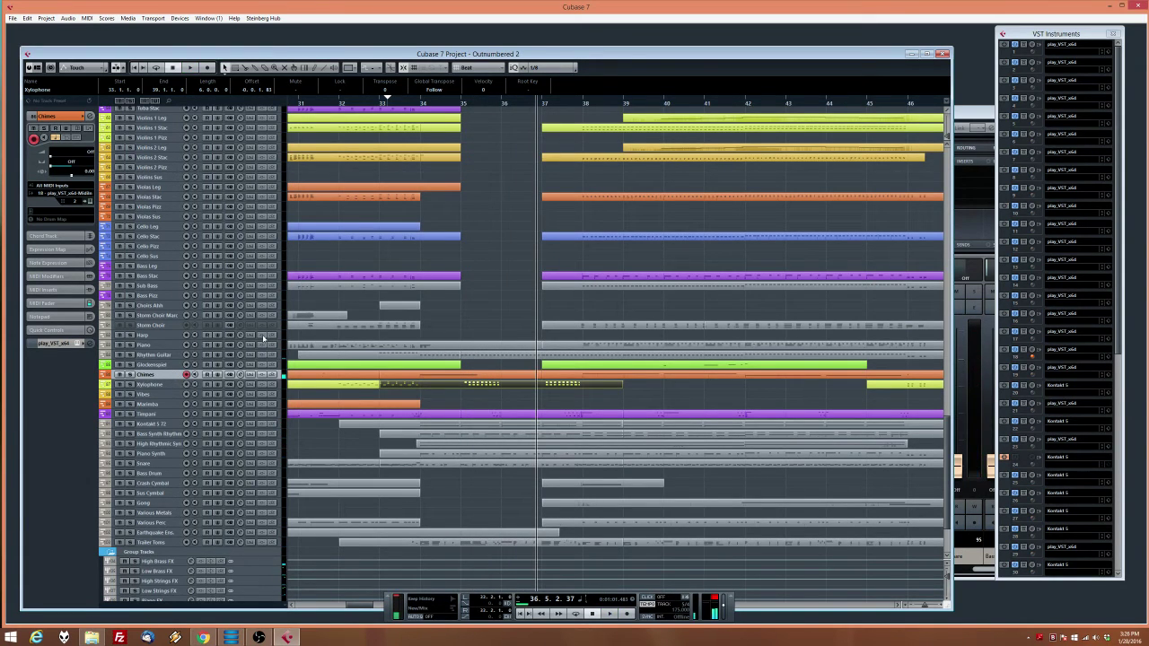
click(401, 104)
key(space)
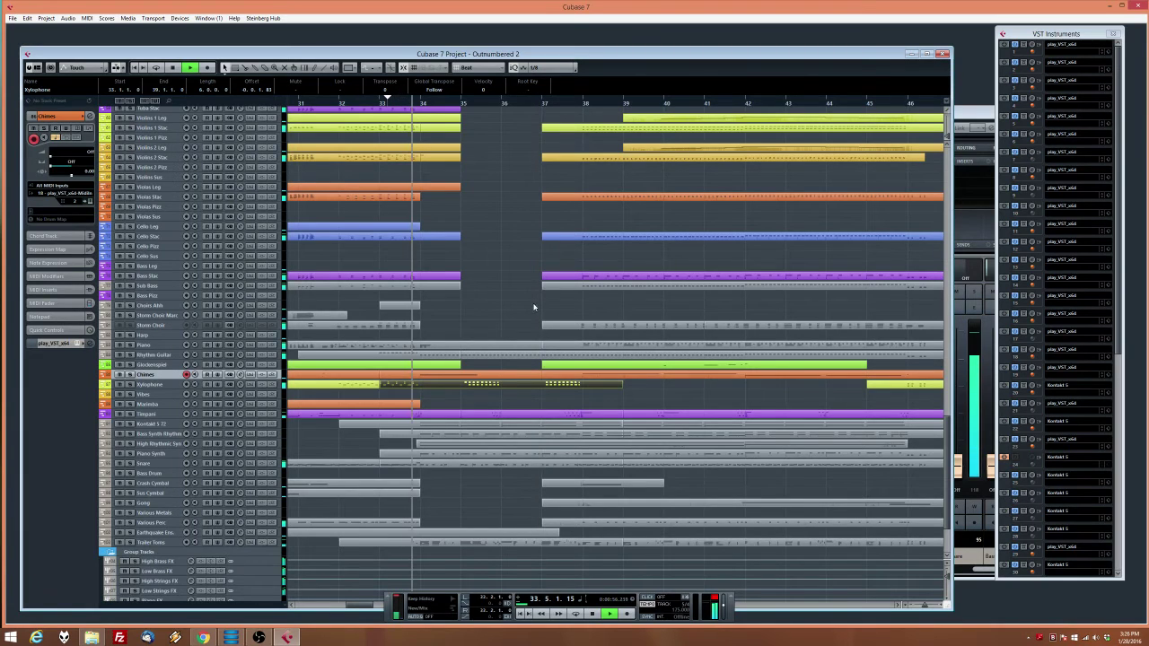
Record a part on the Chimes track from bar 35 to bar 37
click(629, 614)
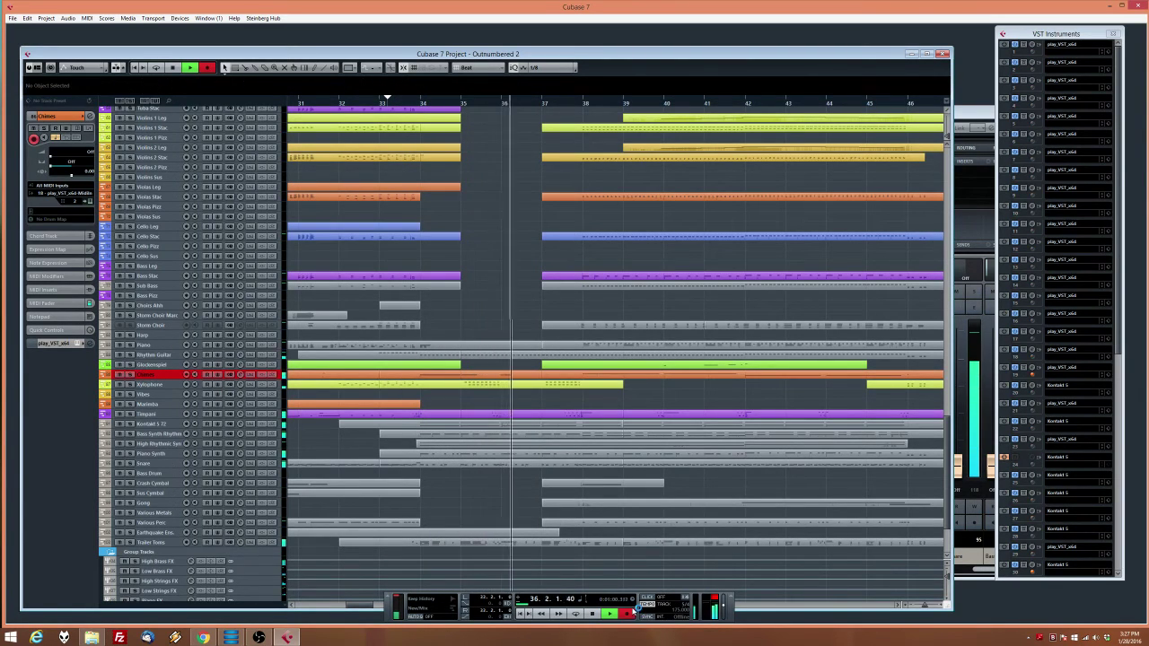
key(space)
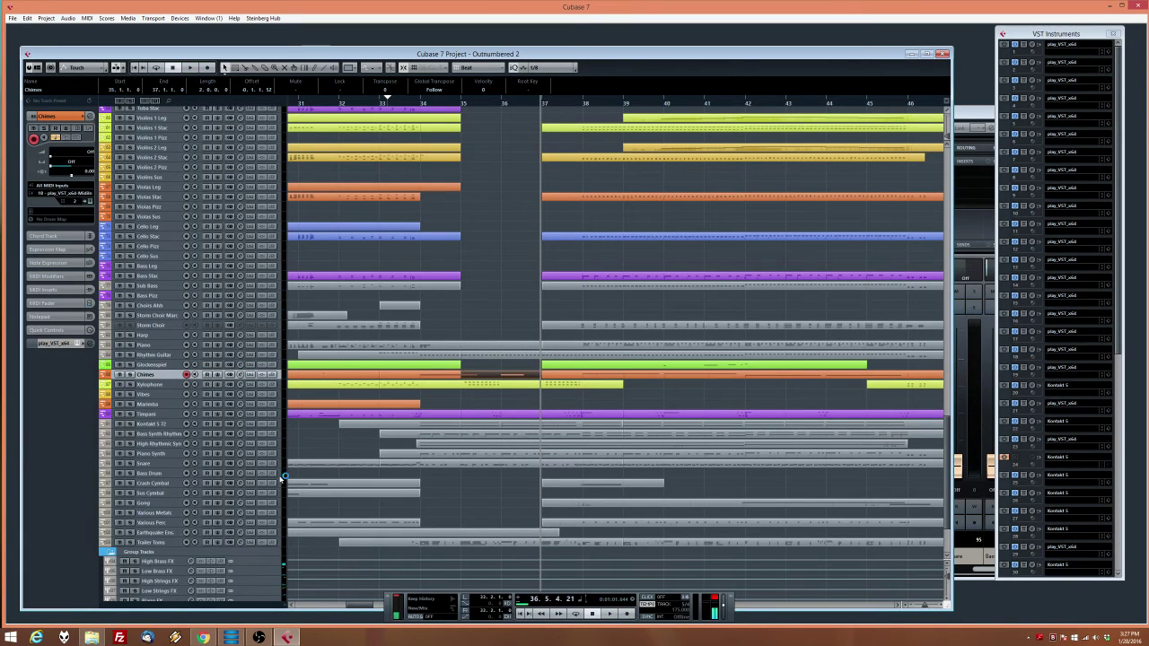
Make Gong the active track and record a part on it from bar 33 to bar 39, starting playback shortly before
click(153, 504)
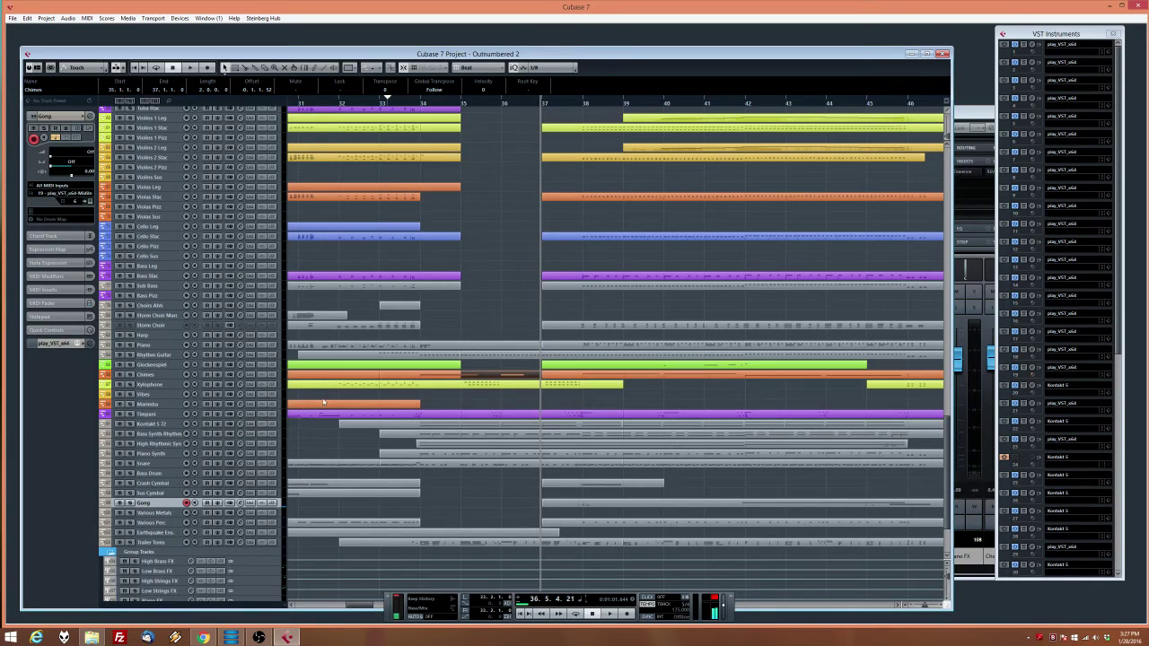
drag(420, 103, 381, 111)
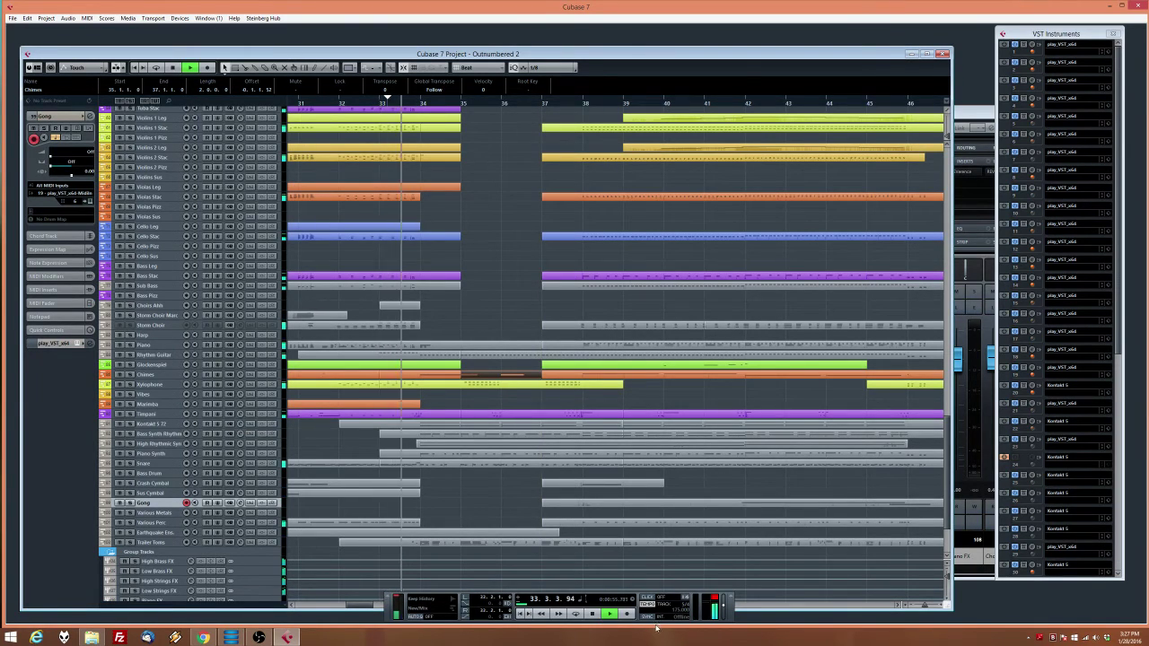
key(space)
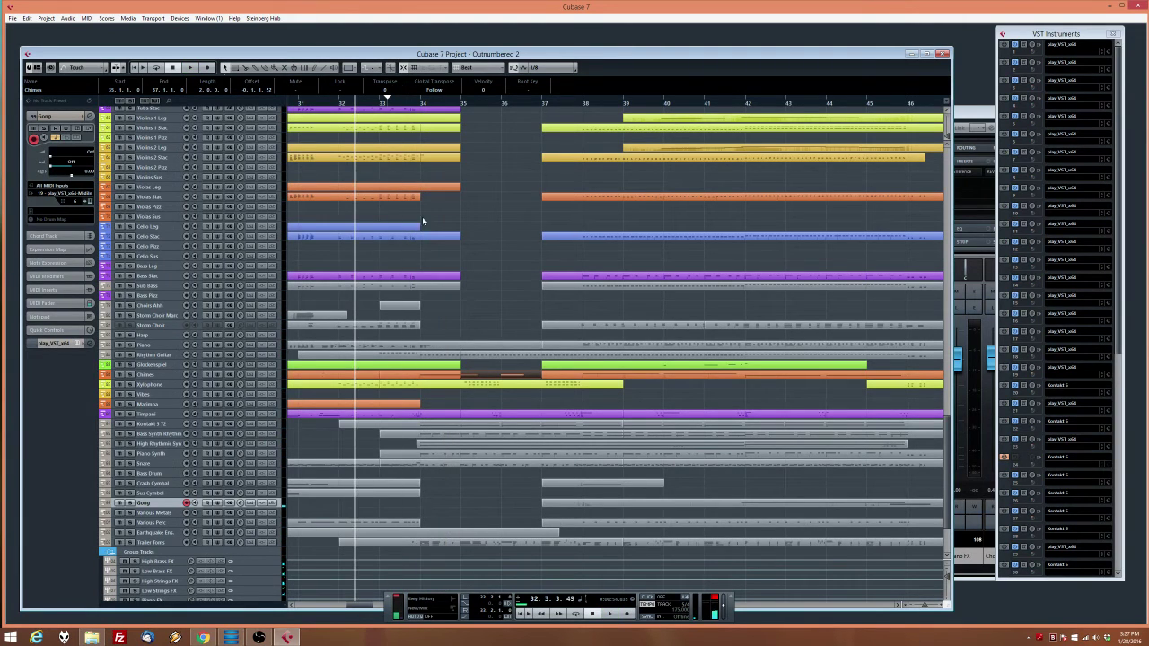
click(629, 615)
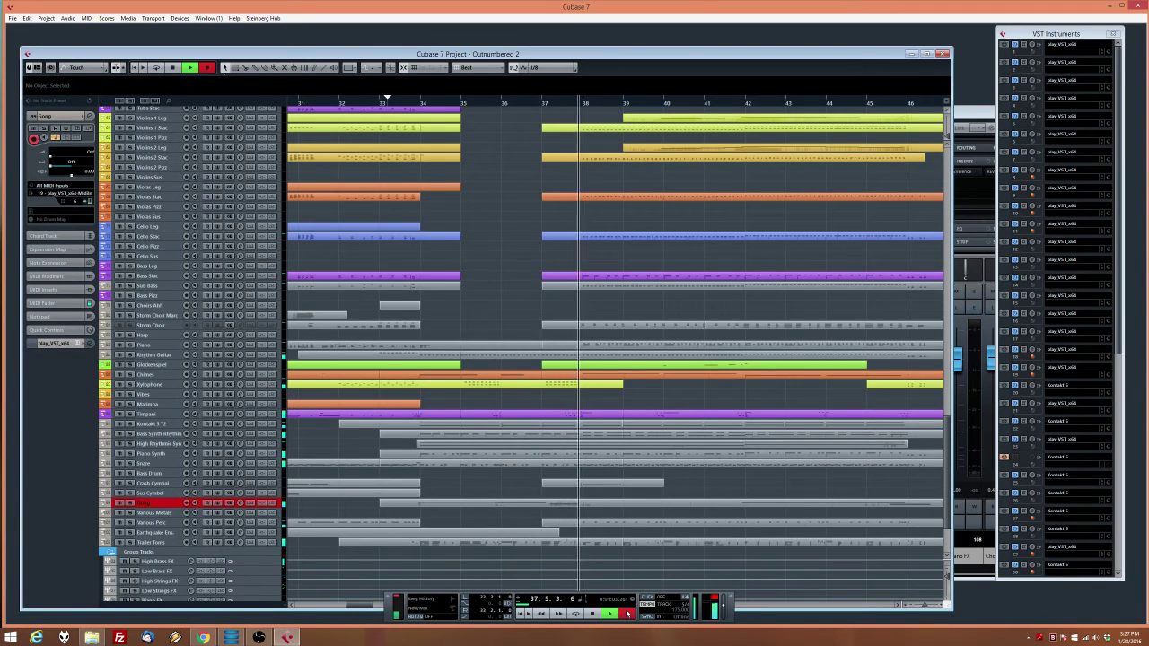
click(628, 615)
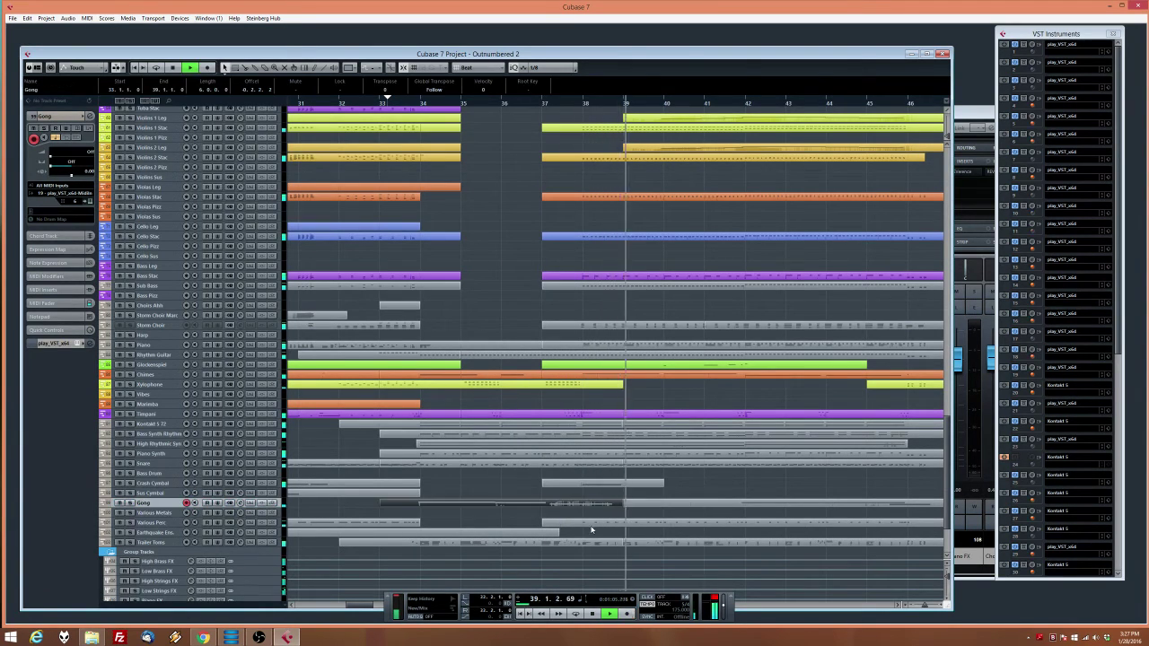
key(space)
Trim the beginning of the recorded Gong part's C1 note to 37.2.3.0 in the Key Editor and close the editor
double_click(584, 508)
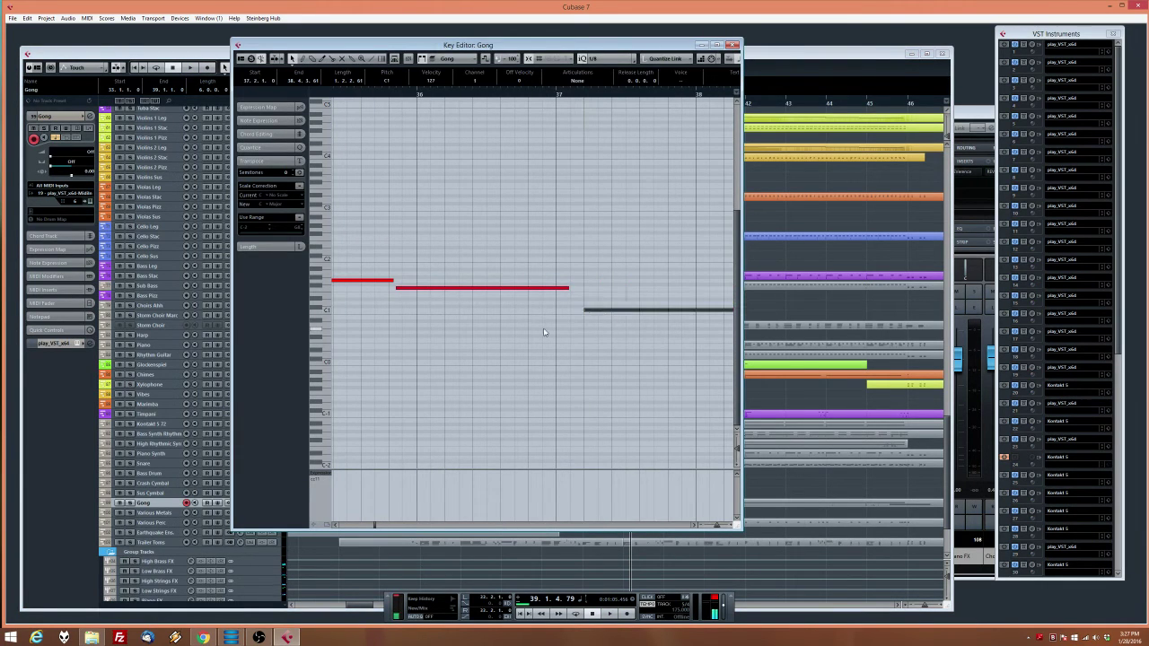
drag(440, 298, 322, 266)
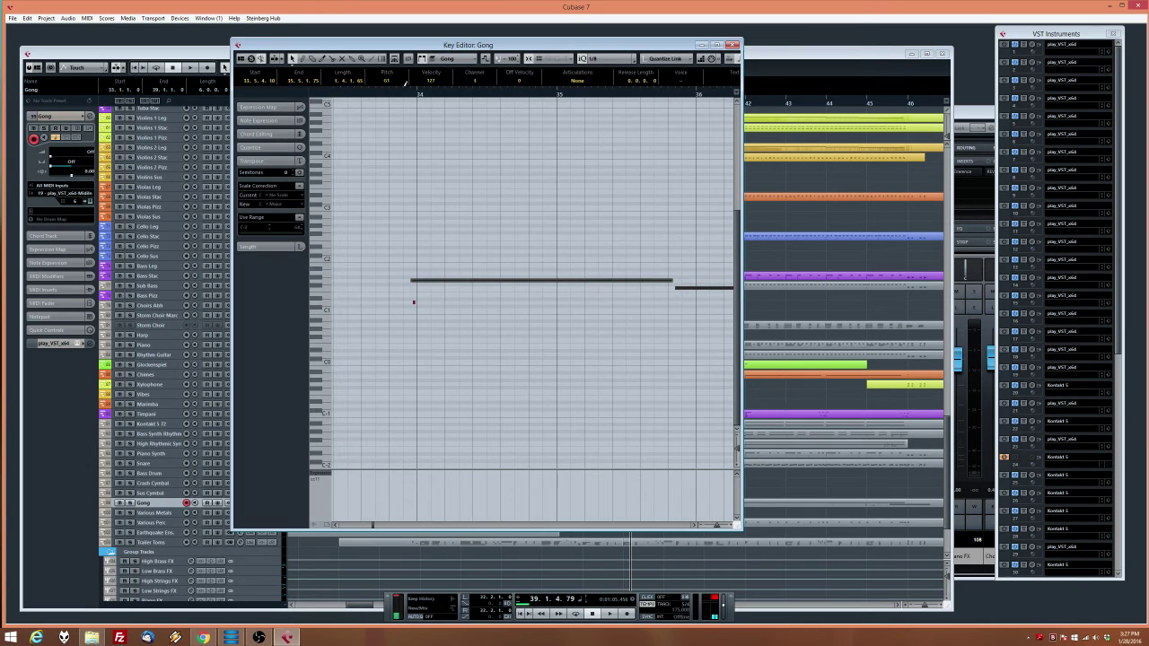
key(space)
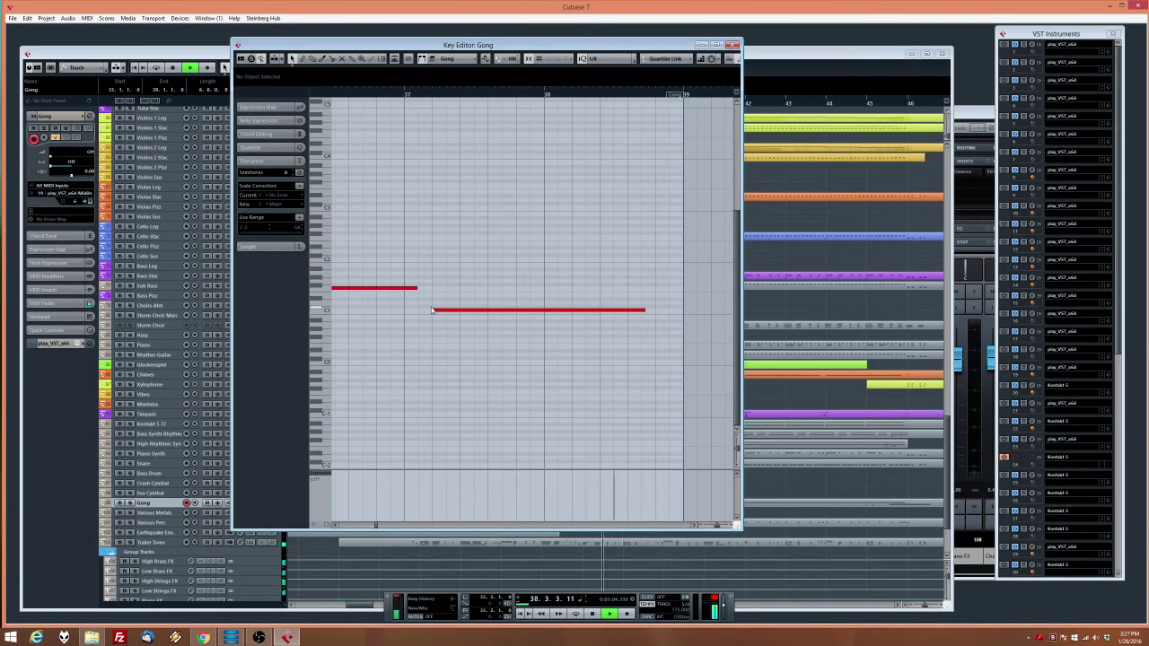
drag(431, 311, 446, 311)
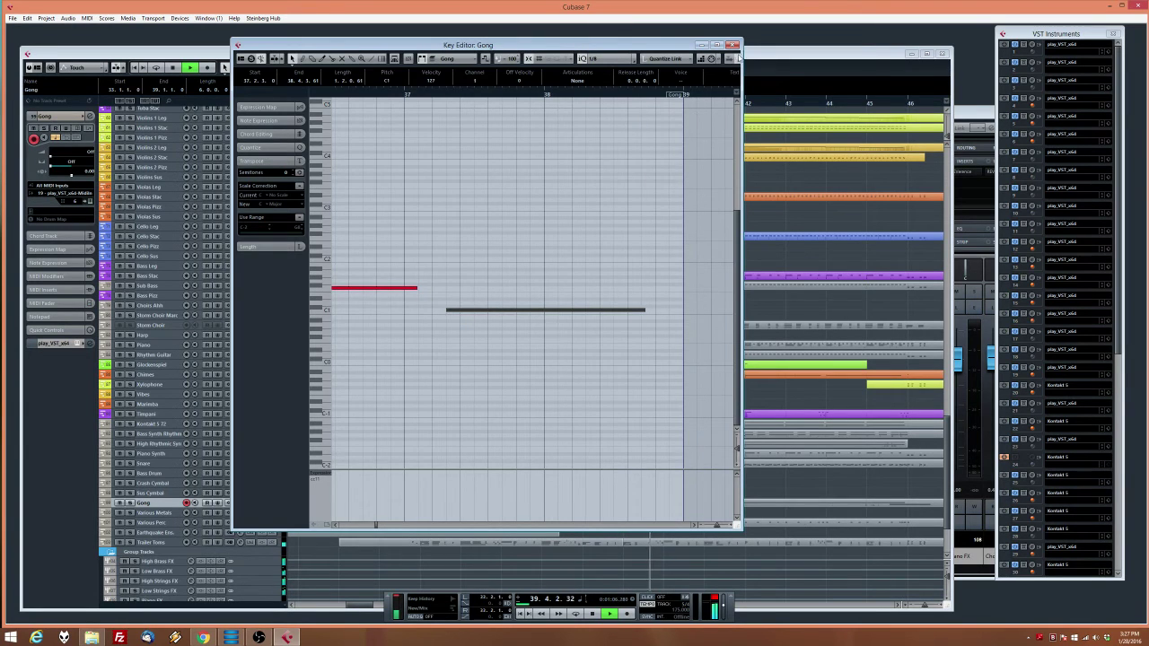
click(732, 44)
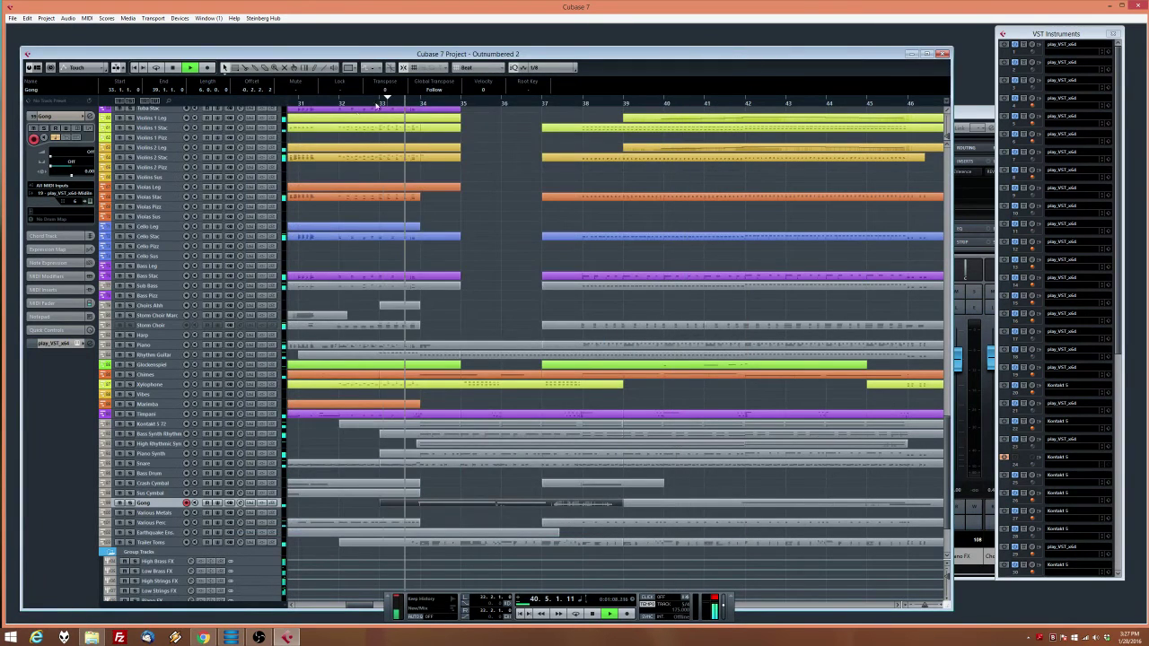
Make Piano the active track and record a part on it from bar 33 to bar 47, starting playback at about bar 31
click(319, 102)
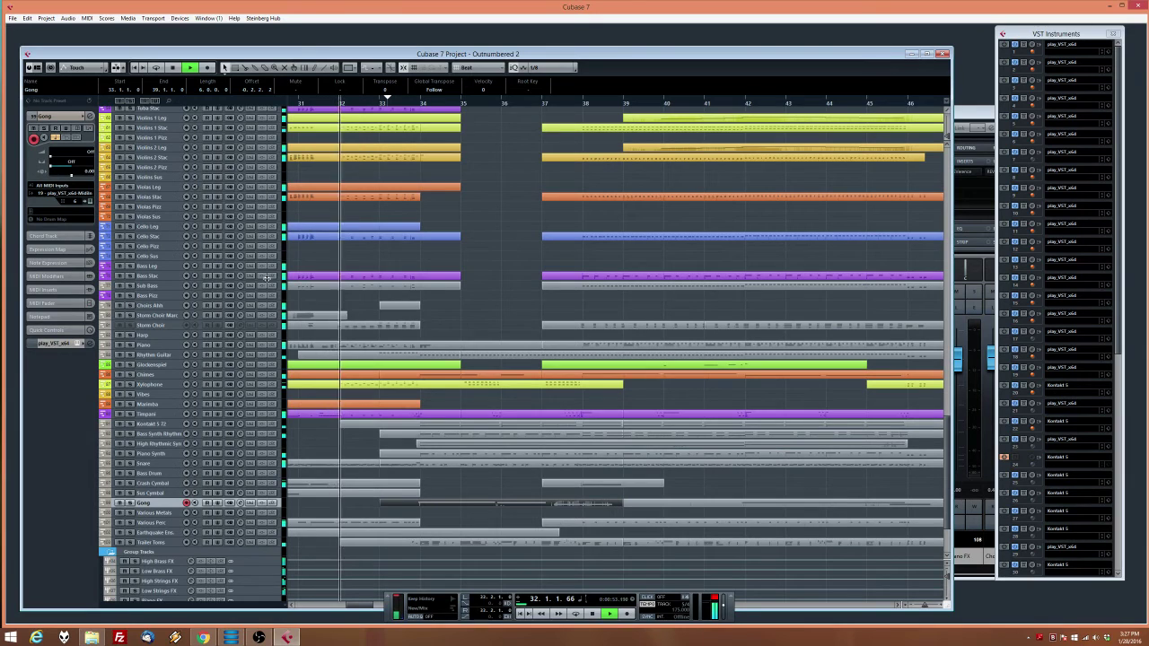
click(148, 345)
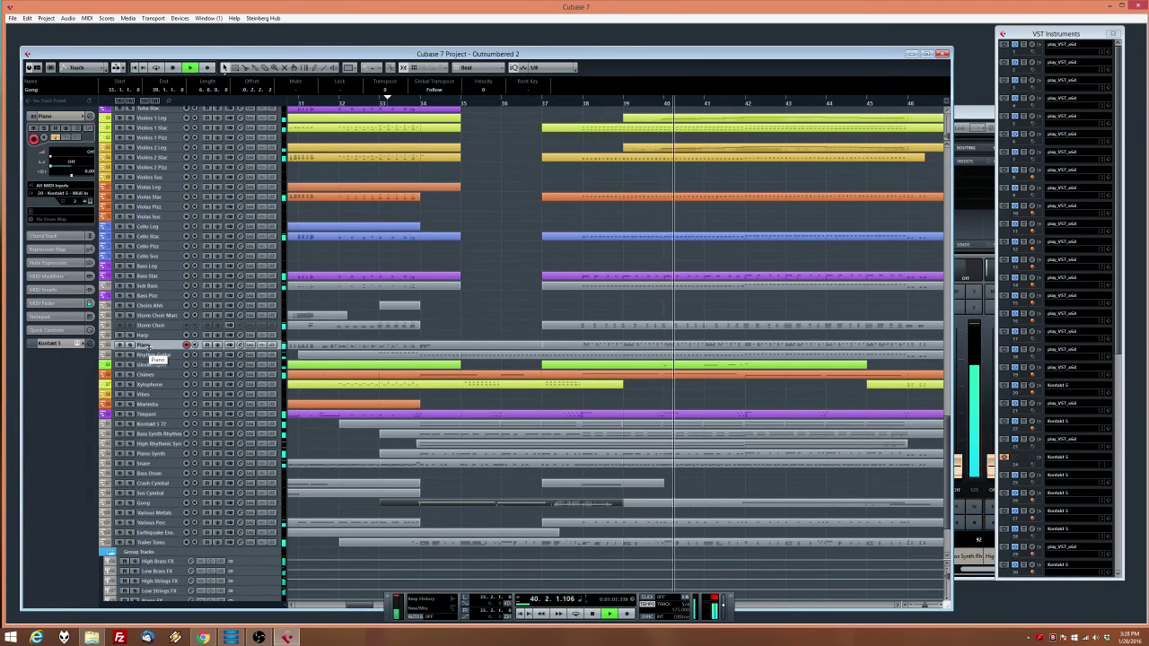
key(space)
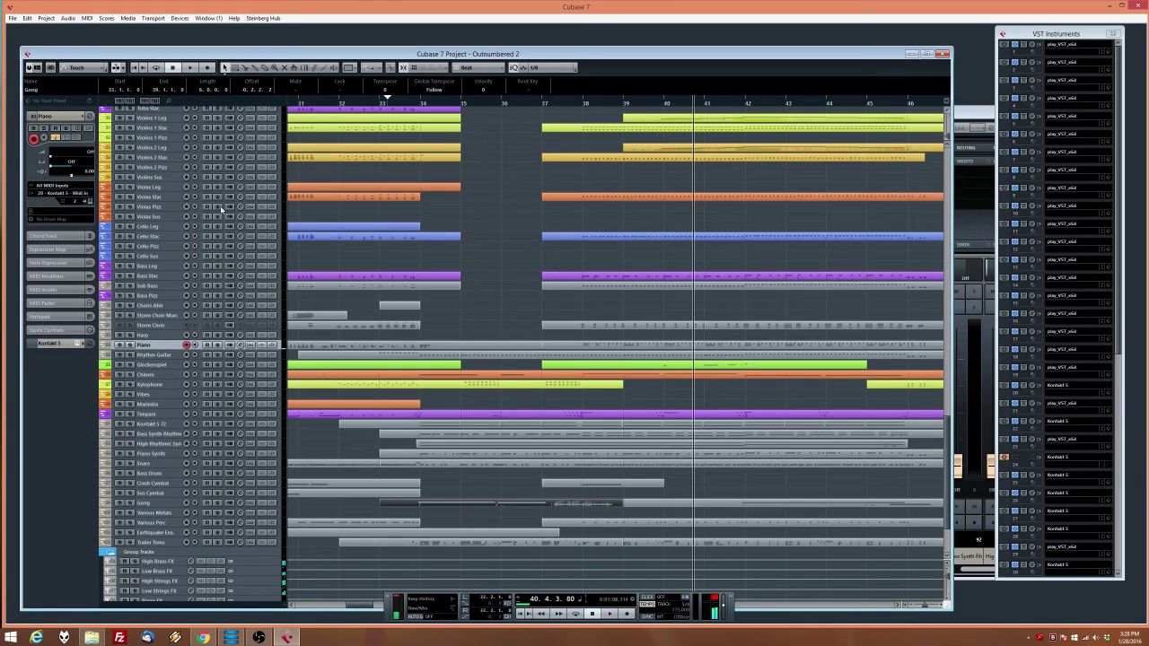
click(315, 107)
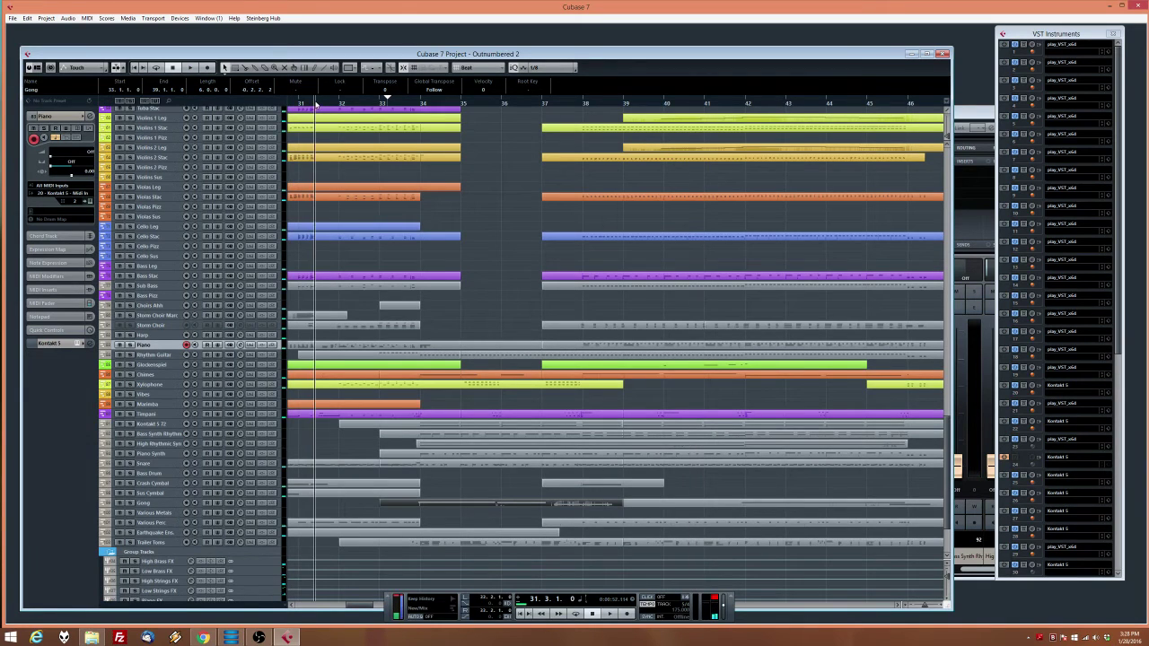
key(space)
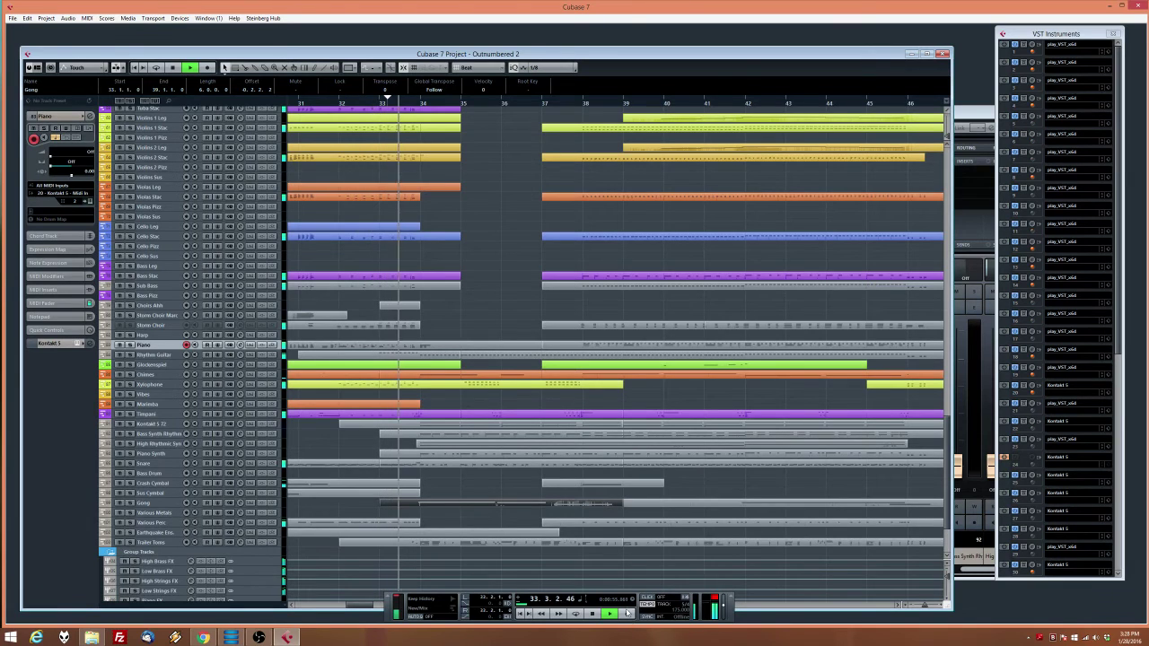
click(626, 614)
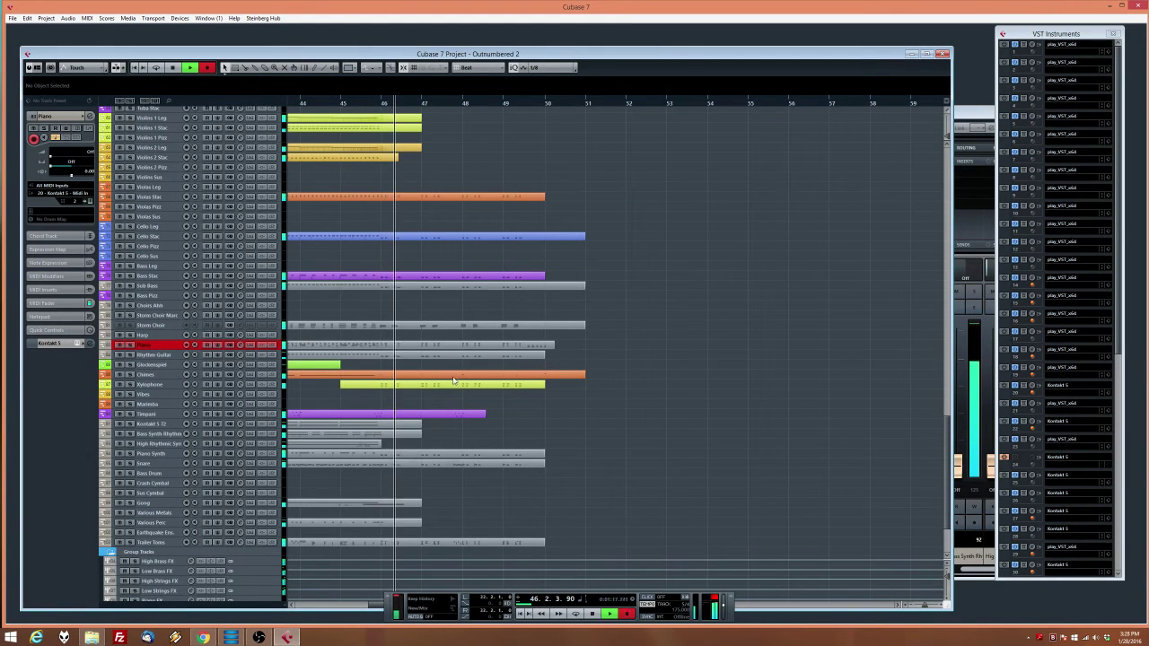
key(space)
Quantize the recorded Piano notes to 1/8 in the Key Editor and play the result from bar 34
double_click(350, 345)
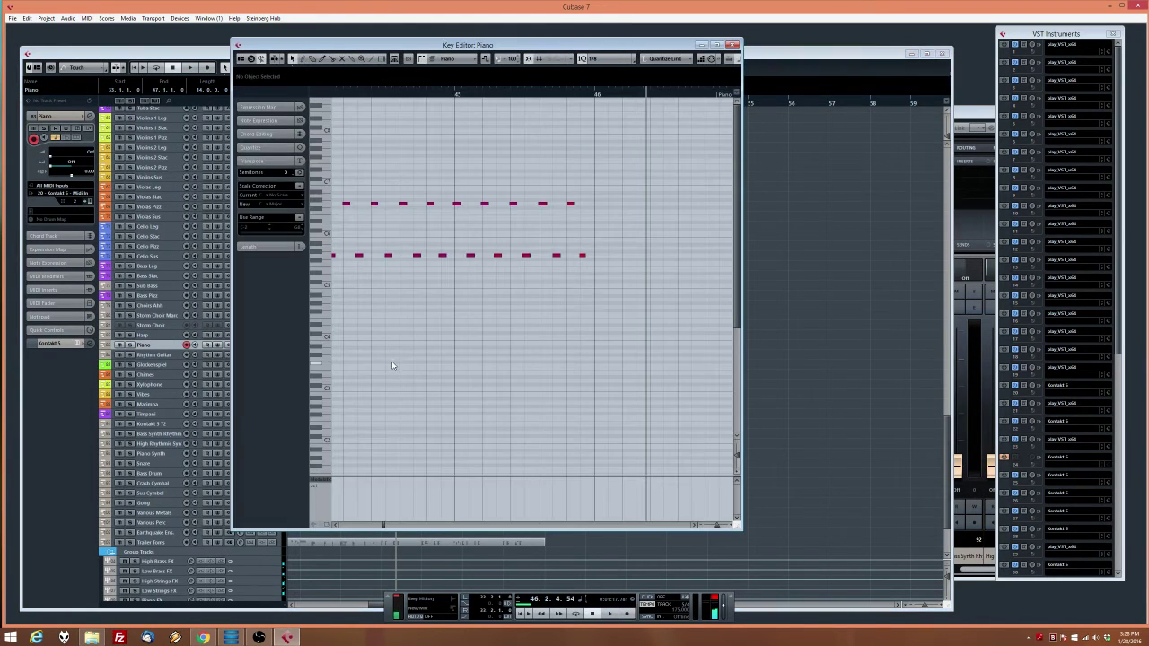
drag(662, 317, 323, 171)
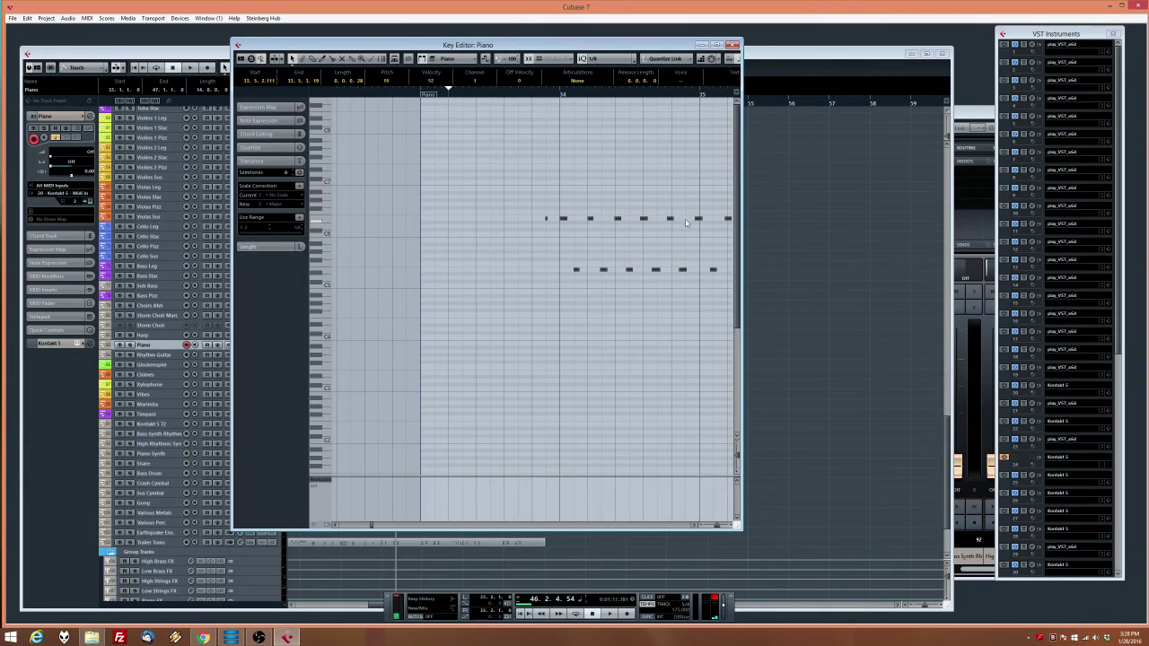
drag(617, 223, 620, 224)
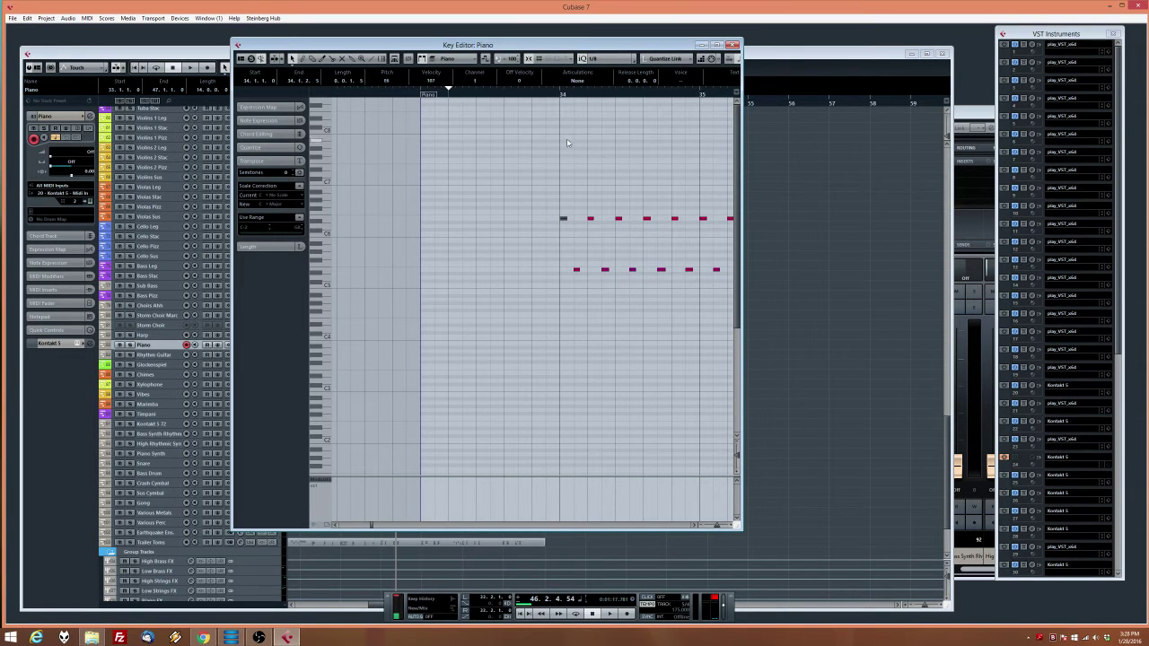
double_click(562, 95)
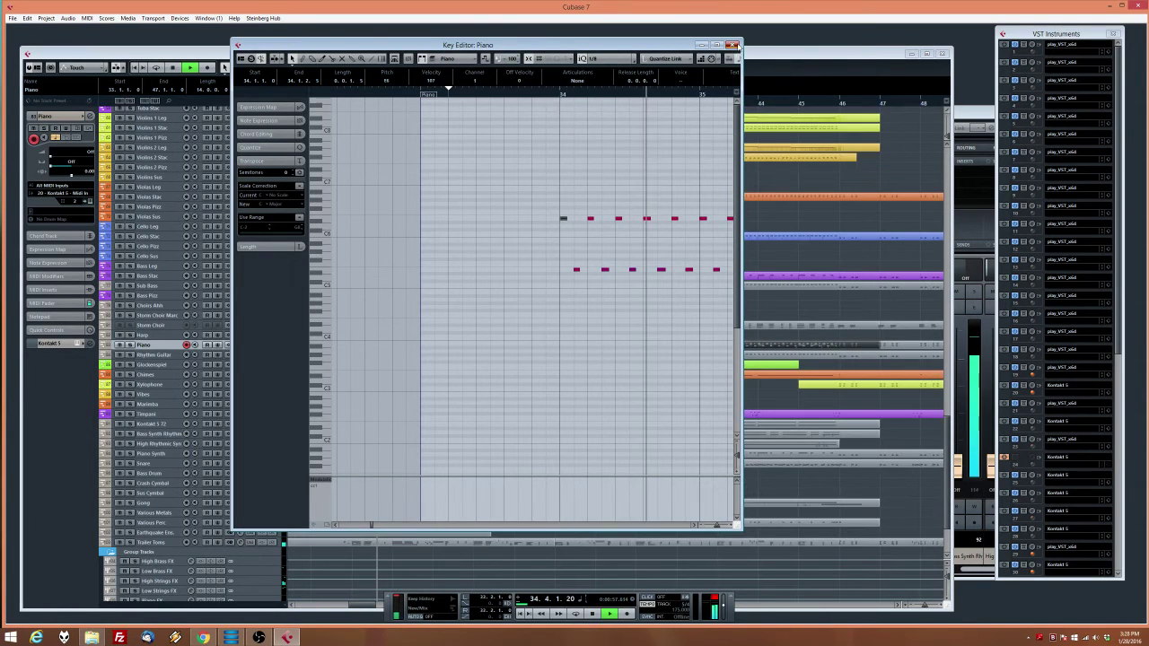
key(Return)
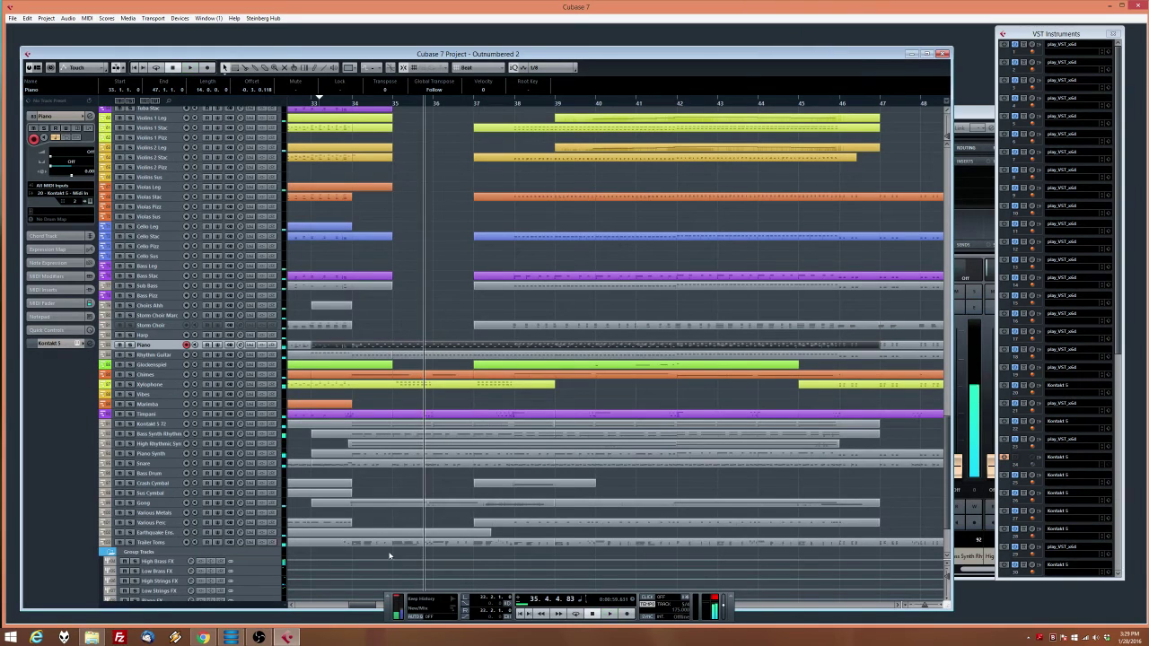
Make Trailer Toms the active track and show its whole part from bar 32 to bar 39 in the Key Editor
double_click(391, 543)
key(g)
key(g)
key(g)
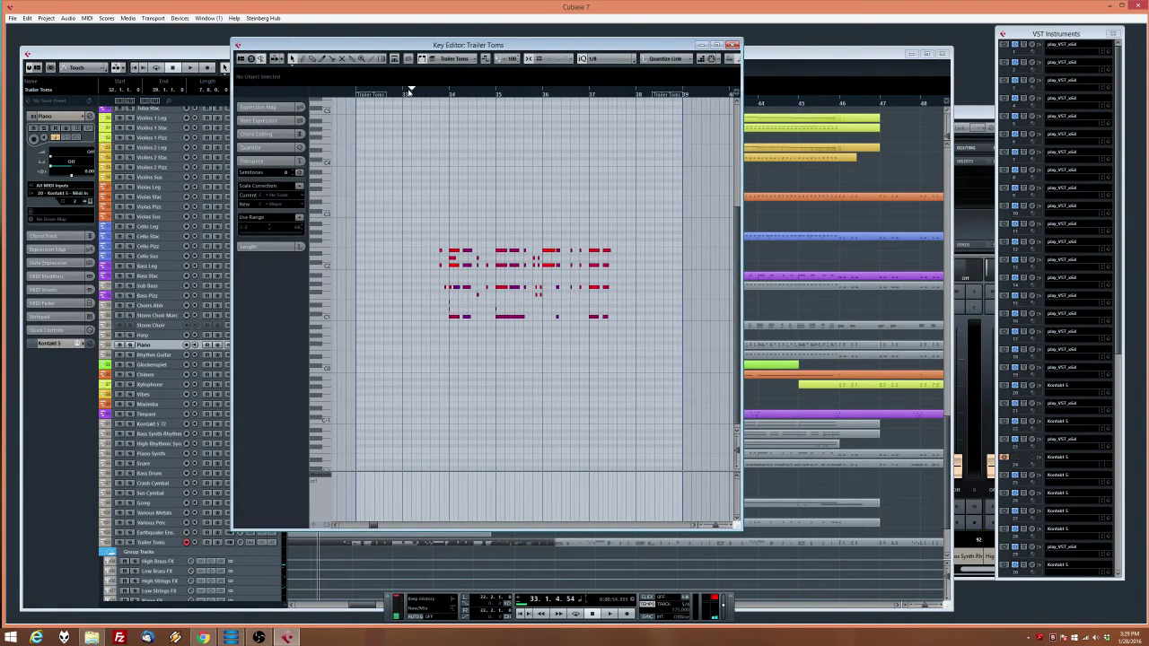
click(156, 544)
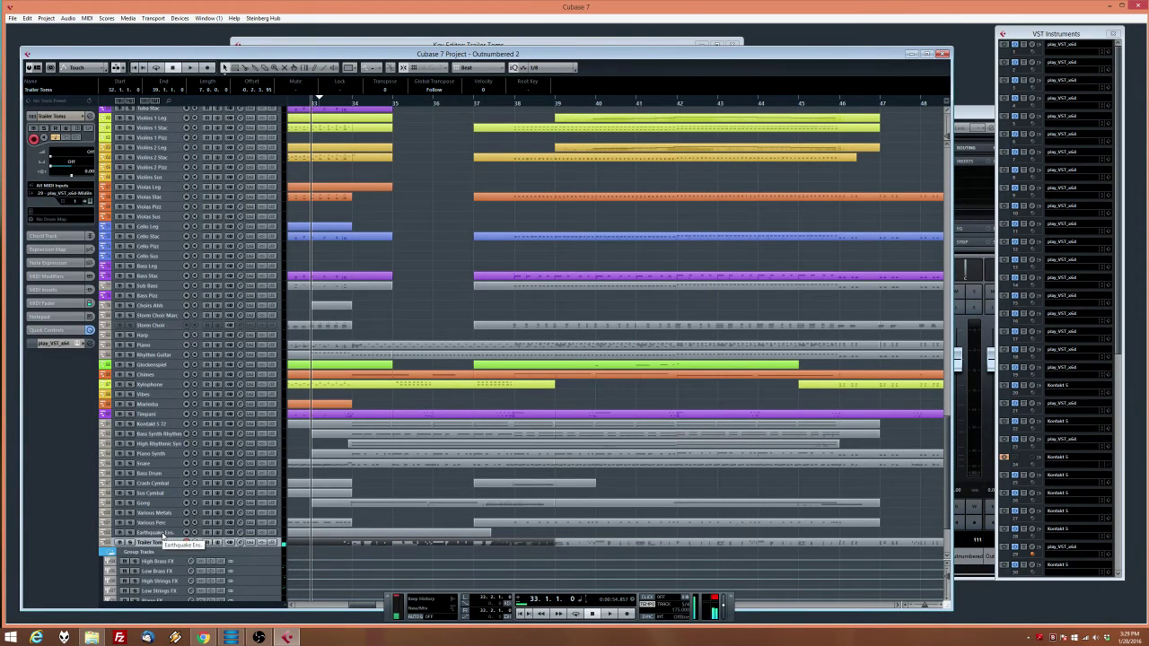
double_click(353, 544)
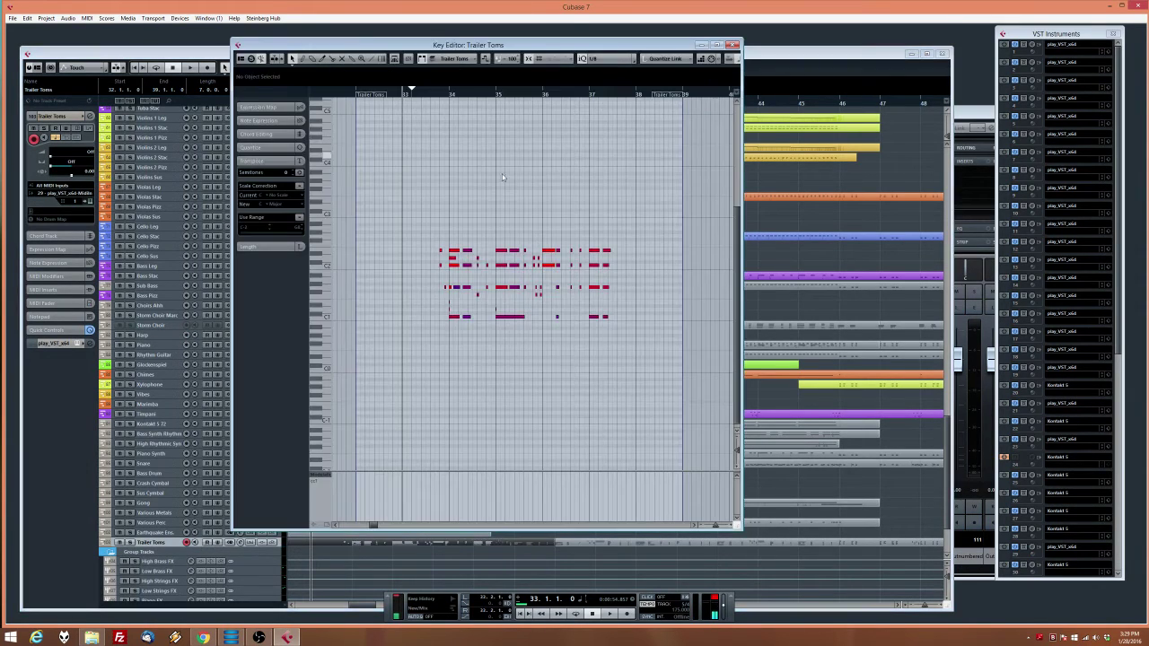
Delete the Trailer Toms notes between bars 33 and 38, keeping only the small cluster just before bar 36
drag(418, 221, 525, 338)
key(Delete)
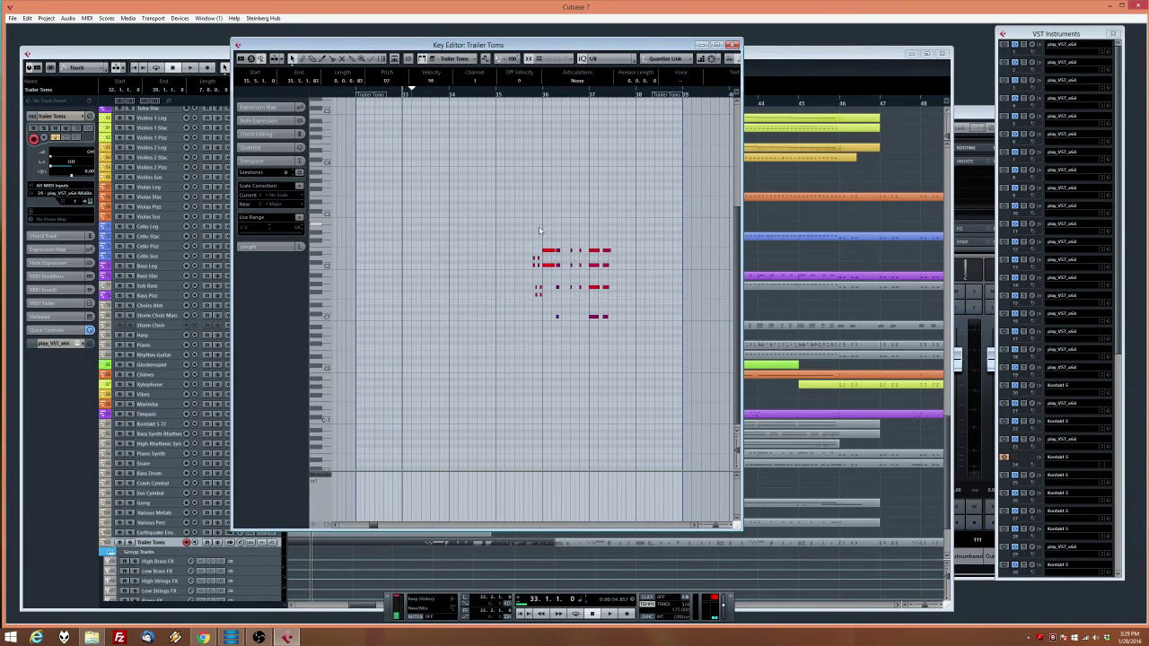
drag(544, 226, 575, 321)
key(Delete)
key(space)
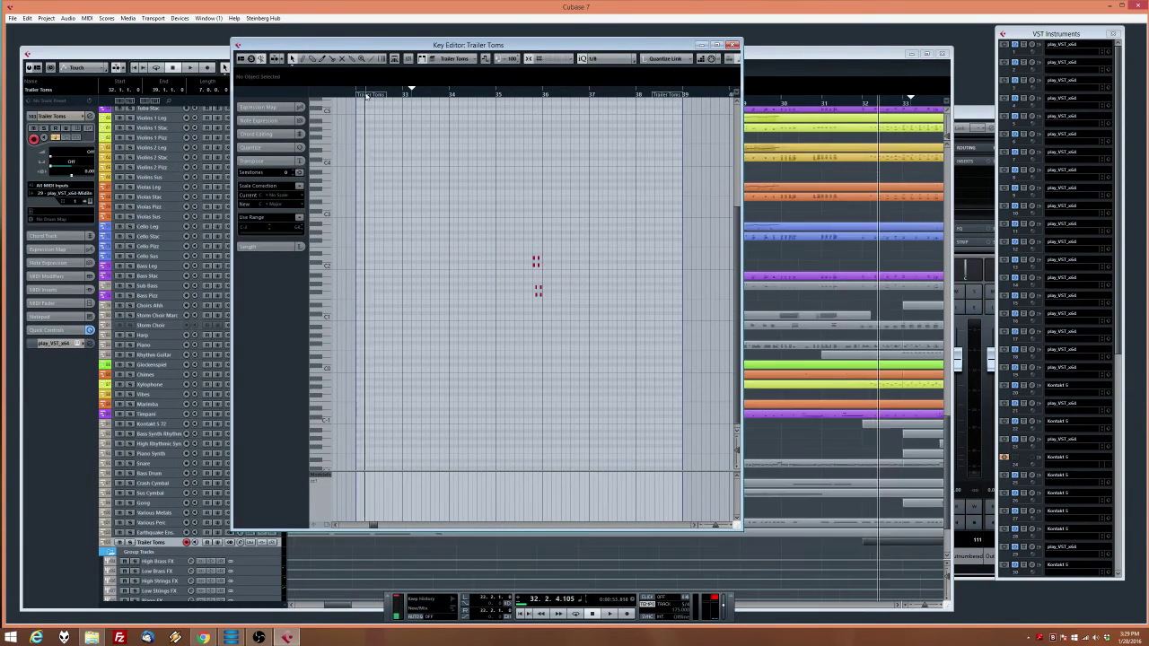
click(632, 614)
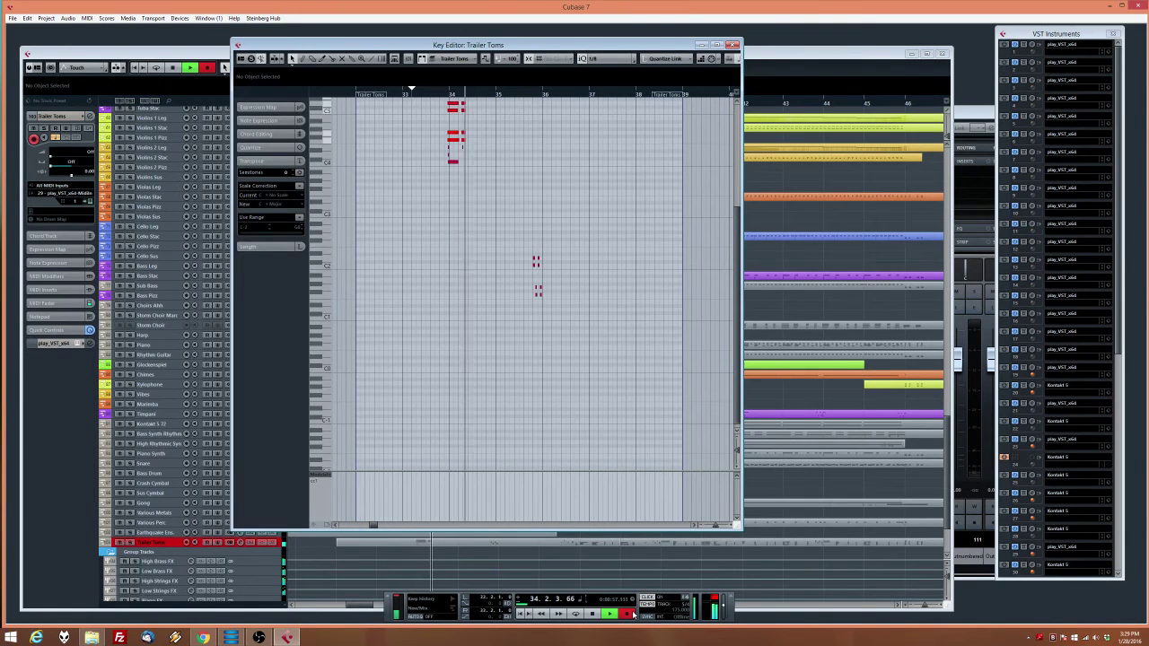
key(space)
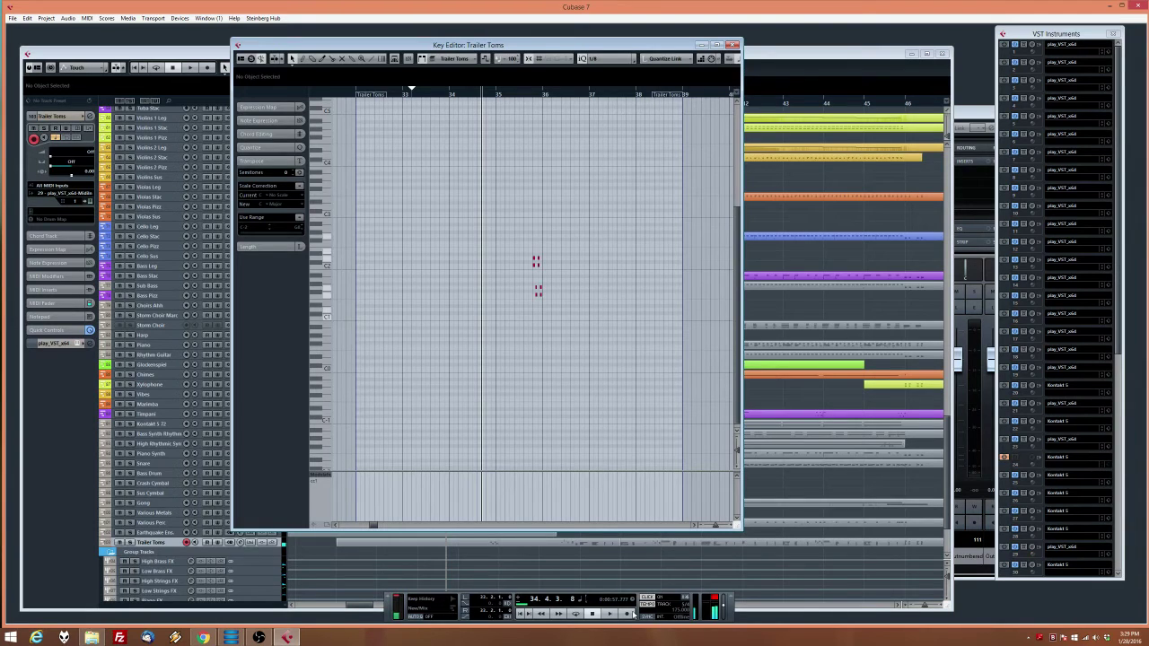
drag(427, 92, 398, 93)
key(space)
click(626, 615)
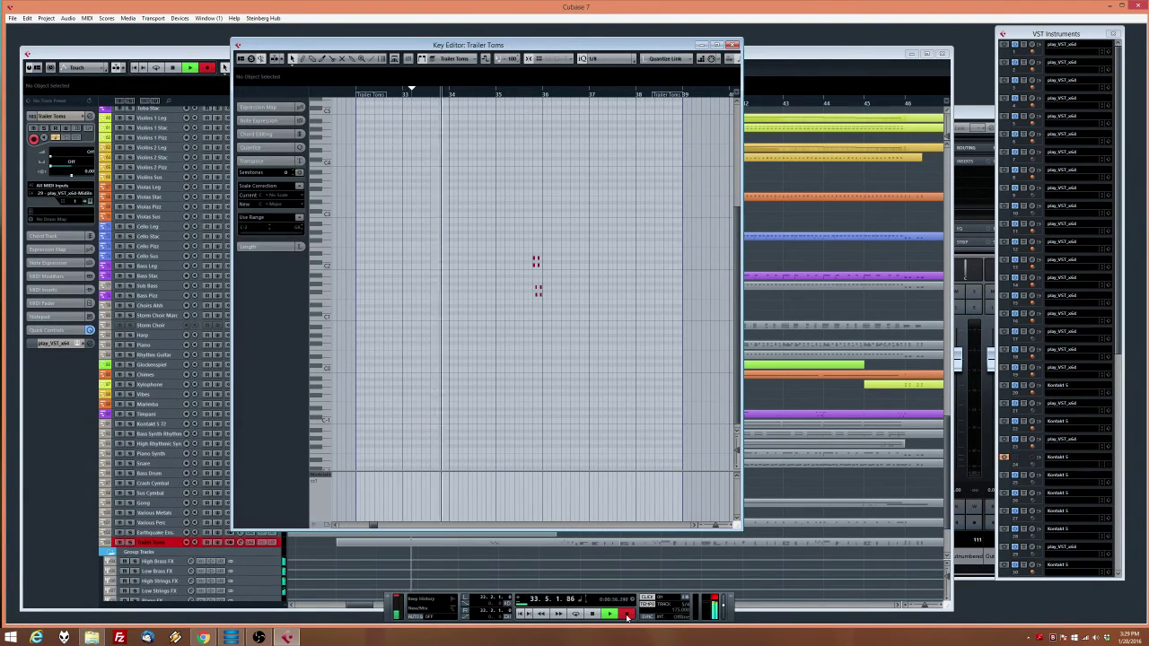
key(space)
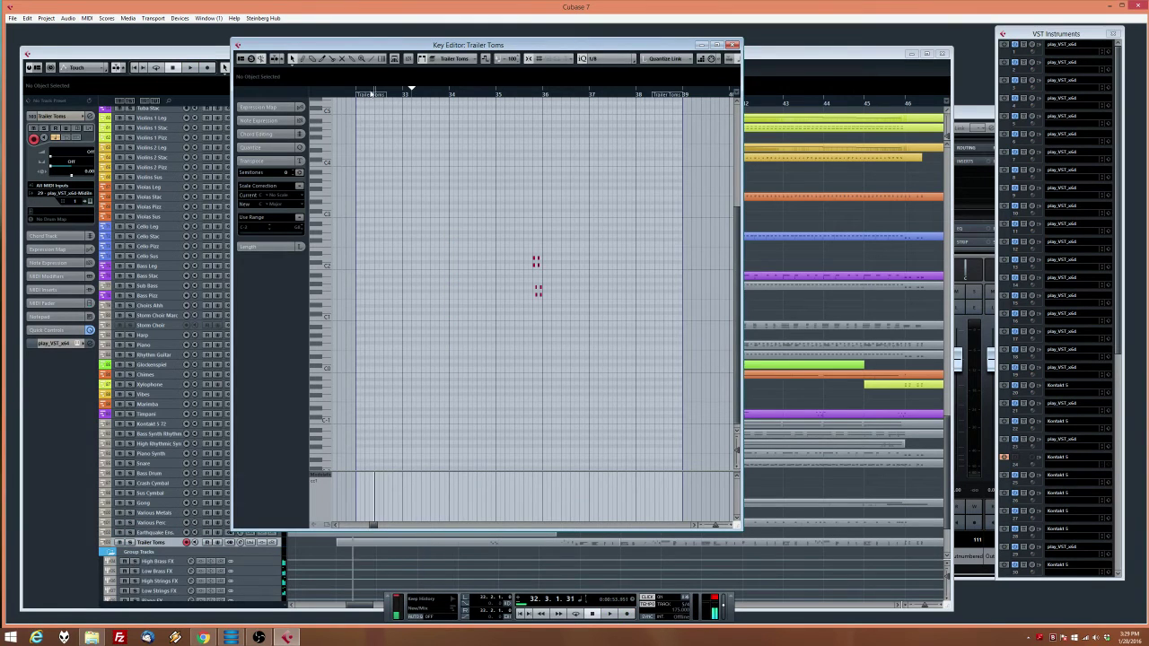
Record a new Trailer Toms pattern over about bars 34 to 38, starting from about bar 32
click(627, 614)
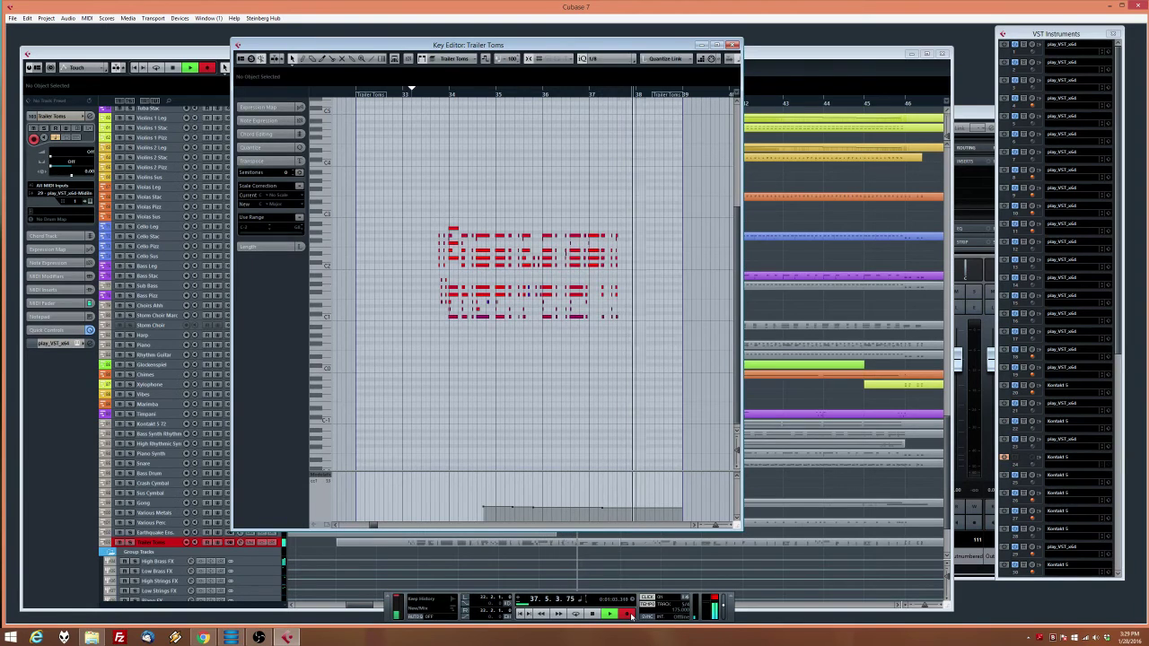
key(space)
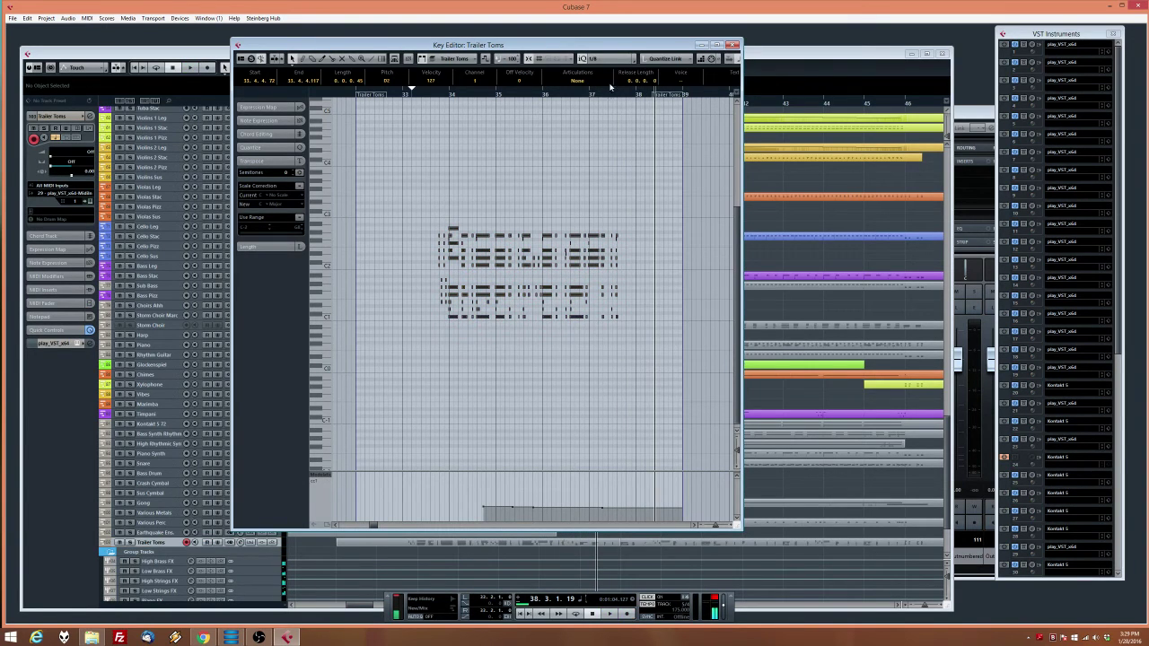
Set the quantize value to 1/16 and shift the recorded Trailer Toms notes so the long opening hits start on bar 34
click(610, 58)
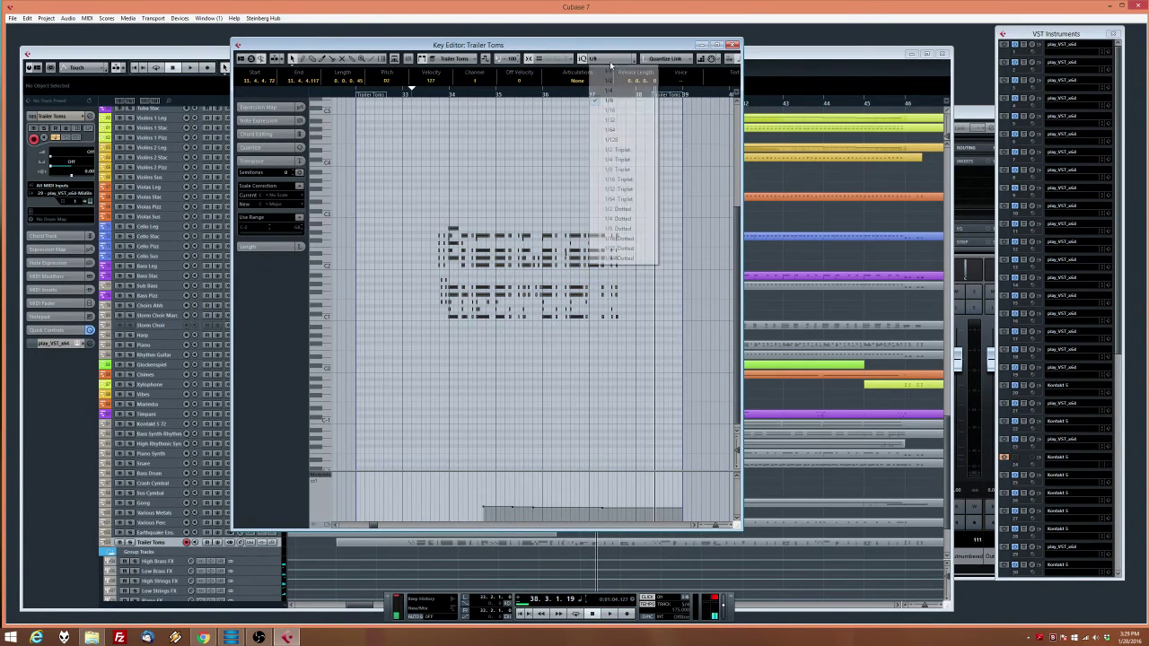
click(613, 110)
drag(454, 231, 456, 234)
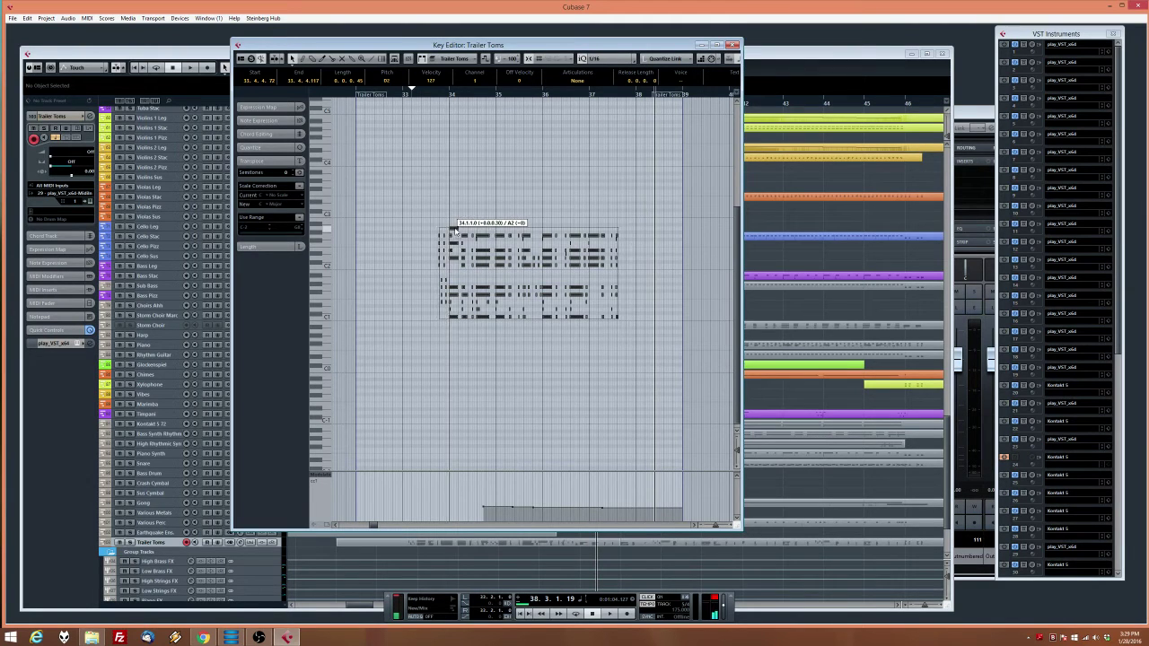
key(h)
key(h)
key(h)
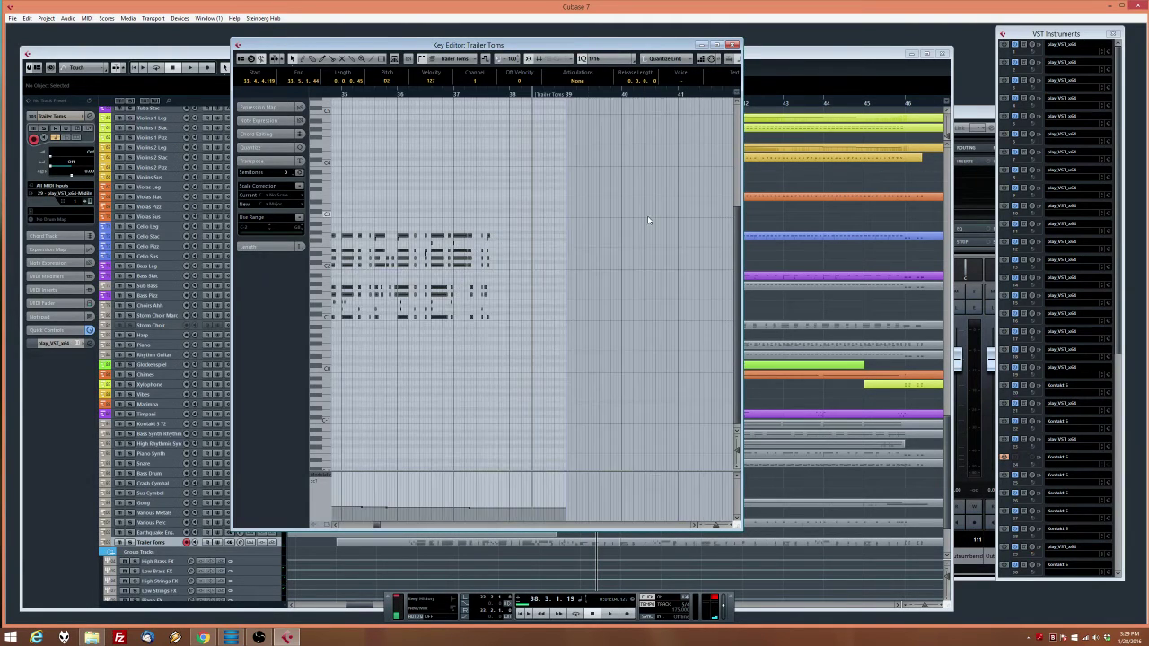
click(497, 374)
scroll(497, 375, left, 5)
scroll(690, 363, right, 2)
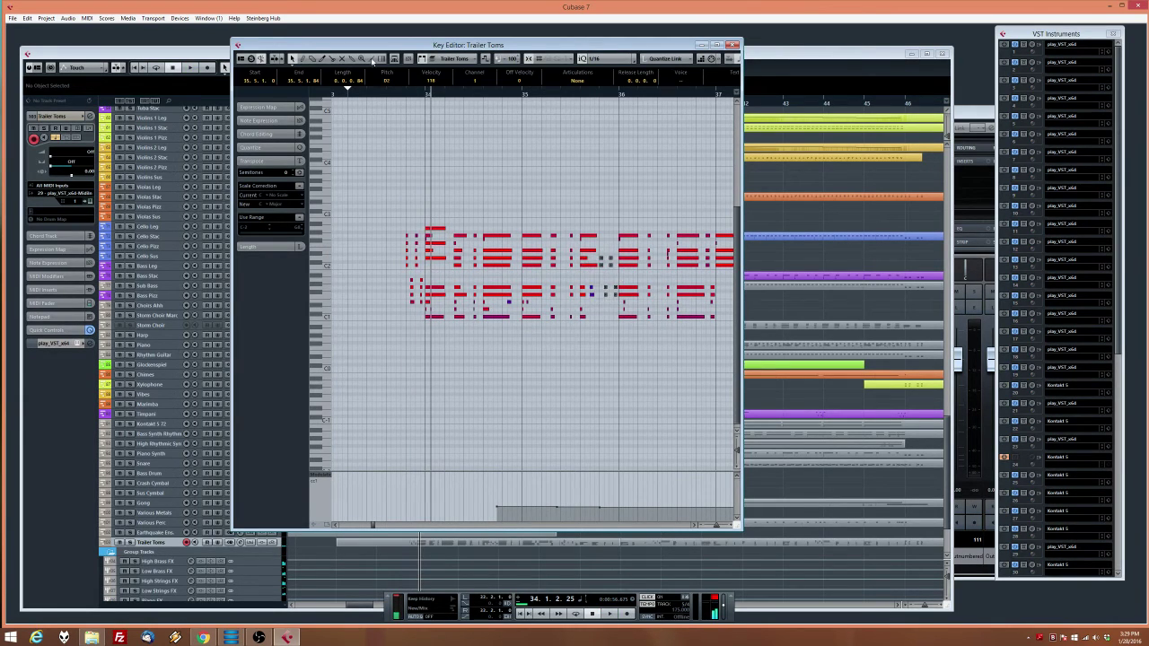
Play the adjusted Trailer Toms pattern from just before bar 34 through bar 37
click(393, 94)
key(space)
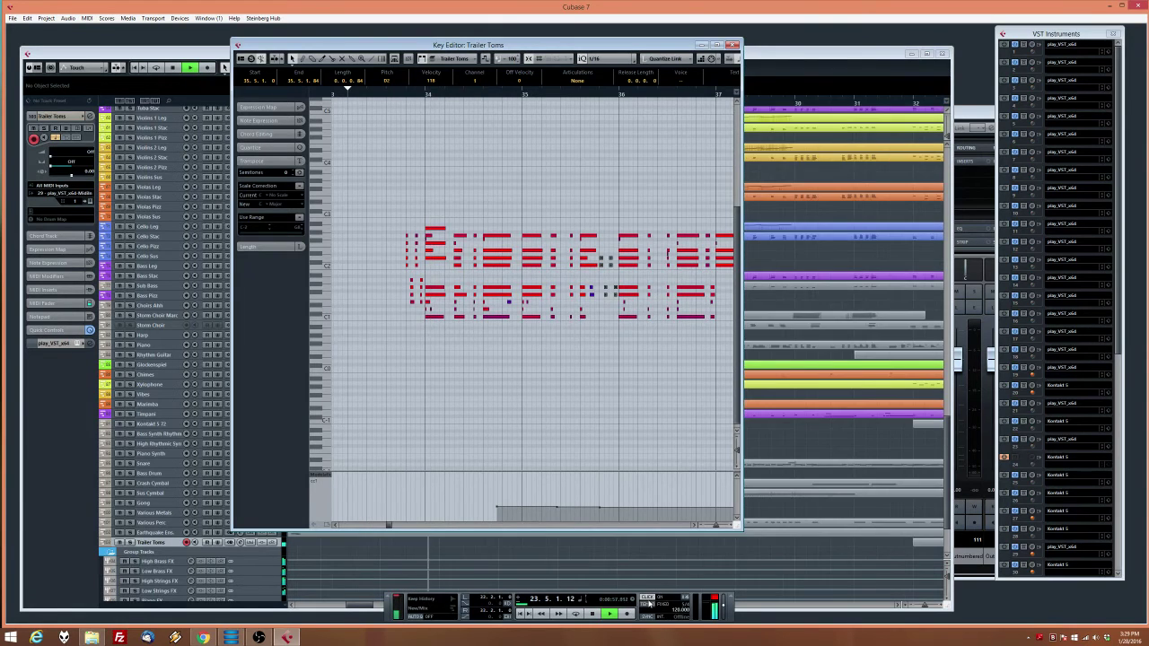
key(space)
click(405, 94)
key(space)
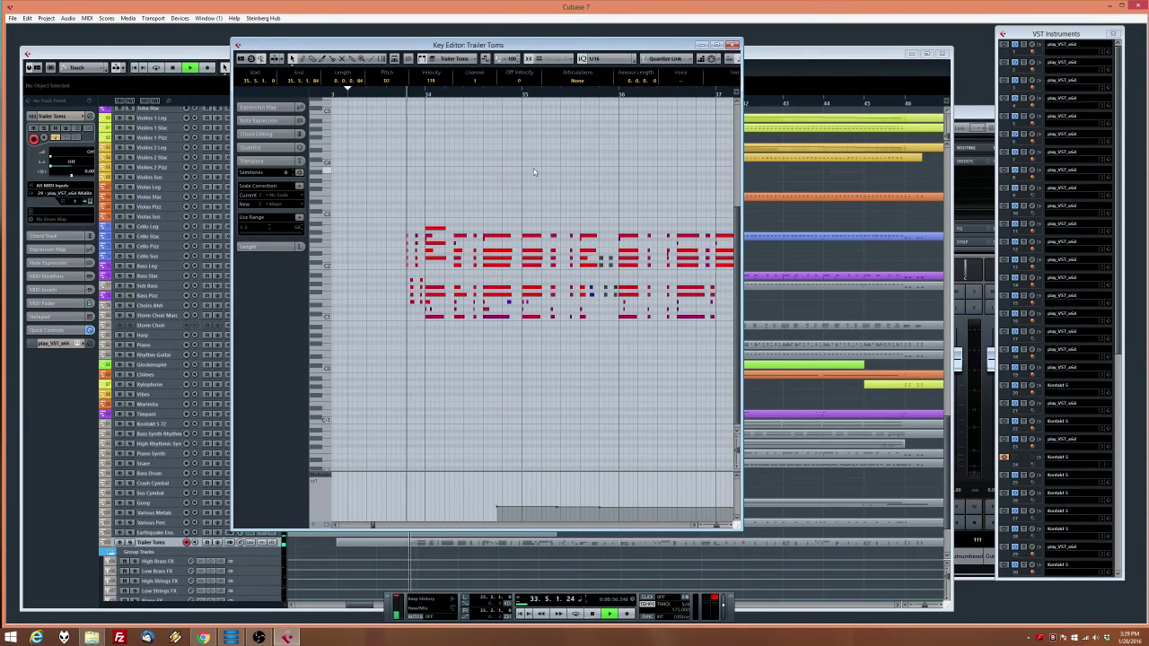
click(533, 170)
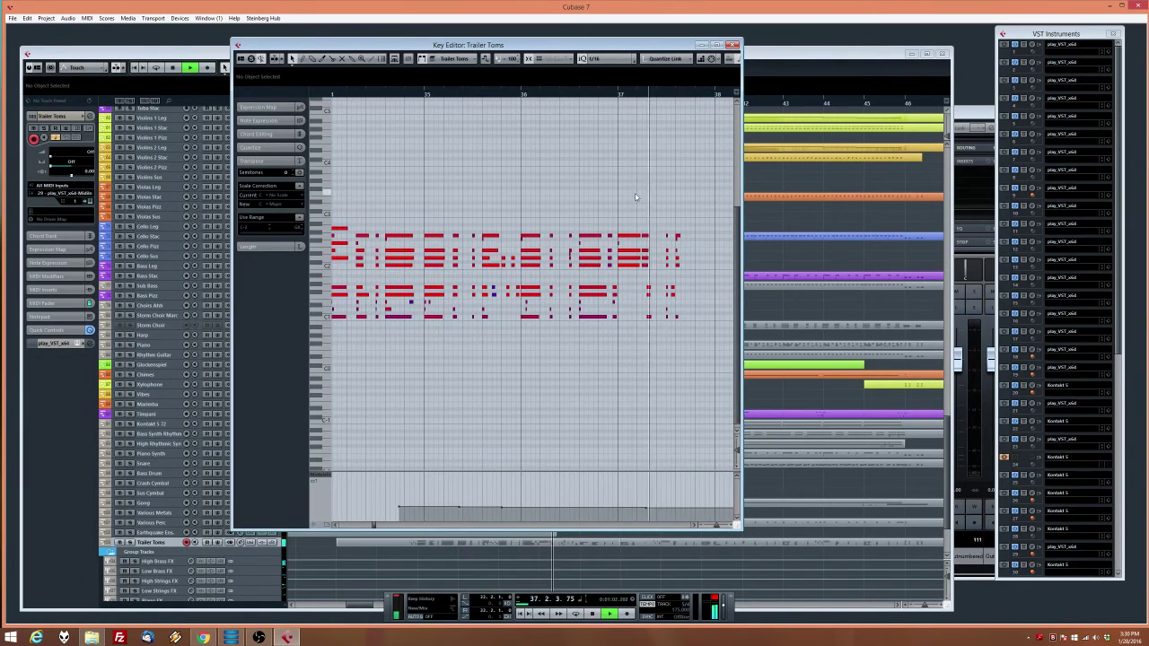
key(space)
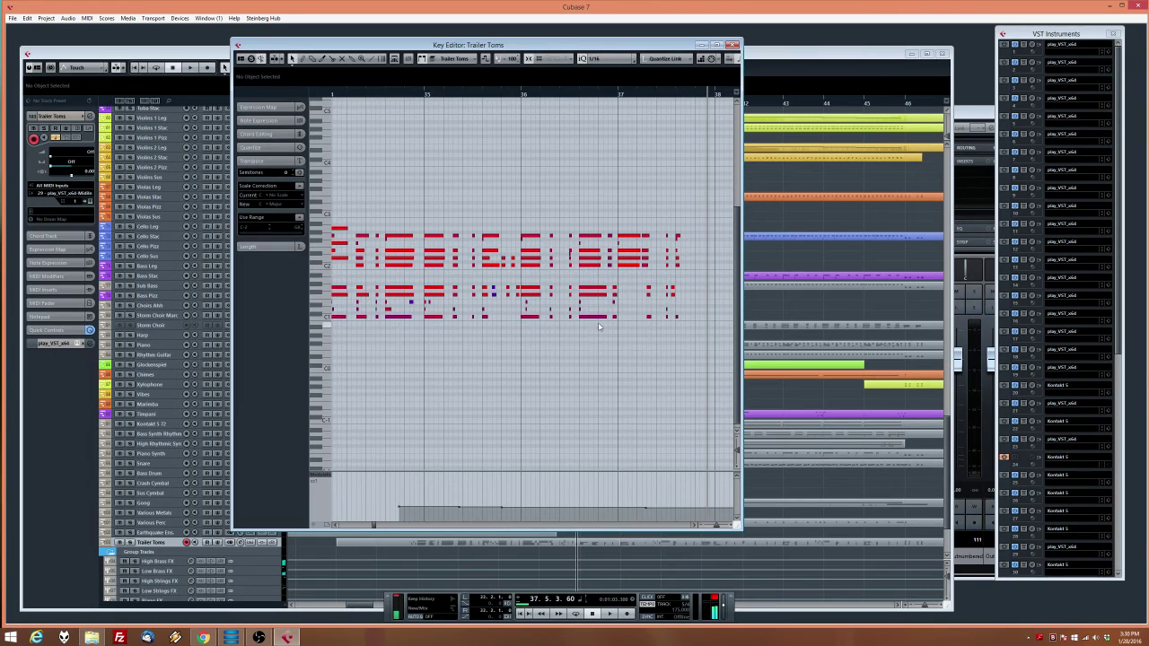
Undo the new Trailer Toms recording together with its edits and close the Key Editor
key(ctrl+z)
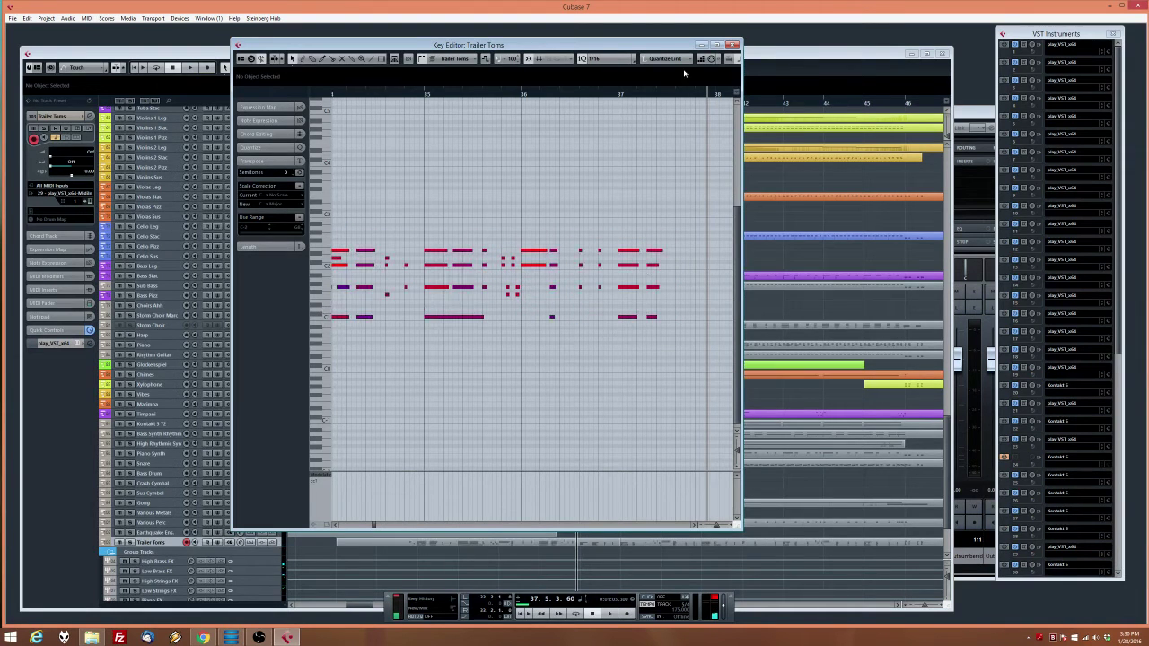
click(732, 45)
Place the playhead at 32.5.1 and try out tracks from Earthquake Ens. up to Rhythm Guitar, making each active in turn
click(162, 533)
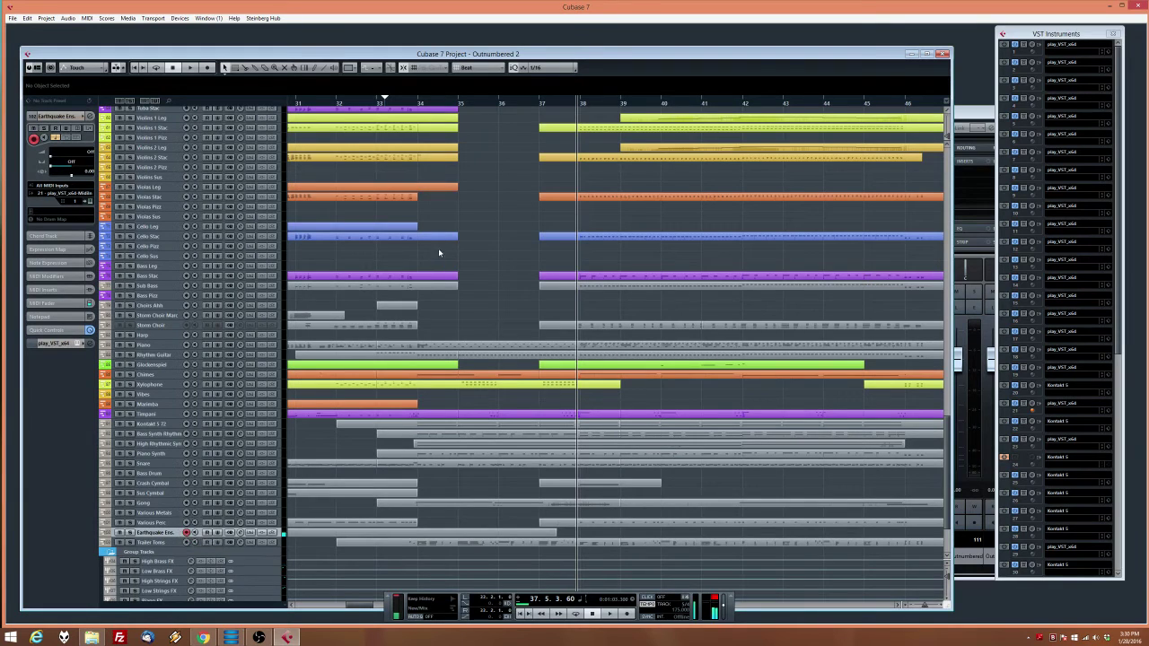
click(369, 104)
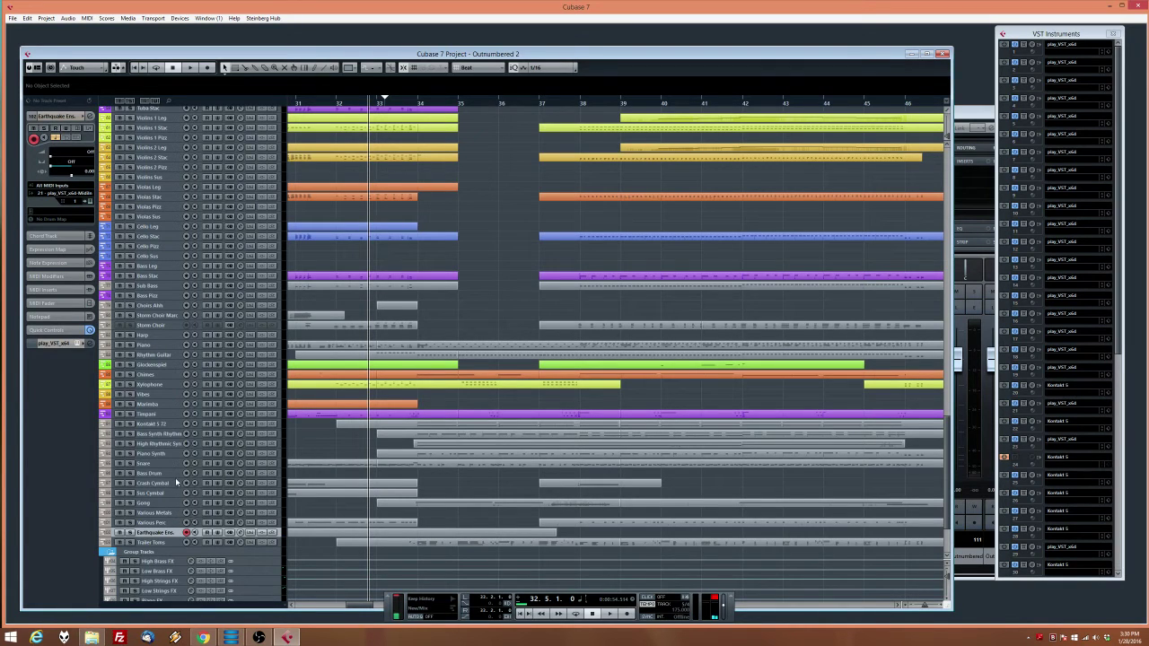
click(156, 513)
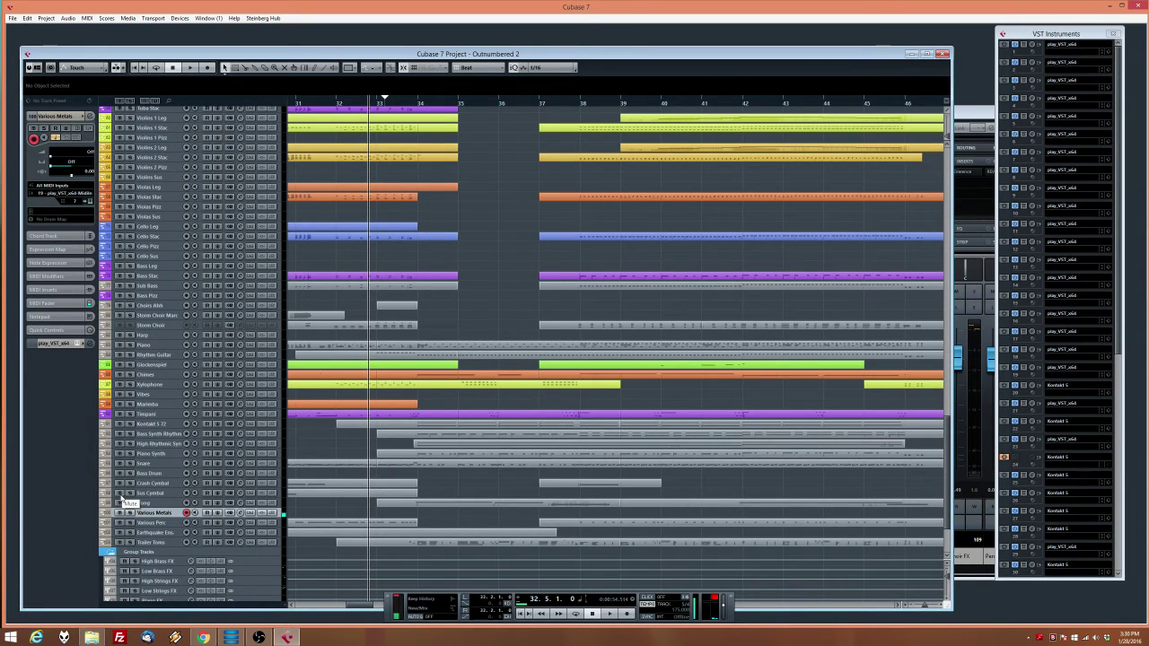
click(179, 493)
click(164, 463)
click(164, 453)
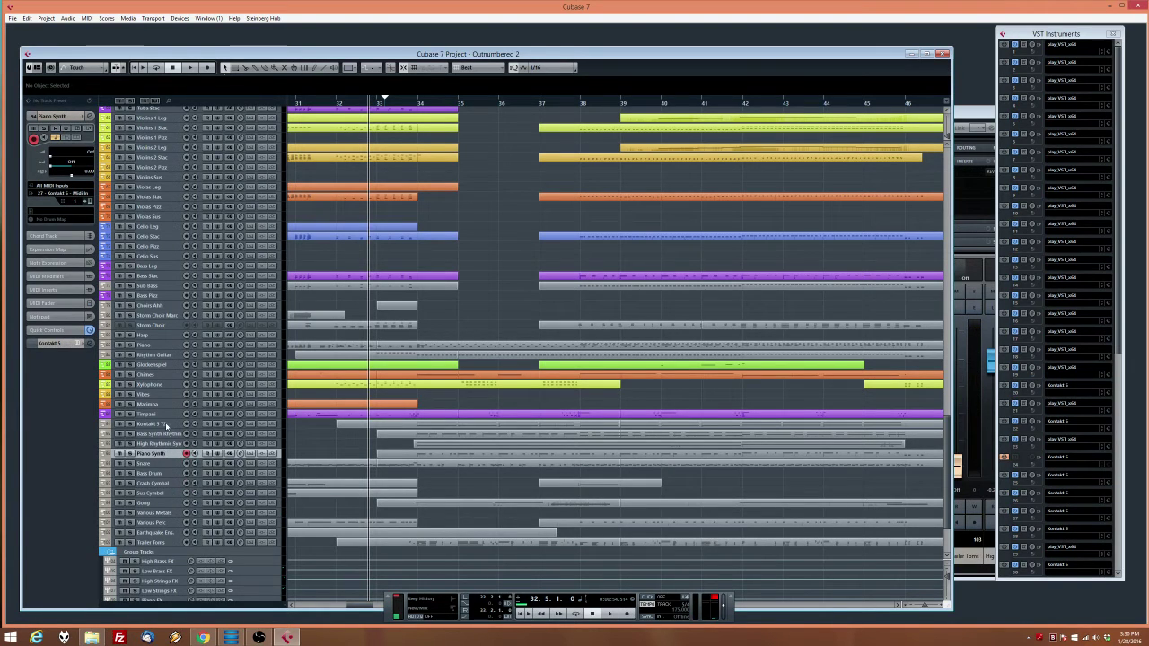
click(165, 435)
click(167, 414)
click(168, 404)
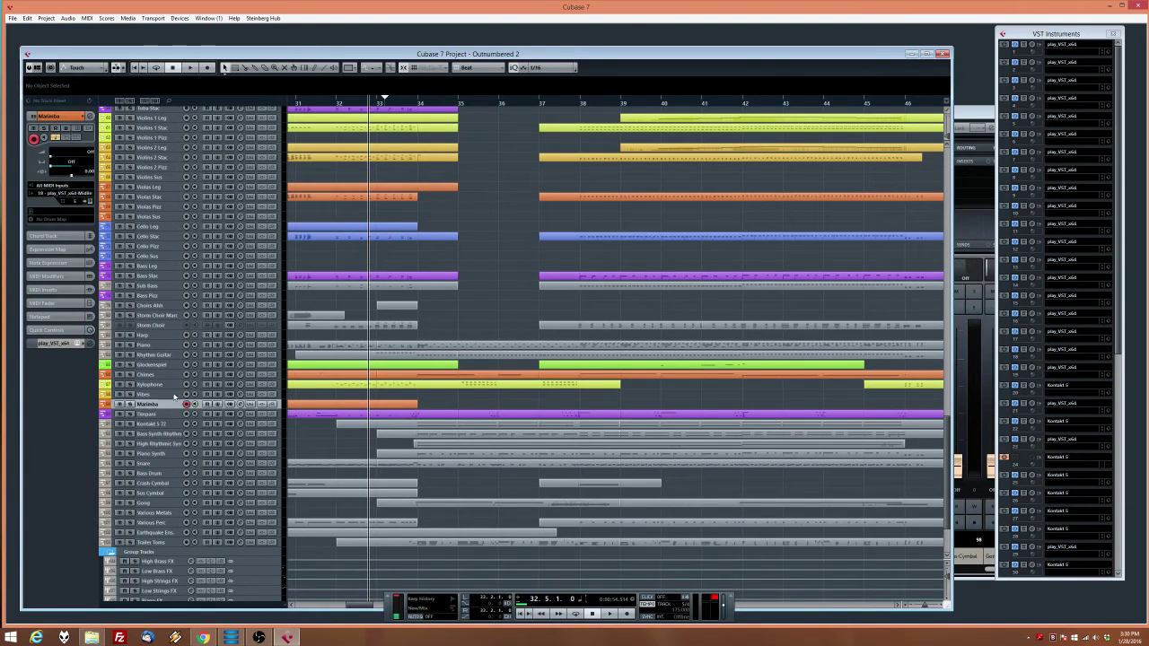
click(172, 384)
click(162, 365)
click(168, 356)
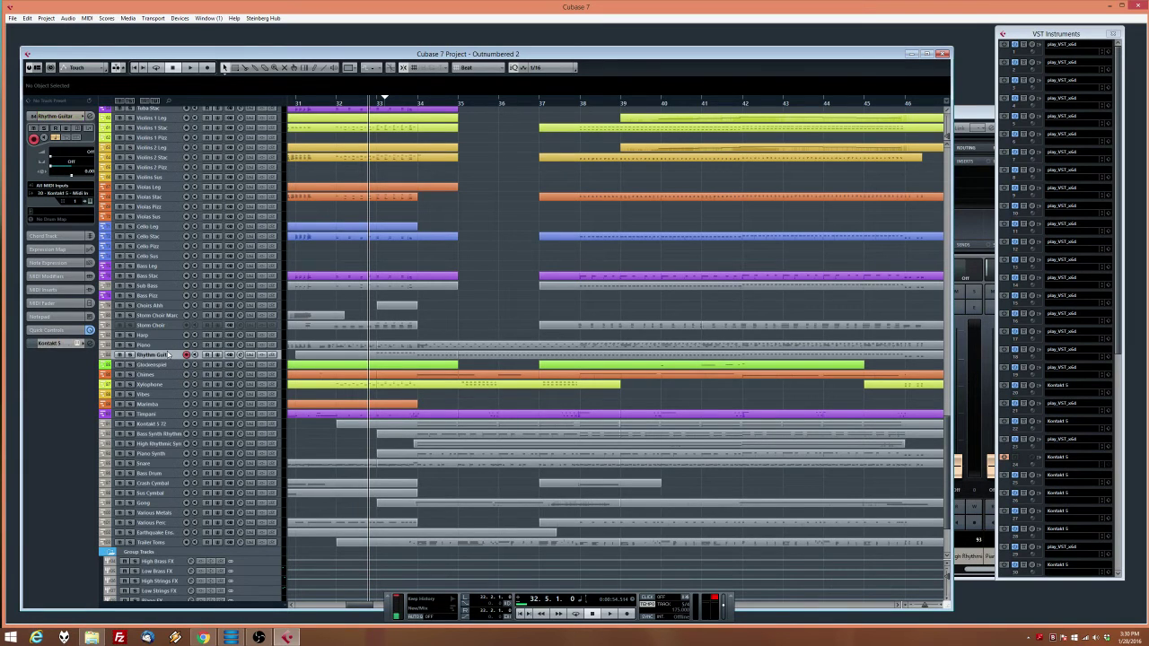
Extend the starts of the Violins 2 Stac and Violas Stac parts from bar 37 back to bar 34
scroll(184, 350, up, 5)
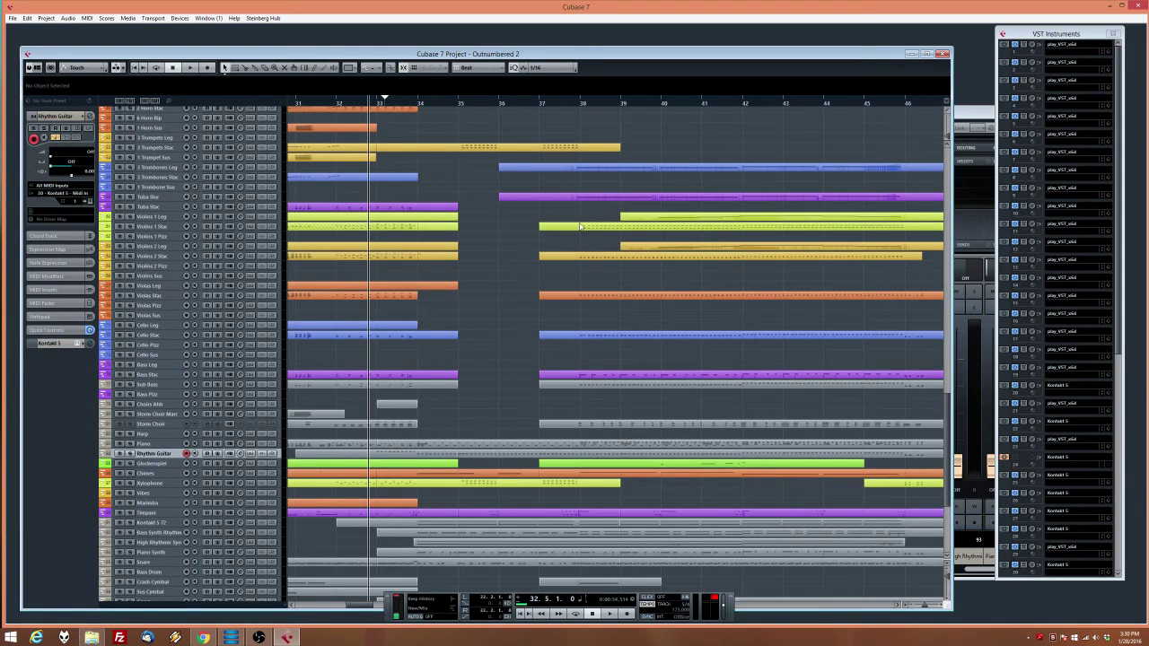
drag(543, 328, 574, 257)
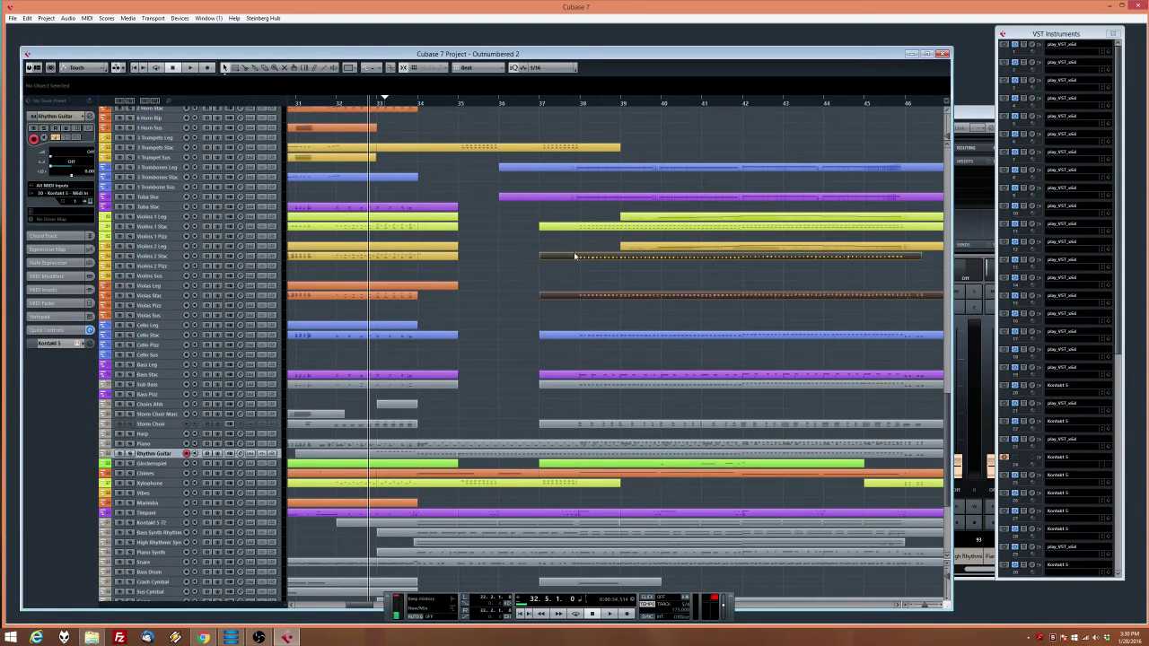
drag(464, 267, 431, 267)
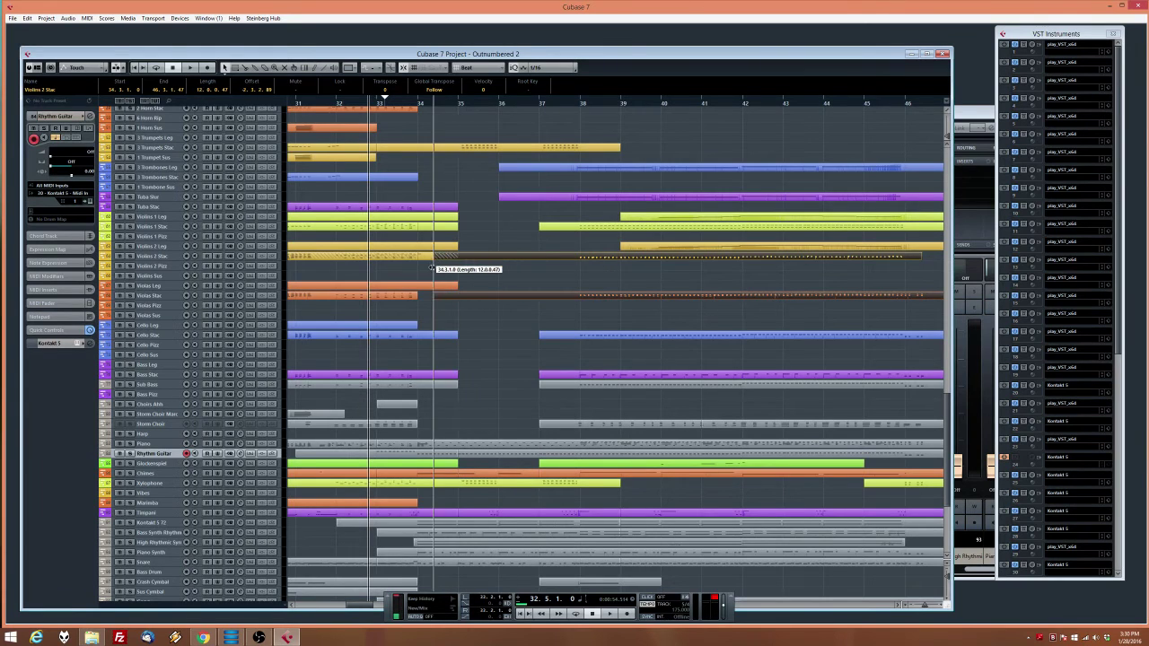
Copy the Violins 2 Stac and Violas Stac notes beginning at bar 38 back to bar 34 in the Key Editor, filling bars 34 to 38
double_click(538, 260)
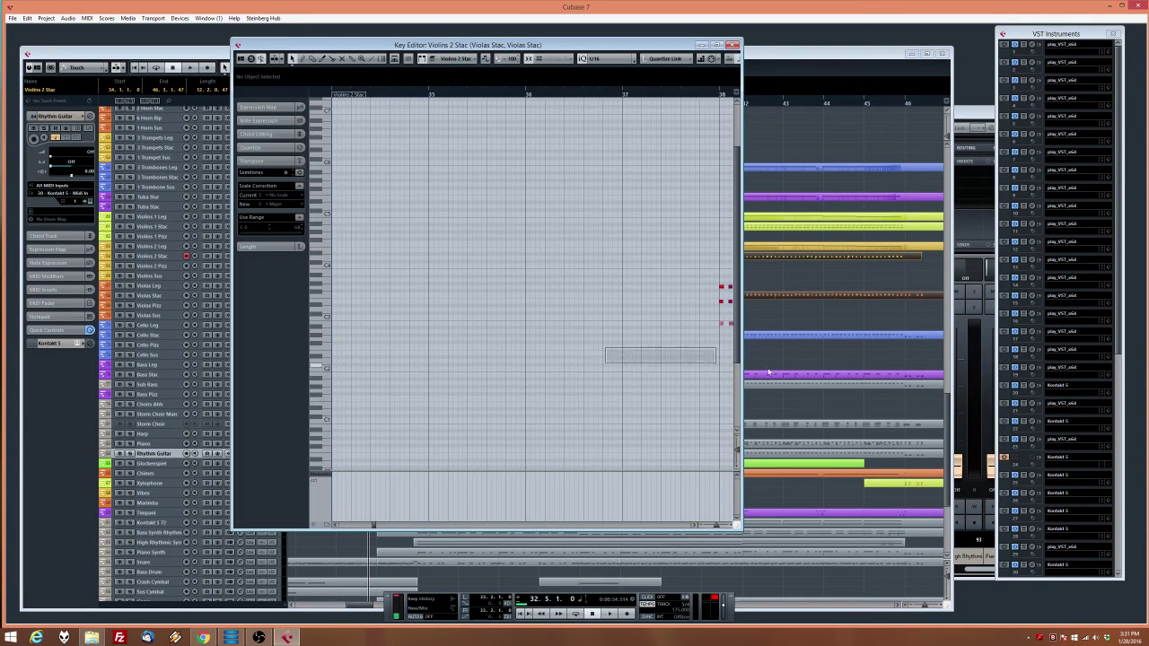
drag(395, 245, 266, 220)
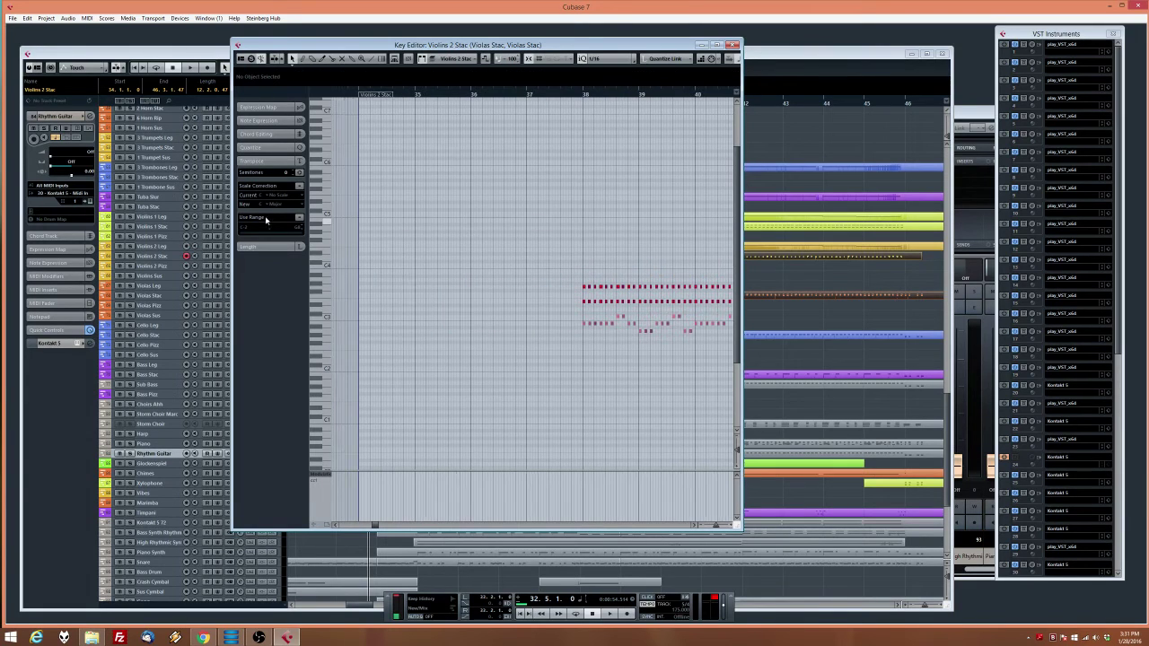
click(412, 99)
click(359, 95)
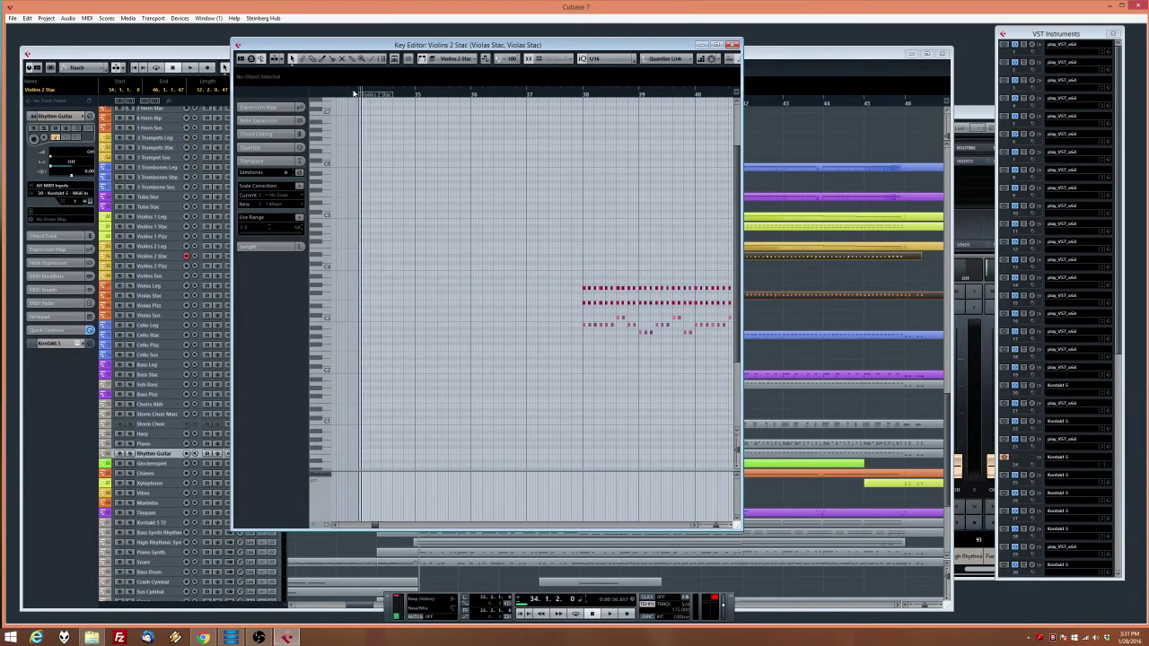
click(358, 94)
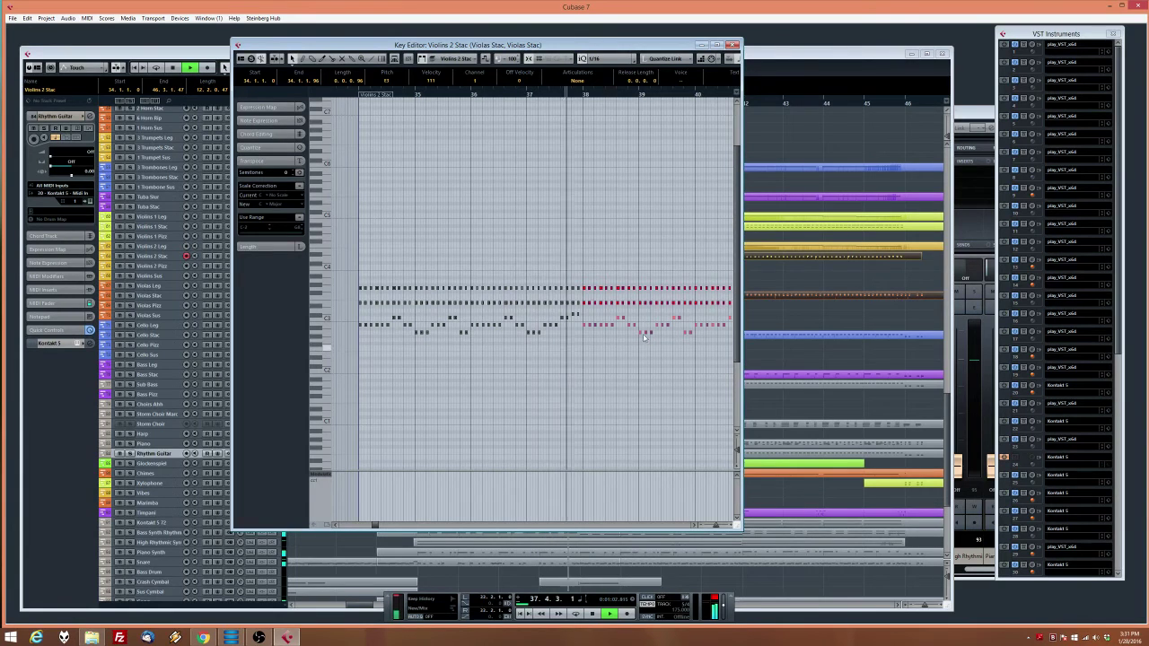
key(Escape)
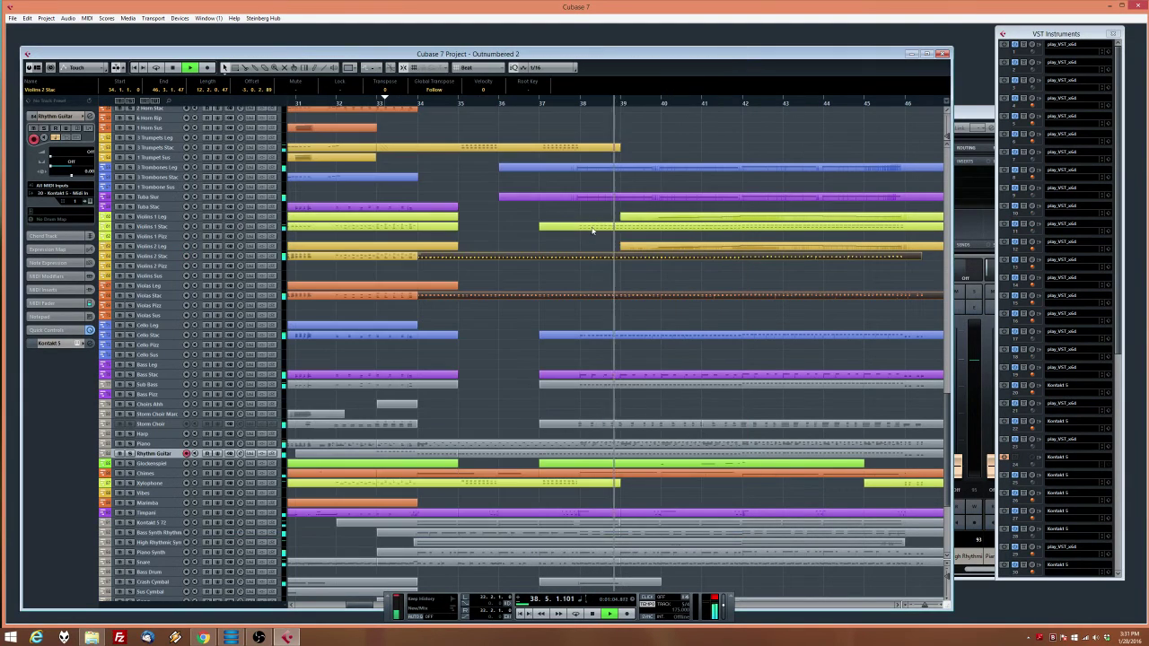
Play the extended staccato strings against the full arrangement from bar 34, and stop near bar 32
scroll(578, 269, up, 3)
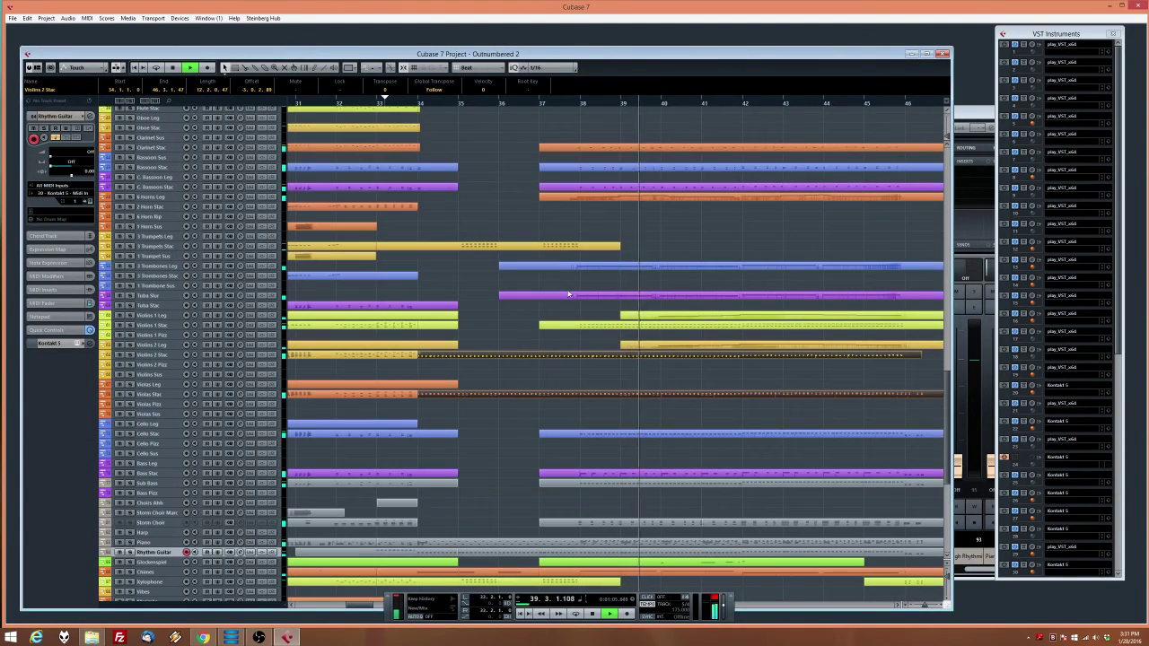
click(421, 103)
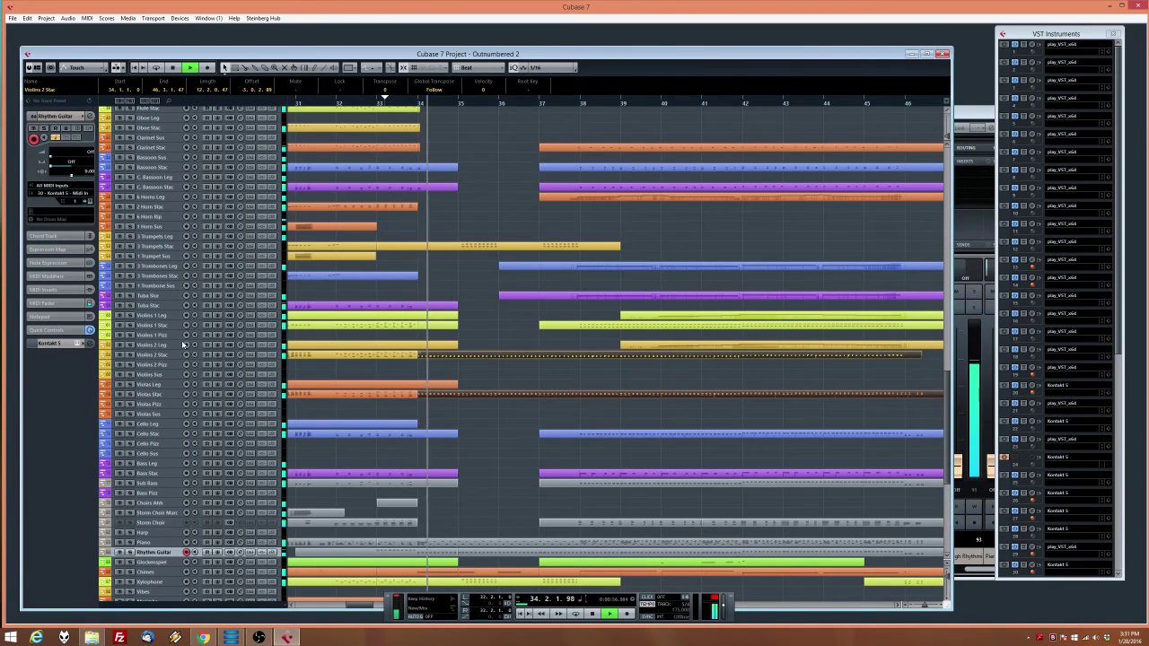
click(329, 102)
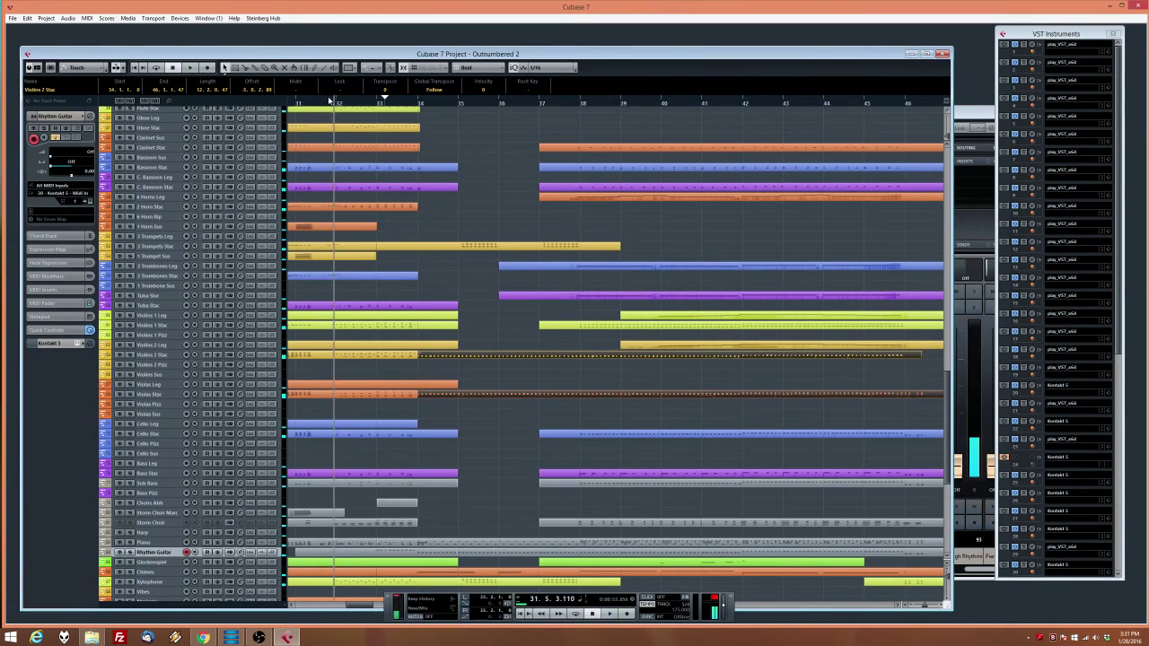
key(space)
Try to record a horn rip on the 6 Horn Rip track around bar 34, and undo the take
click(153, 219)
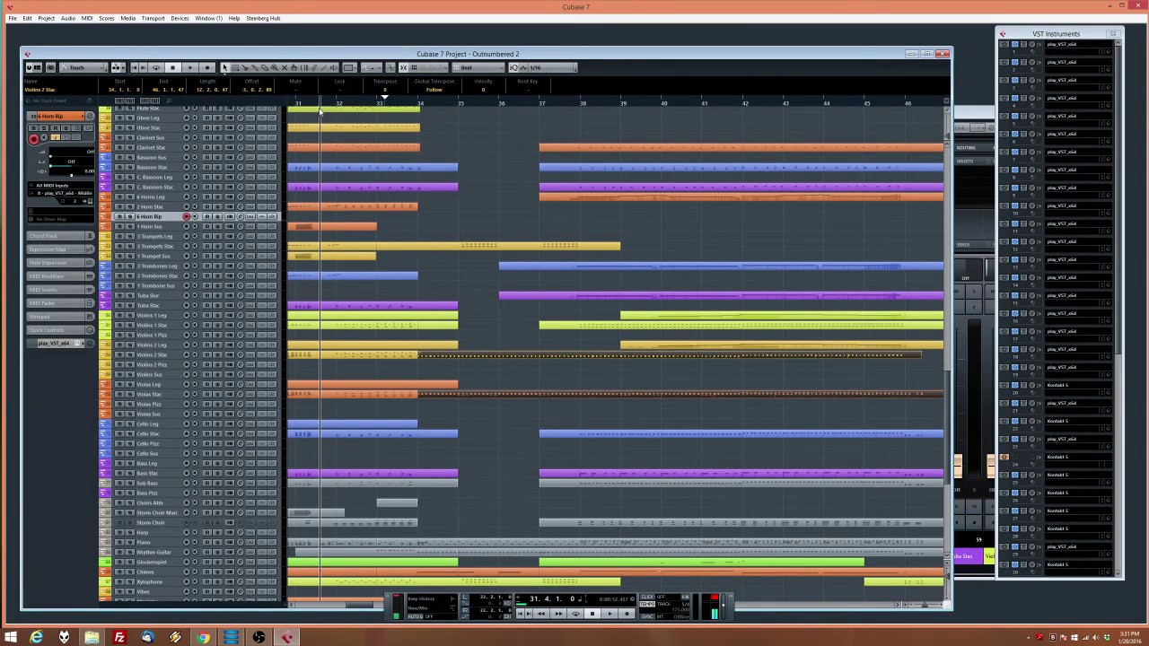
key(space)
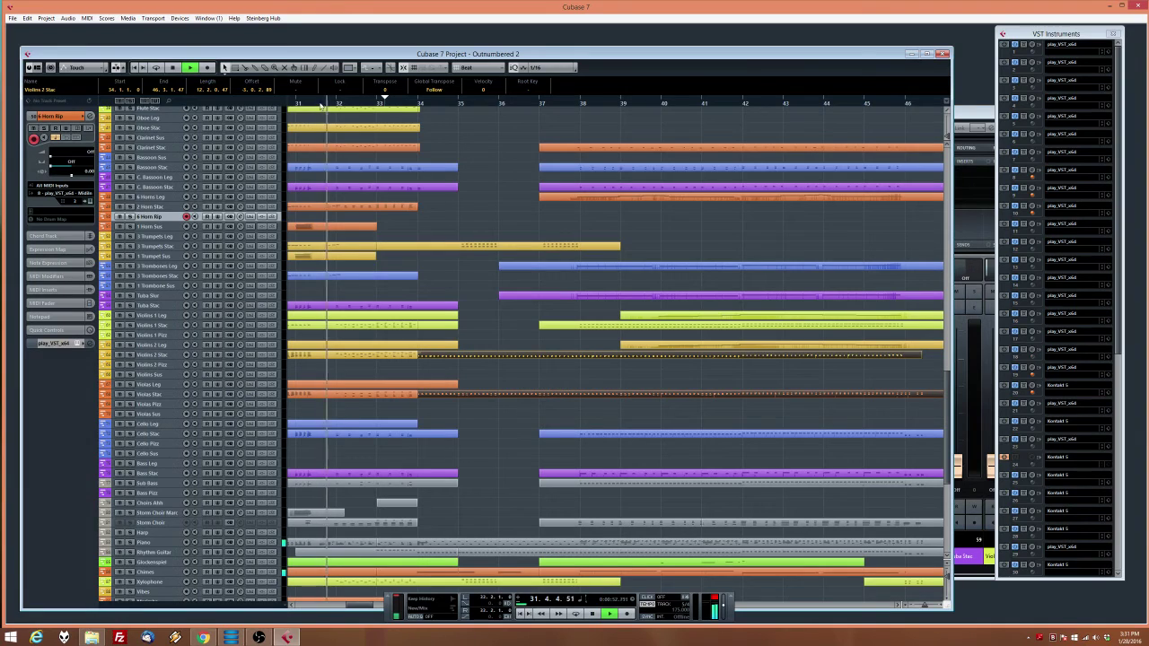
click(627, 614)
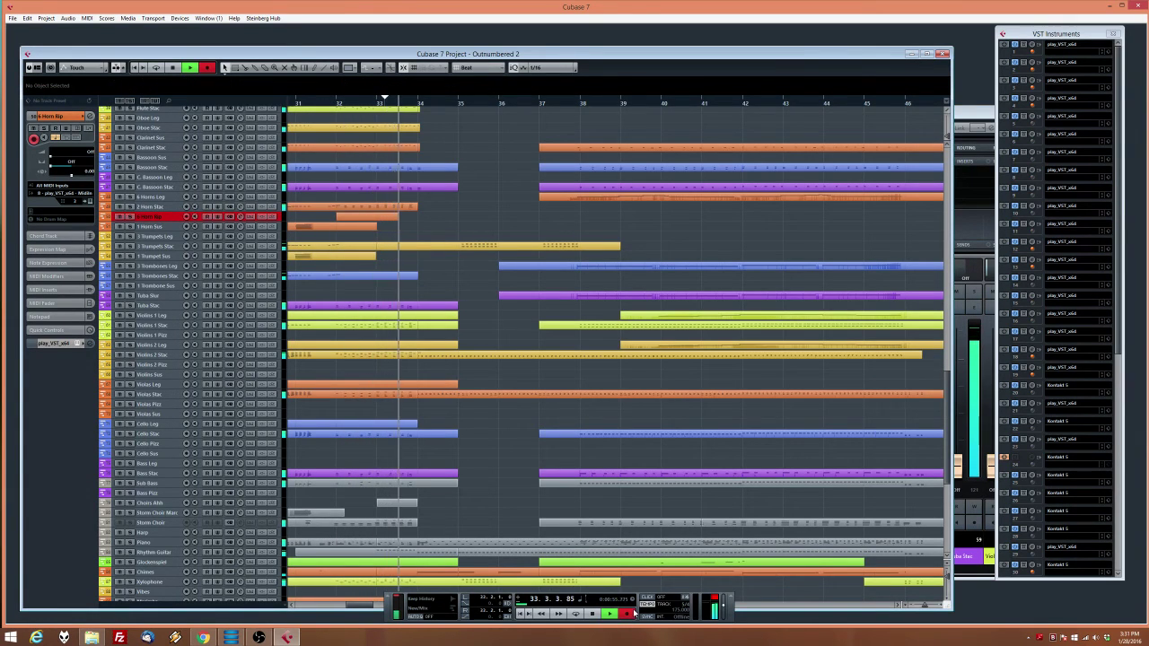
key(space)
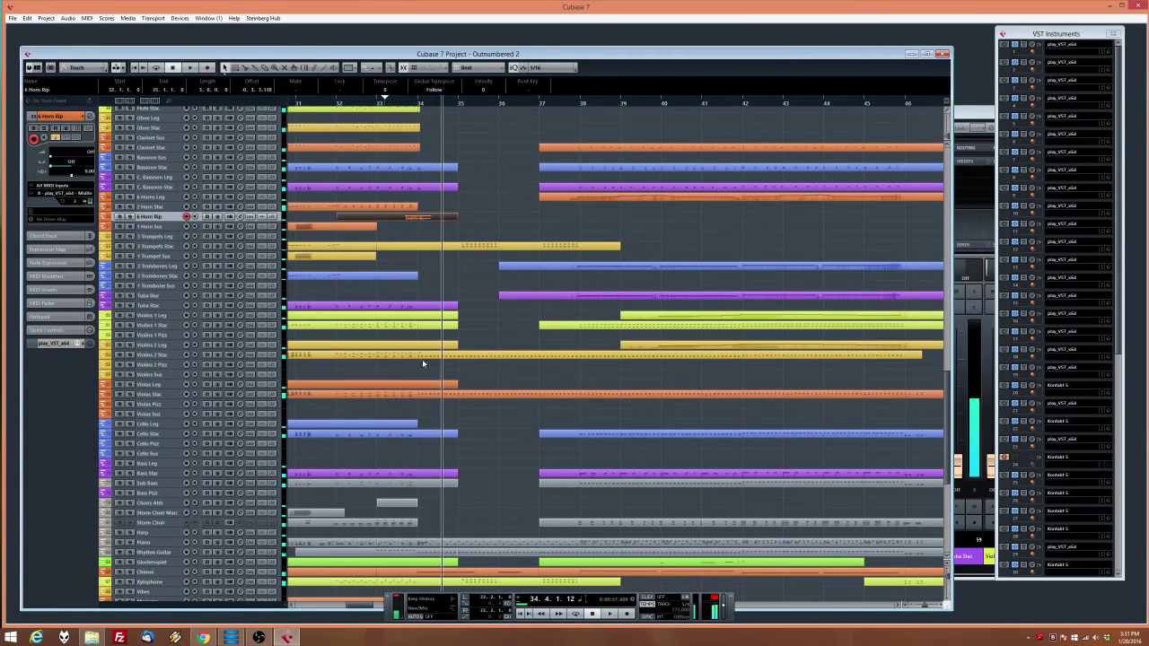
key(ctrl+z)
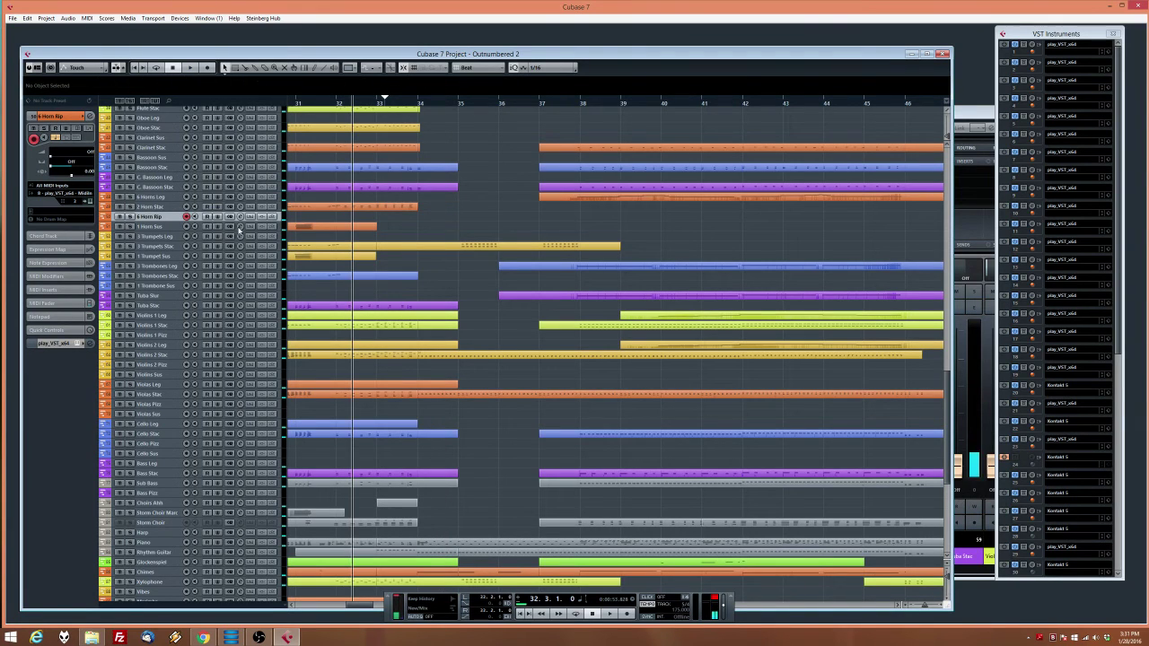
Record a new 6 Horn Rip take around bar 34, starting from about bar 32, and keep playing the arrangement through bar 38
click(627, 615)
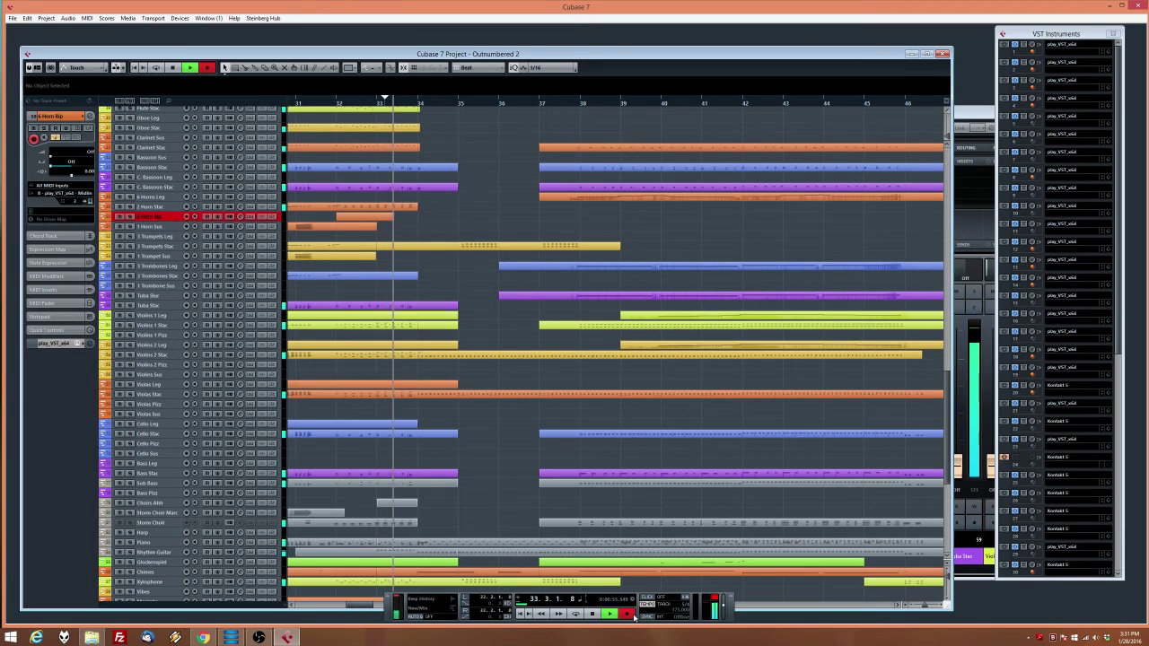
click(627, 615)
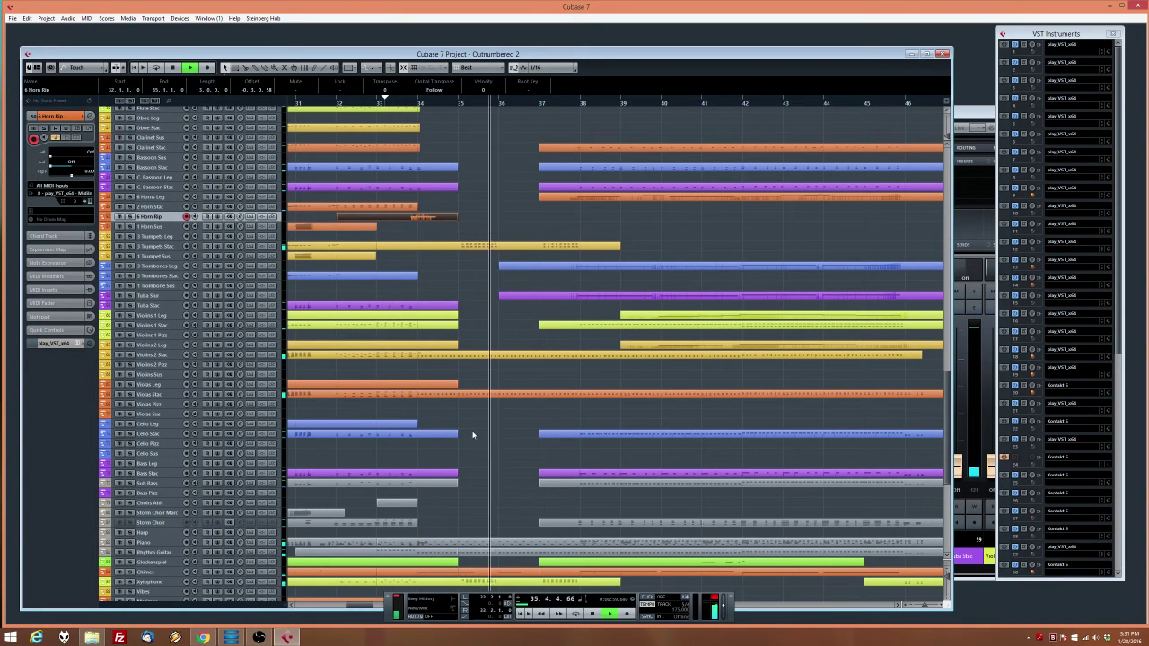
scroll(475, 435, down, 5)
scroll(475, 432, down, 4)
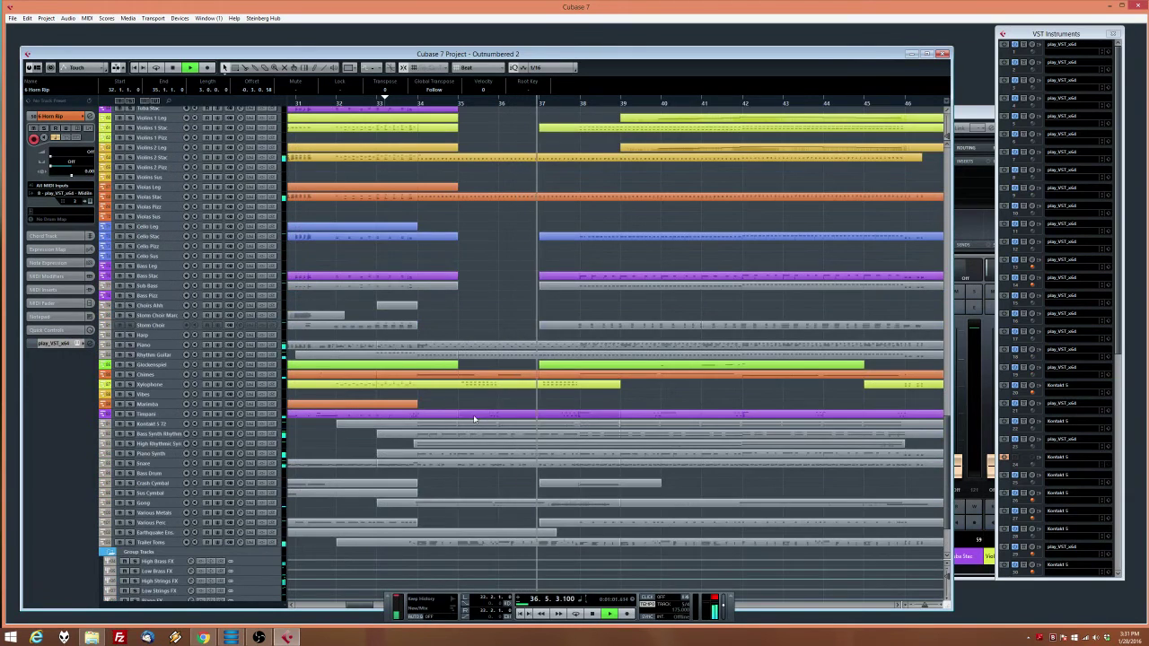
scroll(473, 423, up, 4)
scroll(473, 421, down, 5)
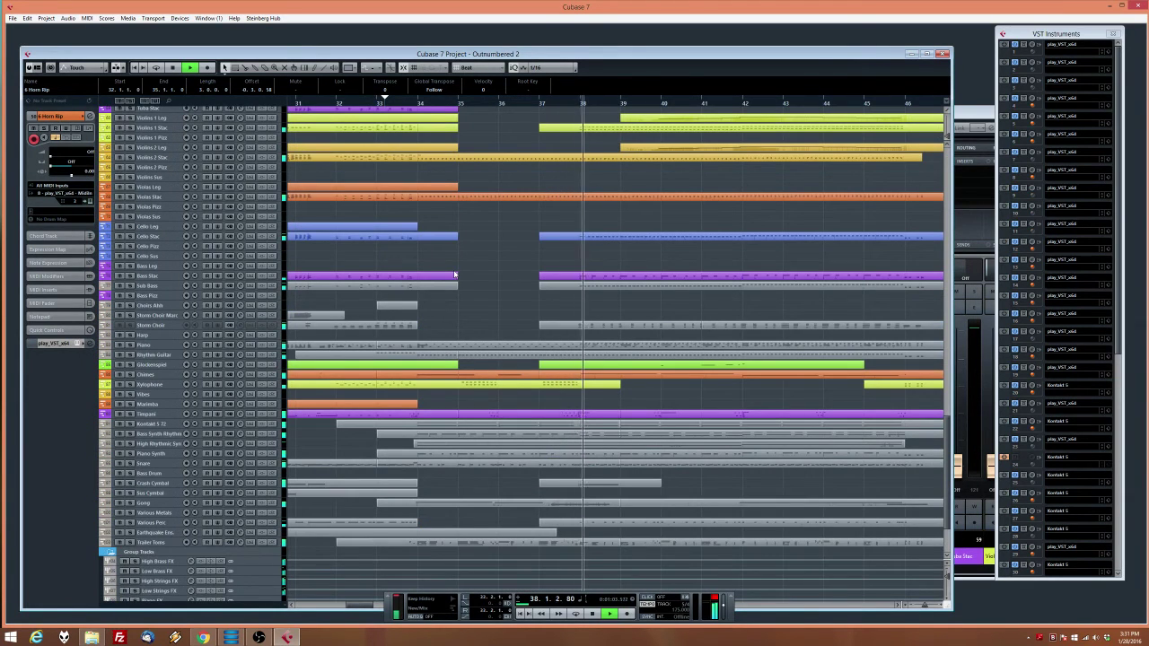
Replay the arrangement from about bar 32 and mute the Snare track while listening
click(332, 102)
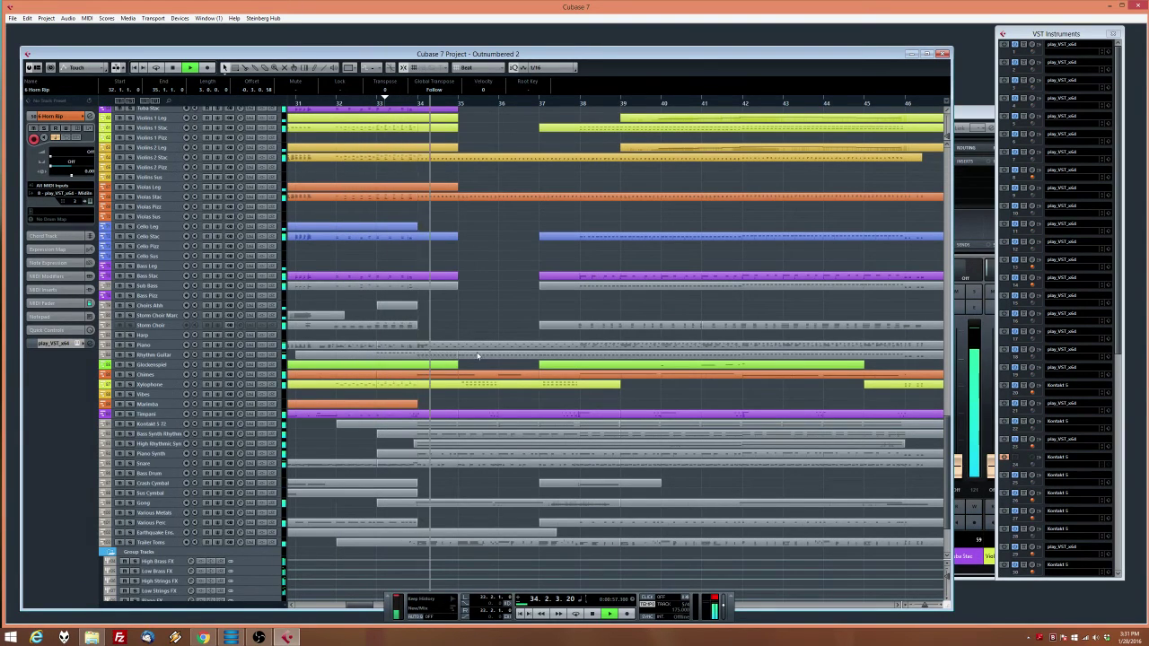
click(154, 464)
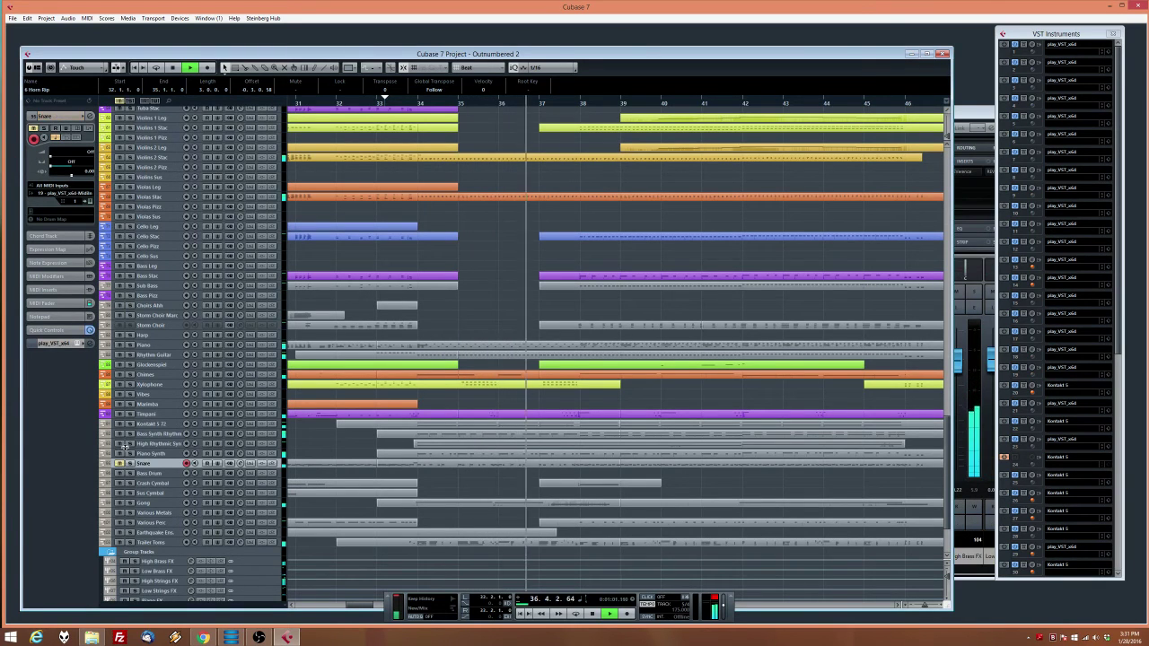
Delete the upper row of notes in bars 34 to 38 of the Kontakt 5 72 part, and audition the remaining lower row
double_click(488, 427)
click(496, 230)
key(space)
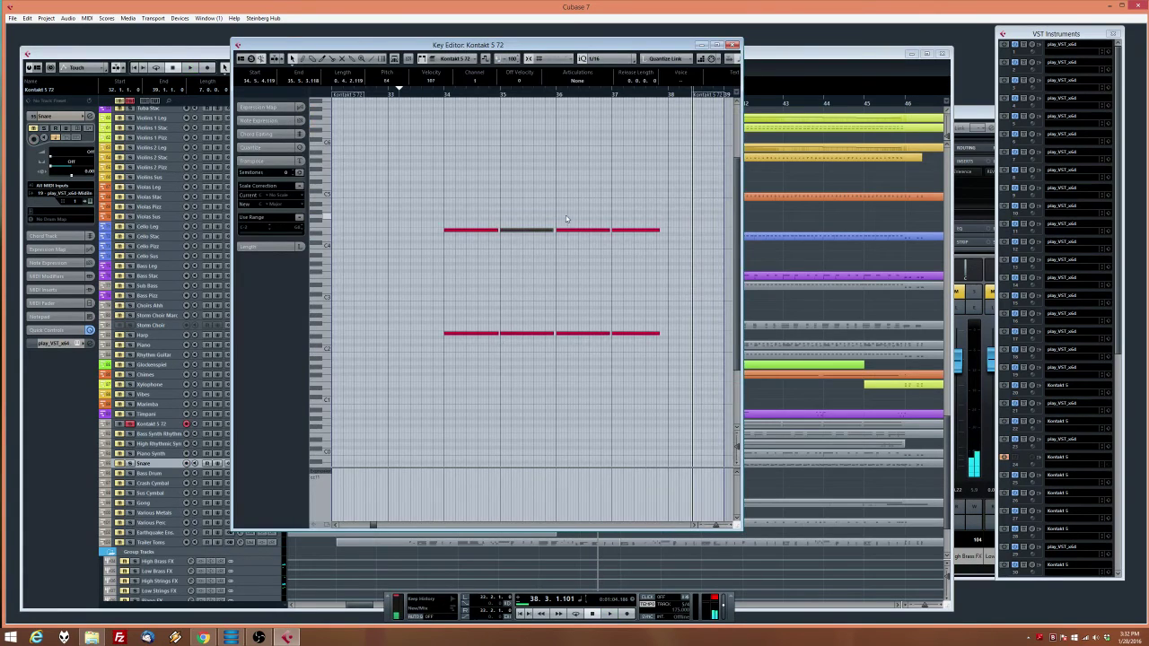
drag(641, 263, 316, 182)
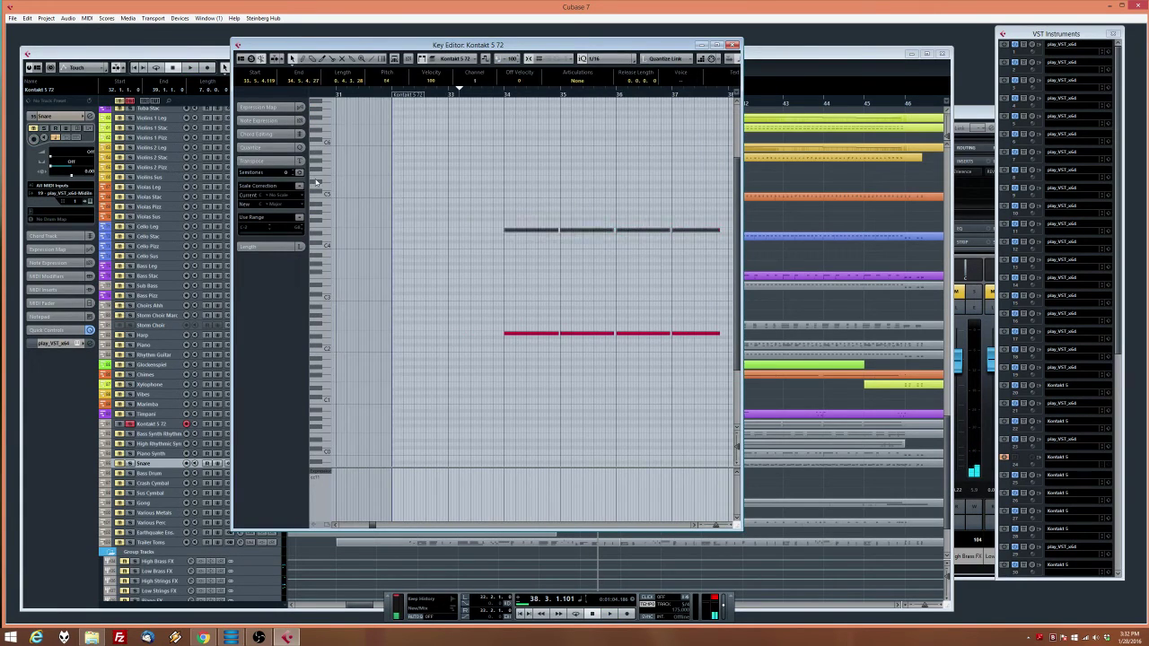
click(501, 95)
key(space)
drag(497, 317, 689, 336)
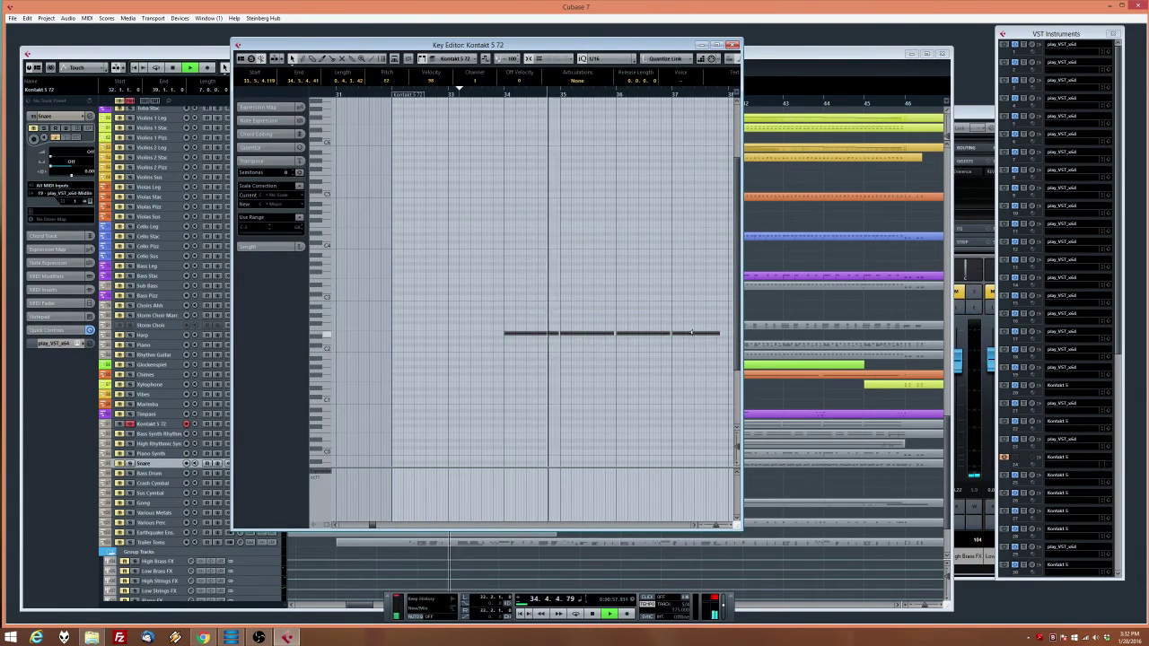
click(732, 44)
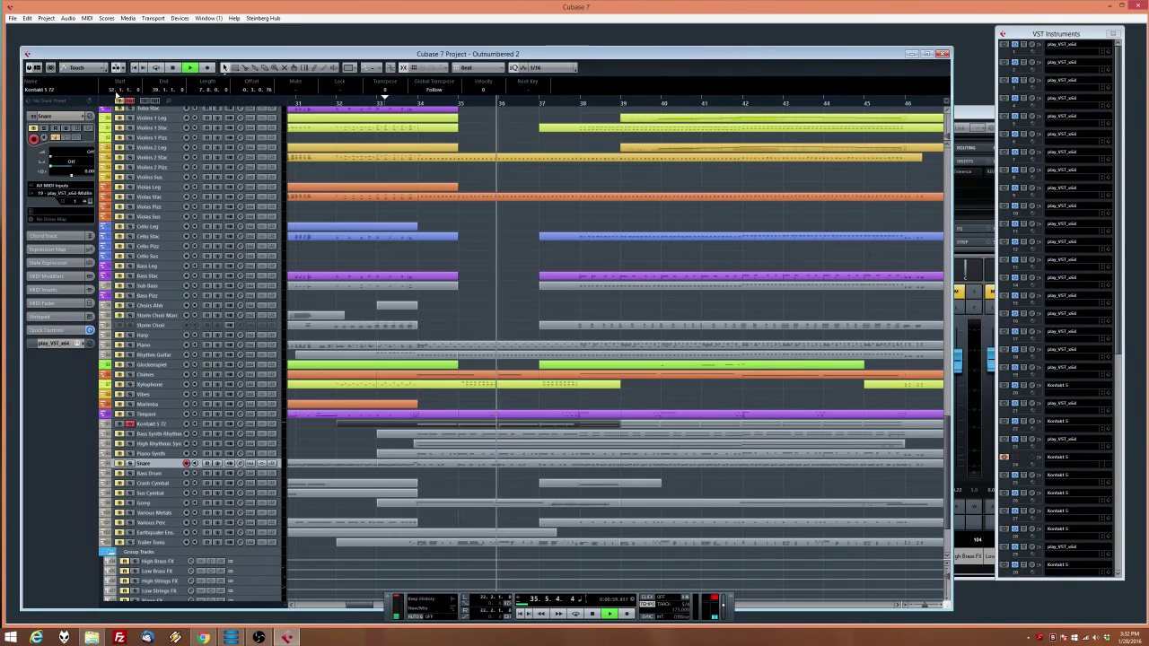
Replay the full arrangement from about bar 33 to hear the thinned Kontakt 5 72 part in context
click(441, 105)
drag(441, 104, 385, 103)
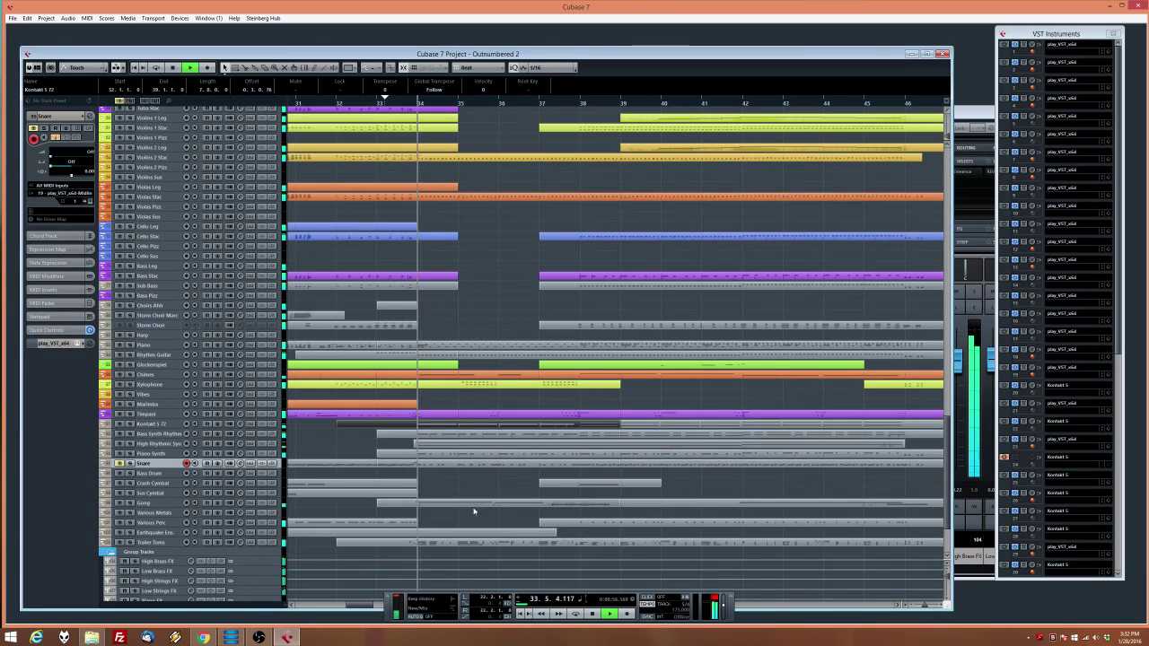
scroll(472, 491, up, 3)
scroll(469, 498, down, 3)
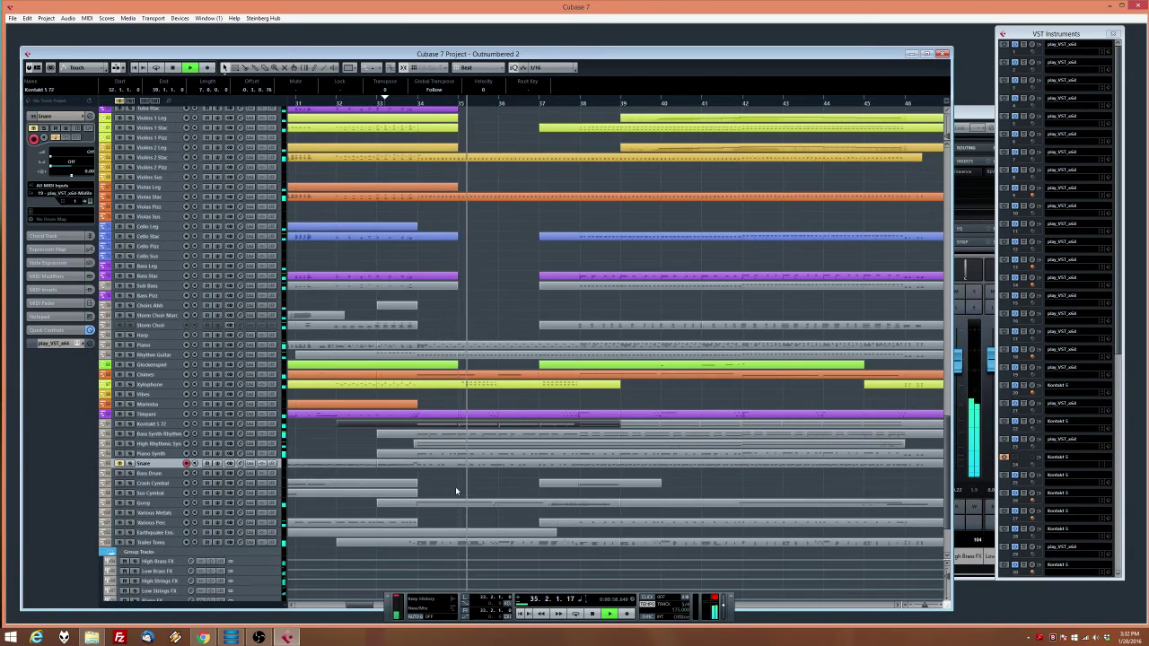
Delete the Gong note in bar 34, keeping the Gong notes around bars 36 and 37
double_click(436, 503)
drag(437, 347, 436, 346)
key(Delete)
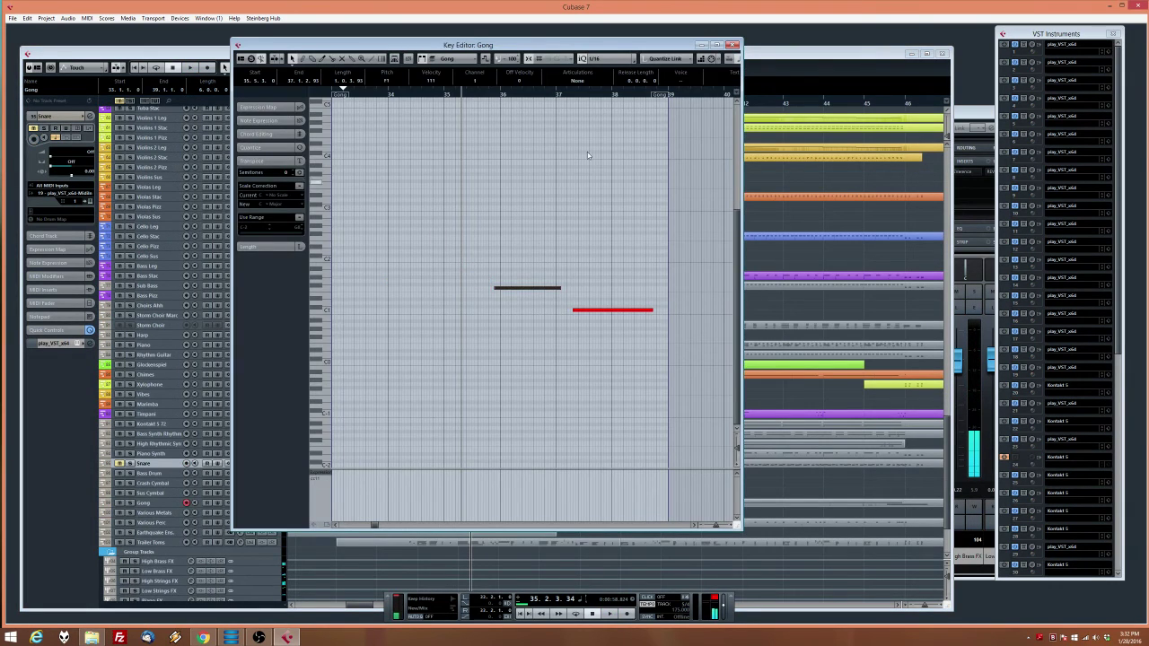
click(733, 45)
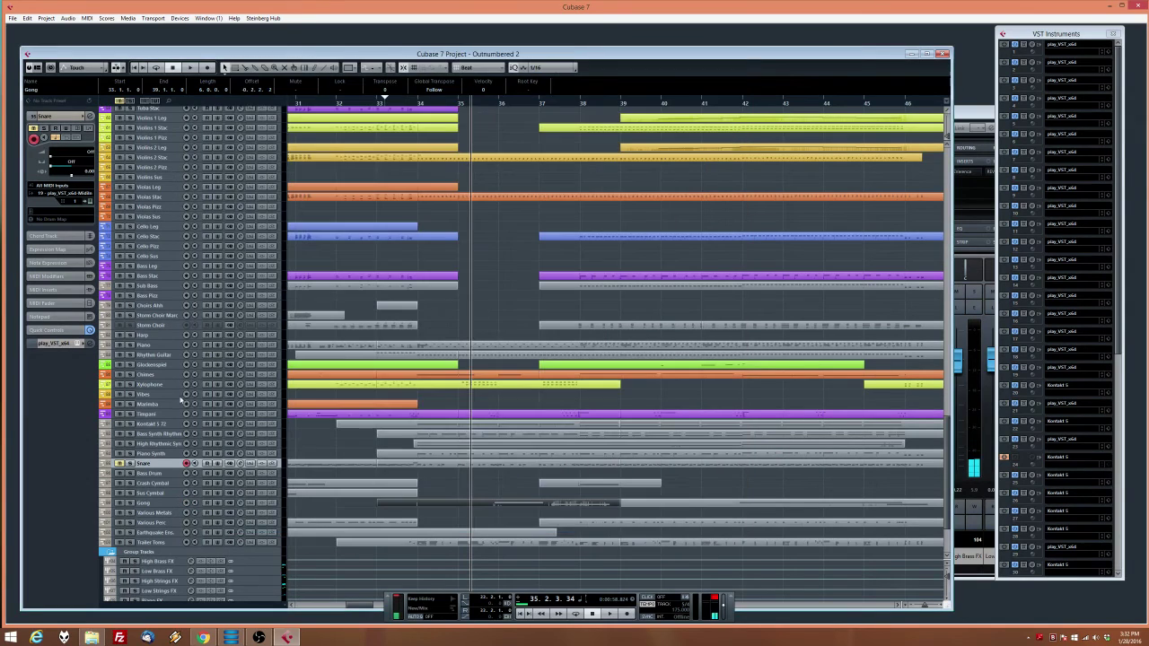
Record a Crash Cymbal hit around bar 34, starting playback from about bar 32
click(150, 484)
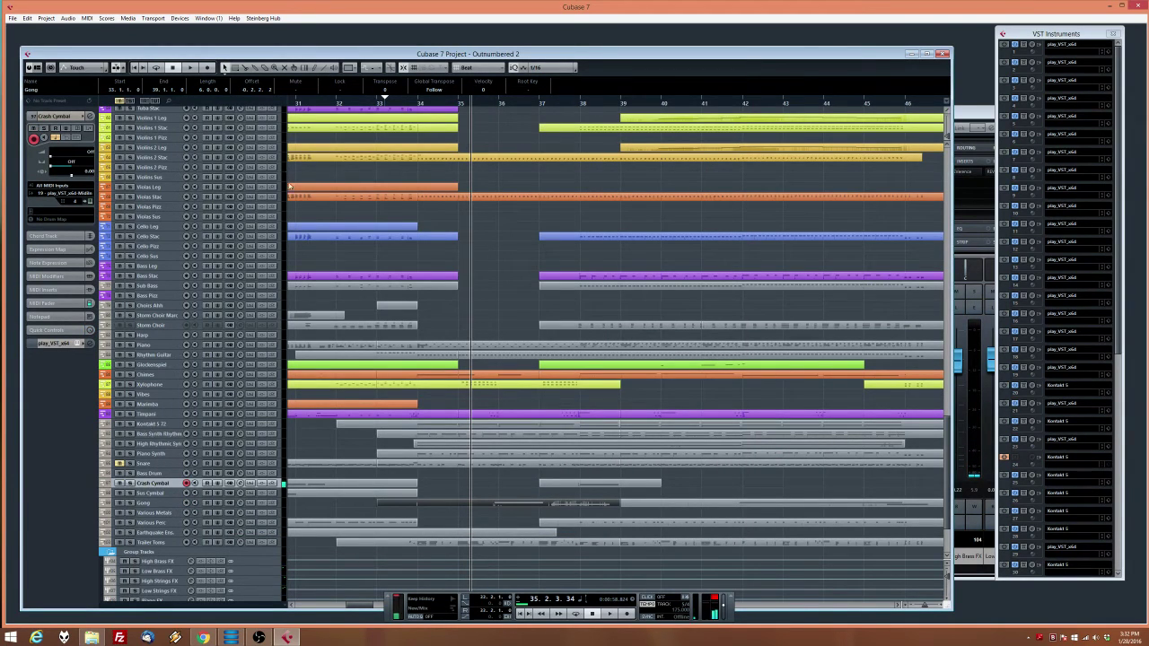
key(space)
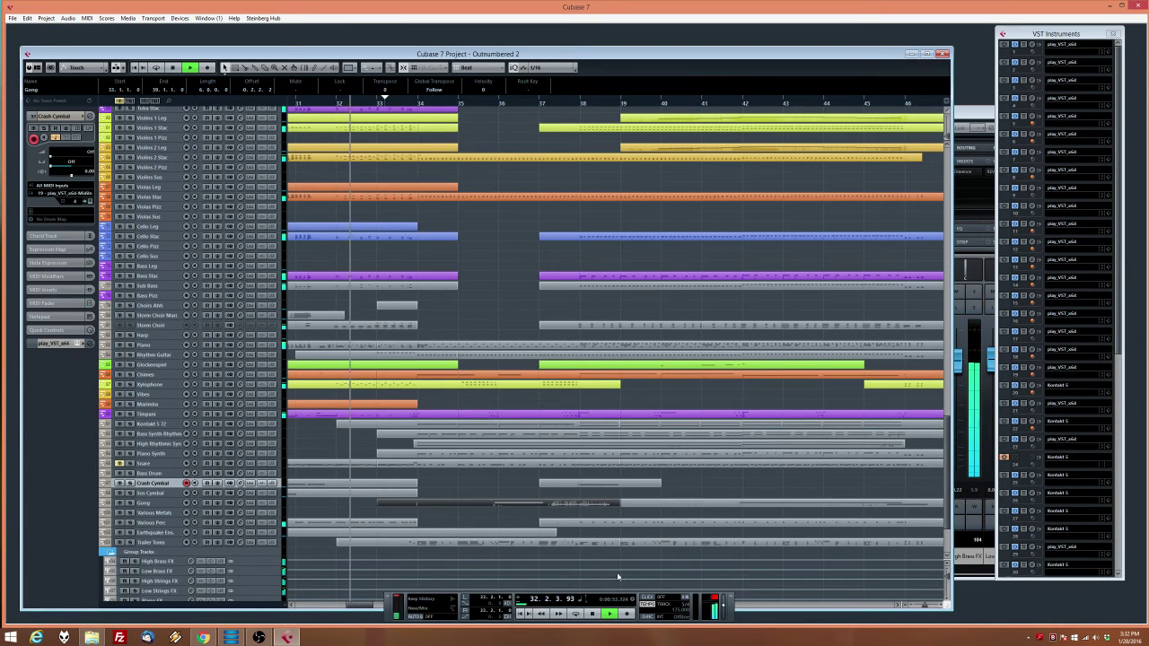
click(626, 613)
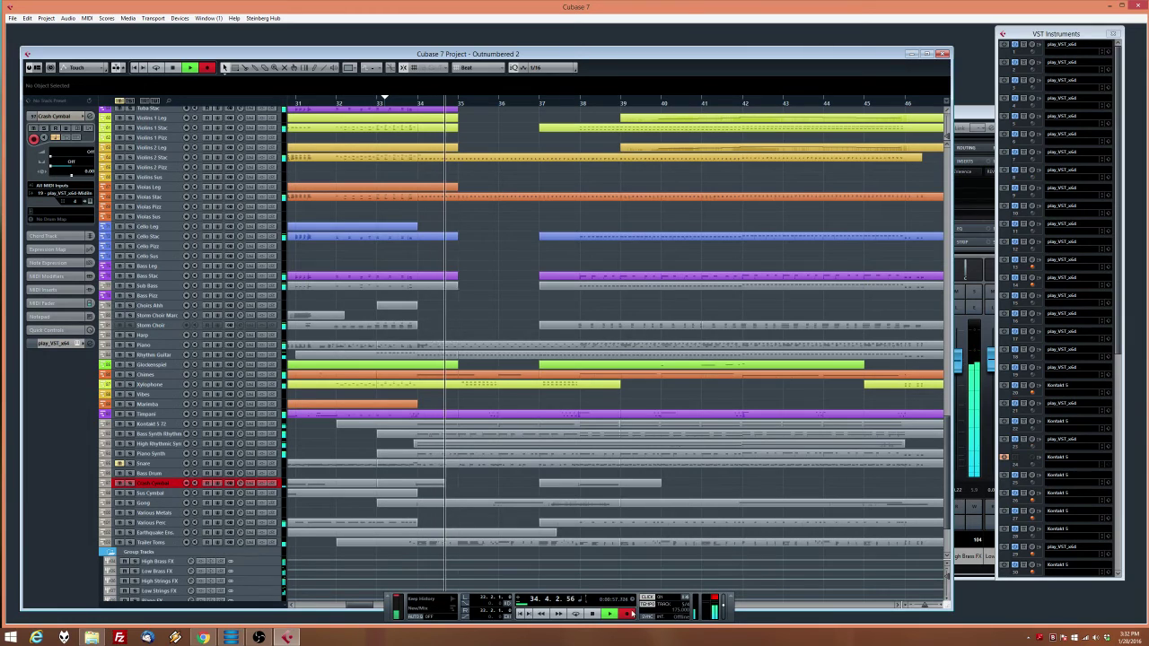
click(626, 613)
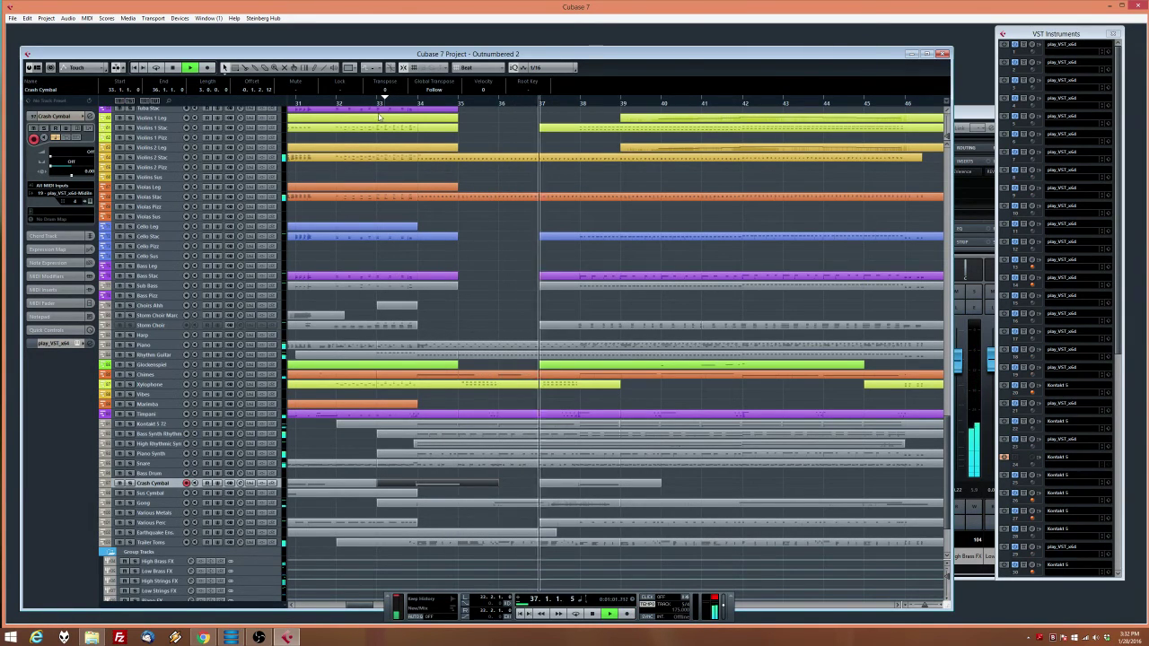
Thin out the Snare part in bars 34 to 38, keeping the bar 34 downbeat and the rolls leading into bars 36 and 38
drag(344, 101, 295, 102)
double_click(451, 464)
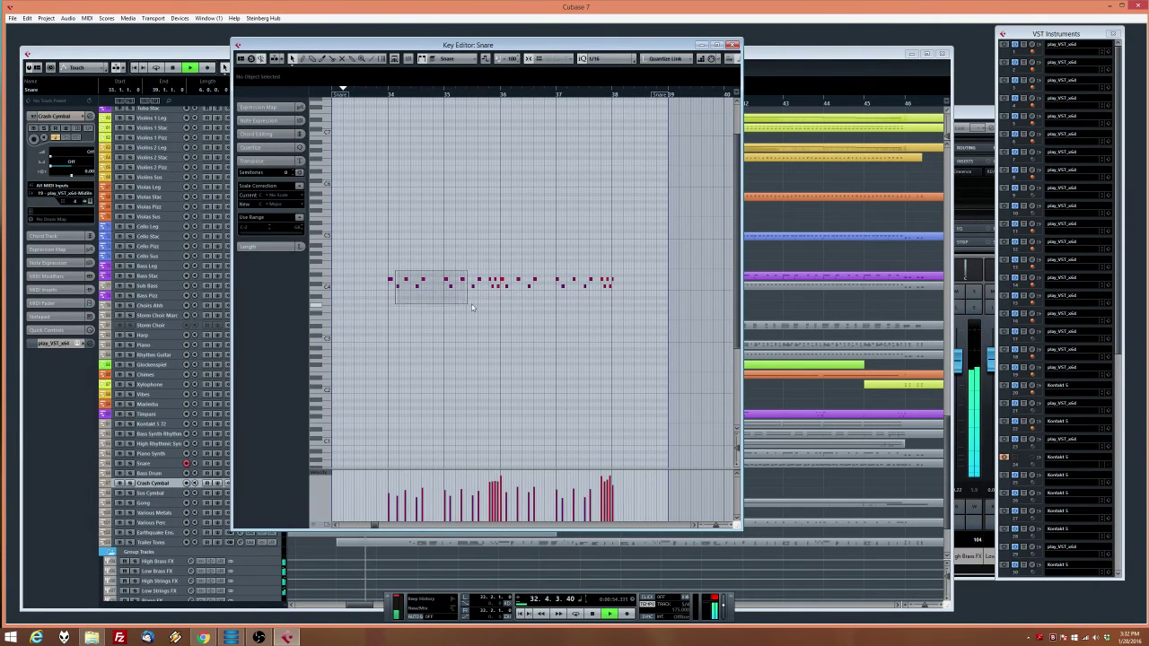
drag(472, 304, 469, 304)
key(Delete)
drag(505, 265, 600, 316)
key(Delete)
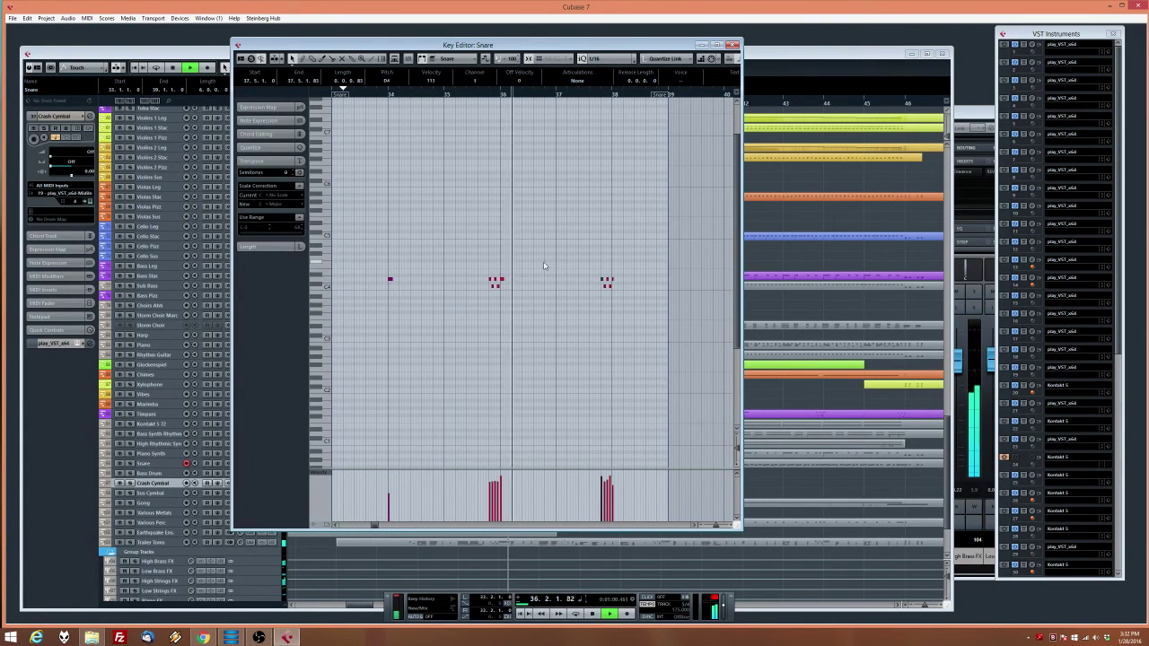
click(731, 45)
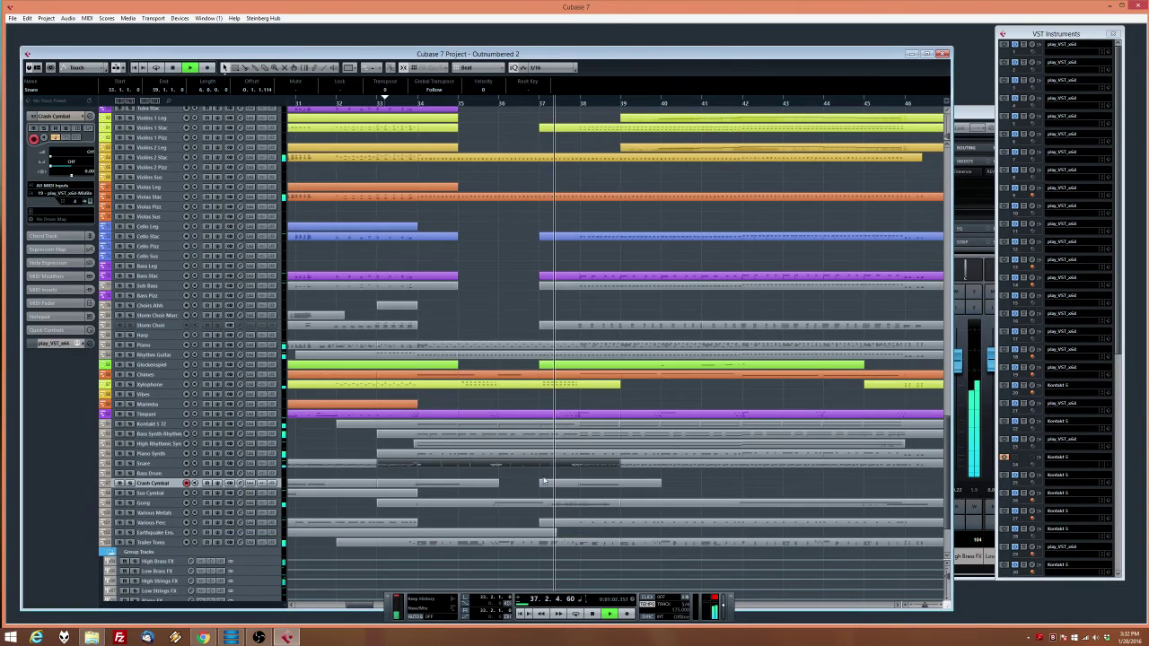
Open the Trailer Toms part covering bars 32 to 39 in the Key Editor
double_click(398, 542)
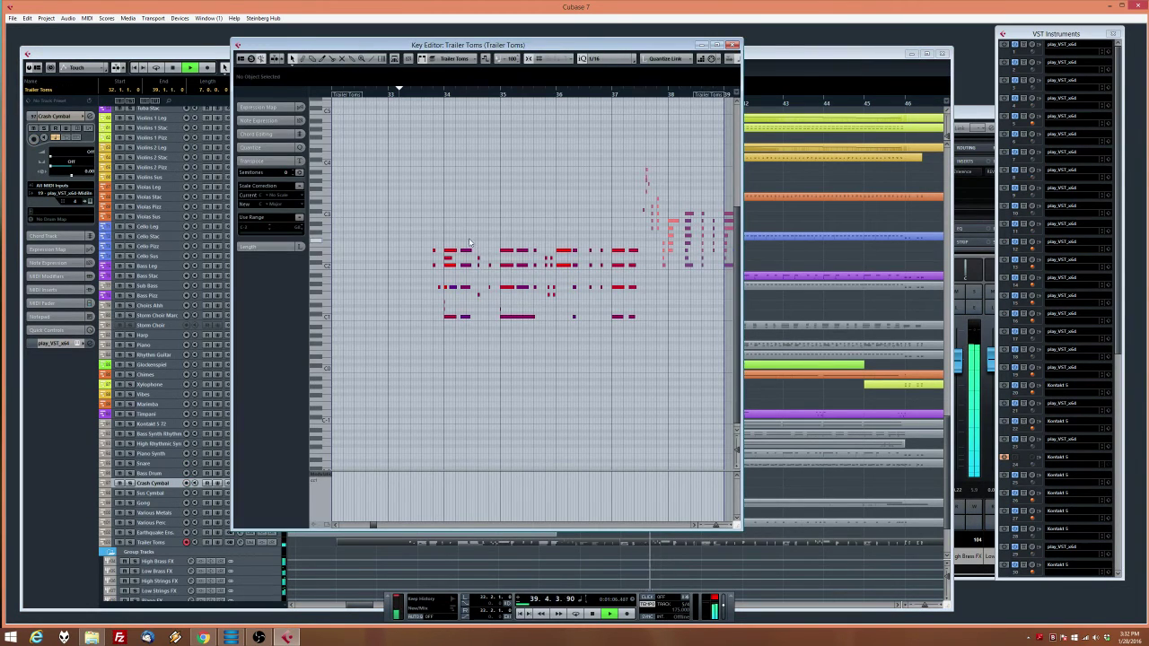
Try thinning out the Trailer Toms notes between bars 34 and 37, and undo the deletions
drag(468, 239, 533, 346)
key(Delete)
drag(562, 211, 604, 340)
key(Delete)
click(428, 95)
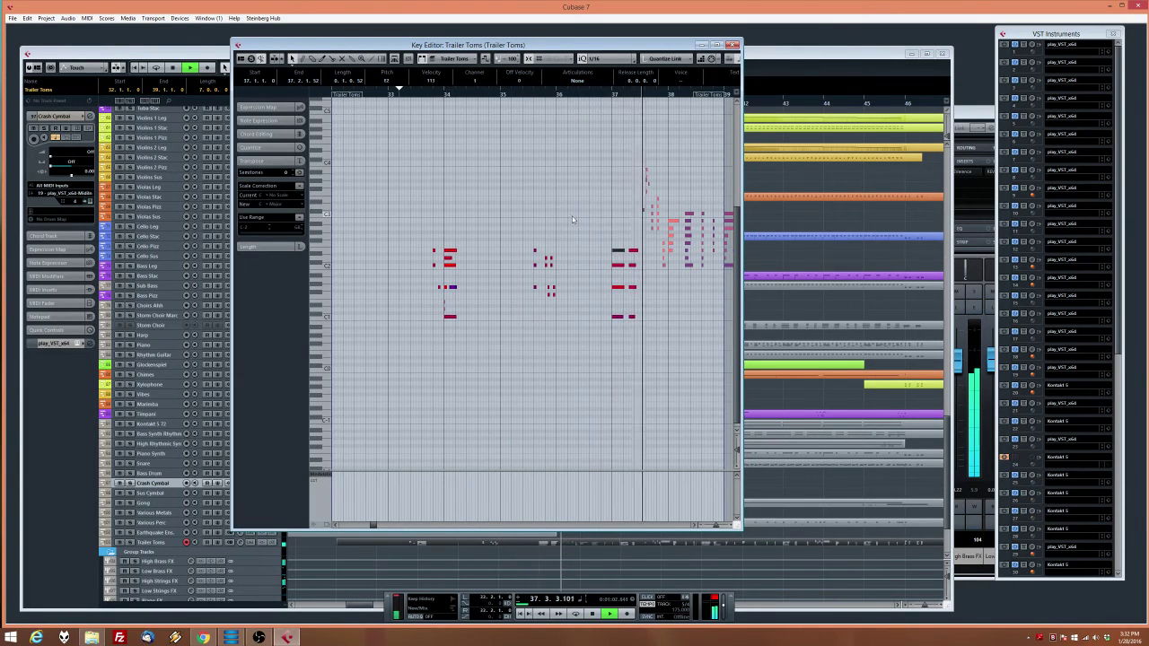
drag(590, 241, 610, 343)
key(ctrl+z)
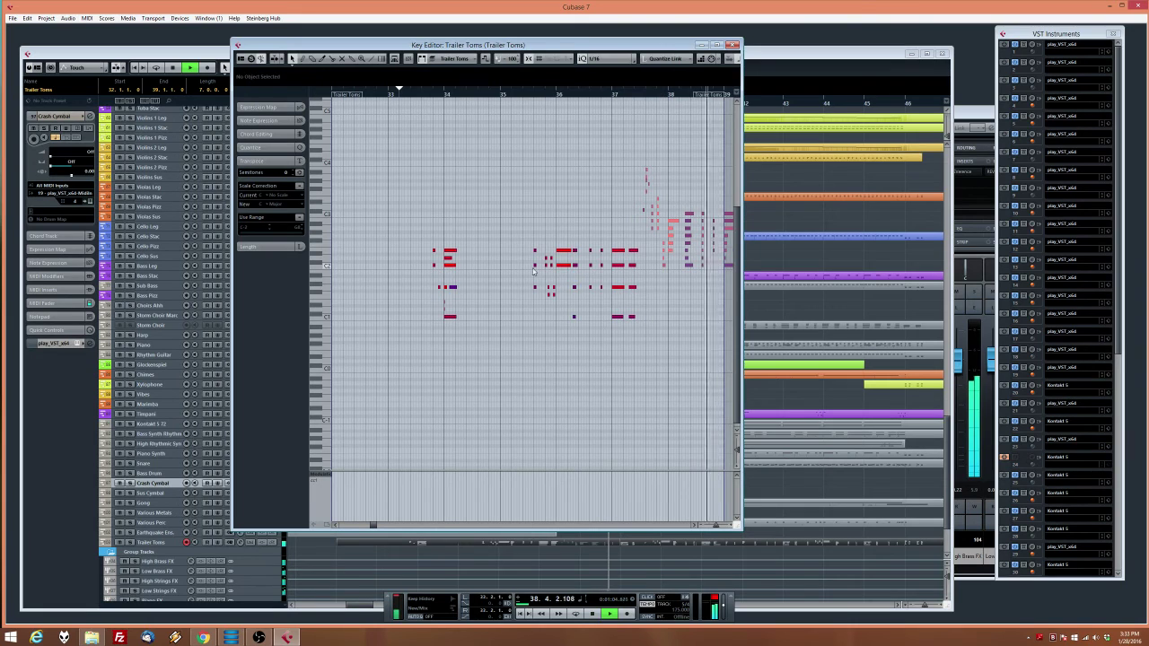
key(space)
key(ctrl+z)
key(ctrl+z)
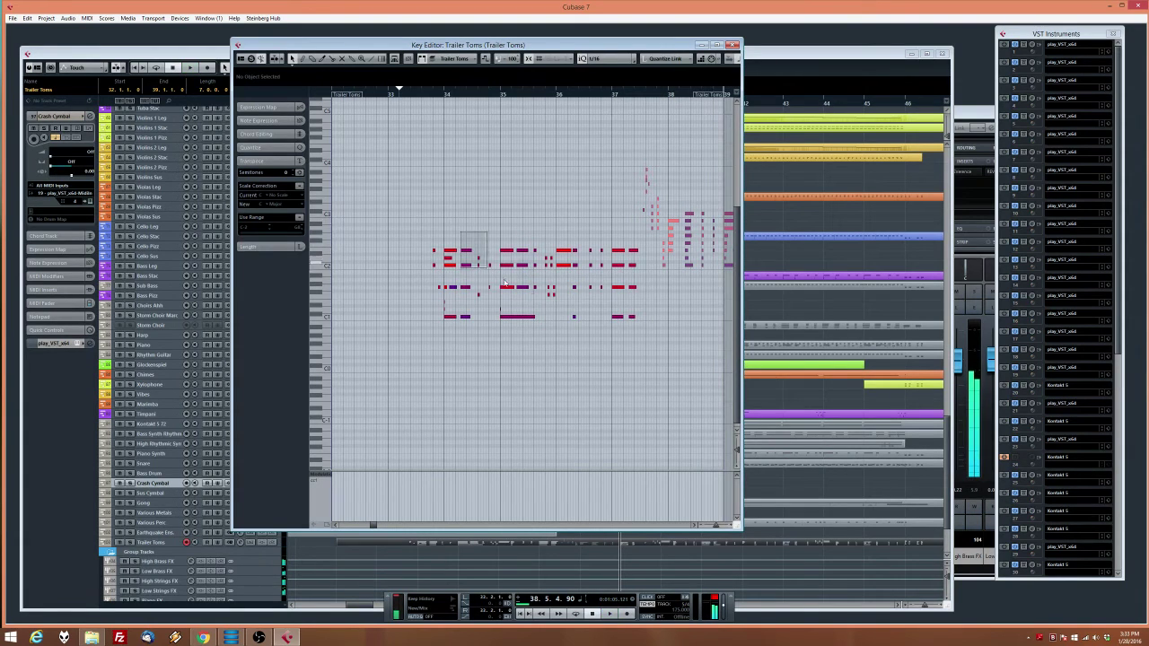
Lower the velocities of the Trailer Toms notes following the bar 34 downbeat through bar 37, and audition the softened pattern
drag(504, 281, 637, 328)
click(321, 476)
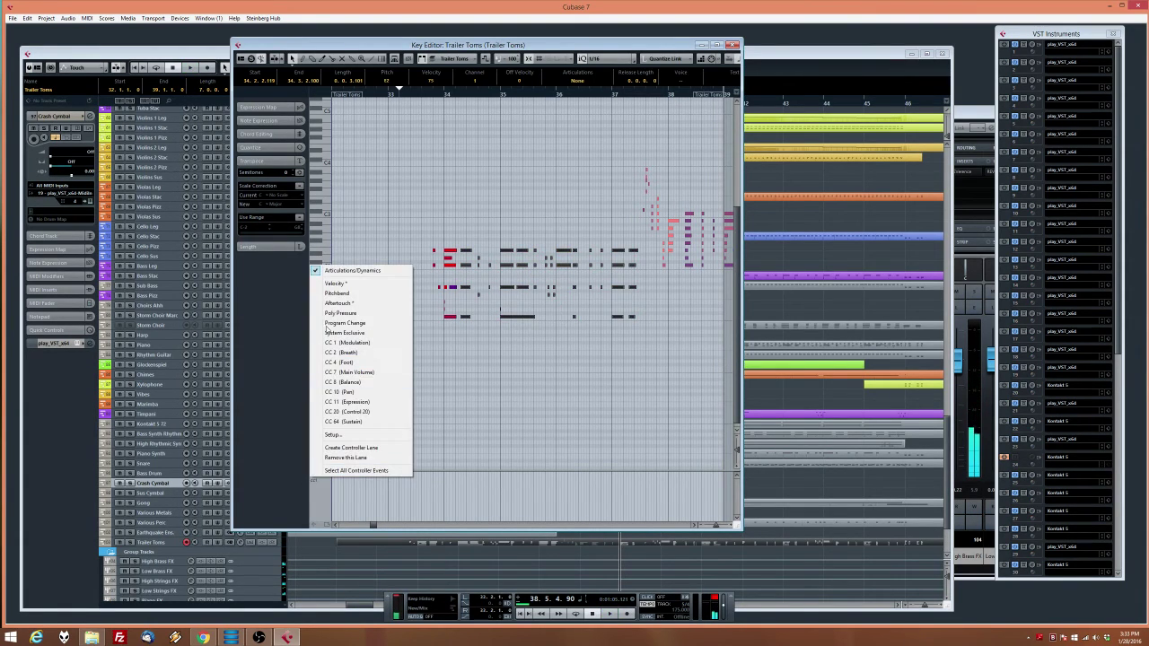
click(330, 294)
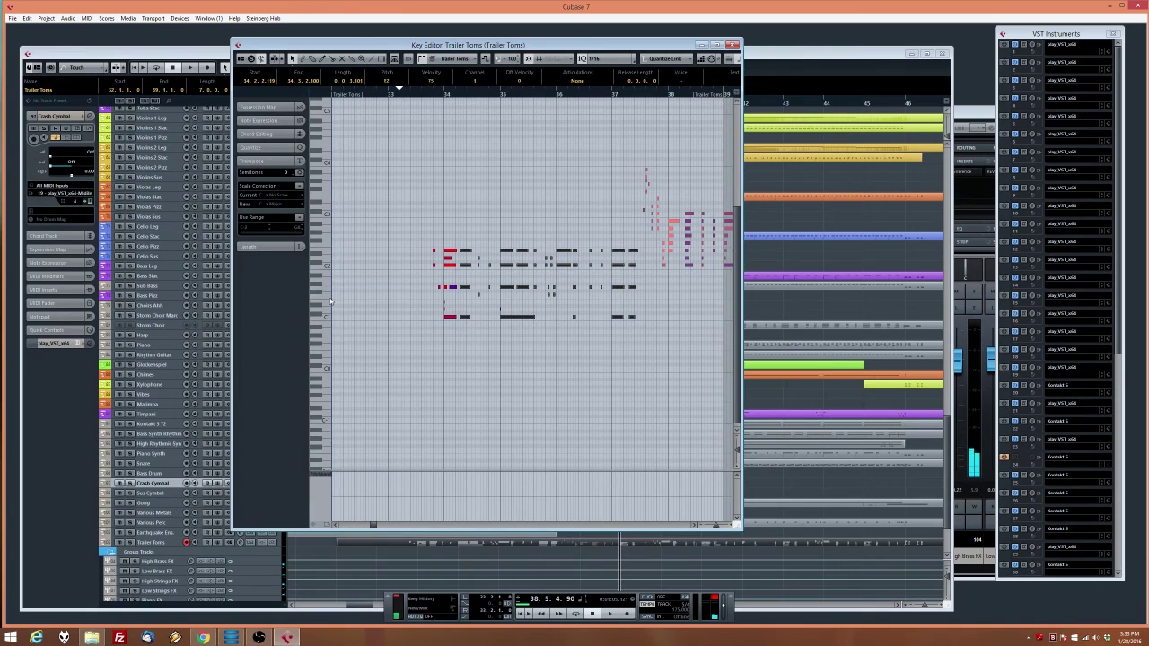
click(319, 471)
click(330, 285)
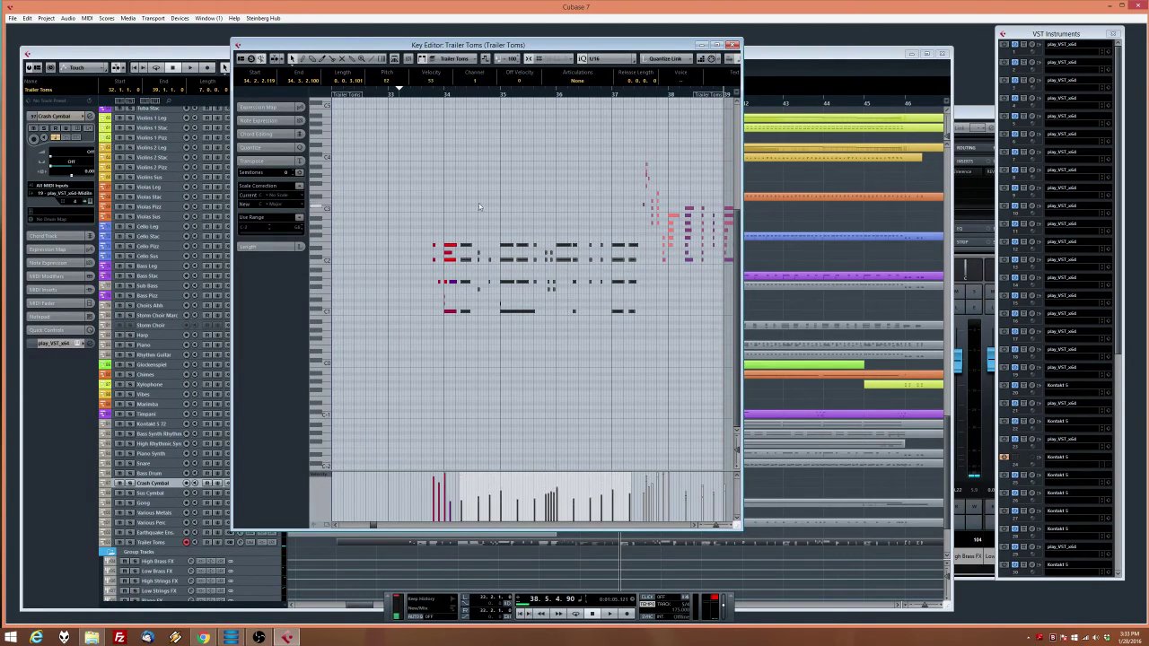
click(434, 104)
key(space)
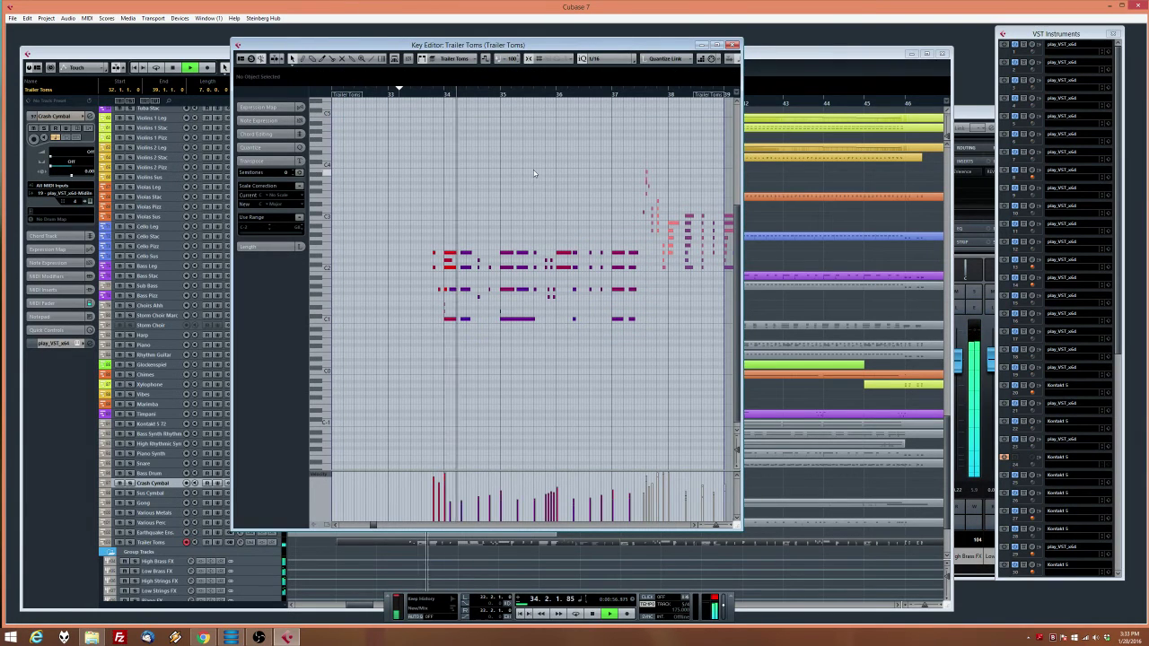
click(732, 45)
Solo the Bass Stac track and record a staccato bass take on it through about bars 33 to 38
scroll(484, 358, up, 3)
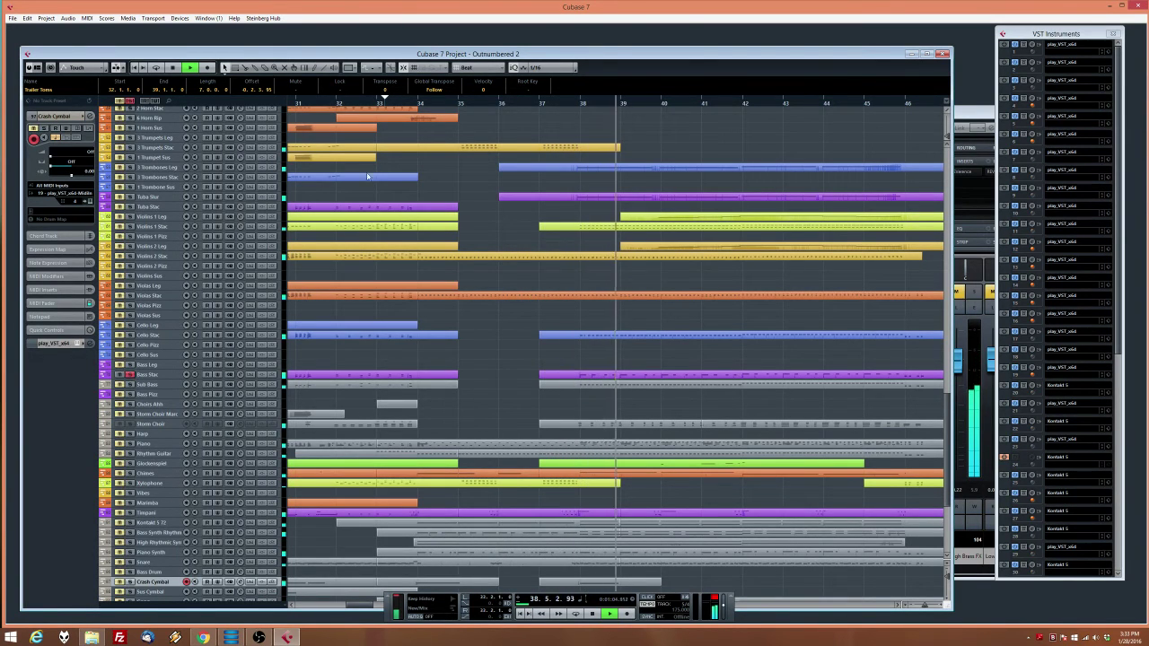
drag(352, 102, 316, 103)
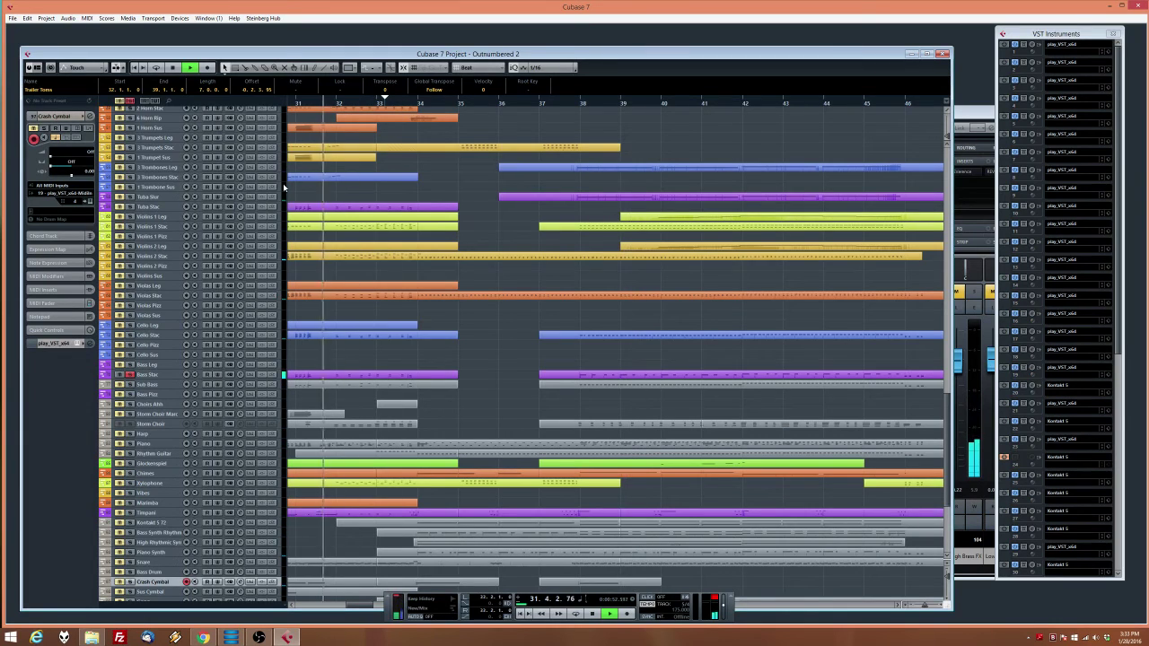
key(space)
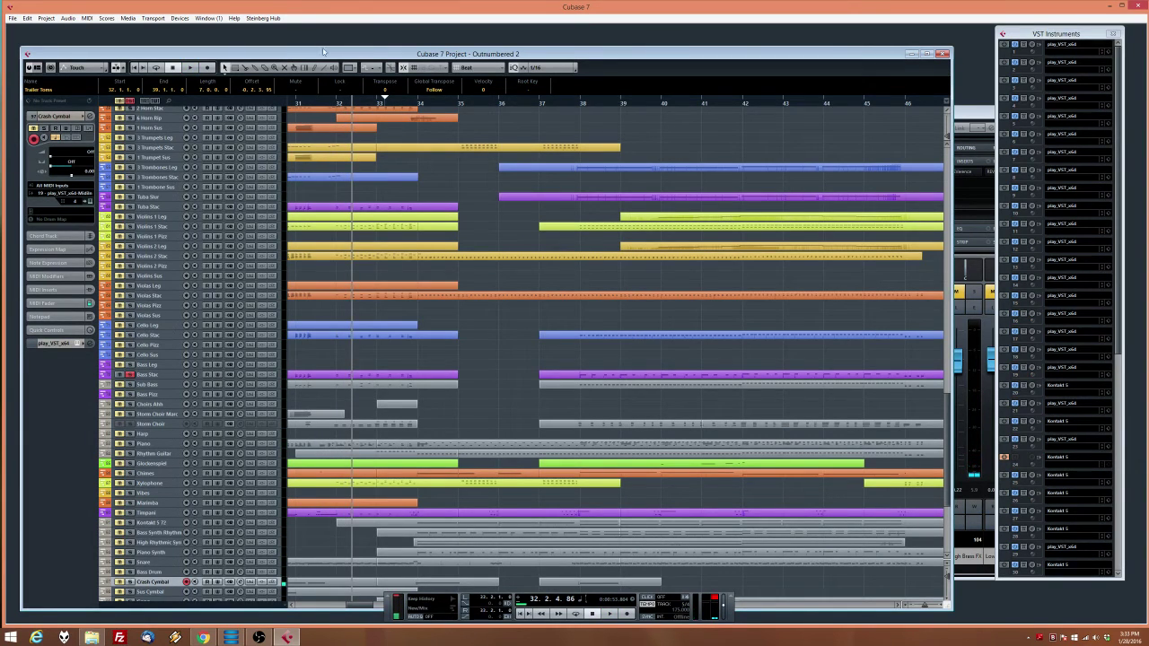
click(151, 373)
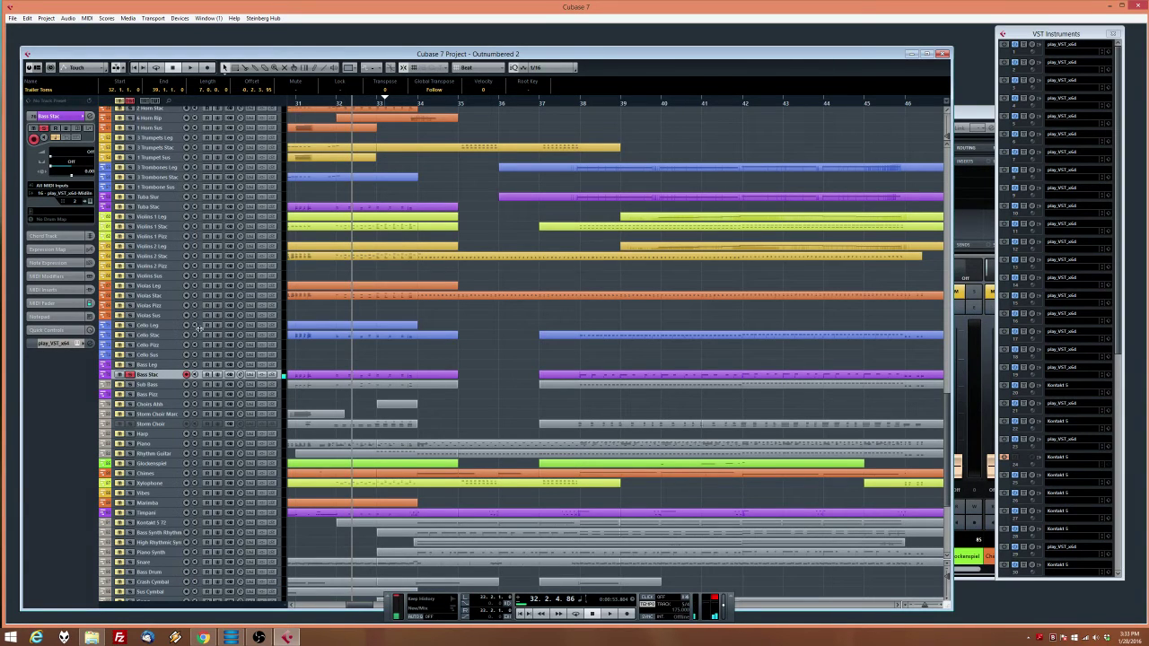
key(space)
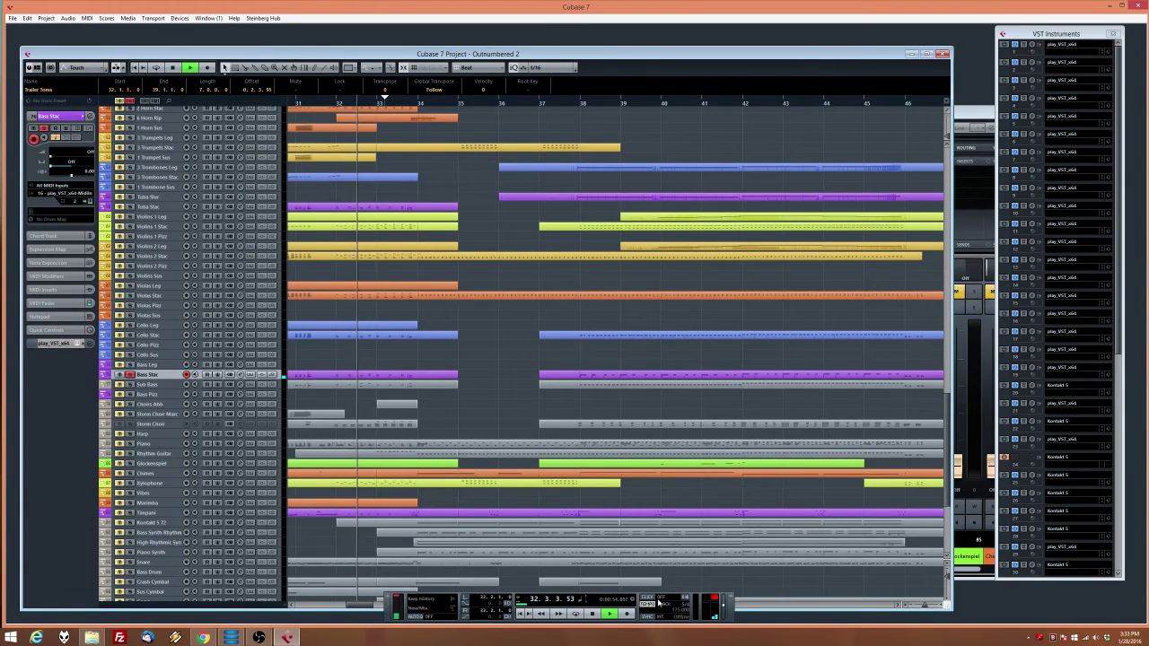
click(627, 614)
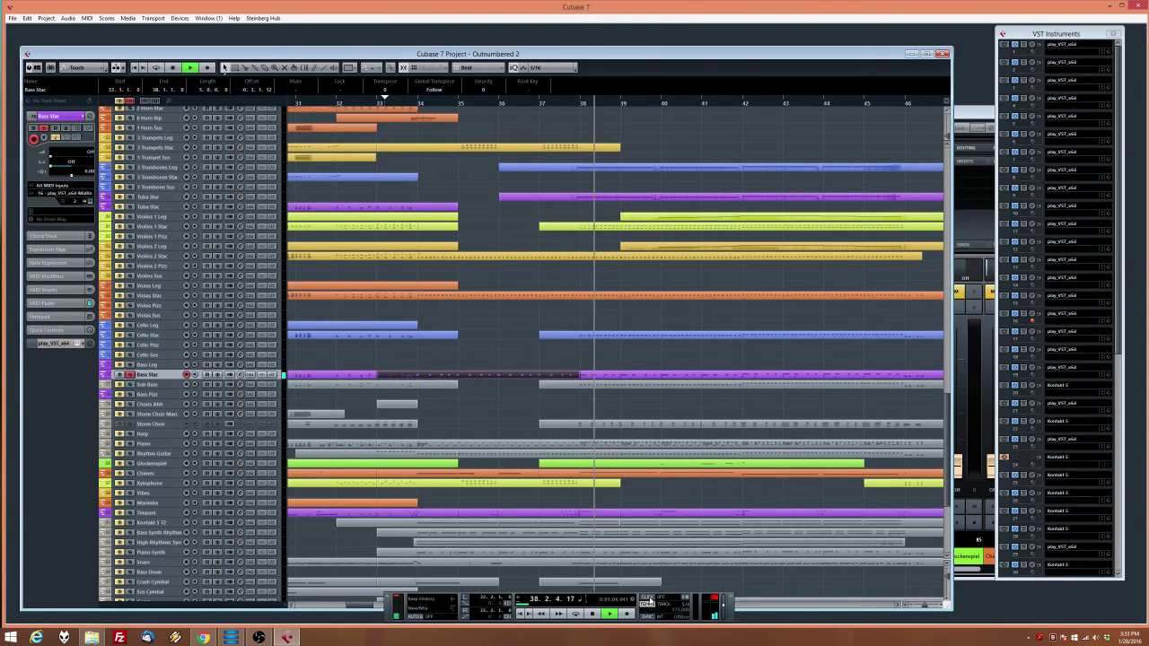
key(space)
Quantize the new Bass Stac part to 1/8 and take the track out of solo
click(543, 67)
click(552, 112)
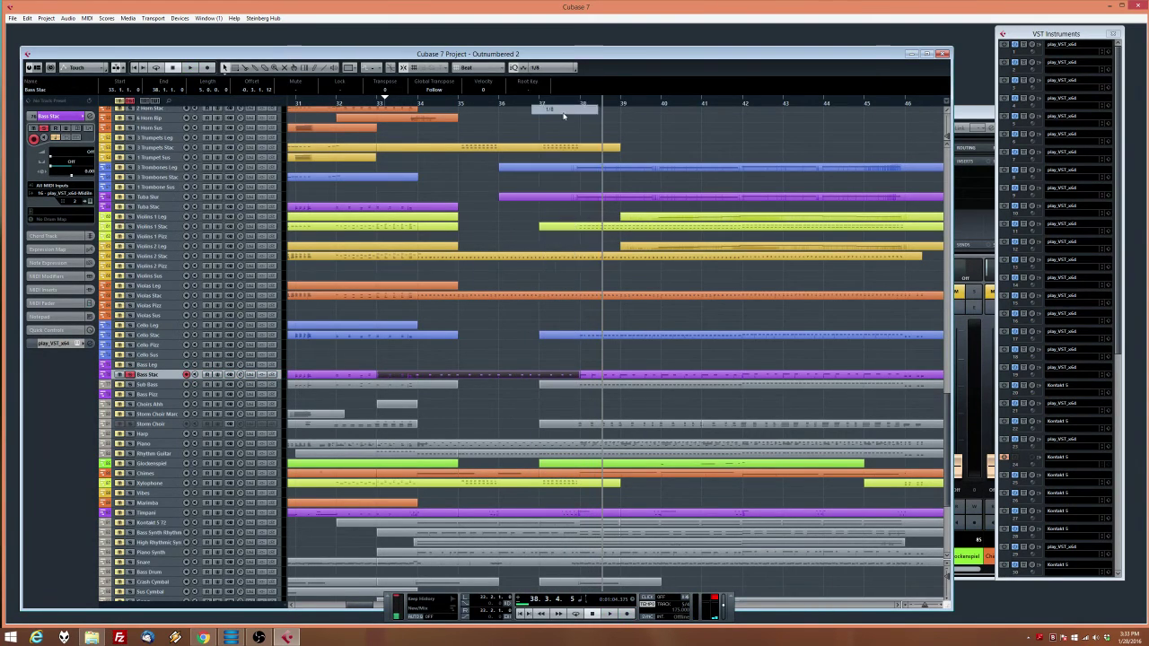
click(131, 375)
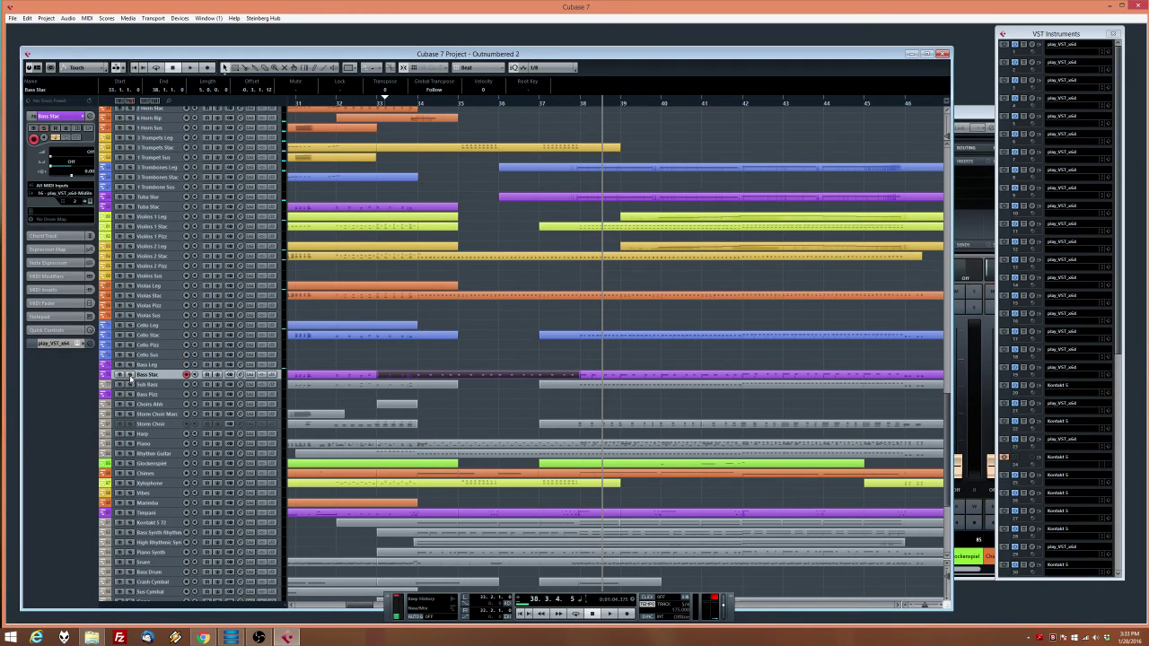
Record a staccato cello take on the Cello Stac track from bar 33 to bar 39
click(162, 327)
click(160, 337)
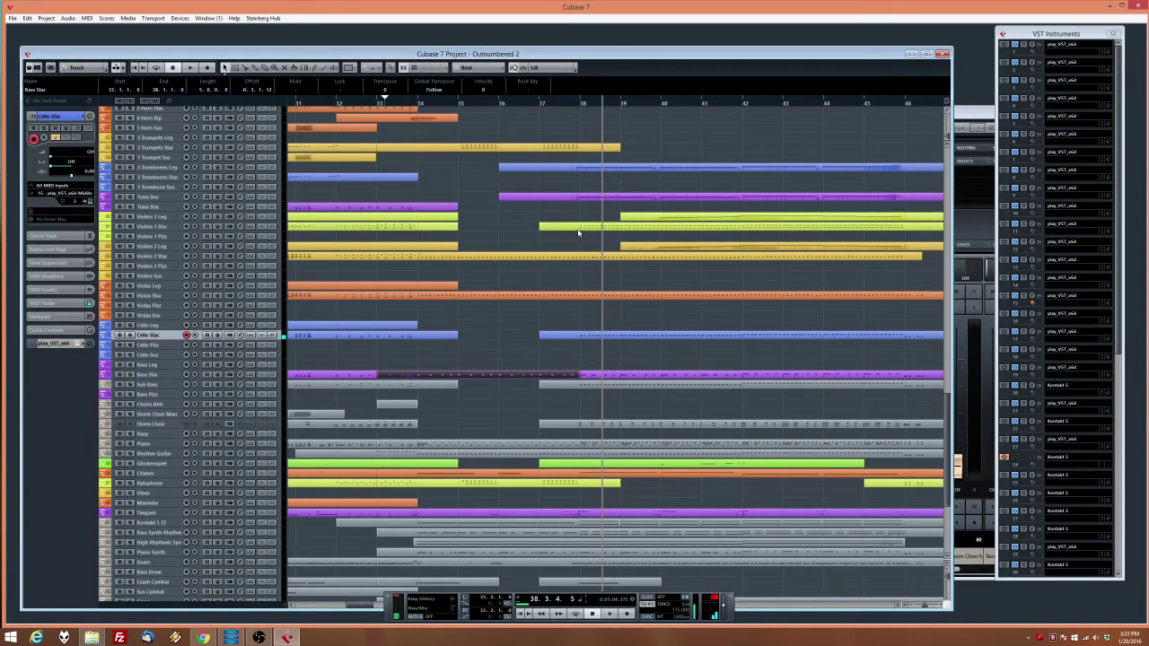
drag(389, 103, 365, 103)
key(space)
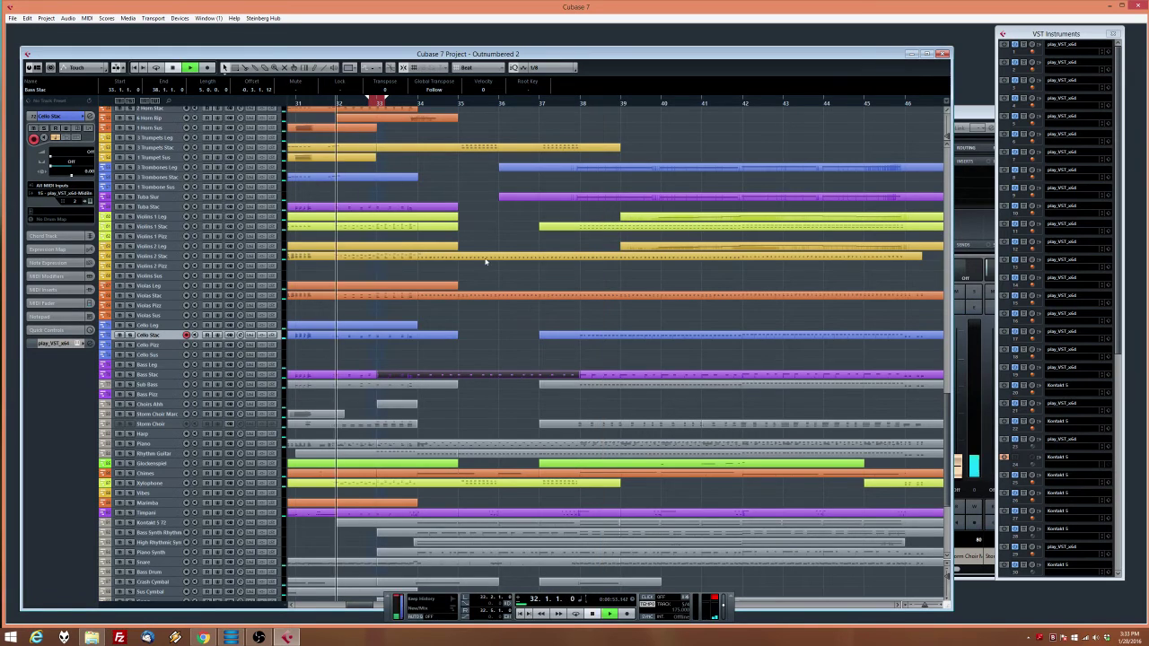
click(626, 614)
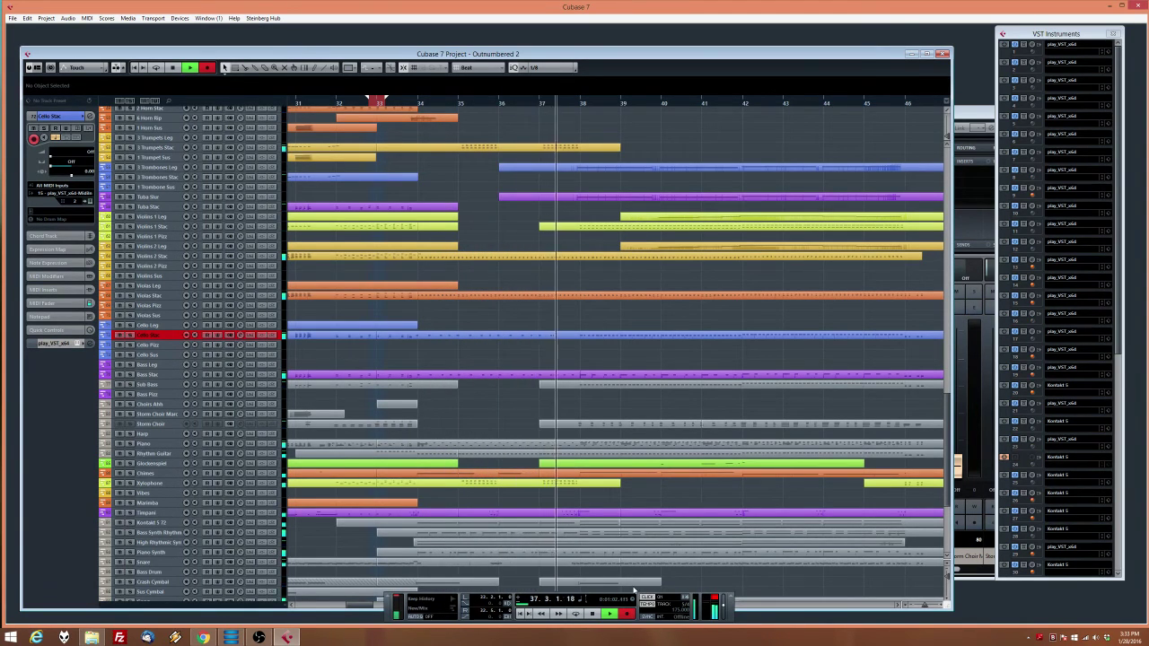
click(648, 597)
click(626, 613)
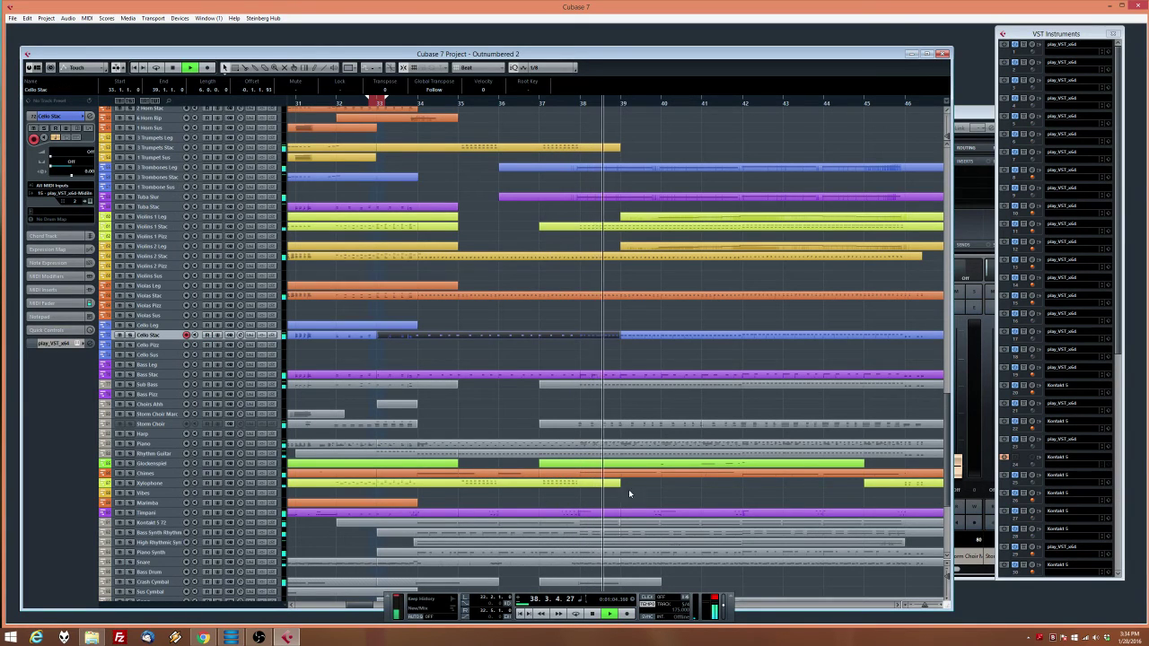
key(space)
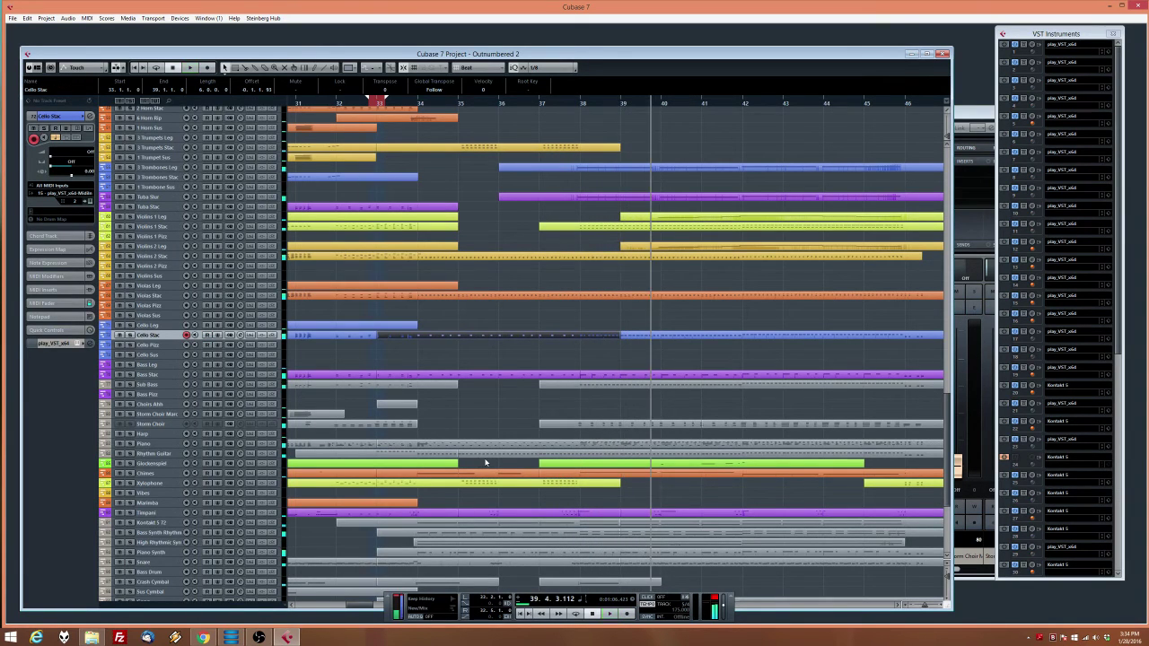
Try deleting the Rhythm Guitar notes between bars 34 and 38
double_click(485, 457)
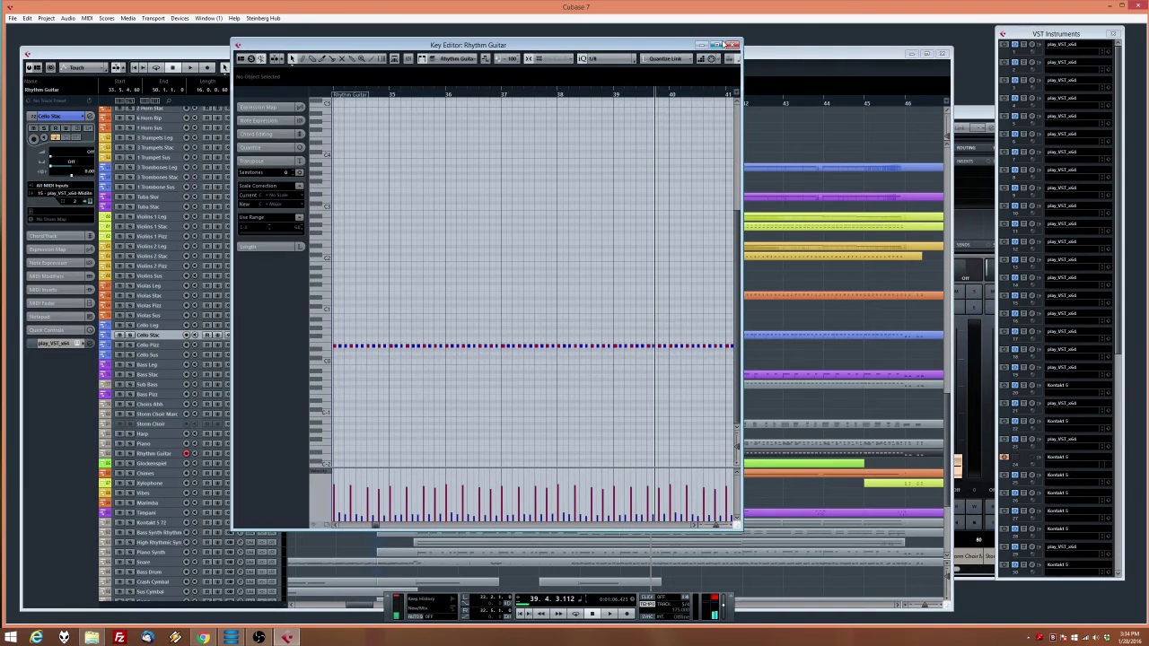
click(732, 45)
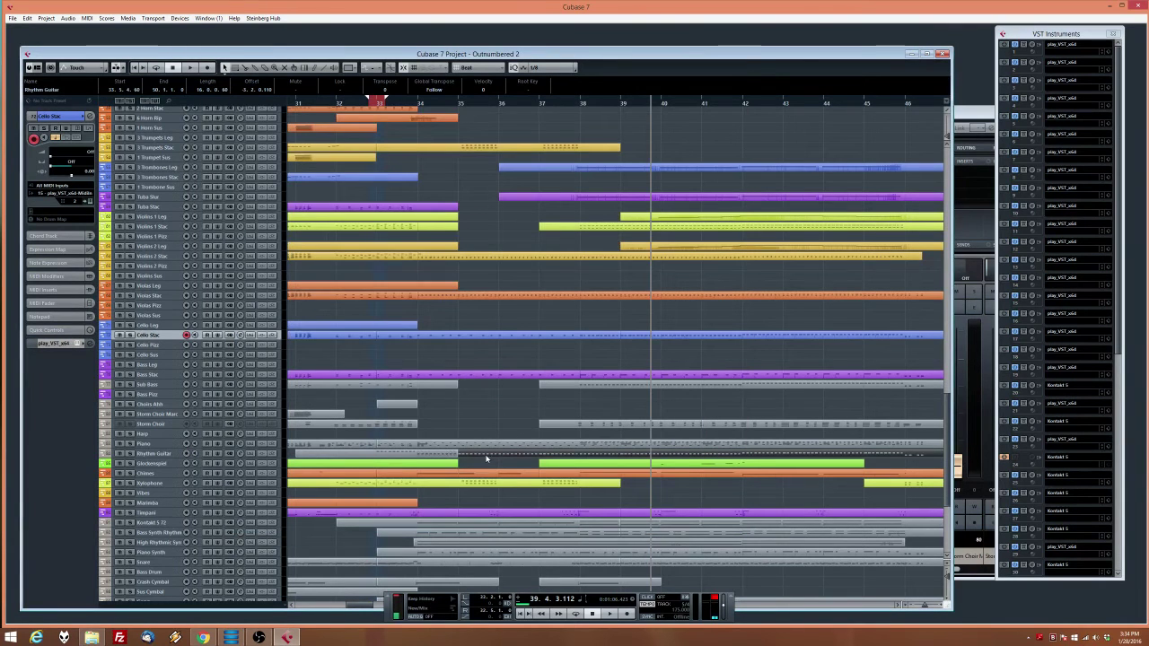
double_click(482, 460)
scroll(477, 358, right, 3)
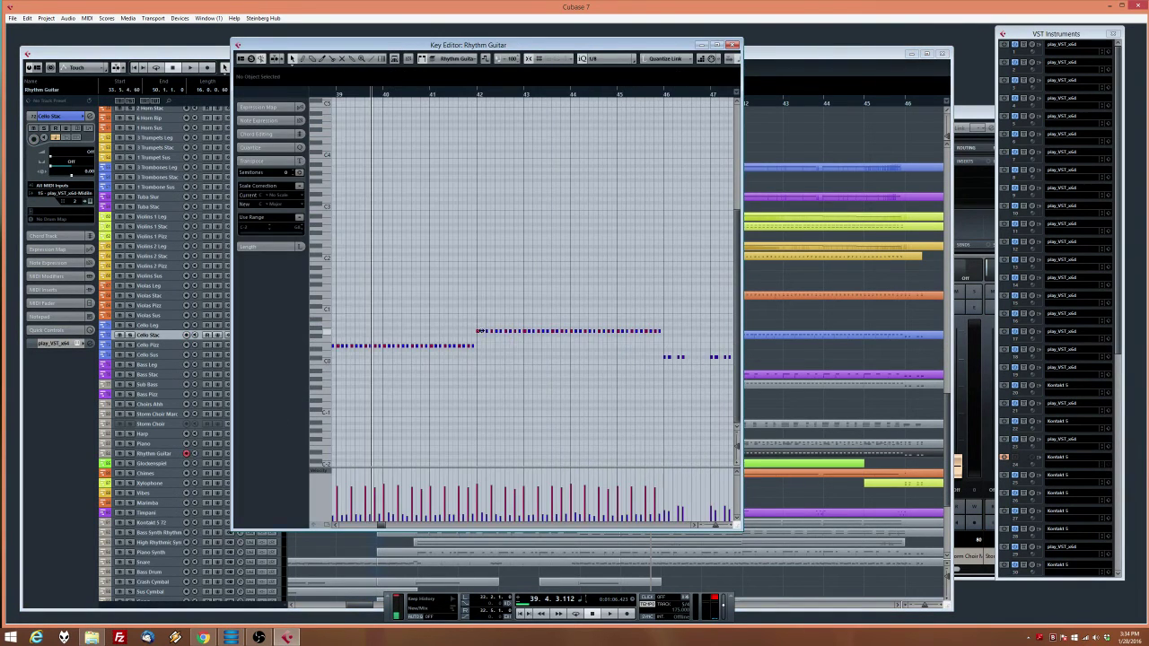
key(g)
key(g)
key(g)
key(g)
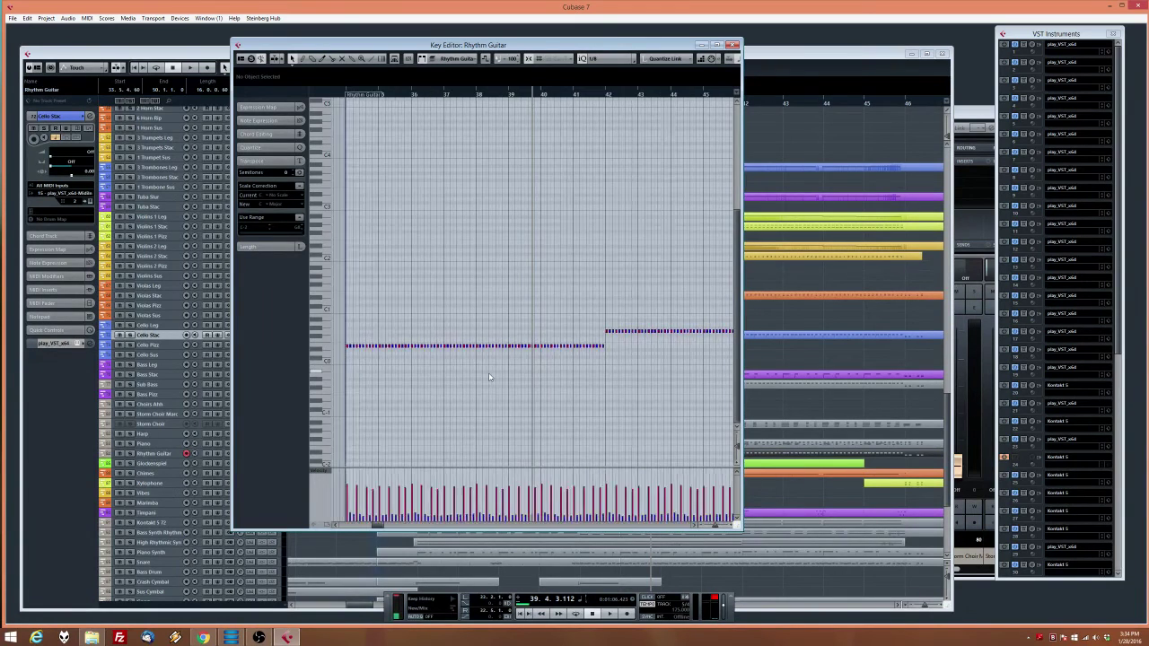
key(h)
key(h)
key(h)
scroll(368, 357, left, 2)
drag(344, 312, 523, 380)
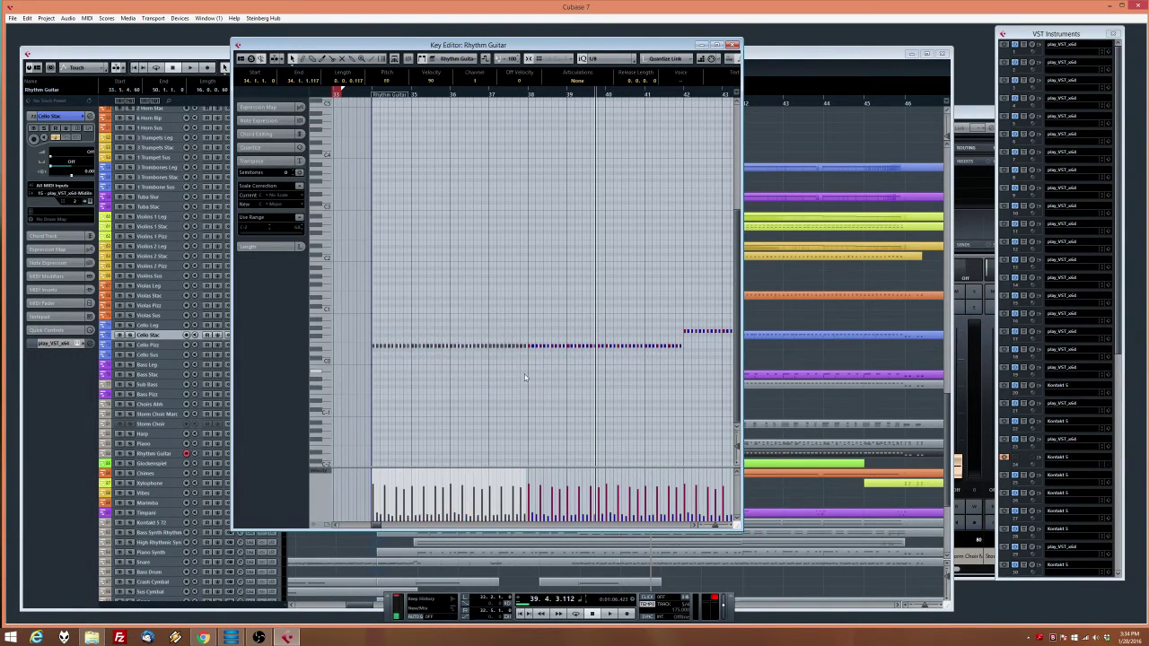
key(Delete)
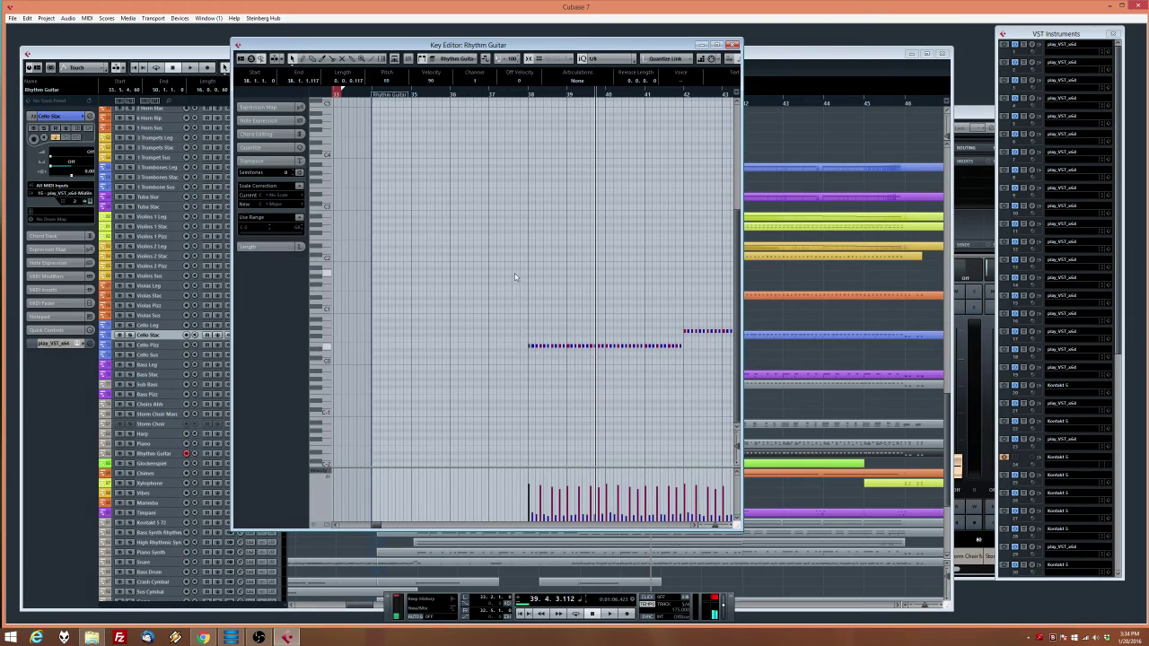
Audition the passage from bar 33 without those Rhythm Guitar notes, and undo their deletion
click(352, 106)
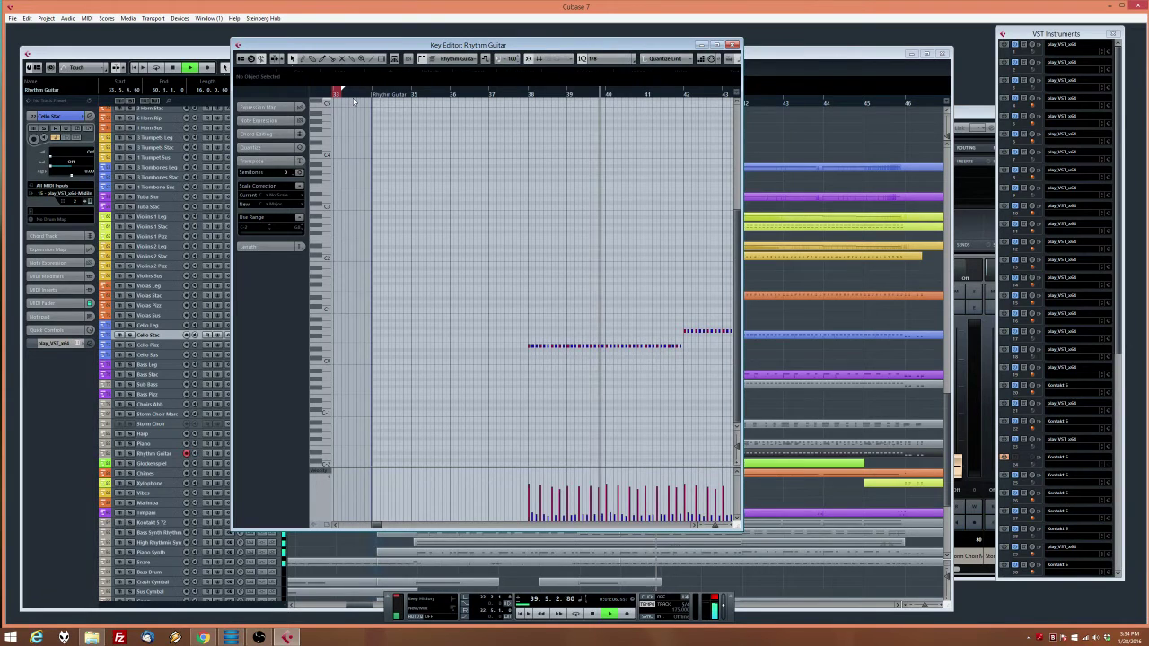
key(space)
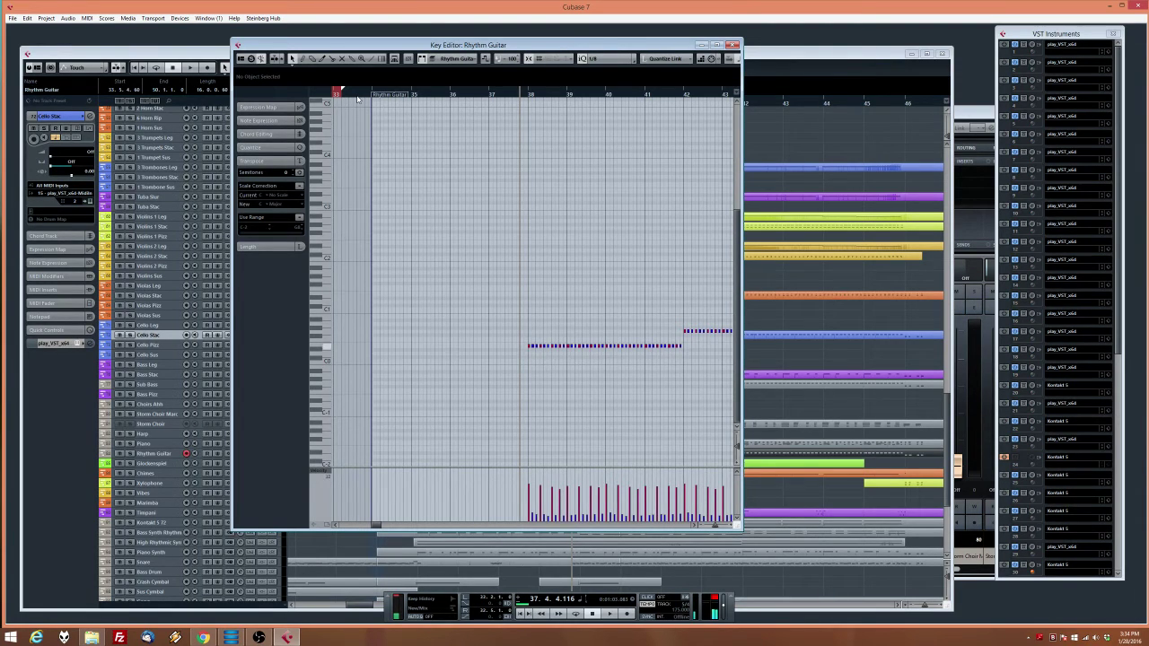
drag(357, 95, 342, 95)
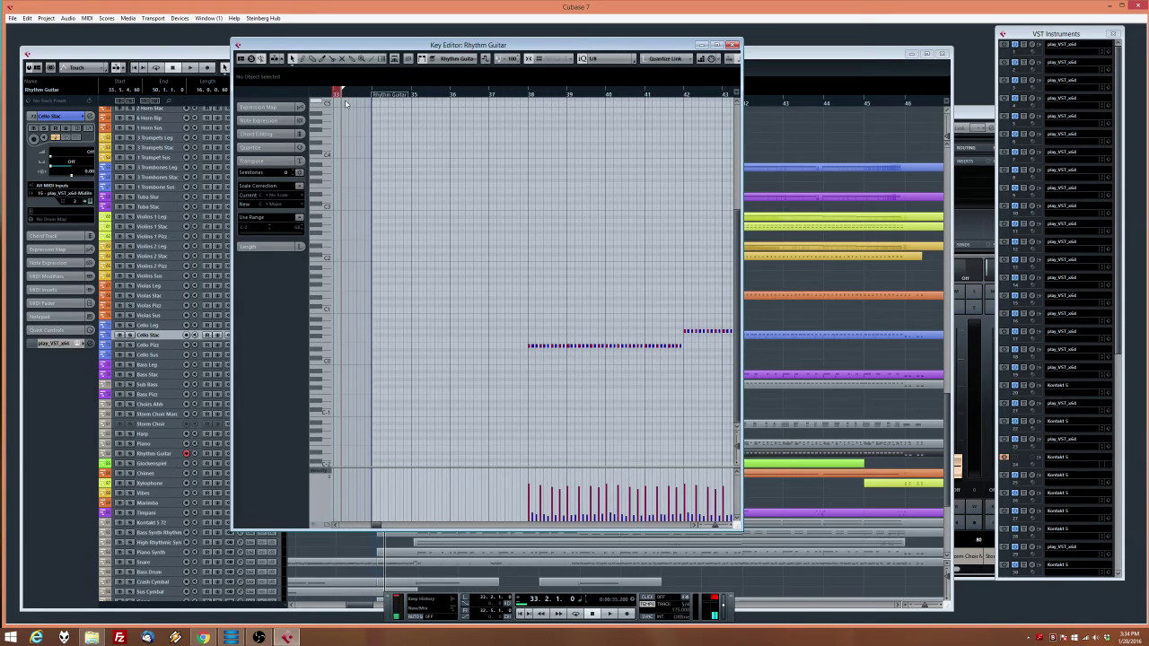
key(ctrl+z)
Show the CC 7 (Main Volume) lane for the Rhythm Guitar part, choose the Draw tool, and solo the track
click(319, 461)
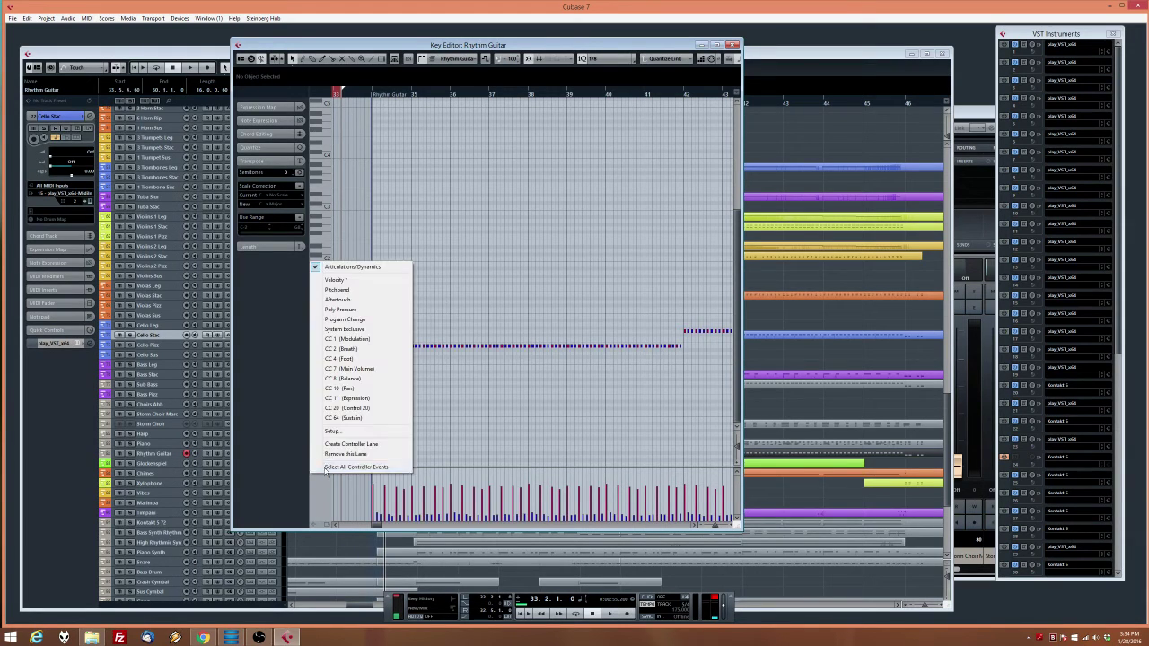
click(358, 370)
click(292, 58)
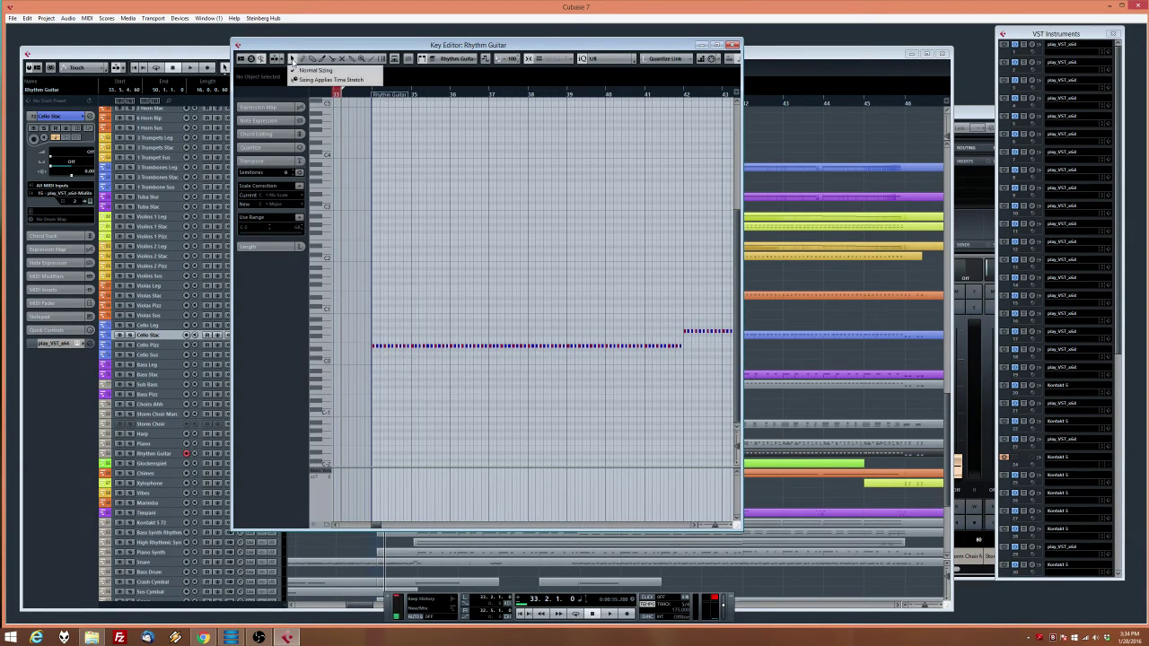
click(301, 57)
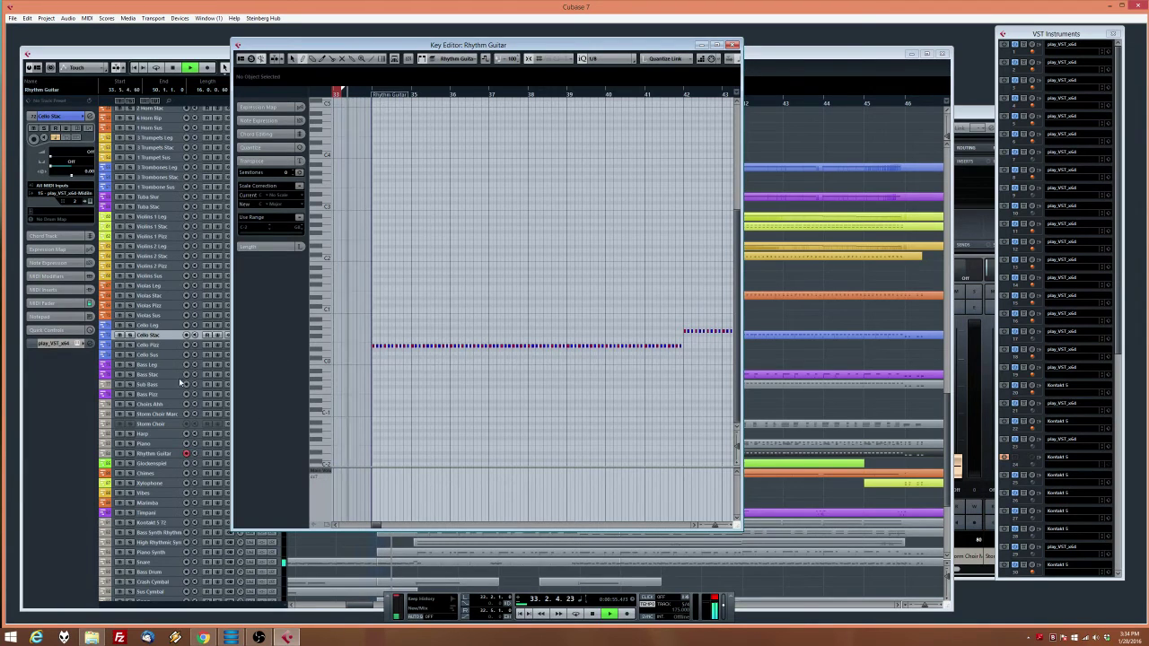
click(131, 453)
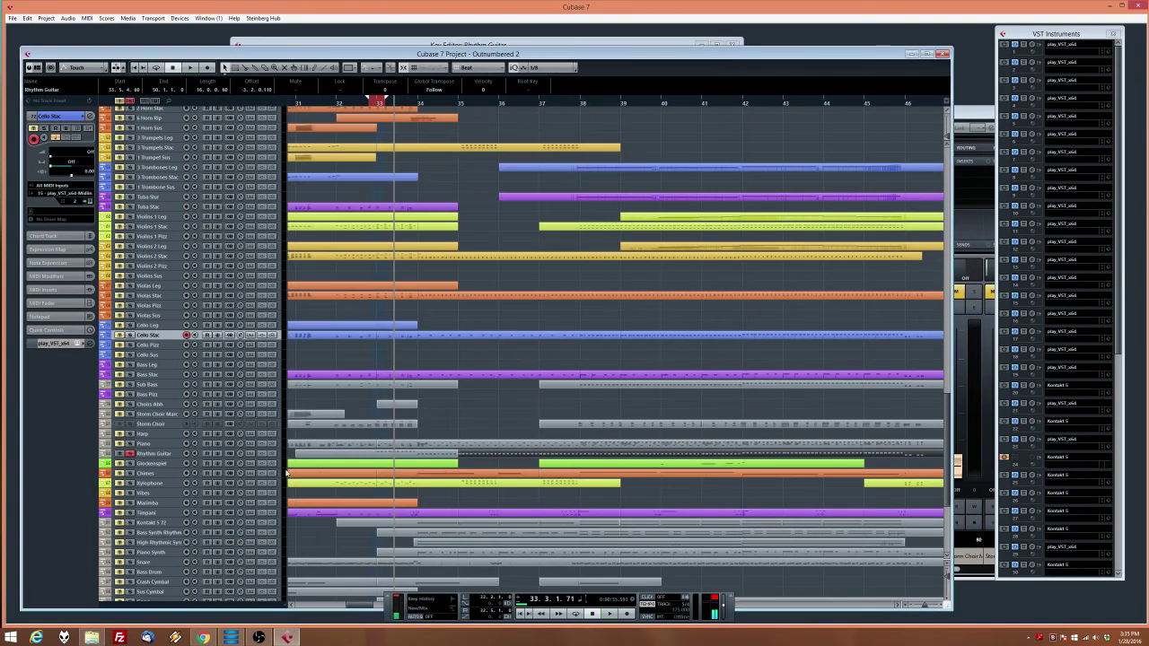
key(space)
Set the quantize to 1/128 and draw a lower Rhythm Guitar main volume curve from bar 34 that ramps up into bar 38
double_click(490, 454)
mouse_move(366, 481)
mouse_down()
mouse_move(408, 514)
mouse_move(381, 507)
mouse_move(372, 486)
mouse_move(410, 486)
mouse_up()
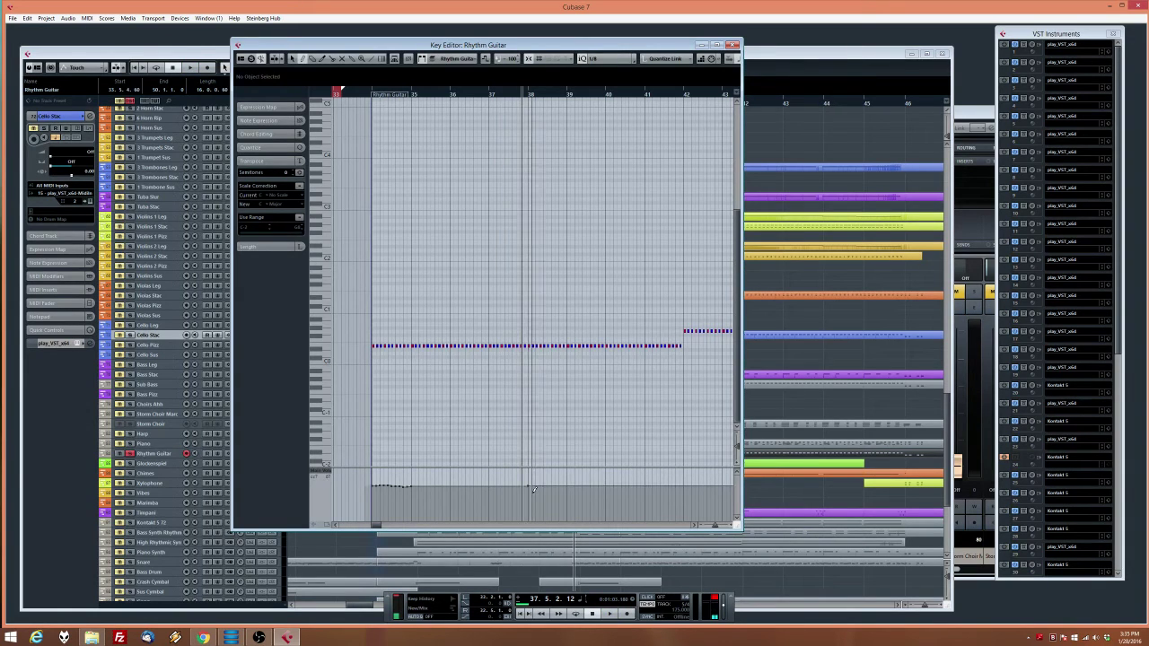
click(592, 59)
click(621, 137)
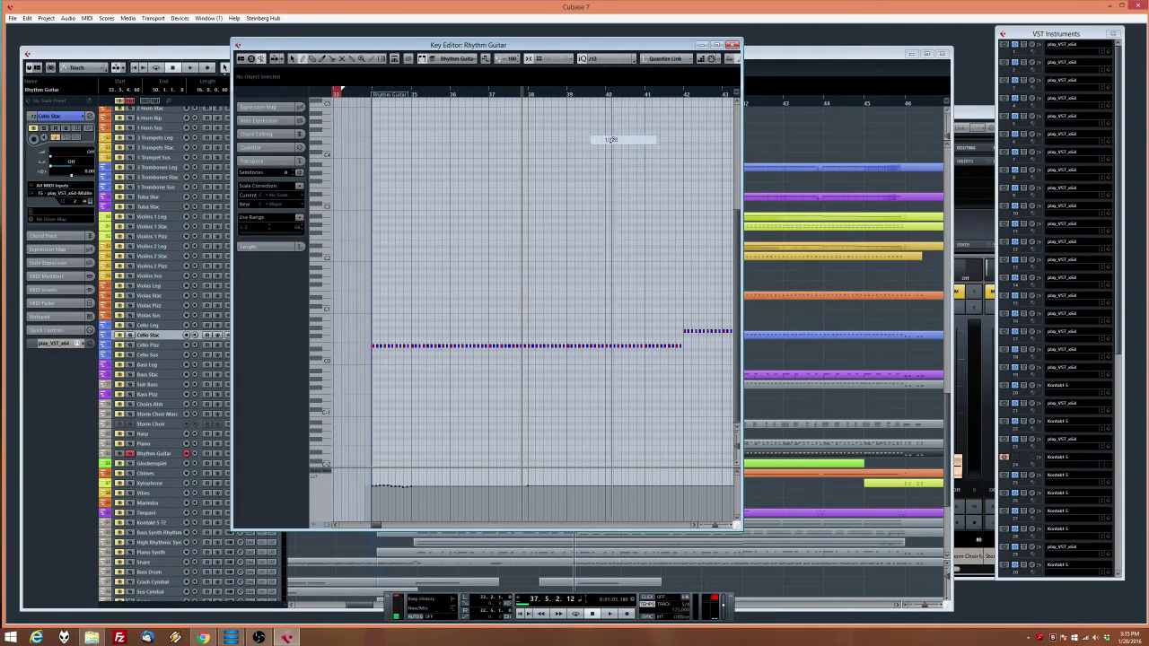
drag(379, 489, 417, 494)
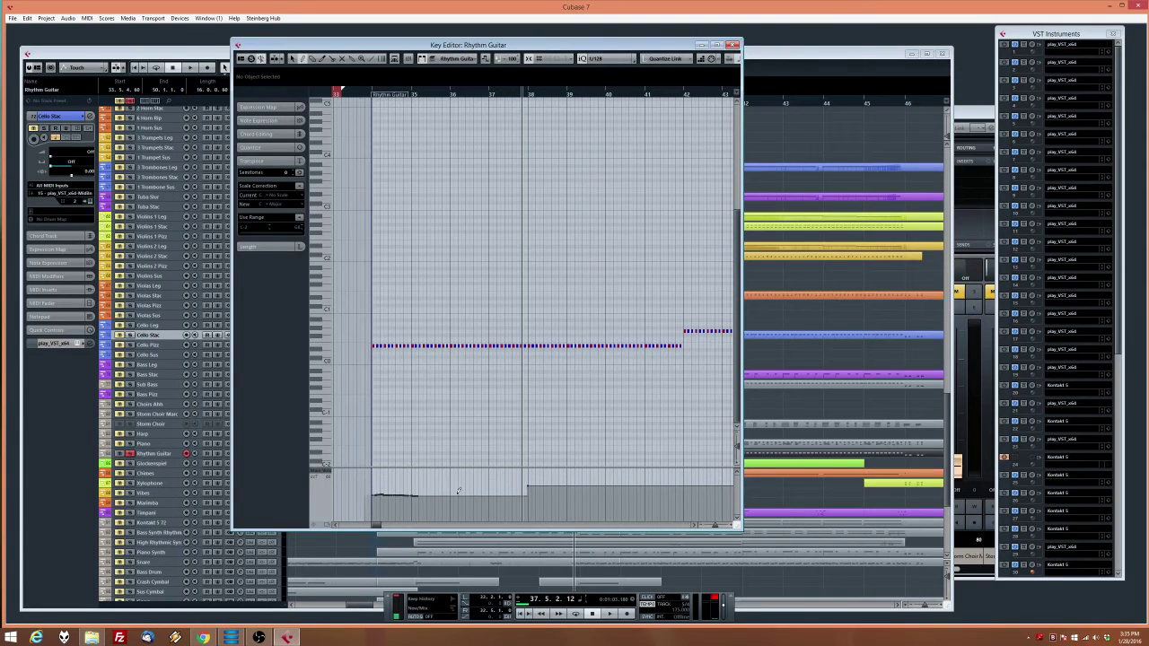
drag(508, 496, 528, 486)
Take Rhythm Guitar out of solo, audition it in the mix, and redraw its main volume still lower from bar 34
click(351, 88)
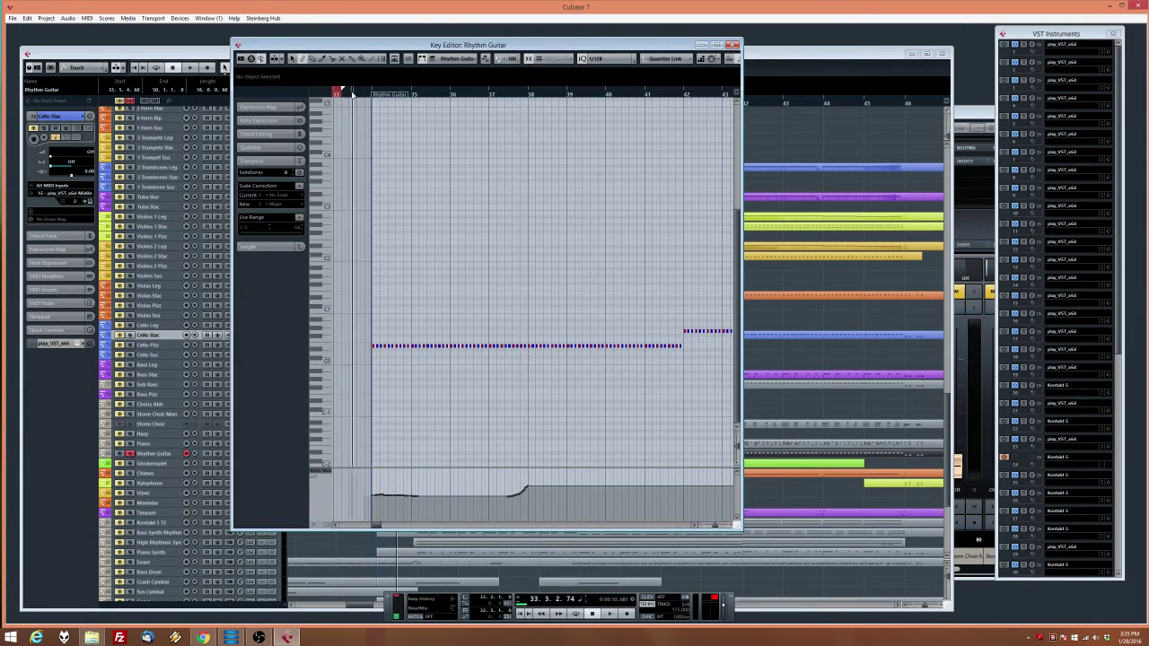
key(space)
click(130, 101)
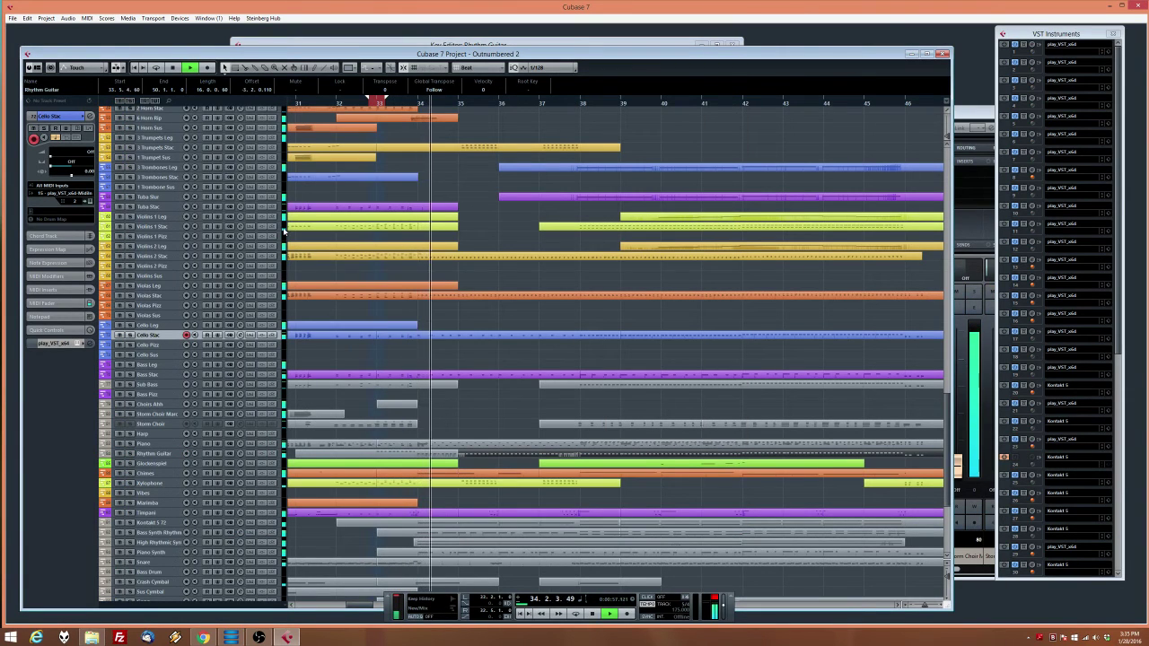
double_click(480, 458)
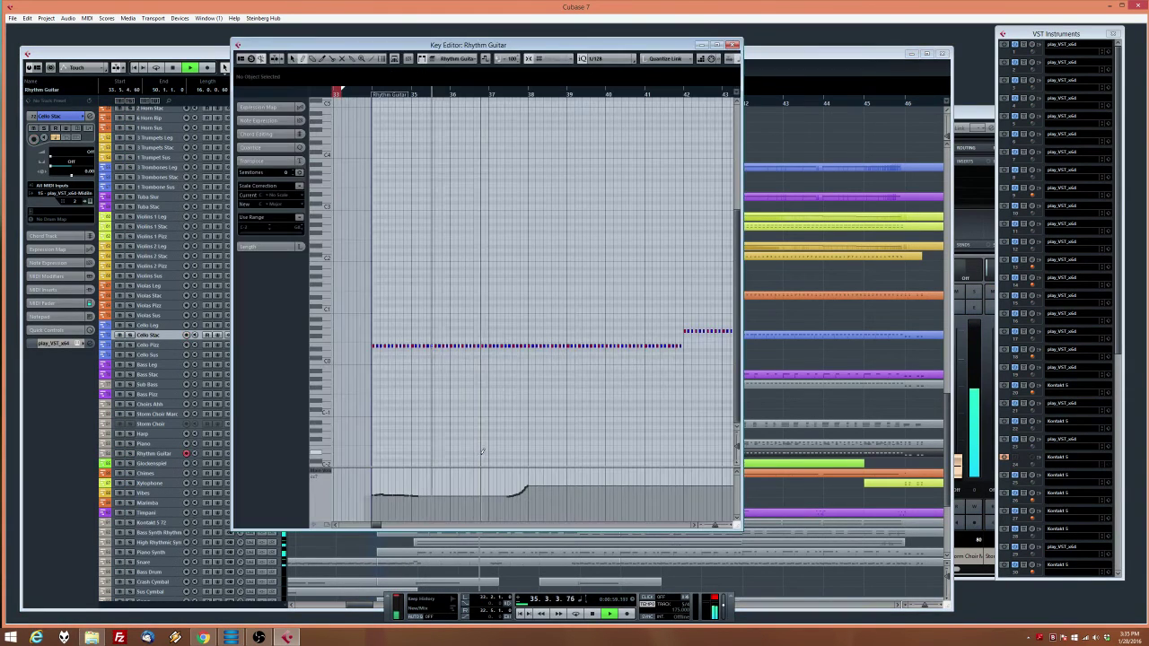
drag(420, 501, 428, 503)
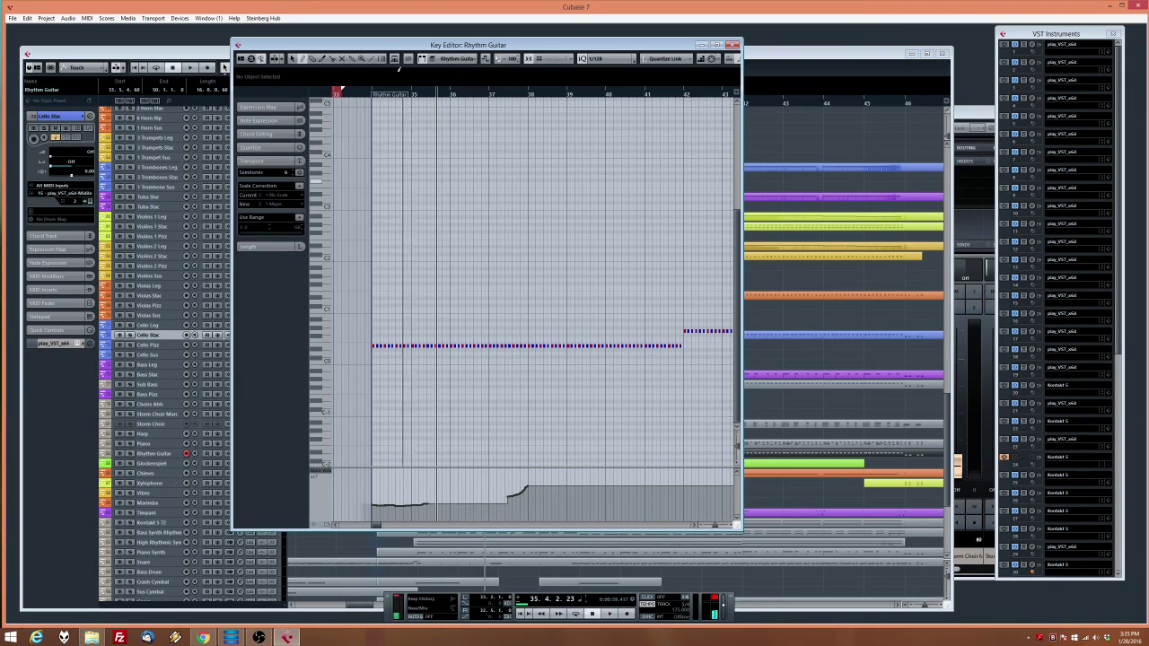
Audition the softened Rhythm Guitar from bar 33, and check the main volume of the part preceding it
click(360, 87)
key(space)
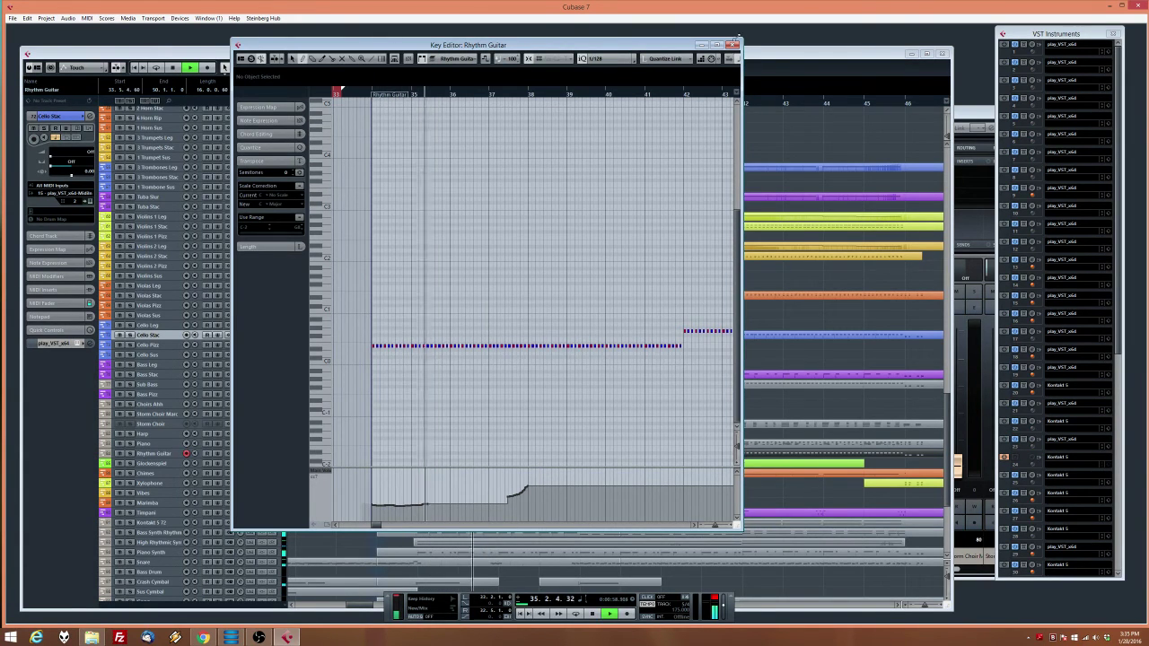
click(732, 45)
double_click(388, 457)
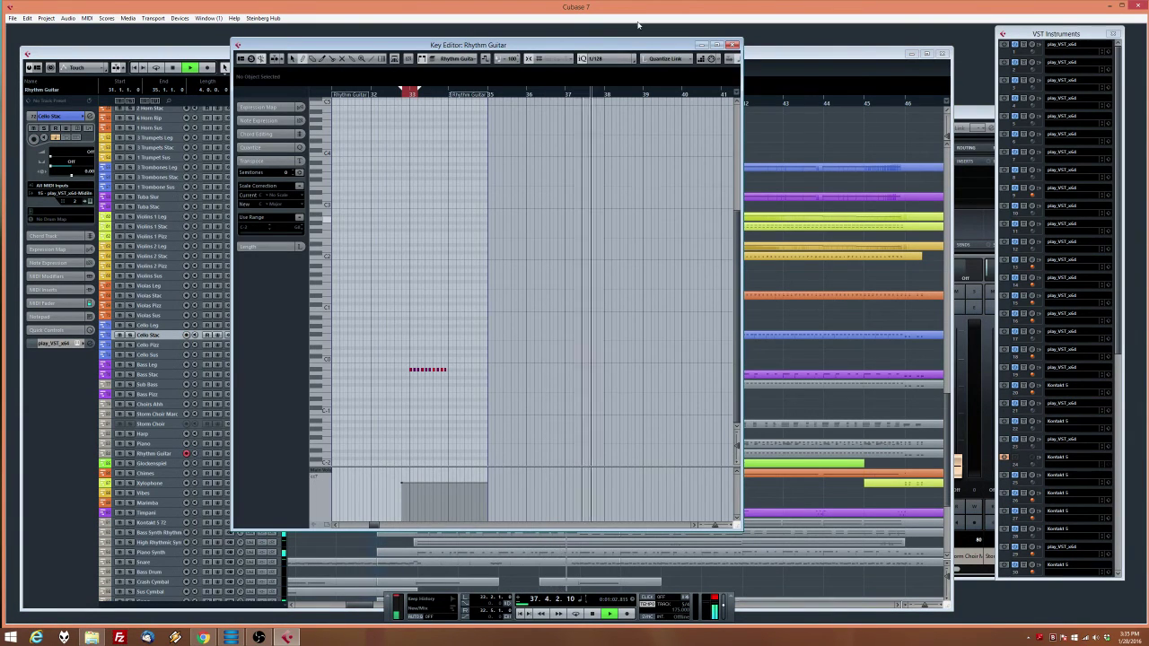
click(732, 44)
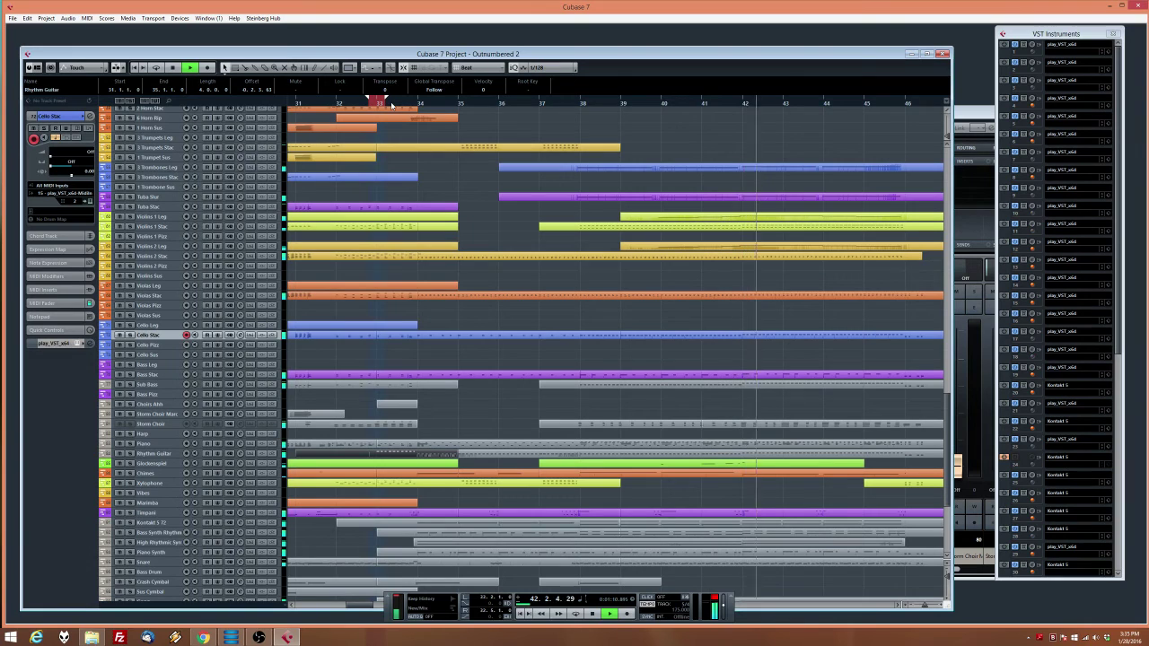
Play the full arrangement through to about bar 40 while reviewing the woodwind, brass, string and percussion tracks
drag(378, 104, 285, 102)
scroll(352, 366, up, 3)
scroll(353, 368, up, 5)
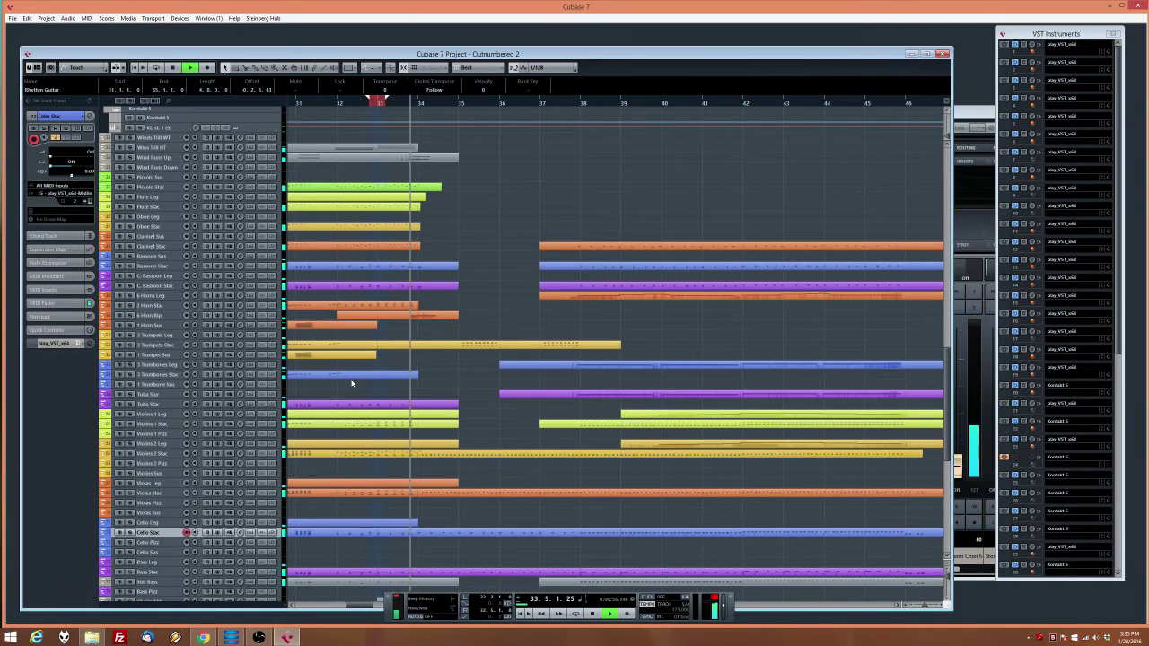
scroll(384, 378, down, 5)
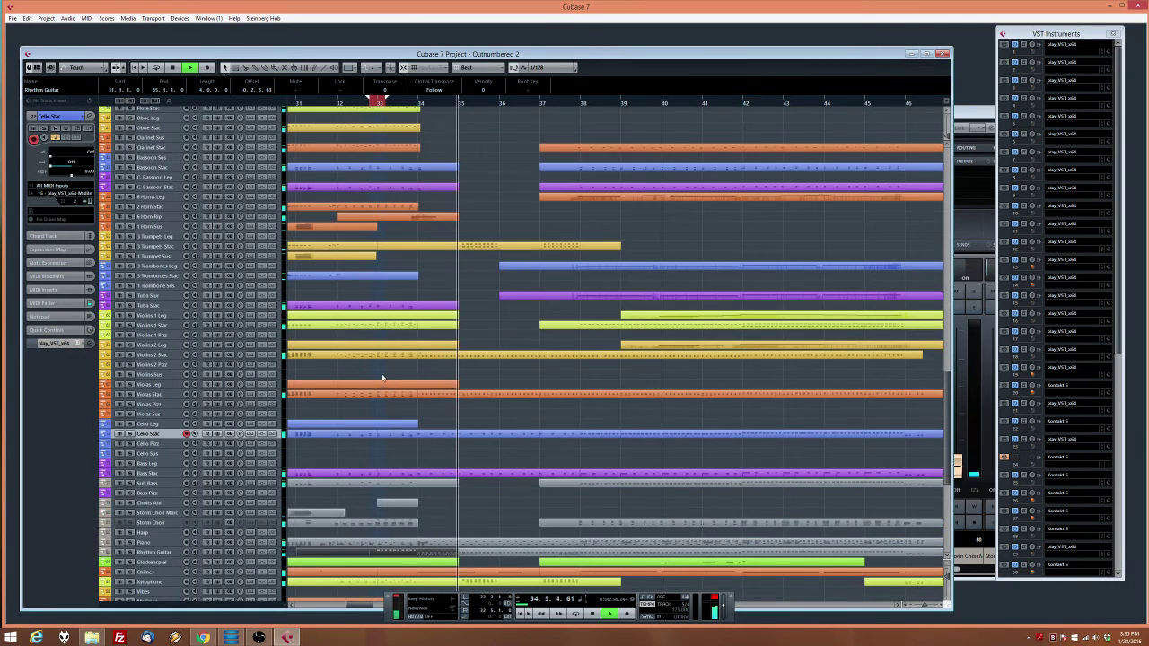
scroll(377, 368, down, 10)
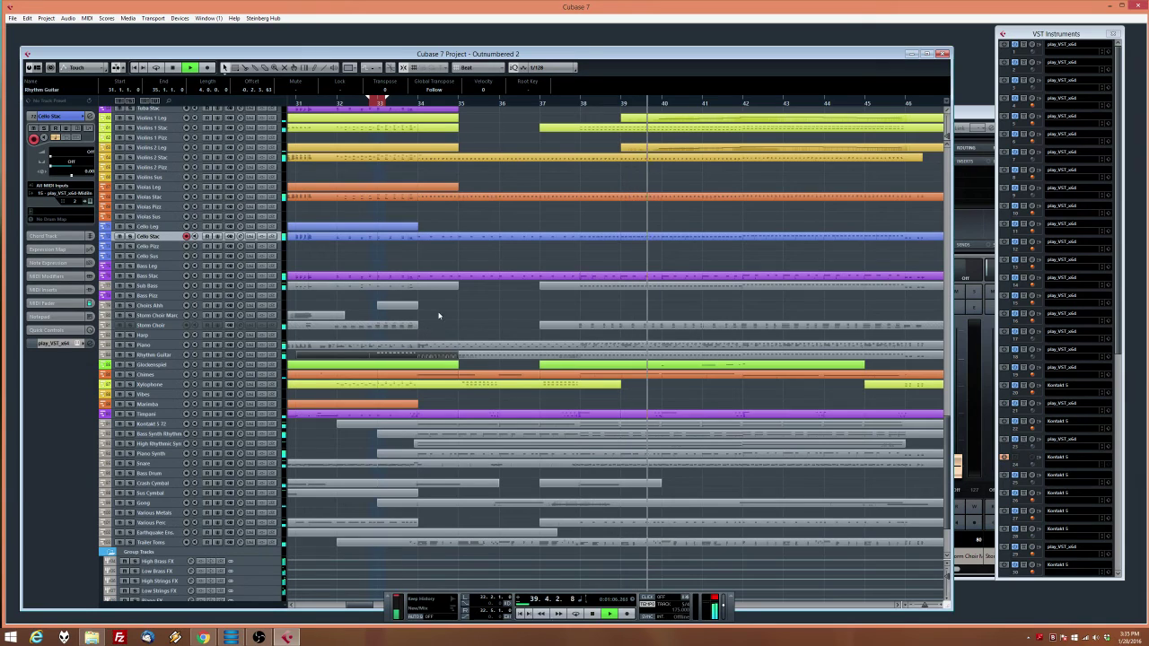
key(space)
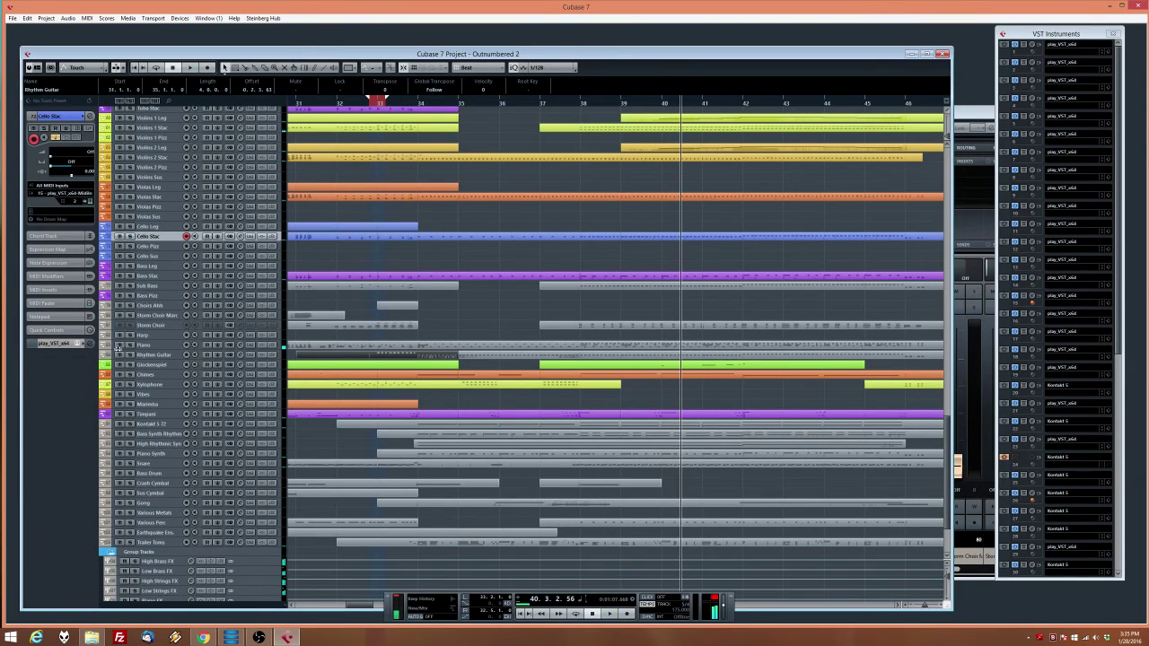
Mute Rhythm Guitar, play back from about bar 33, and solo the Kontakt 5 72 and Bass Synth Rhythm tracks
click(120, 355)
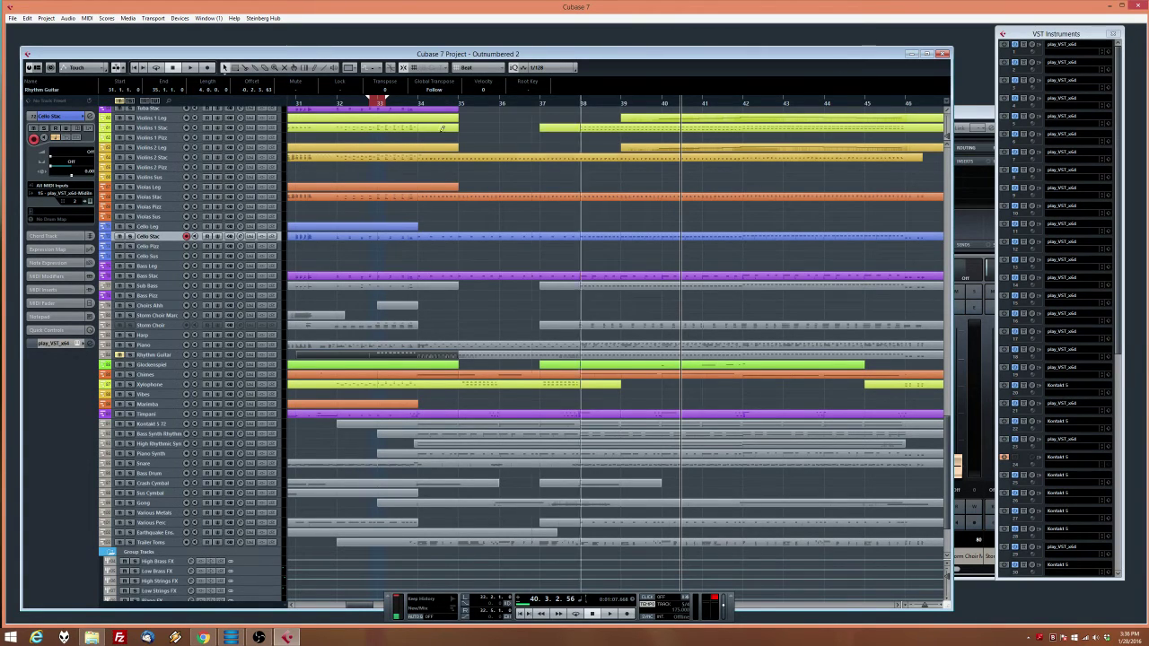
click(373, 104)
key(space)
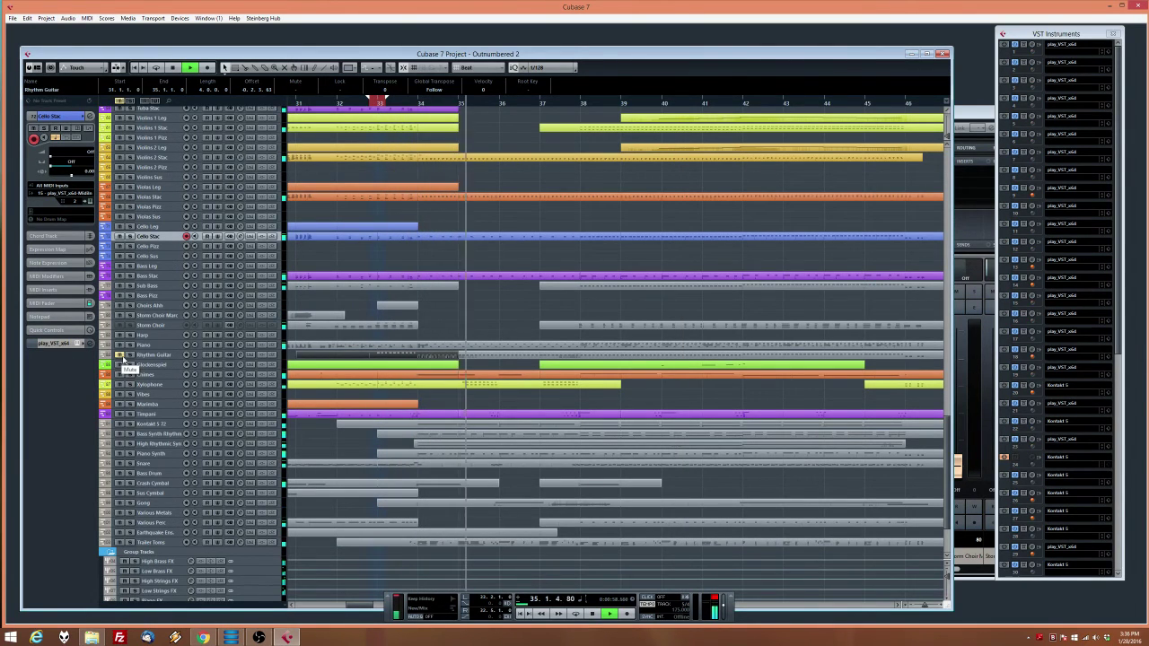
click(130, 424)
click(131, 433)
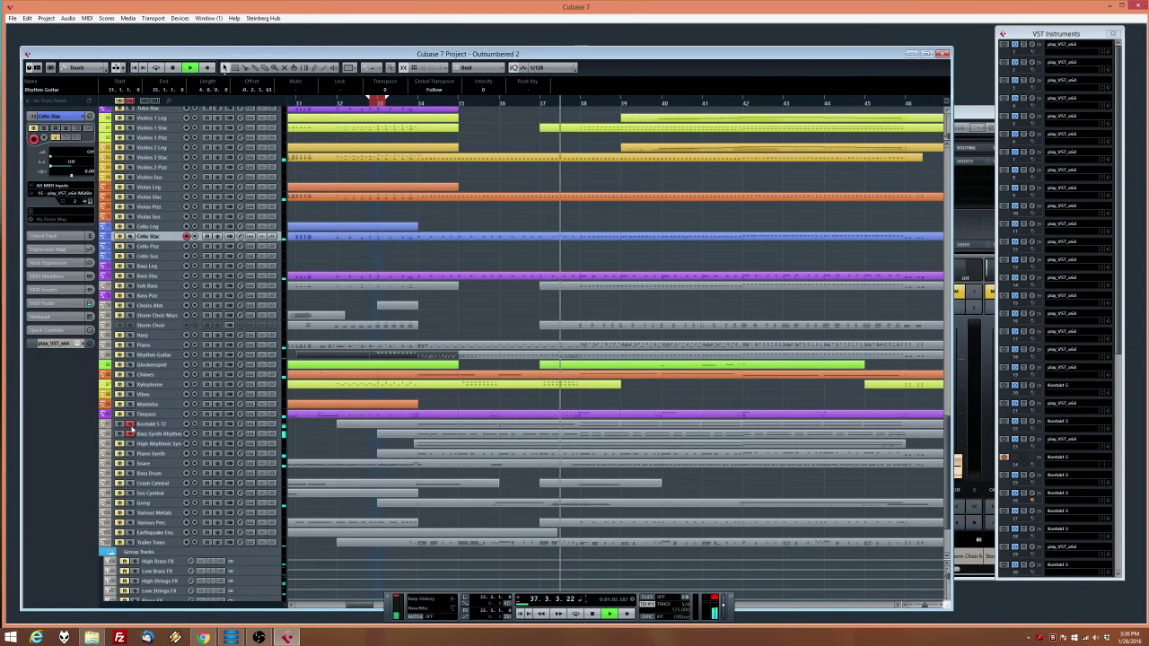
Take Kontakt 5 72 out of solo, and delete the Bass Synth Rhythm notes between bars 34 and 38
click(130, 423)
key(space)
click(466, 437)
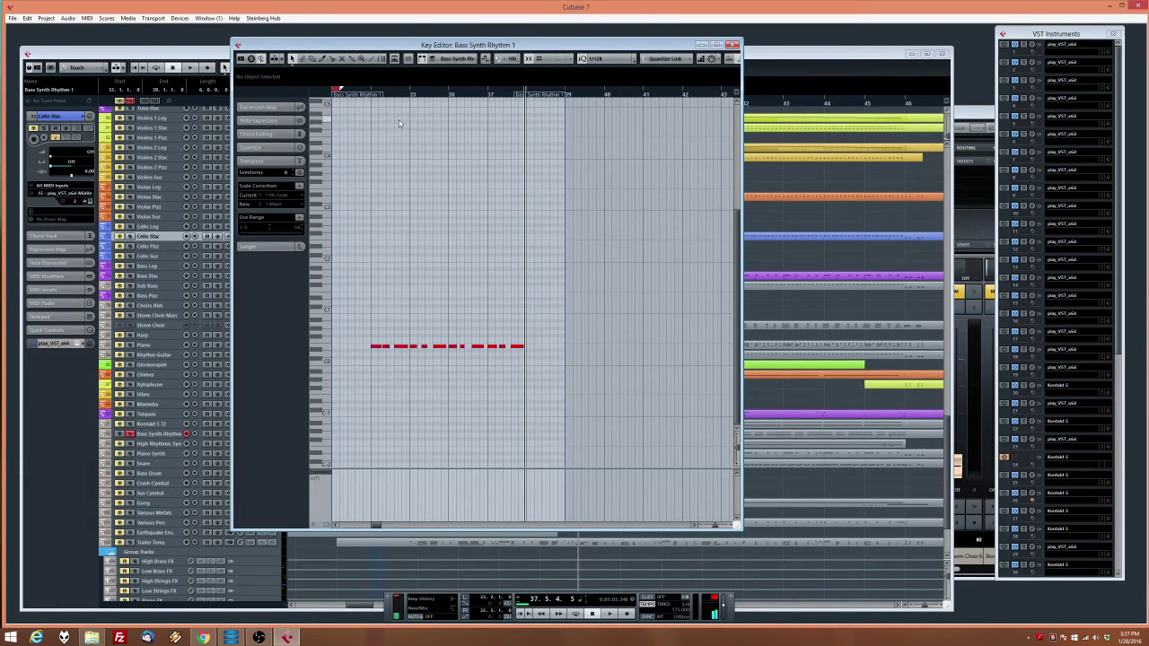
drag(364, 330, 533, 350)
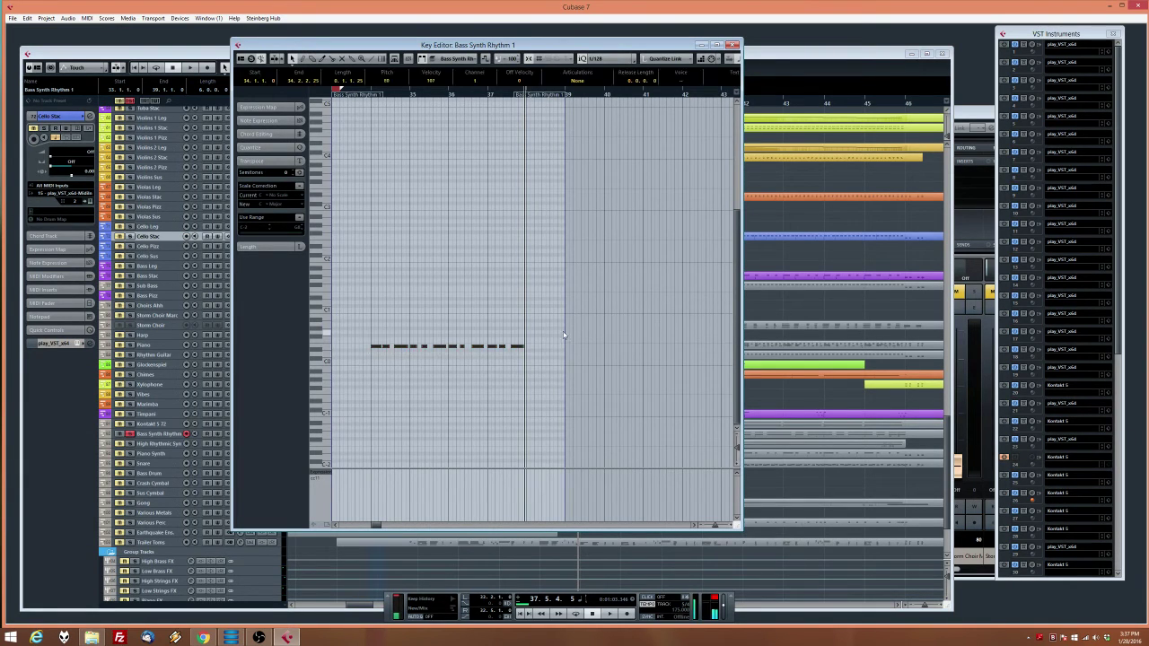
key(Delete)
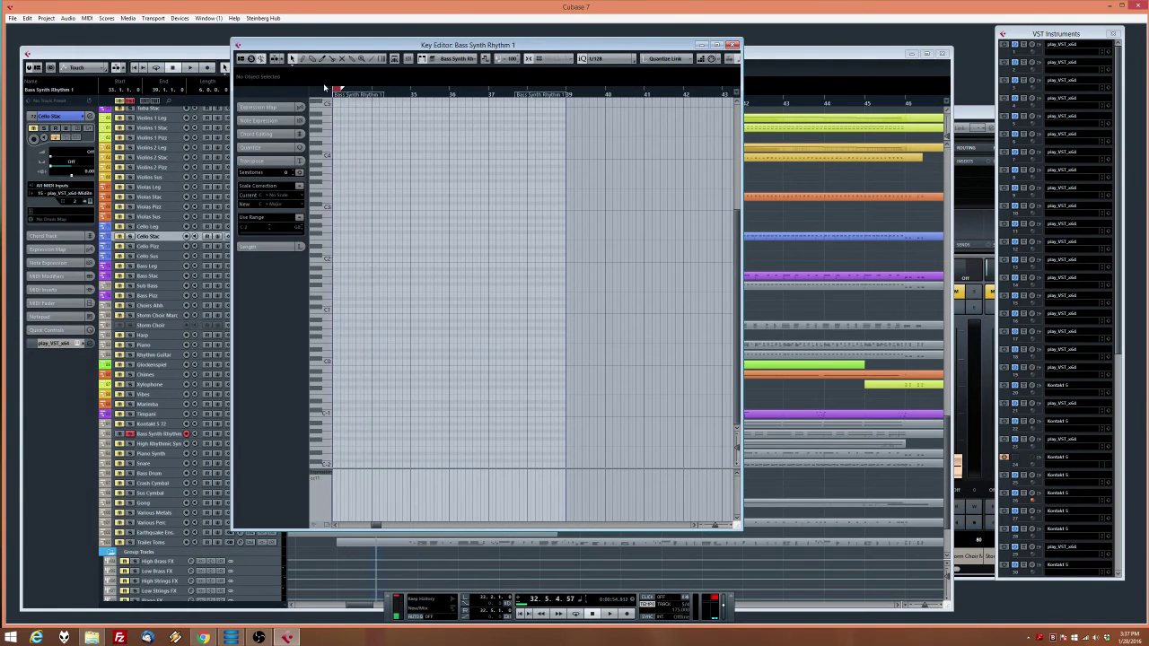
Record a steady repeated low note into the Bass Synth Rhythm part from bar 34 to about bar 38, redoing the first take
click(631, 613)
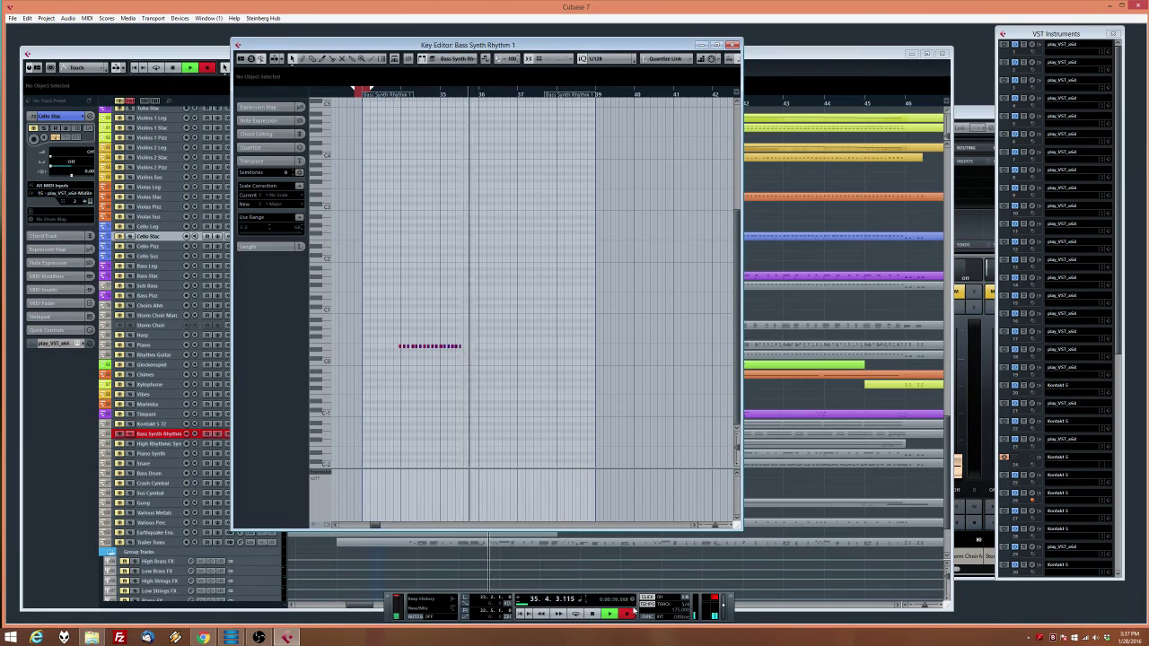
key(space)
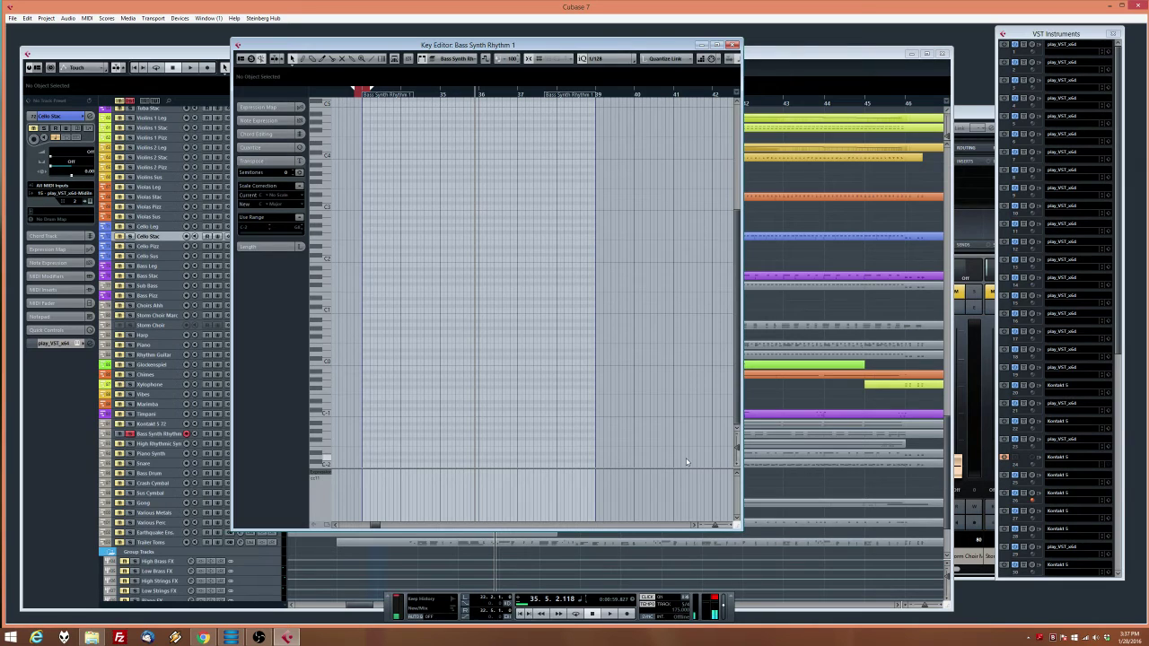
click(348, 95)
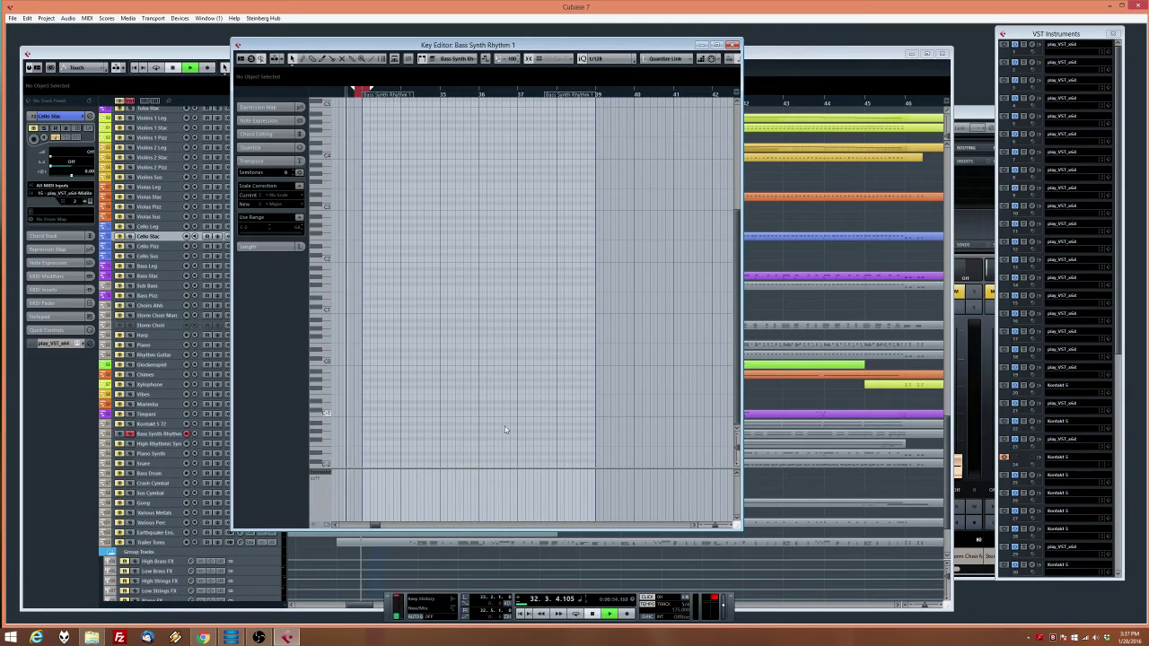
key(space)
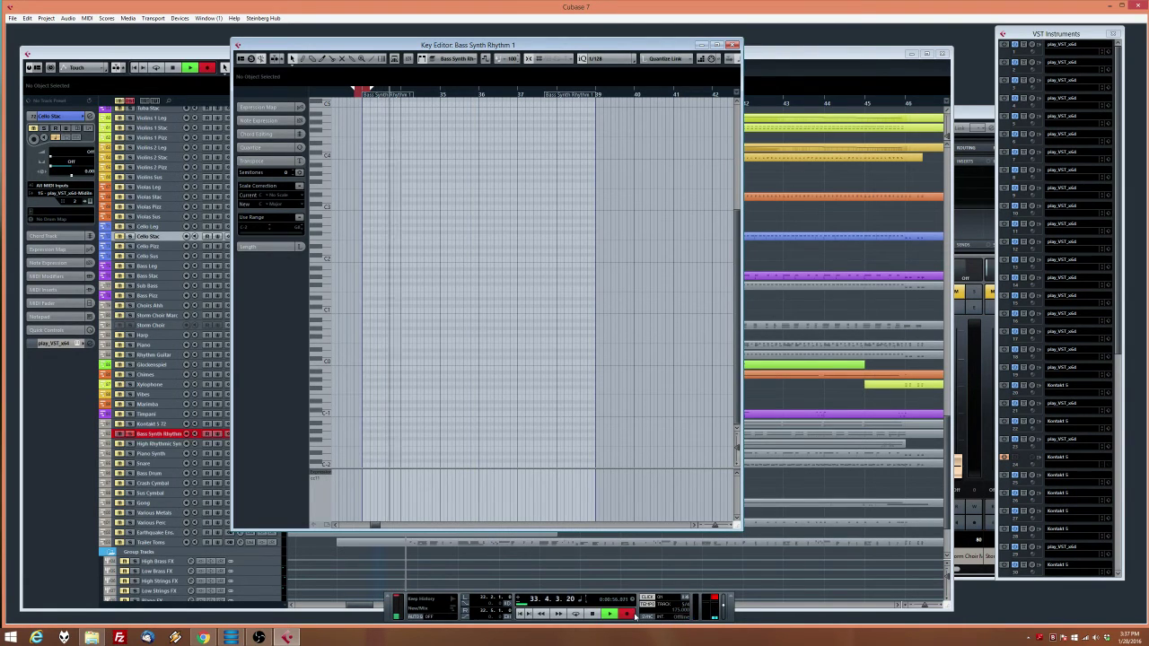
click(626, 614)
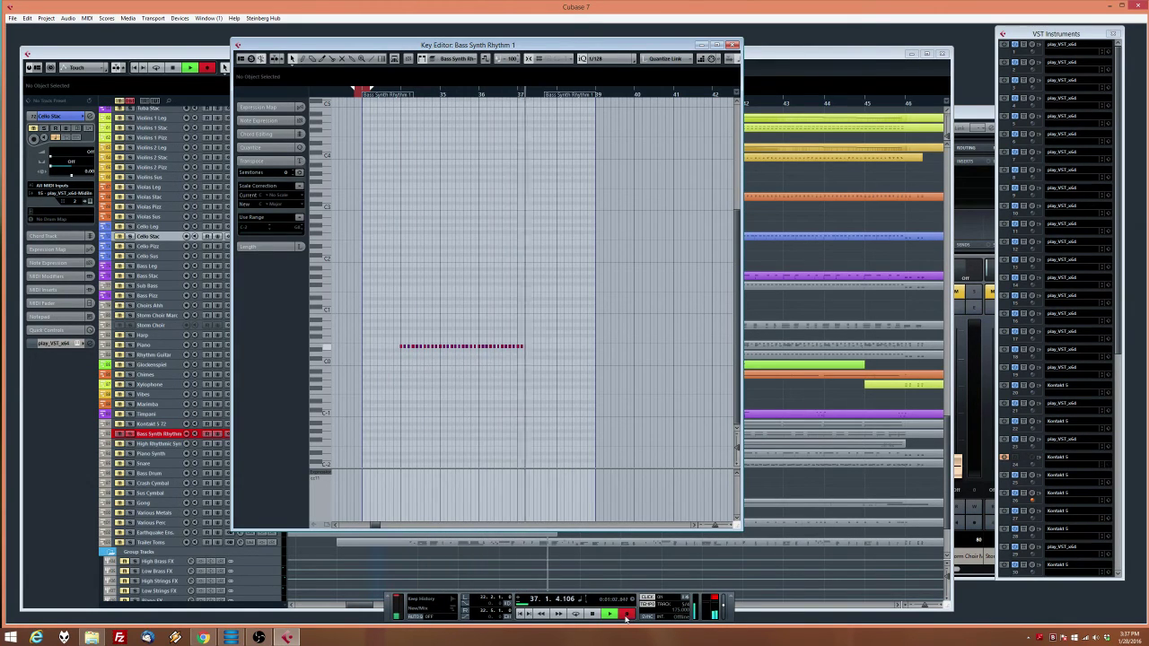
click(626, 616)
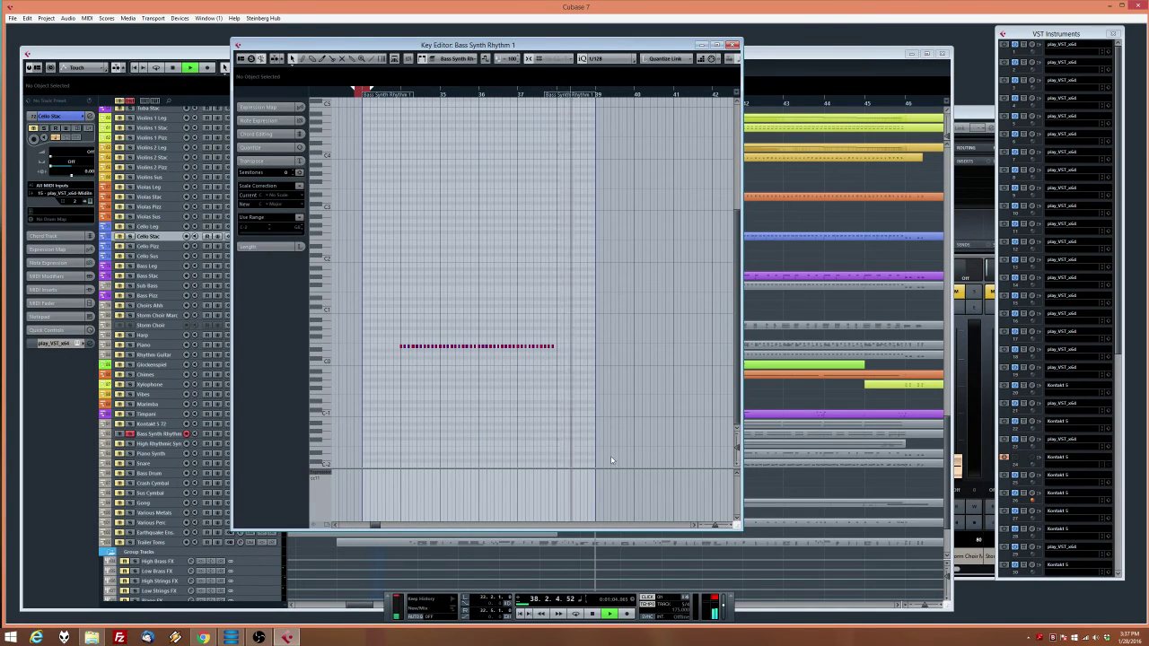
key(space)
Quantize all newly recorded Bass Synth Rhythm notes to 1/8
drag(597, 352, 397, 342)
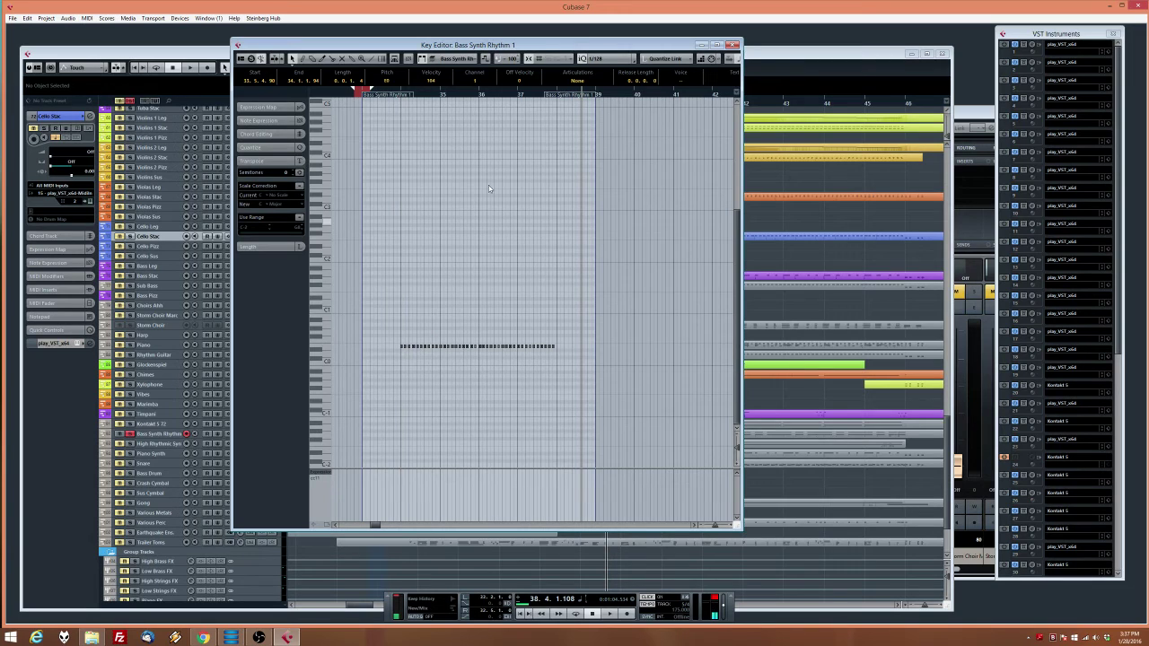
click(594, 58)
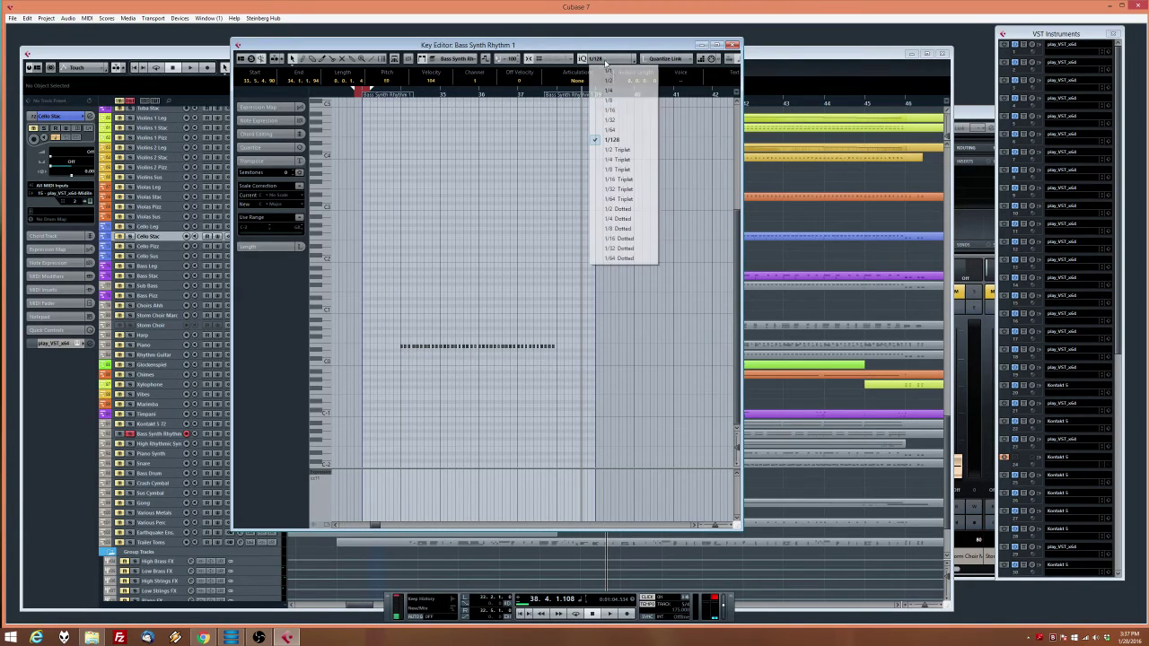
click(626, 103)
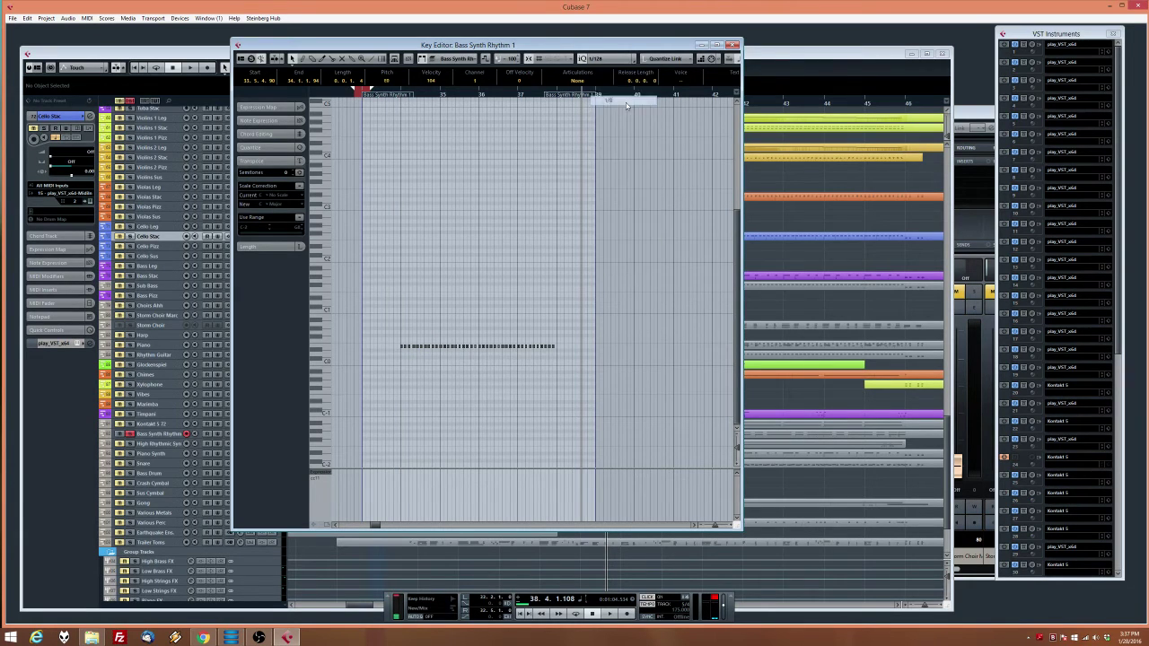
Play the quantized bass synth from about bar 34, clearing all solos to hear it in the full mix
click(401, 93)
key(space)
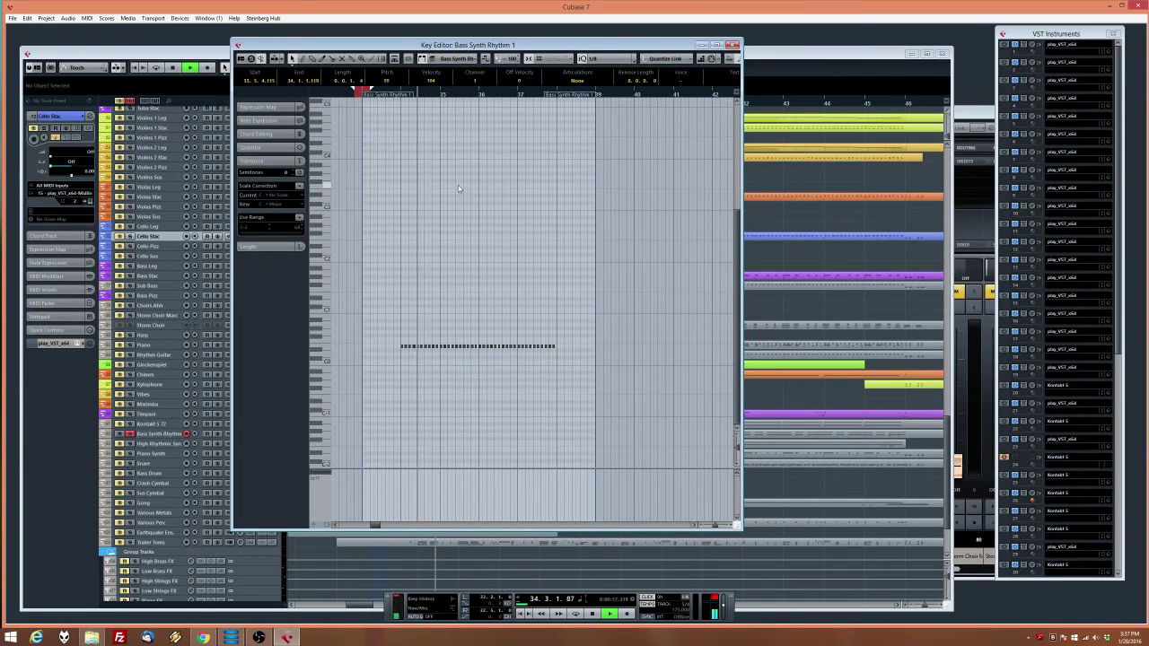
click(129, 100)
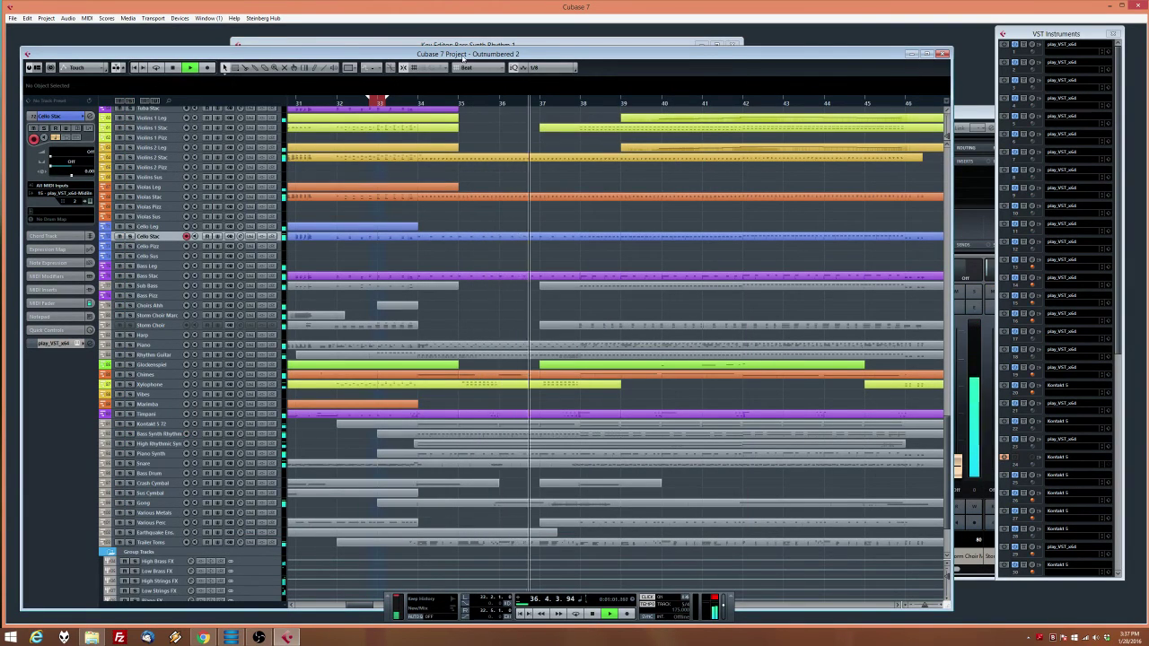
key(space)
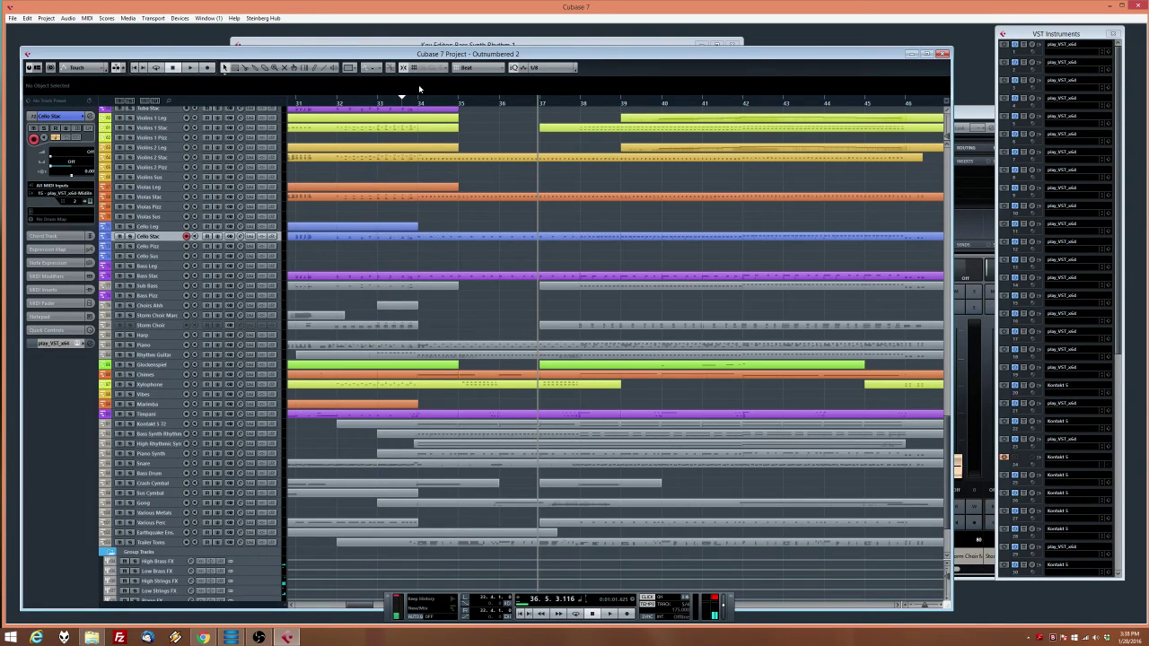
With Kontakt 5 72 and High Rhythmic Synth soloed, split the latter's two held notes at bar 38 and lower the earlier halves' velocity to about 60
click(408, 103)
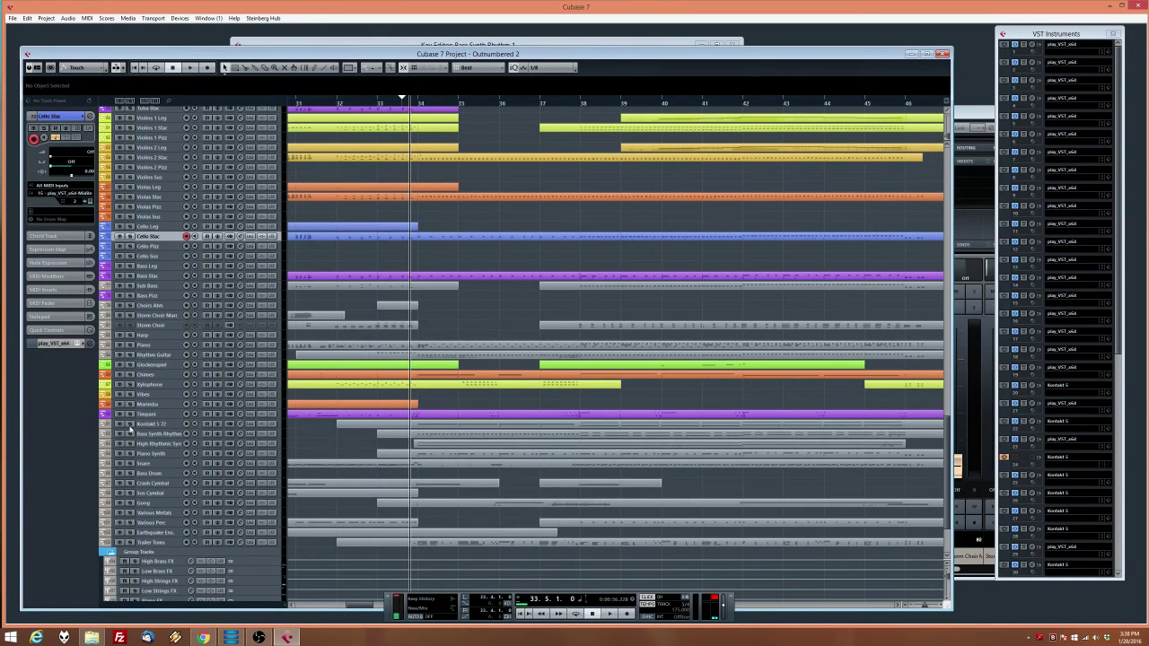
key(space)
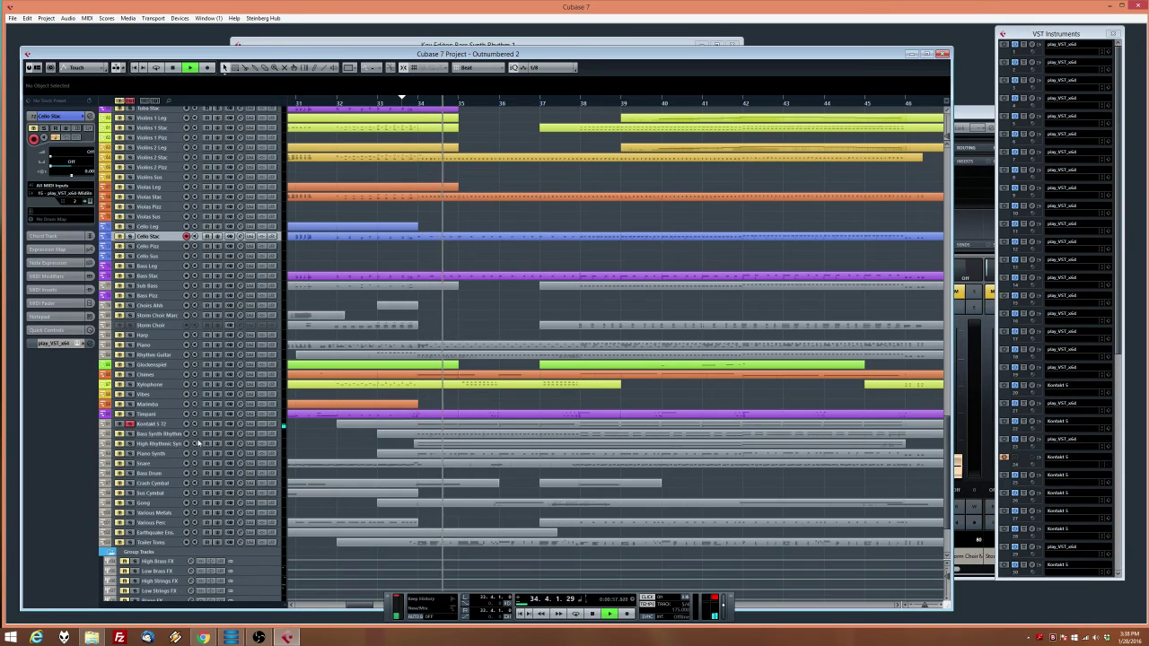
double_click(492, 443)
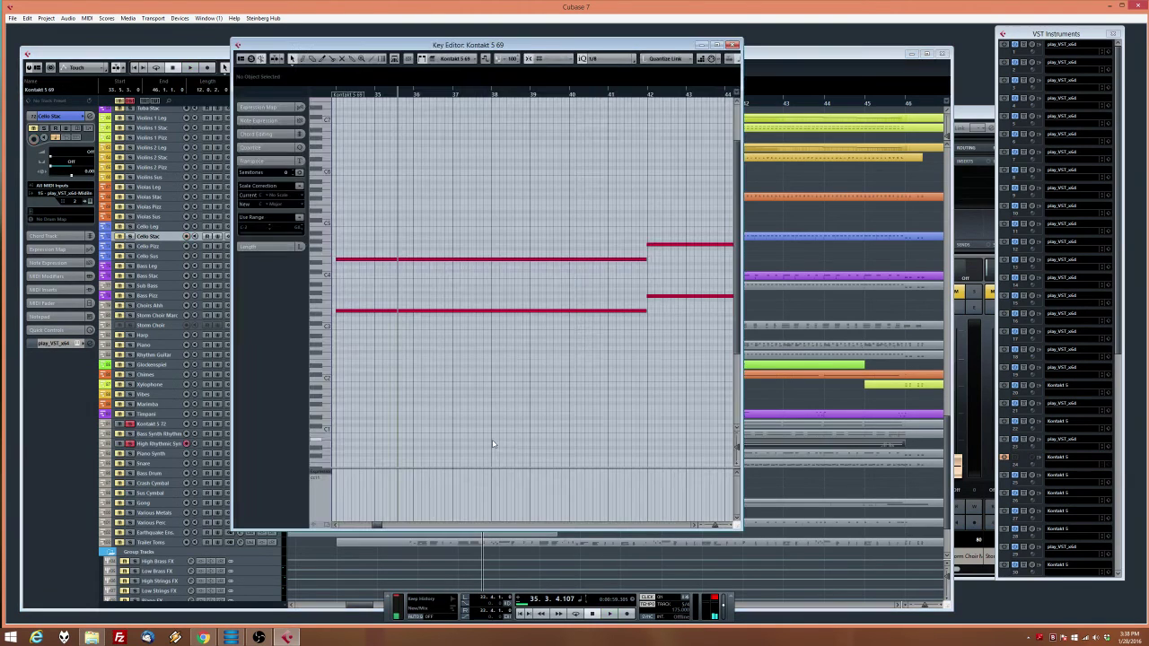
drag(393, 239, 259, 197)
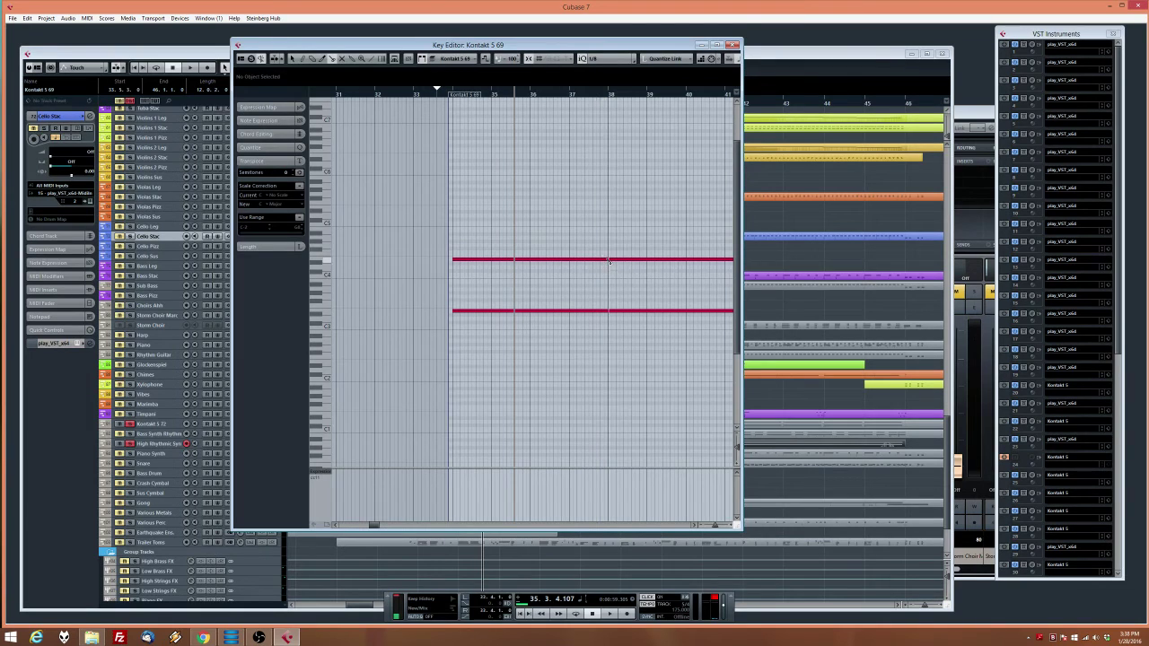
click(538, 262)
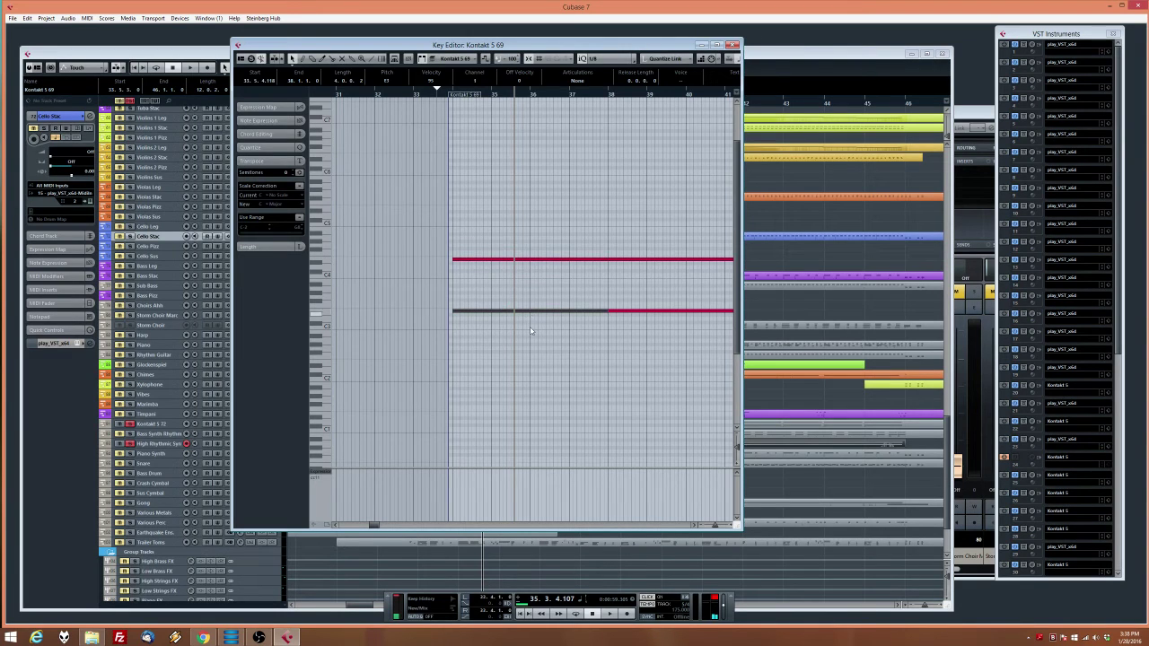
drag(531, 331, 514, 265)
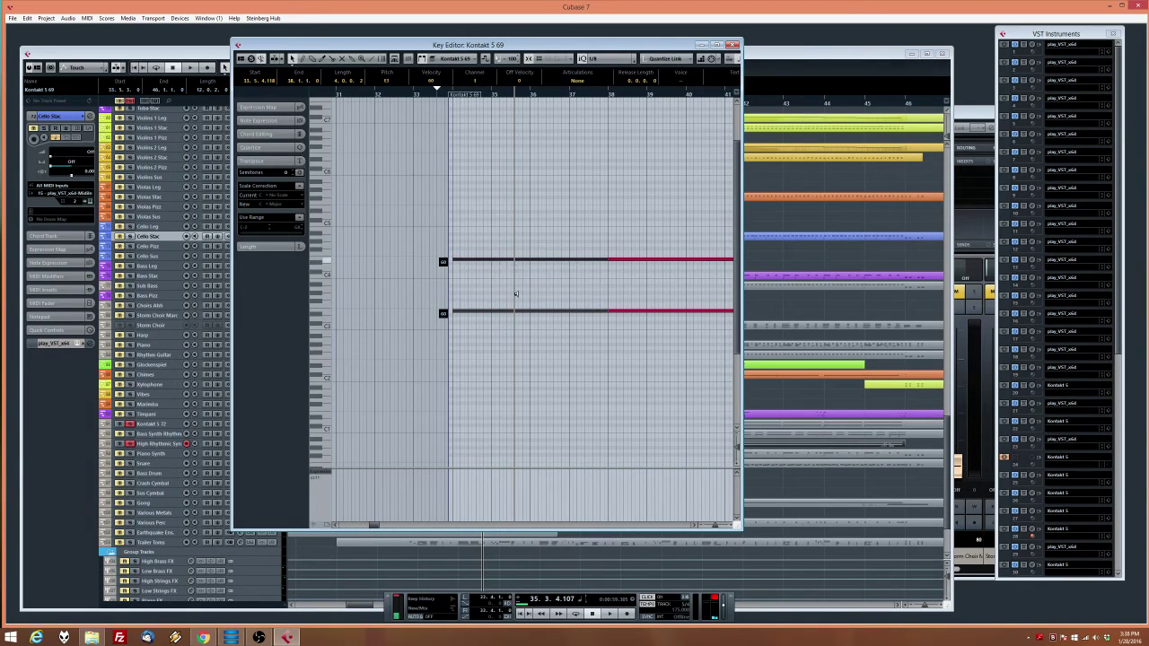
click(512, 278)
Try transposing the upper held High Rhythmic Synth note in bars 34 to 37 up one octave
click(505, 260)
key(Up)
key(Up)
key(Up)
key(Up)
key(Up)
key(Up)
key(Up)
key(Up)
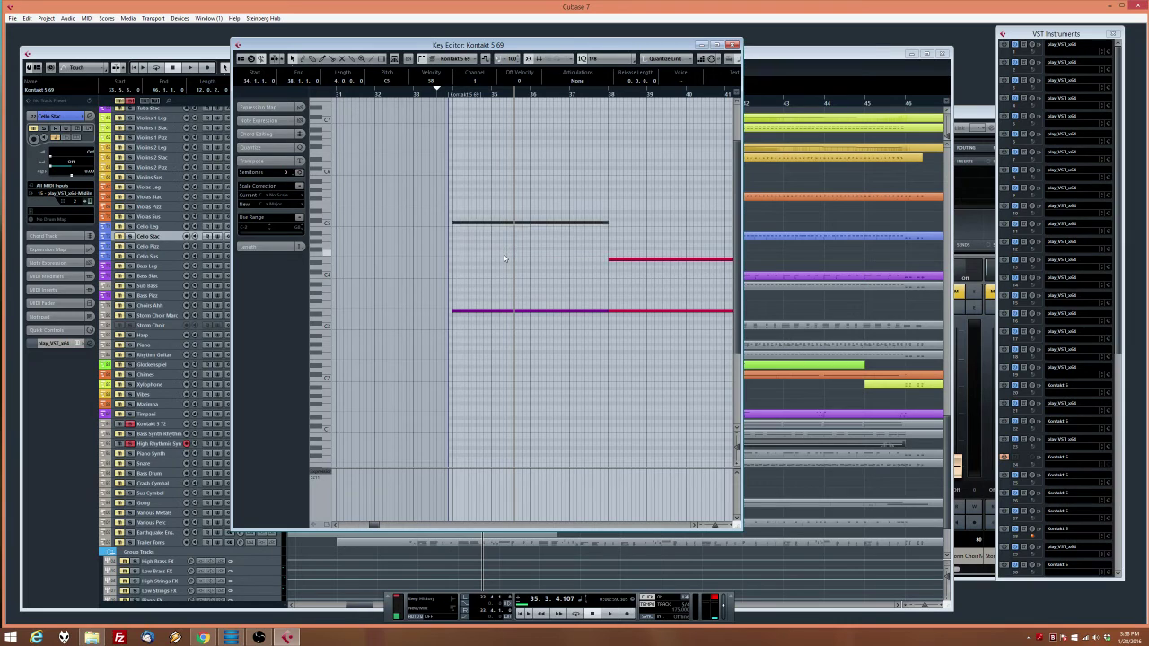
key(Up)
key(Down)
key(Up)
key(Up)
key(Up)
key(Up)
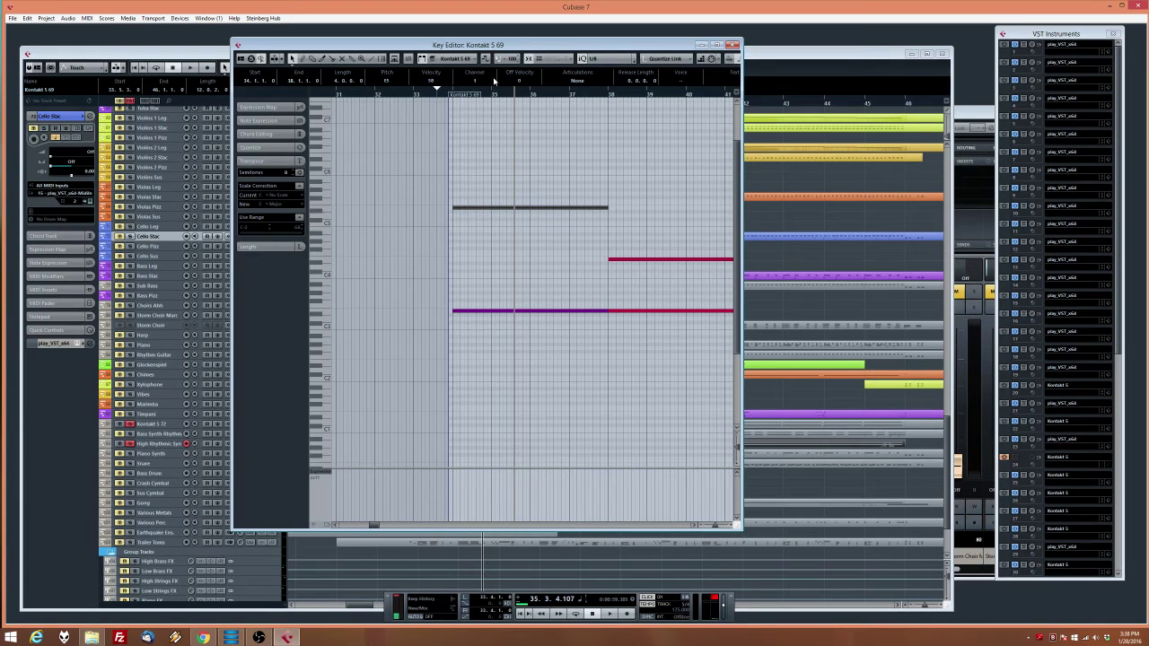
Clear all solos and audition the softened High Rhythmic Synth in the full mix from about bar 34
key(space)
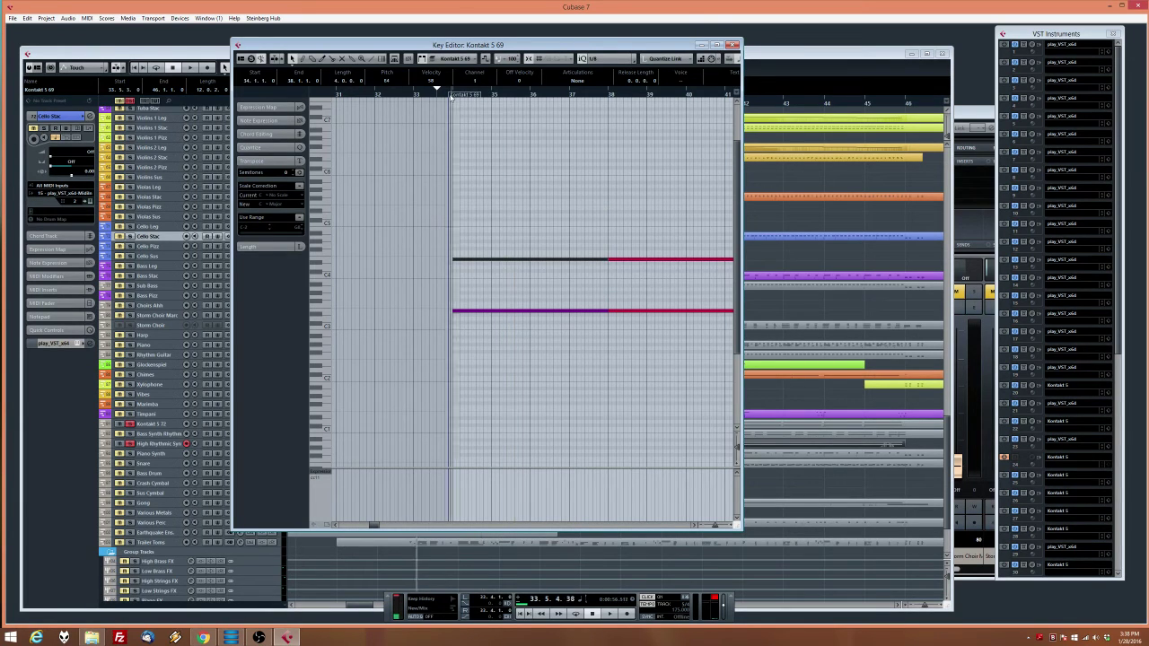
click(129, 100)
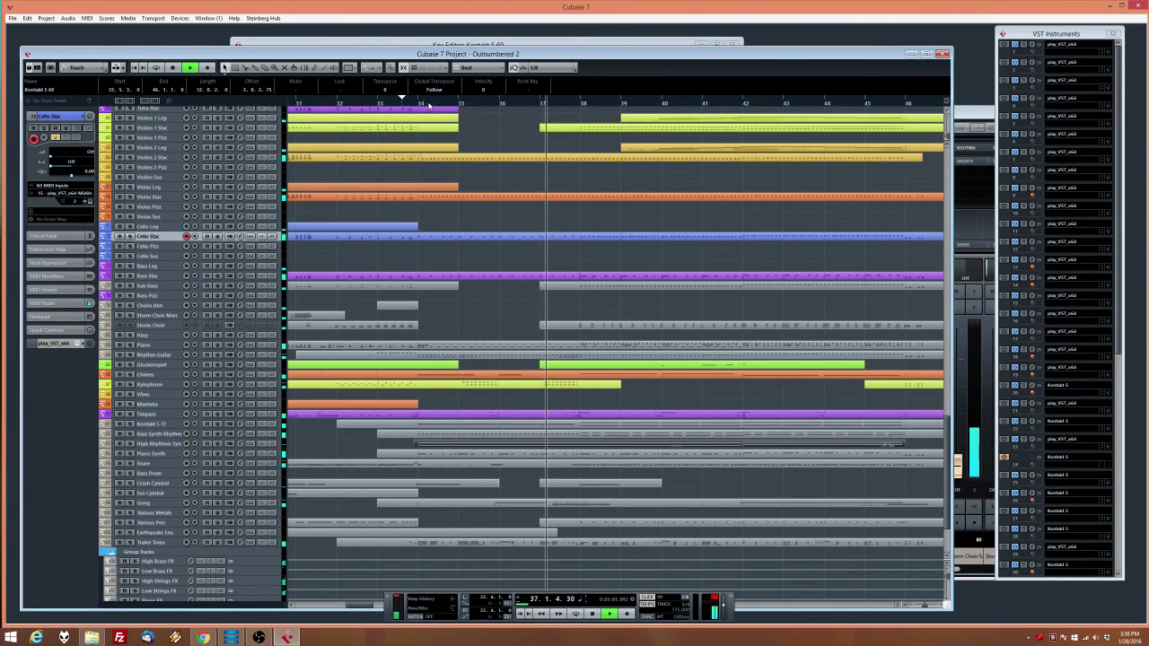
drag(429, 106, 350, 106)
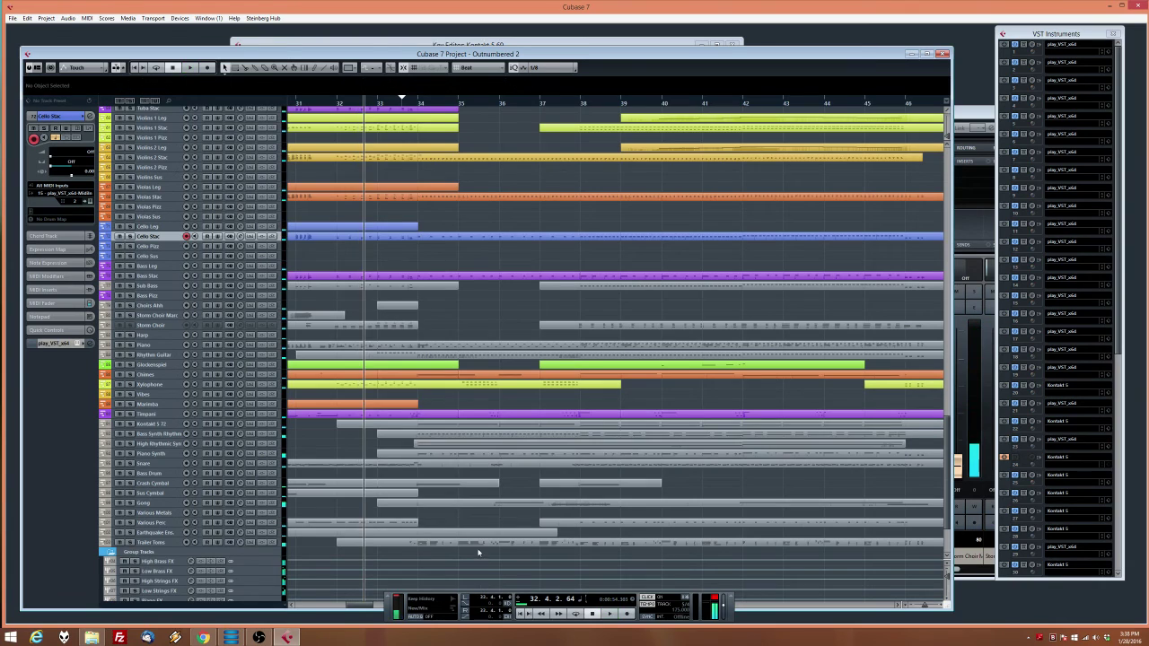
Lower the velocities of the Trailer Toms notes following the opening hits of bar 34, and close the part
double_click(477, 543)
drag(463, 222, 648, 339)
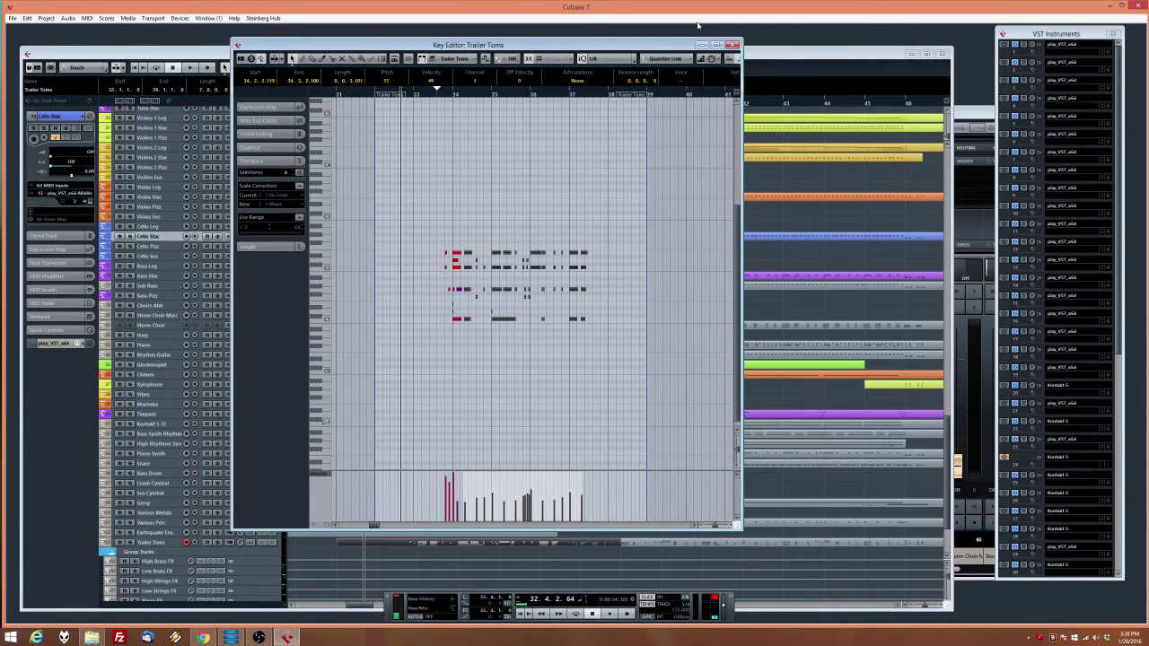
click(732, 45)
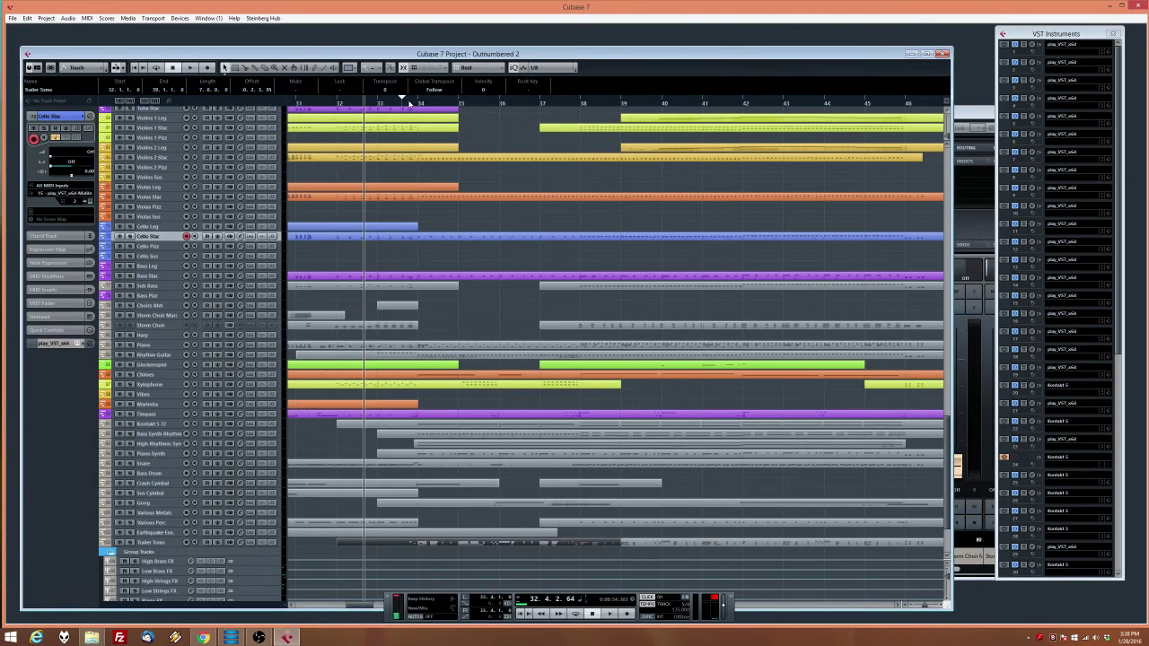
Play the full arrangement from about bar 33 to bar 40, and return playback to about bar 32
drag(409, 105, 395, 104)
key(space)
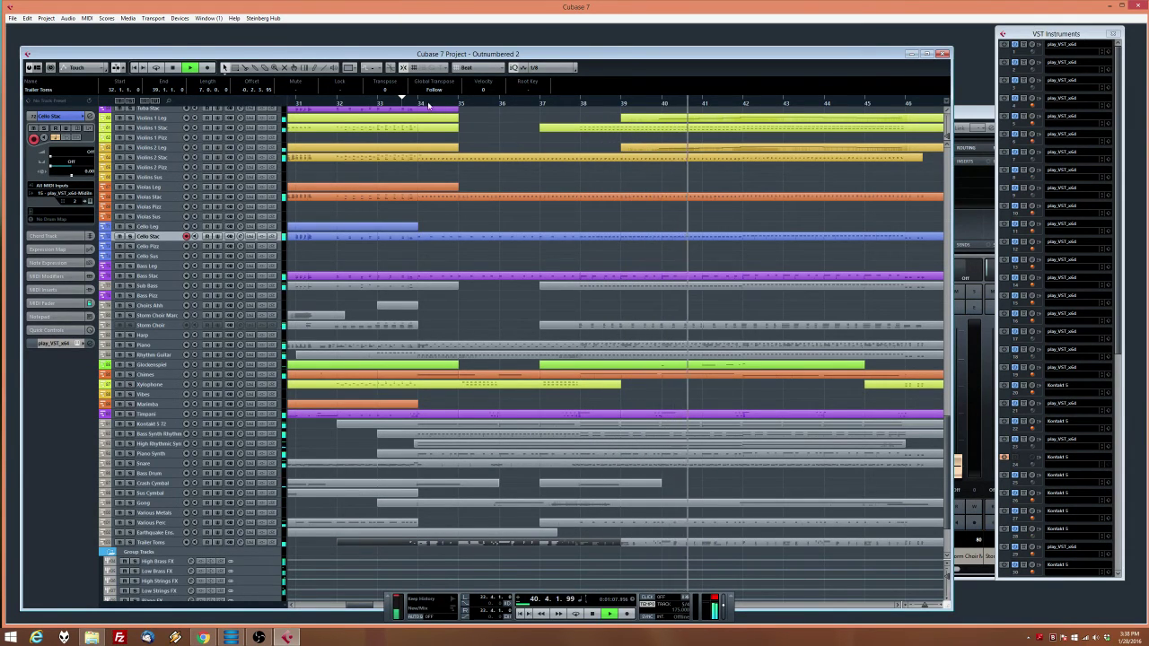
drag(403, 103, 358, 109)
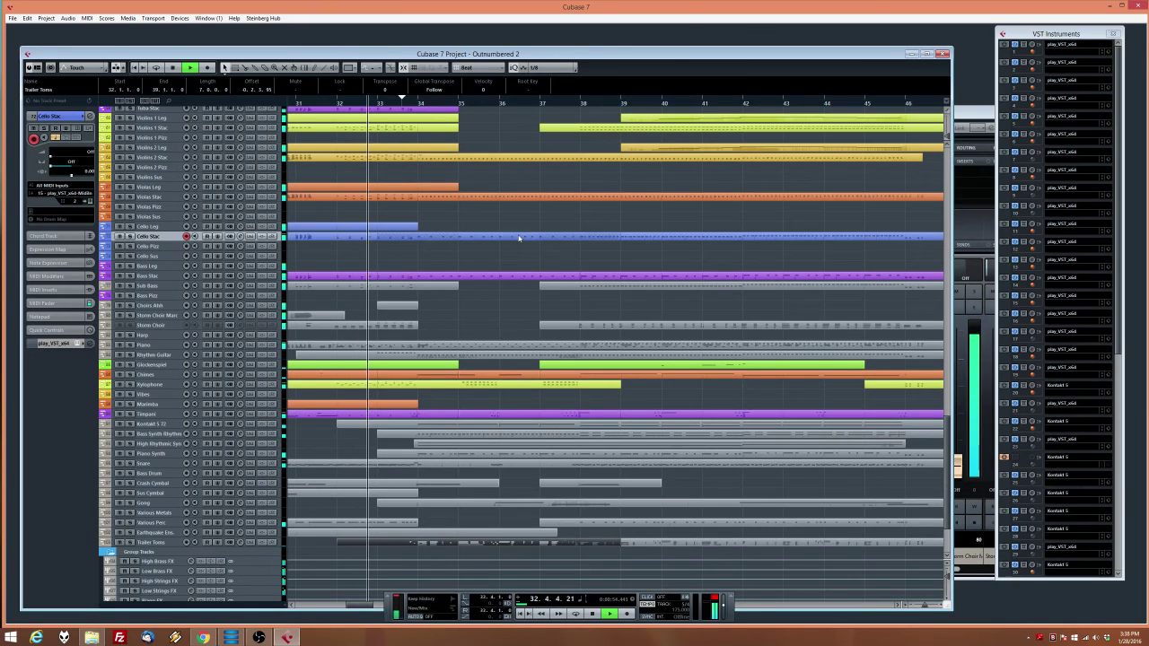
Edit the Violins 2 Stac and Violas Stac parts together, and adjust the velocities of their notes in bars 34 to 37
scroll(507, 242, up, 5)
drag(503, 249, 505, 300)
key(Return)
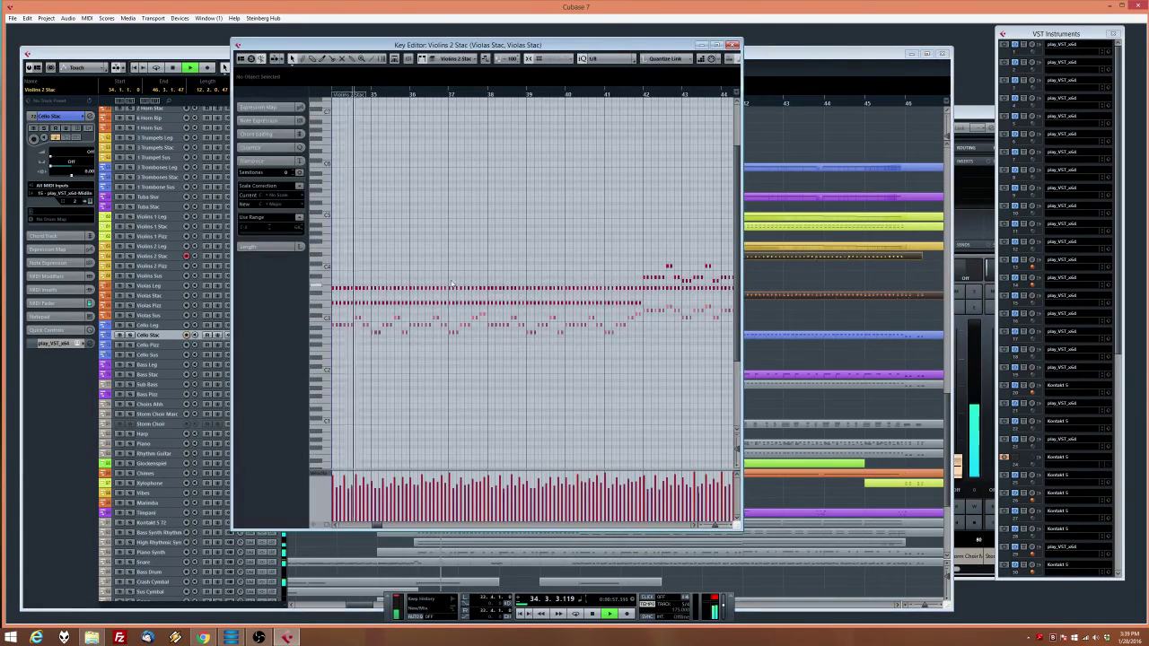
click(402, 290)
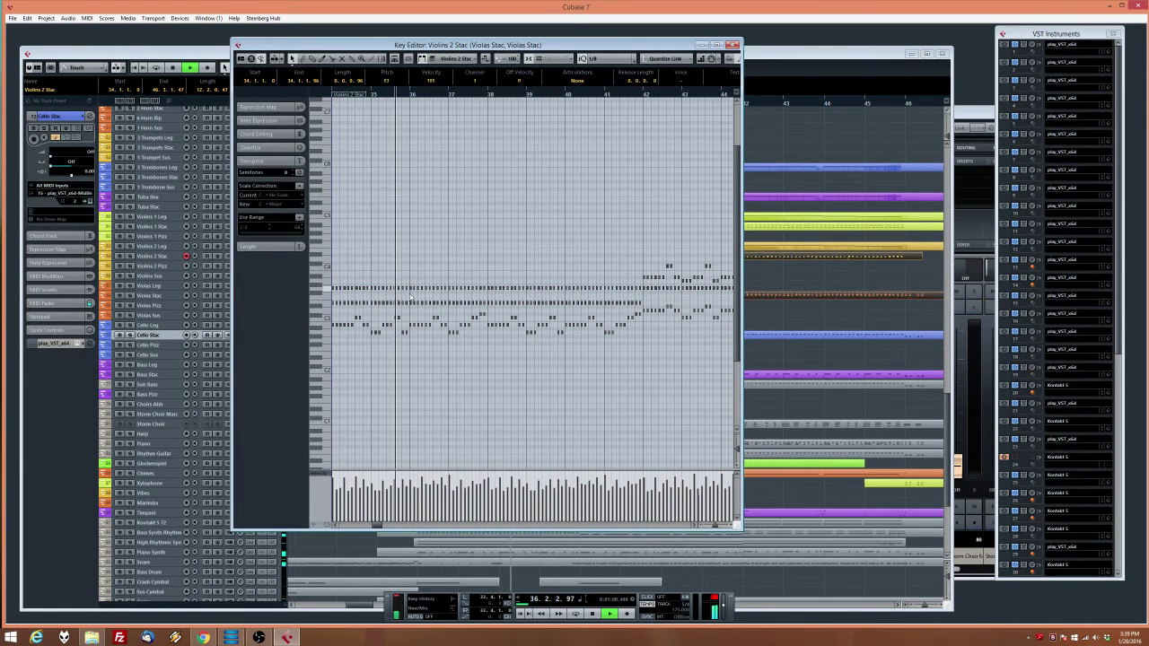
click(633, 257)
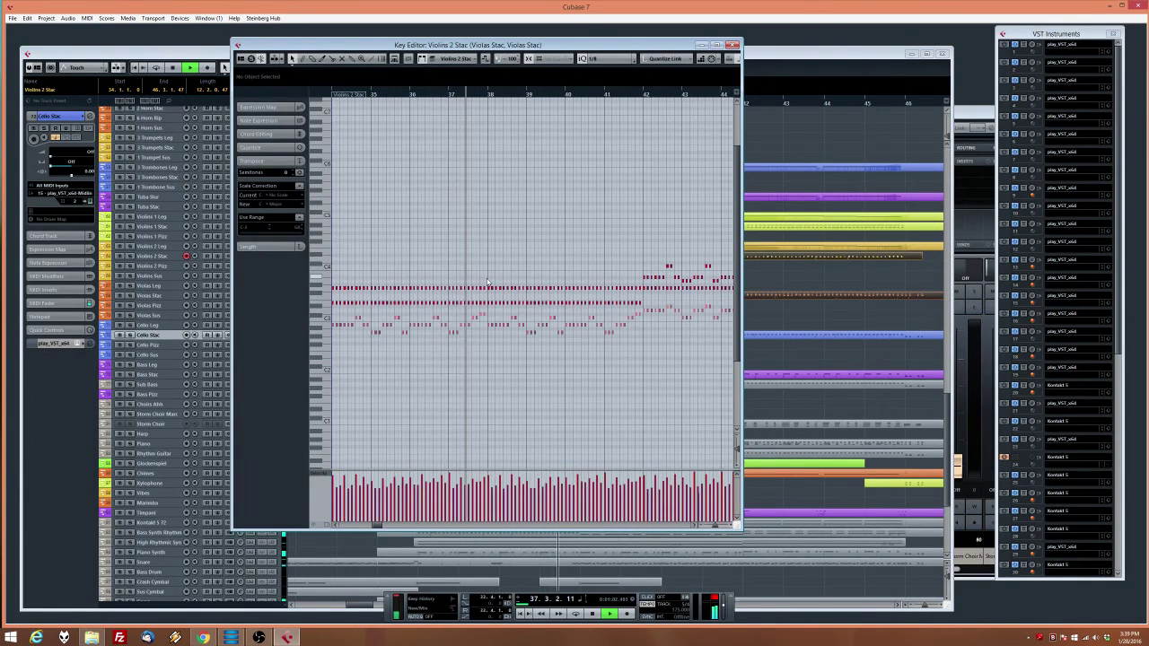
drag(487, 281, 399, 378)
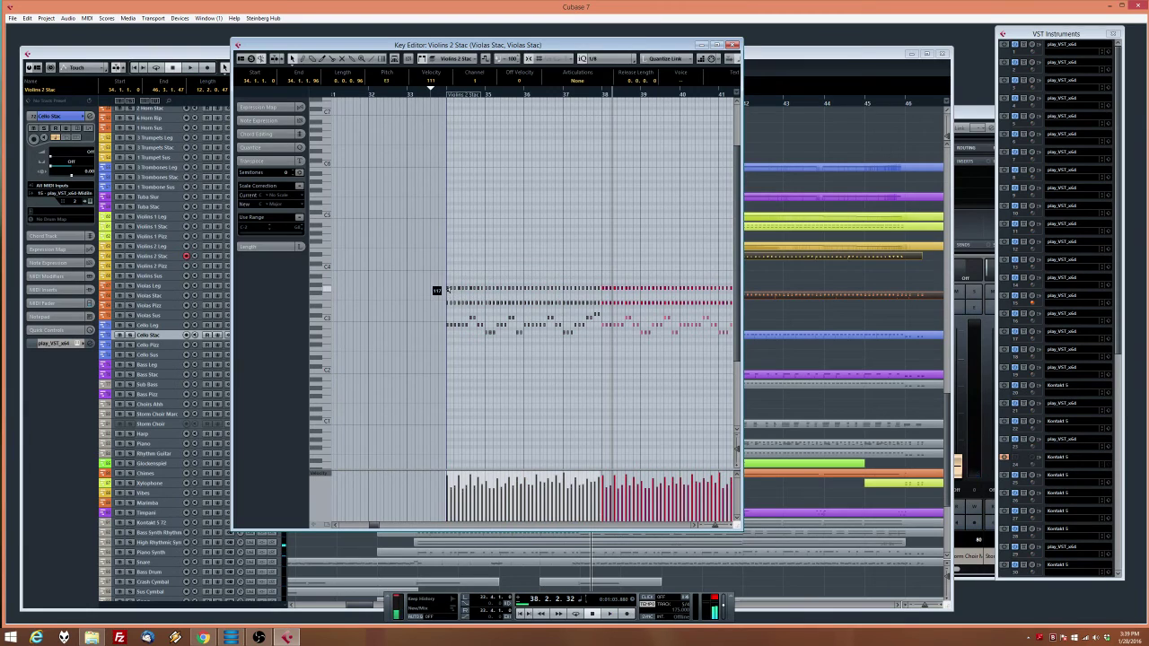
click(732, 44)
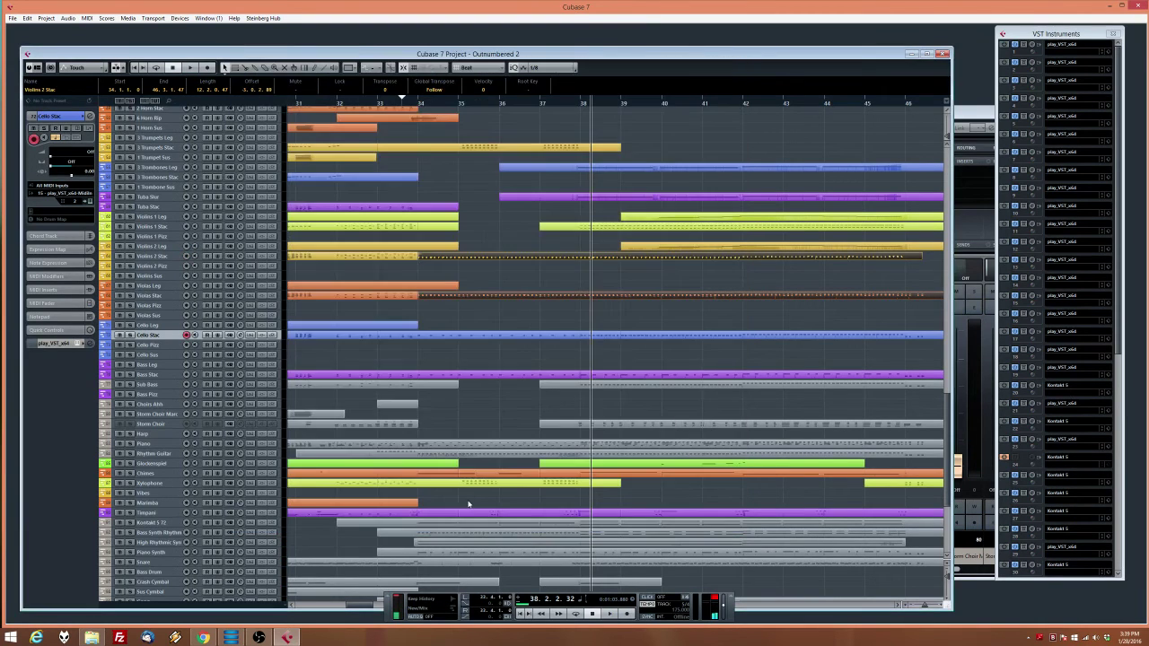
Edit the Piano part and lower the velocities of its notes in bars 34 to 37
scroll(481, 456, down, 3)
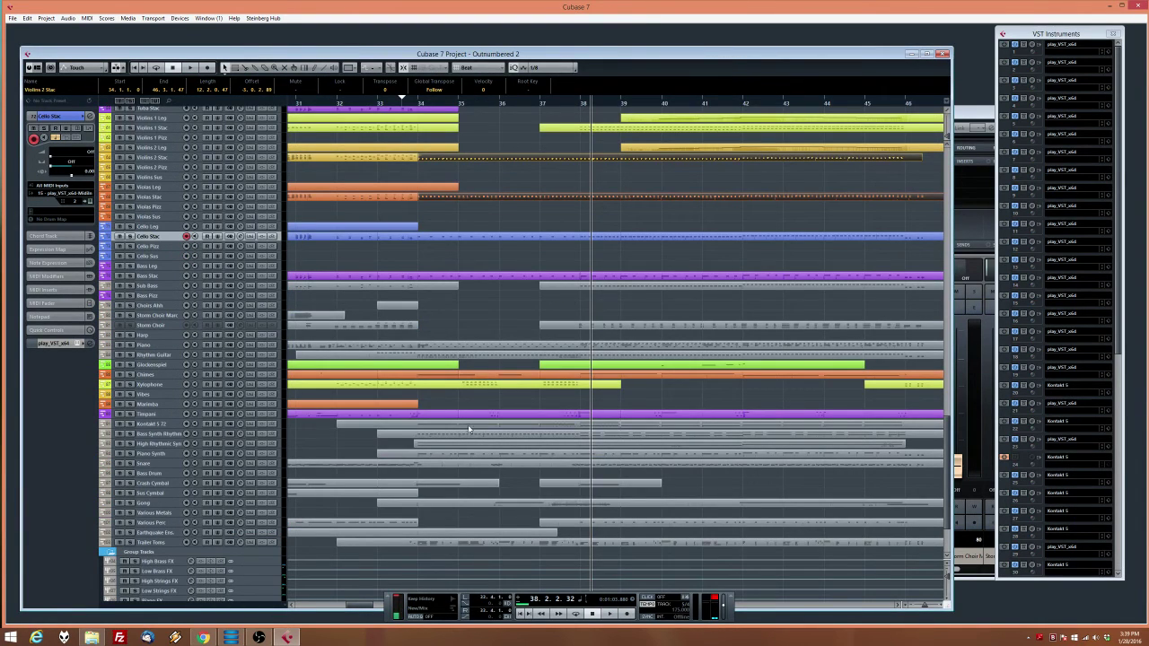
click(158, 346)
double_click(449, 348)
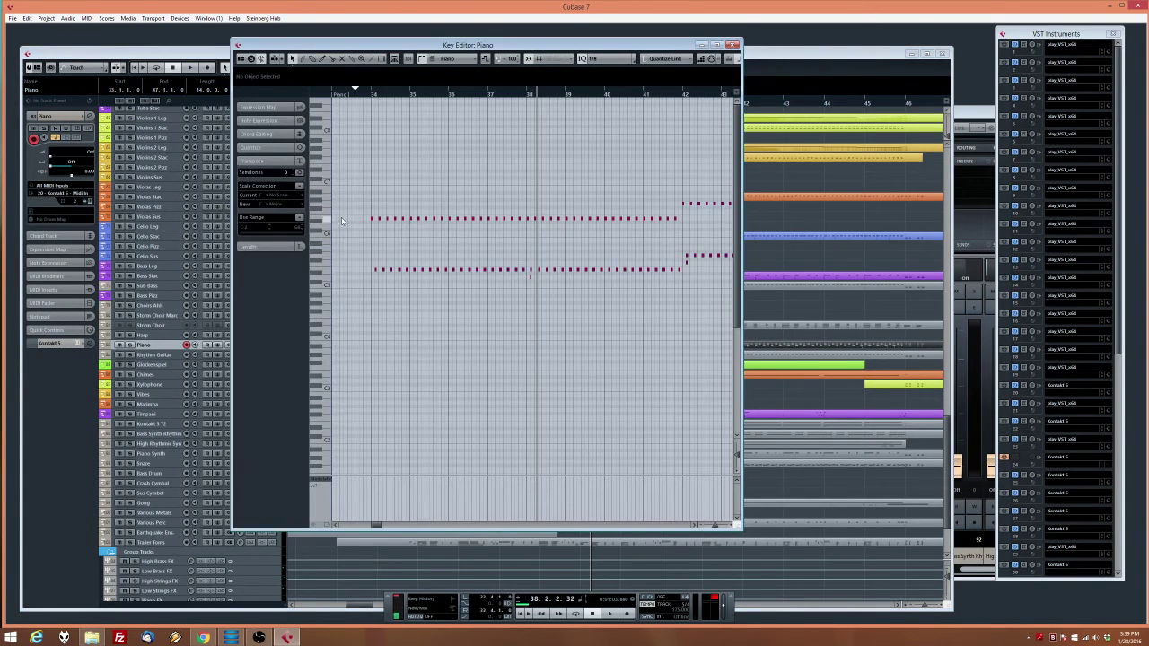
drag(343, 212, 531, 310)
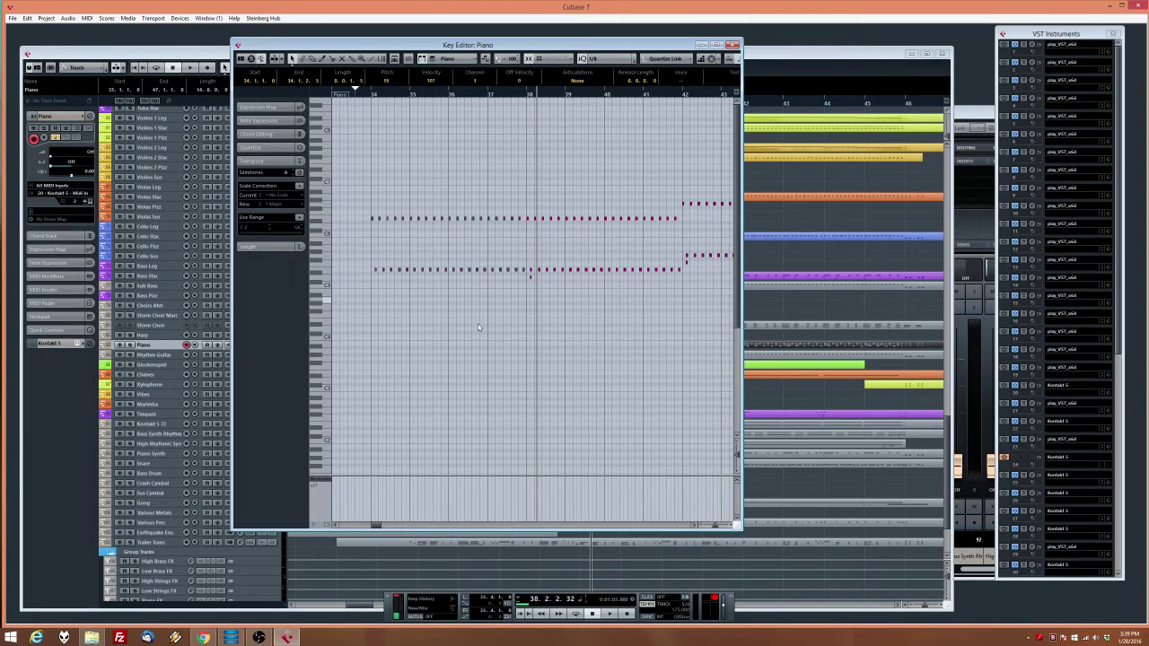
click(311, 485)
click(354, 276)
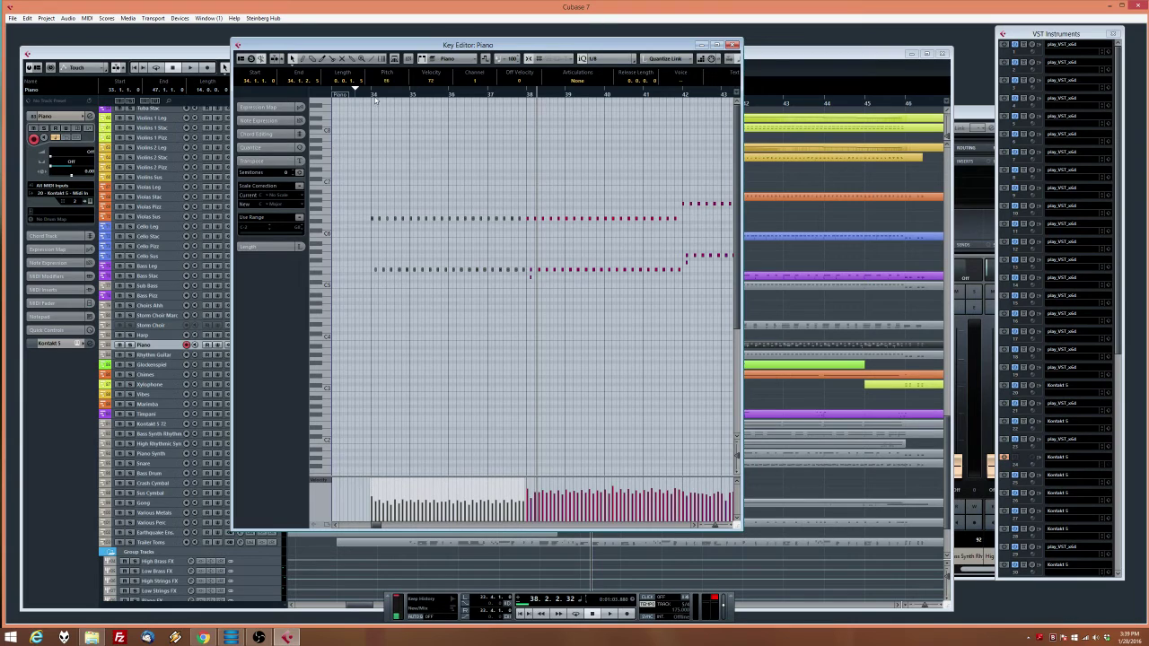
Audition the softened Piano notes in the mix from bar 34, close the part, and stop playback
click(374, 94)
key(space)
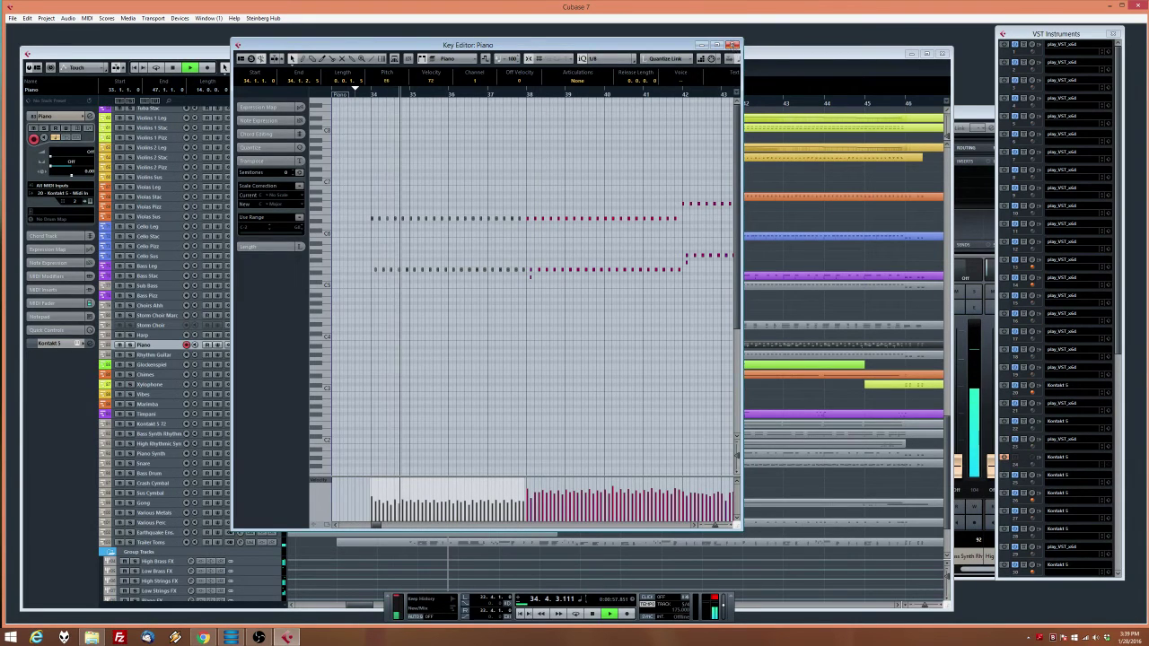
click(733, 45)
key(space)
Edit the Rhythm Guitar part, lowering its main volume curve over bars 34 to 37 and redrawing the rise into bar 38
double_click(478, 358)
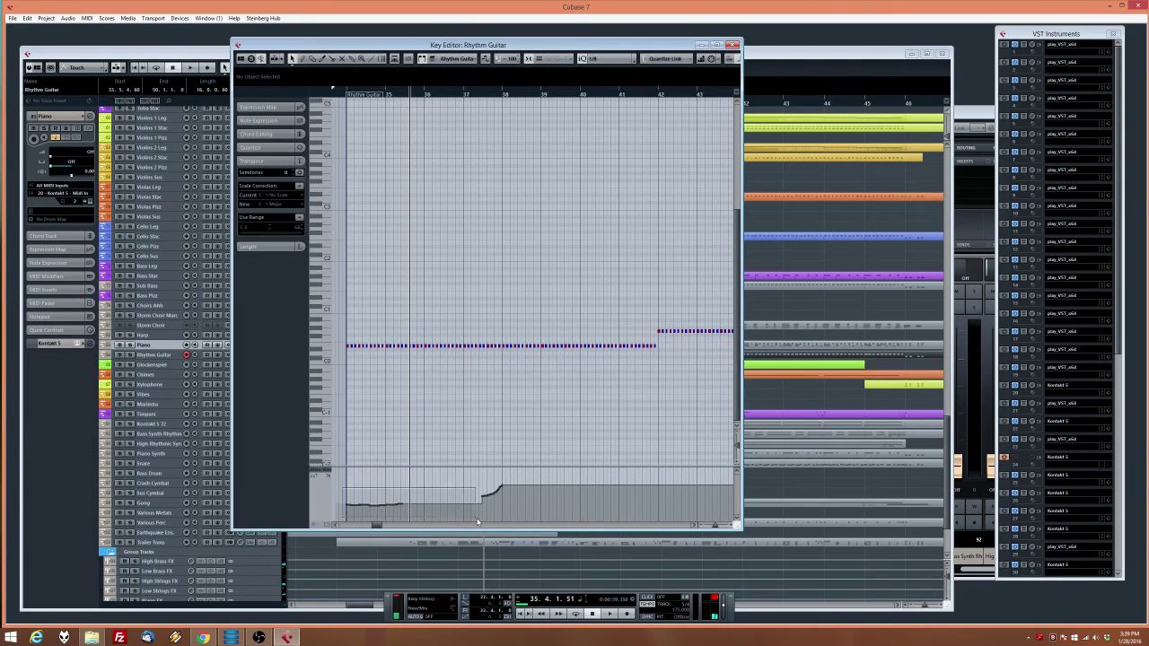
drag(484, 521, 344, 492)
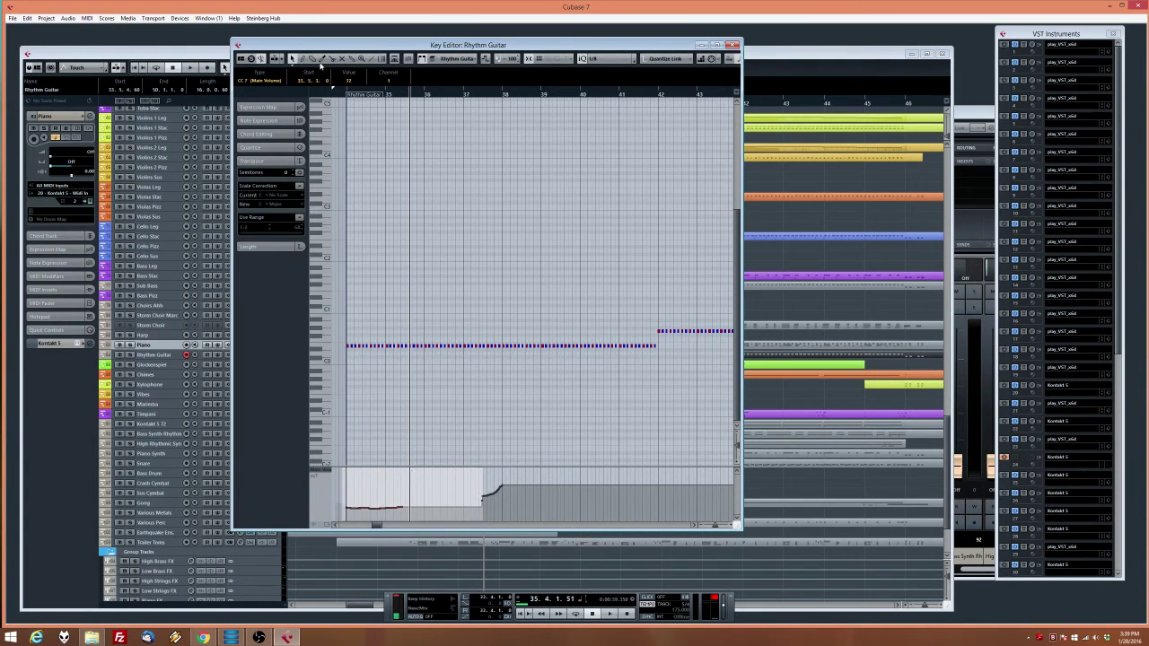
click(481, 503)
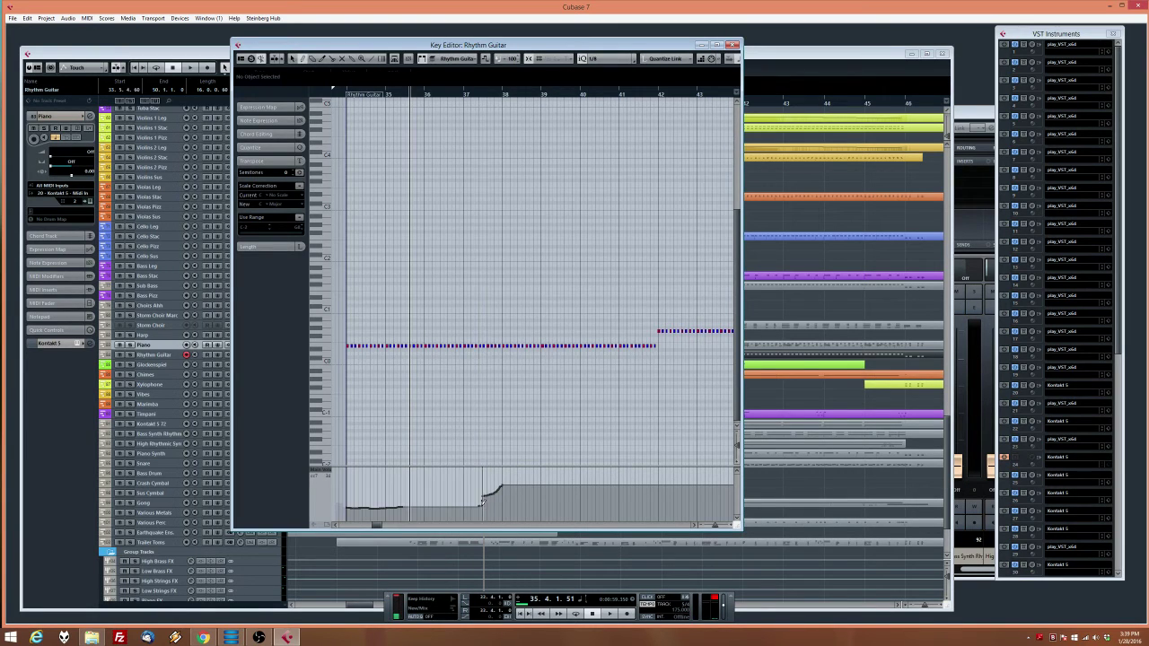
drag(500, 494, 505, 489)
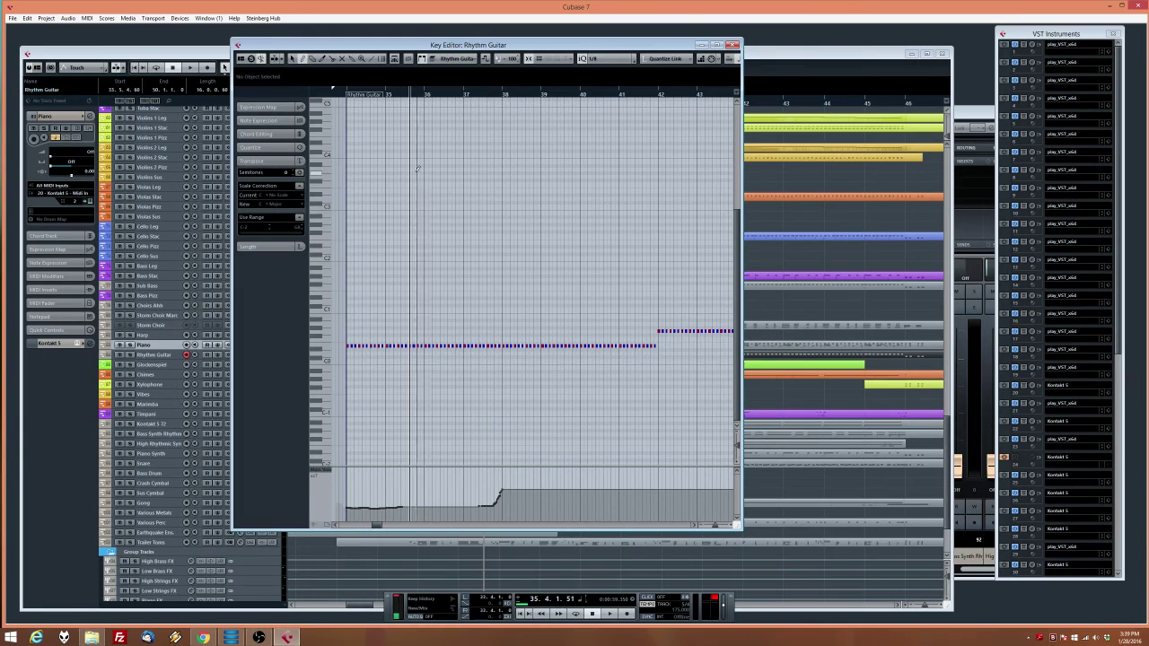
Play from bar 35, redraw the Rhythm Guitar volume curve lower across bars 34 and 35, and close the part
click(389, 93)
key(space)
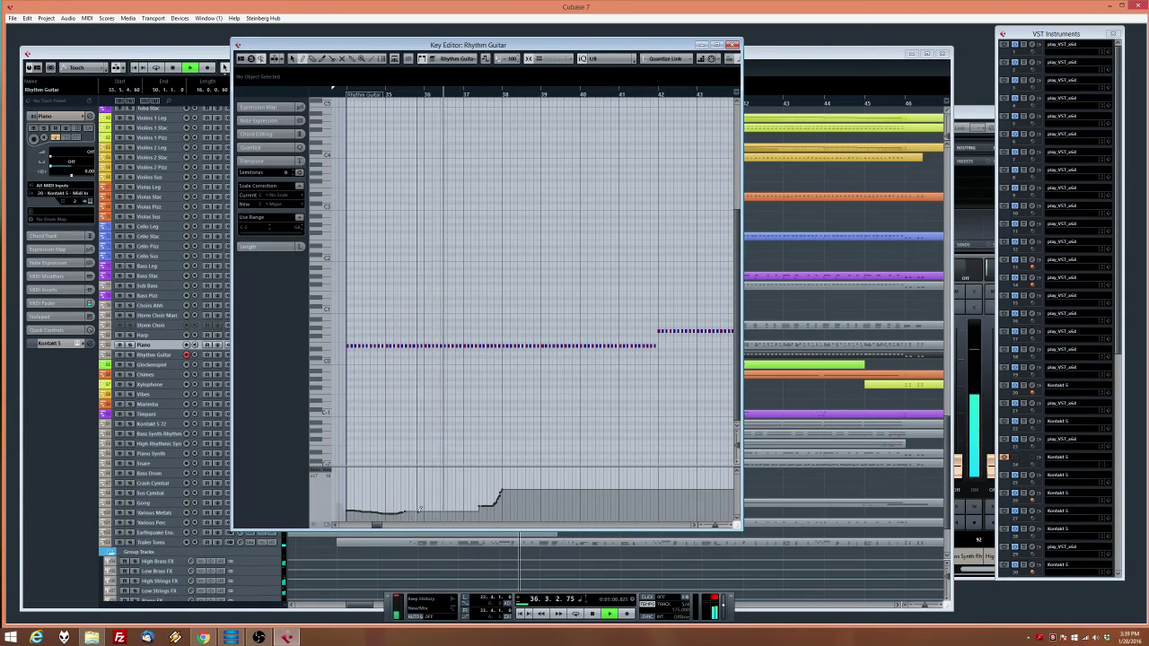
drag(345, 507, 409, 510)
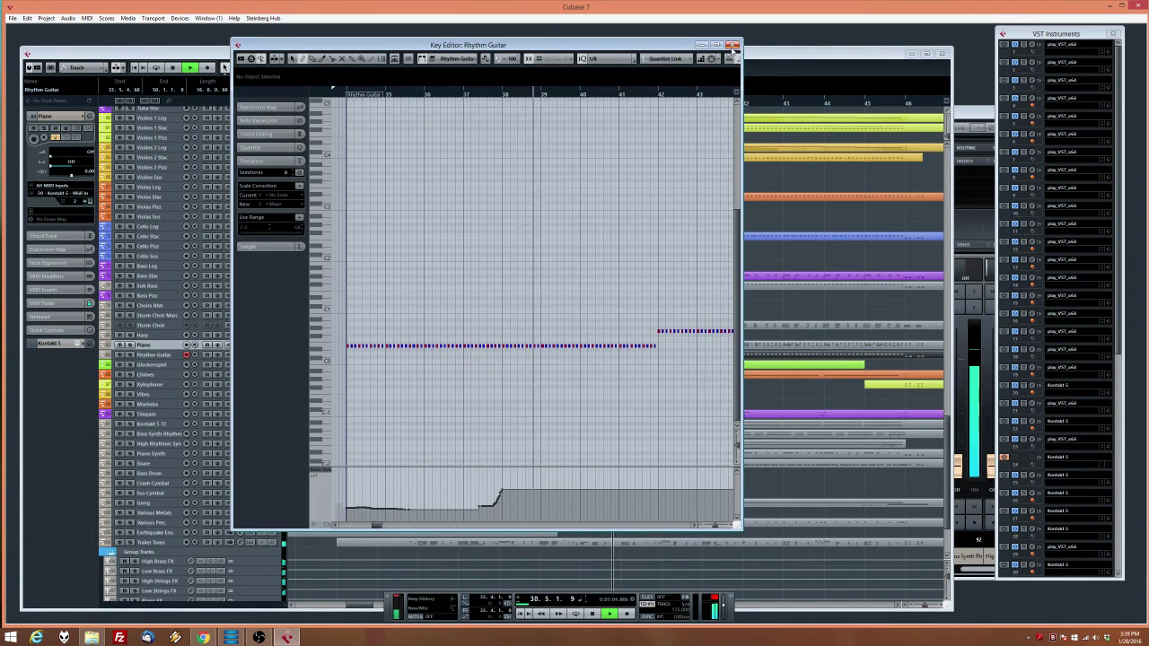
click(733, 44)
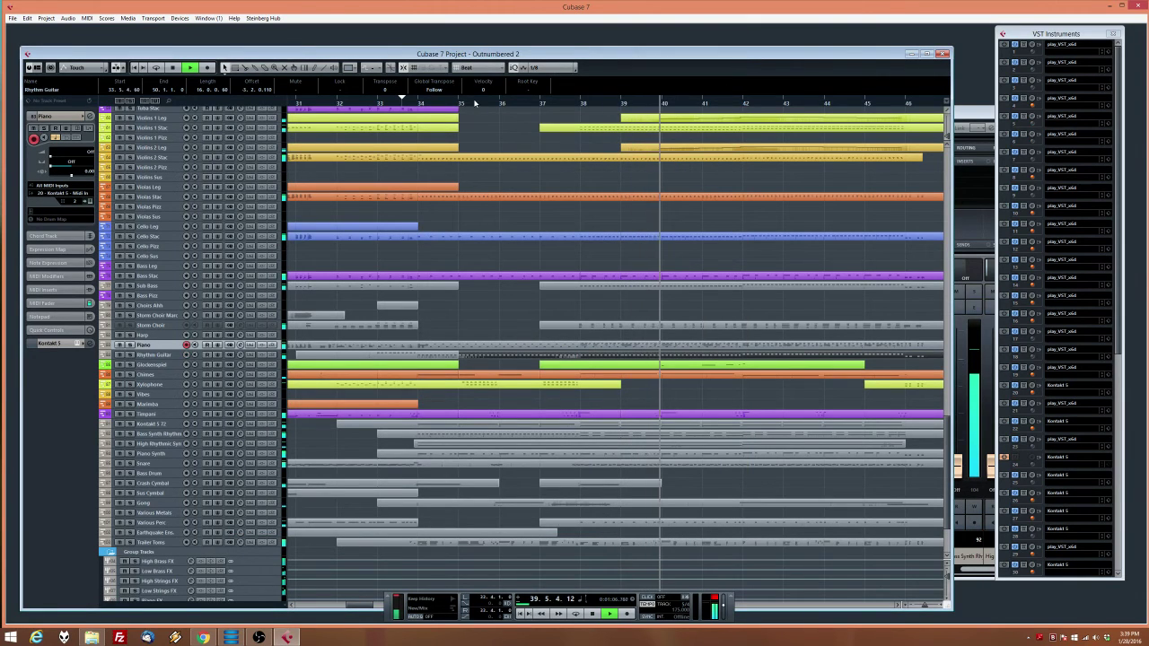
Play the full arrangement from about bar 32 to bar 36, and stop playback
drag(402, 102, 361, 121)
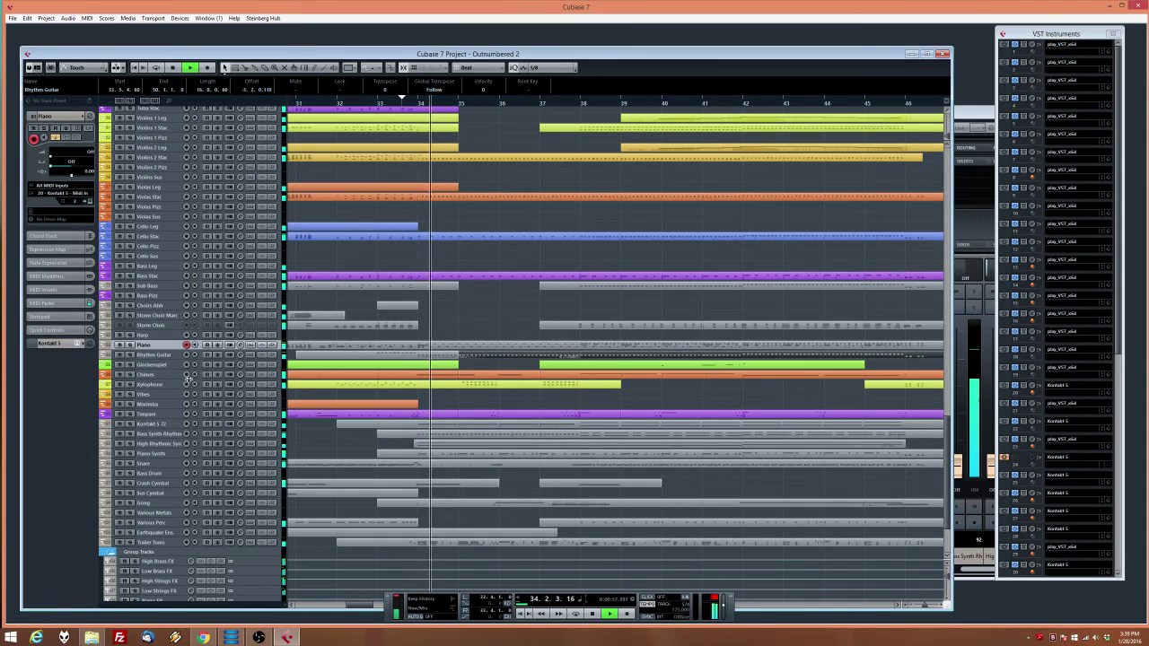
scroll(394, 450, down, 5)
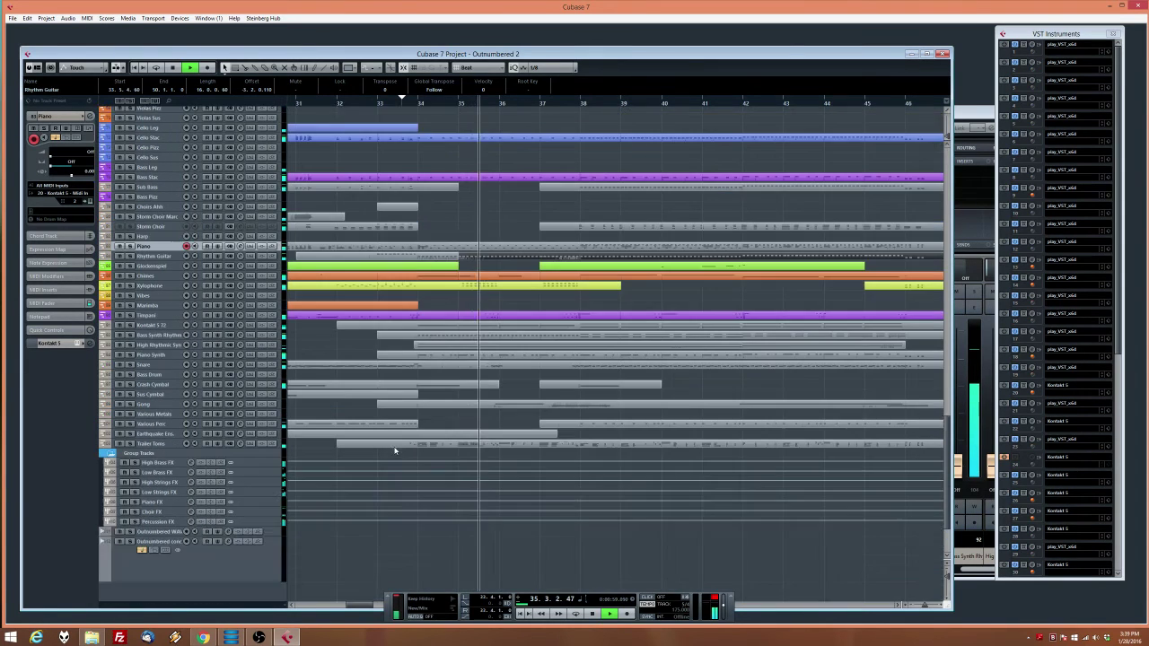
scroll(403, 465, up, 5)
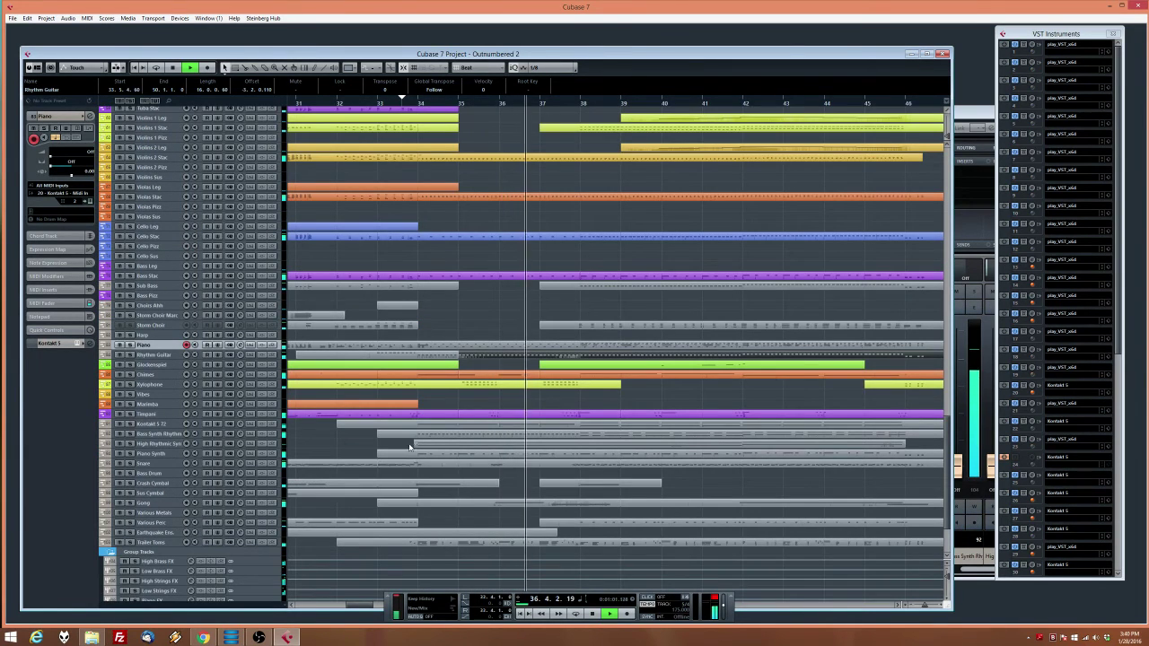
key(space)
Open the Piano Synth part and audition it in the mix from about bar 33
double_click(410, 452)
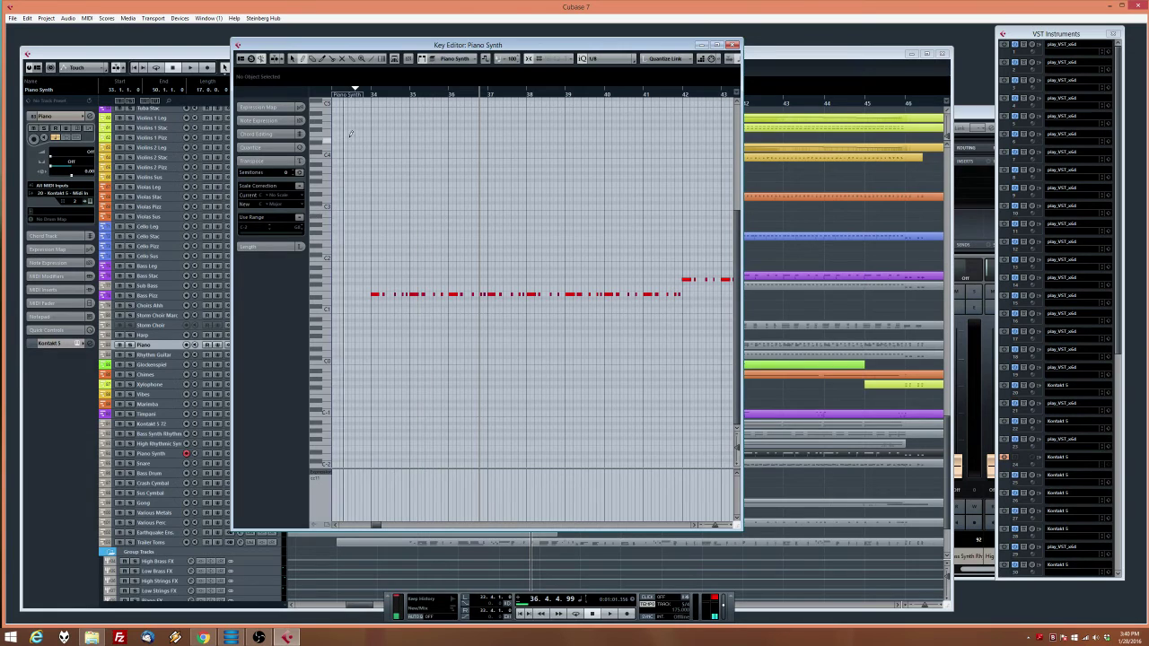
click(356, 93)
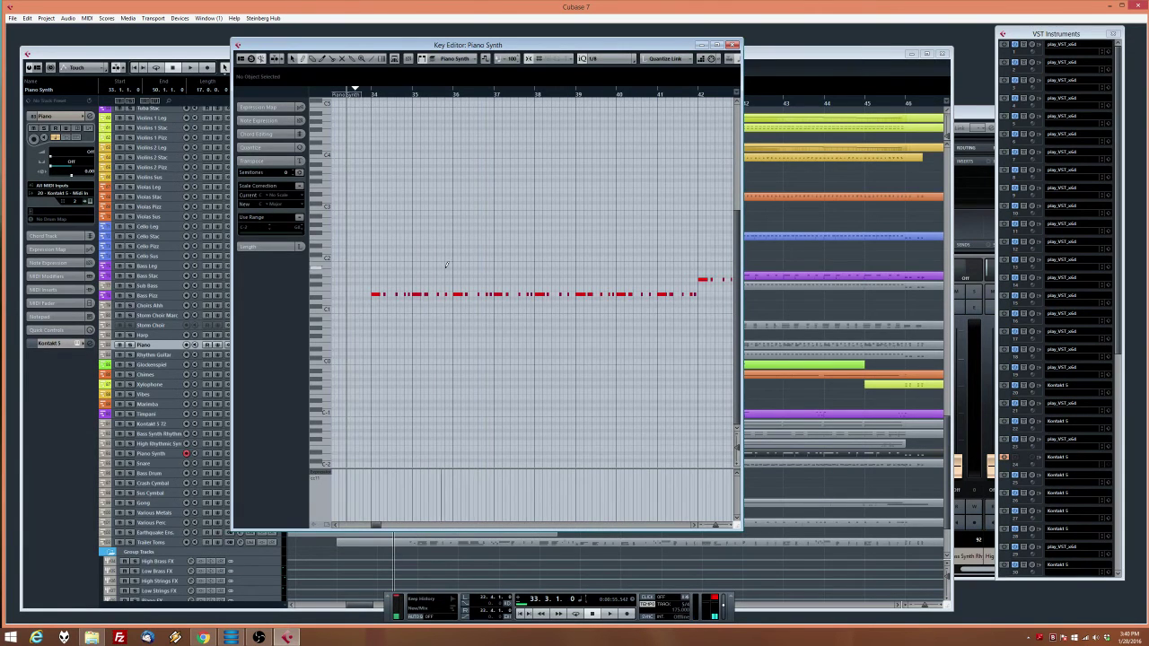
key(space)
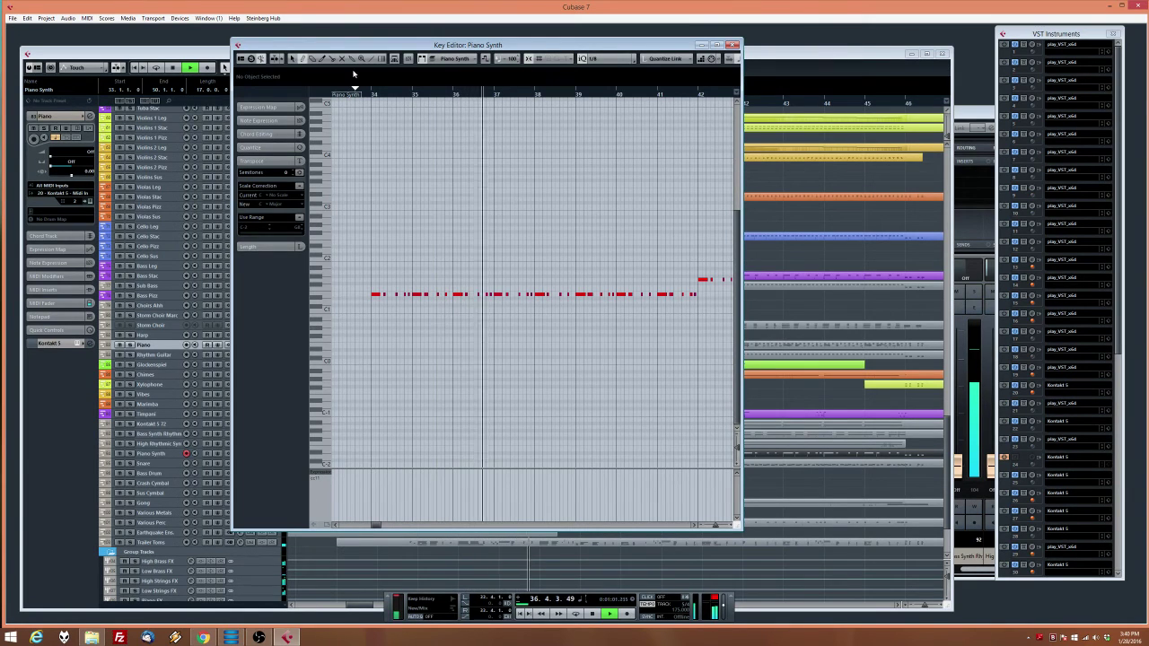
Duplicate the Piano Synth notes of bars 34 to 37 at a higher pitch above the original line
drag(366, 269, 533, 331)
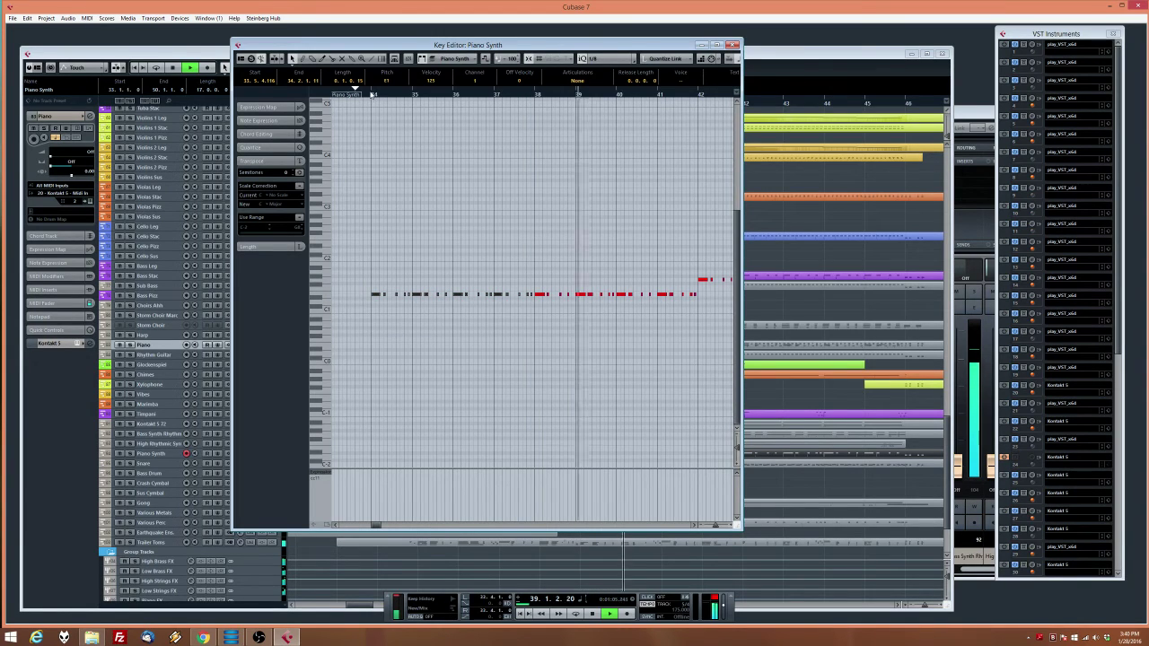
click(372, 93)
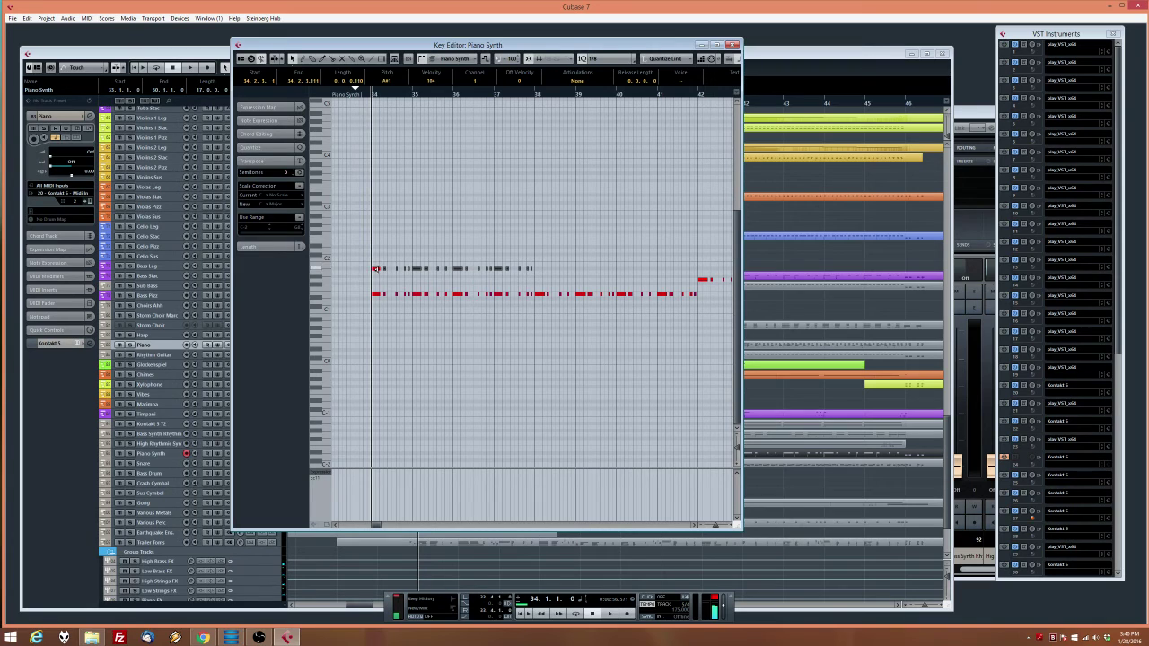
drag(544, 275, 543, 275)
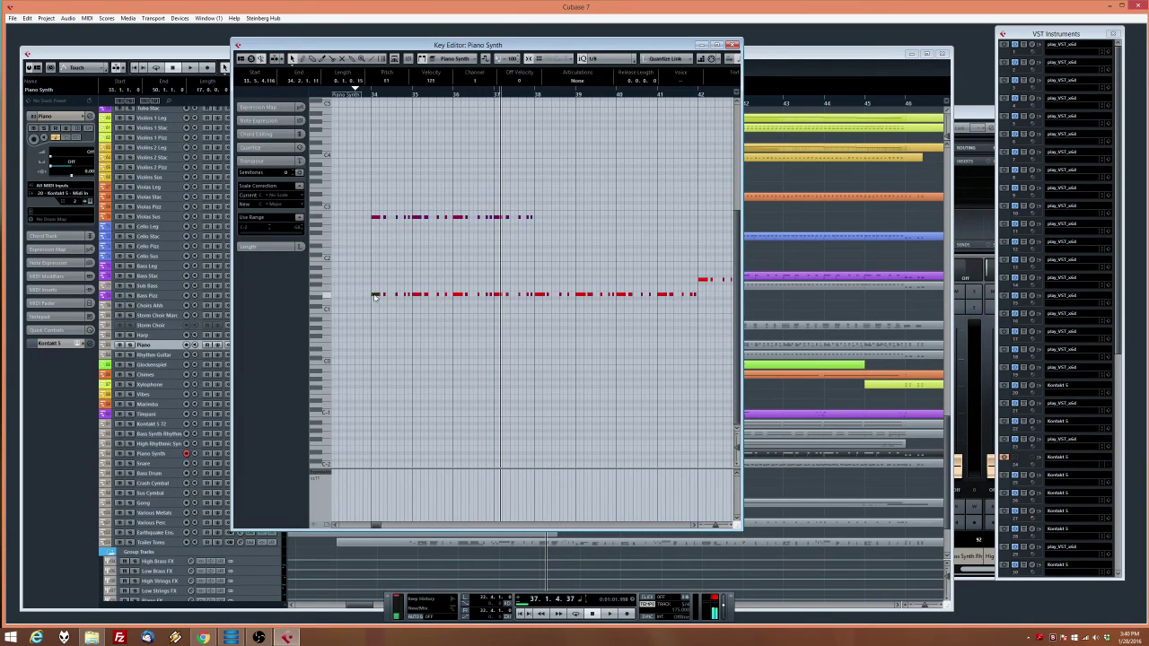
Transpose all Piano Synth notes upward while playing from bar 34, and close the part
double_click(368, 96)
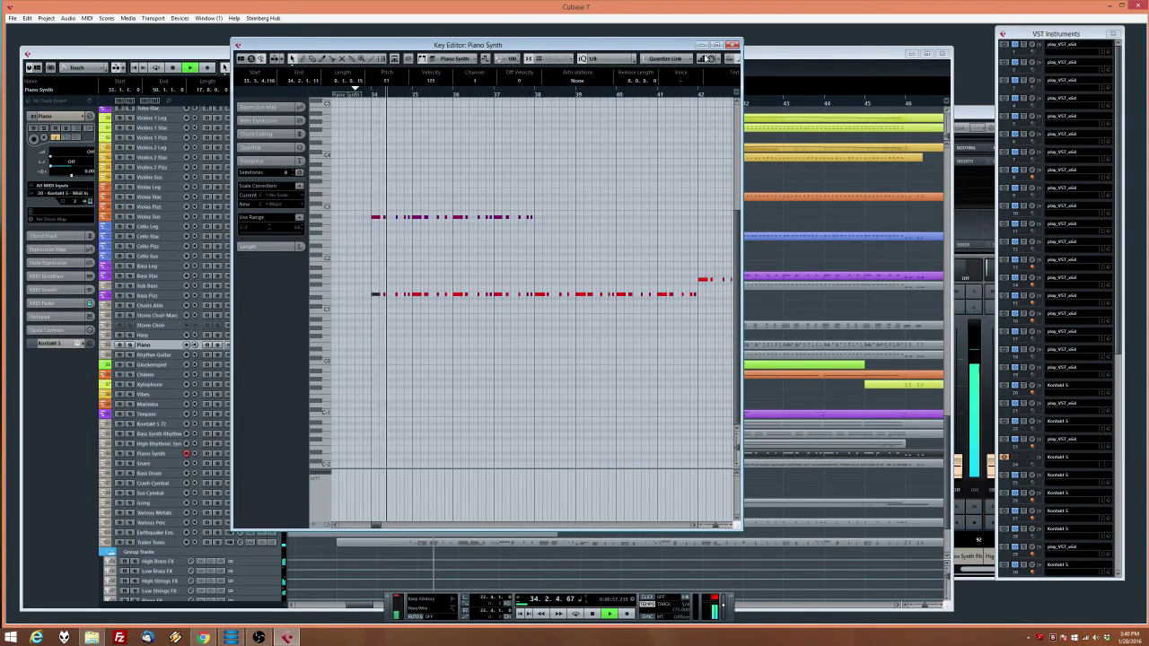
key(ctrl+a)
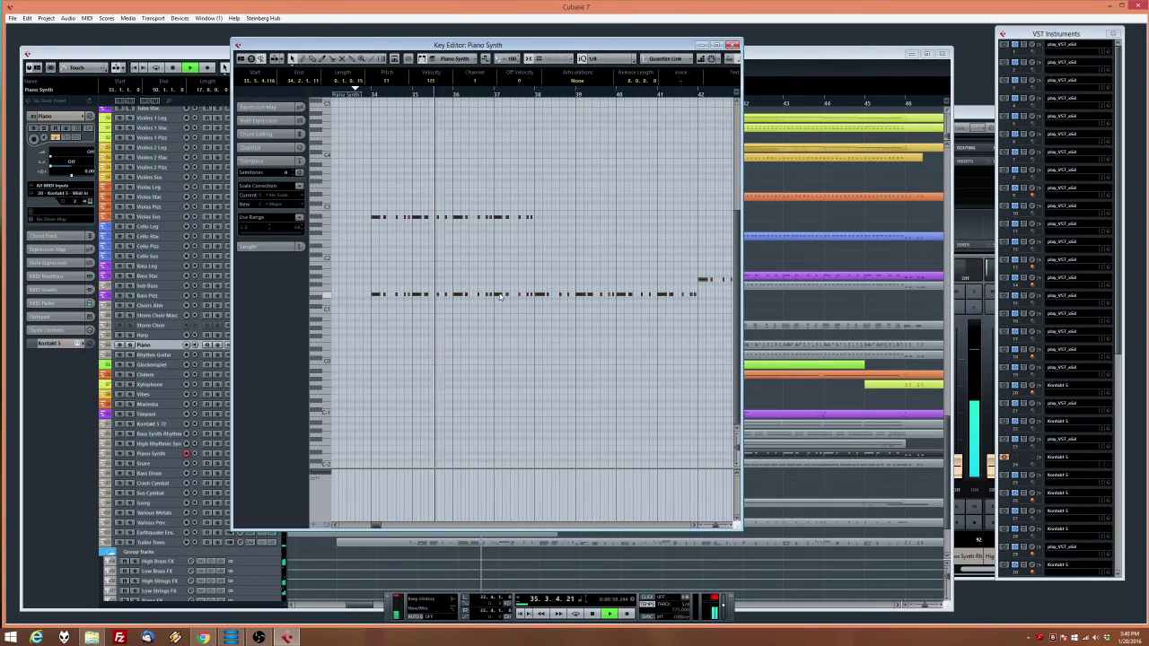
key(Up)
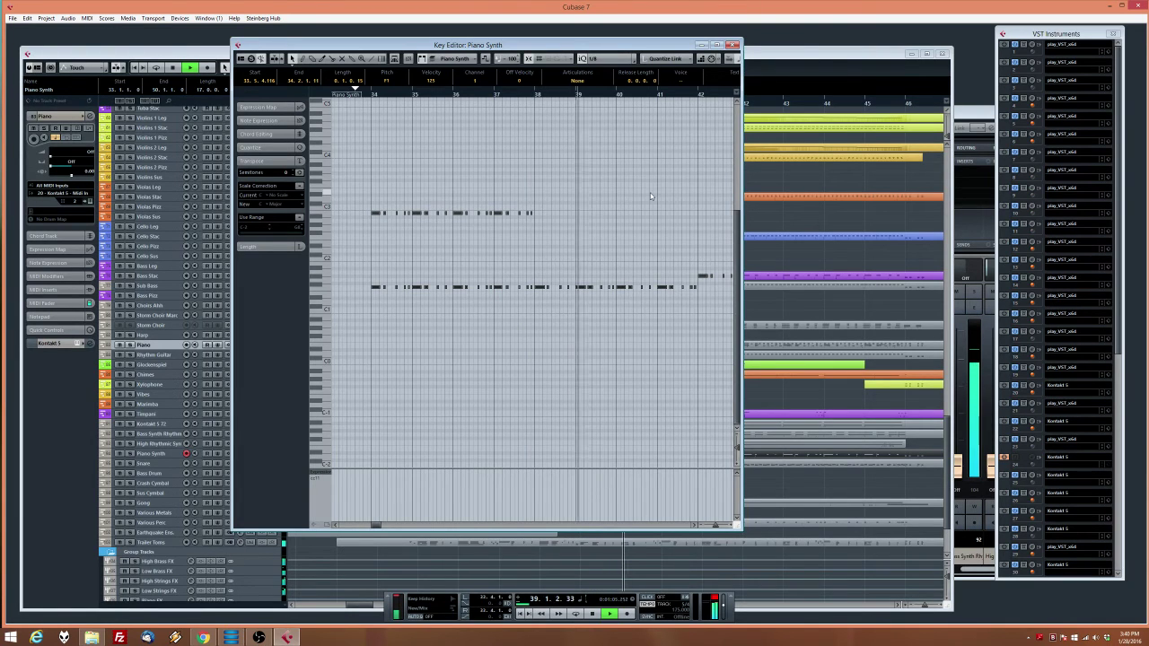
click(734, 45)
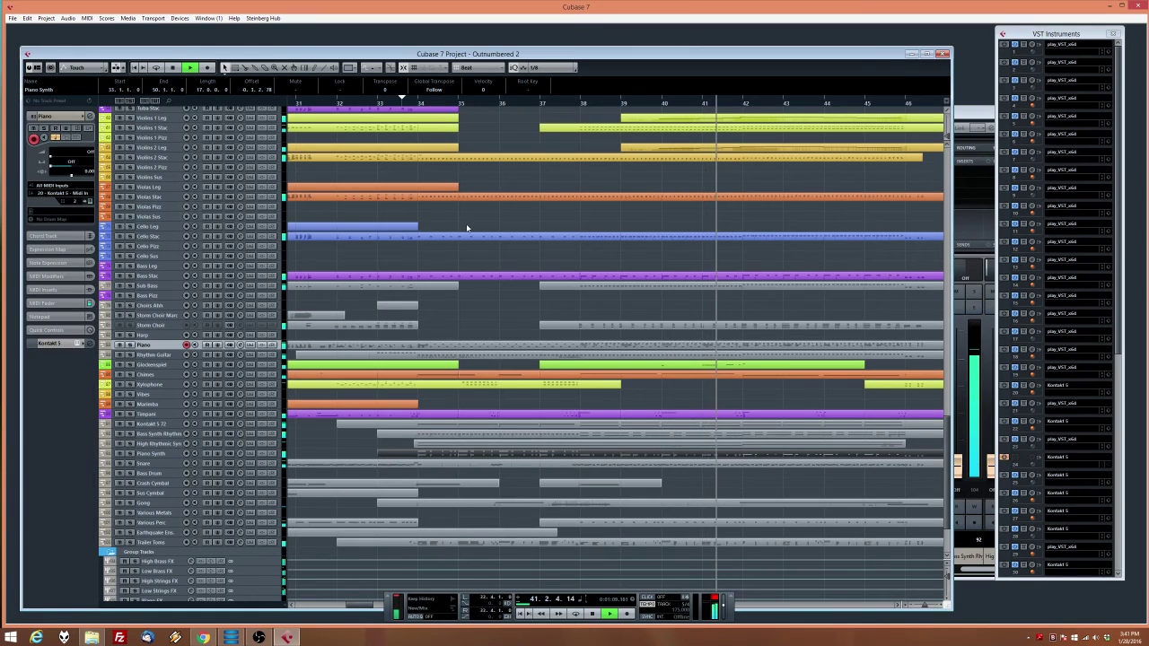
Play the arrangement from about bar 32 and select the Violins 1 Leg track for recording
click(357, 103)
scroll(310, 404, up, 6)
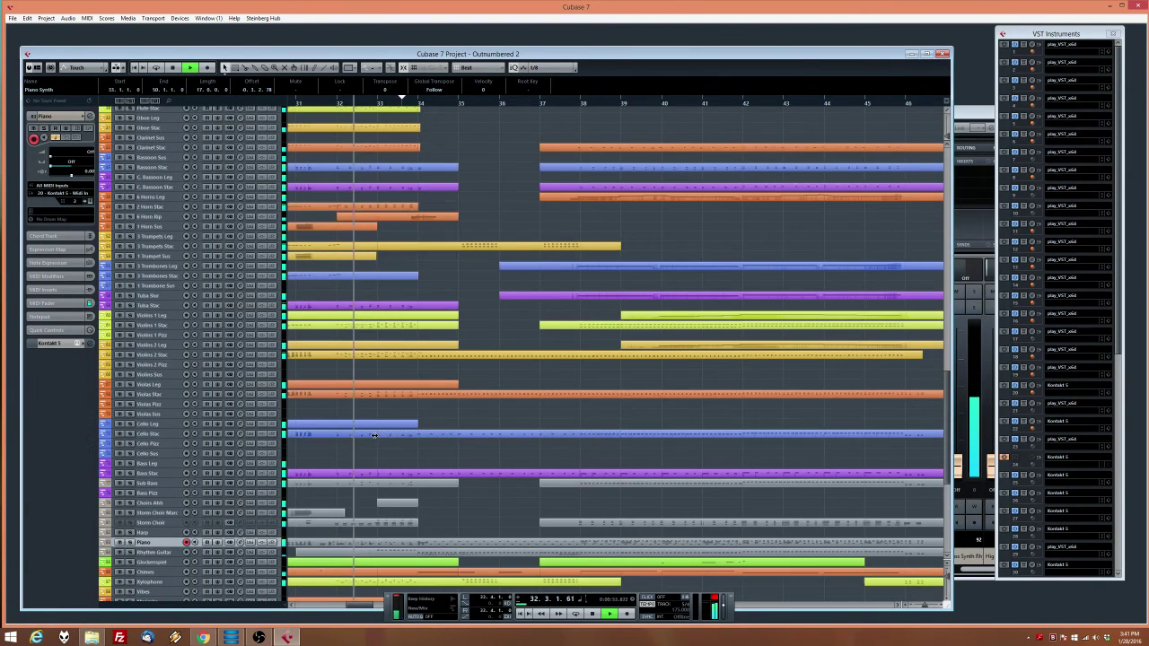
click(170, 315)
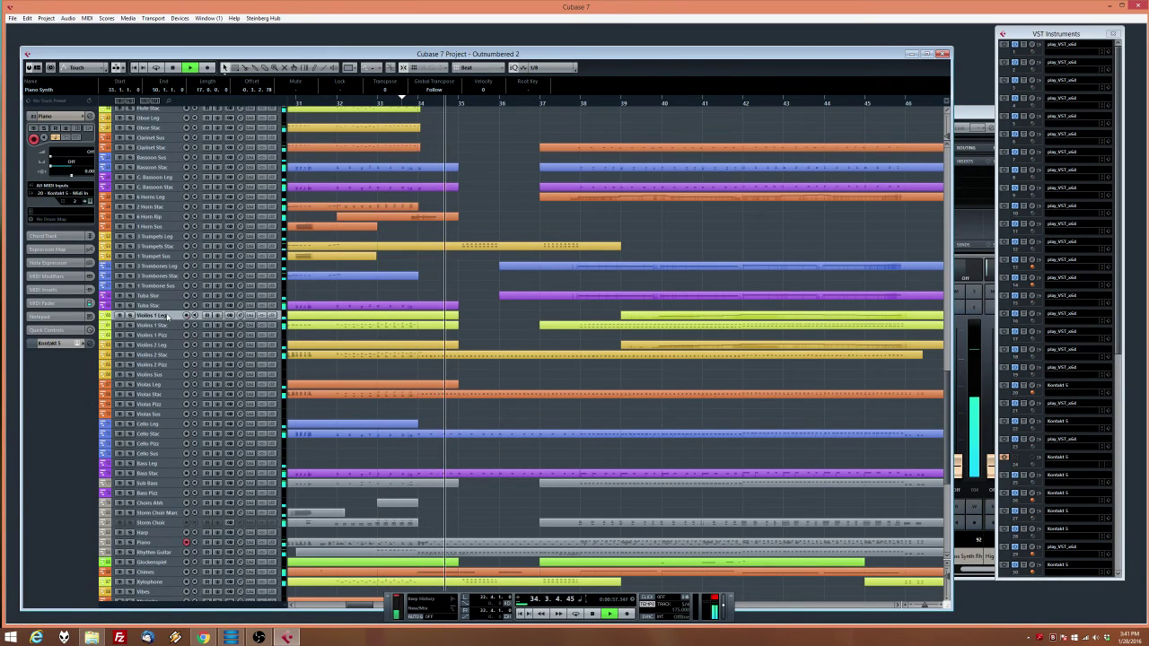
Reopen the Piano Synth part, select both lines of notes in bars 34 to 37, and close the part
scroll(445, 477, down, 3)
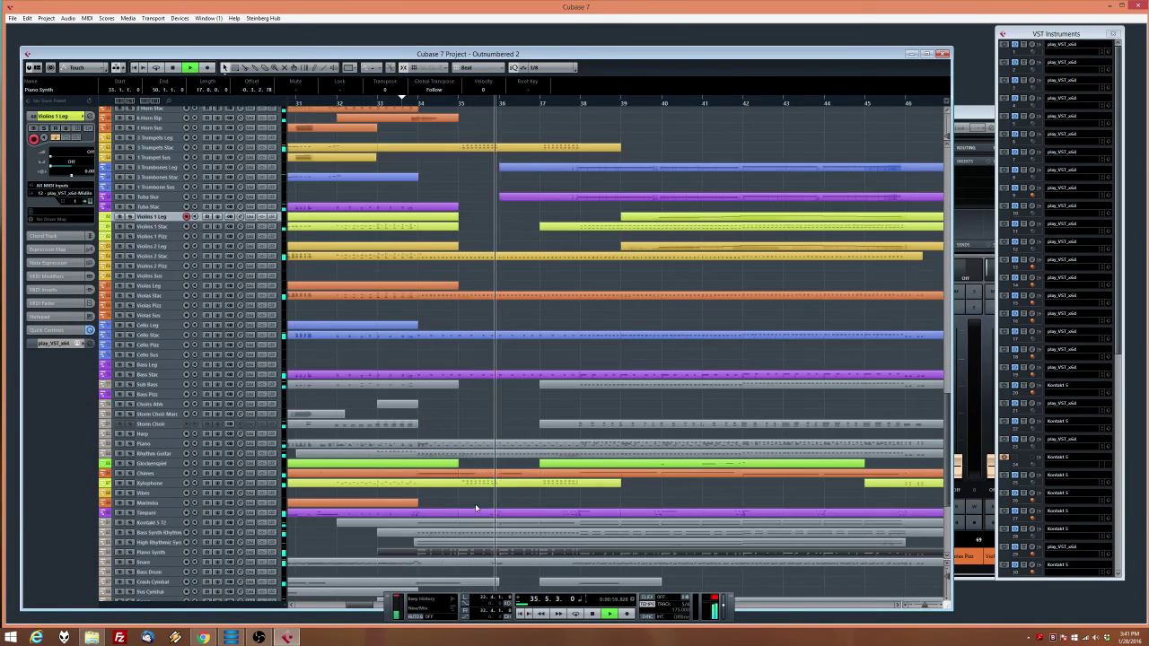
double_click(451, 557)
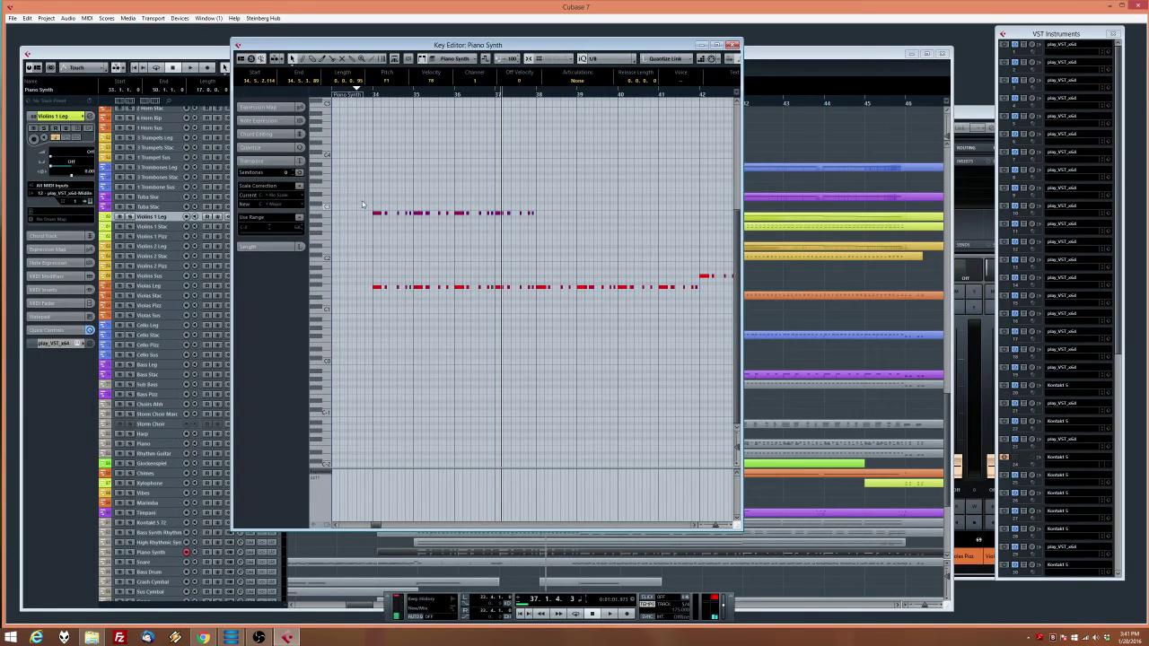
drag(362, 205, 533, 326)
click(732, 44)
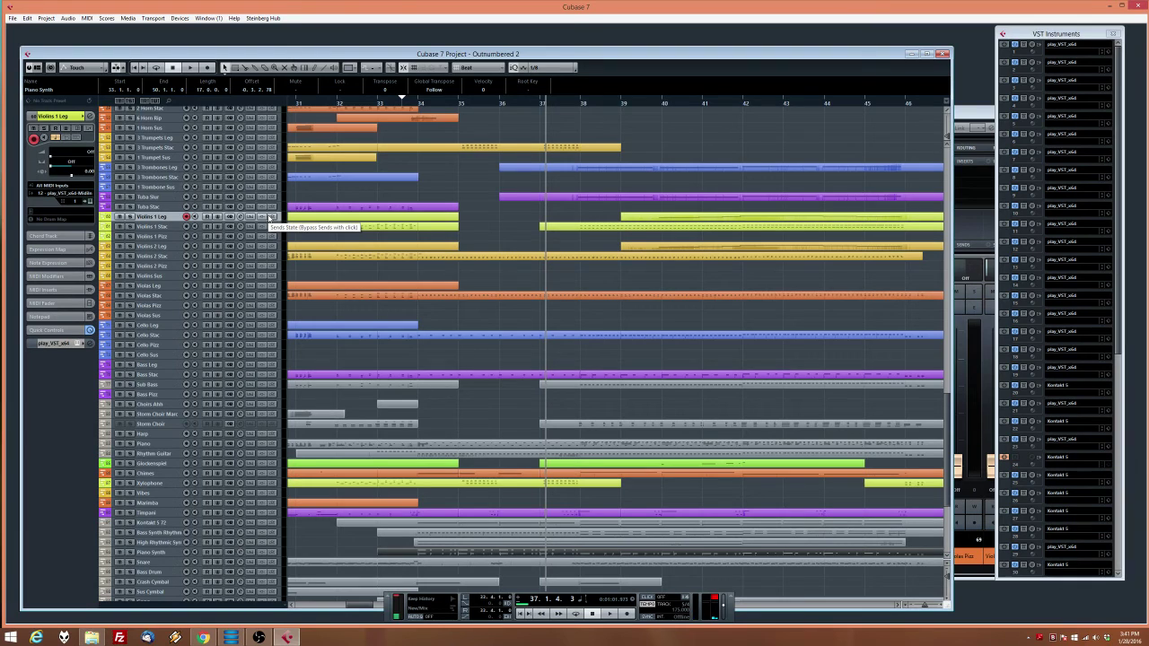
double_click(423, 105)
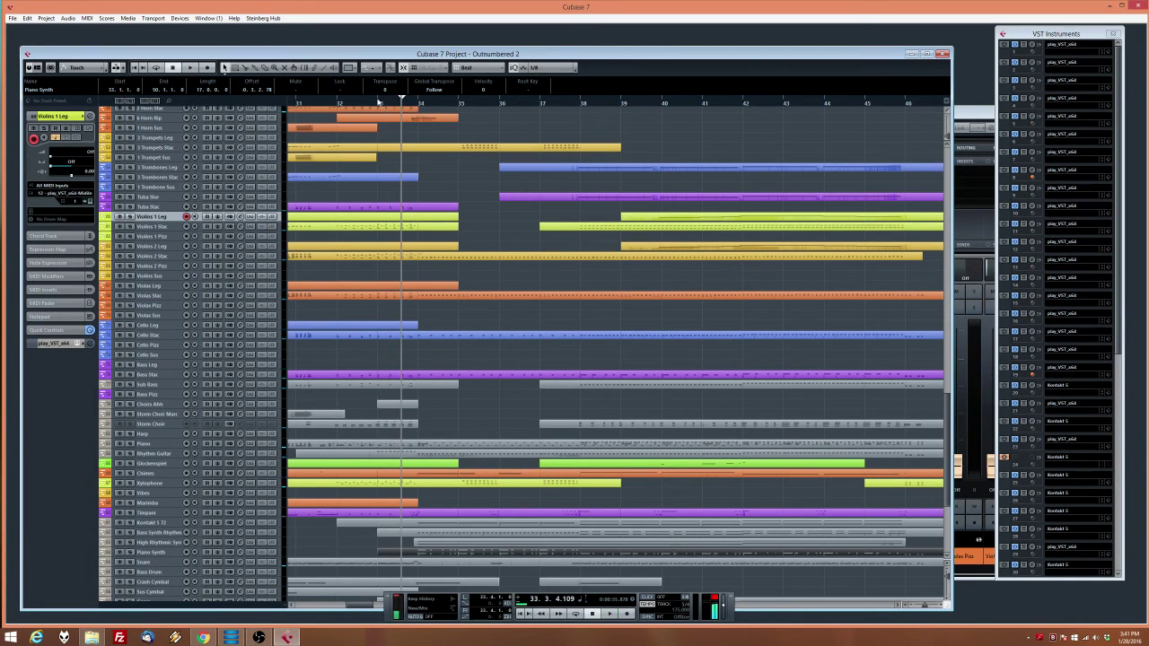
click(628, 613)
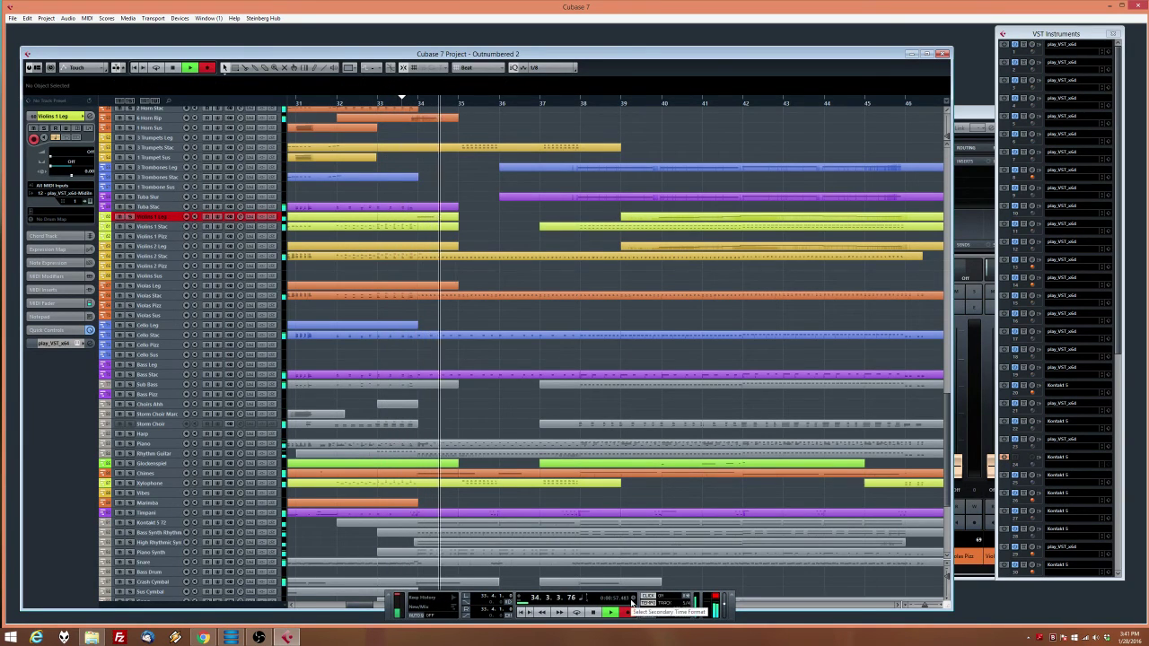
key(space)
Record a sustained Violins 1 Leg note from bar 34 to about bar 38 with rising dynamics, and open the recorded part
double_click(380, 107)
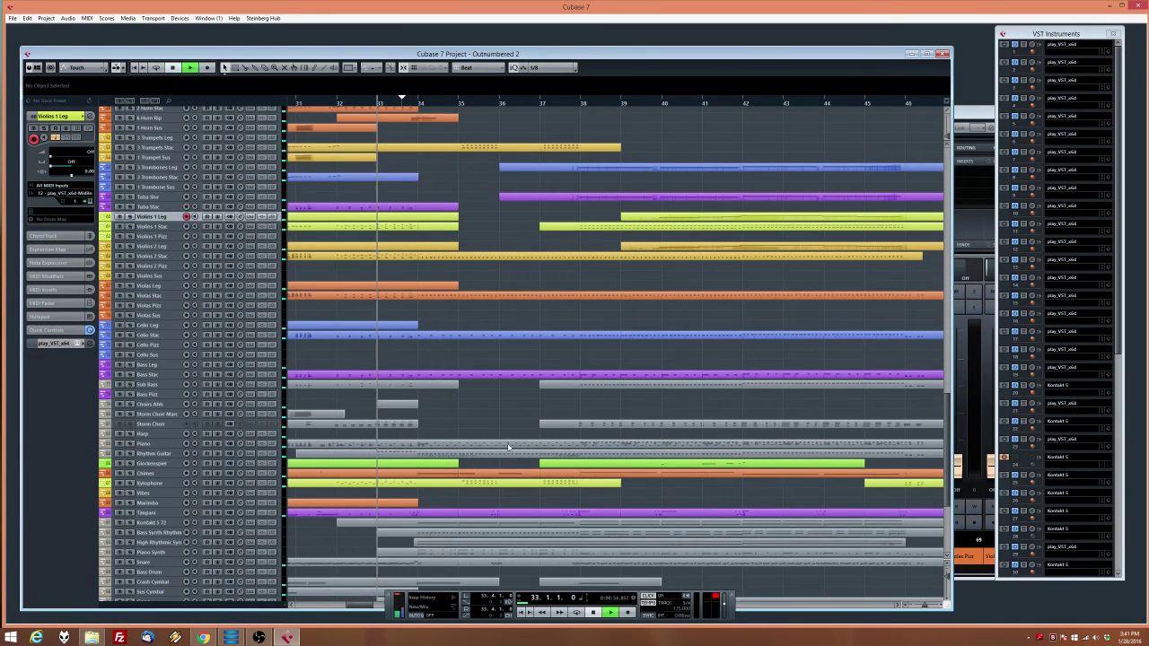
click(628, 613)
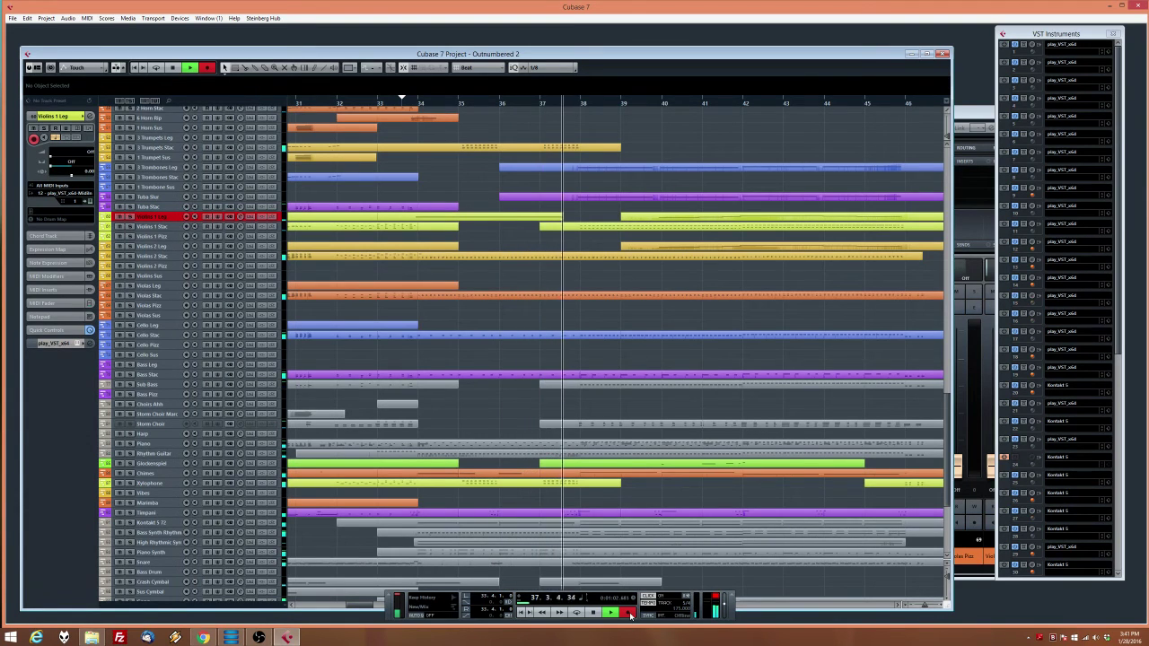
key(space)
double_click(506, 218)
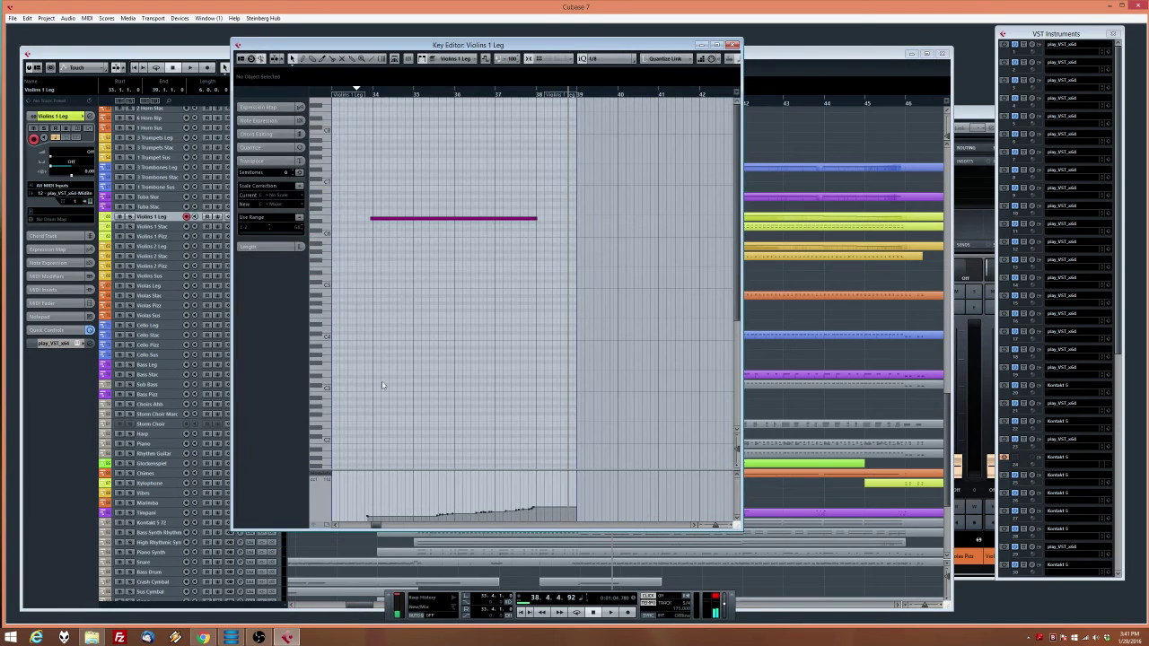
Redraw the modulation under the sustained Violins 1 Leg note as a nearly level line, and play it back before closing the part
drag(360, 507, 550, 505)
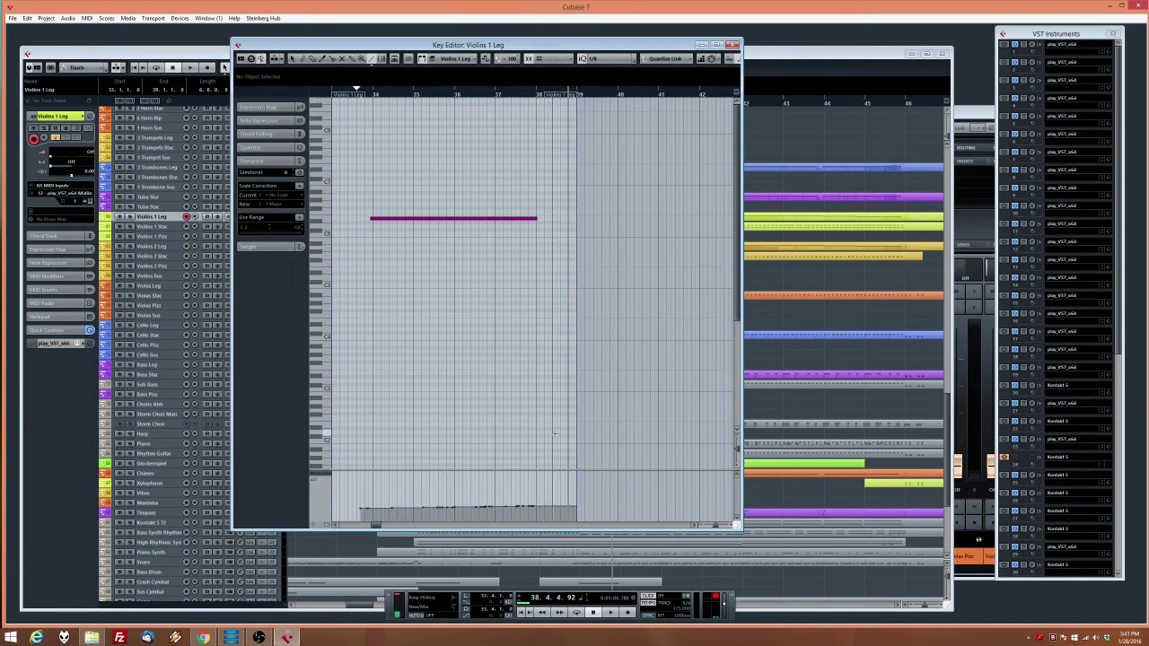
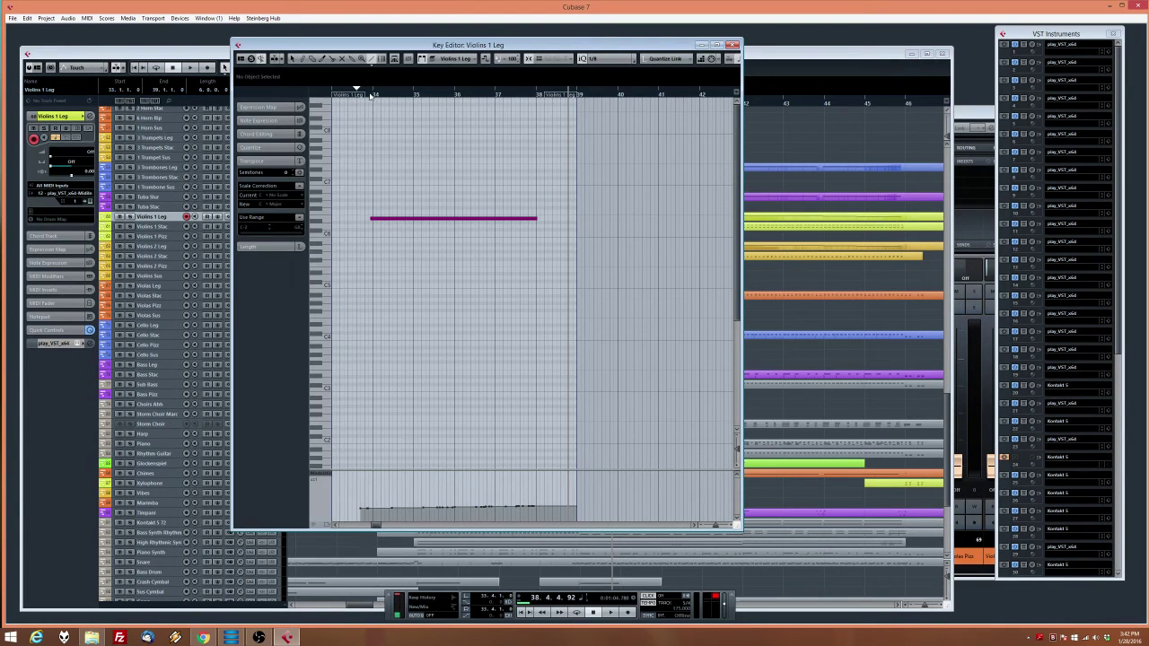
drag(370, 95, 331, 96)
key(space)
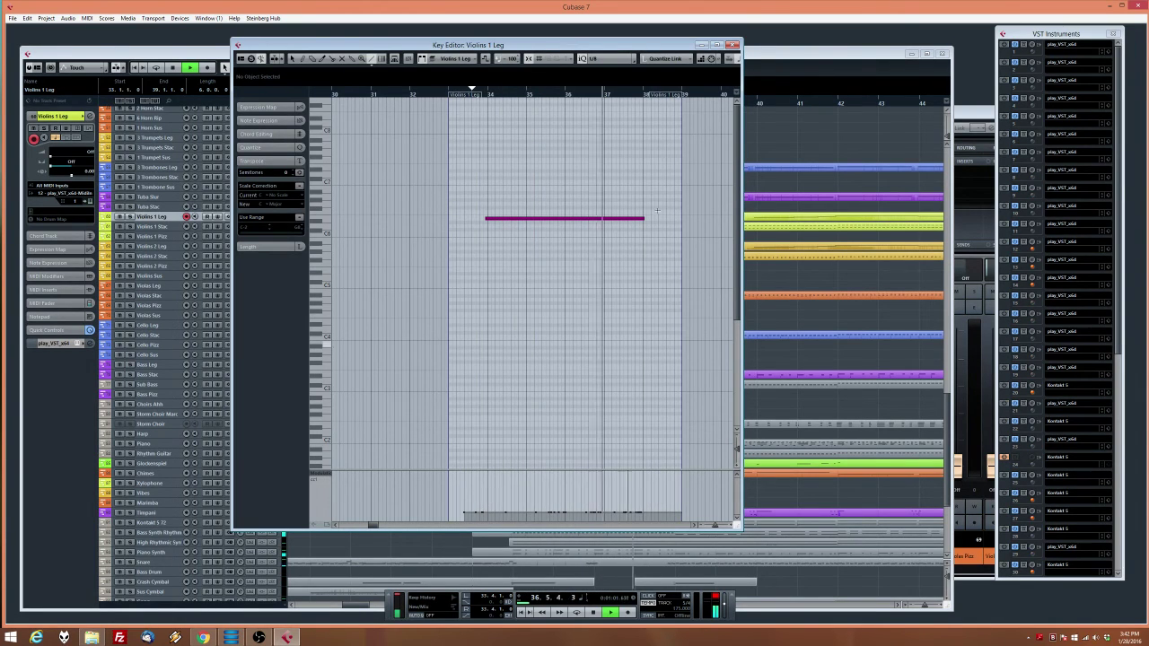
key(Return)
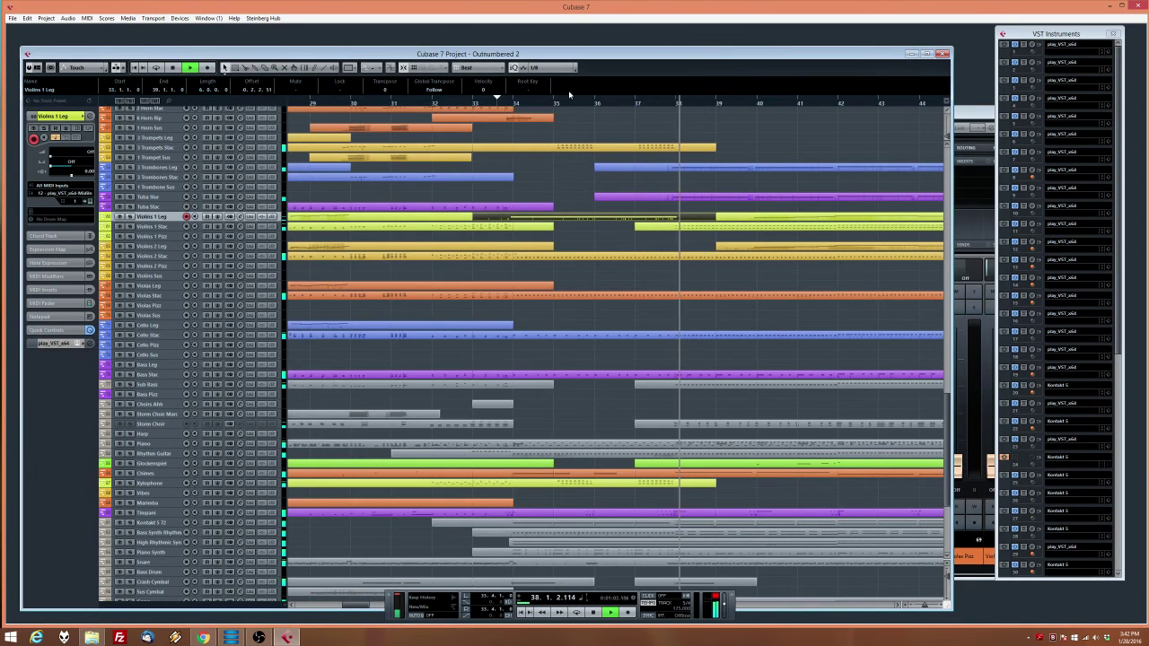
Review the orchestral tracks during playback from about bar 38 to the end of the arrangement
scroll(658, 275, up, 5)
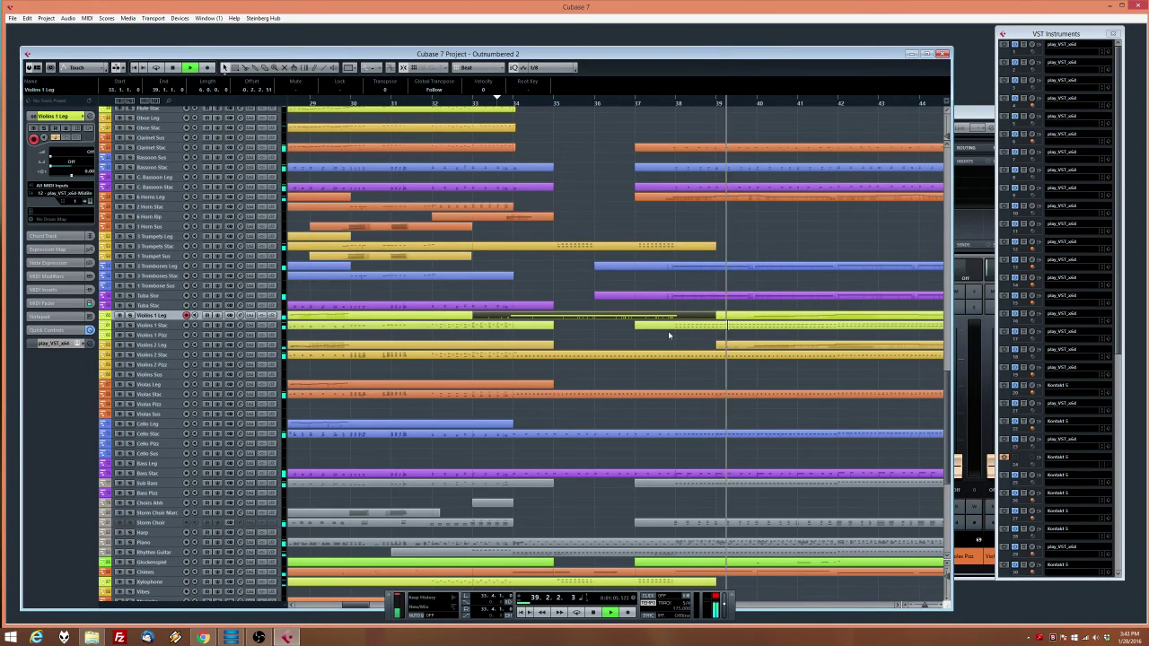
scroll(615, 290, down, 3)
scroll(628, 304, up, 3)
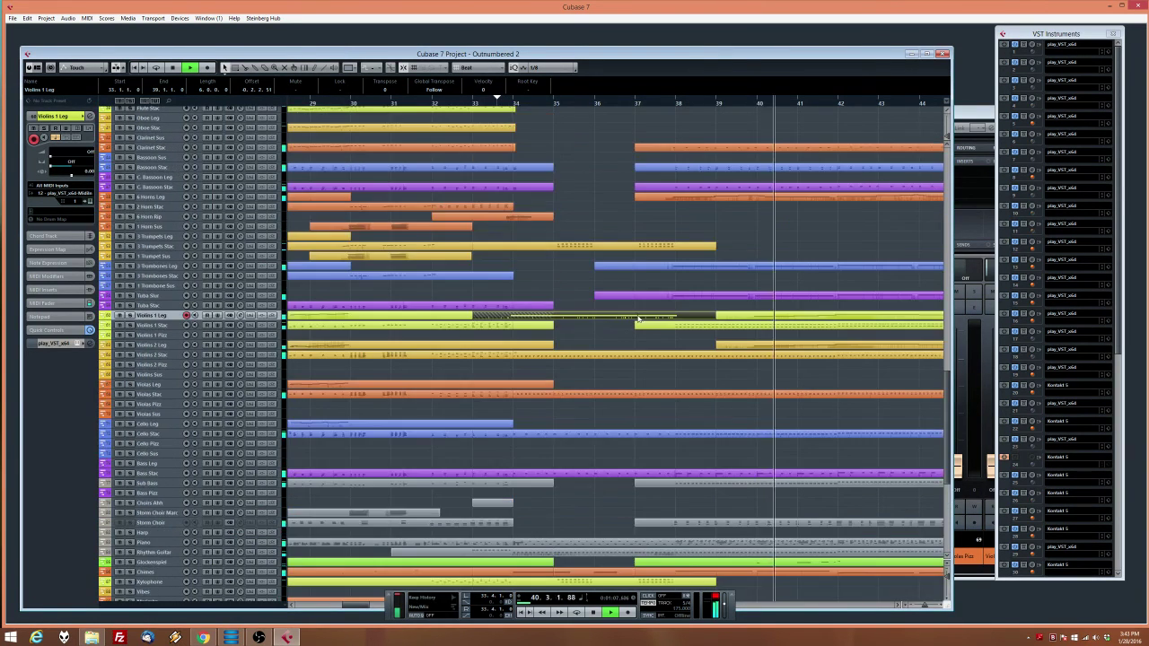
scroll(639, 323, down, 5)
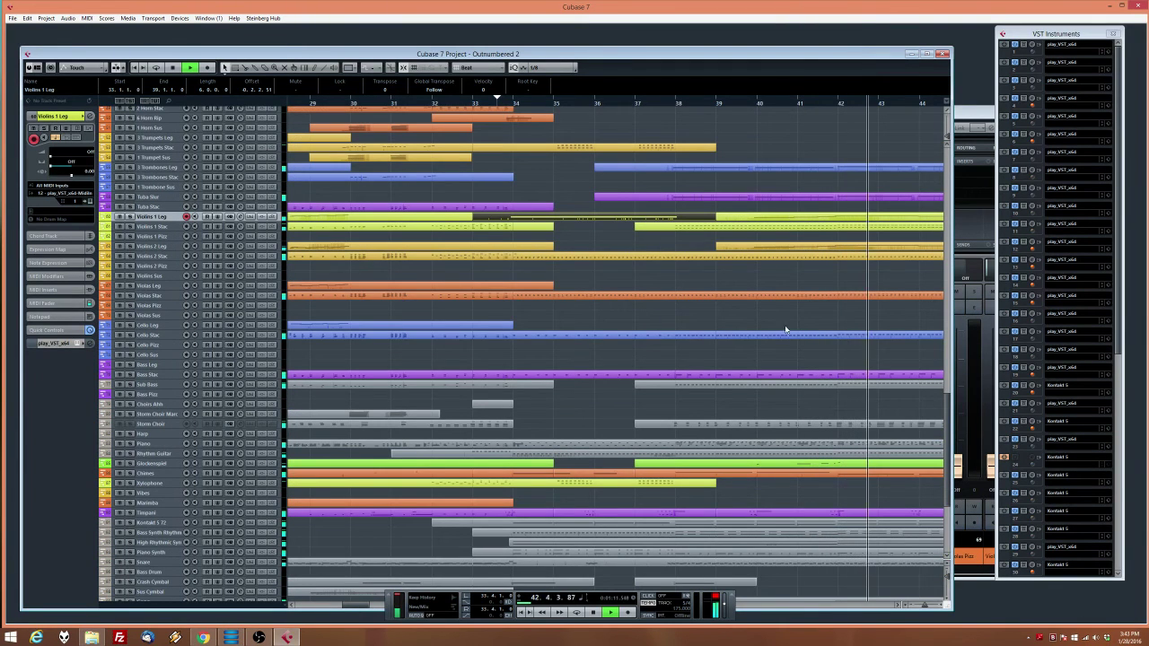
mouse_move(786, 314)
mouse_down()
mouse_move(1015, 323)
mouse_move(799, 309)
mouse_up()
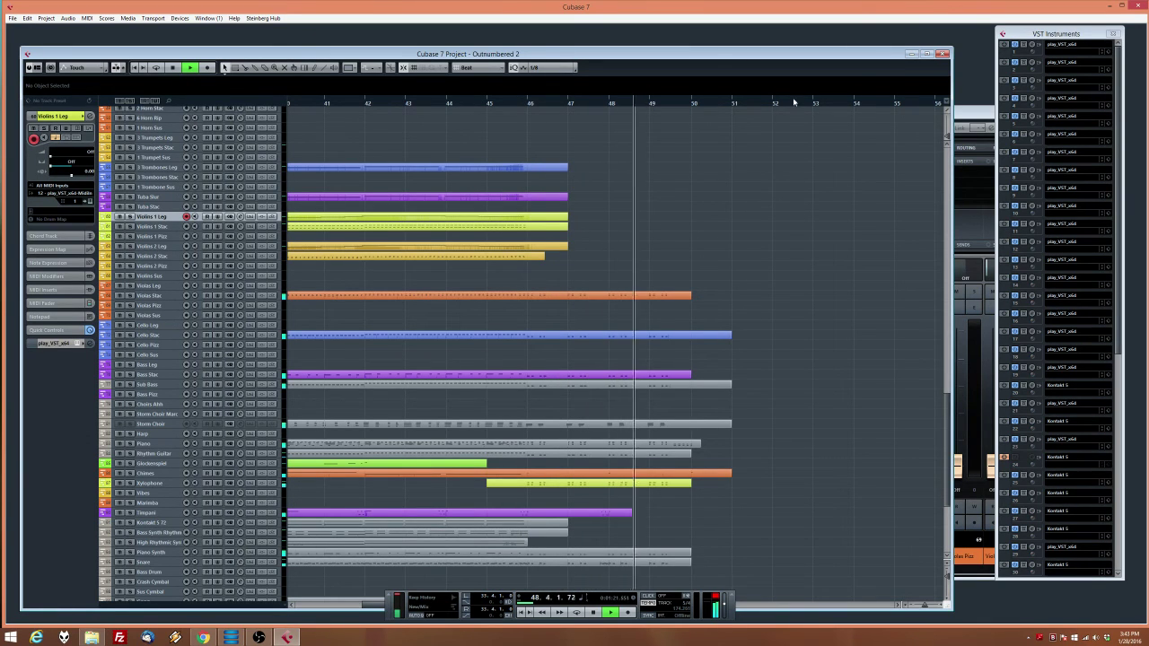
Set a playback cycle from bar 5 to bar 54, and start playing the arrangement from bar 5
alt+click(853, 102)
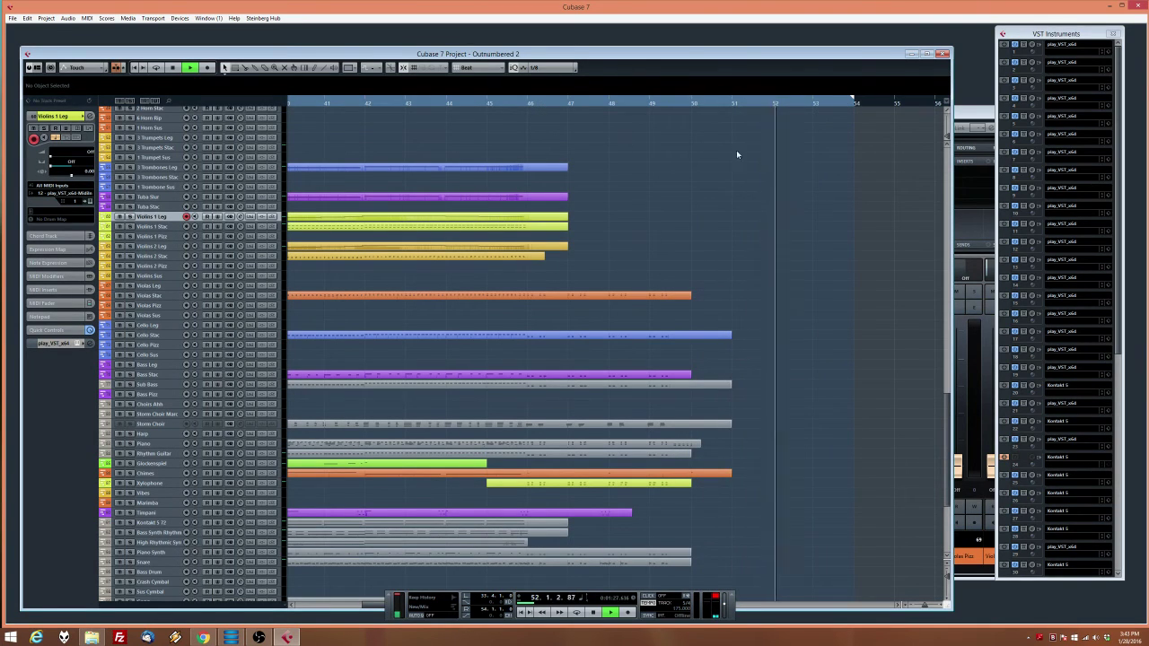
click(155, 67)
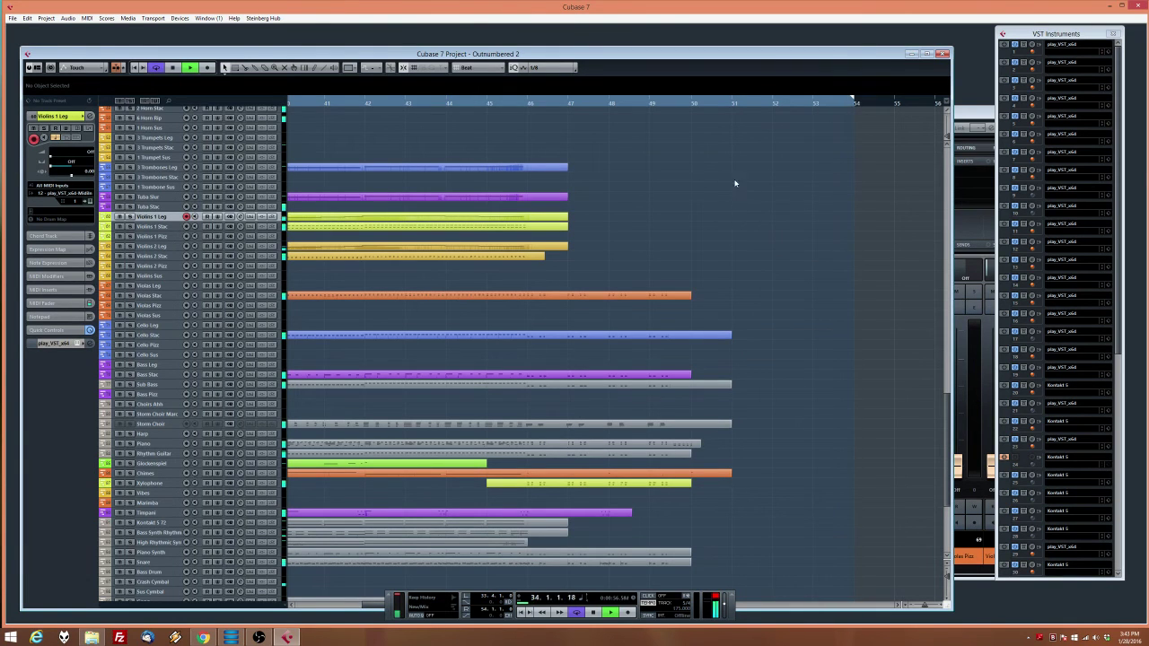
drag(619, 100, 182, 88)
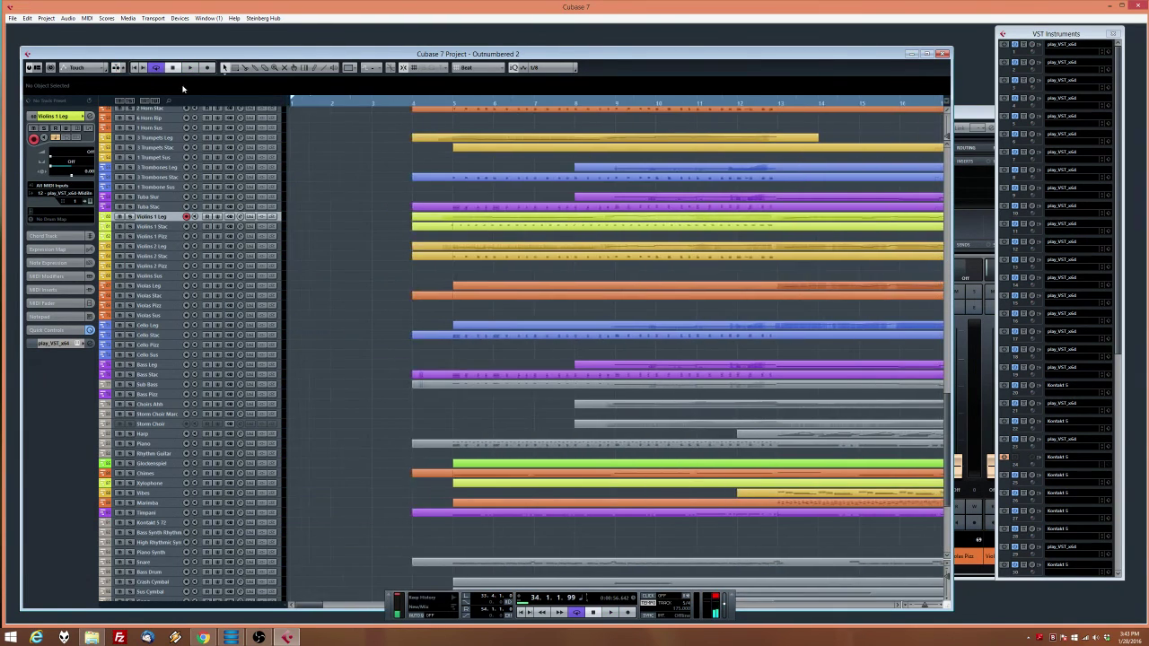
double_click(454, 108)
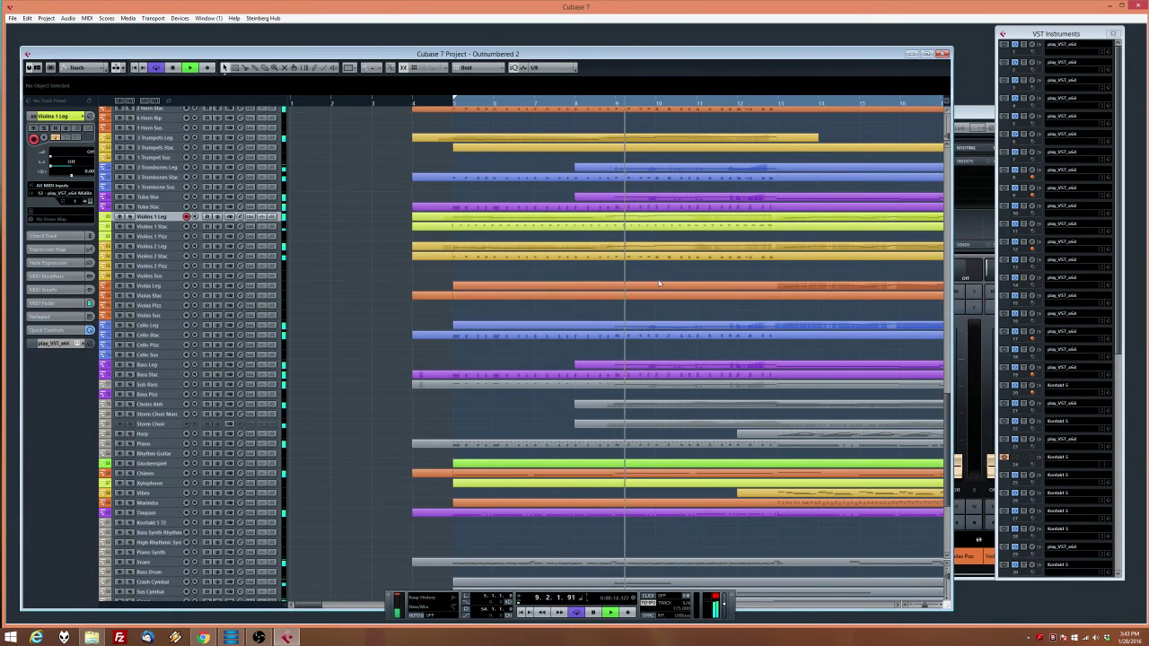
Review the woodwind, brass, string and percussion tracks while the arrangement plays from about bar 9 to bar 20
drag(931, 348, 926, 313)
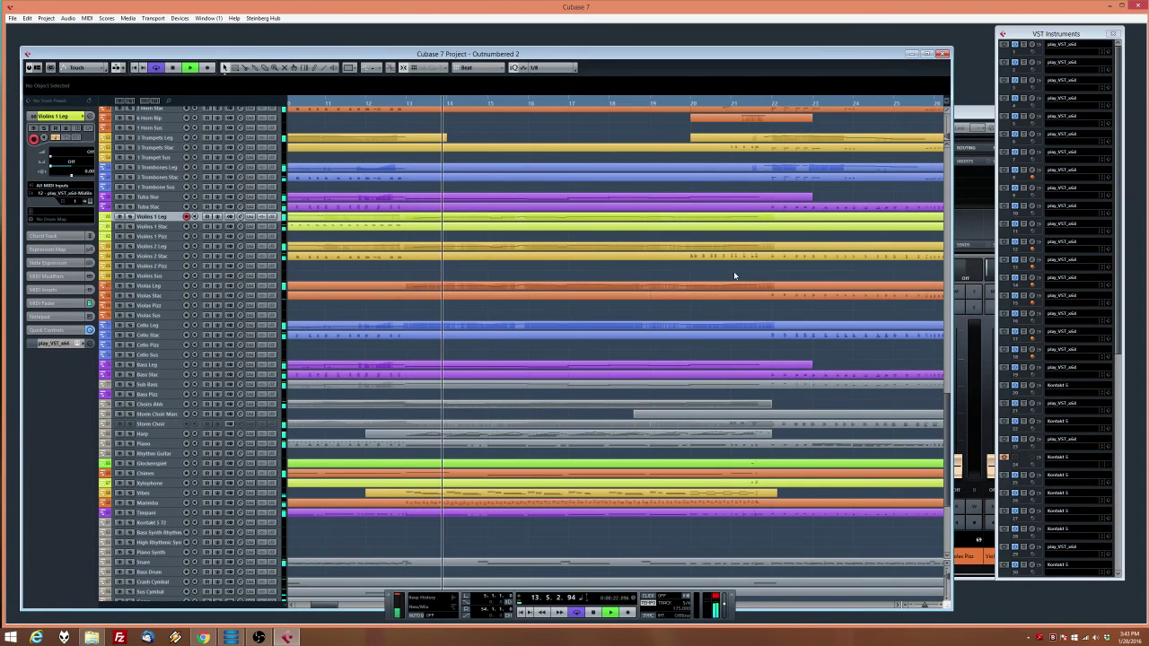
scroll(662, 301, up, 3)
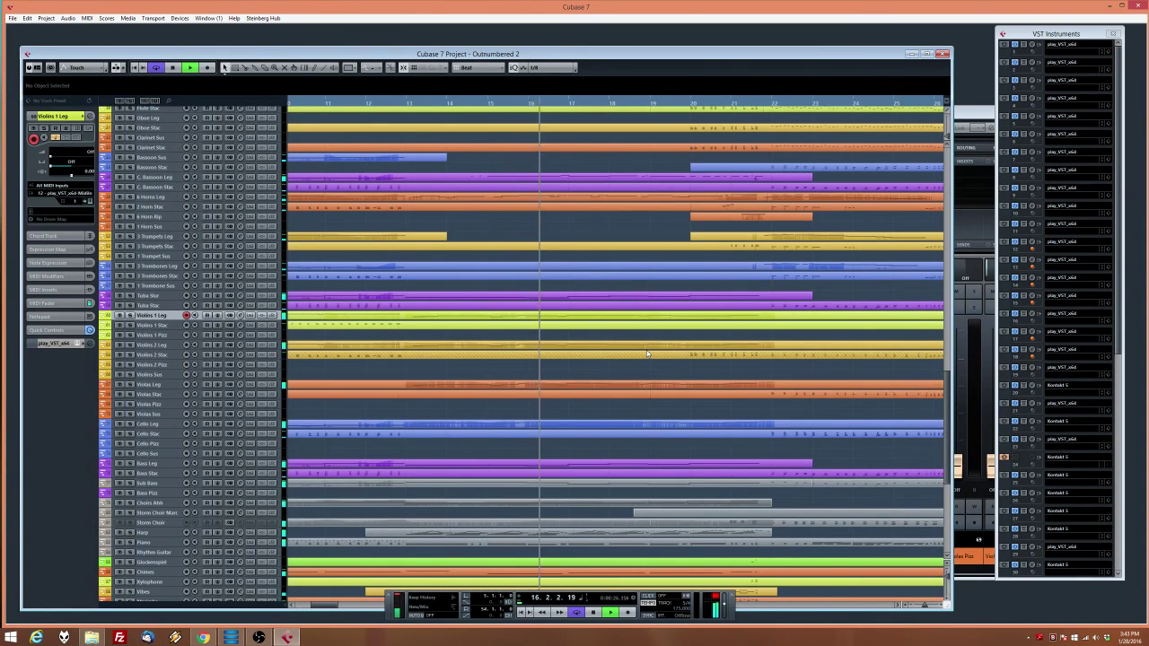
scroll(652, 331, up, 3)
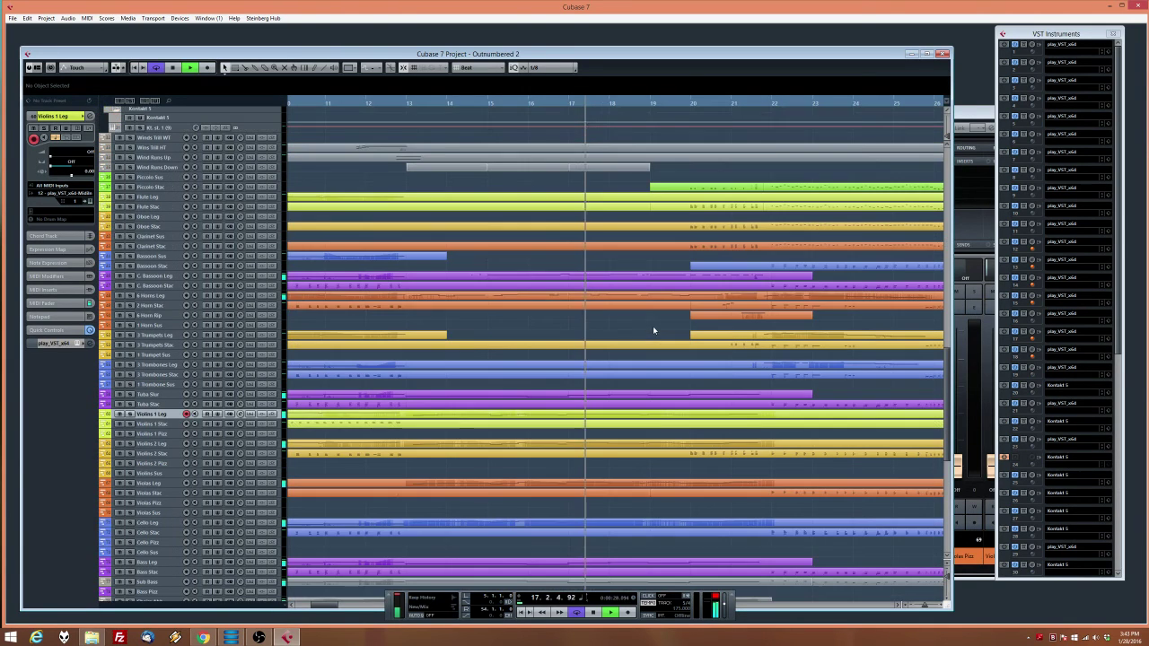
scroll(650, 334, down, 3)
scroll(642, 345, down, 3)
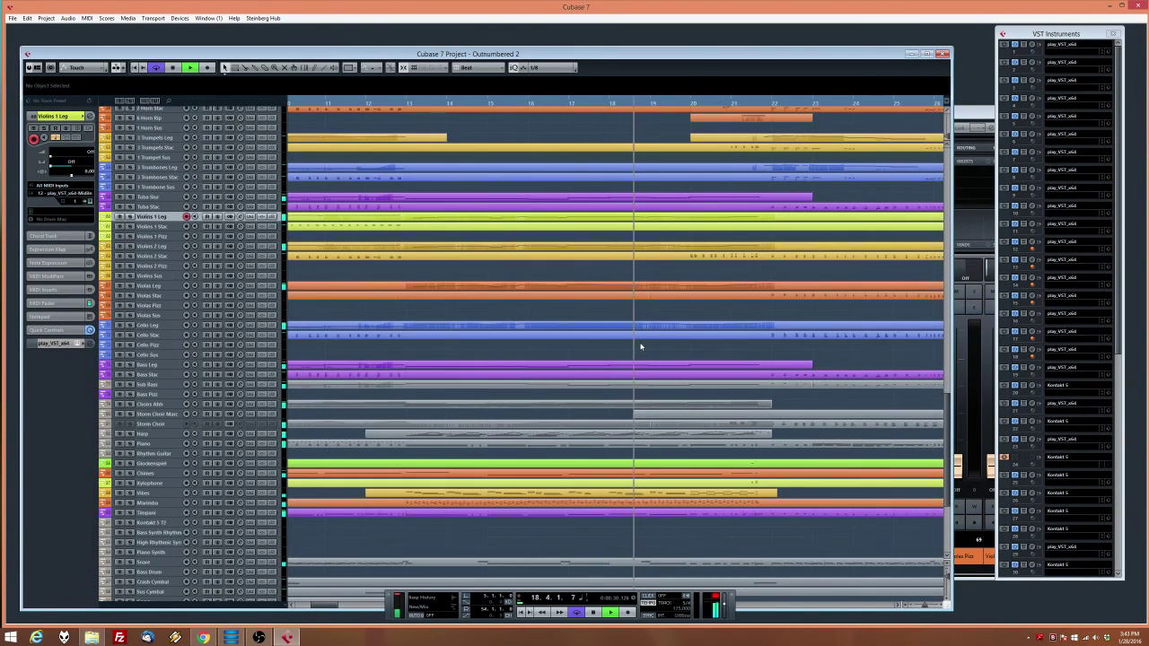
scroll(639, 503, down, 3)
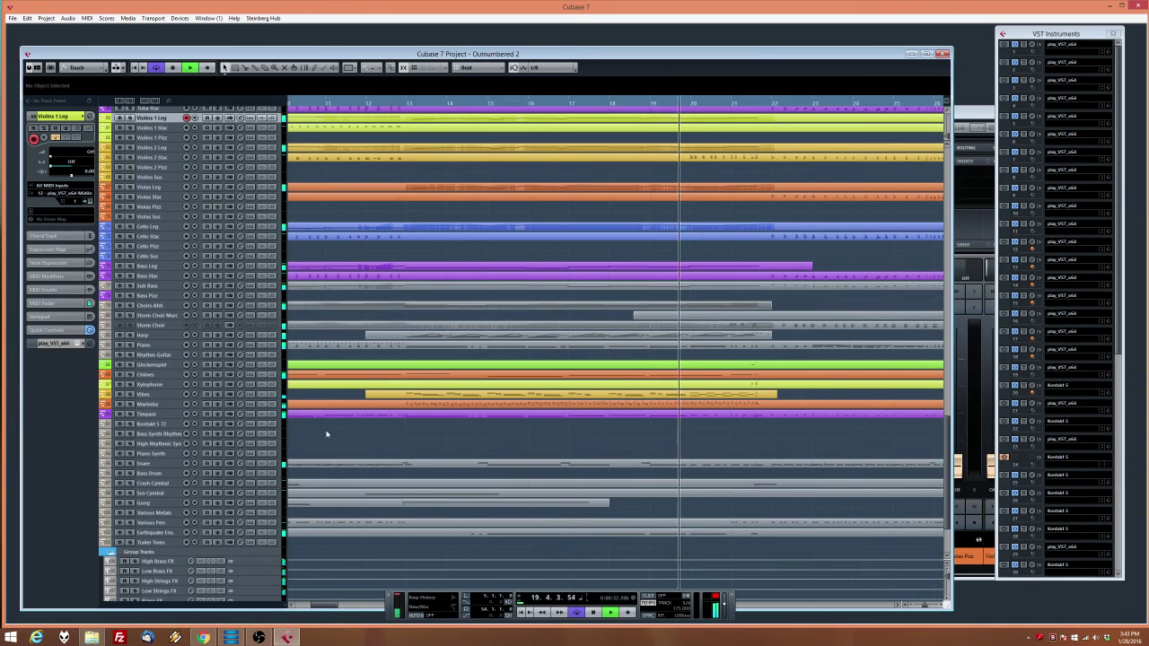
Check the Xylophone part around bar 21 in the Key Editor, and return to the arrangement
double_click(758, 385)
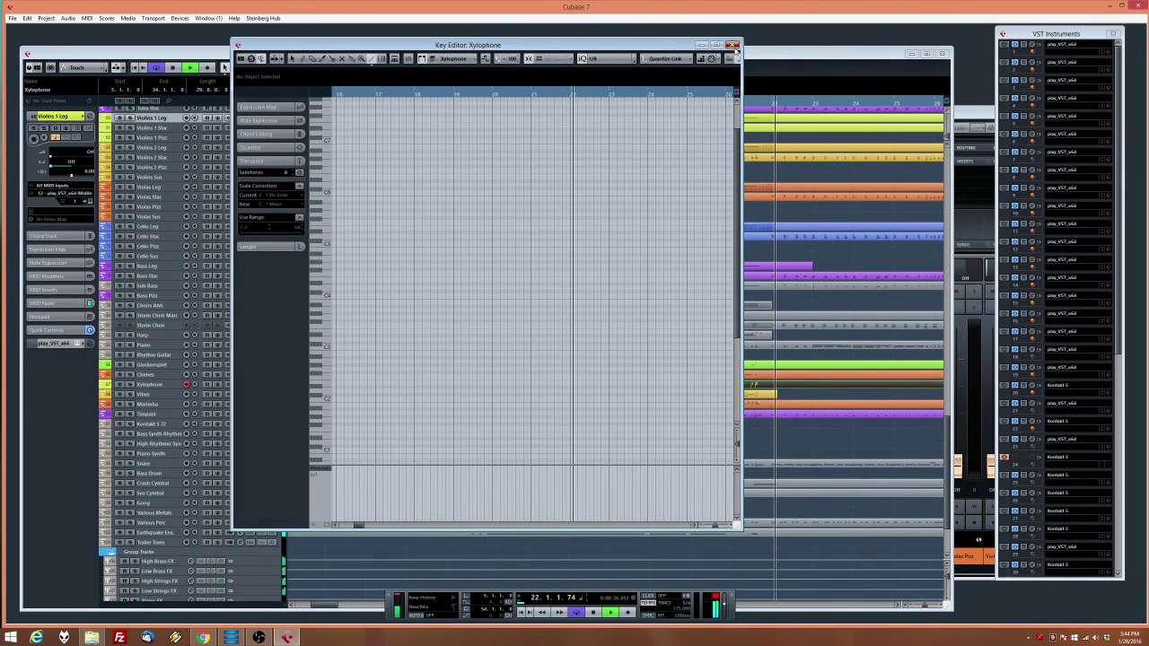
click(732, 45)
drag(830, 437, 896, 444)
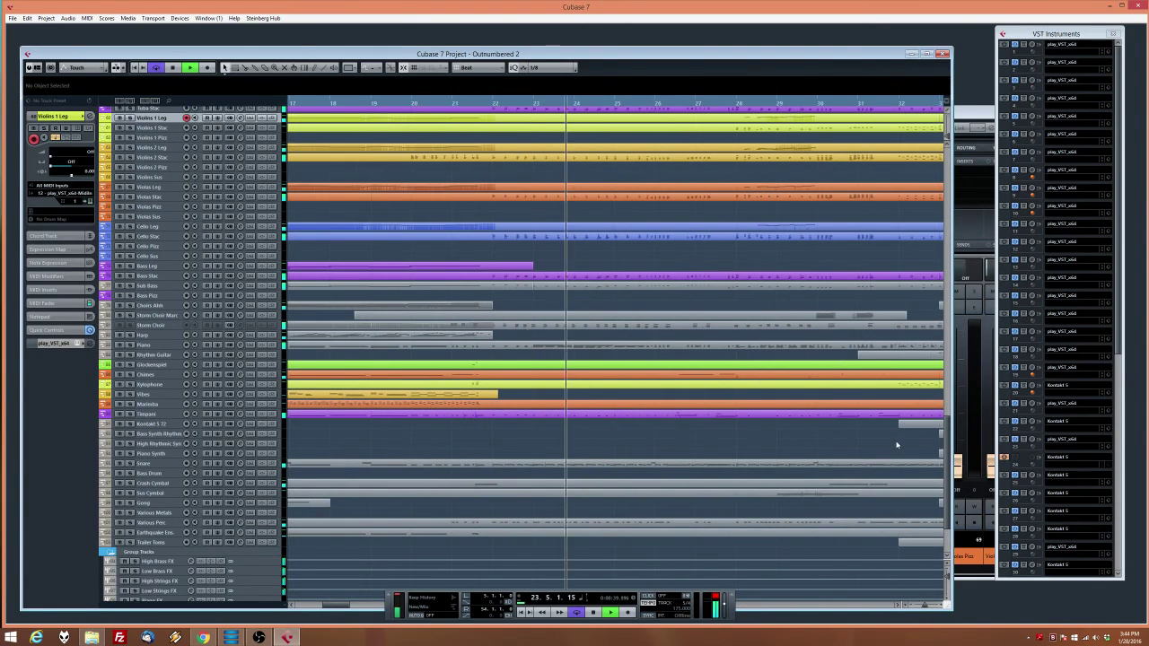
Inspect the group FX channel levels in the MixConsole during playback, and return to the arrangement
click(976, 139)
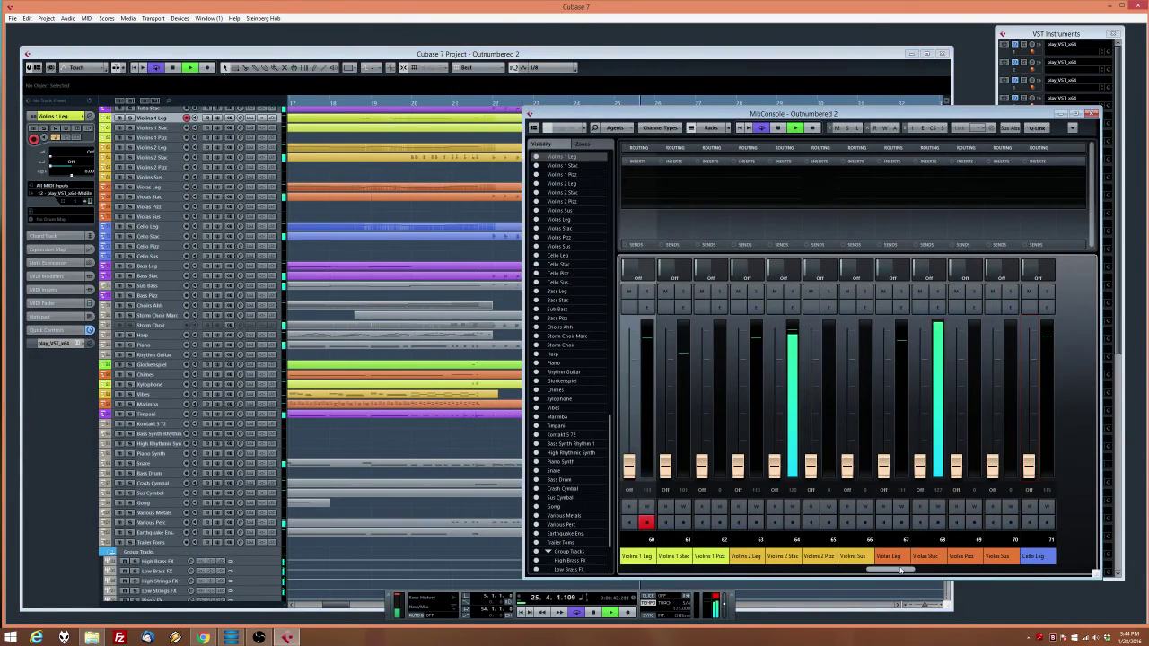
drag(900, 571, 1066, 572)
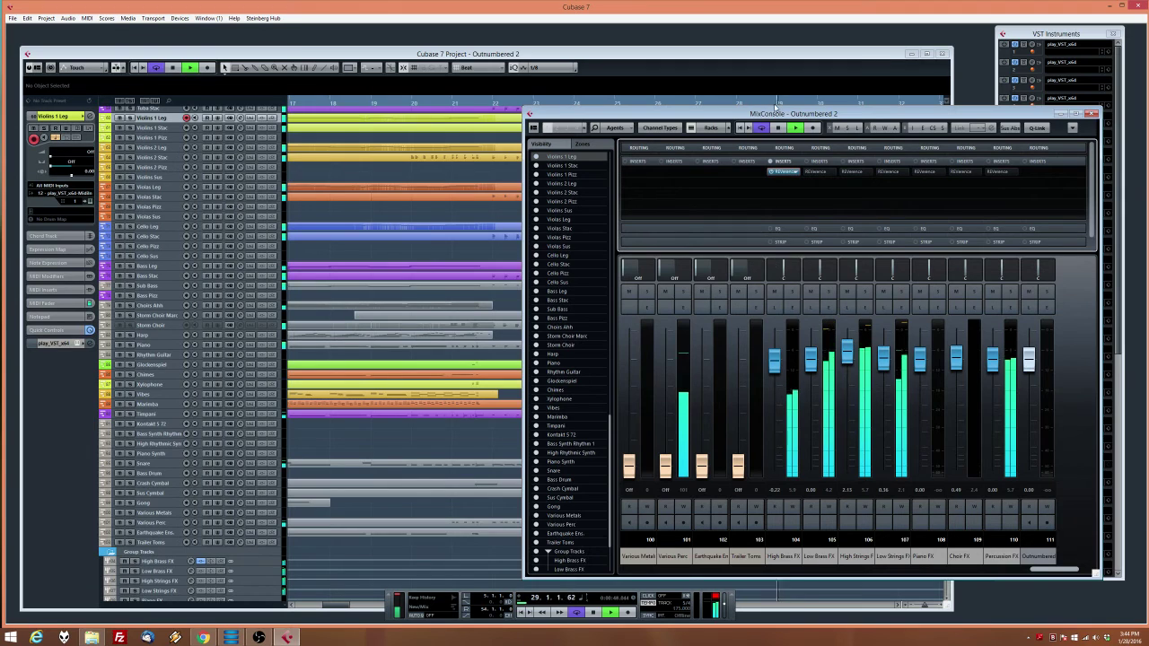
click(789, 80)
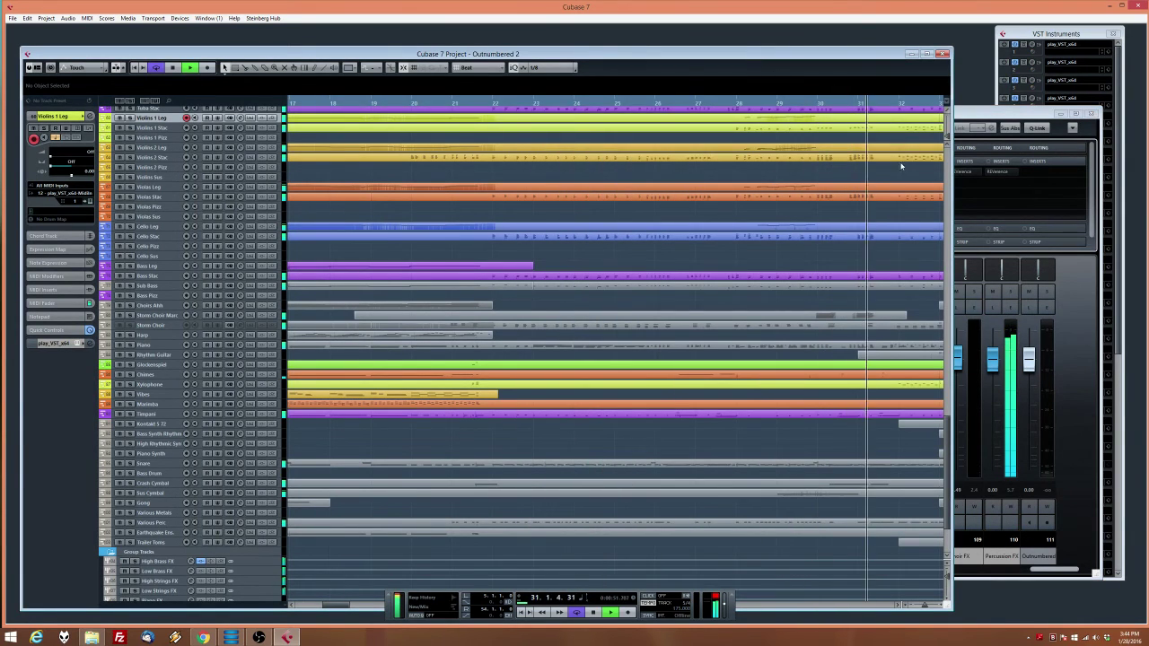
Open the Rhythm Guitar part at bars 31 to 35, select its notes with the selection tool, and close the part
drag(940, 183, 581, 175)
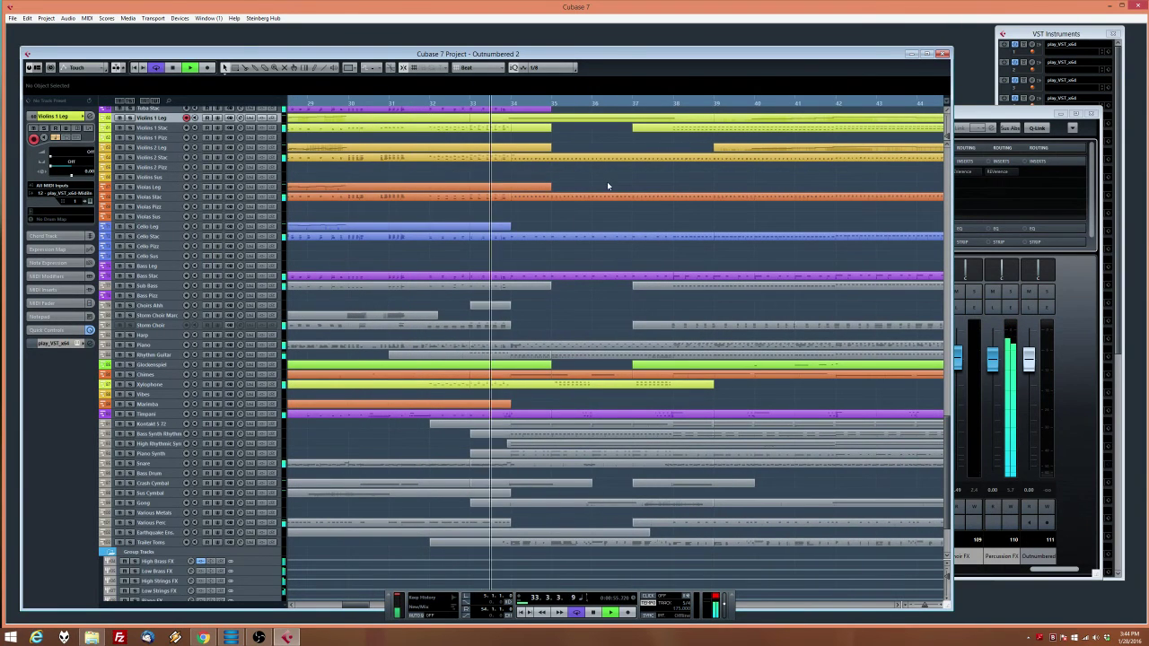
double_click(489, 357)
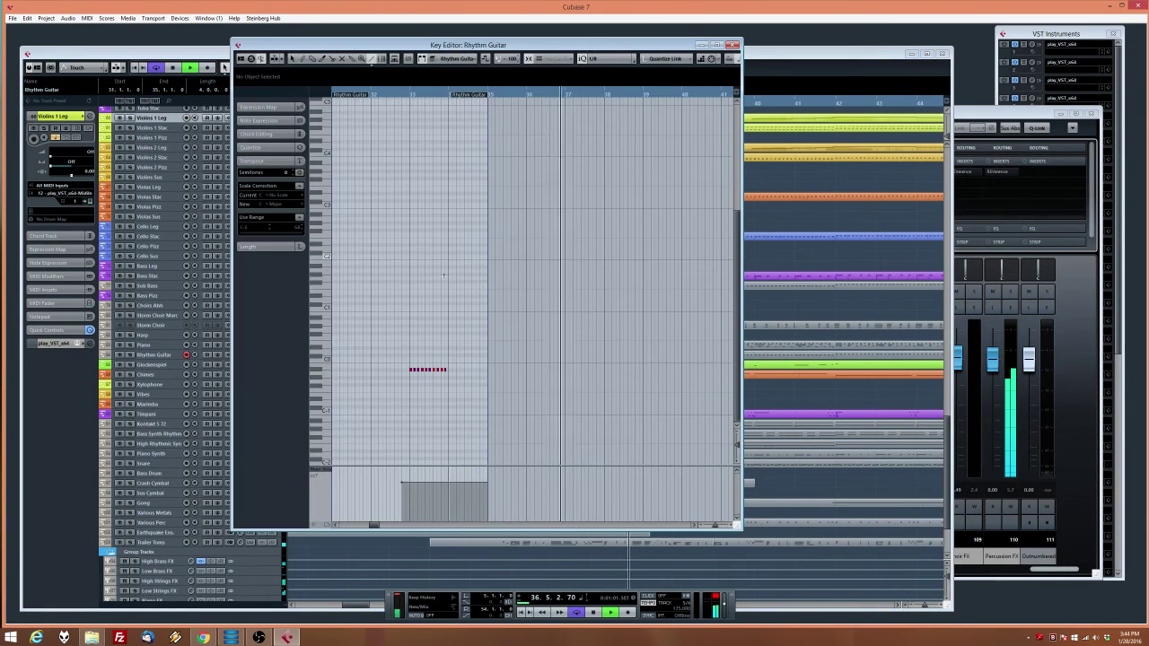
drag(386, 343, 508, 382)
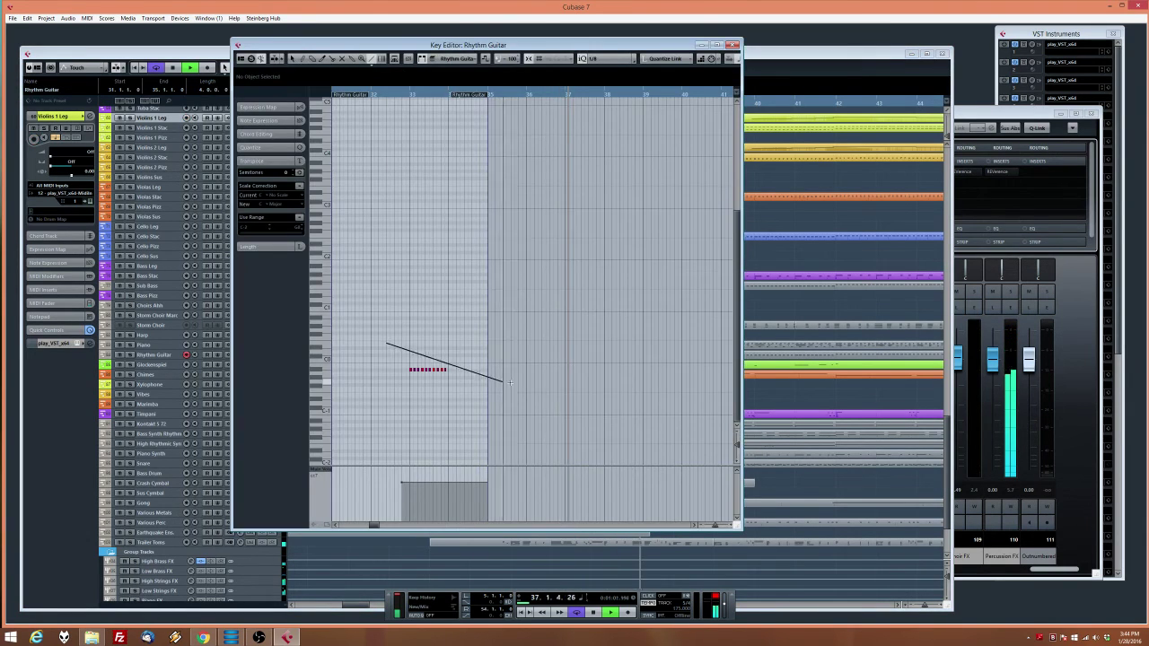
key(ctrl+z)
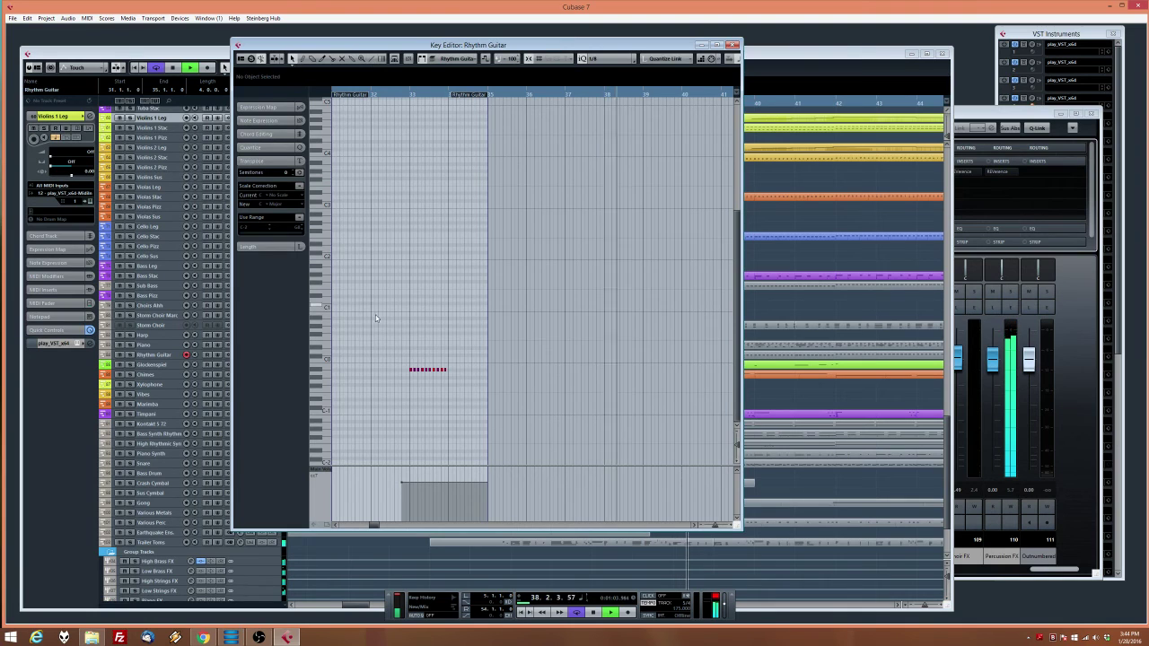
drag(363, 305, 480, 383)
click(732, 44)
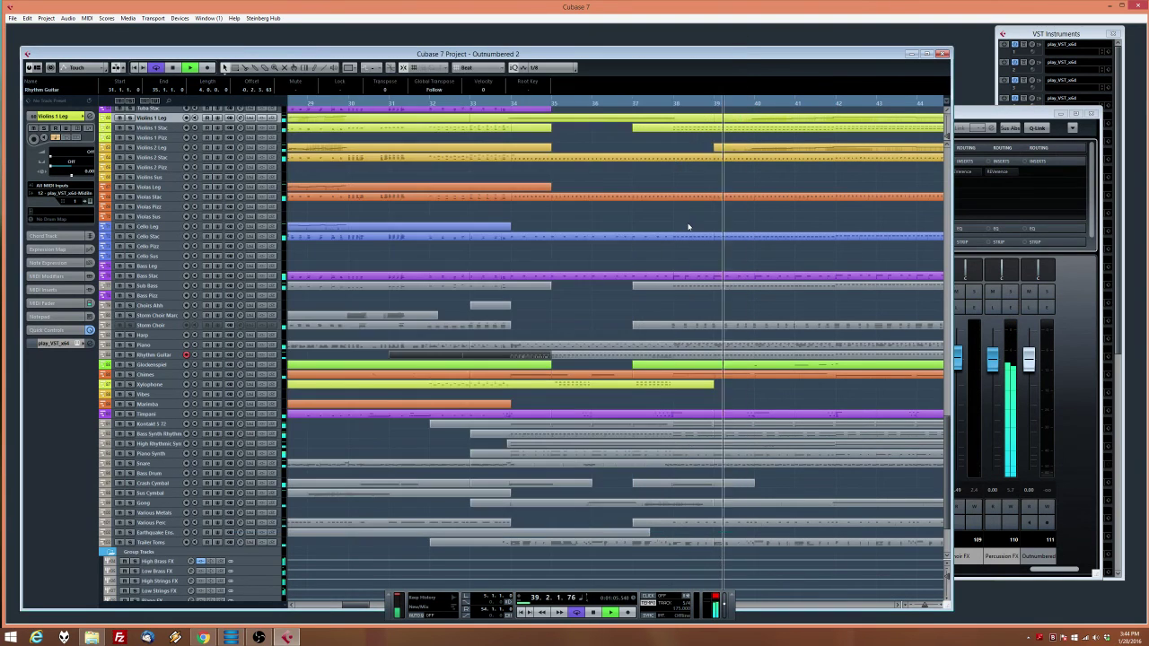
Stop playback, inspect the repeated notes of the Violins 2 Stac part from bar 34, and close the part
scroll(569, 354, up, 5)
scroll(575, 359, up, 5)
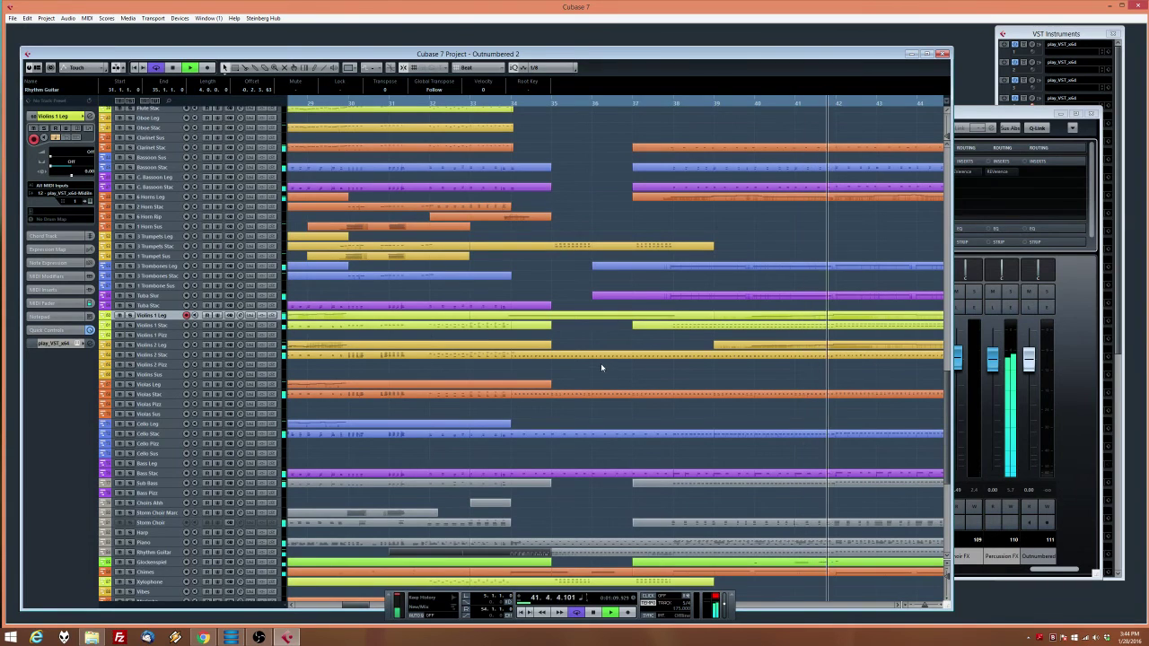
key(space)
drag(604, 376, 590, 354)
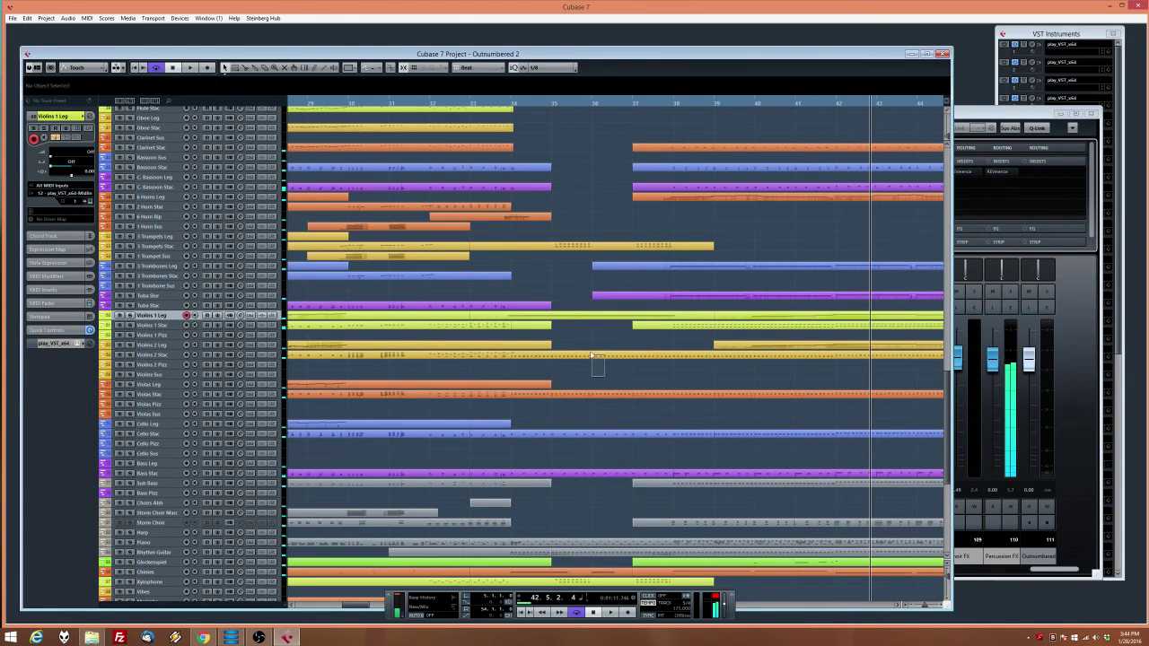
double_click(591, 355)
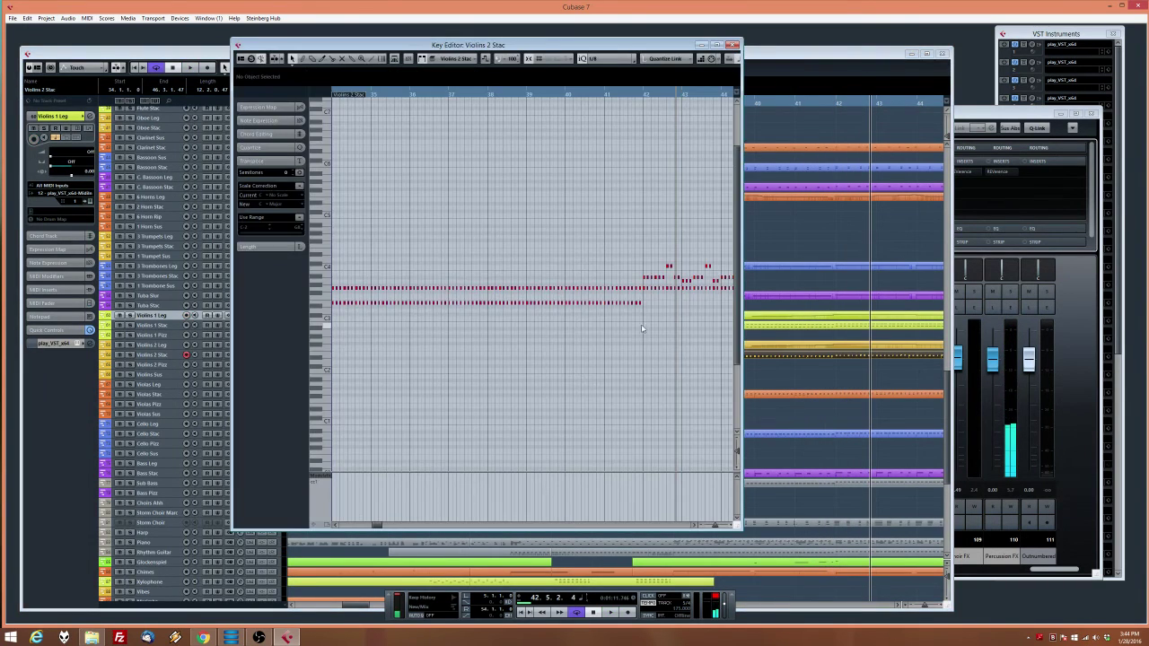
drag(623, 316, 325, 334)
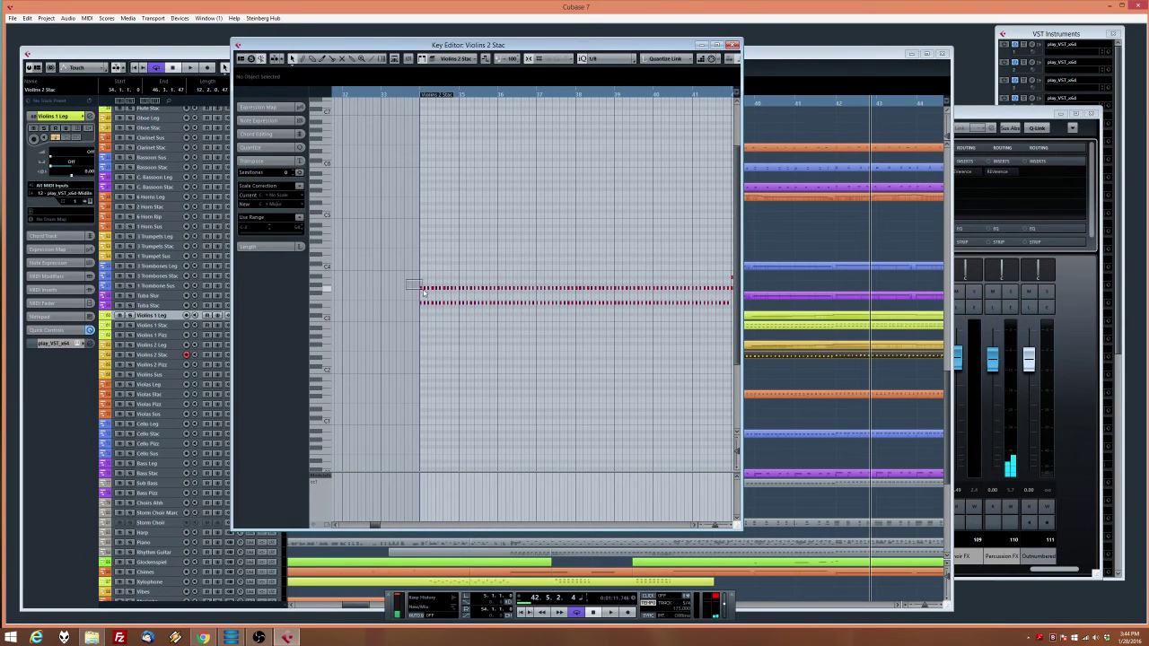
click(732, 45)
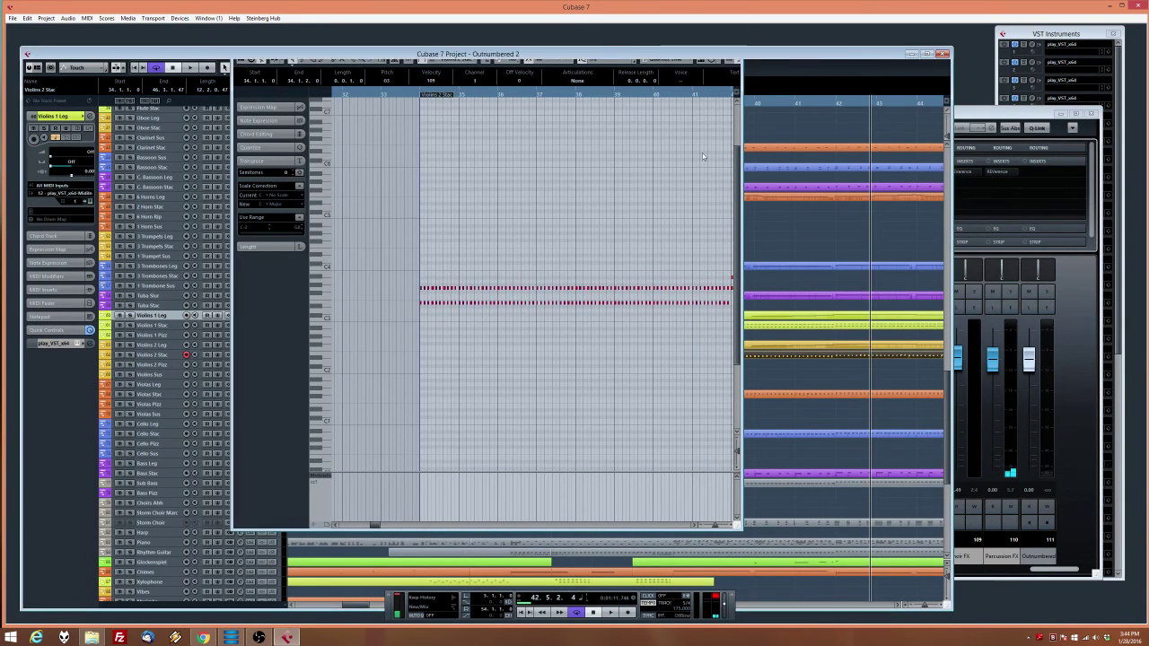
Play the arrangement from bar 38 and solo the Violins 1 Stac track
click(675, 100)
key(space)
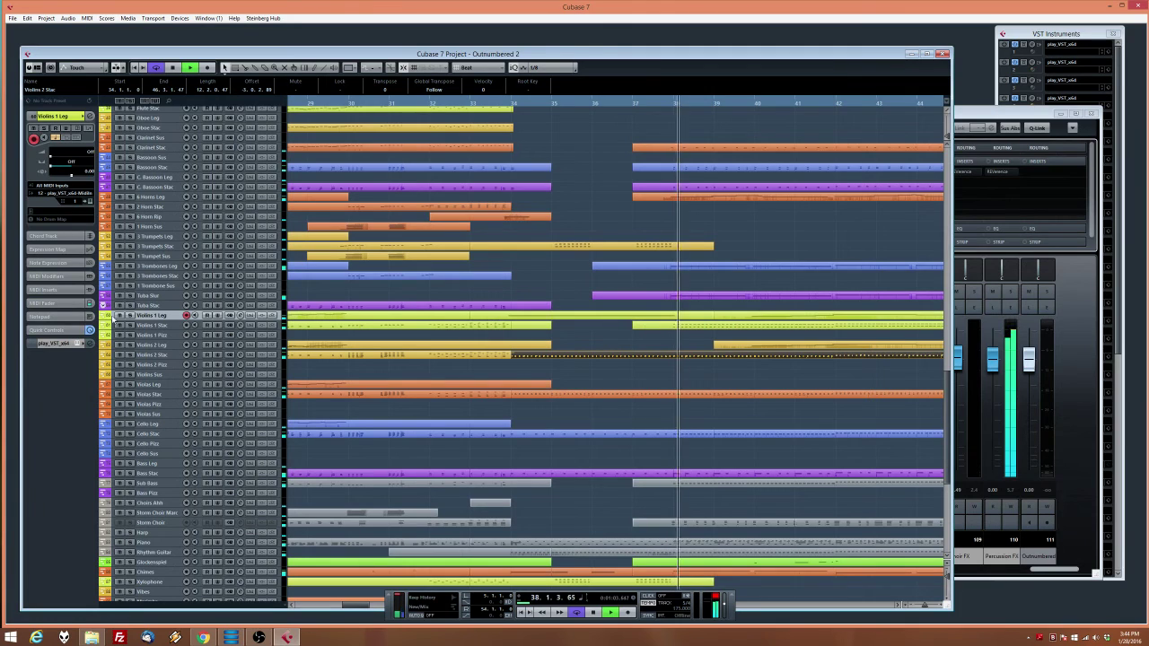
click(131, 325)
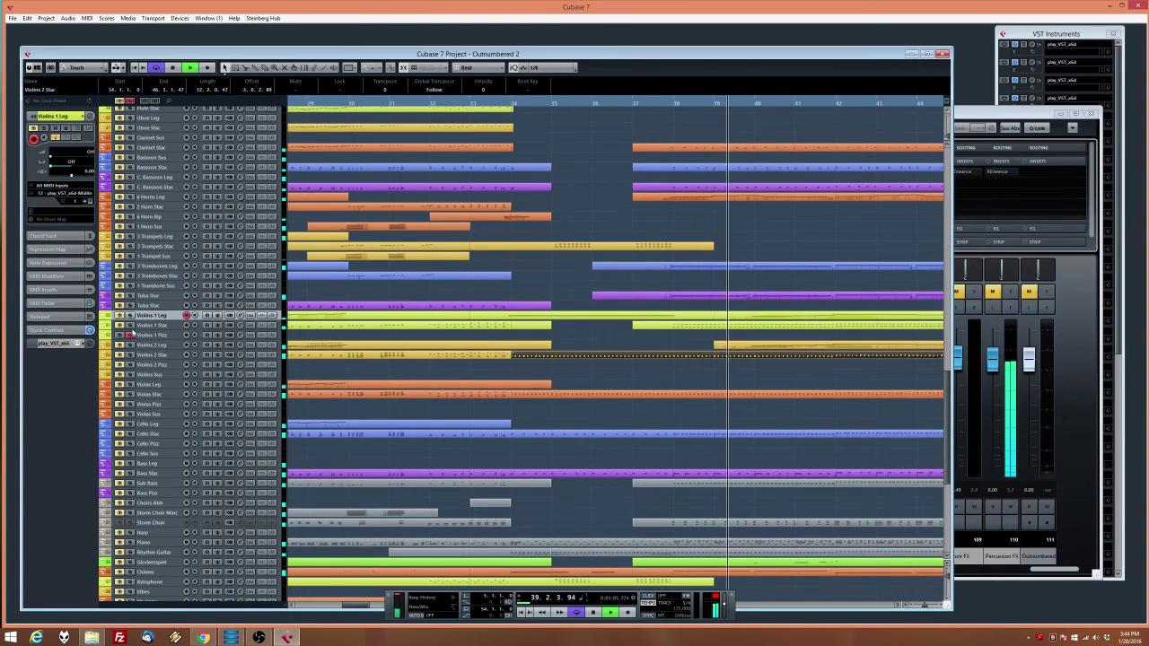
click(132, 335)
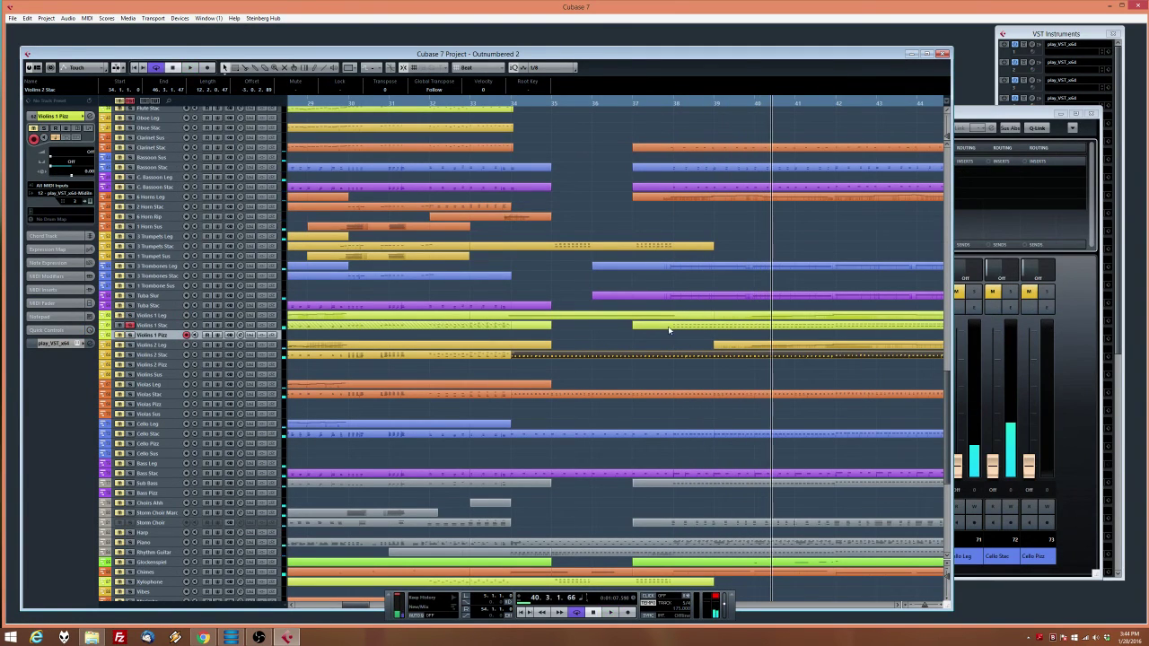
Open the Violins 1 Stac part, play it from bar 34, and display its note velocities in the controller lane
drag(637, 332, 663, 348)
double_click(601, 328)
click(332, 94)
drag(332, 94, 353, 98)
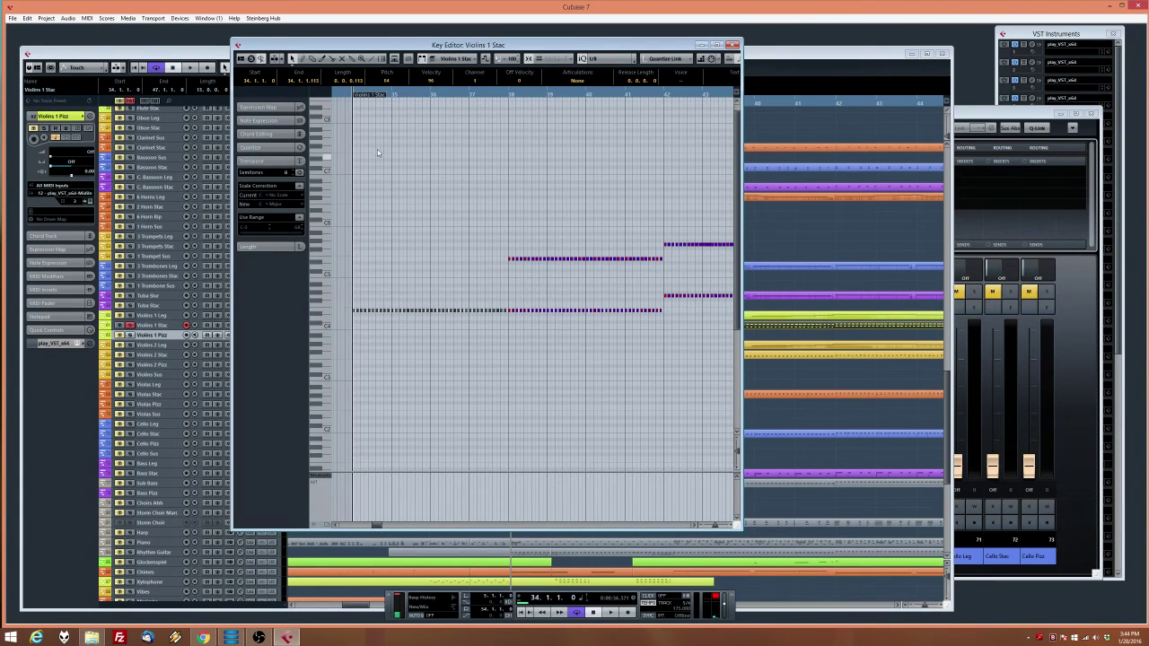
key(space)
click(326, 476)
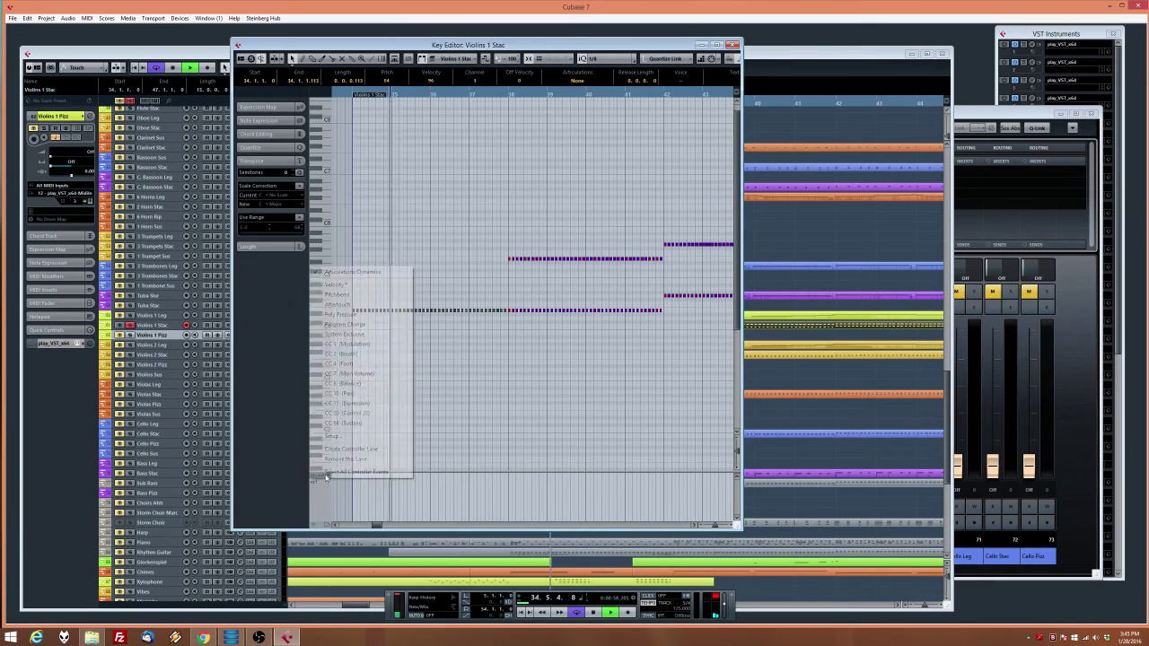
click(335, 285)
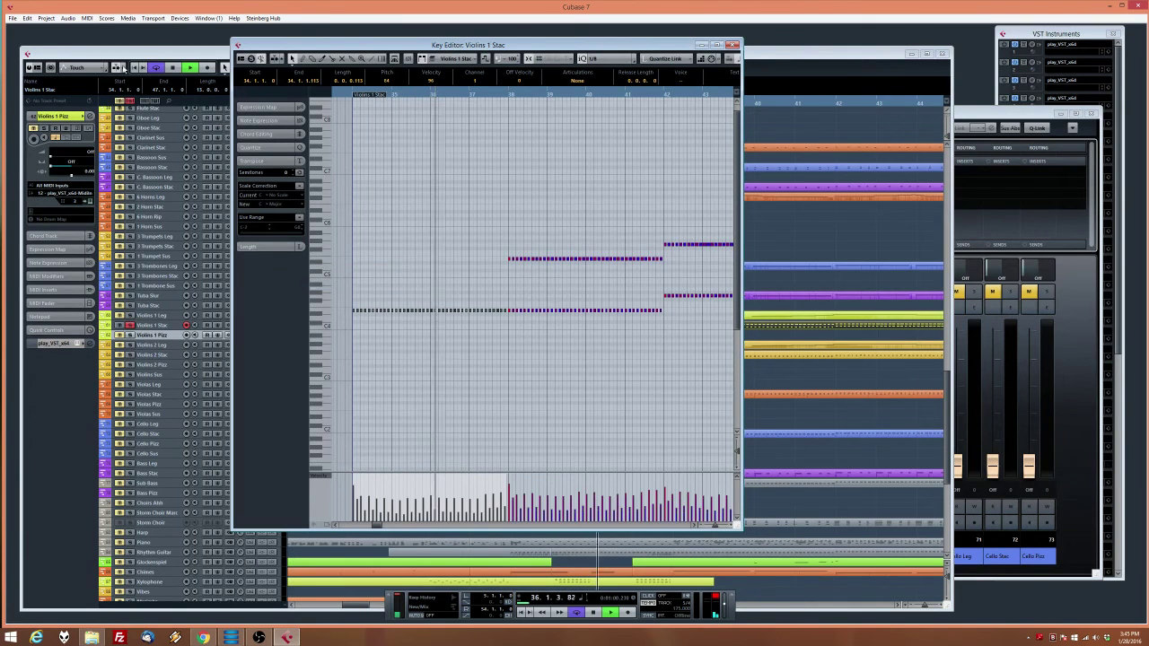
Return to the arrangement, clear the solo, and play all tracks from about bar 33 while reviewing the lower tracks
click(123, 67)
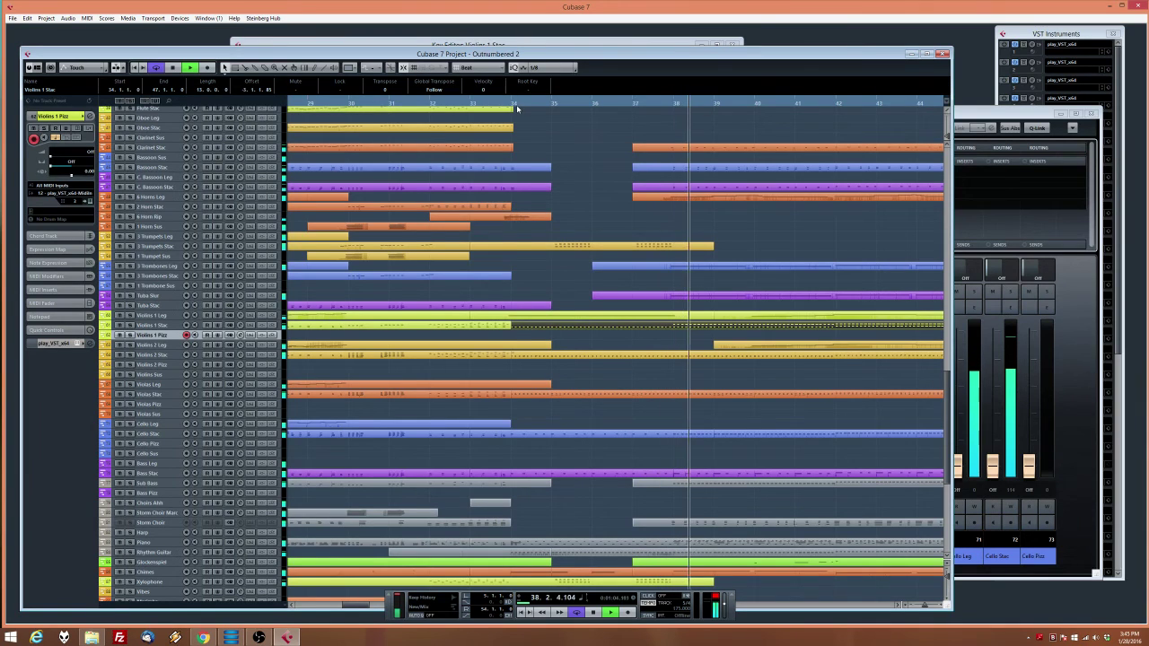
drag(519, 101, 427, 94)
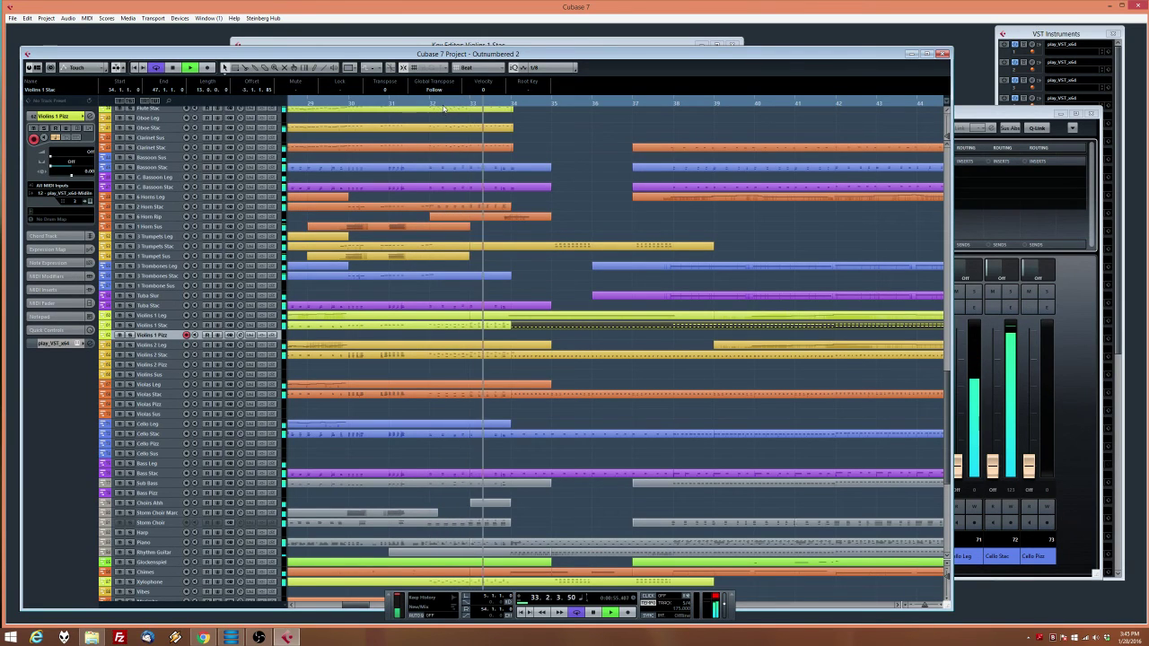
scroll(579, 374, down, 4)
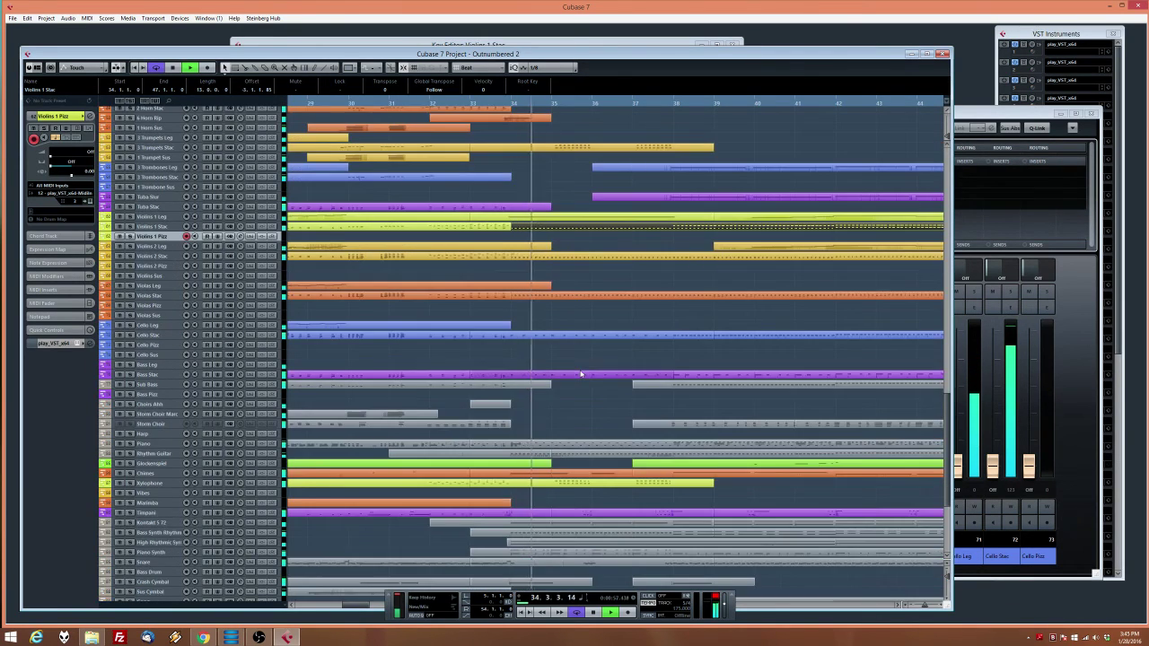
scroll(579, 374, down, 2)
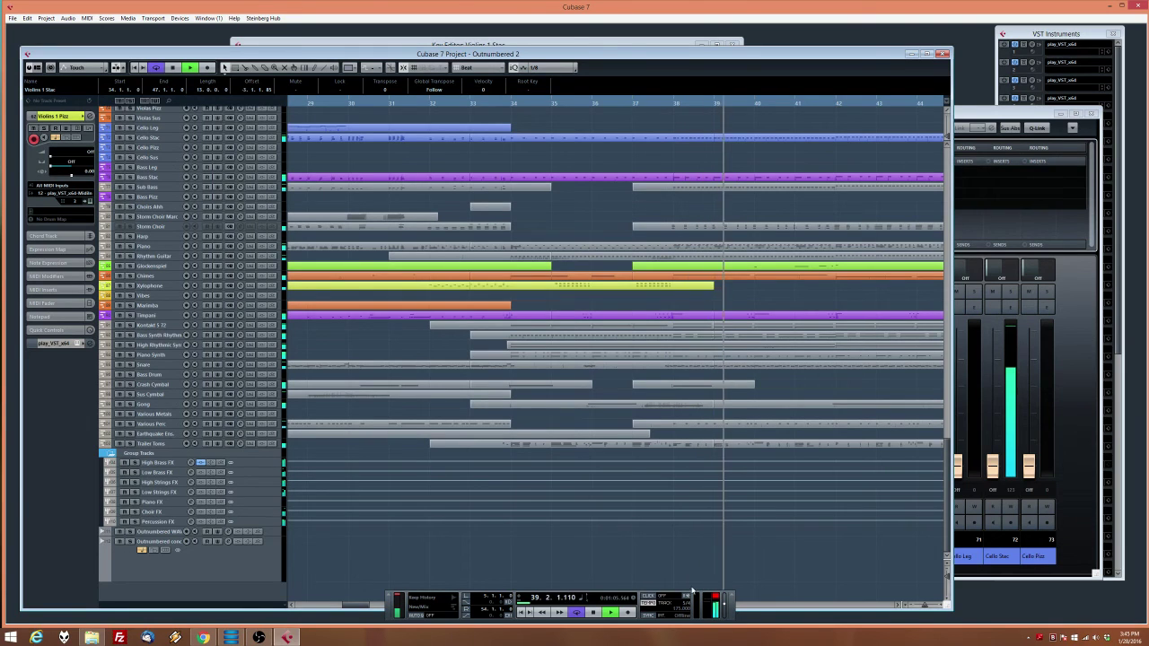
Solo the first Outnumbered audio track and bypass the first two Stereo Out inserts in the MixConsole
drag(791, 609, 808, 553)
drag(933, 541, 601, 551)
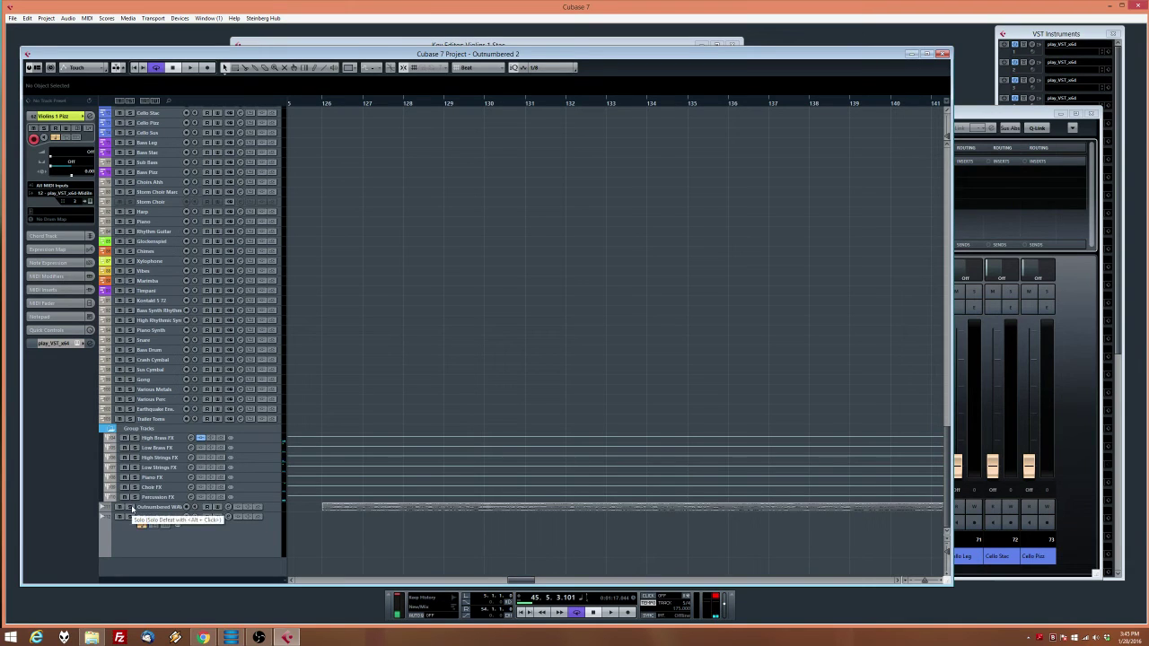
click(132, 508)
click(1035, 125)
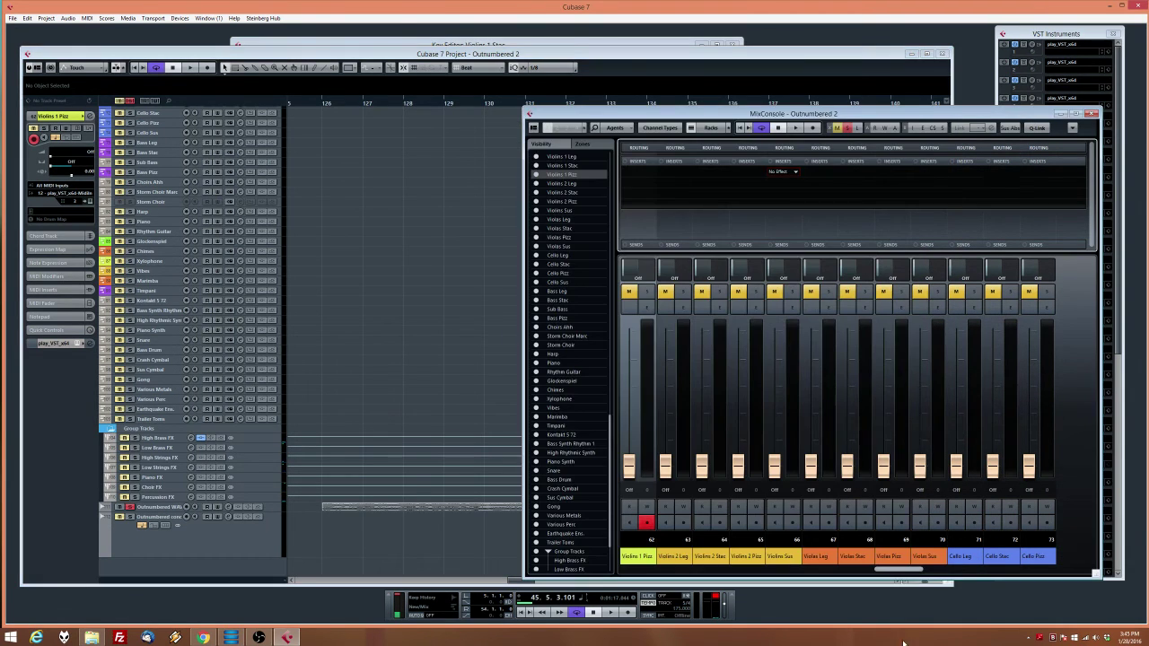
drag(906, 569, 1108, 579)
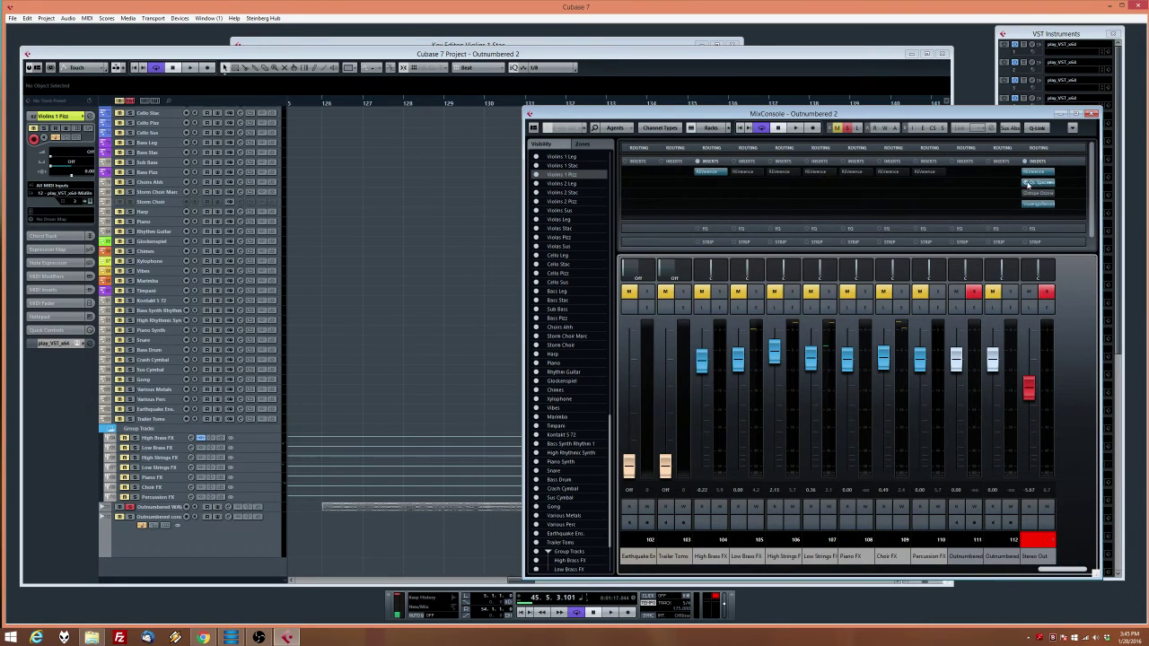
Play the soloed Outnumbered audio track from just before bar 126 and follow its waveform to the end
click(313, 105)
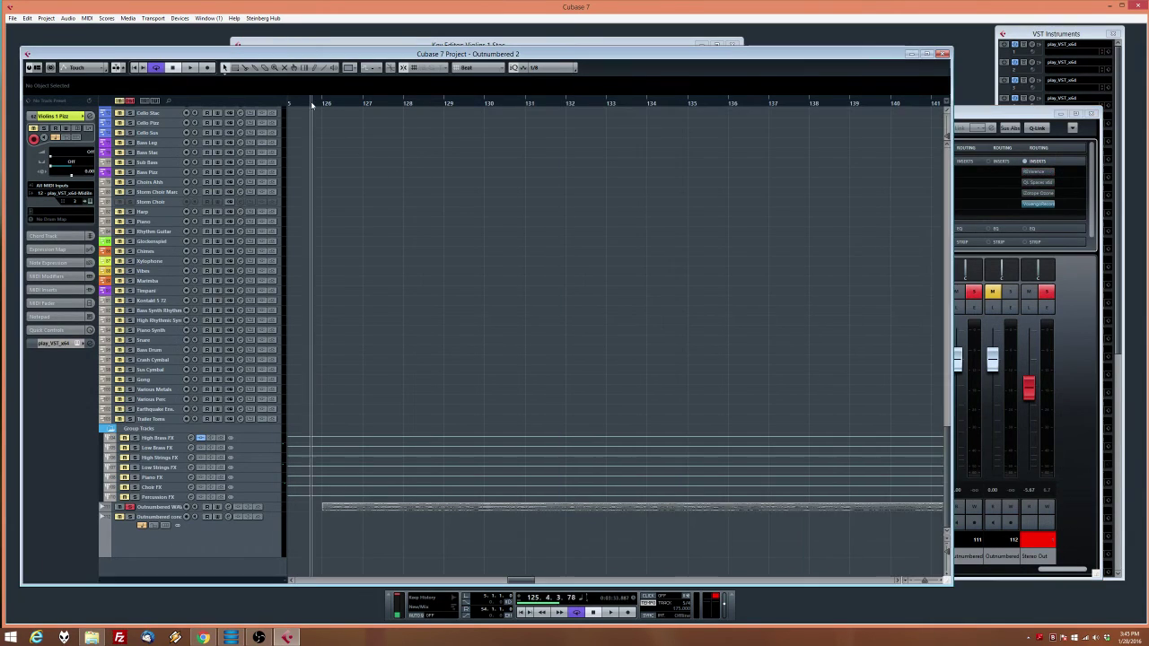
key(space)
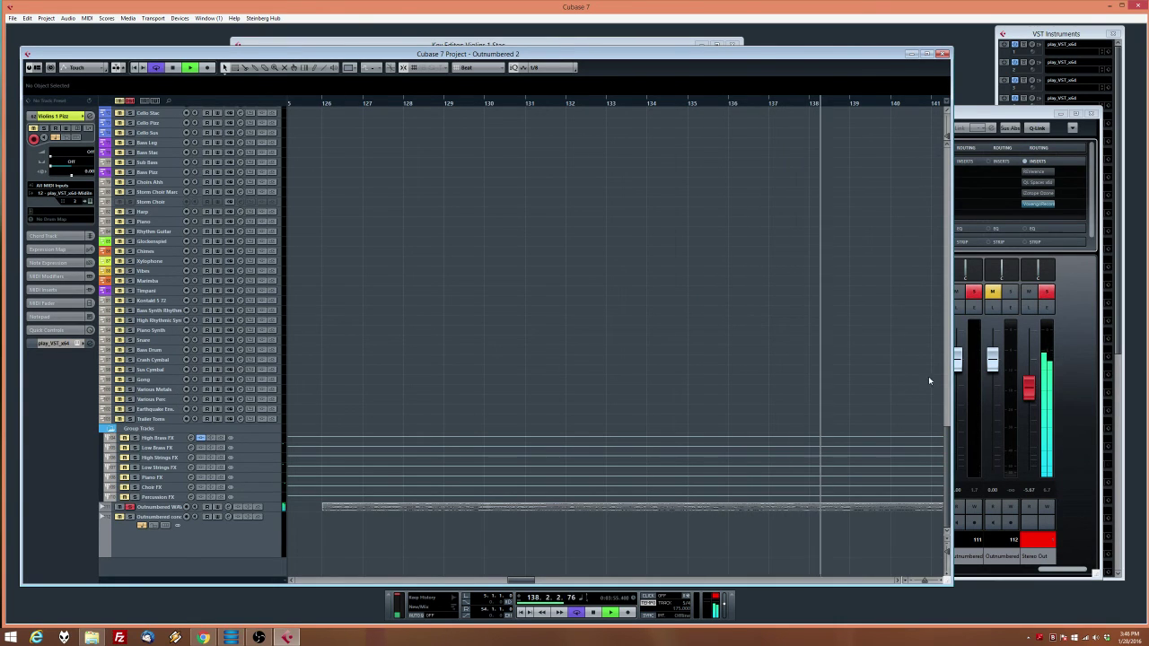
drag(894, 388, 806, 397)
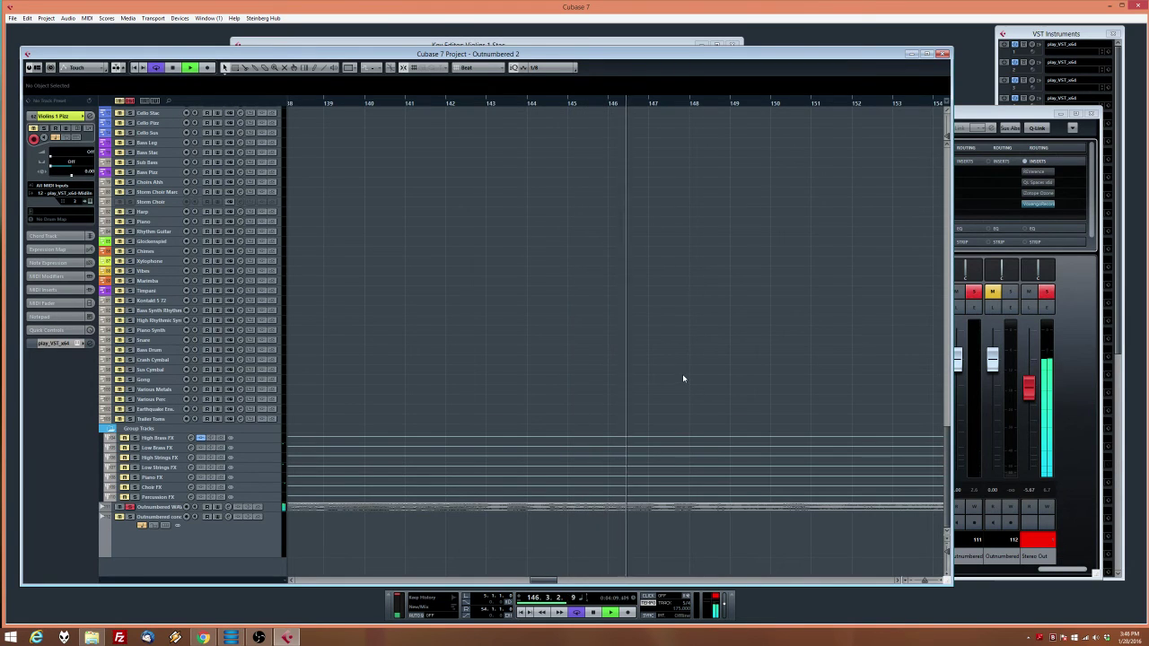
scroll(884, 388, right, 3)
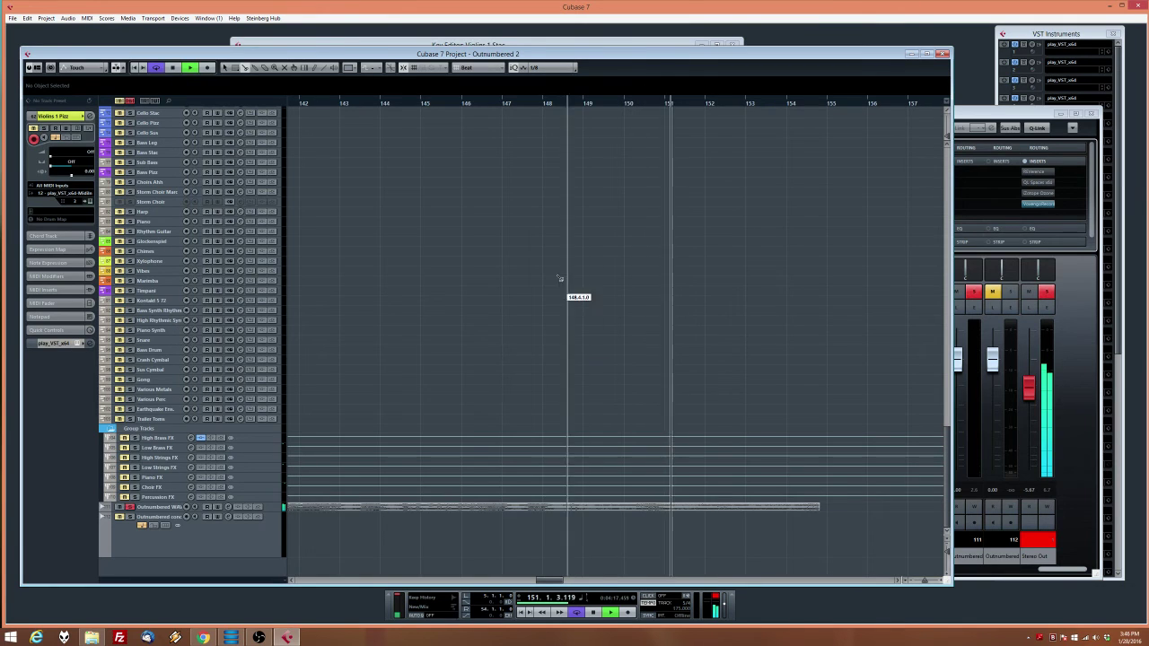
Examine the closing section of the arrangement around bars 89 to 104
scroll(186, 80, left, 8)
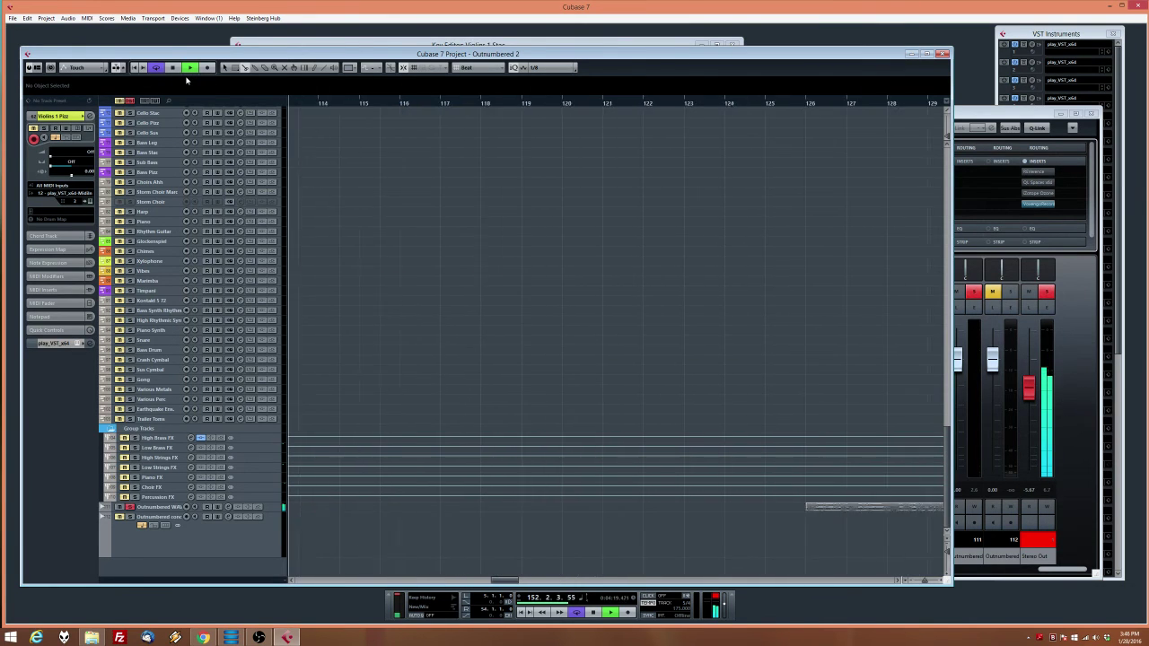
scroll(778, 165, right, 2)
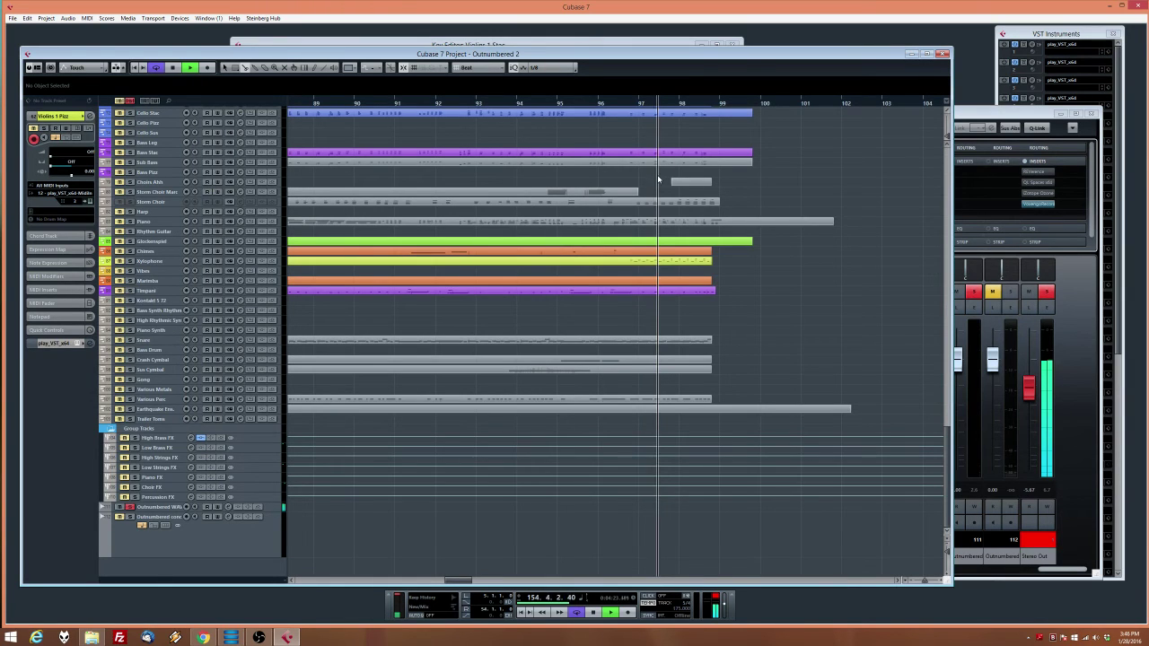
drag(751, 132, 847, 157)
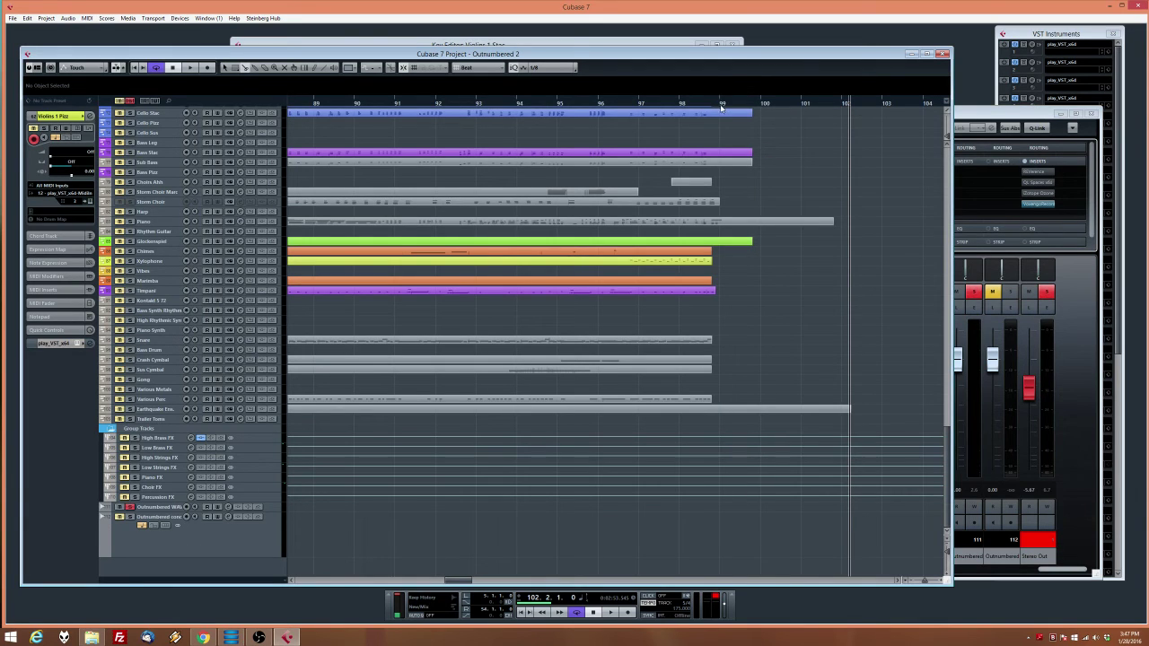
Play the full arrangement from about bar 97 with the solo cleared and the first two Stereo Out inserts re-enabled
drag(696, 105, 647, 101)
key(space)
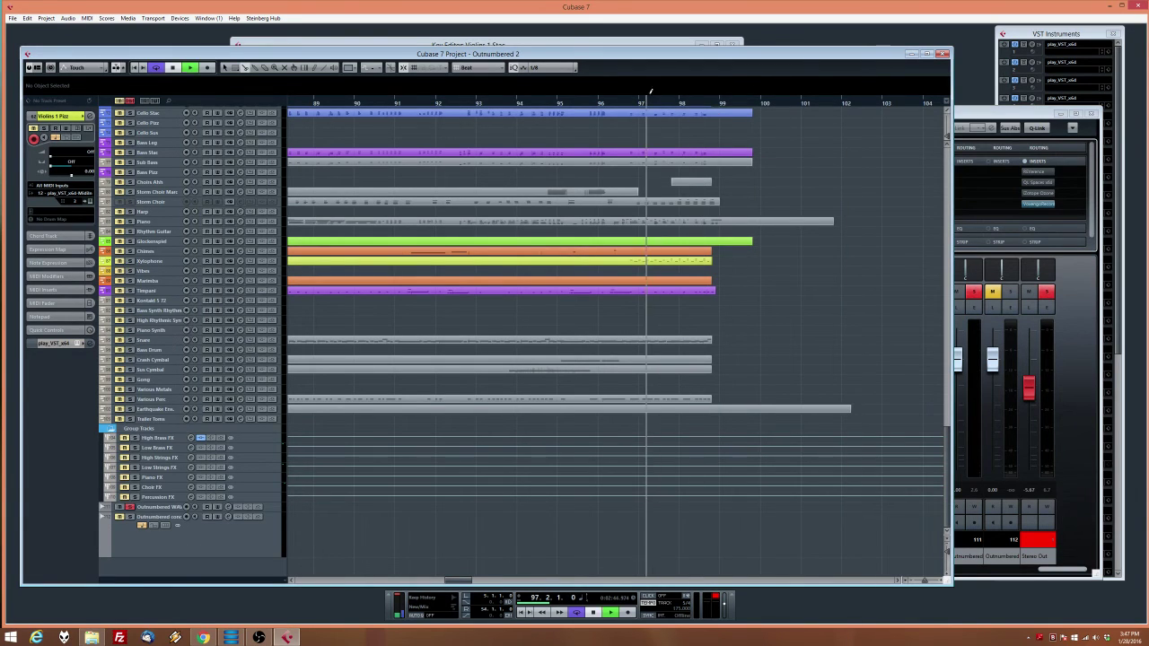
click(132, 102)
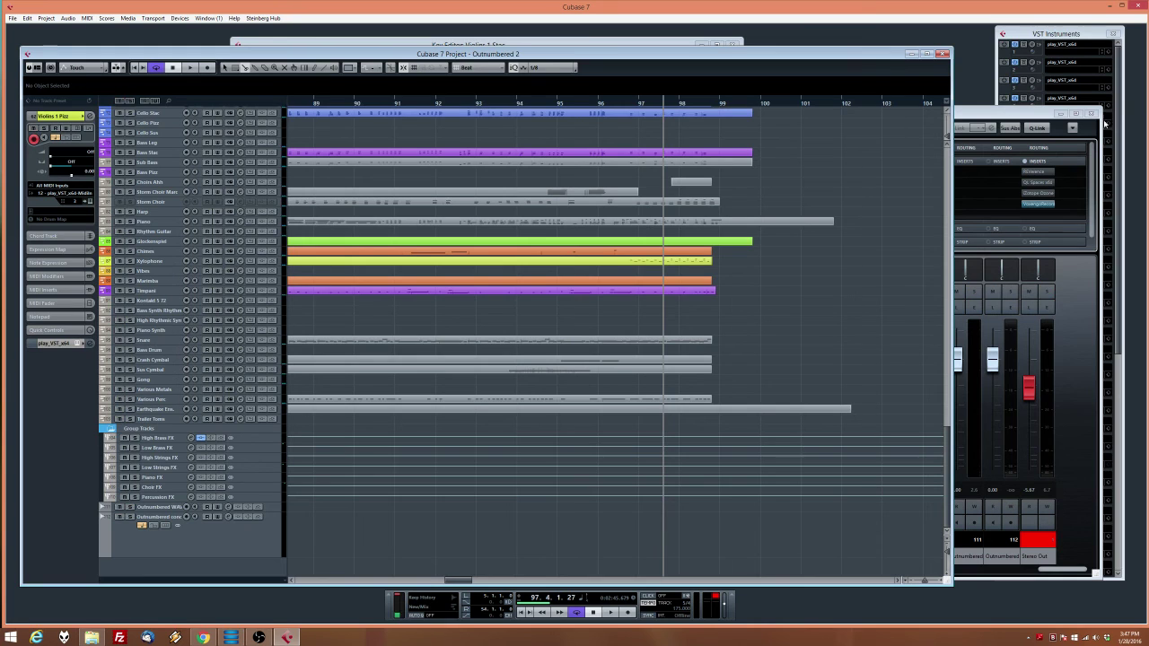
click(1033, 175)
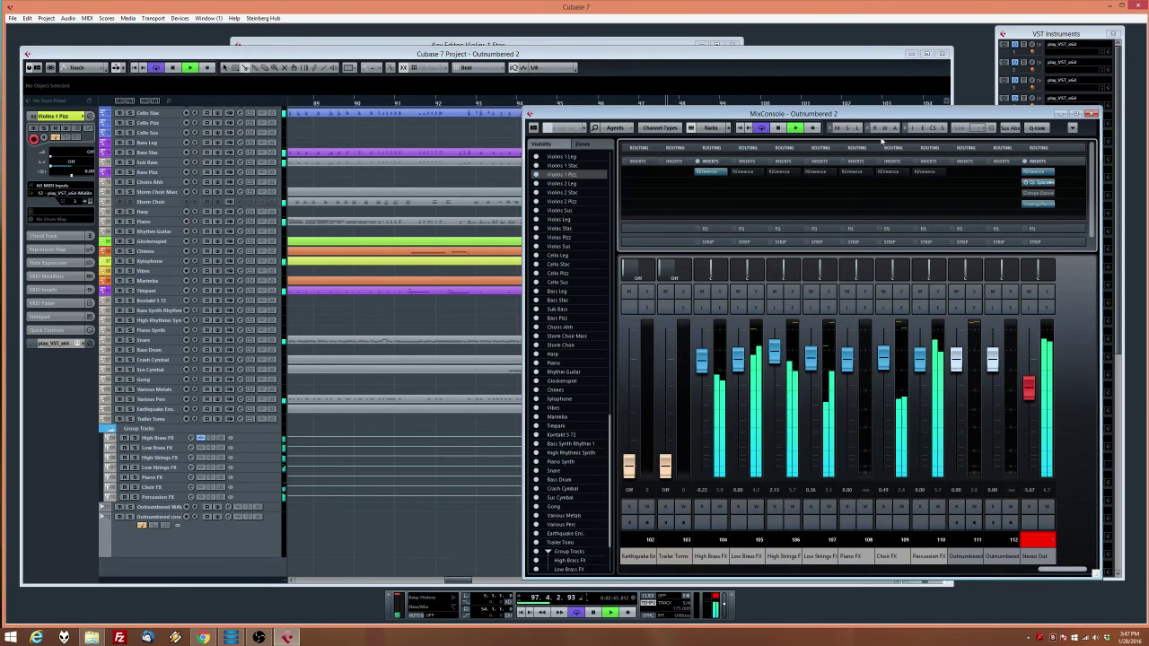
click(846, 89)
scroll(741, 228, up, 5)
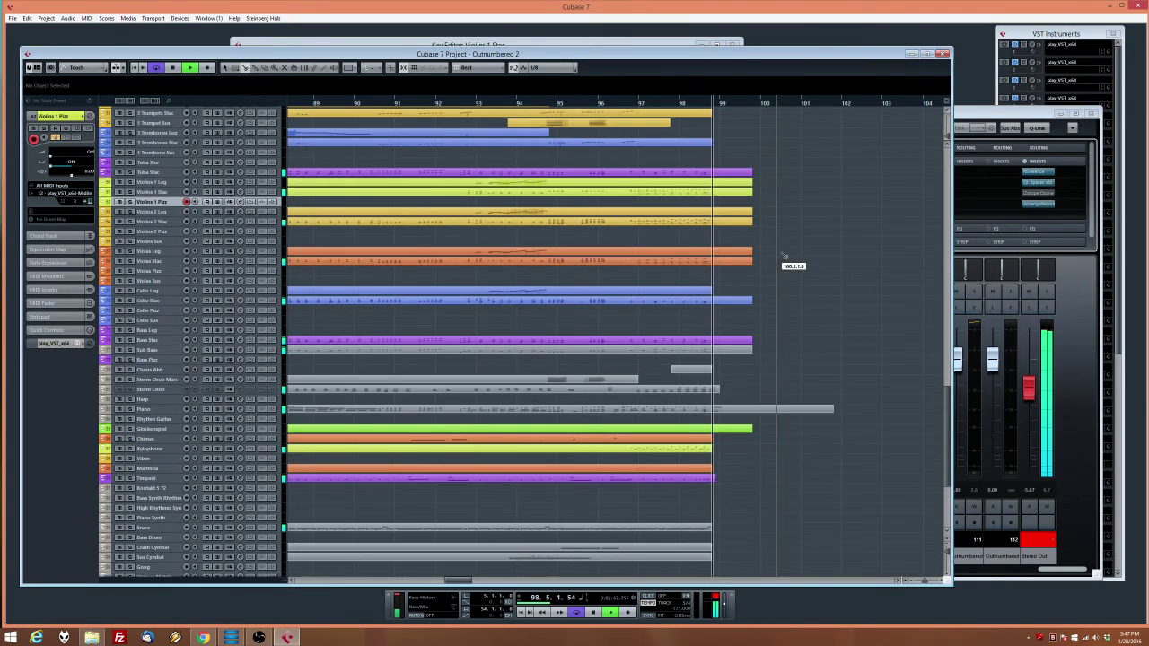
key(space)
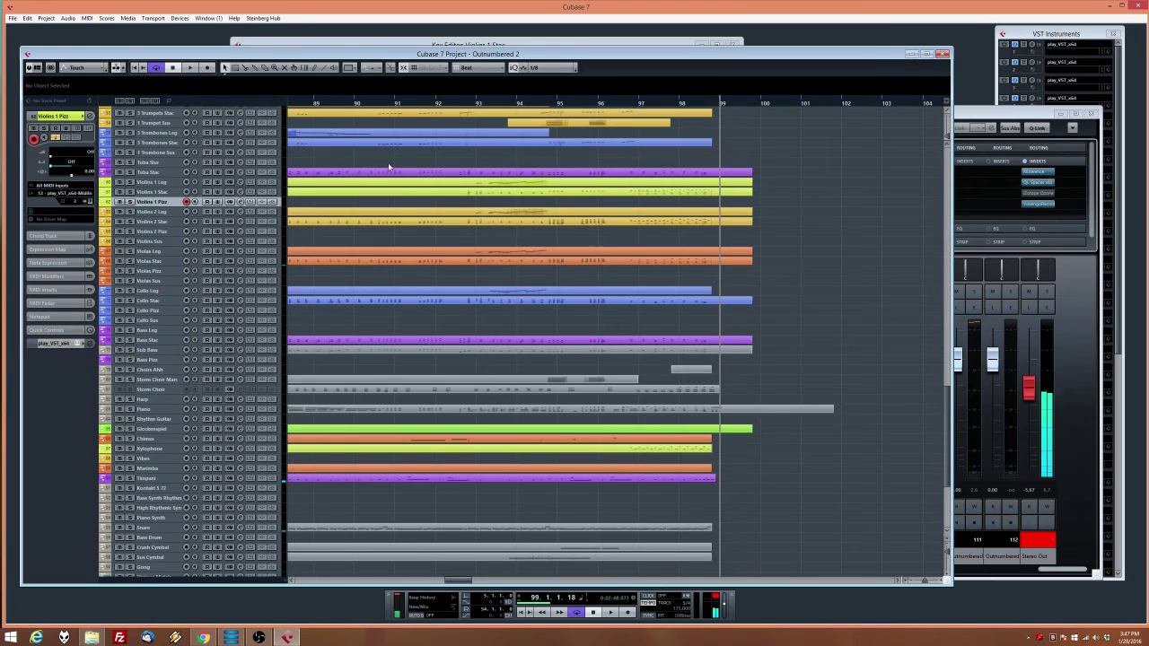
Play the arrangement from about bar 38 and review where the instrument parts end between bars 44 and 51
scroll(567, 185, left, 15)
click(567, 186)
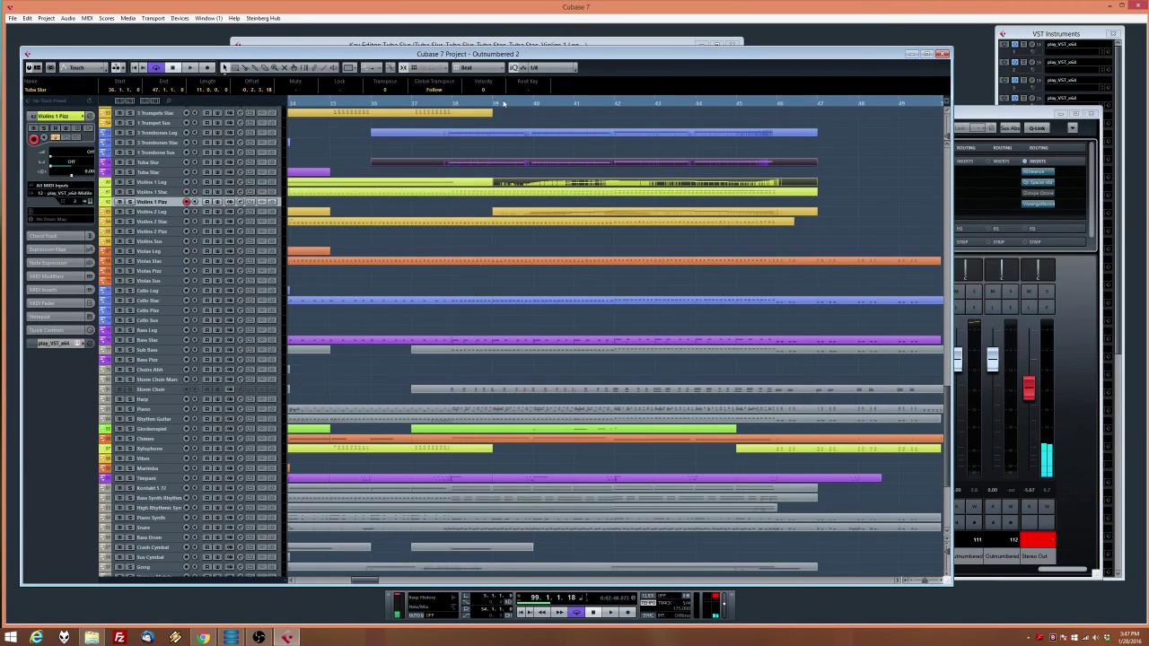
double_click(471, 99)
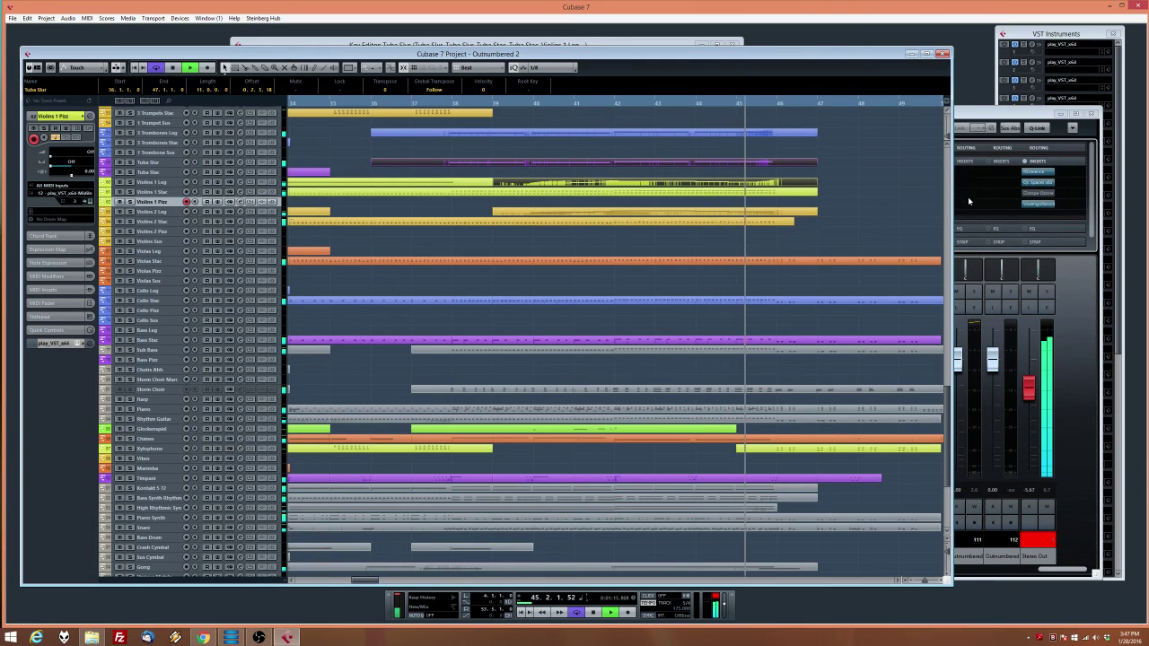
drag(886, 228, 957, 235)
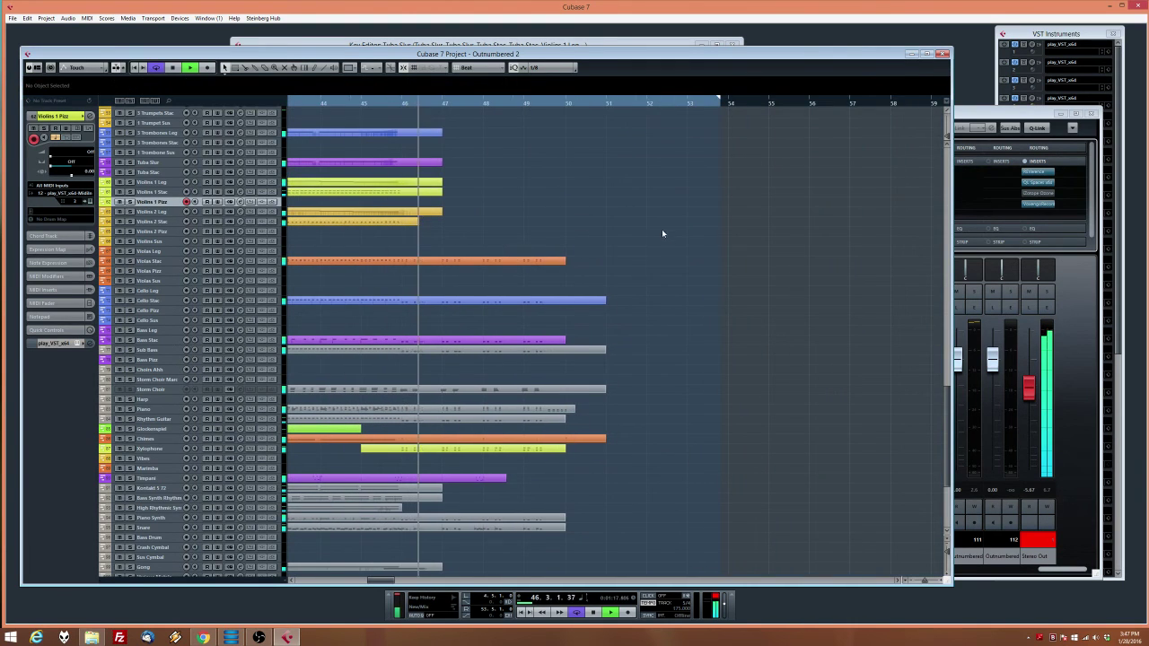
scroll(490, 246, up, 3)
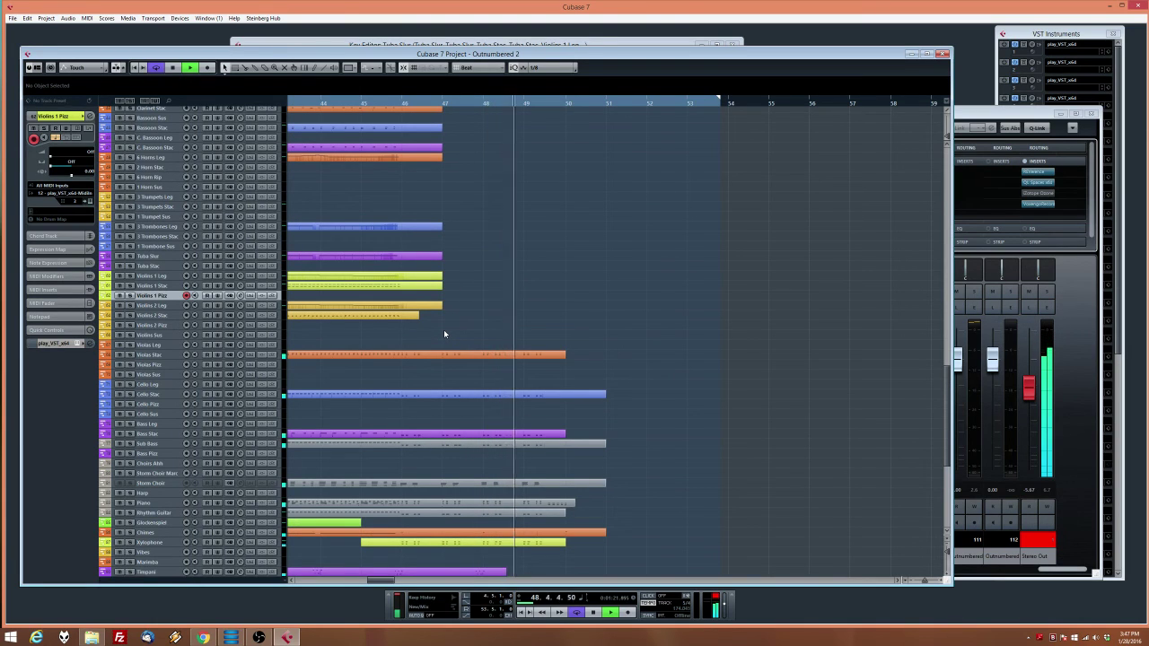
Try to record a part on the Piano track from just before bar 48, and discard the take
click(150, 505)
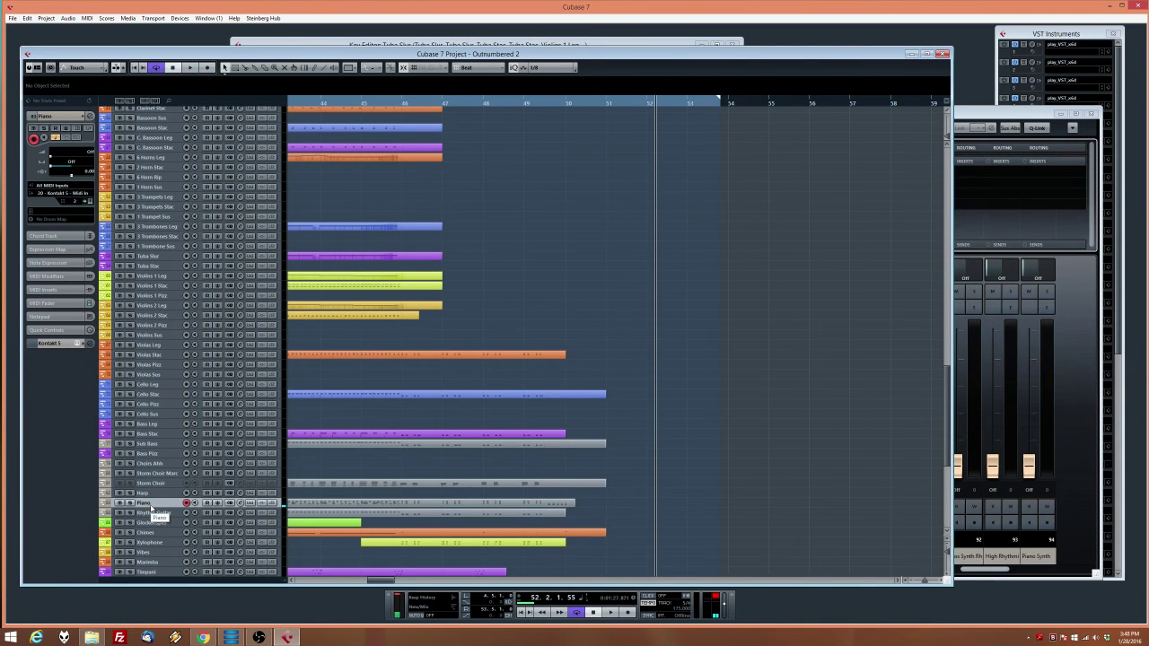
scroll(377, 440, down, 5)
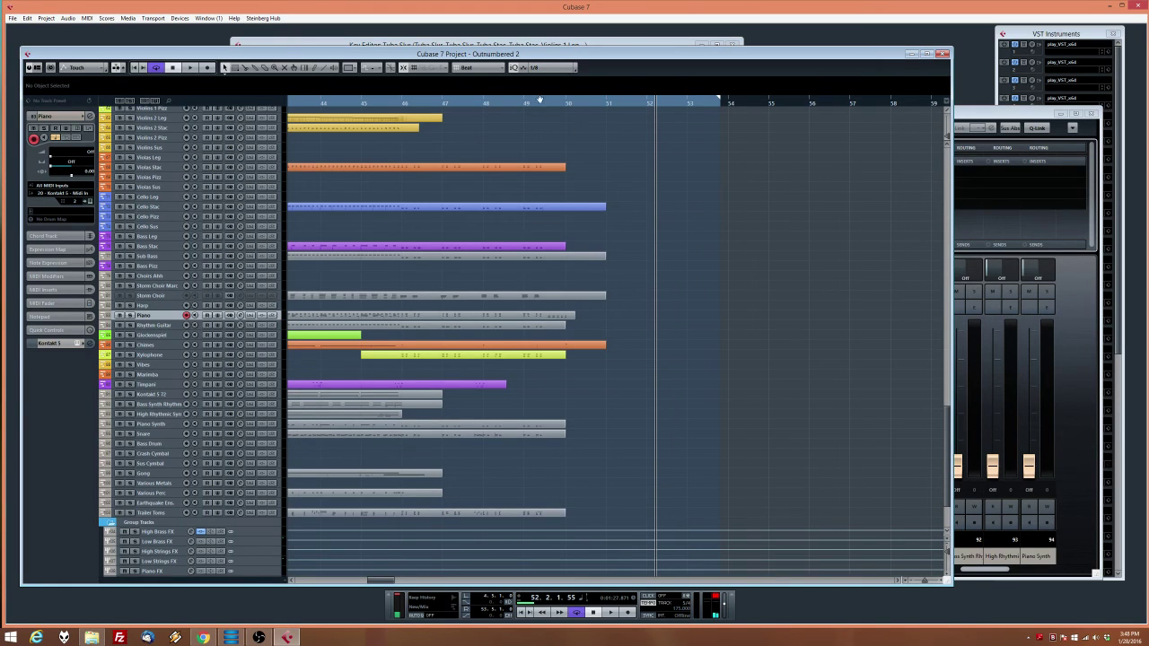
drag(538, 100, 474, 105)
key(space)
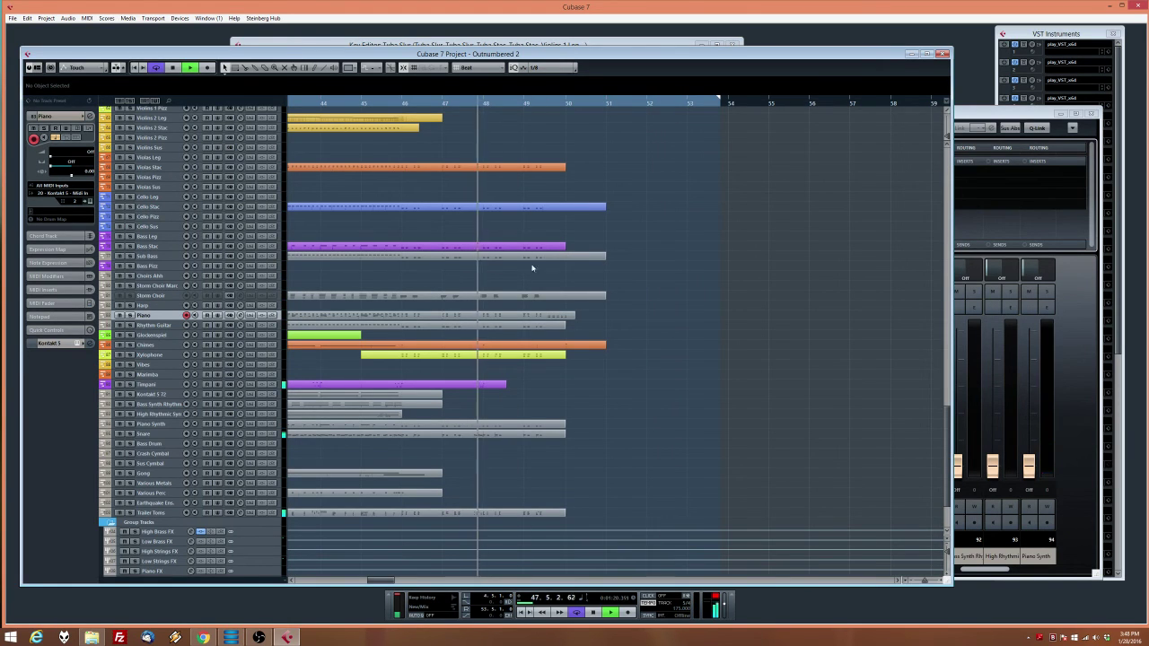
click(627, 612)
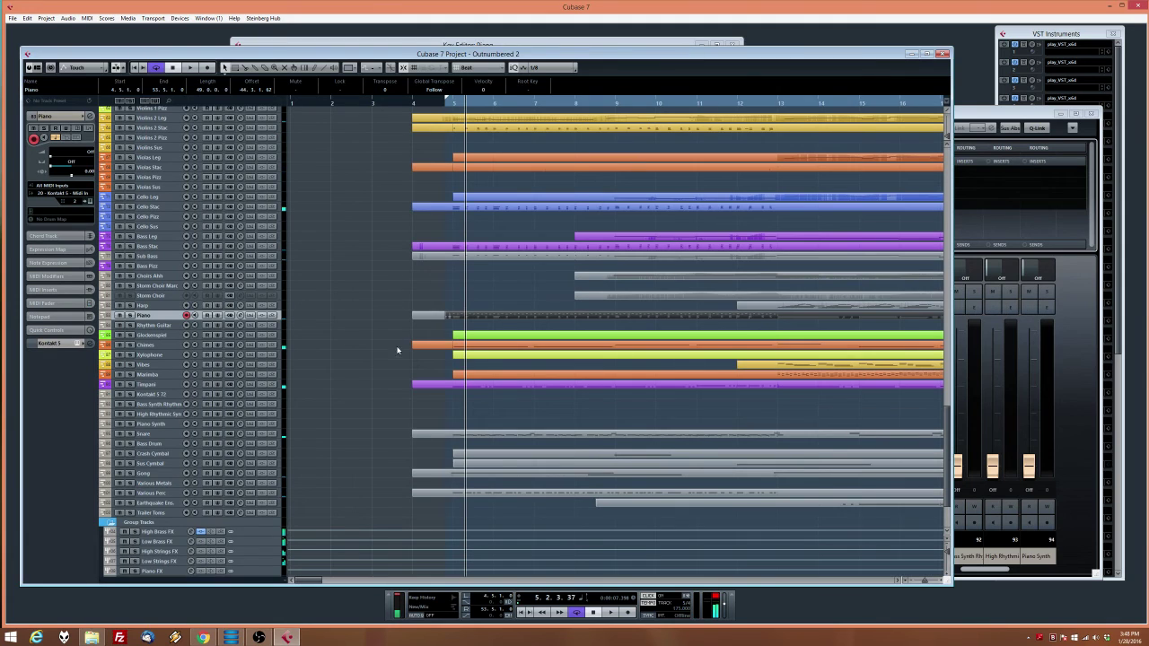
click(477, 322)
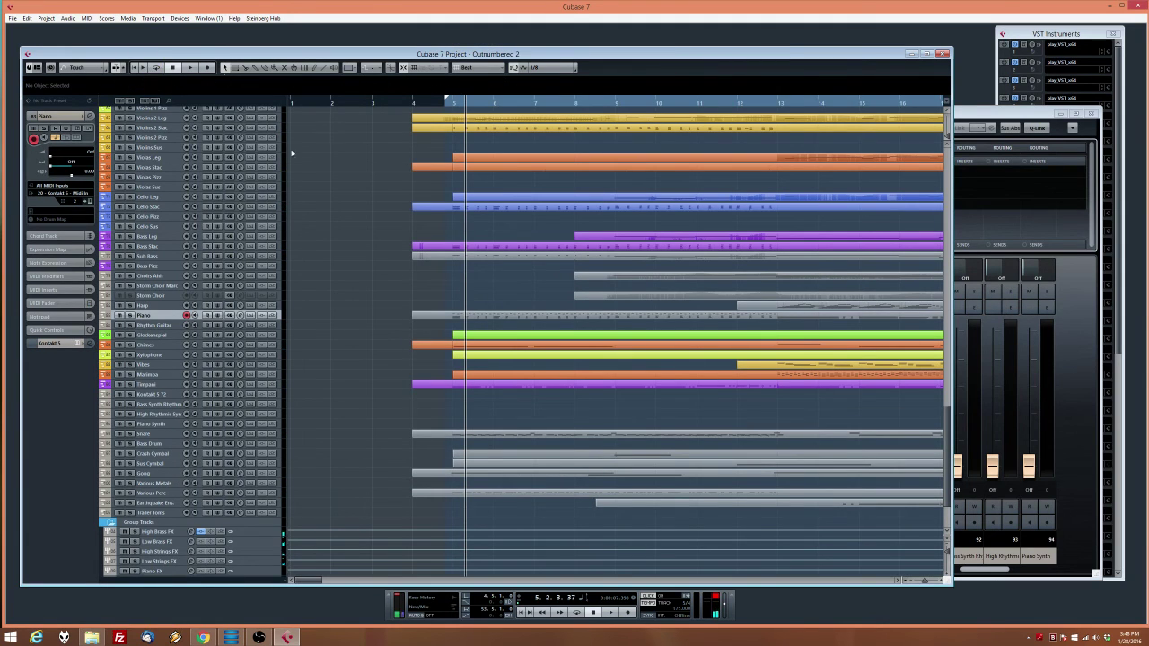
Record a repeated-note part on the Piano Synth track up to about bar 54, starting playback just before bar 48
scroll(649, 398, right, 10)
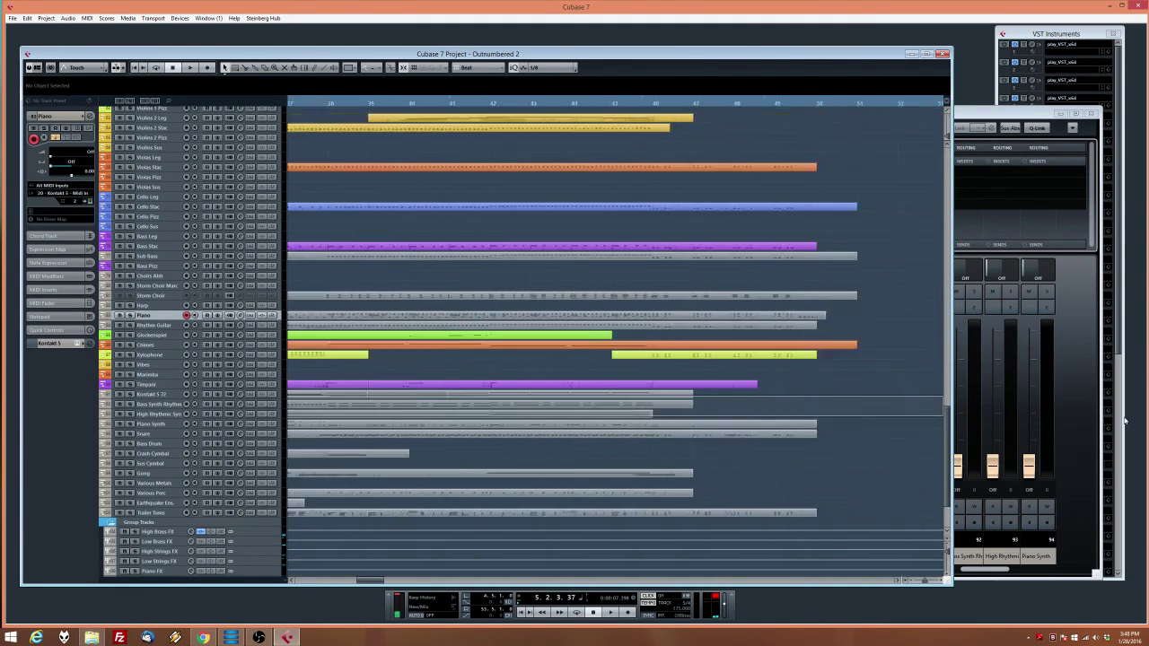
drag(1124, 420, 614, 437)
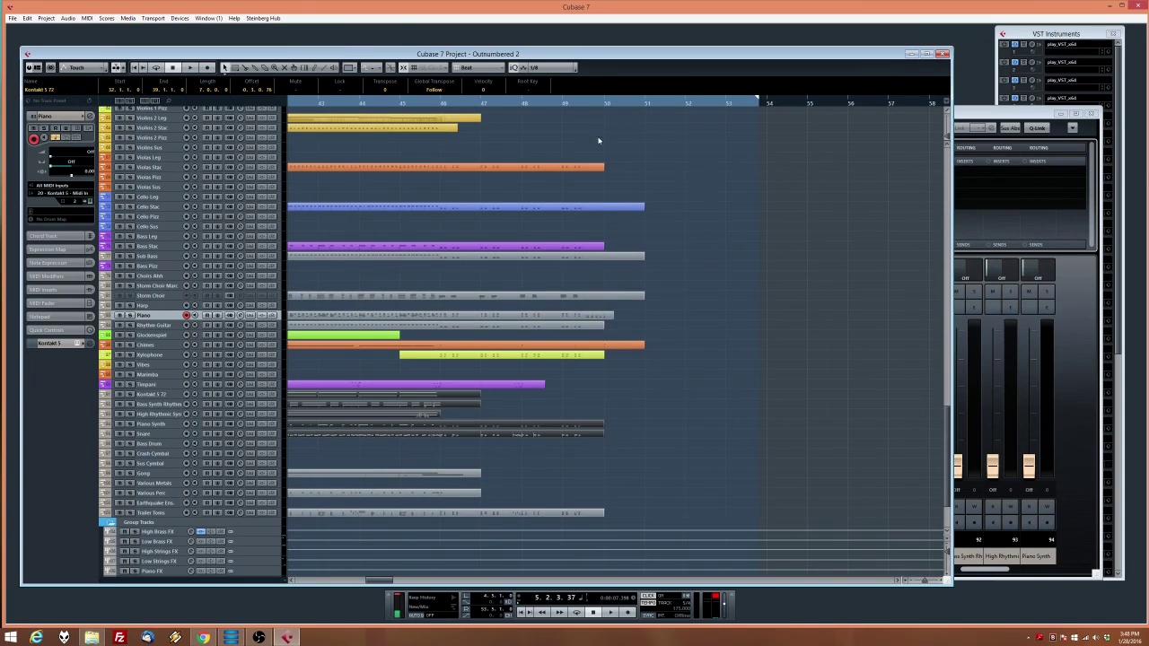
click(555, 102)
click(516, 366)
click(157, 425)
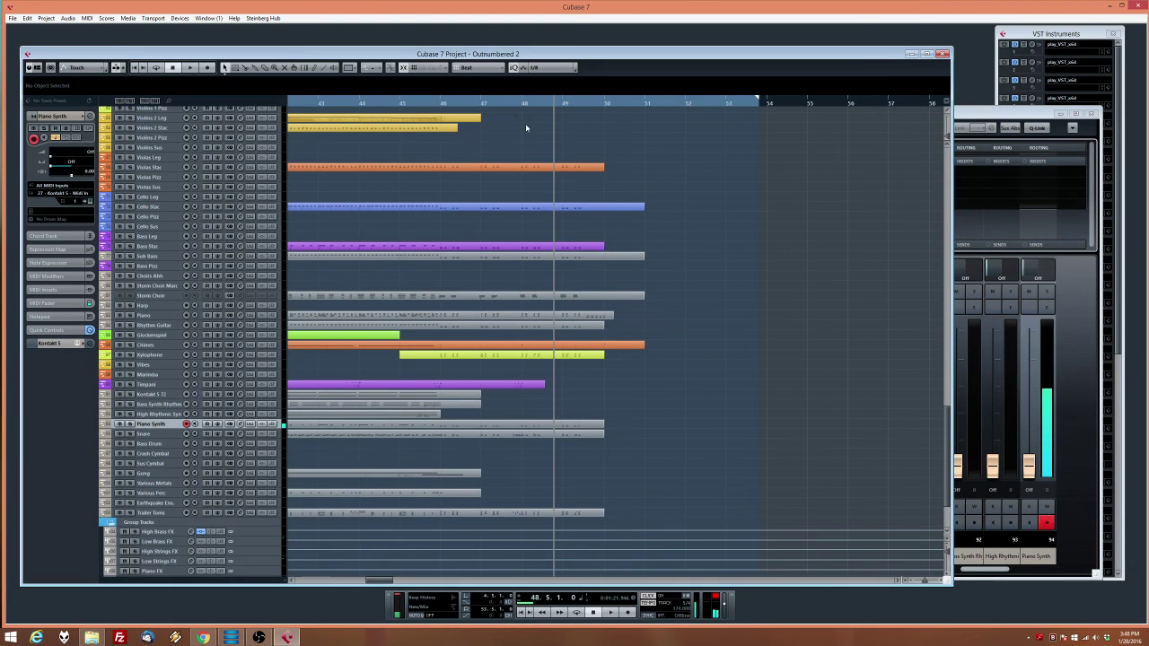
click(514, 103)
click(610, 612)
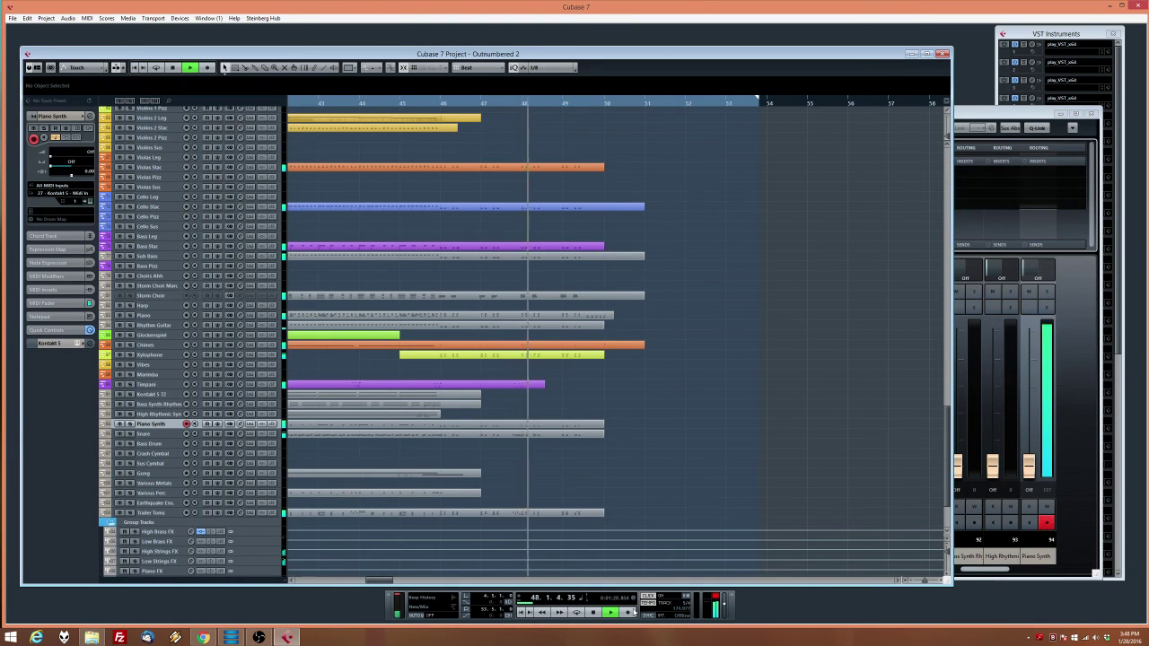
click(628, 613)
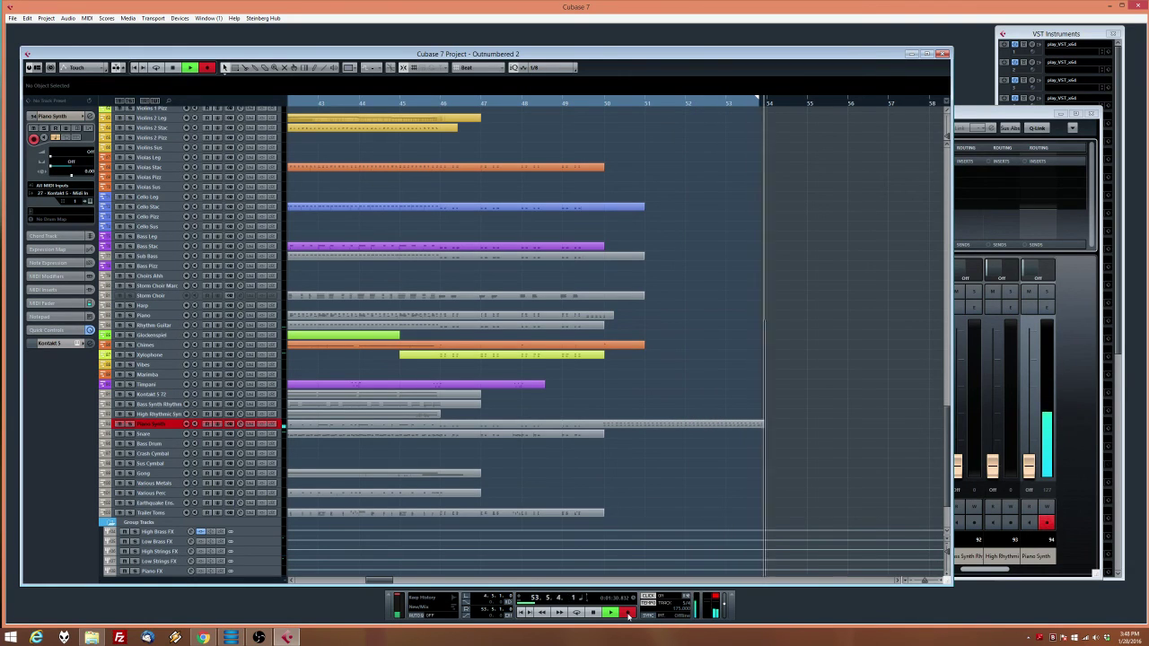
click(628, 614)
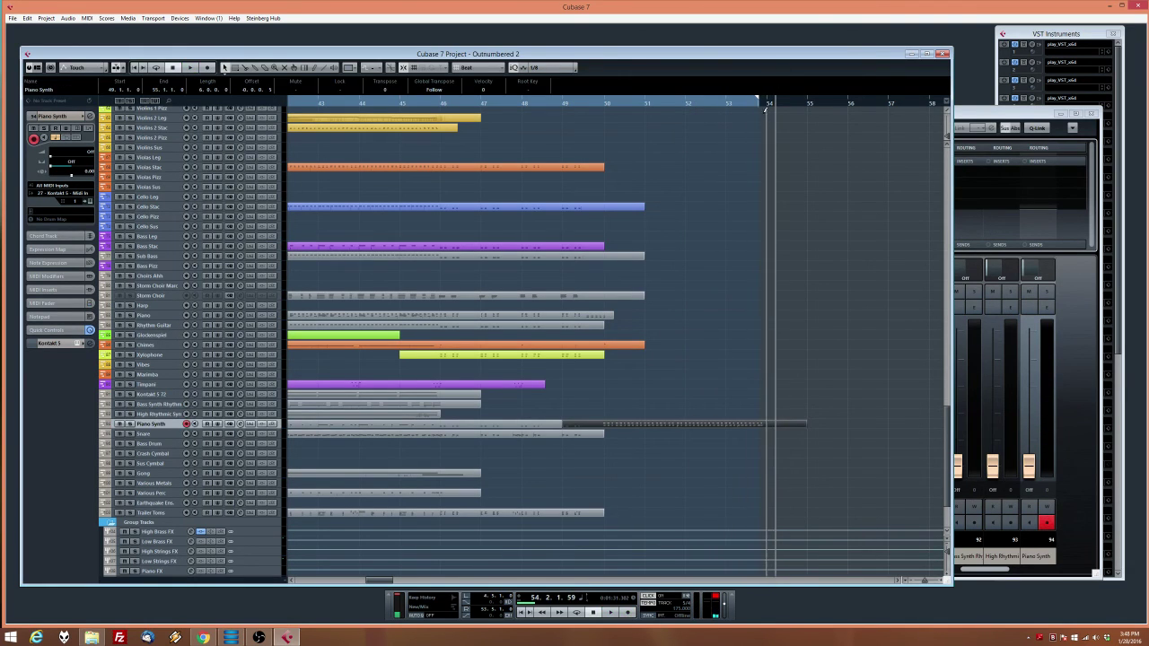
Open the recorded Piano Synth part and shift the last octave note pairs before bar 54 into a descending figure
double_click(718, 423)
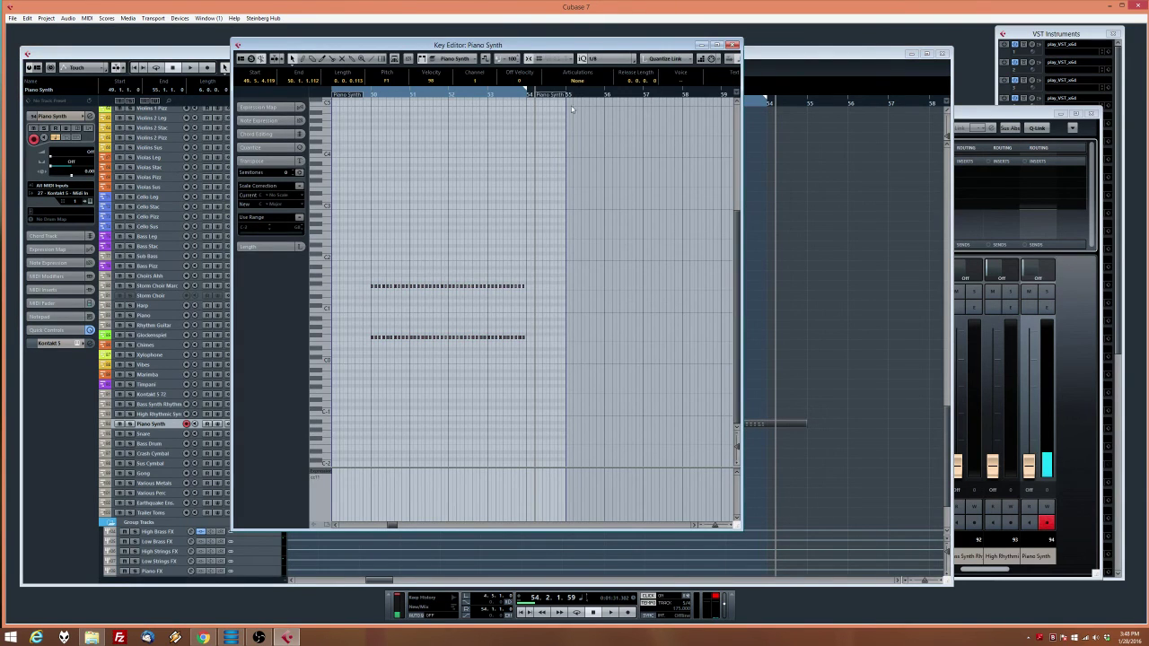
click(513, 350)
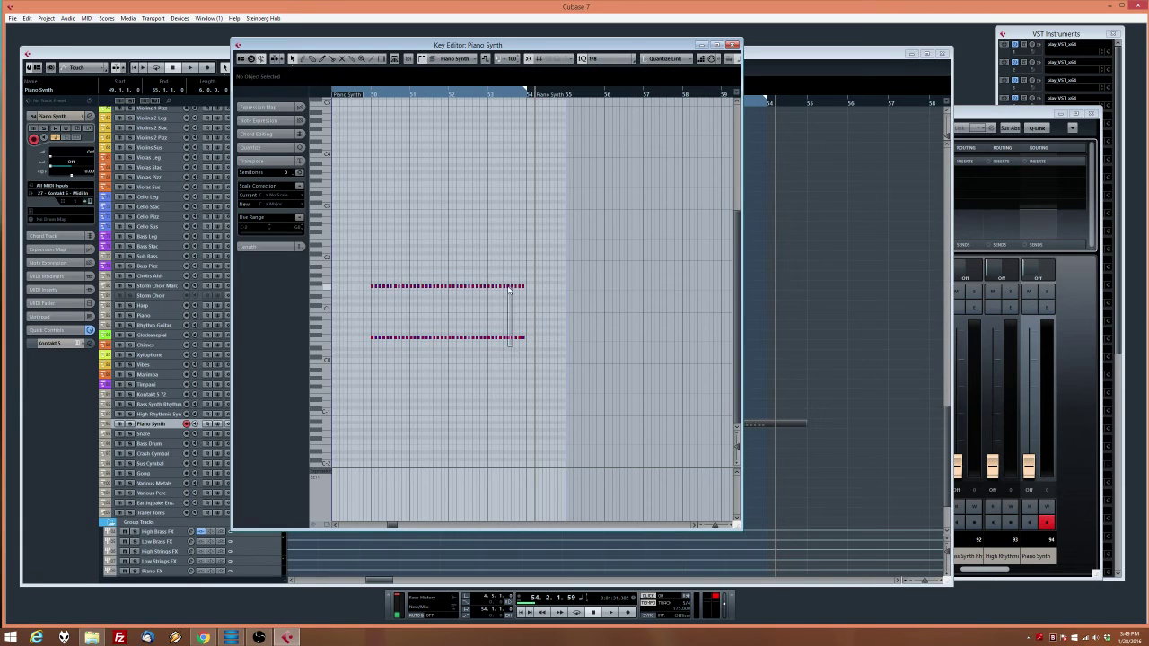
drag(508, 288, 521, 339)
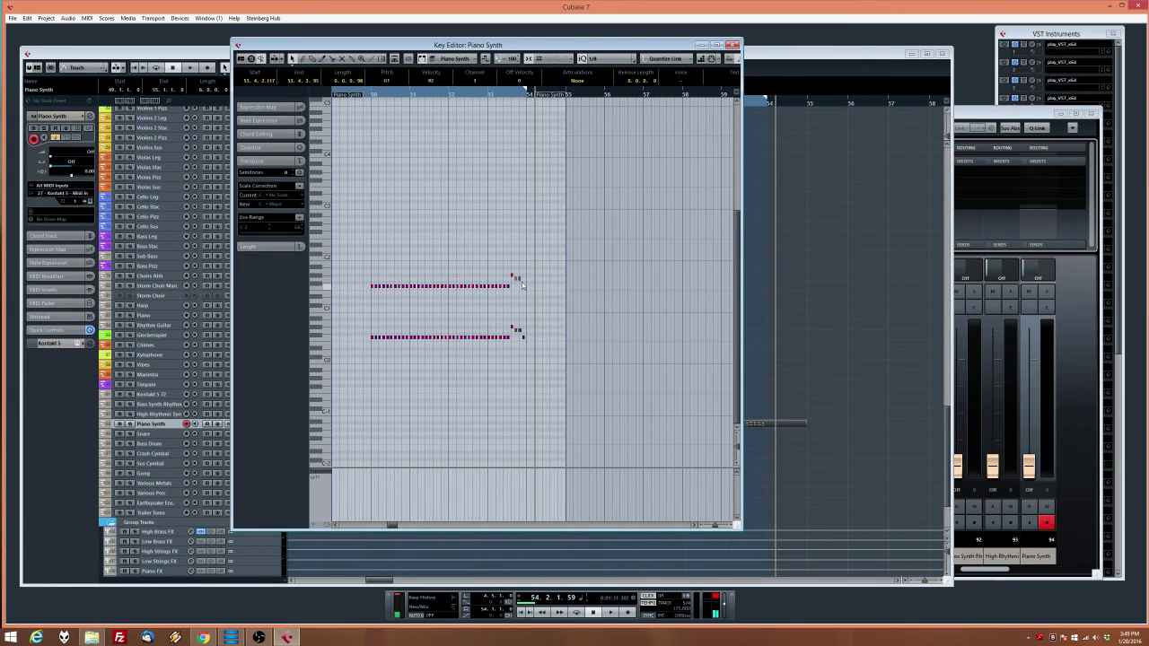
drag(521, 270, 518, 301)
drag(530, 351, 523, 303)
key(Down)
key(Down)
click(526, 358)
Lower the velocity of the notes between the accents in bars 50 to 52, and play the part from bar 50
key(h)
key(h)
key(h)
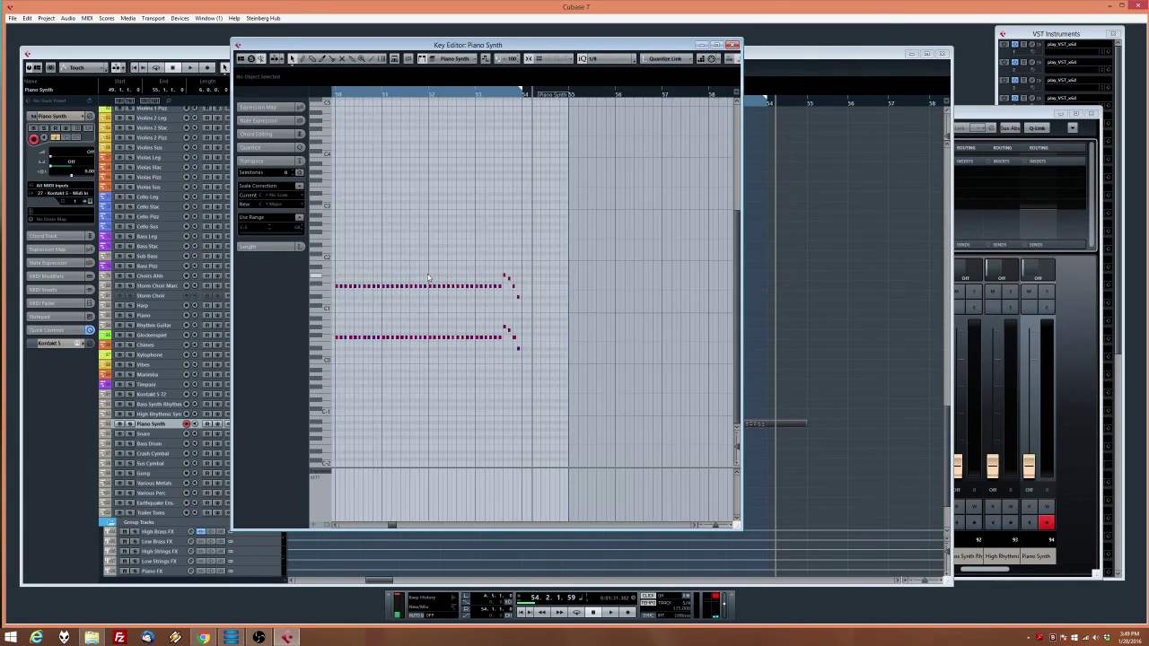
scroll(422, 252, left, 2)
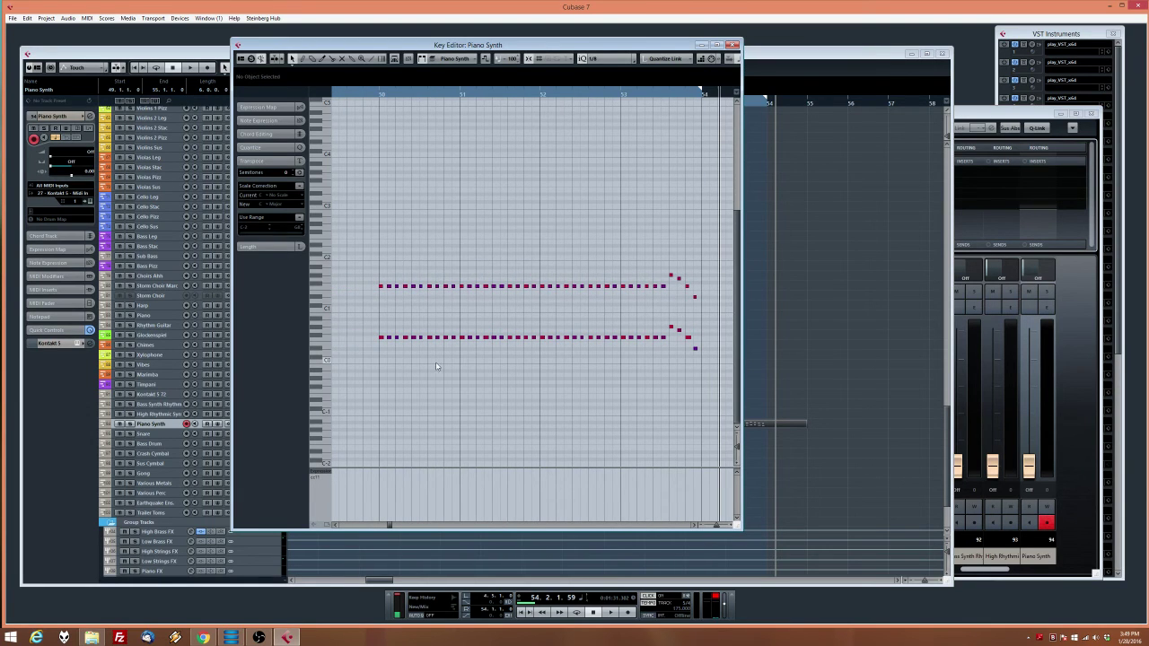
click(451, 285)
drag(455, 270, 456, 367)
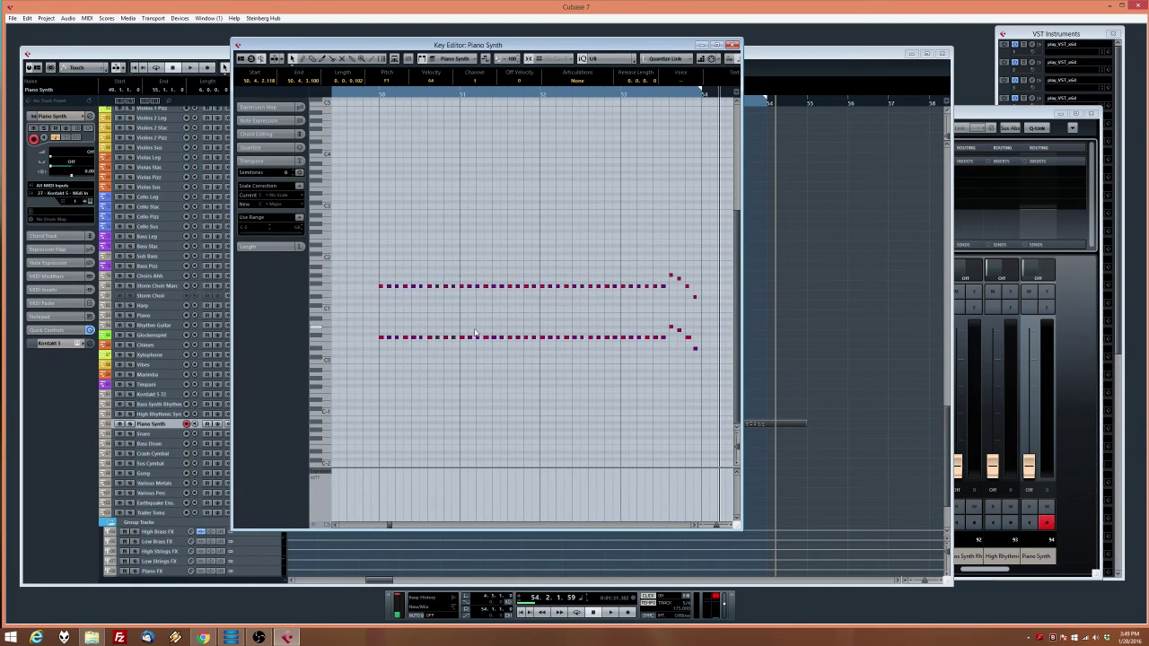
drag(518, 344, 524, 287)
drag(537, 337, 617, 353)
click(381, 101)
key(space)
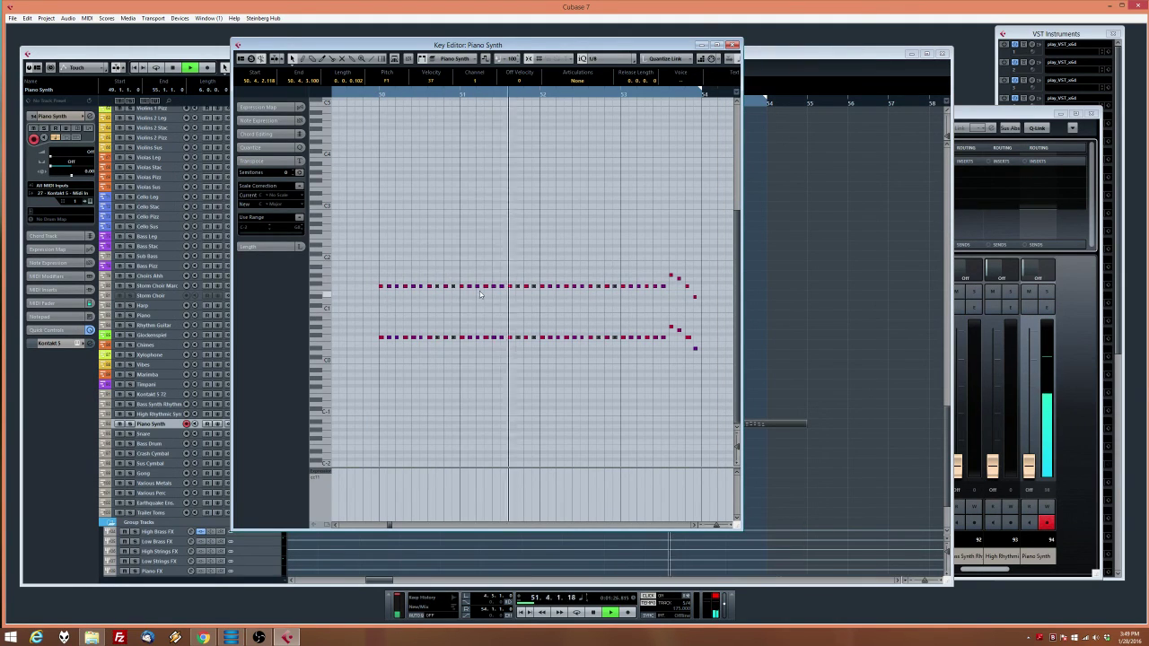
Show the velocity lane for the Piano Synth part and slightly reduce the note velocities from bar 50 onward
click(316, 477)
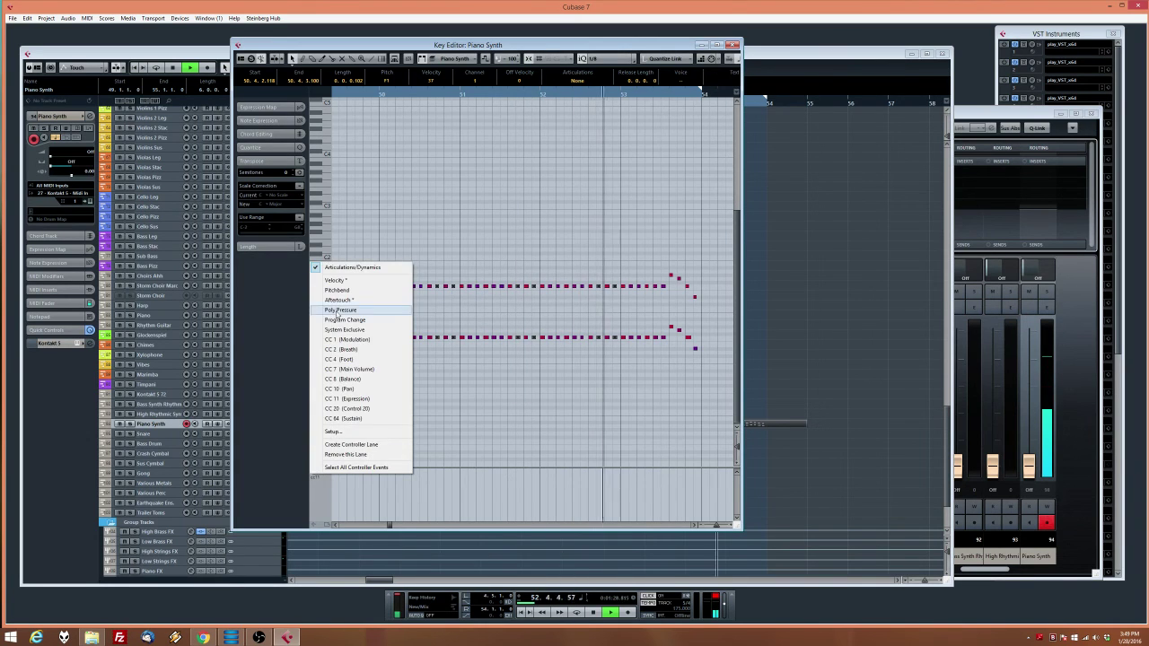
click(334, 280)
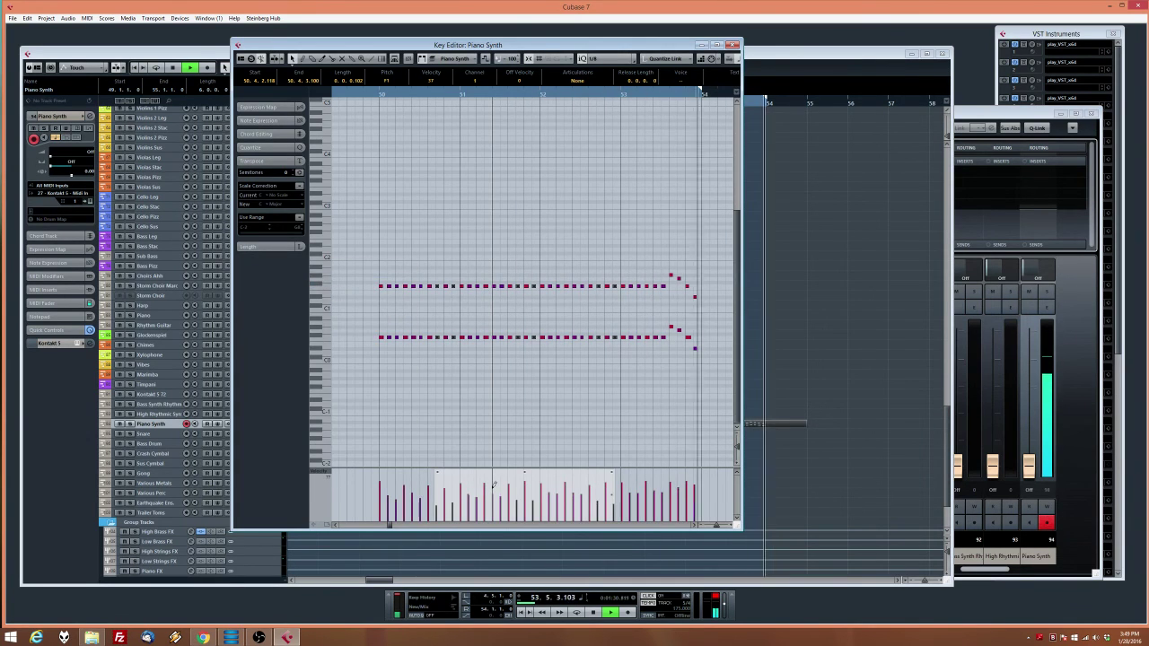
key(space)
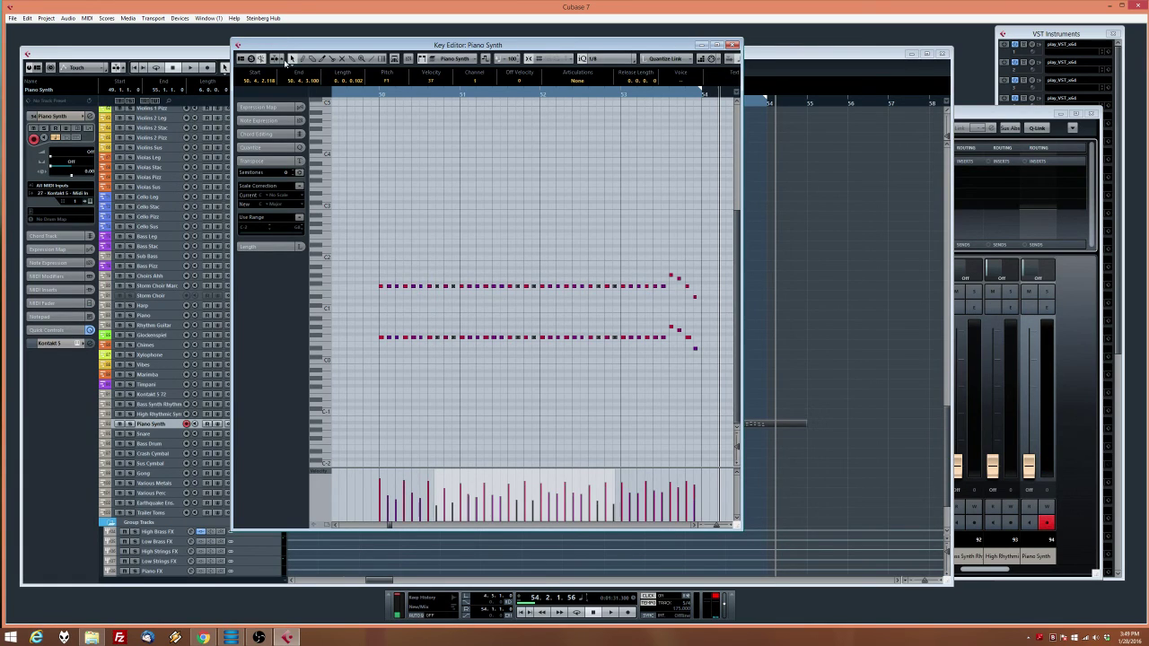
drag(364, 485, 626, 472)
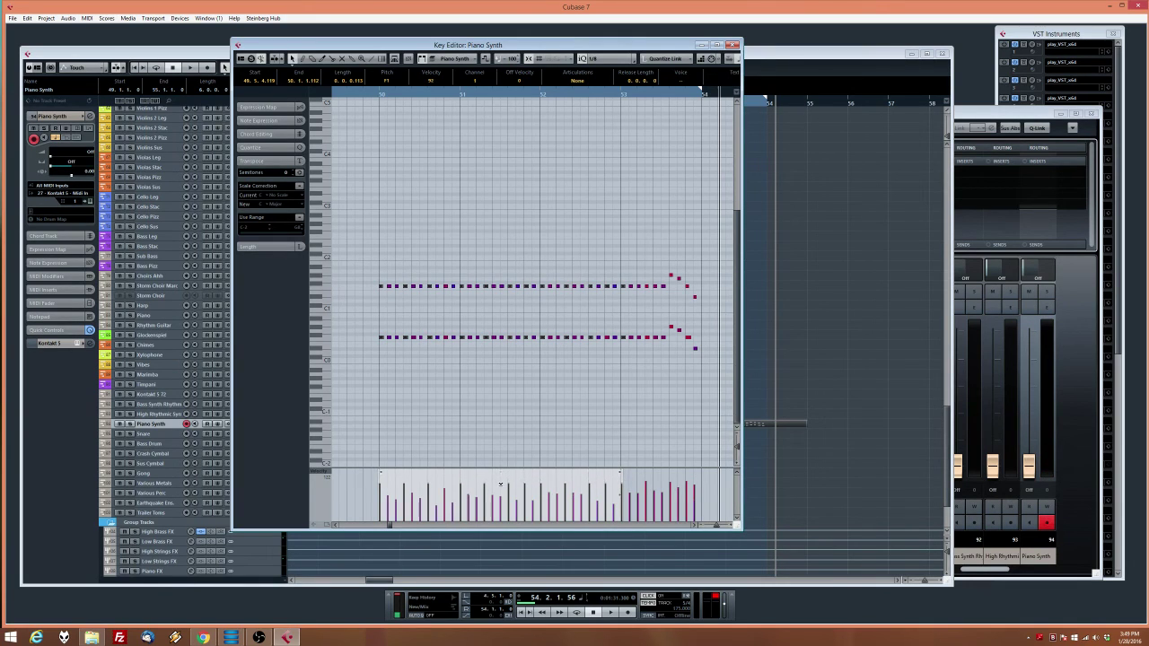
key(ctrl+a)
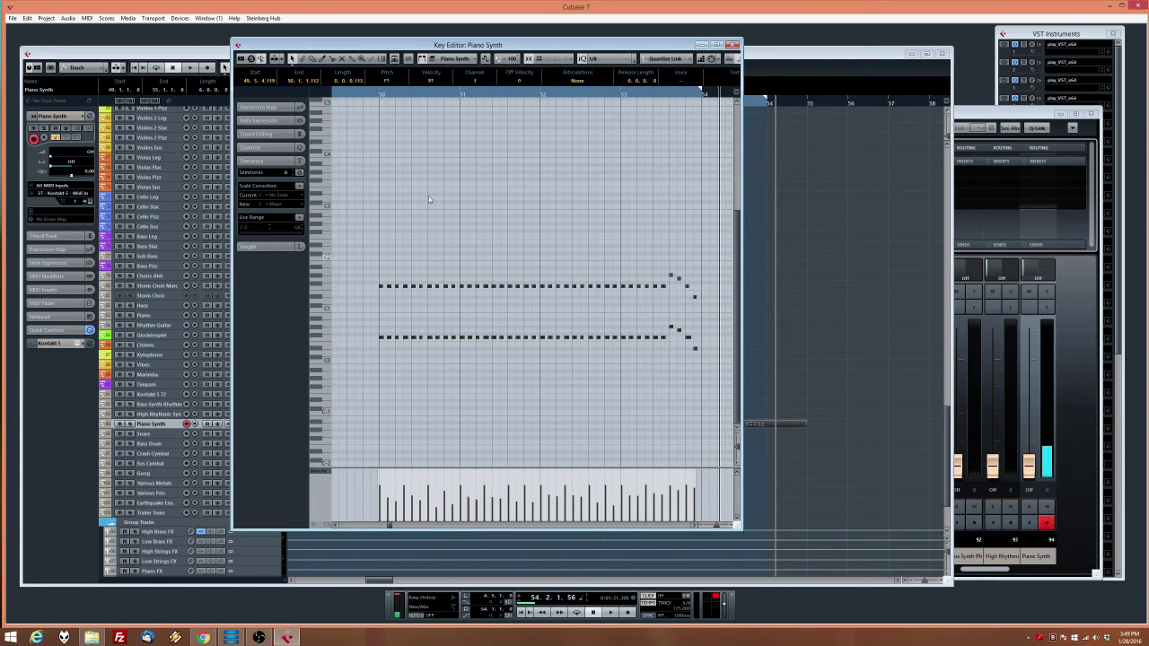
Play the edited Piano Synth part from about bar 50 to bar 54 and close the Key Editor
click(370, 96)
key(space)
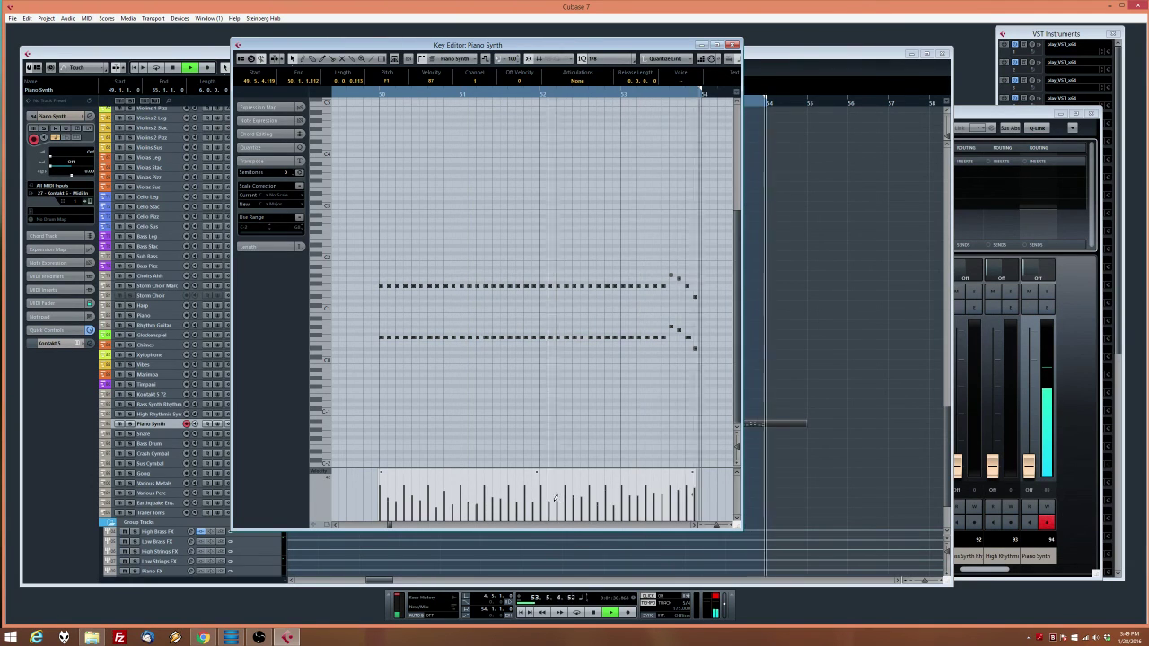
key(space)
click(733, 45)
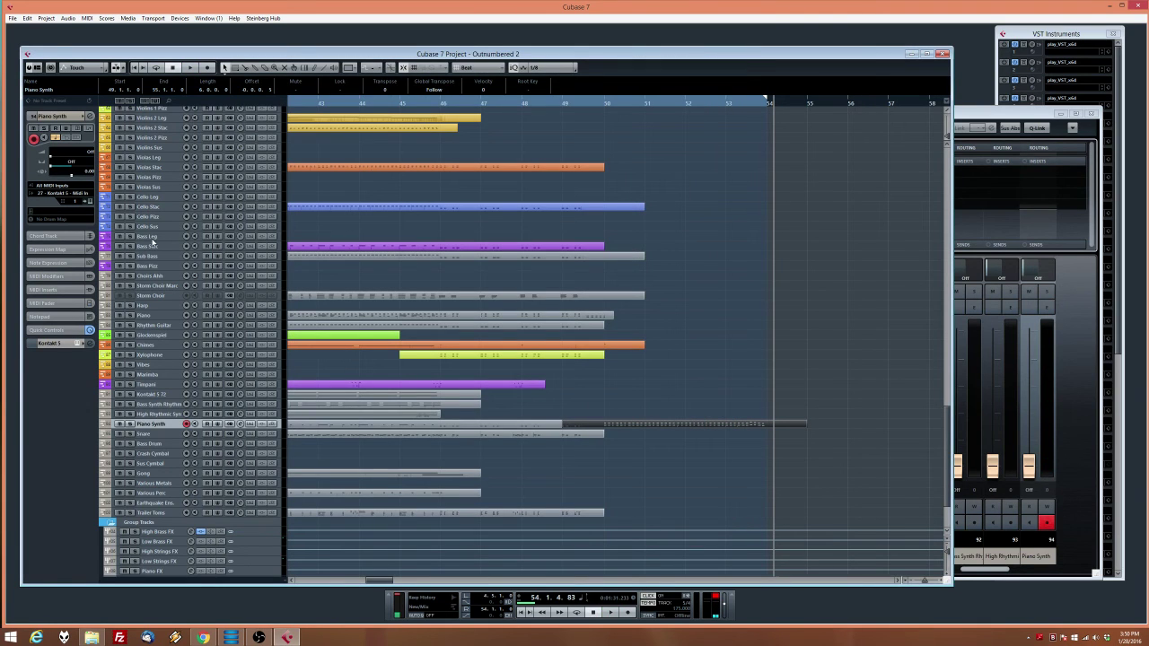
Record a sustained part on the Piano track up to bar 54, starting playback just before bar 49
click(153, 242)
click(165, 334)
click(166, 316)
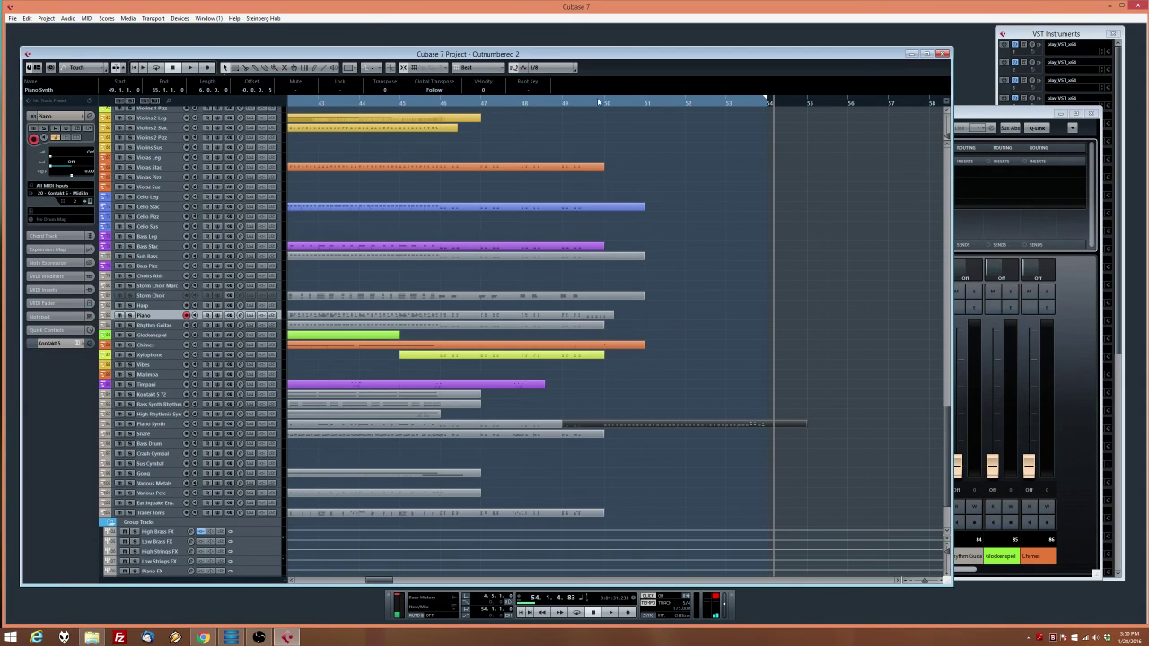
click(633, 104)
key(space)
key(space)
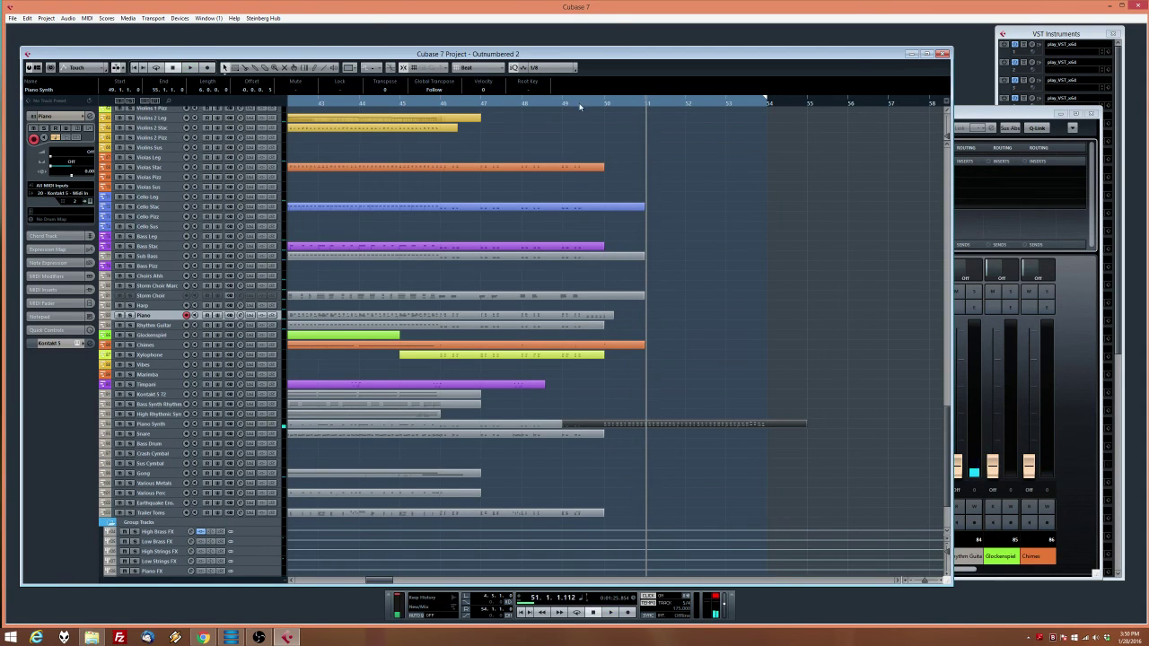
click(553, 103)
key(space)
click(627, 612)
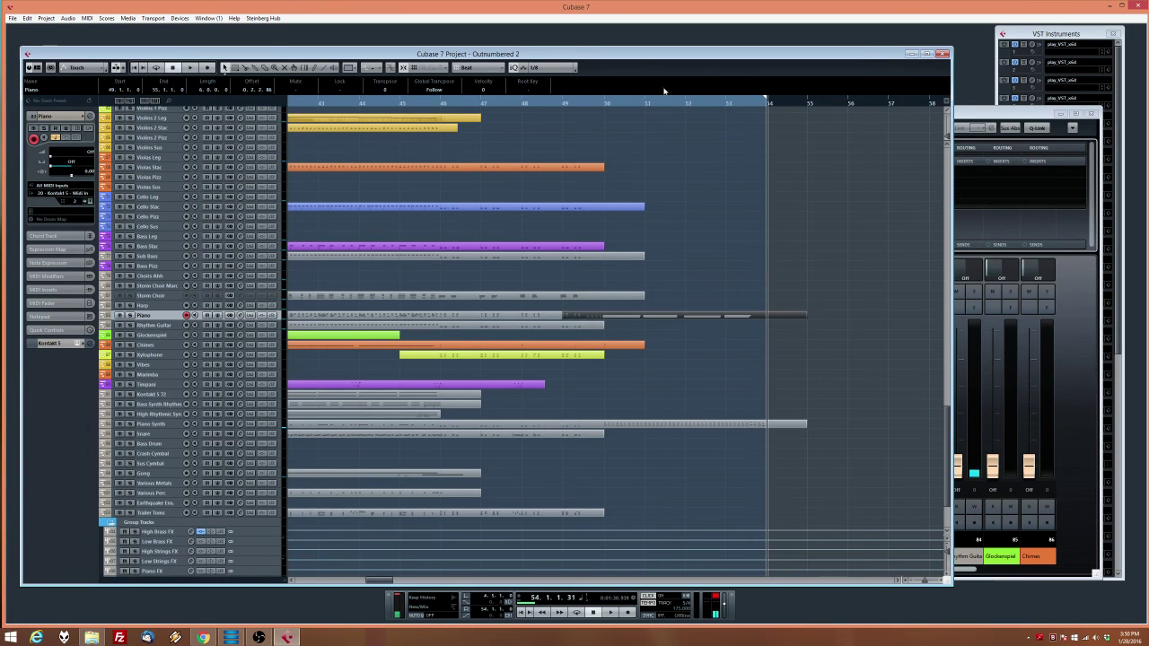
Play from about bar 49 with cycle enabled, and set the quantize value to 1/1 with the new Piano part selected
click(642, 109)
click(570, 104)
key(KP_Divide)
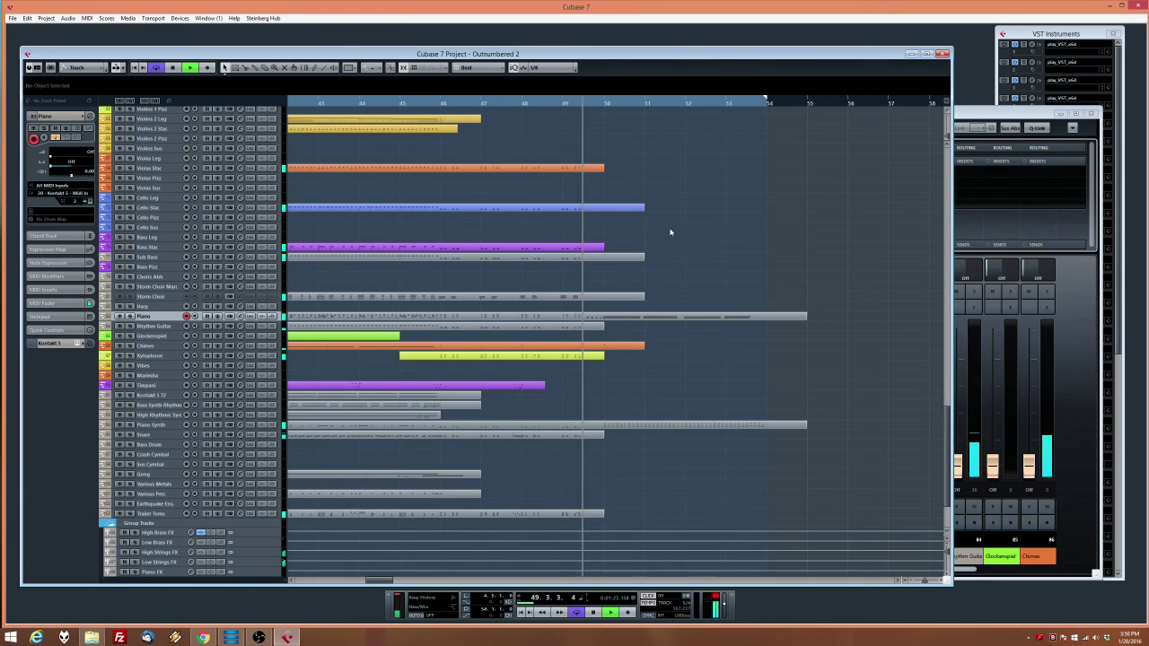
click(703, 317)
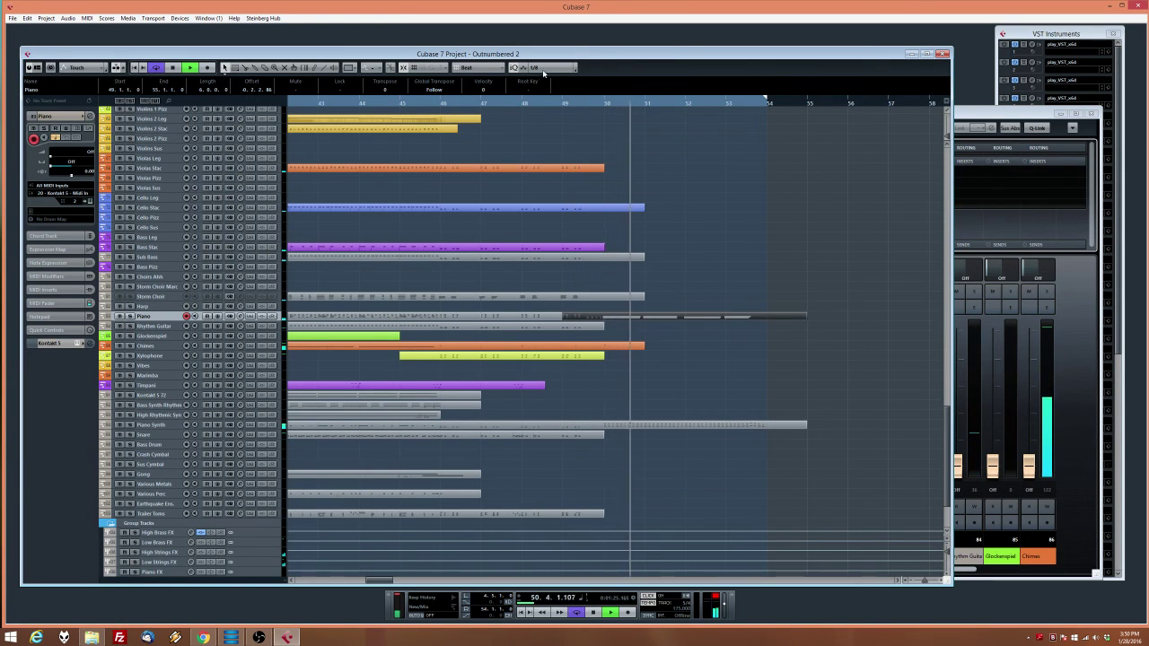
click(546, 68)
click(547, 97)
click(544, 68)
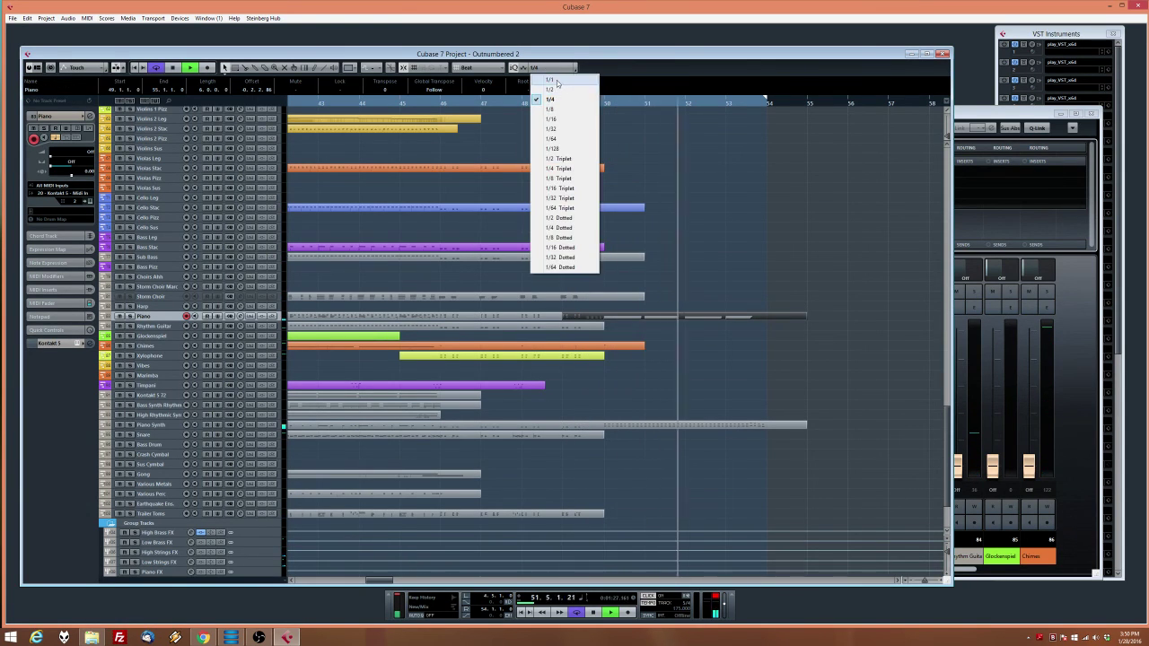
click(557, 81)
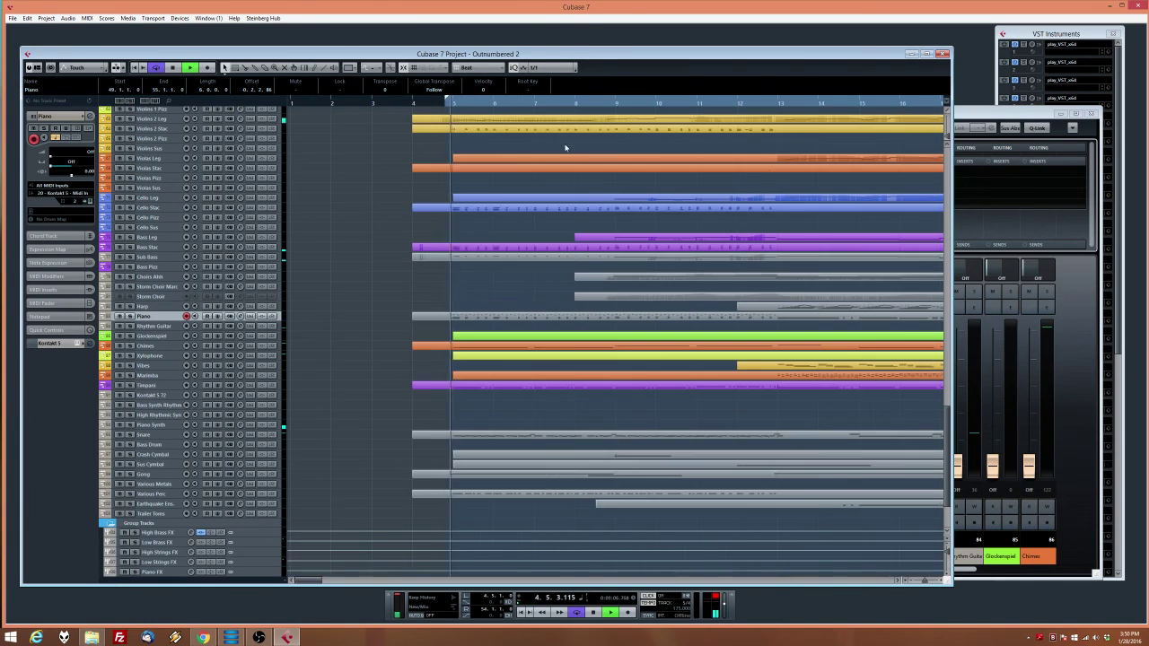
Set the cycle start to bar 5 and play the arrangement from just before bar 49 to hear the new parts
drag(449, 117, 455, 116)
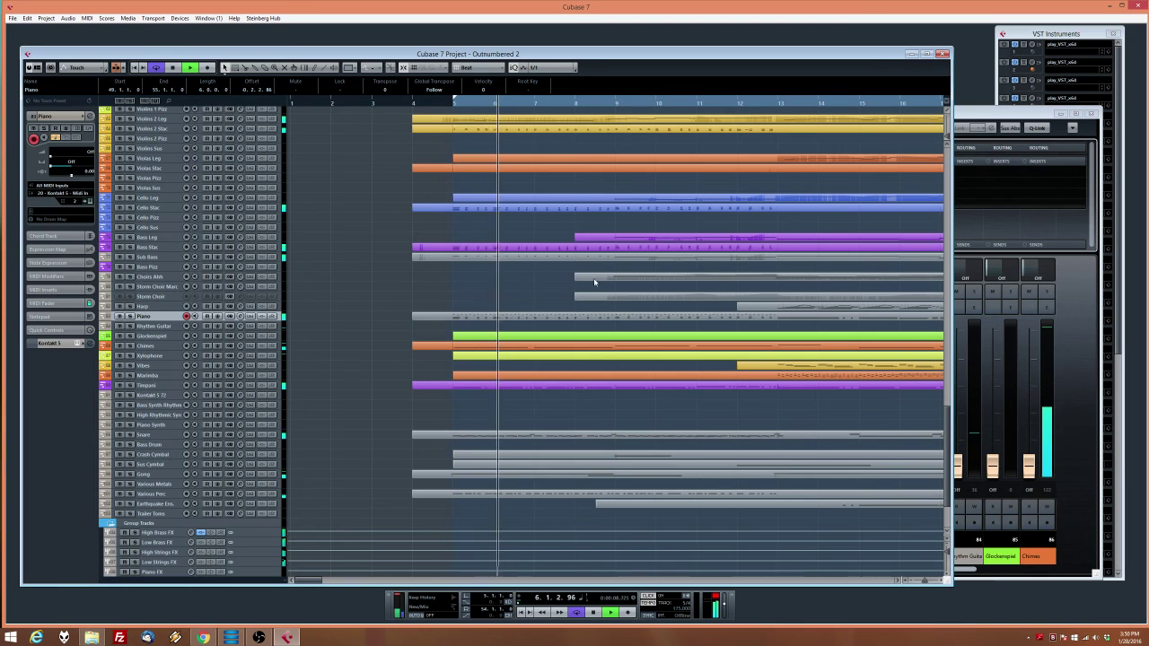
drag(696, 291, 973, 297)
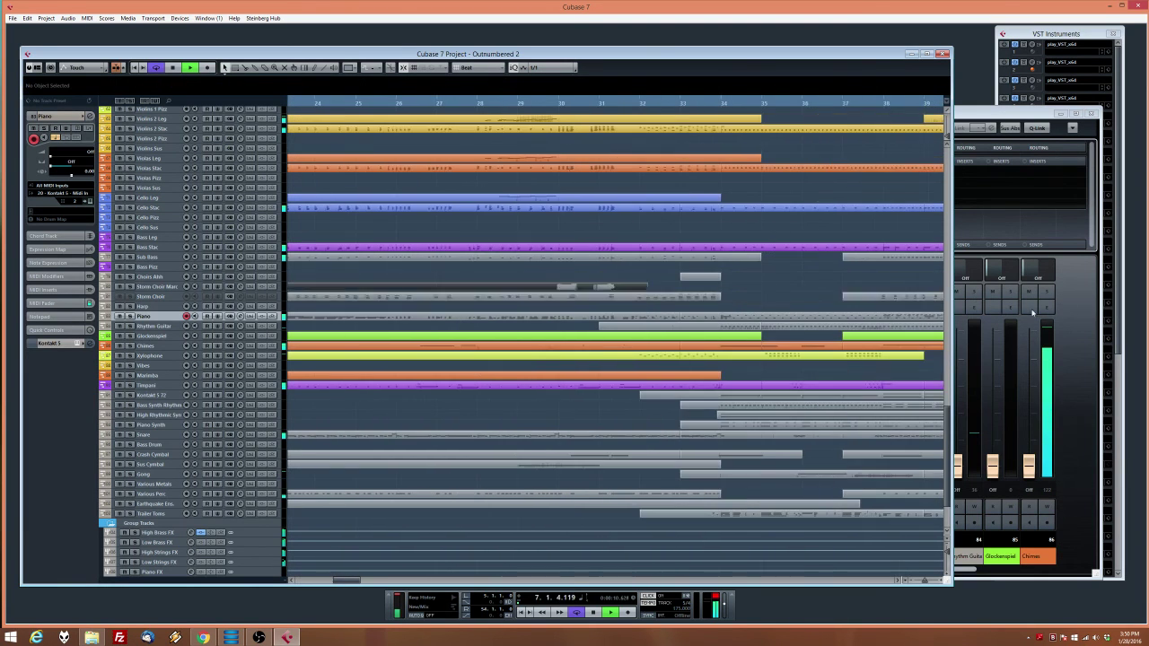
click(867, 300)
drag(857, 409, 488, 425)
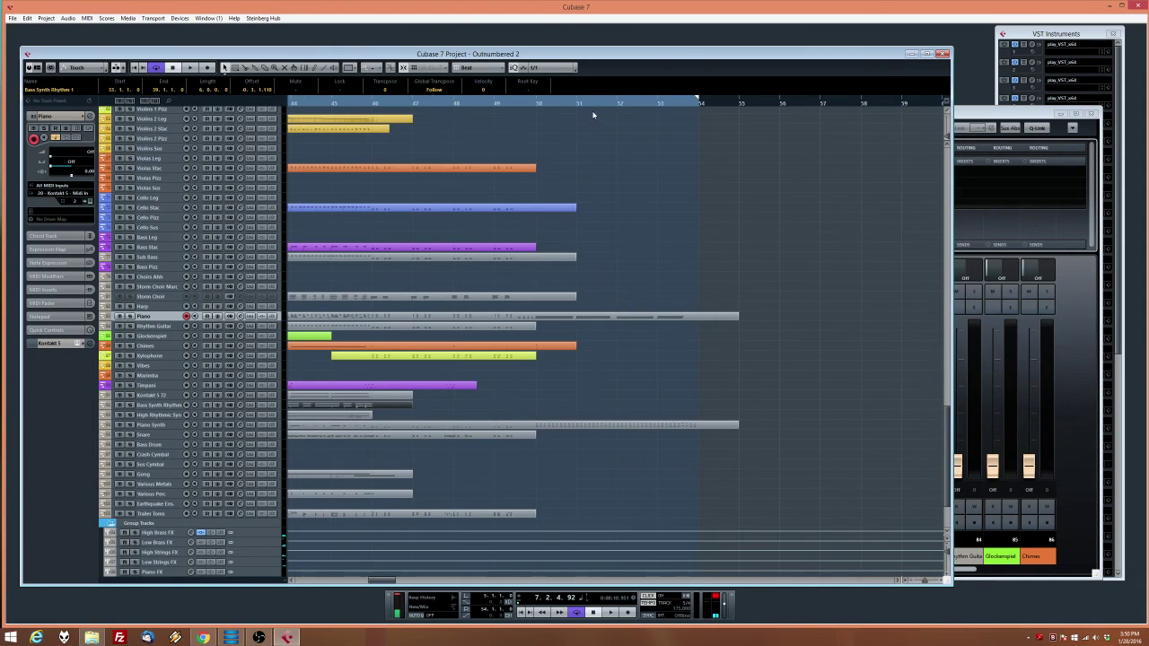
key(space)
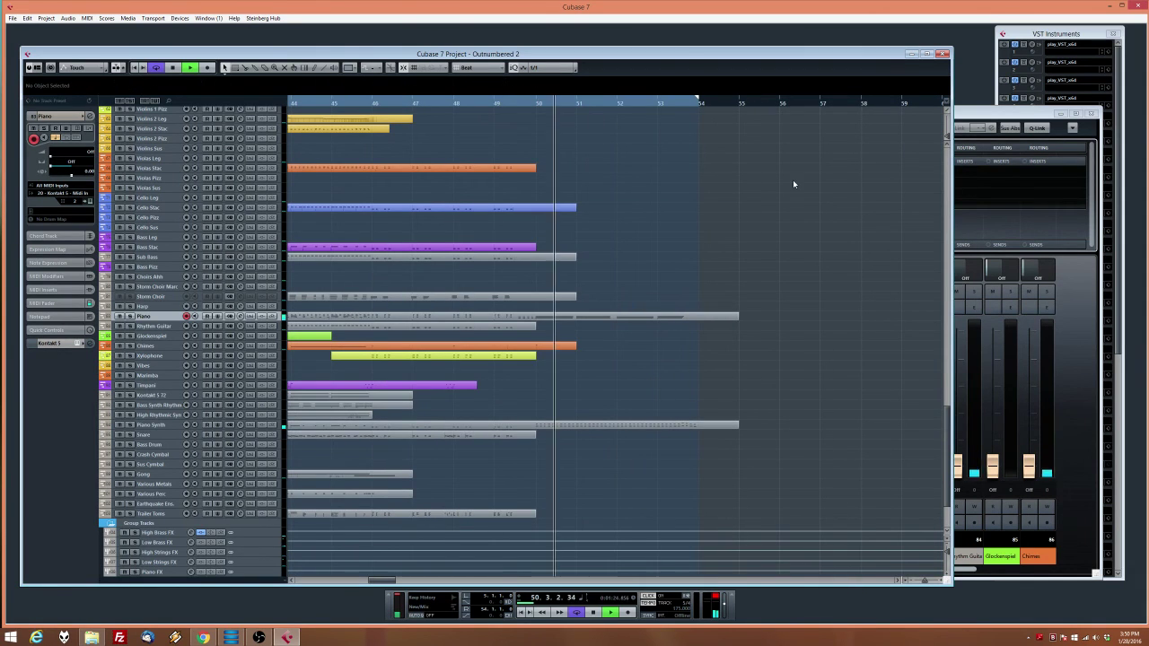
click(488, 103)
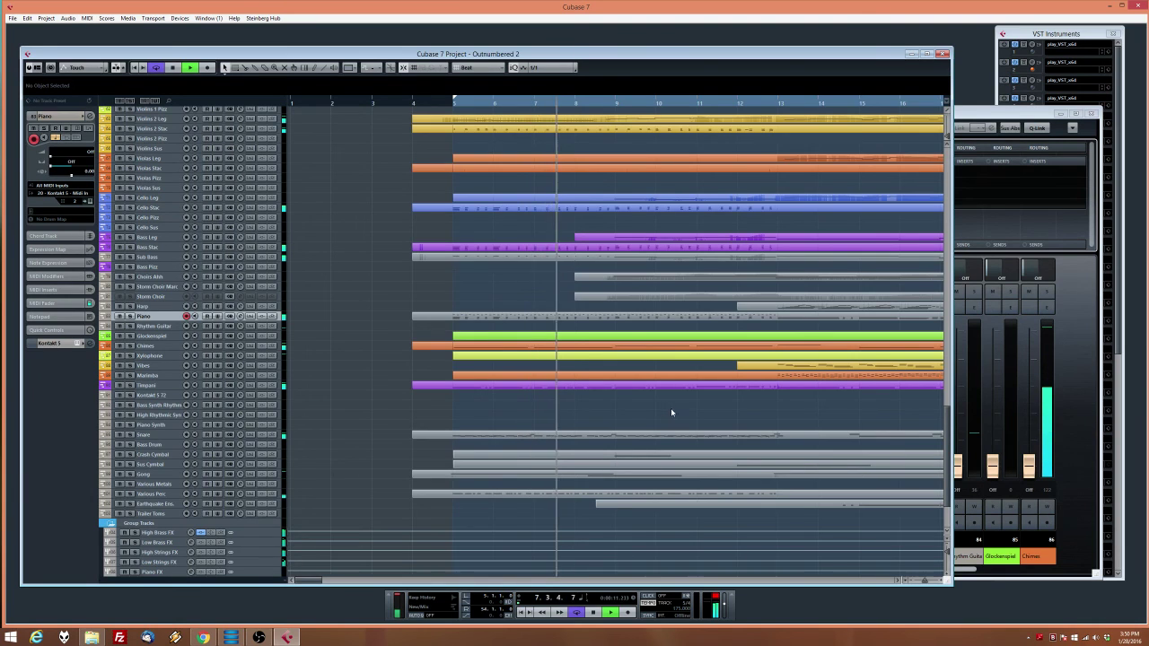
Look over the instrument parts across the orchestral tracks in the opening bars 5 to 16 while the arrangement plays
scroll(670, 408, up, 3)
scroll(674, 387, up, 4)
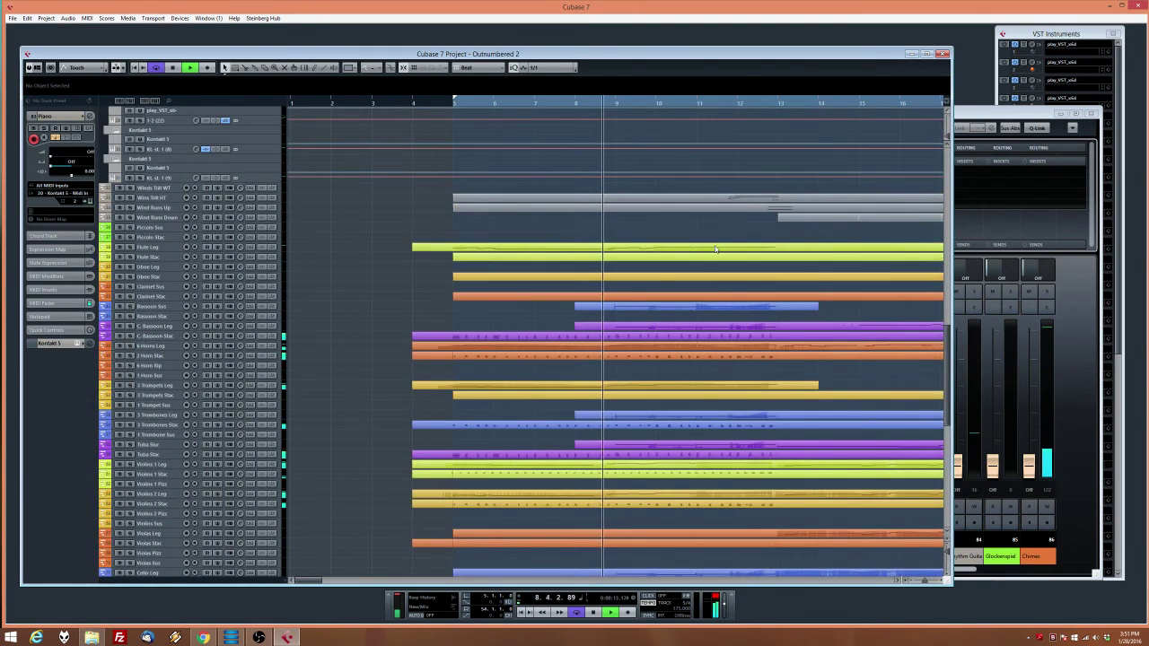
scroll(729, 485, down, 6)
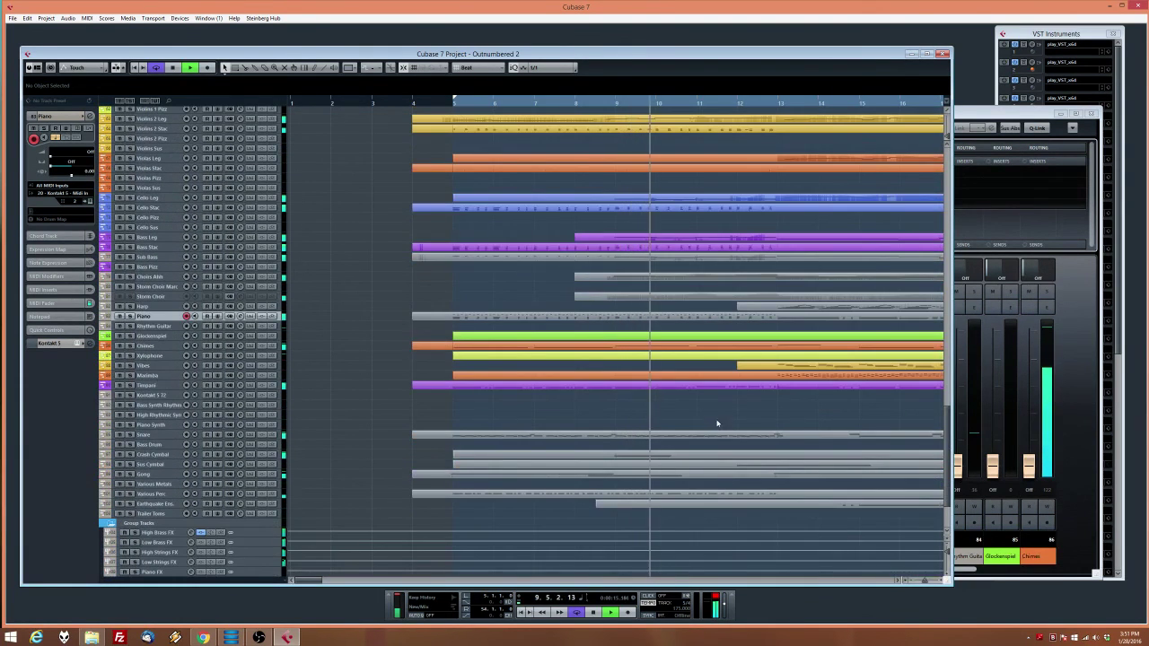
scroll(717, 409, up, 4)
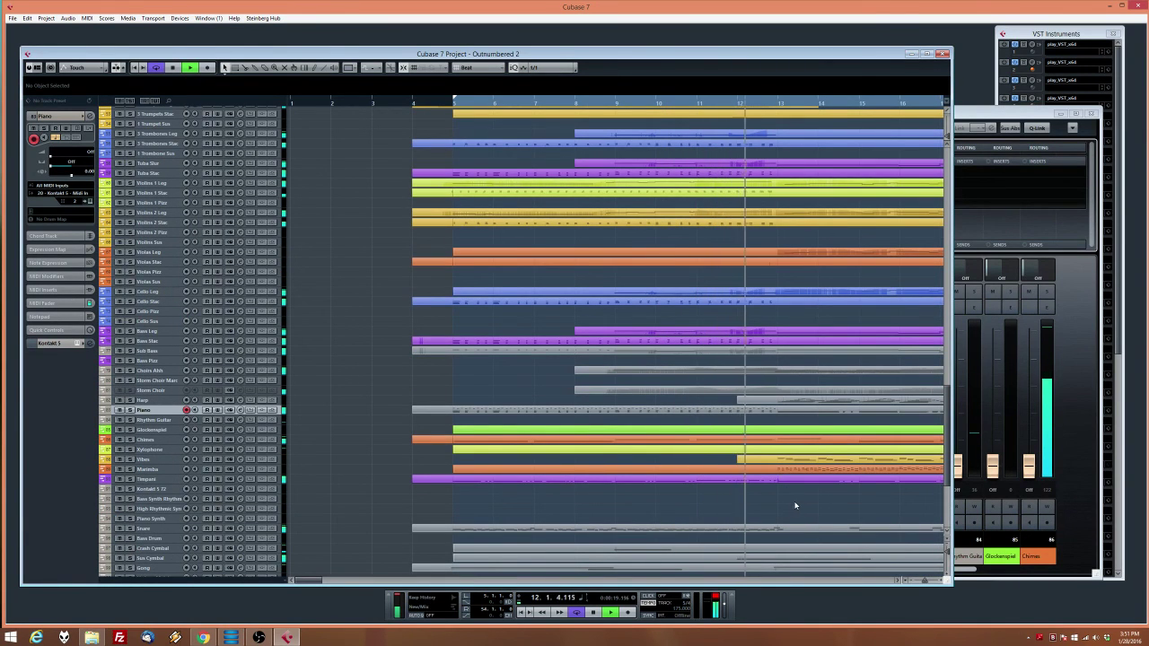
drag(793, 501, 884, 504)
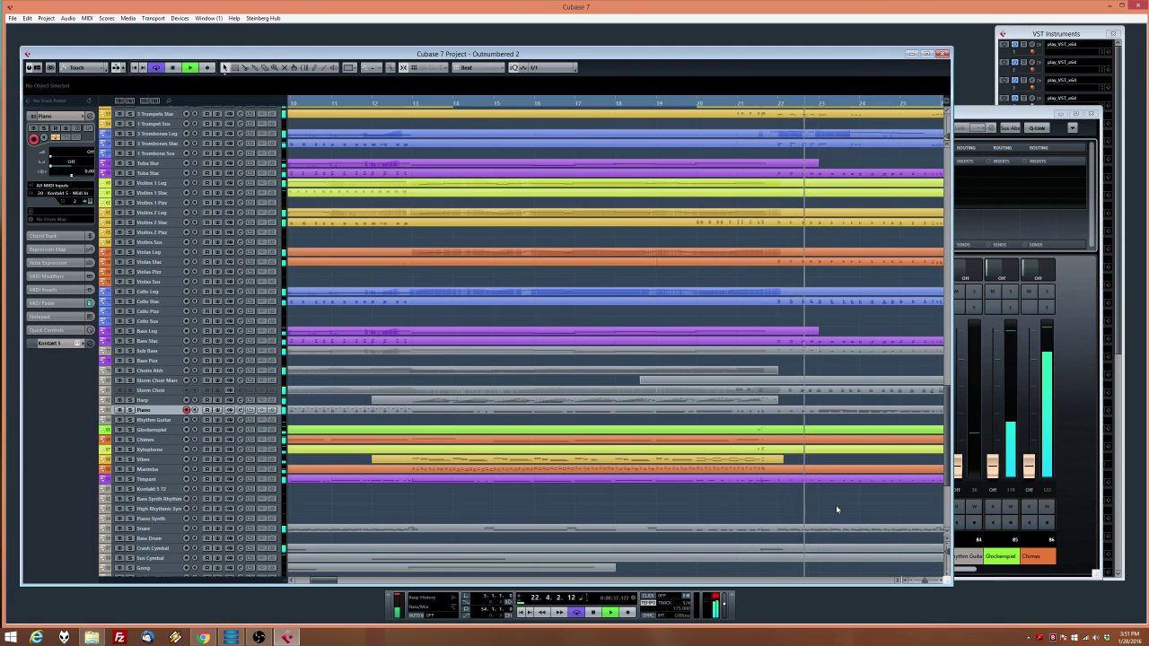
drag(836, 505, 673, 520)
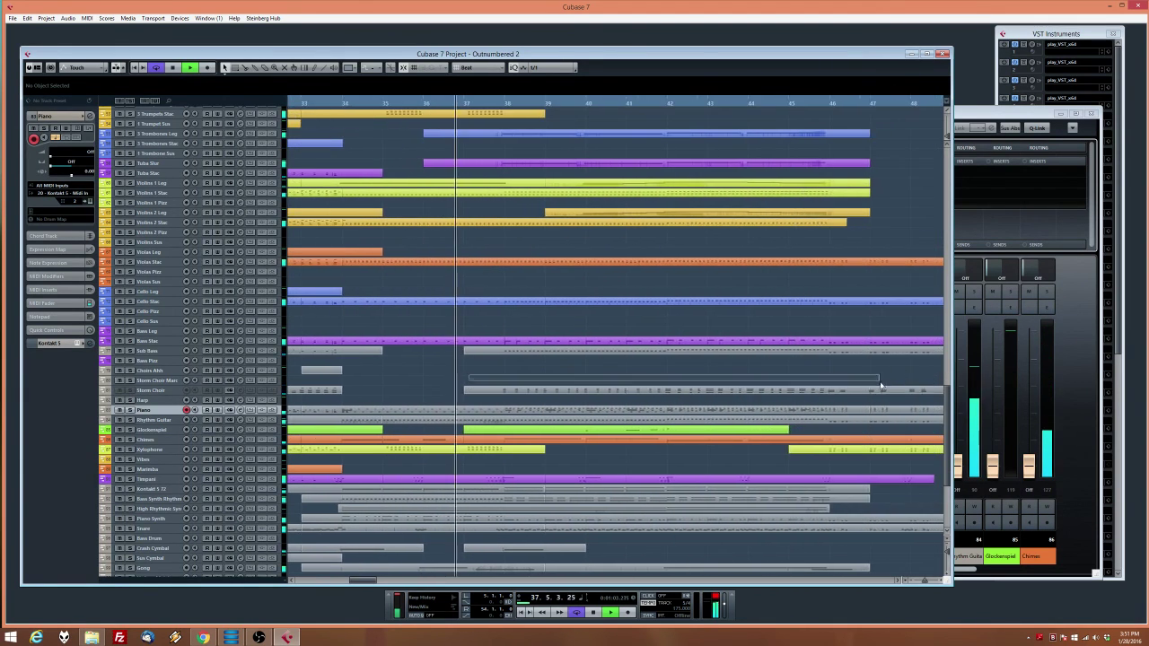
drag(839, 371, 840, 372)
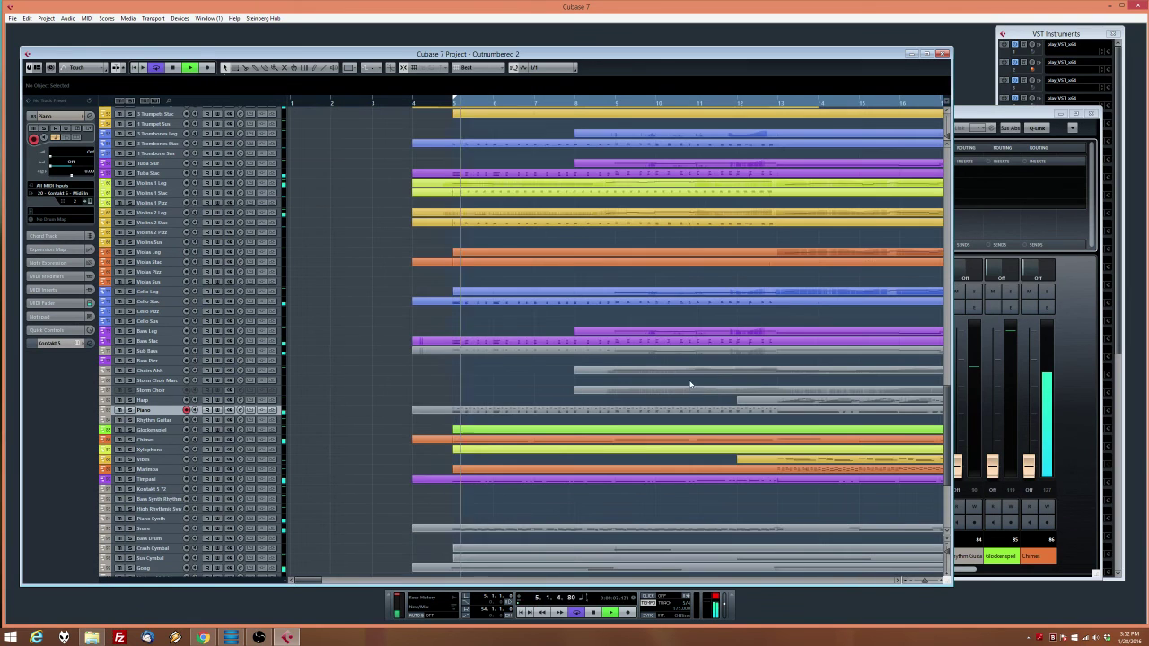
drag(754, 516, 881, 490)
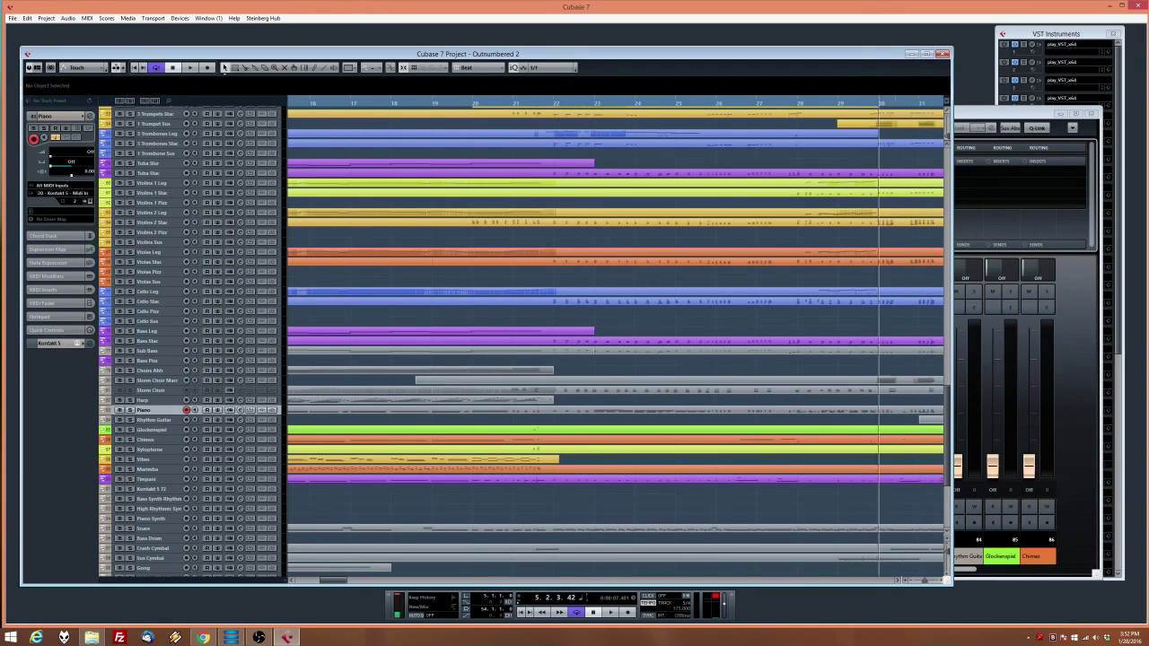
Import the BattleMusic audio file onto a new track starting at bar 58, in the empty section after the Piano part
drag(334, 582, 387, 581)
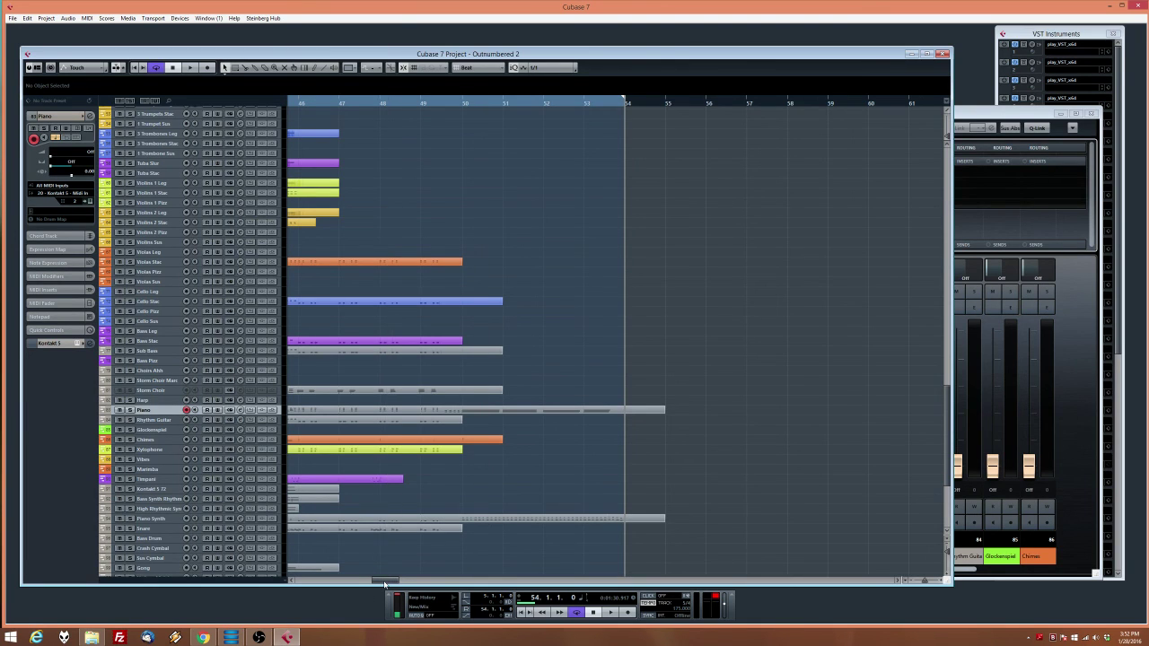
drag(384, 582, 396, 581)
scroll(625, 326, down, 2)
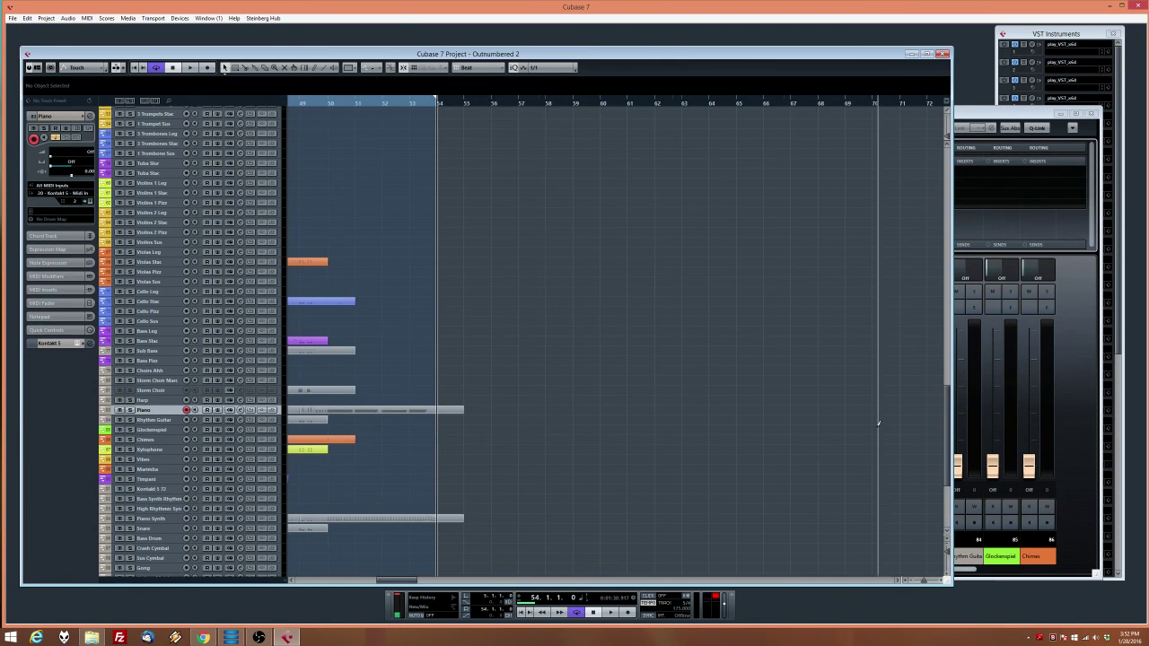
scroll(878, 423, down, 3)
scroll(799, 422, up, 1)
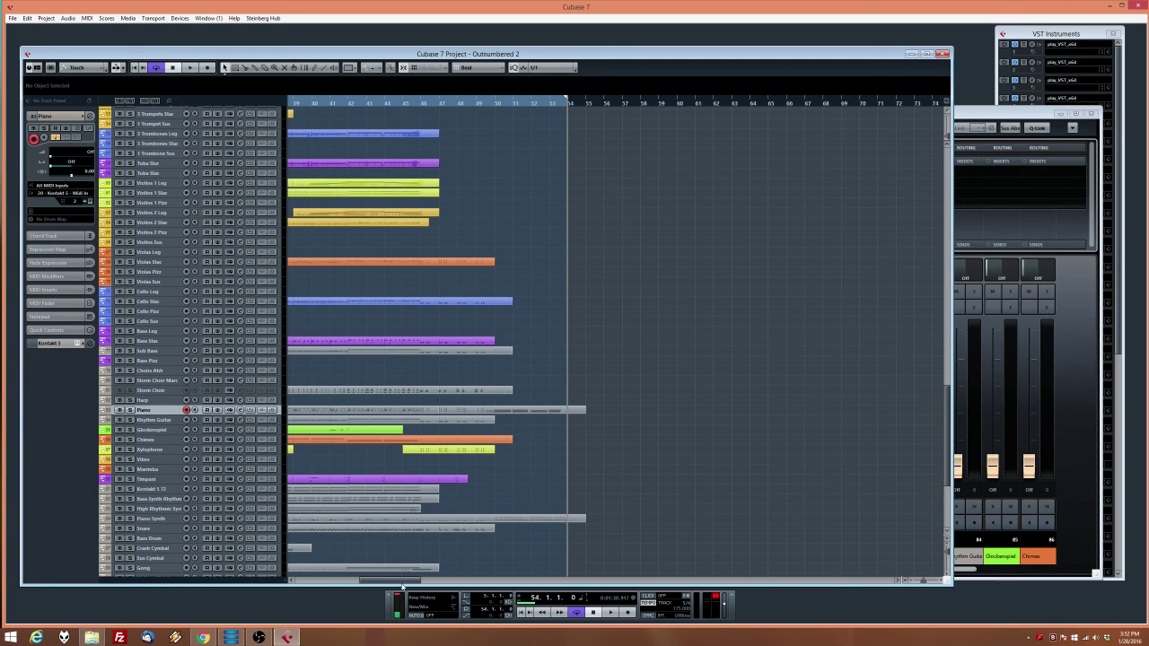
mouse_move(402, 588)
mouse_down()
mouse_move(449, 585)
mouse_move(416, 585)
mouse_up()
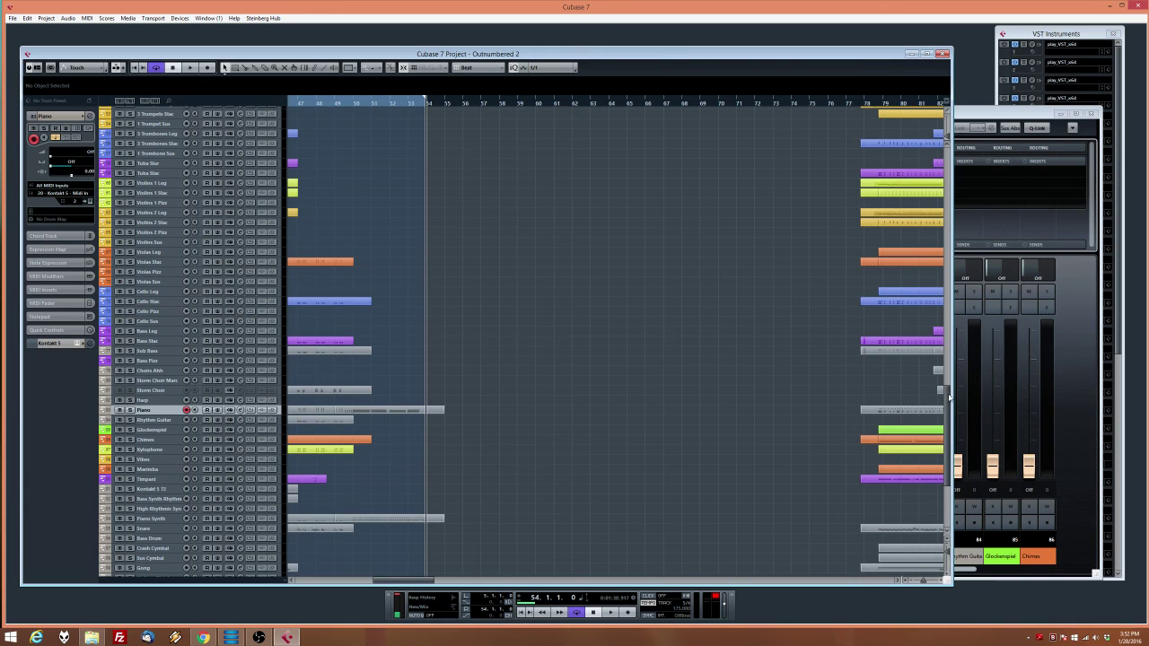
scroll(949, 399, down, 5)
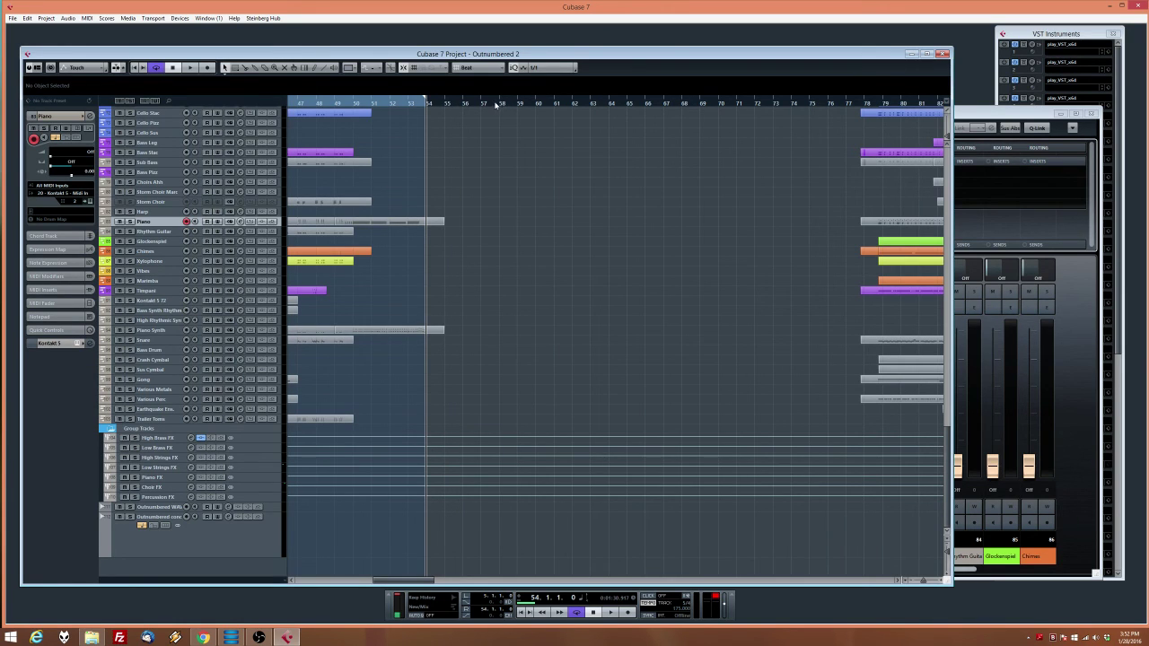
click(499, 104)
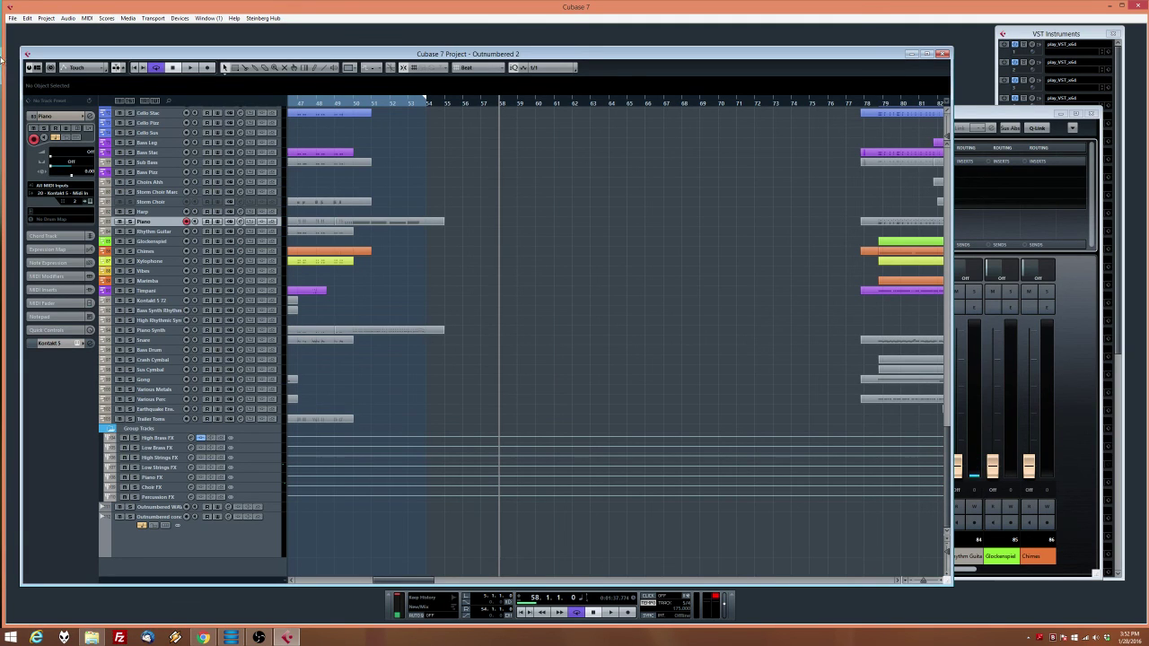
click(11, 18)
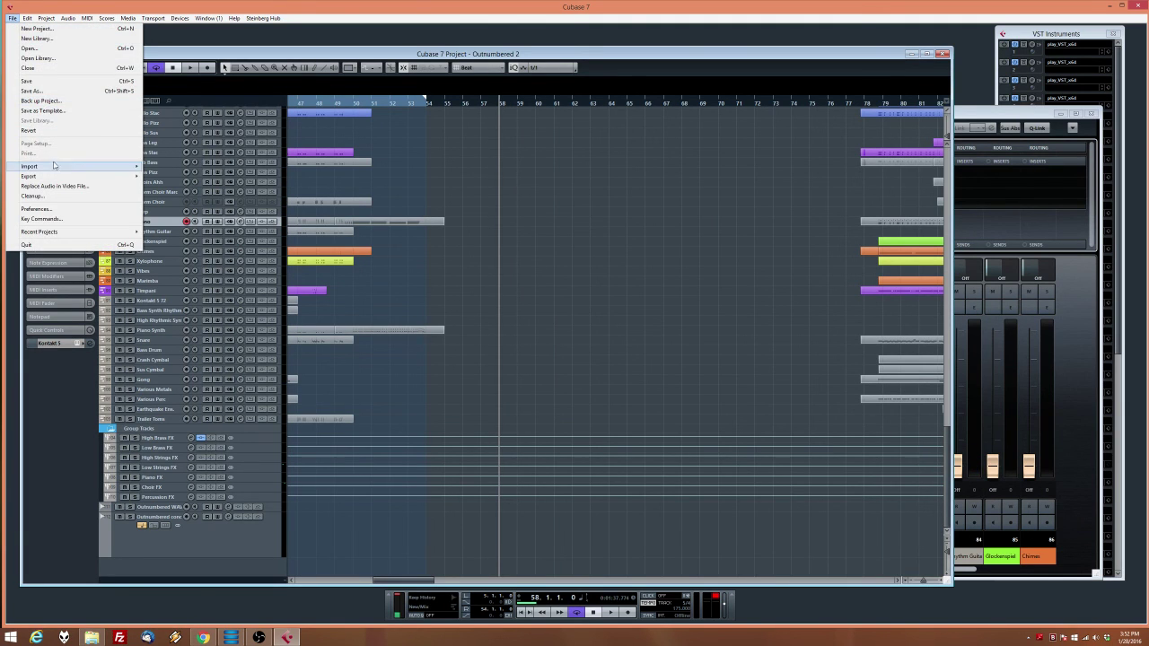
click(161, 167)
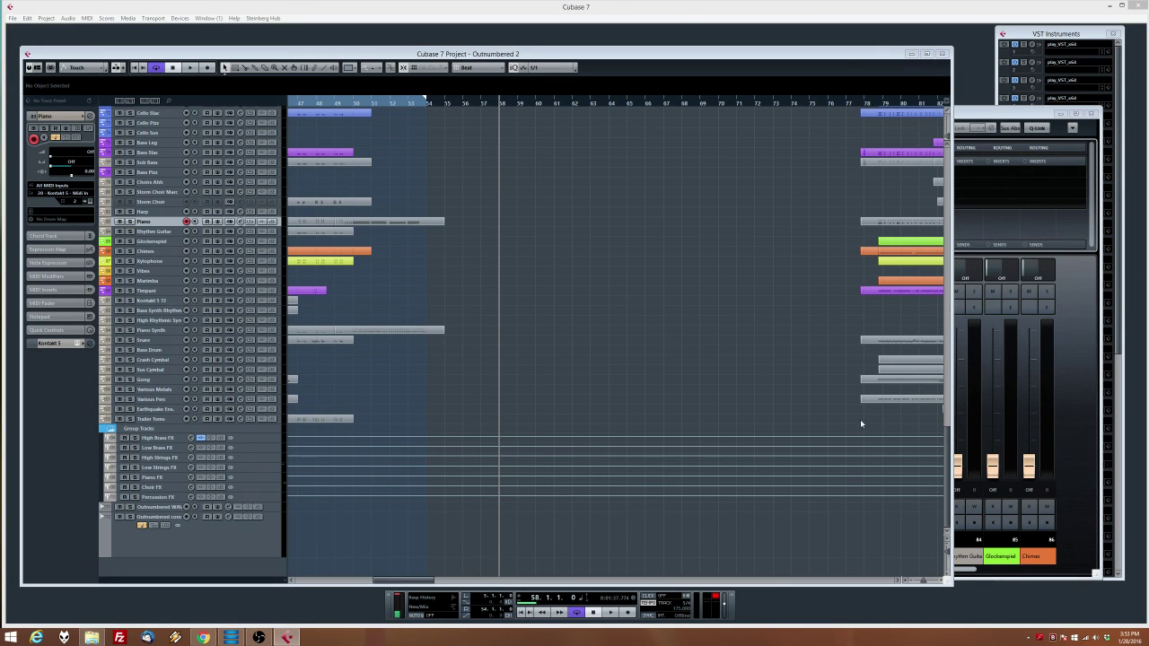
scroll(680, 502, down, 1)
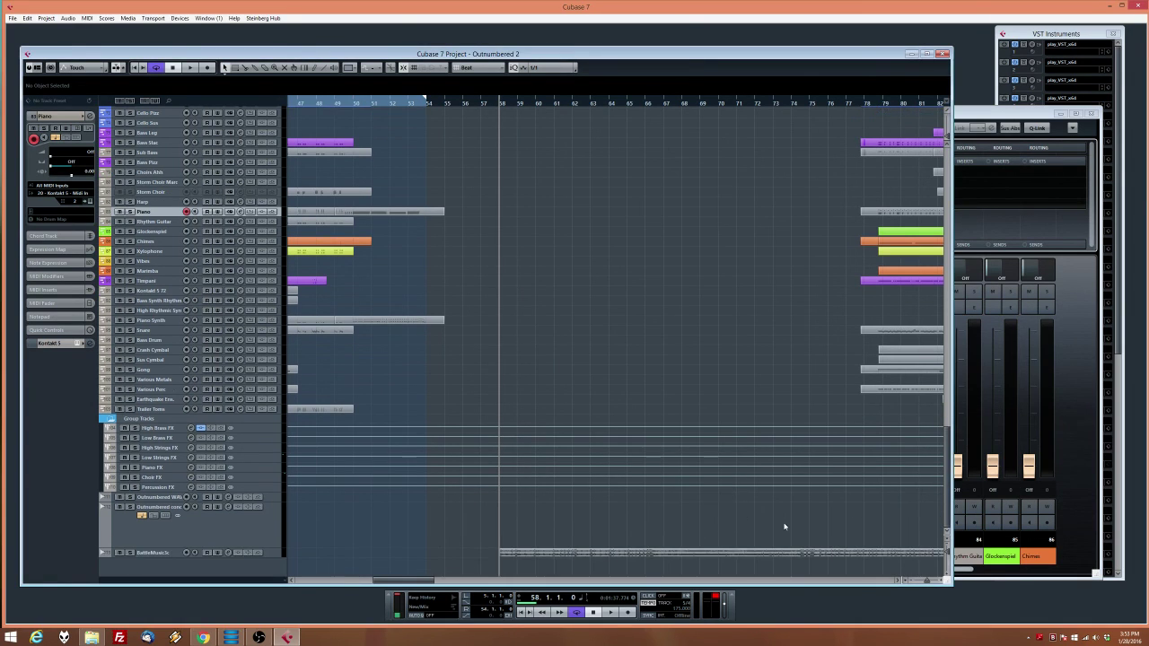
Check the BattleMusic and Stereo Out channels in the mixer, and play the imported audio briefly from bar 58
scroll(783, 527, right, 5)
drag(970, 568, 1144, 571)
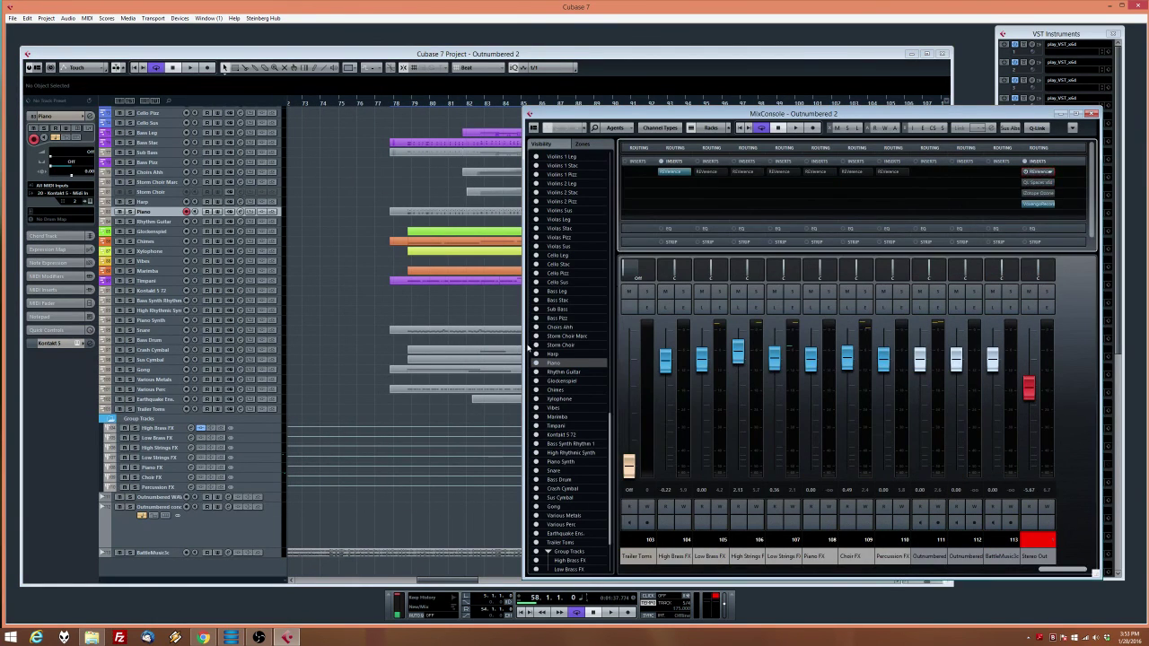
click(374, 526)
scroll(386, 547, left, 3)
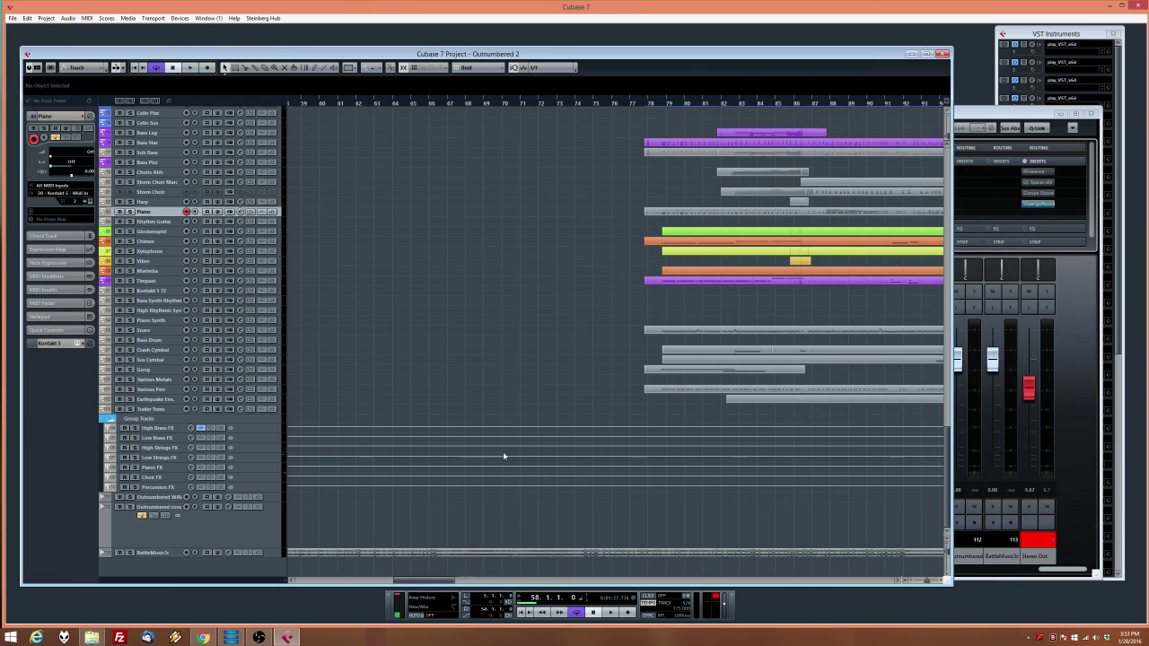
scroll(385, 541, left, 3)
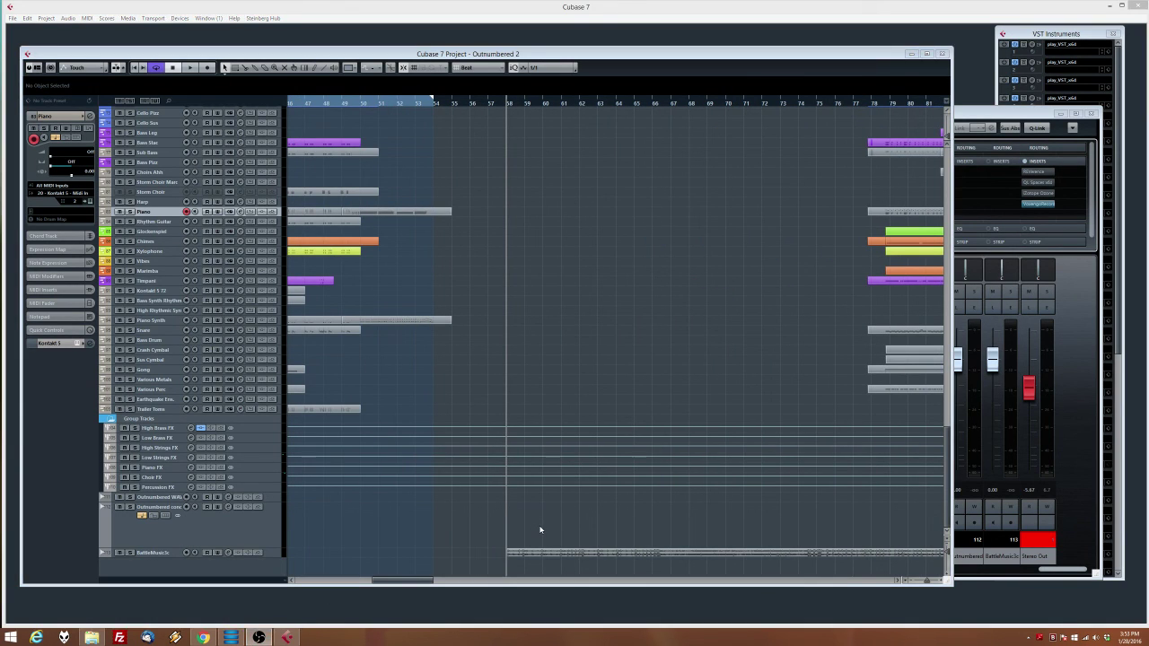
key(space)
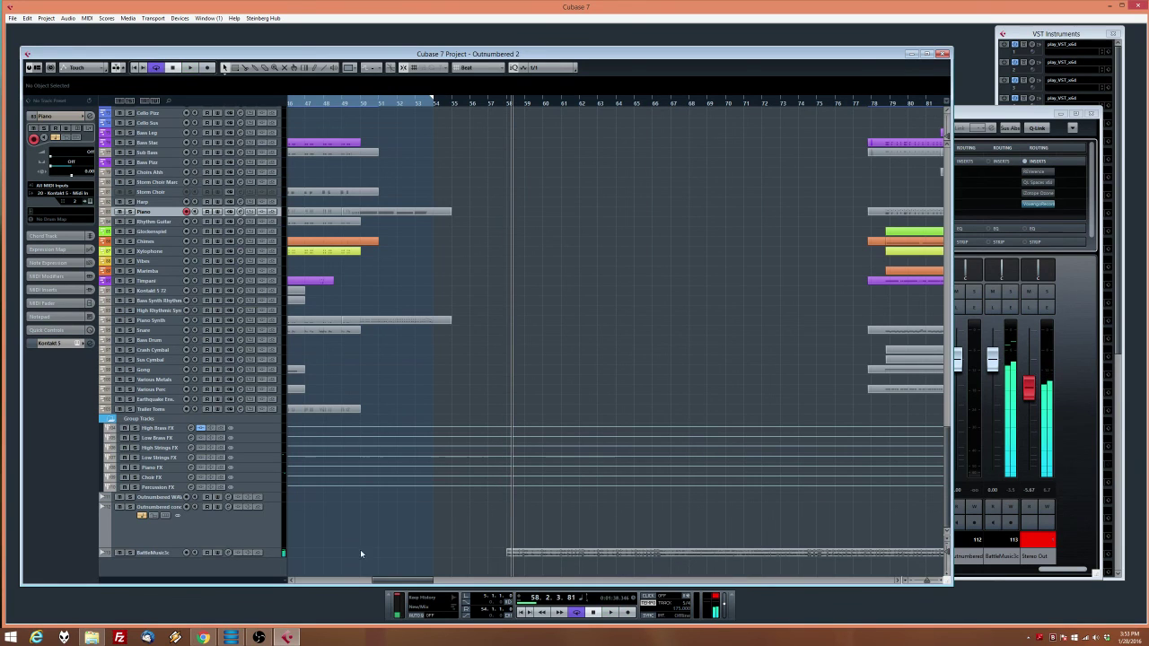
Increase the height of the BattleMusic track to show its waveform, and select its audio clip
click(154, 553)
drag(154, 556, 154, 586)
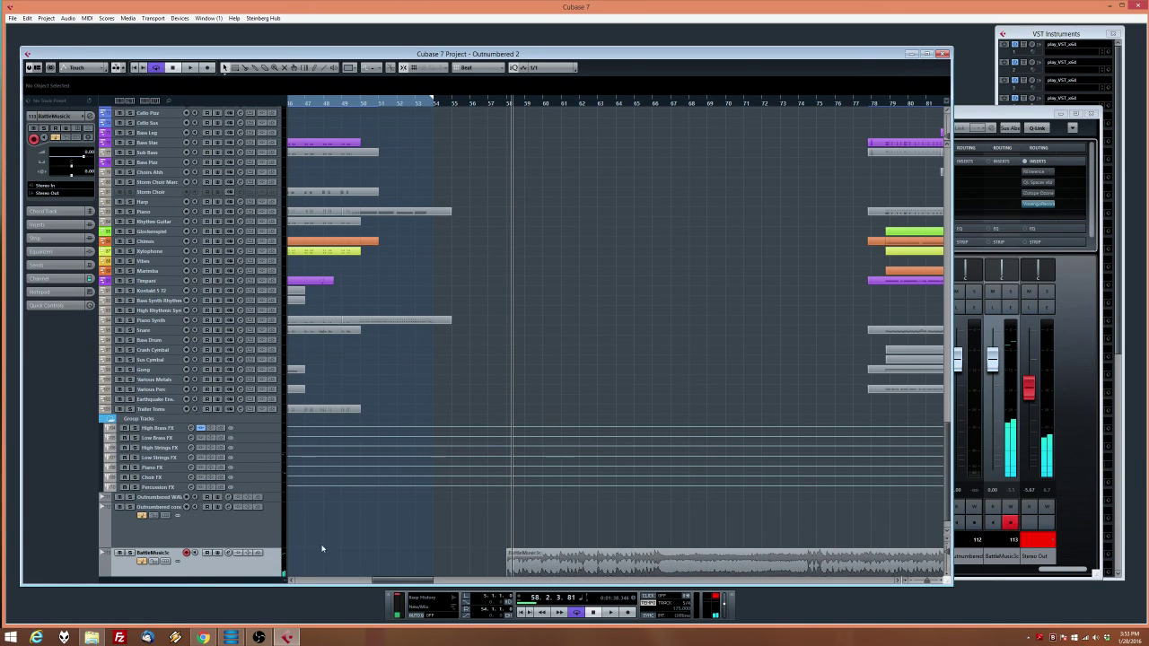
click(695, 567)
key(g)
key(g)
key(g)
key(g)
key(g)
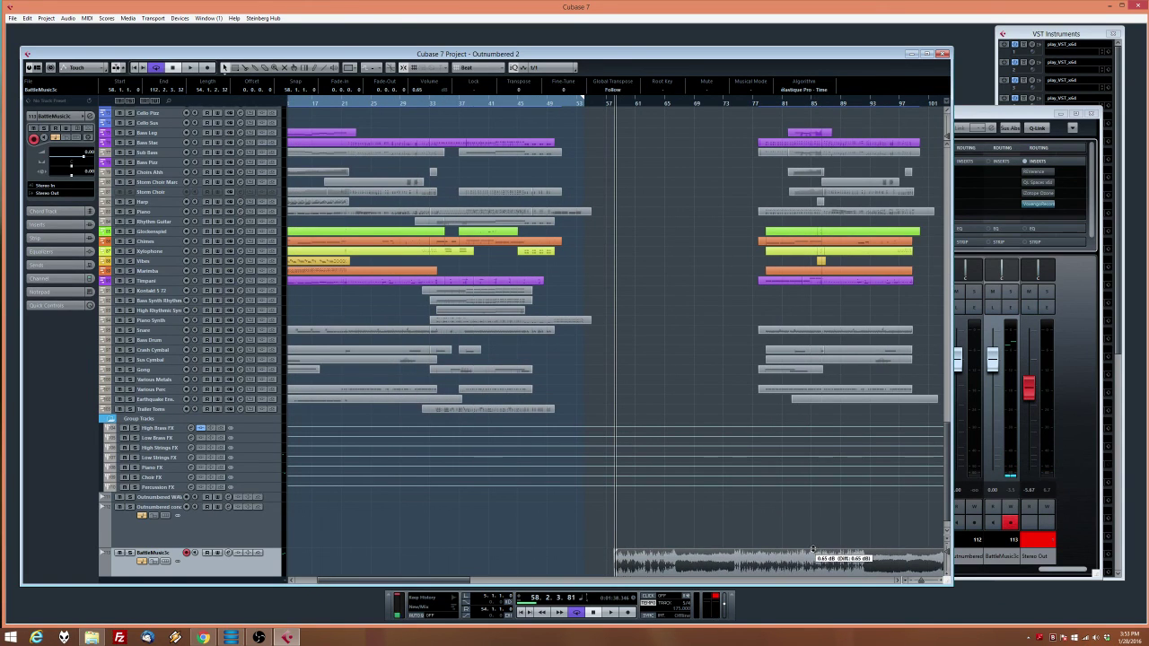
scroll(796, 508, down, 1)
mouse_move(839, 566)
mouse_down()
mouse_move(975, 588)
mouse_move(849, 576)
mouse_up()
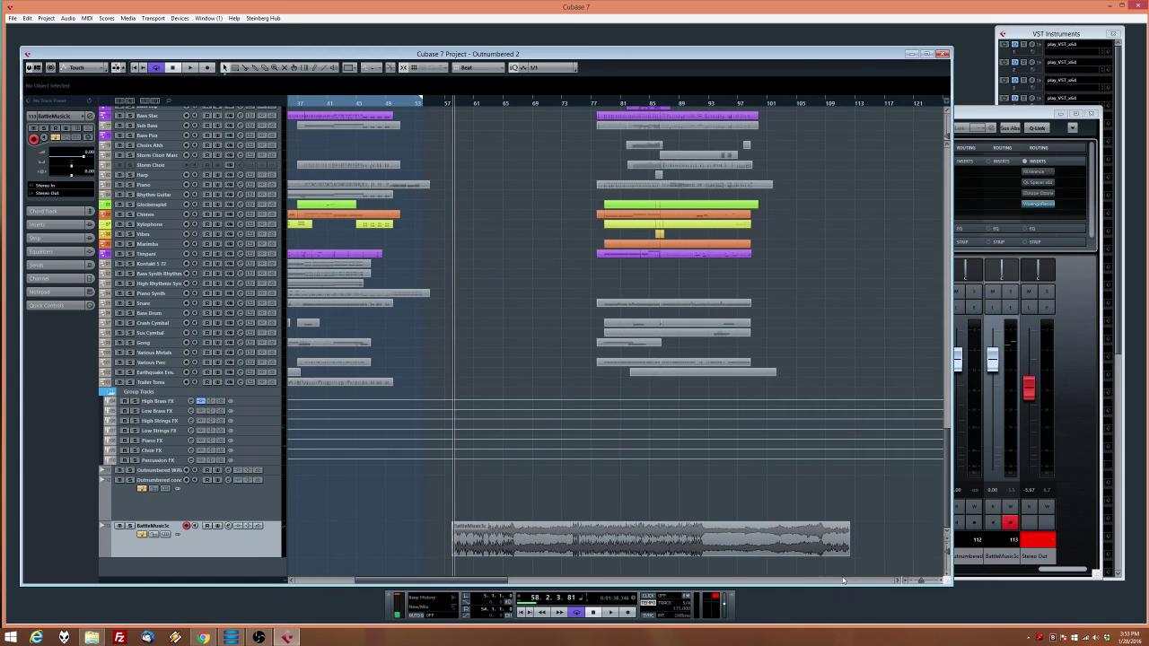
Play the BattleMusic clip from its start, raise the Stereo Out level to -0.29 dB, and enable its QL Spaces insert
key(space)
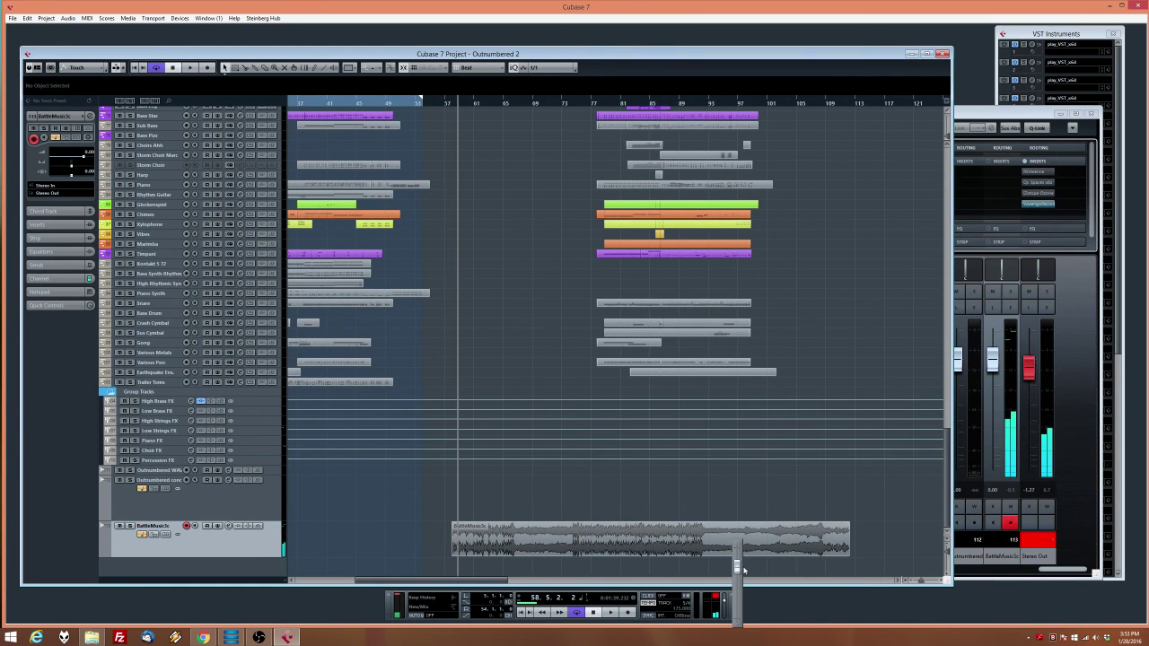
double_click(447, 108)
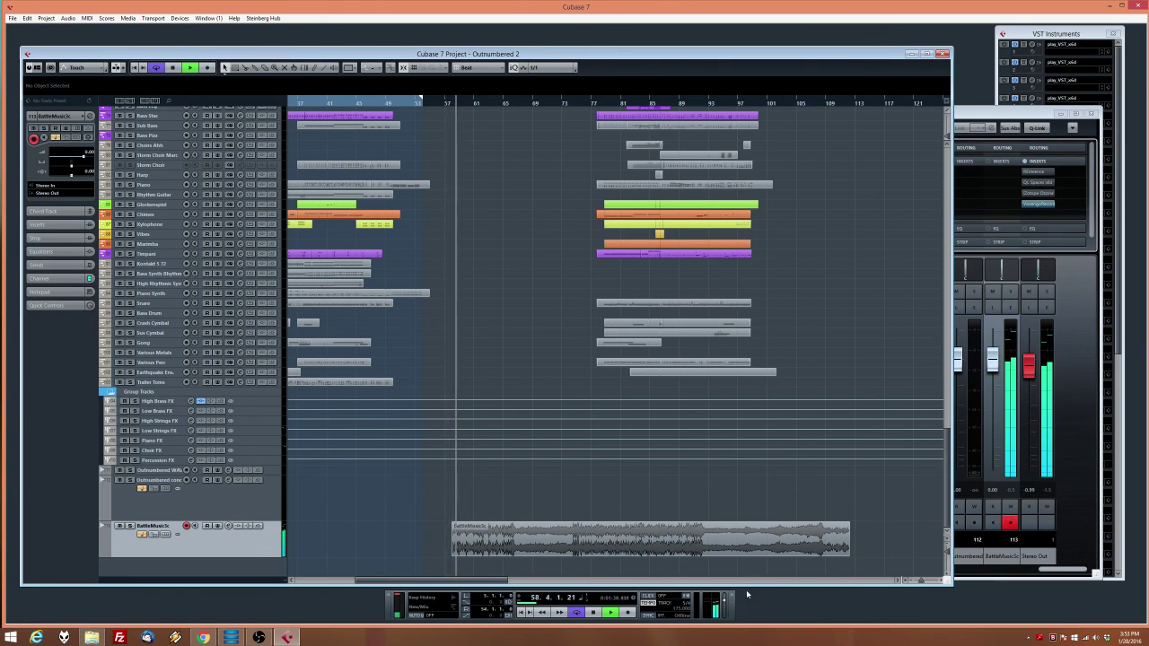
click(1029, 375)
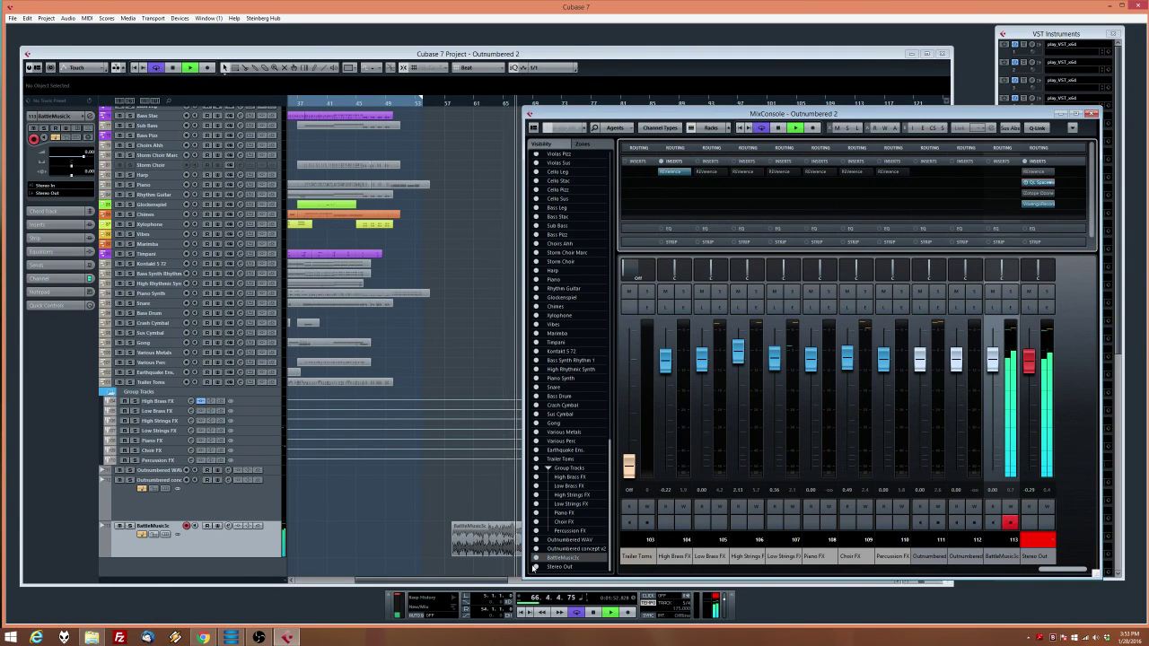
Solo the BattleMusic track while it plays
click(403, 516)
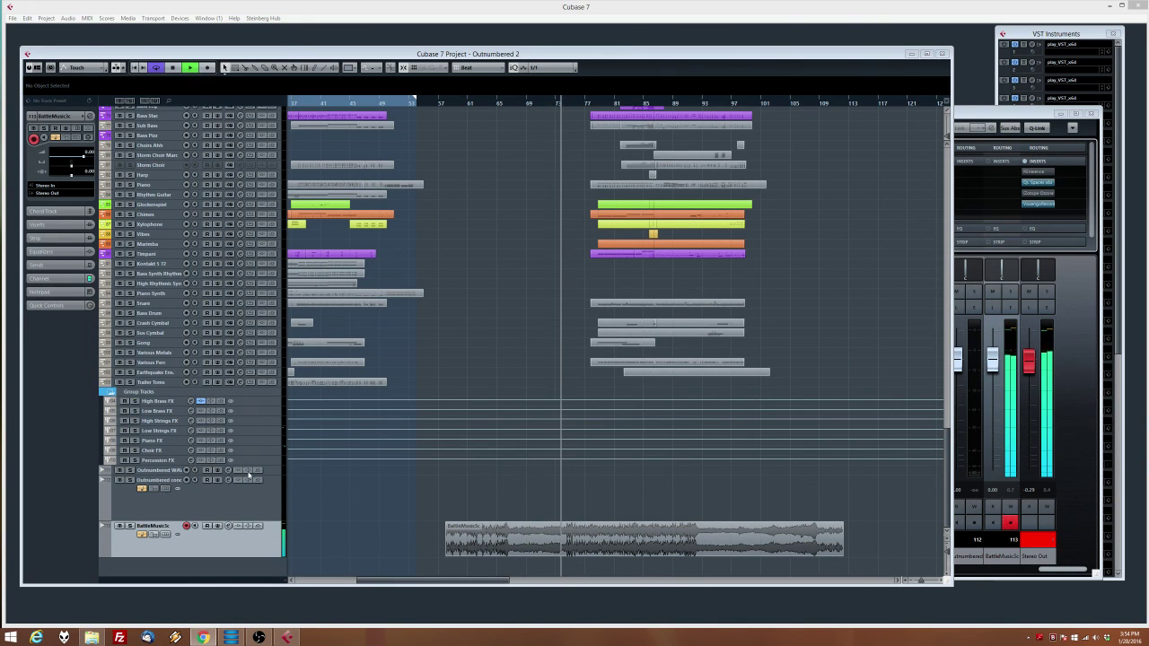
key(F2)
click(130, 526)
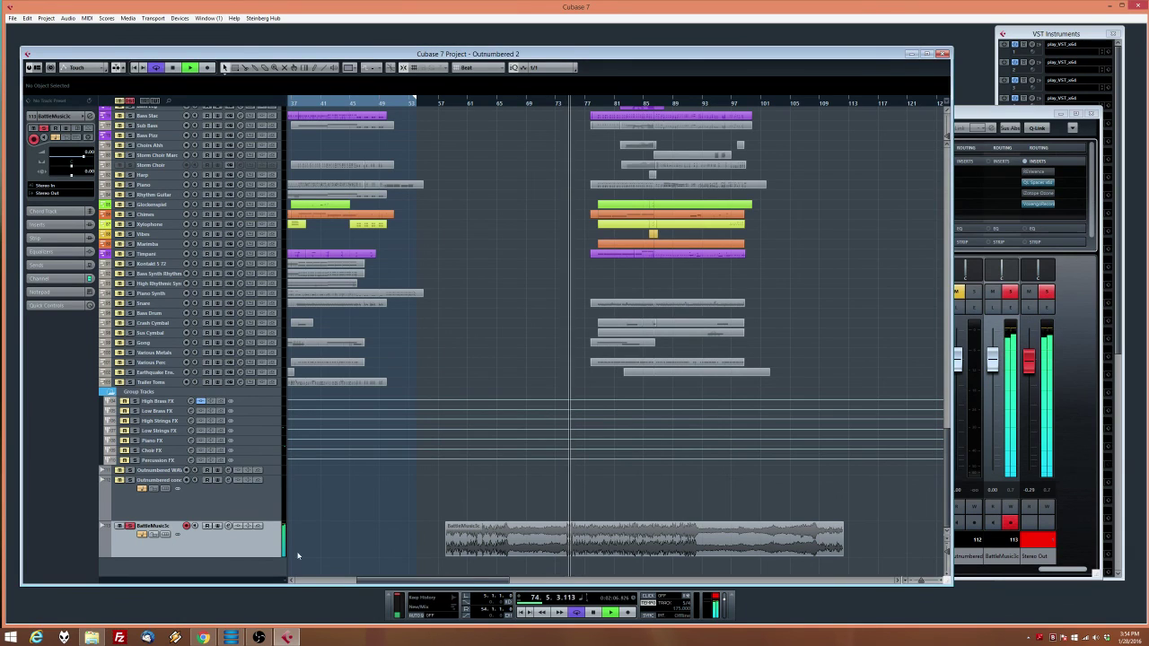
click(258, 638)
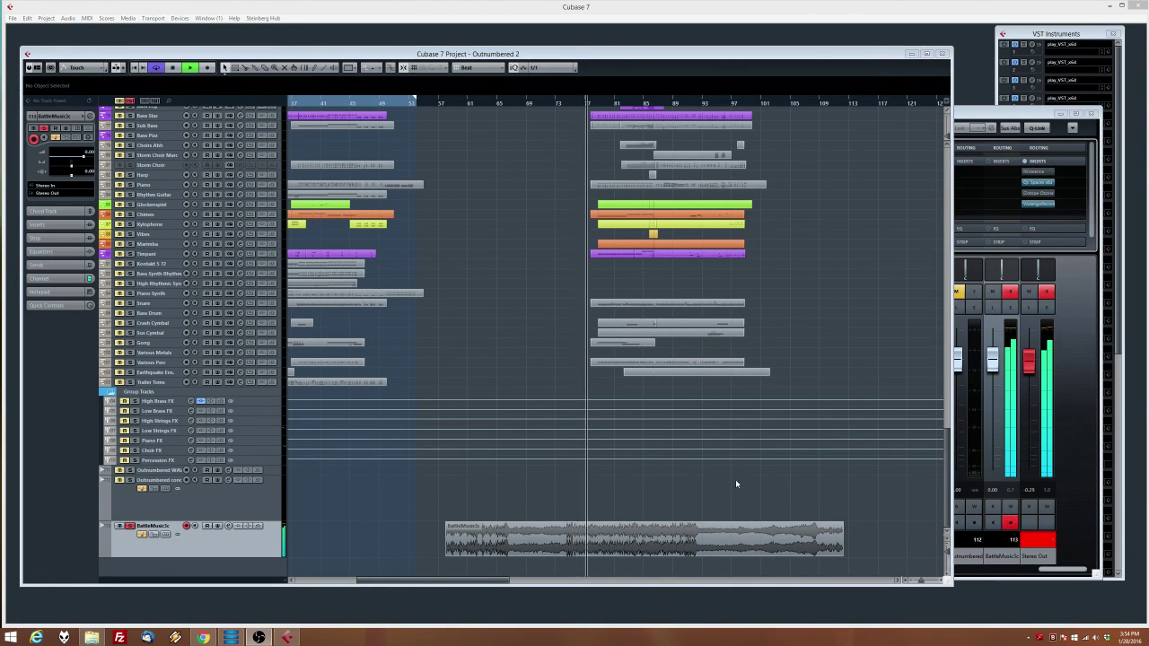
key(F2)
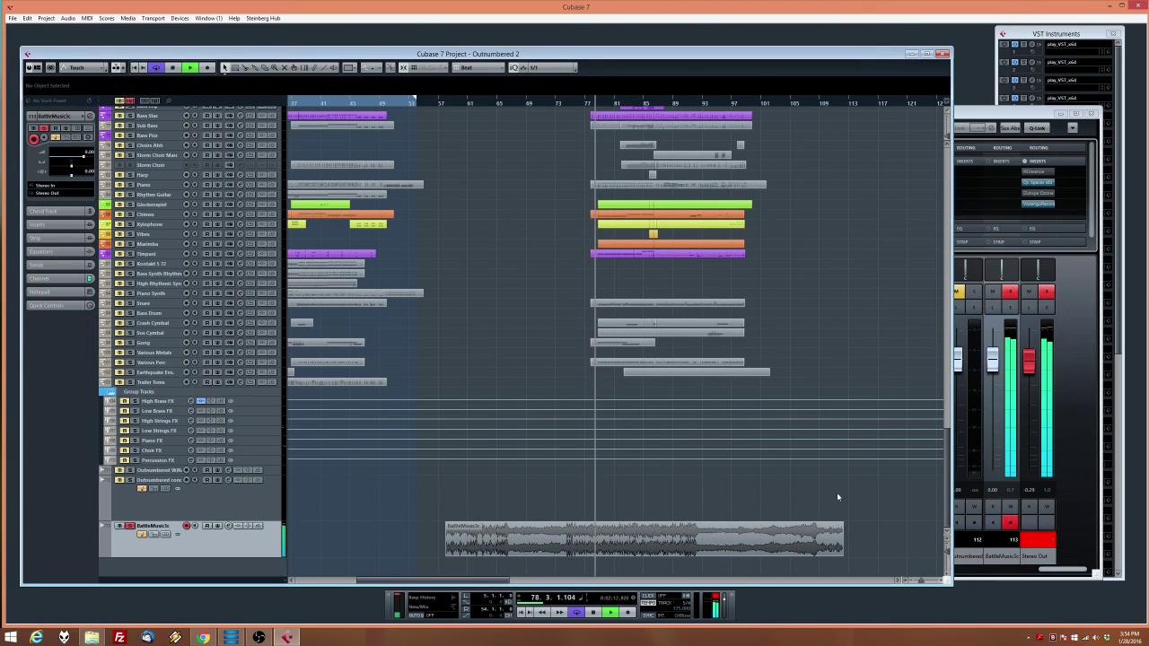
Set the cycle range around the BattleMusic clip, from just before bar 58 to its end in bar 112, and stop playback
drag(480, 581, 495, 584)
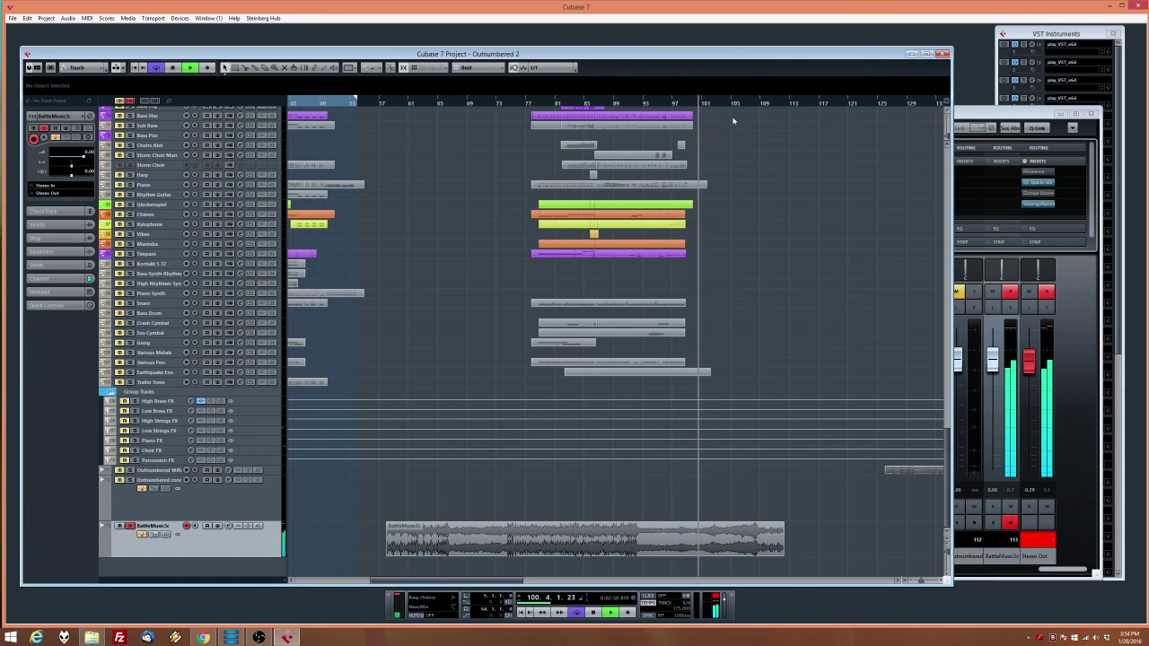
alt+click(795, 105)
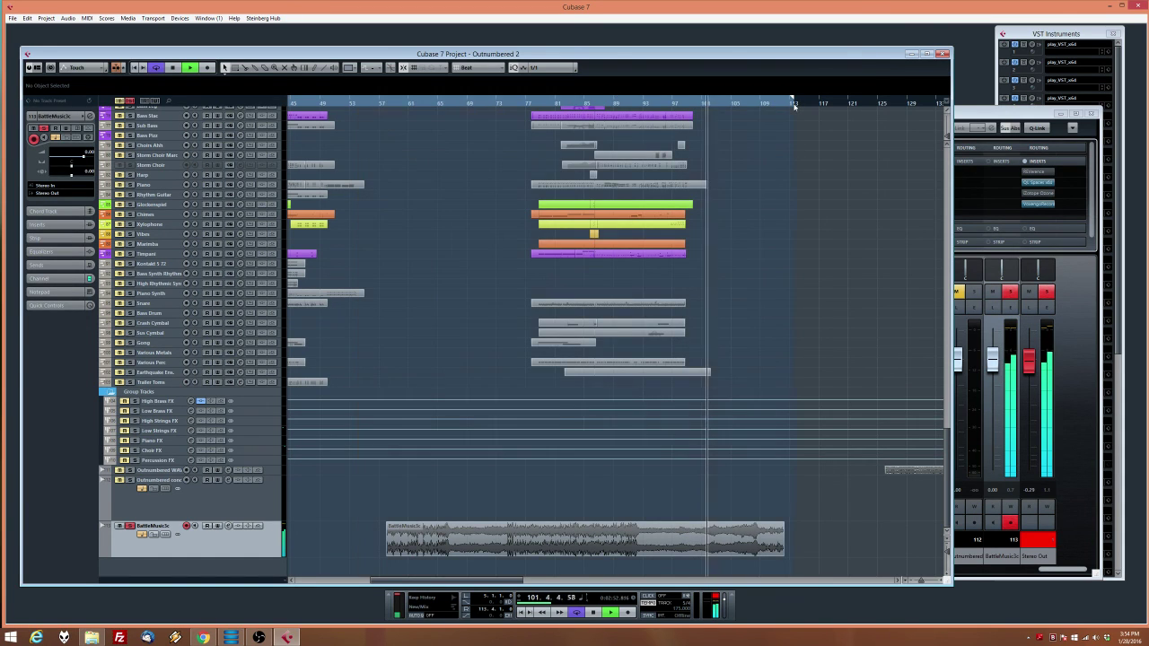
alt+click(791, 107)
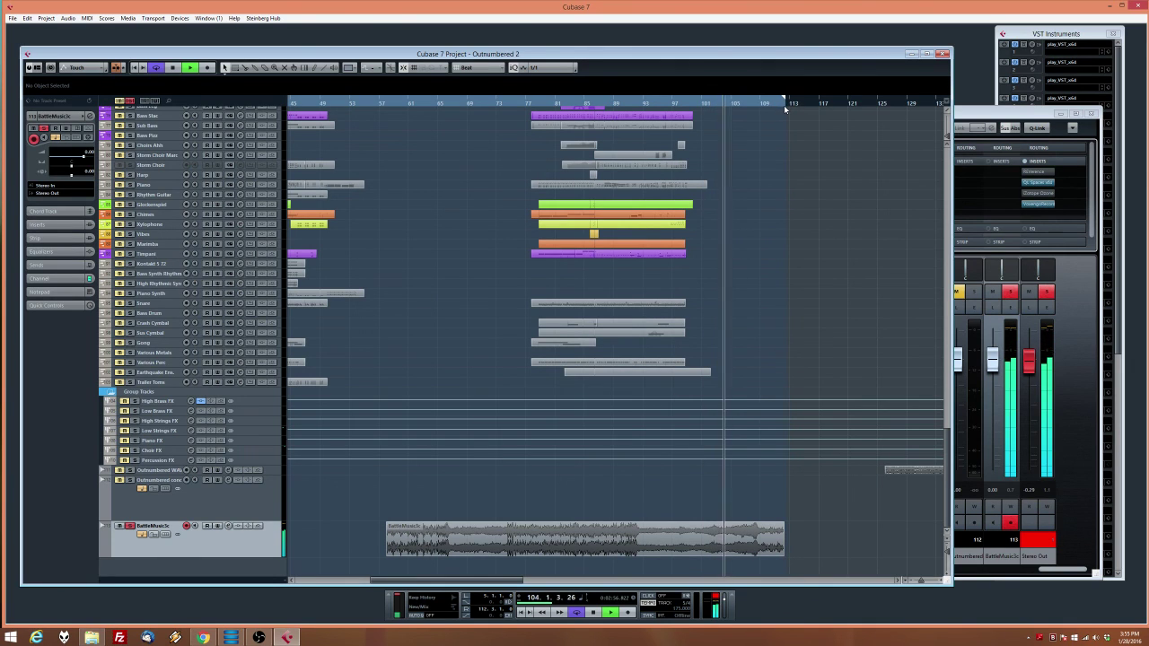
ctrl+click(384, 105)
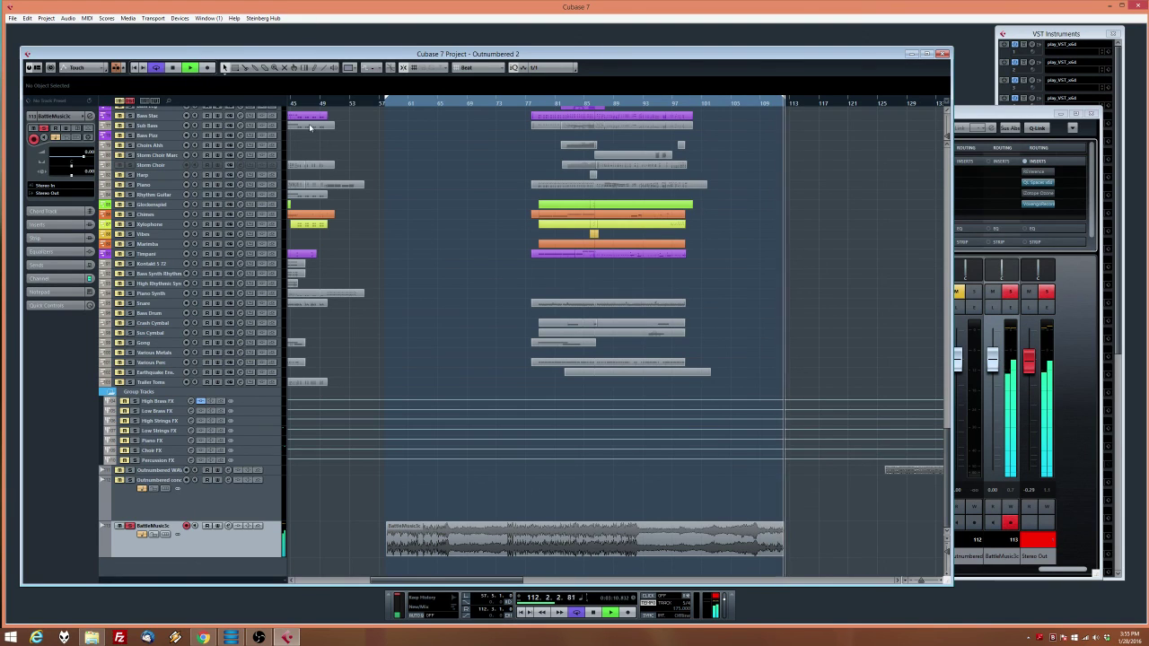
key(space)
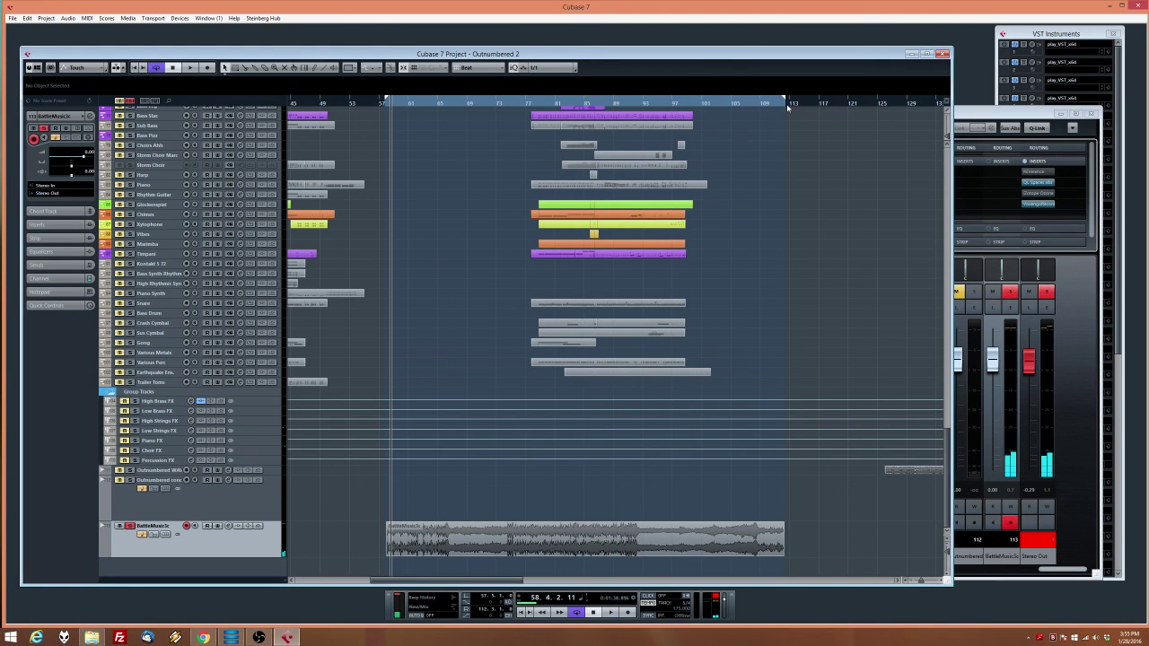
Move the cycle start to exactly bar 58, where the BattleMusic clip begins
key(h)
key(h)
key(h)
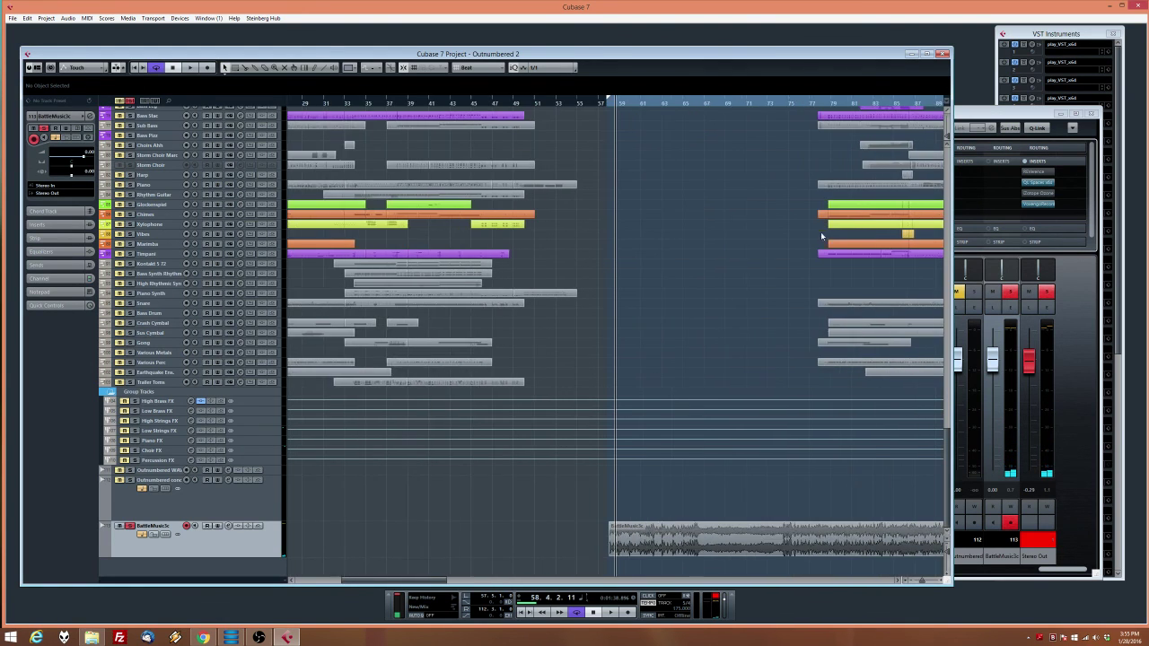
click(590, 105)
Set the grid type to Use Quantize for finer snapping at the end of the BattleMusic clip
drag(833, 464, 933, 476)
scroll(933, 478, right, 2)
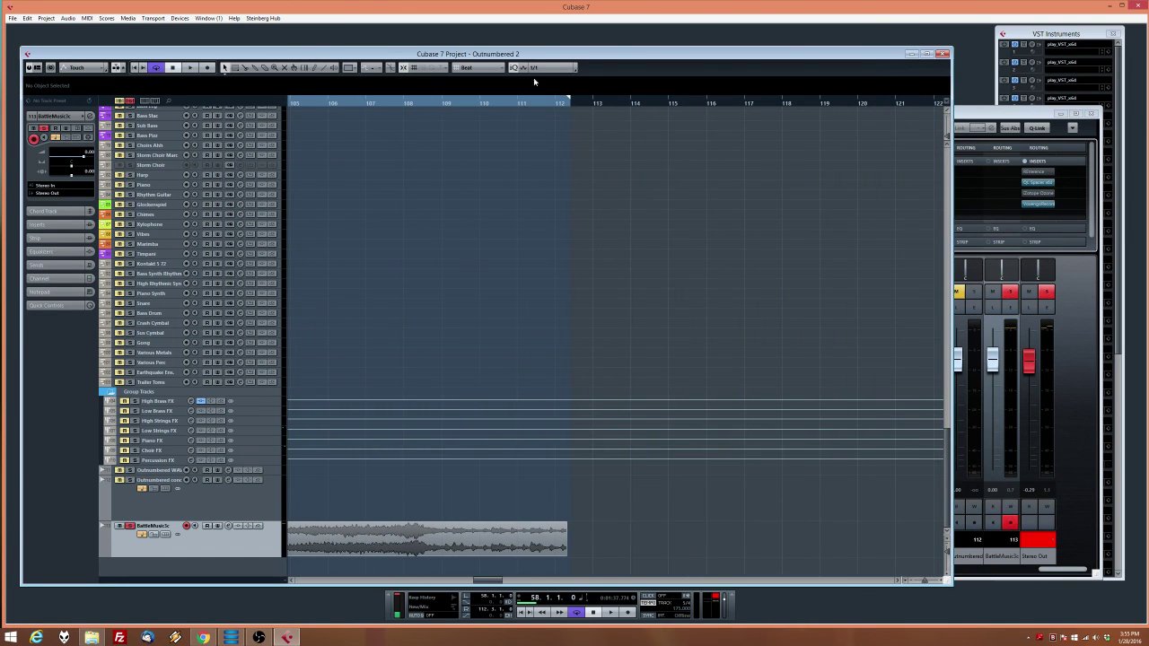
click(475, 68)
click(494, 102)
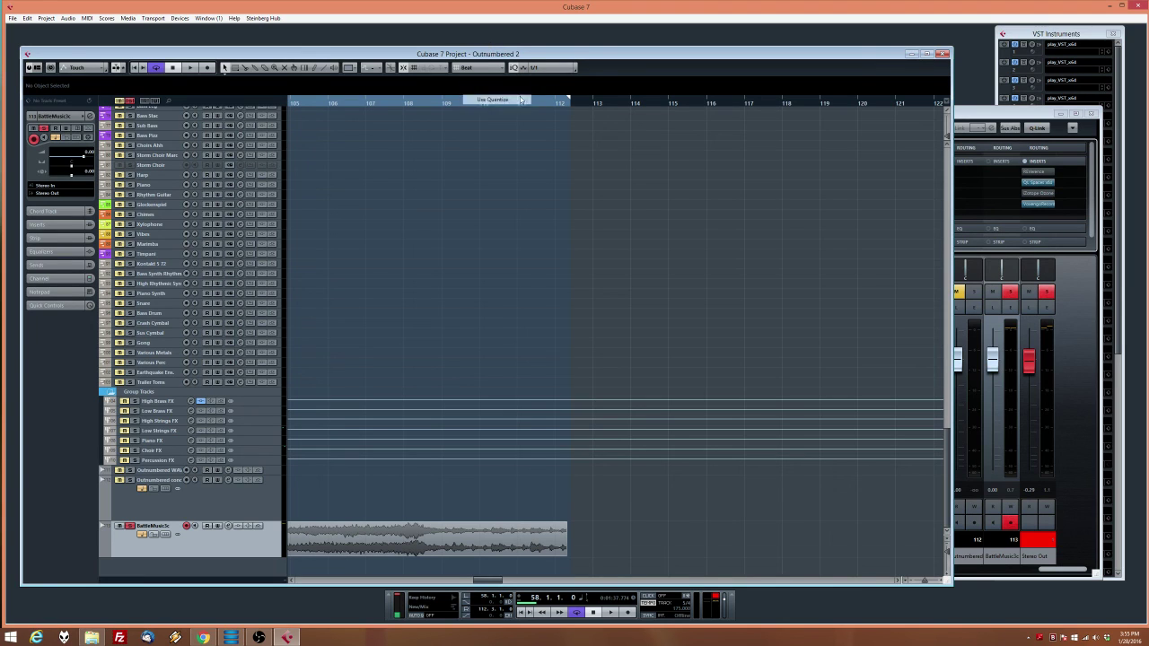
Set the quantize value to 1/128, tighten the cycle end to the BattleMusic clip's end in bar 112, and play across the loop point
click(542, 68)
click(563, 148)
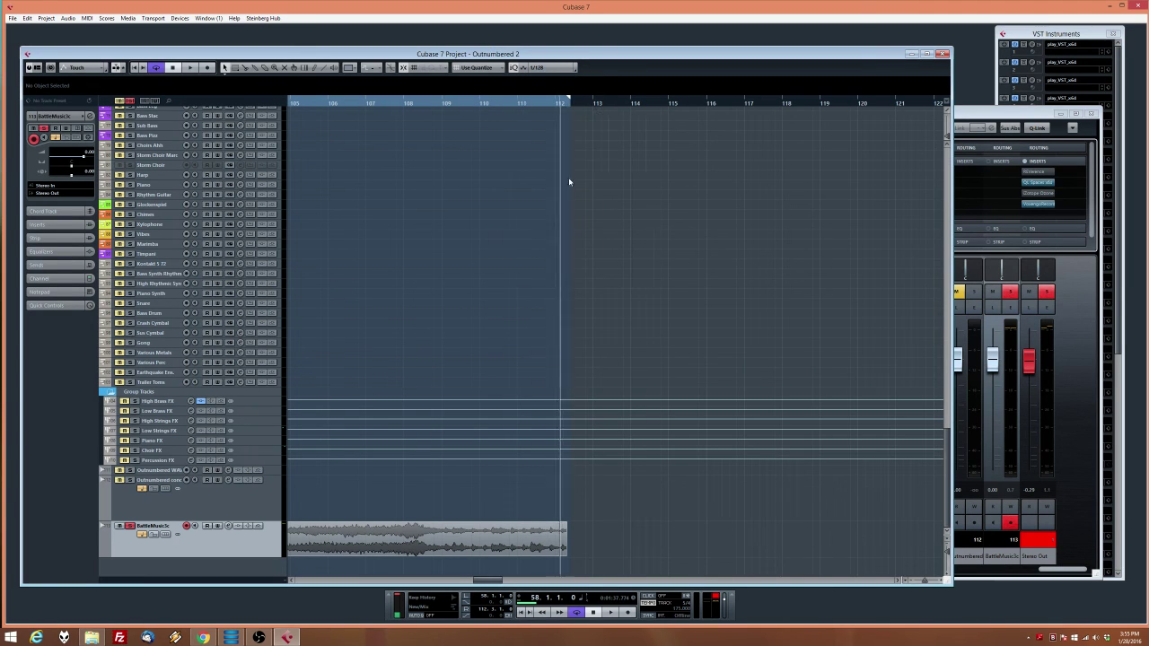
click(558, 105)
key(space)
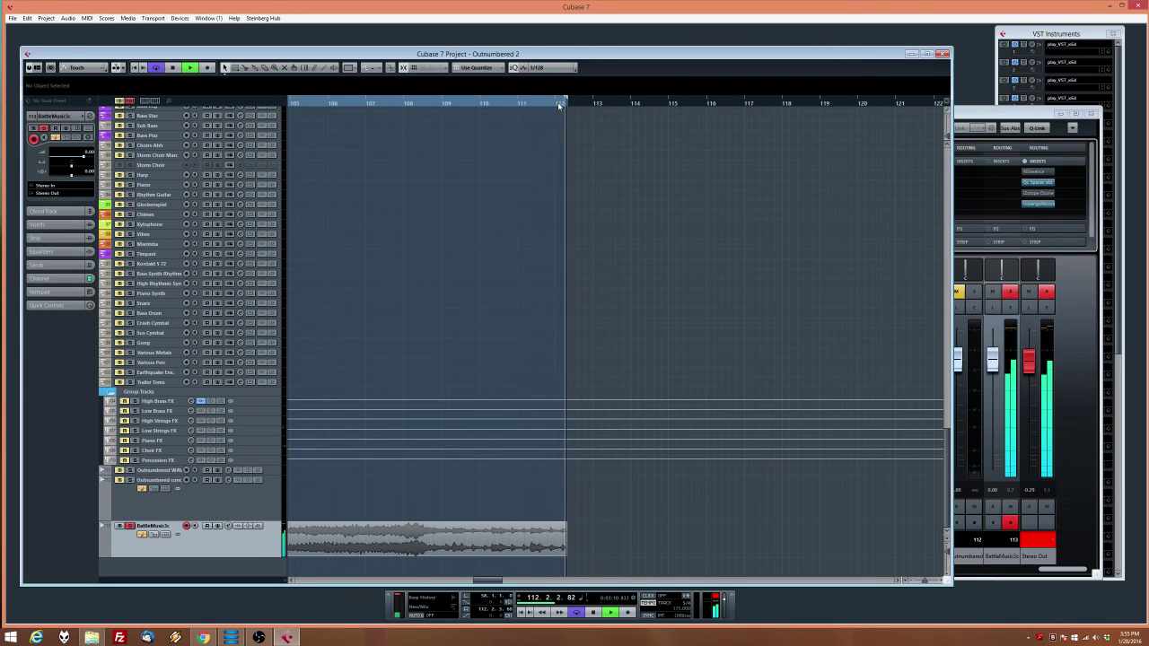
scroll(746, 141, right, 3)
drag(983, 238, 1032, 259)
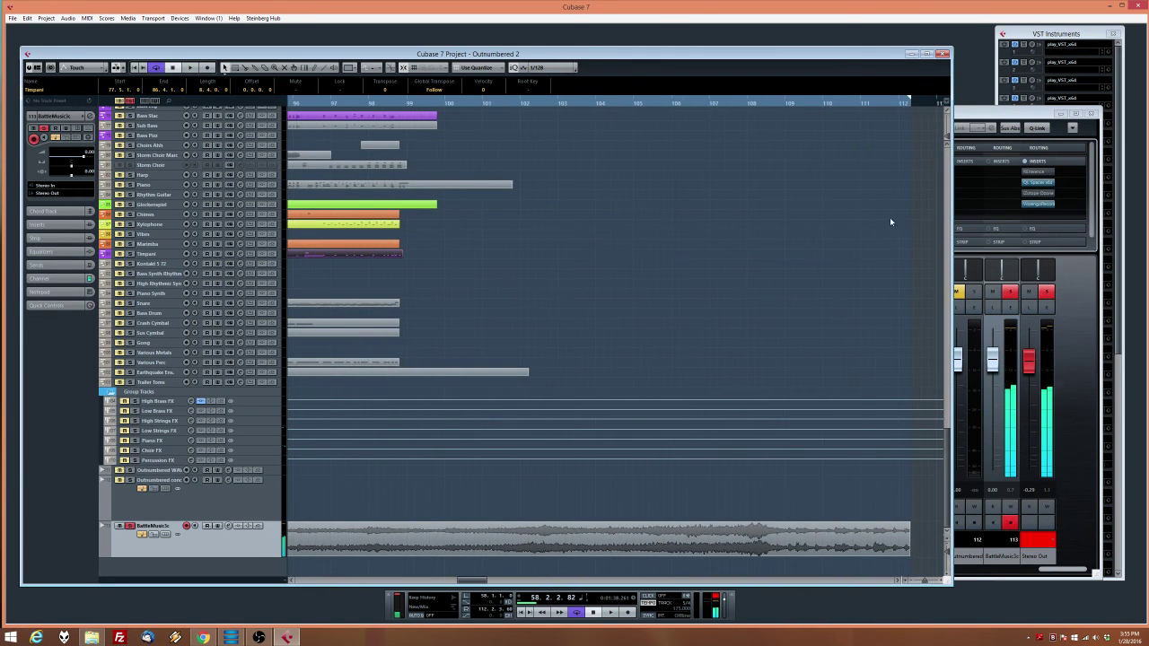
Replay the loop transition from late in bar 111 to check how the BattleMusic ending wraps back to bar 58
click(892, 101)
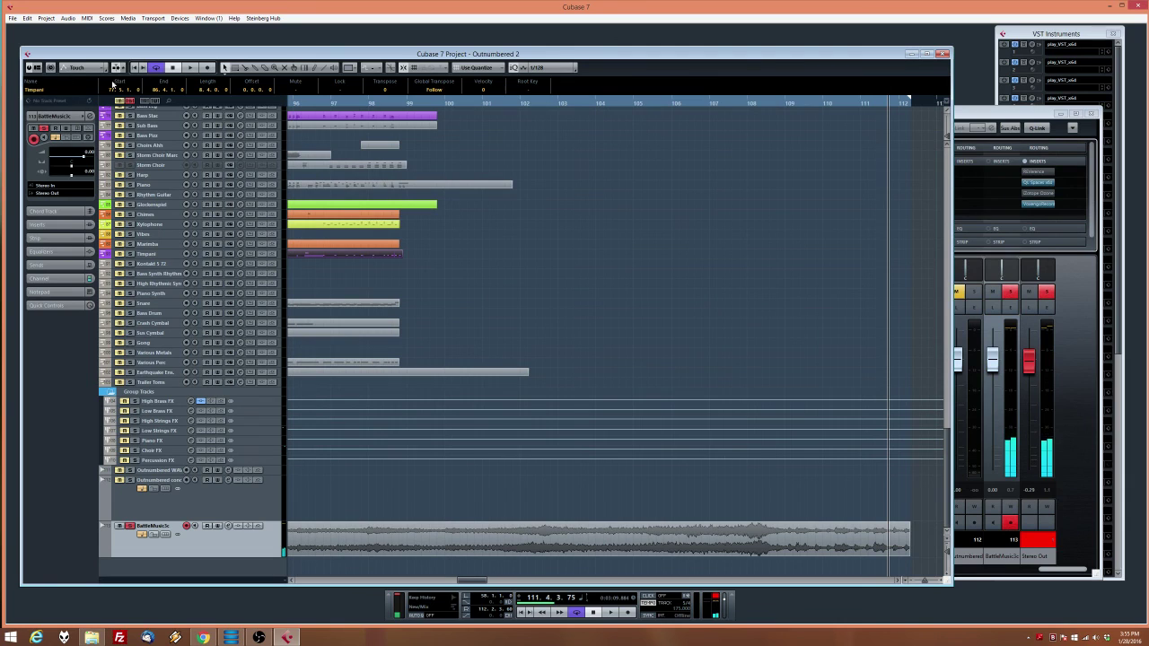
key(space)
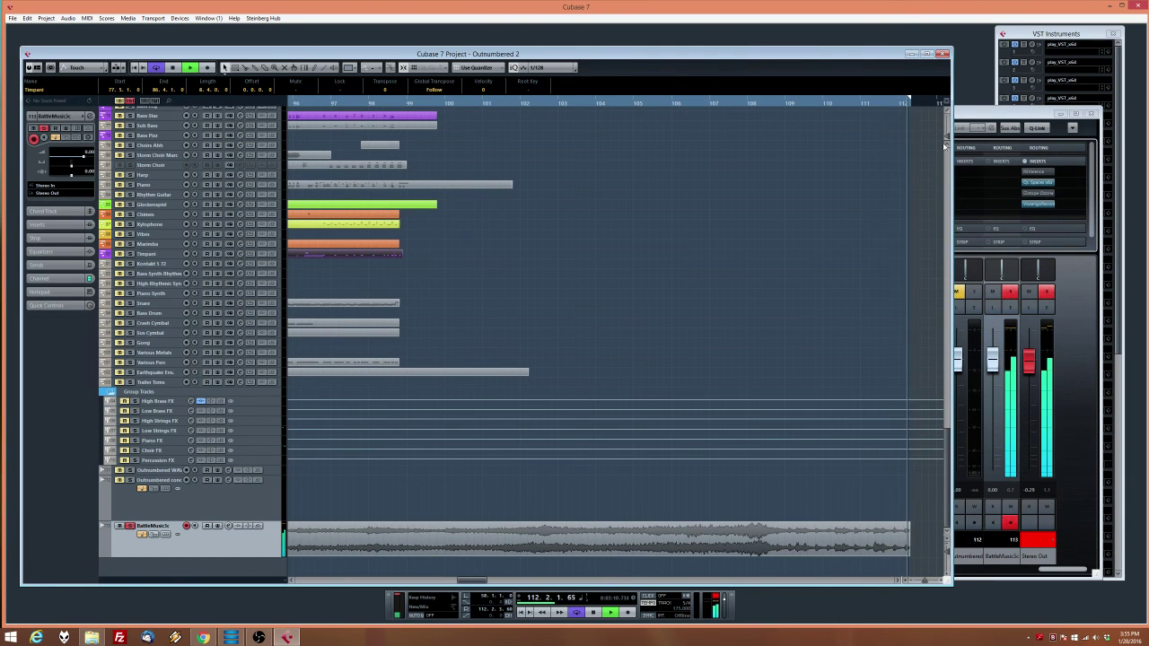
key(space)
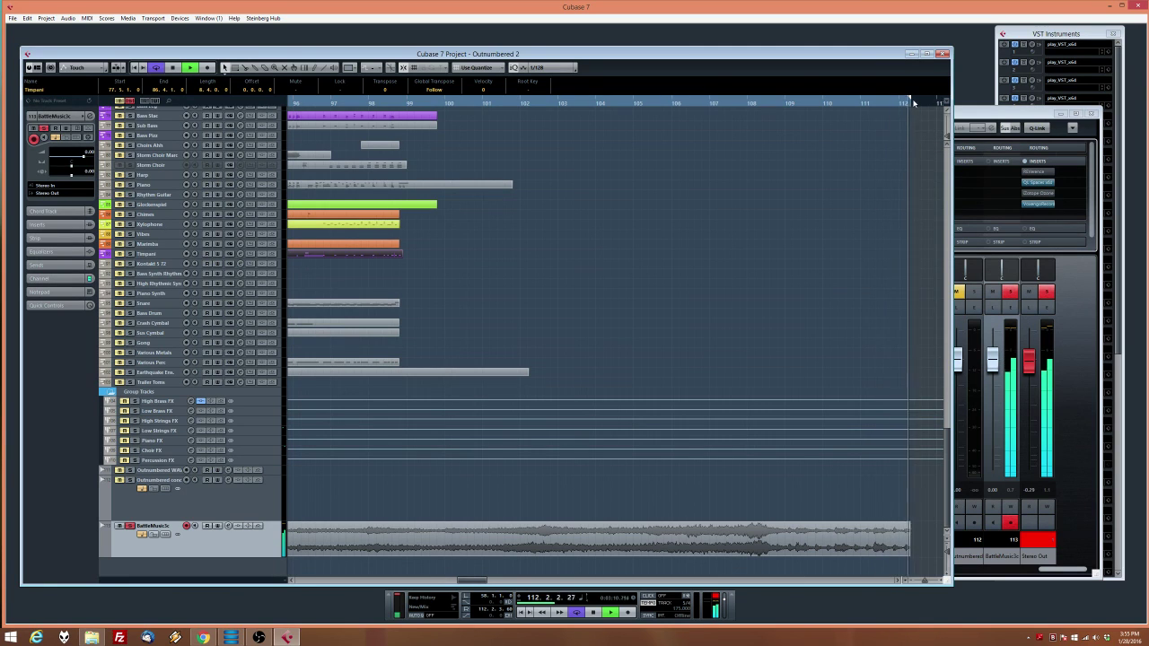
Select the BattleMusic clip, extend the cycle end past it within bar 112, audition the ending, and stop playback near bar 110
click(904, 557)
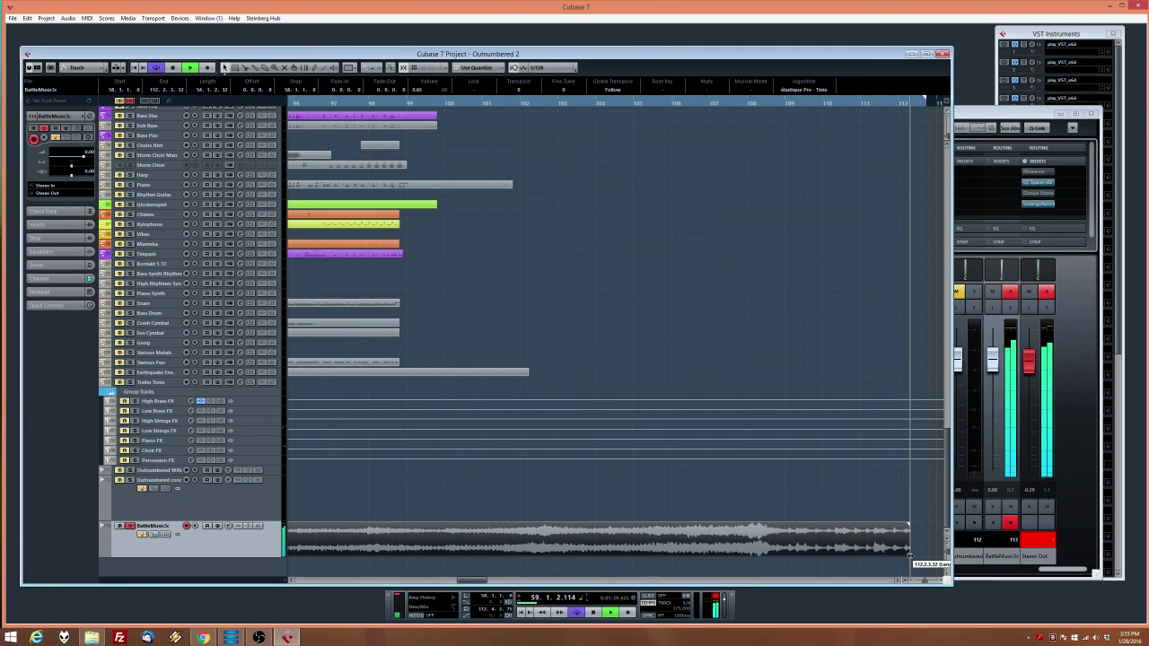
click(883, 103)
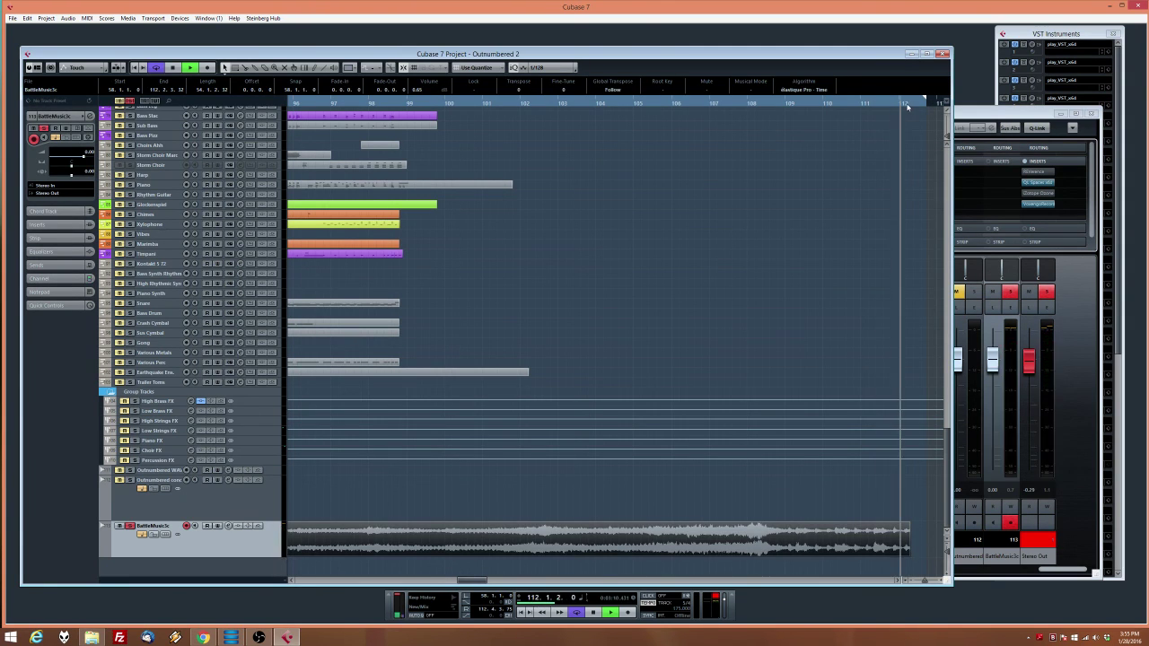
click(882, 103)
click(816, 104)
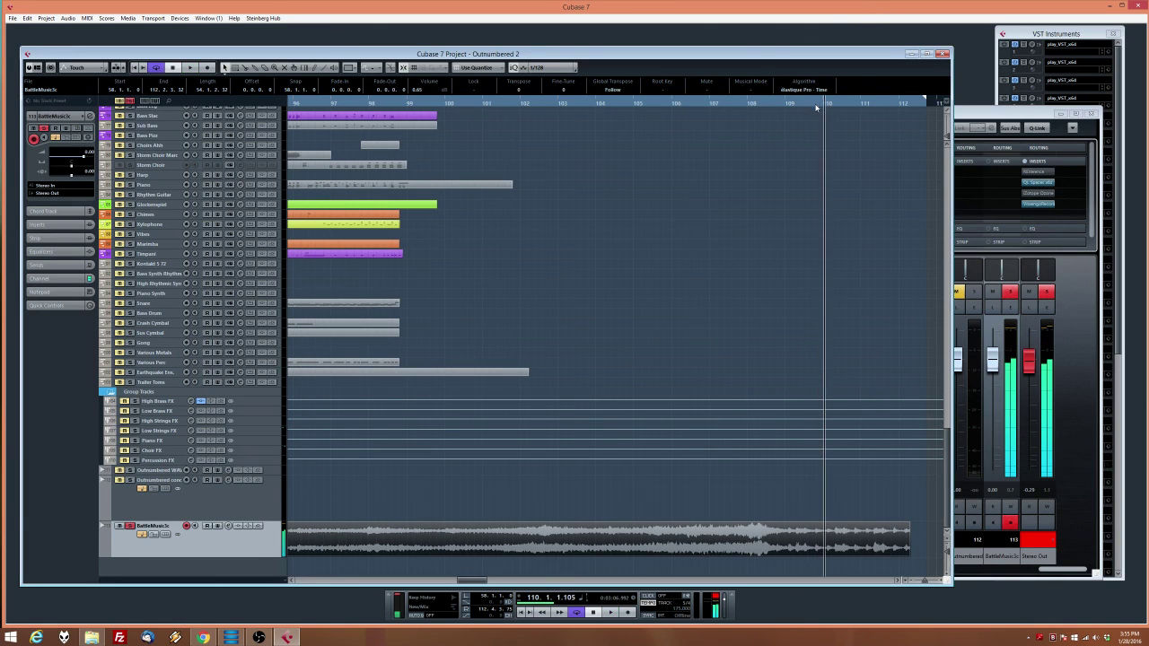
key(space)
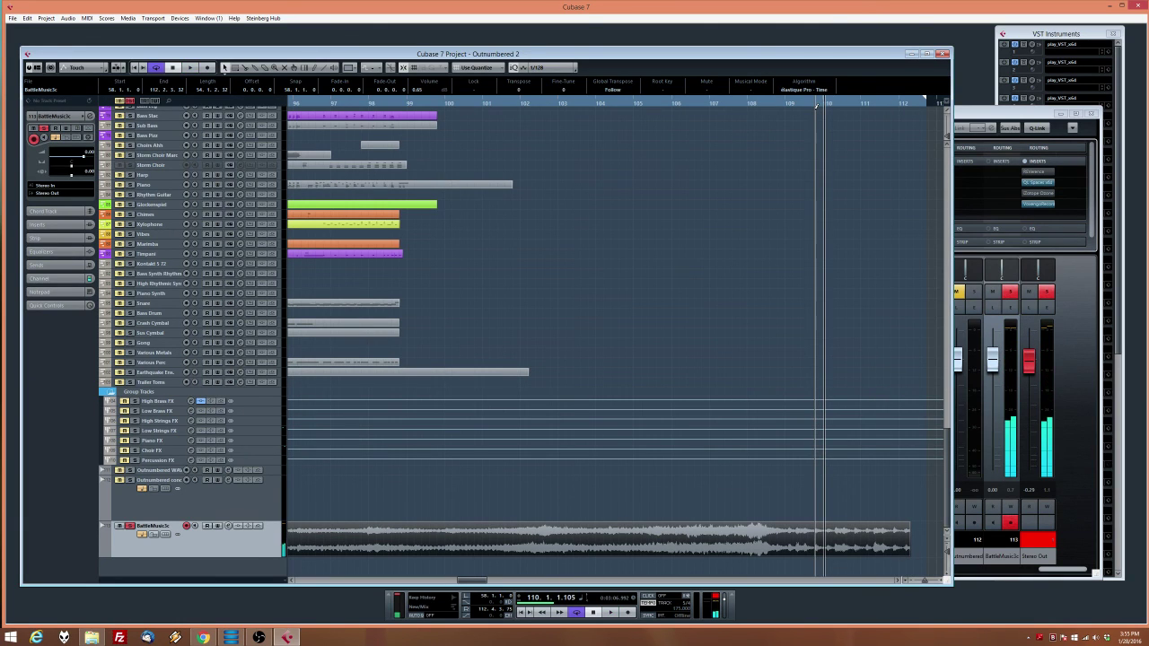